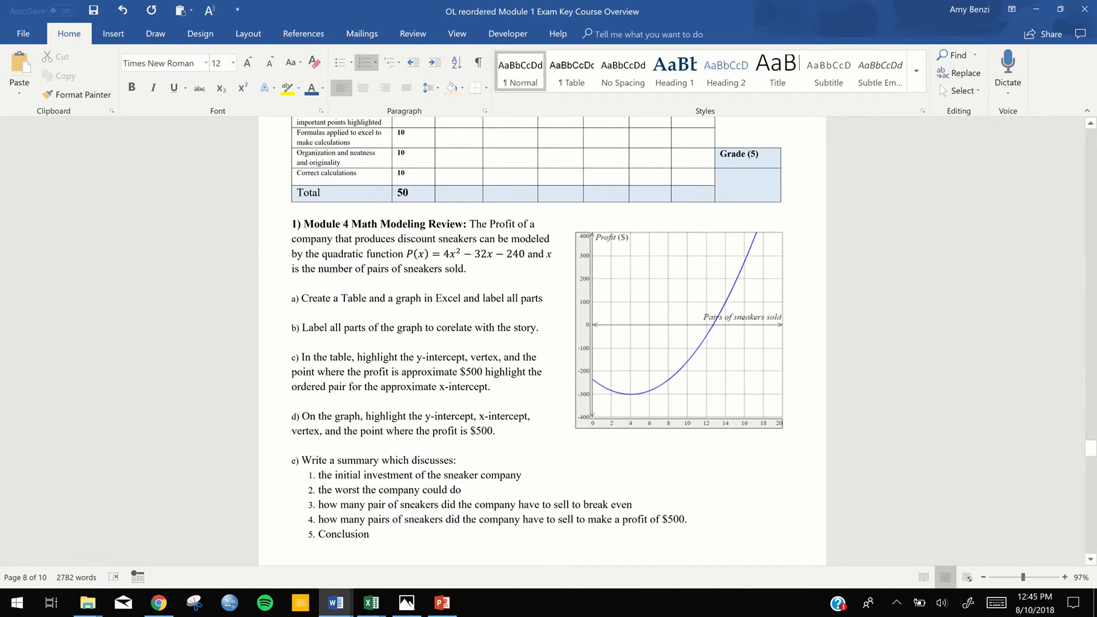
Review the Module 4 Math Modeling, Module 2 Probability and Module 3 Statistics exercises in the document
scroll(518, 469, up, 3)
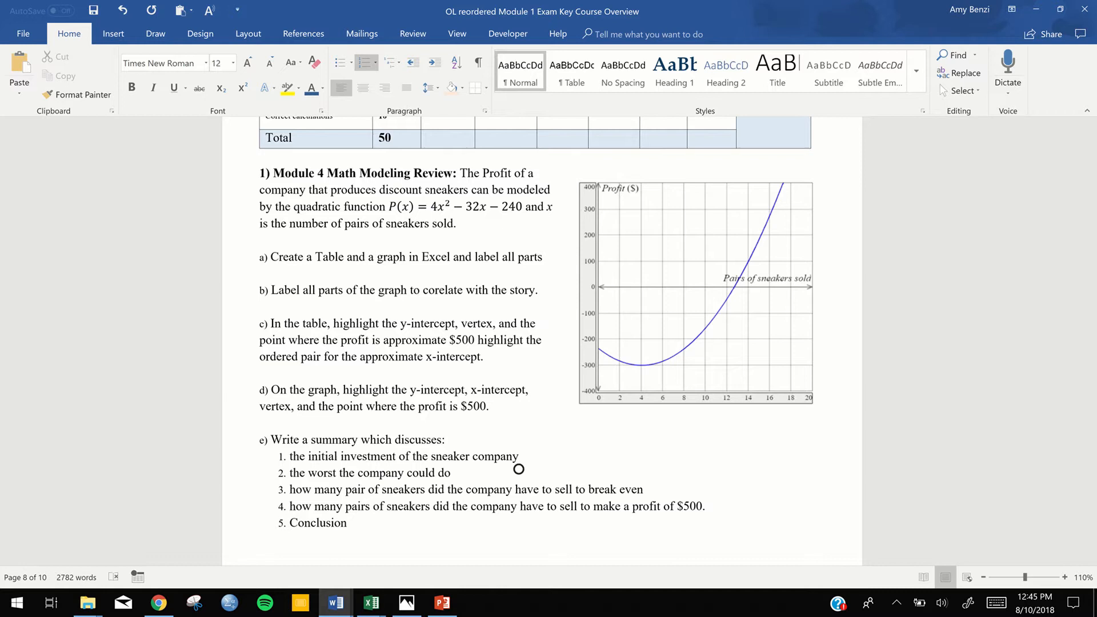
scroll(519, 469, down, 6)
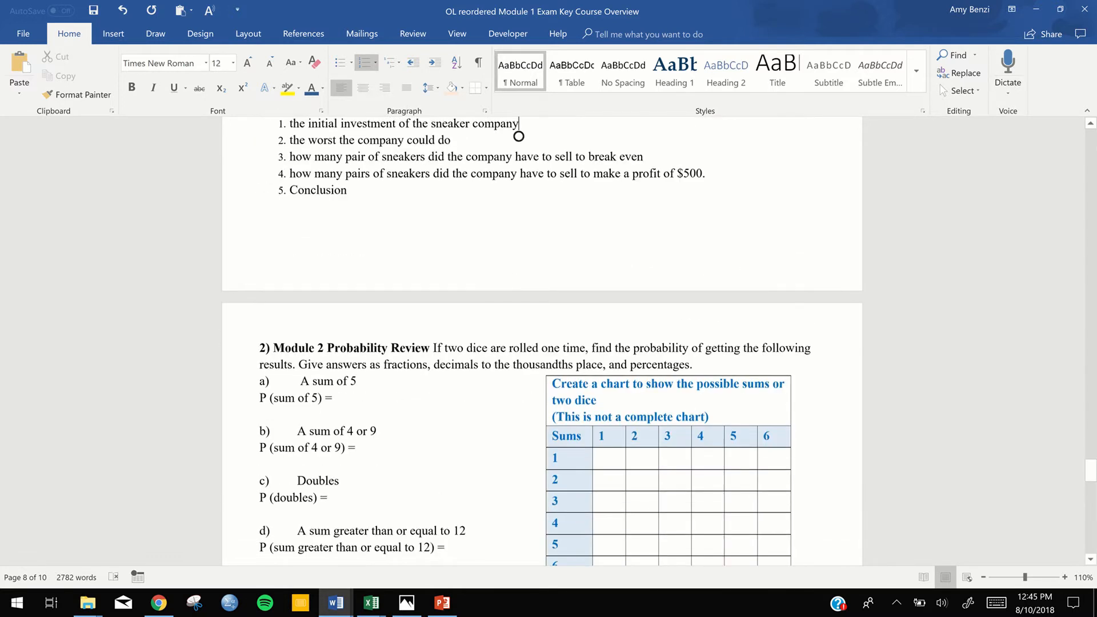
scroll(519, 136, down, 3)
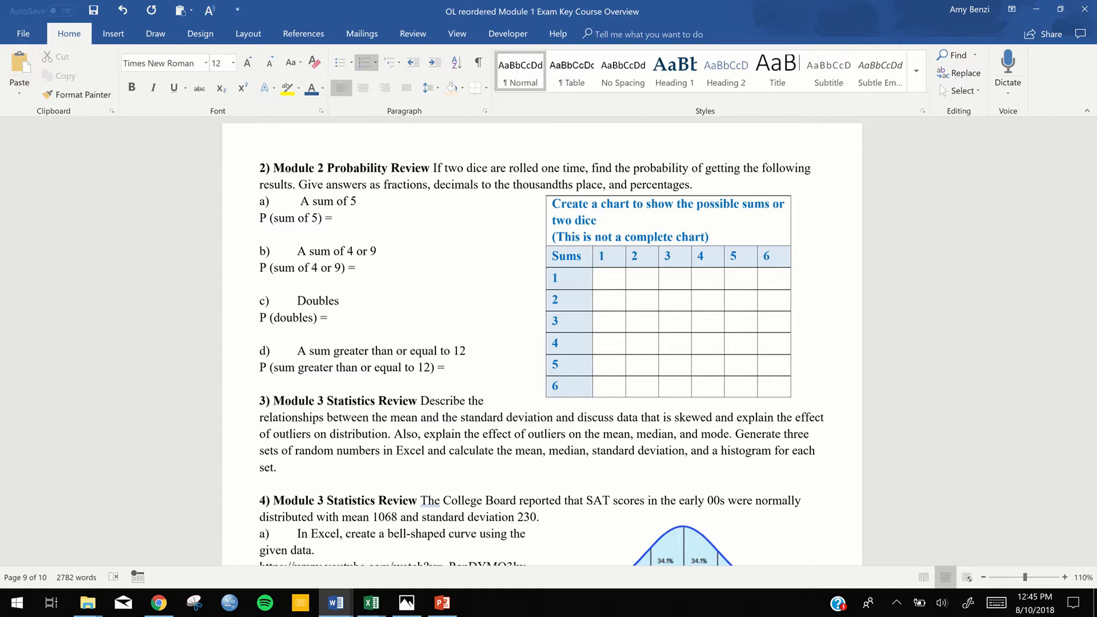
scroll(542, 343, down, 4)
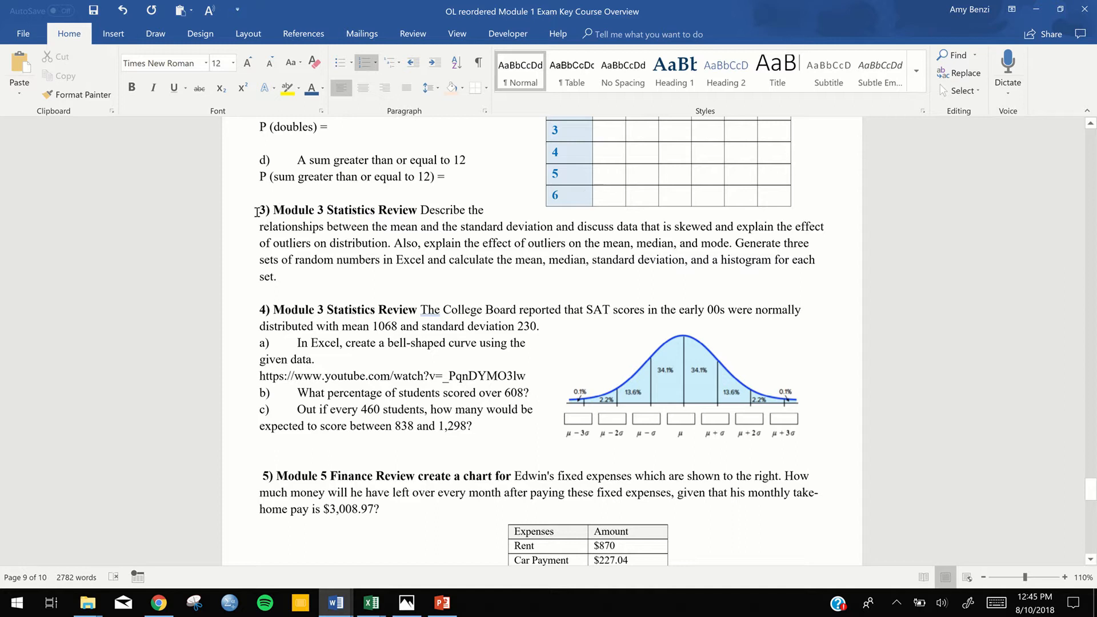
click(244, 211)
key(Delete)
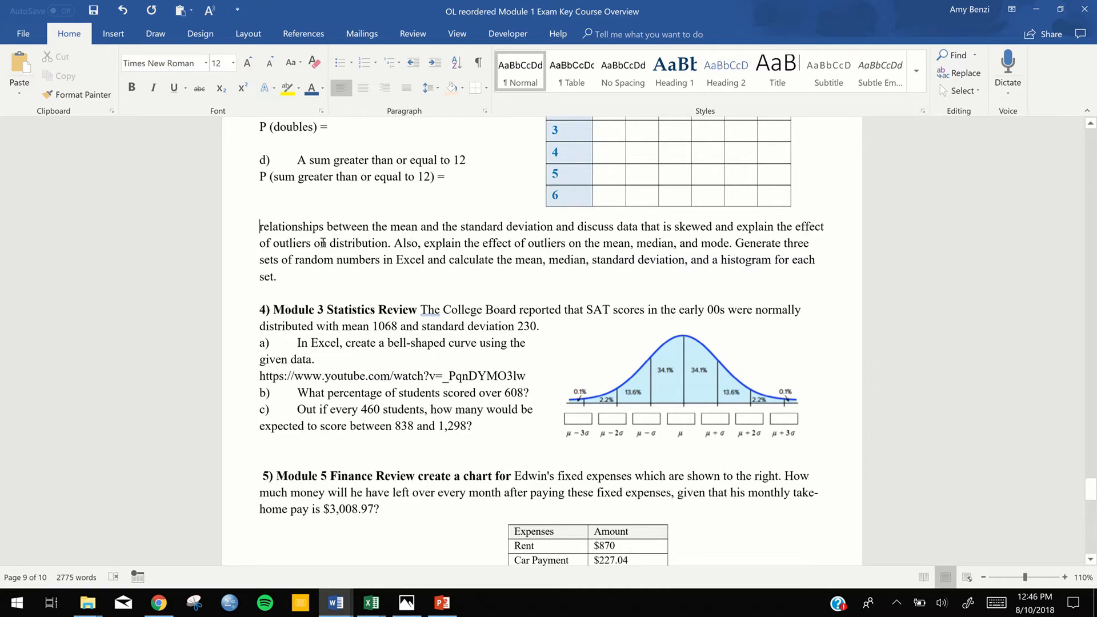
key(ctrl+z)
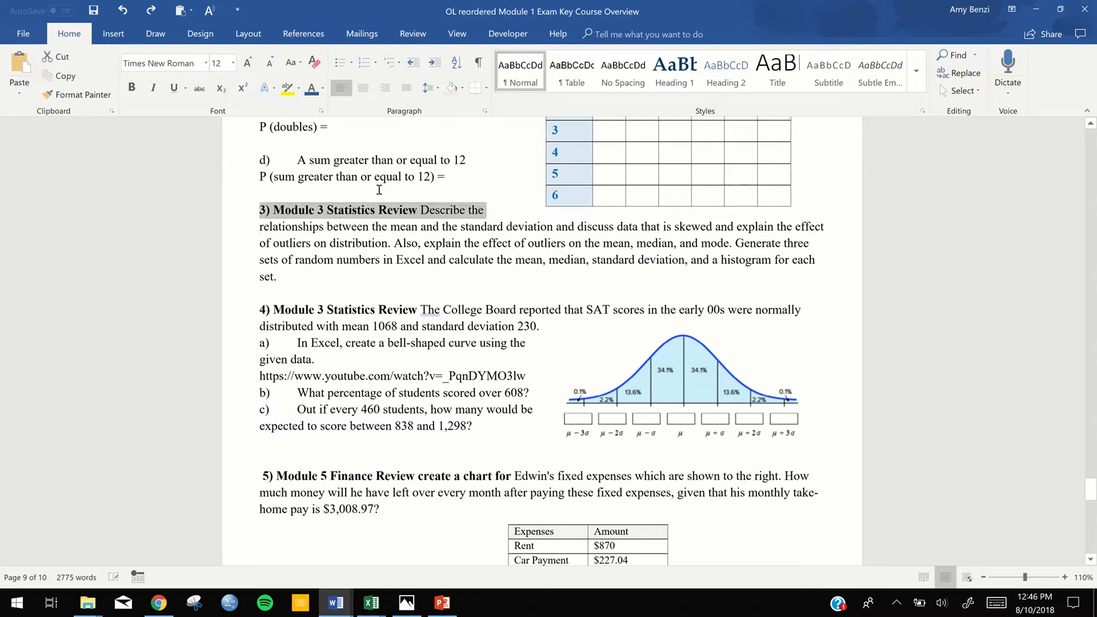
Insert a blank line above question 3, Module 3 Statistics Review, to move it below the dice sums table
click(265, 202)
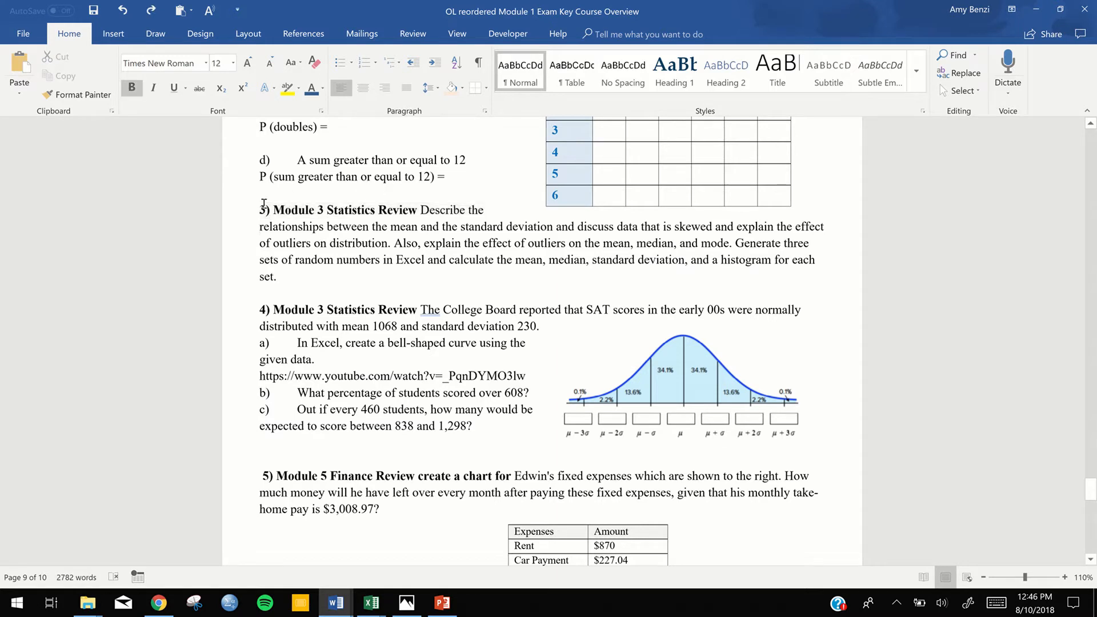
key(Return)
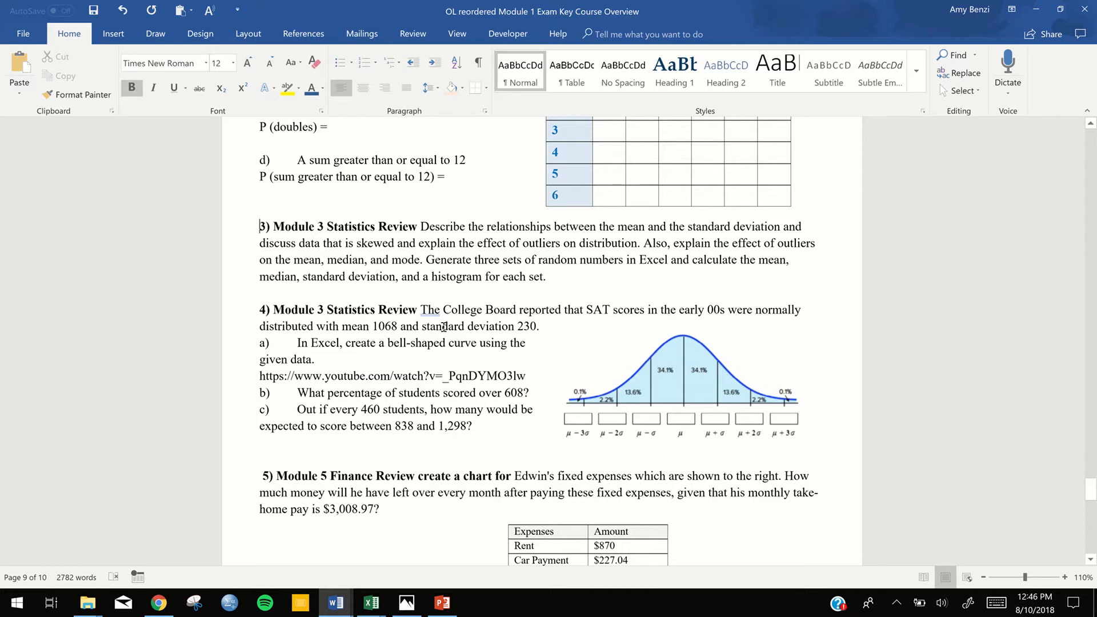
Review exercises 1 to 6, including the expenses table and the pie chart, and return to the Math Modeling exercise
scroll(444, 326, down, 3)
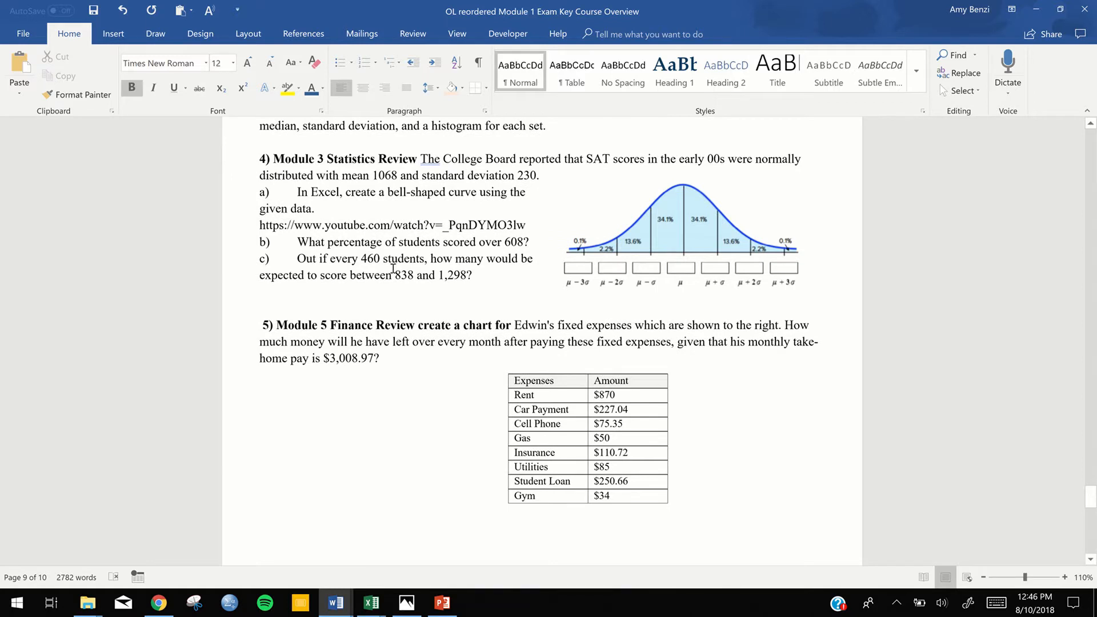
scroll(392, 269, up, 2)
scroll(393, 269, up, 5)
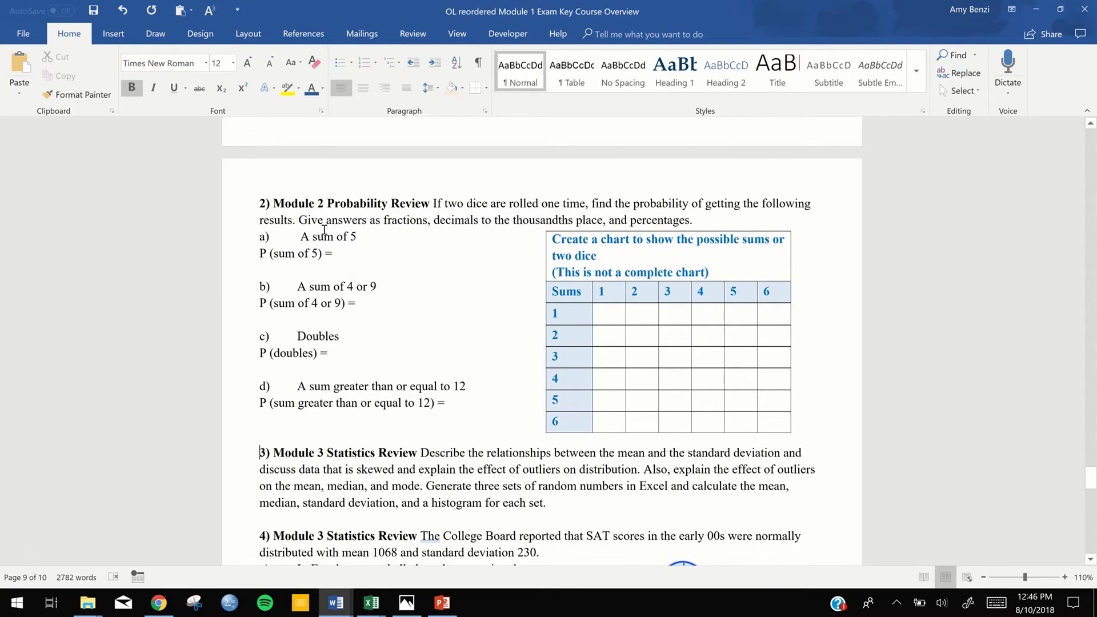
scroll(324, 230, up, 8)
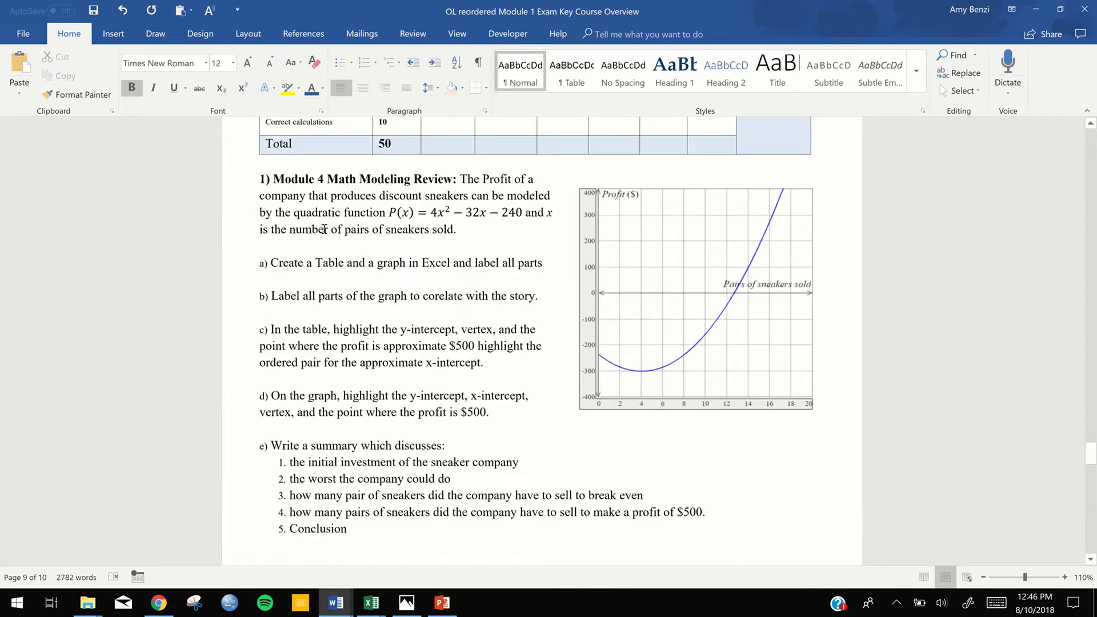
scroll(324, 230, down, 5)
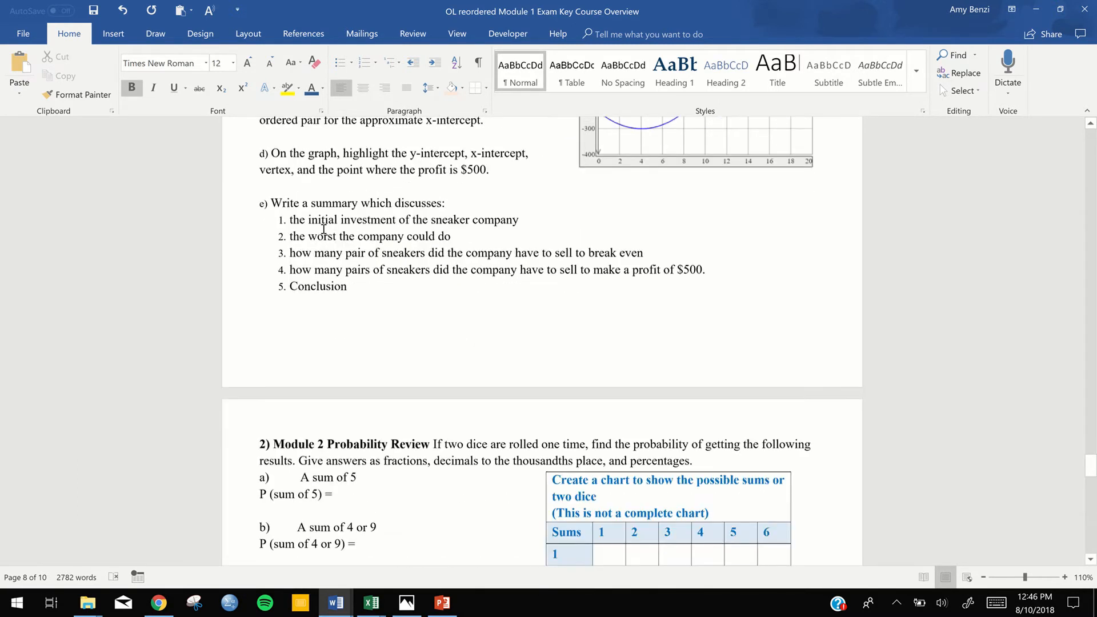
scroll(324, 230, down, 10)
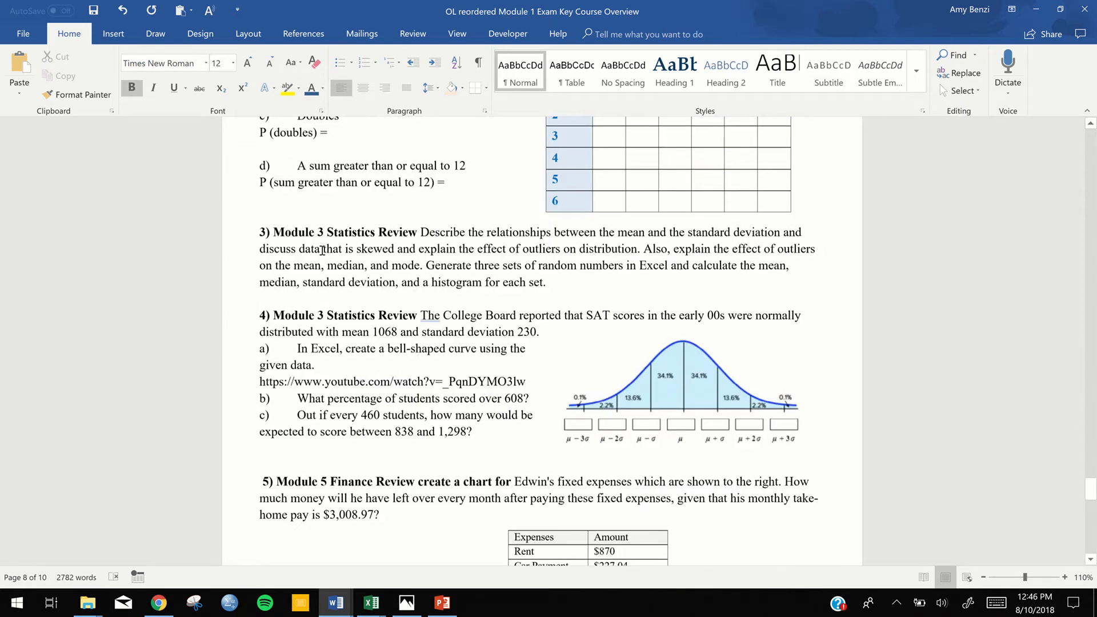
scroll(323, 250, down, 5)
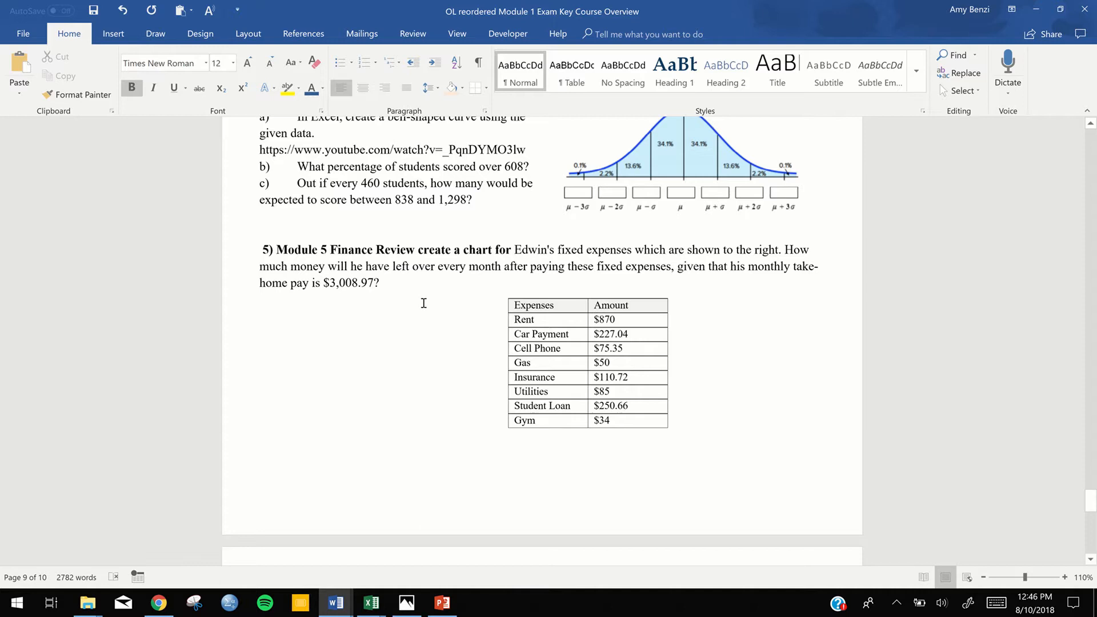
scroll(423, 302, down, 2)
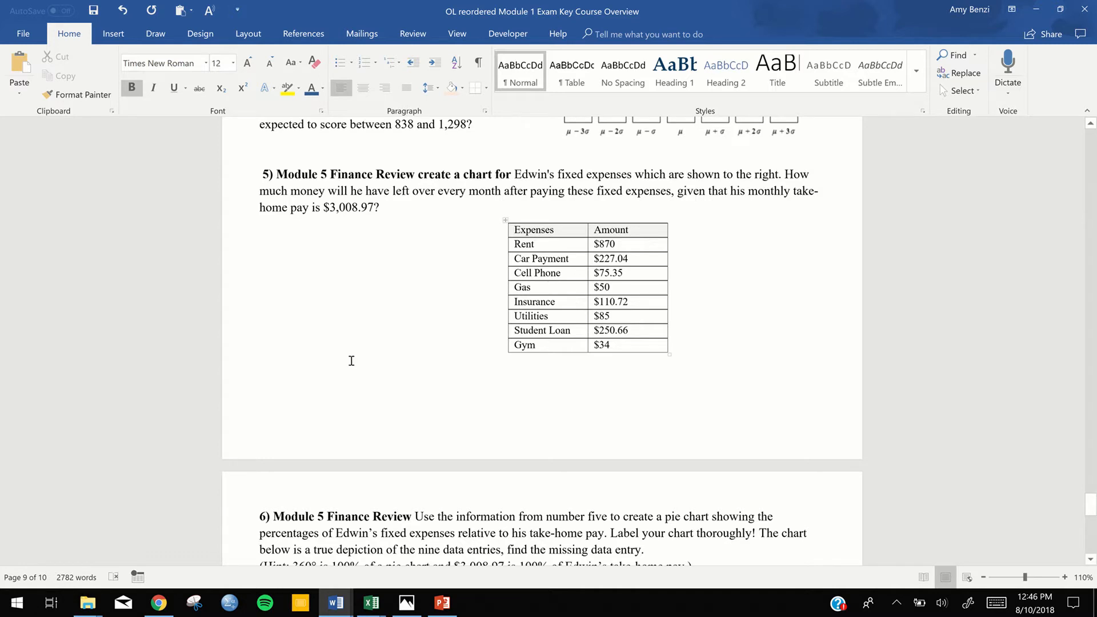
scroll(352, 360, down, 3)
scroll(351, 361, down, 2)
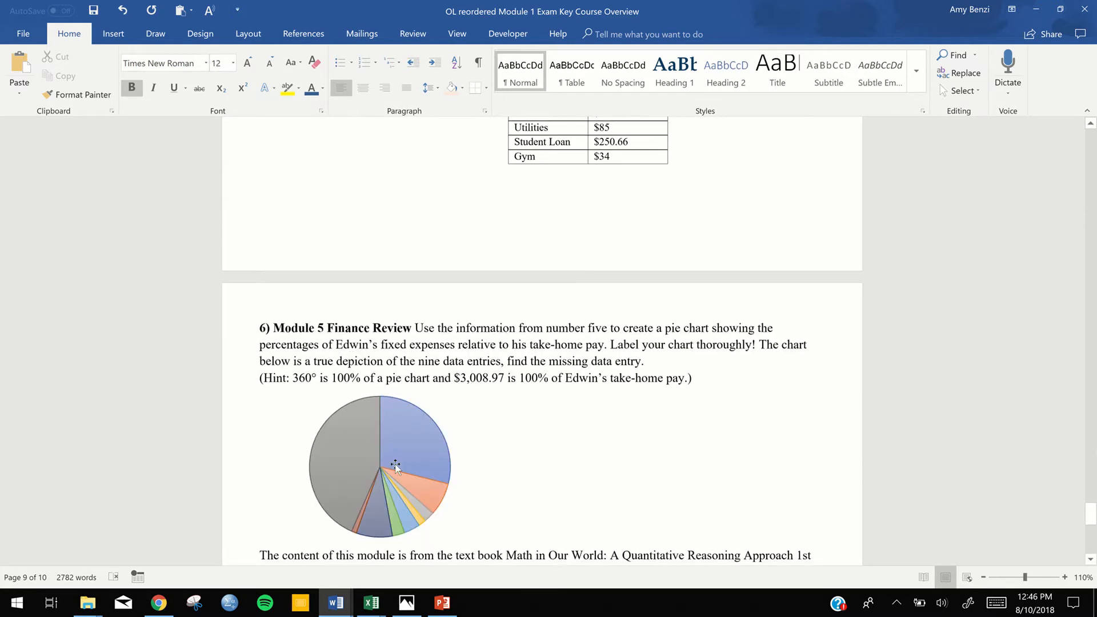
scroll(406, 453, down, 1)
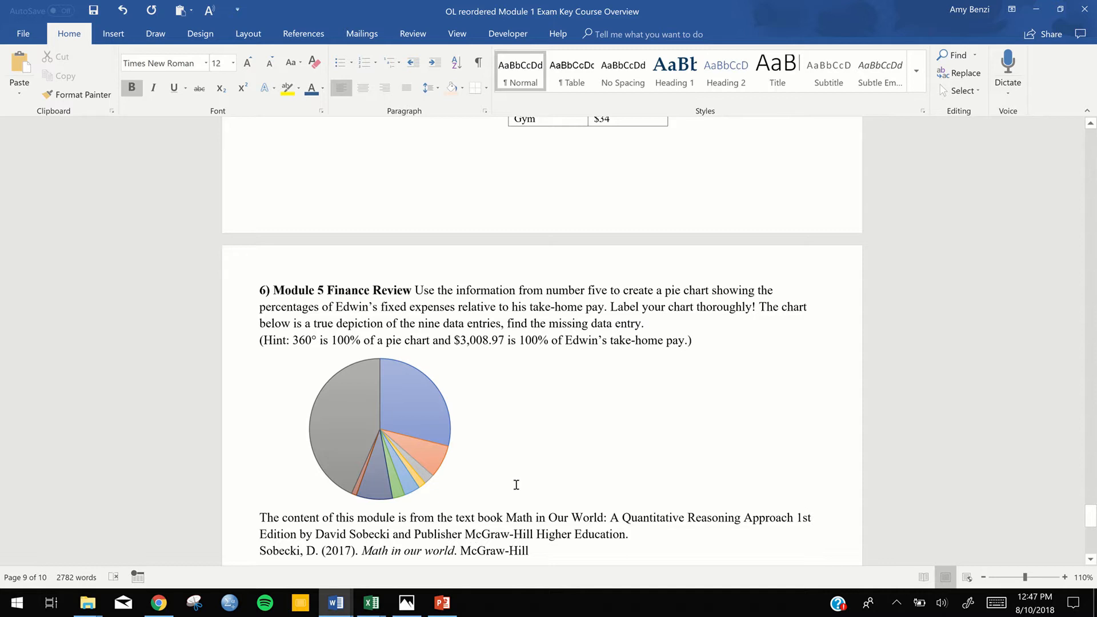
scroll(516, 484, up, 7)
scroll(516, 485, up, 4)
scroll(516, 484, up, 14)
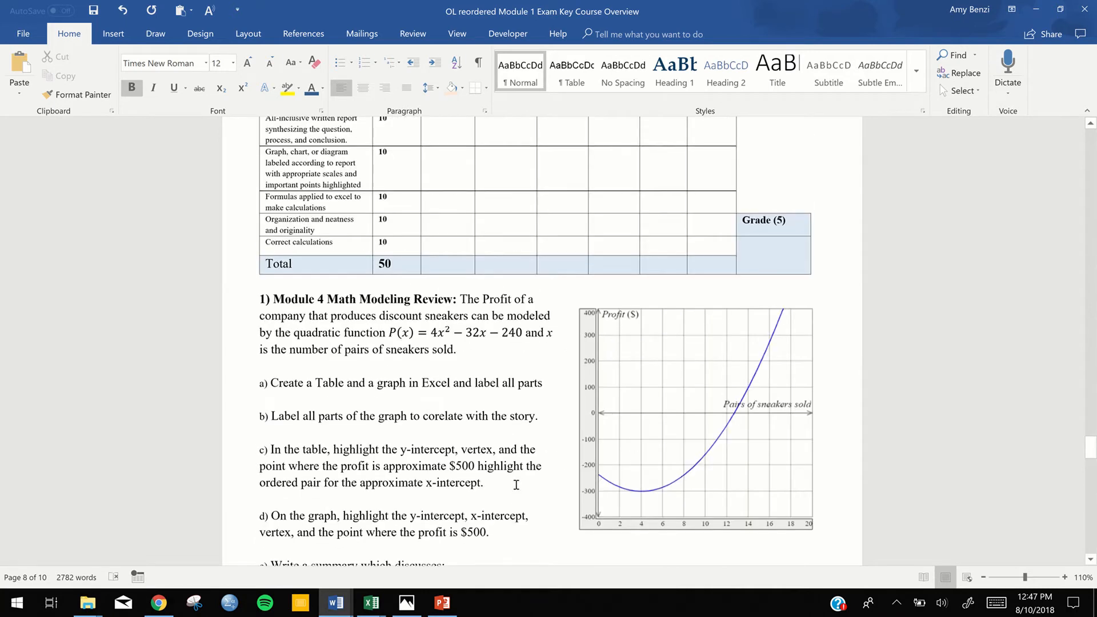
scroll(516, 485, down, 3)
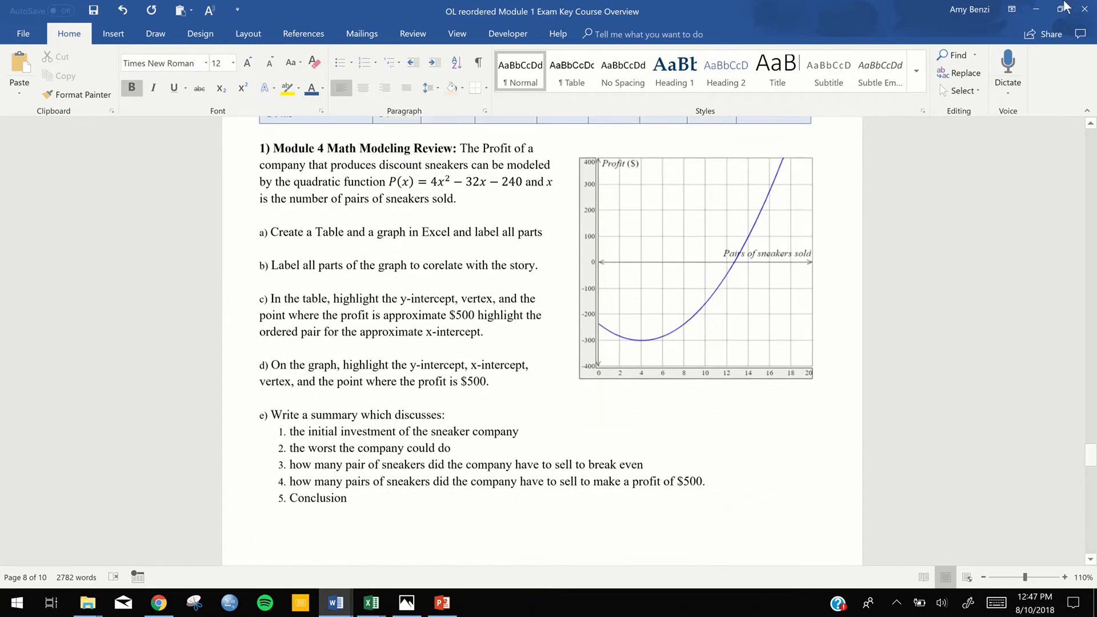
Place a narrowed Word window beside the Excel workbook and zoom the document out to about 72% at exercise 1
click(1059, 11)
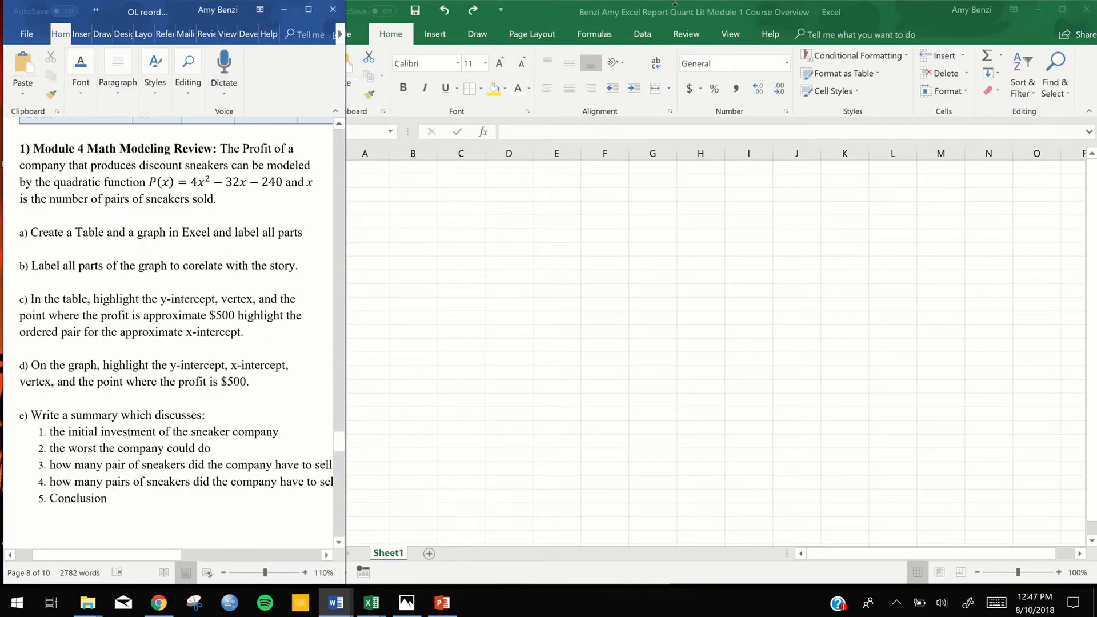
mouse_move(682, 3)
mouse_move(345, 372)
mouse_down()
mouse_move(397, 381)
mouse_move(325, 378)
mouse_up()
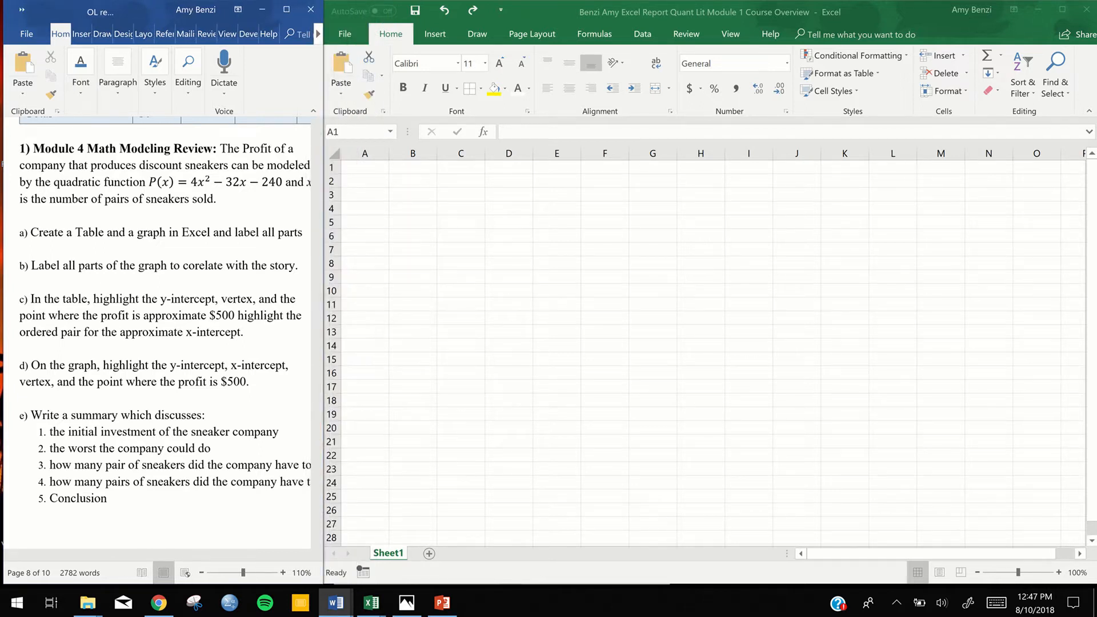
scroll(158, 331, down, 4)
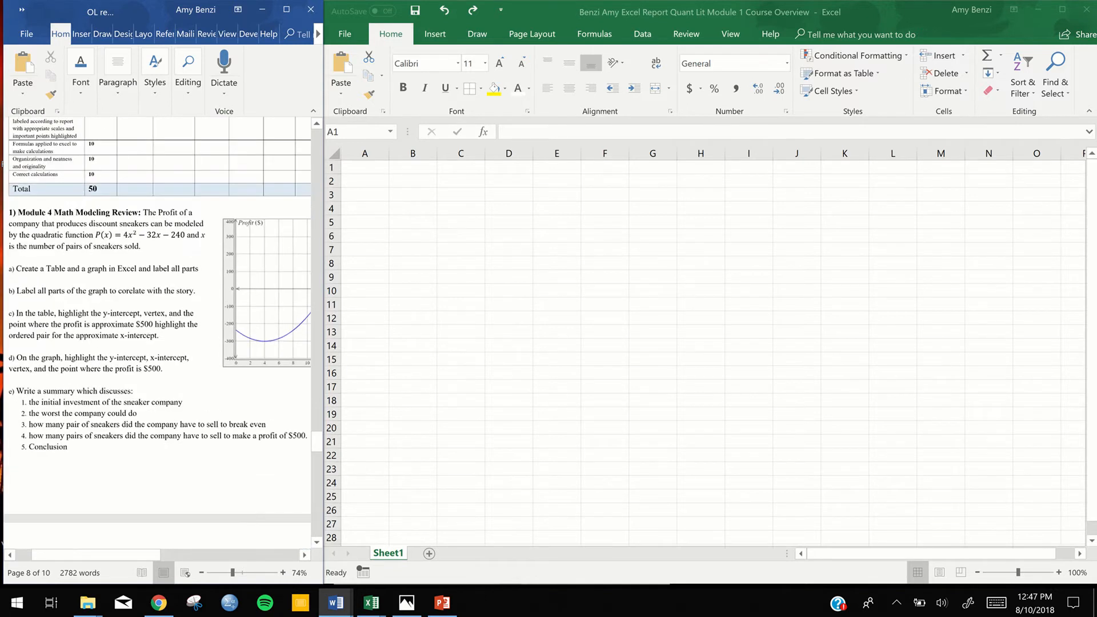
scroll(158, 331, down, 2)
scroll(158, 331, up, 2)
scroll(158, 331, down, 1)
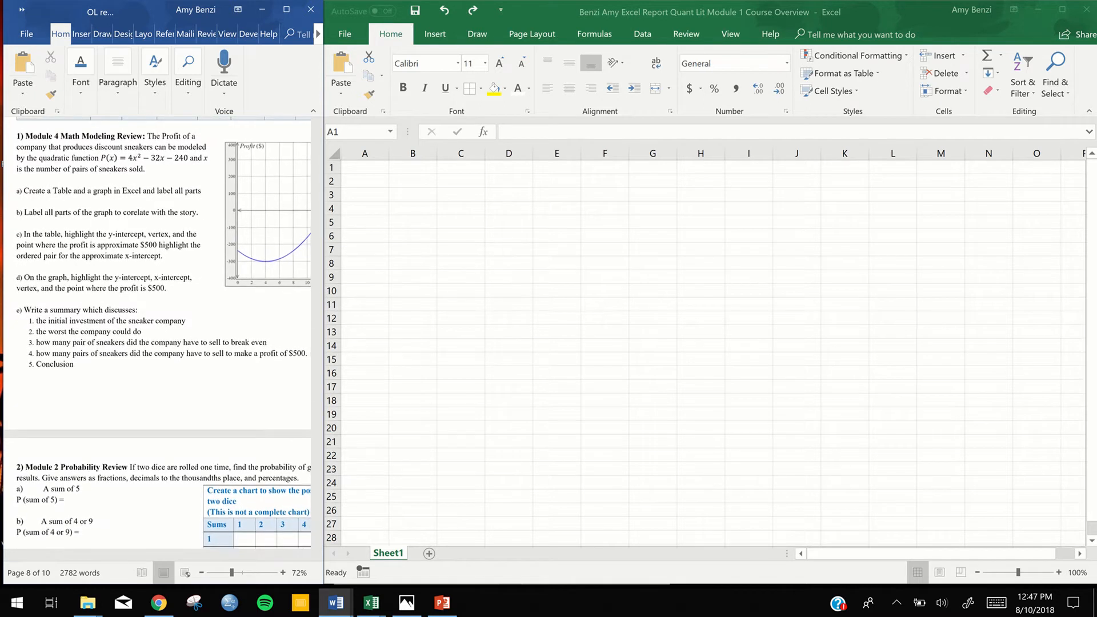
In the Excel workbook, merge cells A1 to H1 into one title cell and align it to the left
drag(365, 167, 639, 121)
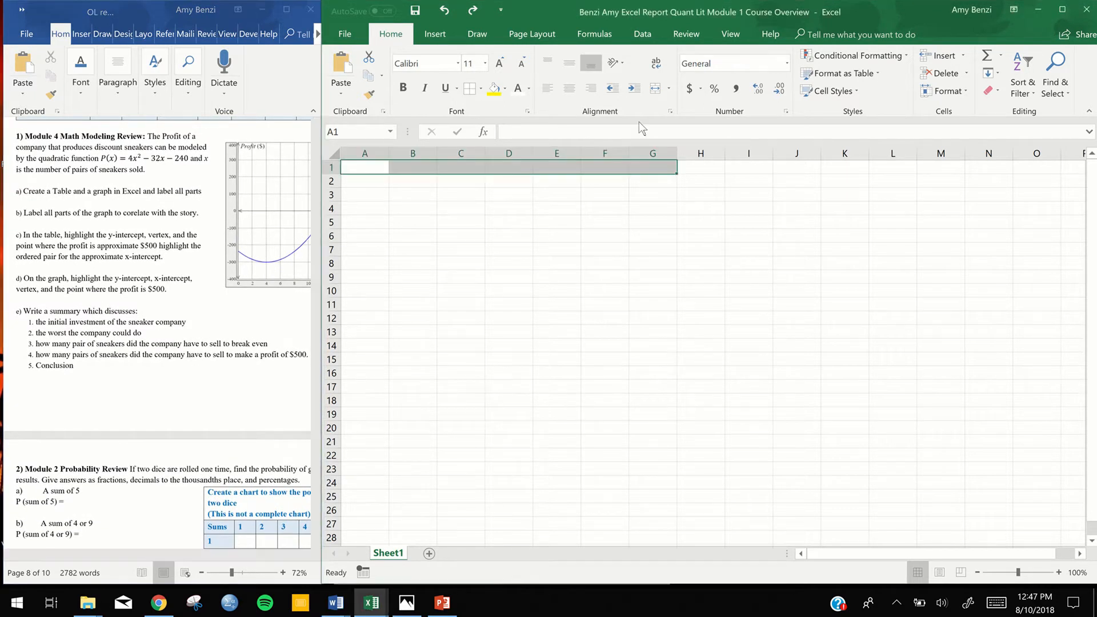
click(379, 165)
drag(464, 172, 689, 171)
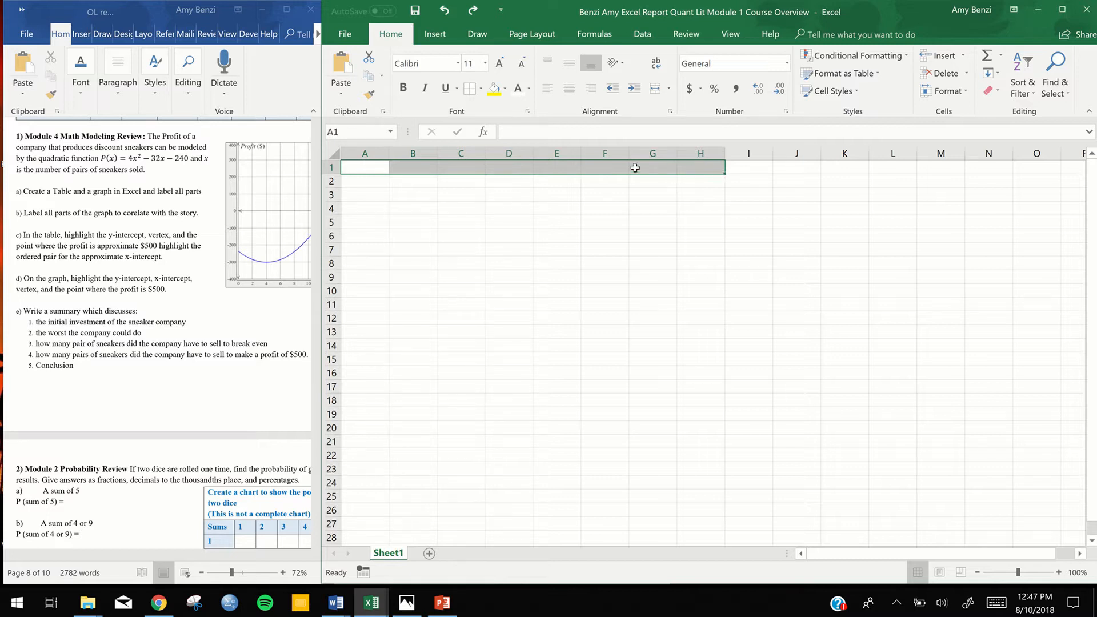
click(573, 197)
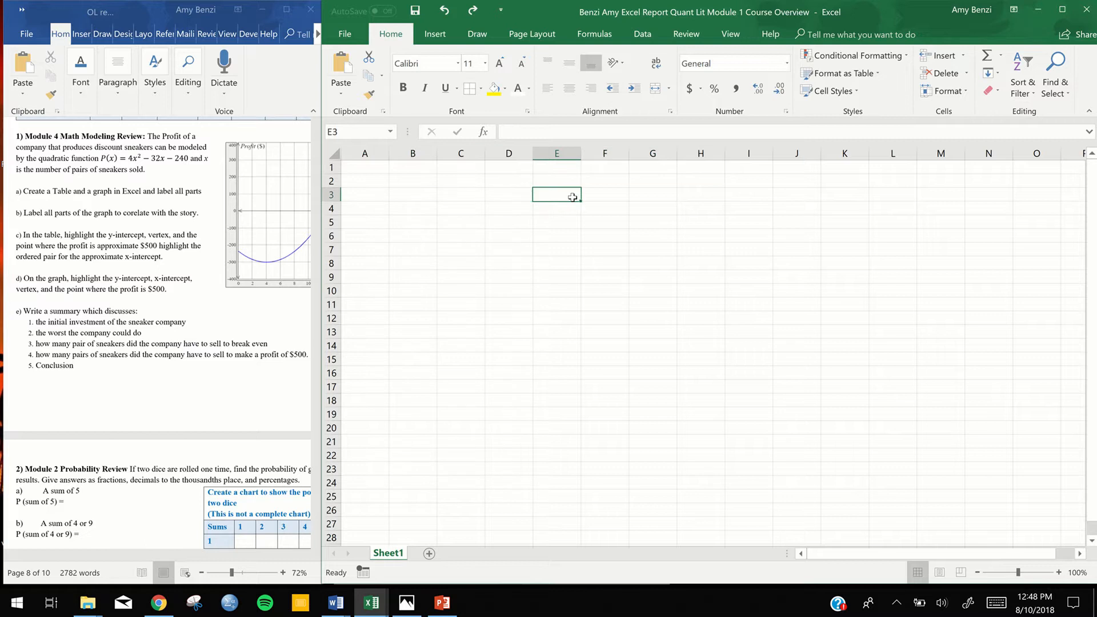
click(364, 167)
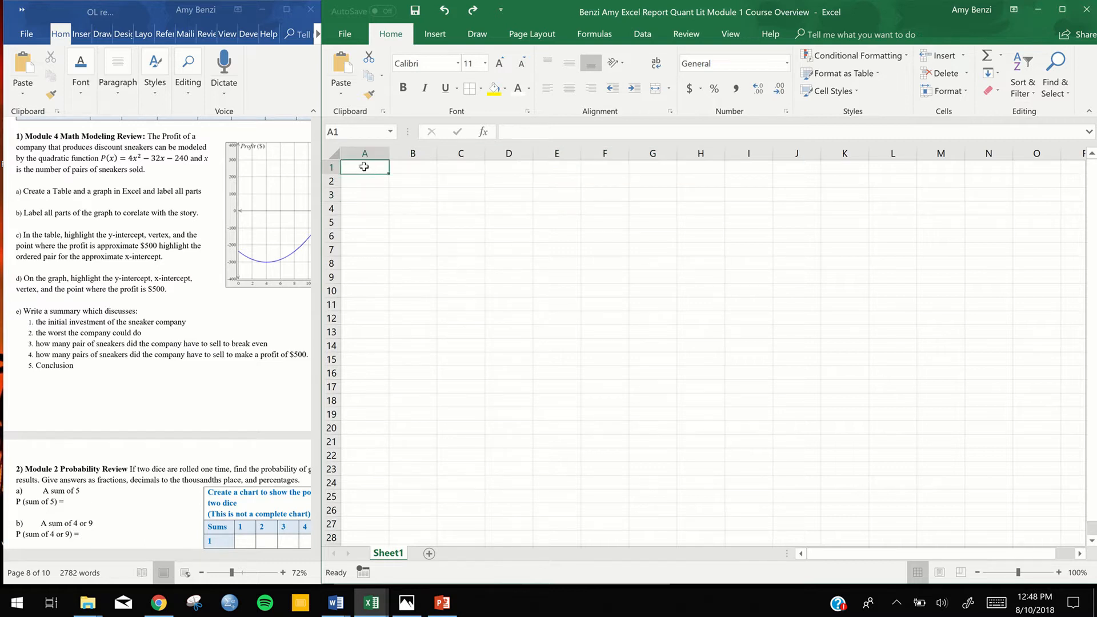
drag(364, 167, 693, 170)
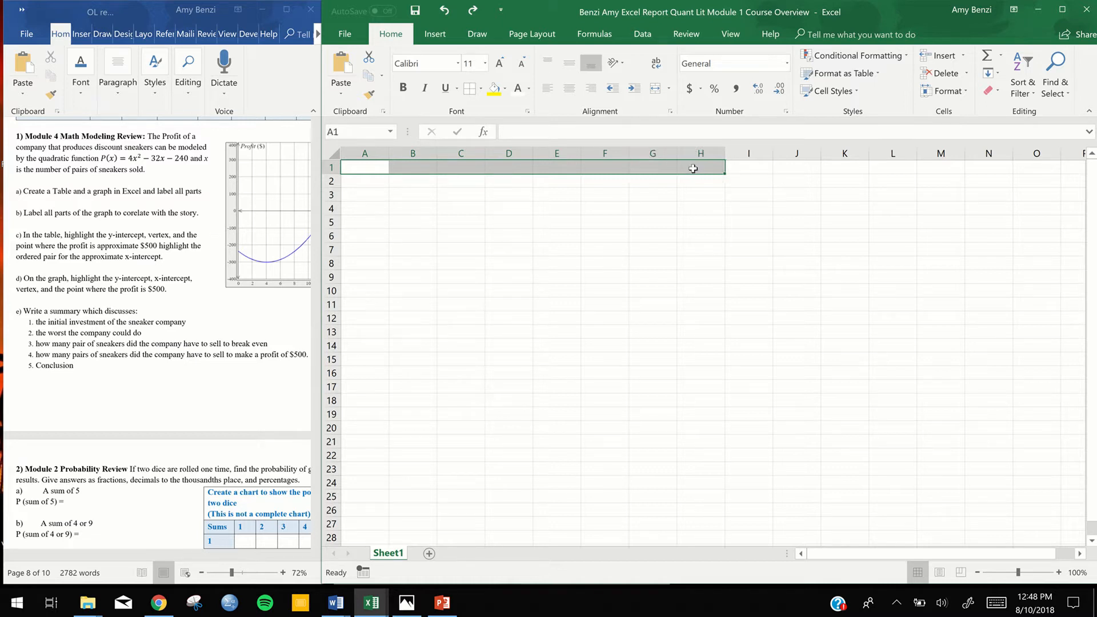
click(656, 90)
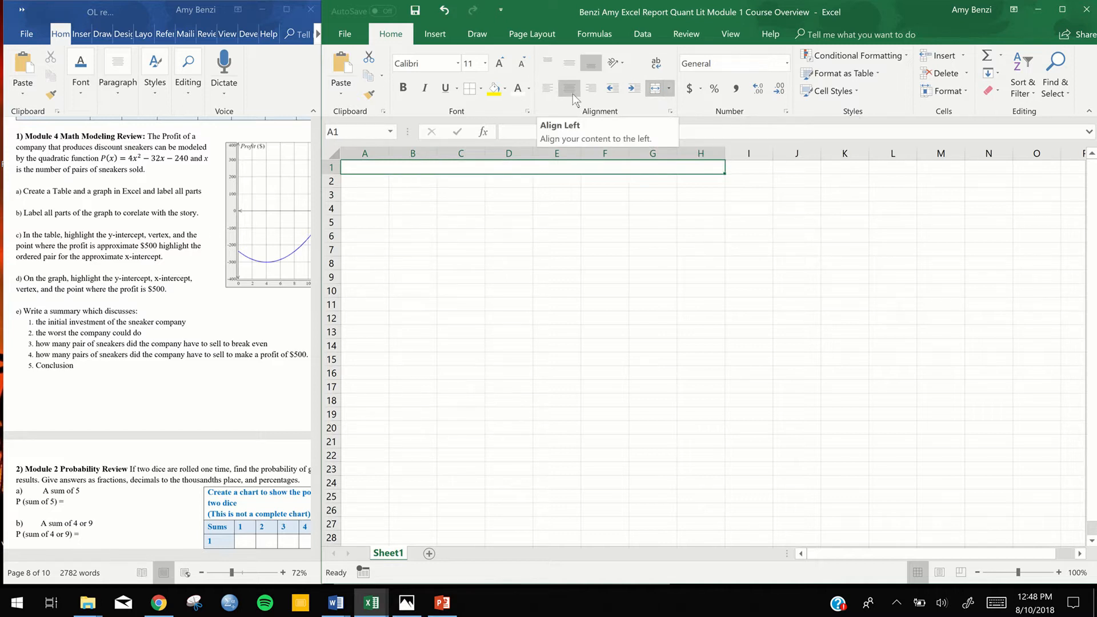
click(544, 89)
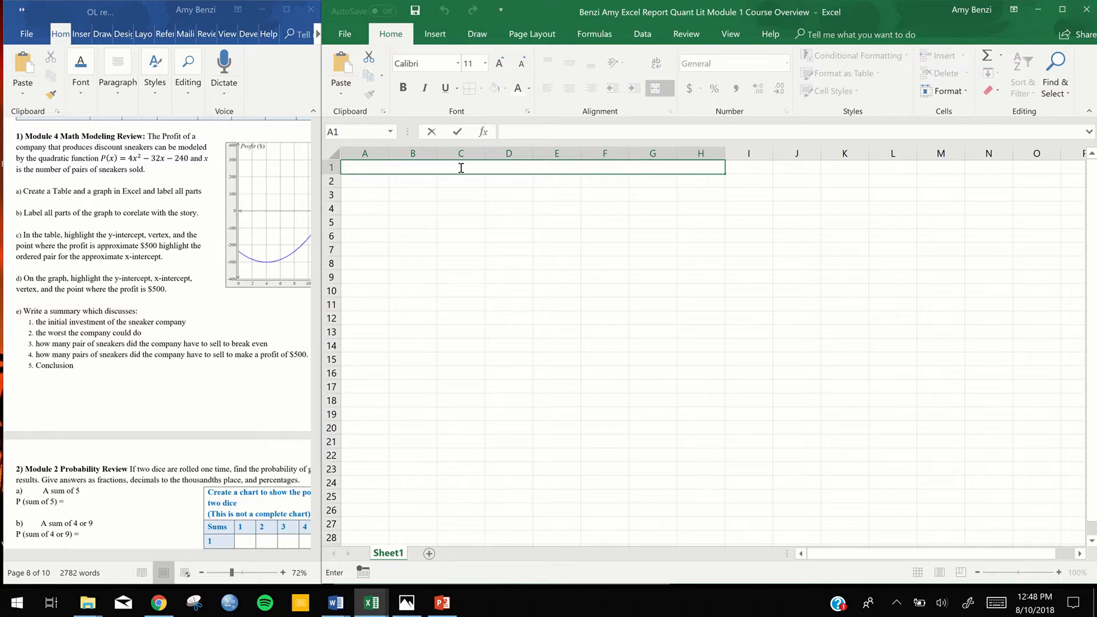
In the Word document, look up the file-naming instruction in the Module 1 Course Overview paragraph above the rubric
click(109, 168)
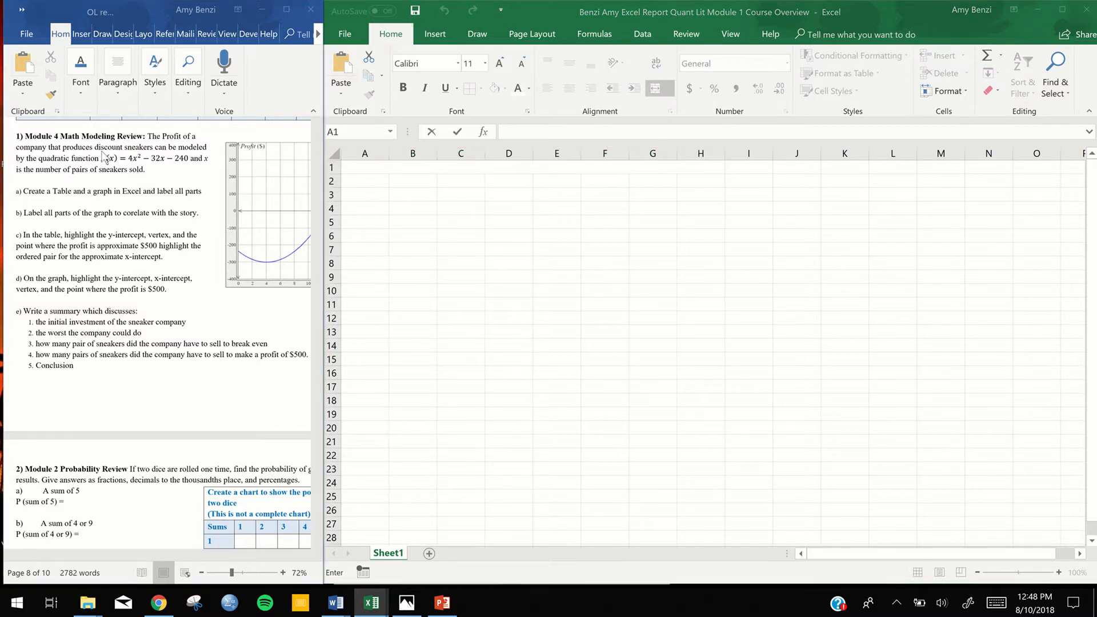
scroll(110, 167, up, 8)
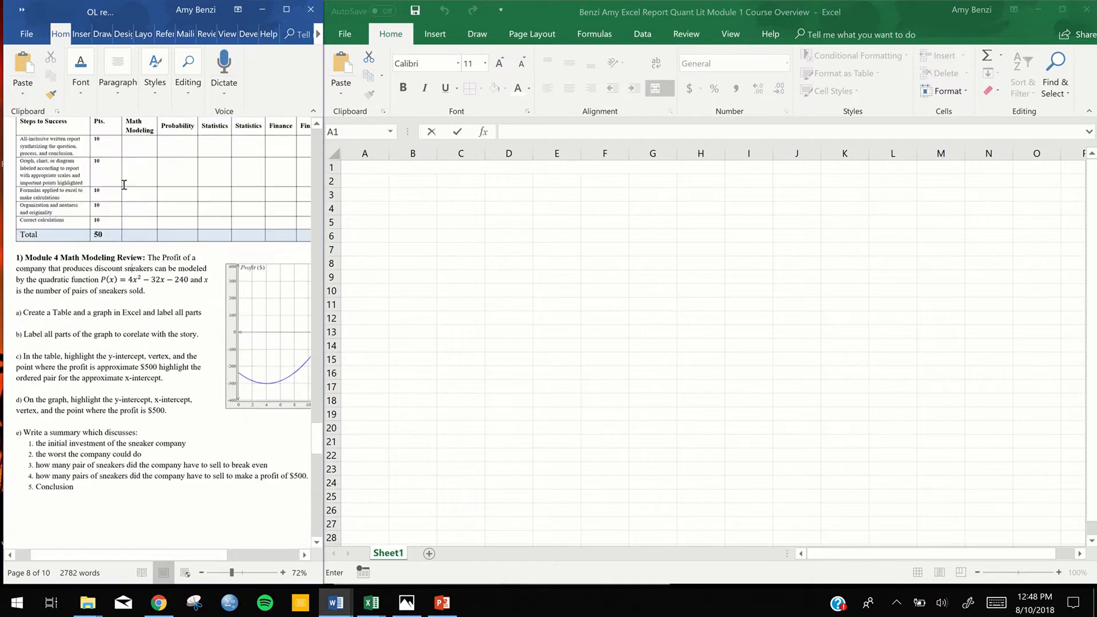
scroll(124, 184, up, 2)
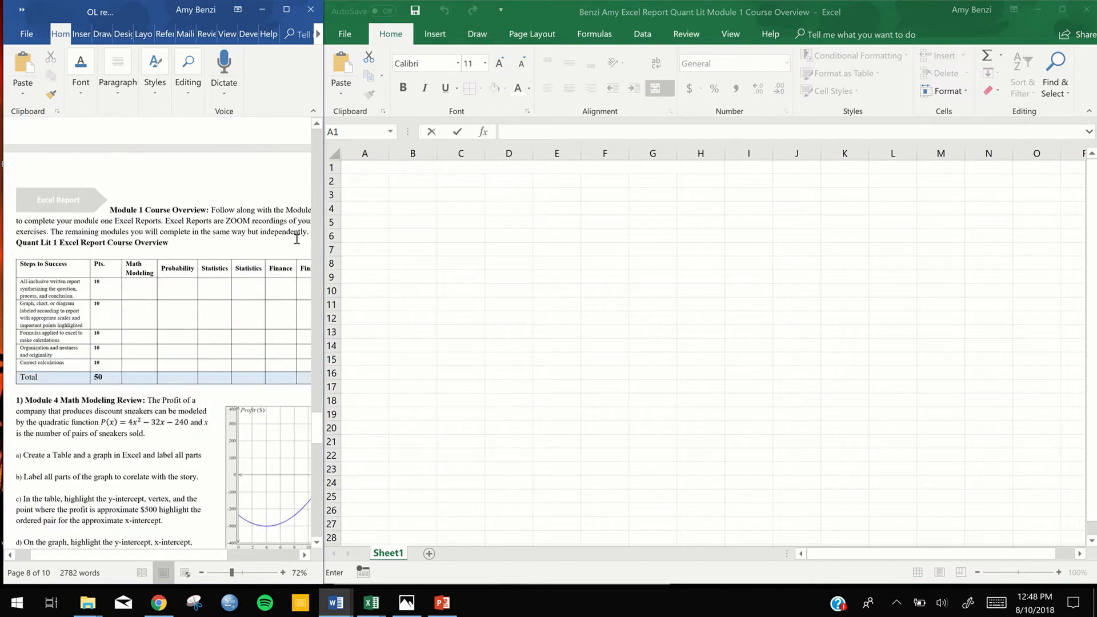
scroll(158, 333, down, 2)
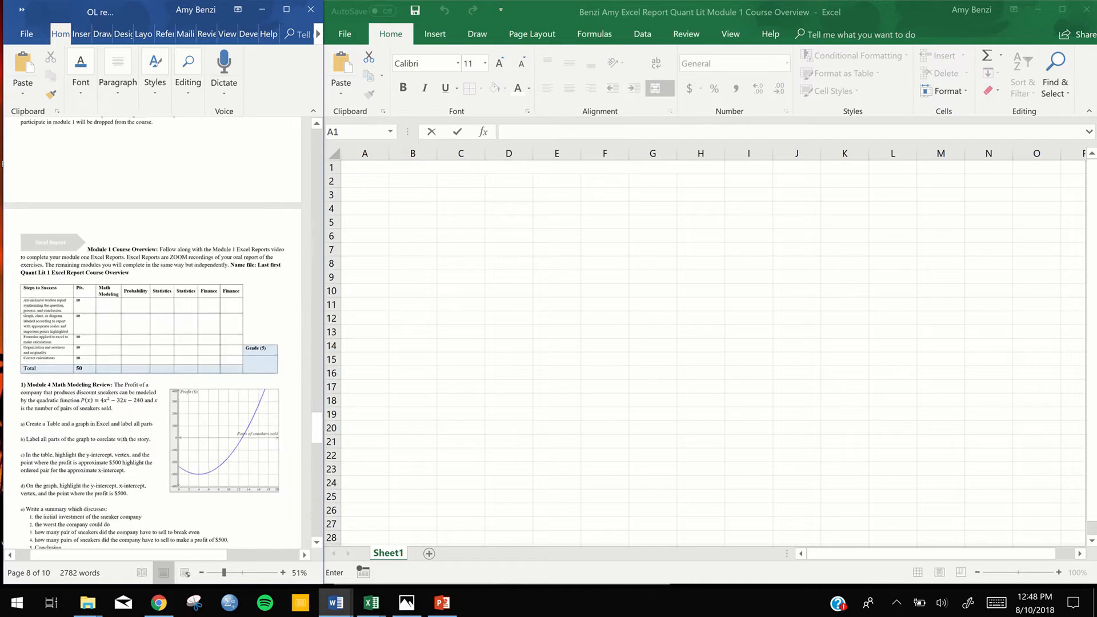
scroll(158, 333, down, 1)
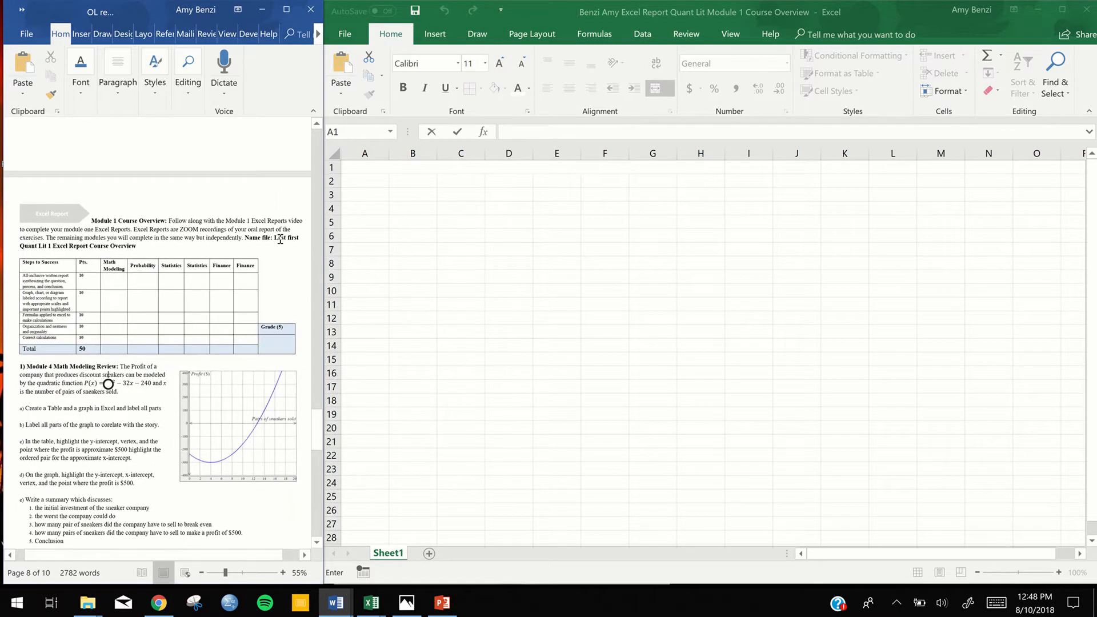
Copy the file name text "Last first Quant Lit 1 Excel Report Course Overview" from the Word document into merged title cell A1 of the workbook
drag(277, 238, 299, 245)
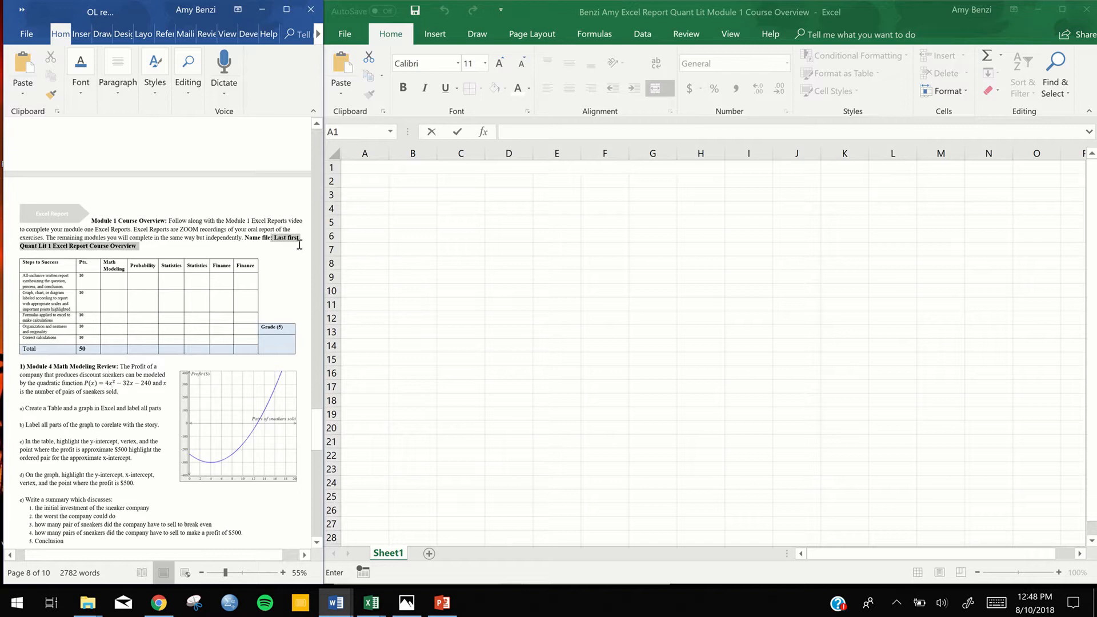
click(289, 237)
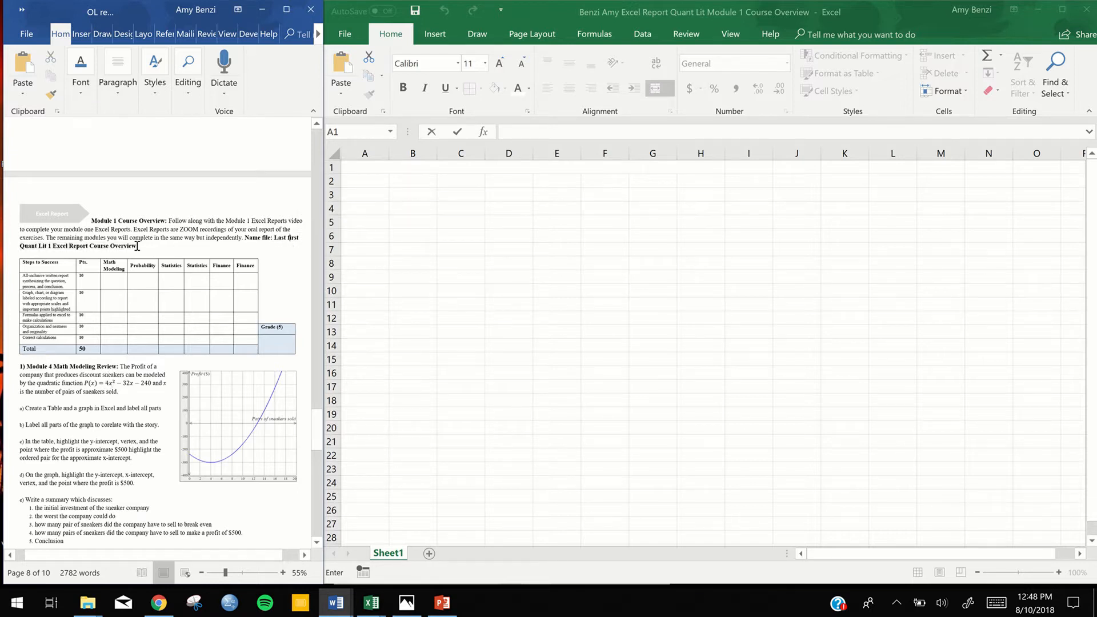
drag(139, 246, 263, 240)
key(ctrl+c)
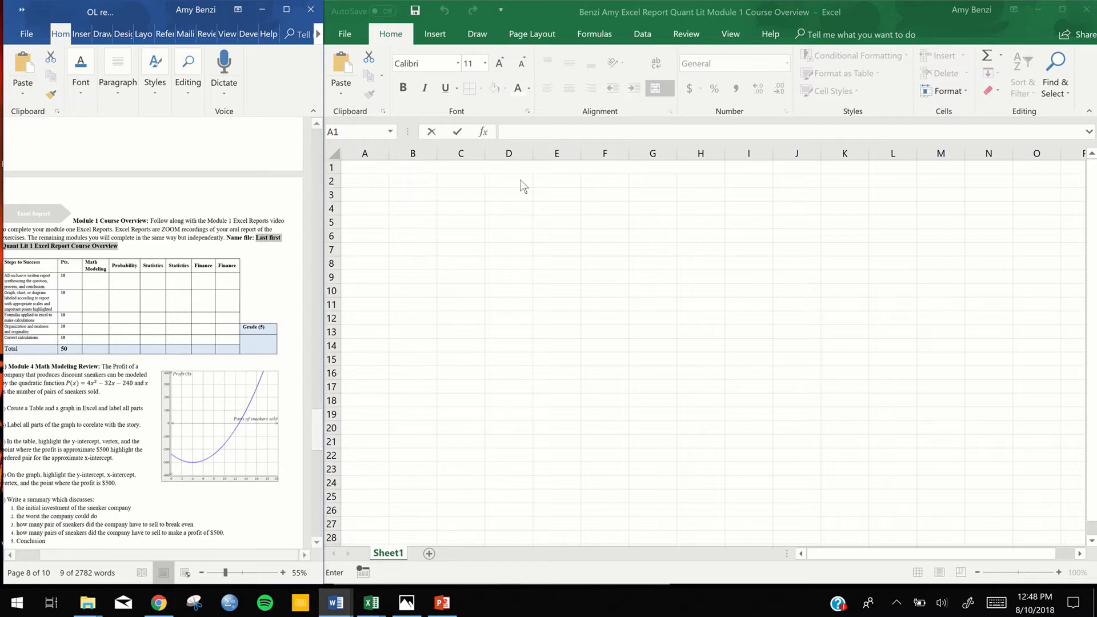
click(358, 167)
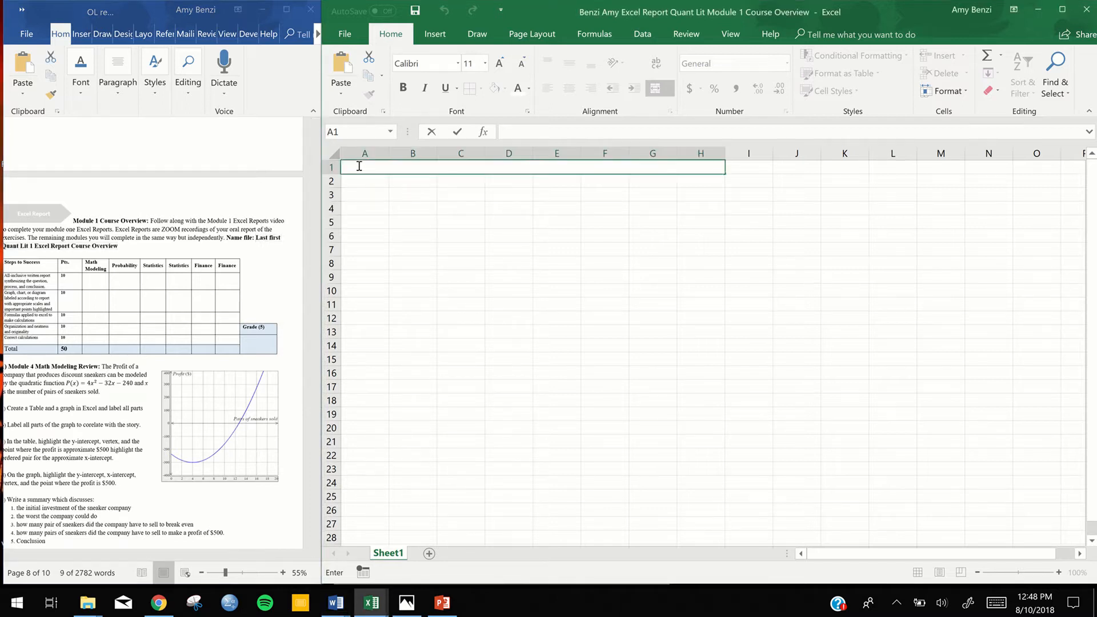
key(ctrl+v)
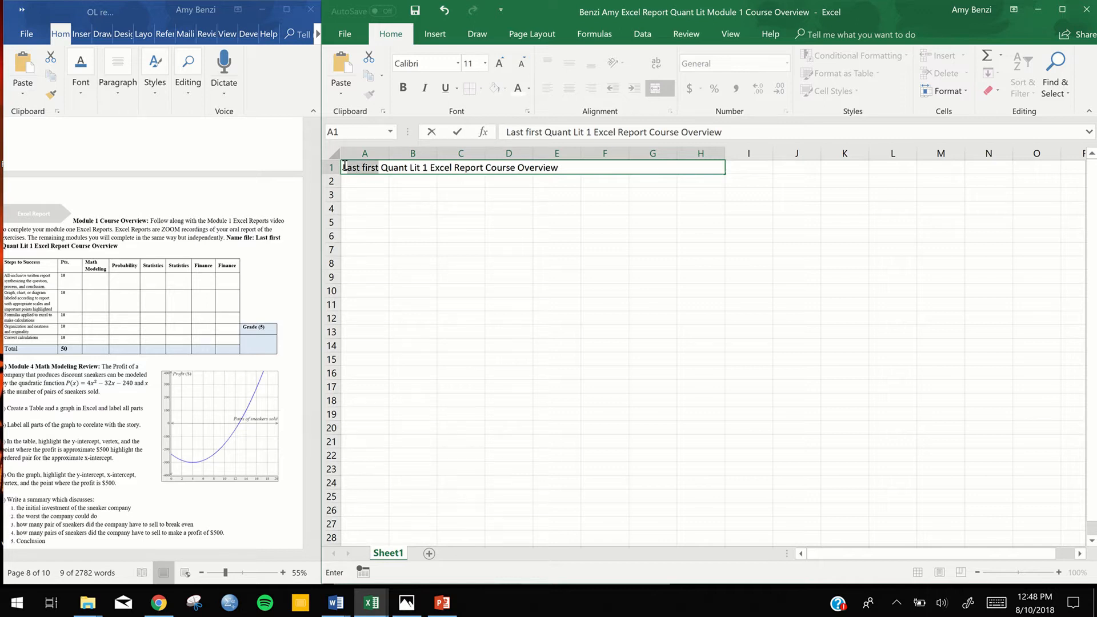
Replace the "Last first" placeholder in the A1 title with the author's last name and first initial
drag(345, 165, 342, 165)
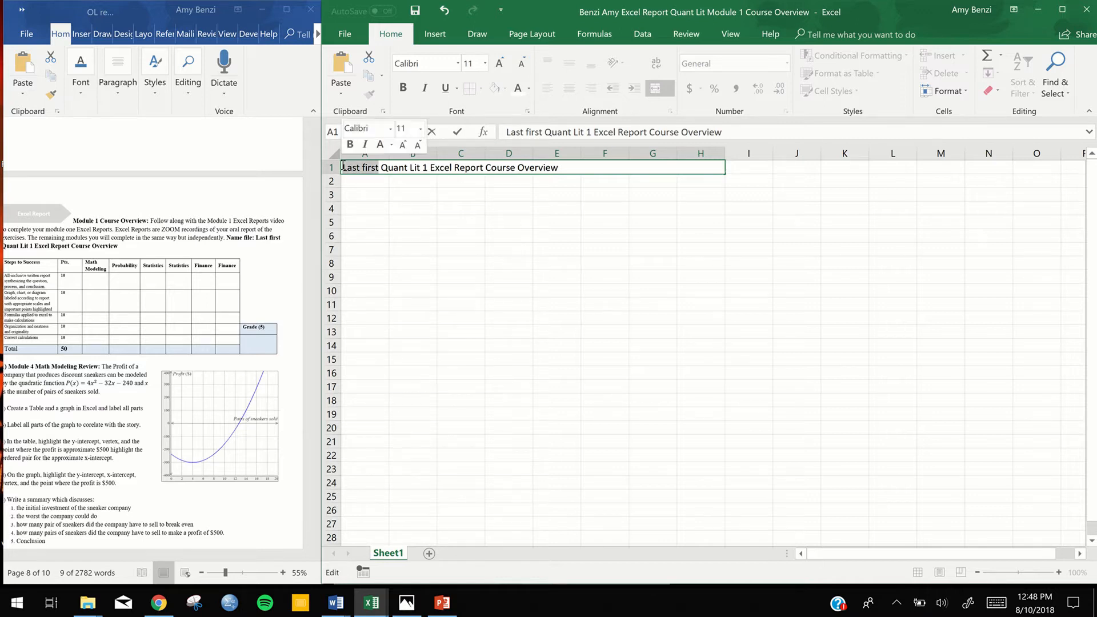
text(Benzi Amy)
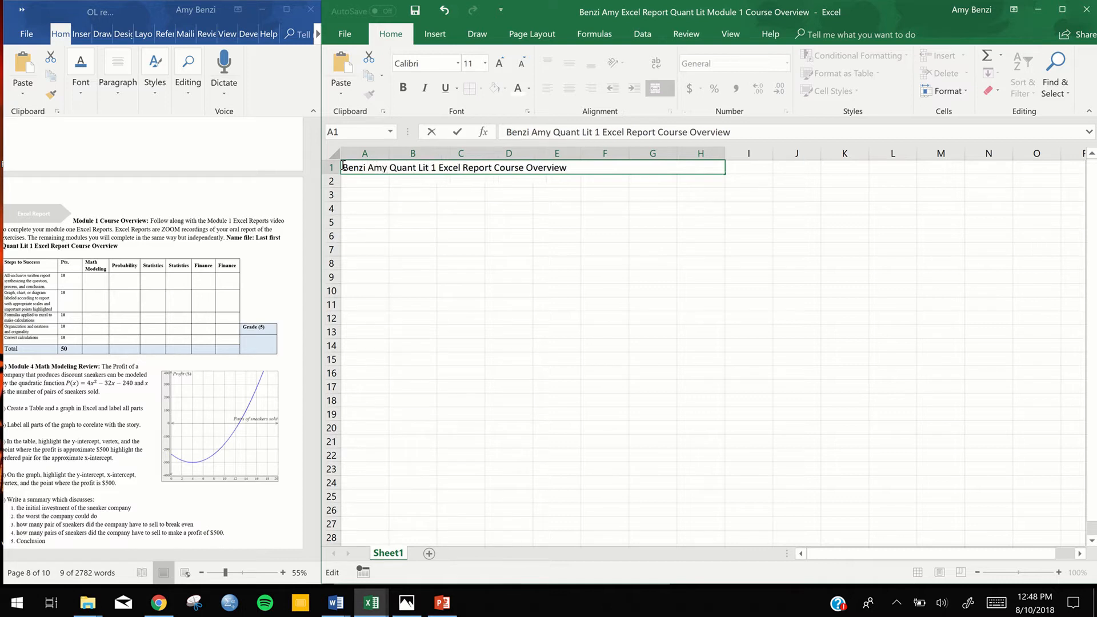
key(BackSpace)
key(BackSpace)
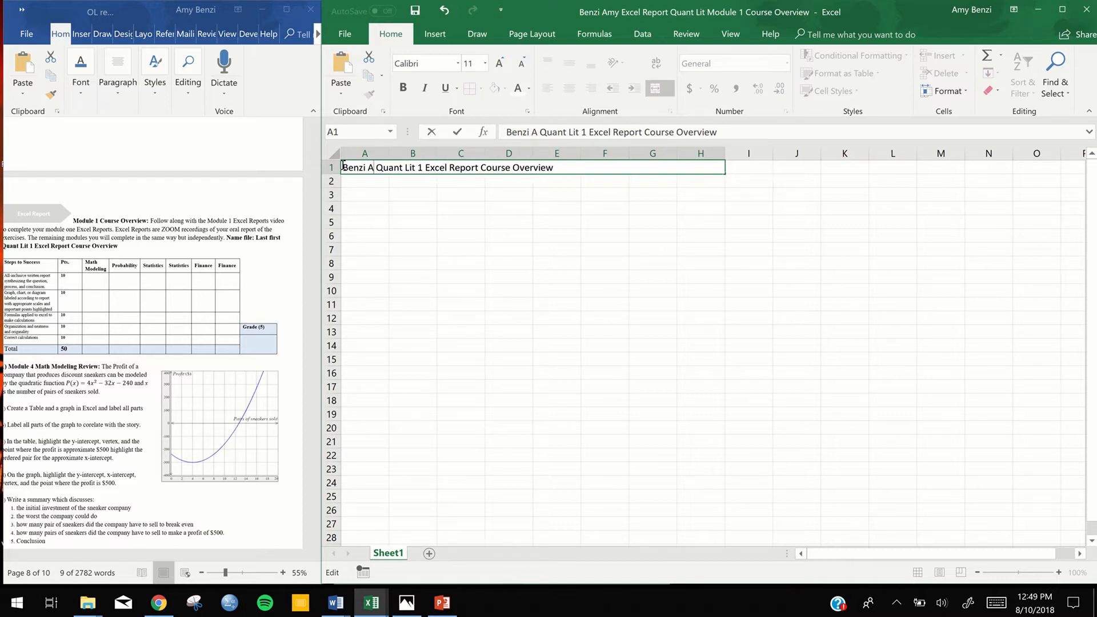
text(.)
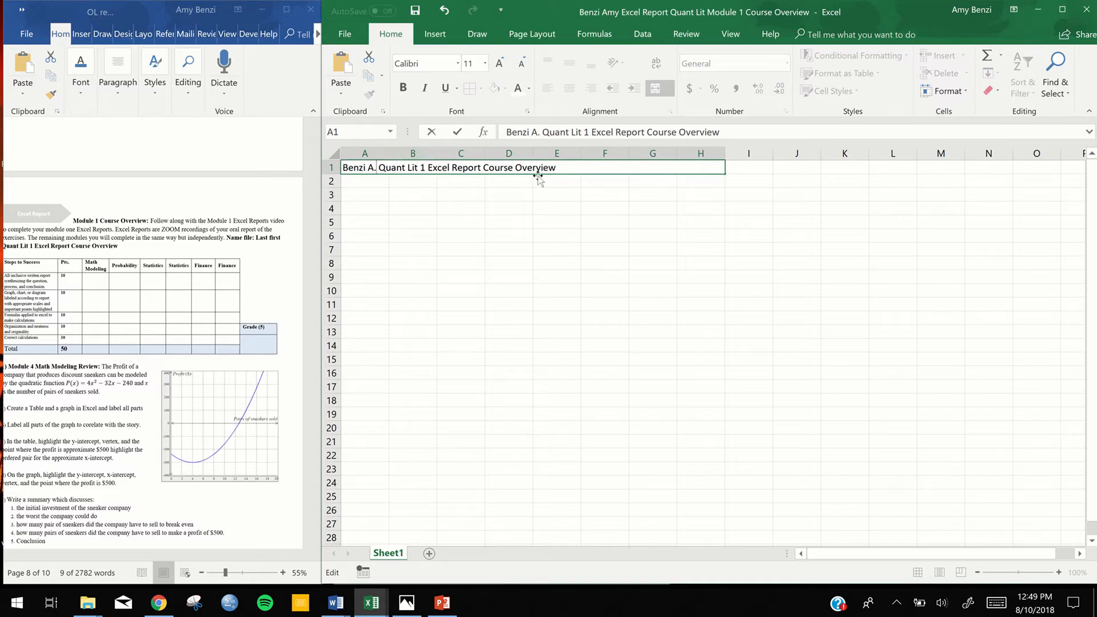
click(374, 194)
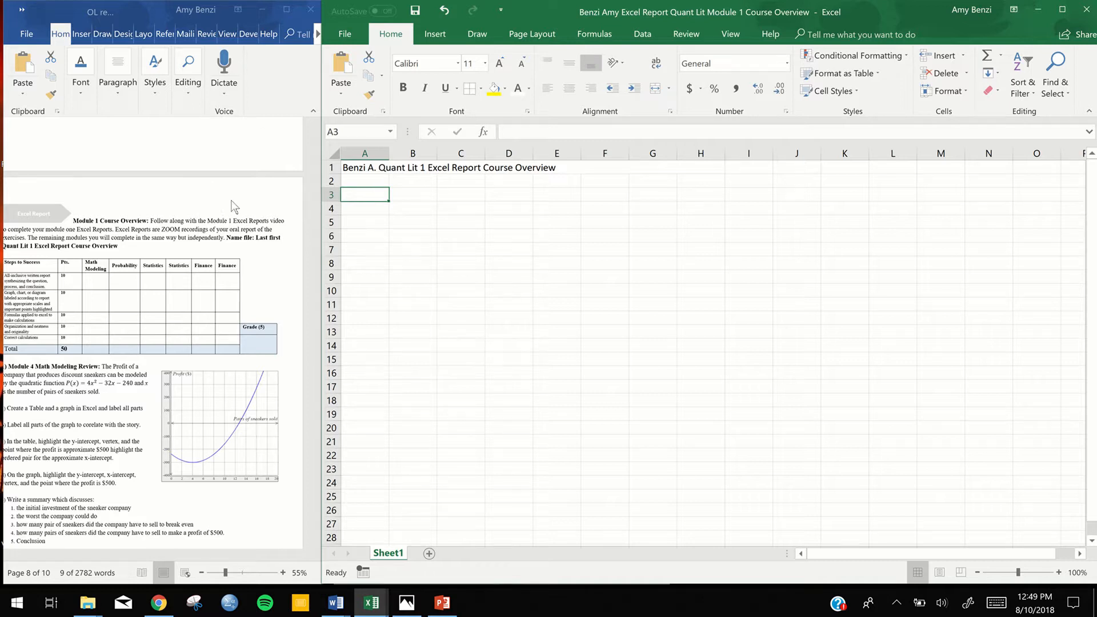
Zoom the Word document to 67%, and enter "1)" in cell A3 and the label "Formula" in cell A4 of the workbook
drag(256, 237, 118, 246)
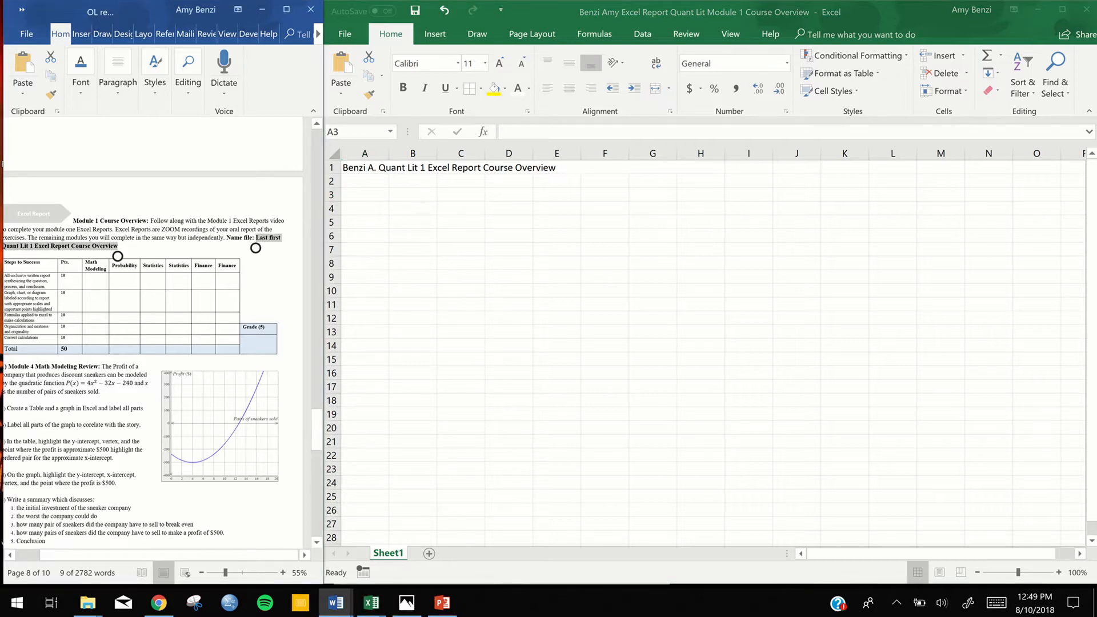
scroll(157, 333, down, 2)
scroll(220, 199, up, 1)
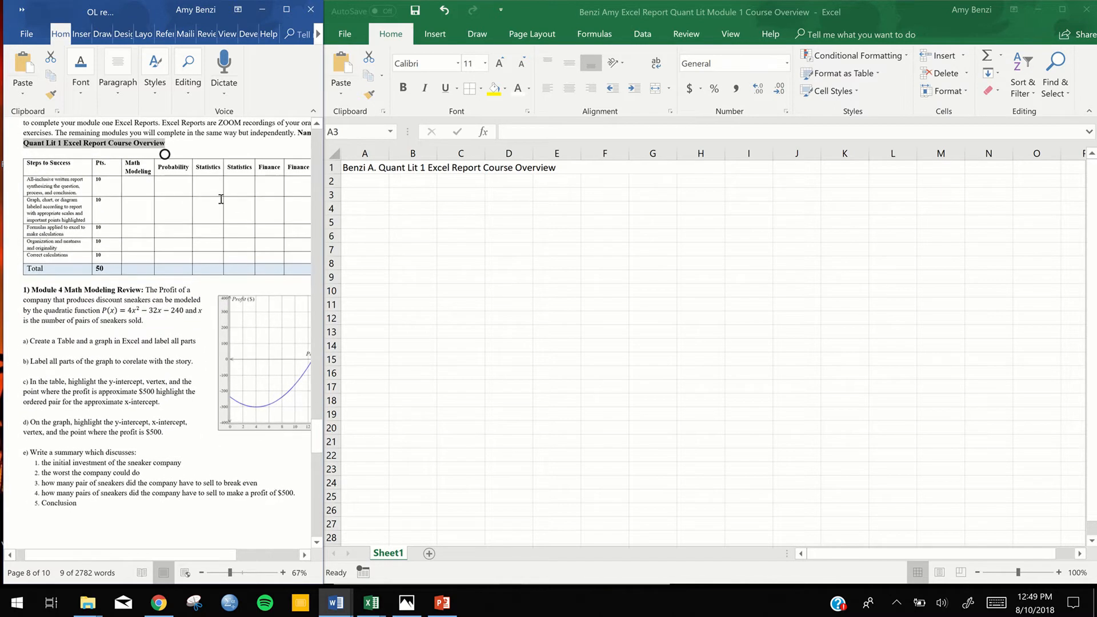
click(355, 191)
text(1)
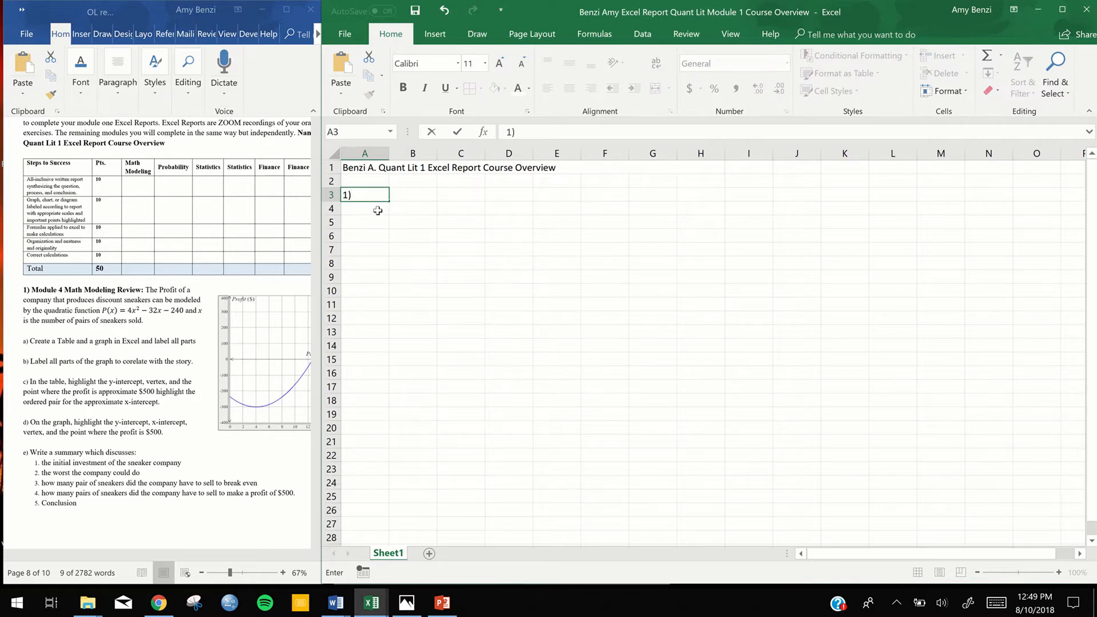
click(376, 212)
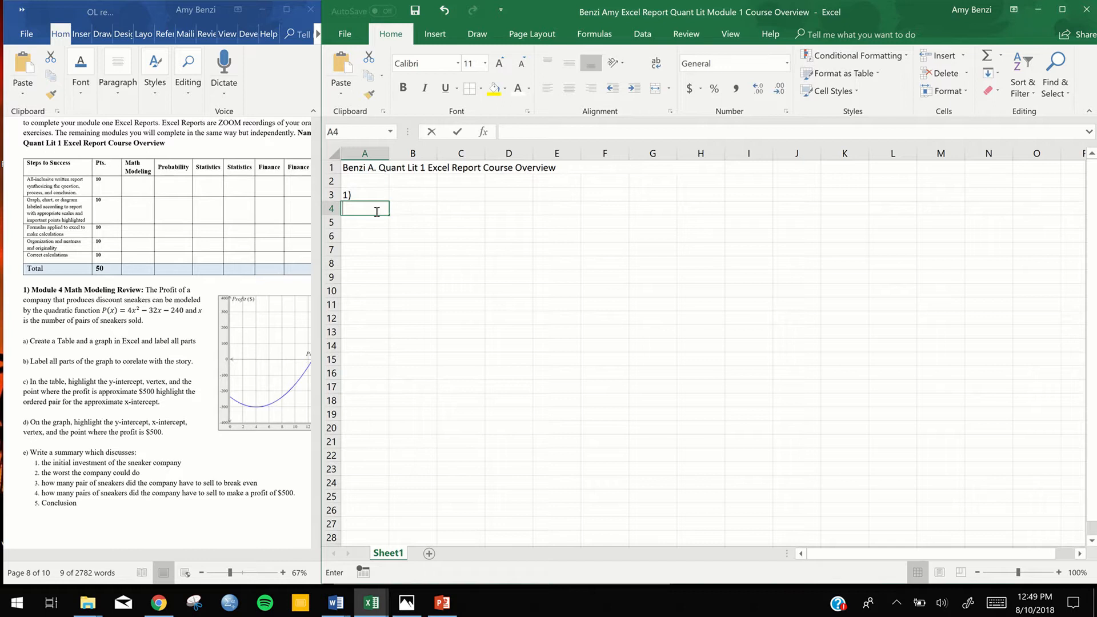
text(F)
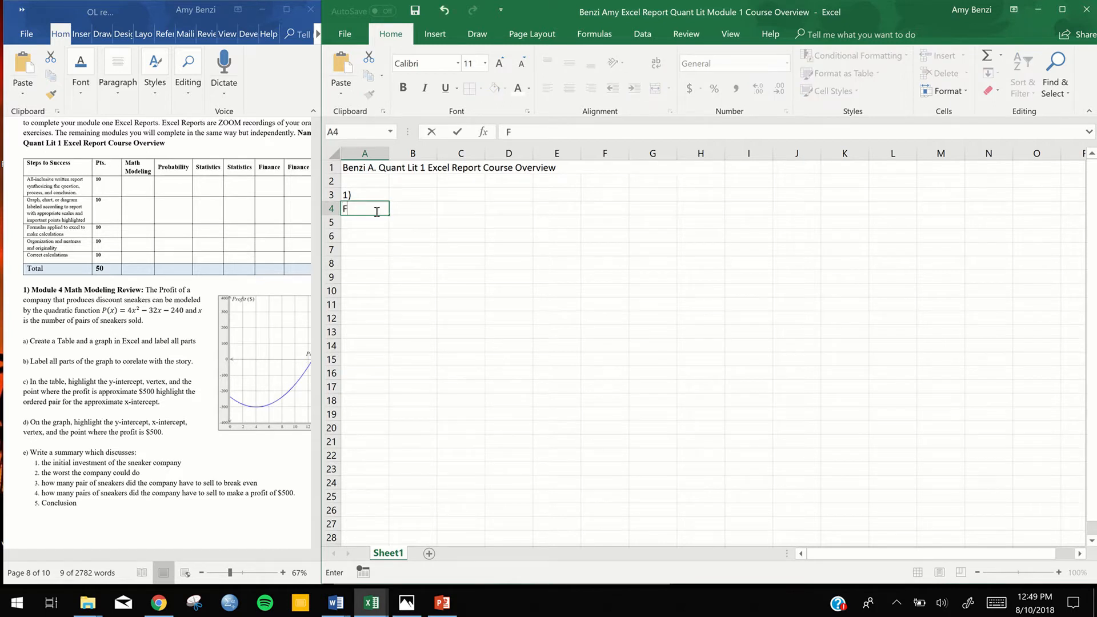
text(ormula)
click(369, 225)
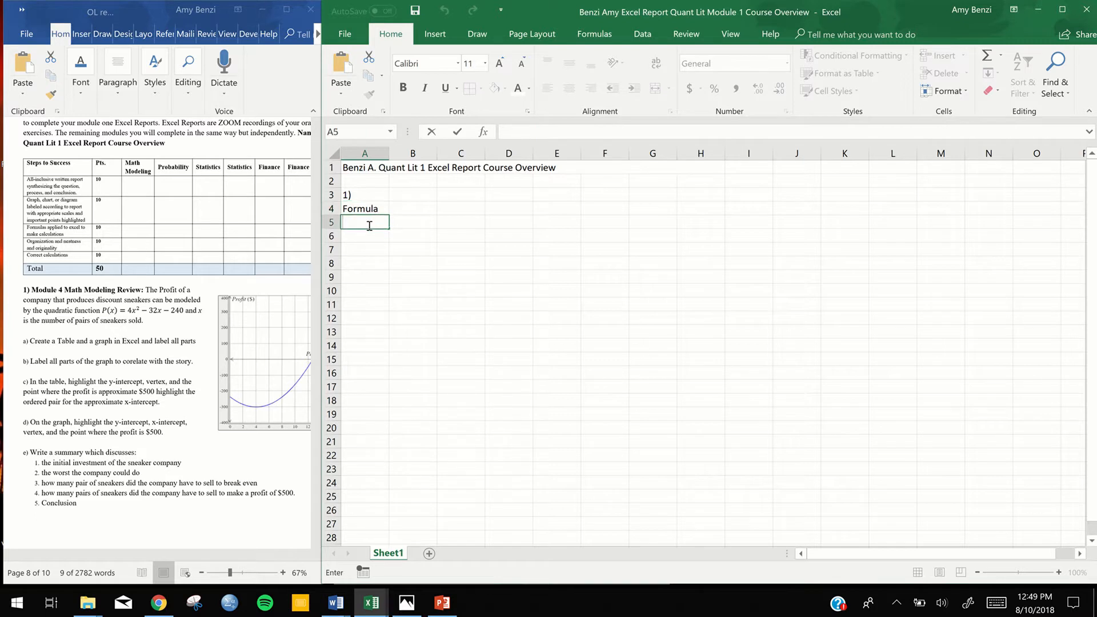
Copy the quadratic profit function from exercise 1 in Word into cell A5 as P(x)=4x^2-32x-240
click(132, 311)
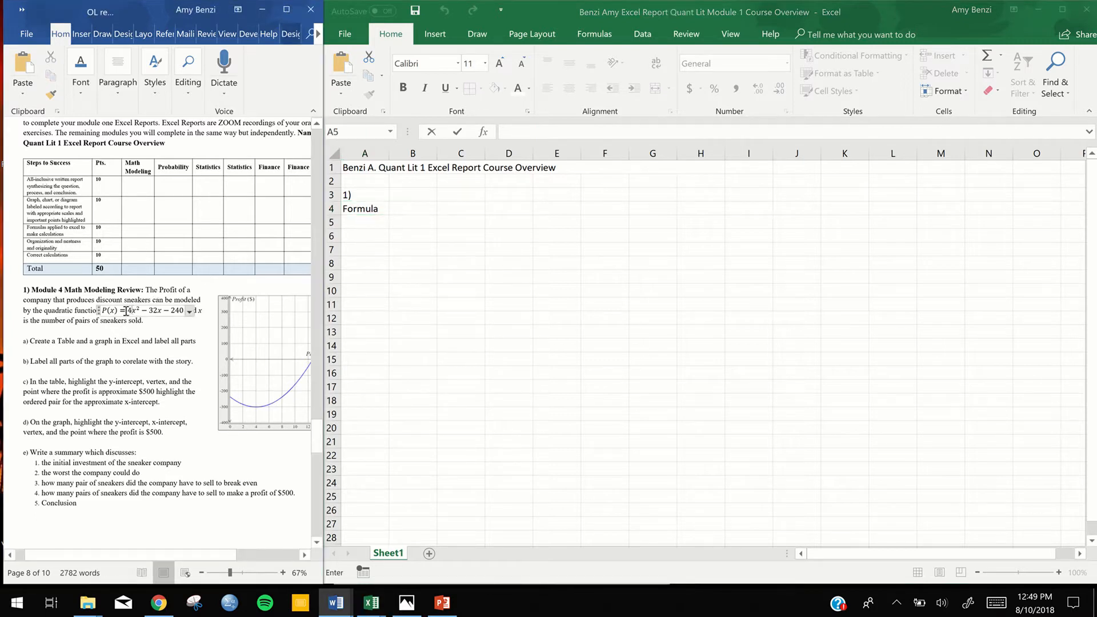
drag(155, 312, 187, 315)
click(182, 311)
triple_click(182, 311)
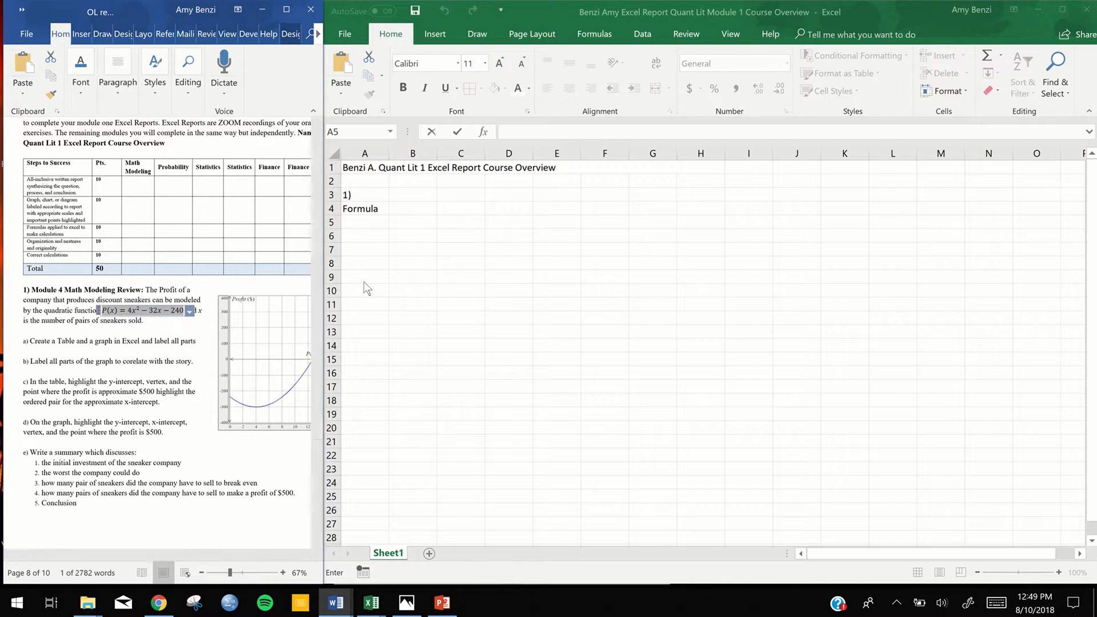
double_click(357, 223)
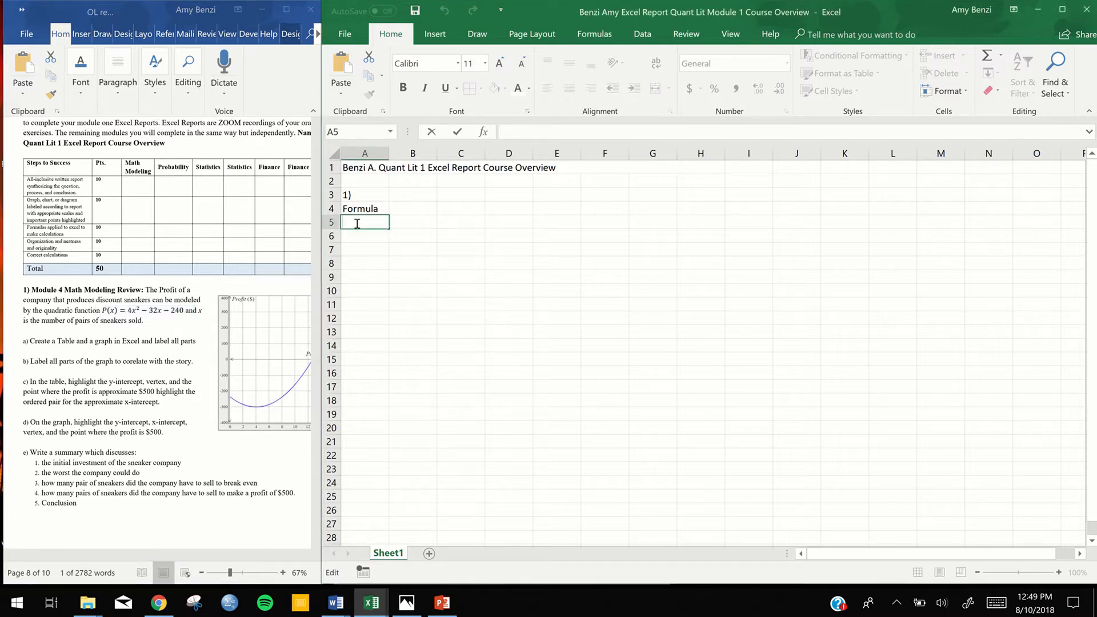
text(P(x)=4x^2-32x-240)
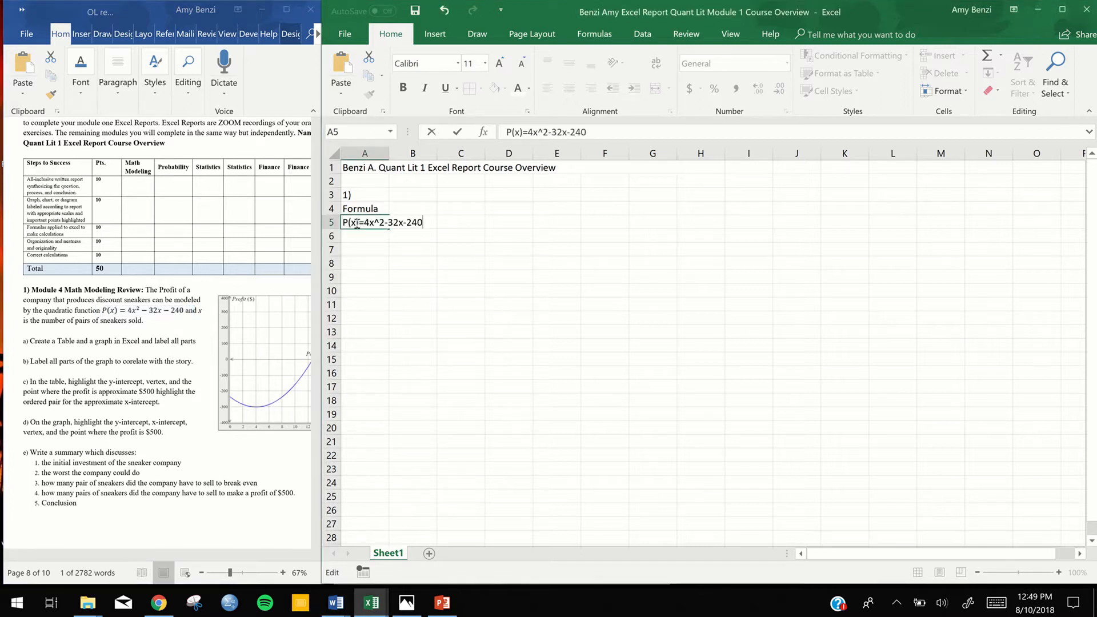
click(416, 257)
Open the empty cell B5 for editing to check how the formula text in A5 runs across it
click(408, 223)
double_click(408, 223)
click(540, 235)
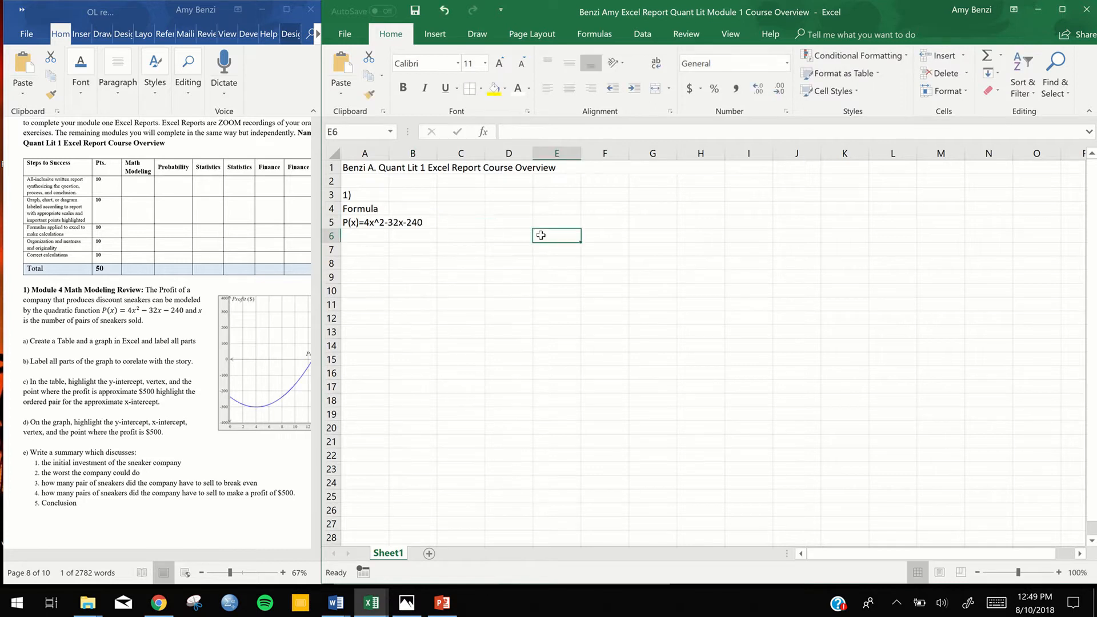
click(412, 223)
double_click(412, 223)
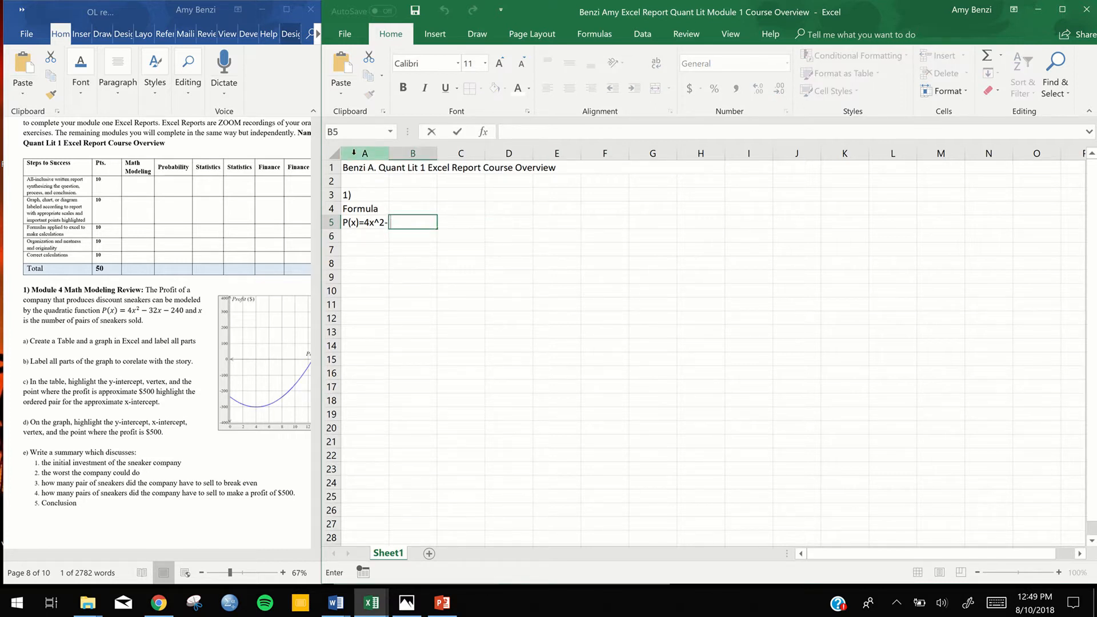
click(378, 279)
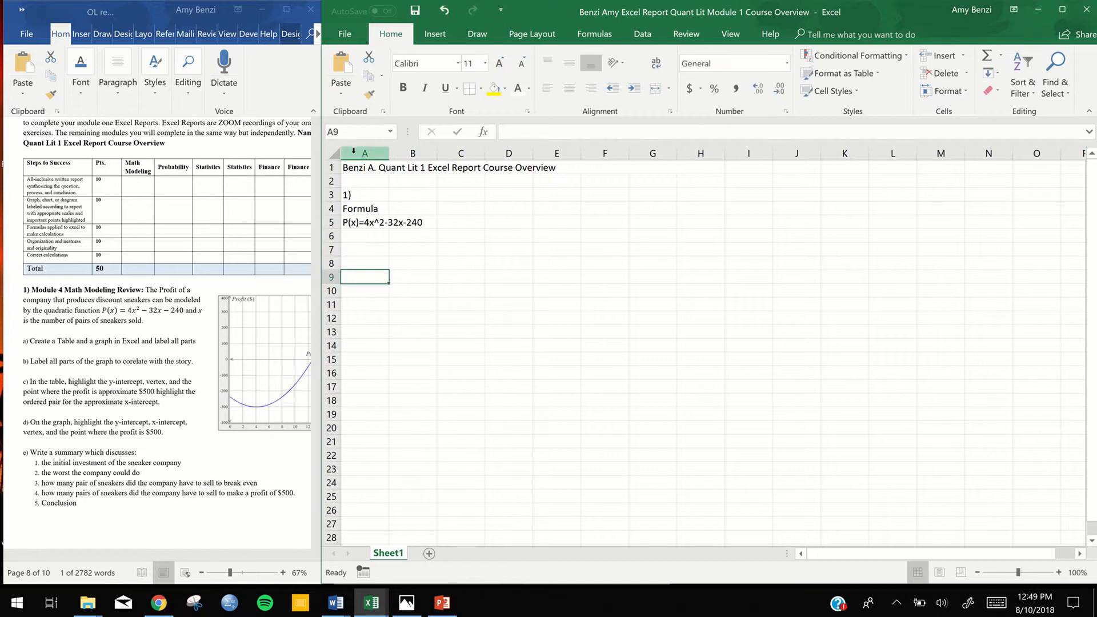
Widen column A so that the whole profit formula in A5 fits inside its cell
click(354, 152)
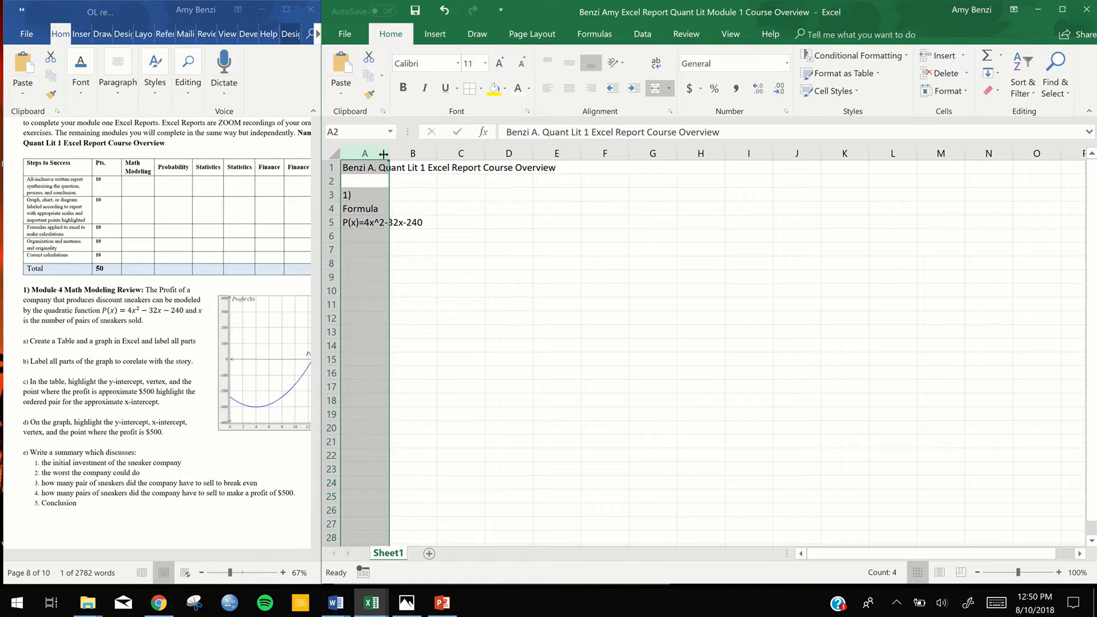
drag(383, 154, 431, 153)
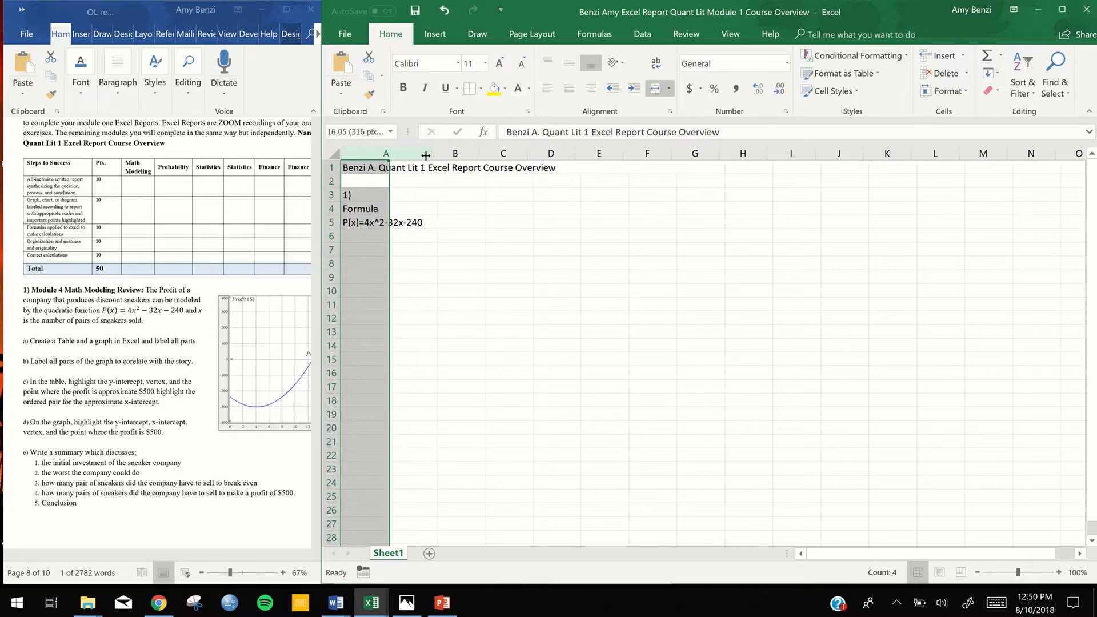
click(480, 283)
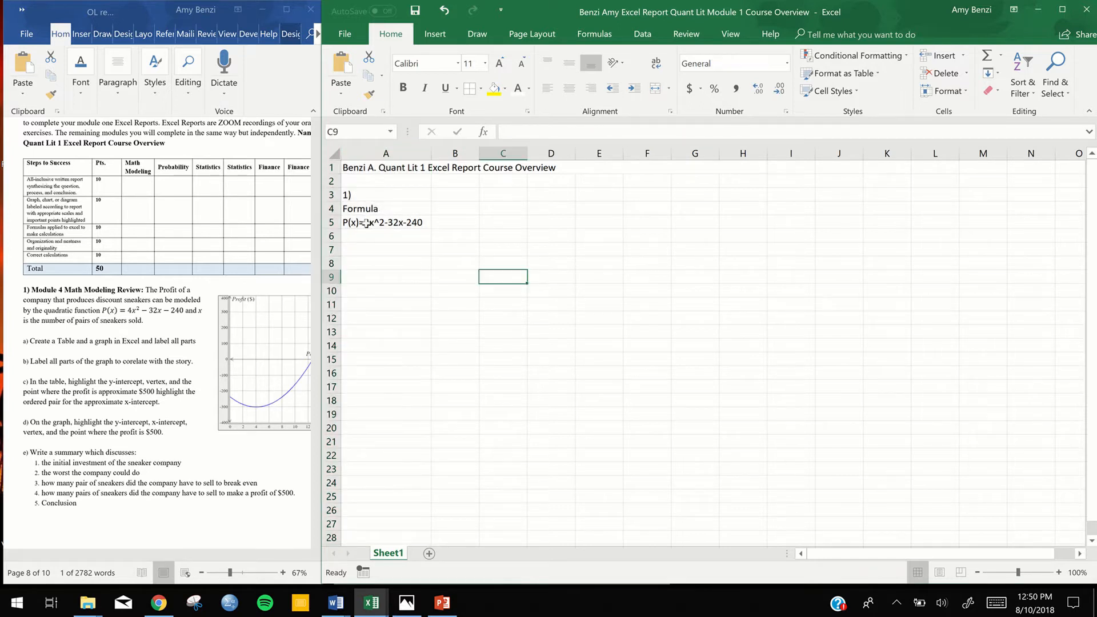
Enter the table headings "x" in cell B5 and "y" in cell C5, beside the profit formula
double_click(453, 211)
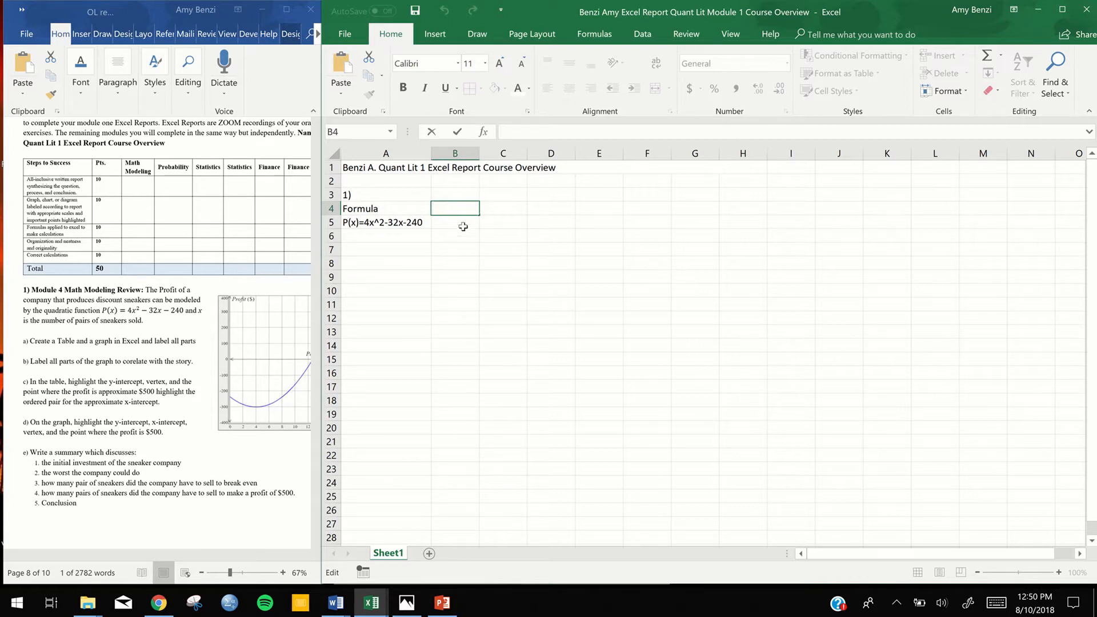
double_click(463, 224)
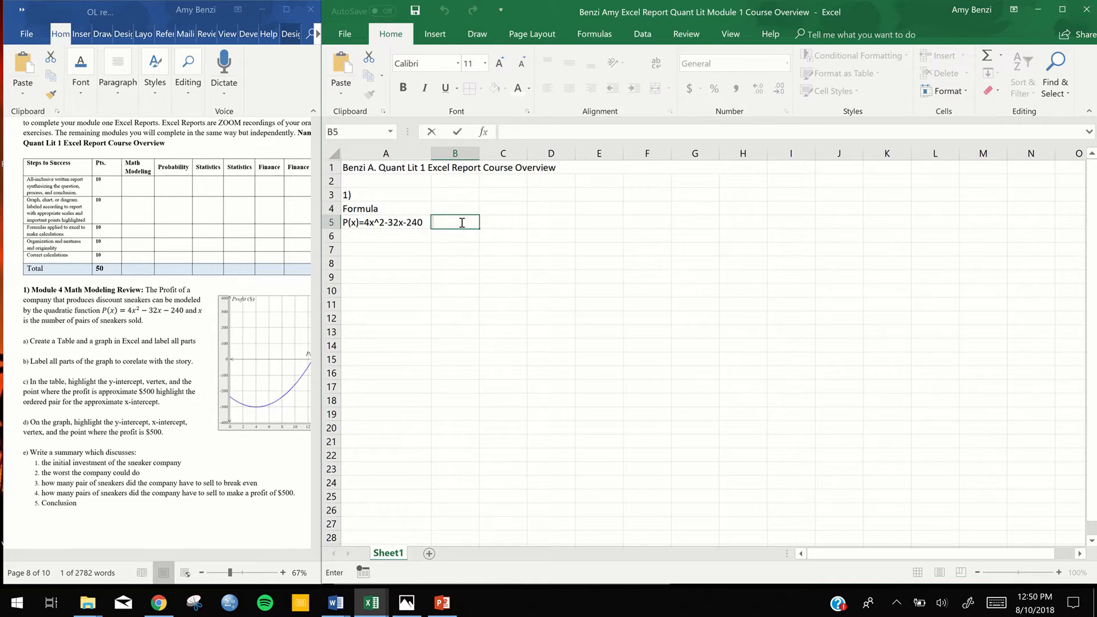
text(x)
double_click(494, 224)
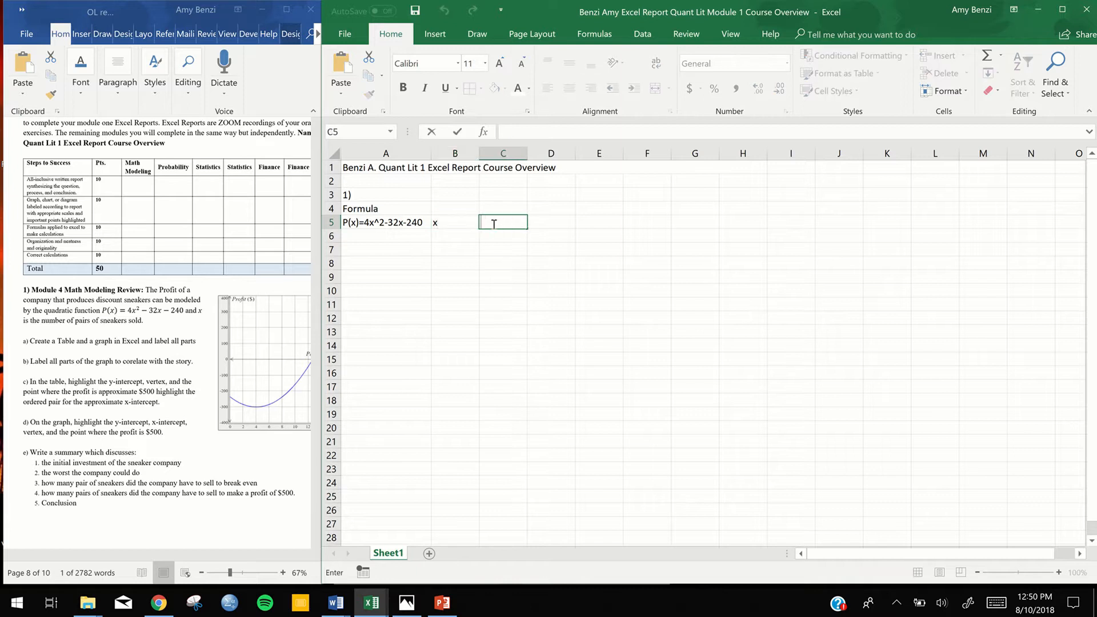
text(y)
Enter the label "Sneakers Sold" in cell B4, above the x heading
click(441, 208)
double_click(441, 208)
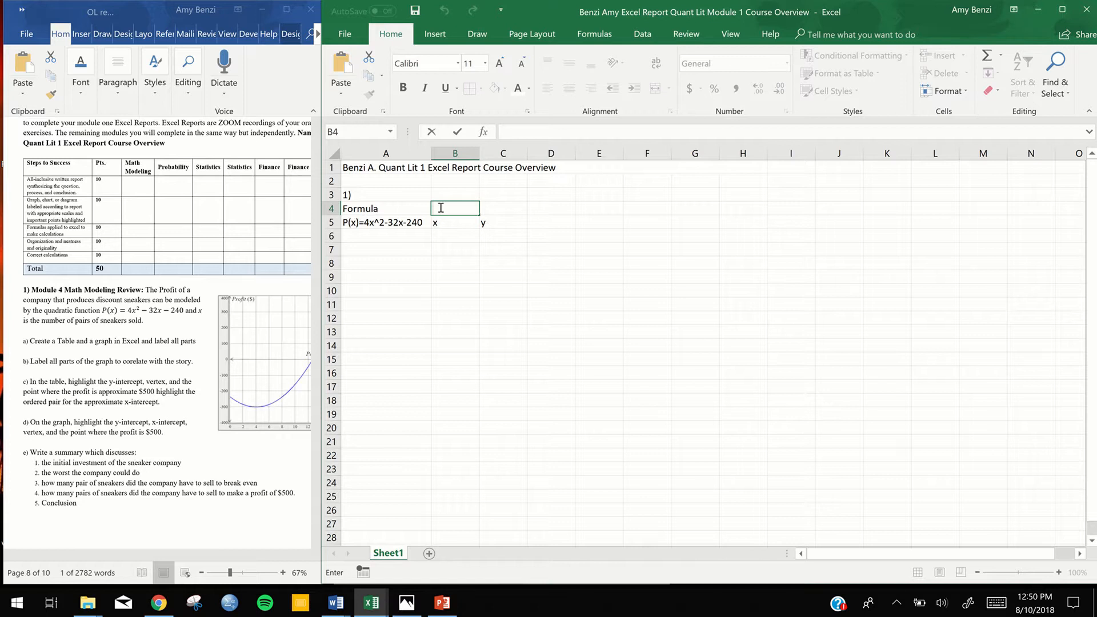
text(Sneakers Sold)
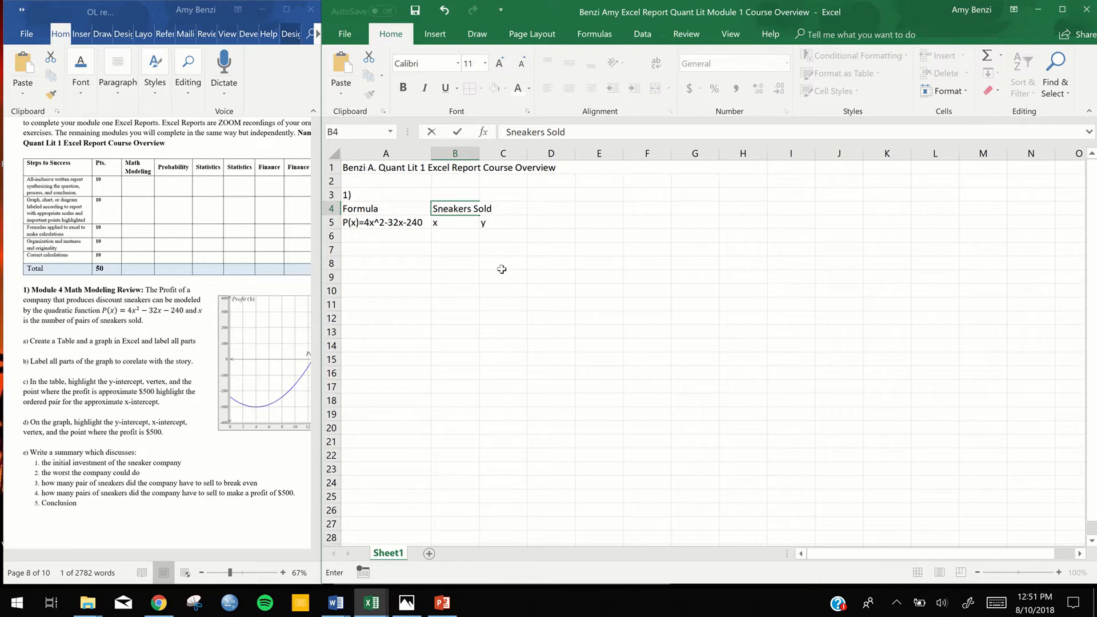
click(502, 269)
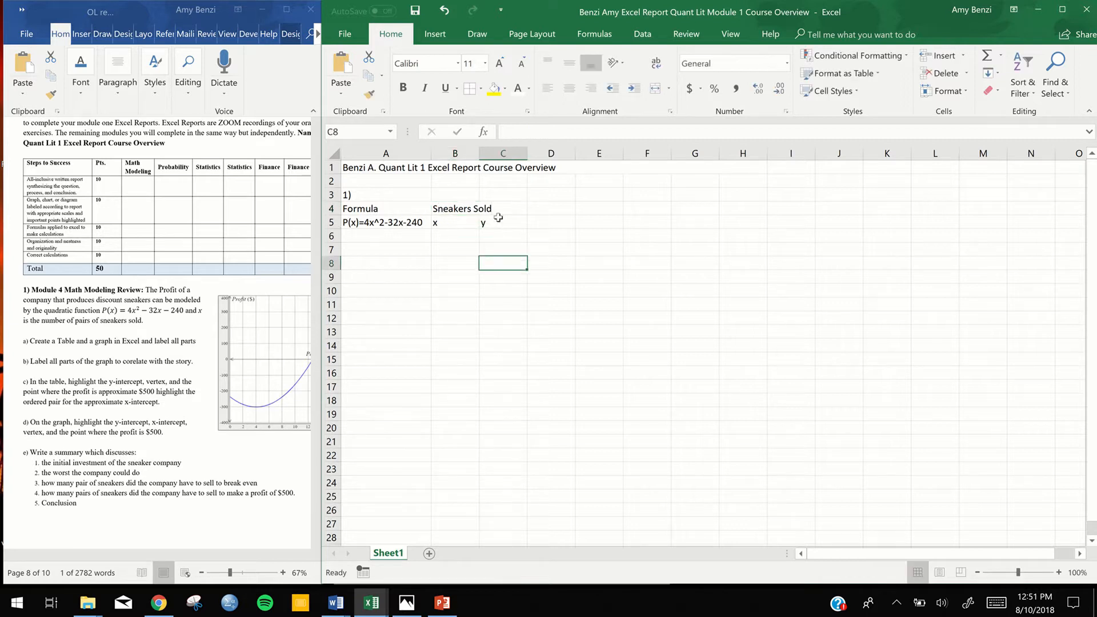
double_click(451, 209)
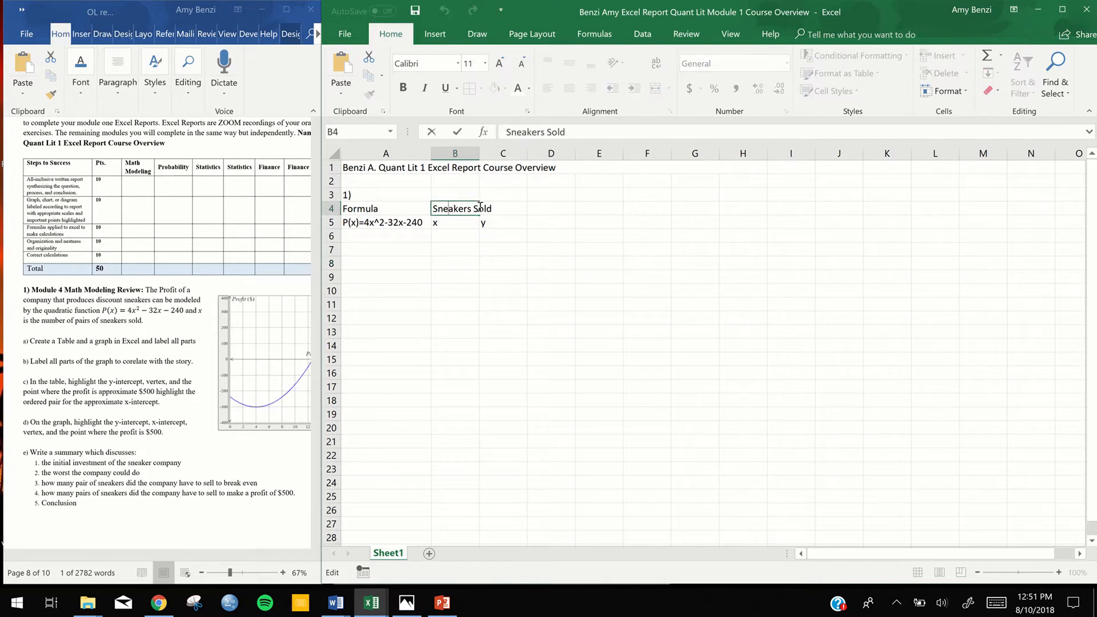
text(t)
key(BackSpace)
click(453, 220)
click(460, 209)
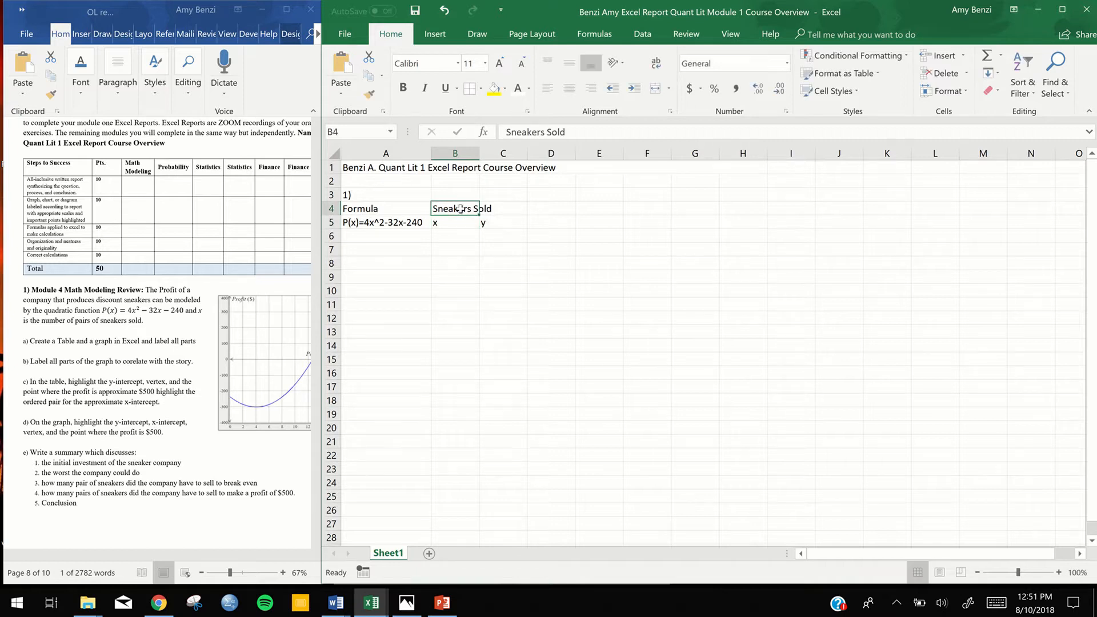
click(693, 234)
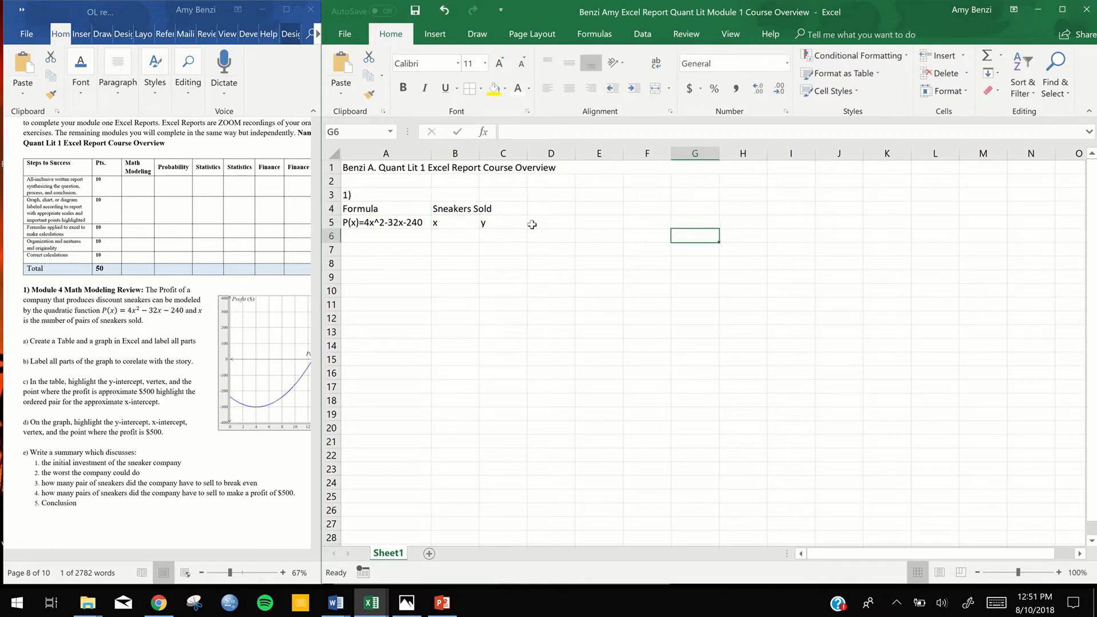
double_click(454, 209)
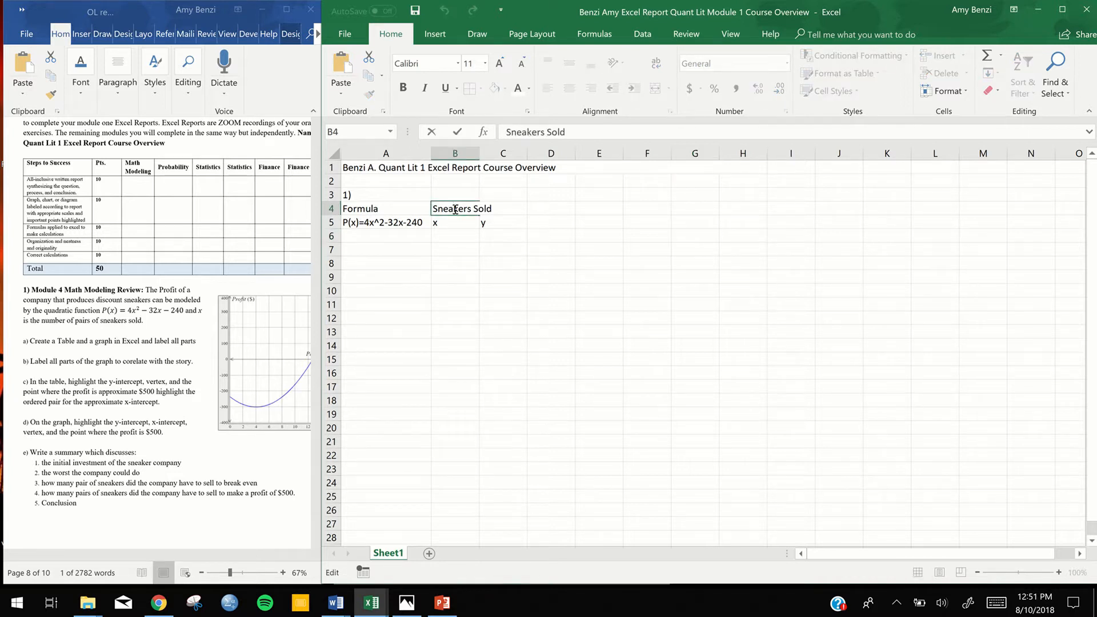
right_click(446, 212)
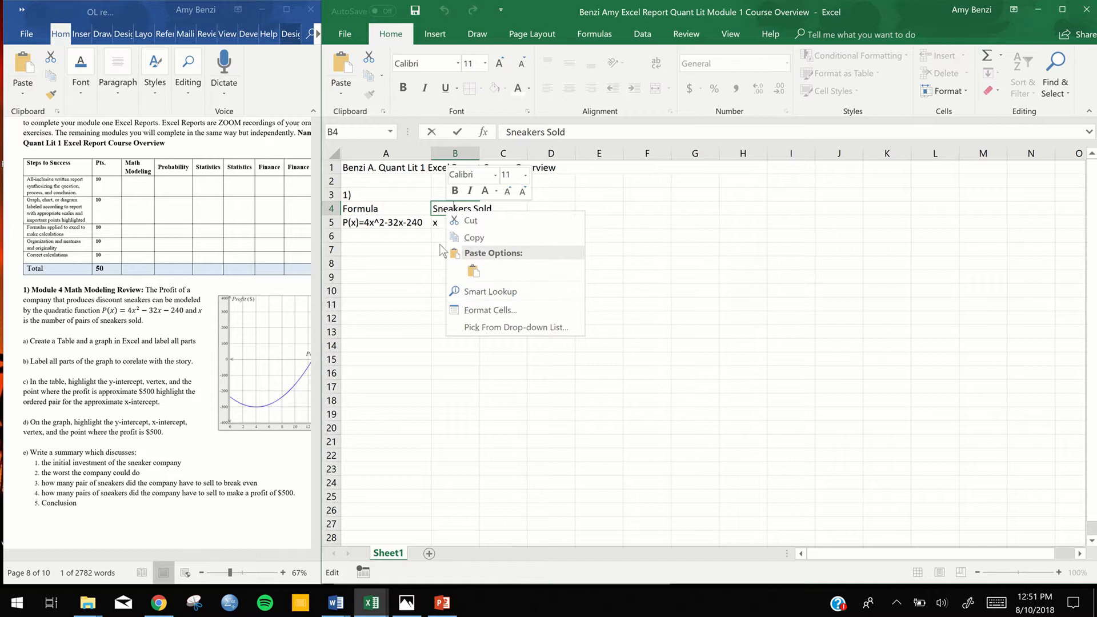
click(473, 312)
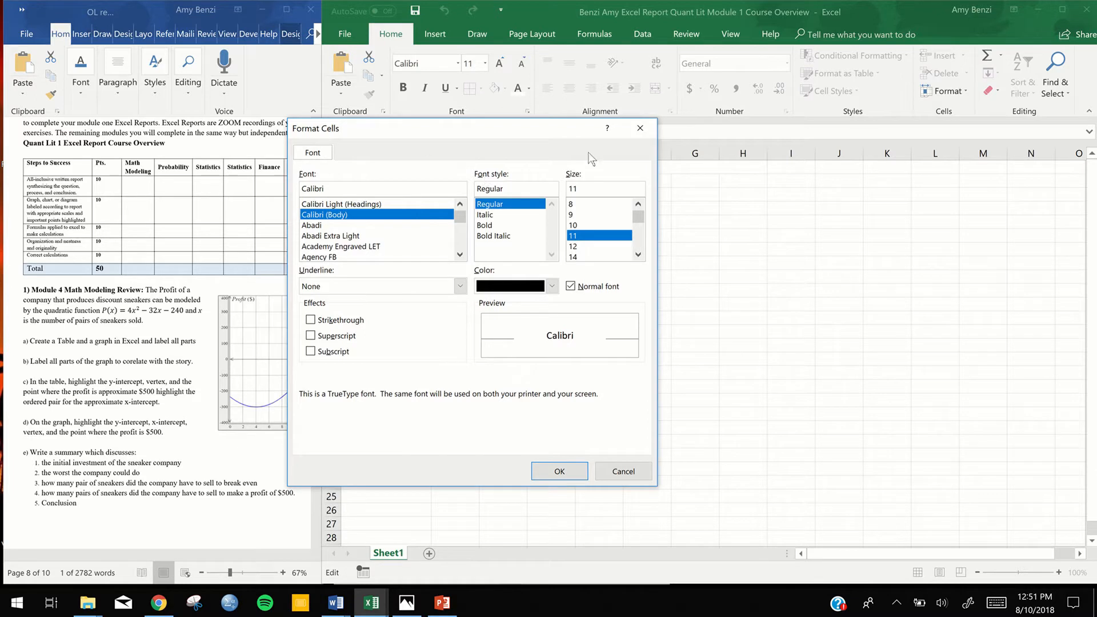
click(640, 128)
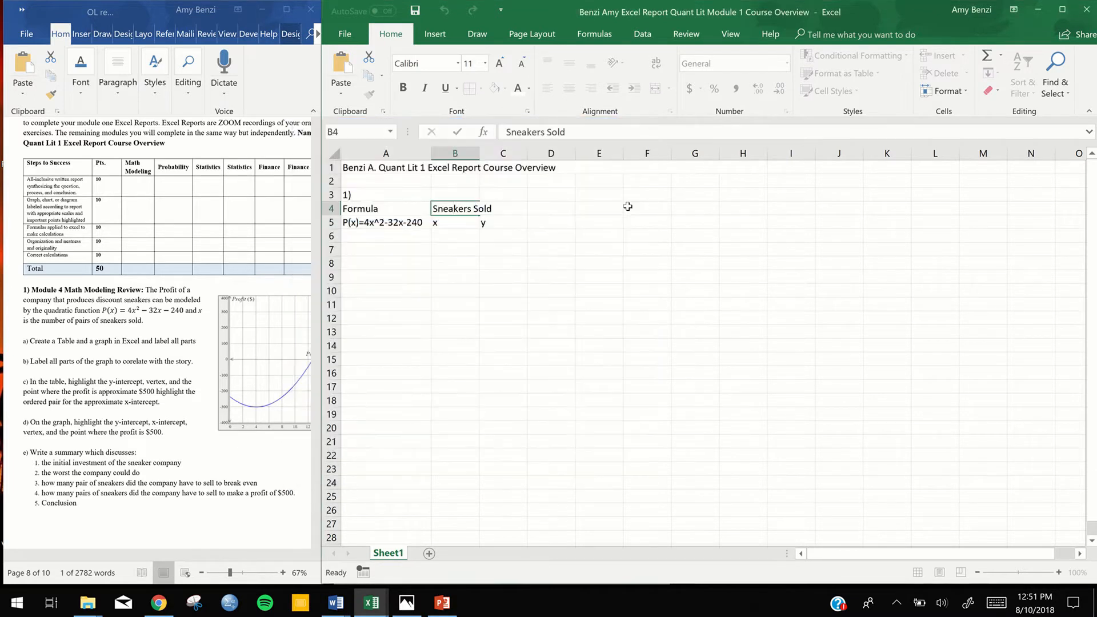
click(627, 206)
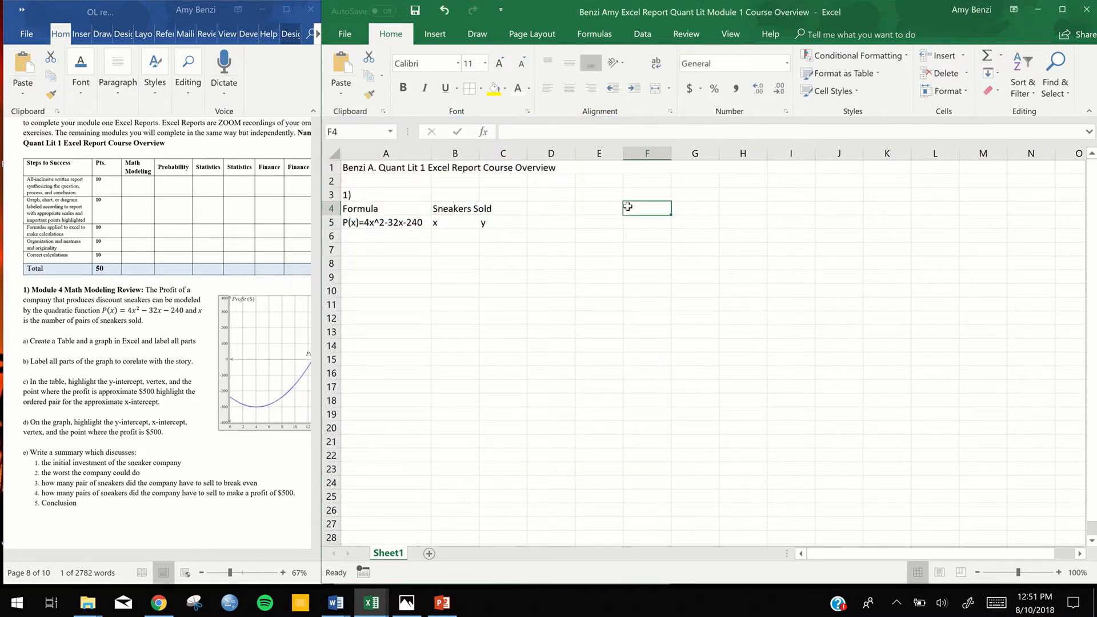
Turn on text wrapping for the "Sneakers Sold" label in cell B4
click(459, 208)
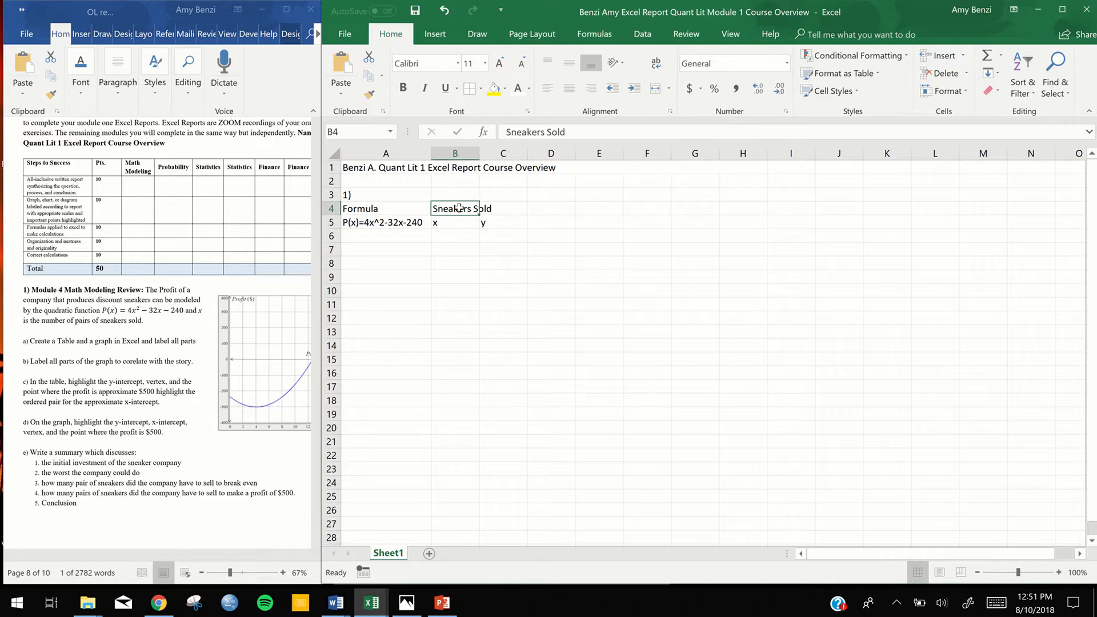
right_click(459, 208)
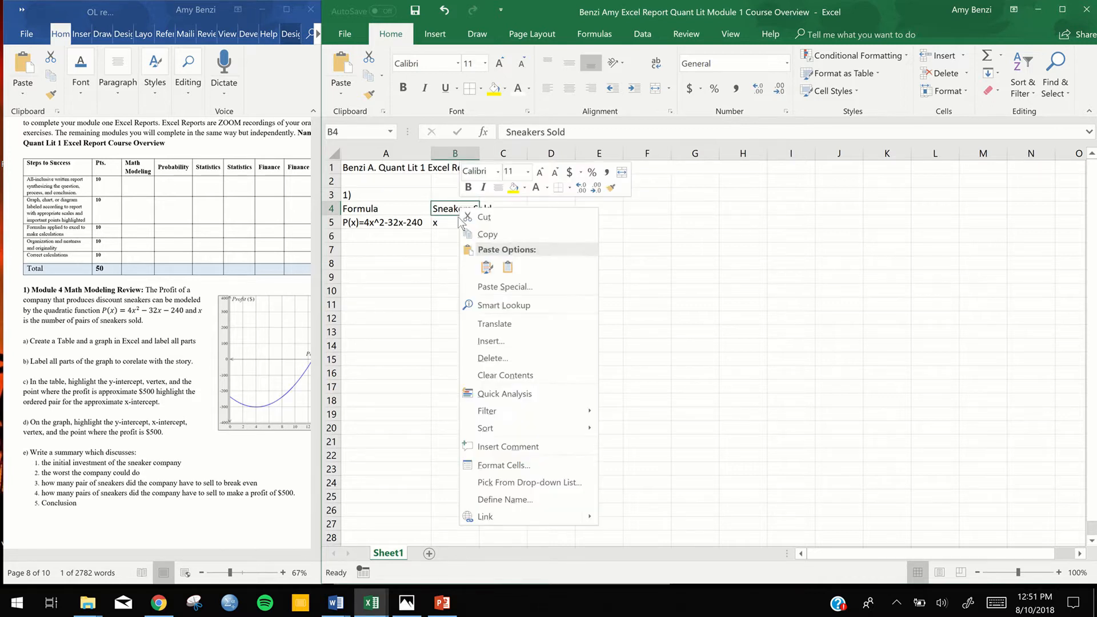
click(494, 465)
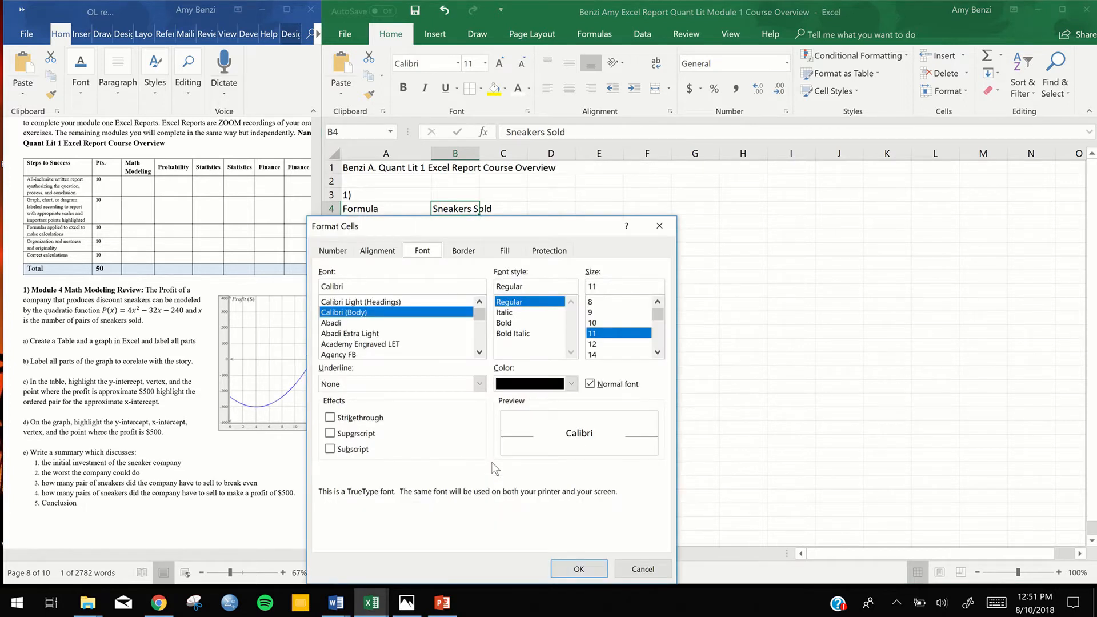
click(382, 252)
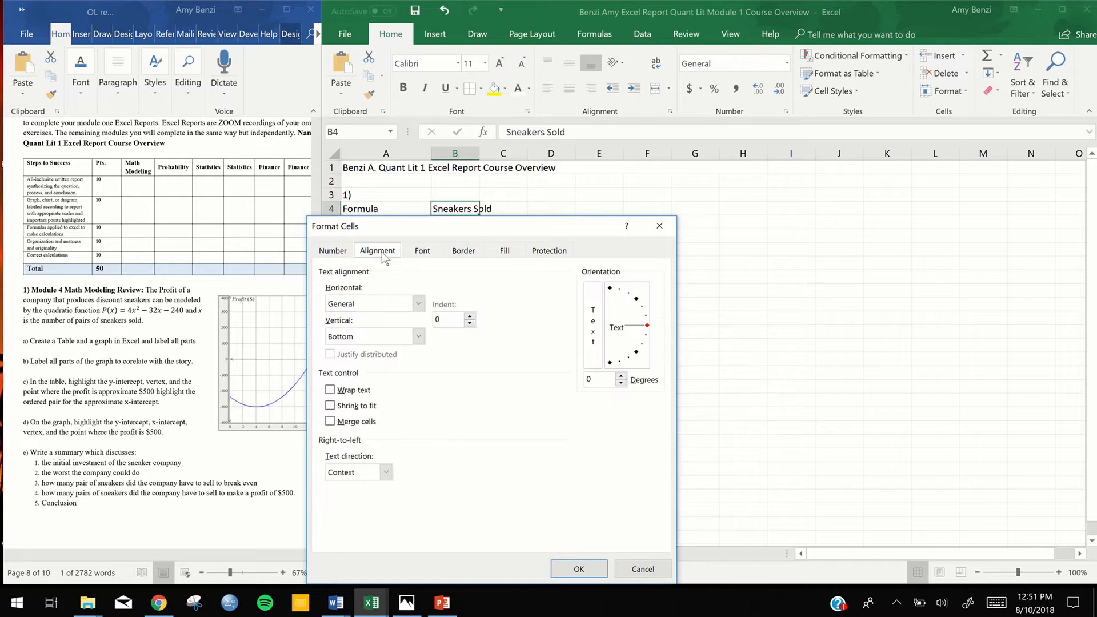
click(331, 391)
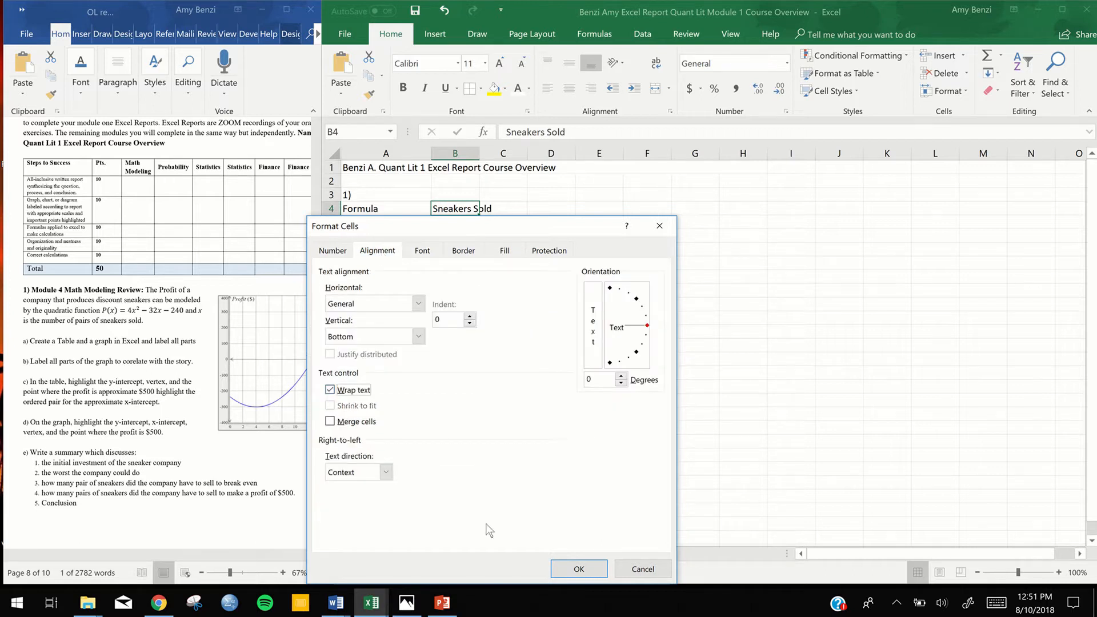
click(579, 569)
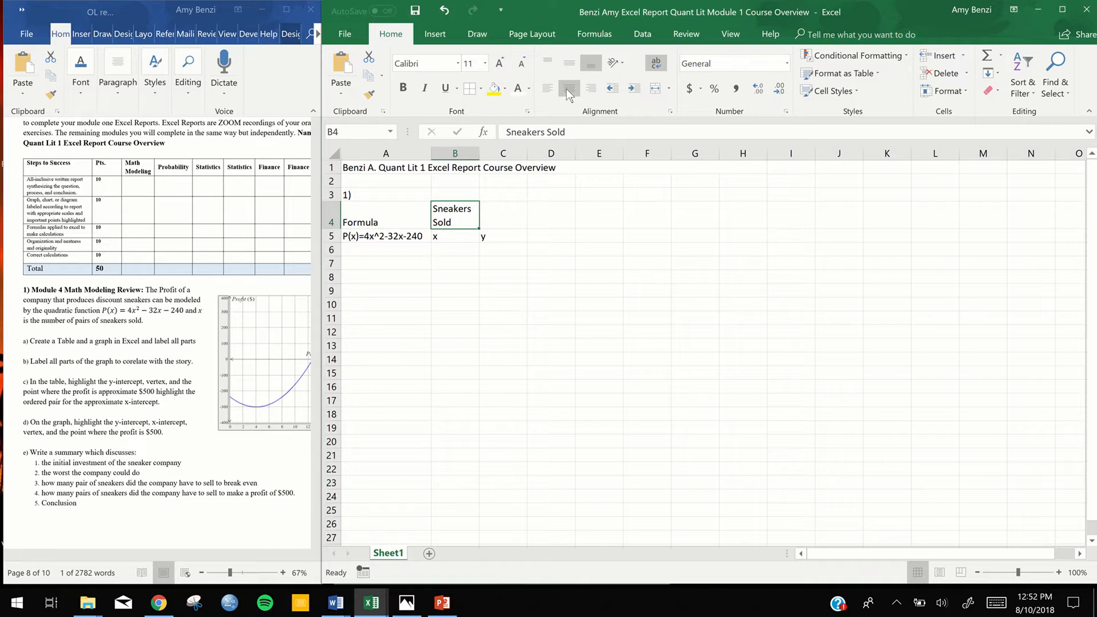
Center the "Sneakers Sold" label horizontally in cell B4
double_click(451, 221)
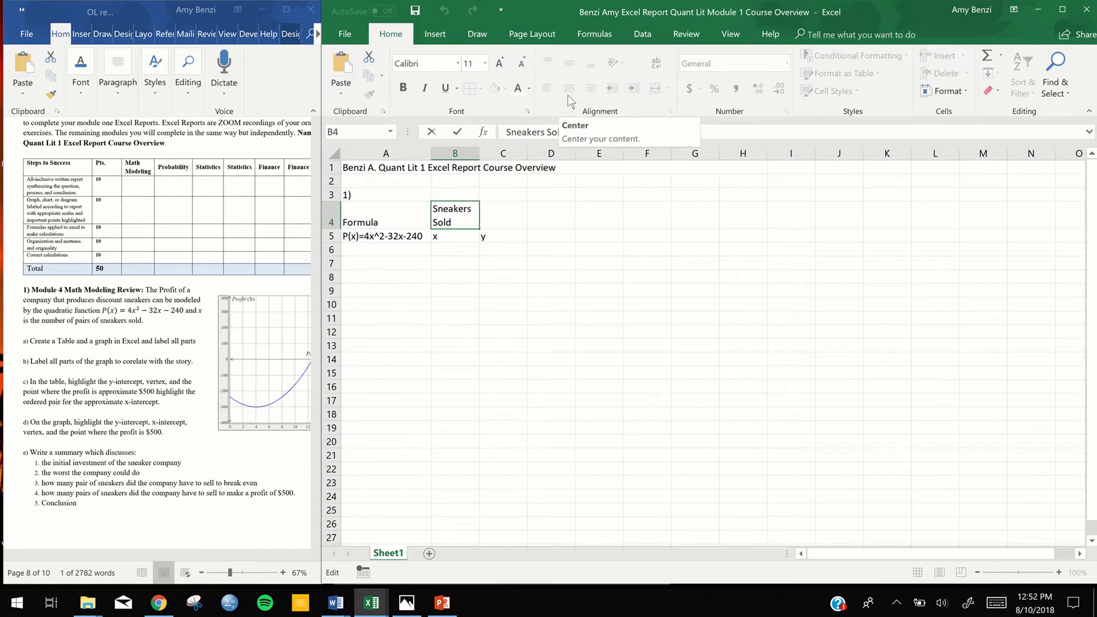
click(475, 281)
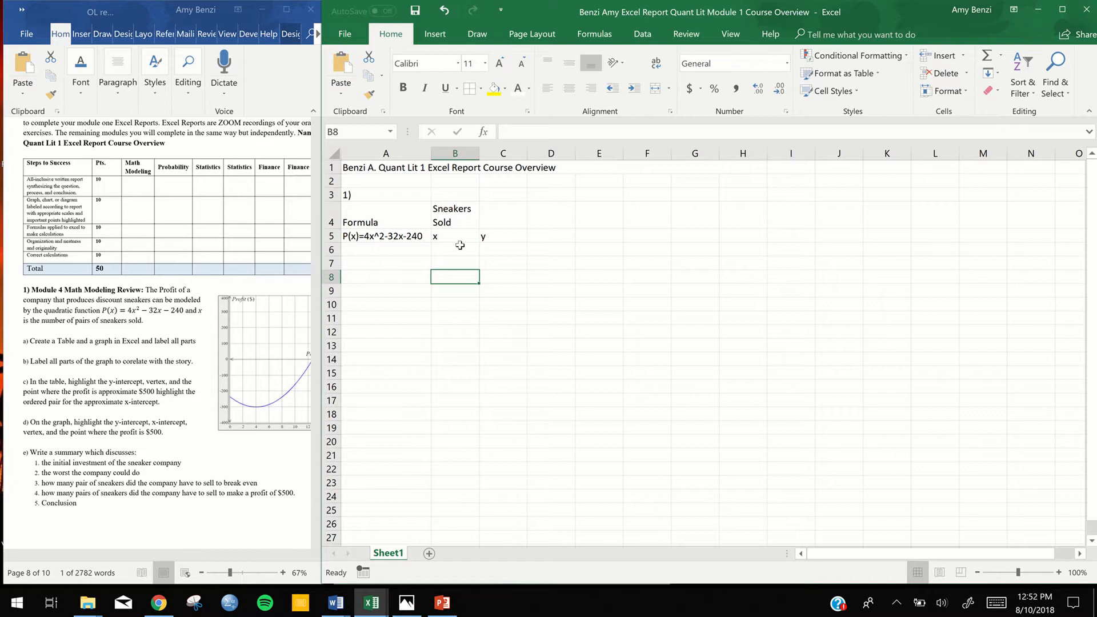
click(448, 221)
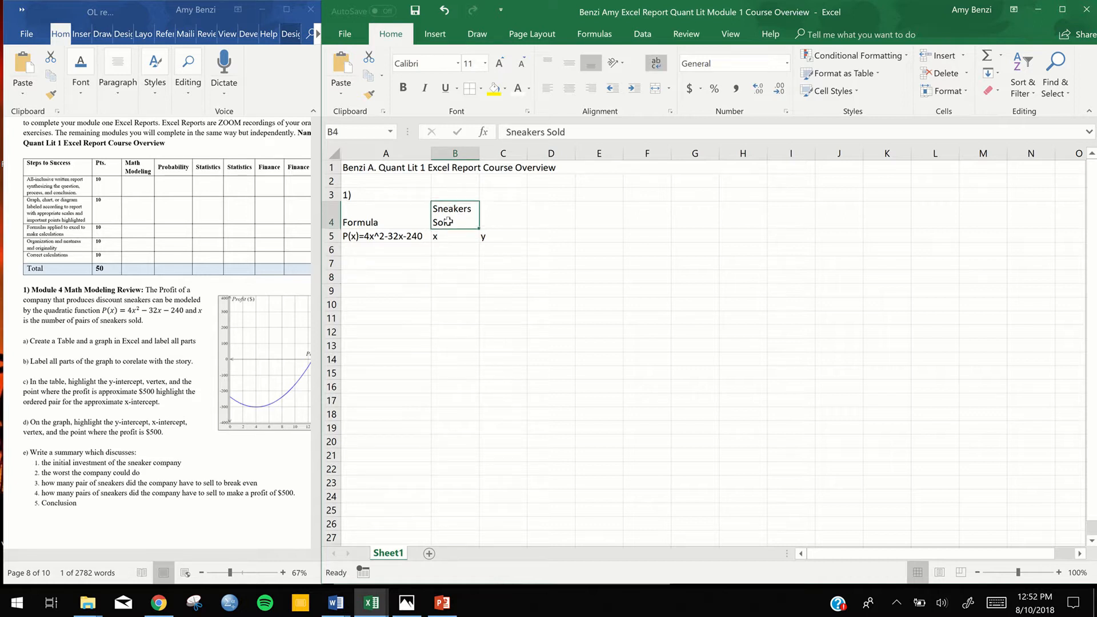
click(571, 88)
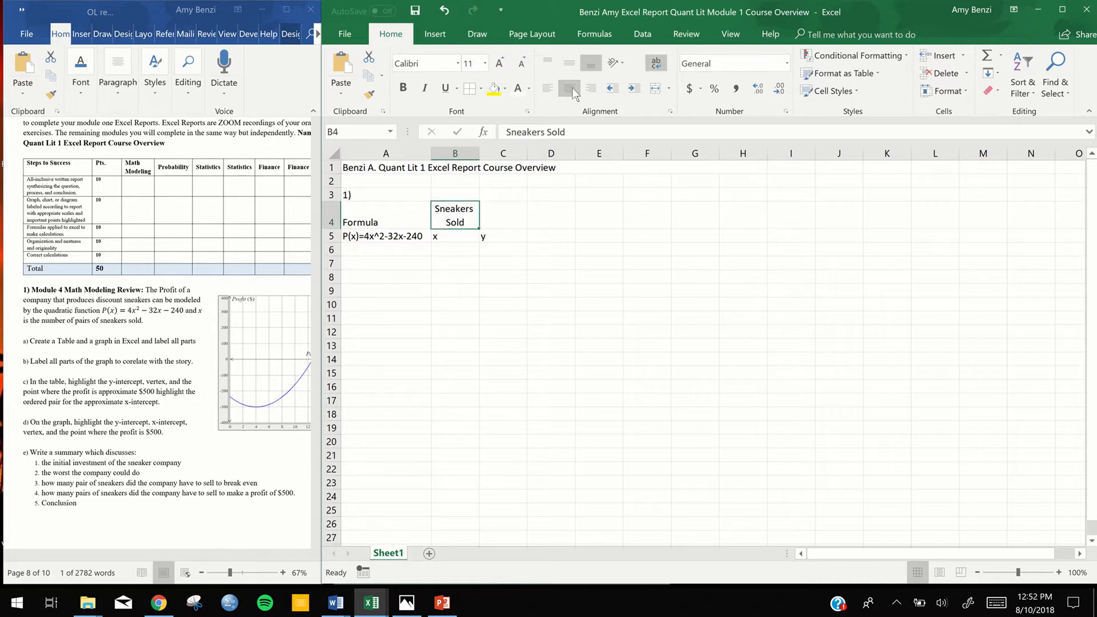
right_click(451, 211)
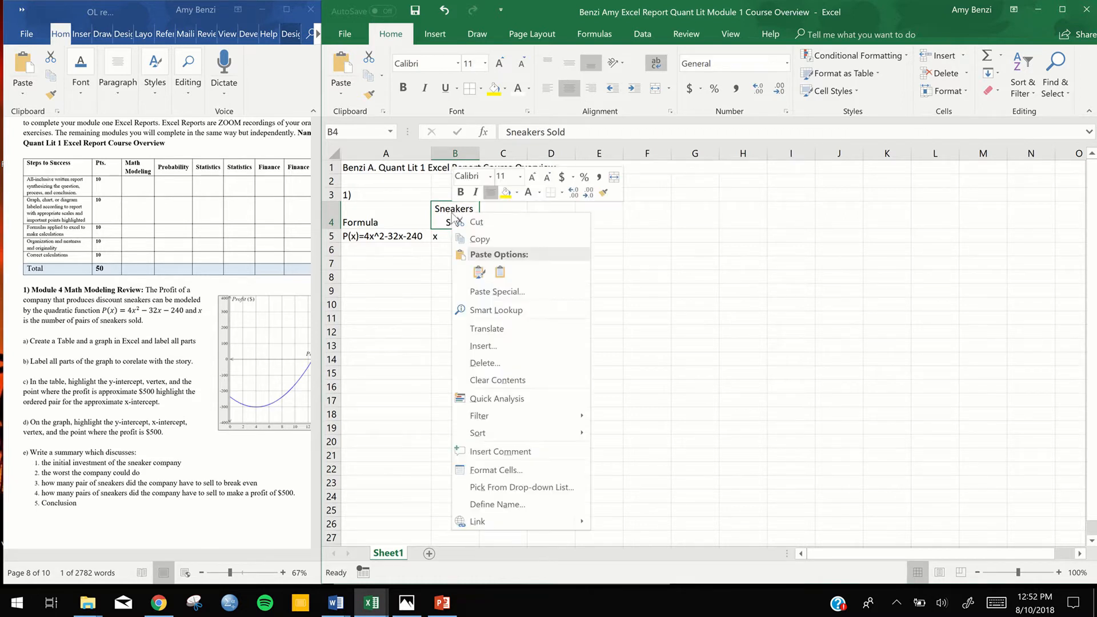
click(472, 467)
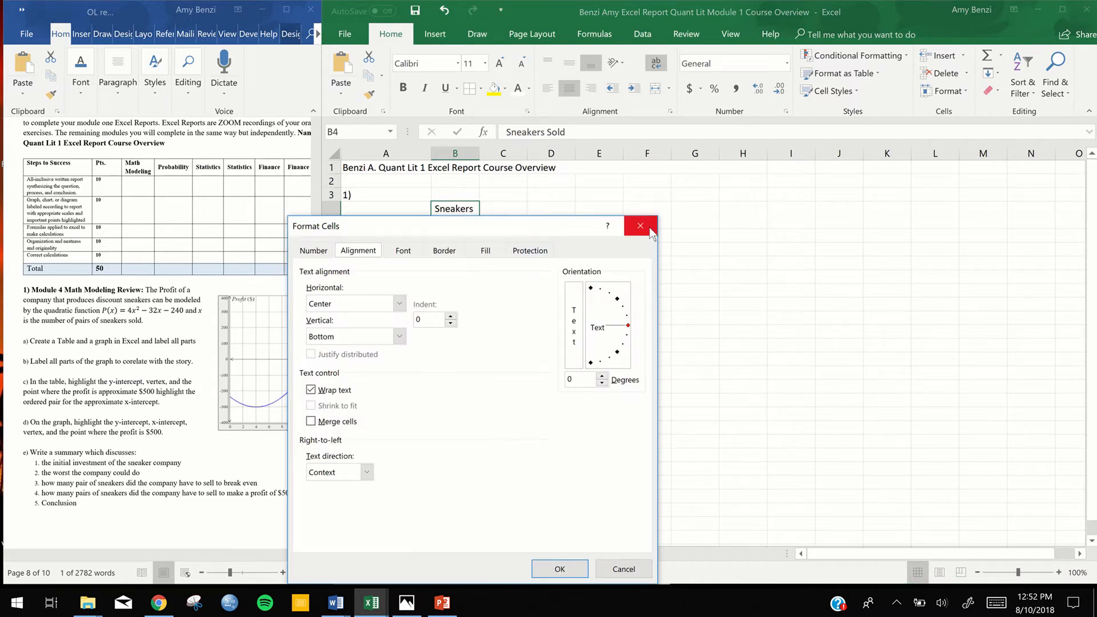
click(642, 226)
double_click(456, 213)
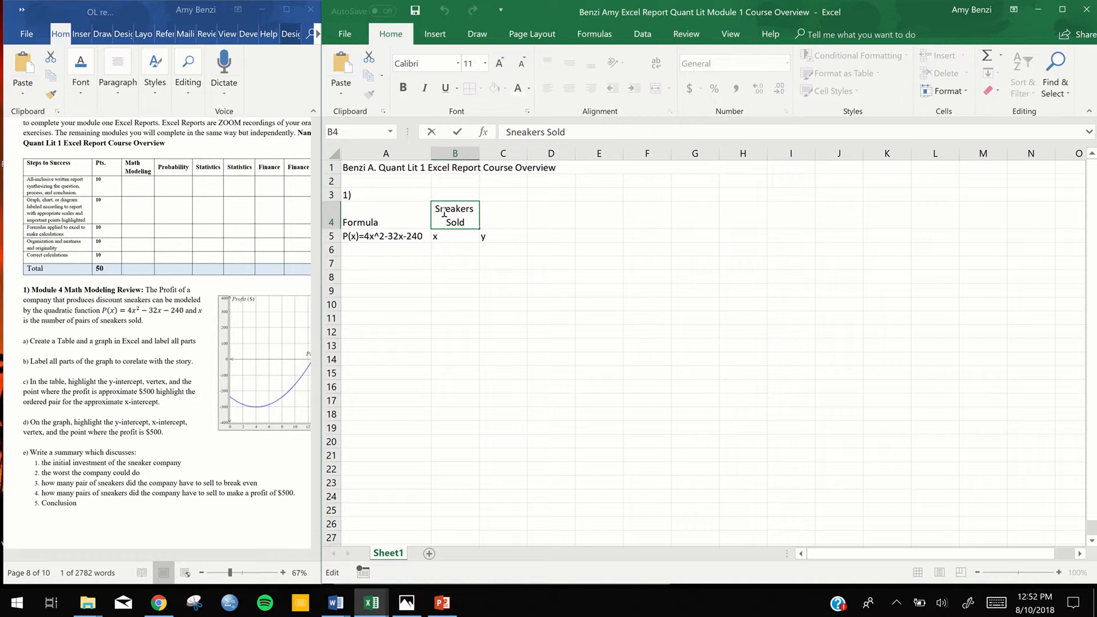
right_click(443, 222)
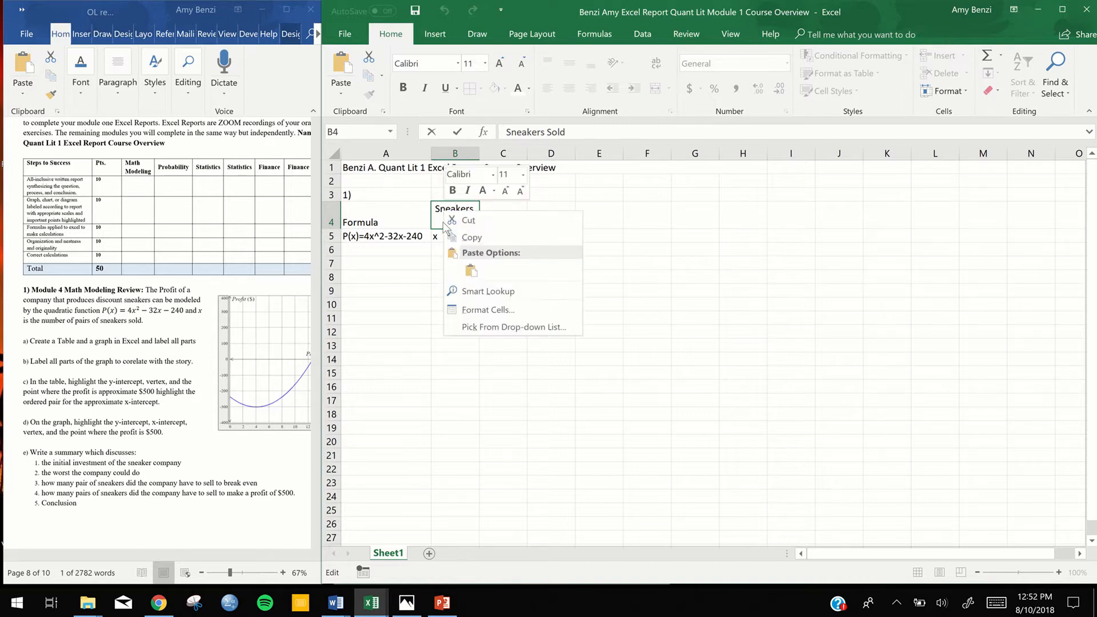
click(468, 313)
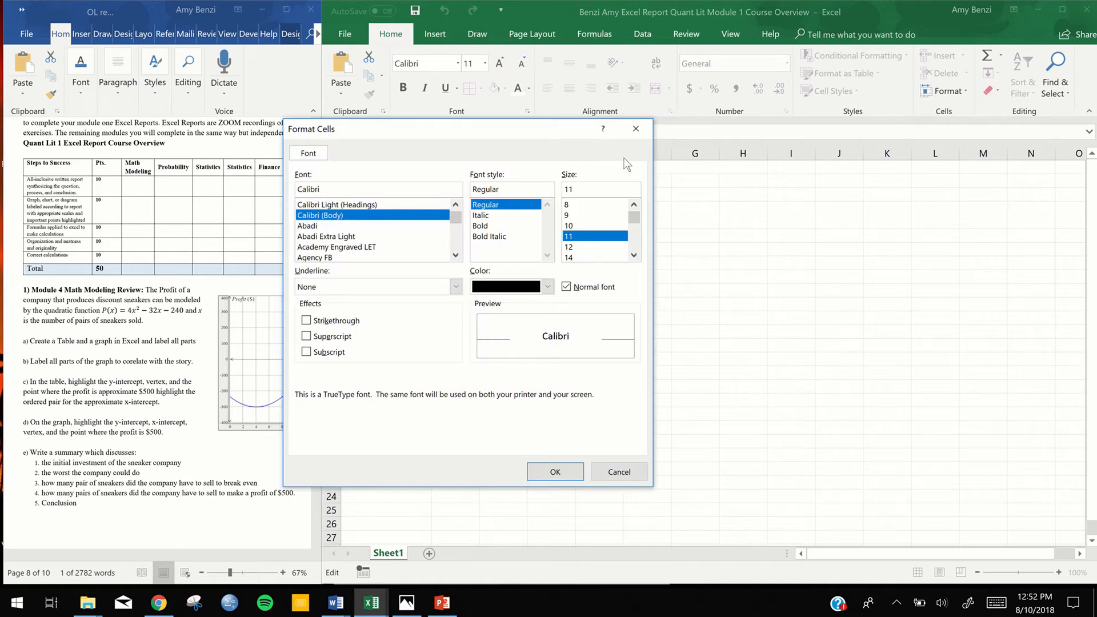
click(635, 129)
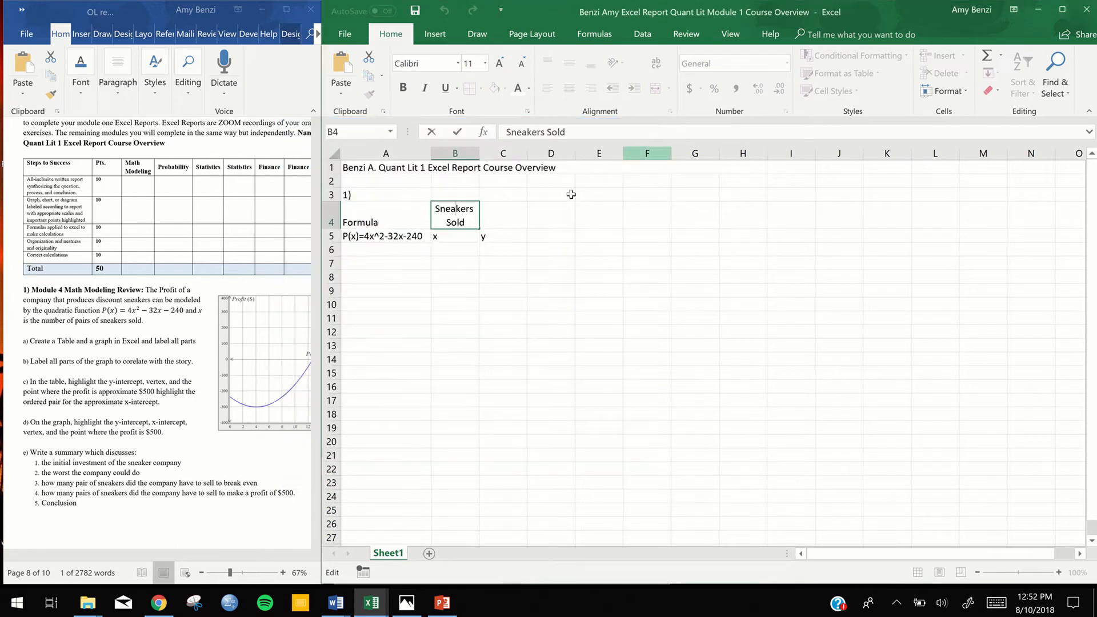
Enter the label "Profit P(x)" in cell C4, above the y heading
double_click(512, 224)
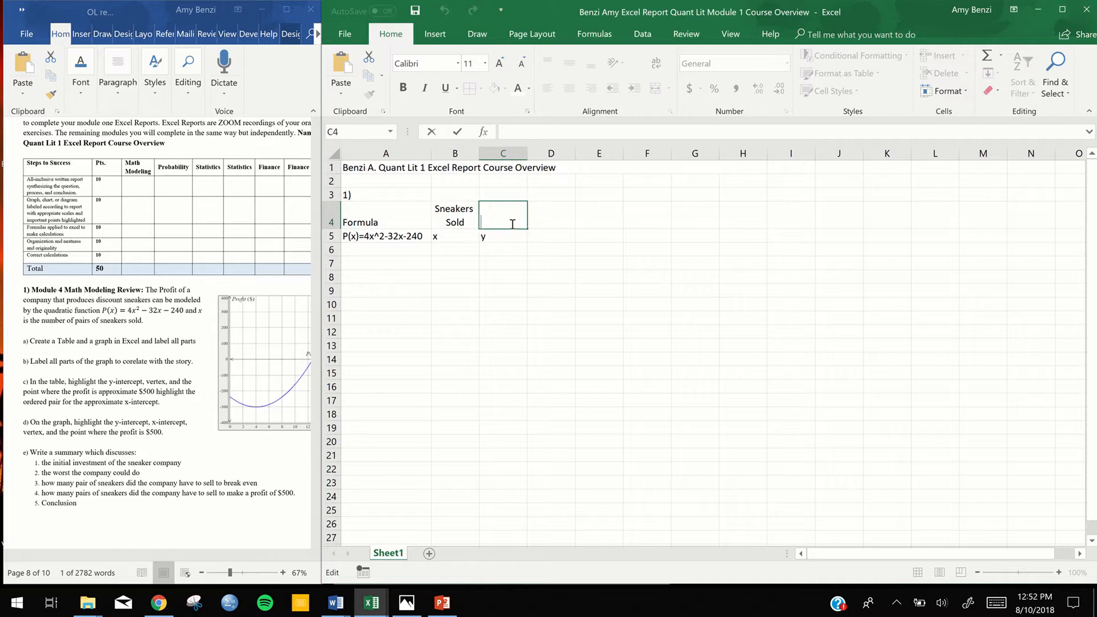
text(Profit P(x))
key(Return)
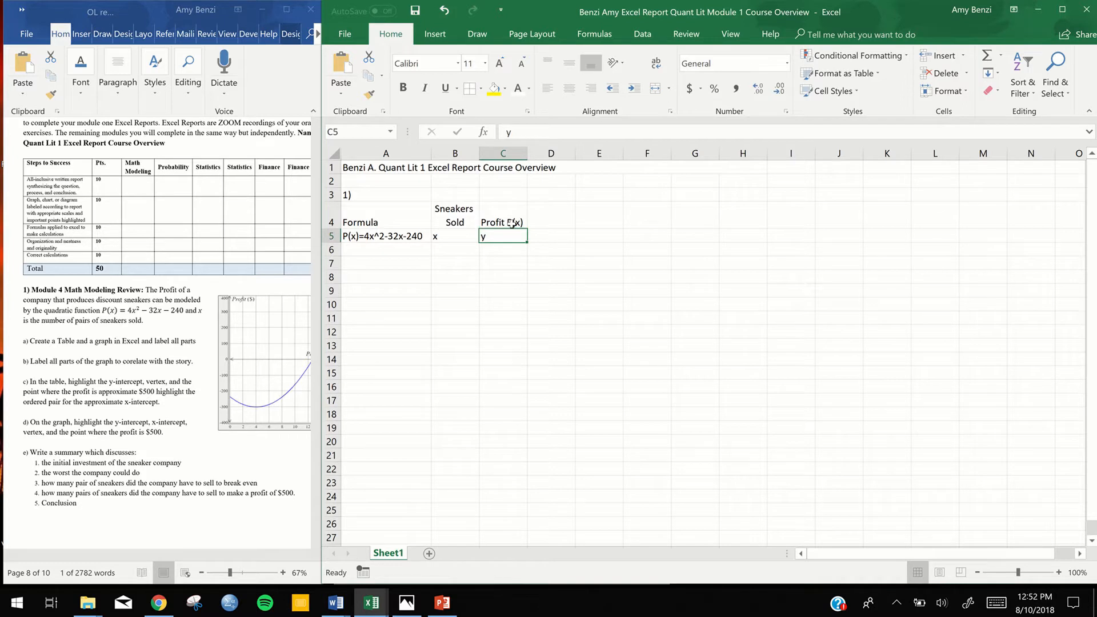
Set the vertical text alignment of the heading cells A4 through C4 to Center
click(512, 222)
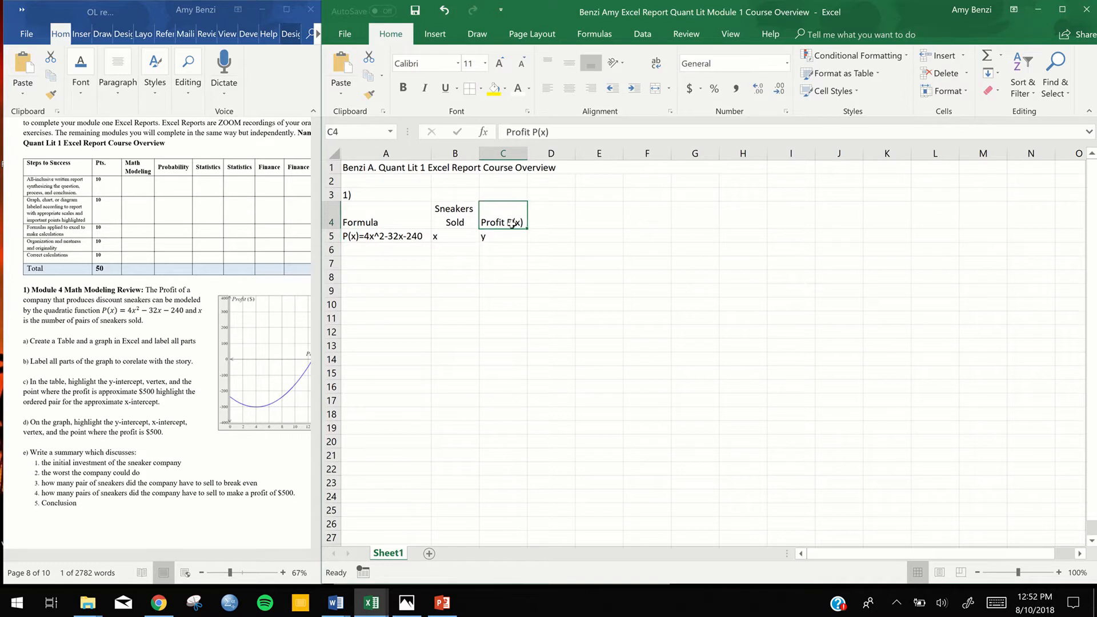
click(413, 224)
drag(476, 220, 488, 219)
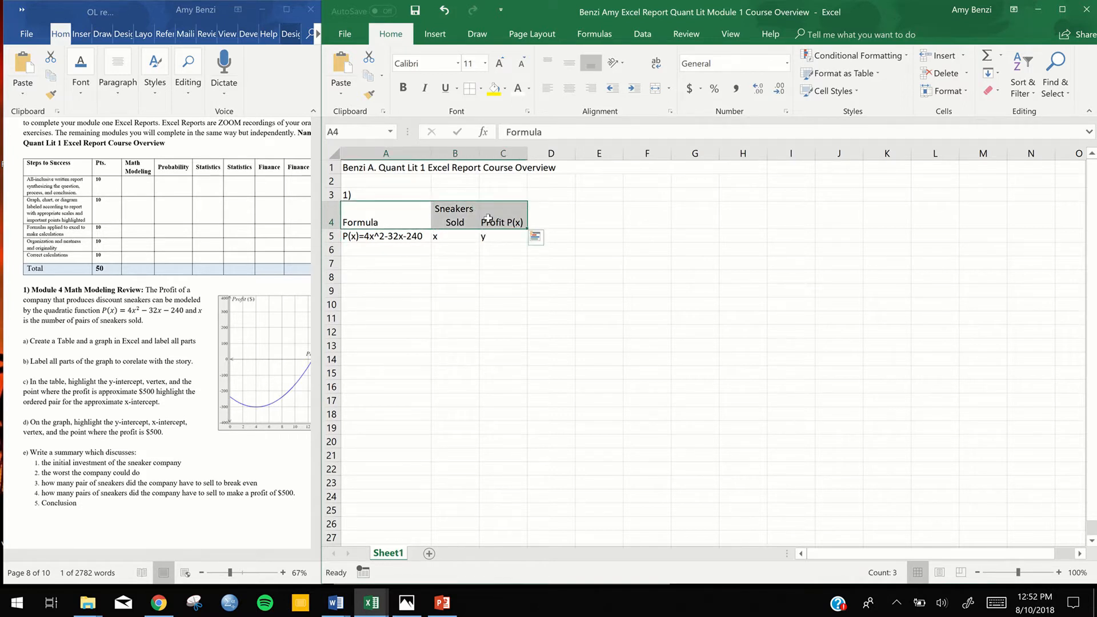
right_click(488, 218)
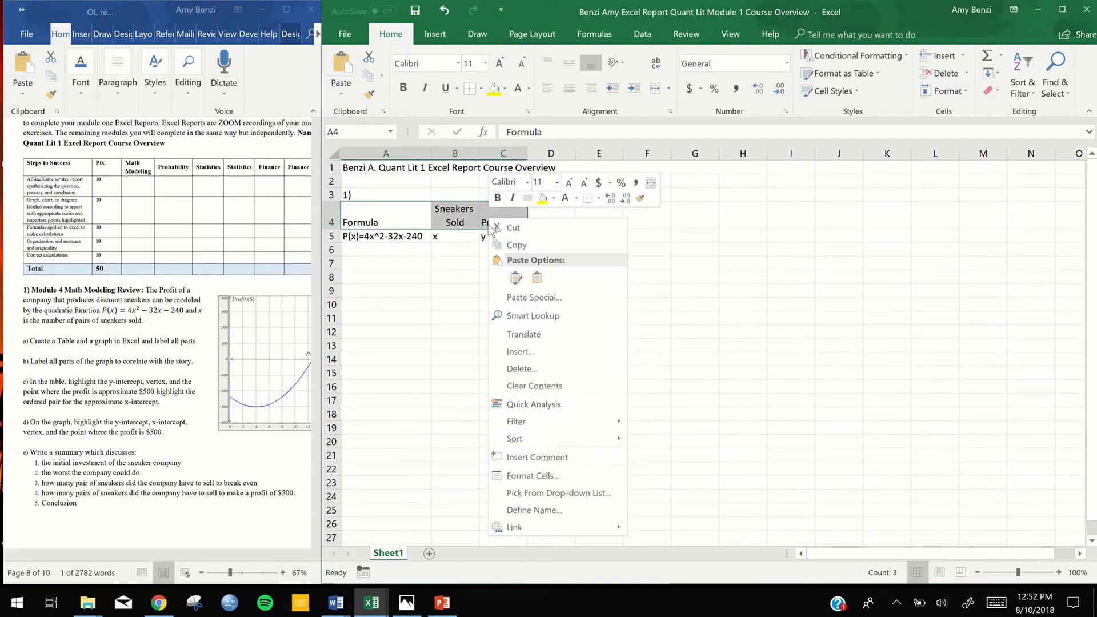
click(544, 475)
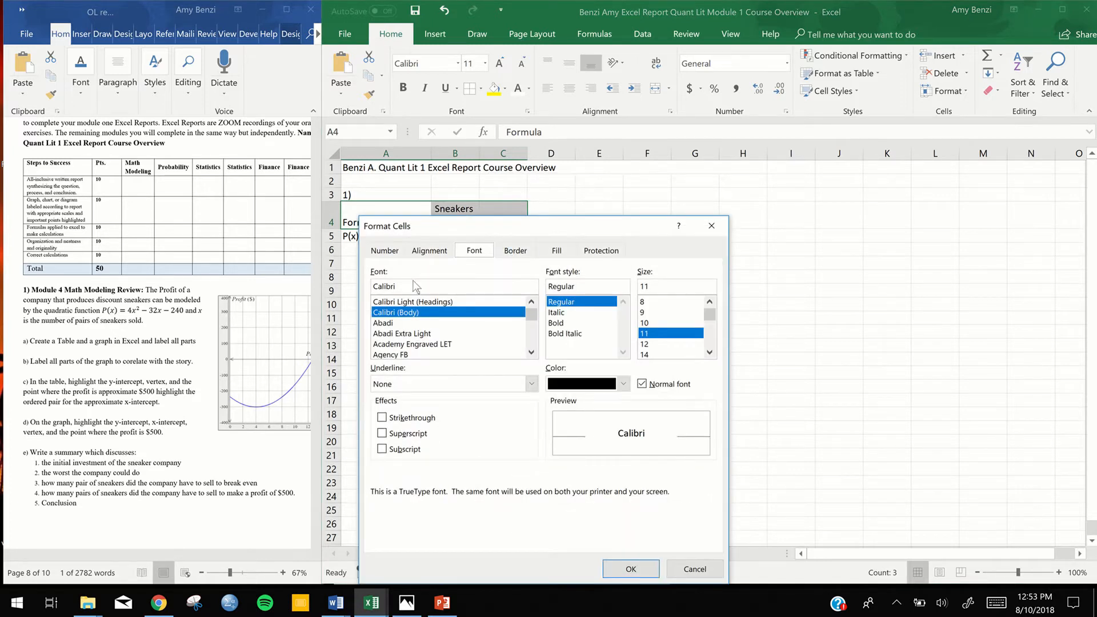
click(430, 250)
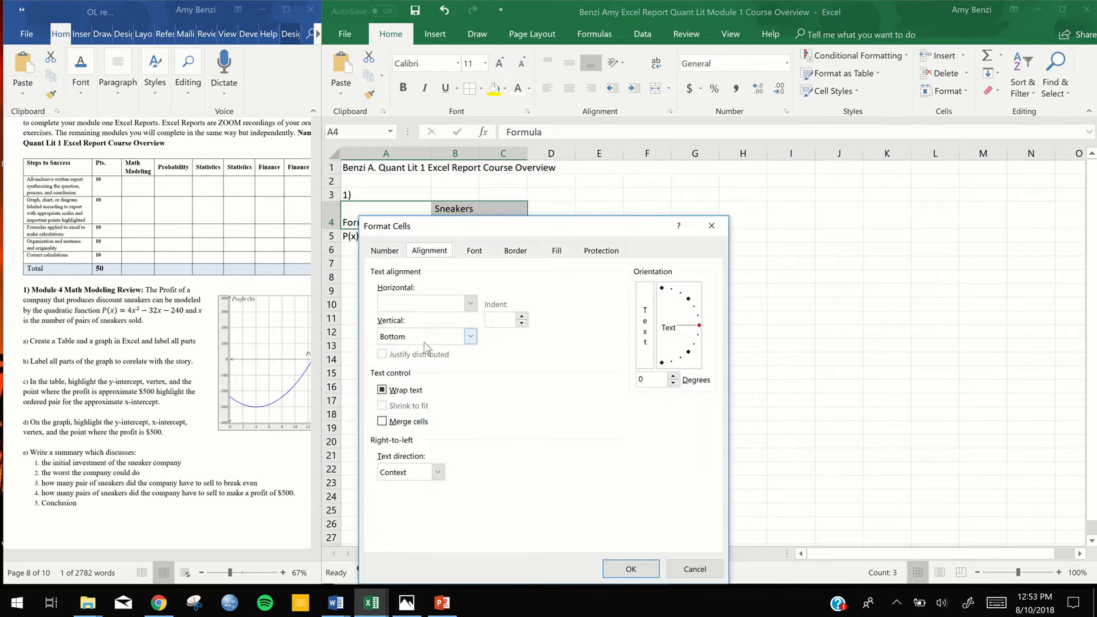
click(470, 337)
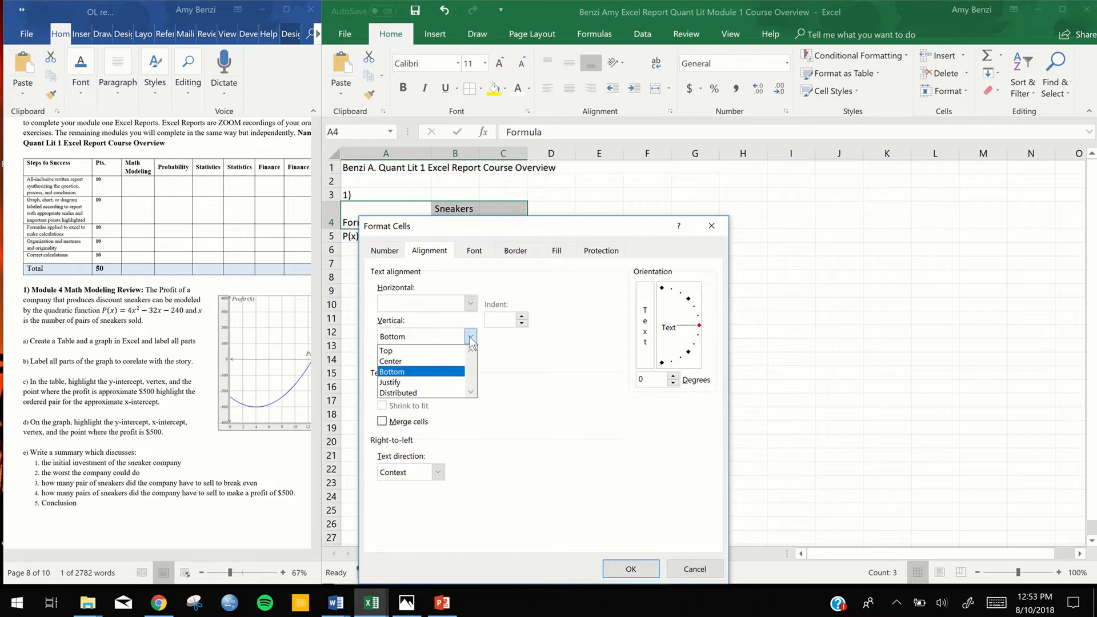
click(441, 362)
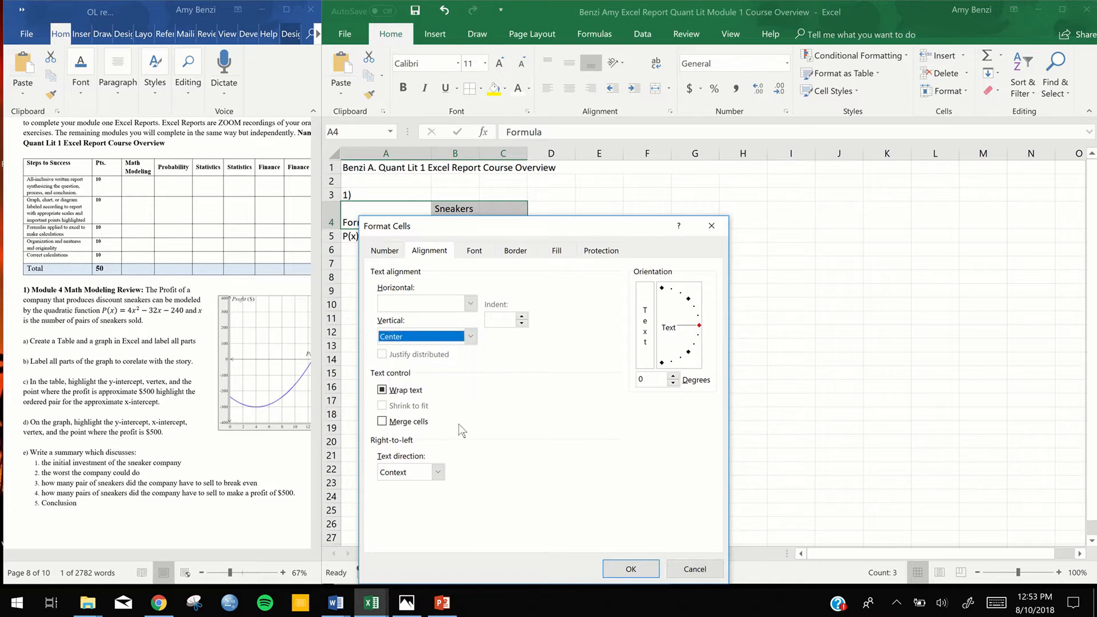
click(616, 568)
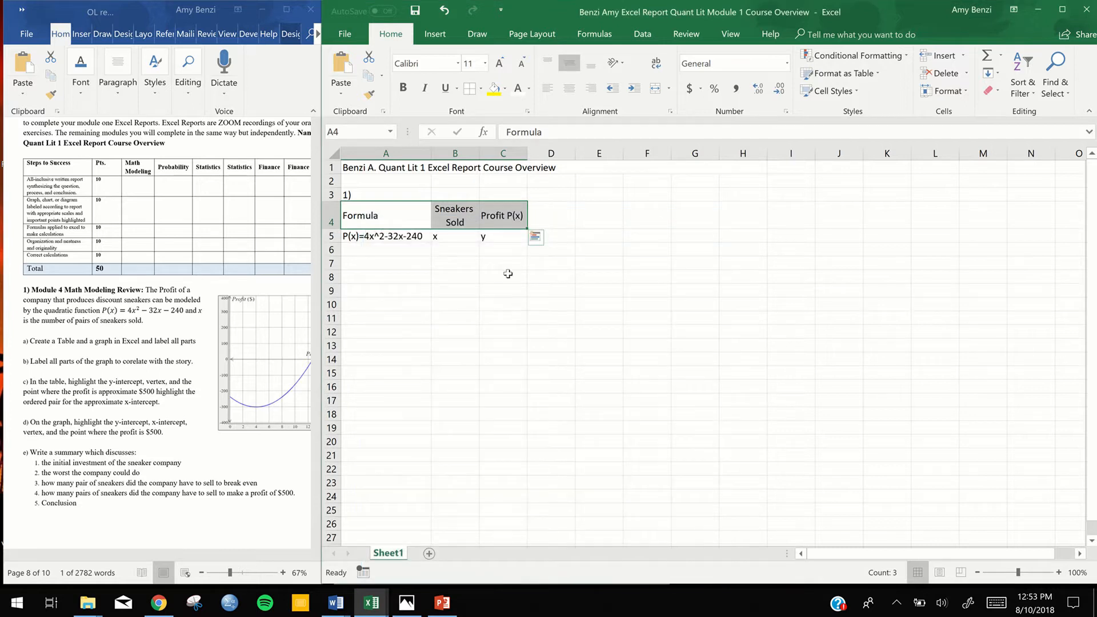
click(492, 274)
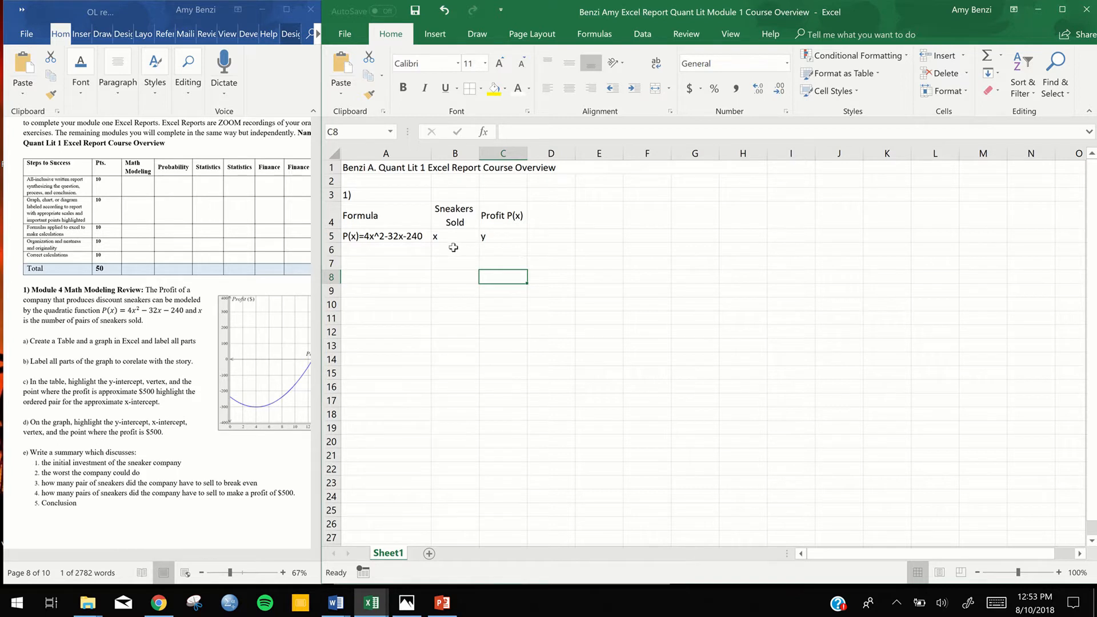
Enter the first two x values, 0 in cell B6 and 1 in cell B7, below the x heading
double_click(454, 249)
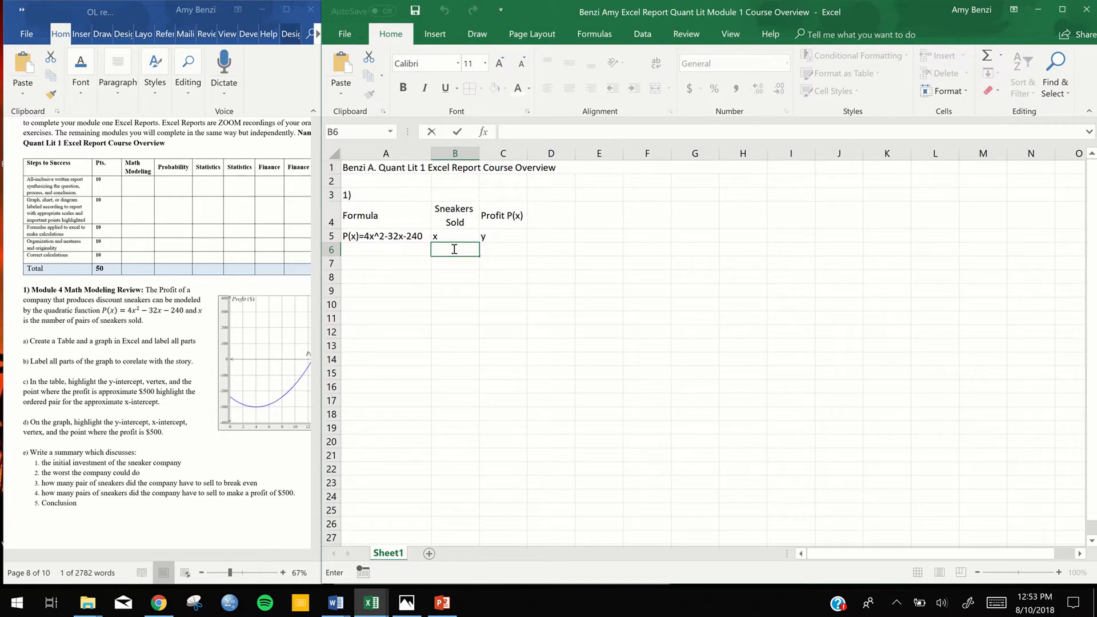
text(0)
double_click(446, 266)
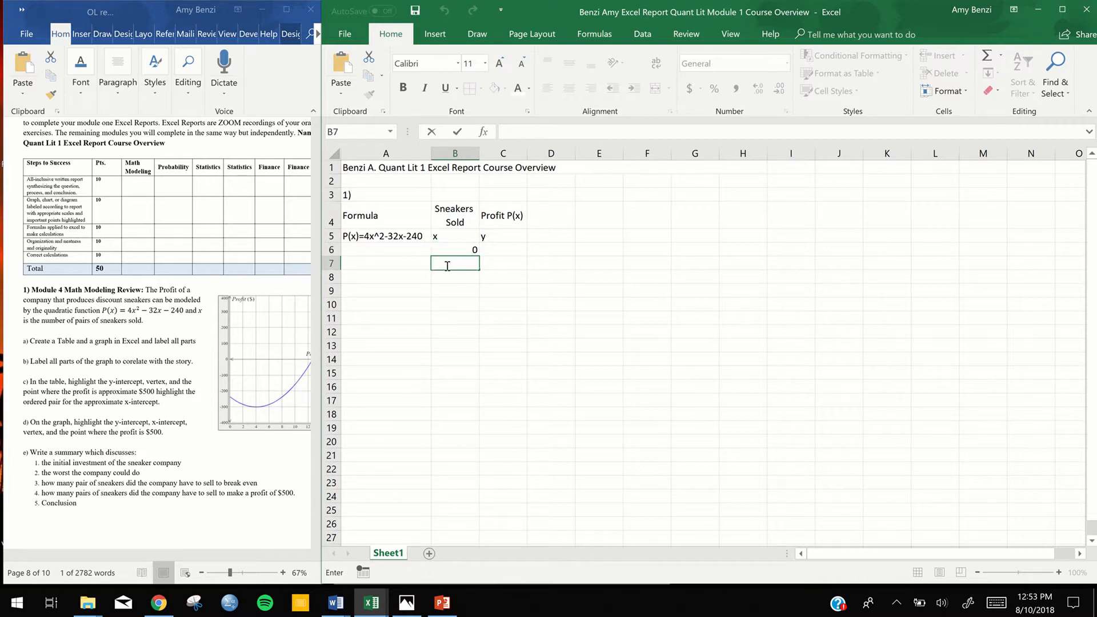
text(1)
key(Return)
click(441, 250)
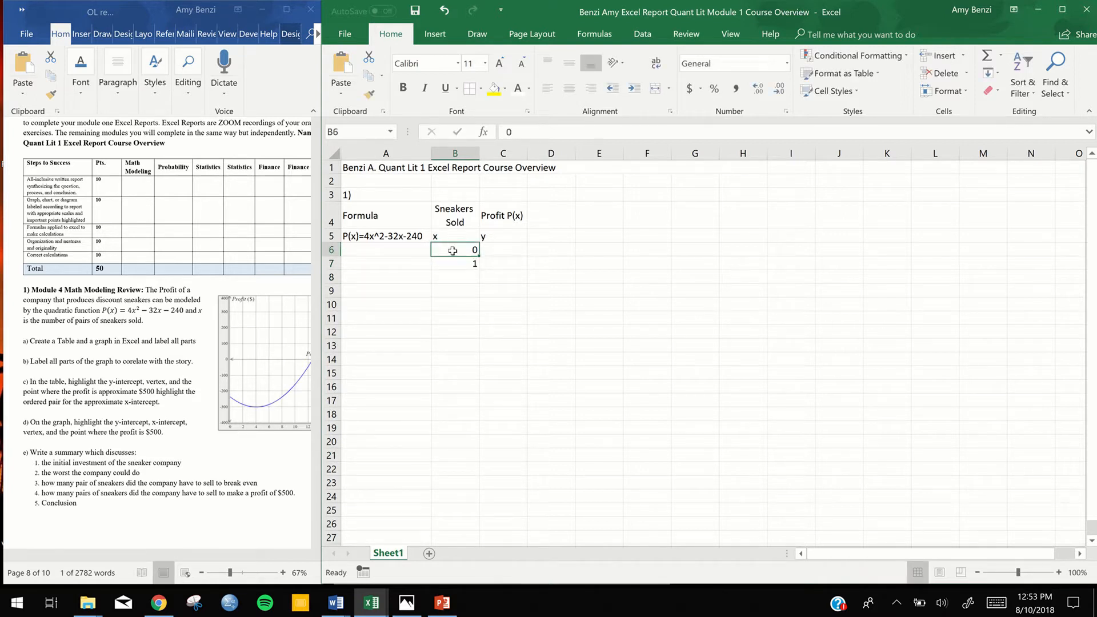
click(456, 279)
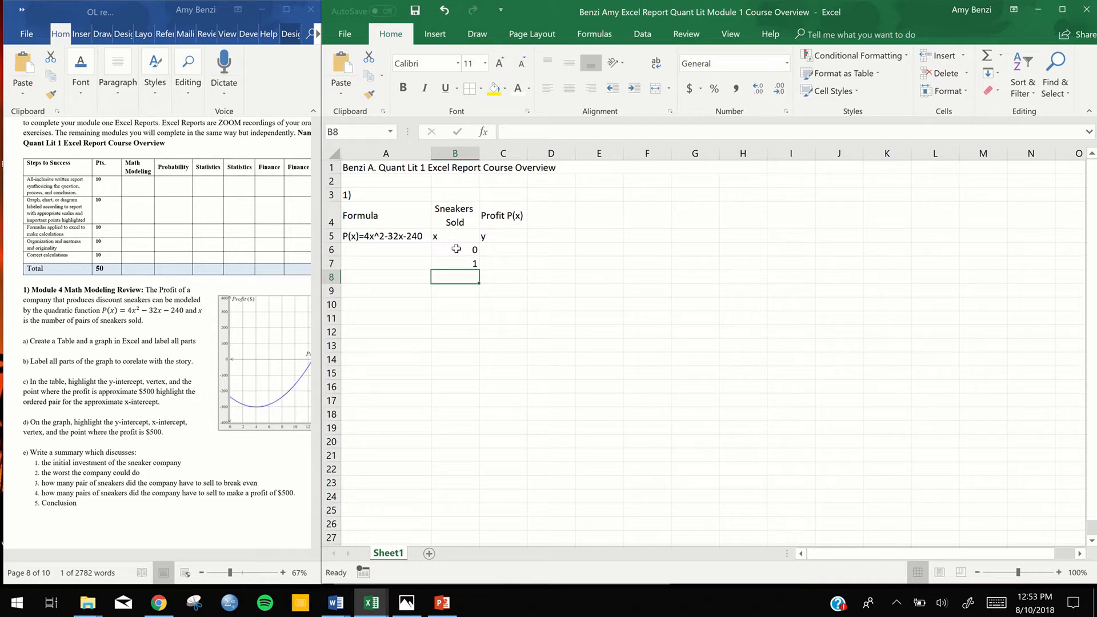
click(775, 219)
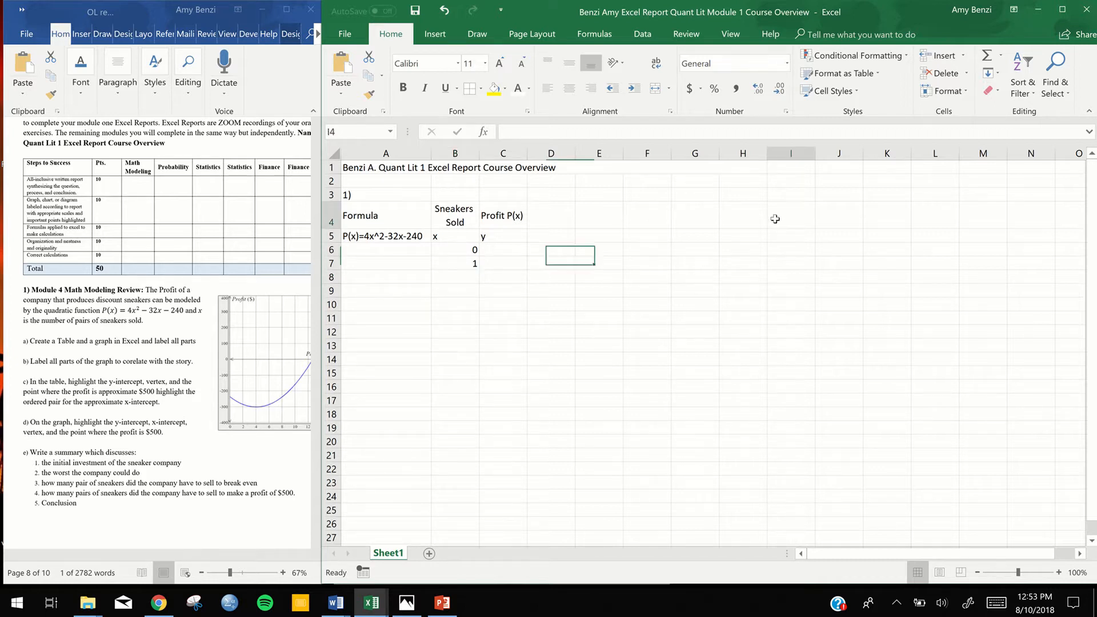
click(570, 135)
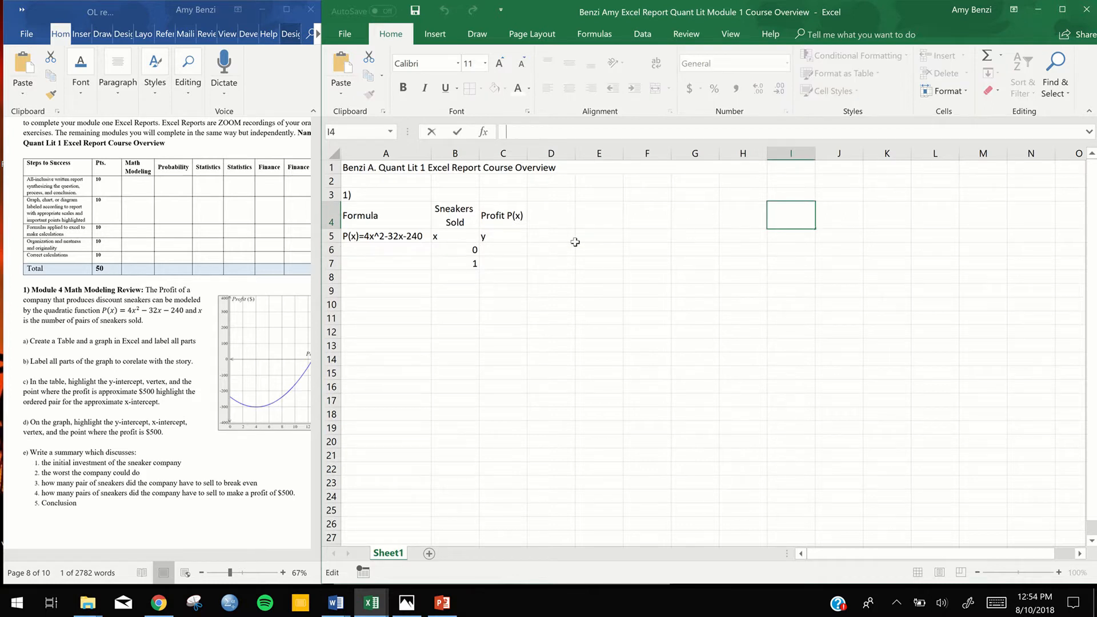
click(454, 251)
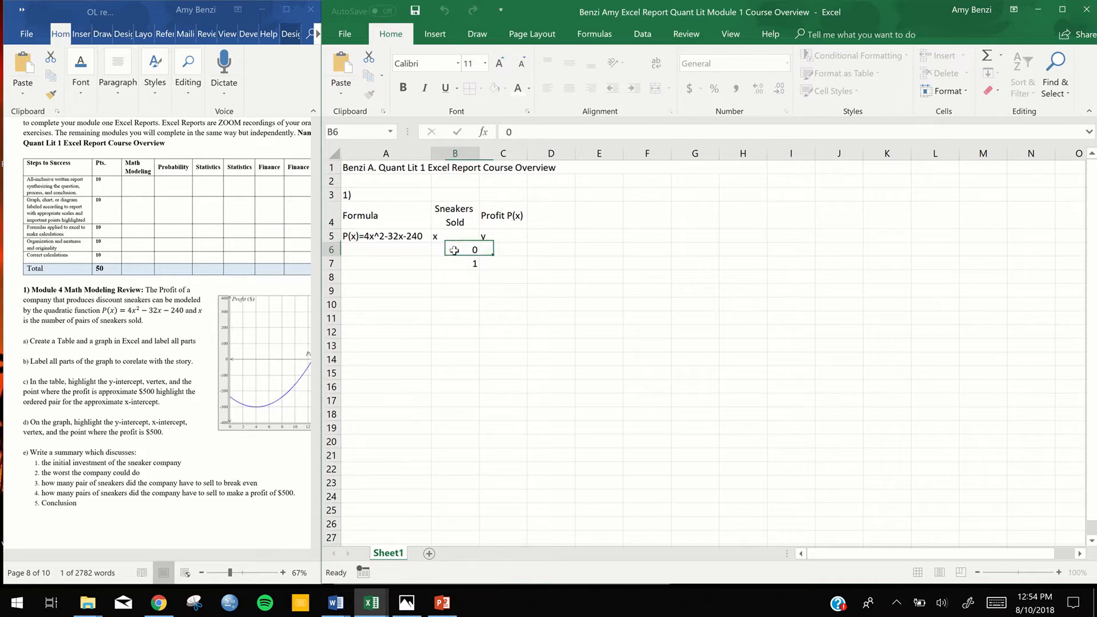
drag(455, 250, 453, 263)
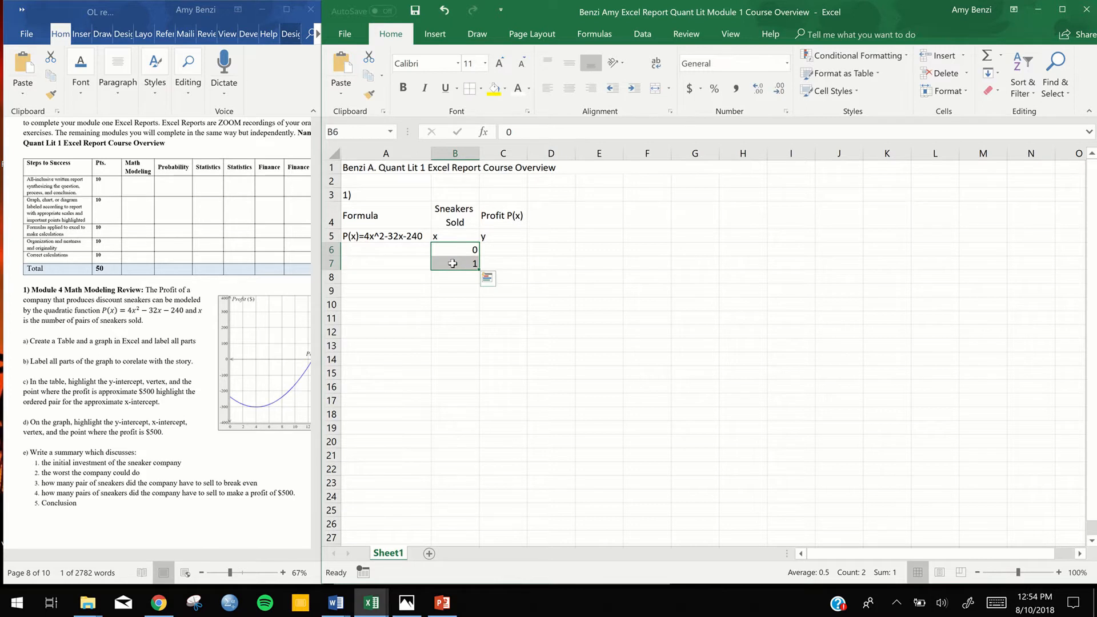
click(588, 250)
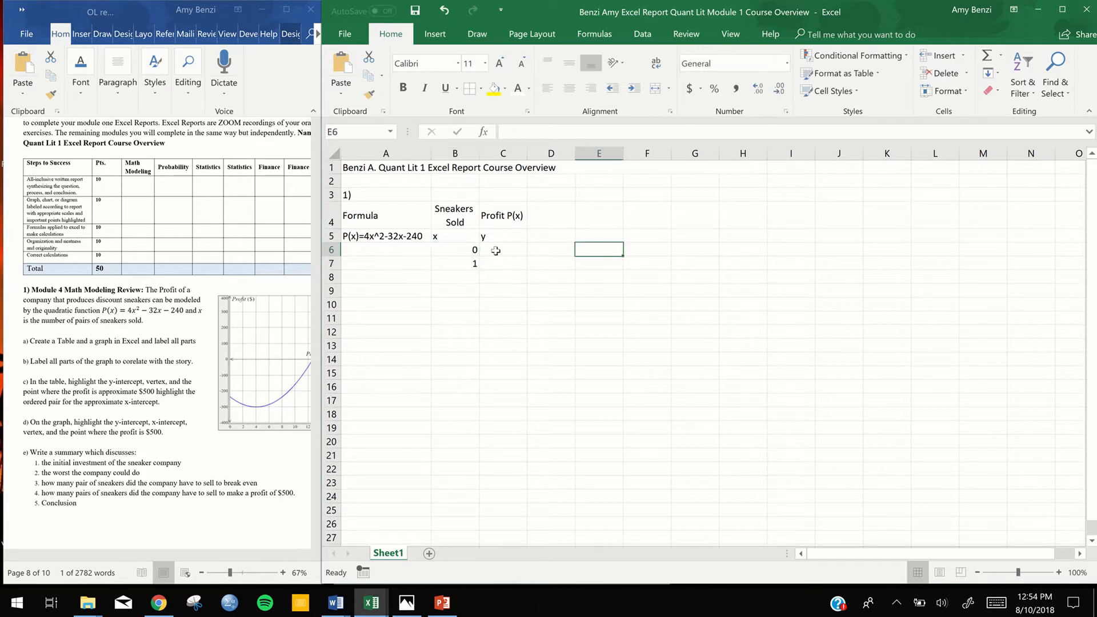
Fill the x values from B6:B7 down to 12 in cell B18, and undo the fill
click(451, 250)
drag(452, 250, 451, 263)
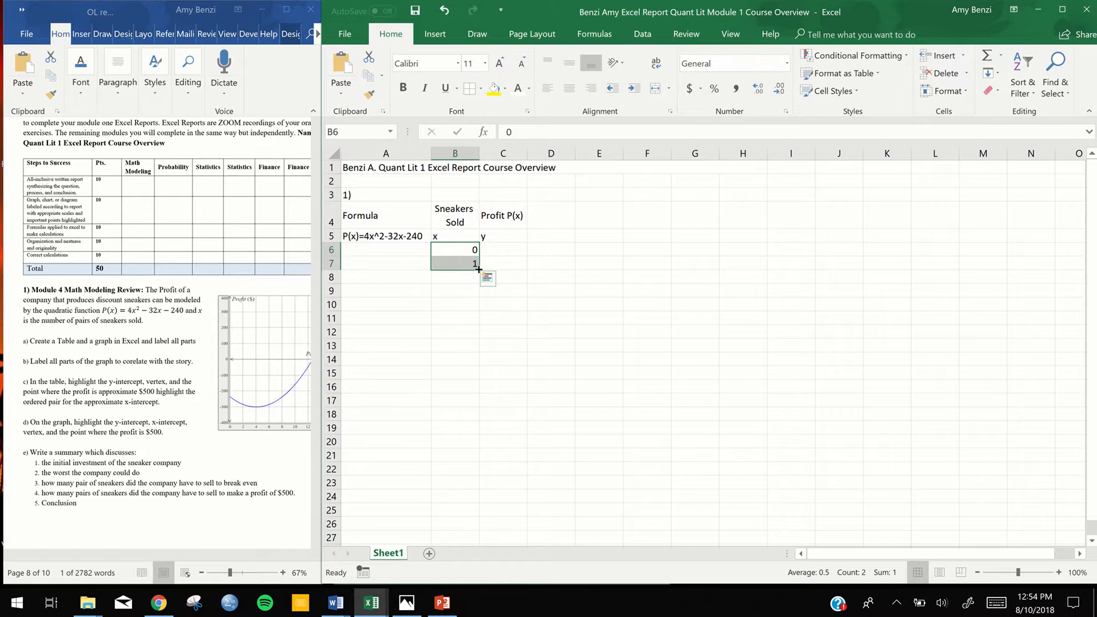
drag(478, 270, 469, 422)
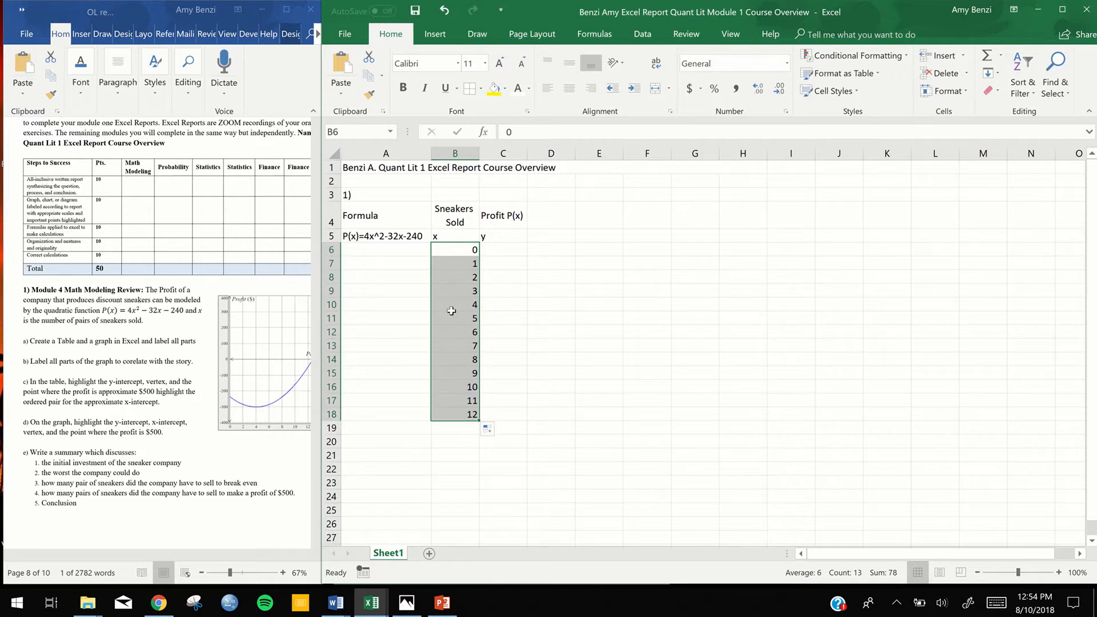
click(444, 11)
click(656, 320)
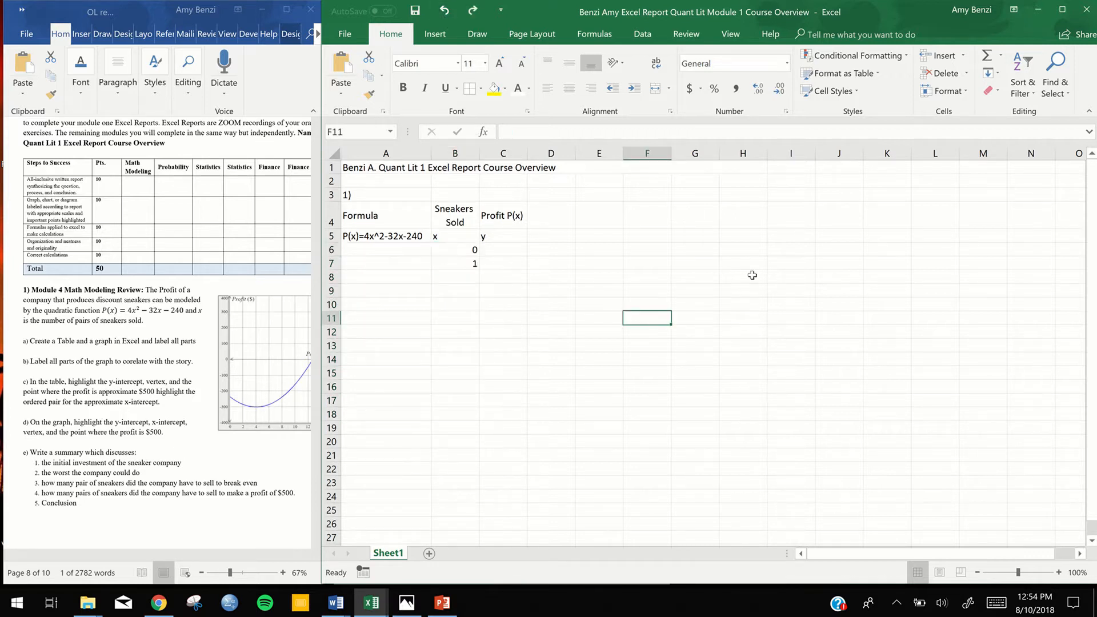
Extend the x series from cells B6:B7 down column B to 16 in cell B22
click(446, 249)
drag(447, 250, 446, 262)
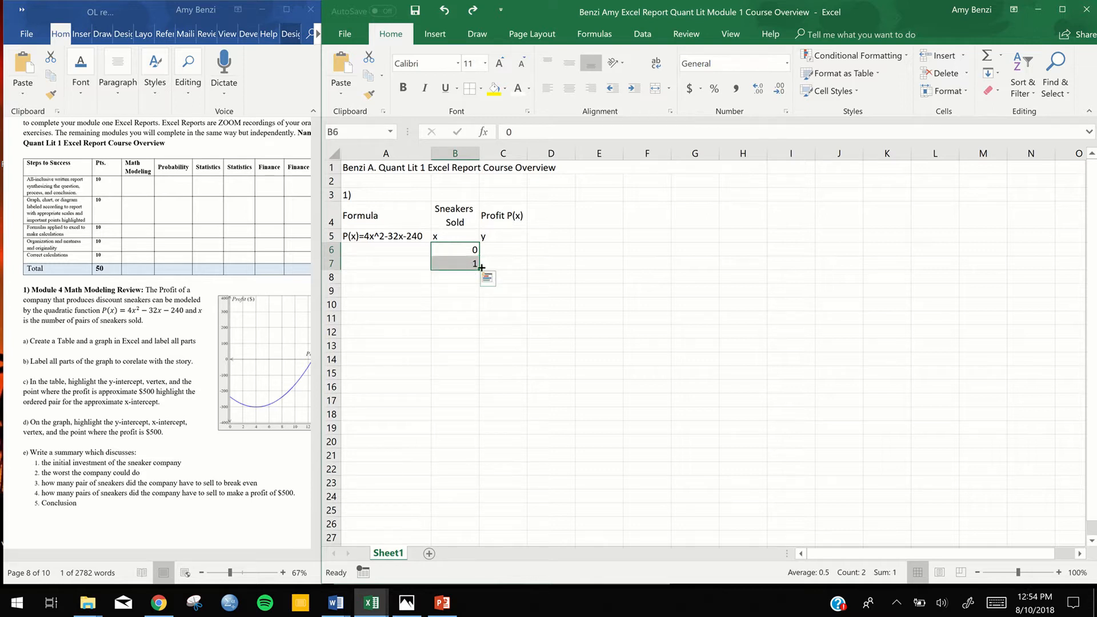
drag(476, 269, 479, 482)
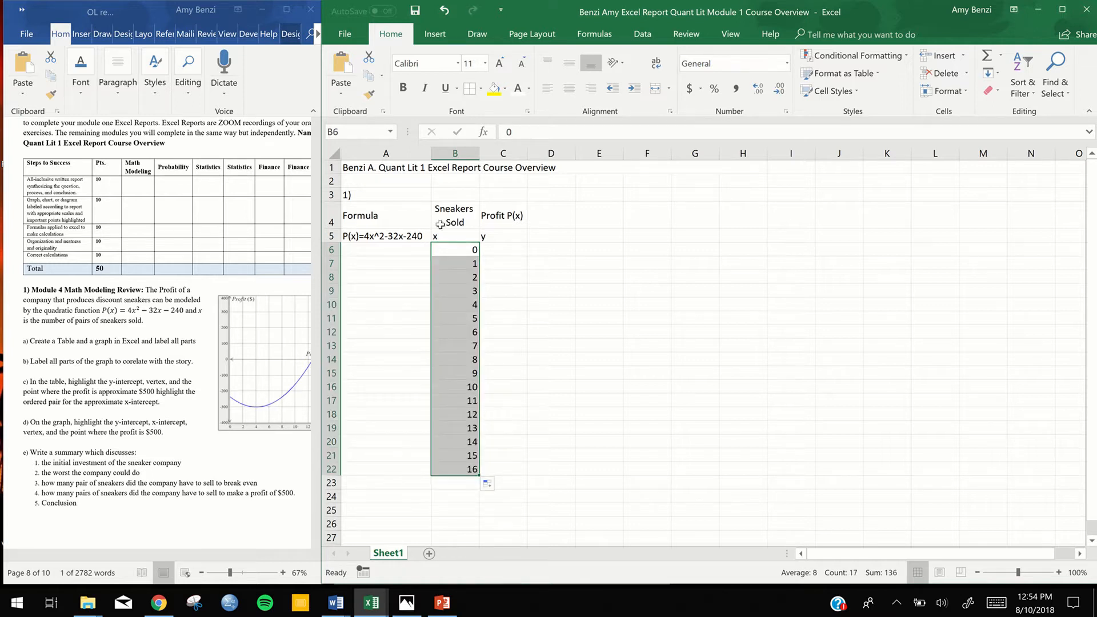
click(545, 374)
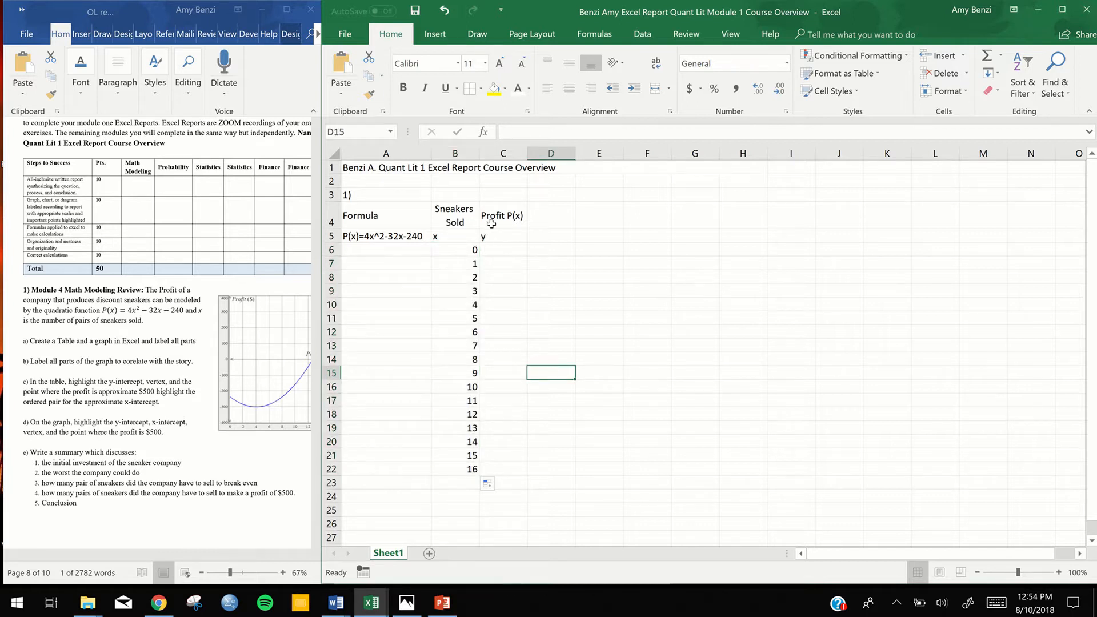
double_click(494, 251)
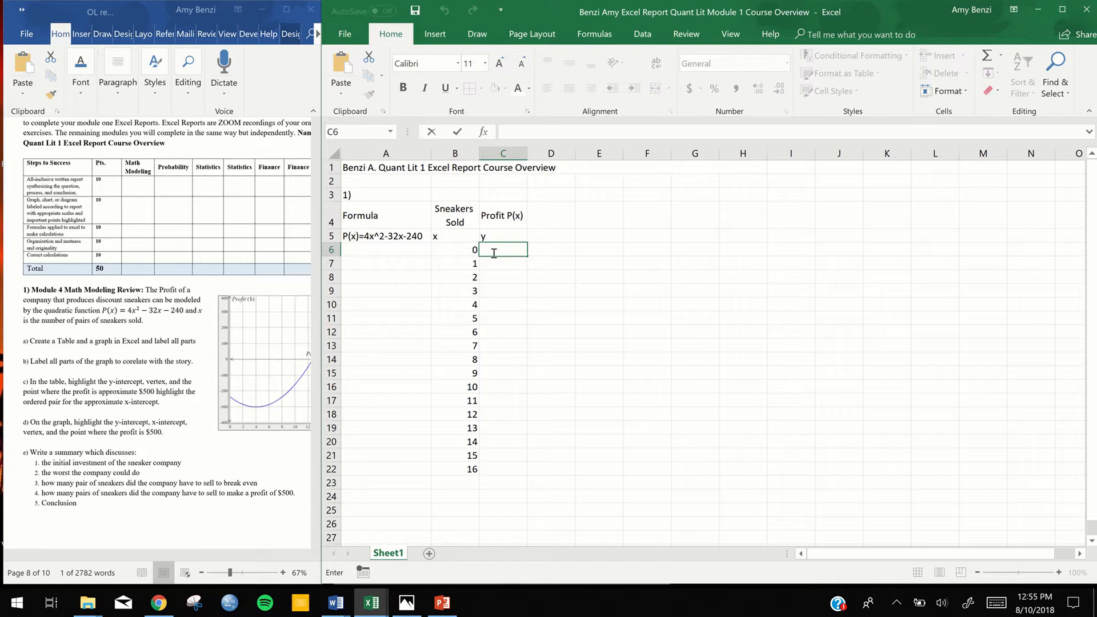
click(147, 310)
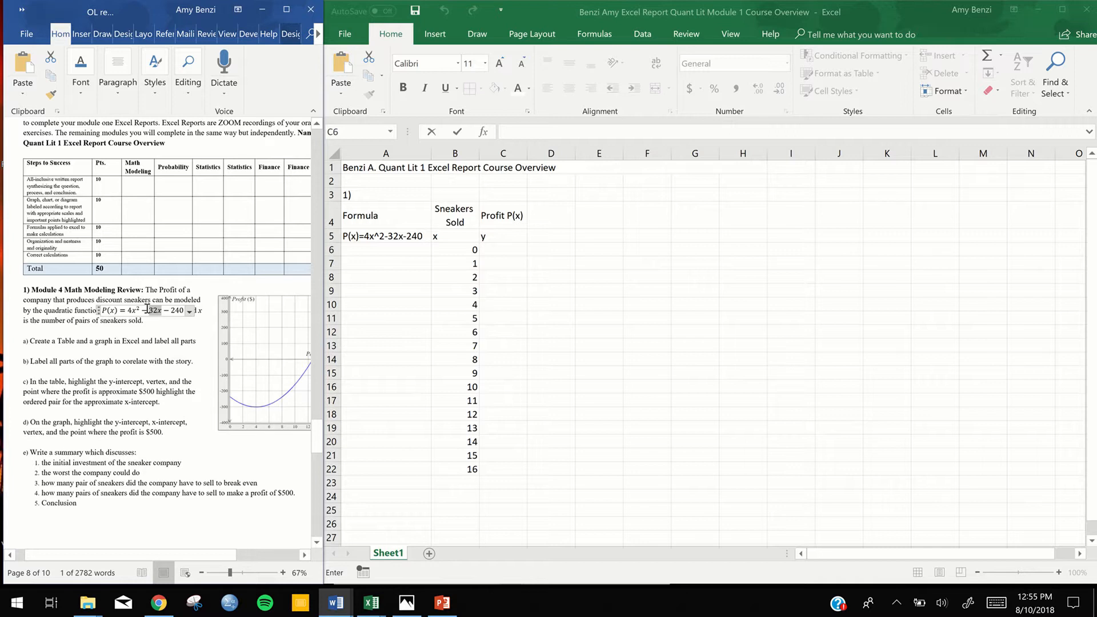
drag(184, 310, 131, 312)
click(390, 294)
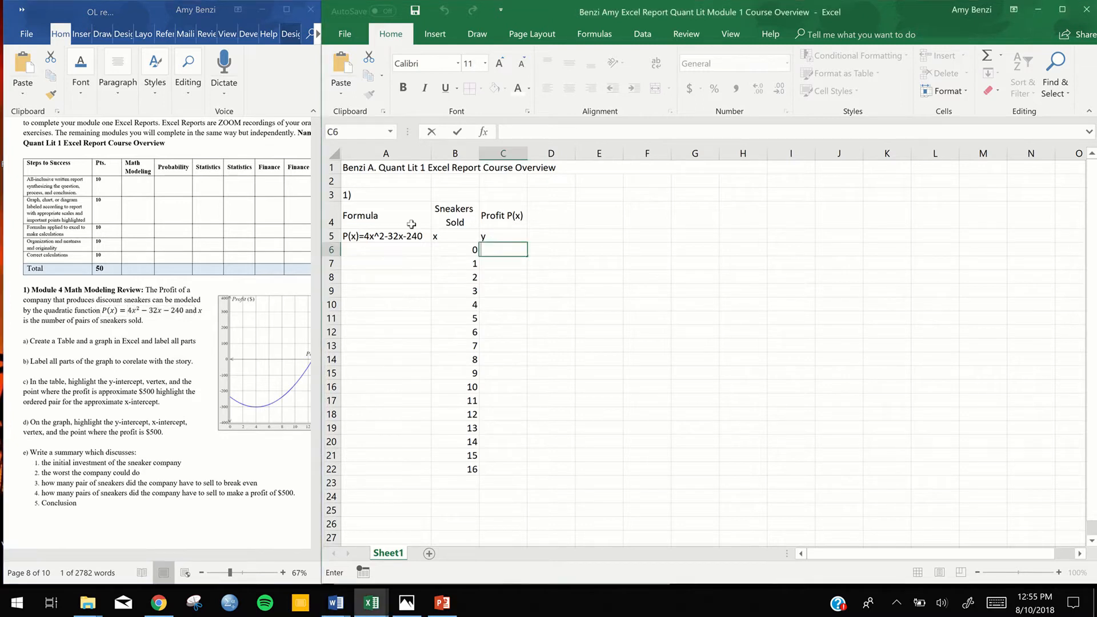
click(406, 237)
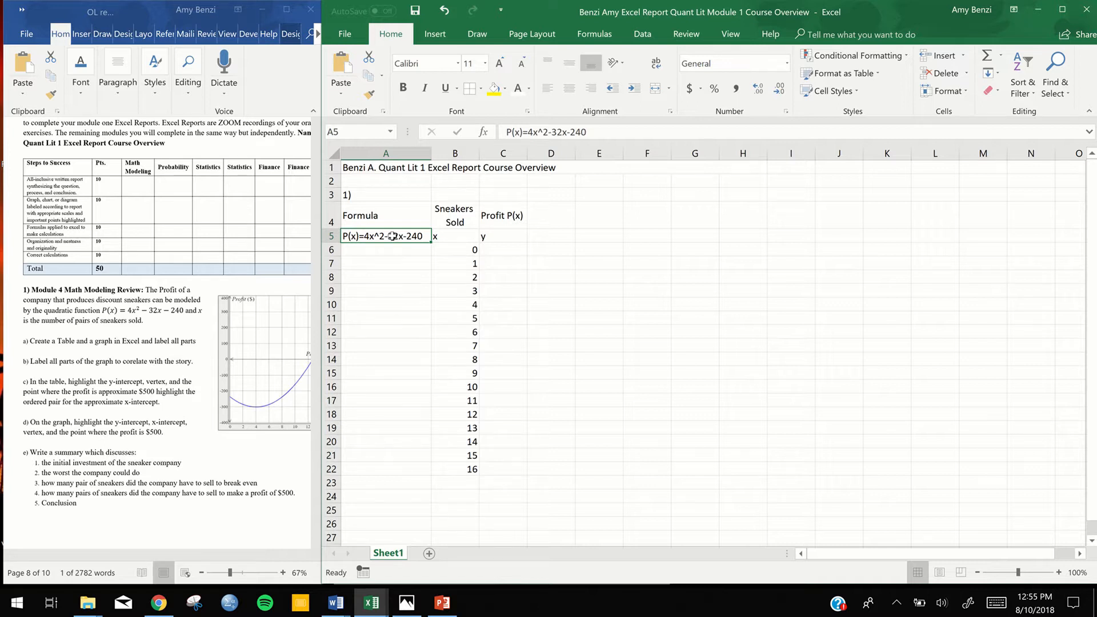
double_click(392, 236)
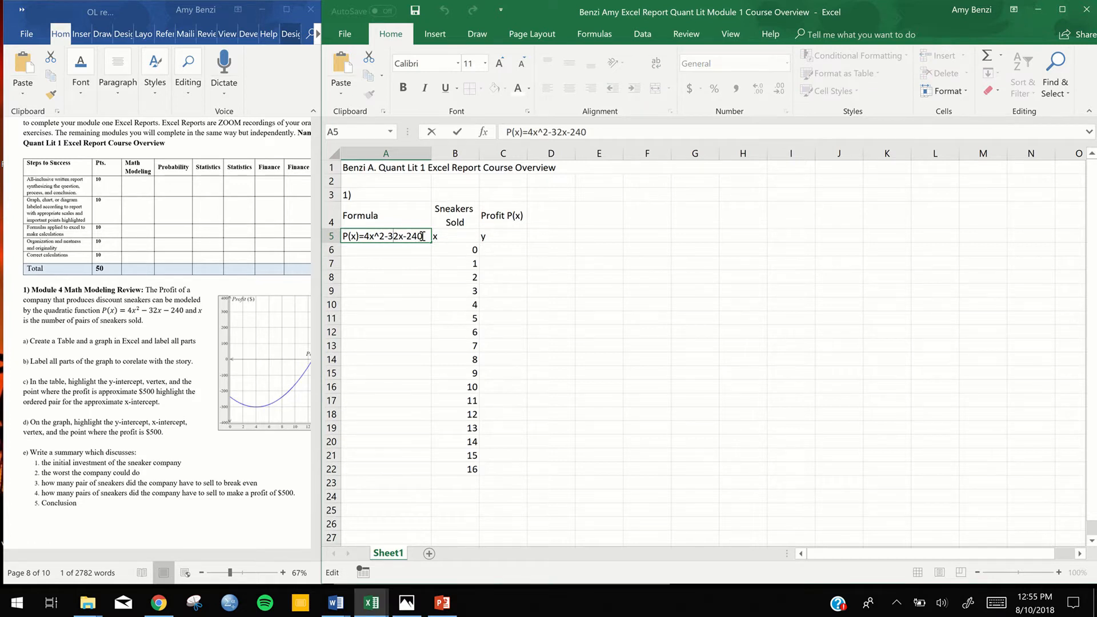
click(675, 207)
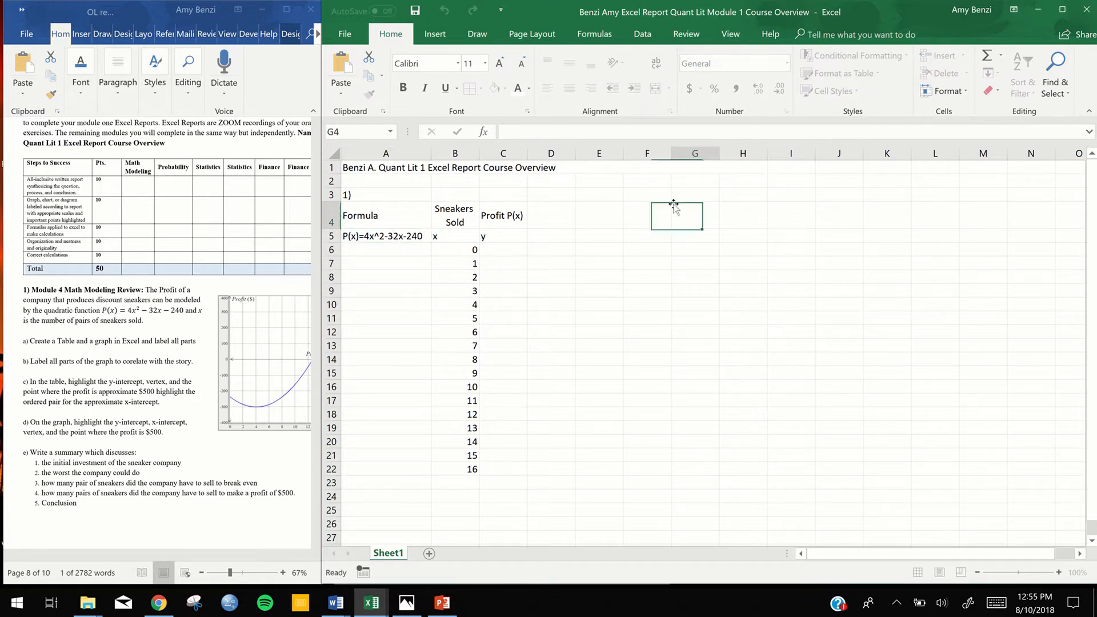
click(402, 238)
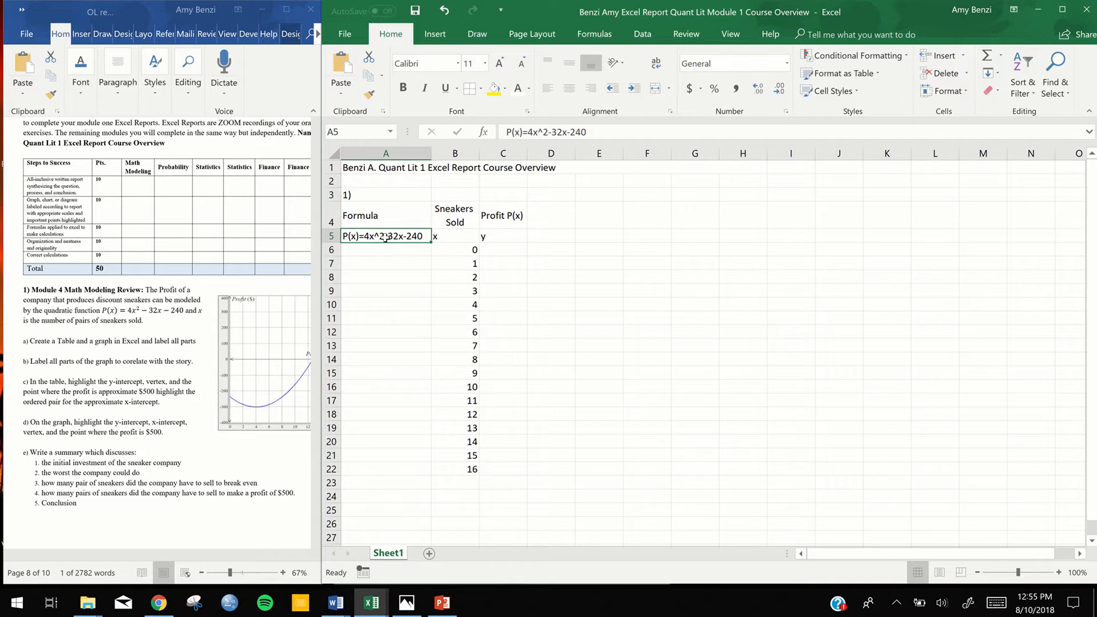
click(572, 216)
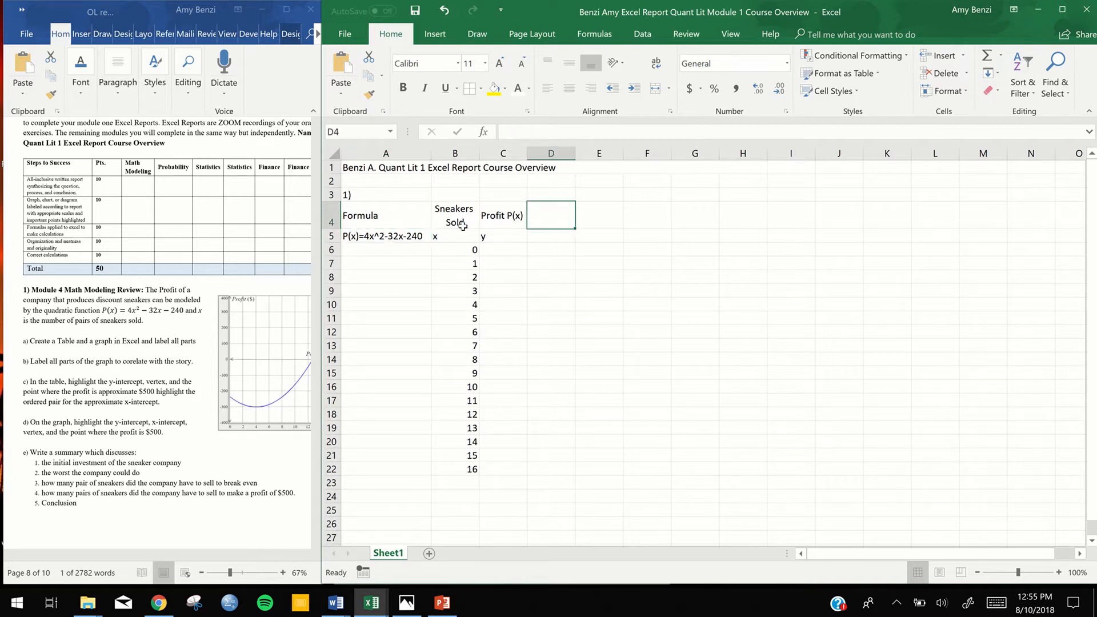
Copy the expression 4x^2-32x-240 from the formula text in cell A5 into cell C6
double_click(382, 238)
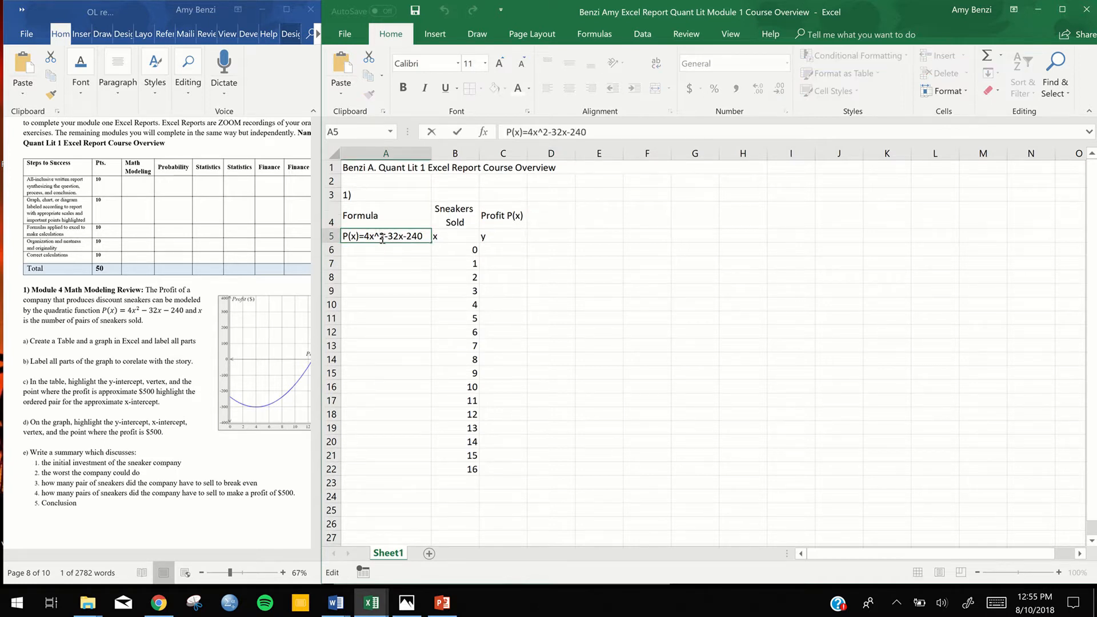
drag(424, 236, 368, 236)
key(ctrl+c)
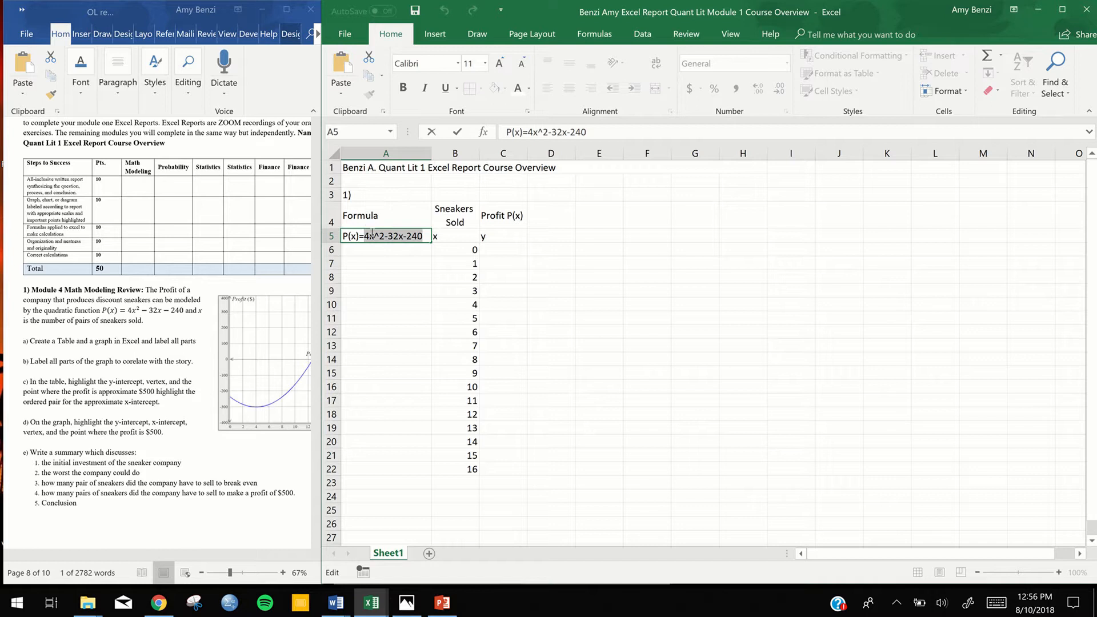
click(499, 252)
double_click(499, 253)
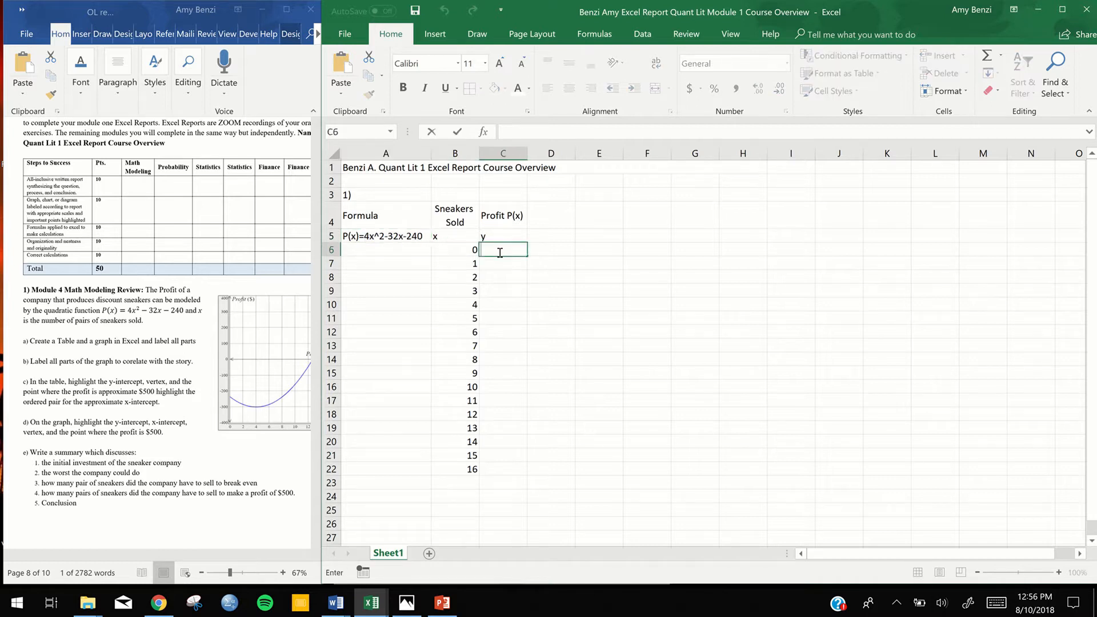
click(654, 247)
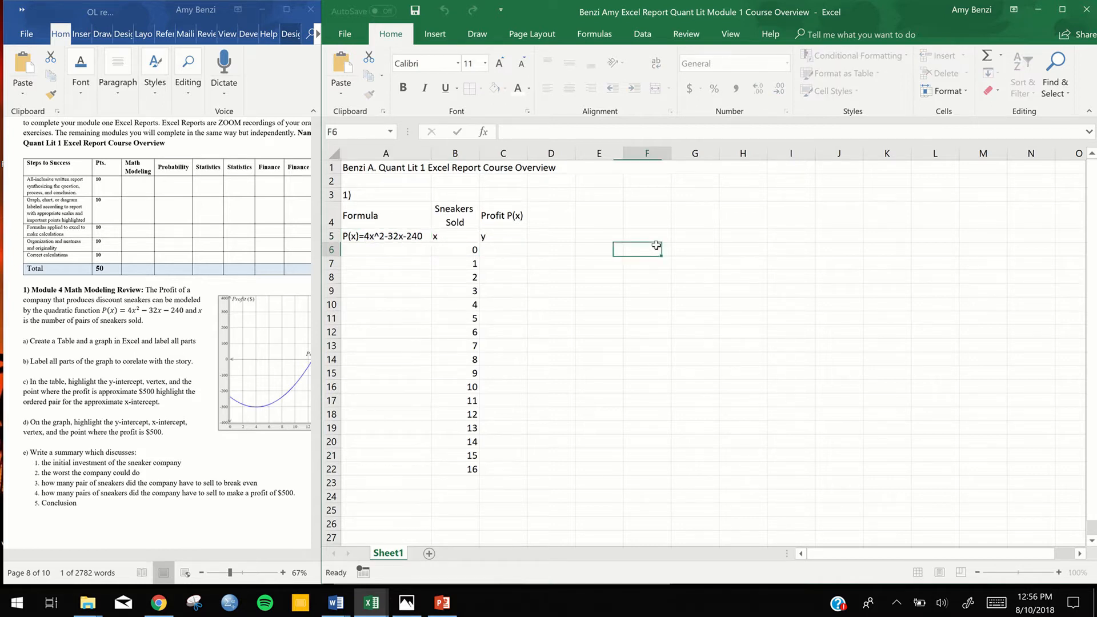
double_click(497, 250)
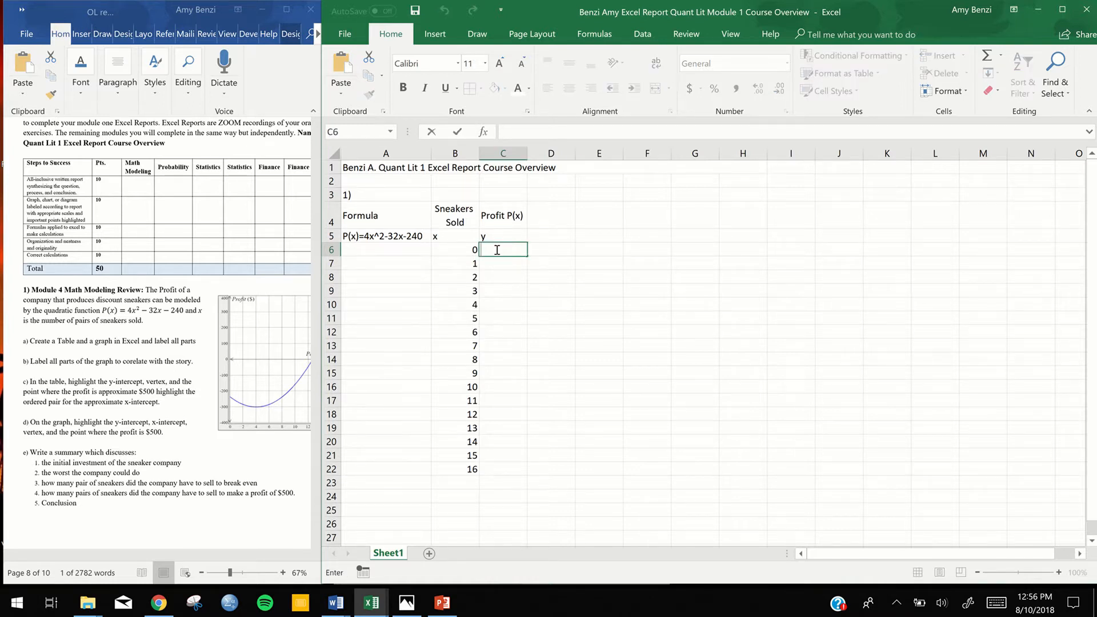
key(ctrl+v)
click(616, 289)
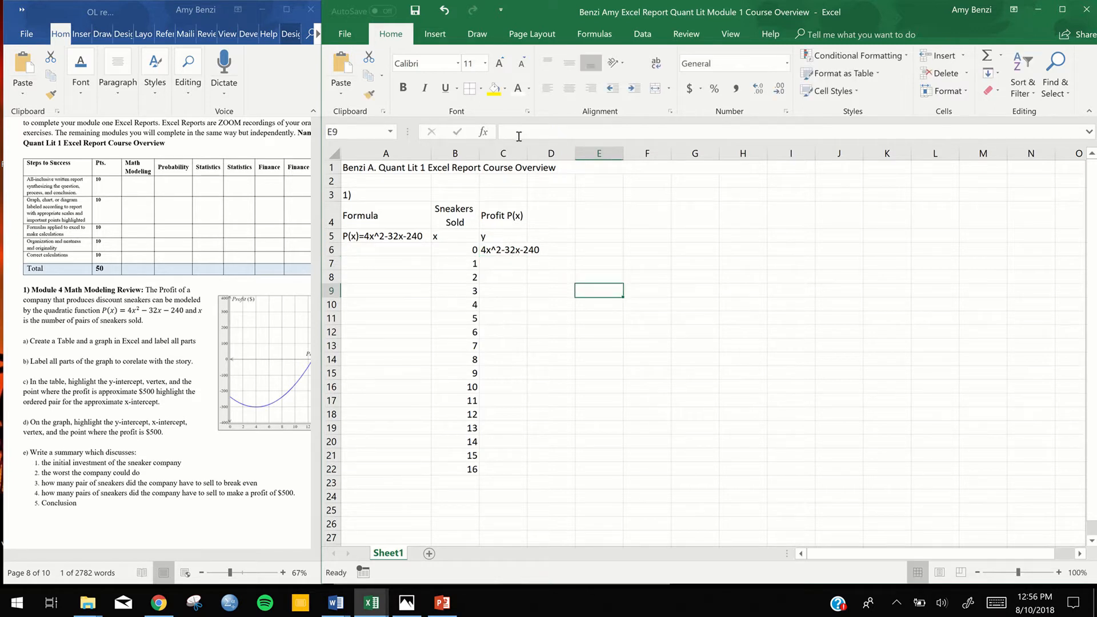
Put an equals sign before the expression in cell C6, try to enter it as a formula, and decline the proposed correction
double_click(501, 252)
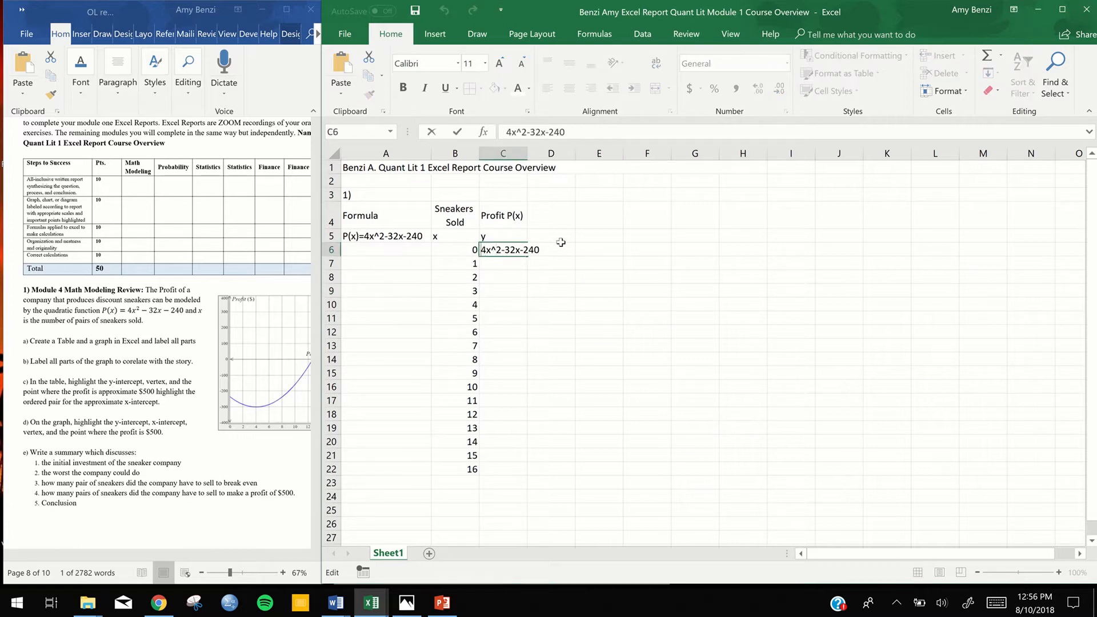
text(=)
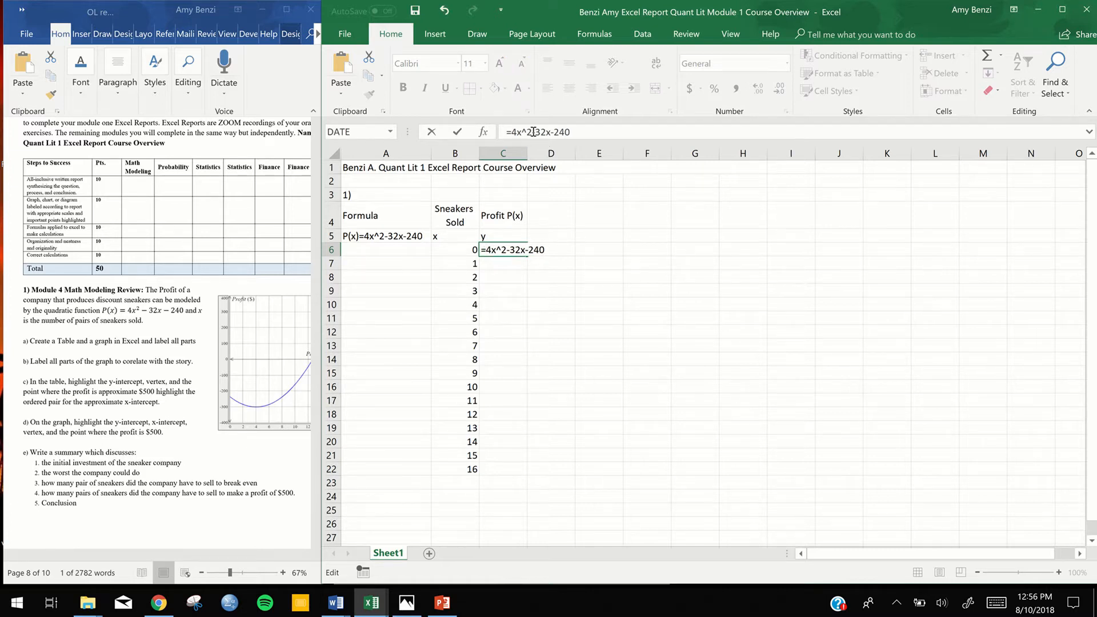
key(Return)
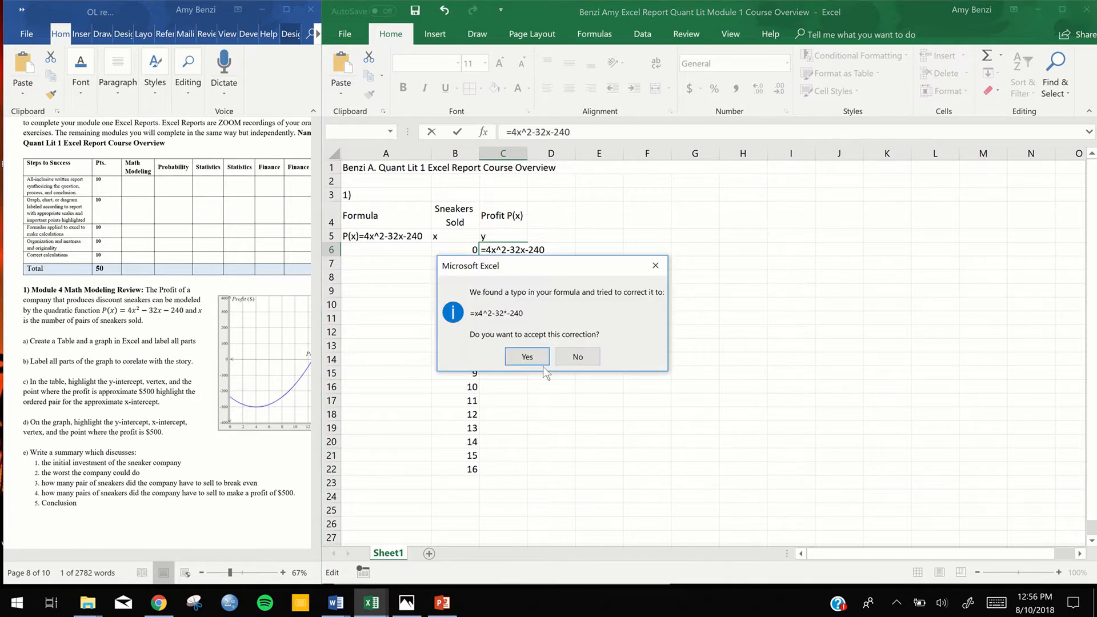
click(578, 357)
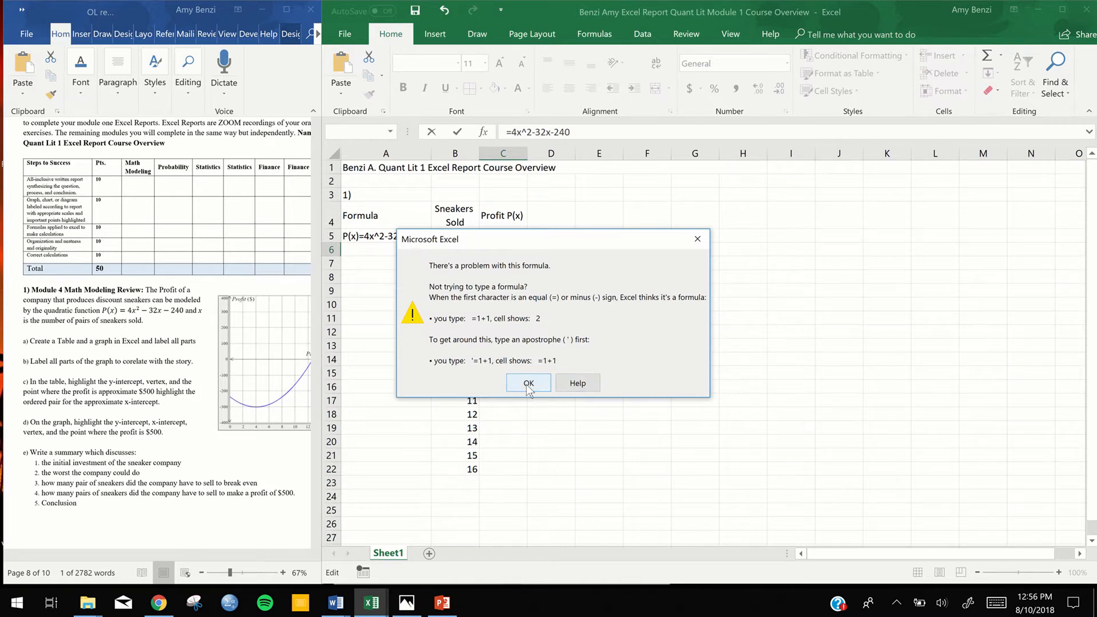
click(528, 384)
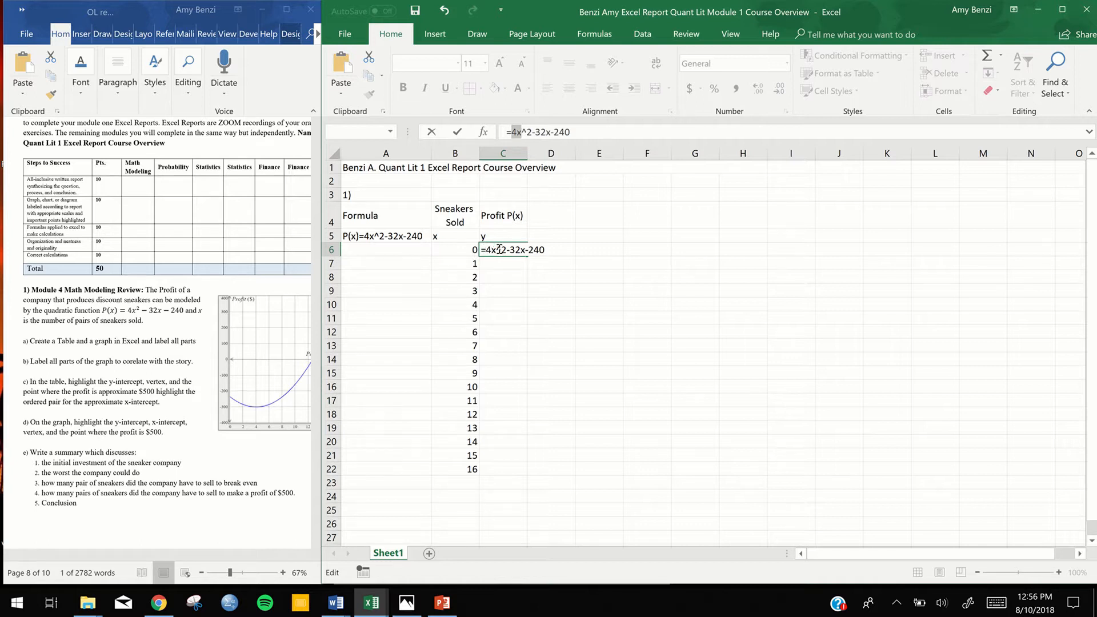
Replace 4x in the first term of the C6 formula with 4*B6, referencing the first x value
click(495, 251)
key(BackSpace)
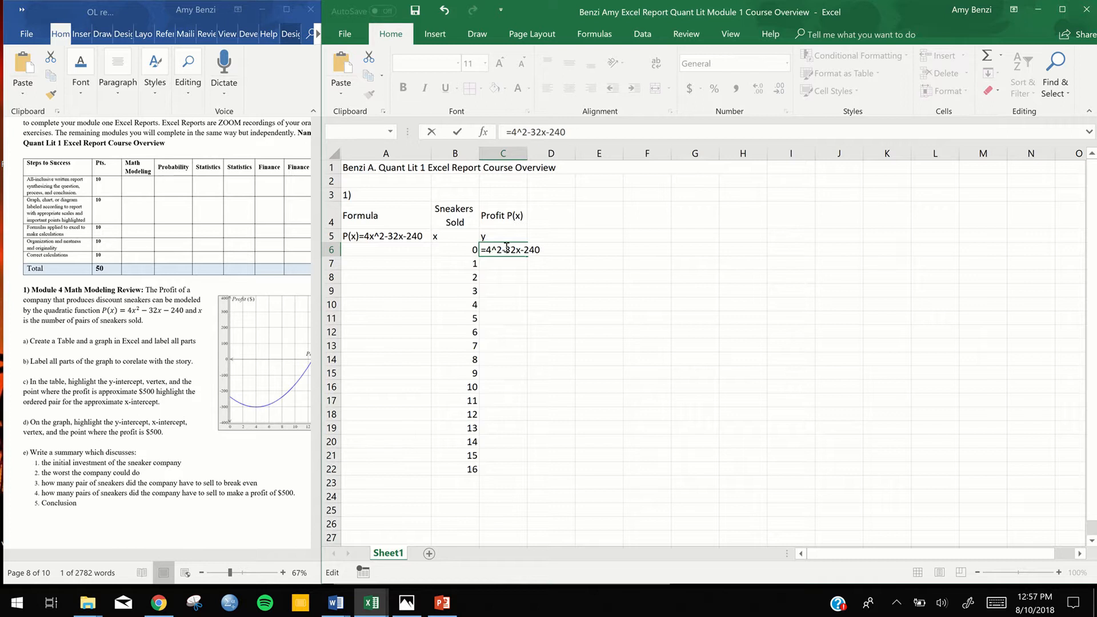
key(BackSpace)
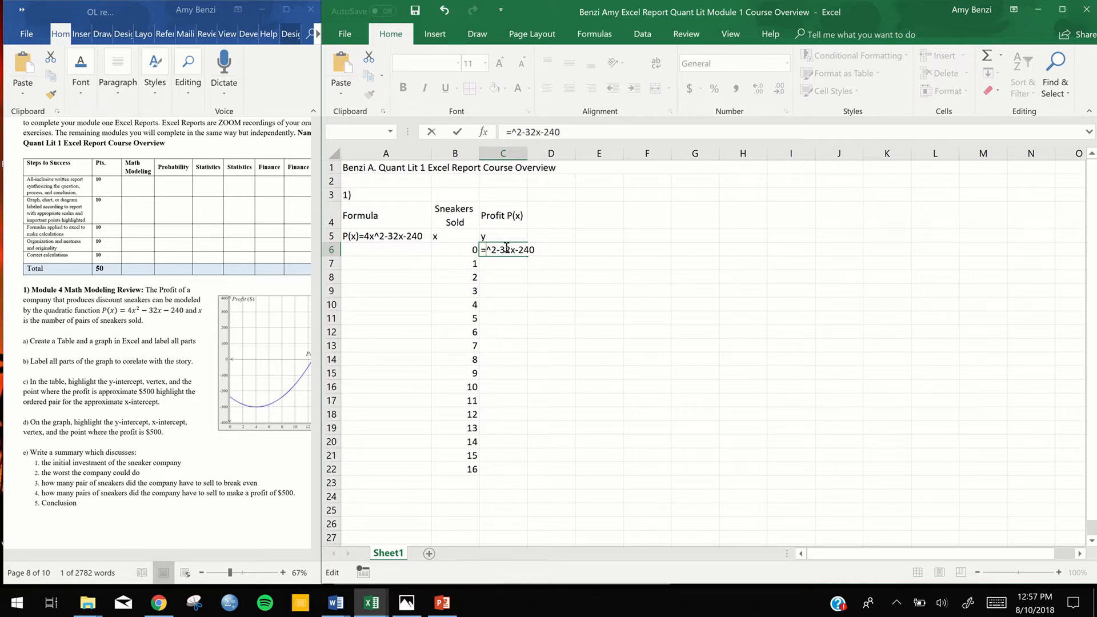
text(4)
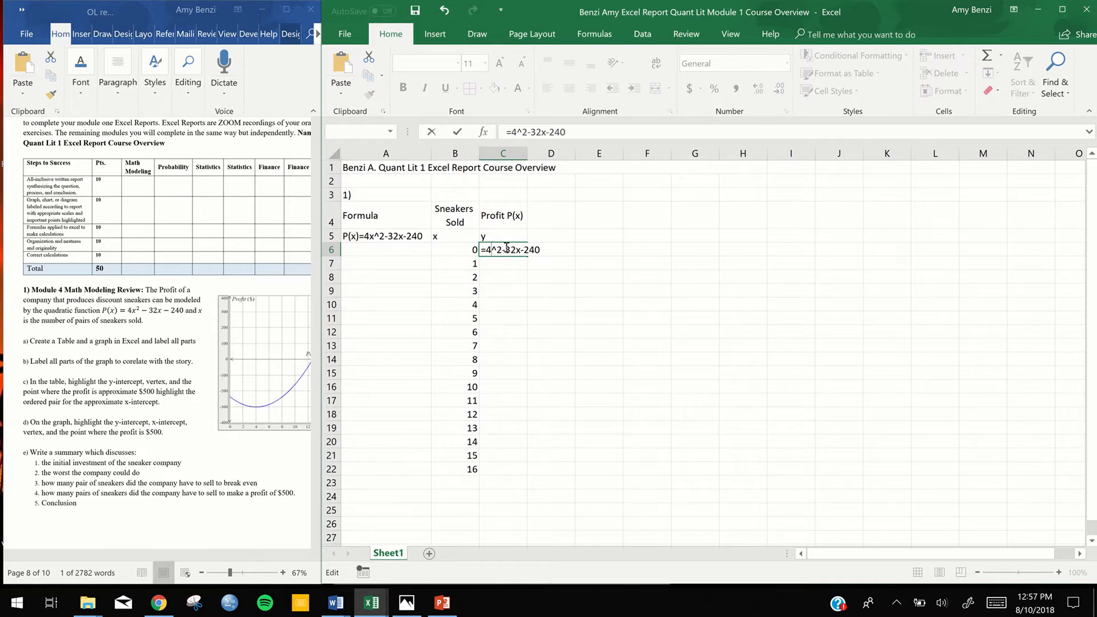
text(*)
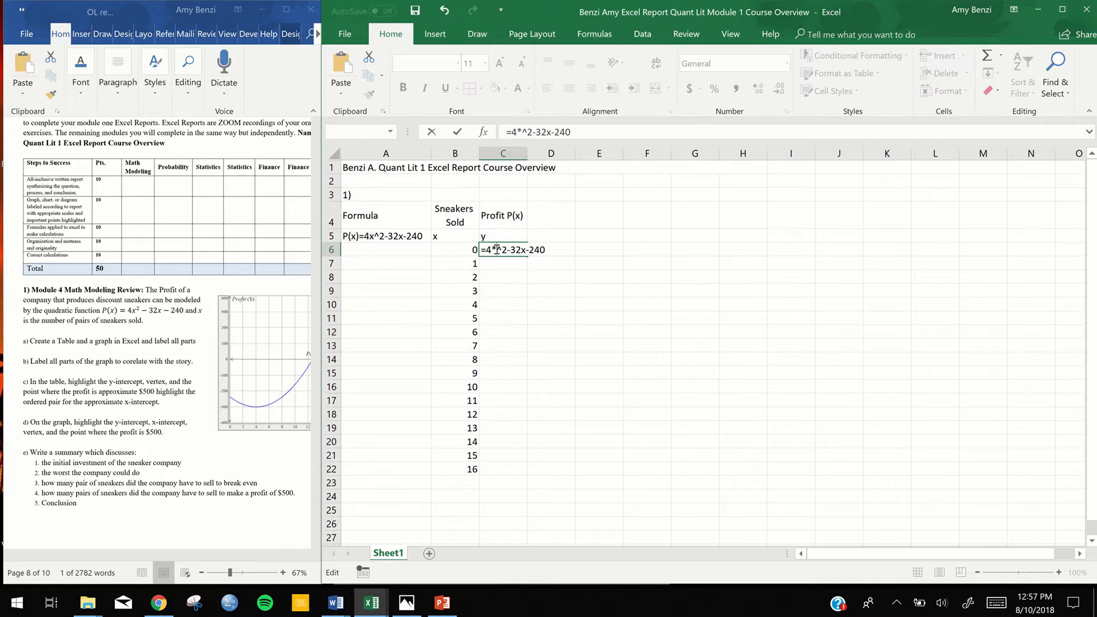
click(460, 250)
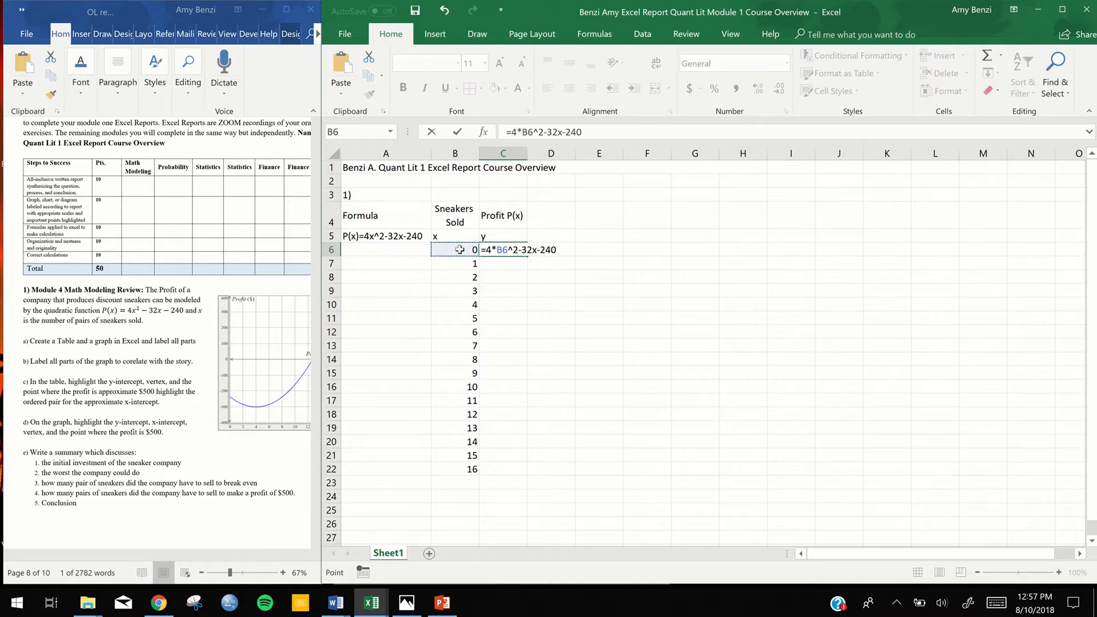
Remove and re-enter the B6 reference in the first term of the C6 formula
key(BackSpace)
key(BackSpace)
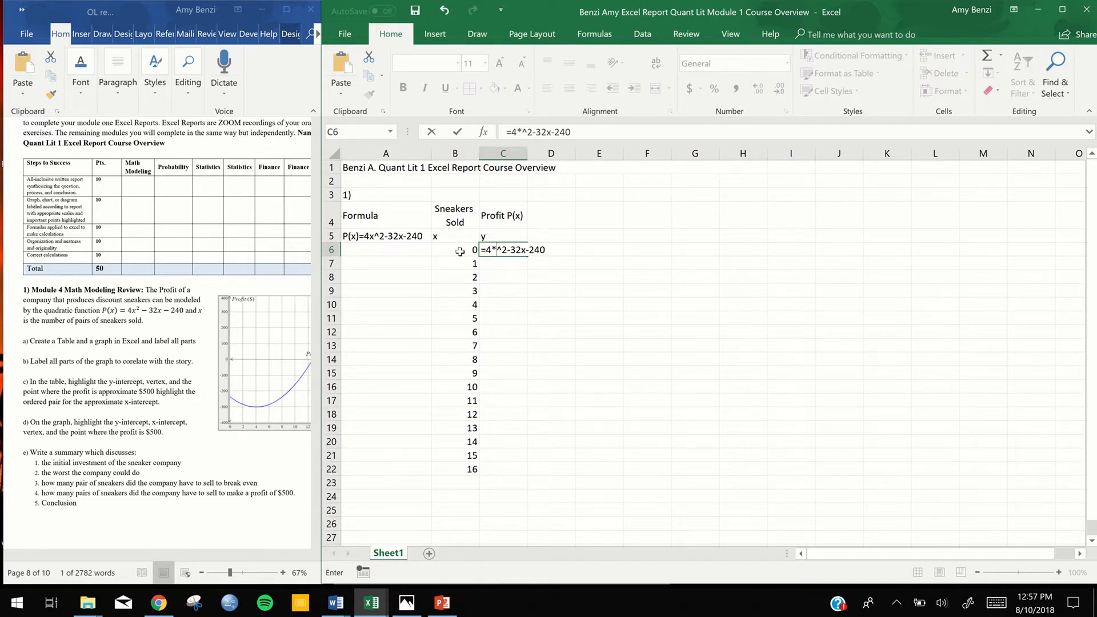
text(B6)
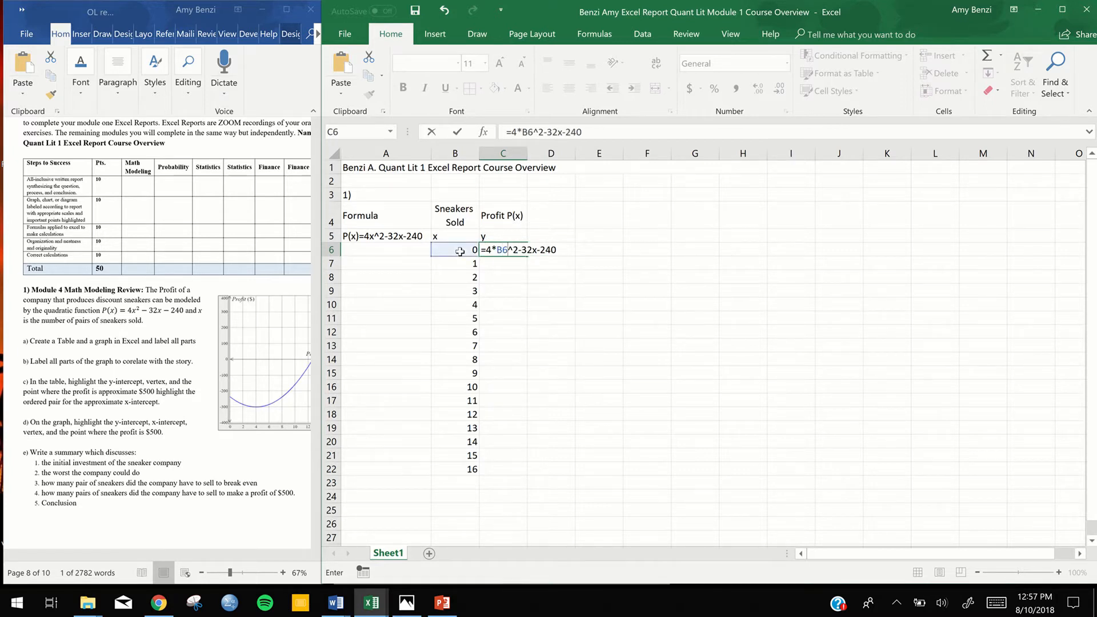
key(BackSpace)
key(BackSpace)
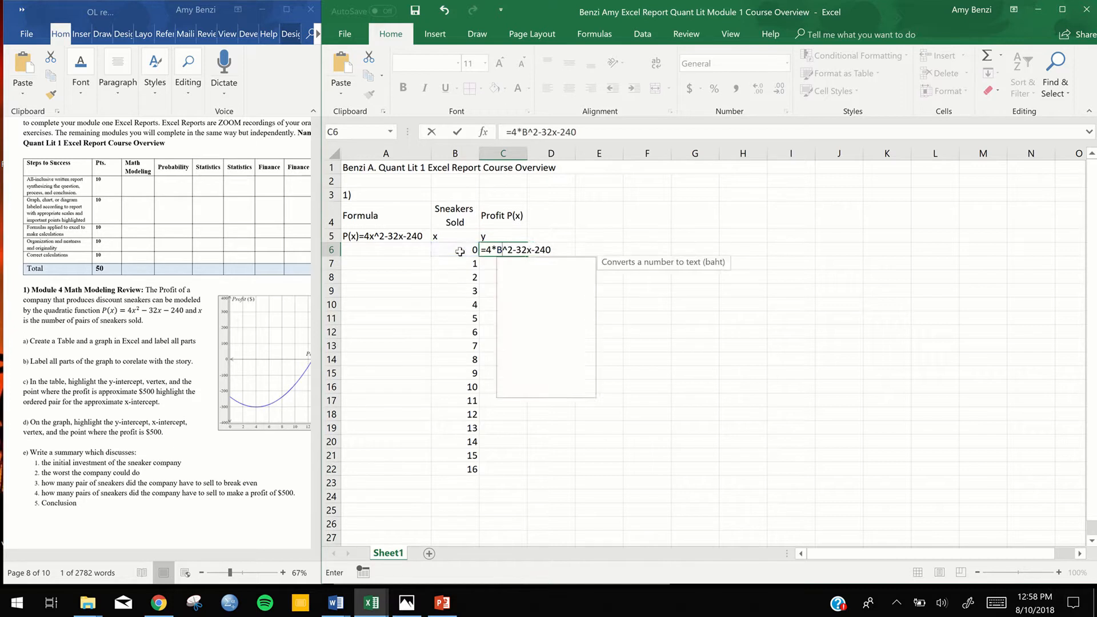
click(460, 252)
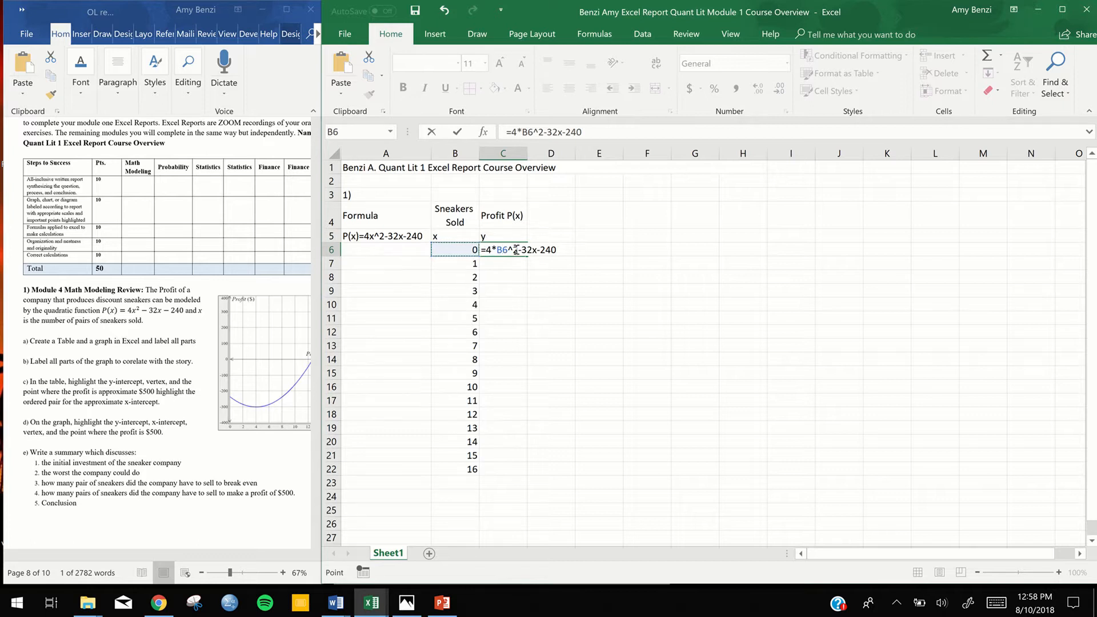
Replace 32x with 32*B6 in the second term of the C6 formula
click(536, 251)
key(BackSpace)
text(*)
click(469, 247)
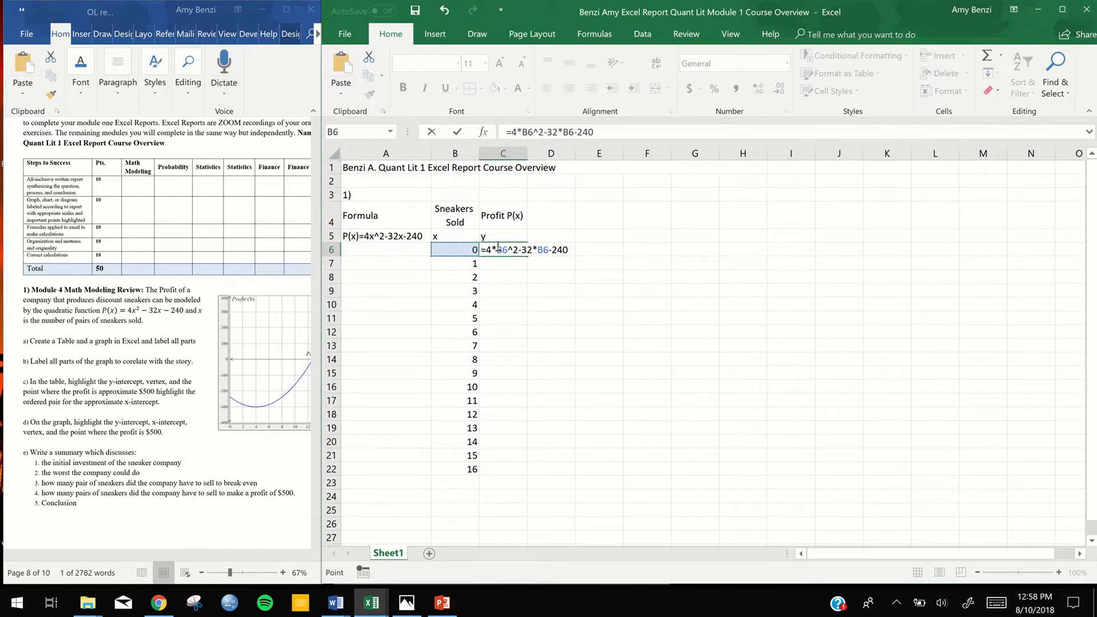
click(658, 267)
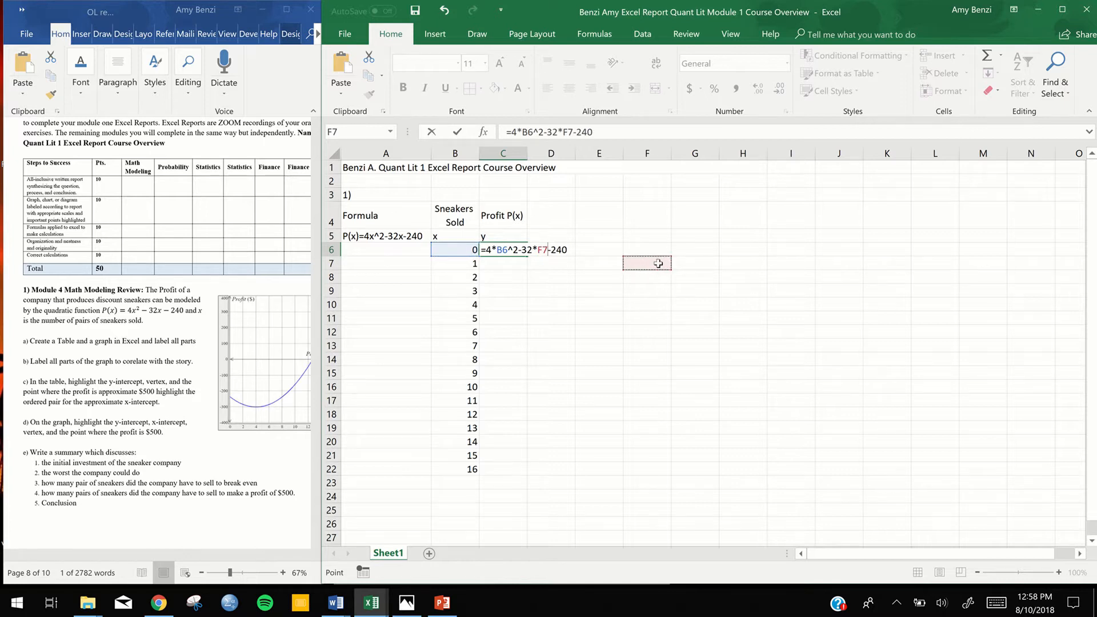
click(702, 261)
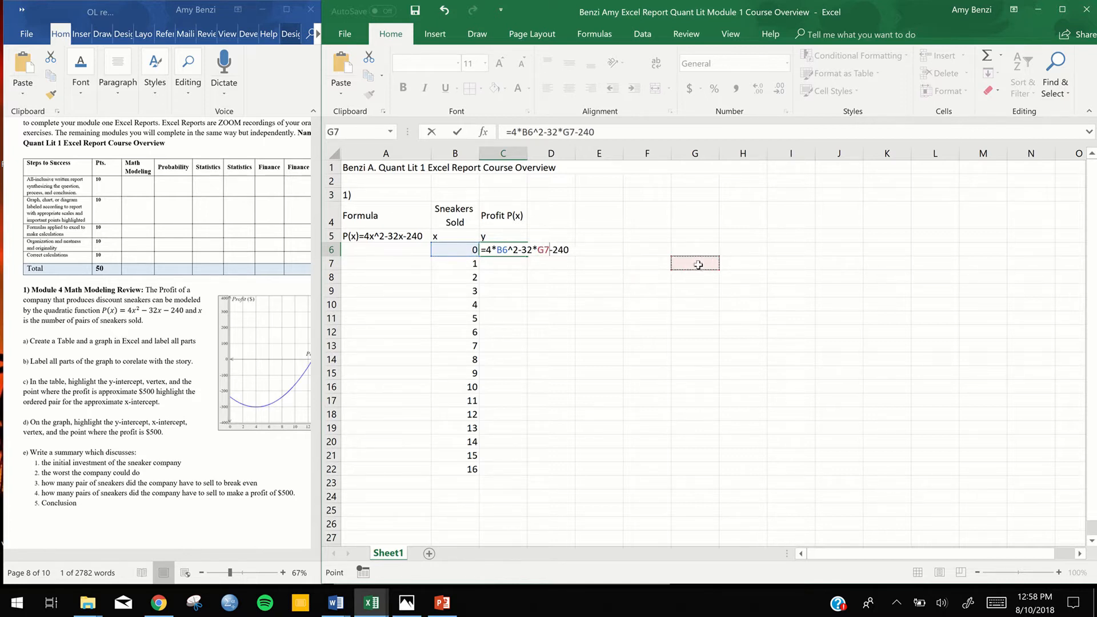
click(602, 346)
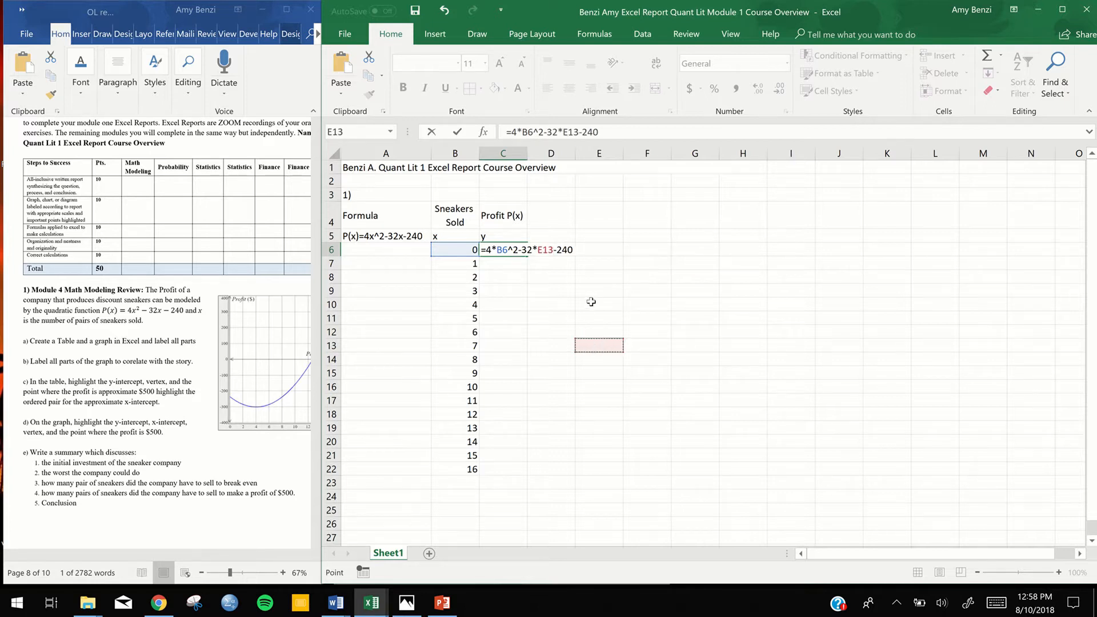
Point the second term's reference at B6 and enter the C6 formula as =4*B6^2-32*B6-240
click(452, 251)
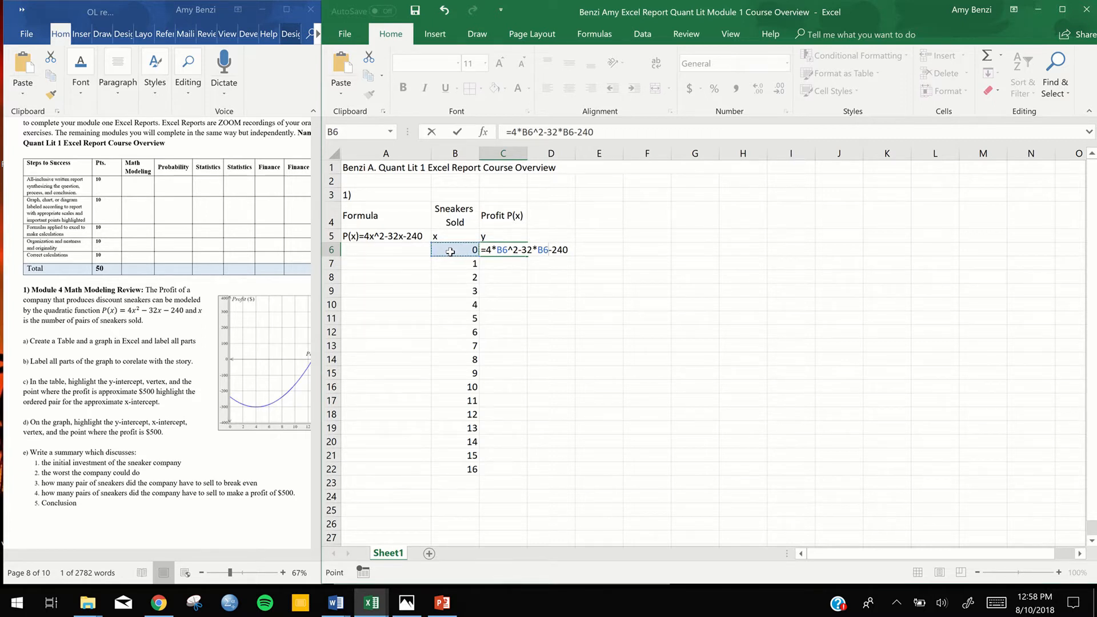
key(Return)
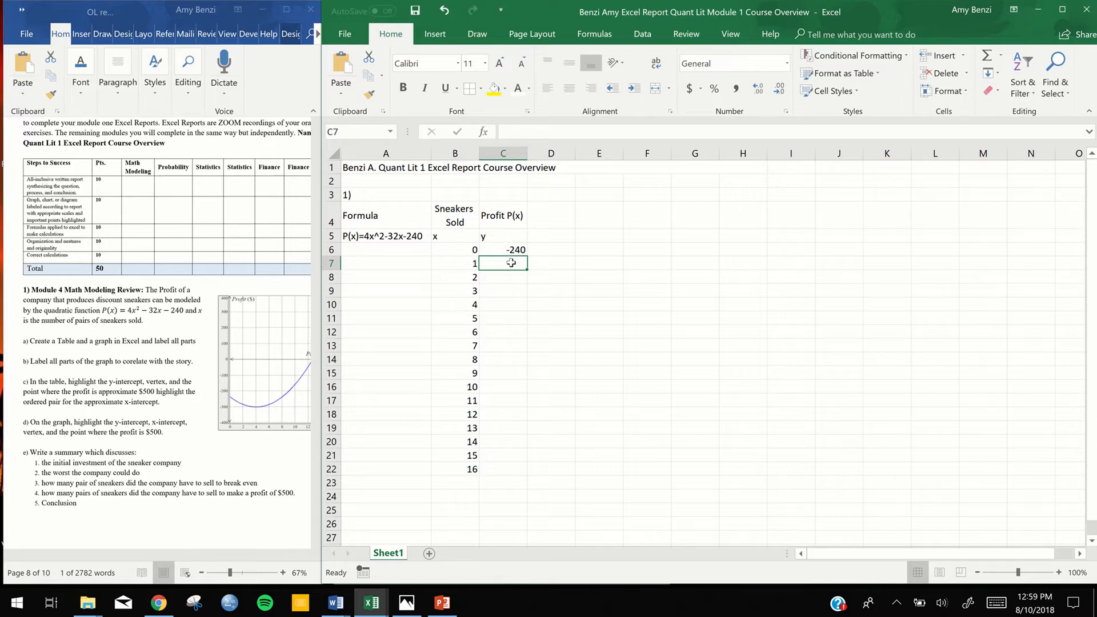
Examine the formula in cell C6 in relation to the x values in B6:B7 and cell C7 below it
drag(464, 249, 463, 263)
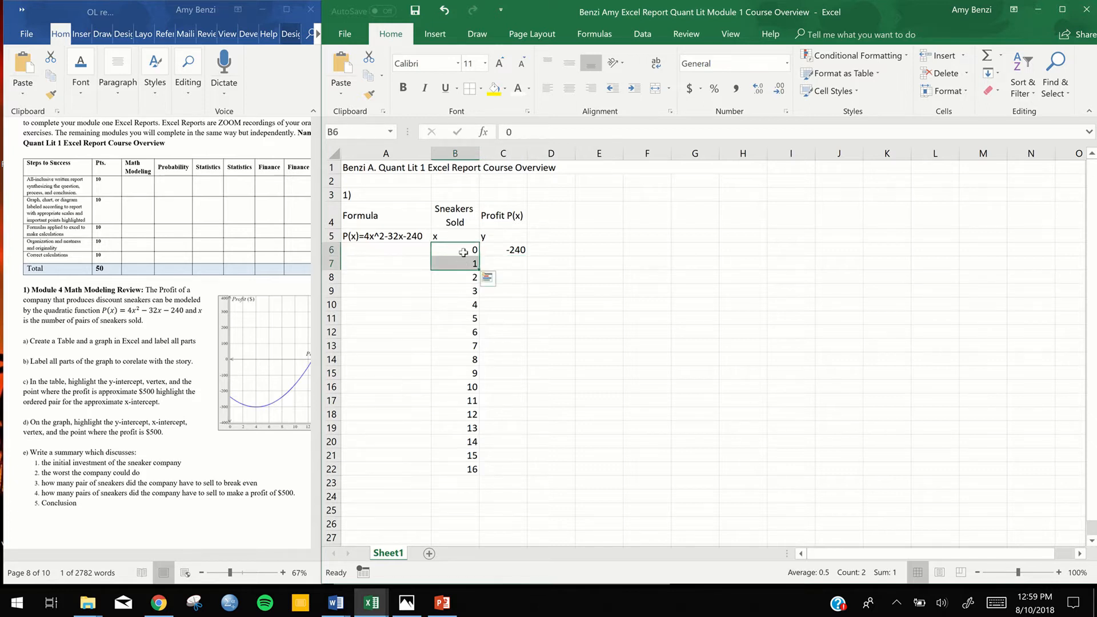
click(508, 251)
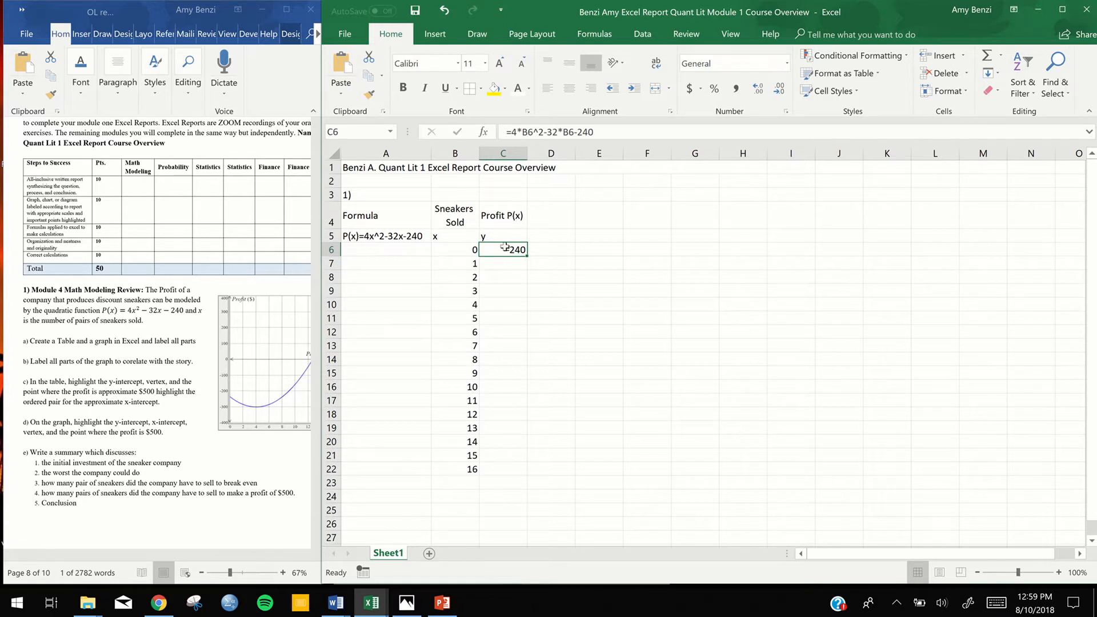
click(506, 267)
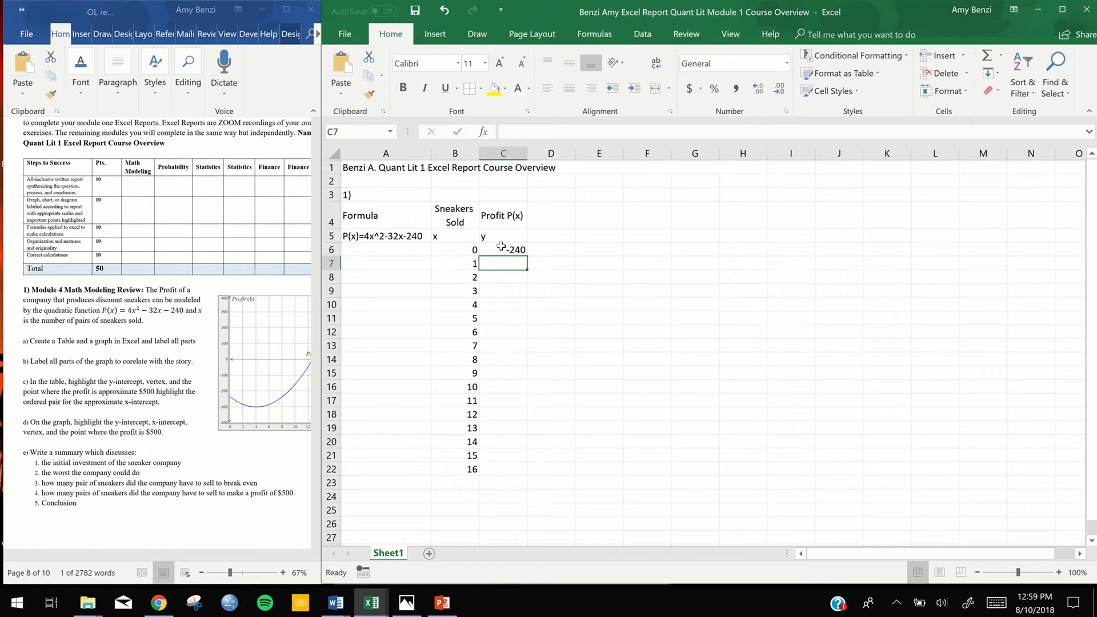
click(497, 250)
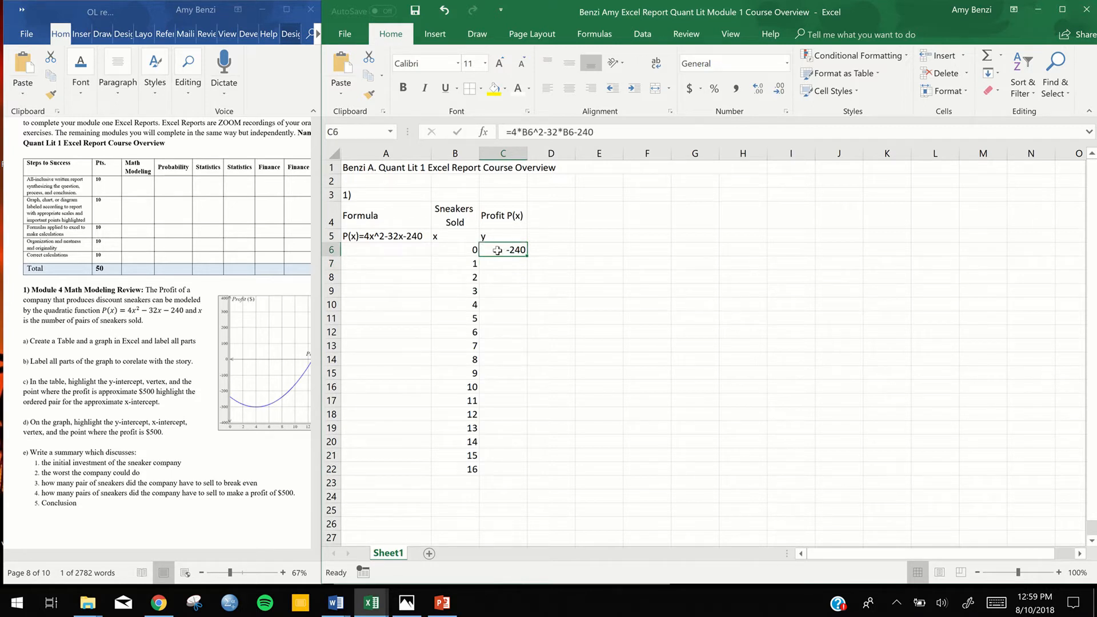
click(497, 264)
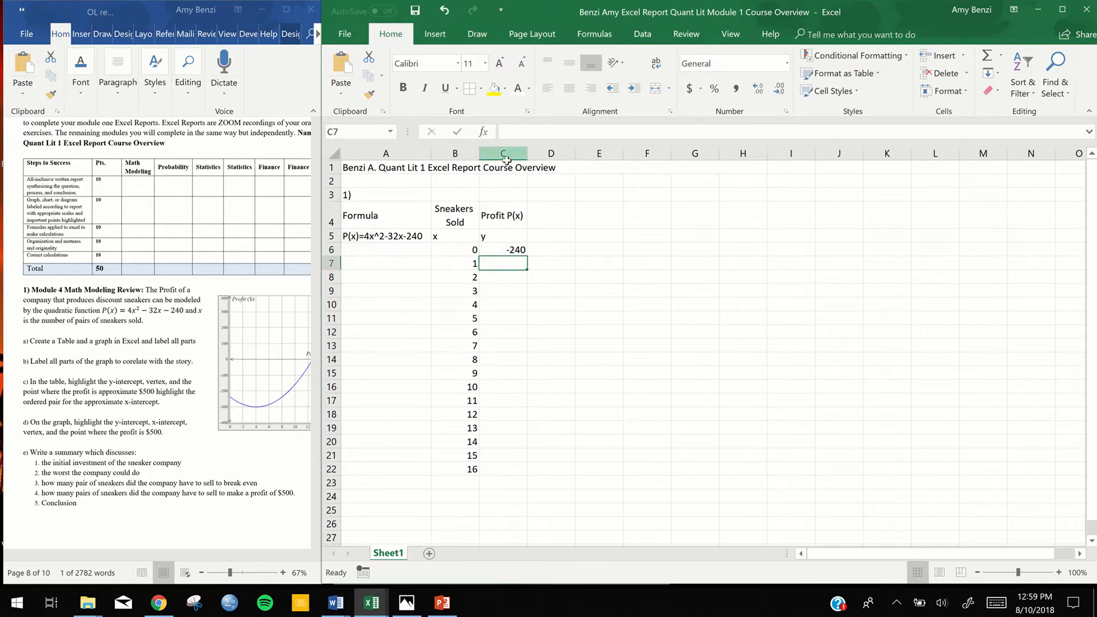
click(497, 249)
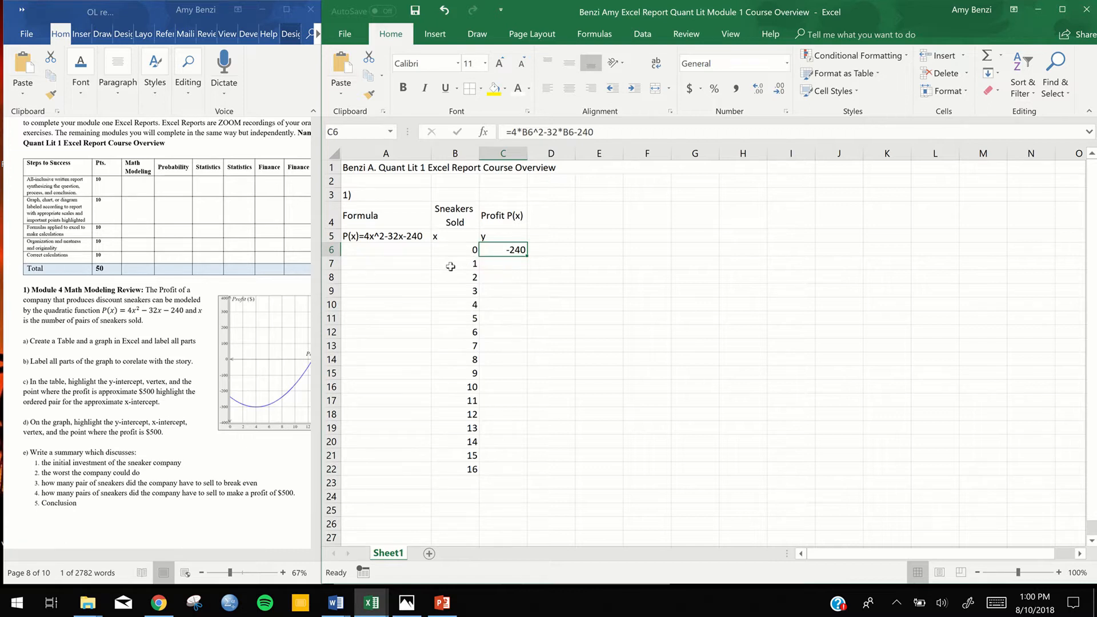
double_click(514, 250)
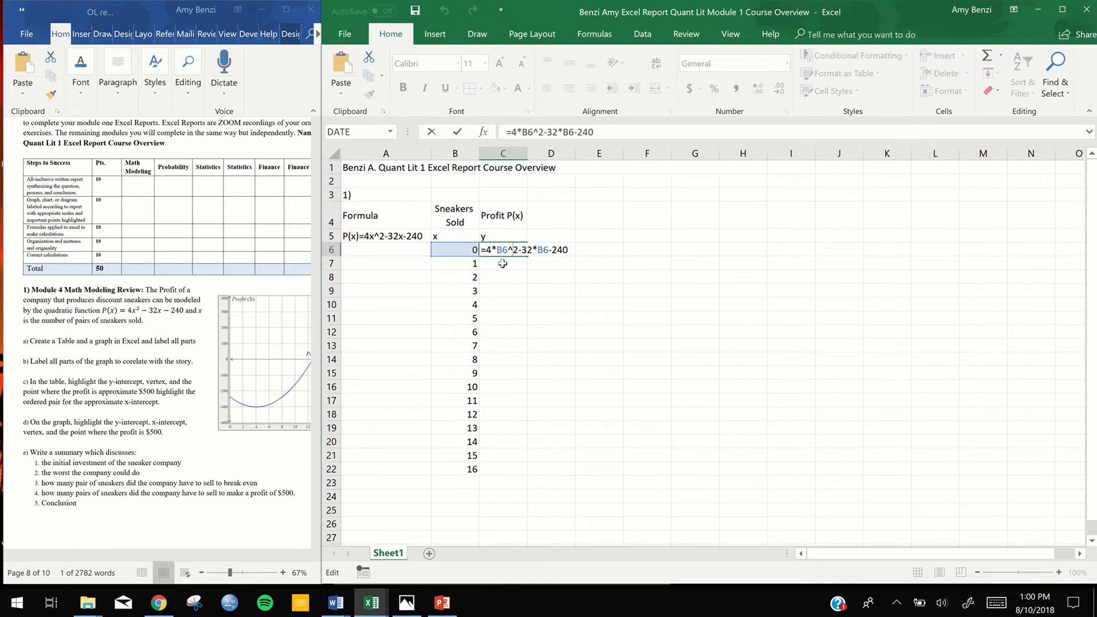
click(500, 252)
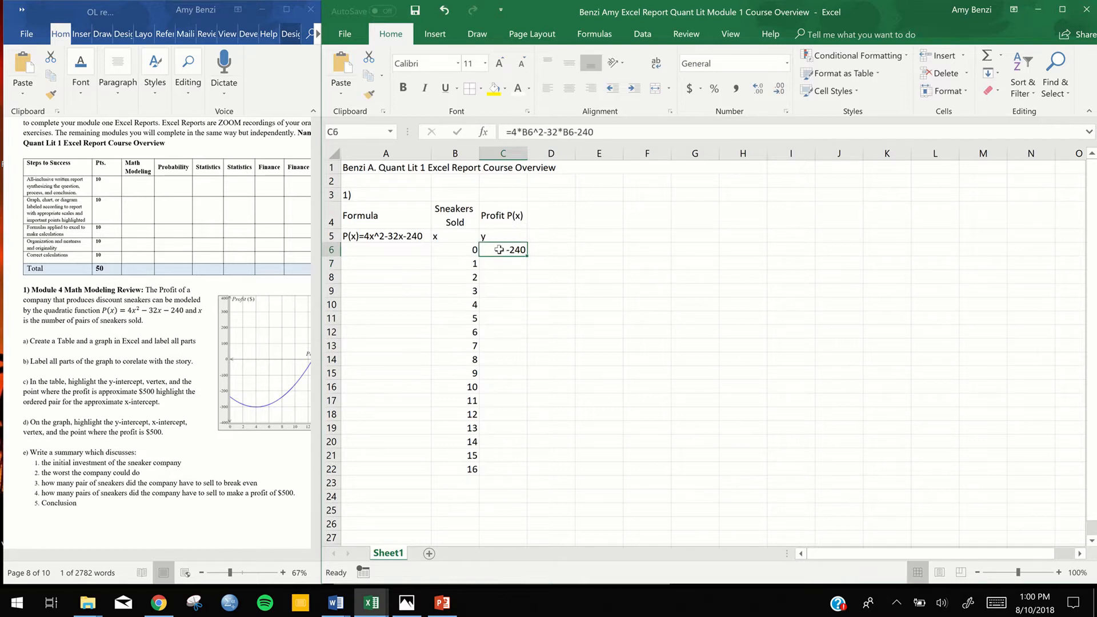
click(498, 265)
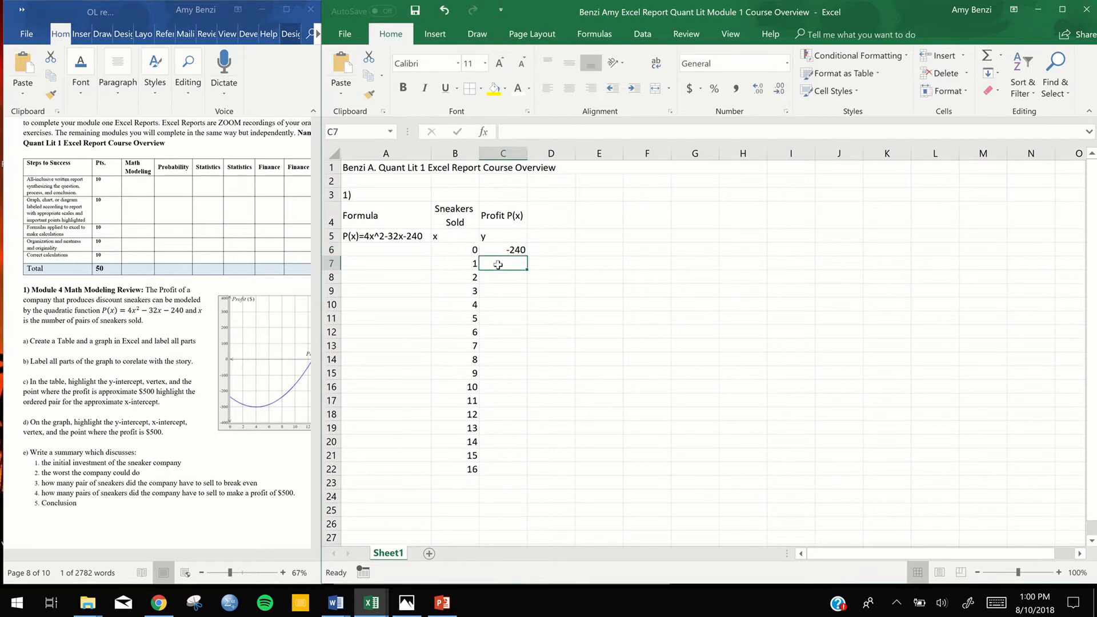
click(603, 264)
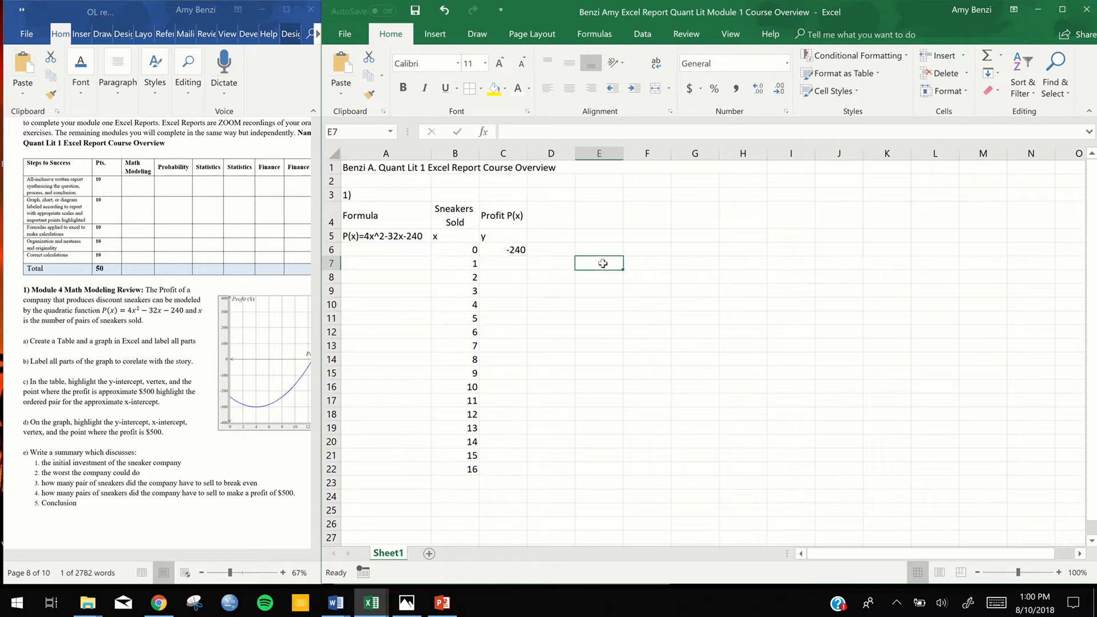
Fill the profit formula from cell C6 down column C to cell C22
click(498, 252)
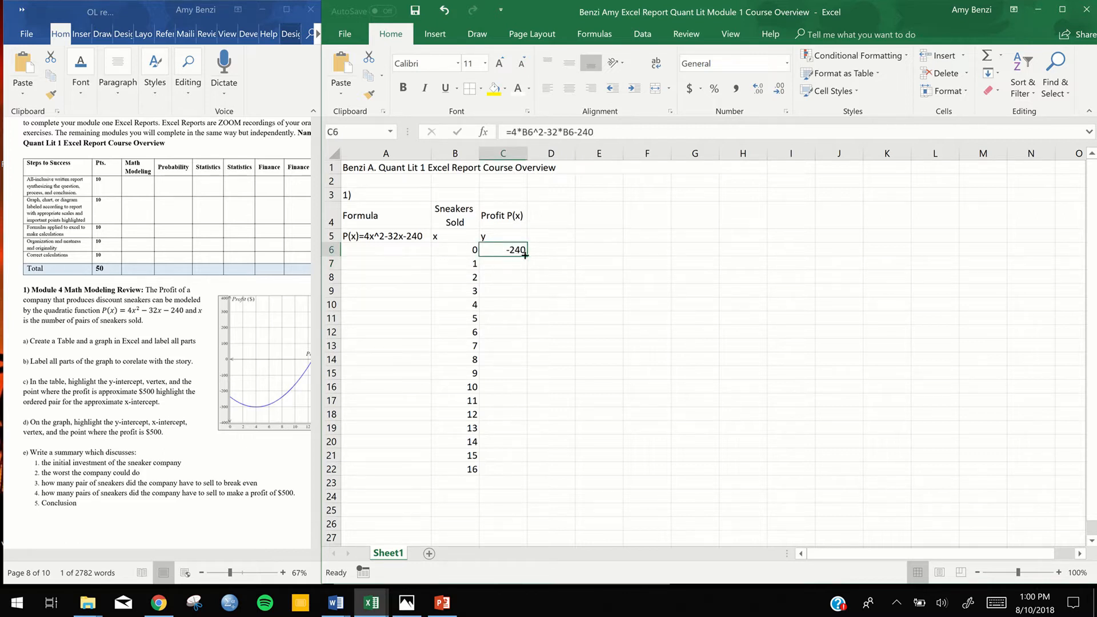
drag(525, 256, 510, 475)
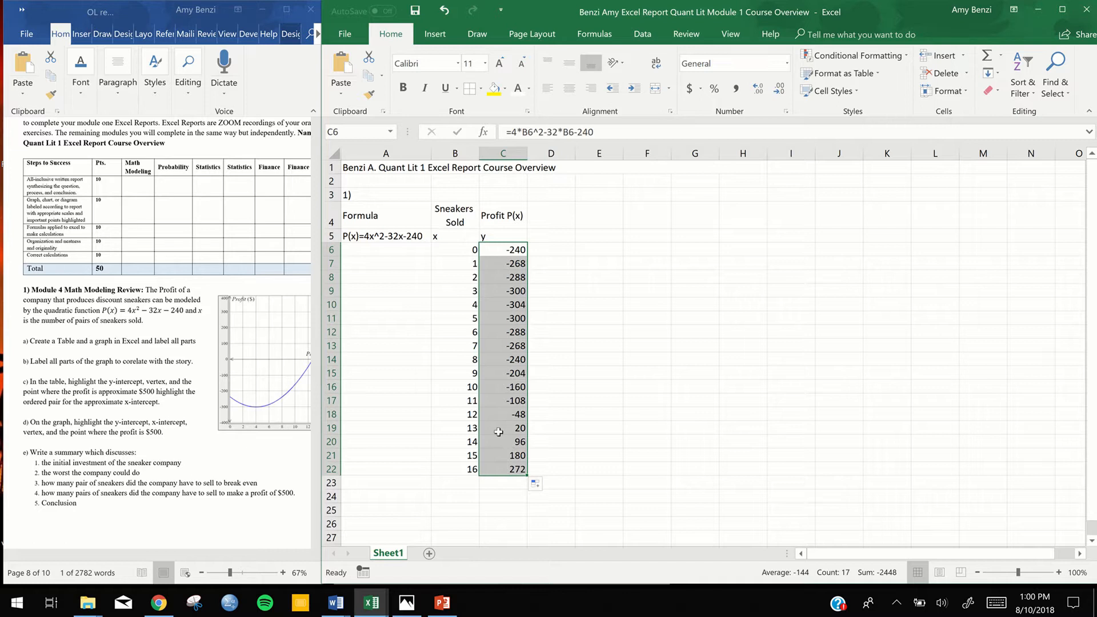
click(708, 399)
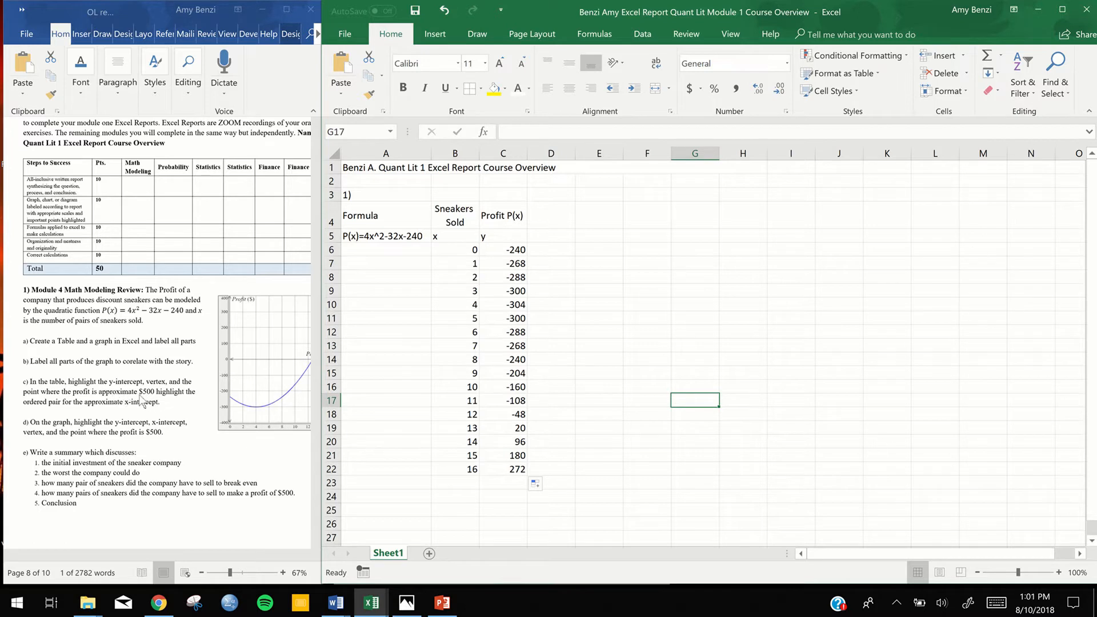
Try to extend the x values from cell B22 alone down to B25, and undo the fill
click(458, 469)
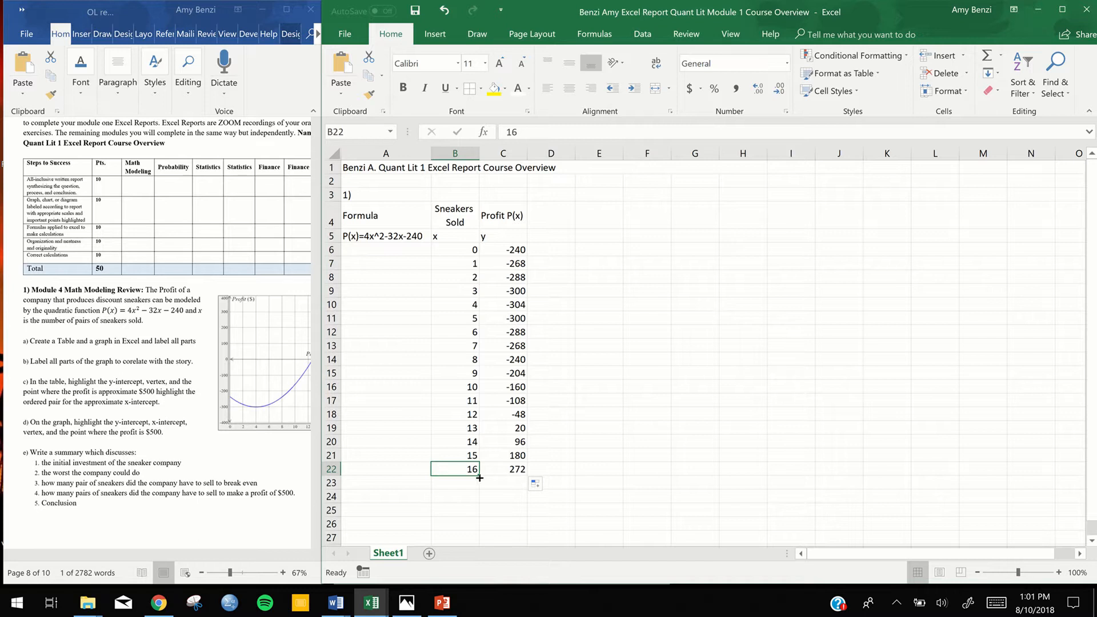
drag(480, 477, 475, 523)
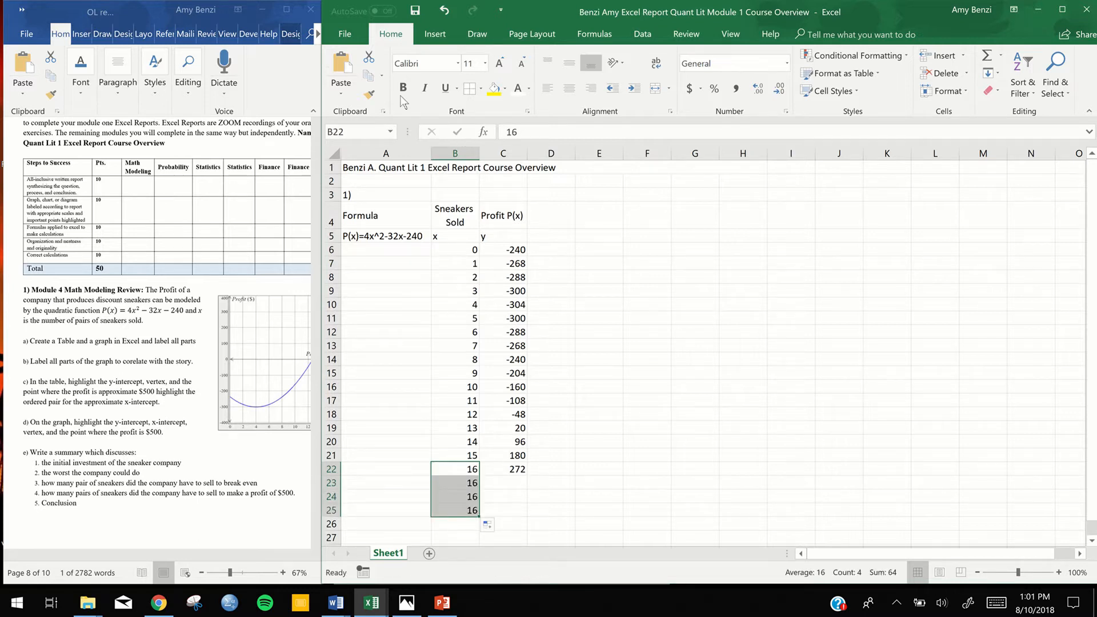
click(444, 12)
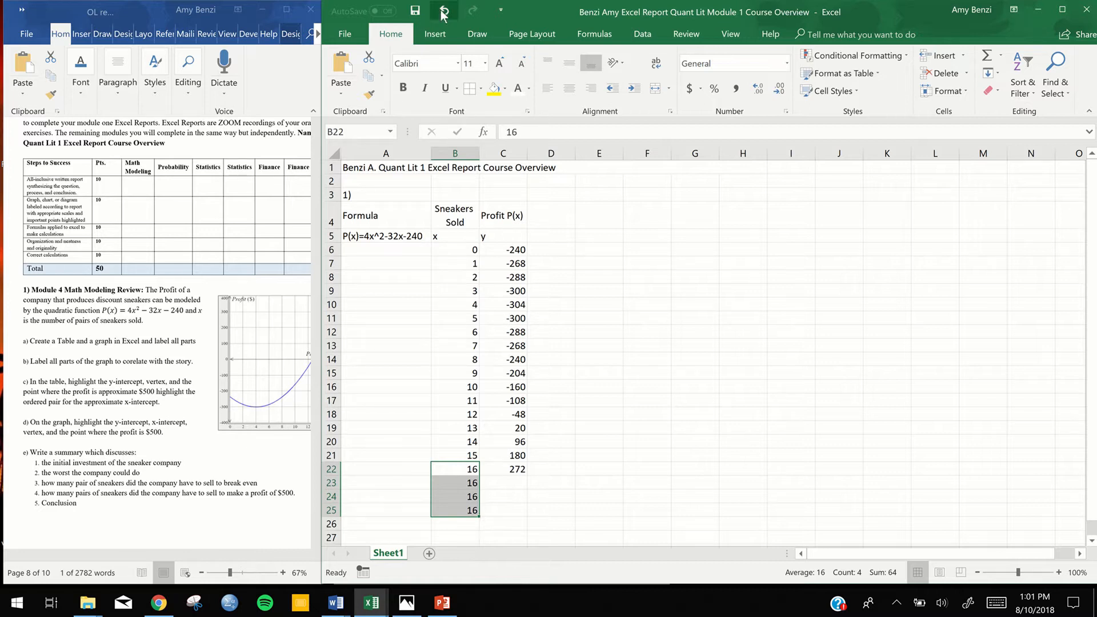
Extend the x series from cells B21:B22 down column B to 20 in cell B26
drag(464, 455, 469, 479)
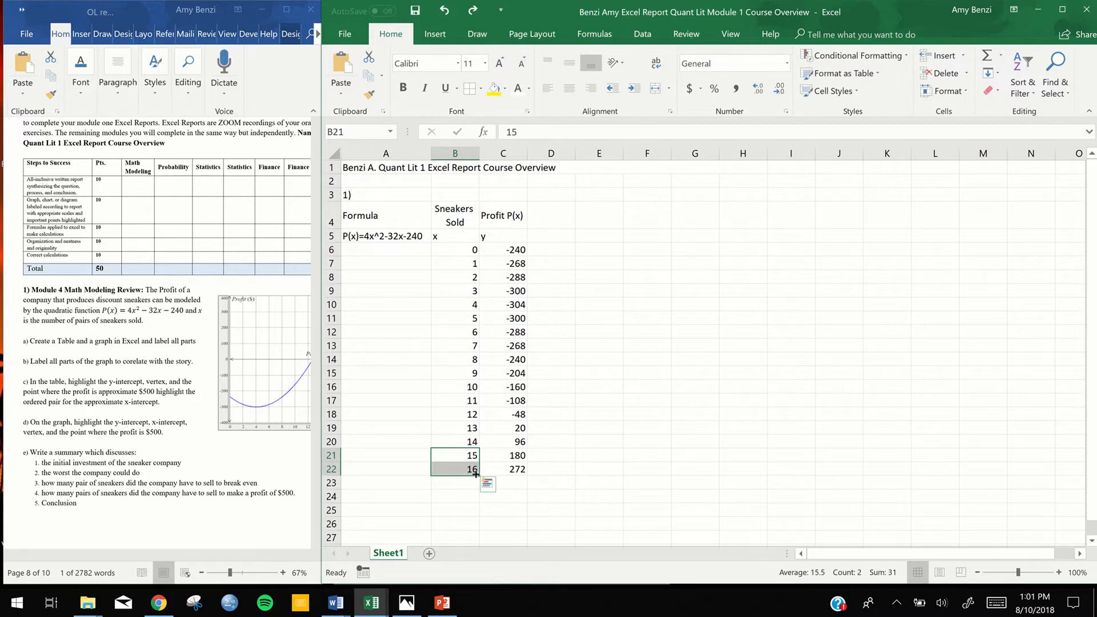
drag(436, 535, 438, 525)
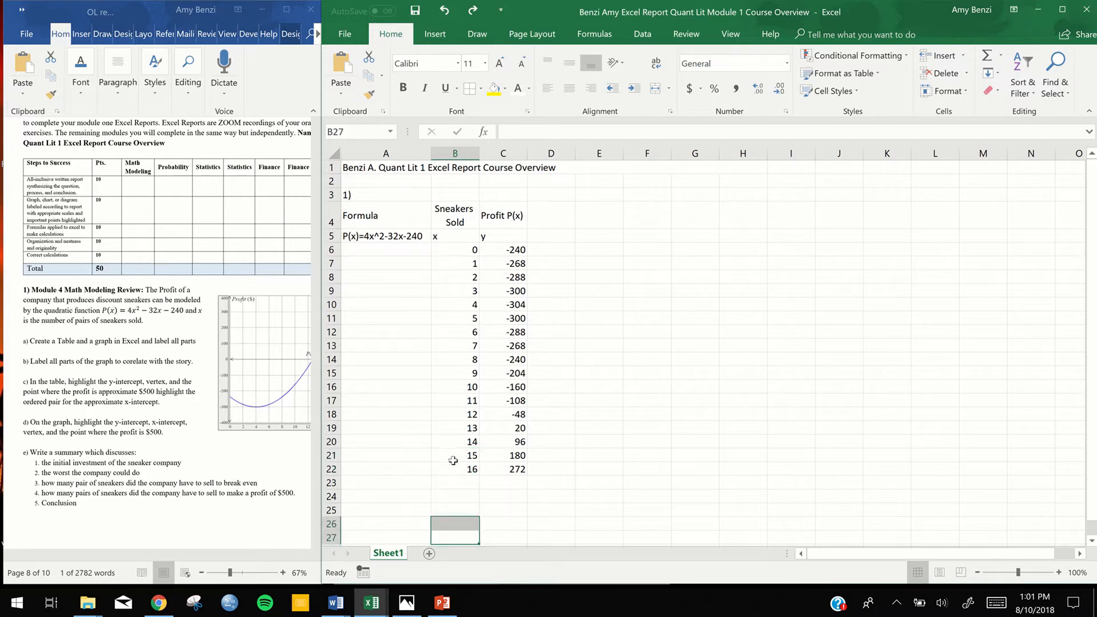
drag(451, 456, 464, 470)
click(463, 486)
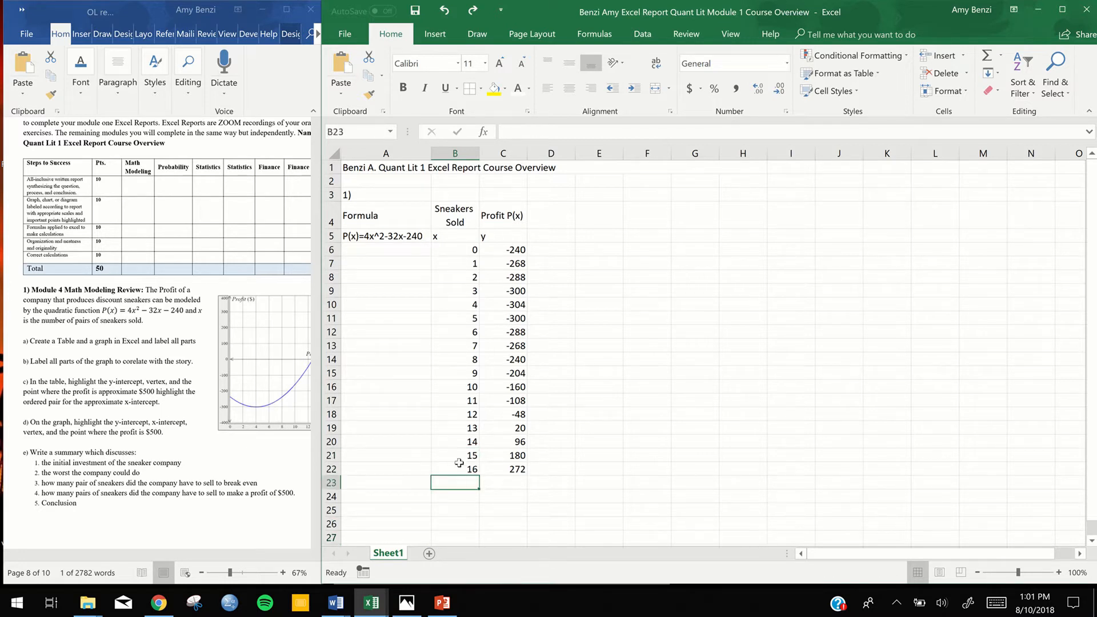
click(458, 455)
drag(457, 456, 459, 468)
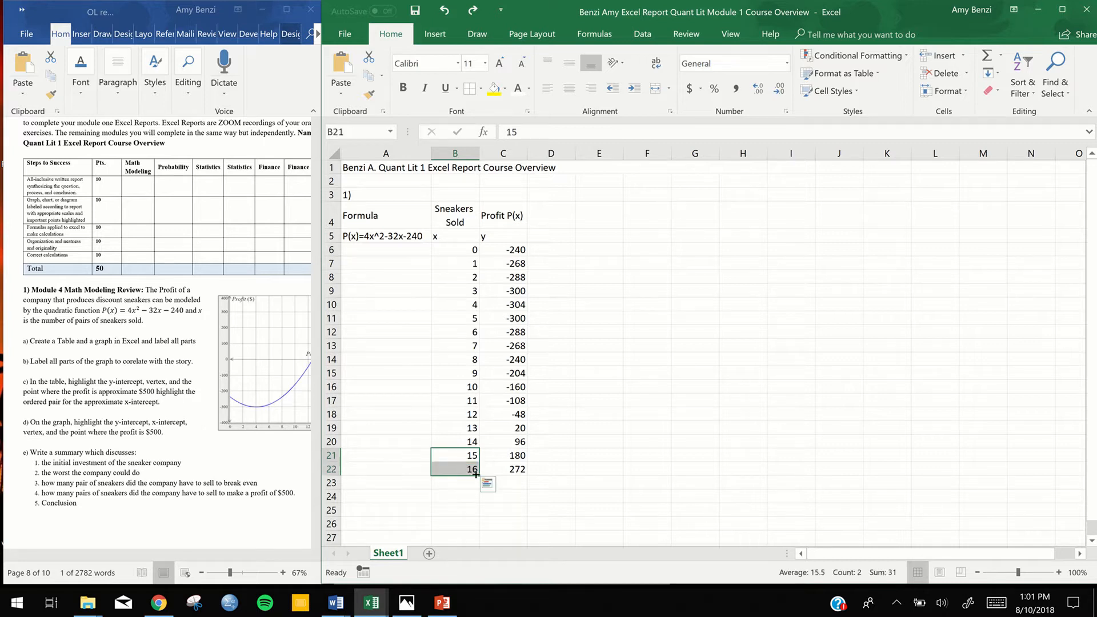
drag(477, 474, 477, 529)
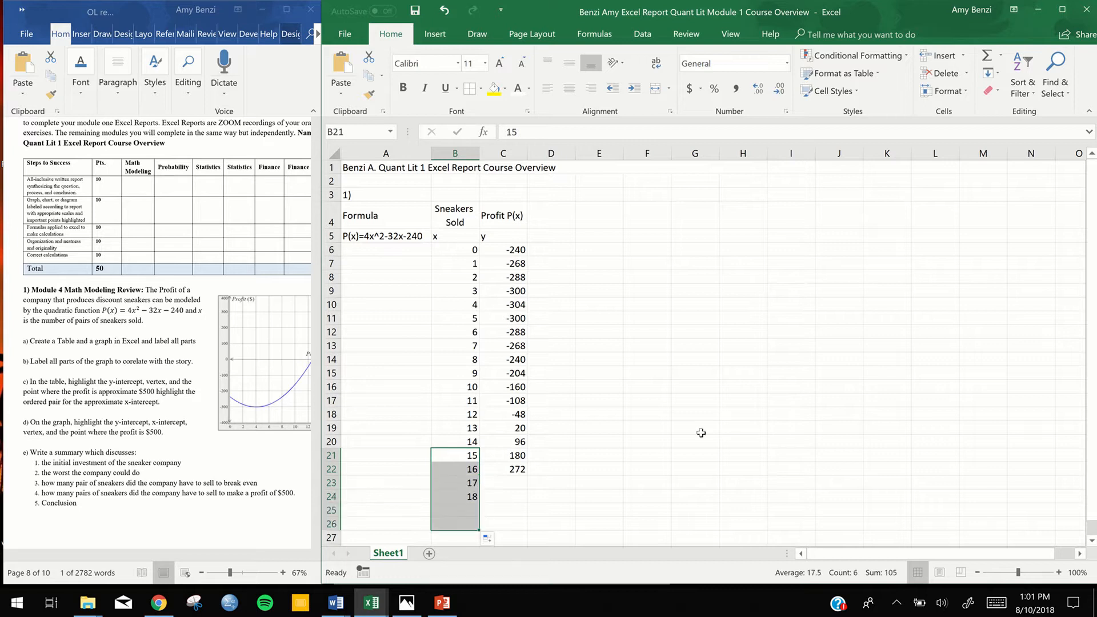
Fill the profit formula from cell C22 down to C26 and check the cell references in C22's formula
click(510, 468)
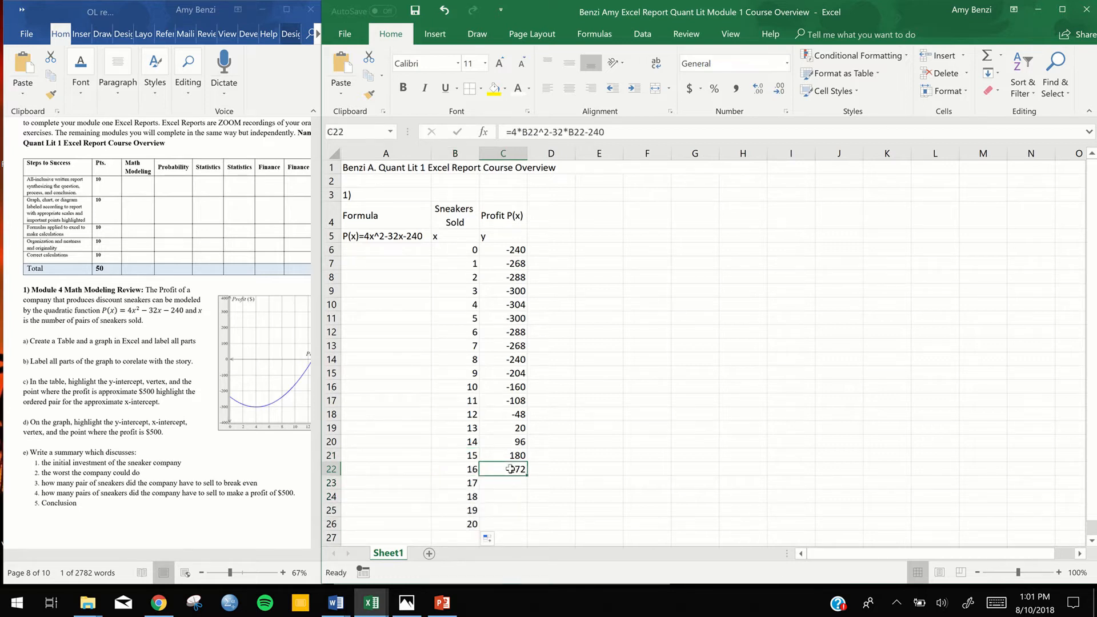
drag(526, 475, 527, 532)
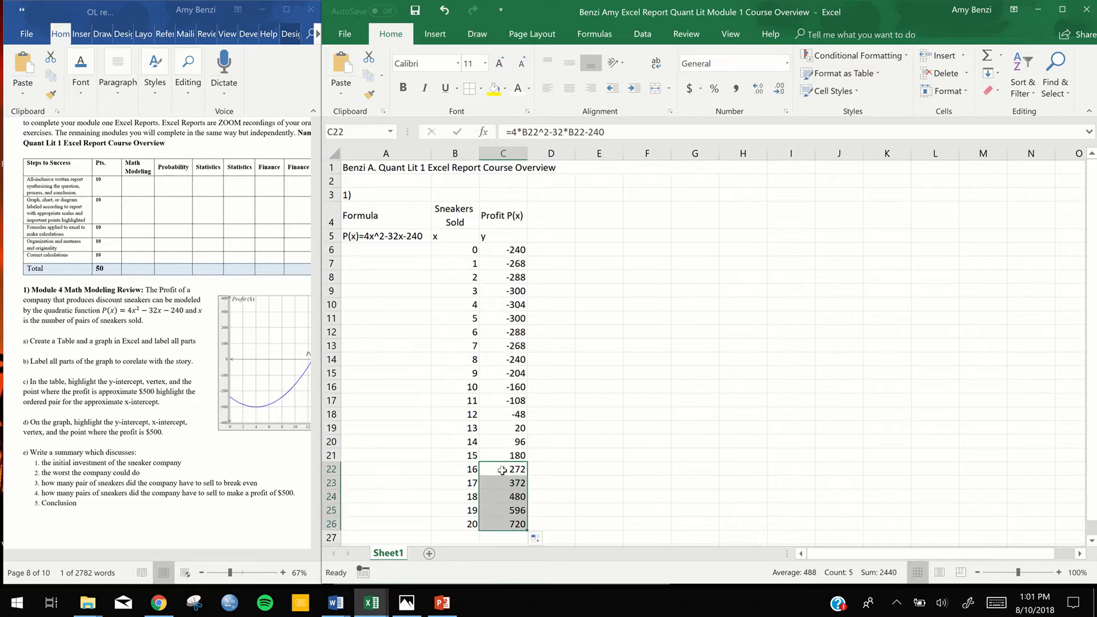
click(502, 470)
double_click(502, 470)
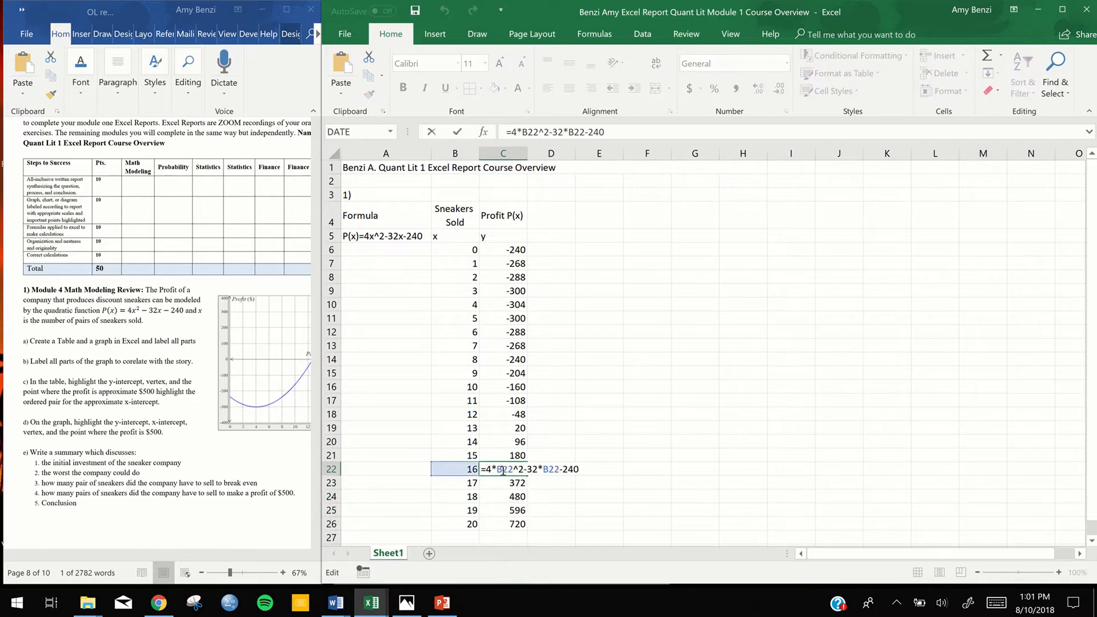
key(Return)
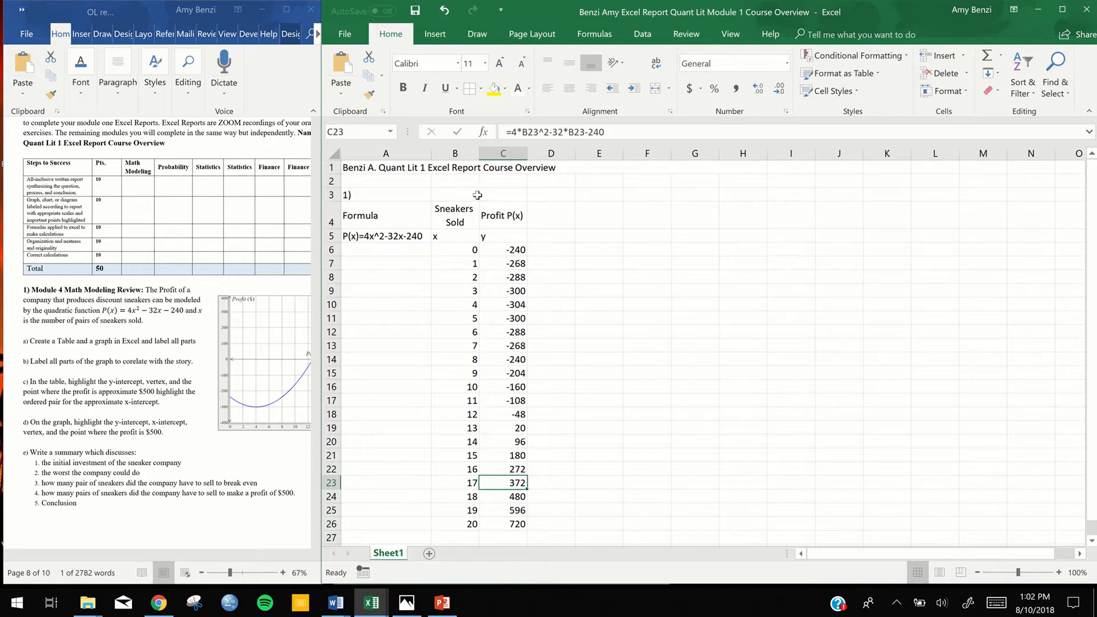
Merge and center cells B3:C3 above the Sneakers Sold and Profit P(x) headings
drag(474, 196, 490, 195)
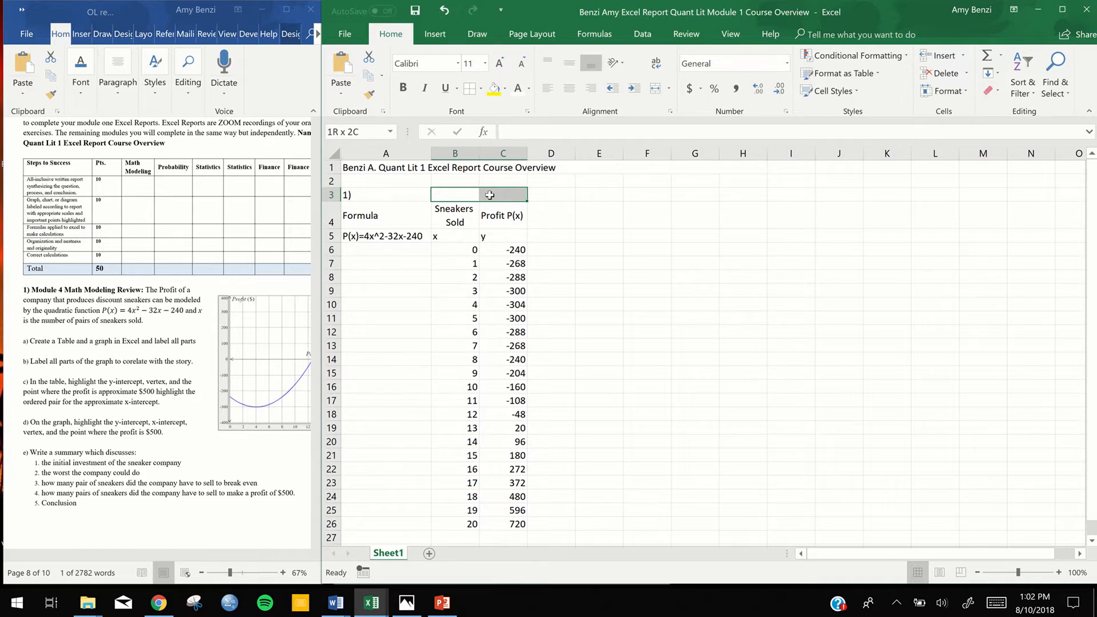
drag(490, 195, 490, 195)
click(655, 89)
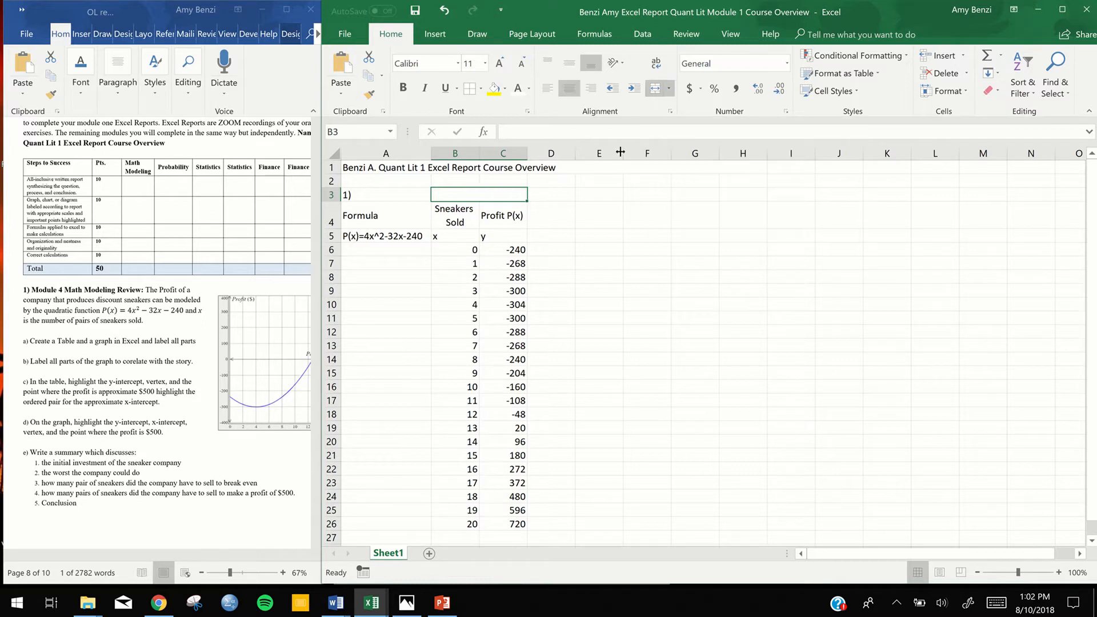
key(ctrl+End)
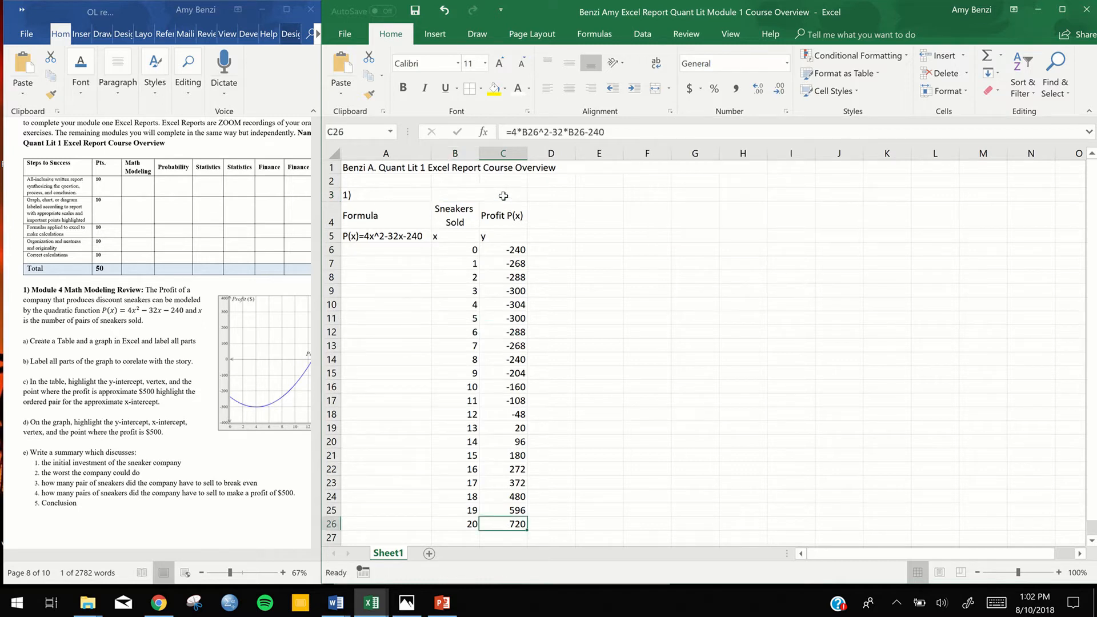
double_click(503, 196)
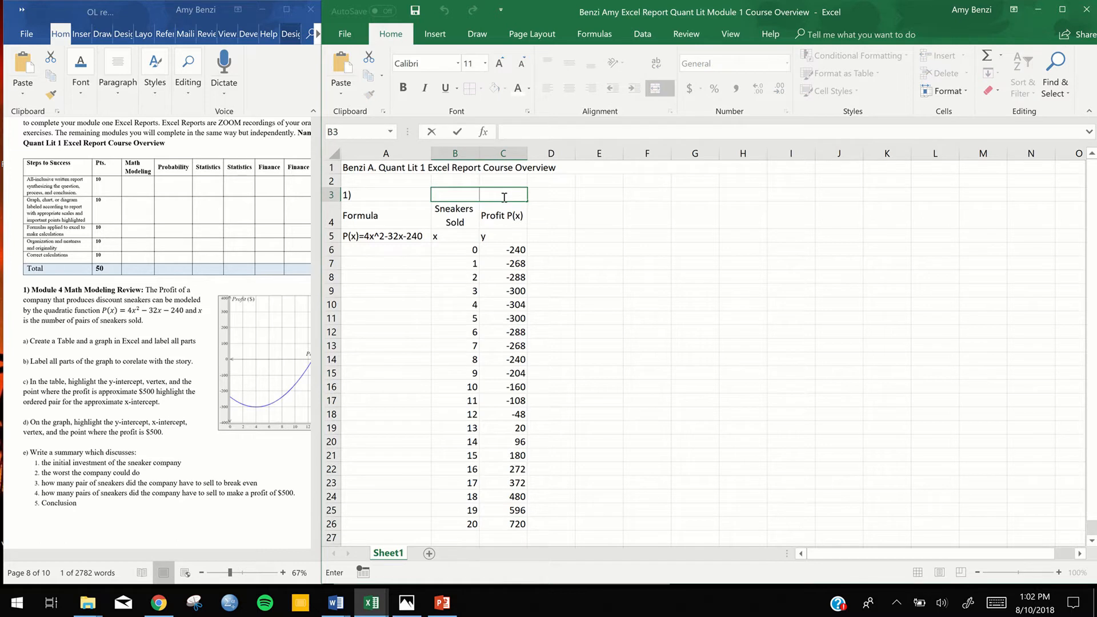
click(472, 223)
mouse_move(472, 222)
mouse_down()
mouse_move(499, 236)
mouse_move(500, 526)
mouse_up()
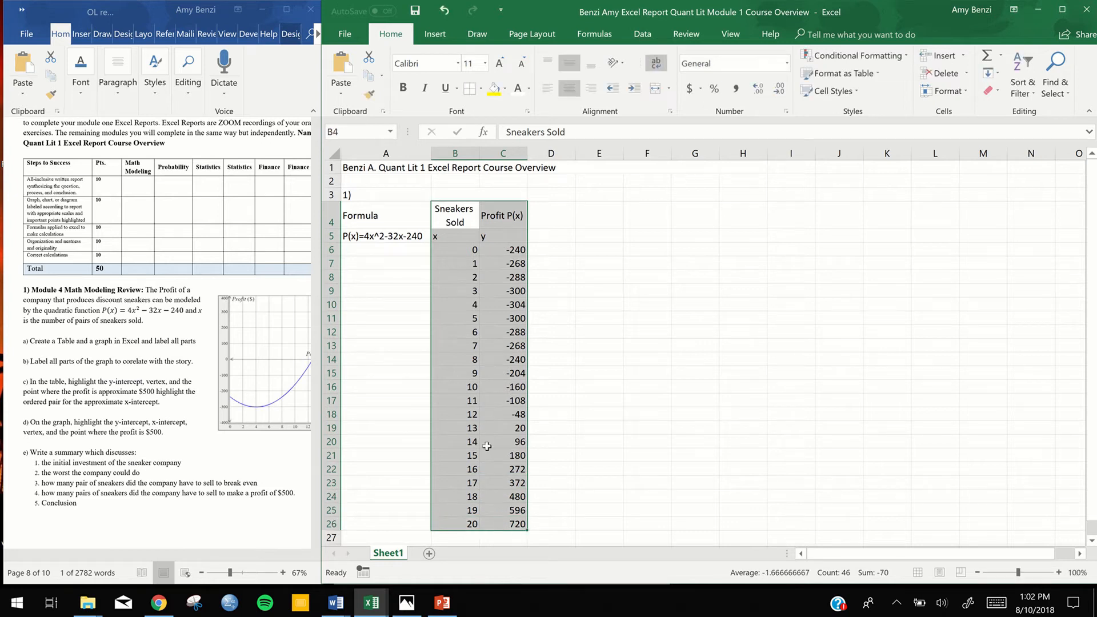
click(566, 244)
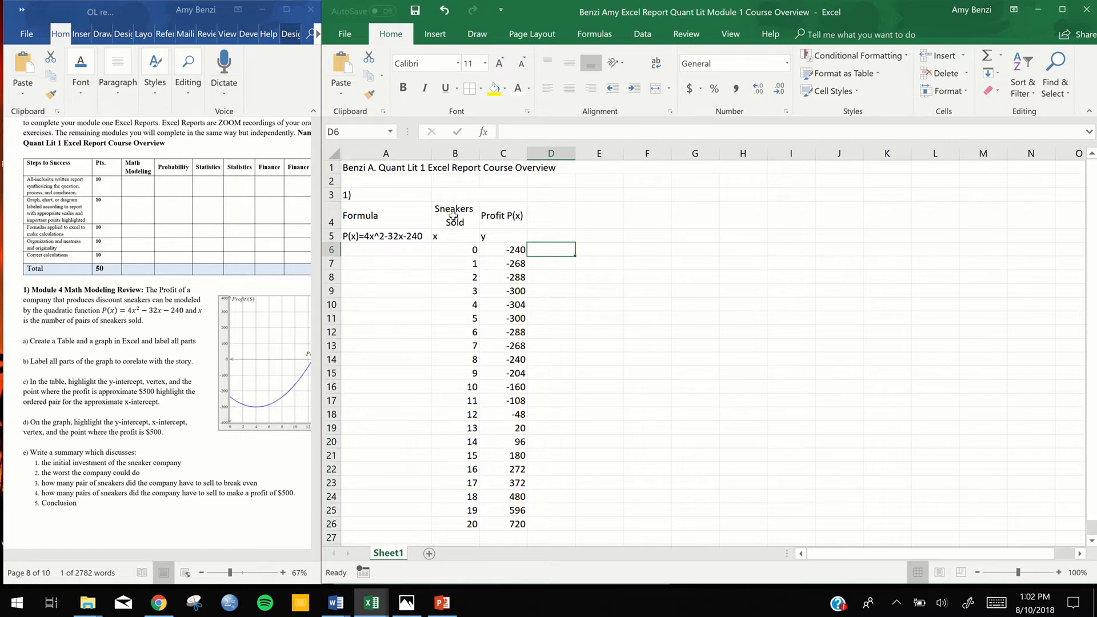
drag(453, 214, 483, 531)
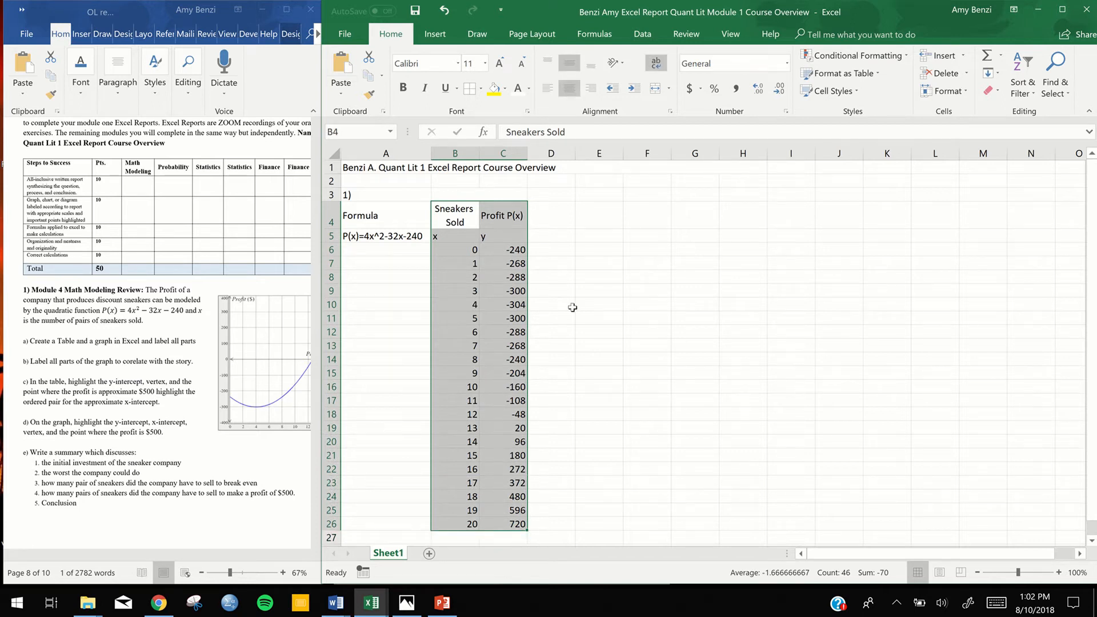
click(697, 266)
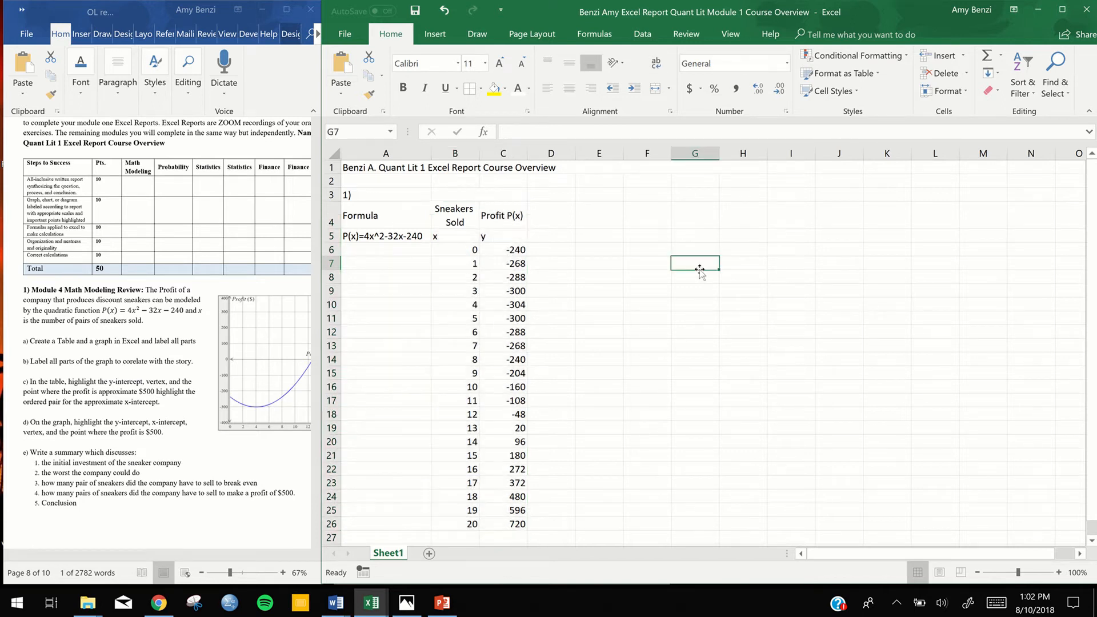
Insert a scatter chart with smooth lines and markers from the table range B4:C26
click(455, 214)
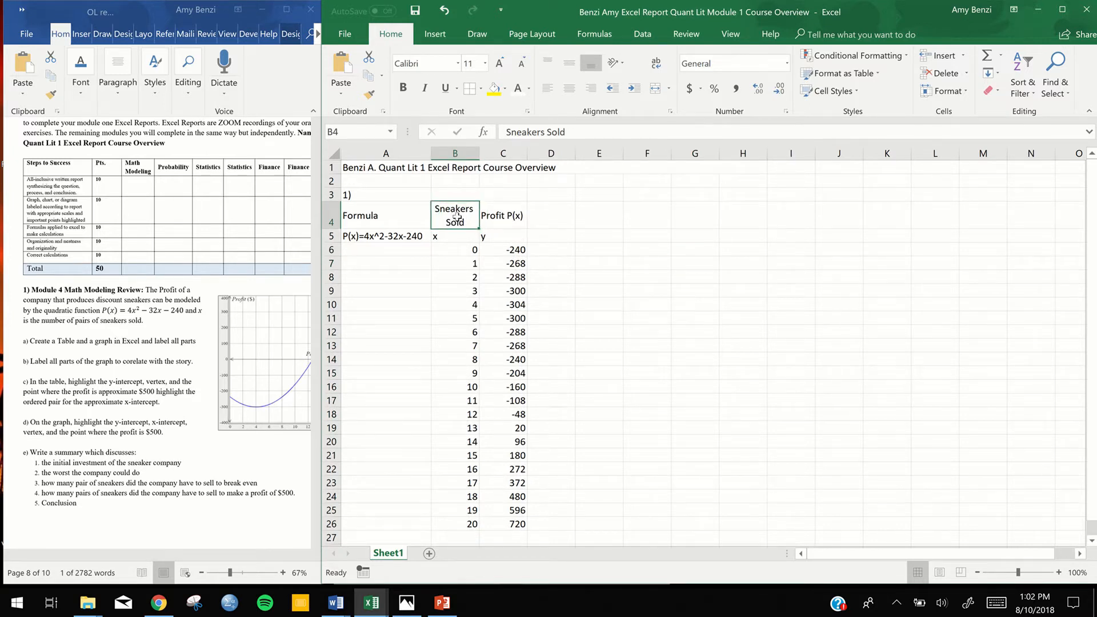
drag(456, 217, 514, 526)
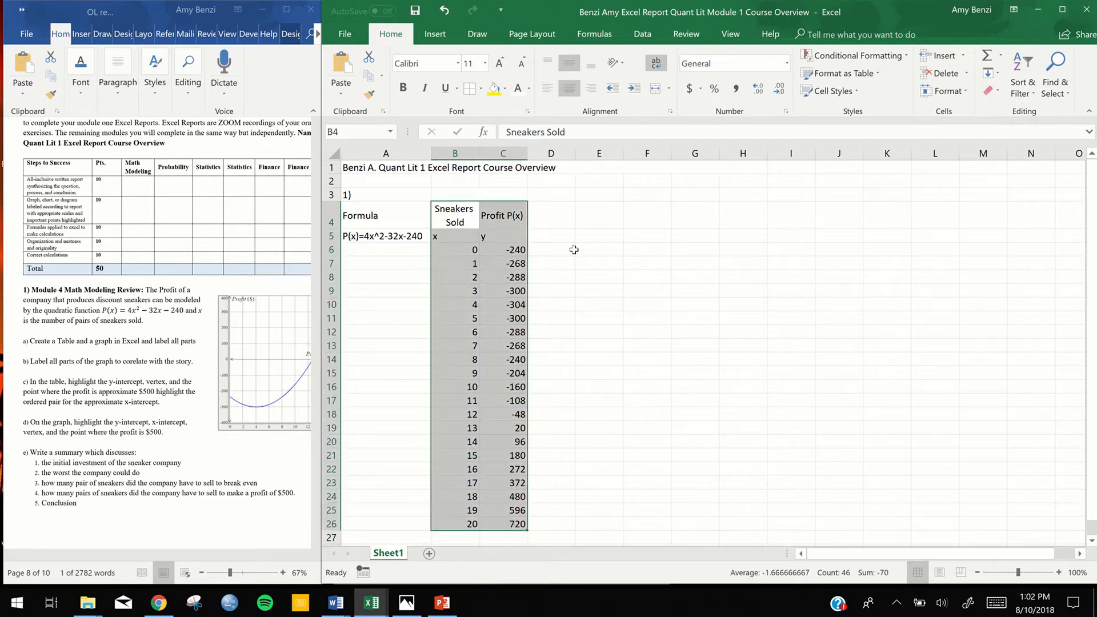
click(434, 41)
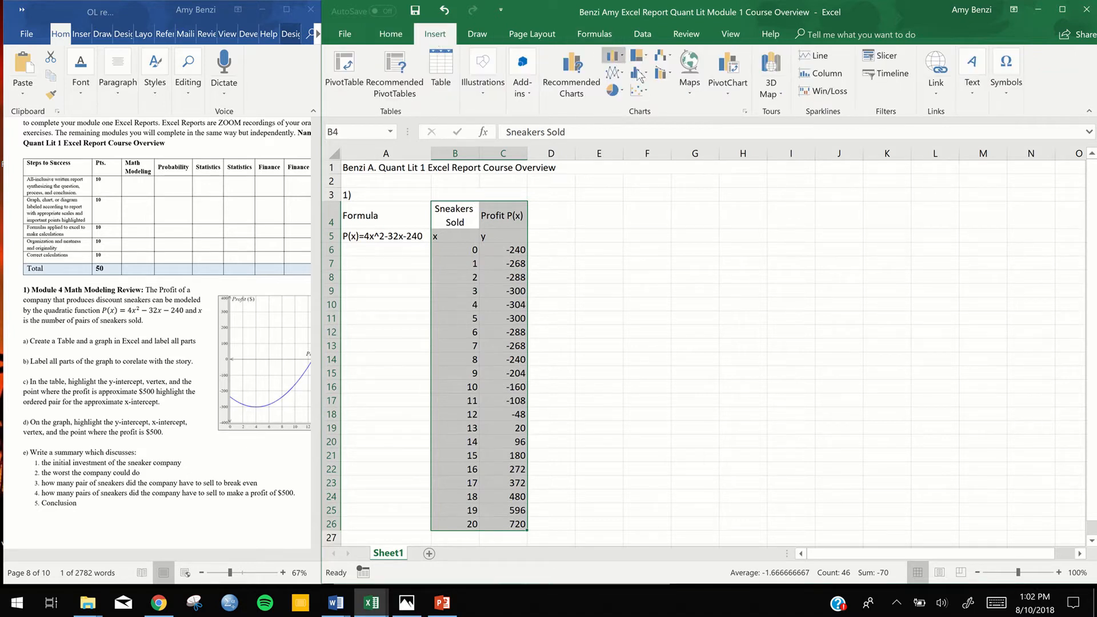
click(646, 87)
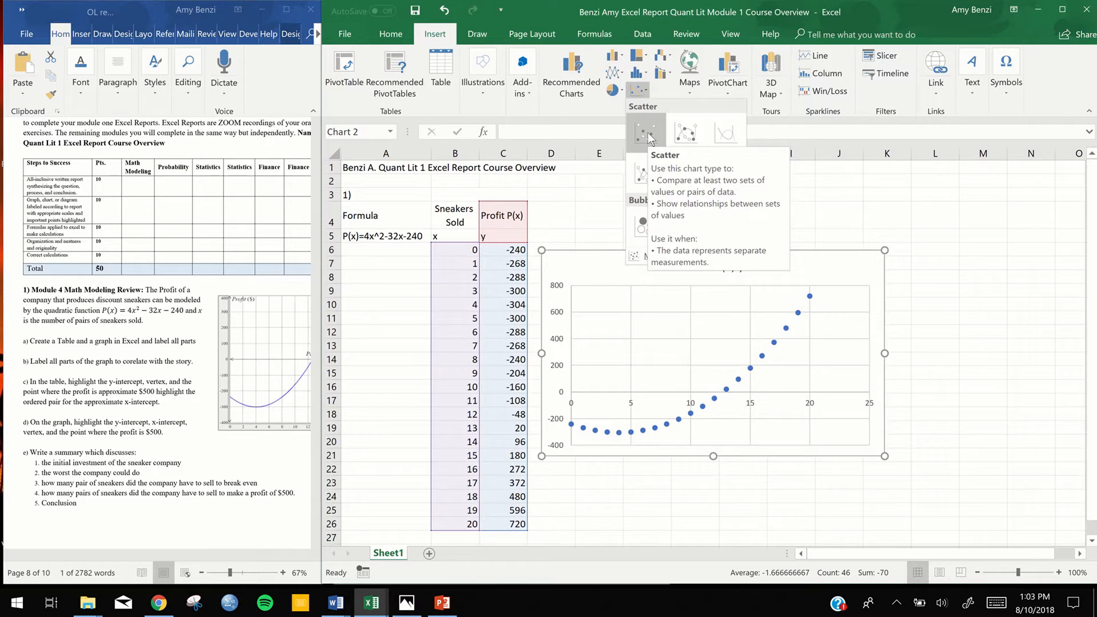
click(686, 135)
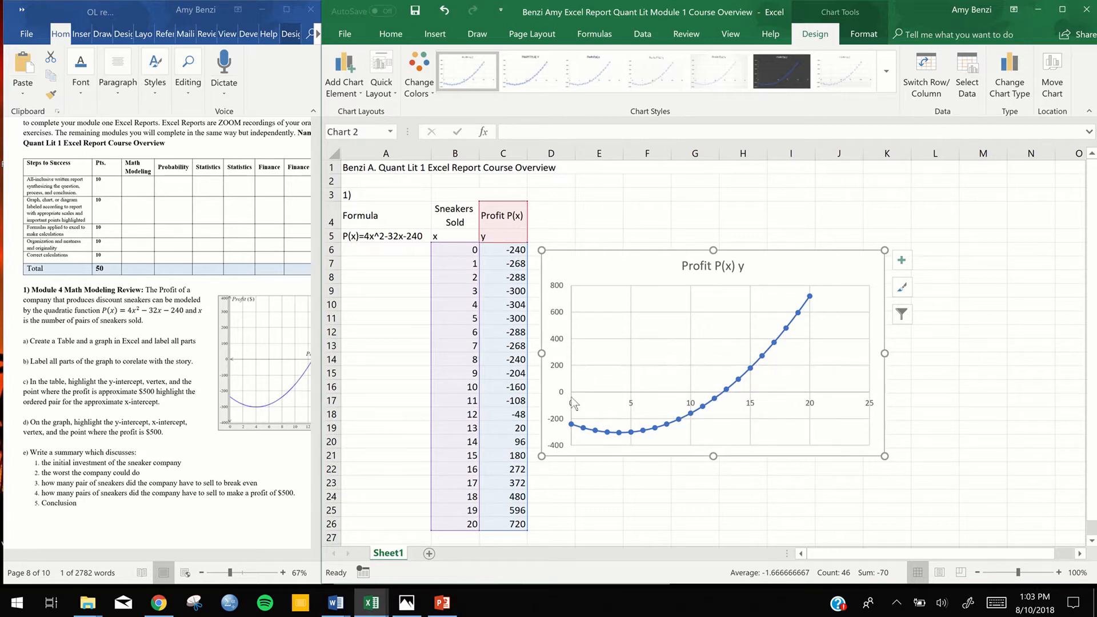
Move the chart up beside the table headings and apply the white chart style with outlined circular markers and a thin line
drag(603, 257, 606, 208)
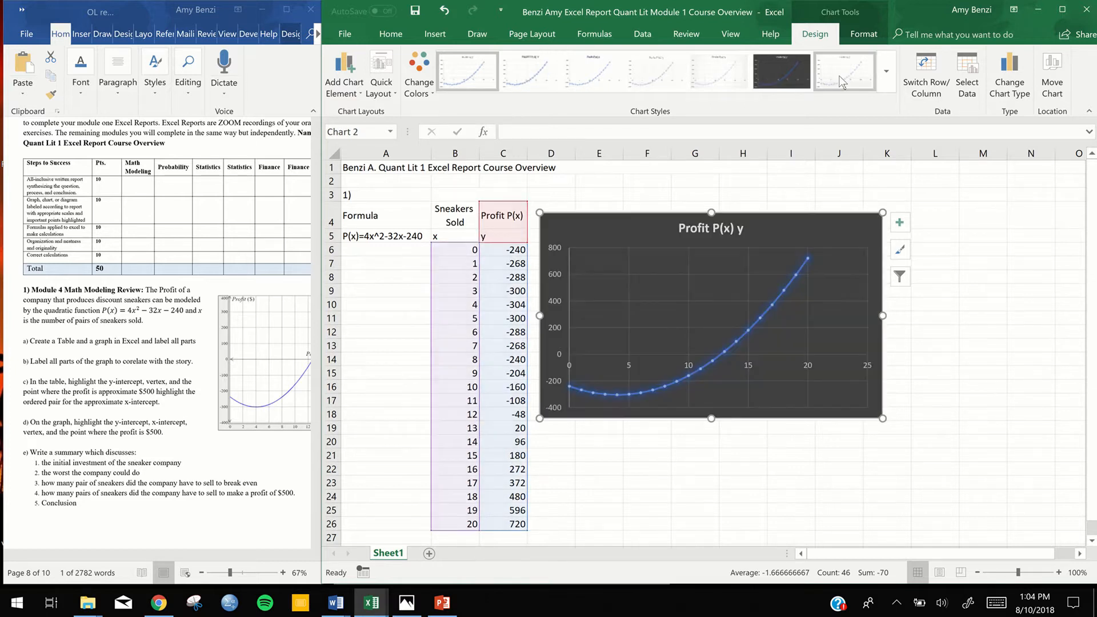
click(839, 86)
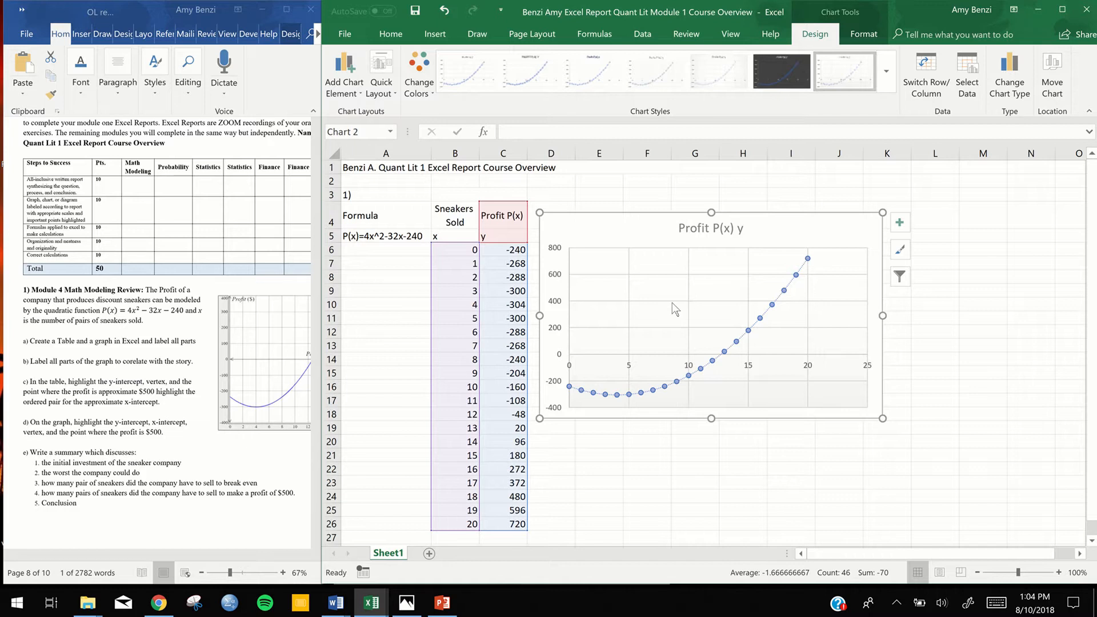
Add horizontal and vertical axis titles to the chart, and toggle the axes and chart title off and back on
click(901, 225)
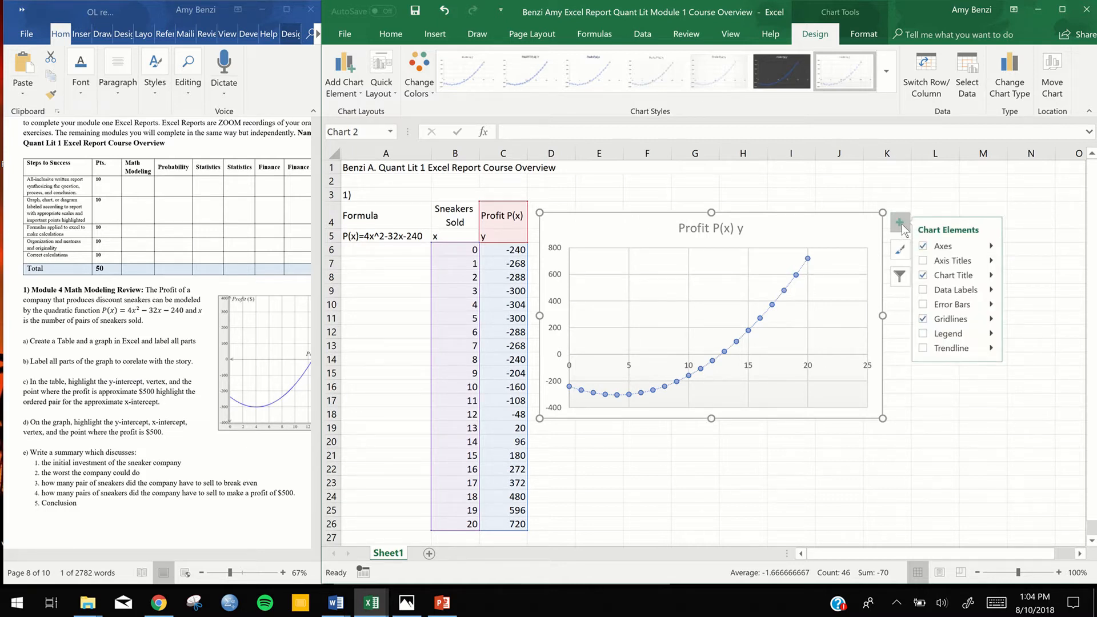
click(926, 247)
click(926, 250)
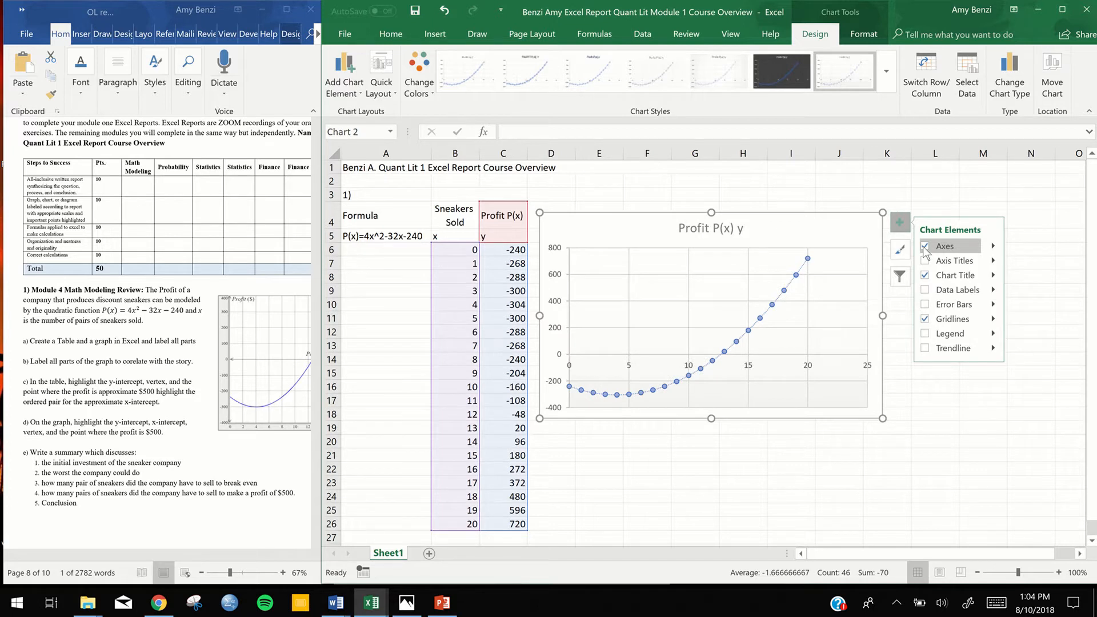
click(943, 246)
click(993, 247)
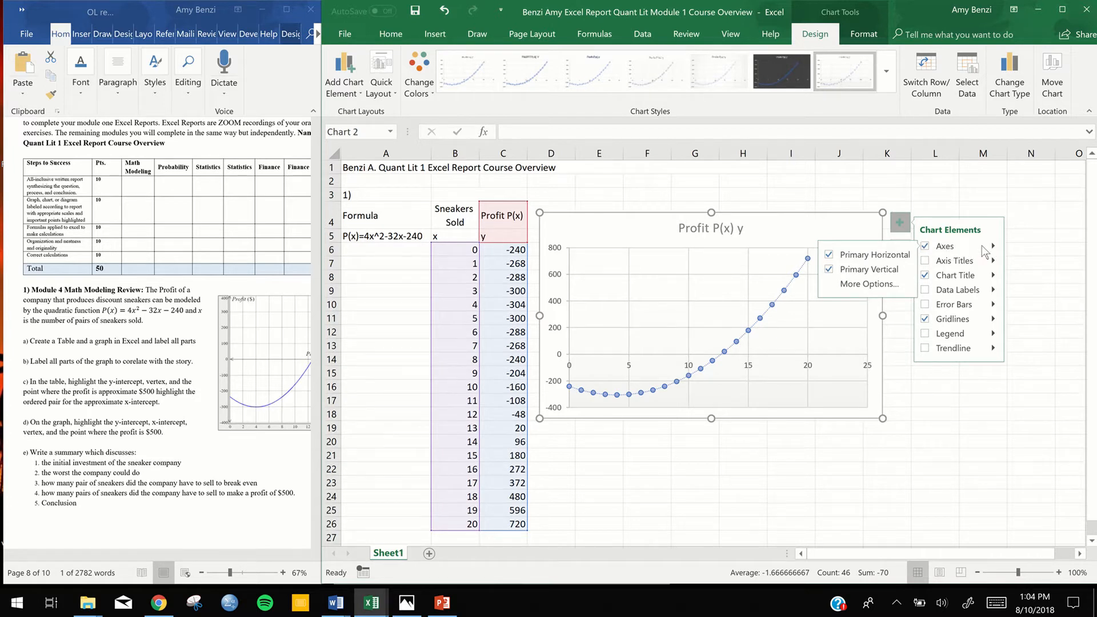
click(959, 261)
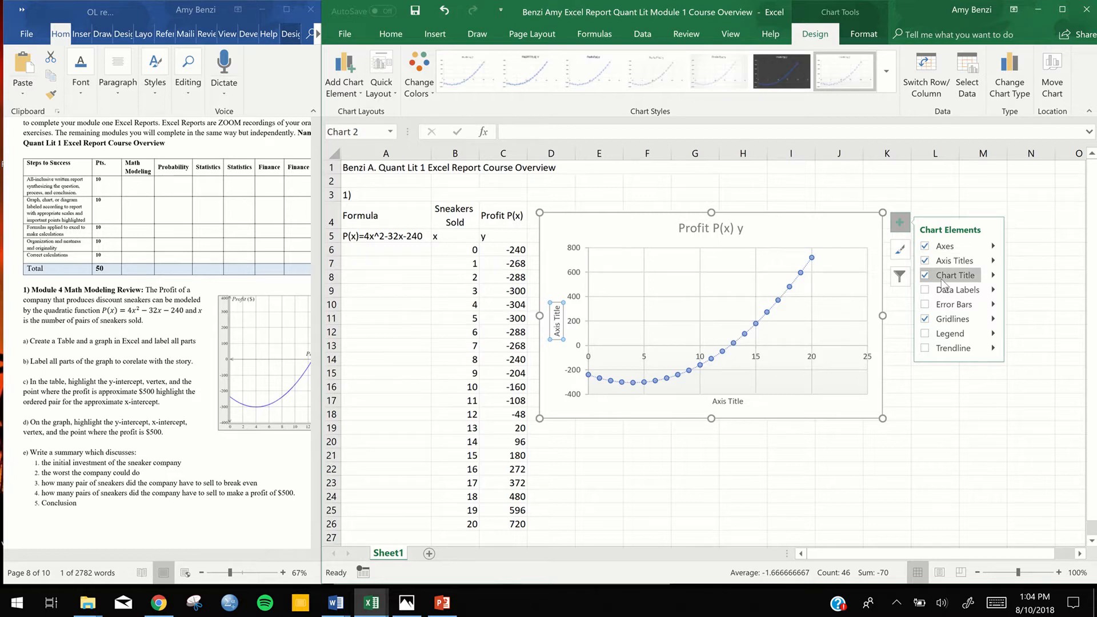
click(925, 276)
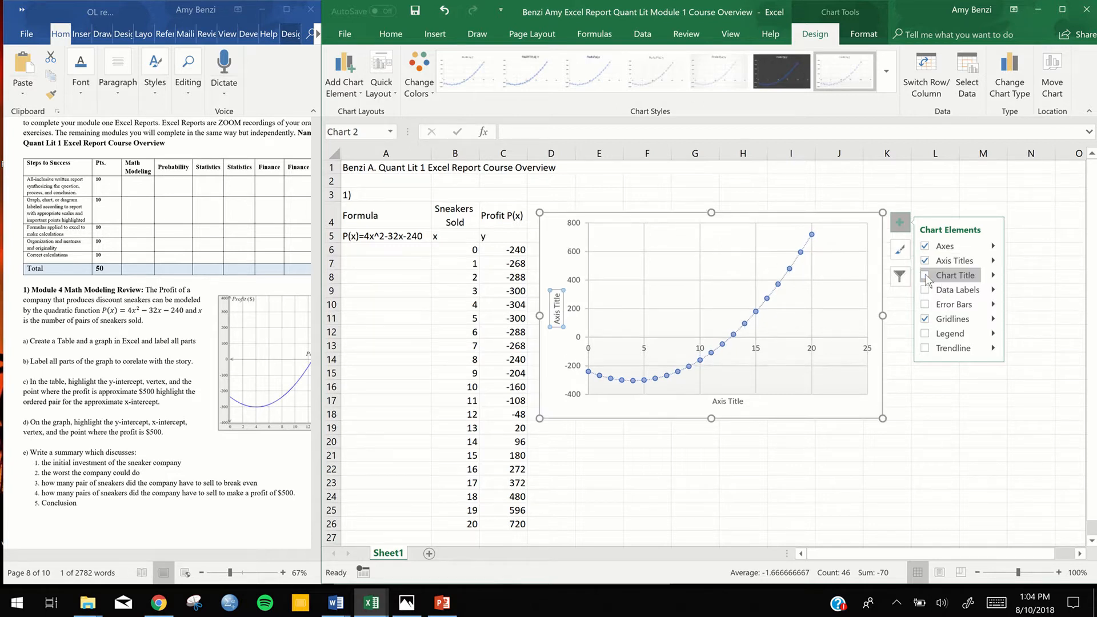
click(925, 276)
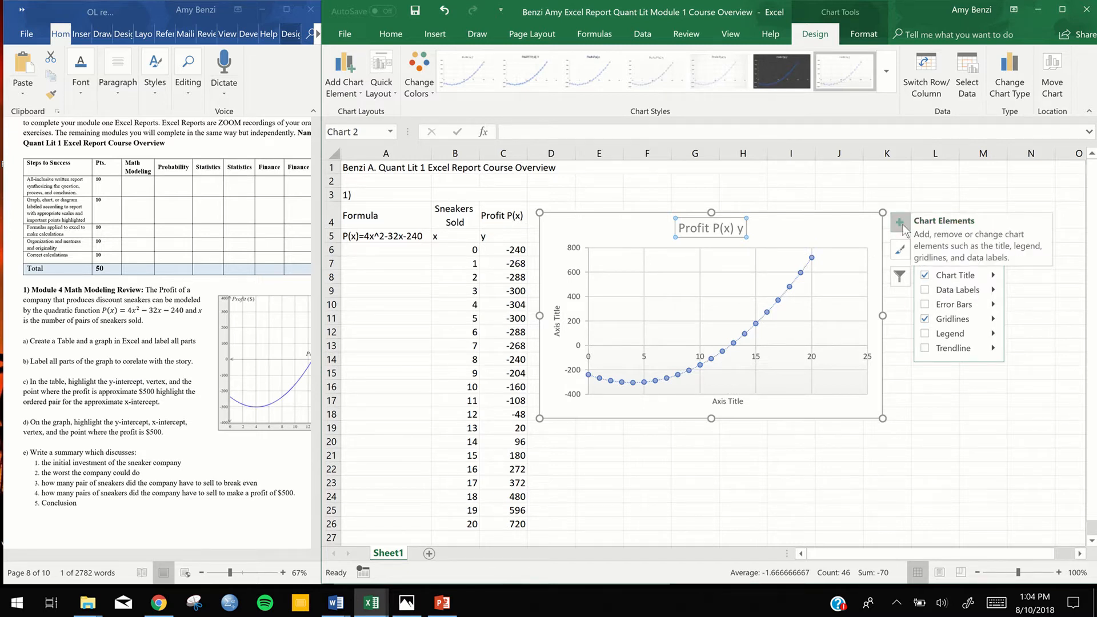
Replace the chart's horizontal axis title with "Pairs of Sneakers Sold"
double_click(727, 401)
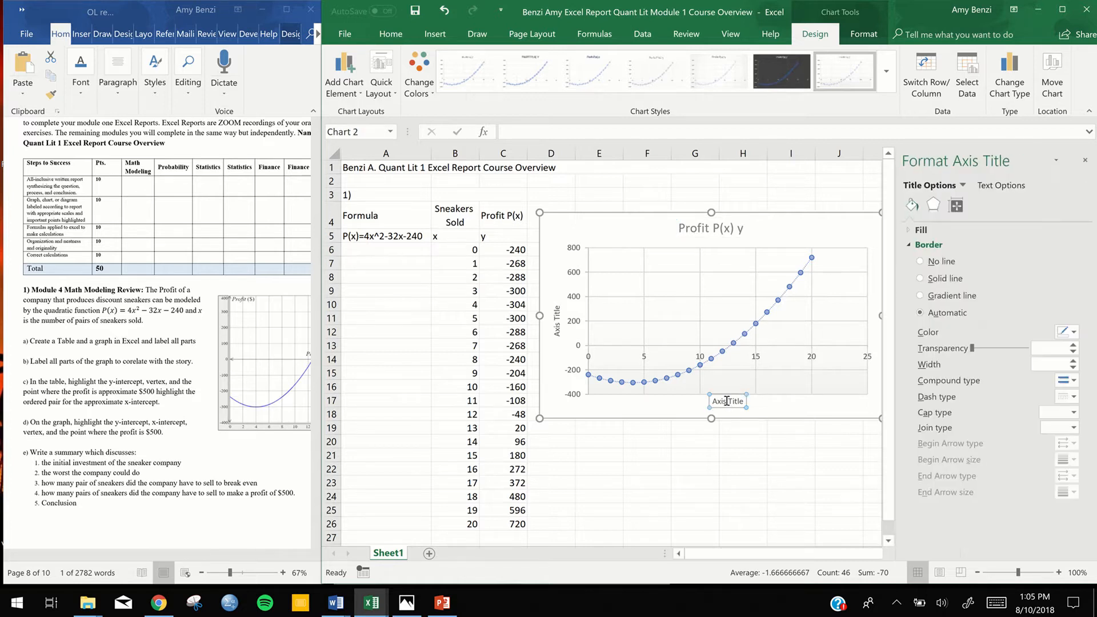
triple_click(742, 401)
drag(743, 402, 712, 400)
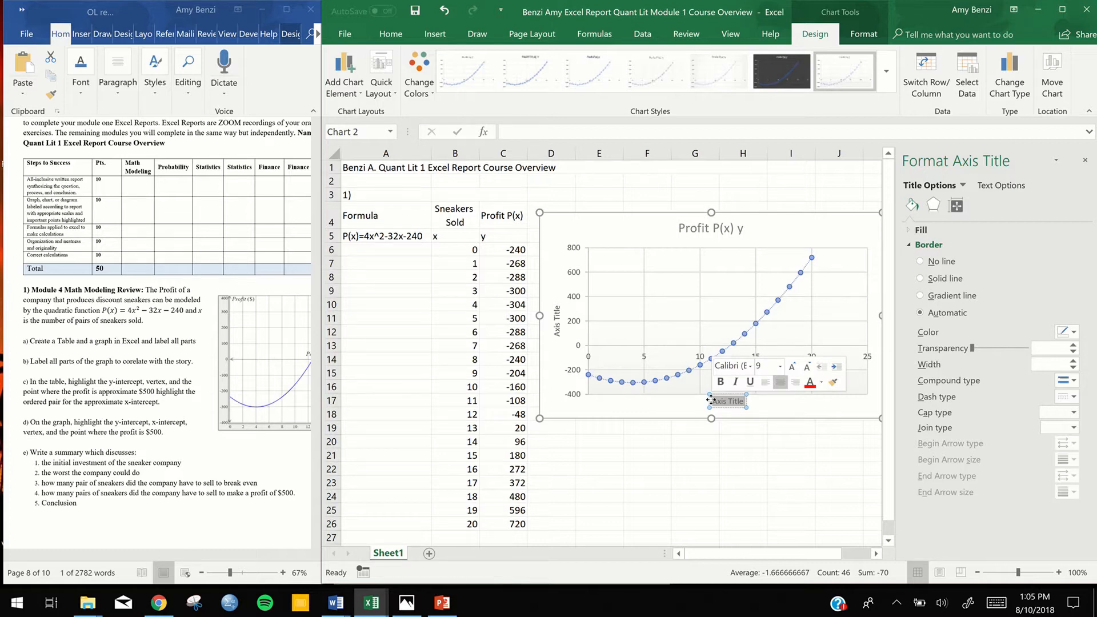
text(Pairs of Sneakers Sold)
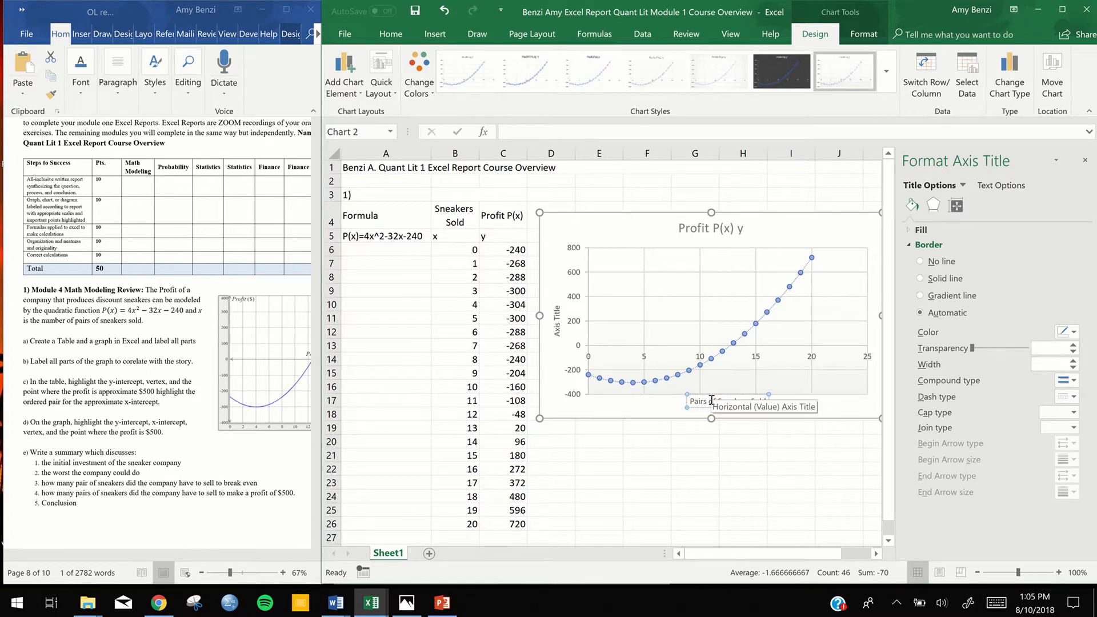
Replace the chart's vertical axis title with "Profit of the Companyu"
triple_click(557, 332)
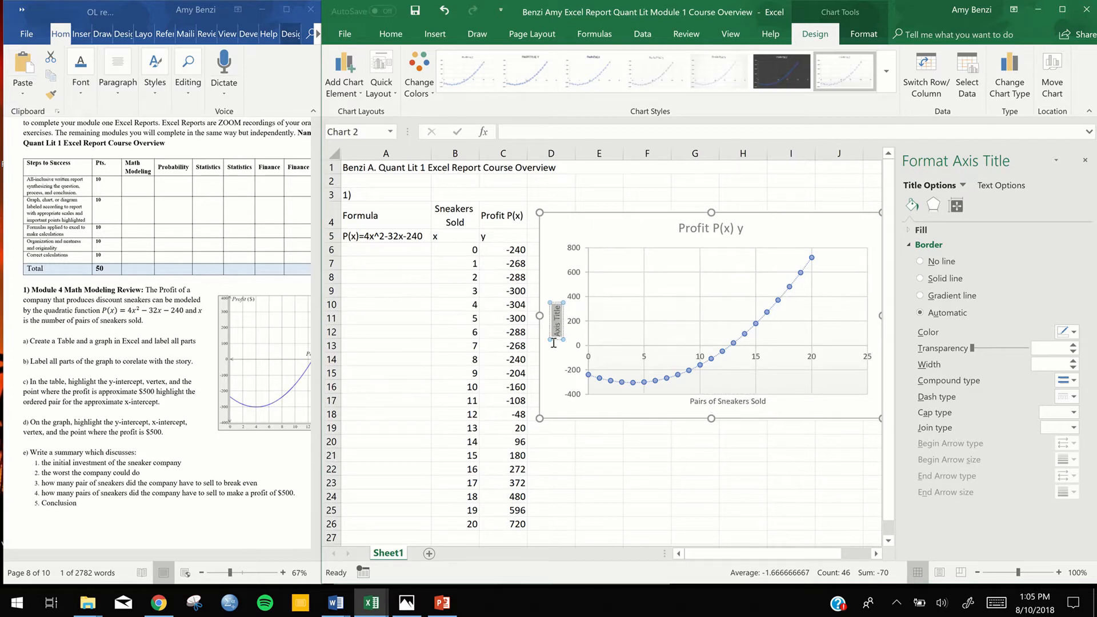
drag(553, 343, 546, 332)
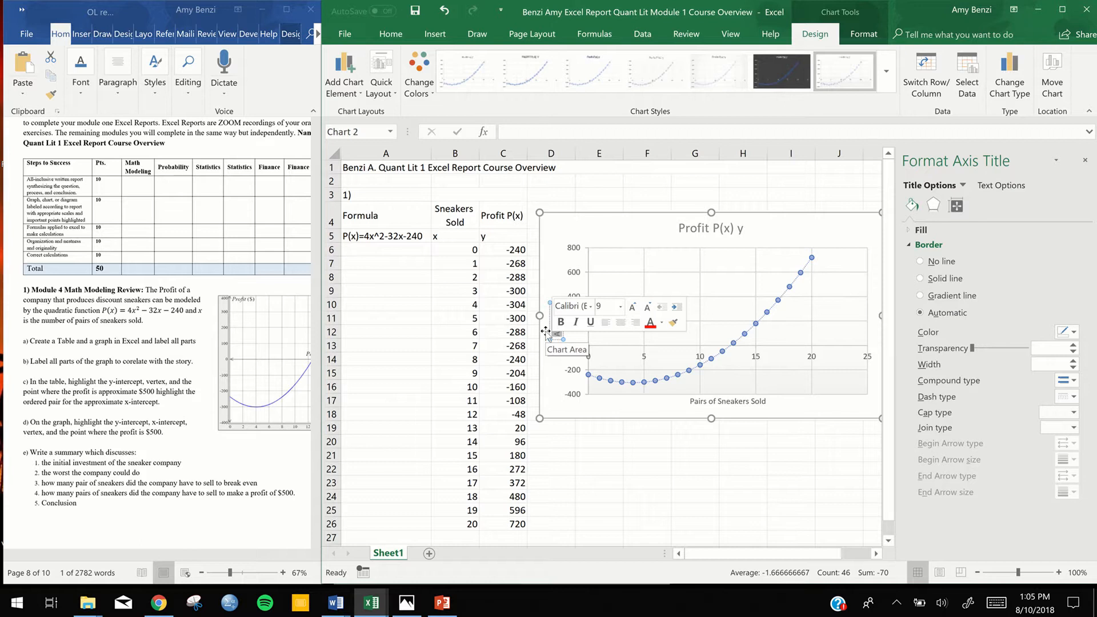
text(Profit of the Companyu)
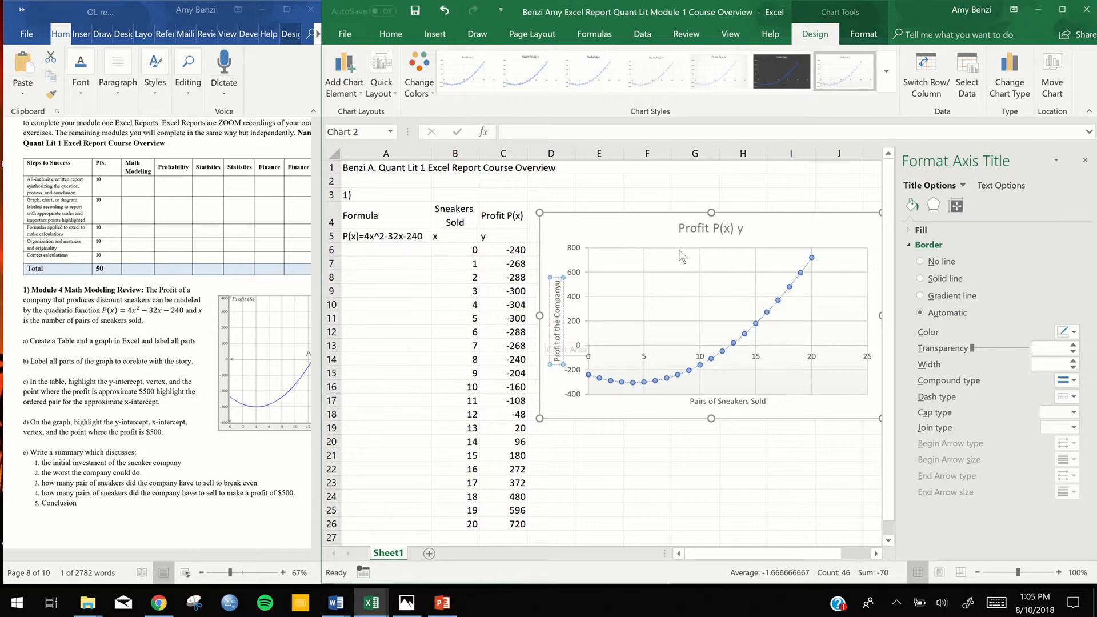
Close the title formatting options and replace the chart title with "The Profit of a Sneaker Company Depending on Sneaker Sales"
click(709, 225)
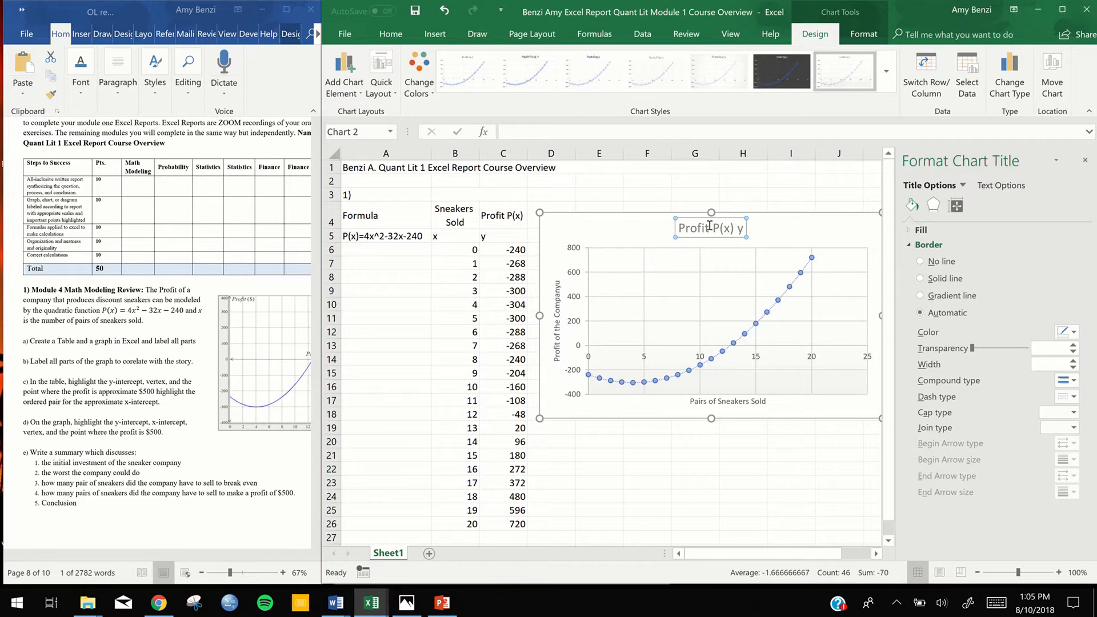
mouse_move(708, 225)
mouse_down()
mouse_move(681, 232)
mouse_move(725, 229)
mouse_up()
click(679, 227)
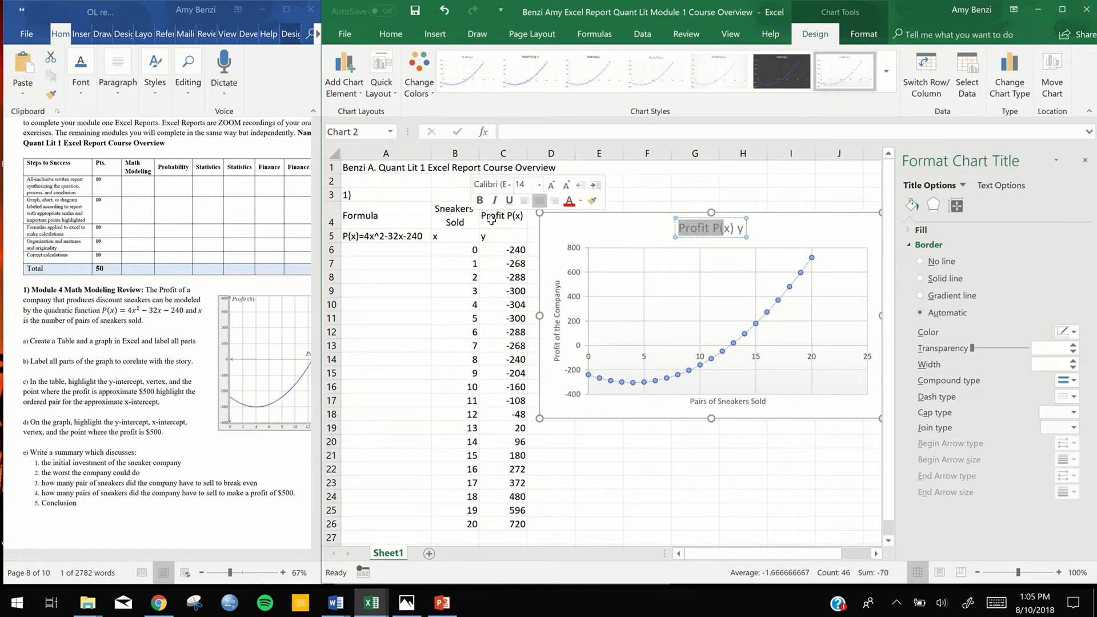
click(690, 229)
drag(677, 229, 744, 228)
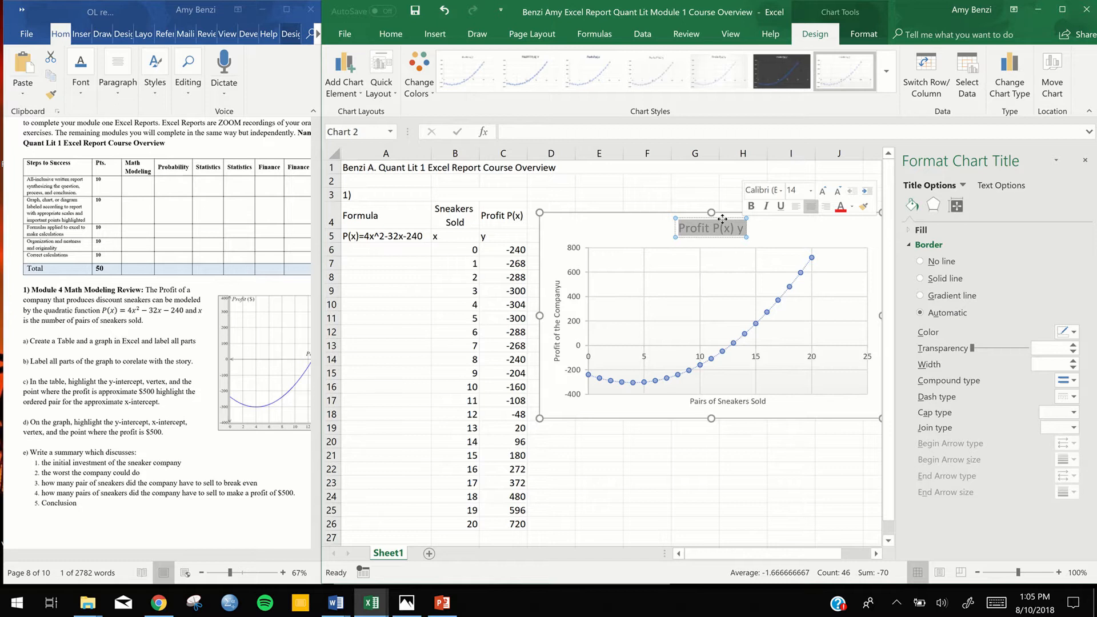
click(1085, 160)
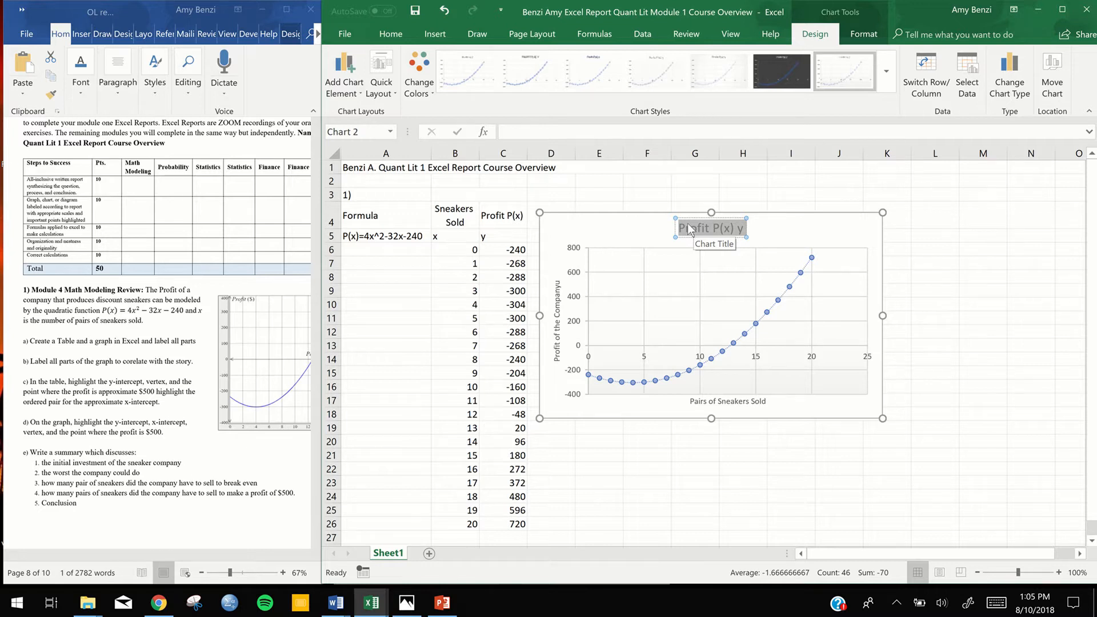
text(Prof)
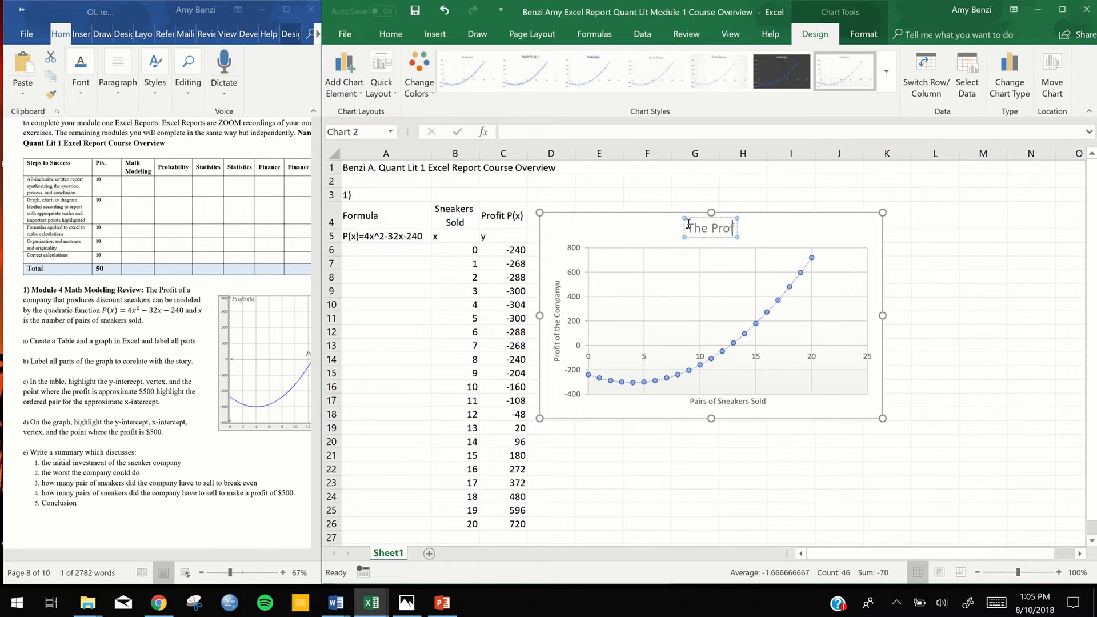
text(it of a S)
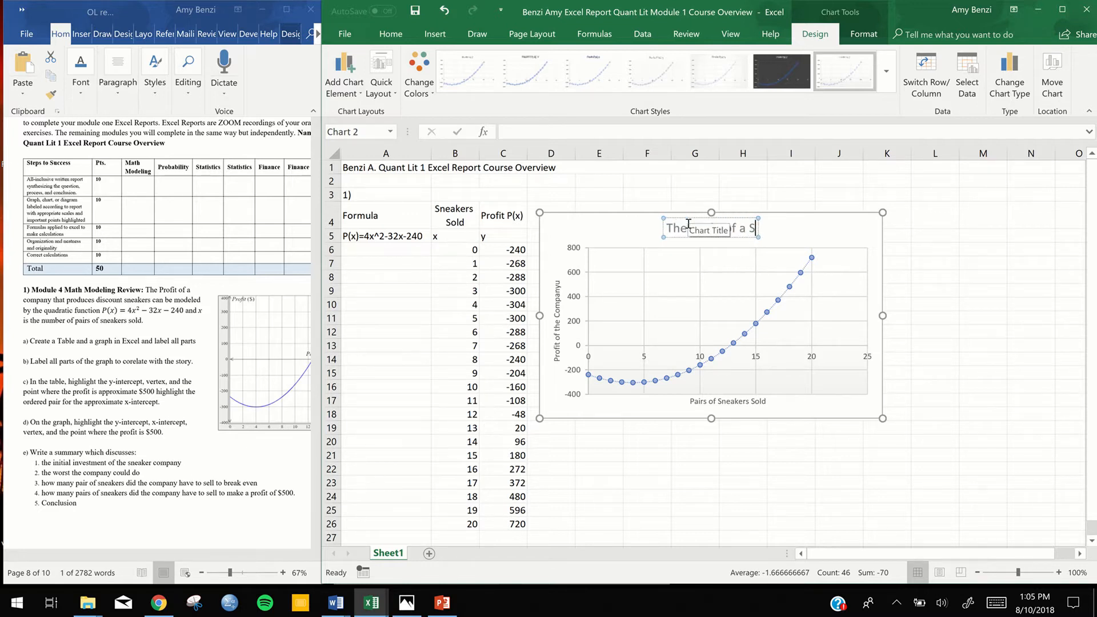
text(neaker Compa)
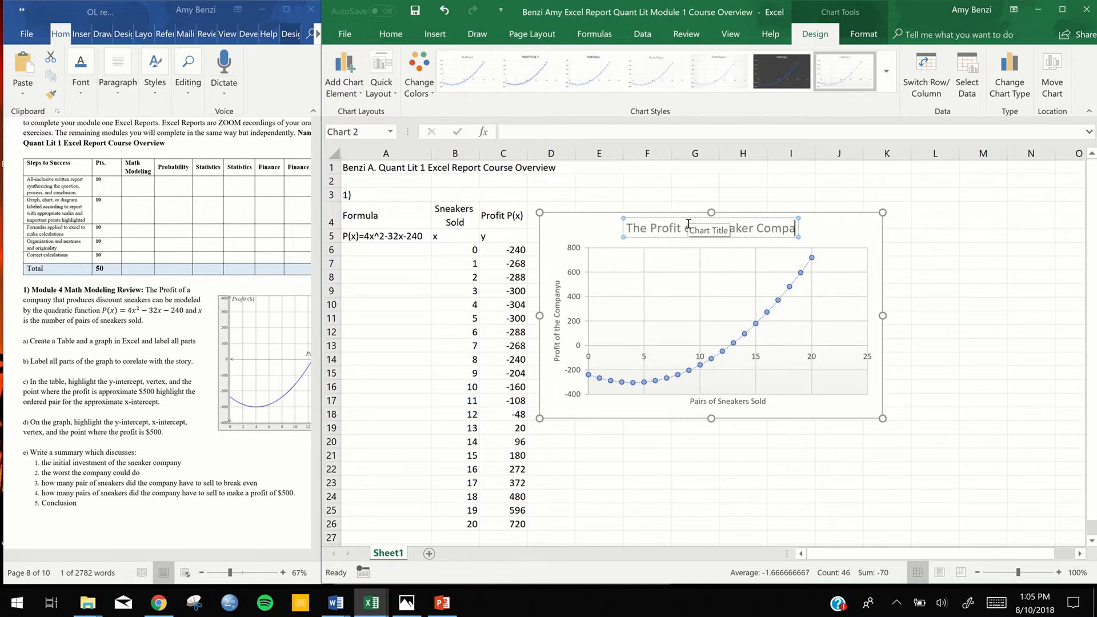
text(ny)
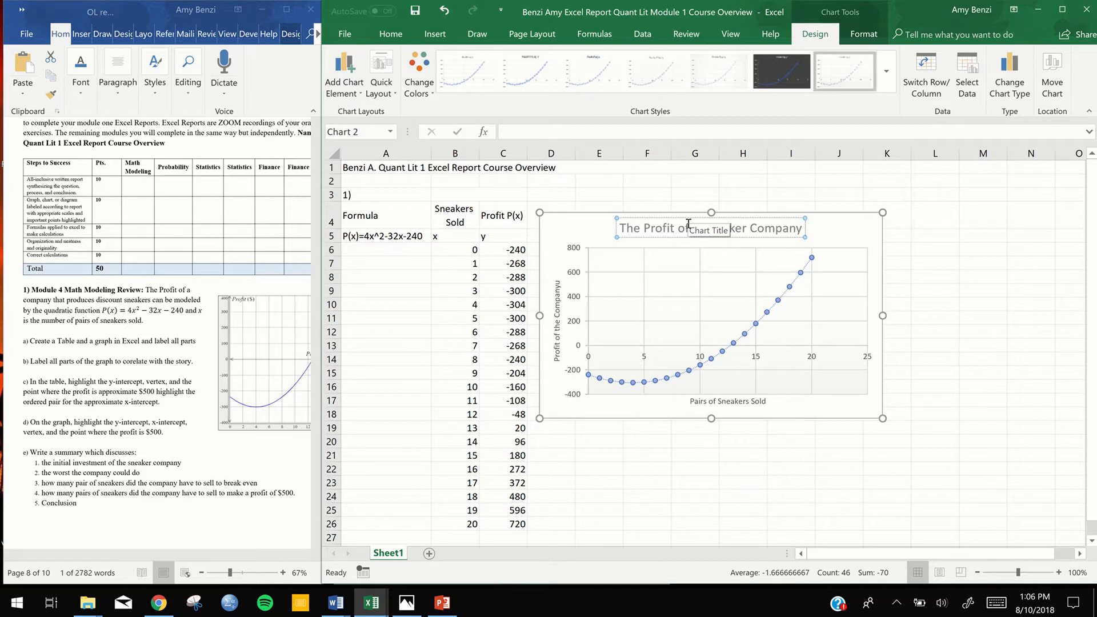
text( Depending on)
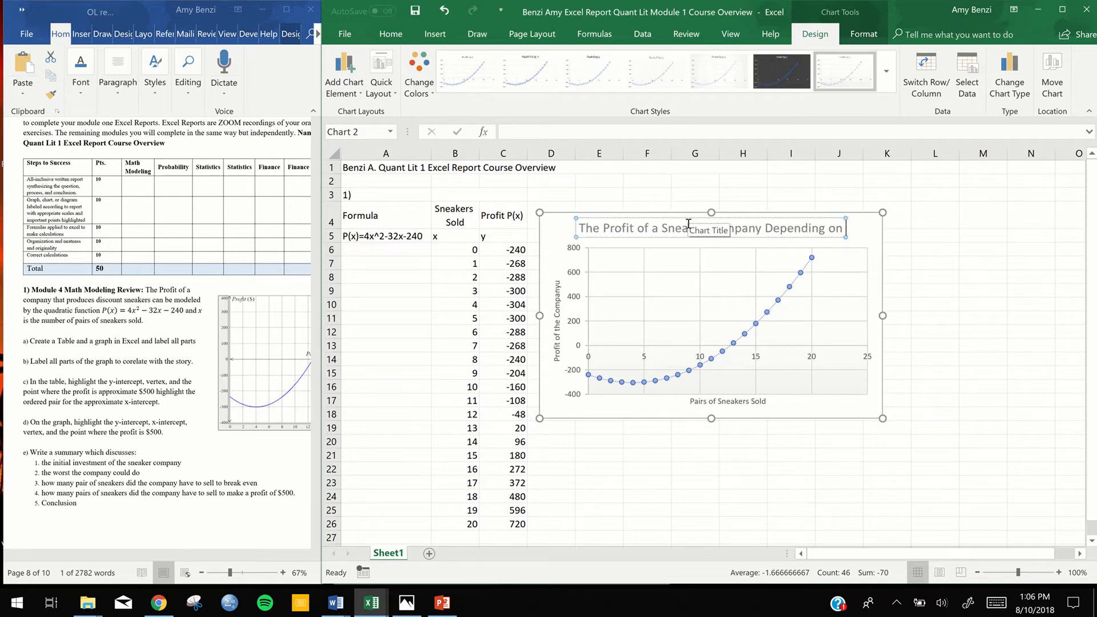
text( Sneaker Sales)
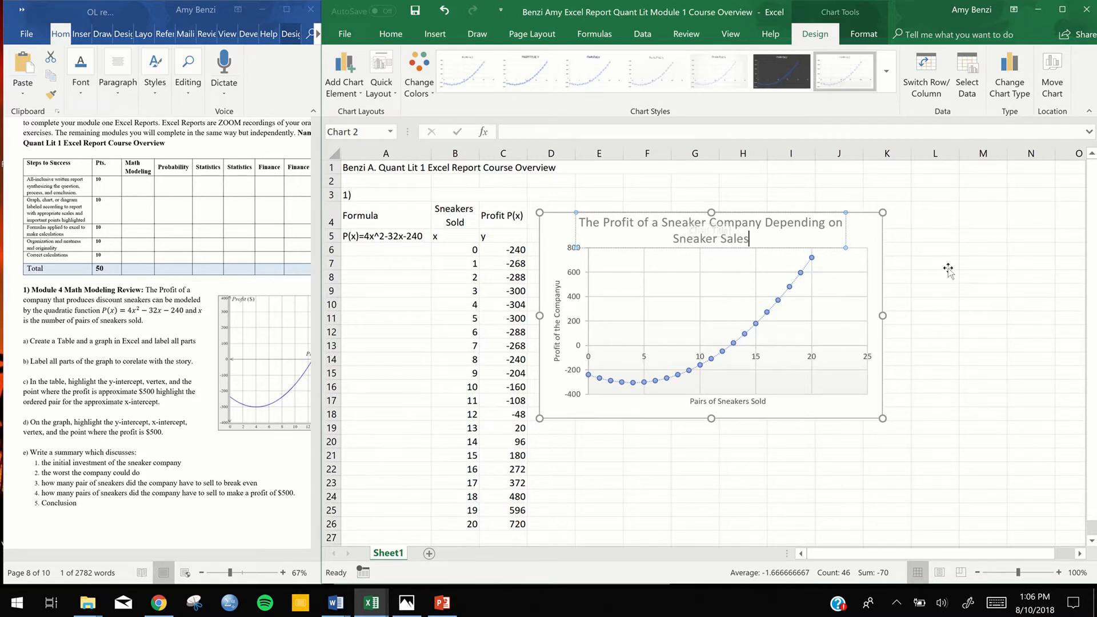
click(948, 269)
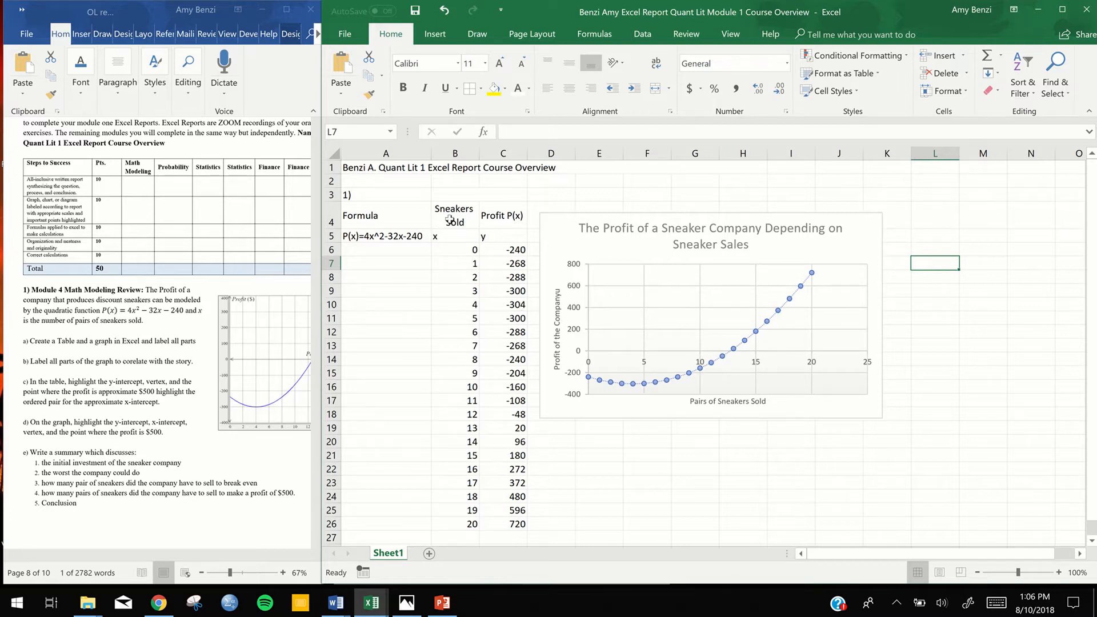
Apply All Borders to the whole sneakers-and-profit table, cells B4:C26, including its headings
drag(451, 219, 495, 526)
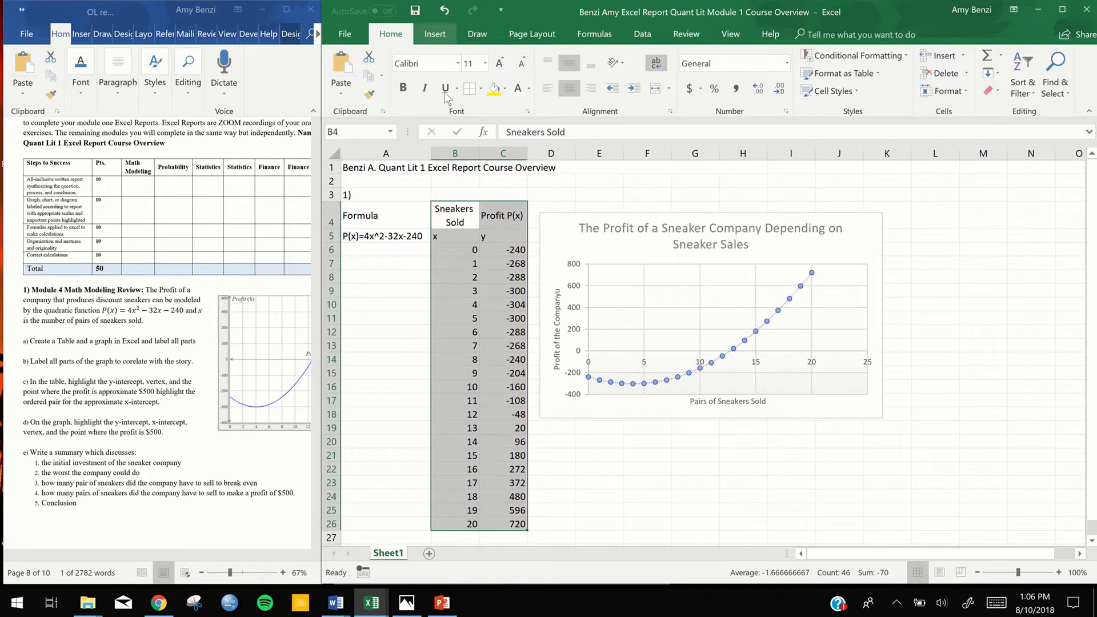
click(475, 226)
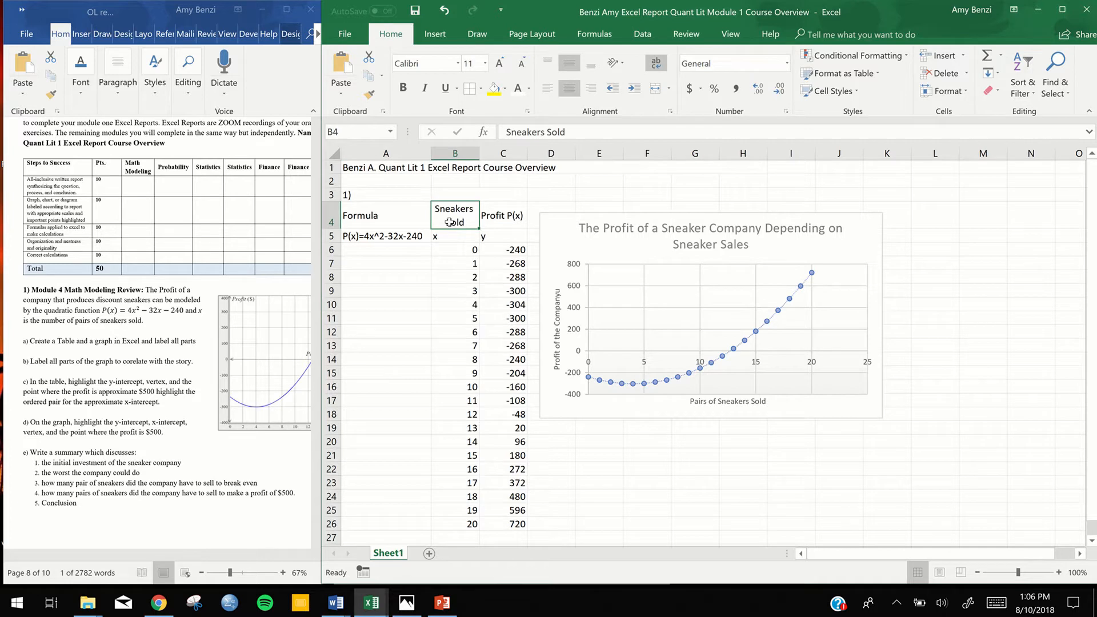
drag(451, 222, 493, 523)
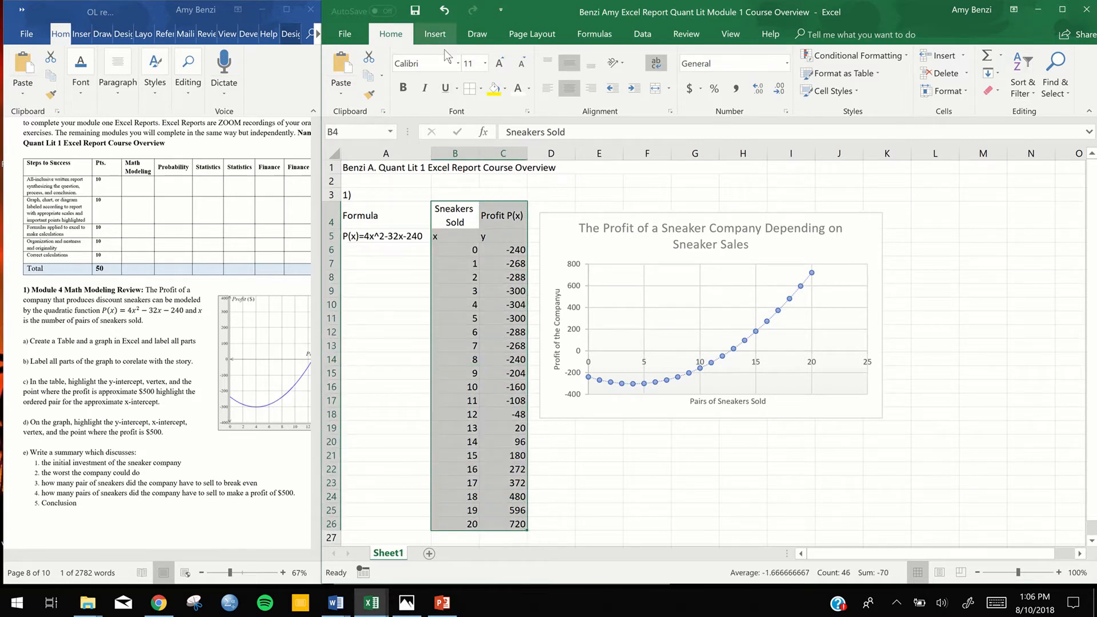
click(481, 91)
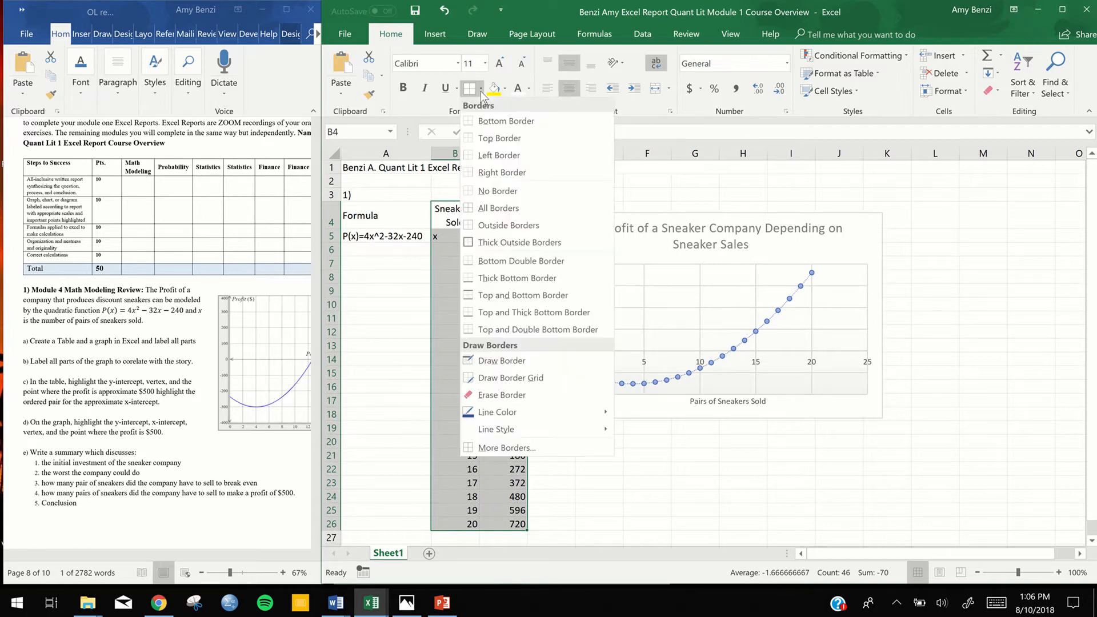
click(478, 210)
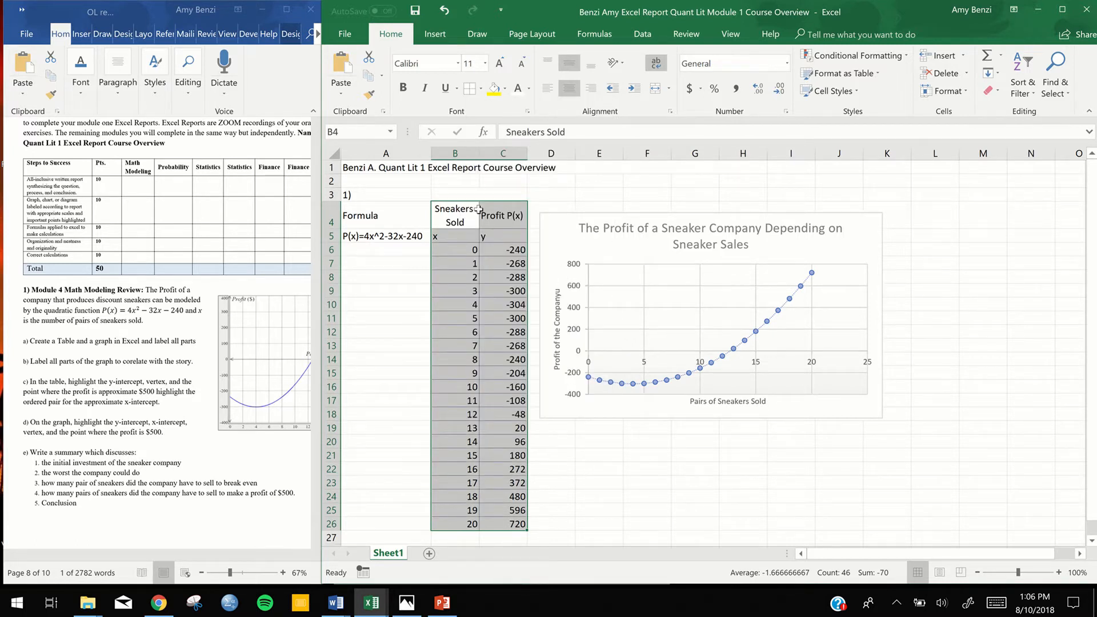
click(383, 300)
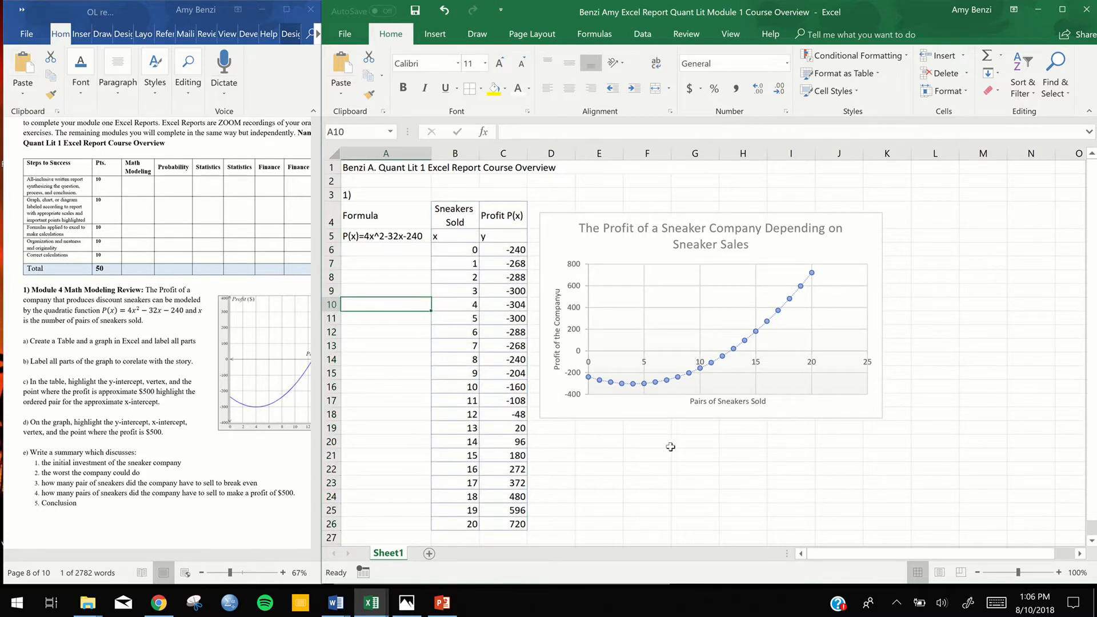
click(576, 217)
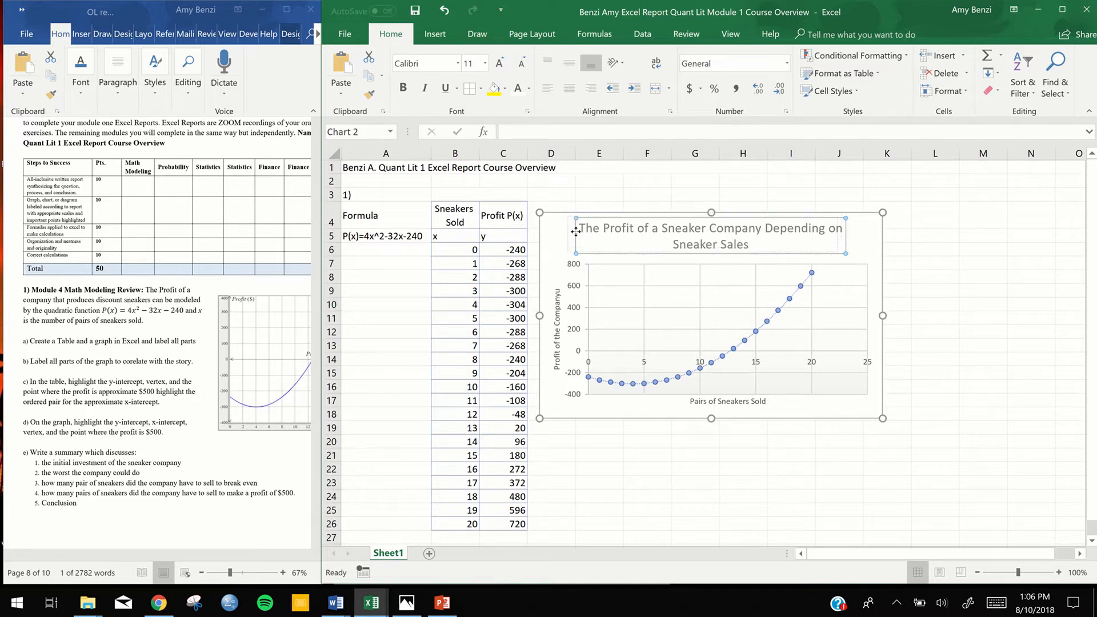
click(577, 229)
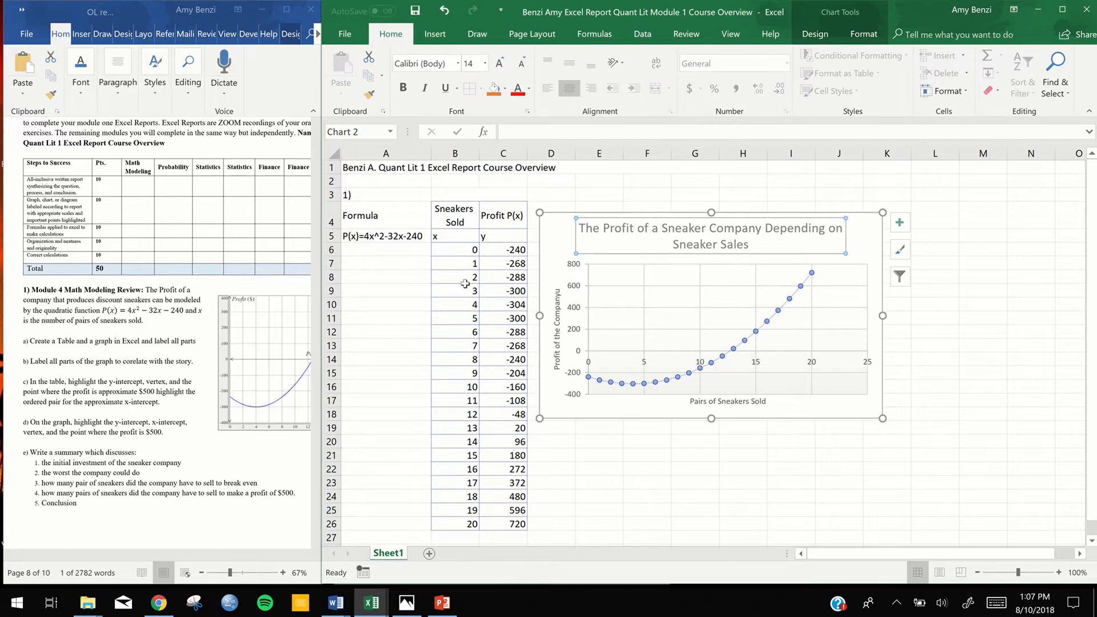
Switch to the Word instructions and insert "ordered pairs for the" before "y-intercept" in item c
click(113, 388)
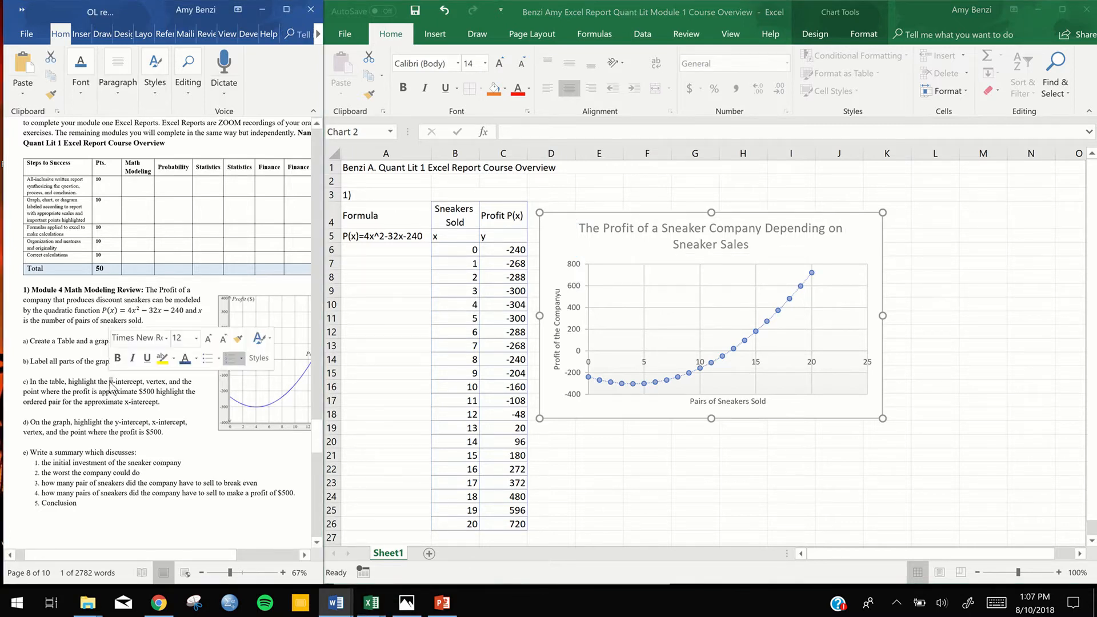
click(111, 381)
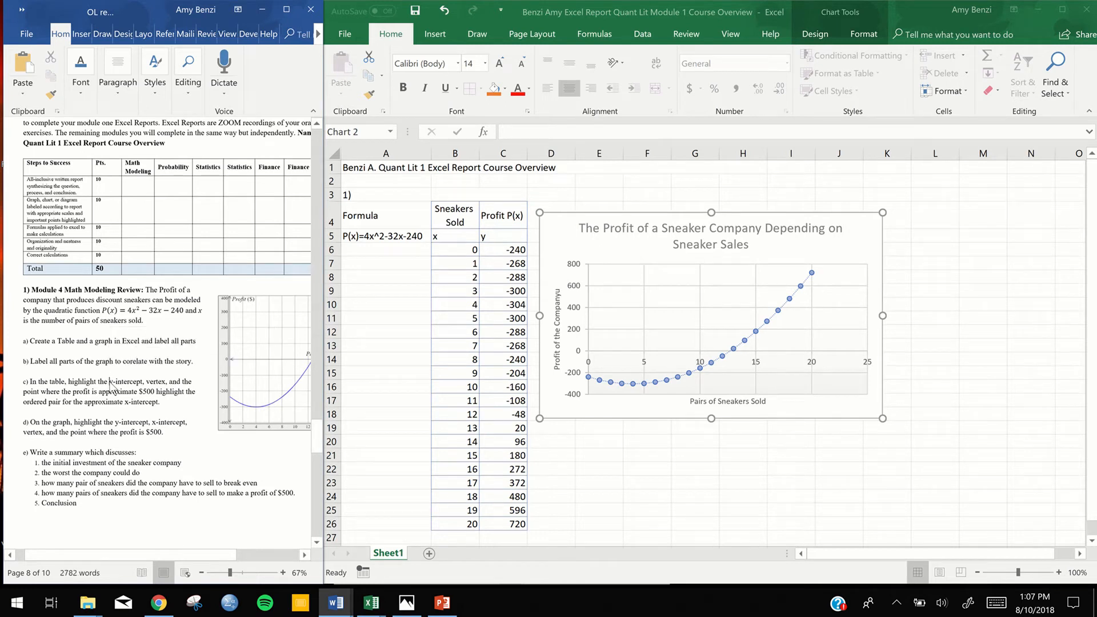
text(ordered pairs for the y-intercept,)
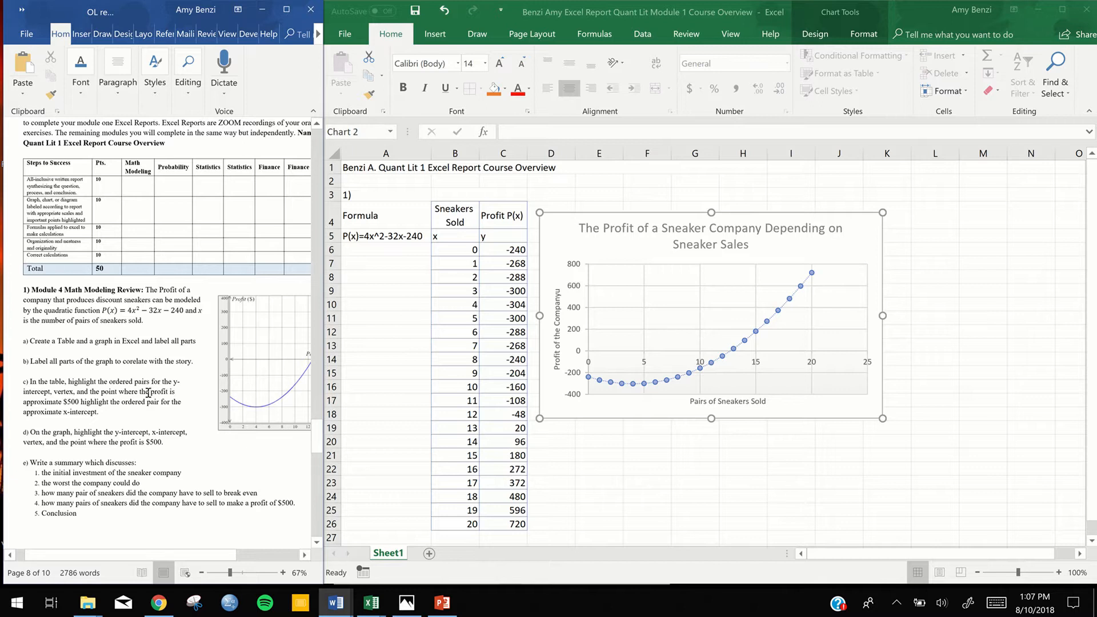
Insert "approximate" before "point where the profit" in item c, correcting its spelling and the spacing after "the"
click(101, 394)
text(approx)
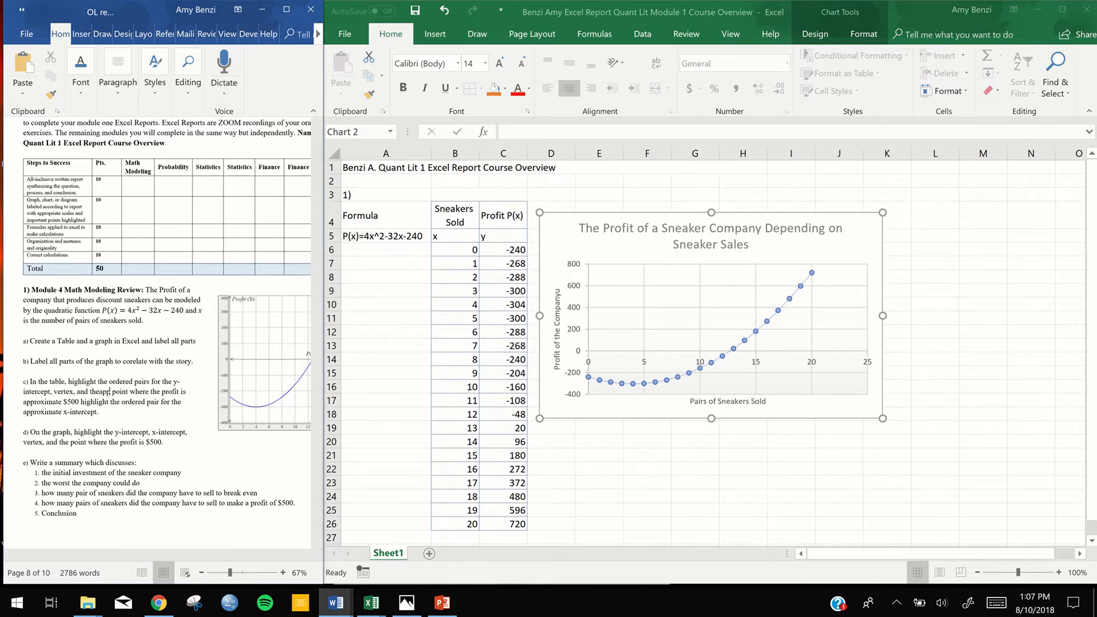
text(omate)
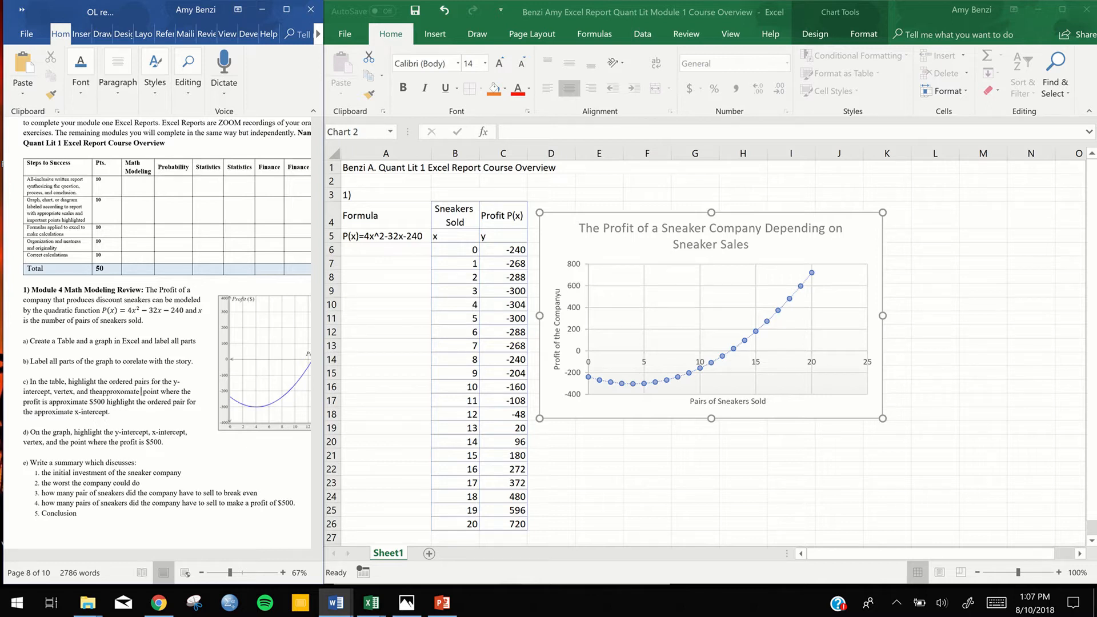
right_click(98, 394)
click(99, 392)
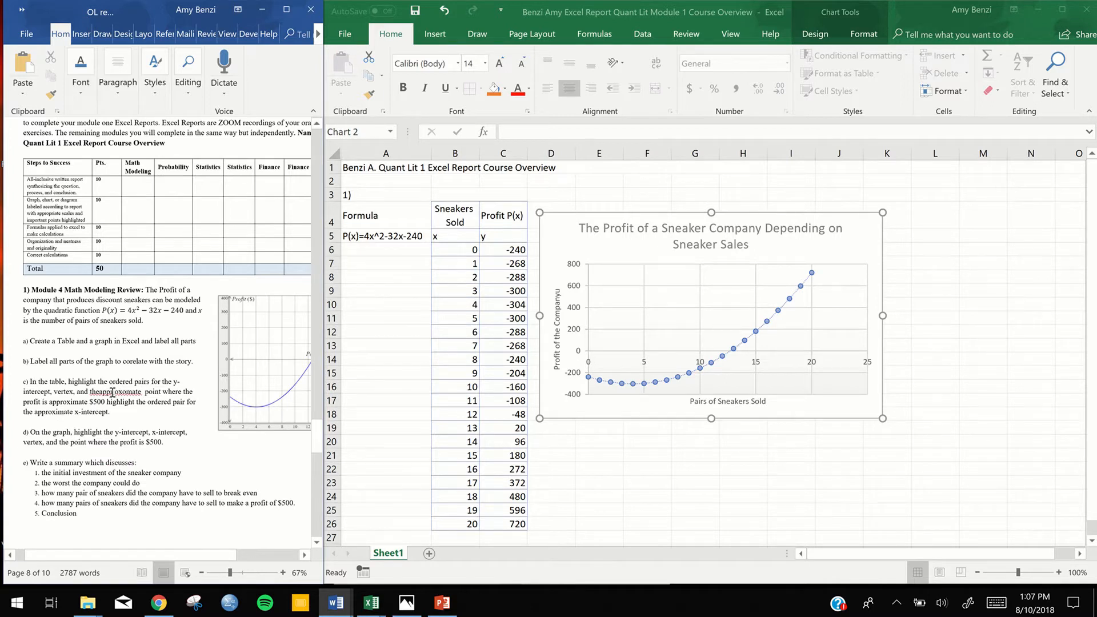
key(BackSpace)
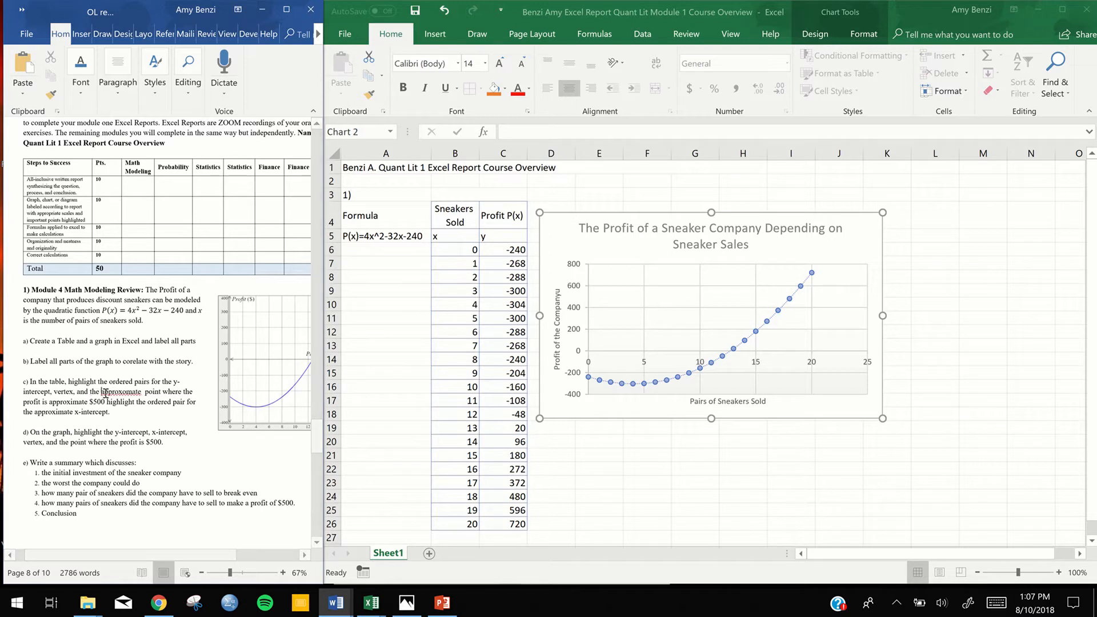
right_click(114, 395)
mouse_move(119, 406)
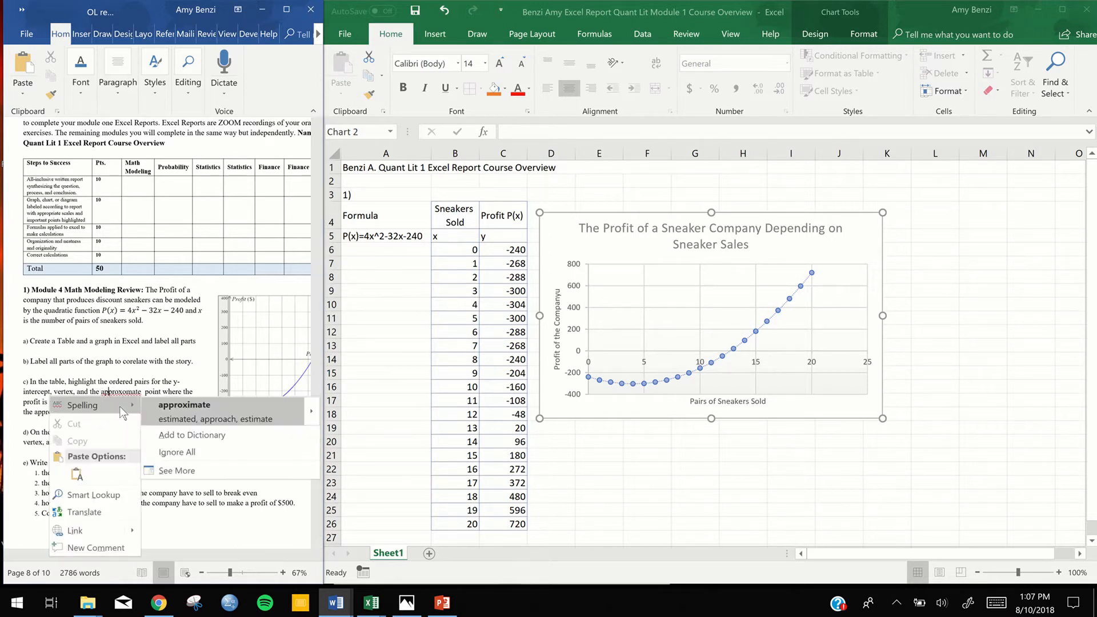
click(173, 419)
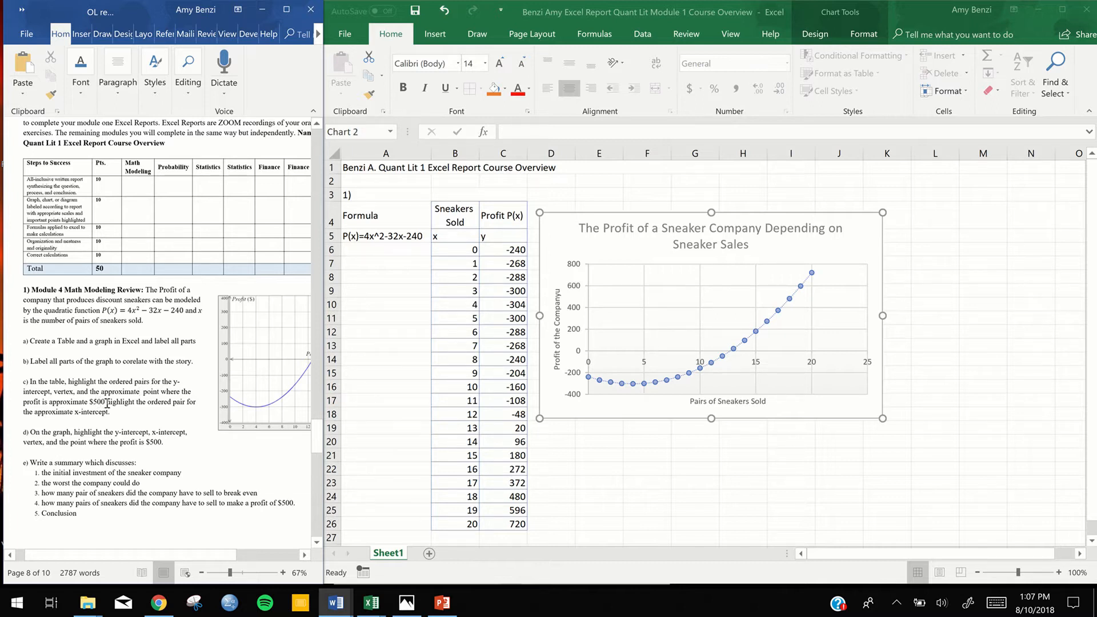
Insert "and" after "$500" in item c and remove the extra space between "approximate" and "point"
click(108, 403)
text(and)
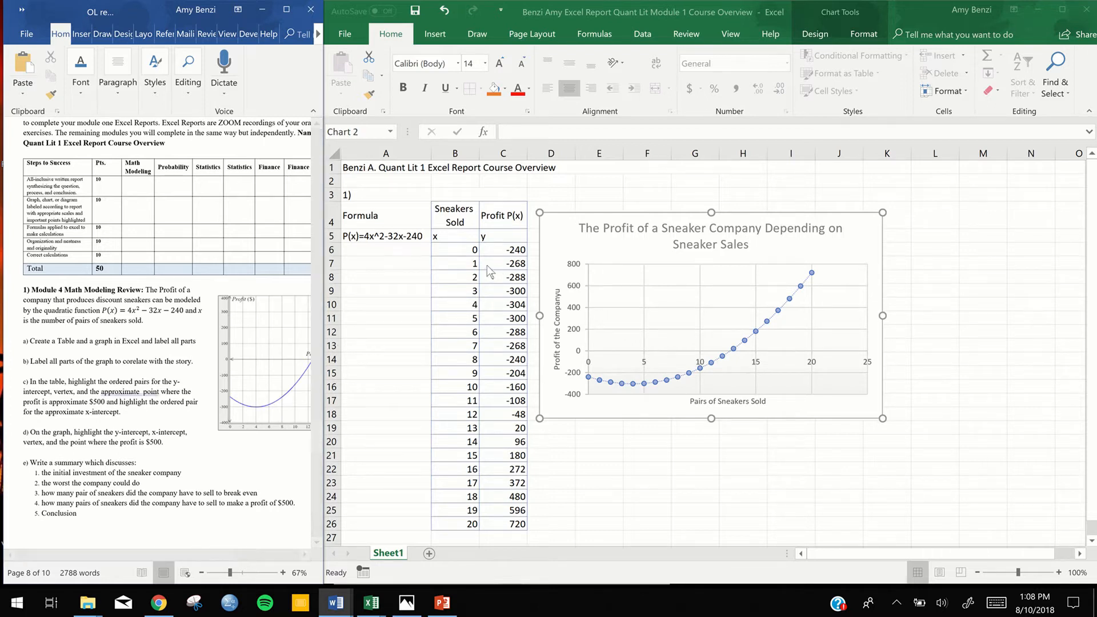
click(468, 265)
click(142, 392)
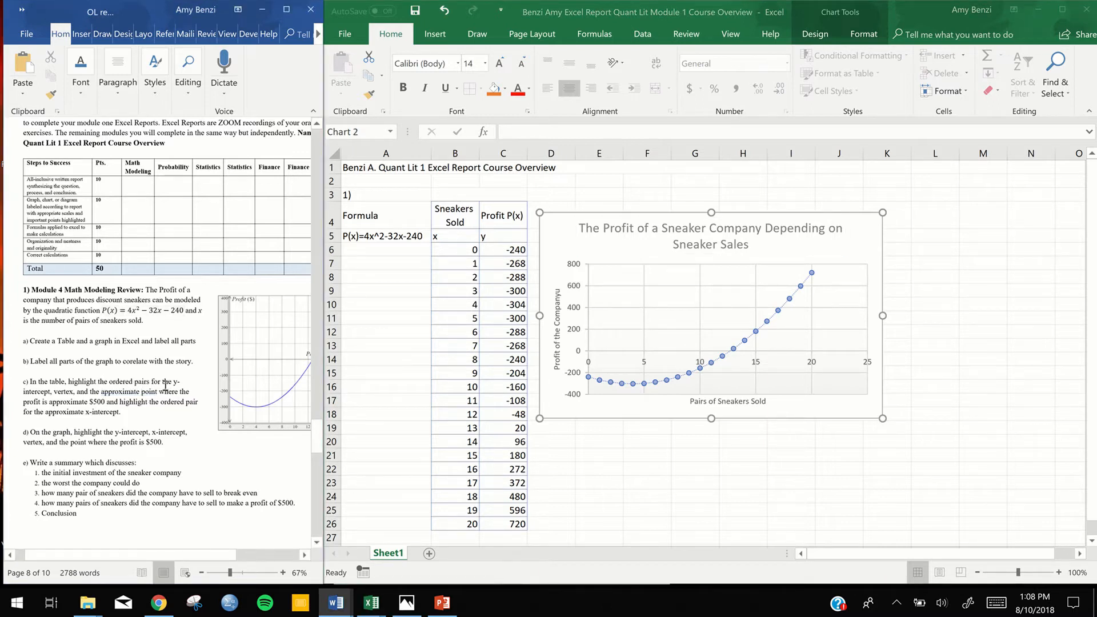
Switch to Excel and highlight the y-intercept's ordered pair in cells B6:C6 with the Gold, Accent 4, Lighter 80% fill
mouse_move(588, 379)
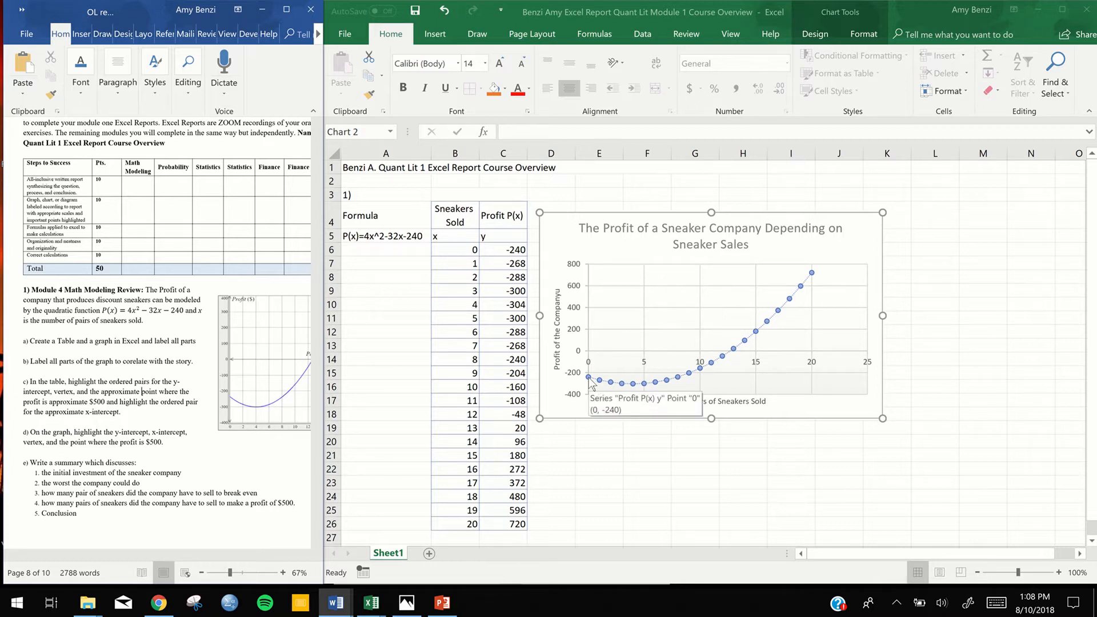
click(457, 249)
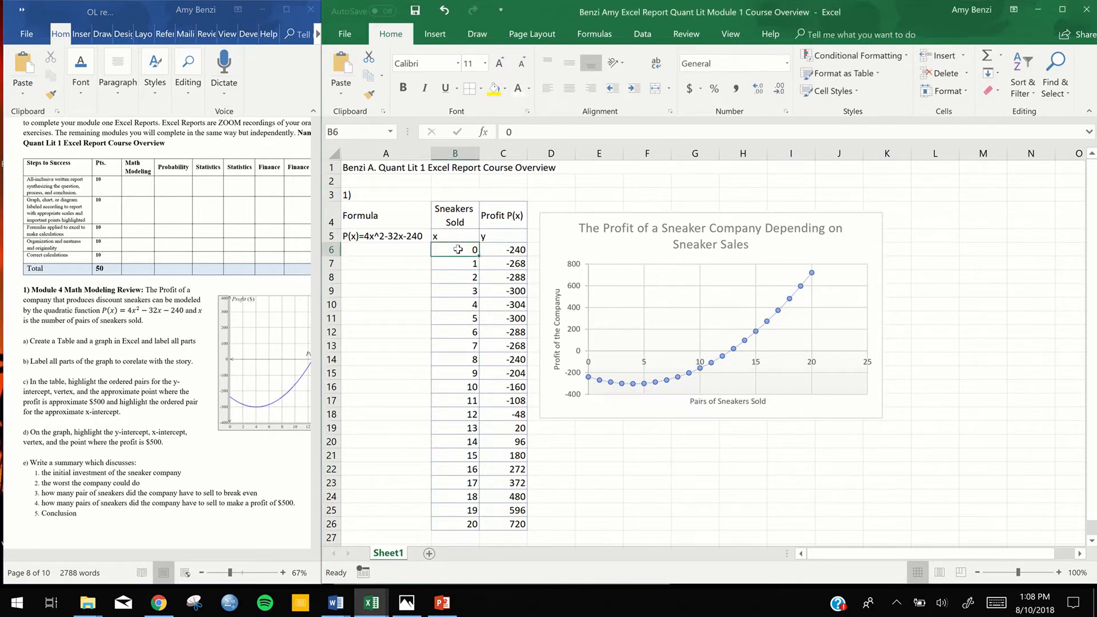
drag(458, 249, 489, 253)
click(410, 309)
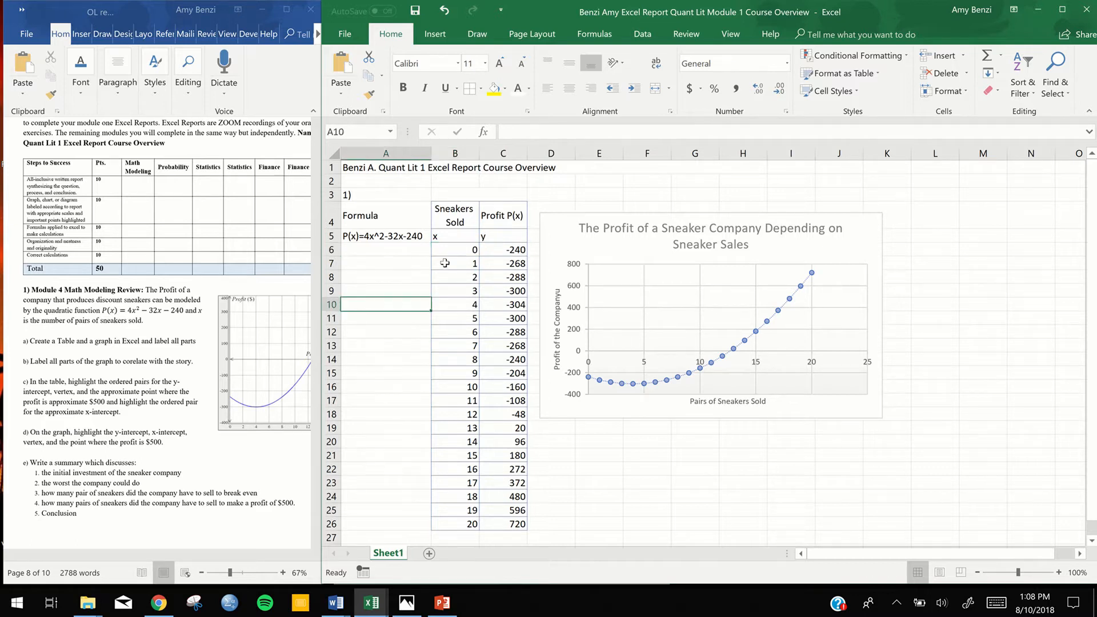
click(452, 252)
drag(485, 247, 487, 250)
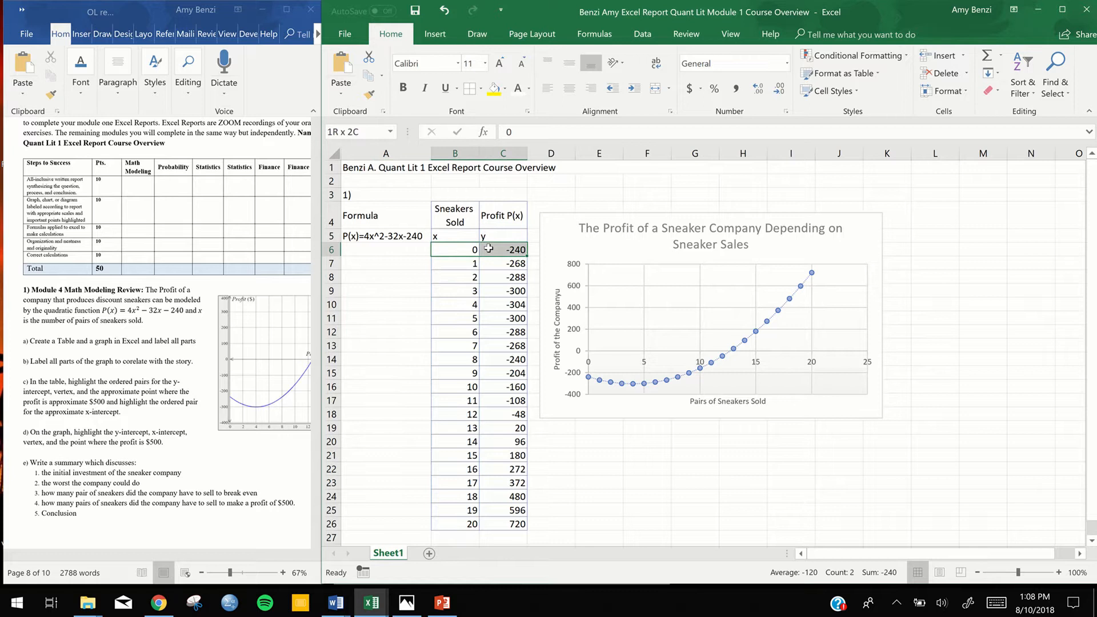
click(506, 90)
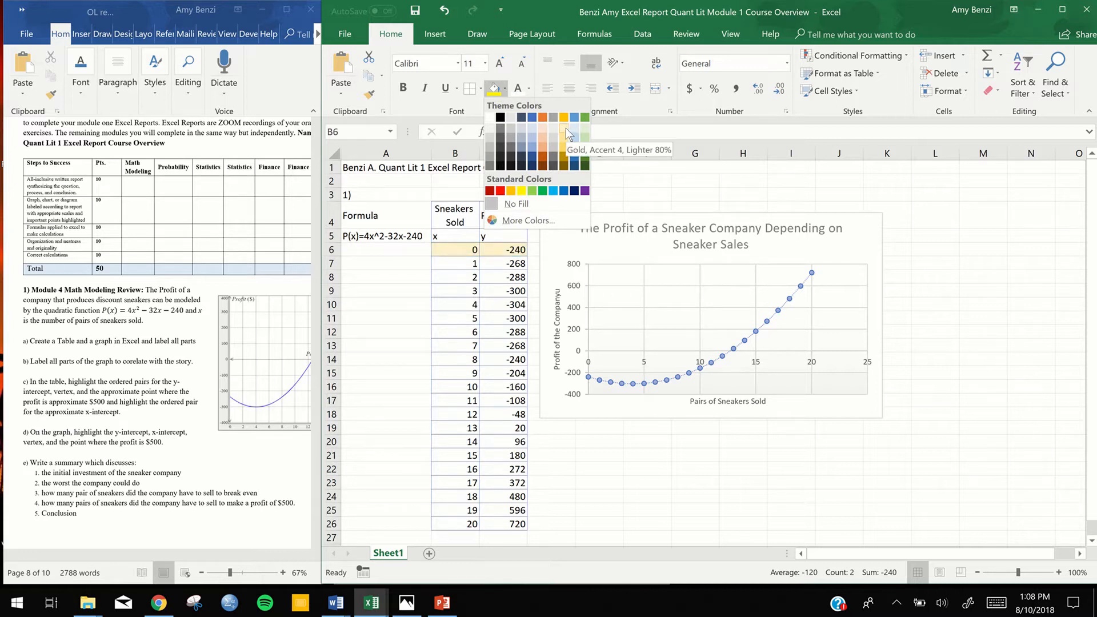
click(566, 128)
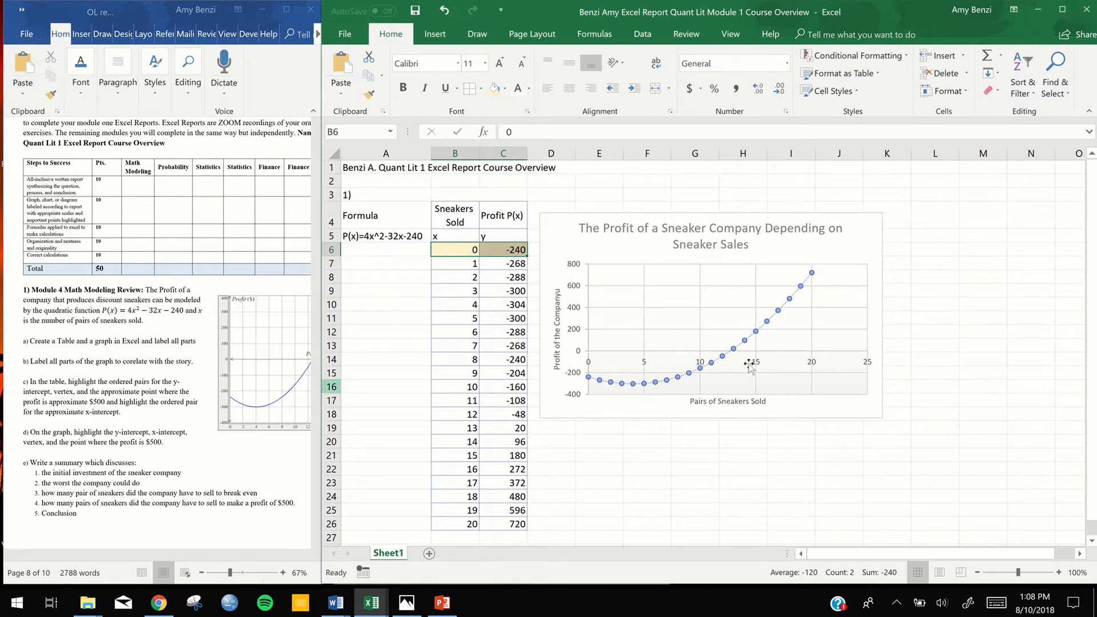
Highlight the vertex's ordered pair in cells B10:C10 with the same light gold fill used for the y-intercept
mouse_move(645, 384)
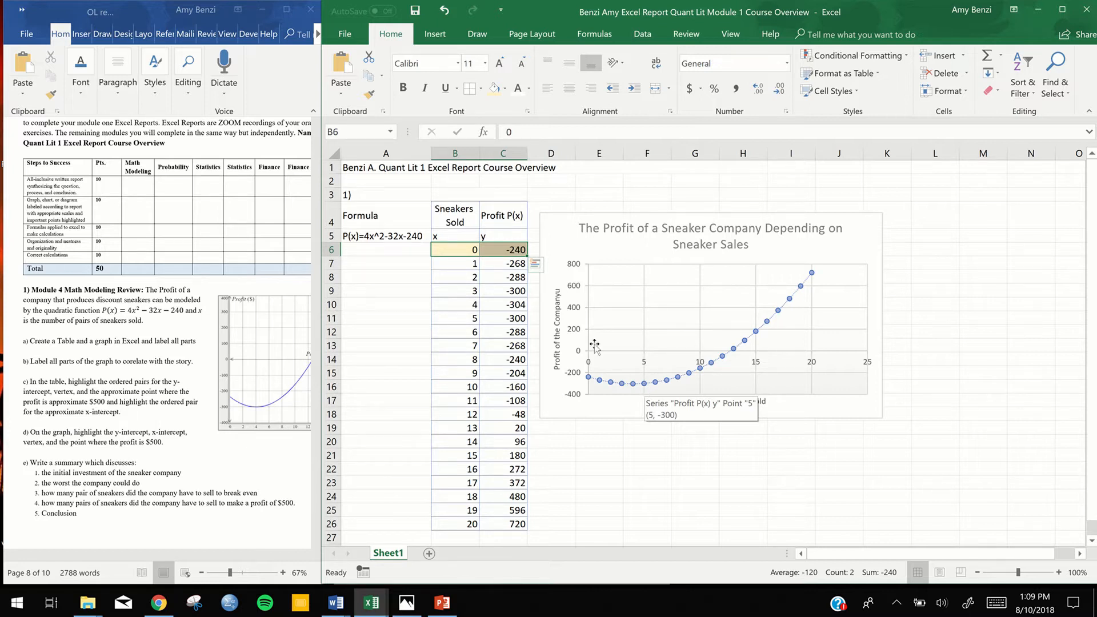
click(465, 307)
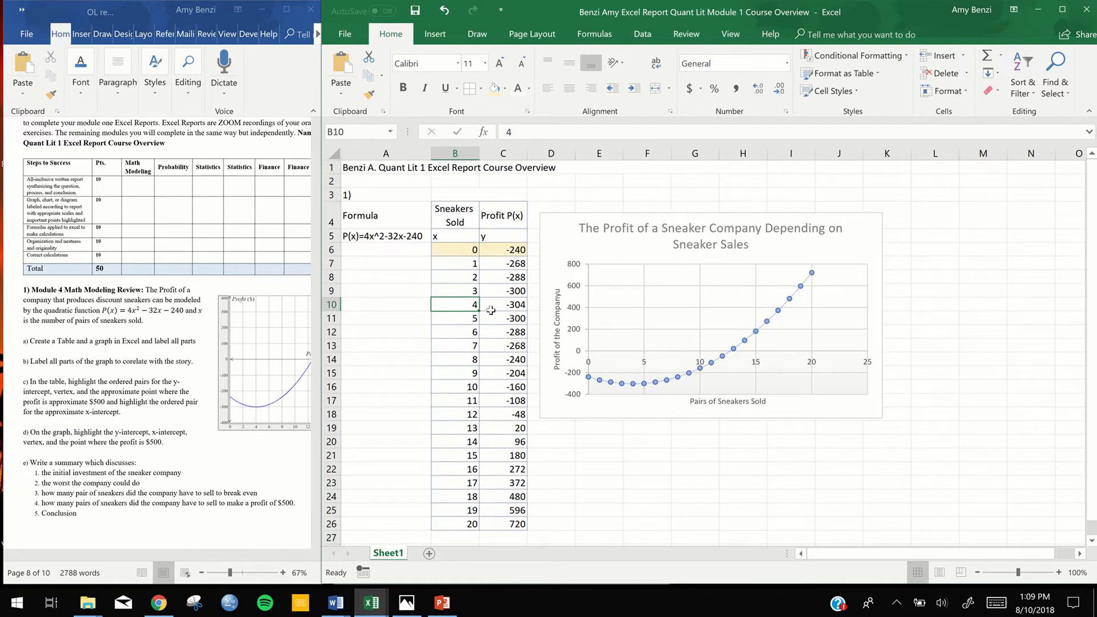
drag(461, 306, 495, 305)
click(496, 88)
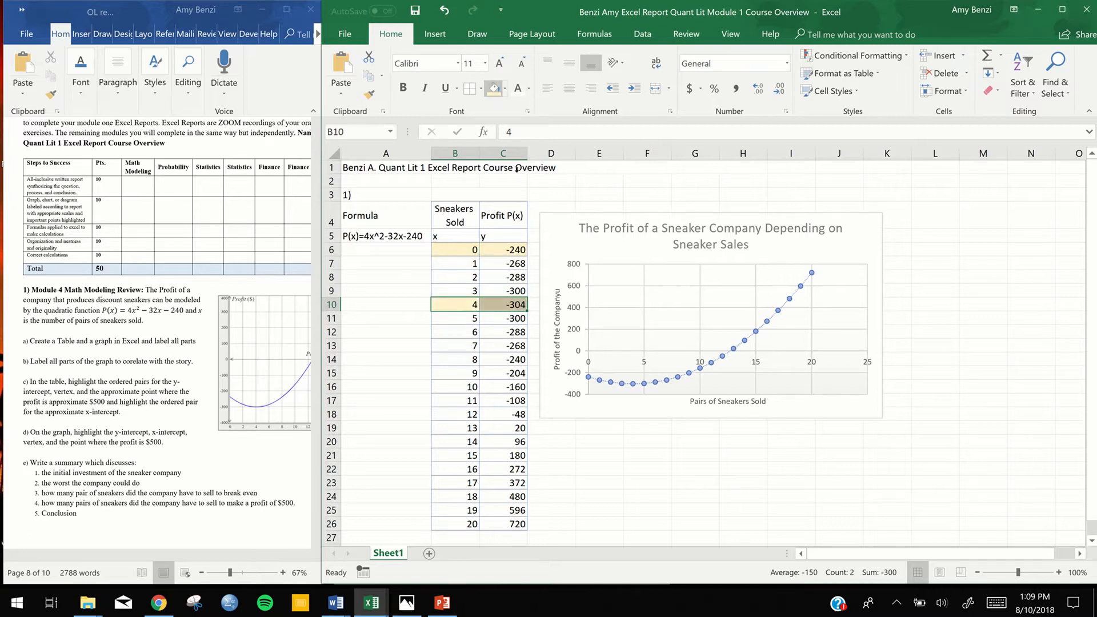
click(516, 306)
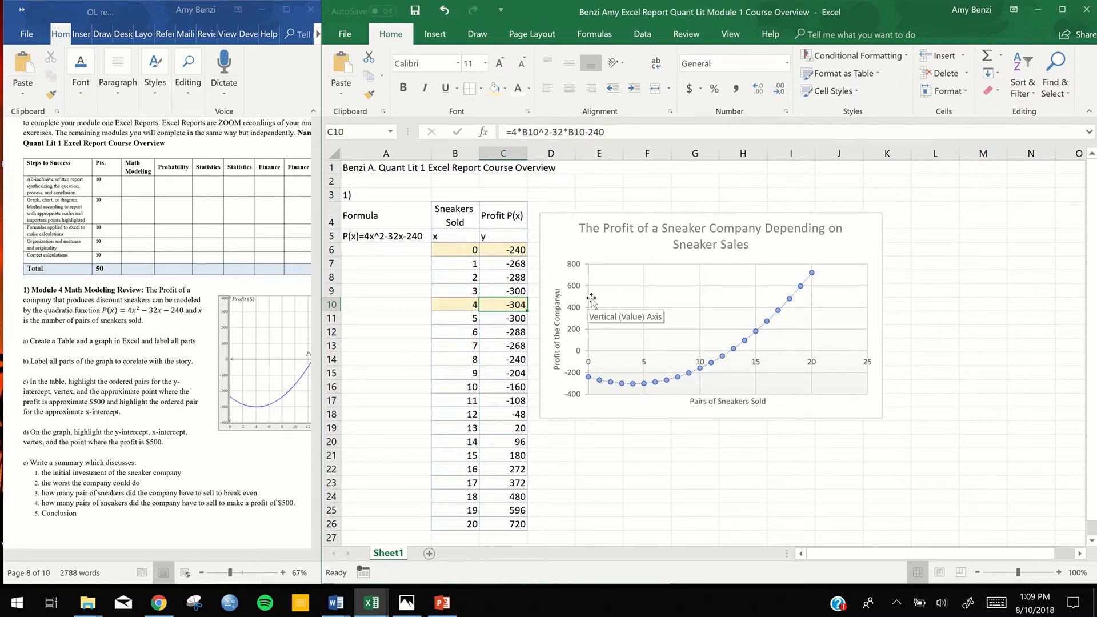
Make the sneaker profit chart taller so its lower edge reaches row 22
click(830, 407)
click(882, 421)
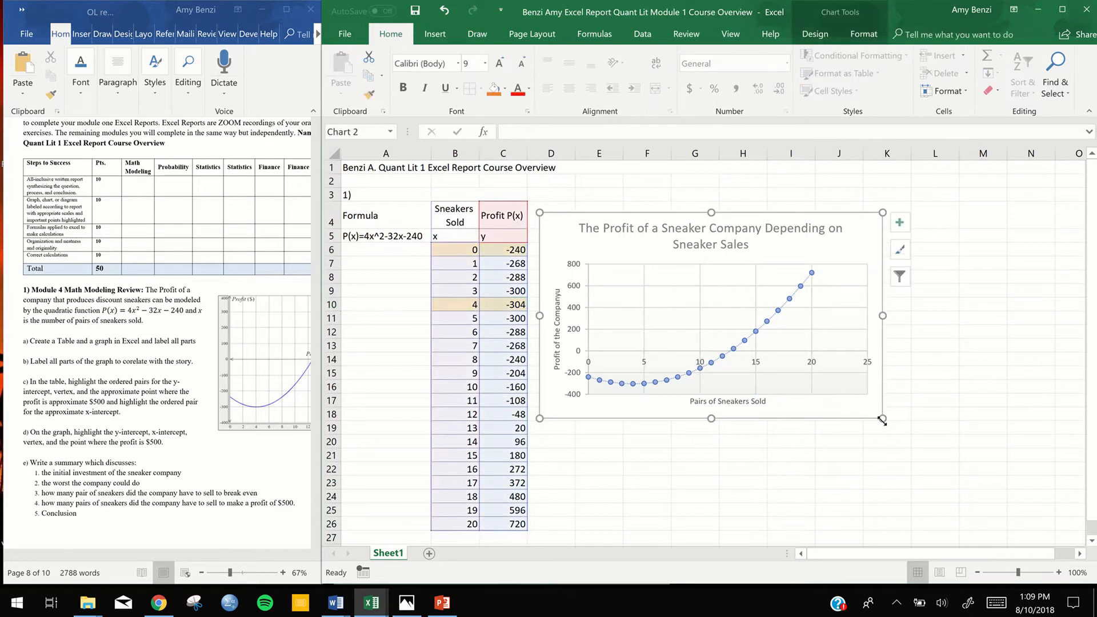
drag(883, 418, 877, 469)
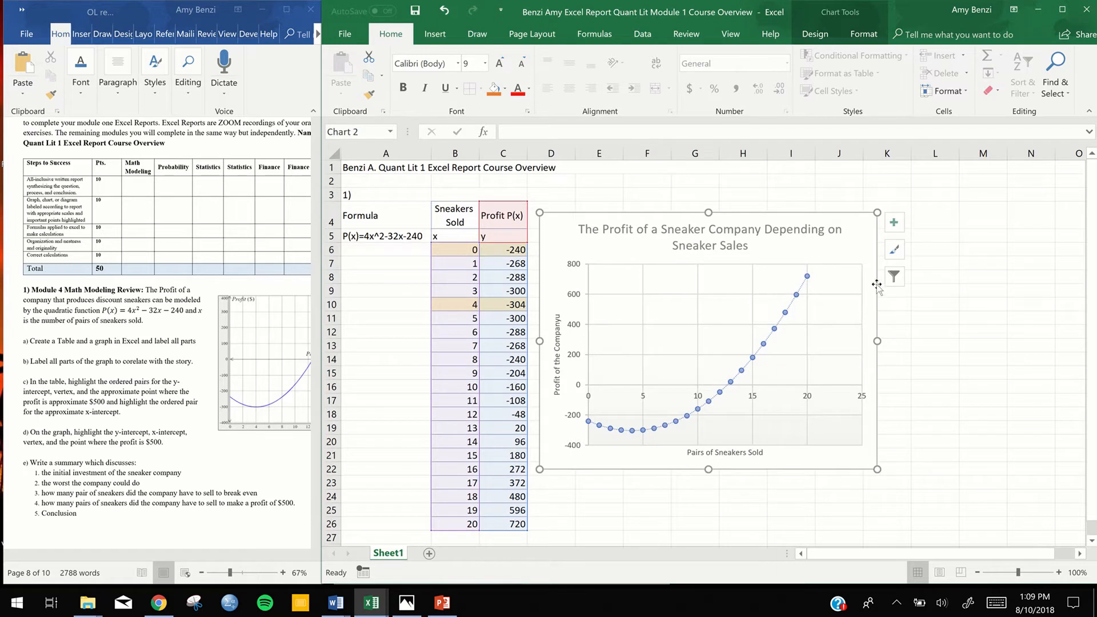
Set the major unit of the chart's vertical axis to 100
click(898, 231)
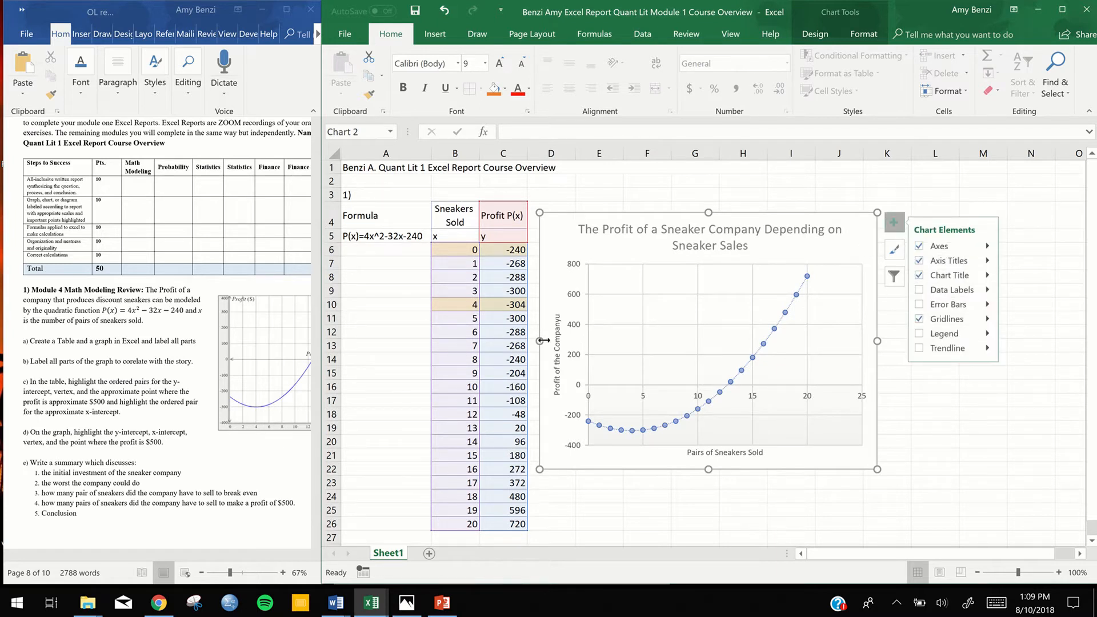
click(576, 333)
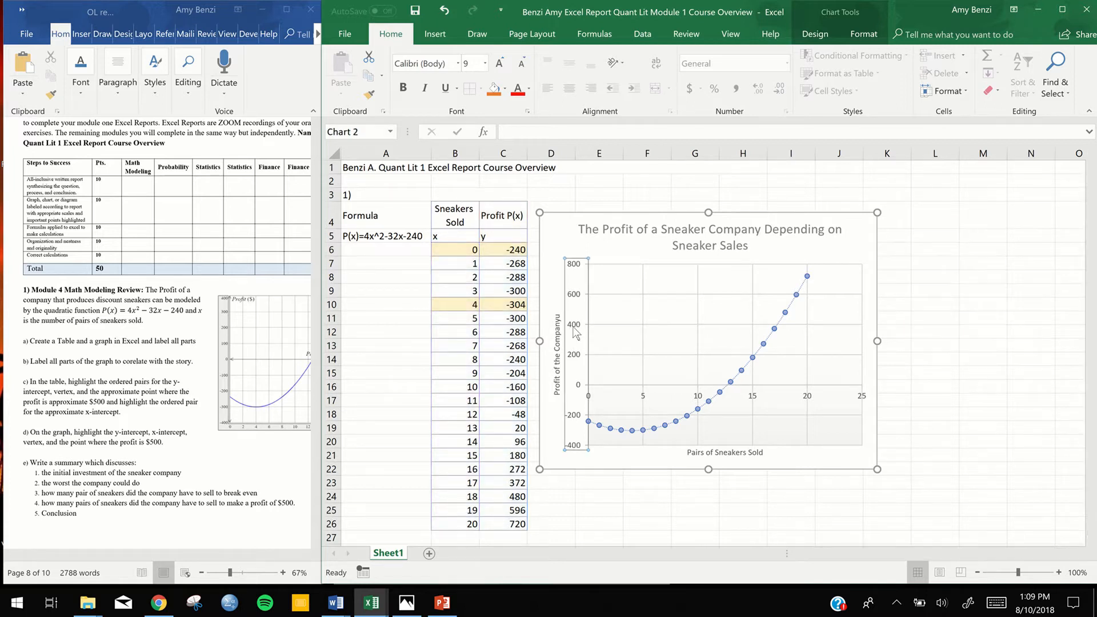
double_click(576, 334)
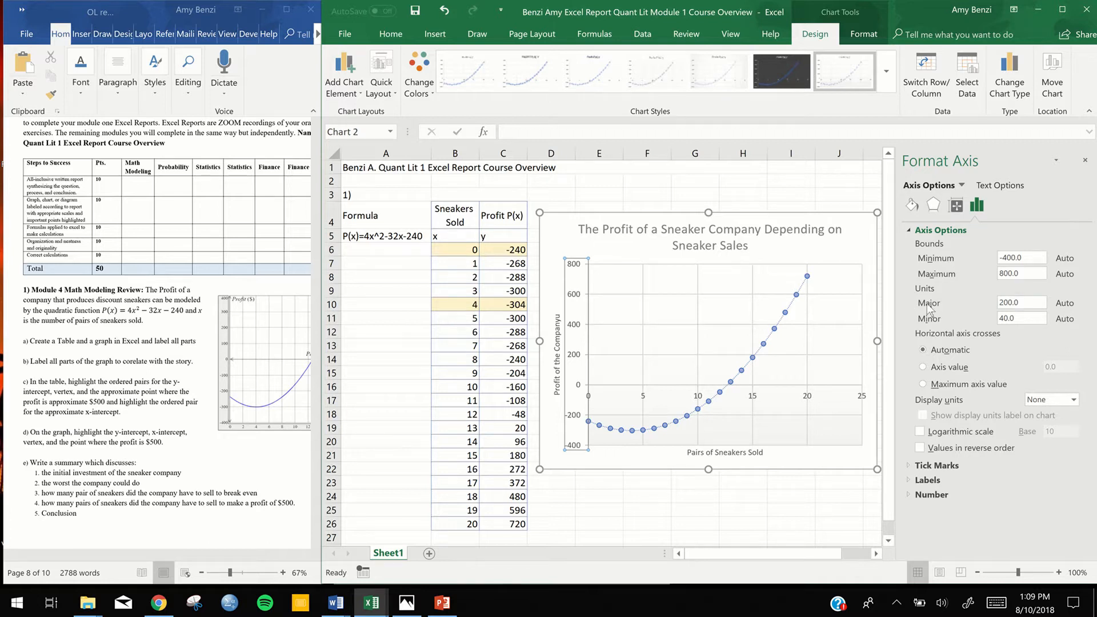
click(1003, 304)
key(Return)
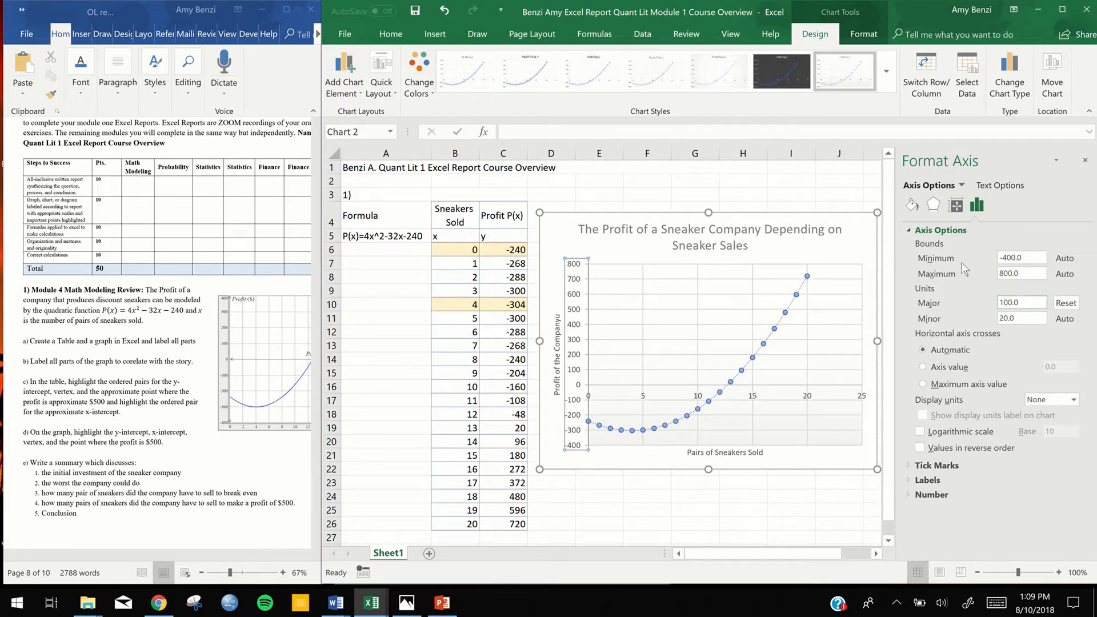
click(1084, 162)
click(894, 222)
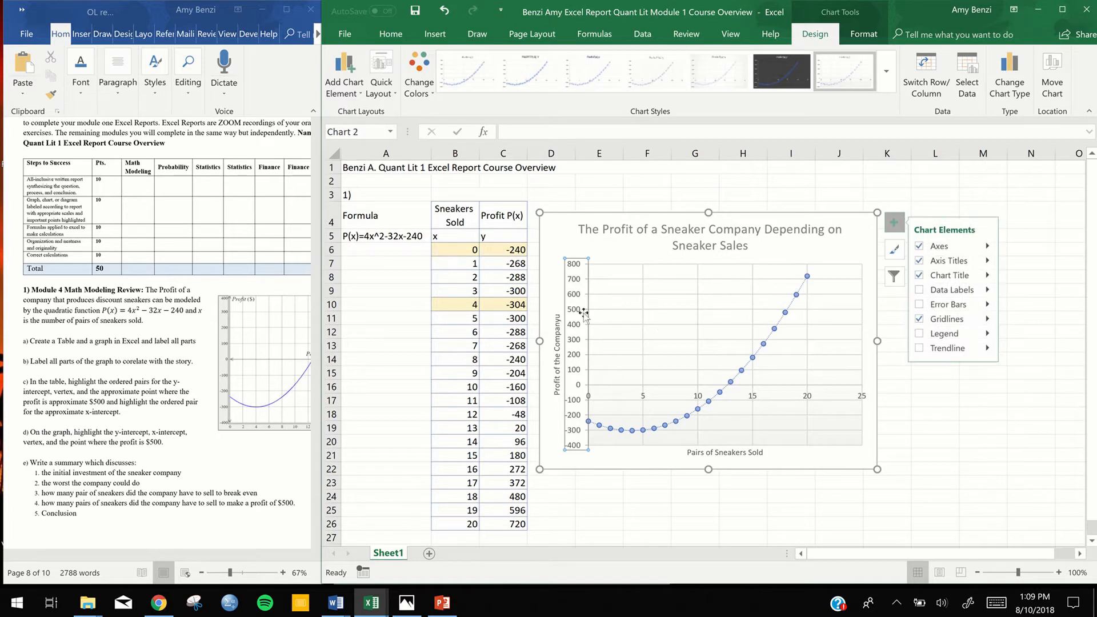
Set the major unit of the chart's horizontal axis to 1 and close the formatting options
mouse_move(788, 313)
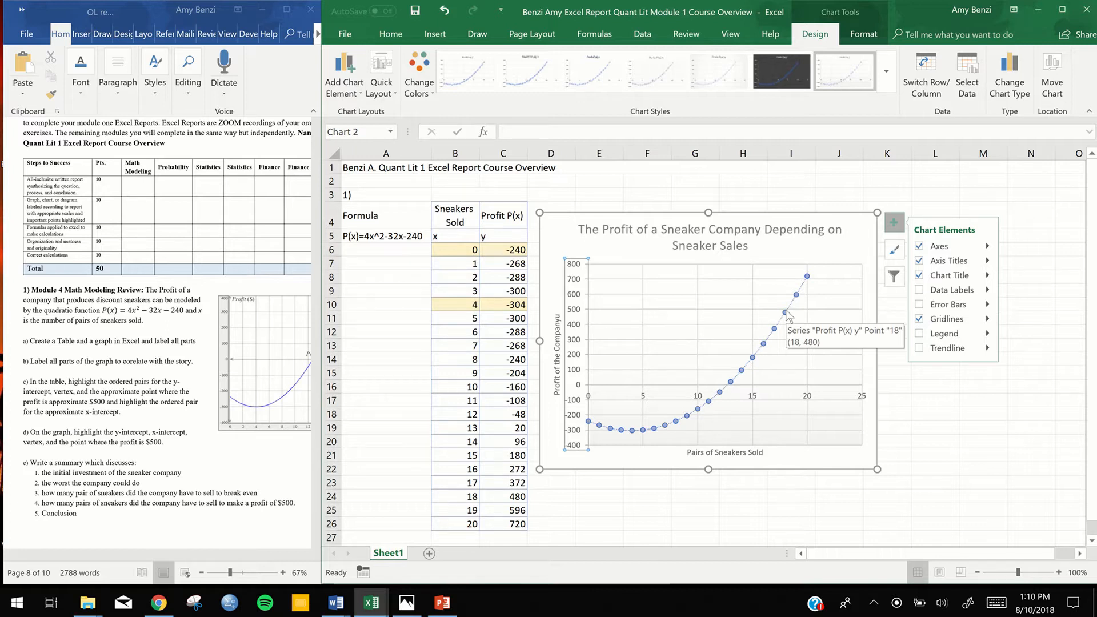
click(753, 400)
double_click(754, 399)
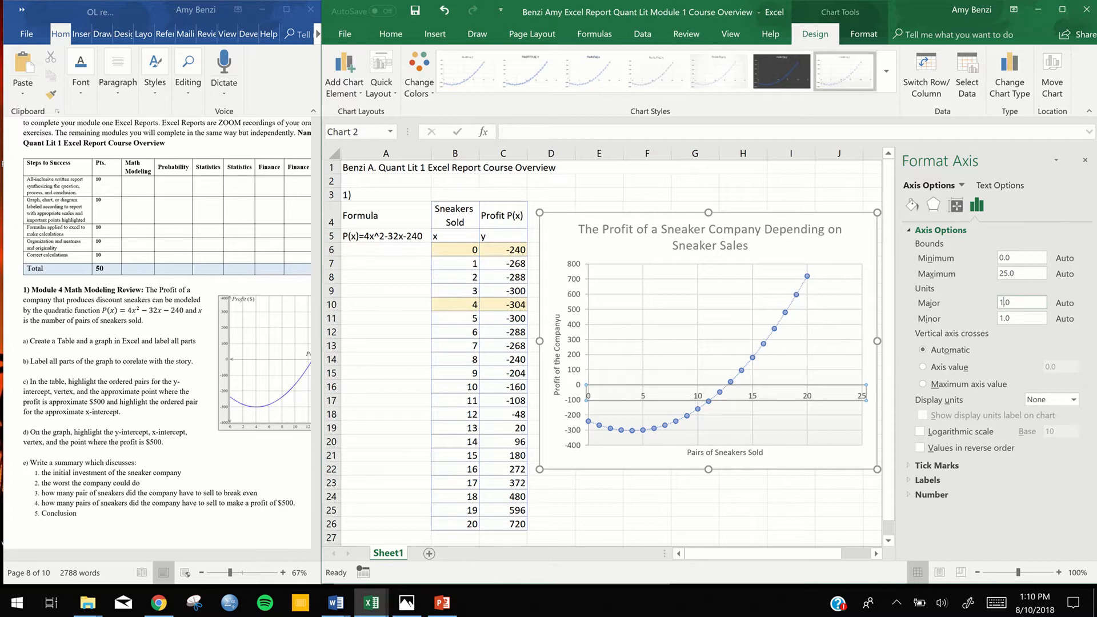
key(Return)
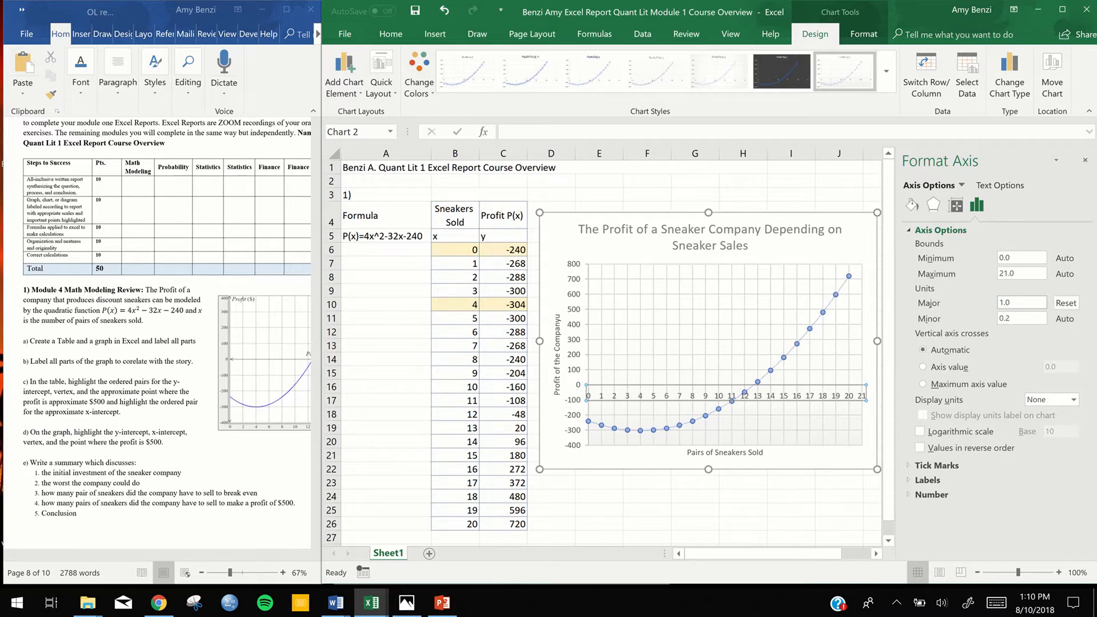
click(776, 459)
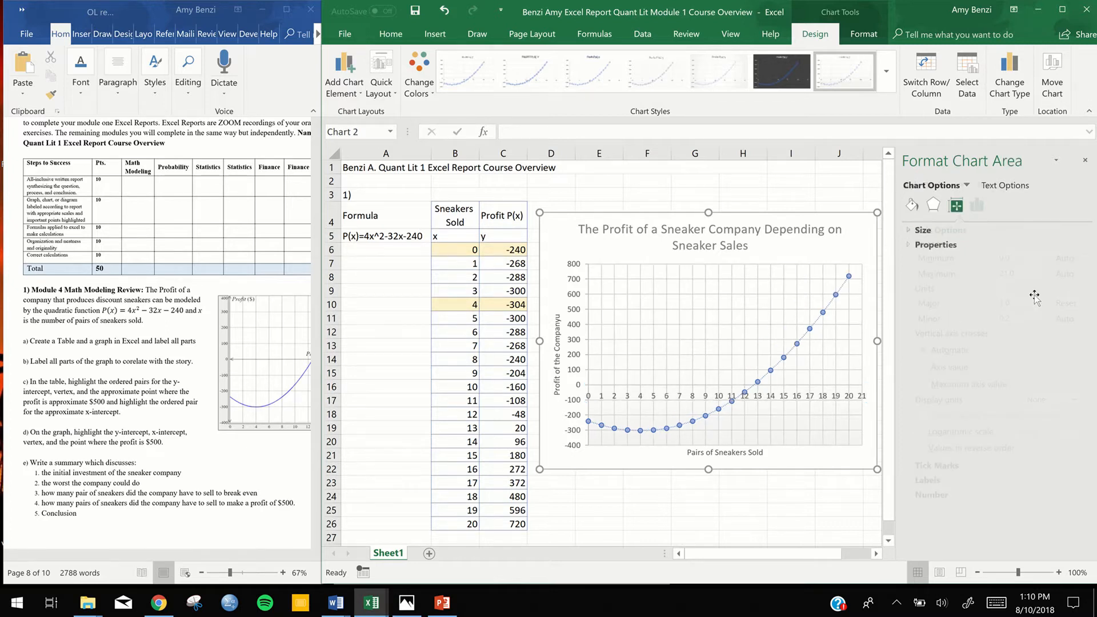
click(1085, 160)
click(894, 222)
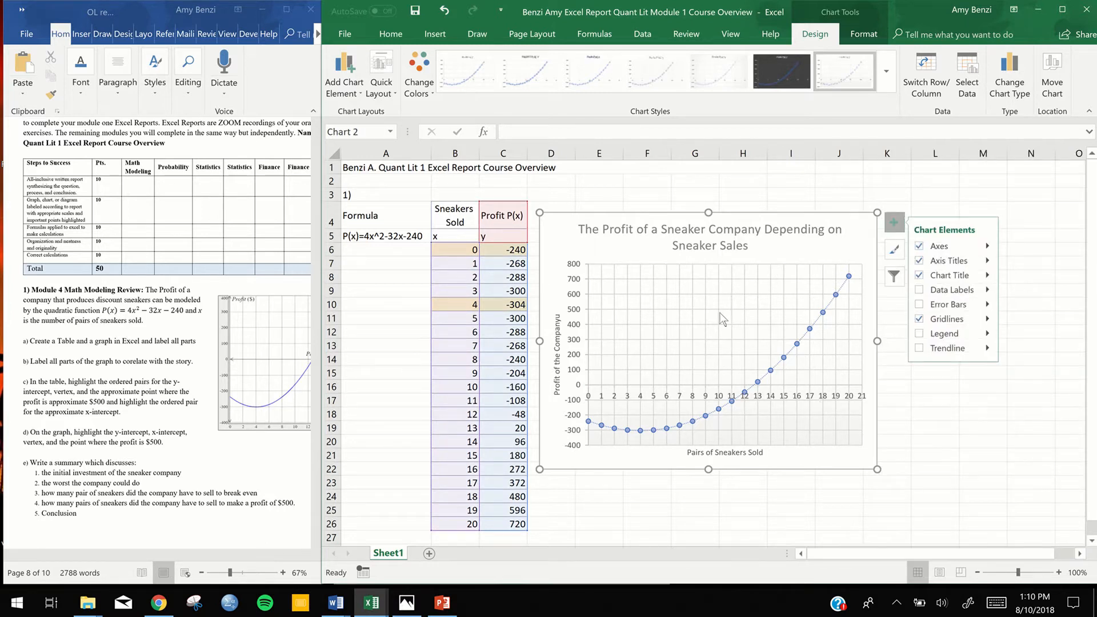
click(1035, 181)
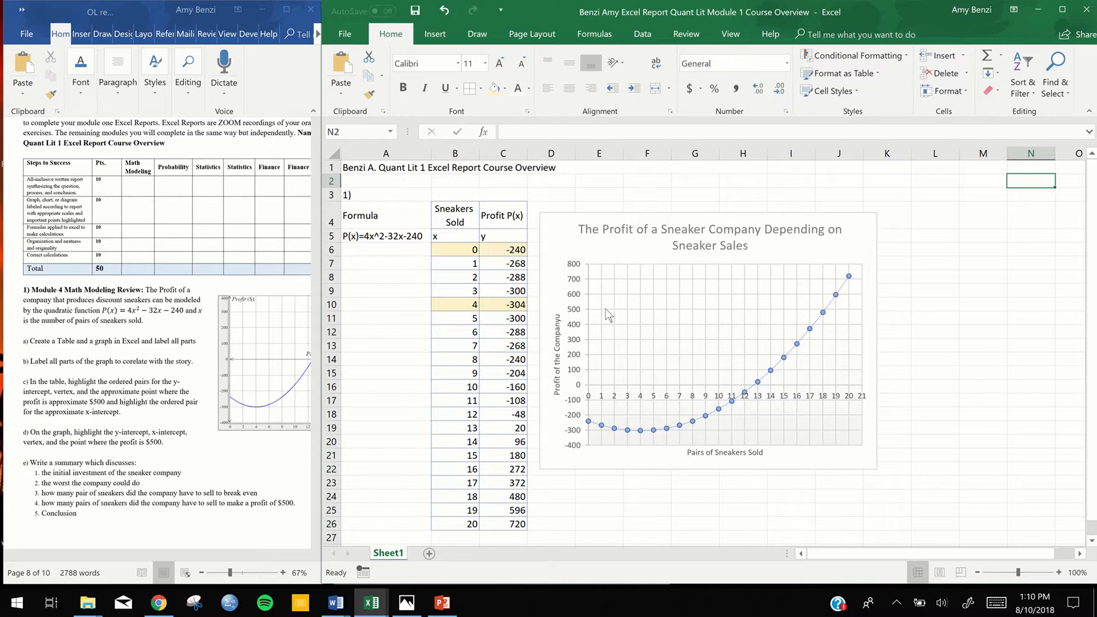
Highlight the ordered pair for 19 sneakers in cells B25:C25 with the same light gold fill
click(495, 375)
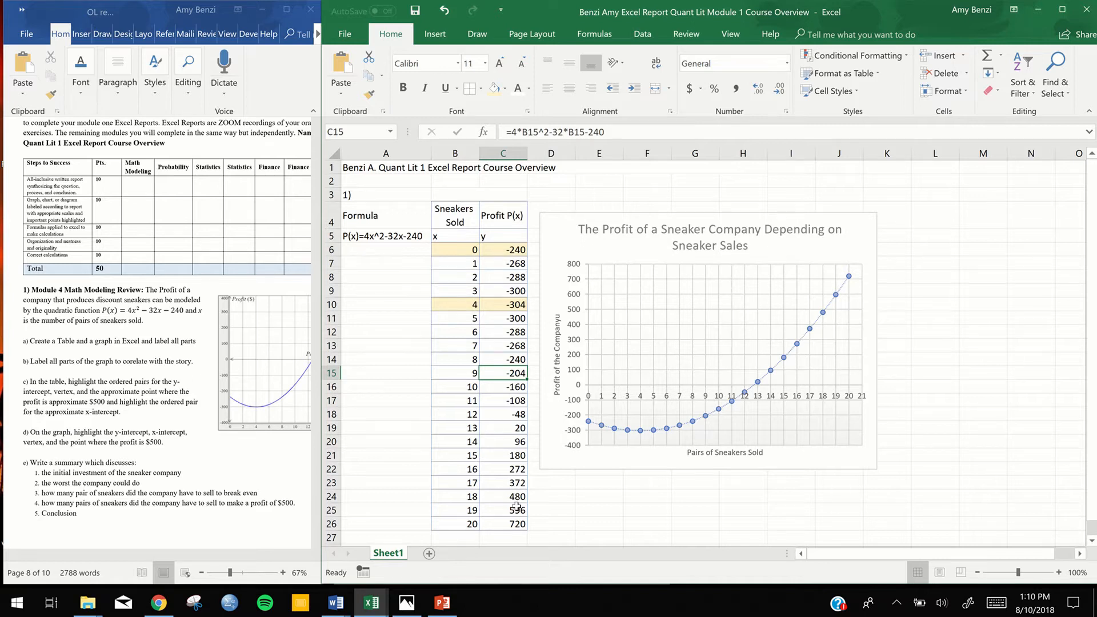
drag(460, 510, 503, 510)
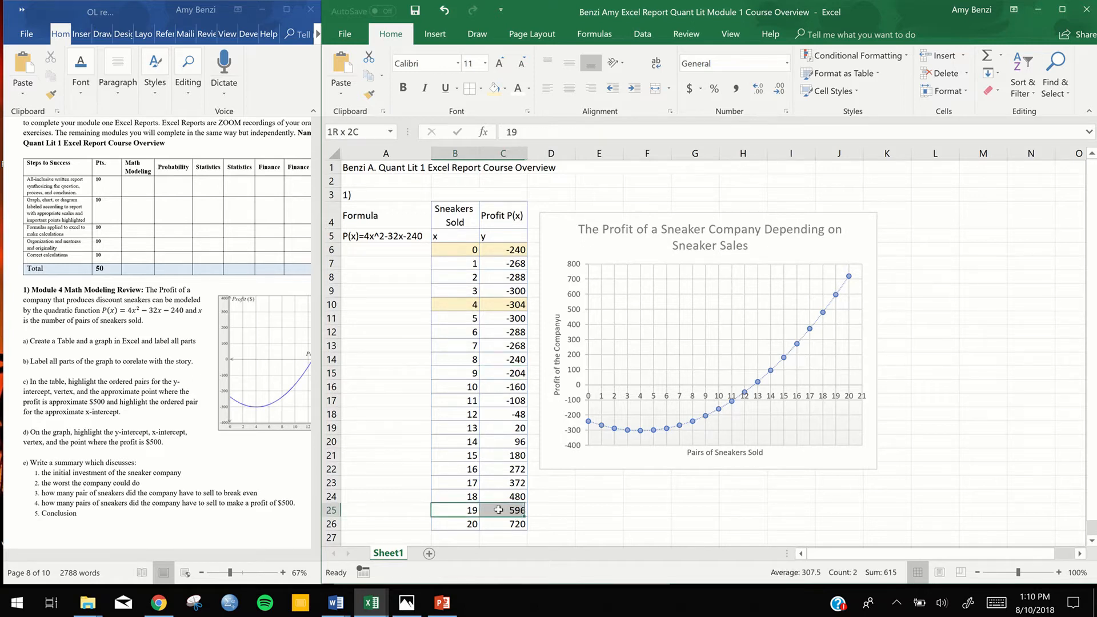
click(495, 89)
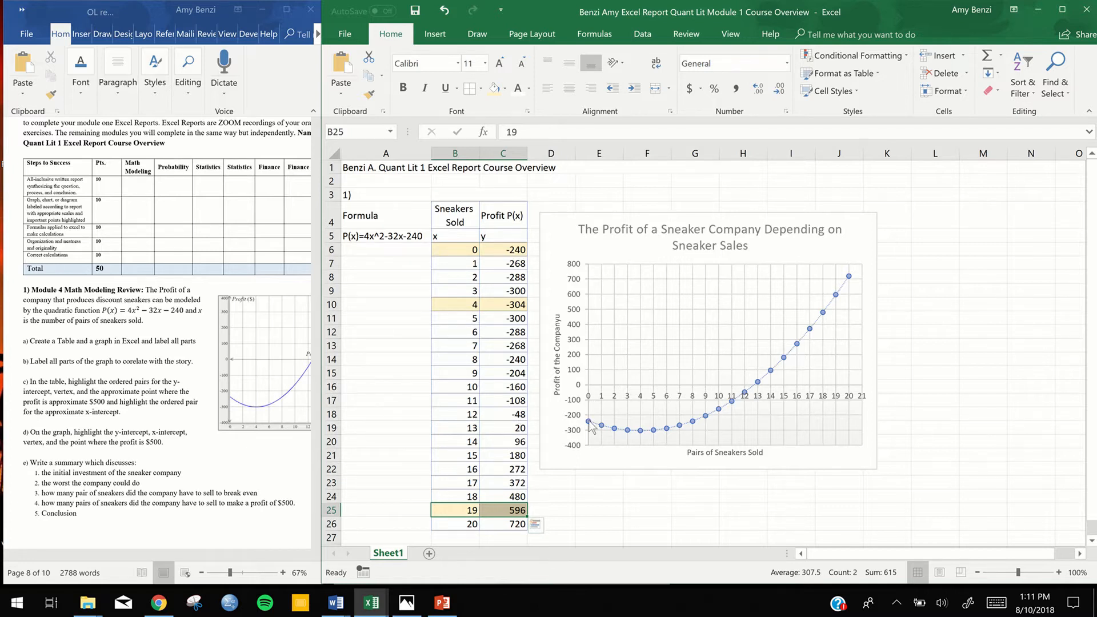
Highlight the ordered pair for 13 sneakers in cells B19:C19 with the same light gold fill
mouse_move(589, 423)
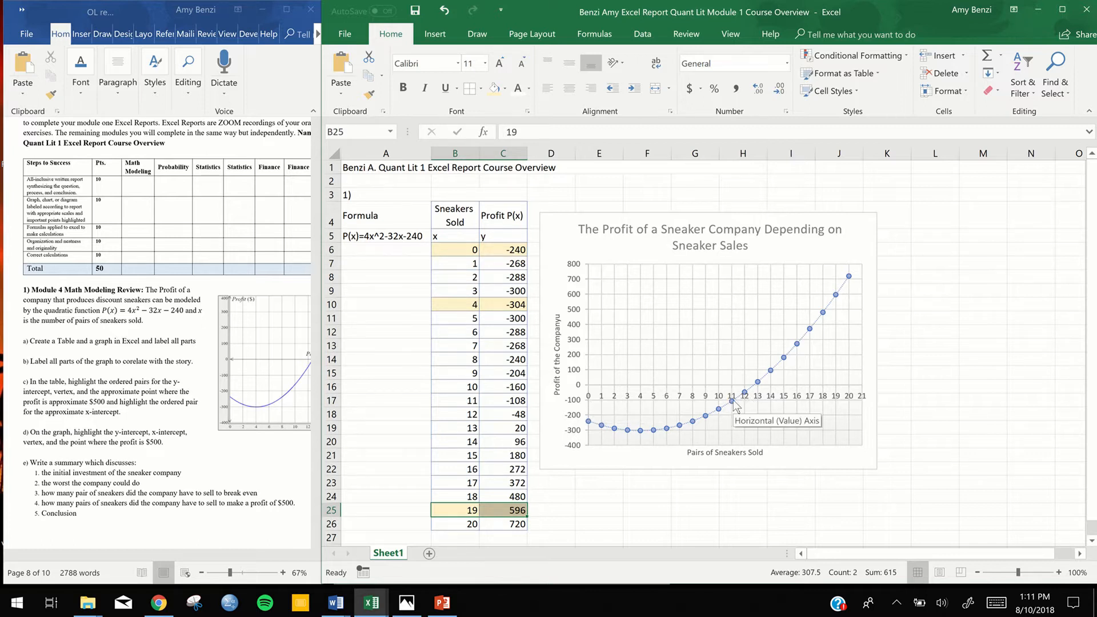
drag(466, 429, 515, 429)
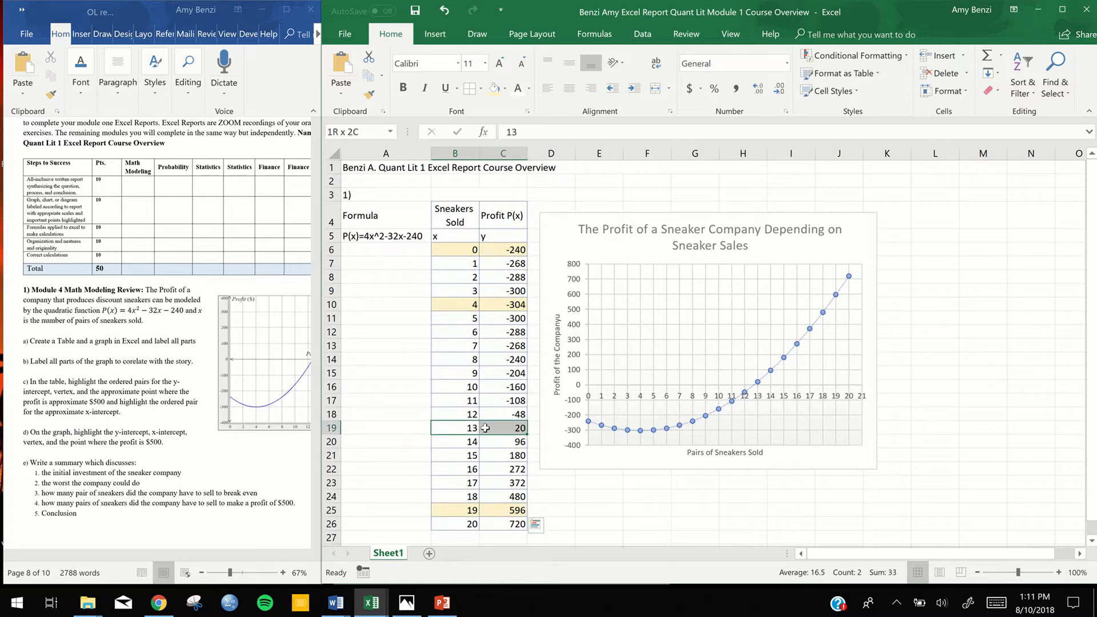
click(494, 89)
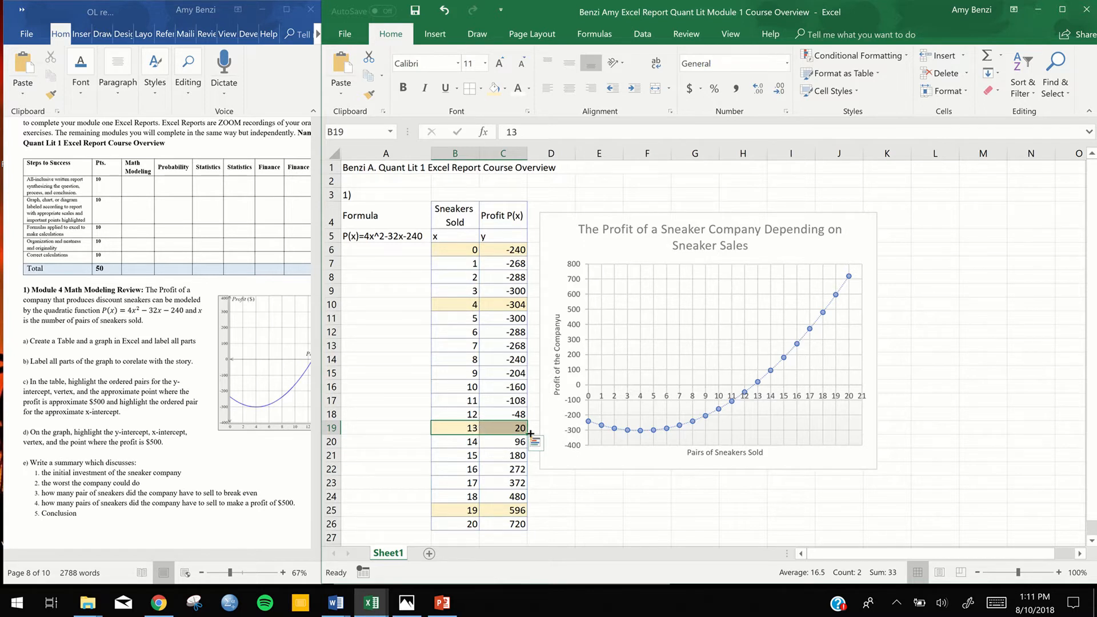
click(722, 499)
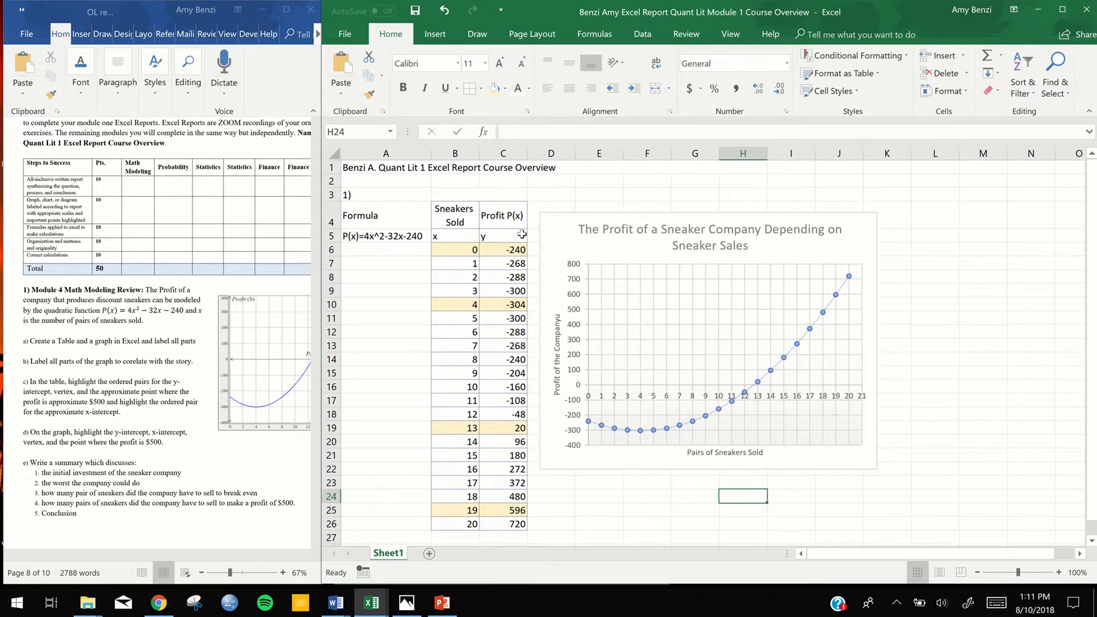
Draw a small oval shape about 0.14" high and 0.12" wide above the chart's plot area
click(437, 35)
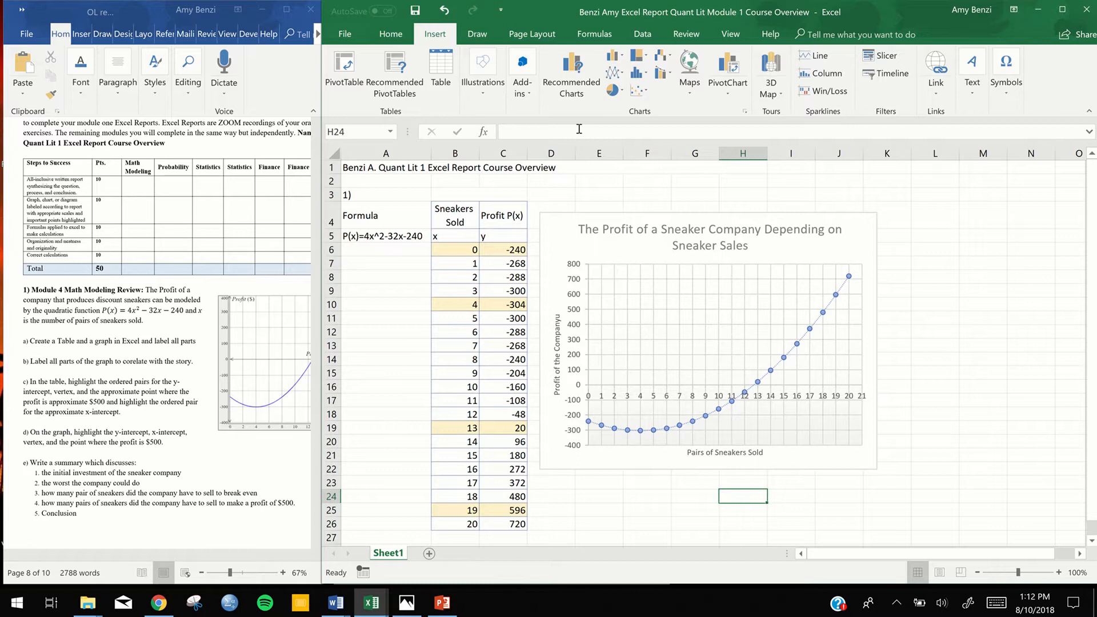
click(529, 95)
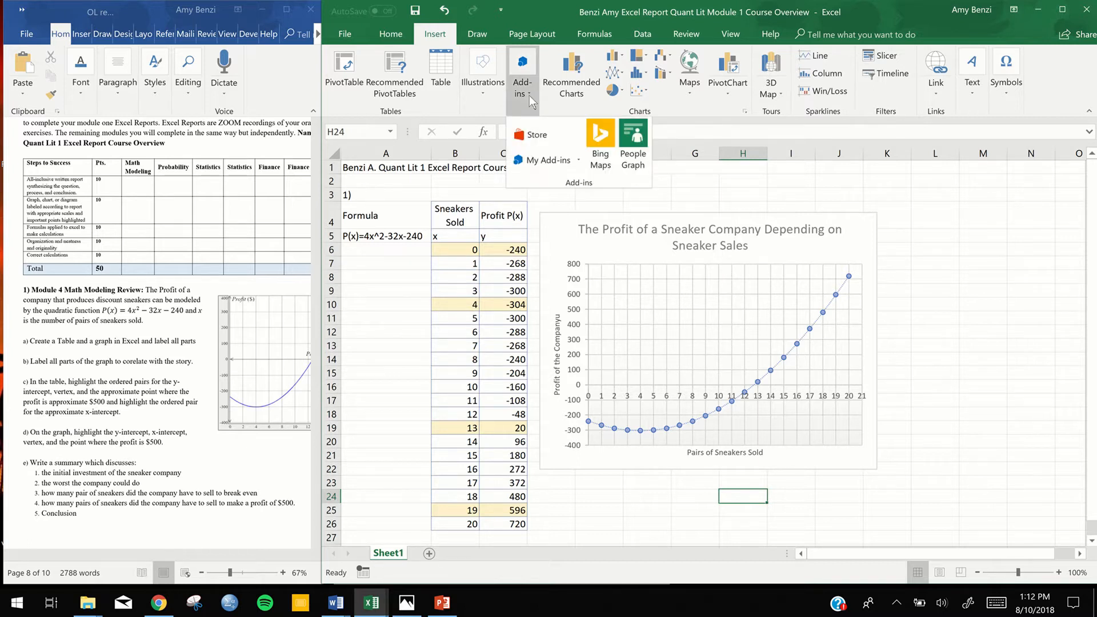
click(487, 99)
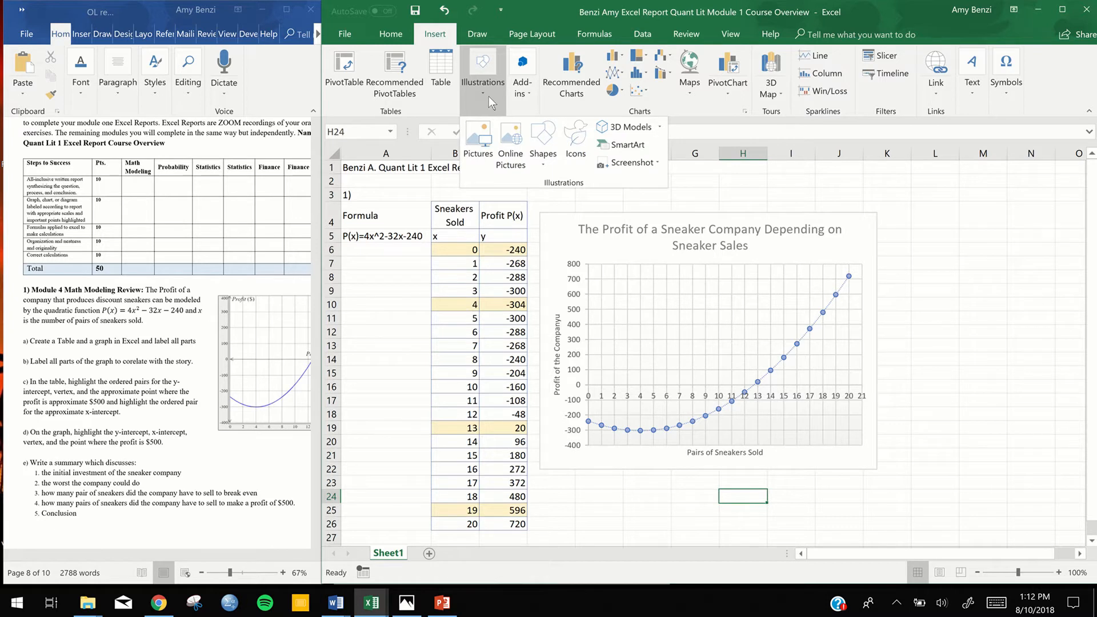
click(541, 166)
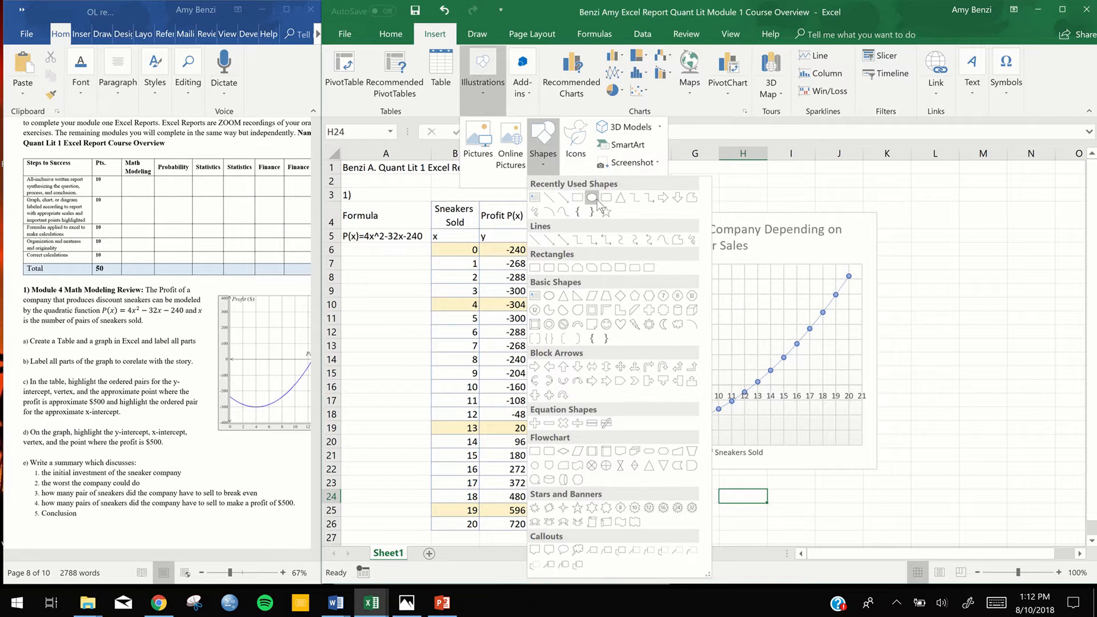
click(597, 198)
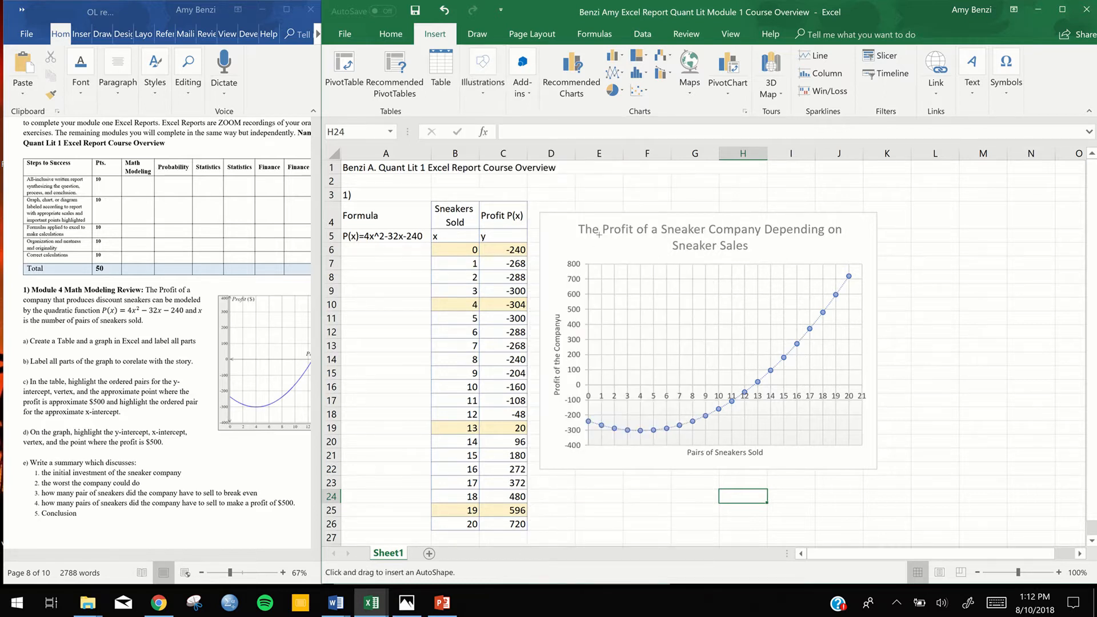
drag(598, 249, 602, 256)
drag(606, 258, 606, 259)
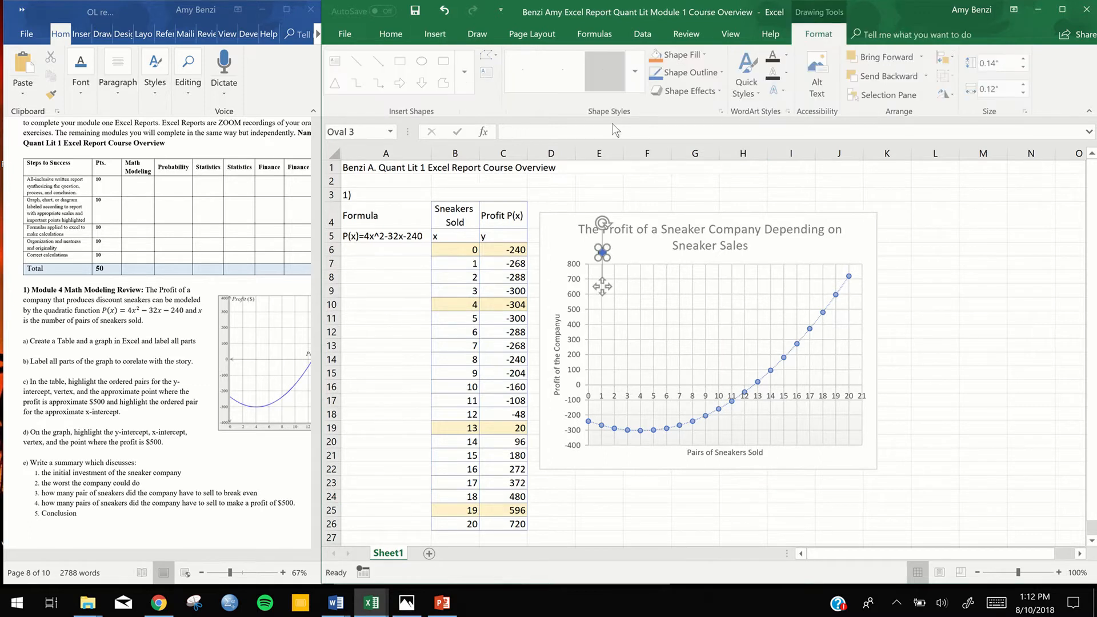
Fill the small oval red and place it on the graph's y-intercept point at 0 sneakers
click(707, 56)
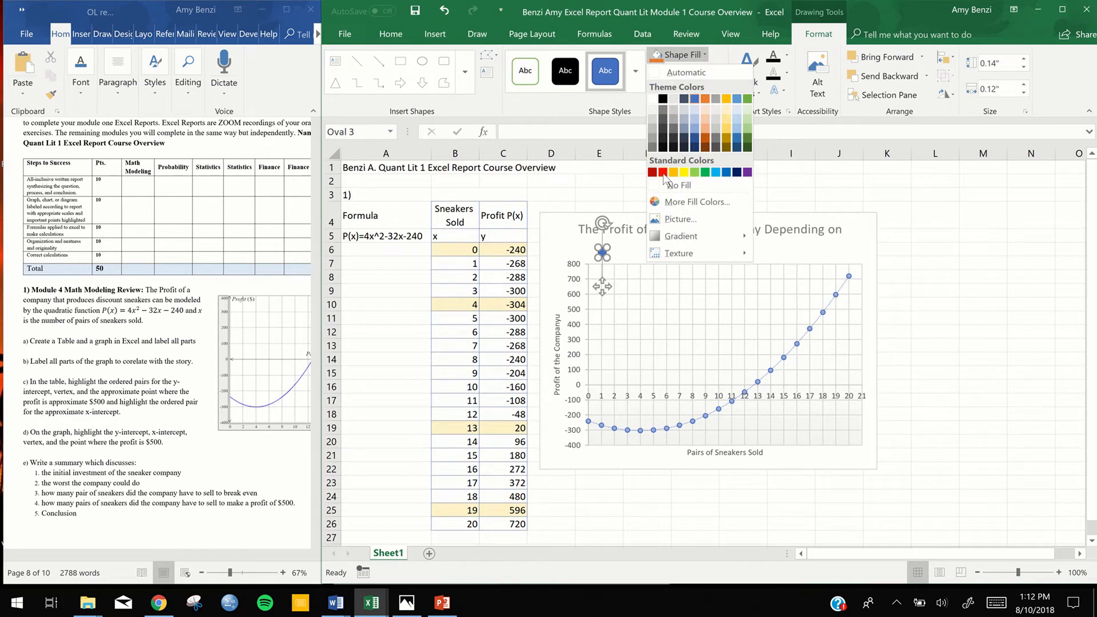
click(663, 172)
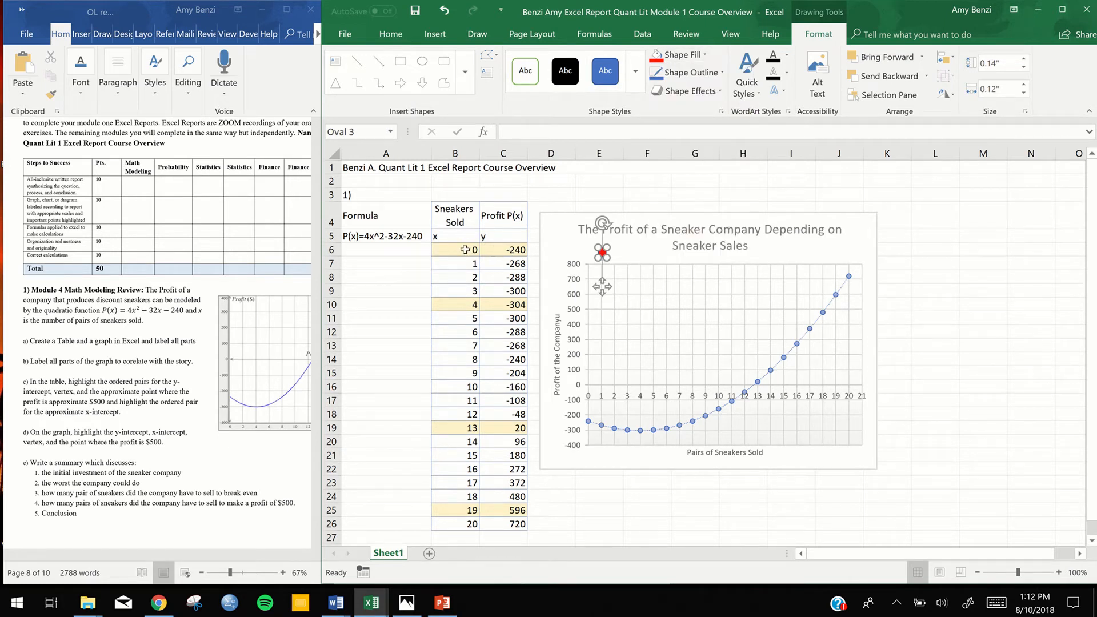
drag(603, 286, 734, 431)
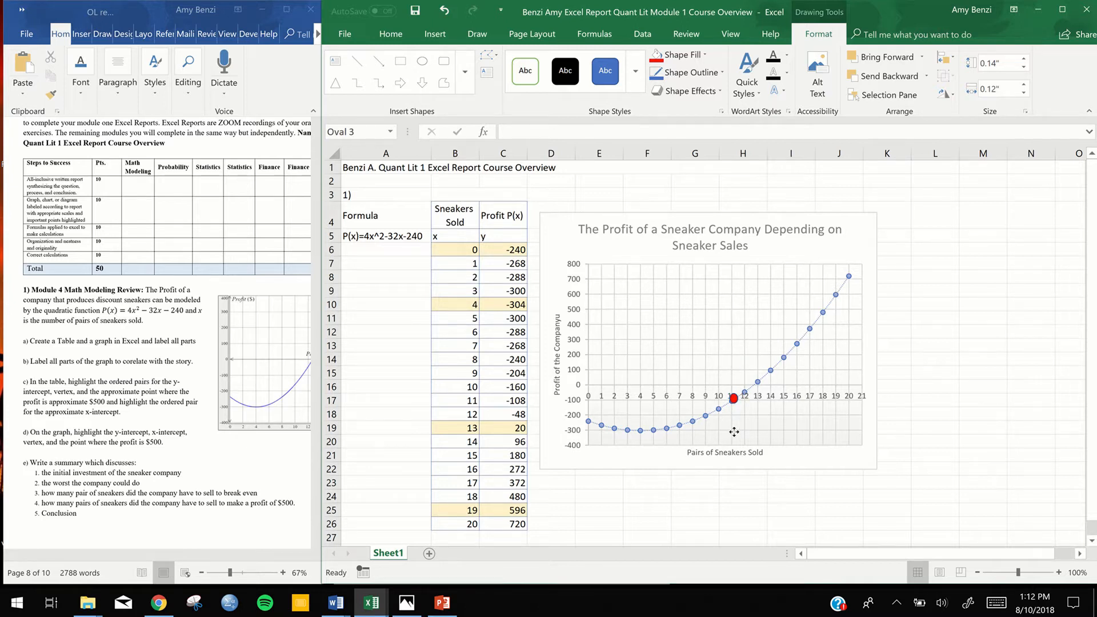
drag(734, 432, 589, 453)
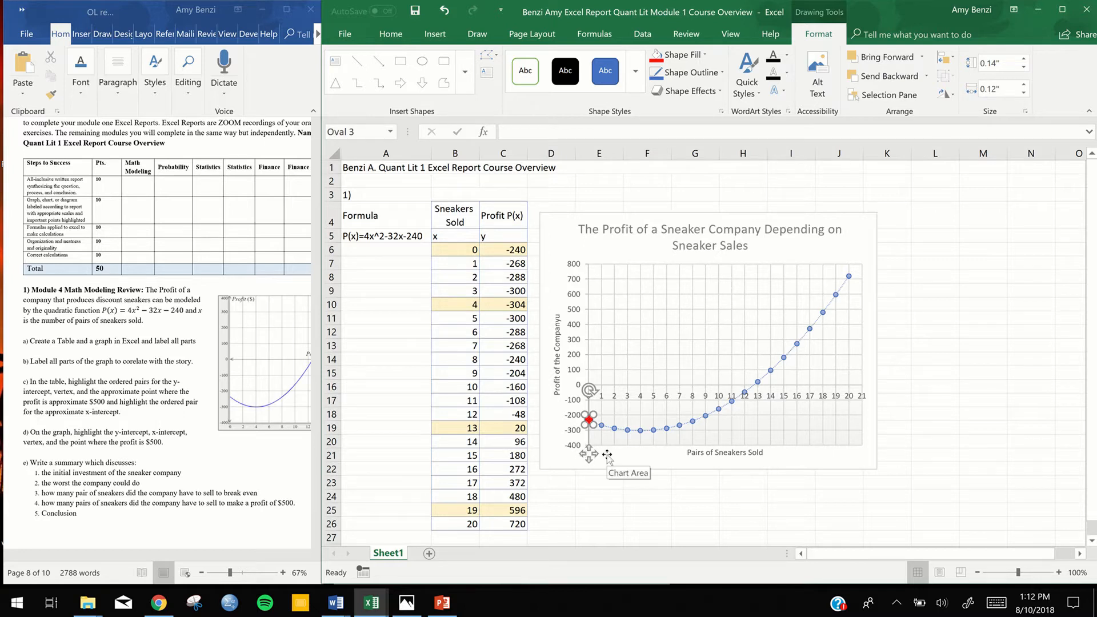
Duplicate the red oval four times and place one copy on the graph's vertex at 4 sneakers
key(ctrl+d)
key(ctrl+d)
key(ctrl+d)
key(ctrl+d)
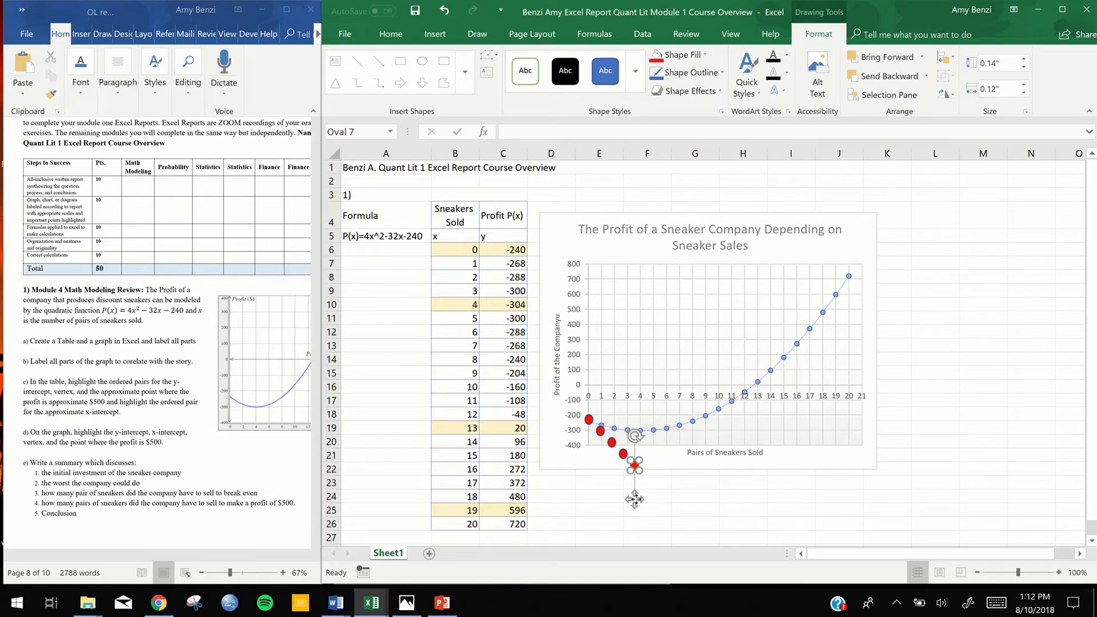
drag(635, 499, 640, 468)
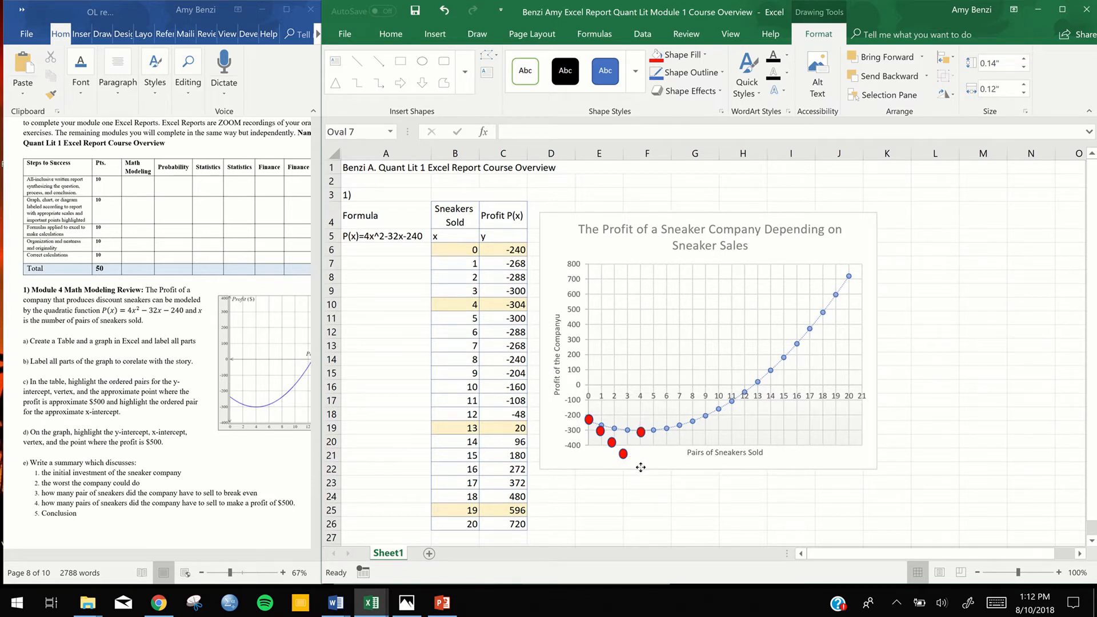
Place two red copies on the x-intercept near 11 sneakers and the $500 profit point near 18 sneakers, and delete the spare copy
click(624, 453)
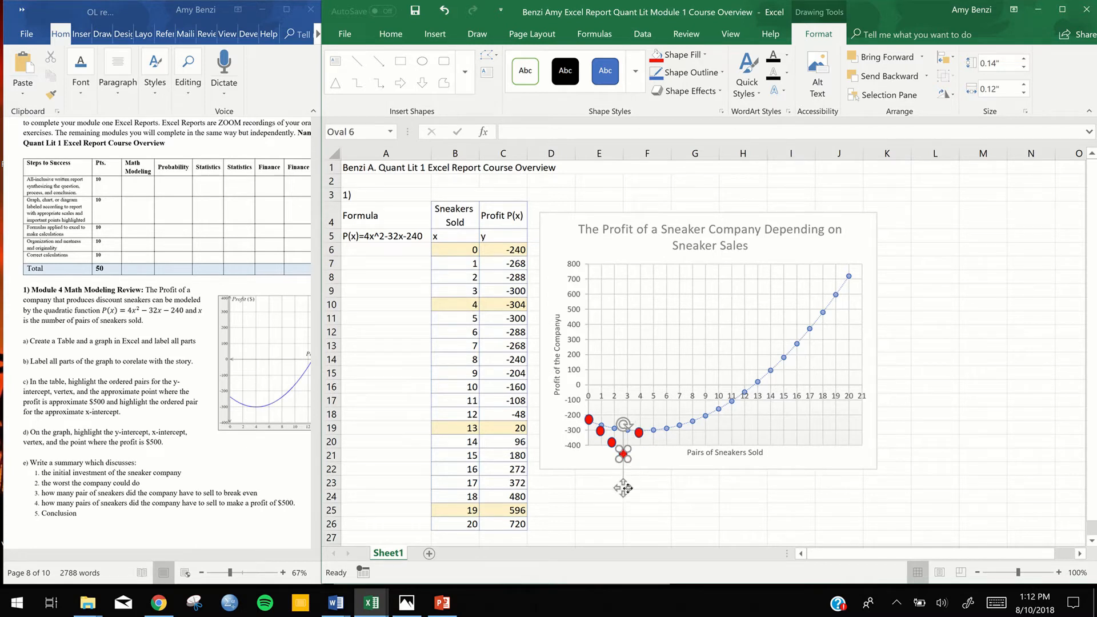
drag(623, 487, 740, 434)
click(611, 448)
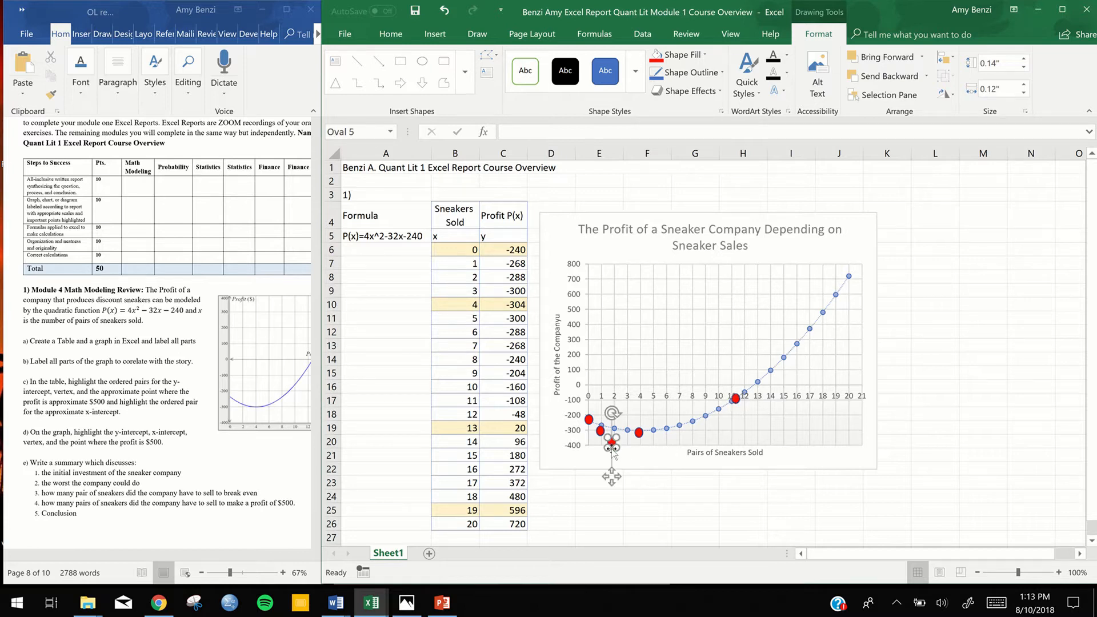
drag(611, 477, 825, 344)
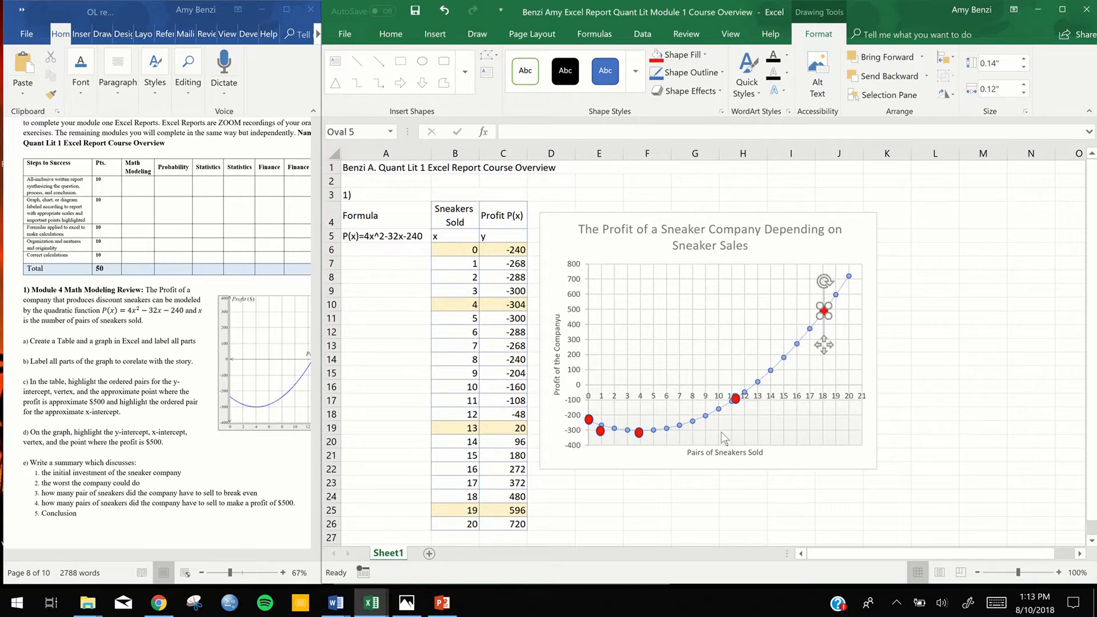
click(601, 433)
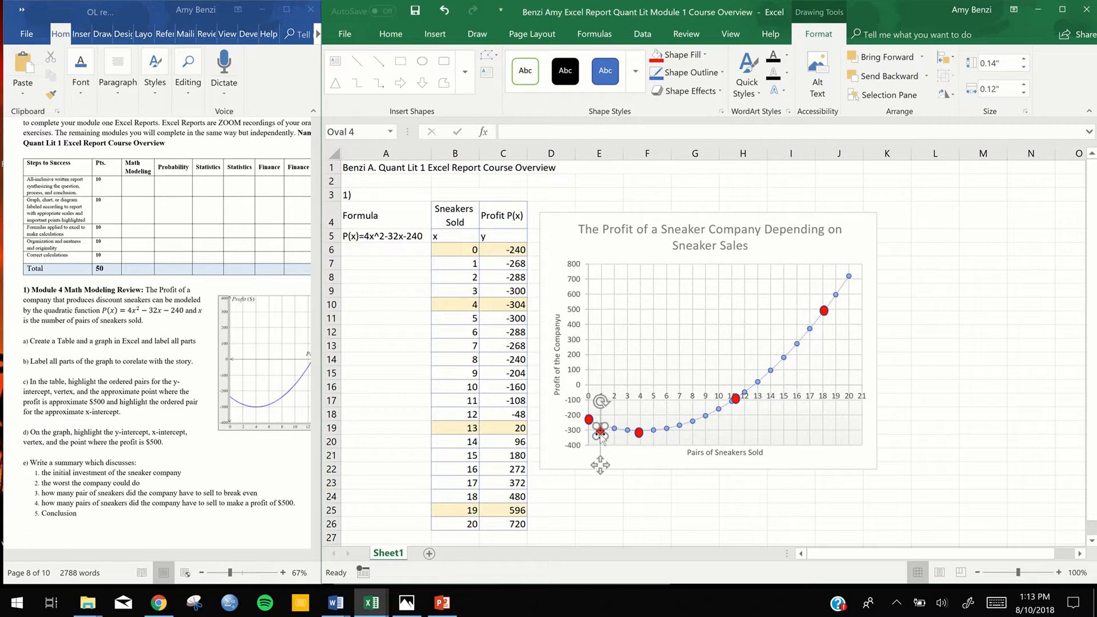
click(743, 496)
Change the fill of the oval on the graph's y-intercept to gold, matching the highlighted pair for 0 sneakers
drag(472, 249, 491, 252)
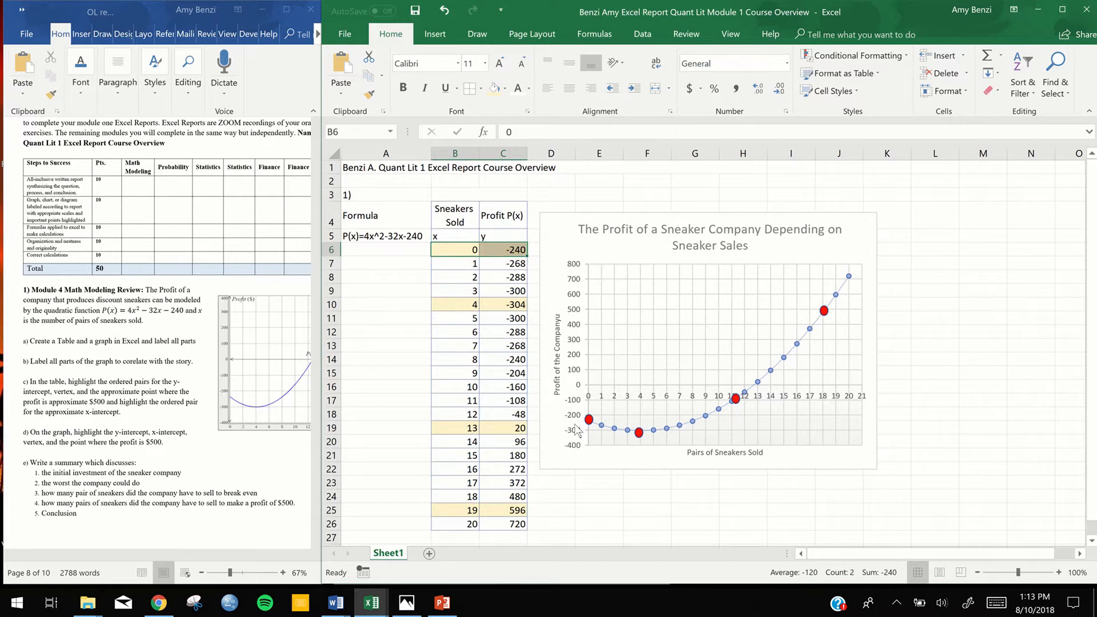
click(590, 417)
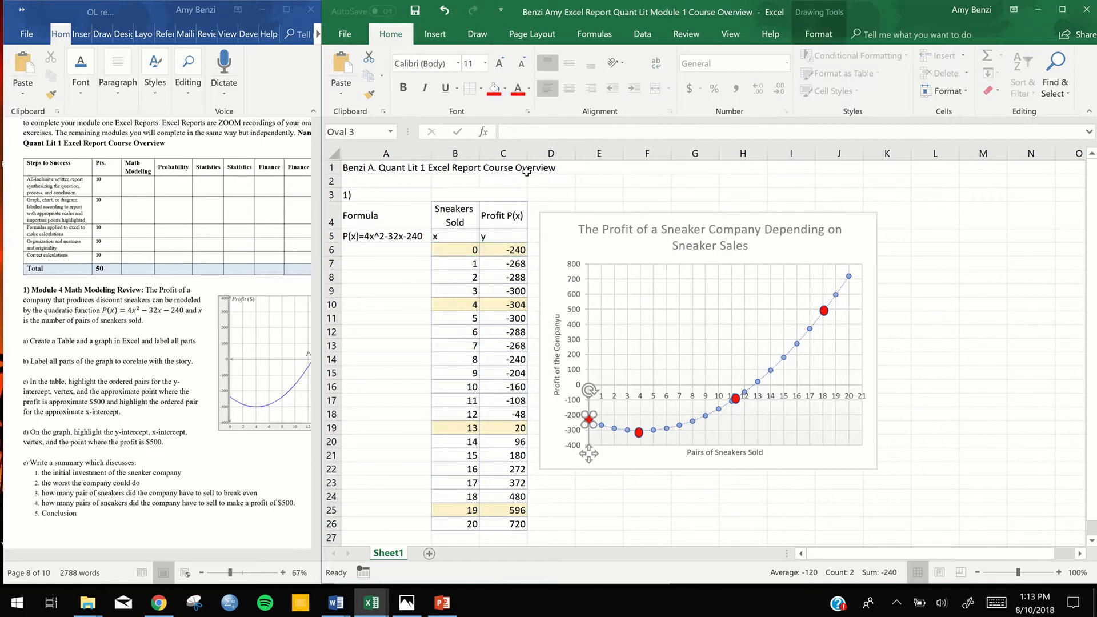
click(506, 89)
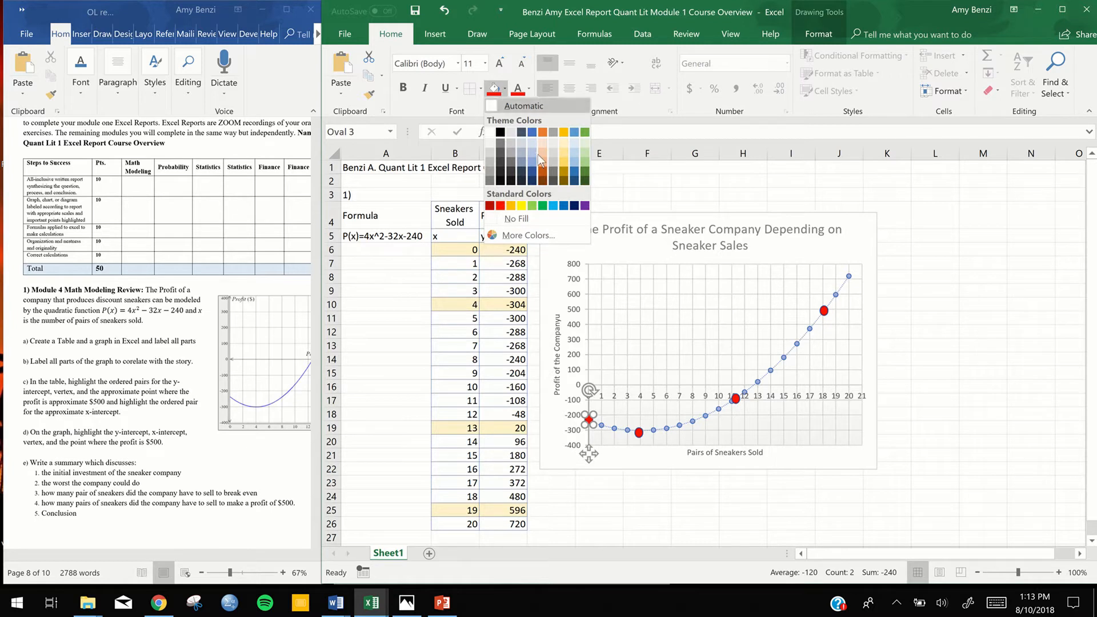
click(561, 132)
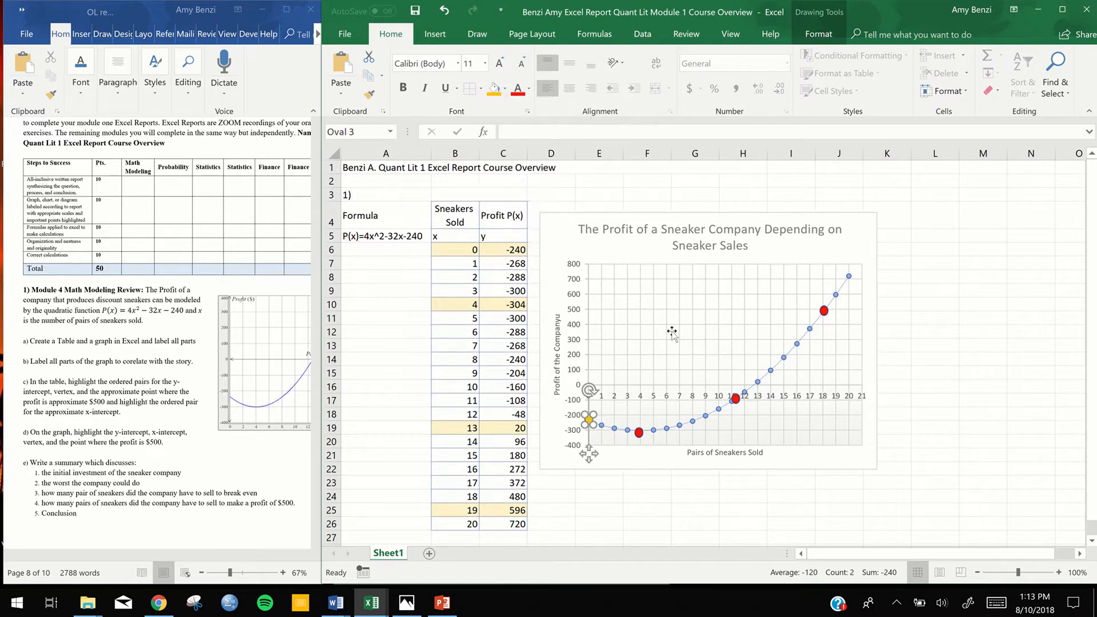
Change the highlight of the vertex's ordered pair in cells B10:C10 to light green
drag(476, 303, 492, 311)
click(505, 90)
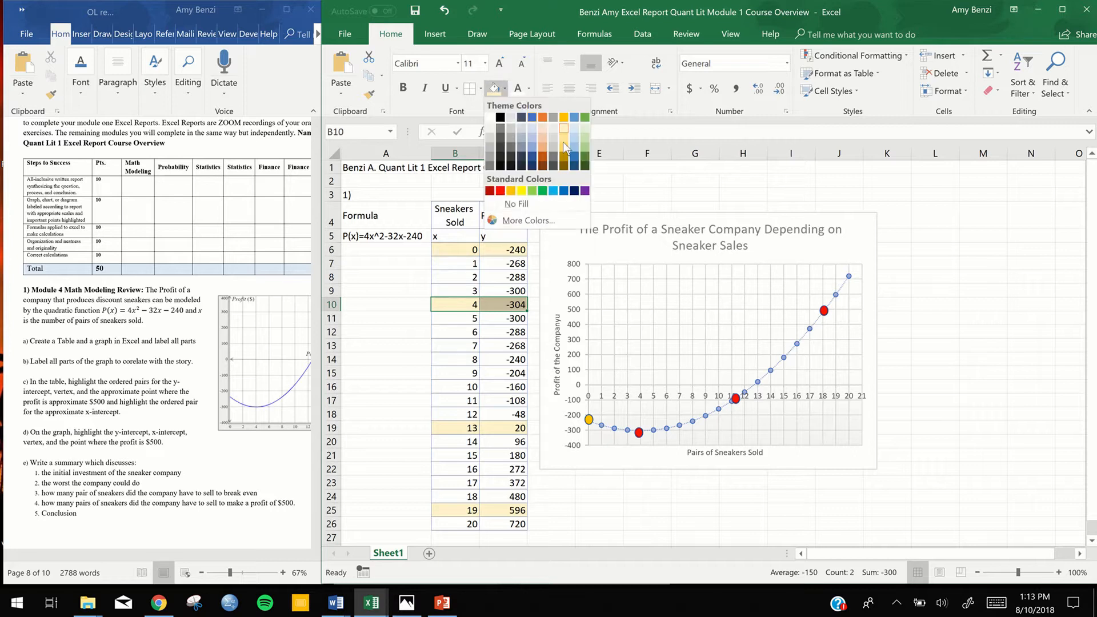
click(584, 139)
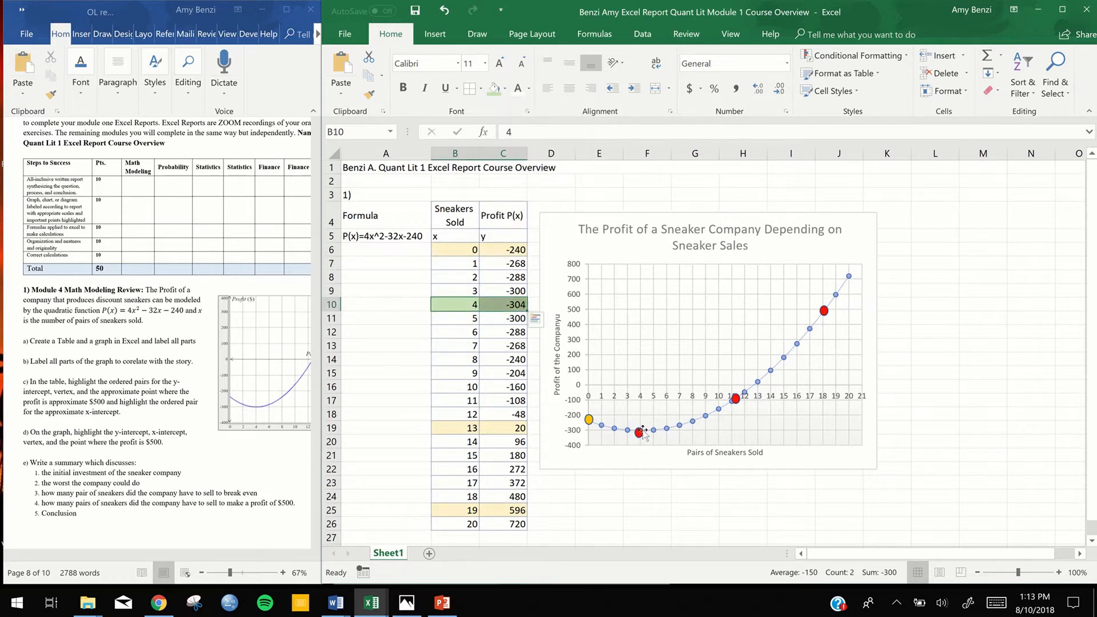
Fill the oval on the graph's vertex with light green to match its ordered pair in the table
click(639, 433)
click(528, 87)
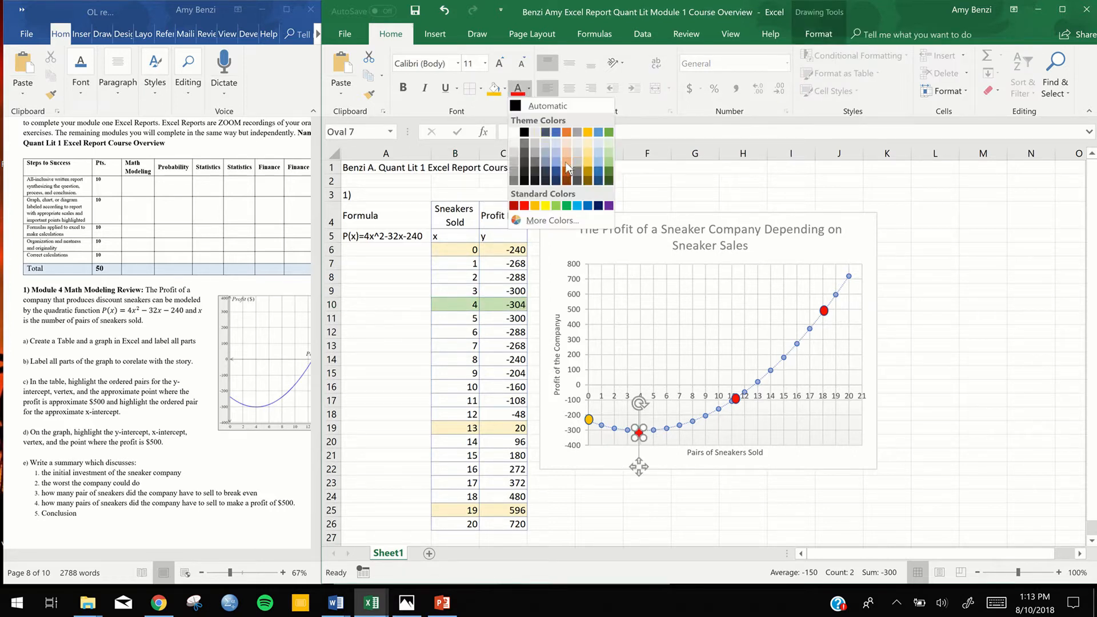
click(608, 144)
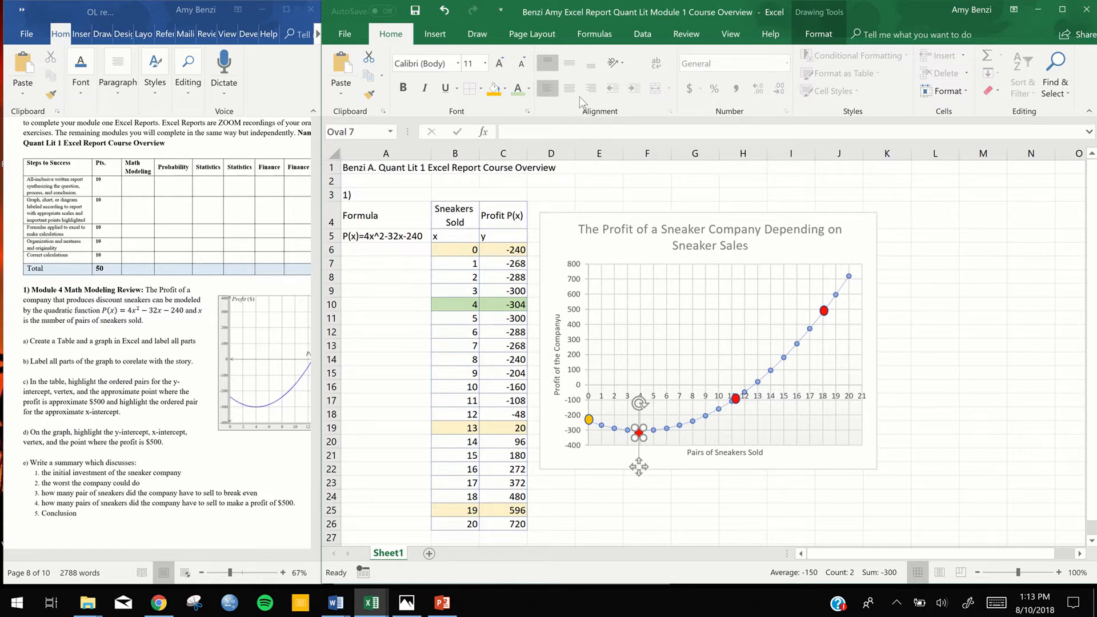
click(506, 89)
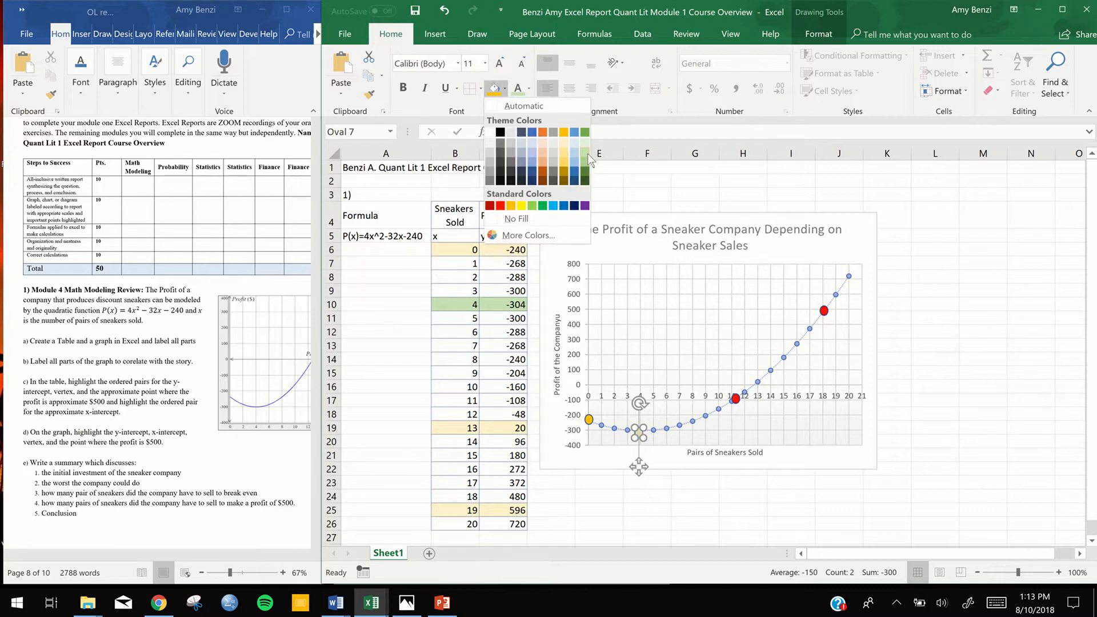
click(586, 160)
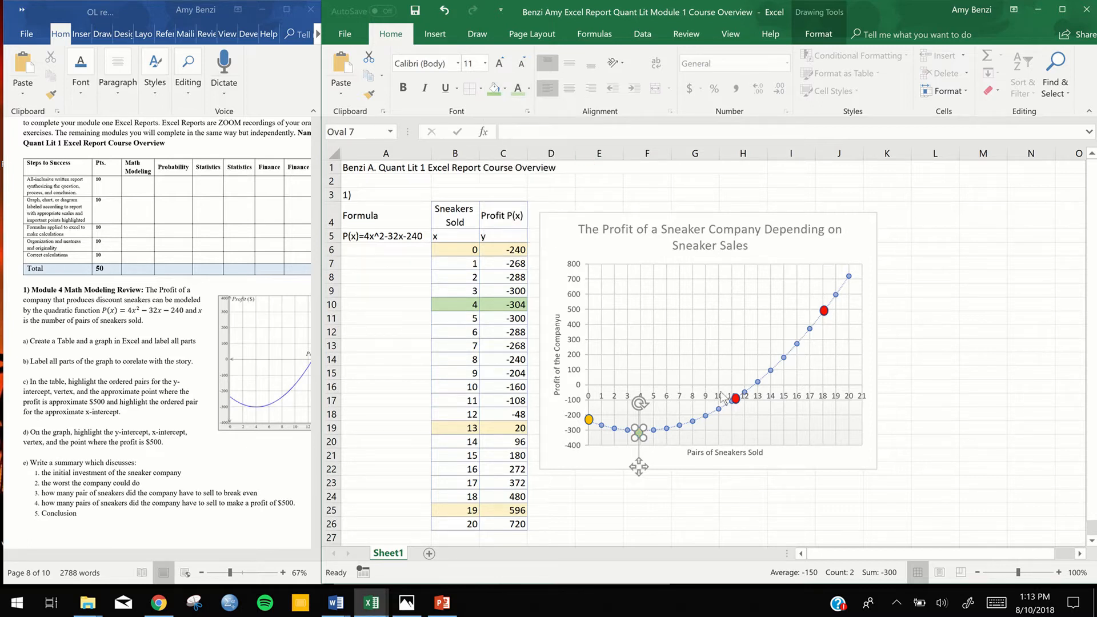
Change the highlight of the x-intercept's ordered pair in cells B19:C19 to light blue
drag(471, 430, 503, 429)
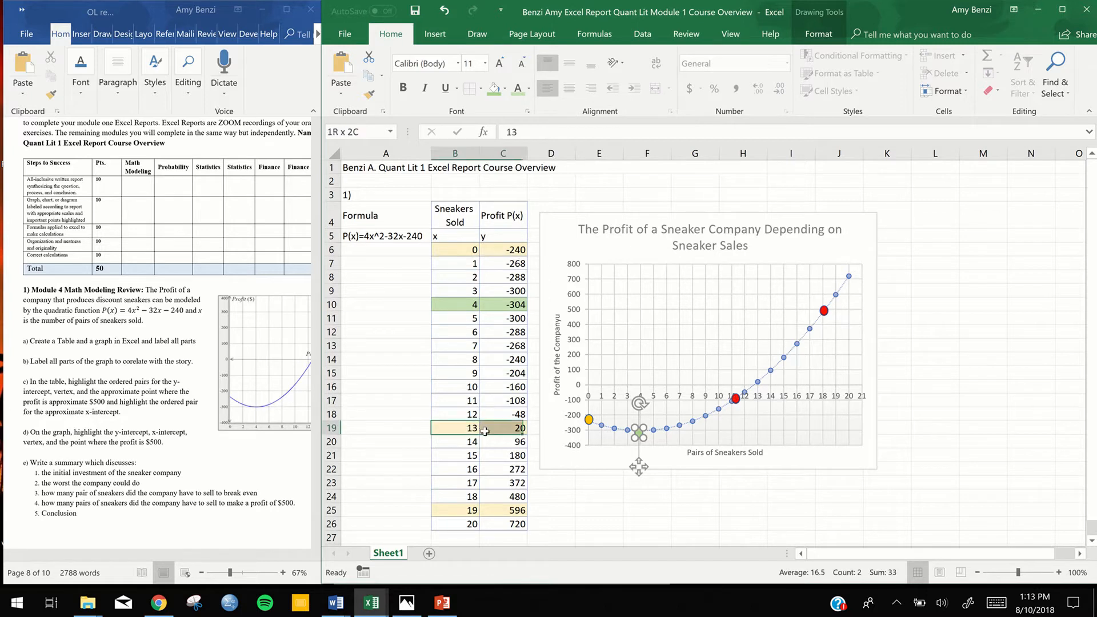
click(506, 90)
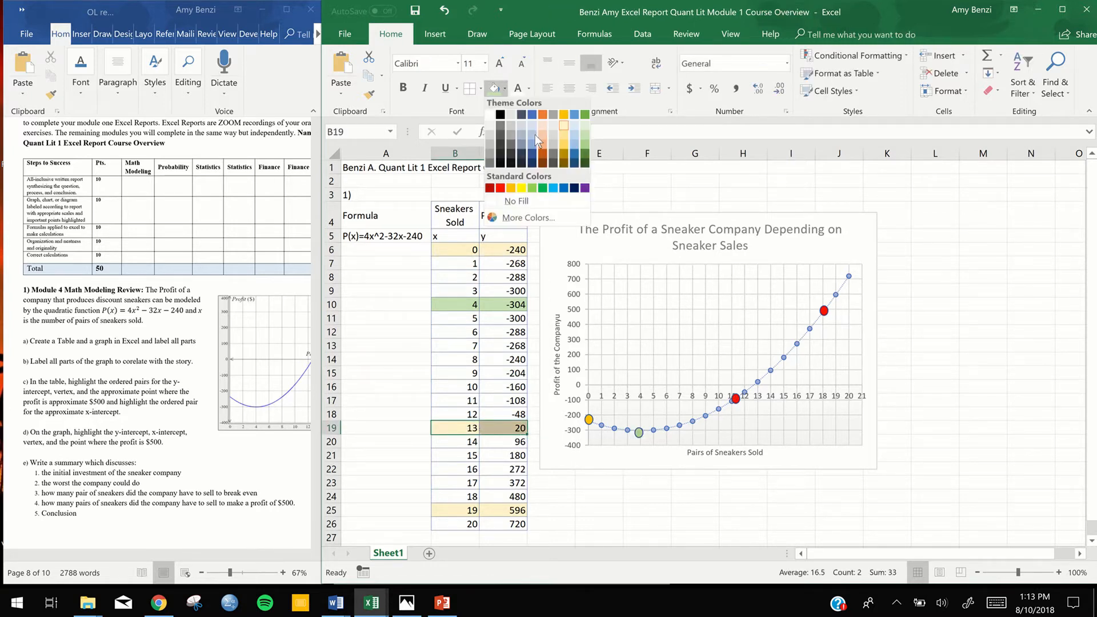
click(576, 154)
Fill the oval on the graph's x-intercept with a darker shade of blue
click(736, 399)
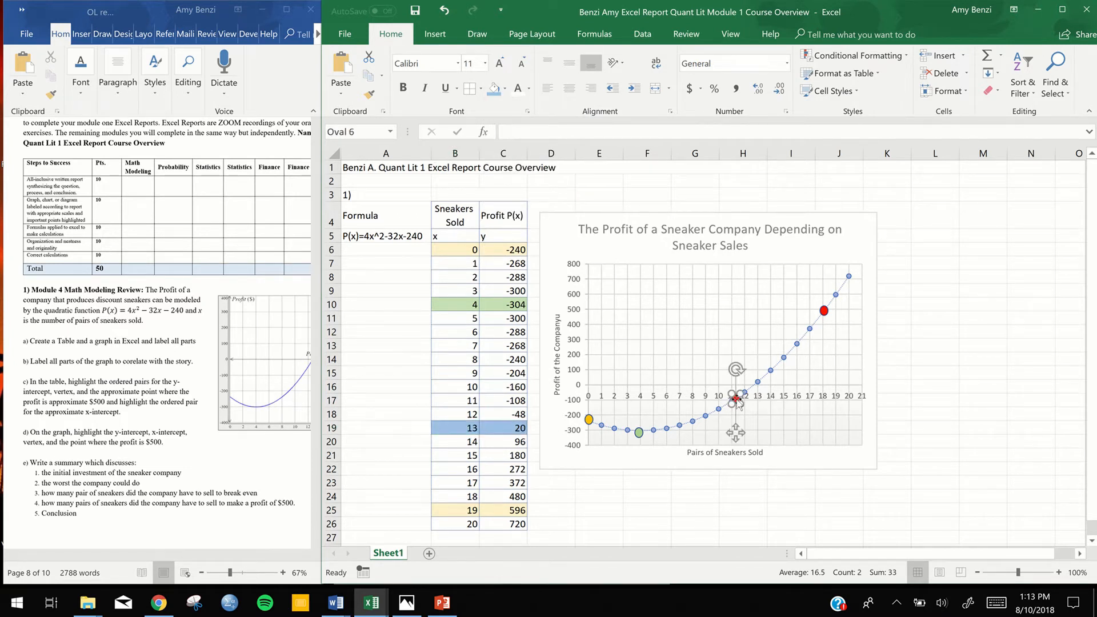
click(505, 89)
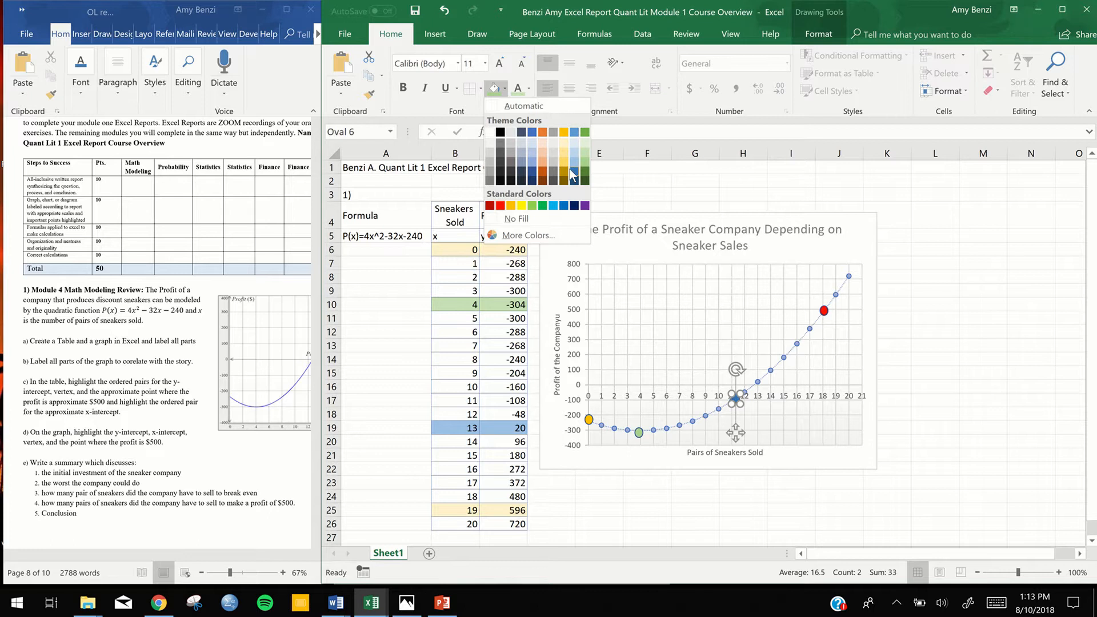
click(574, 177)
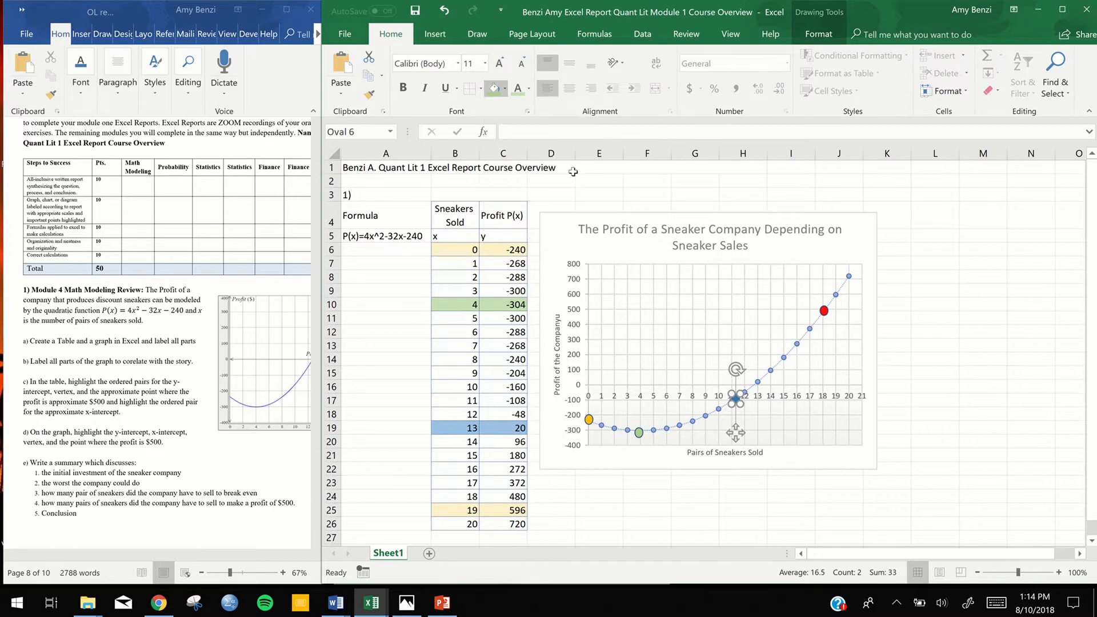
Change the highlight of the approximate $500 profit point's ordered pair in cells B25:C25 to standard red
drag(463, 510, 515, 511)
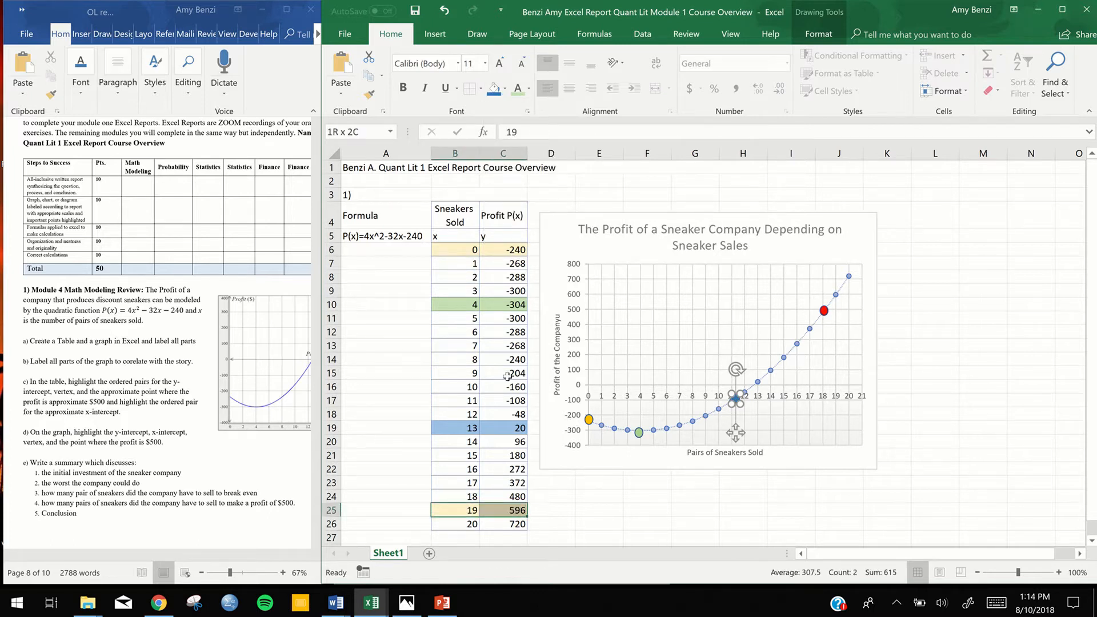
click(505, 88)
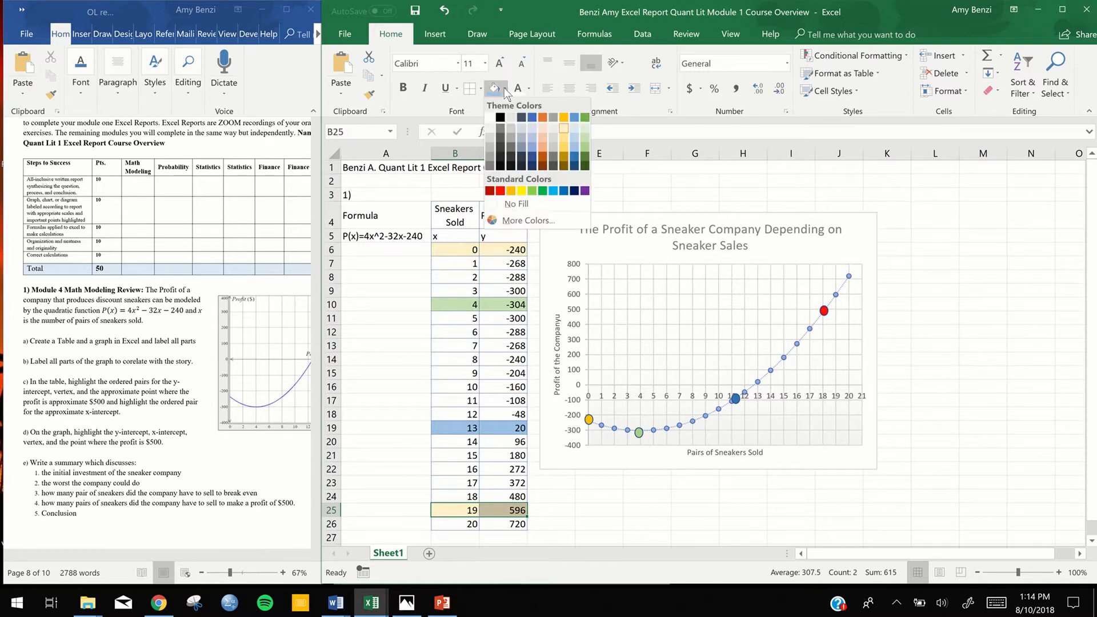
click(500, 192)
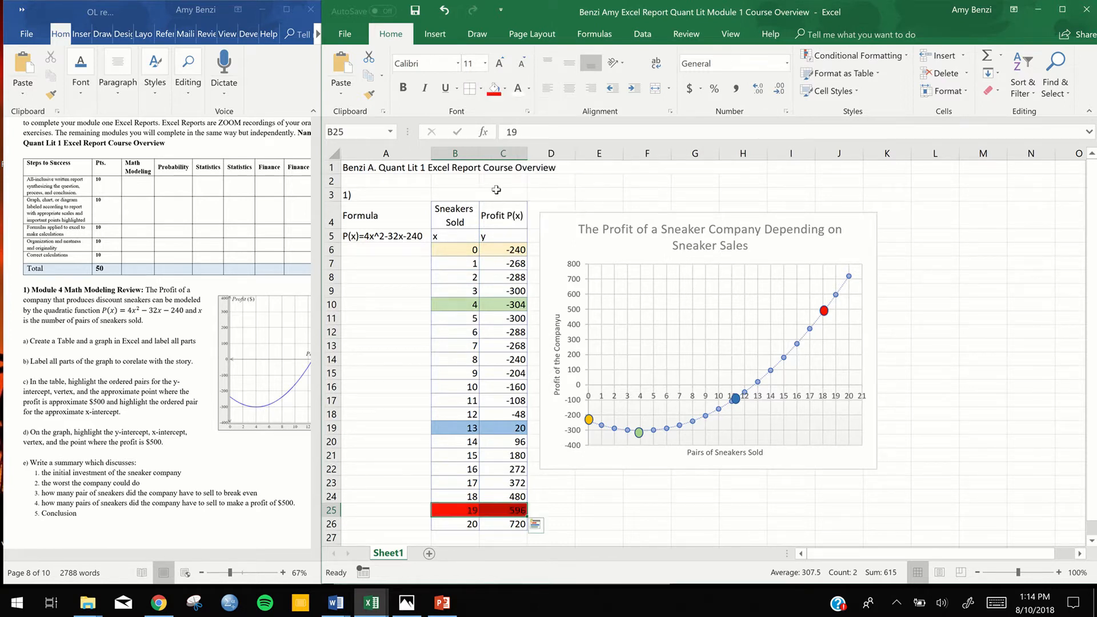
click(636, 512)
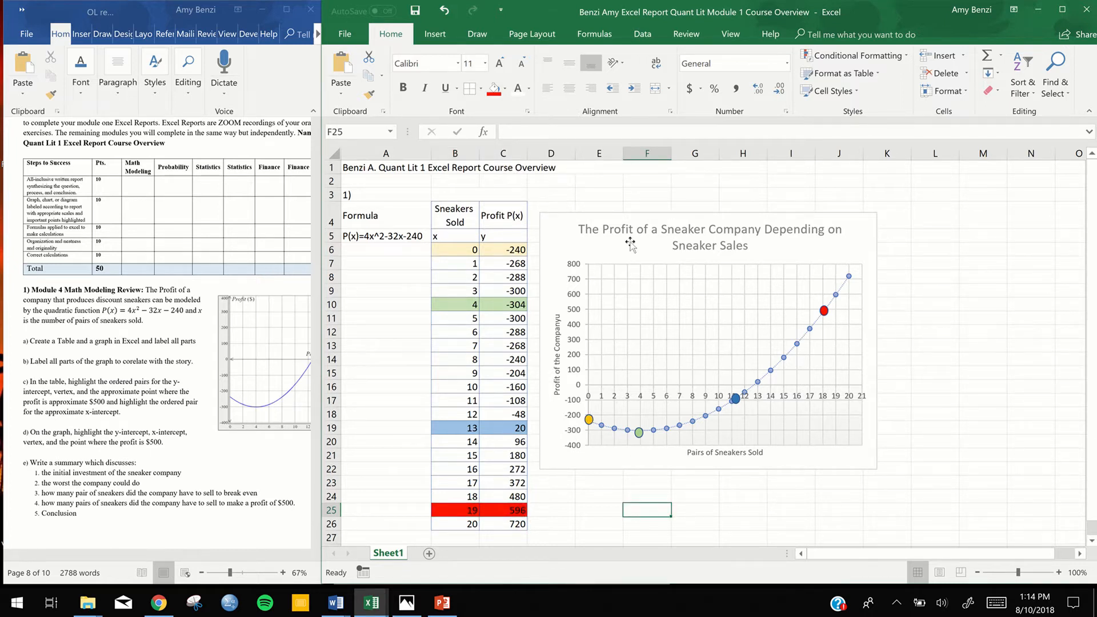
Shift the sneaker profit chart slightly up and closer to the data table
click(565, 236)
drag(566, 236, 559, 224)
click(1040, 344)
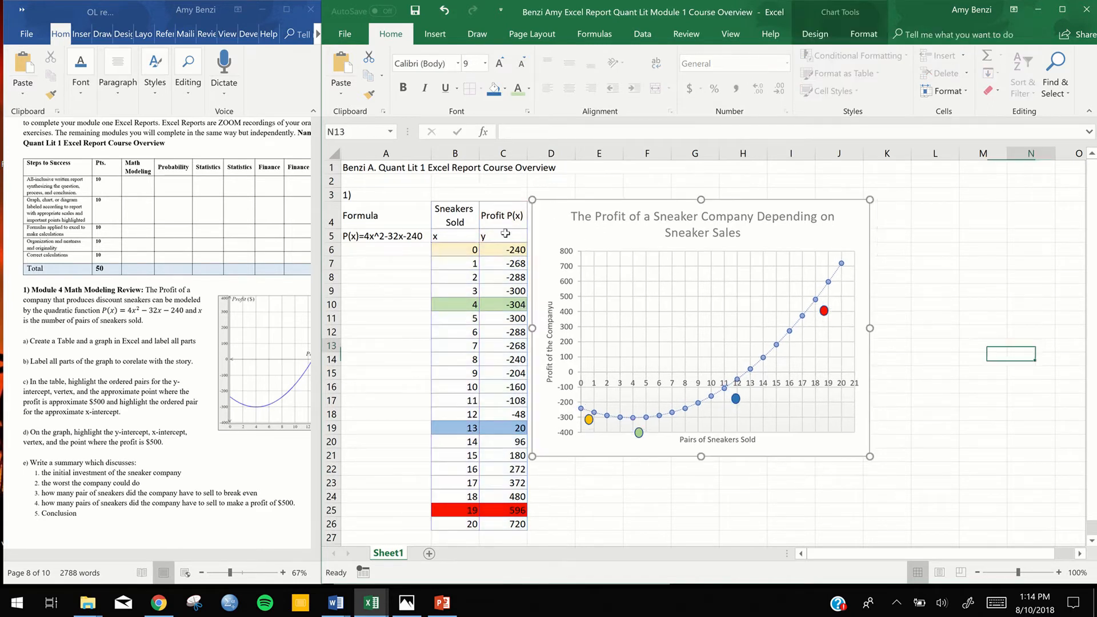
Insert a blank text box beside the chart, spanning about columns K to N and rows 4 to 21
click(432, 34)
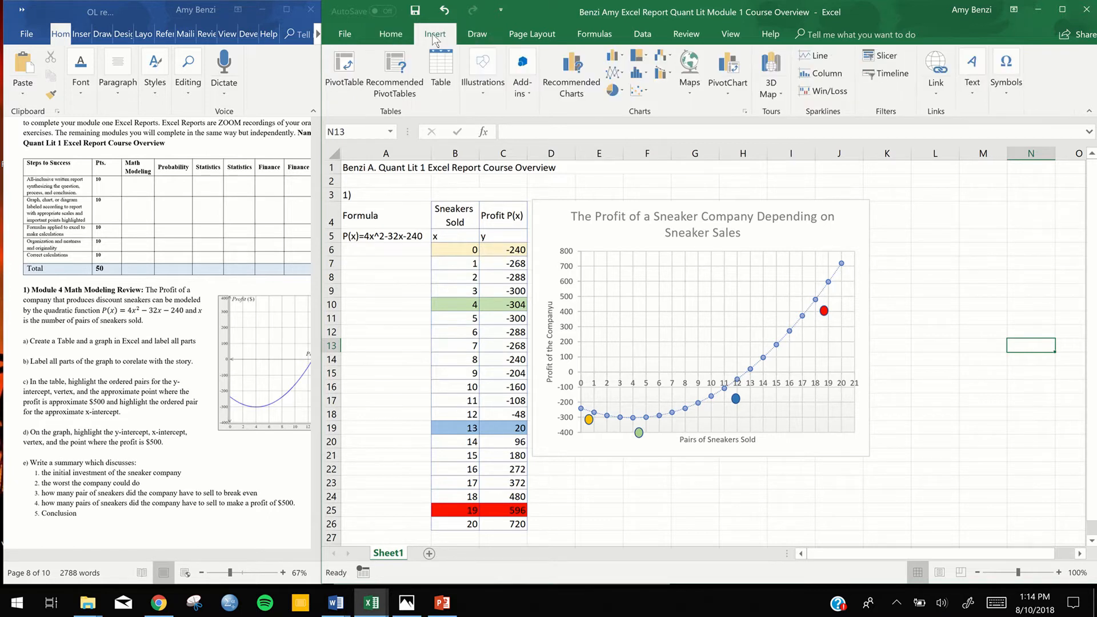
click(973, 95)
click(935, 143)
drag(877, 205, 1073, 453)
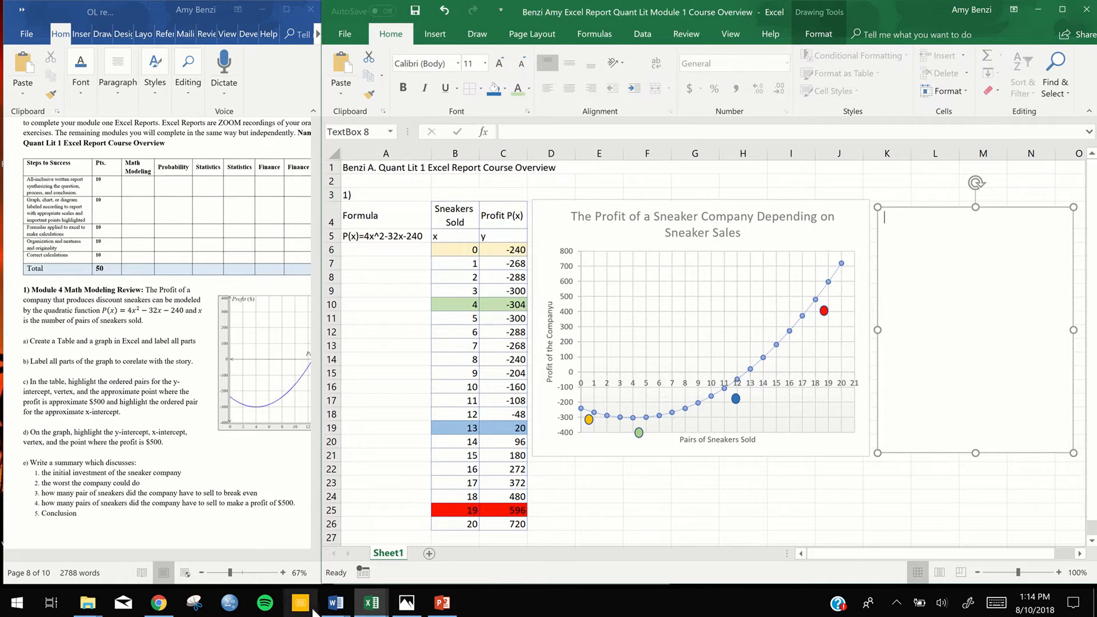
Copy the red sneaker company summary from the other module Word document and paste it as text only into the worksheet's text box
click(342, 609)
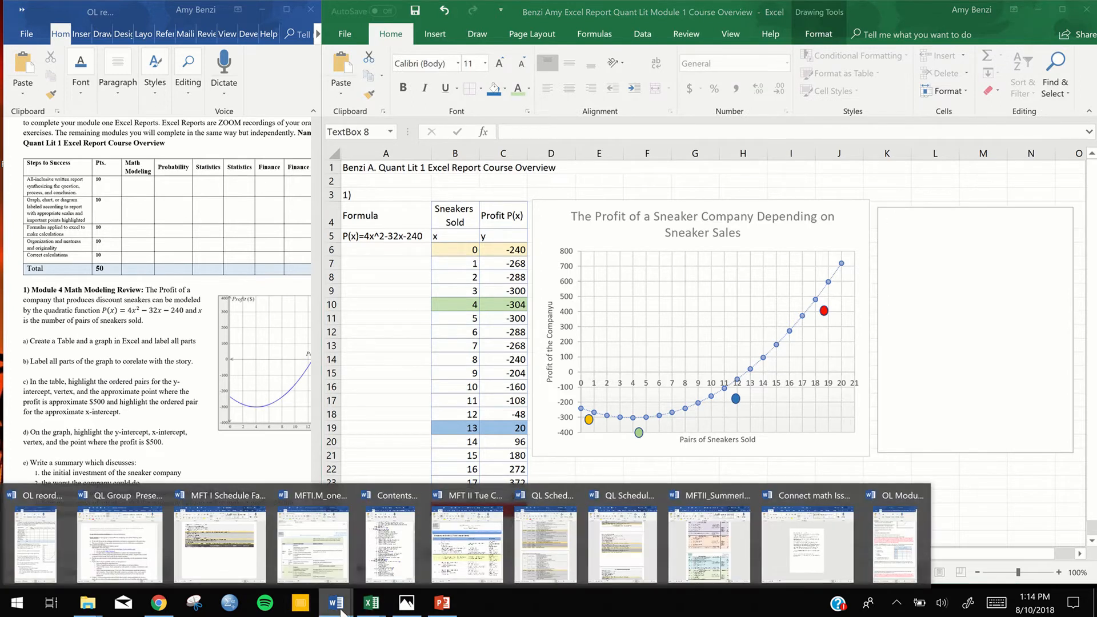
click(894, 557)
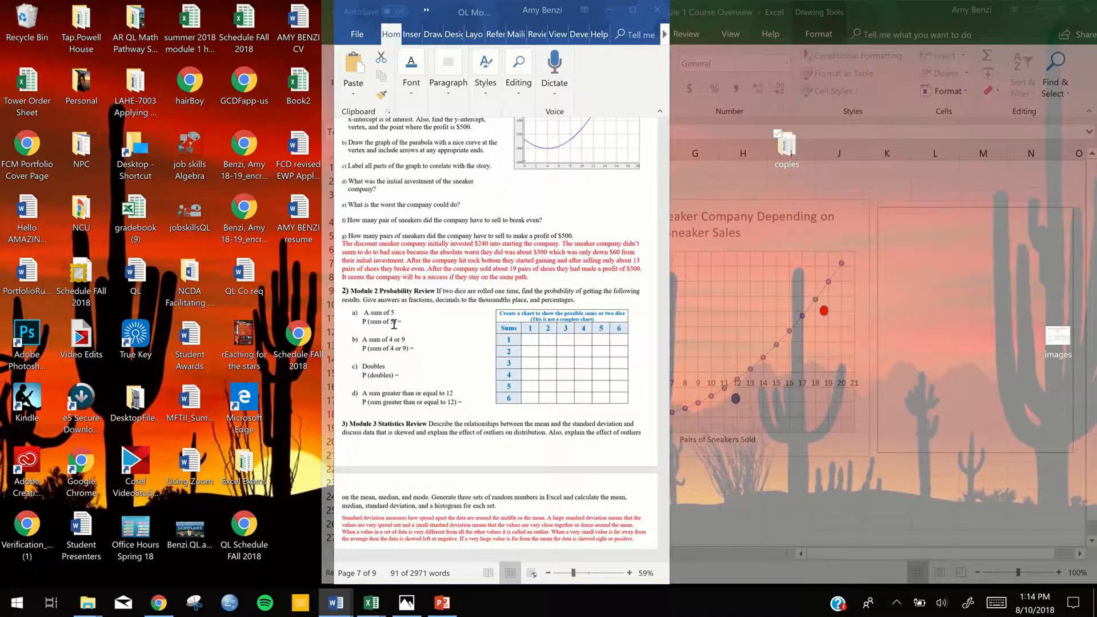
right_click(370, 266)
click(387, 287)
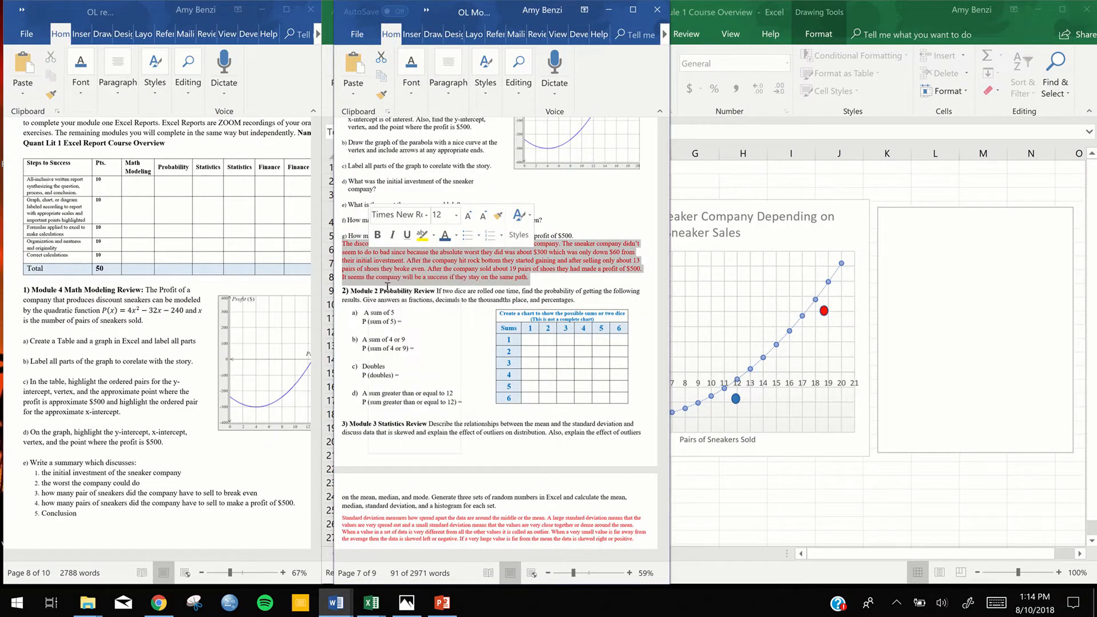
mouse_move(616, 8)
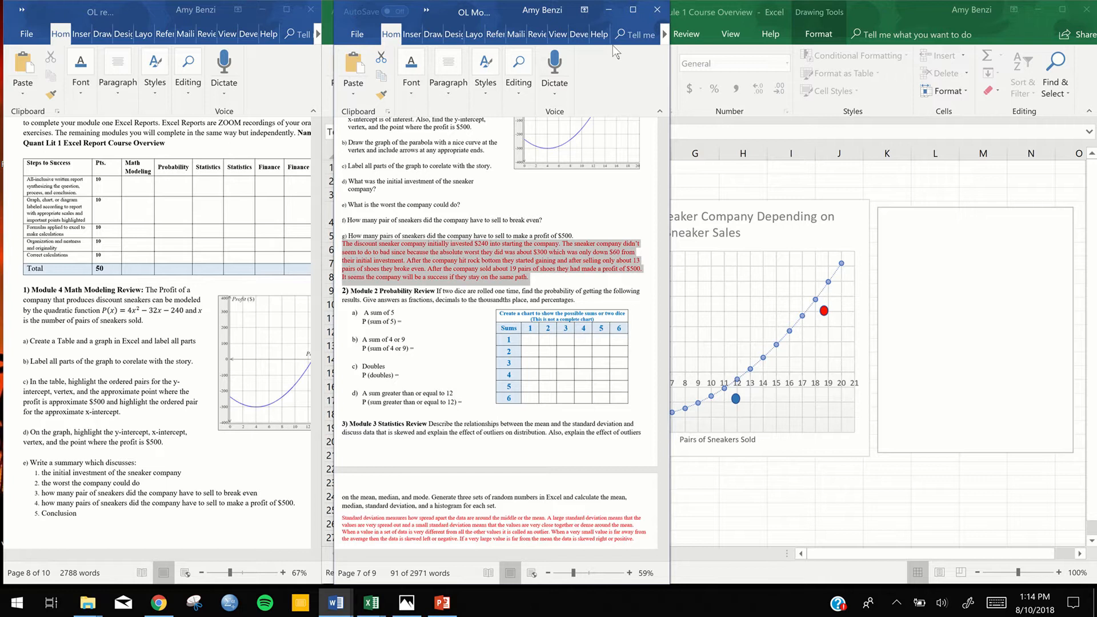
click(606, 10)
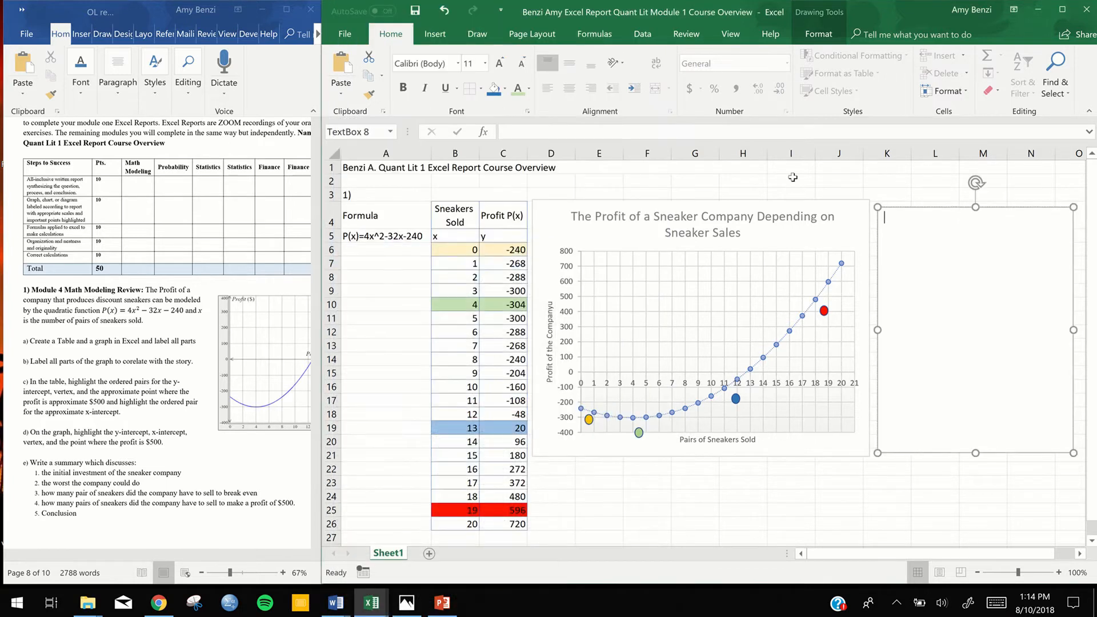
right_click(918, 249)
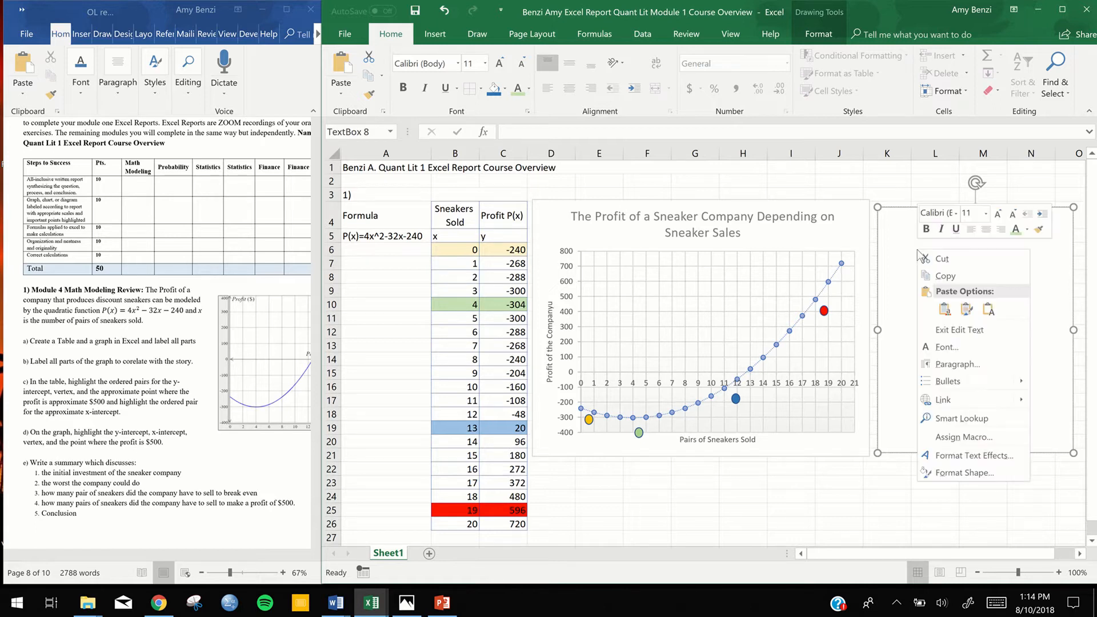
click(989, 309)
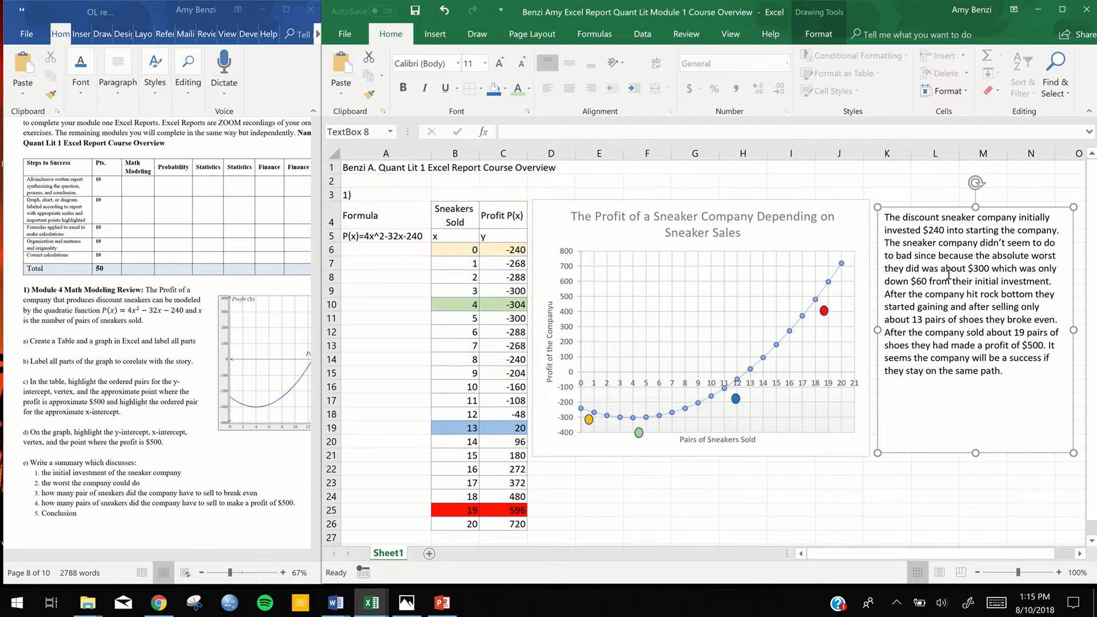
Move the blue, red and green ovals back onto the graph's x-intercept, $500 profit and vertex points
mouse_move(580, 411)
drag(736, 398, 725, 387)
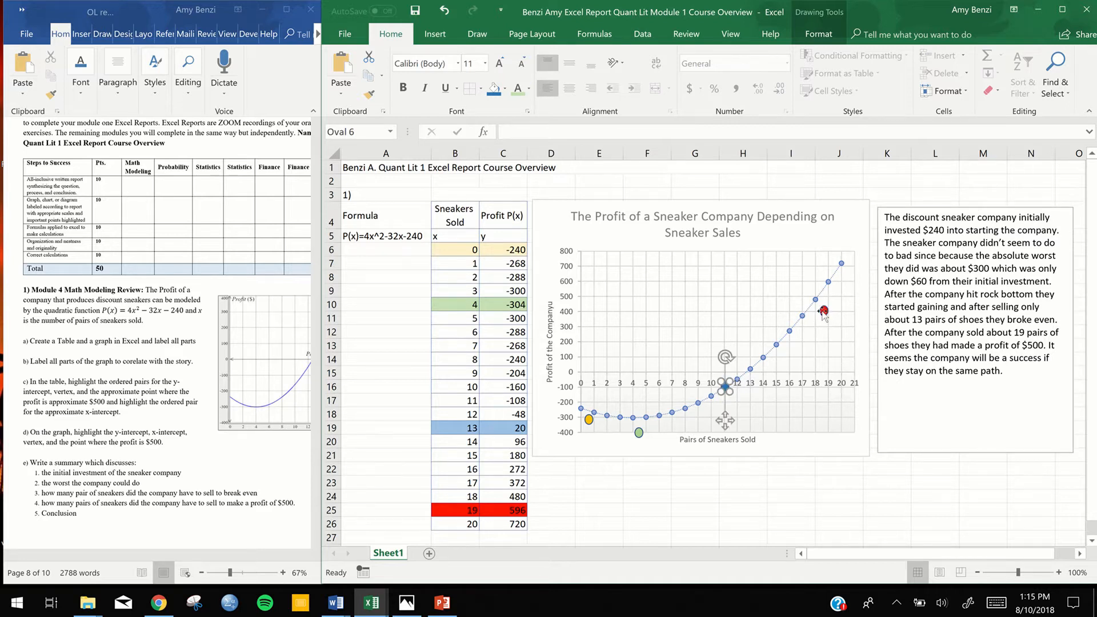
drag(823, 312, 818, 298)
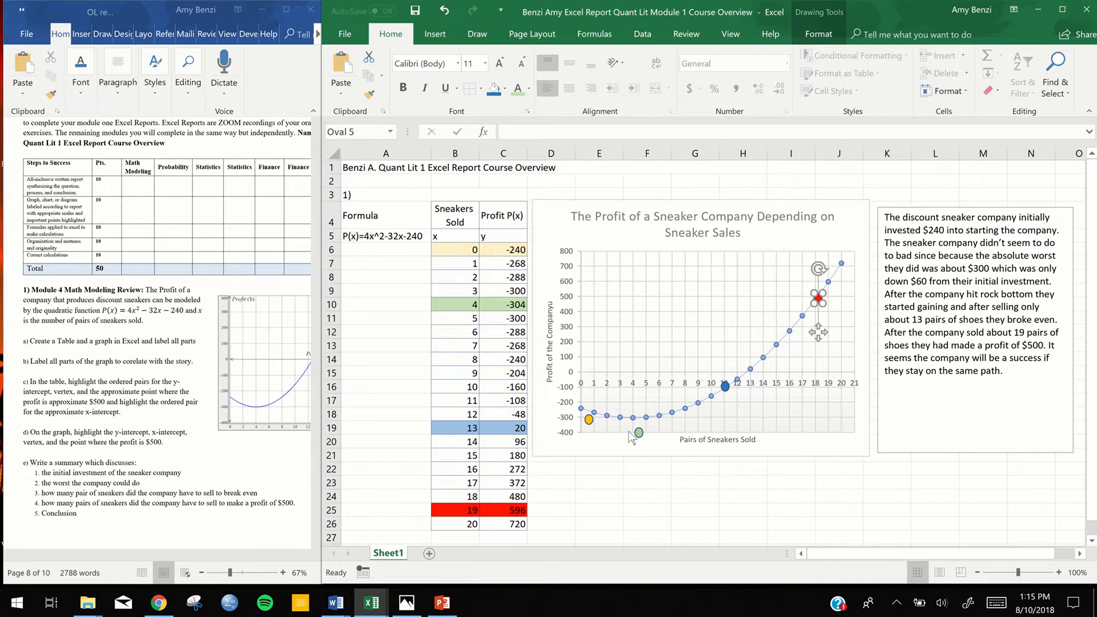
drag(641, 434, 632, 422)
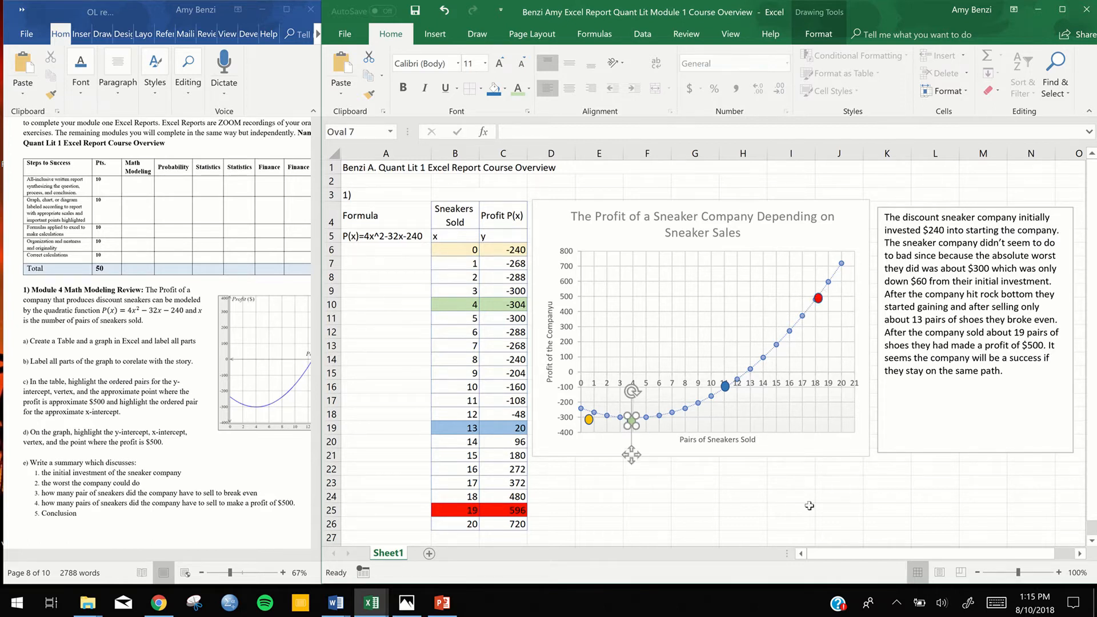
Try to move the chart down toward the text box, and undo the move
click(830, 503)
drag(878, 502, 587, 212)
click(611, 240)
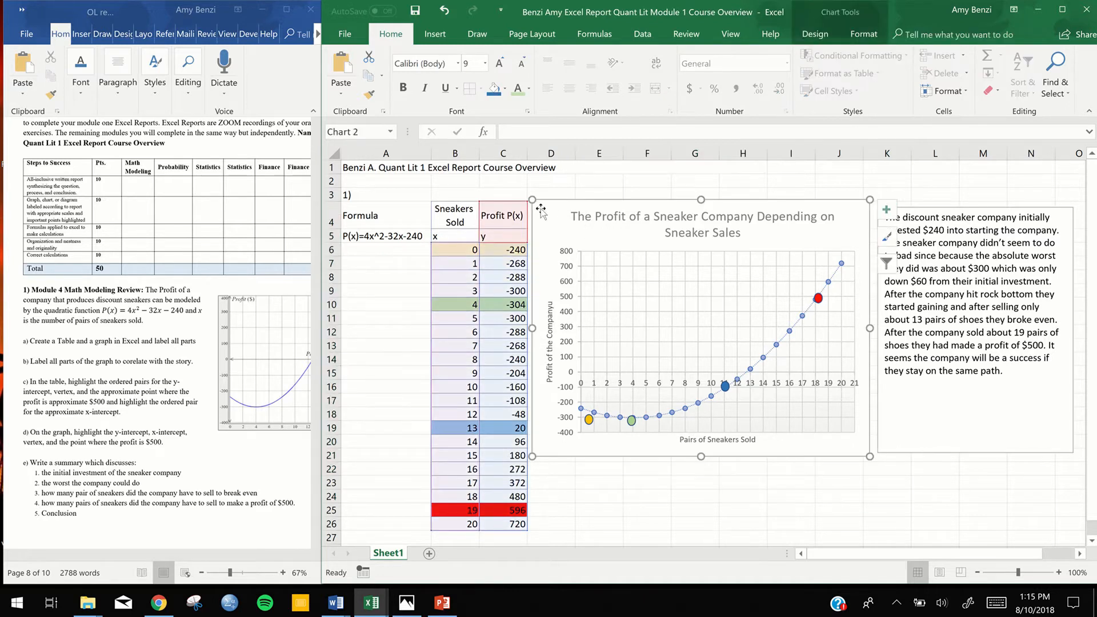
drag(725, 338, 886, 477)
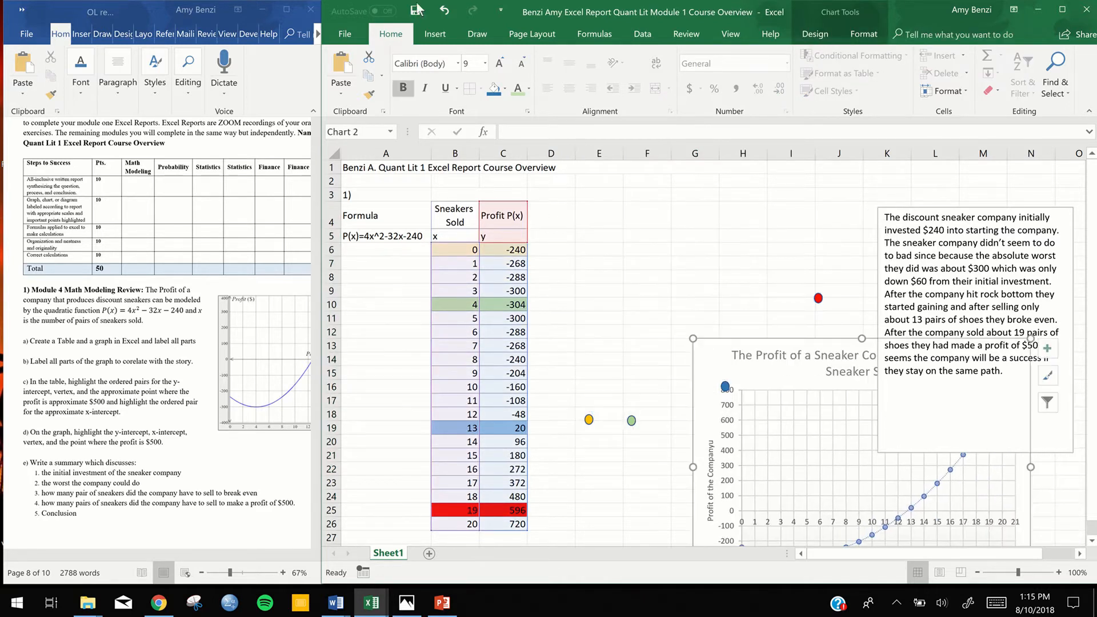
mouse_move(444, 17)
click(435, 16)
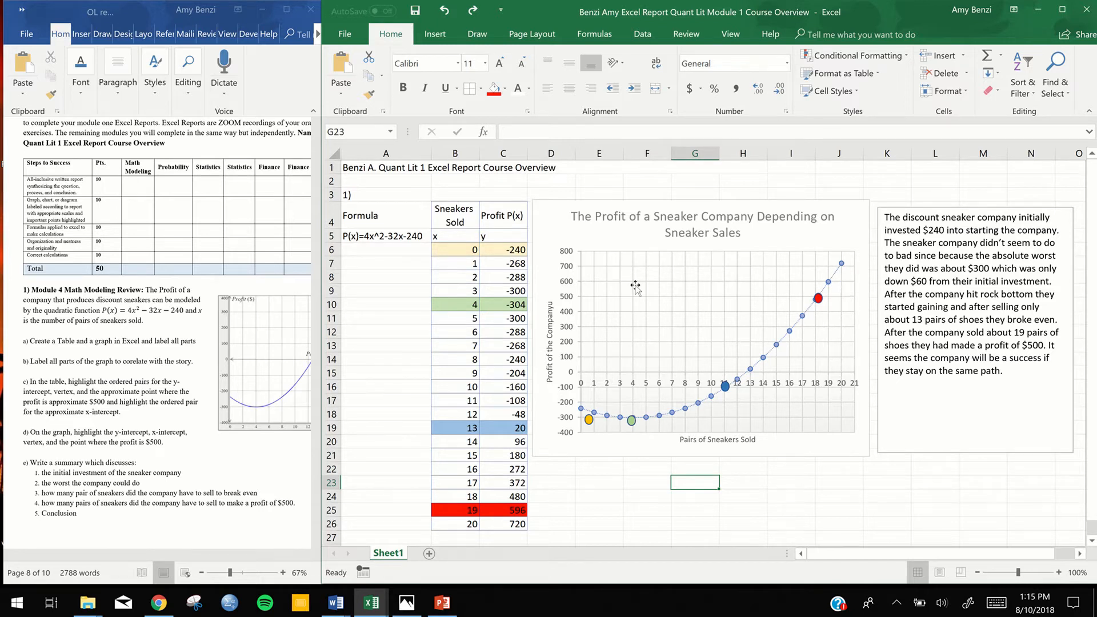
mouse_move(657, 4)
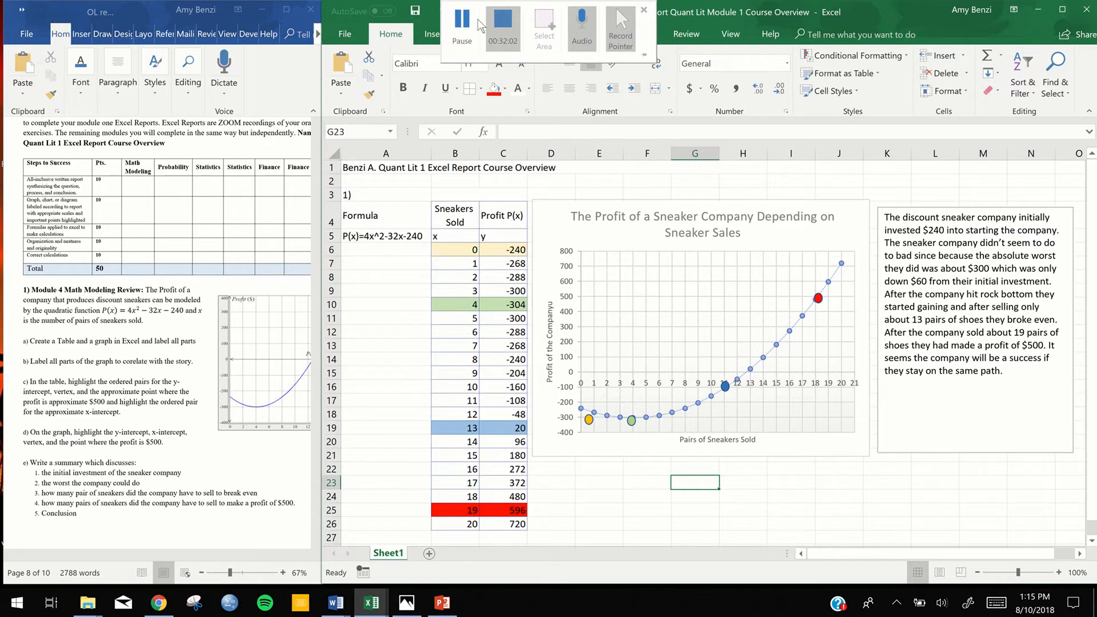
click(503, 23)
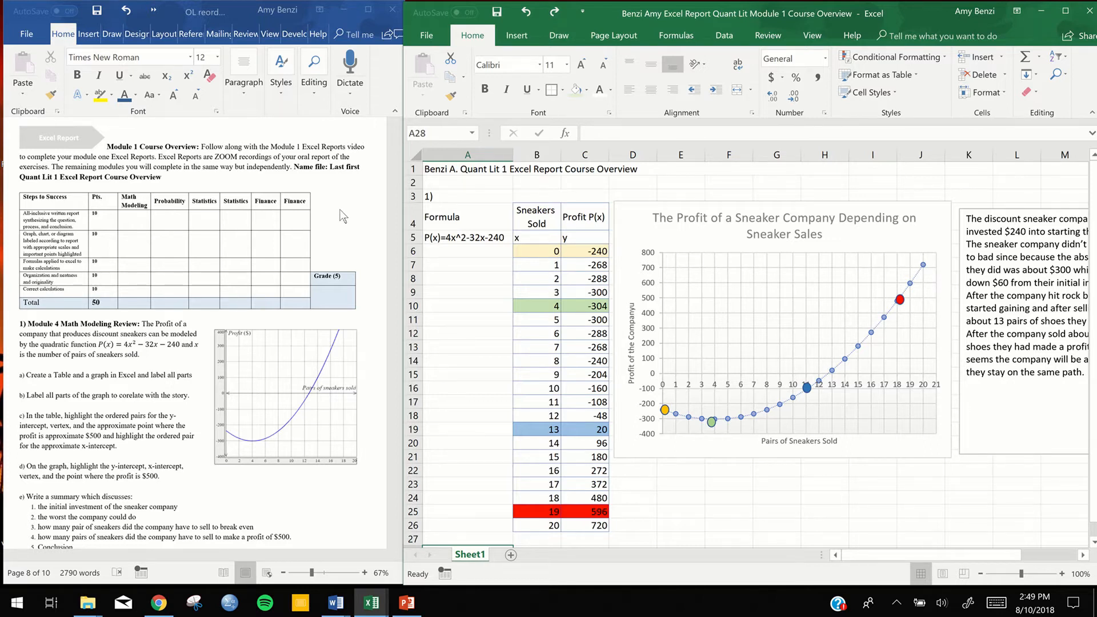
Correct "six sided" to "six-sided" in the Word document's Module 2 Probability Review question
scroll(341, 216, down, 8)
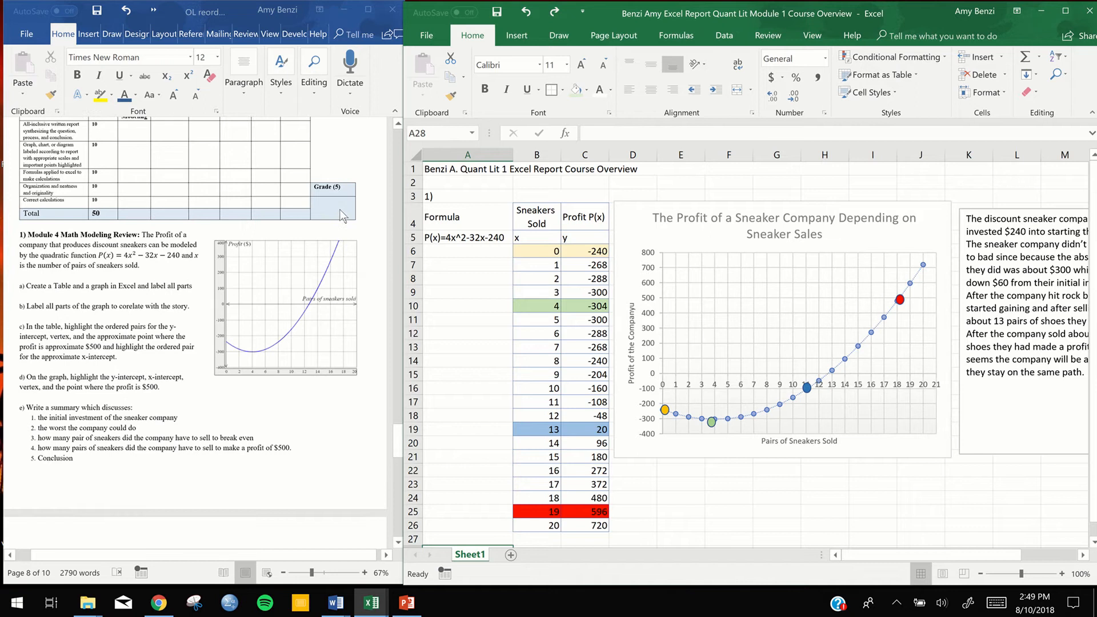
scroll(341, 216, down, 3)
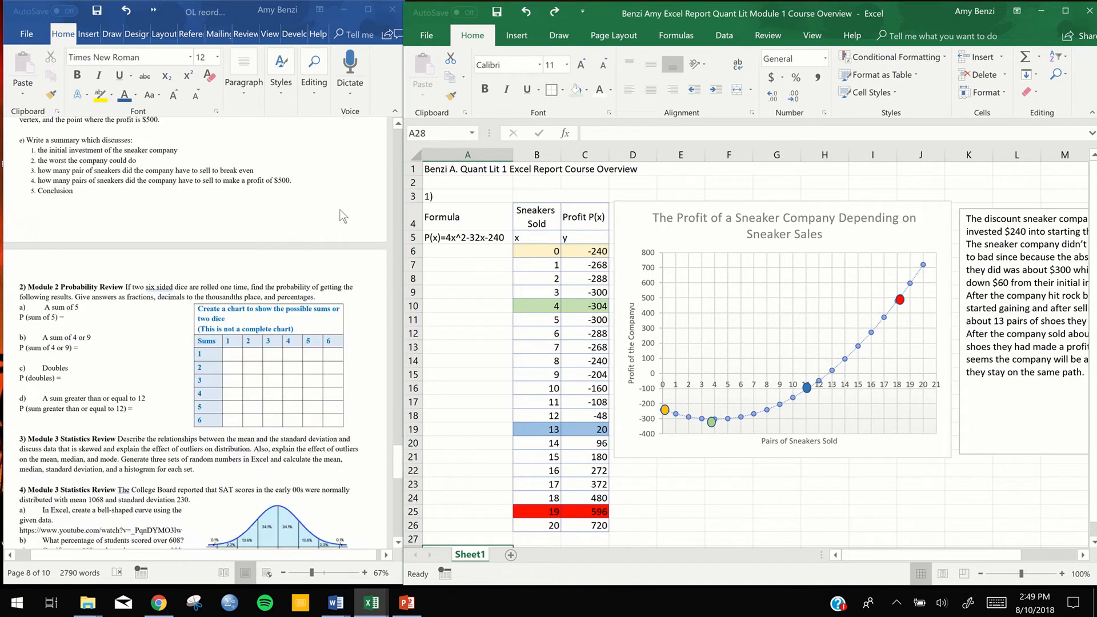
scroll(342, 216, down, 1)
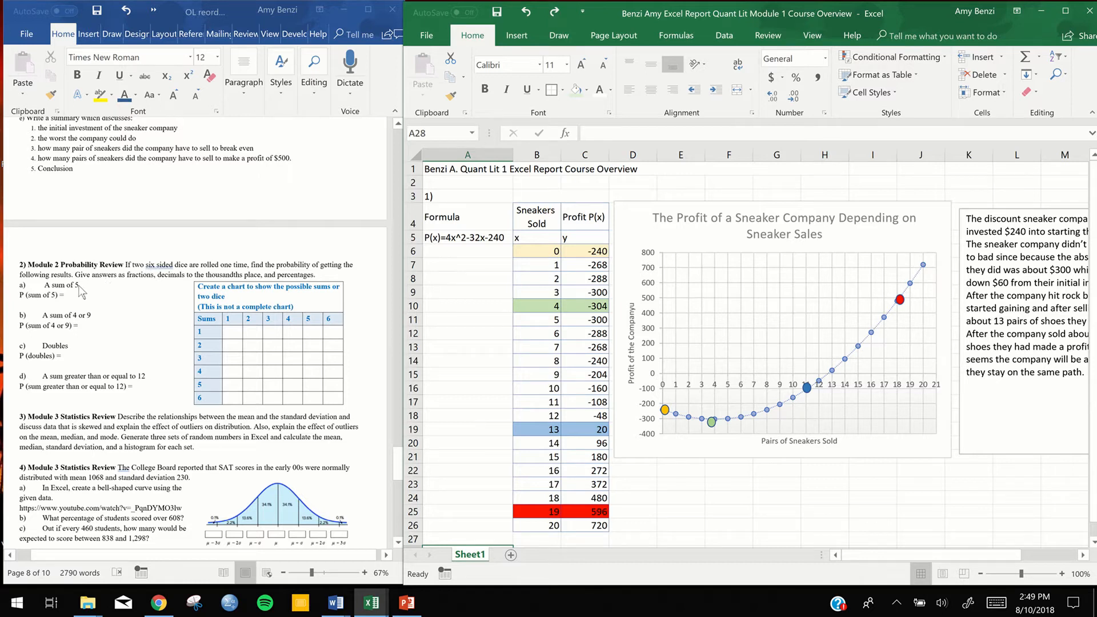
click(162, 267)
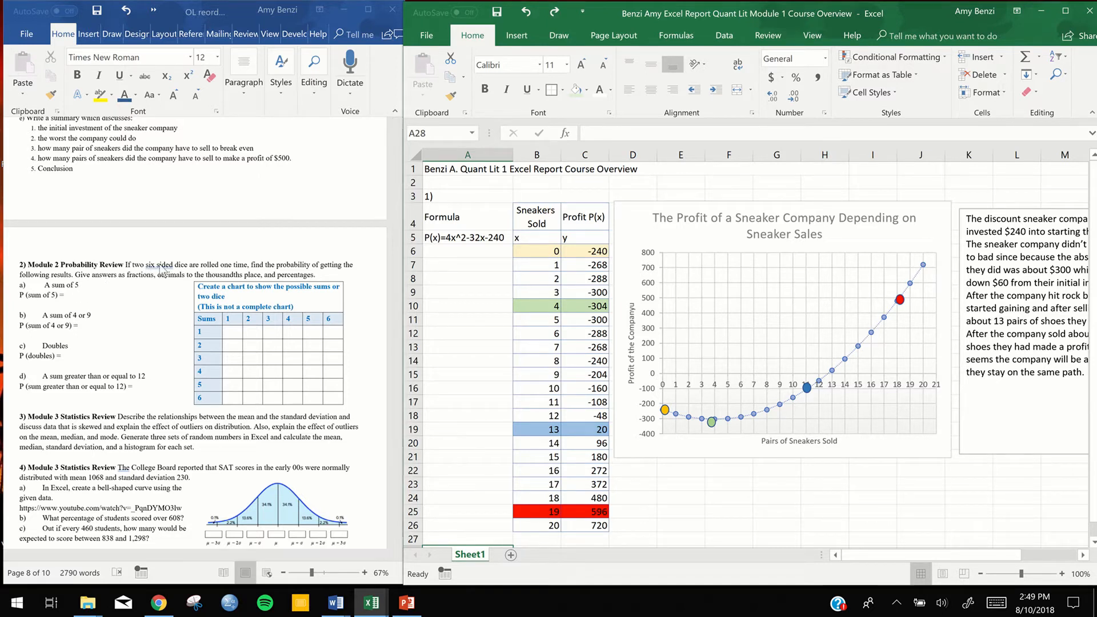
right_click(162, 267)
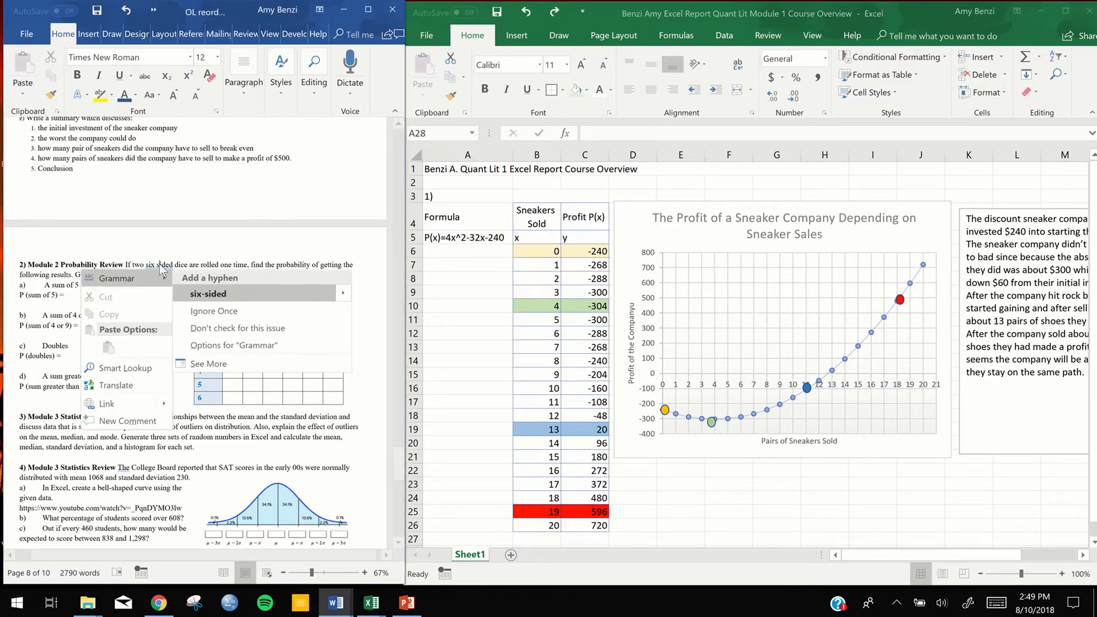
click(216, 293)
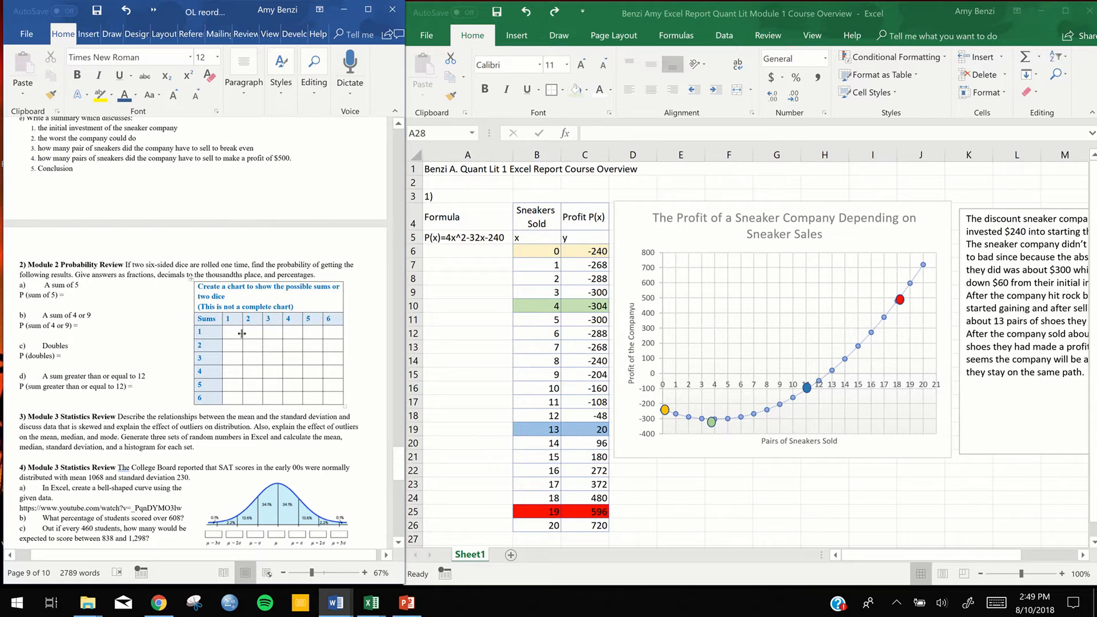
Set the a) to d) list numbers of the Module 2 question to be followed by a space
click(22, 286)
click(23, 285)
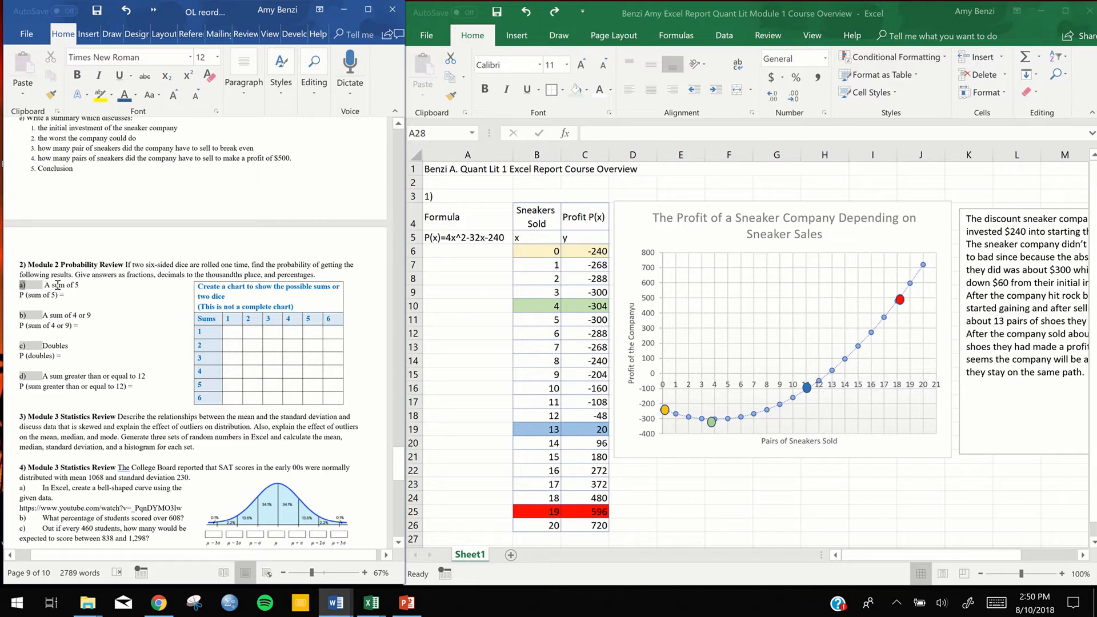
right_click(28, 284)
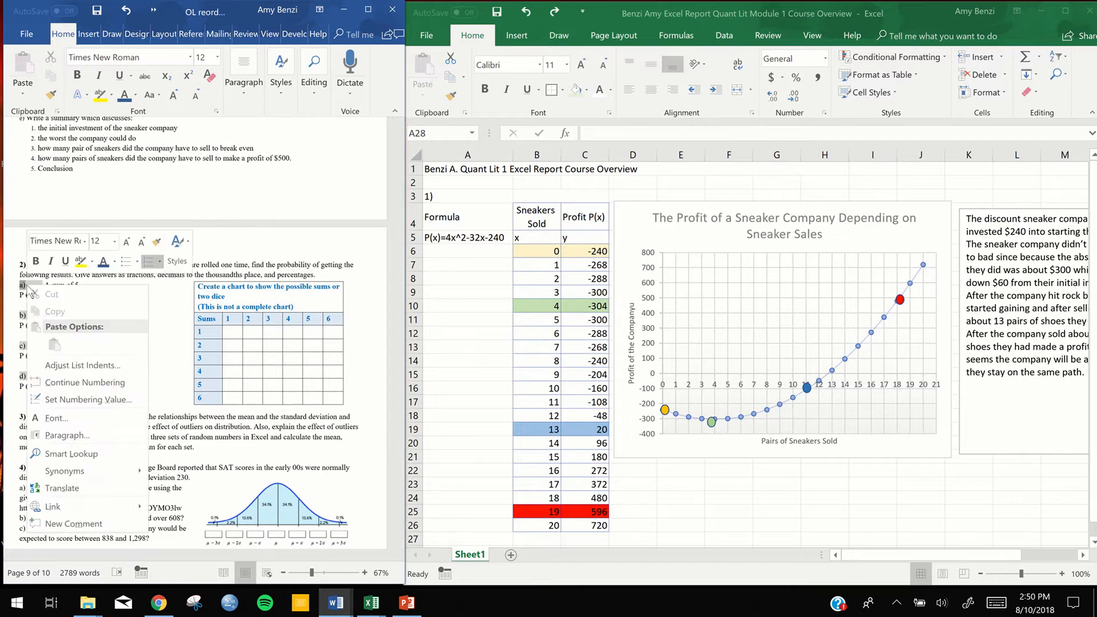
click(50, 366)
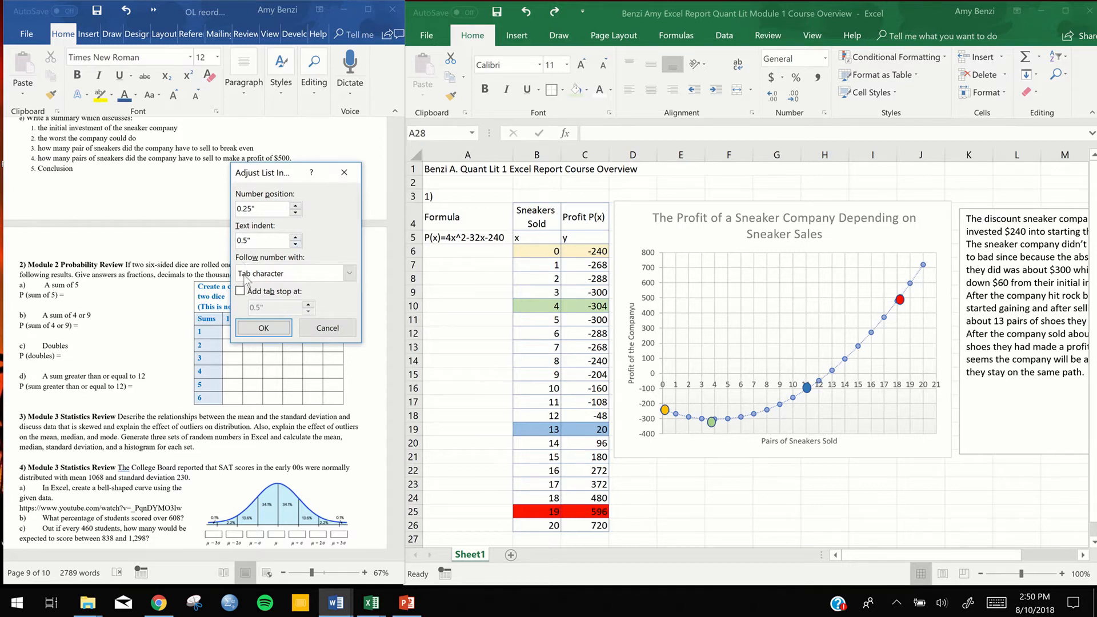
click(349, 275)
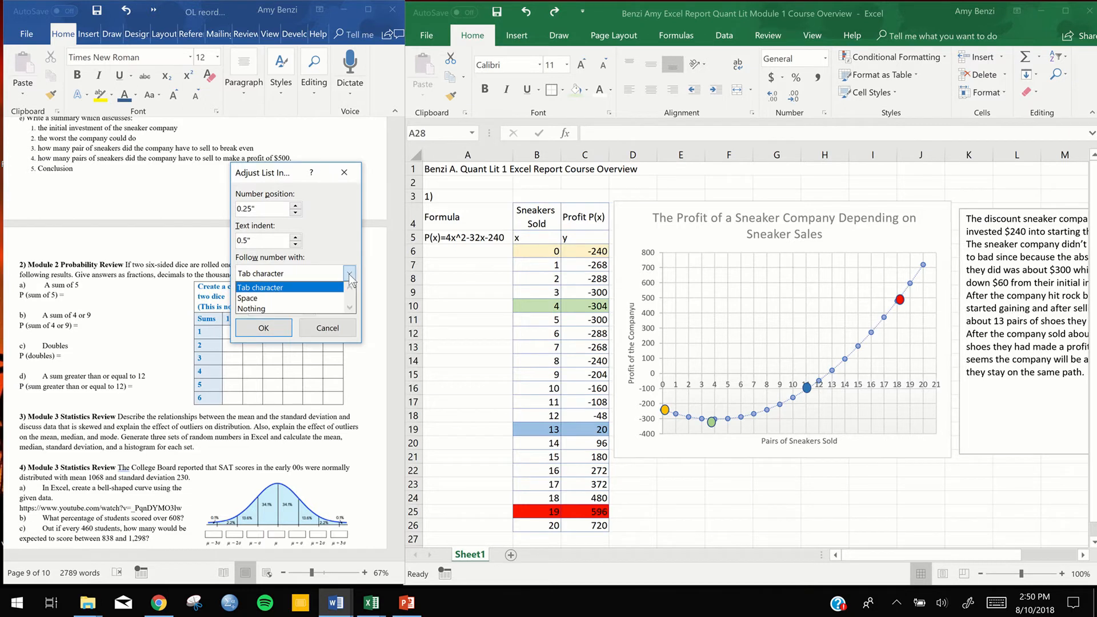
click(323, 298)
click(276, 332)
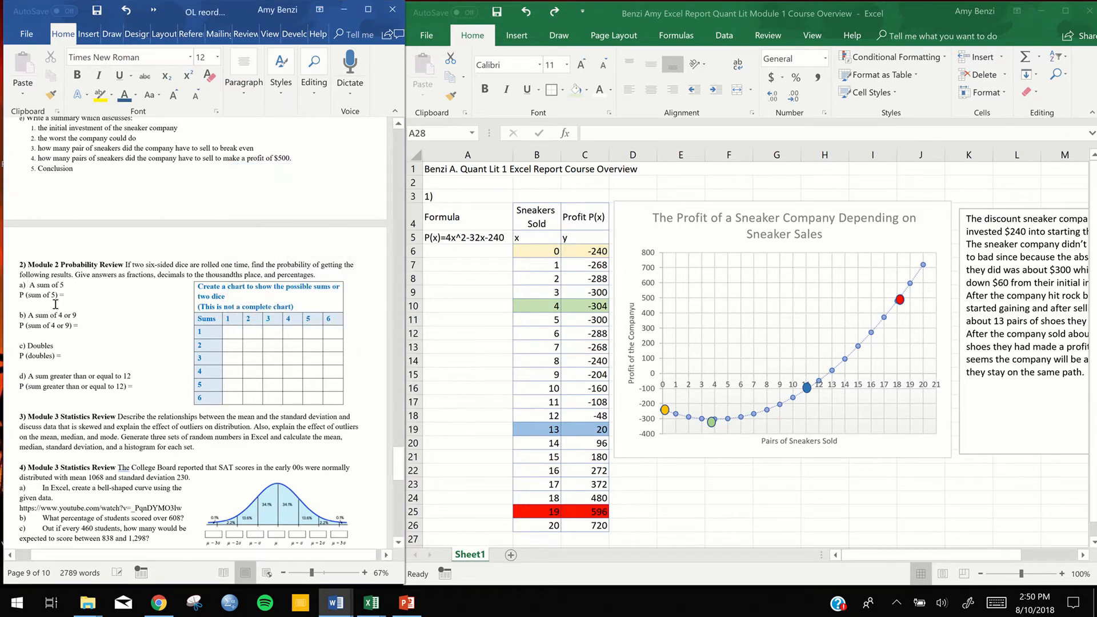
Set the text indent of the a) to d) list in the Module 2 probability question to 0.3"
click(23, 285)
right_click(23, 286)
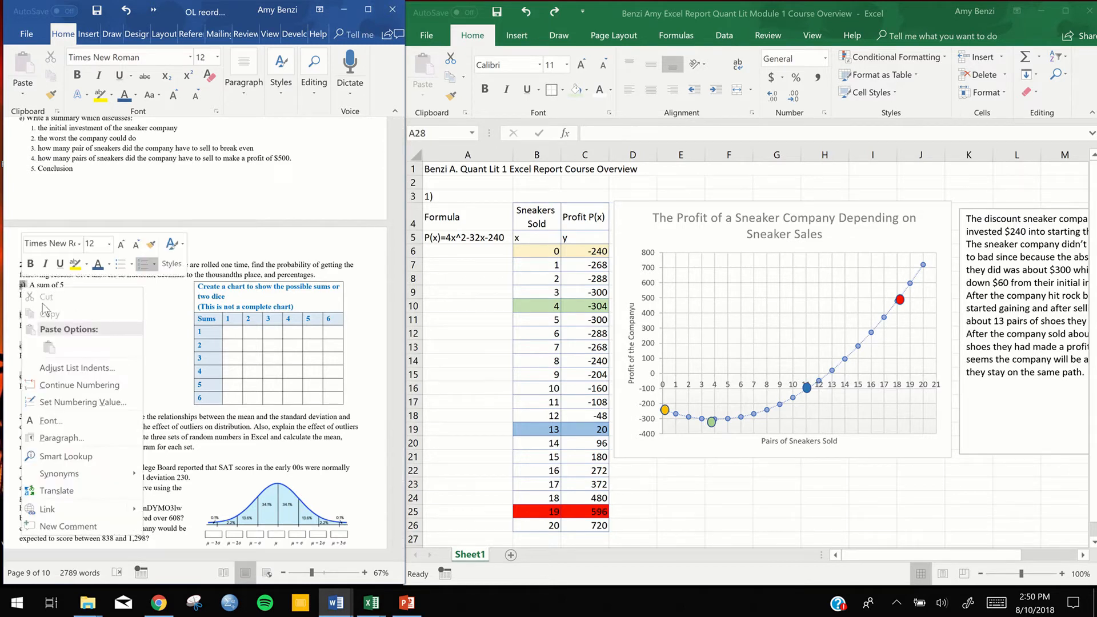
click(67, 369)
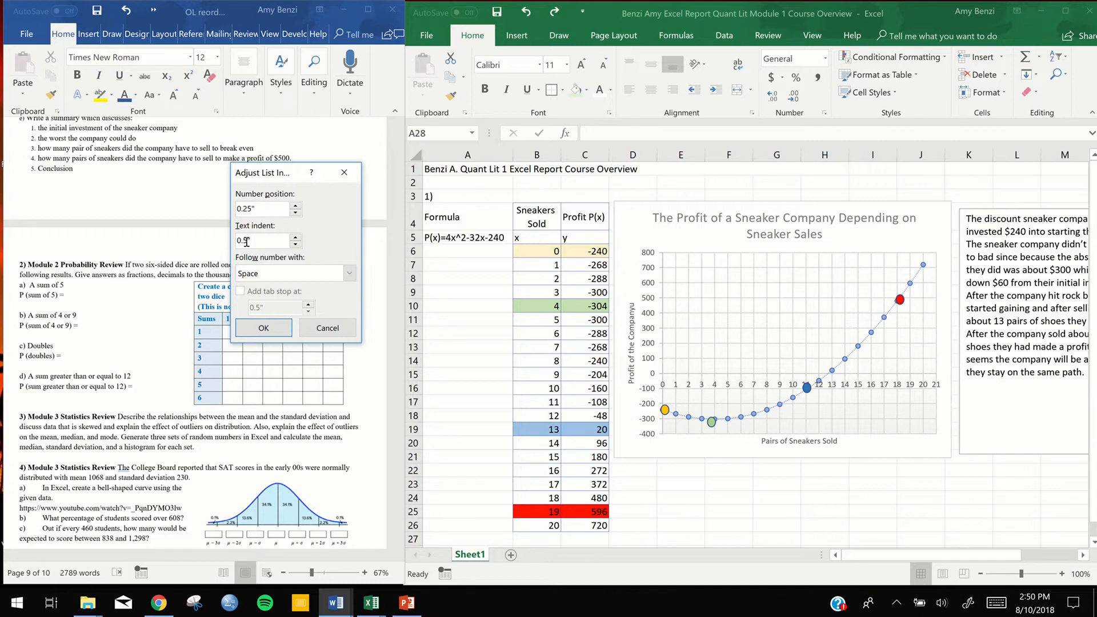
drag(247, 241, 242, 242)
text(3)
click(279, 335)
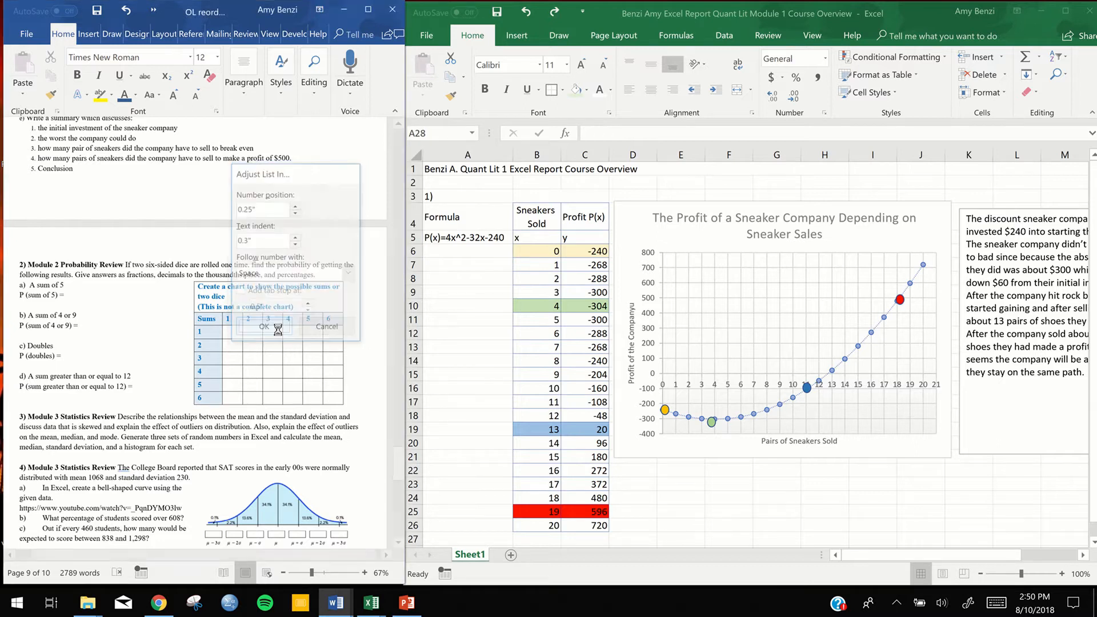
Insert an unnumbered blank line above item a) of the Module 2 probability question
click(84, 312)
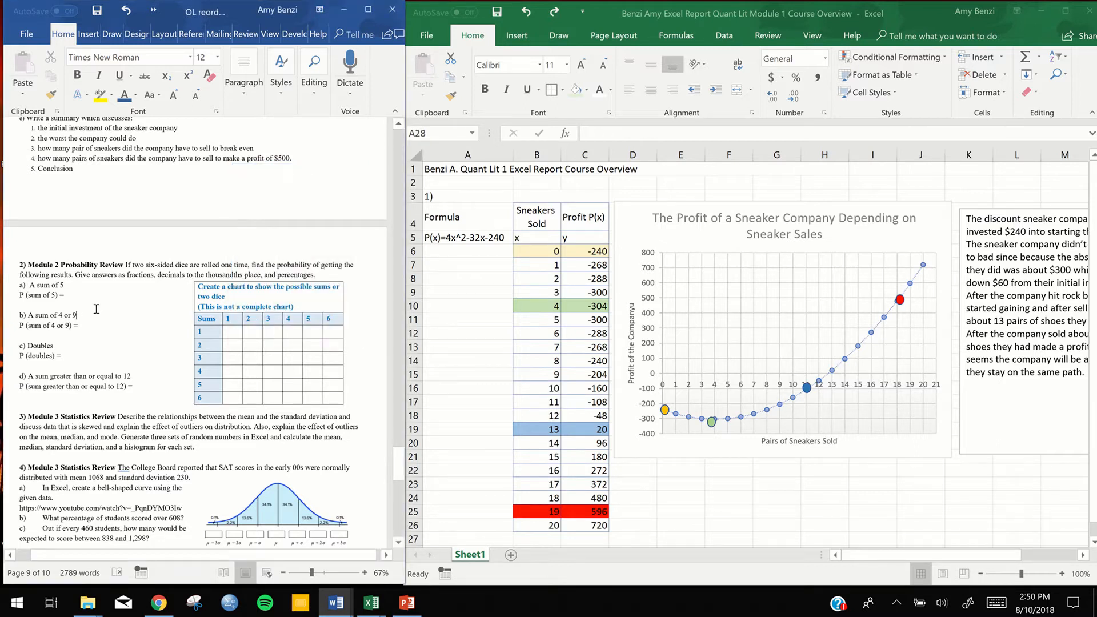
click(28, 286)
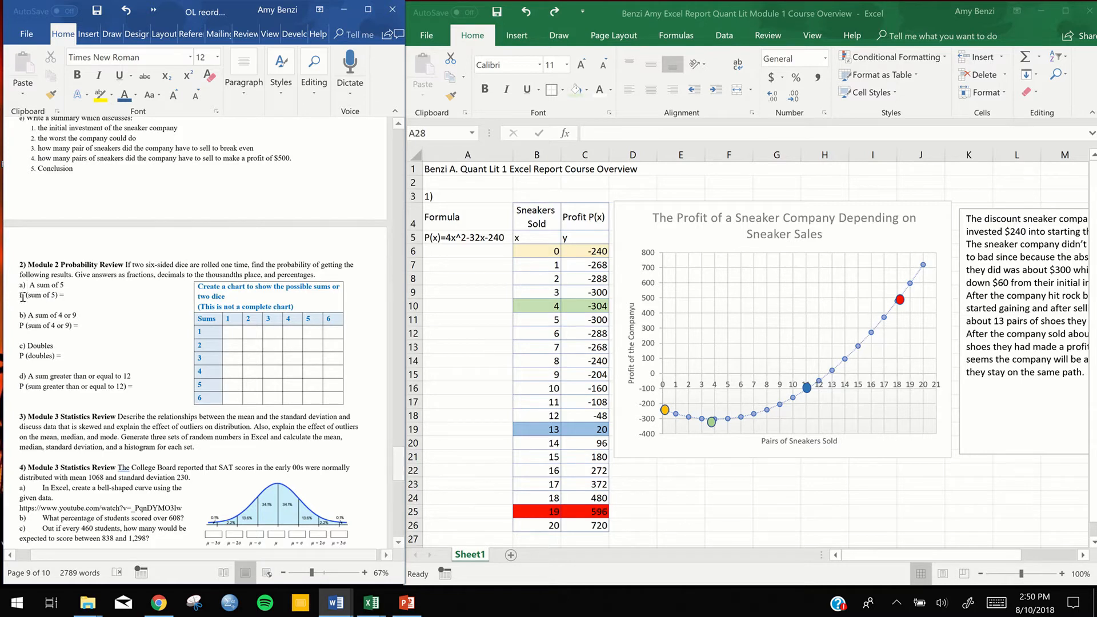
key(Return)
key(BackSpace)
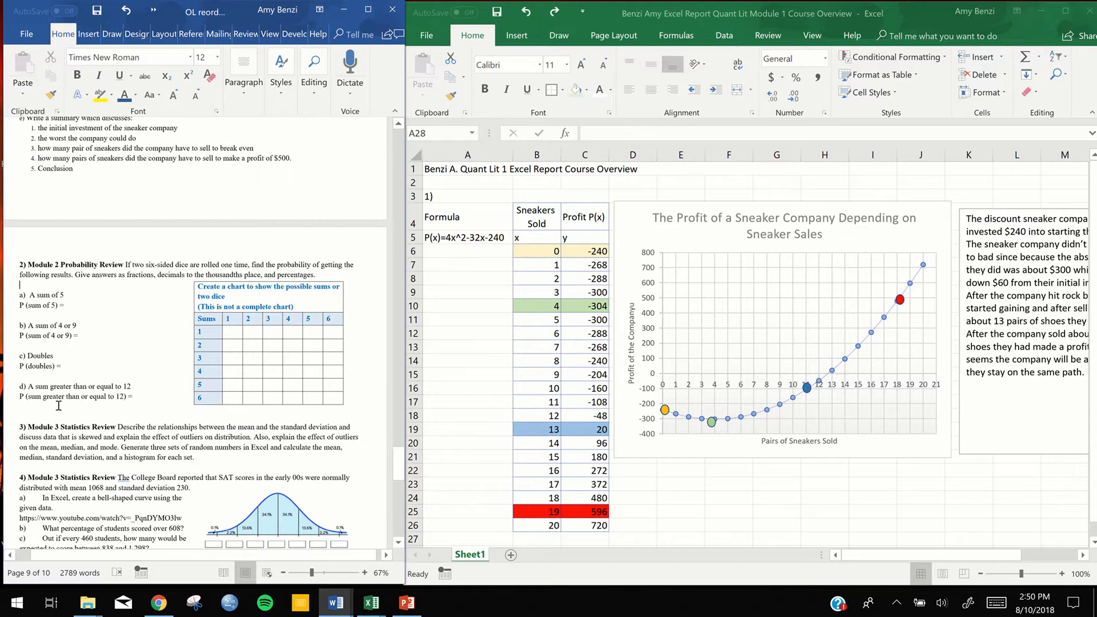
Switch to the Excel report and enter the exercise label "2)" in cell A28, below the sneaker table
click(670, 511)
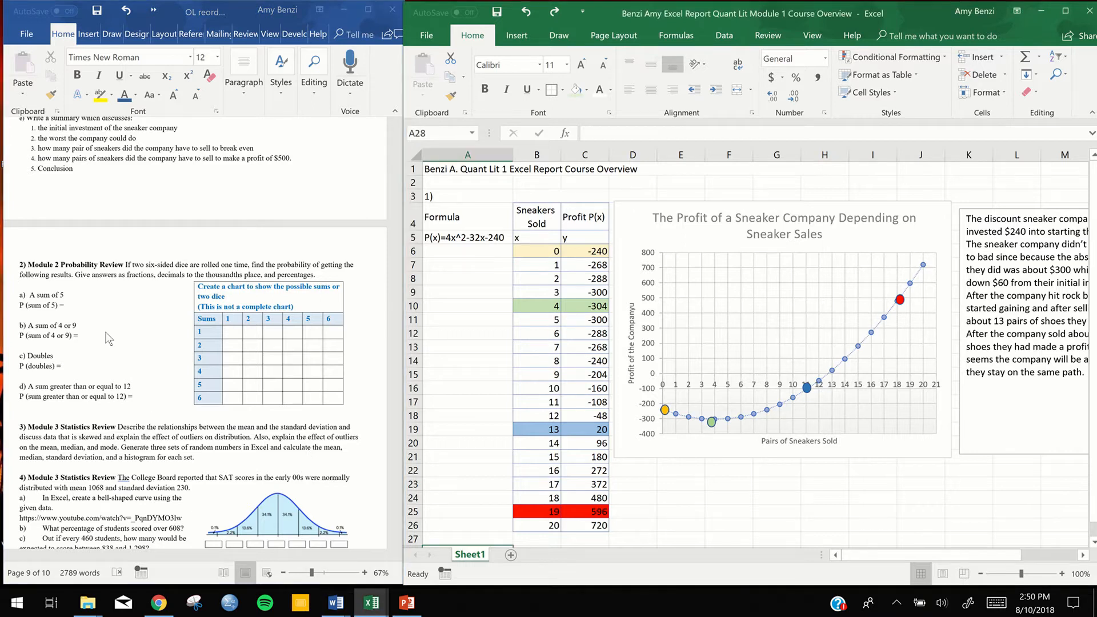
click(643, 497)
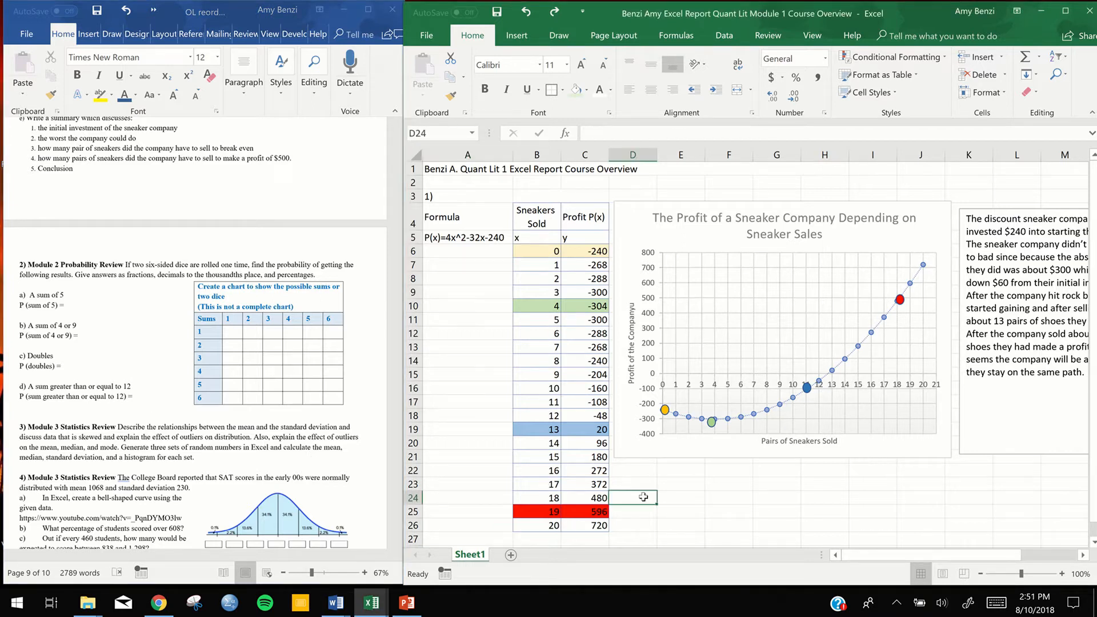
scroll(644, 496, down, 1)
scroll(643, 496, down, 3)
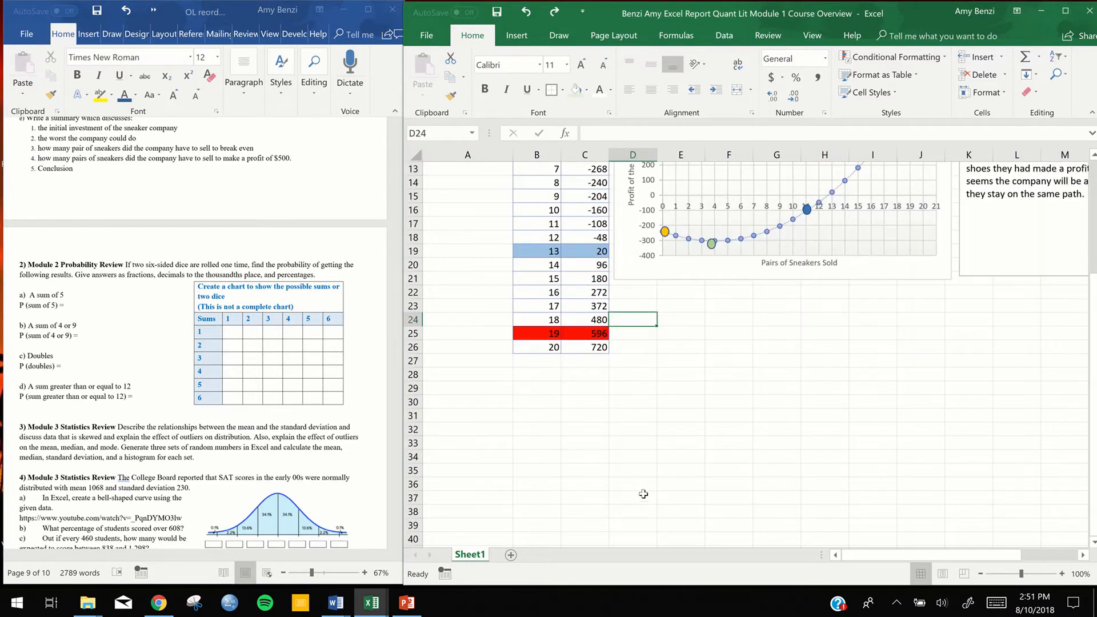
click(475, 375)
text(2)
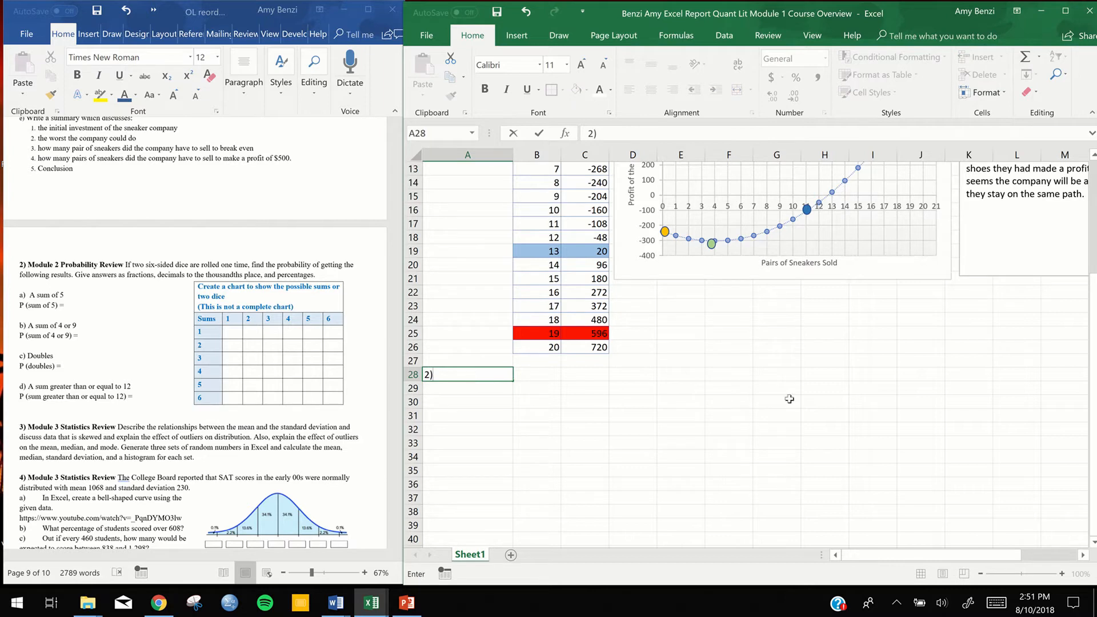
scroll(742, 399, down, 4)
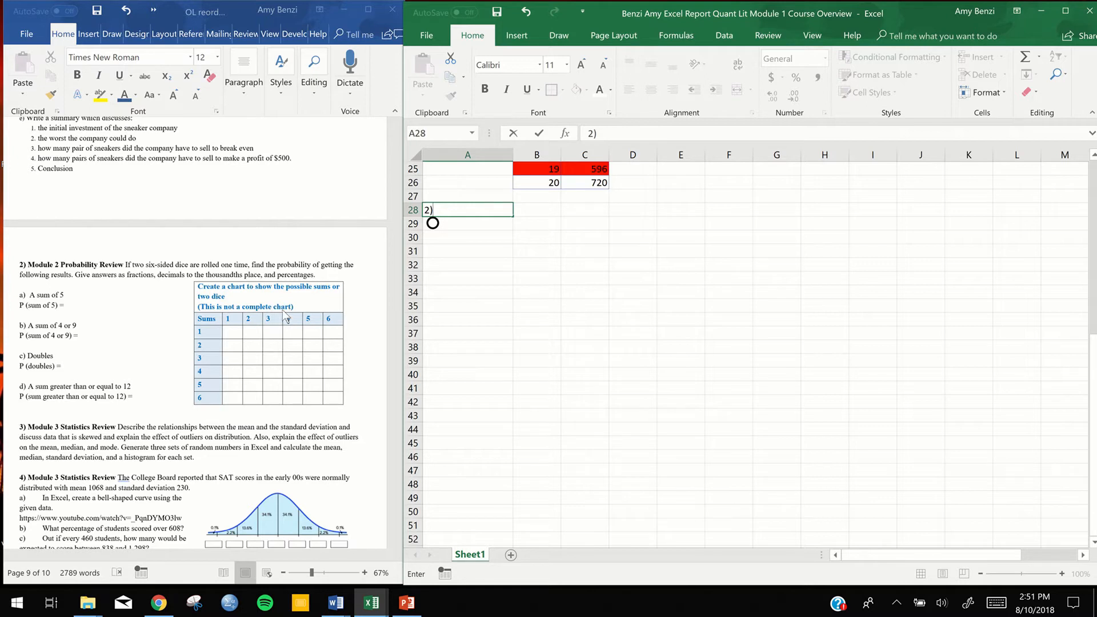
click(652, 304)
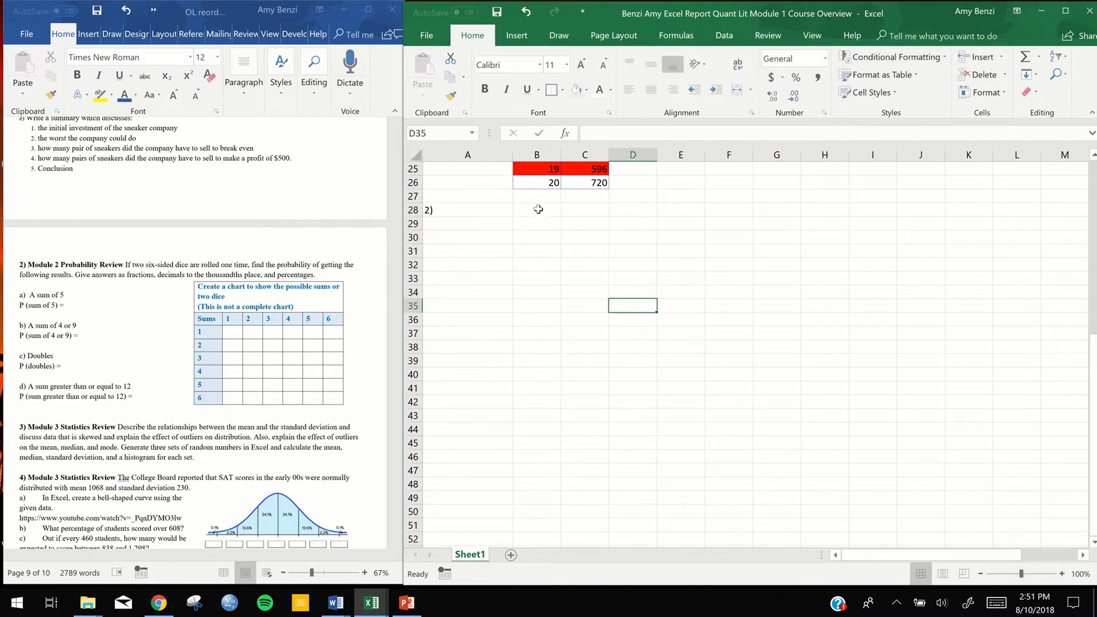
Enter 1 in C28 and 2 in D28 as the first column headers of the dice sums chart
click(571, 210)
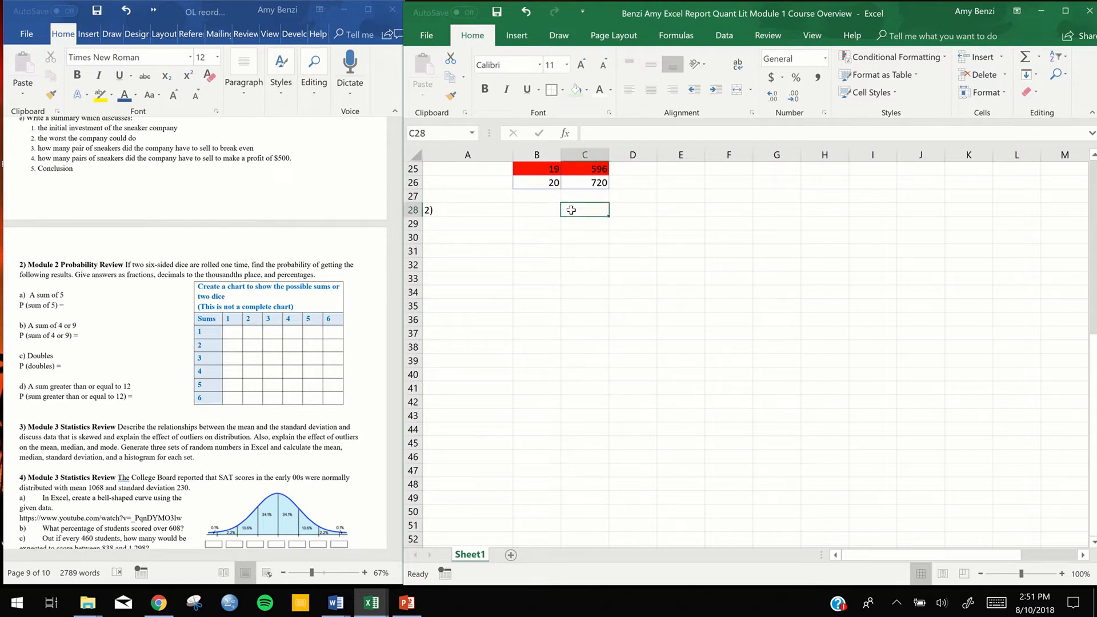
text(1)
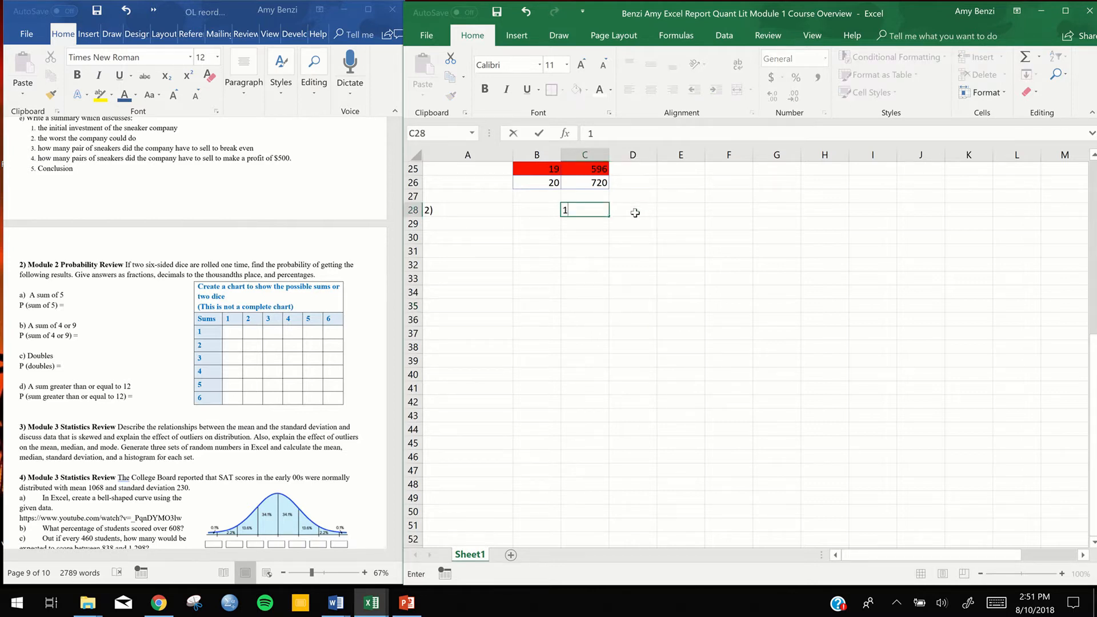
click(634, 211)
text(2)
key(Return)
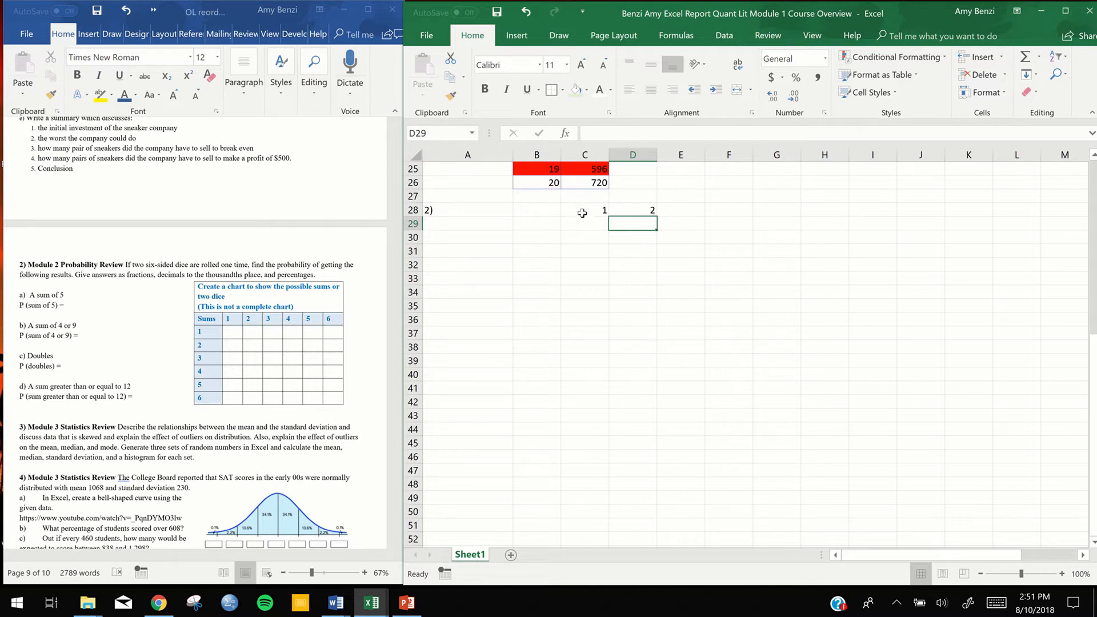
Extend the header series from C28:D28 across to H28 so it runs from 1 to 6
click(585, 210)
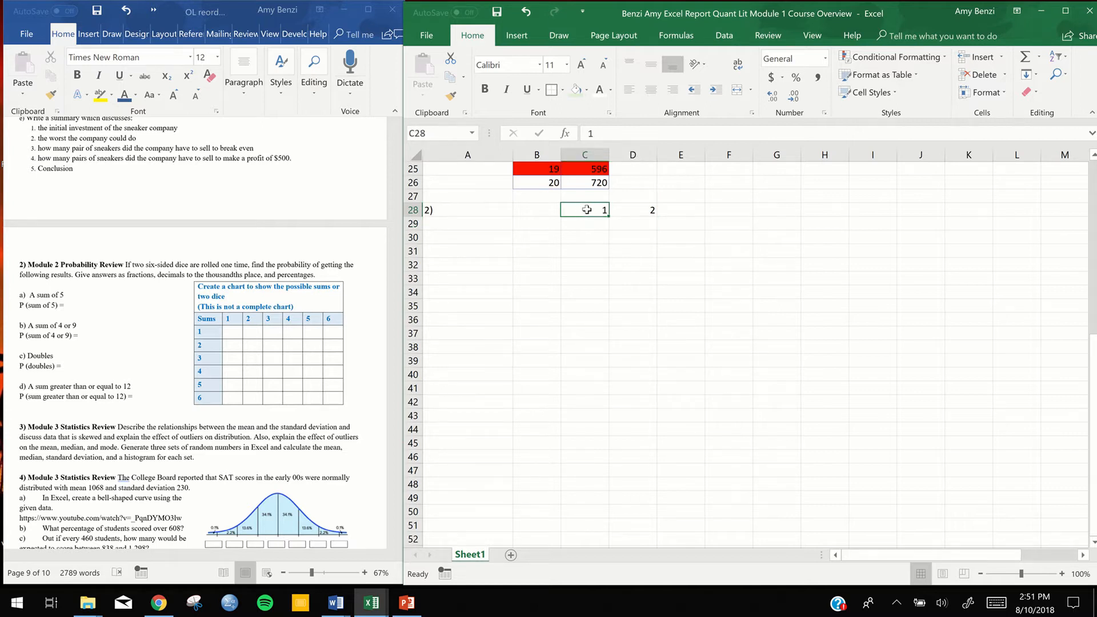
drag(587, 209, 627, 213)
drag(627, 212, 627, 212)
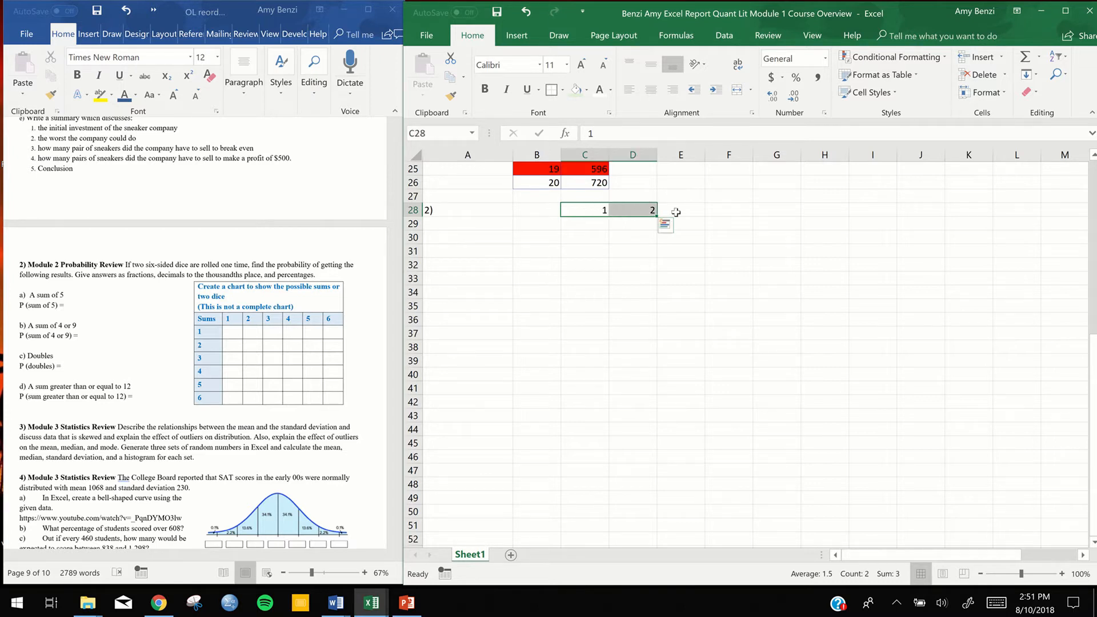
click(599, 232)
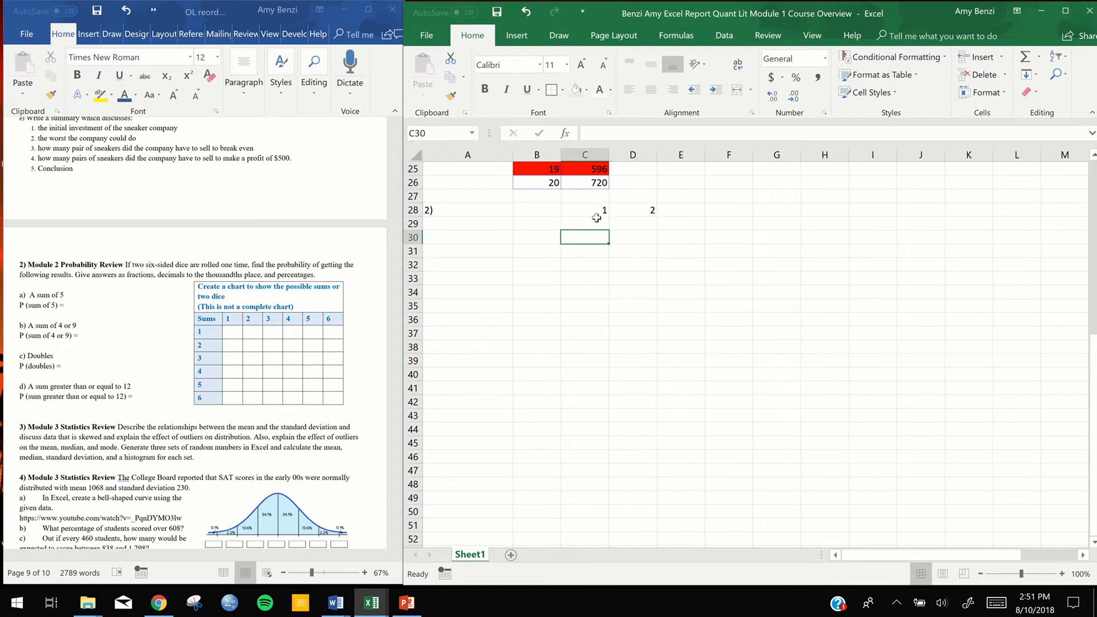
drag(587, 212, 633, 212)
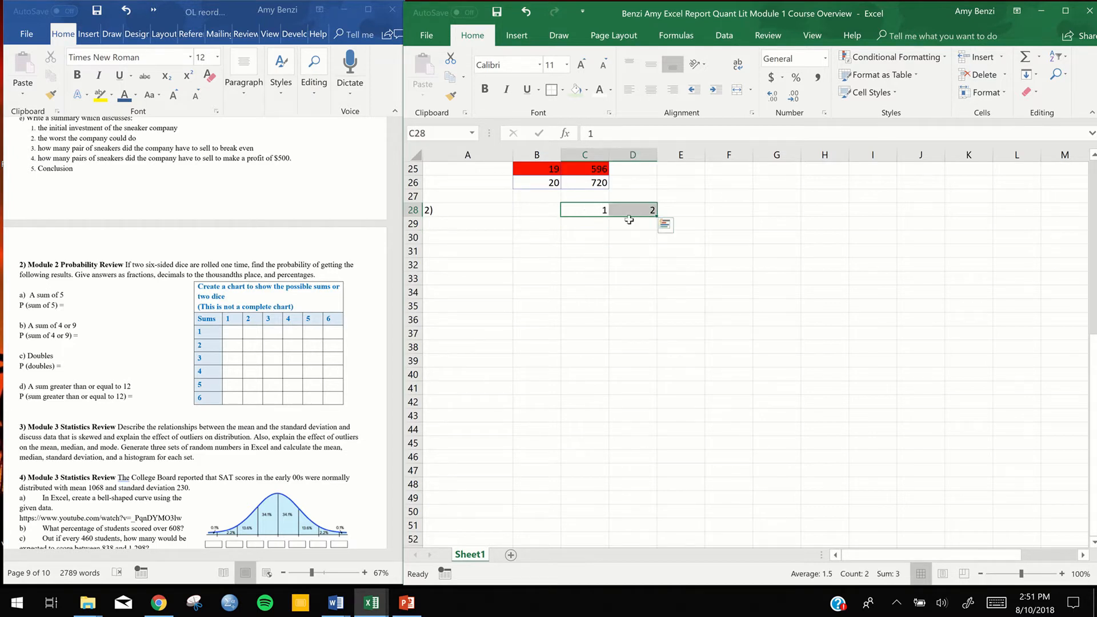
click(627, 235)
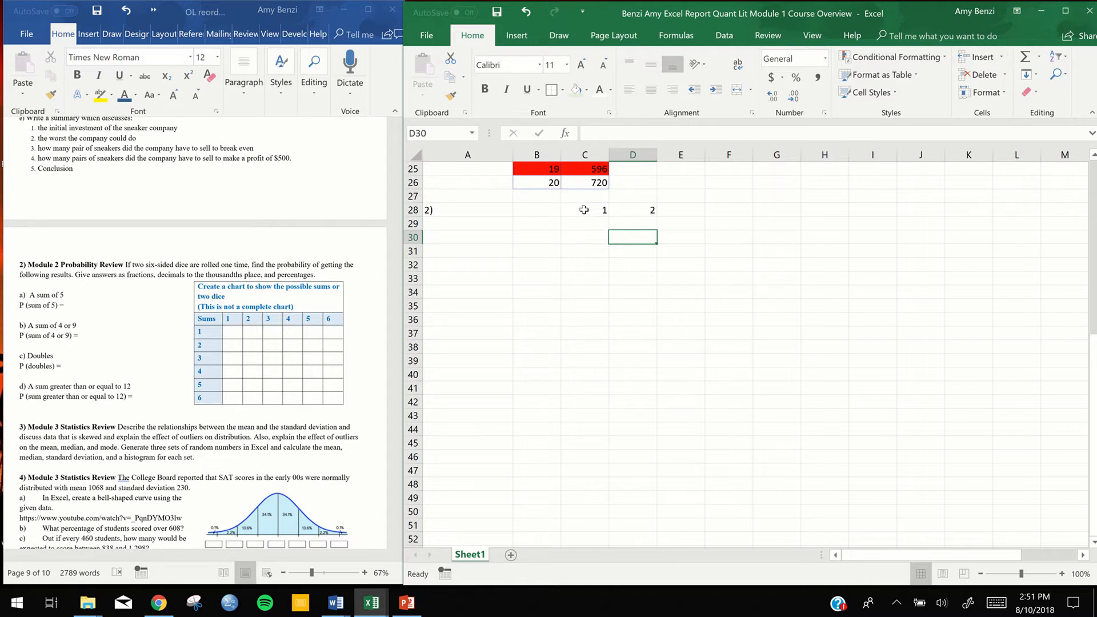
click(597, 210)
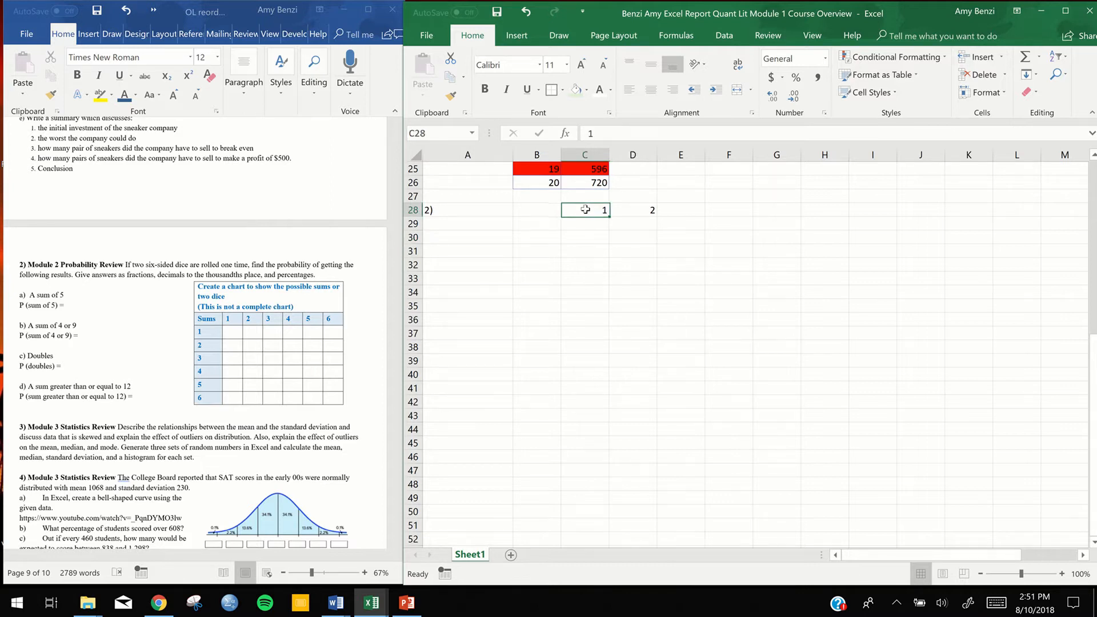
drag(598, 209, 623, 210)
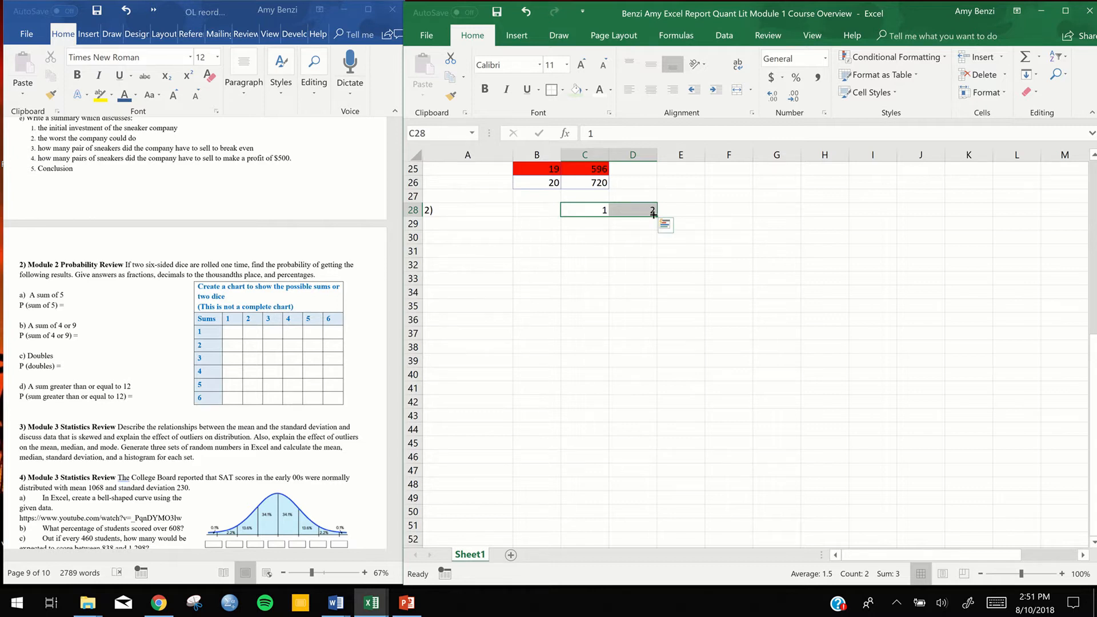
drag(655, 215, 691, 216)
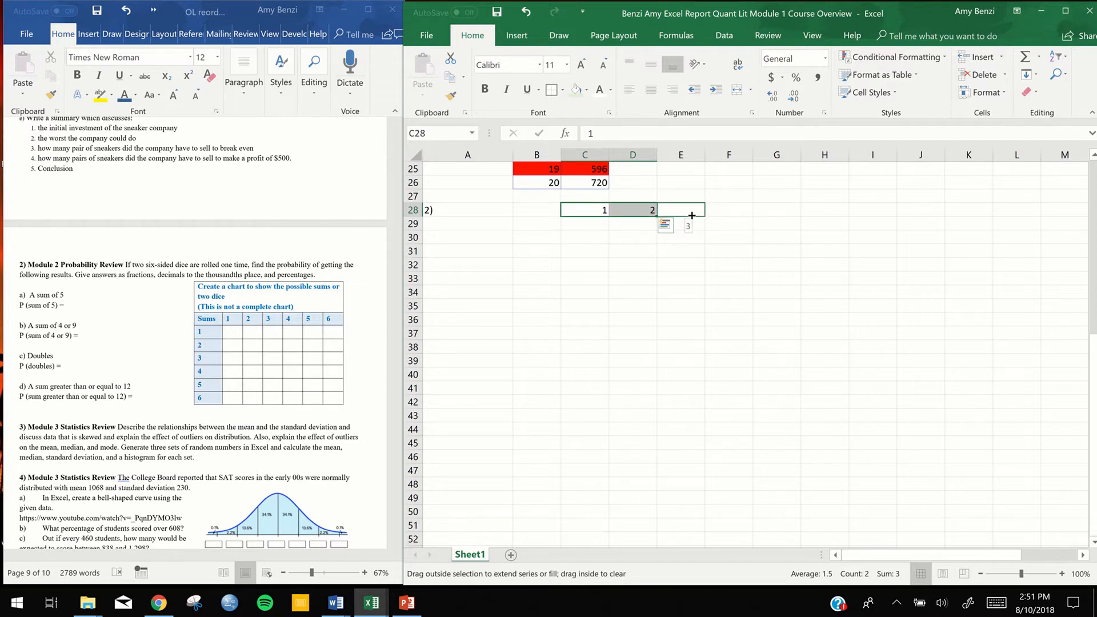
drag(692, 215, 830, 210)
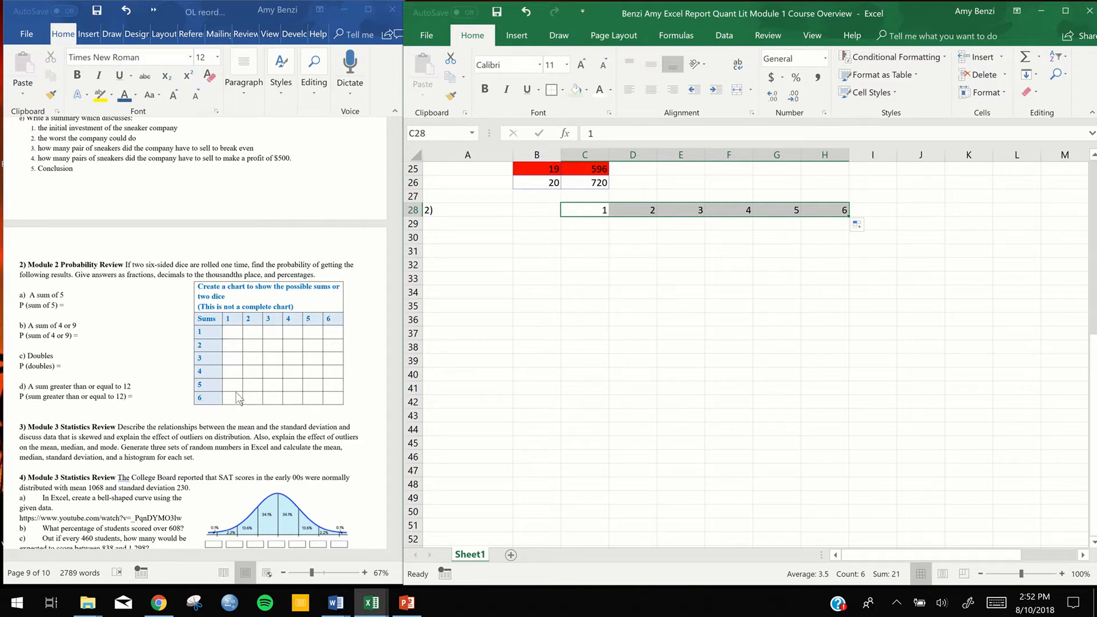
Enter 1 in B29 and 2 in B30 as the first row headers of the dice sums chart
click(538, 223)
text(1)
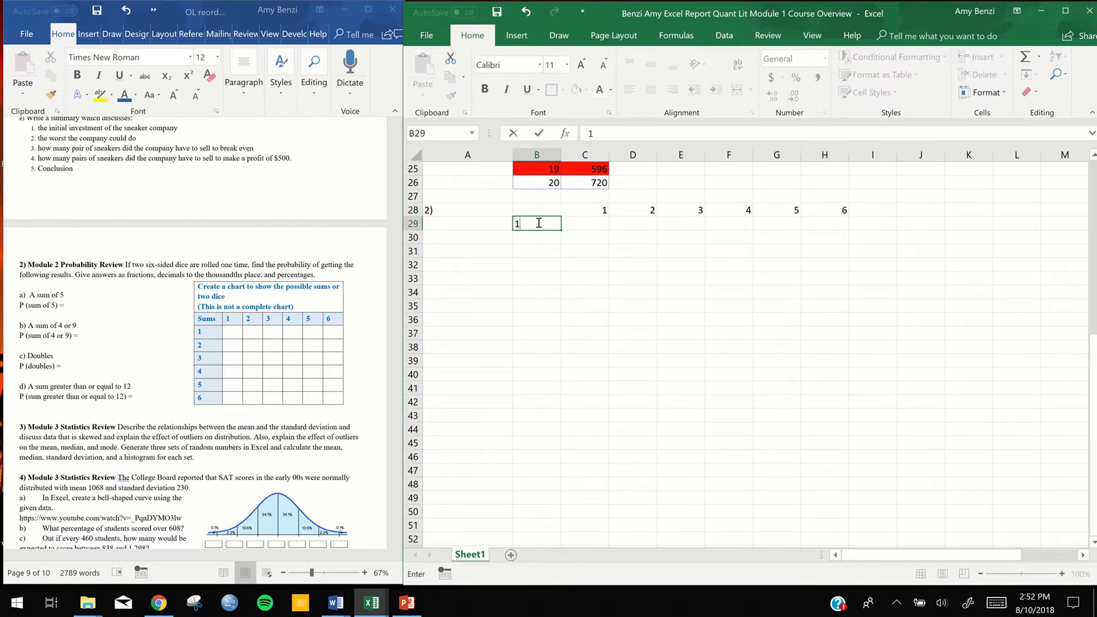
key(Return)
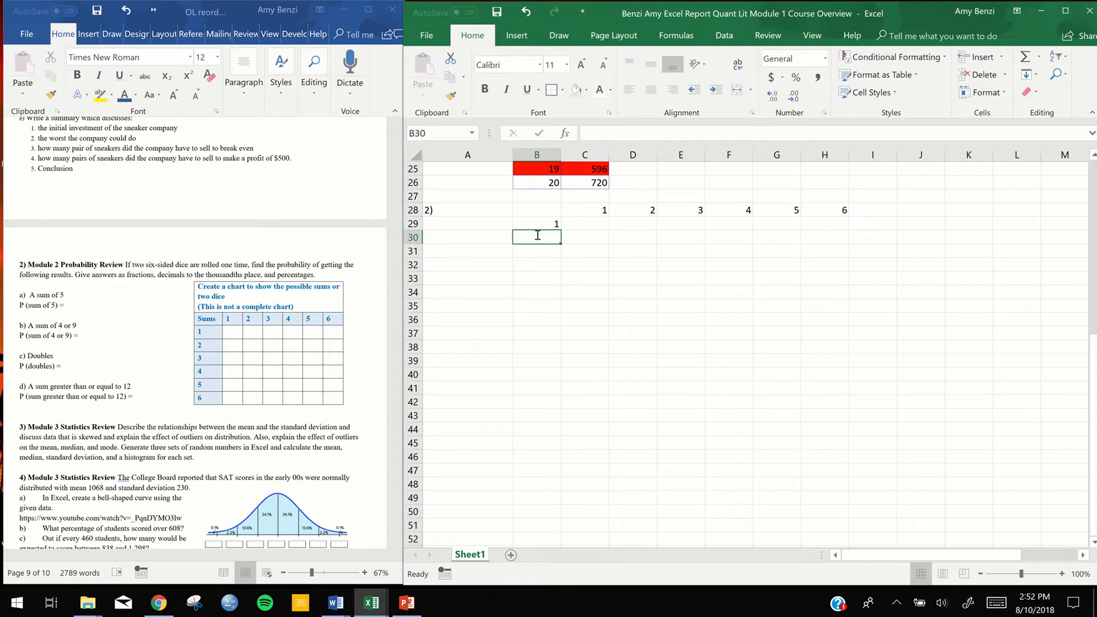
text(2)
key(Return)
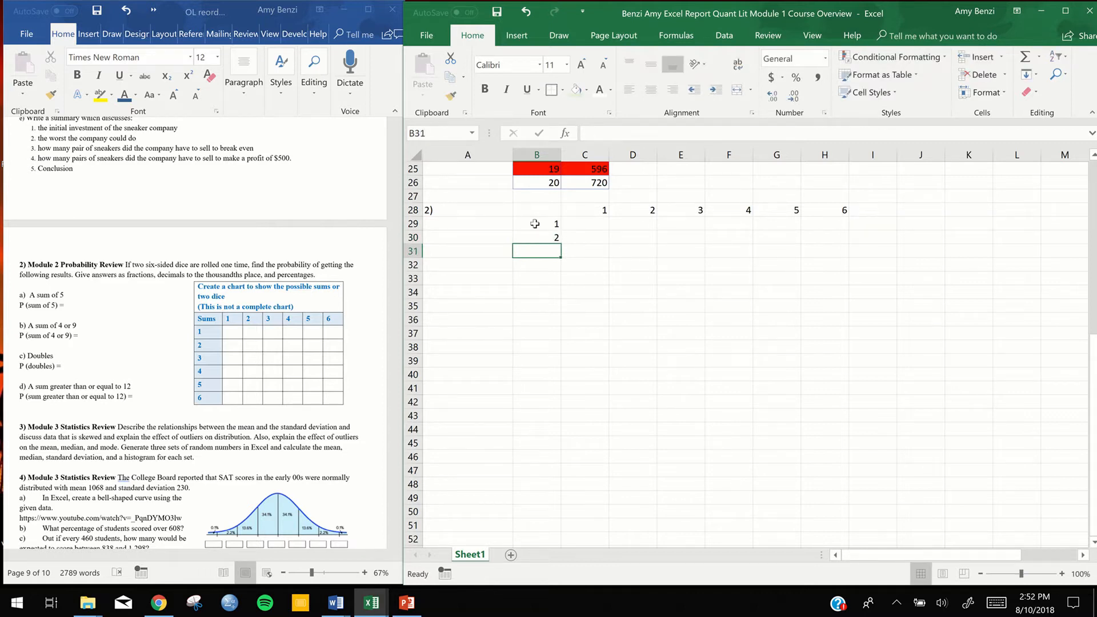
Extend the row header series from B29:B30 down to B34 so it runs from 1 to 6
key(Up)
key(Up)
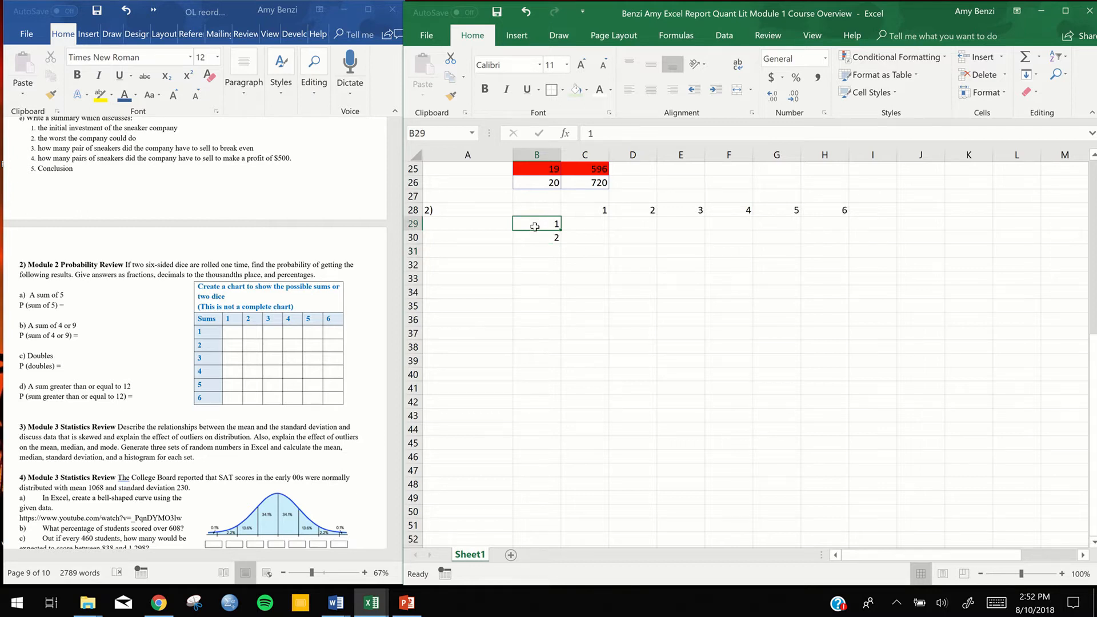
drag(535, 227, 534, 237)
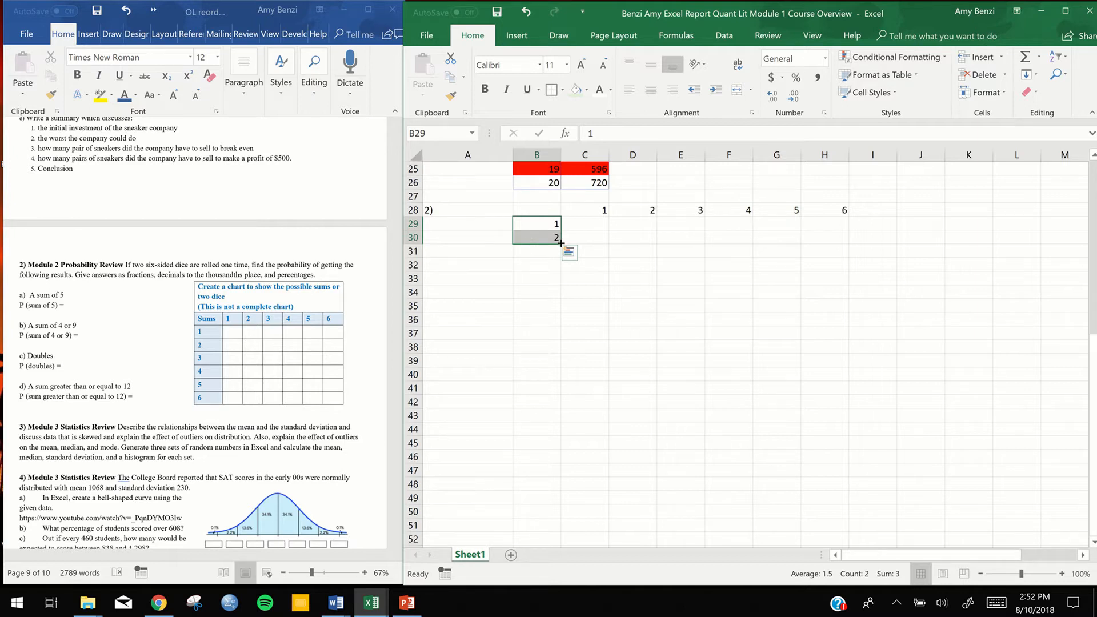
drag(561, 243, 561, 295)
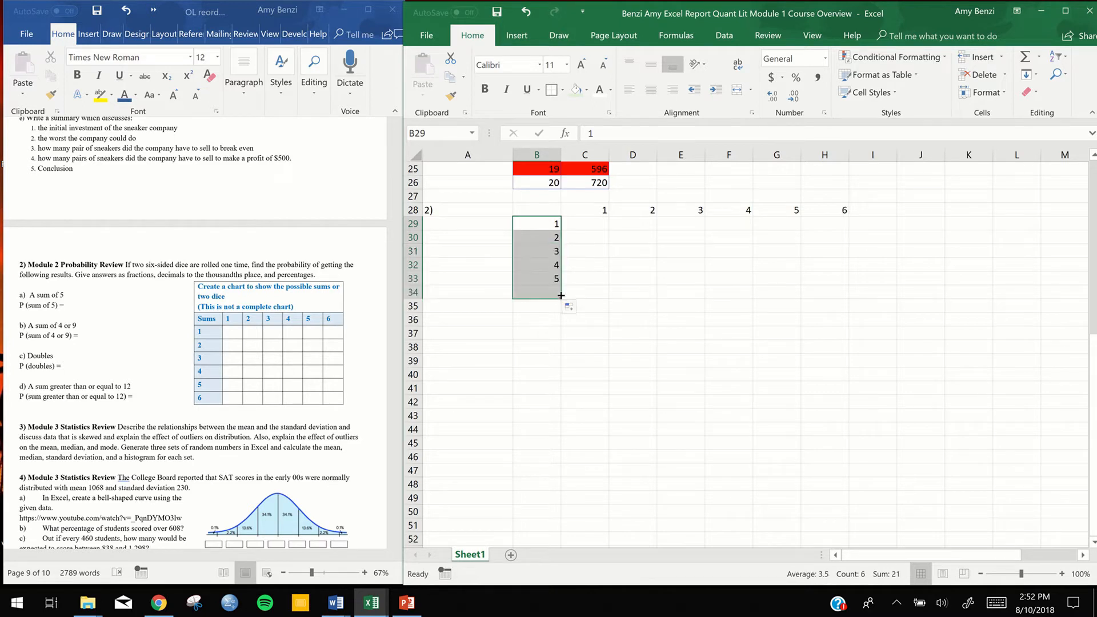
click(739, 270)
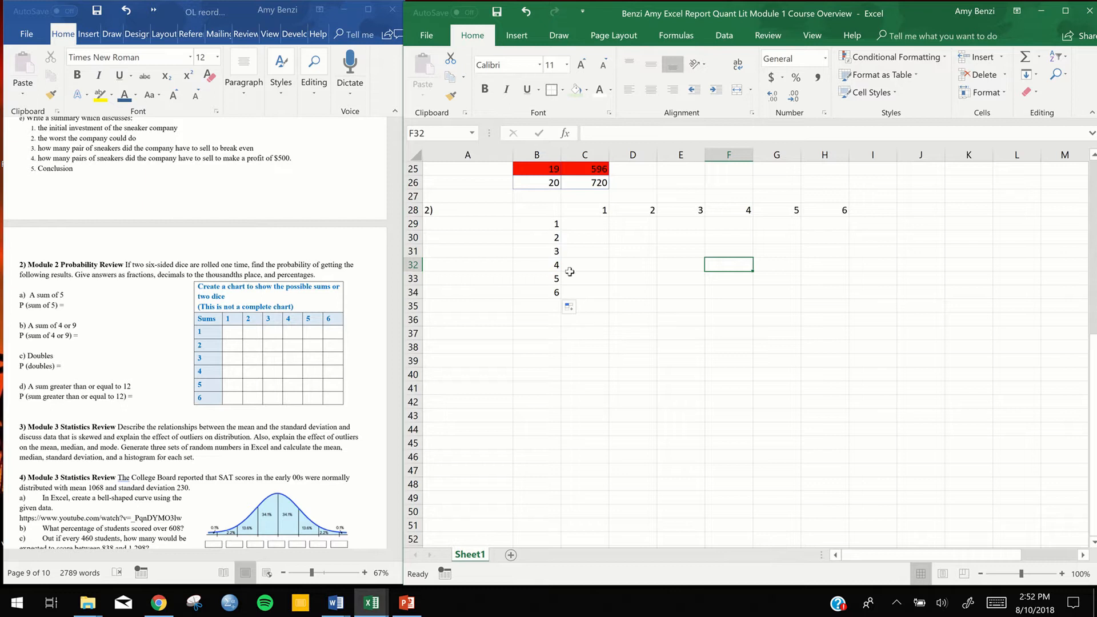
Enter the corner label "Sum" in B28 of the dice chart
double_click(540, 212)
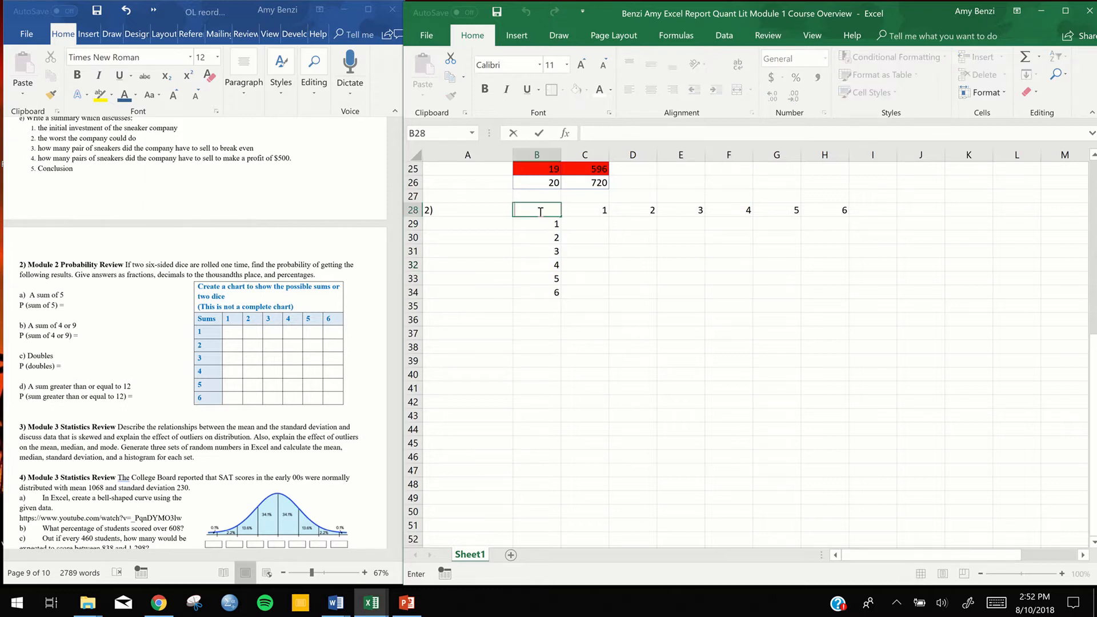
text(Sum)
click(582, 237)
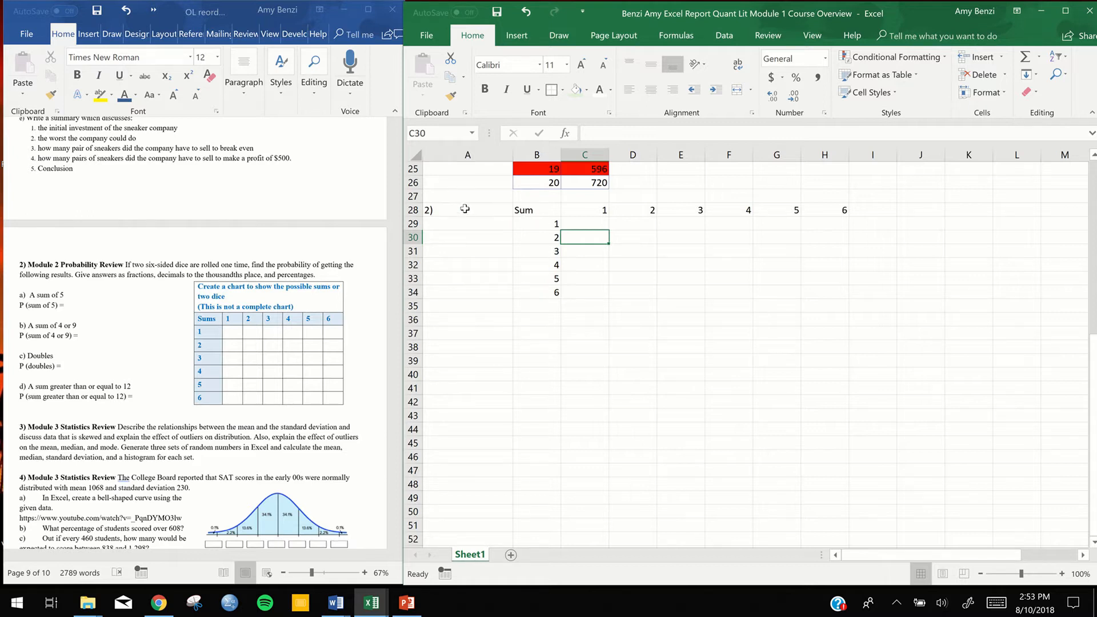
Move the dice sums chart from B28:H34 so it occupies C31:I37
click(523, 211)
drag(522, 211, 846, 290)
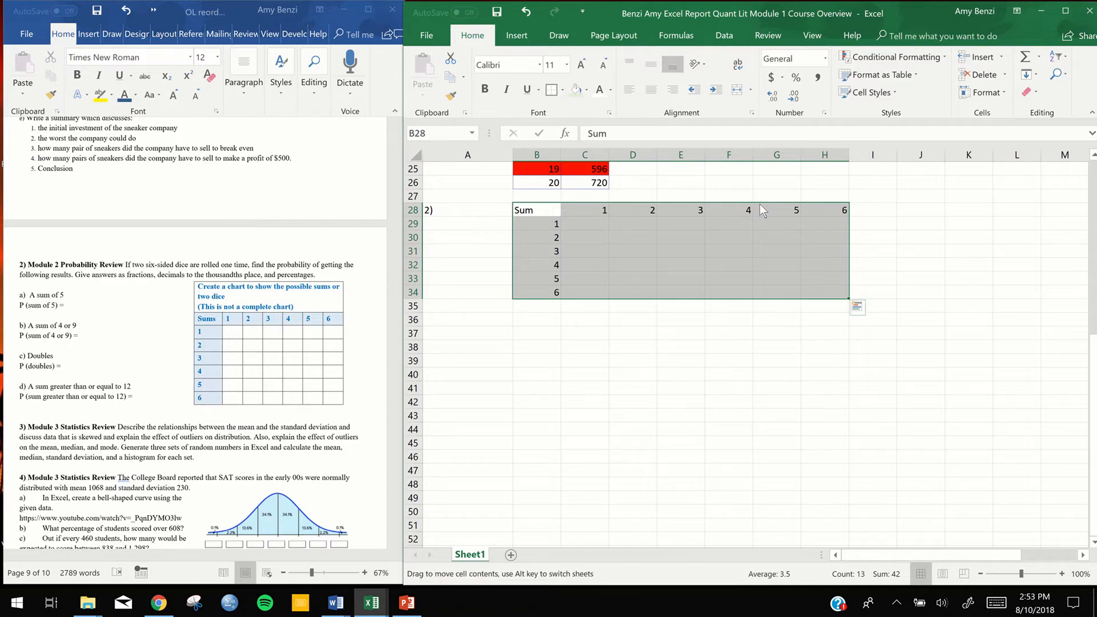
drag(759, 204, 839, 212)
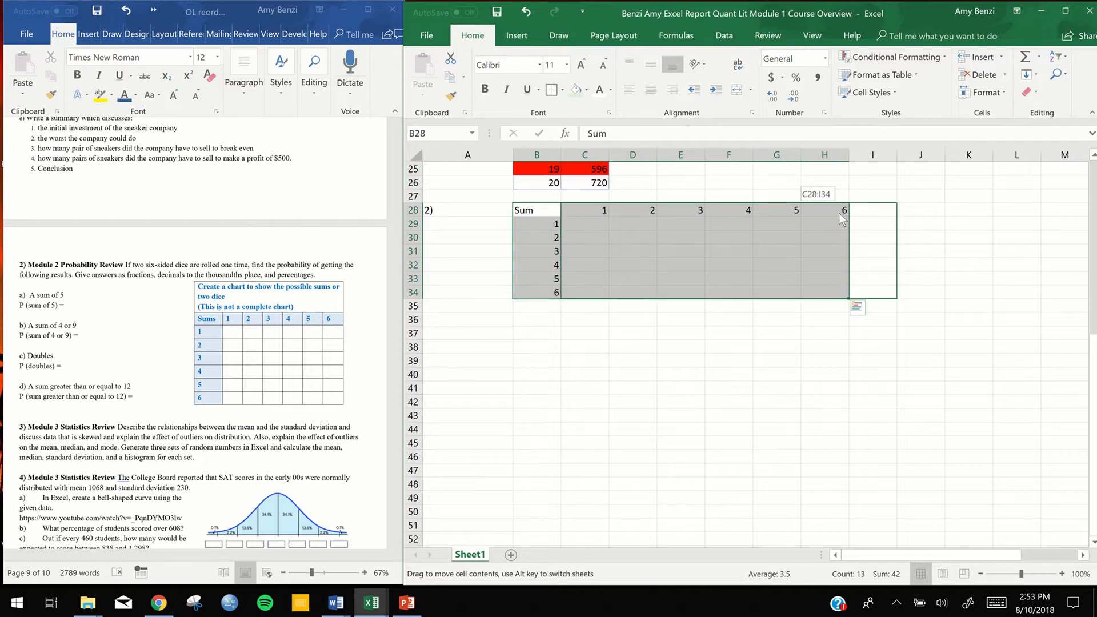
drag(839, 214, 837, 249)
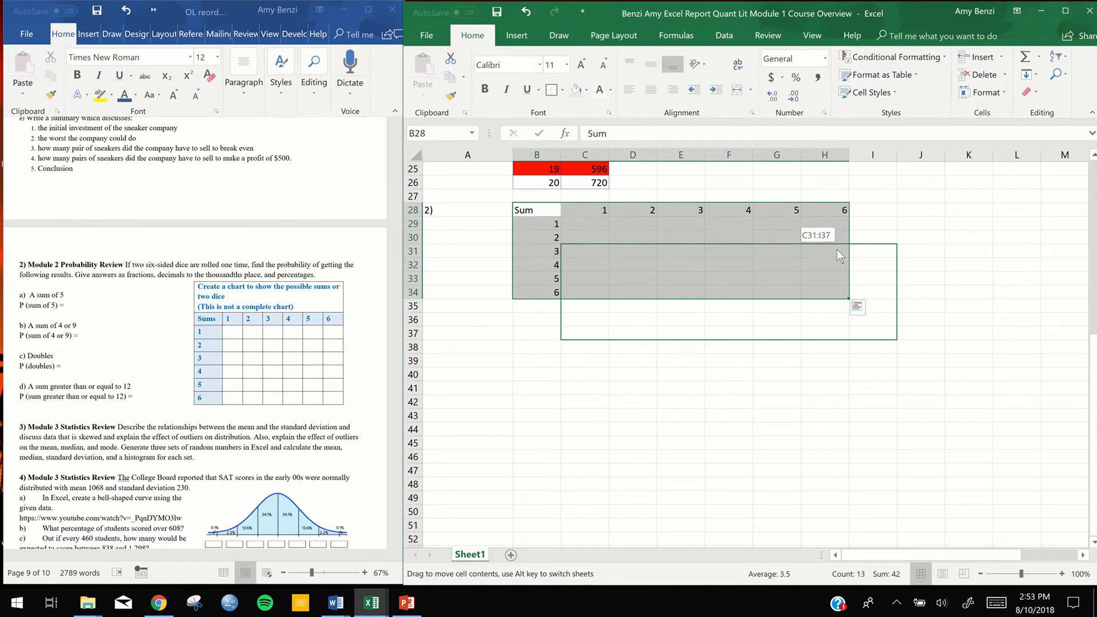
drag(836, 249, 836, 249)
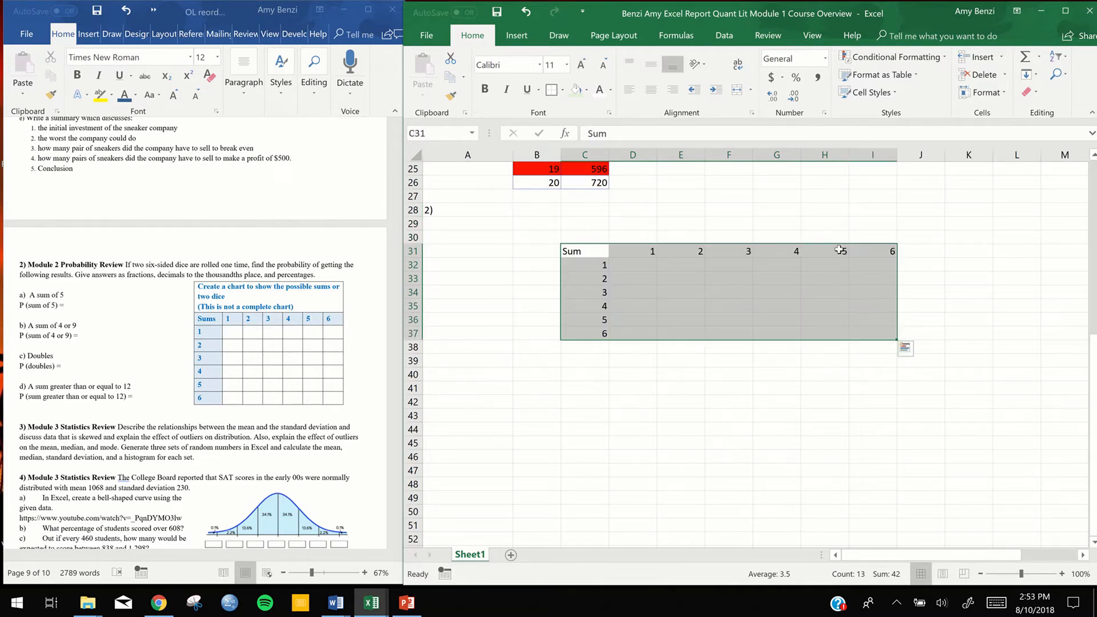
click(788, 440)
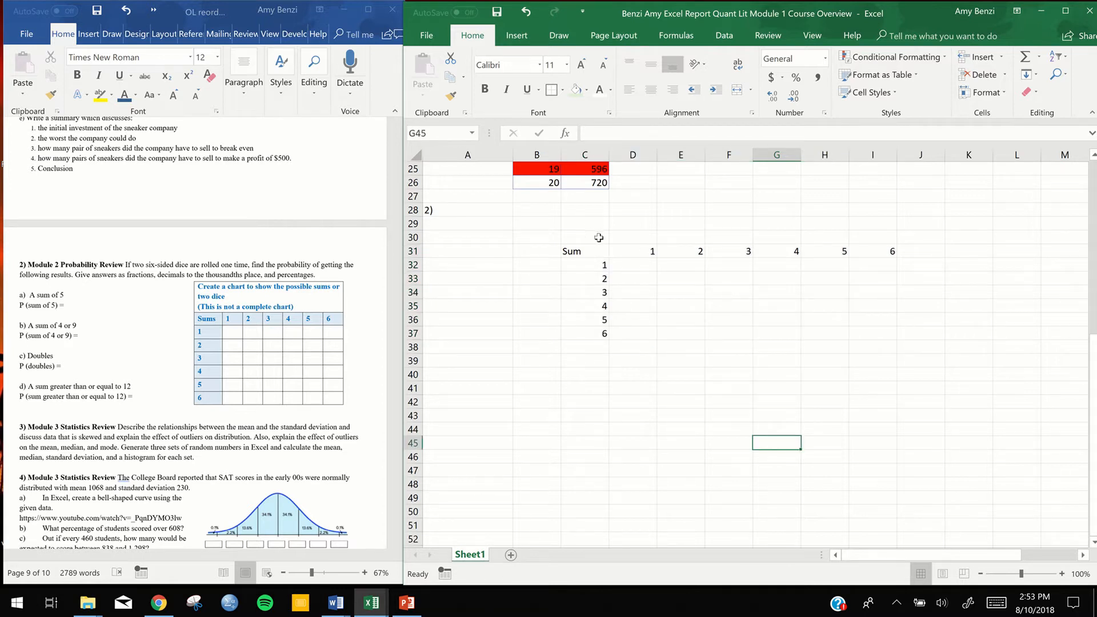
Merge and center D30:I30 above the column headers and enter the label "Die 1"
drag(623, 238, 871, 241)
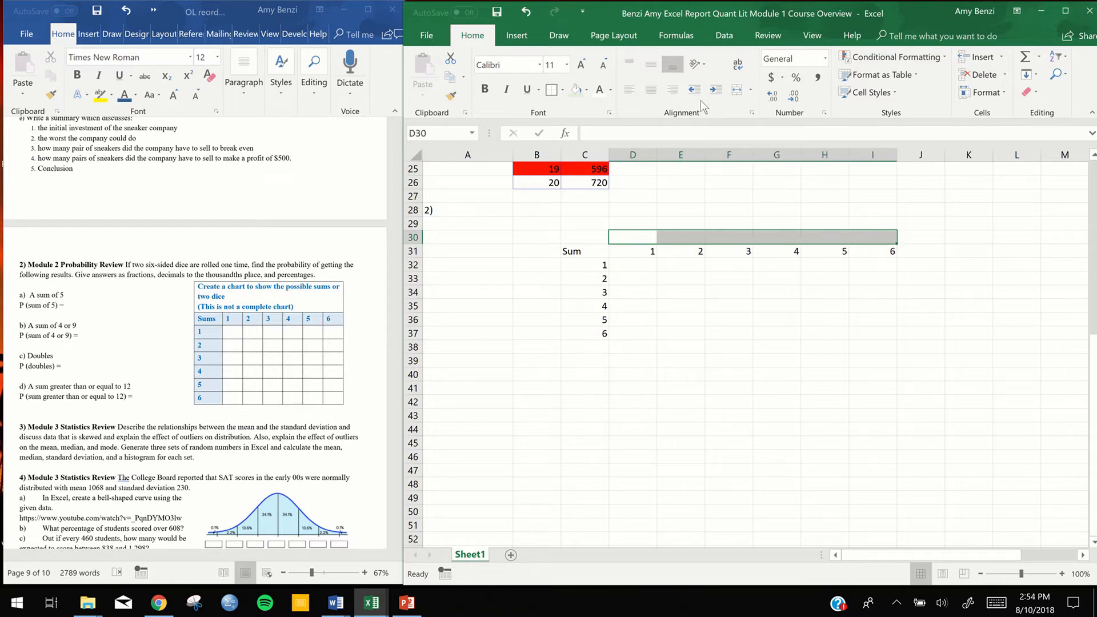
click(737, 90)
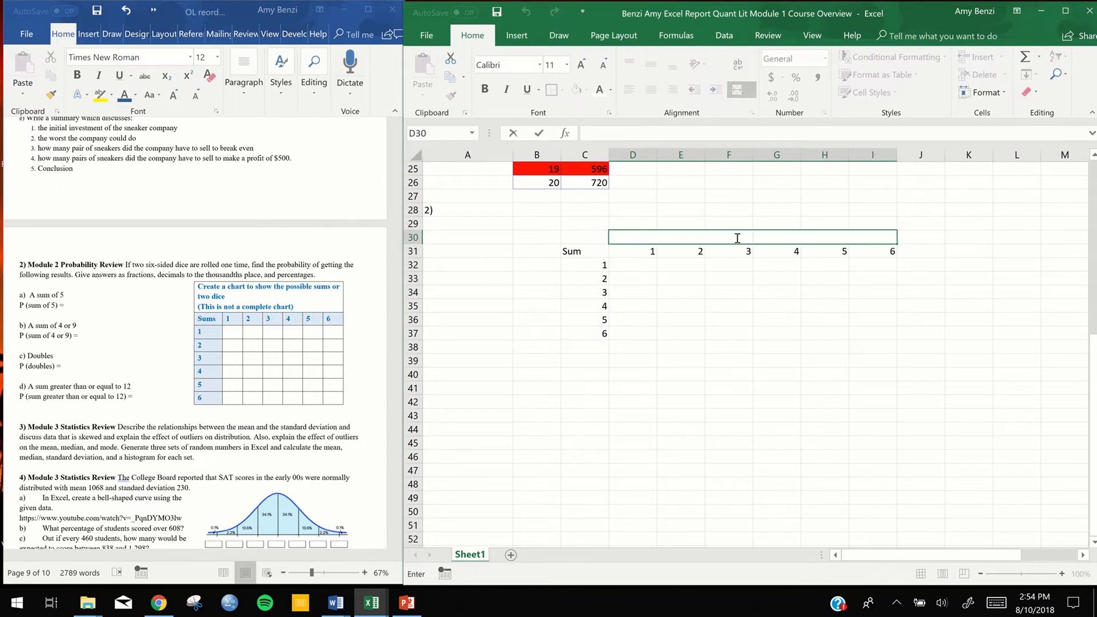
text(Di9e 1)
drag(749, 237, 754, 238)
key(BackSpace)
Merge and center B32:B37 beside the row headers and enter the label "Die 2"
click(537, 264)
drag(535, 279, 533, 336)
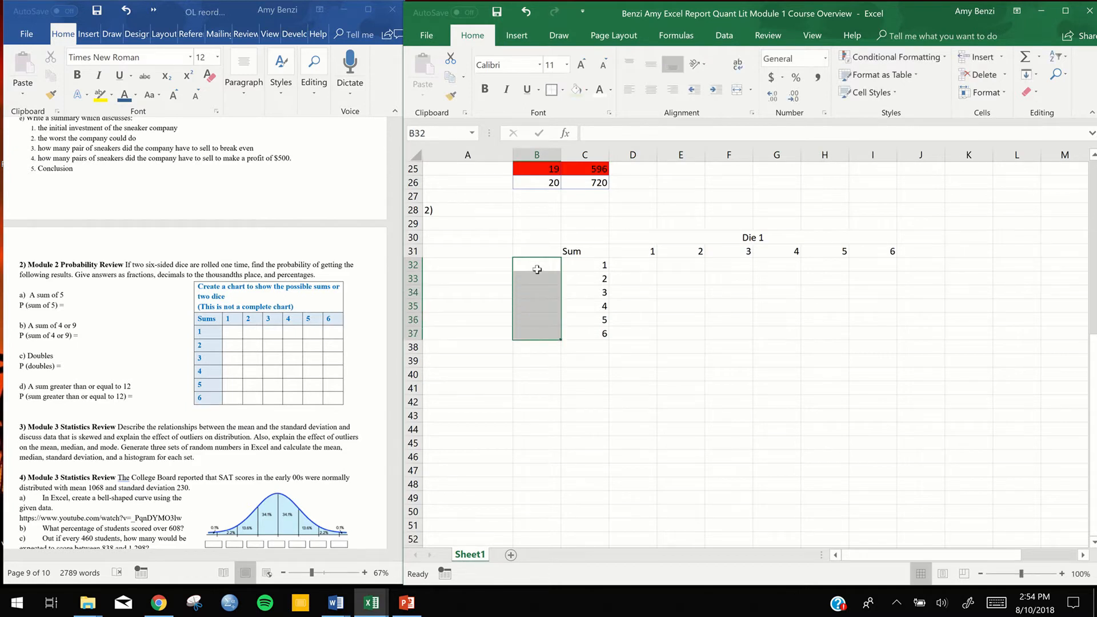
click(737, 92)
double_click(540, 314)
text(Die 2)
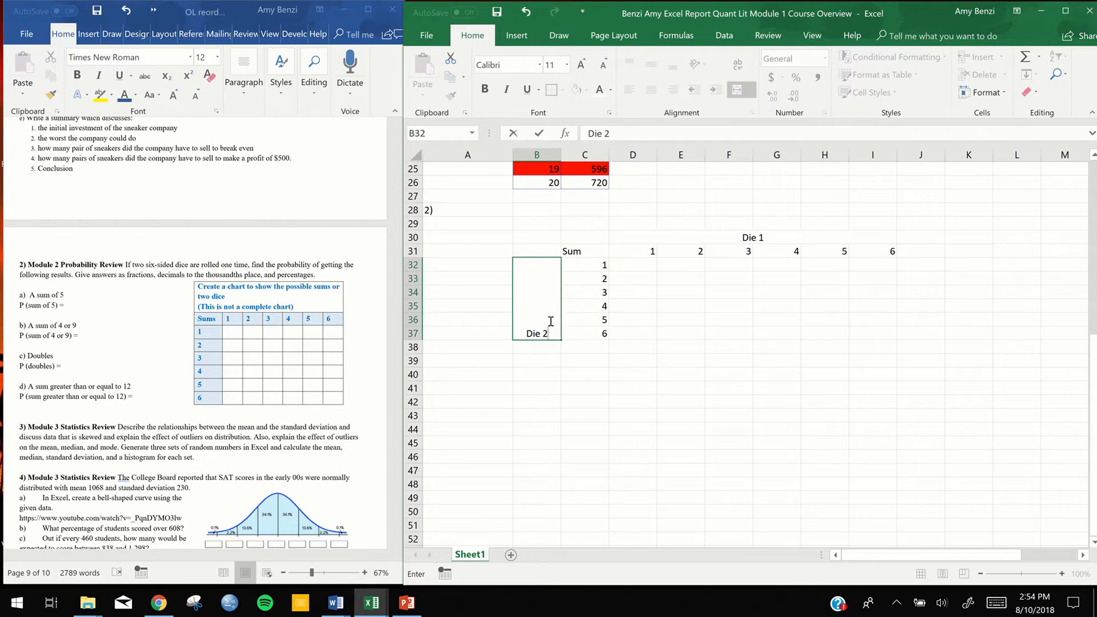
text(]]])
key(BackSpace)
key(BackSpace)
key(BackSpace)
click(764, 307)
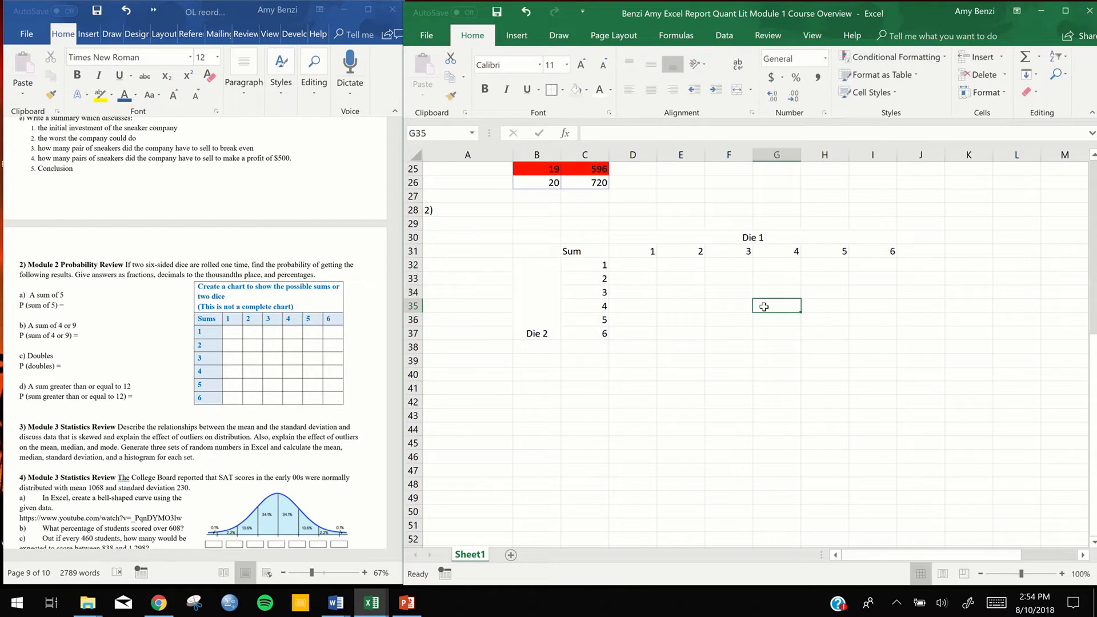
click(541, 295)
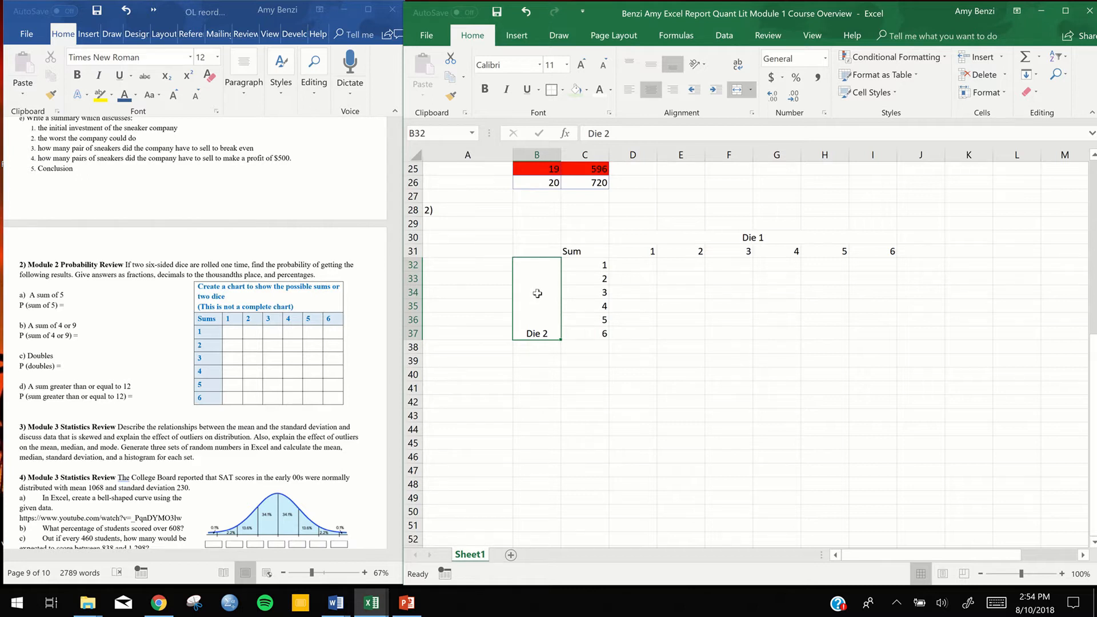
click(828, 290)
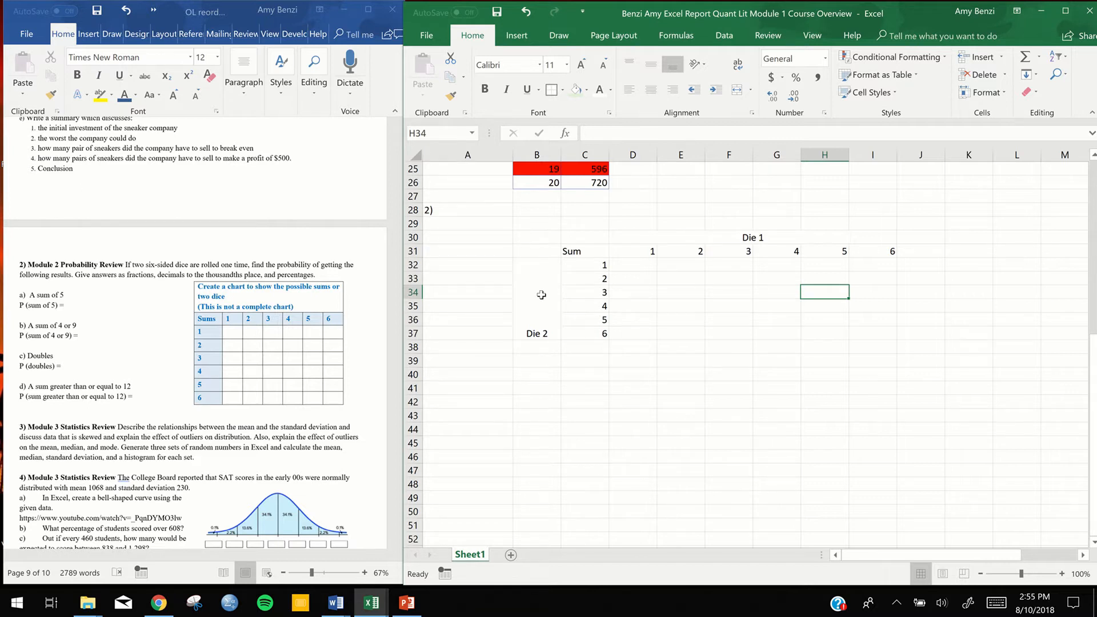
double_click(541, 294)
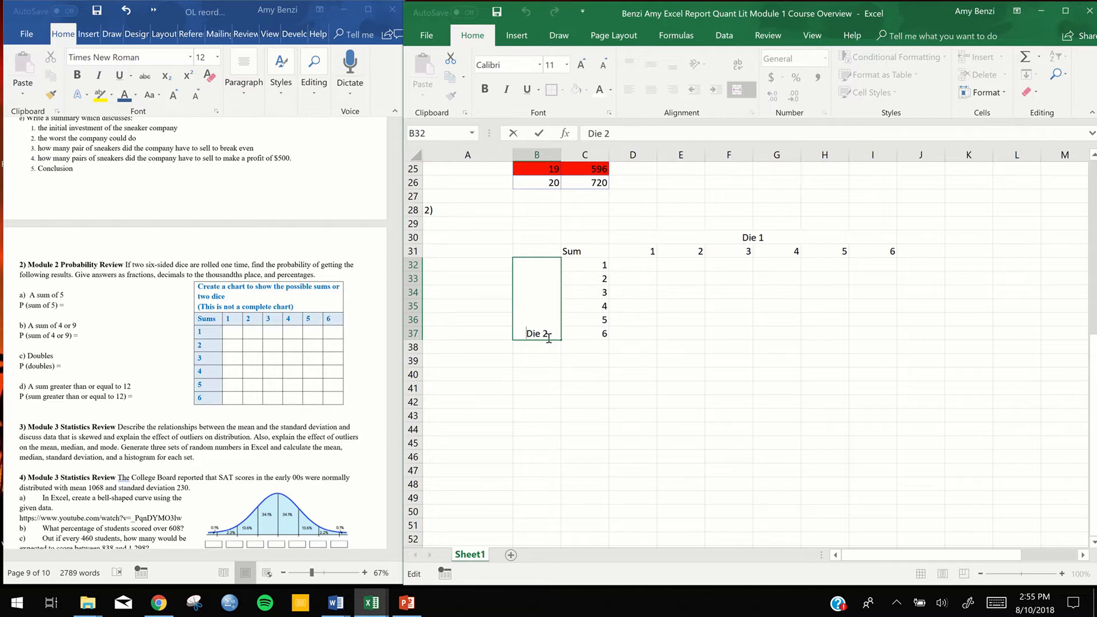
right_click(543, 299)
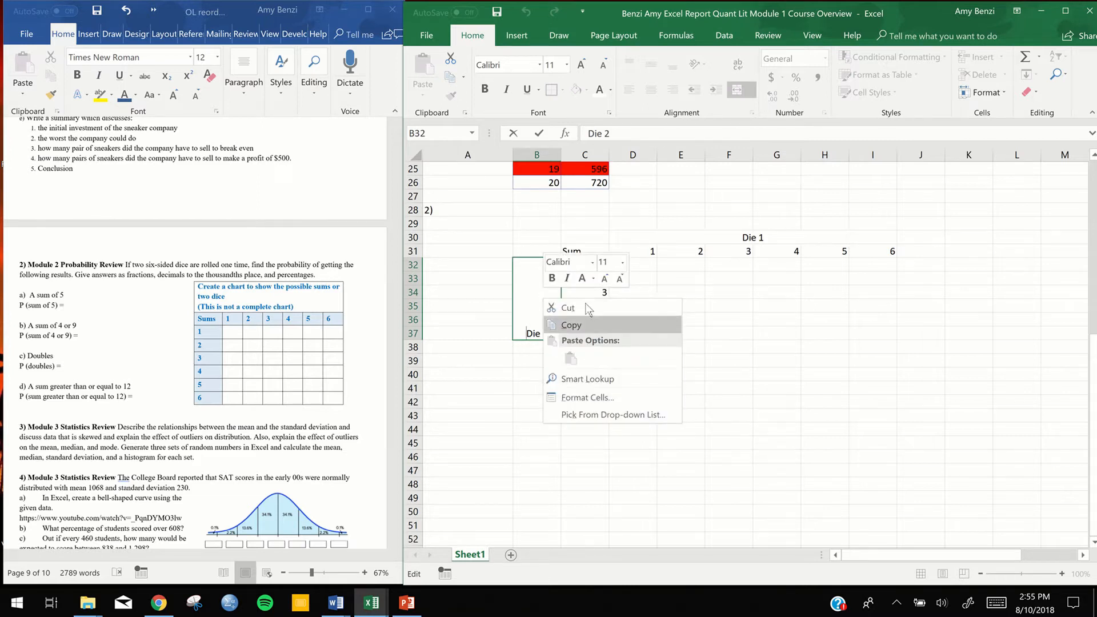
click(577, 396)
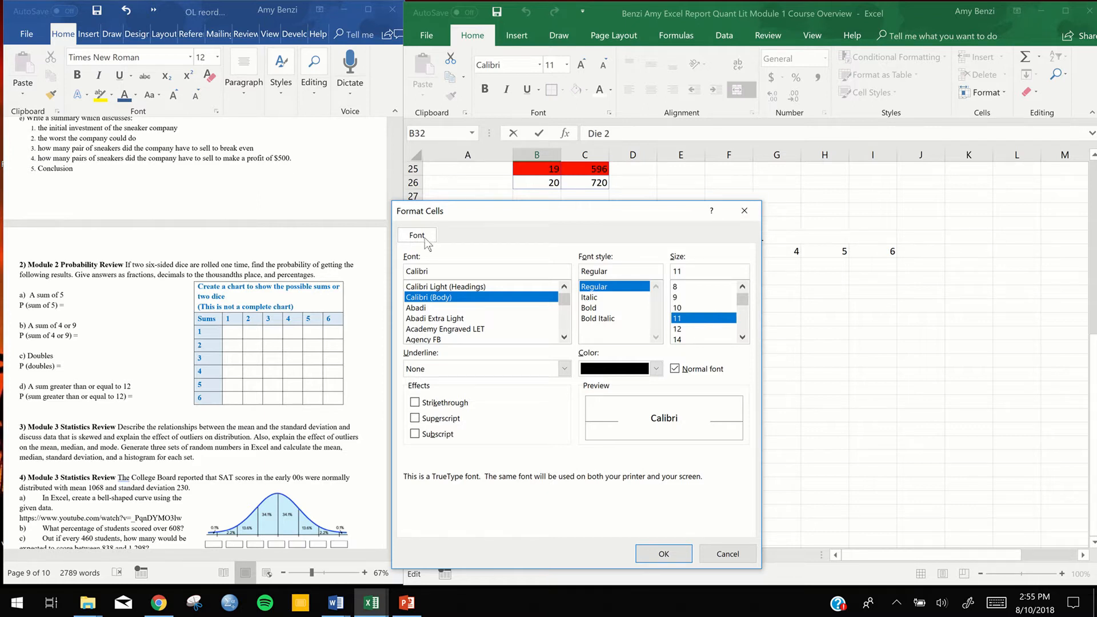
click(743, 211)
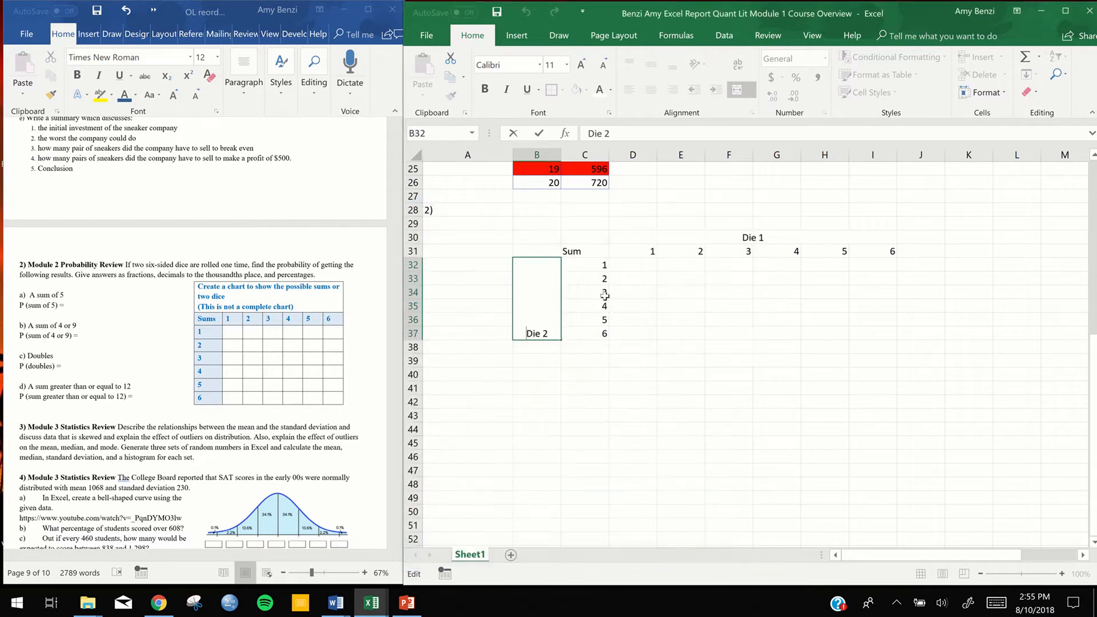
click(790, 307)
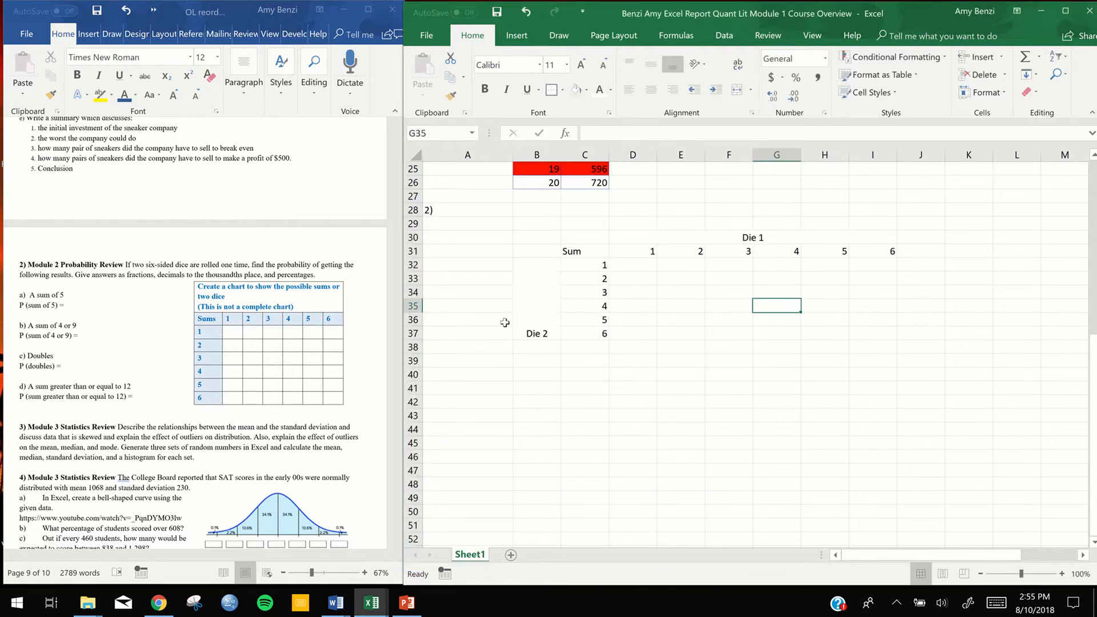
Set the vertical text alignment of the merged "Die 2" cell to Center, keeping horizontal alignment at Center
click(532, 301)
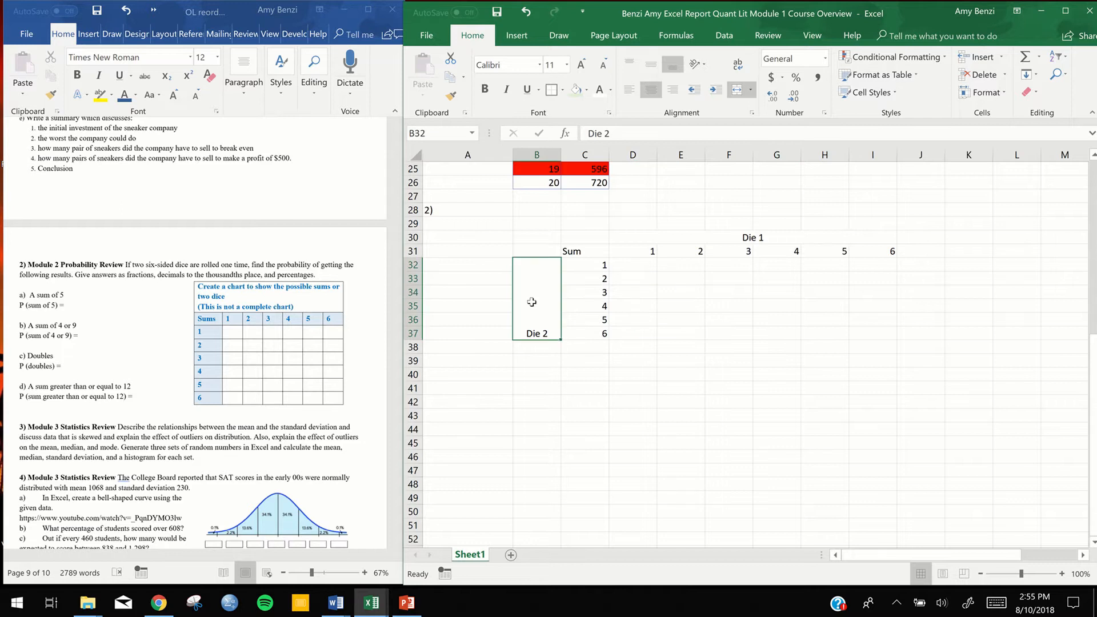
right_click(532, 302)
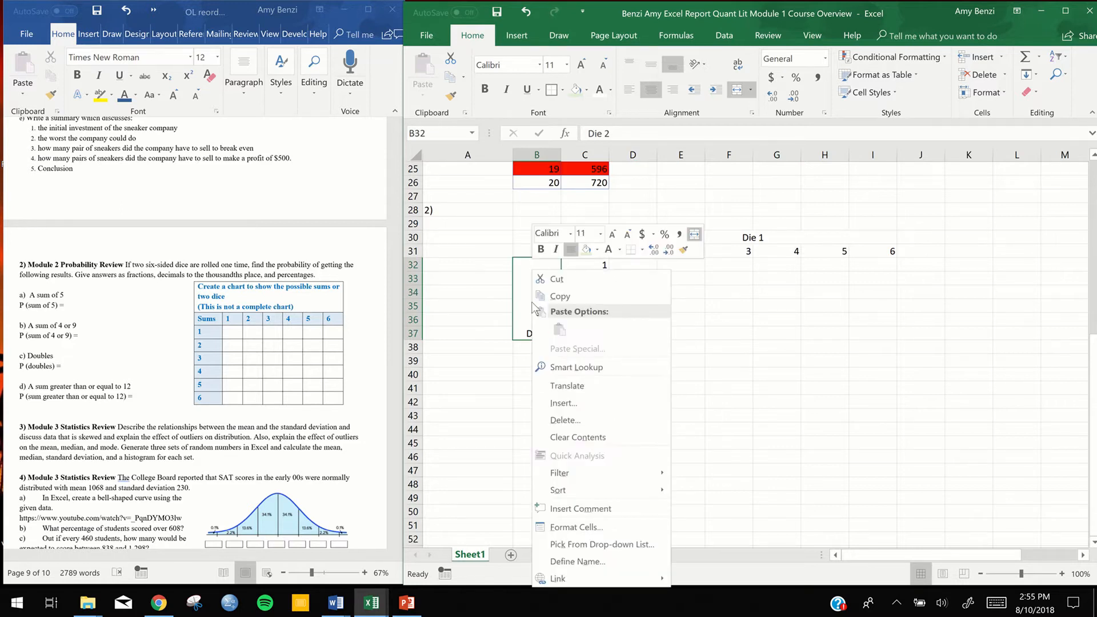
click(593, 527)
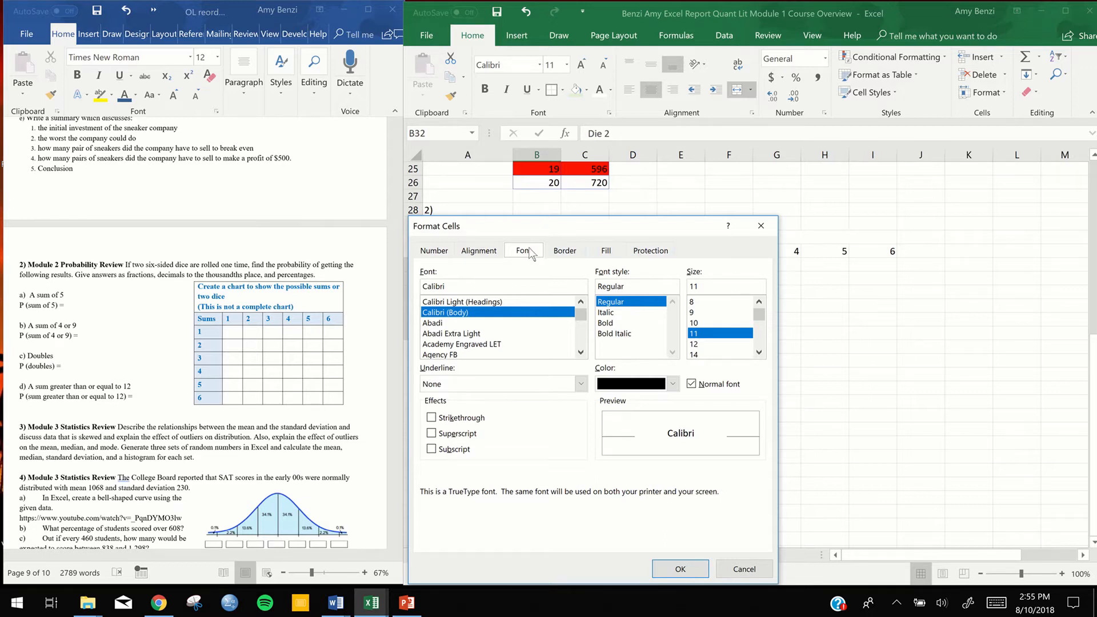
click(480, 252)
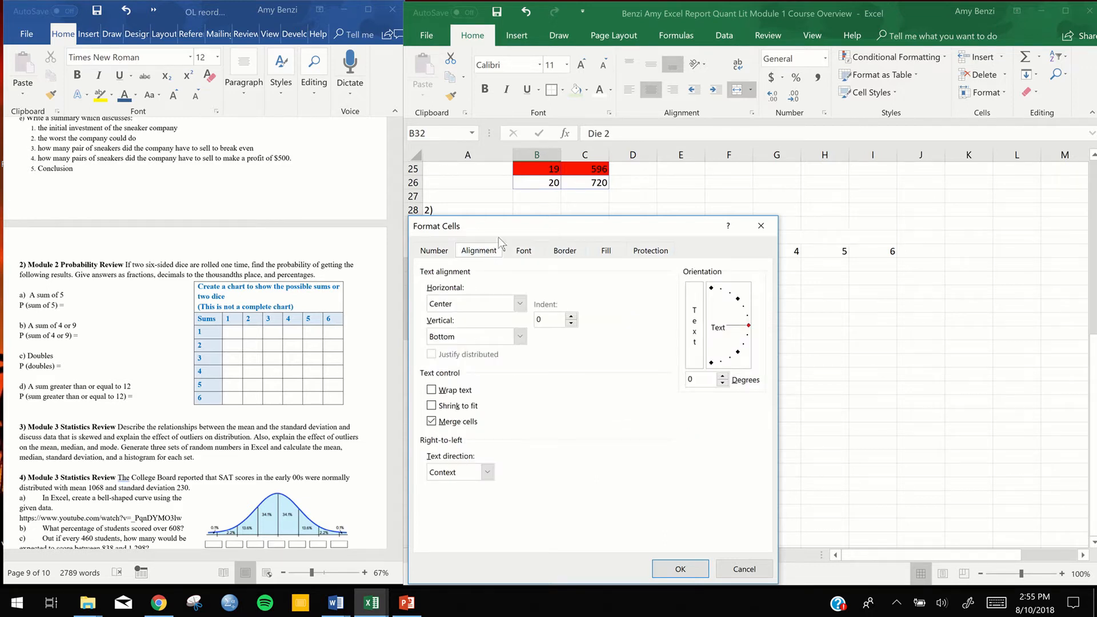
drag(499, 224, 224, 148)
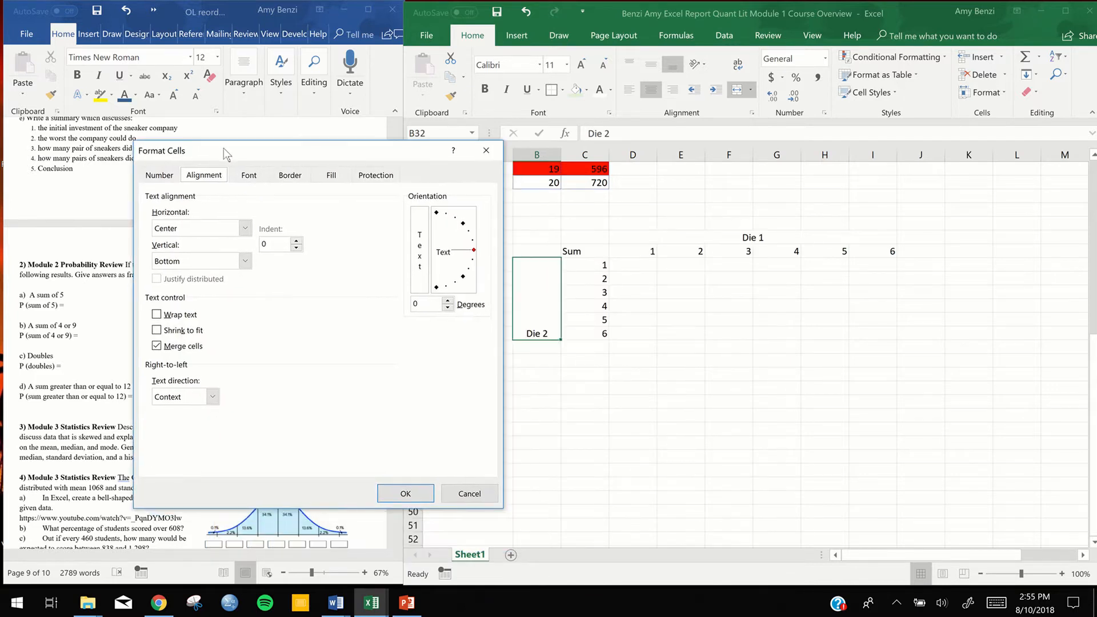
click(244, 228)
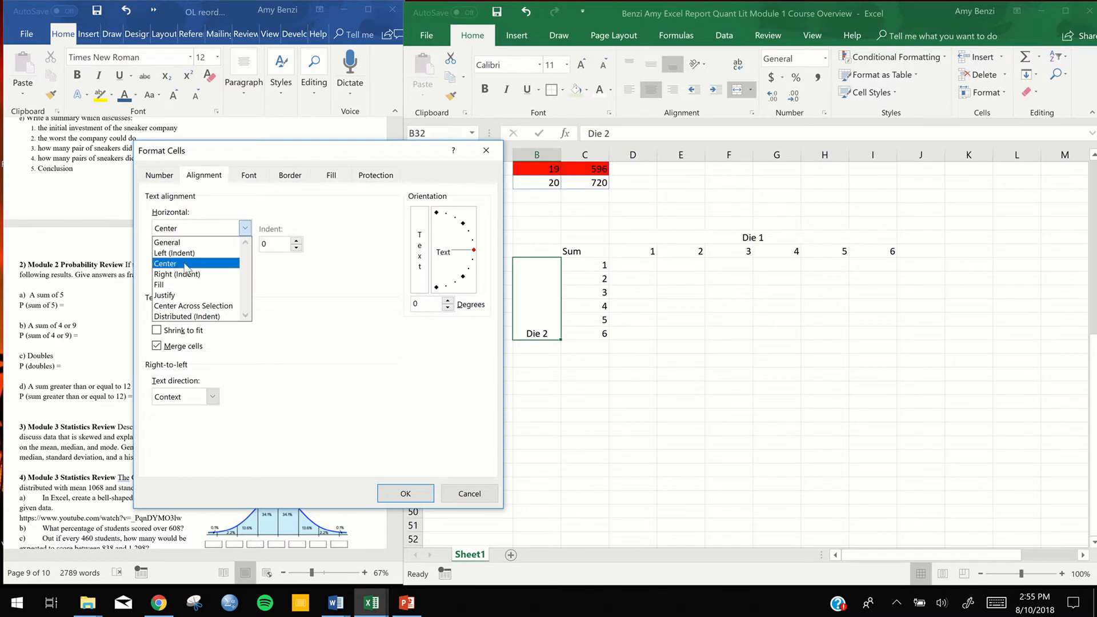
click(328, 294)
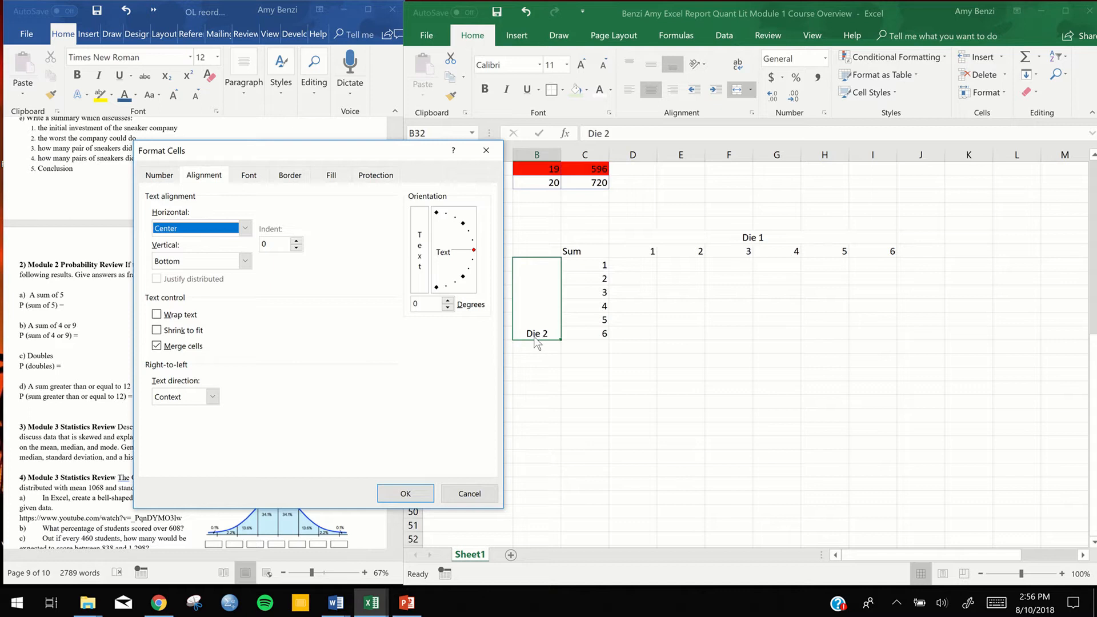
click(246, 262)
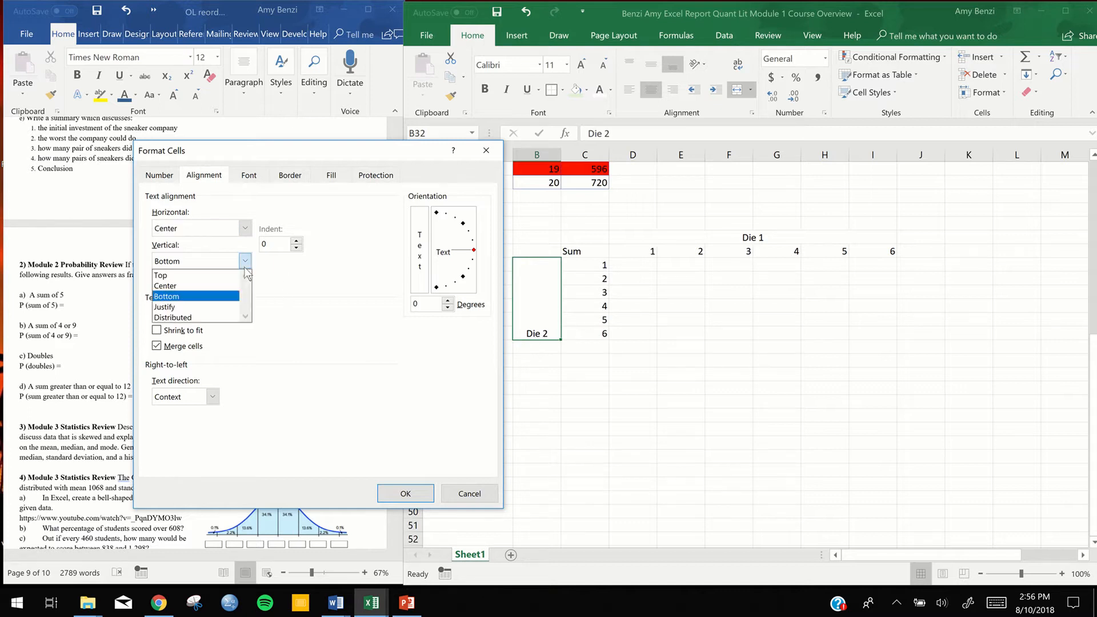
click(191, 286)
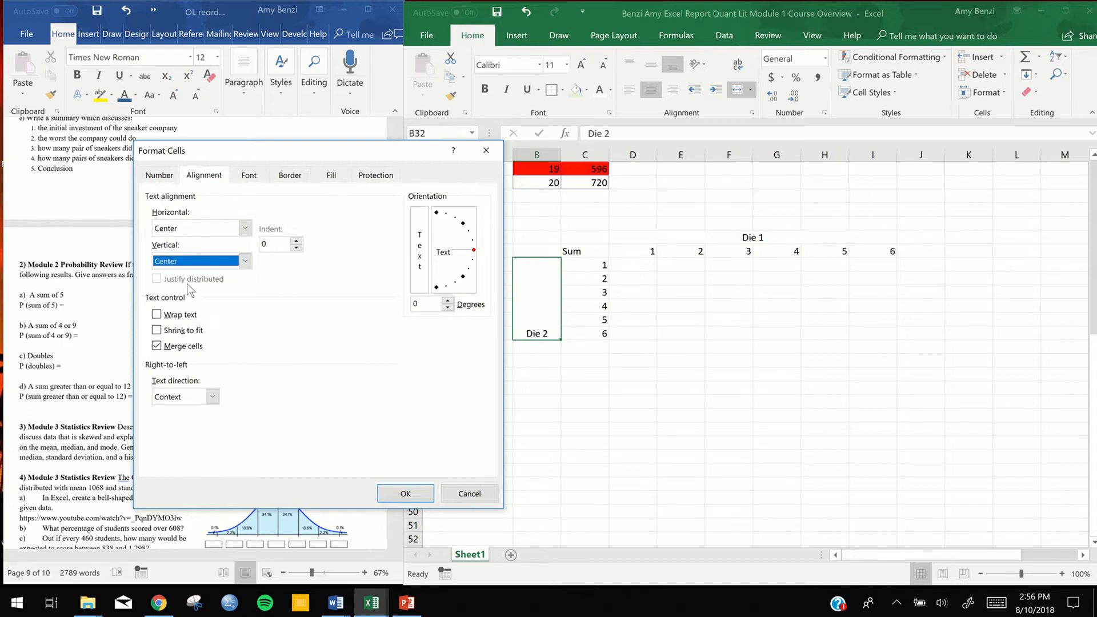
click(402, 495)
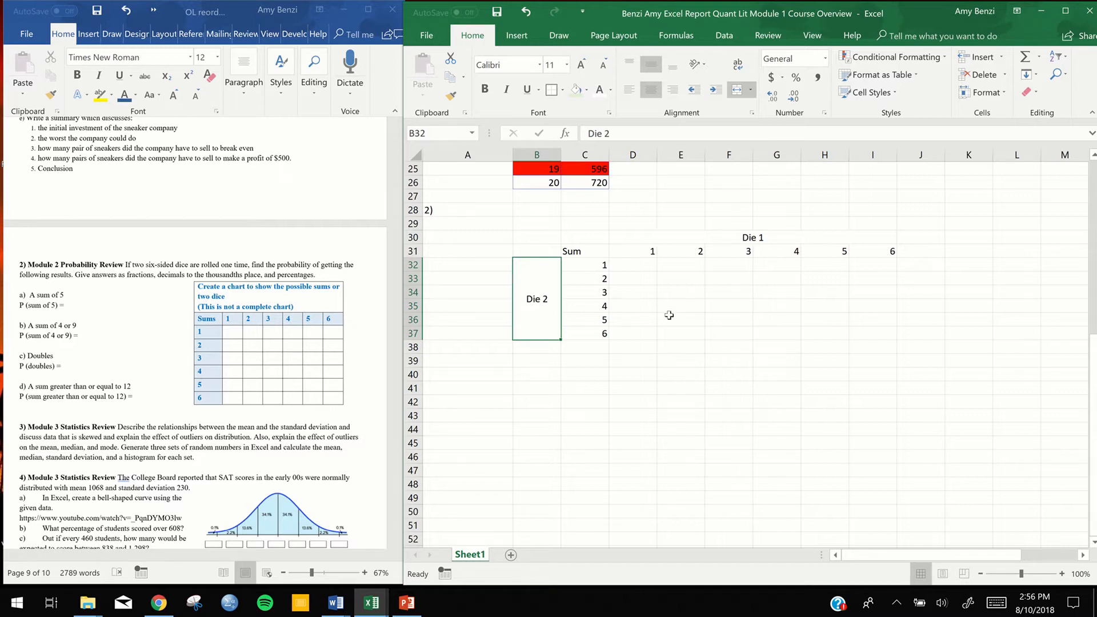
click(660, 330)
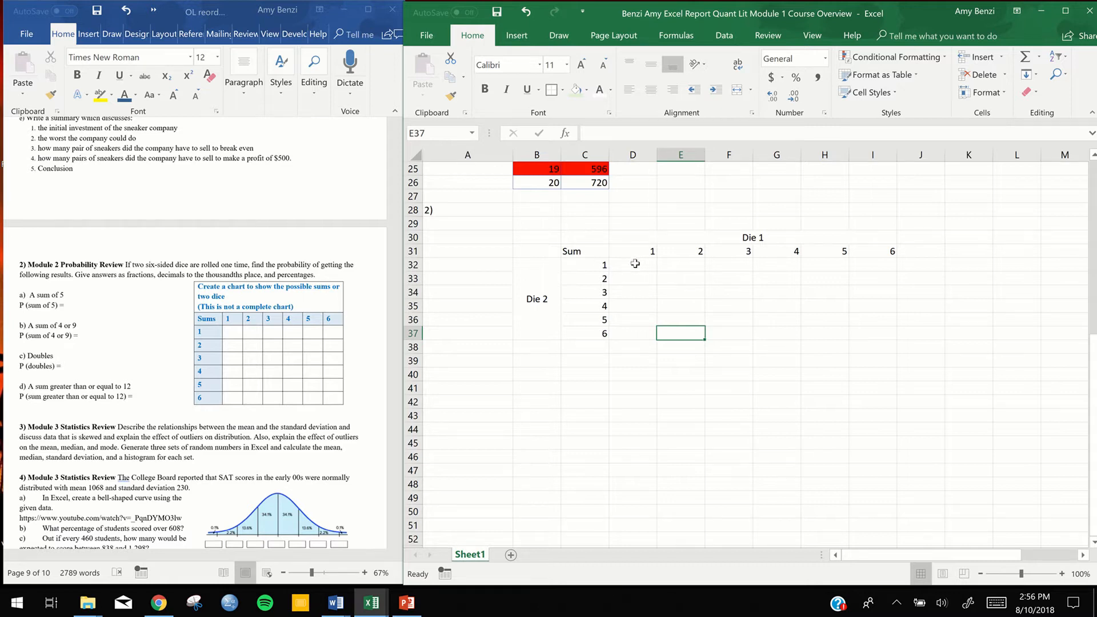
Fill the header row C31:I31 and the row headers C32:C37 of the dice chart with light green
drag(580, 251, 867, 256)
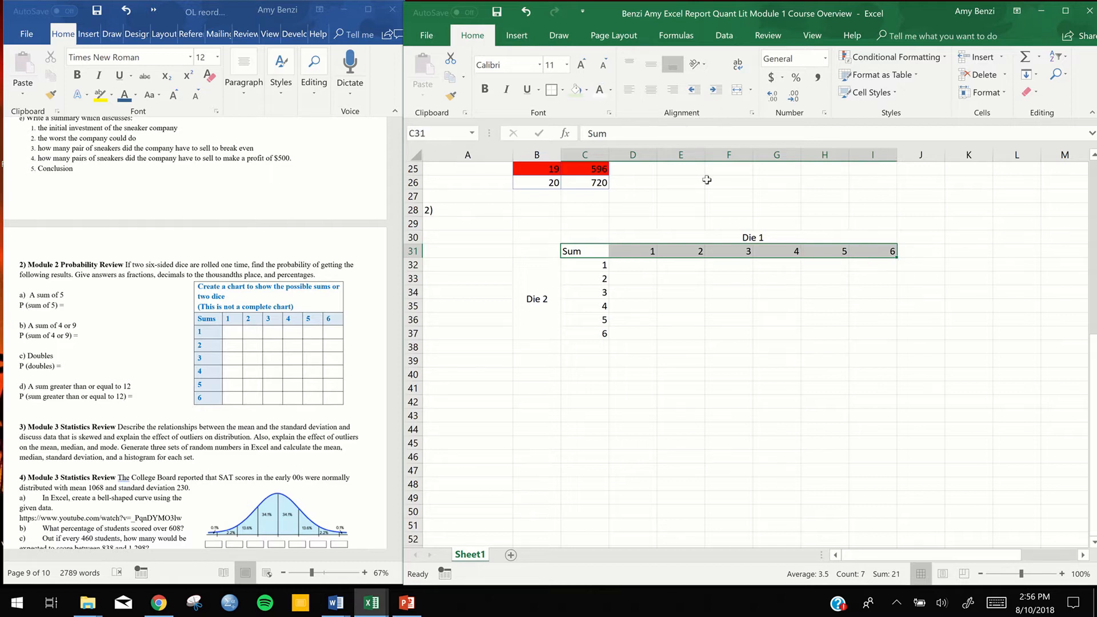
click(576, 91)
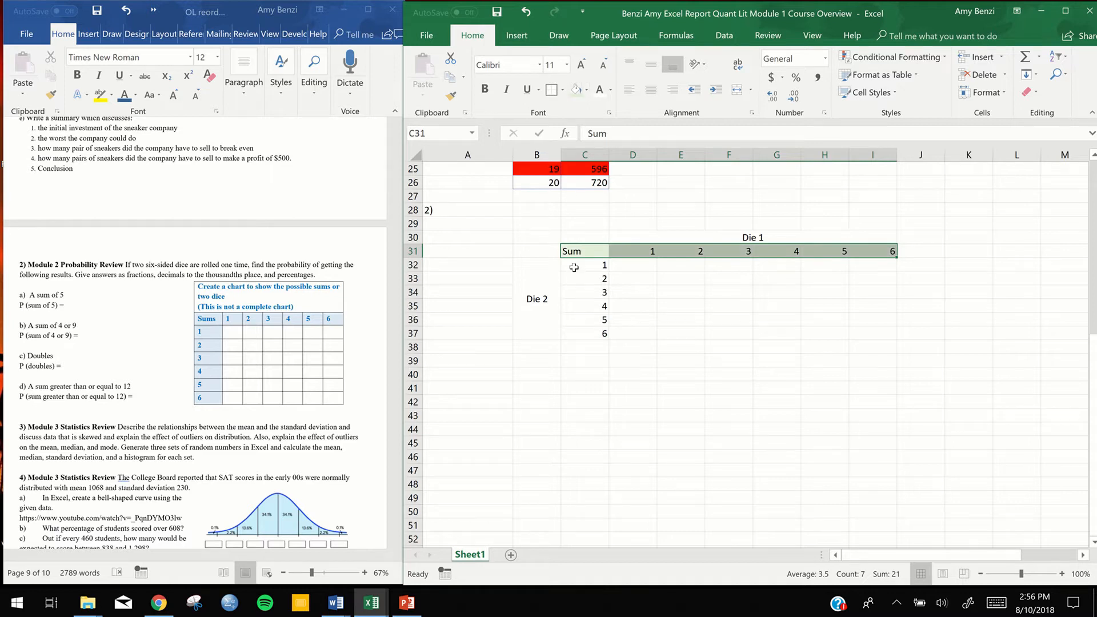
drag(574, 265, 572, 336)
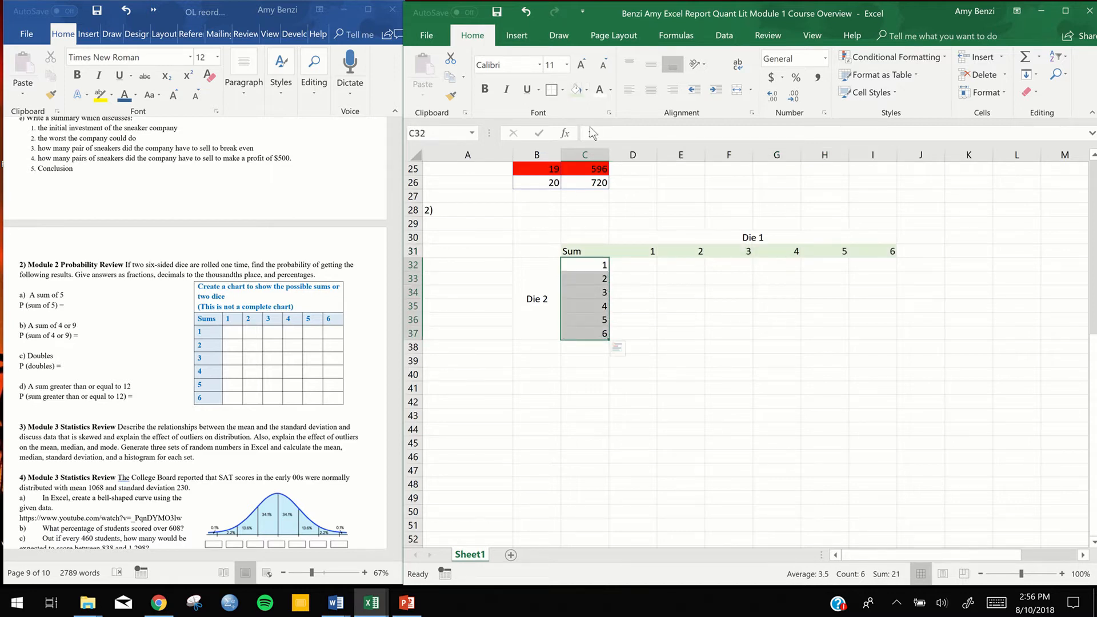
click(576, 91)
click(680, 347)
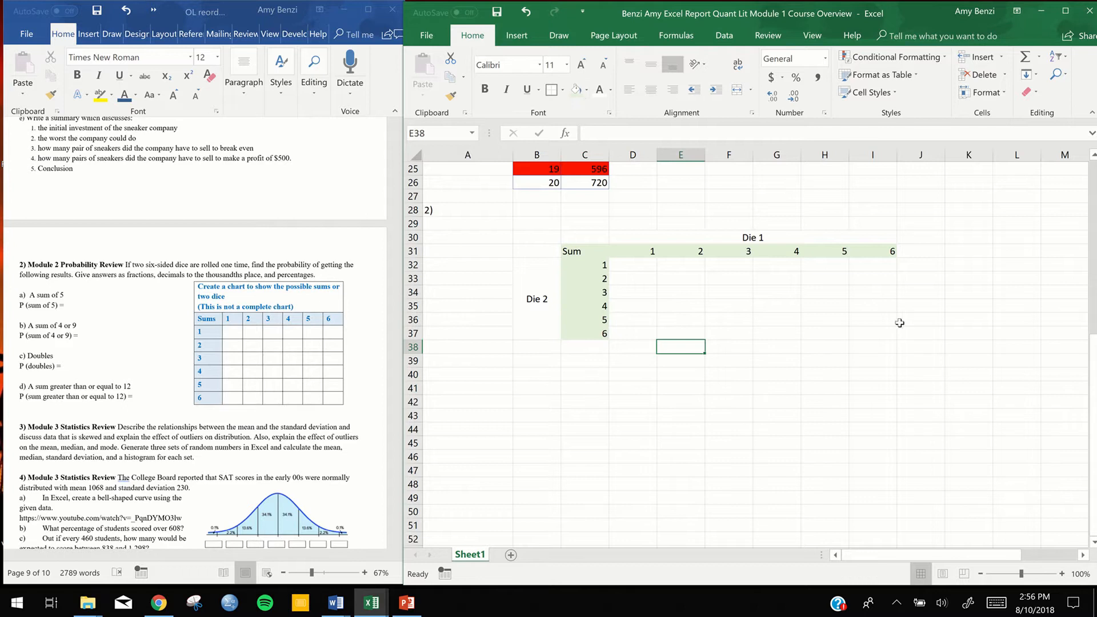
Undo both light green fills on the dice chart's row and column headers
click(527, 12)
click(526, 12)
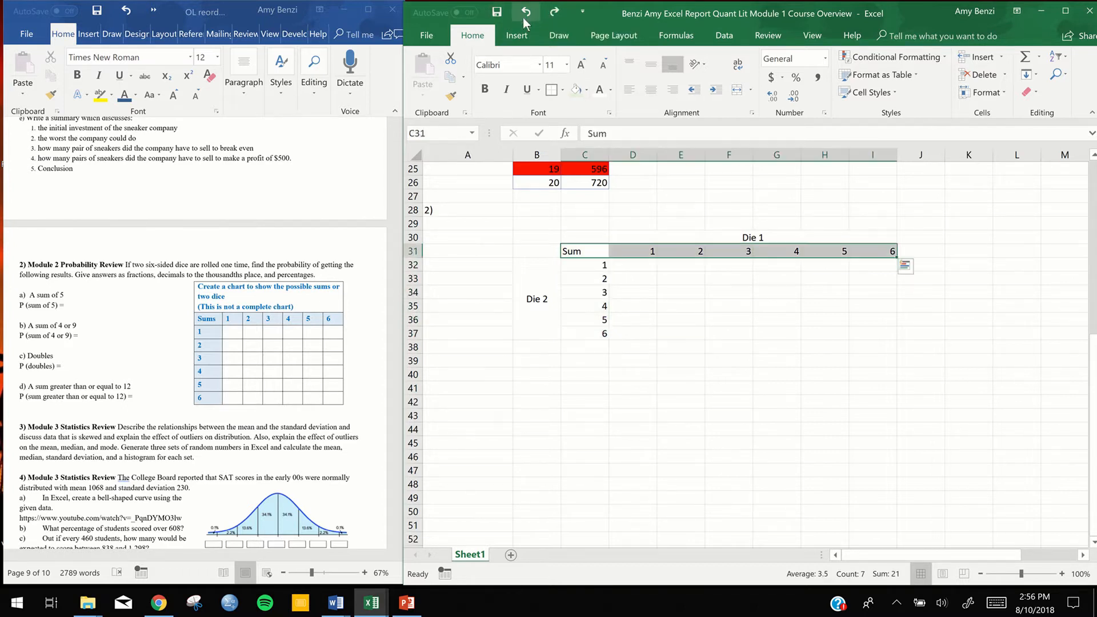
click(659, 351)
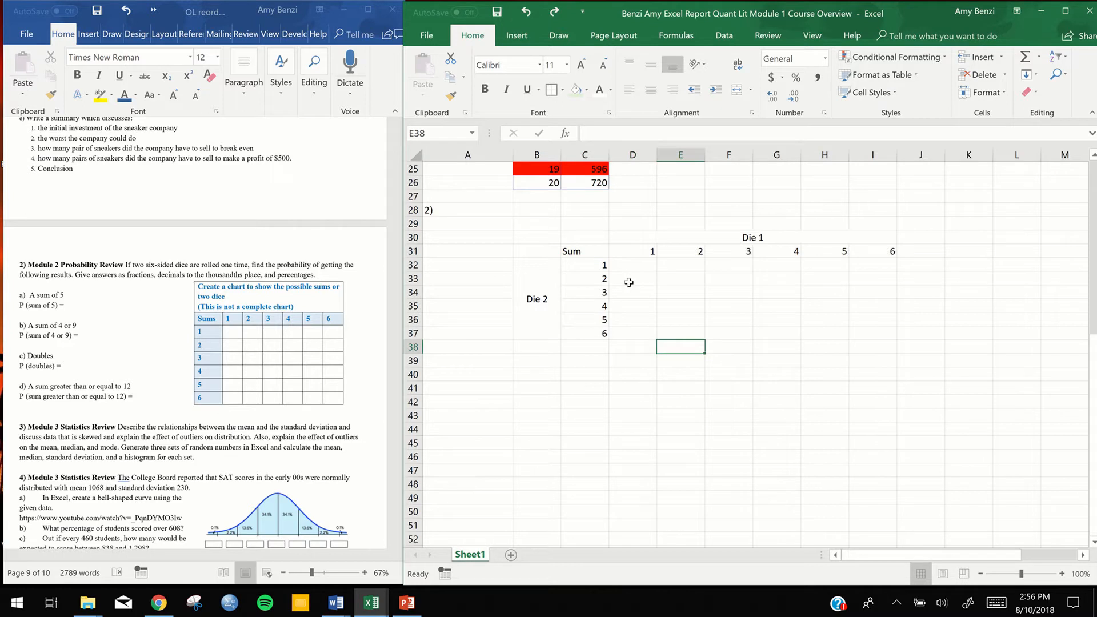
Fill the dice chart's header row C31:I31 and row headers C32:C37 together with light green
click(593, 251)
drag(593, 250, 865, 258)
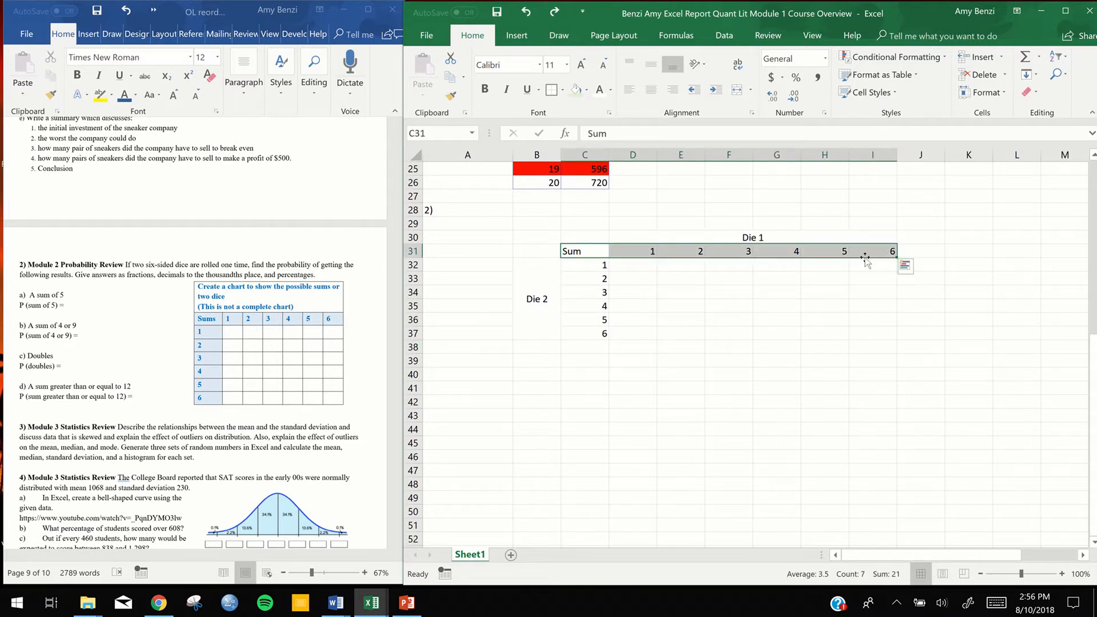
click(591, 270)
drag(592, 269, 583, 329)
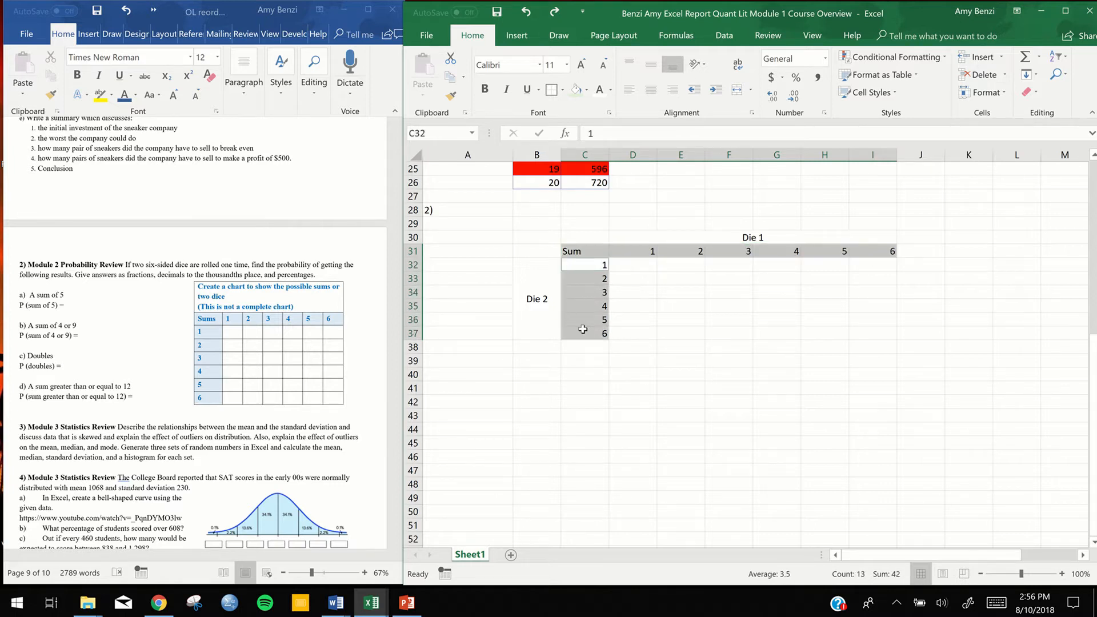
click(572, 88)
click(810, 412)
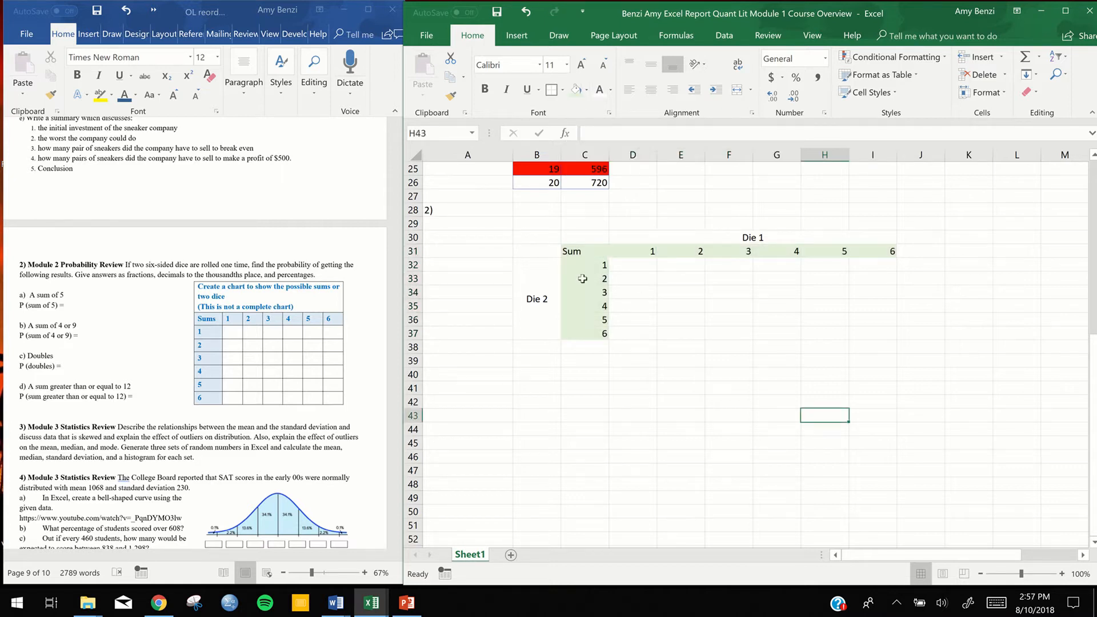
Apply all borders to the whole dice chart, C31:I37
click(572, 252)
drag(718, 297, 863, 336)
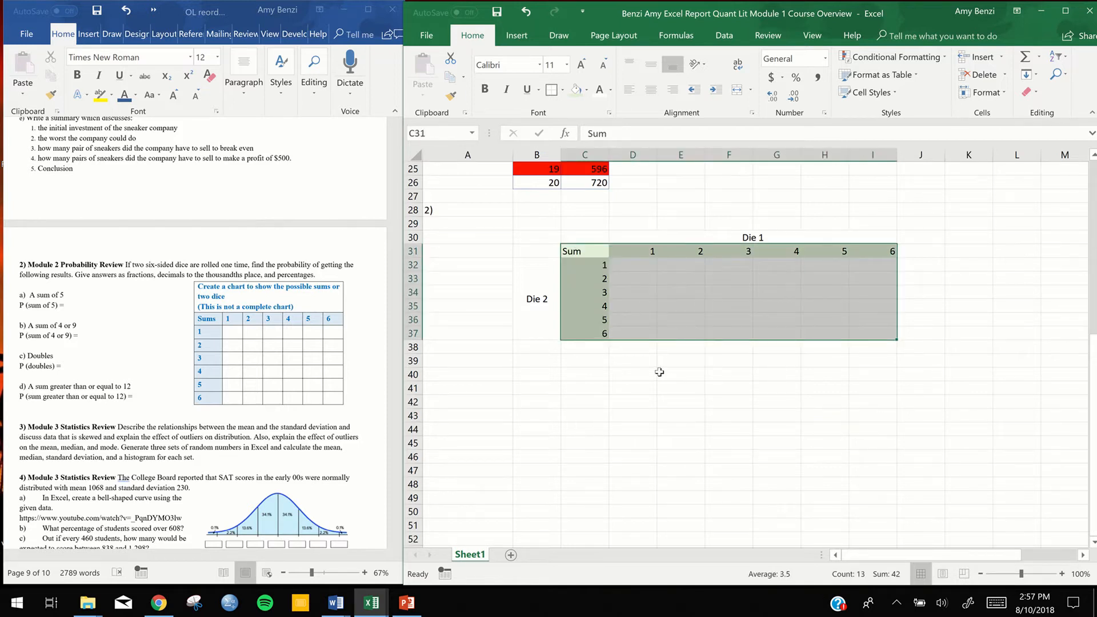
click(562, 89)
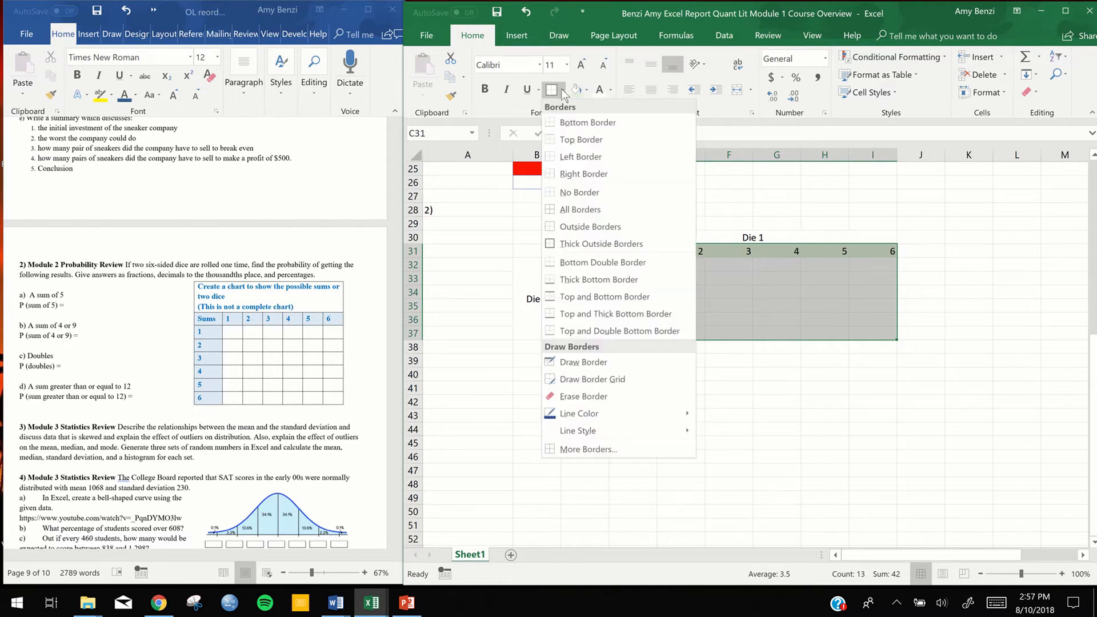
click(553, 210)
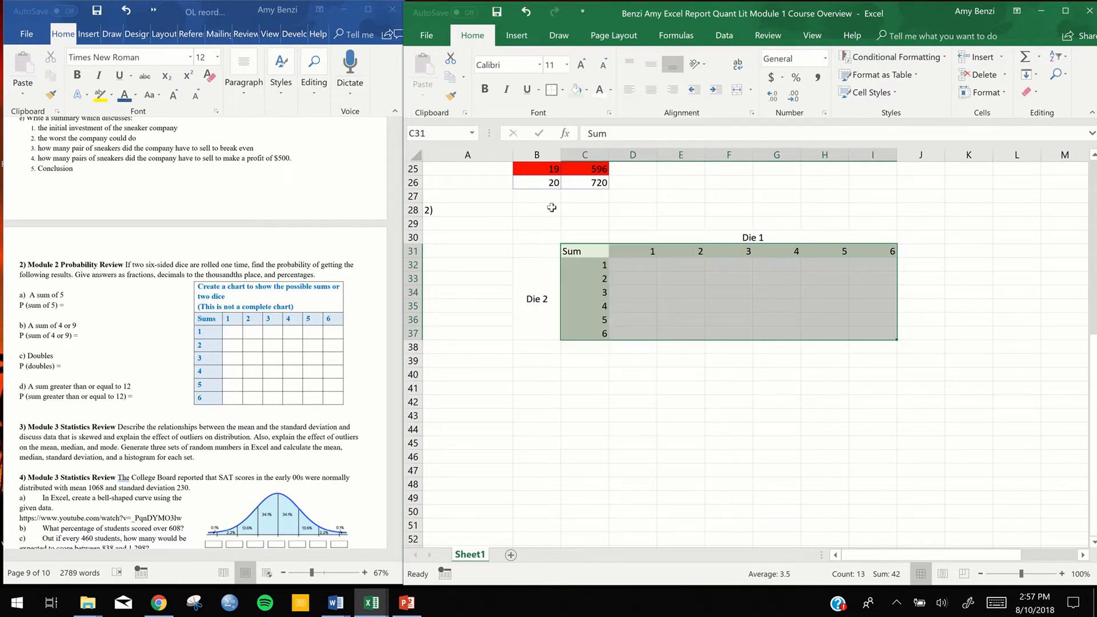
click(714, 415)
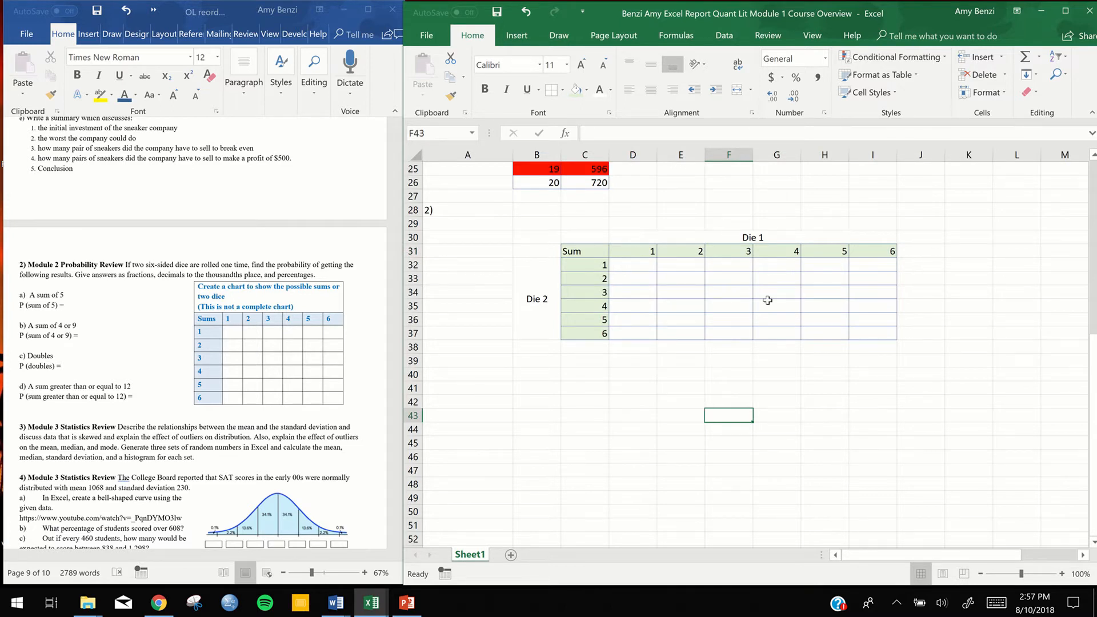
click(625, 266)
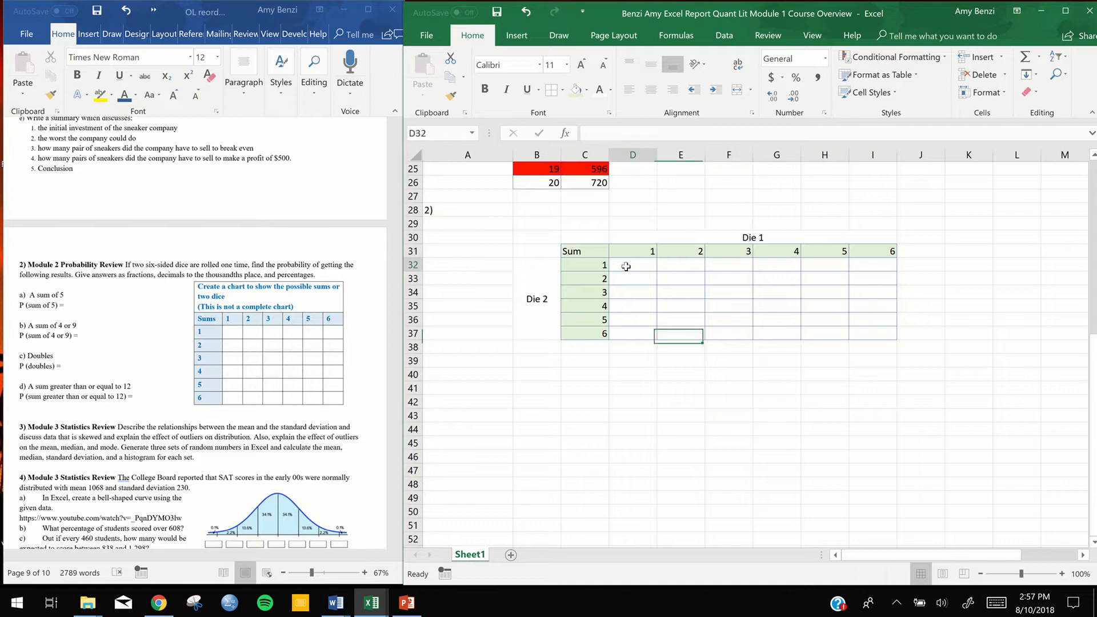
text(2)
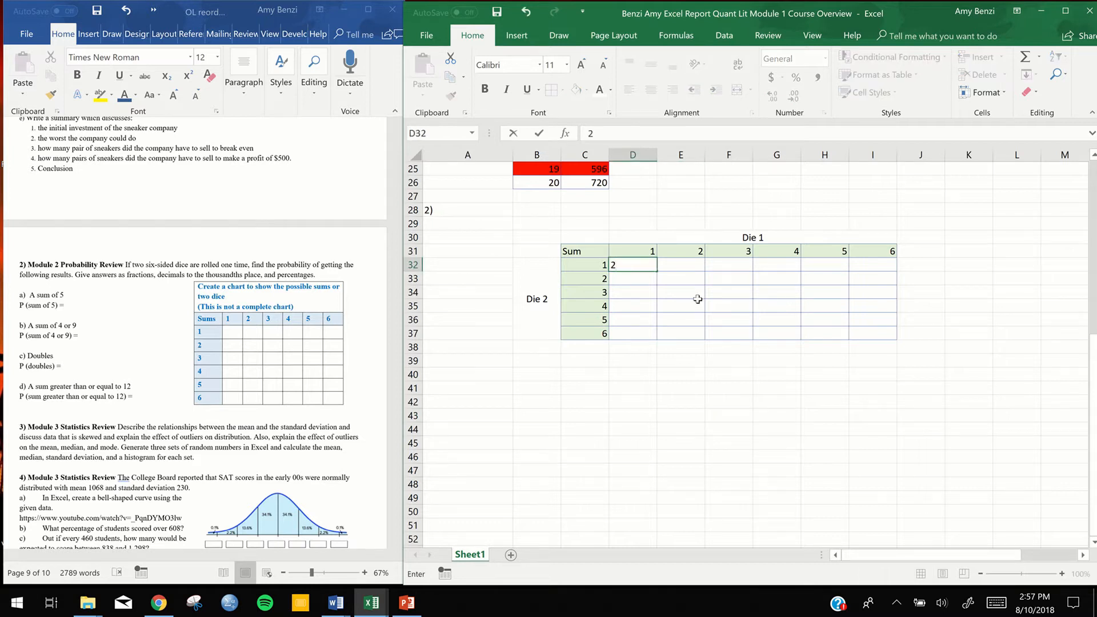
key(BackSpace)
Examine how the profit formulas in C6, C7 and C8 of exercise 1 reference the sneakers-sold cells
scroll(640, 290, up, 7)
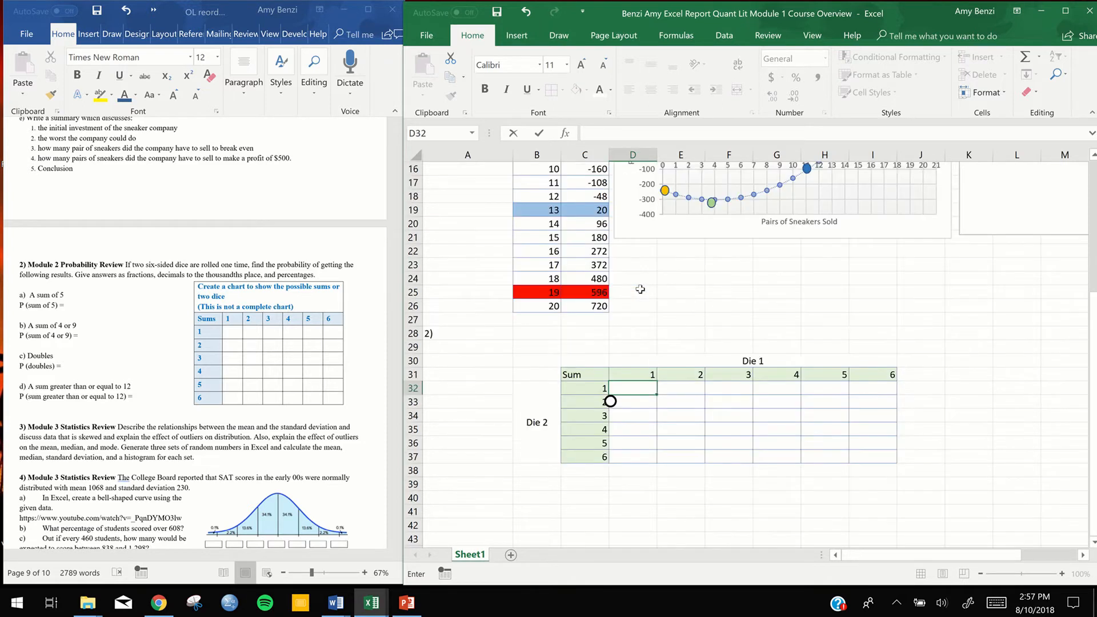
scroll(641, 290, up, 1)
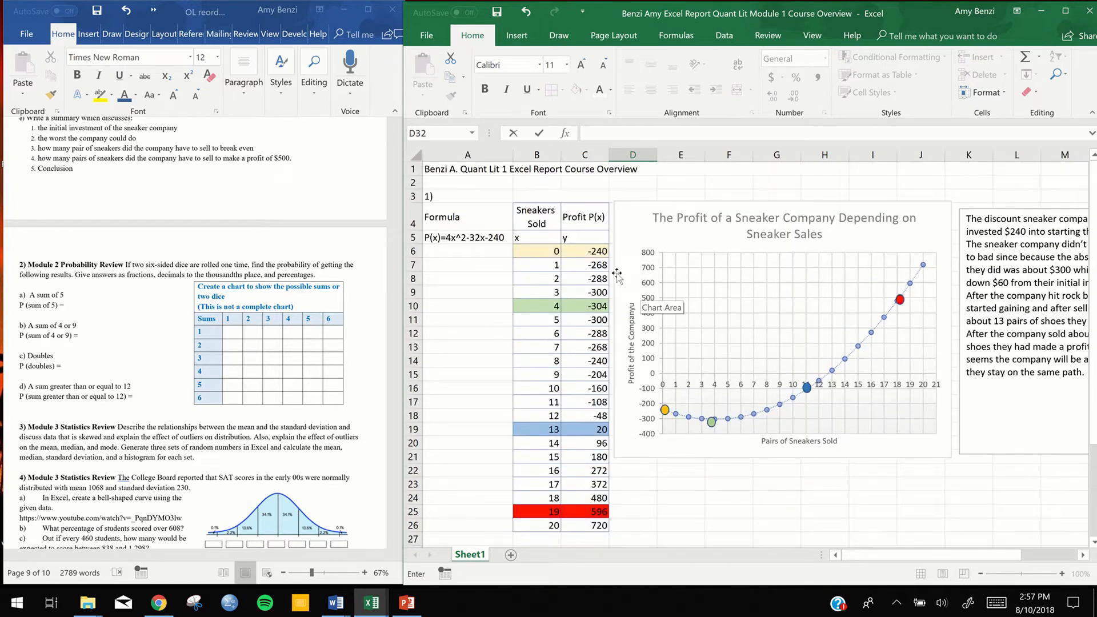
click(586, 250)
double_click(586, 250)
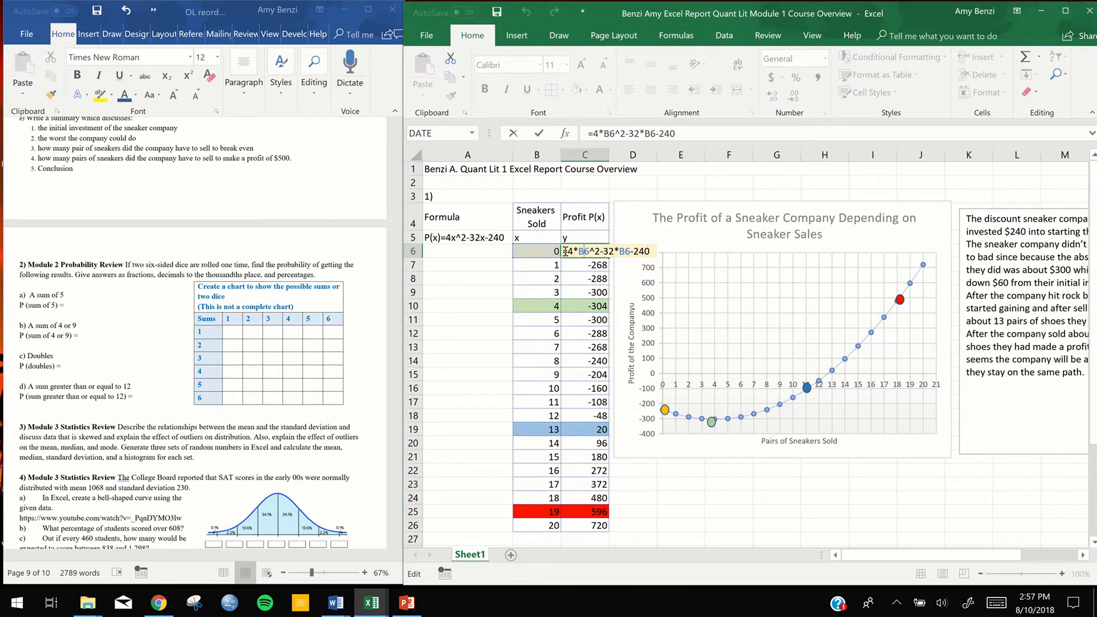
click(580, 263)
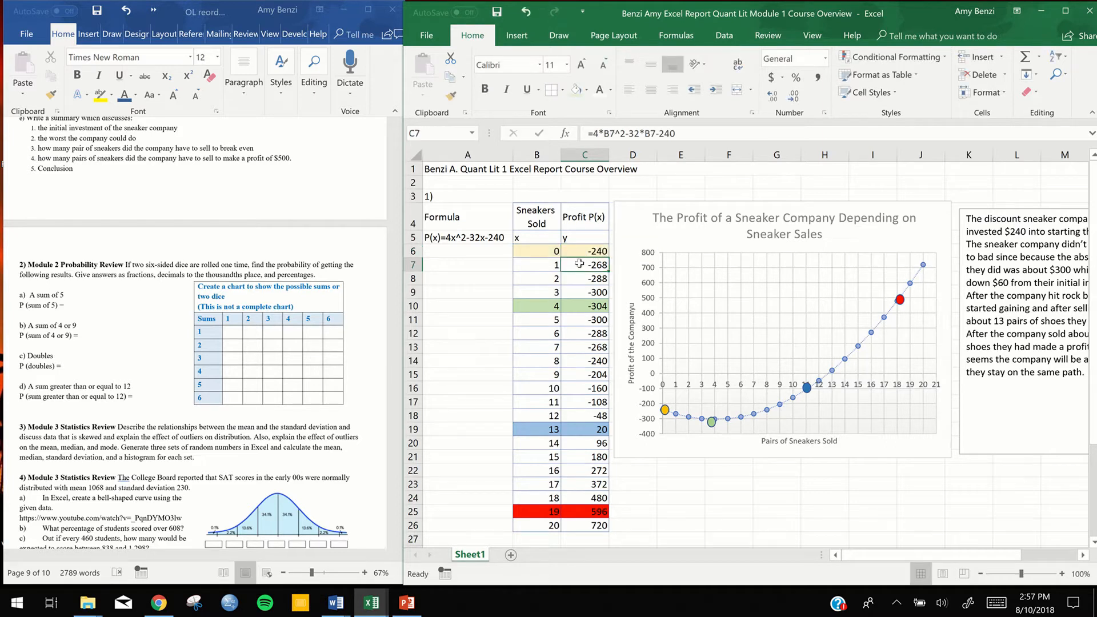
double_click(579, 264)
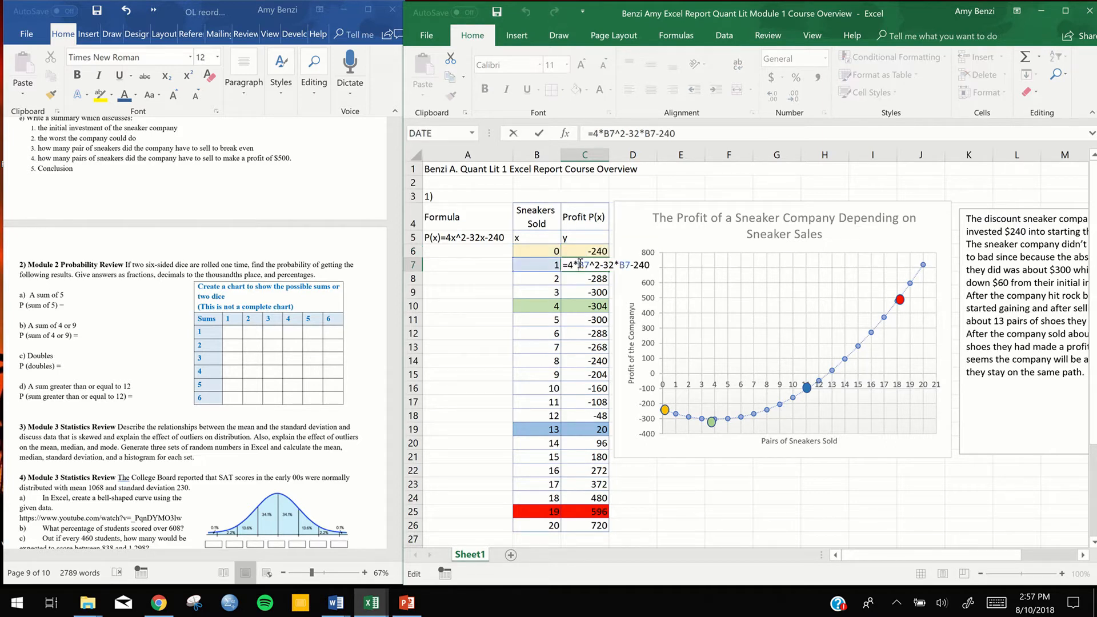
click(583, 278)
double_click(583, 278)
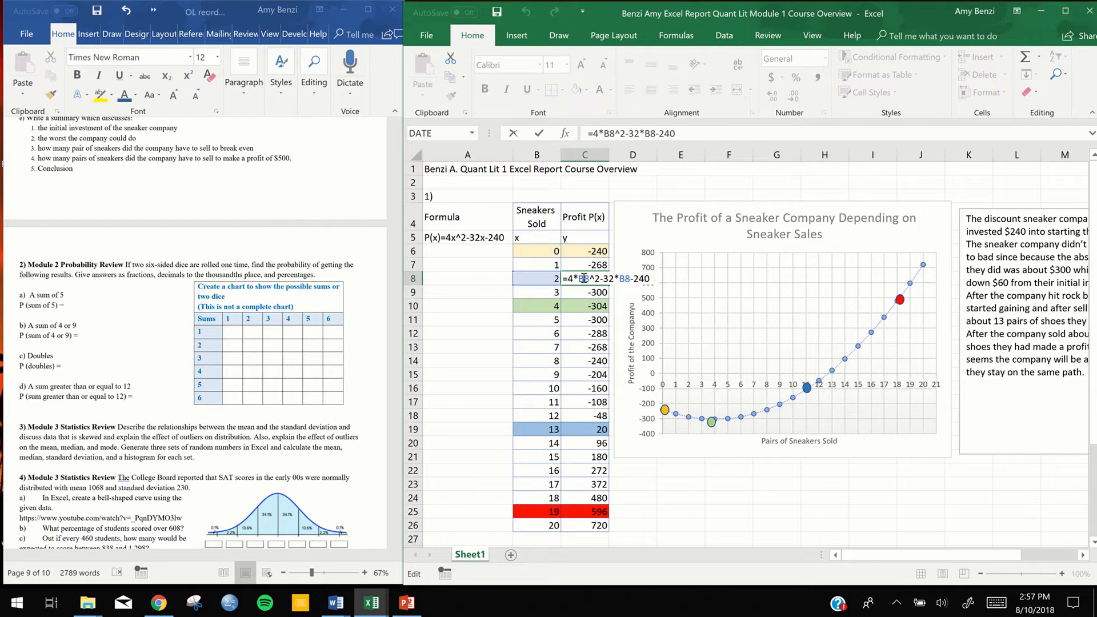
key(Return)
scroll(583, 277, down, 8)
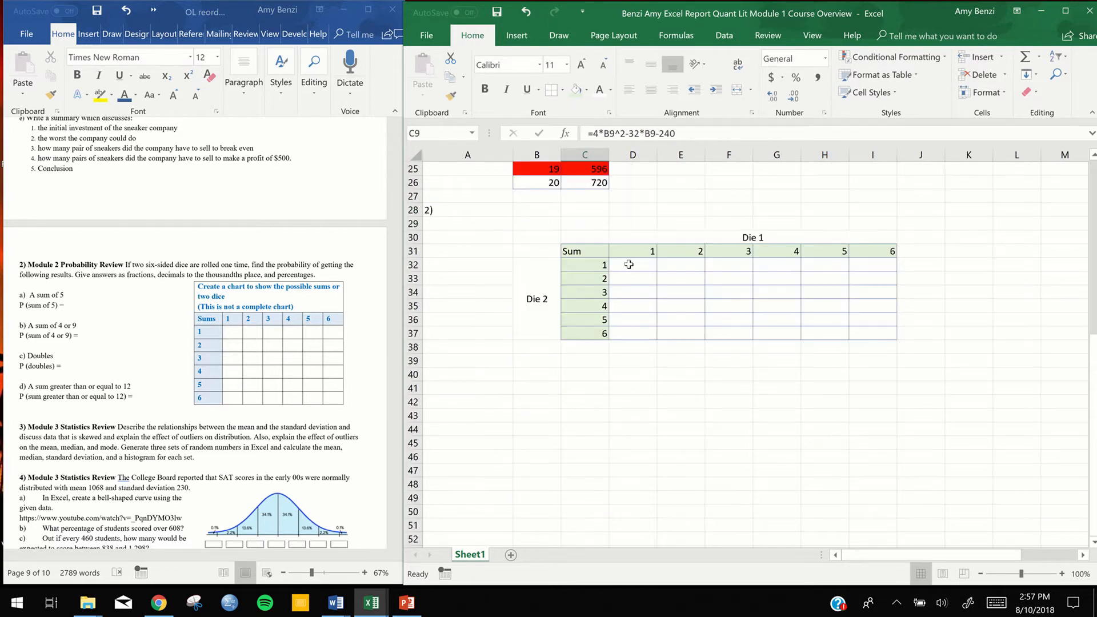
Enter the sum formulas =1+D31 in D32 and =2+D31 in D33 of the dice chart
click(629, 264)
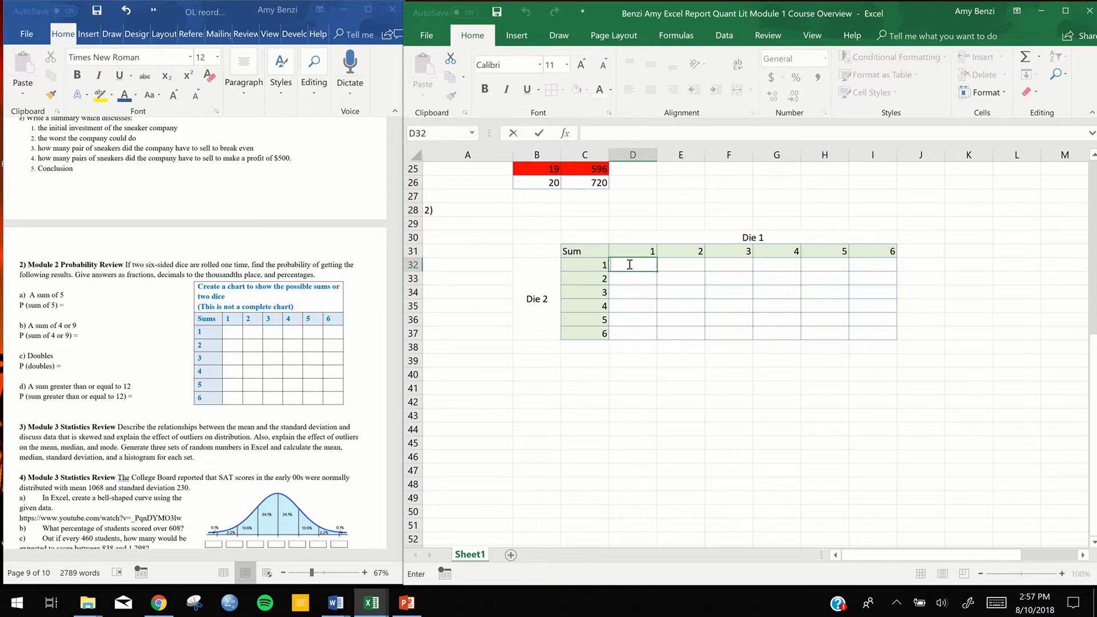
text(=1+)
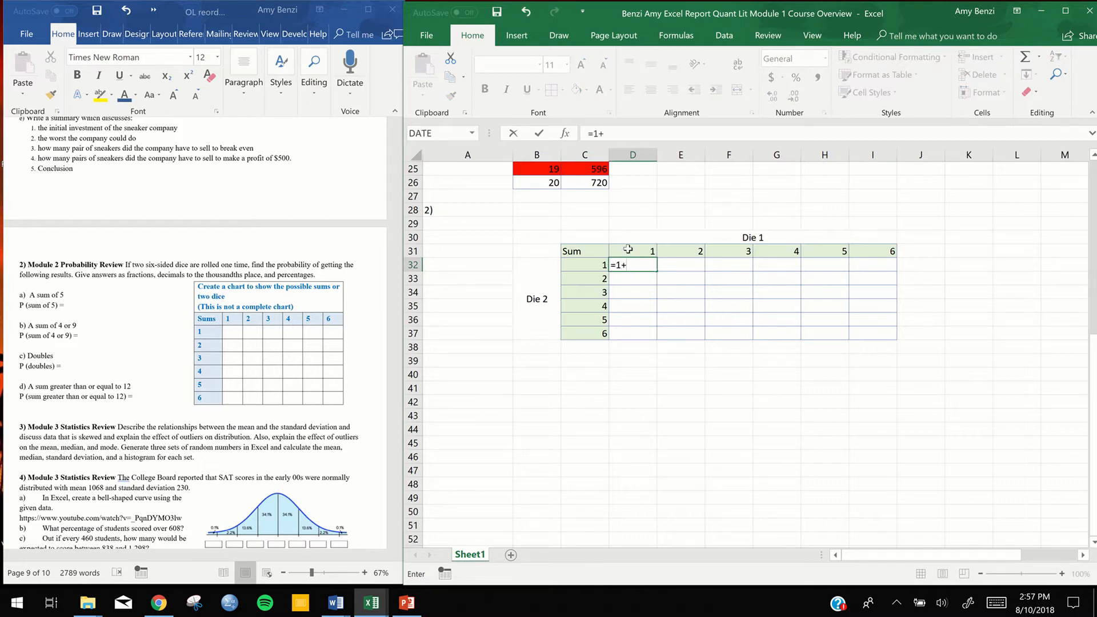
click(628, 249)
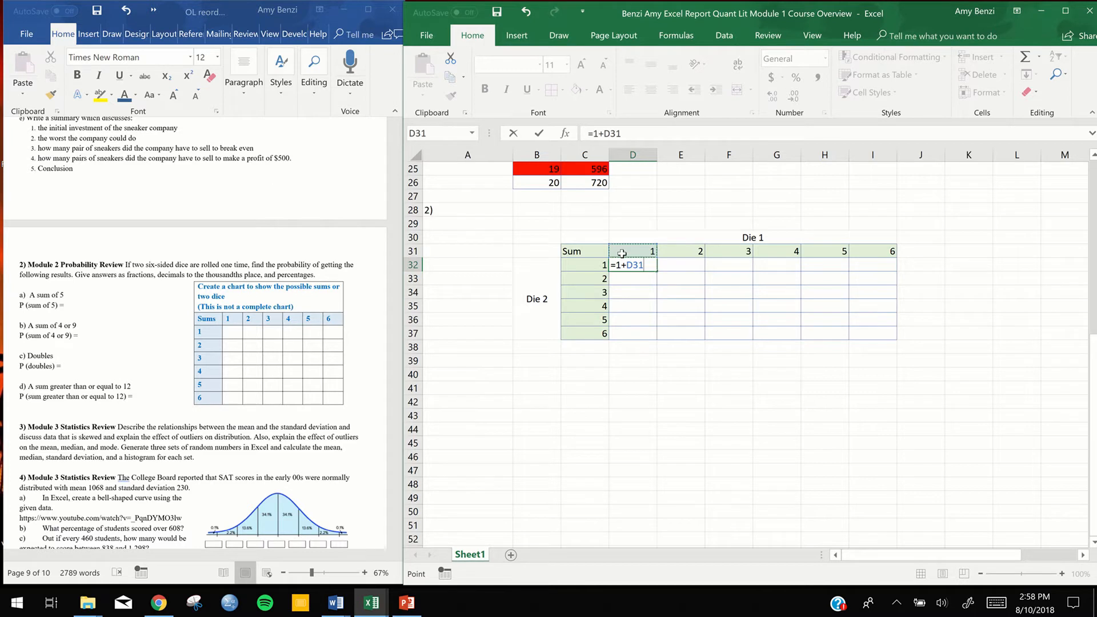
key(Return)
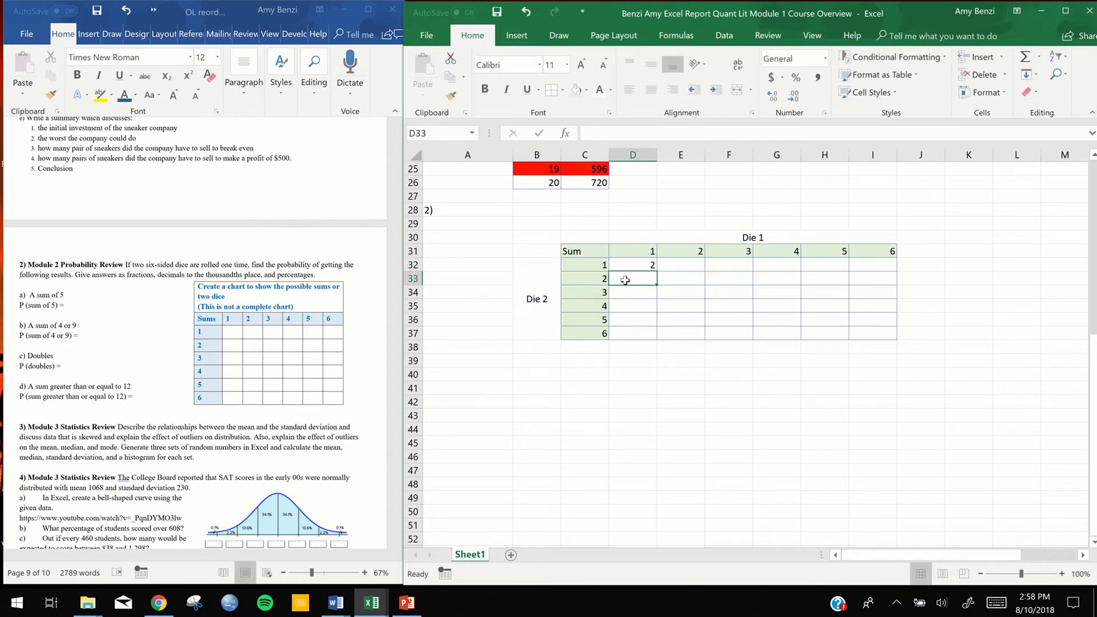
text(=2+)
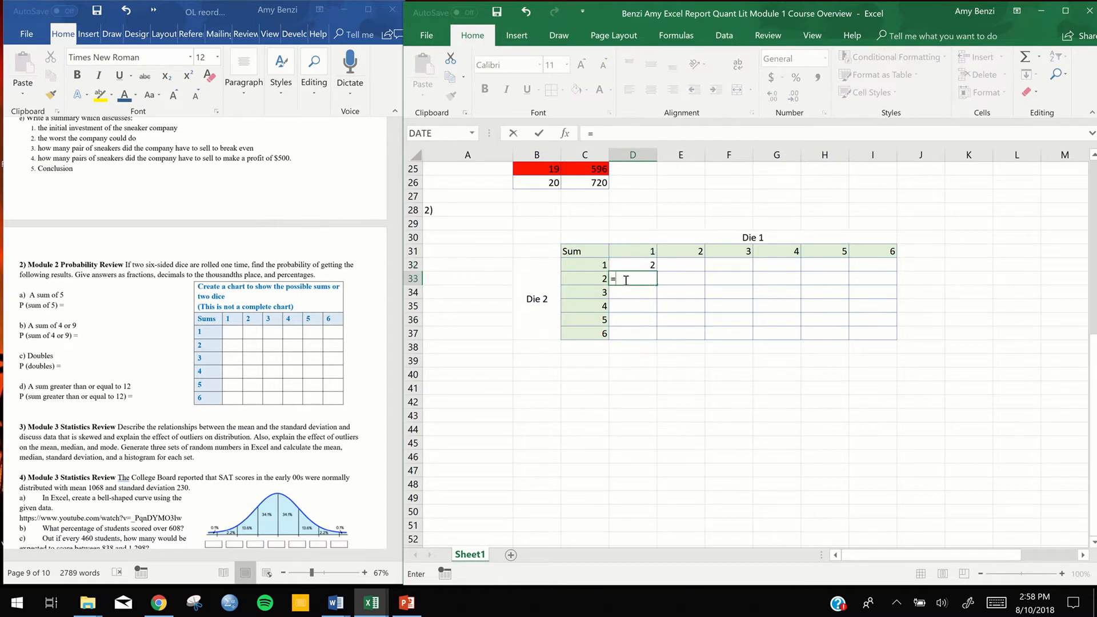
click(633, 251)
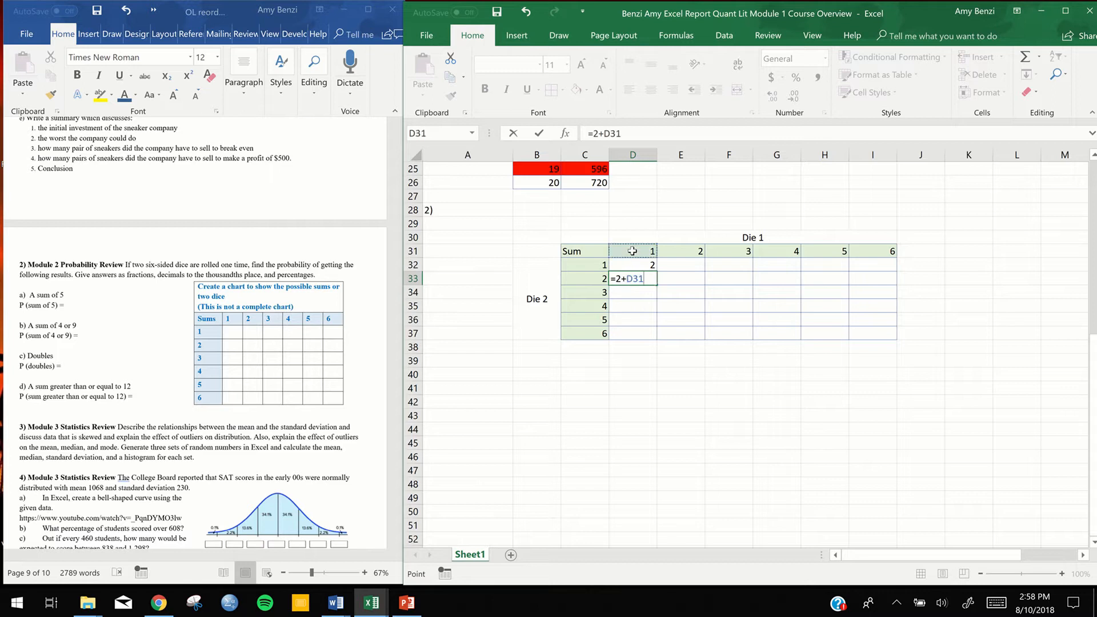
key(Return)
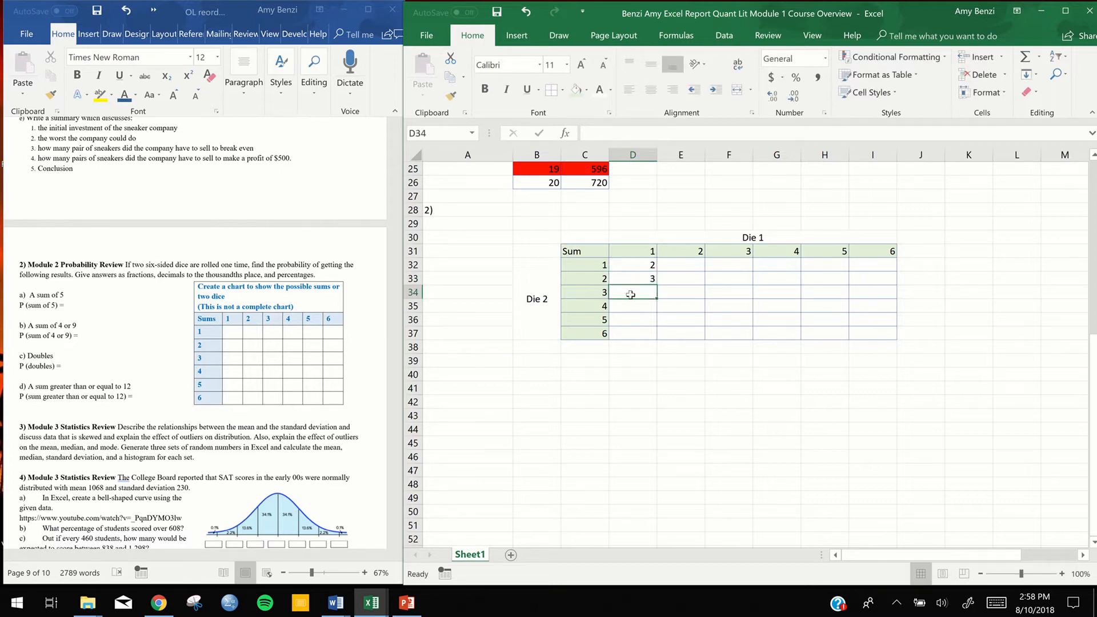
Enter the sum formulas =3+D31 in D34 and =4+D31 in D35
text(=)
text(+)
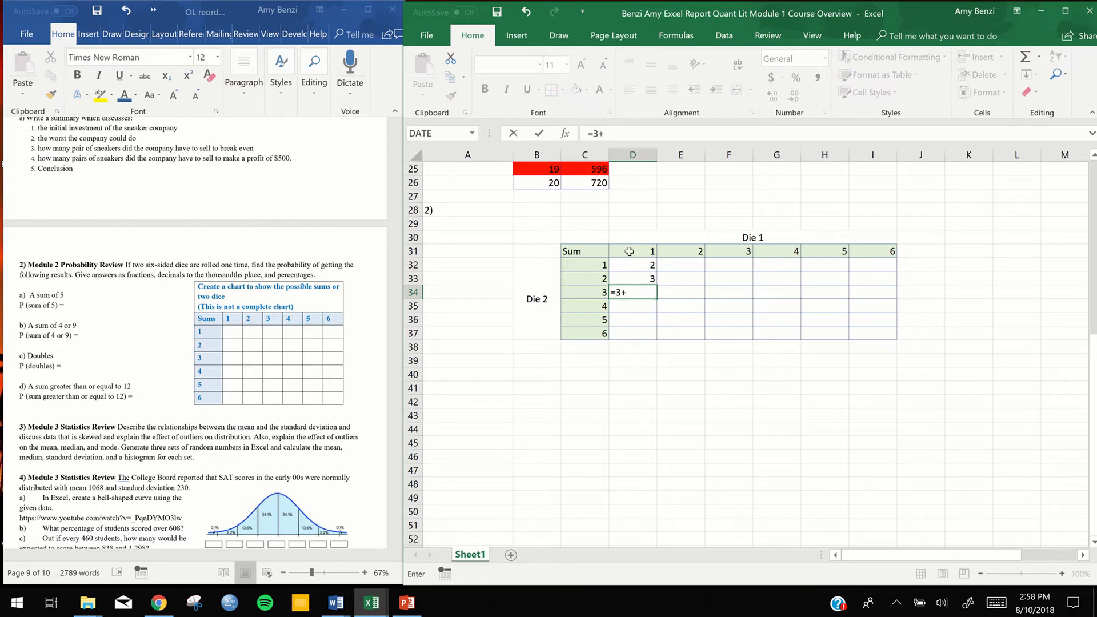
click(629, 251)
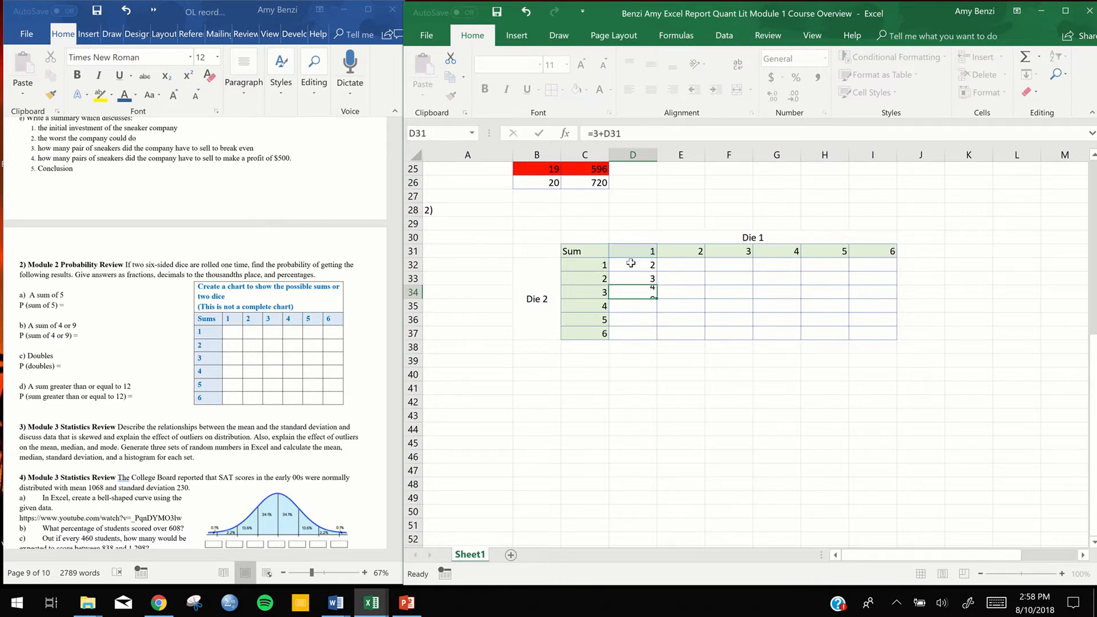
key(Return)
text(=)
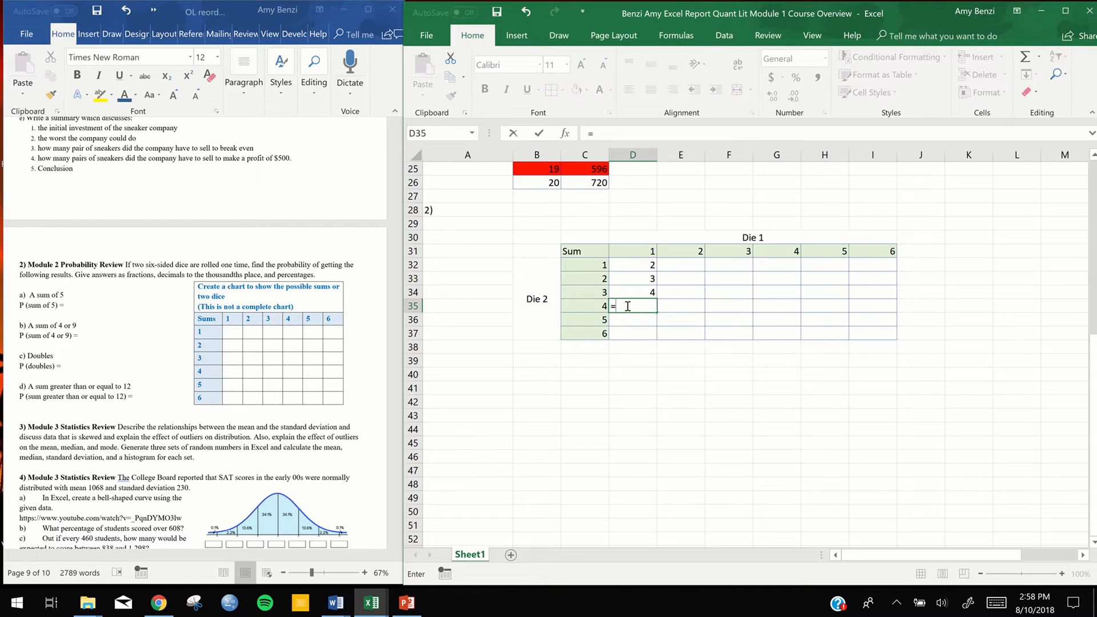
text(4+)
click(618, 252)
key(Return)
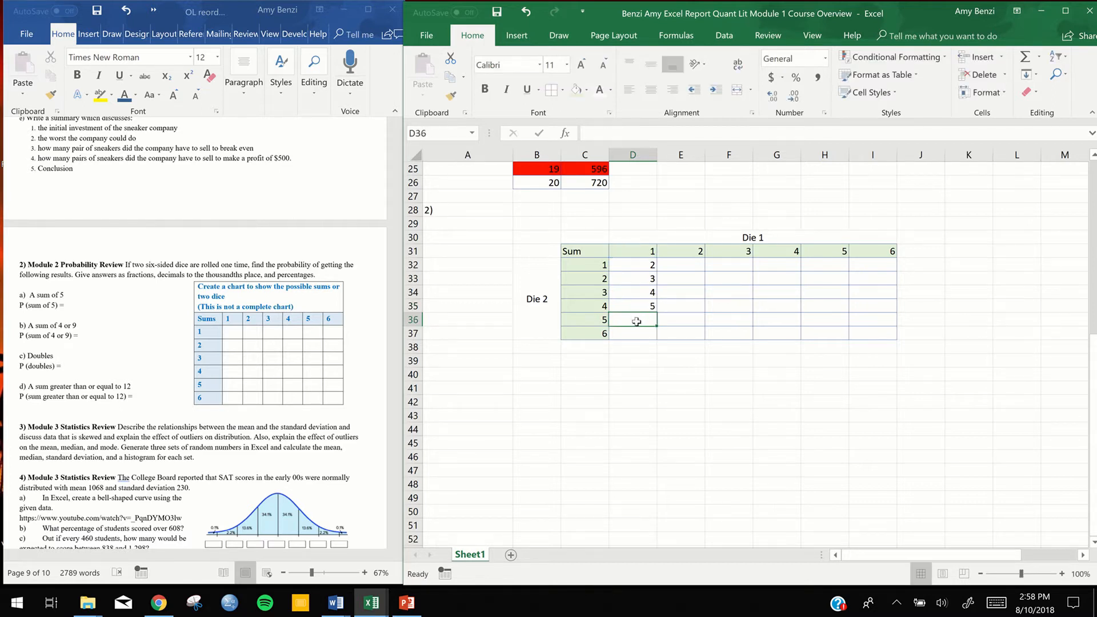
Complete the chart's first column with the formulas =5+D31 in D36 and =6+D31 in D37
text(=)
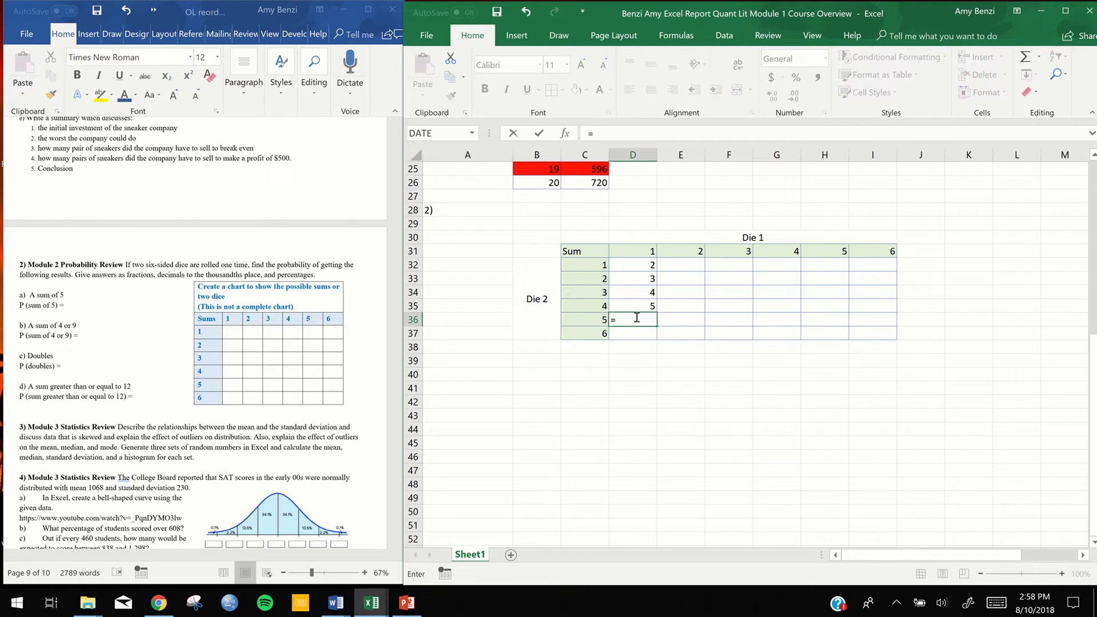
text(5+)
click(641, 249)
key(Return)
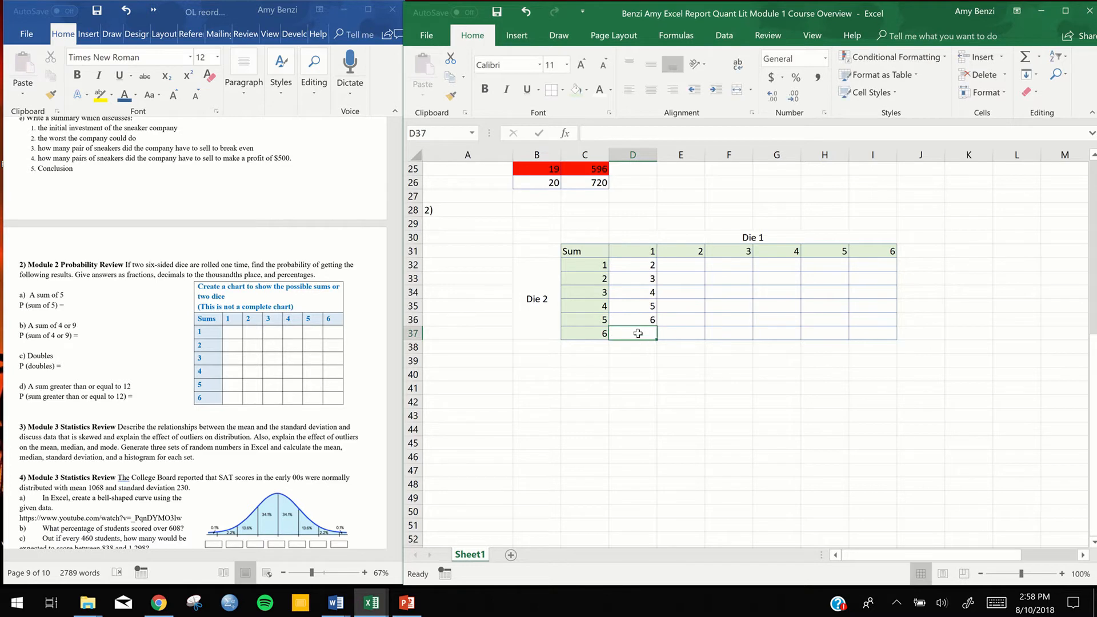
text(=)
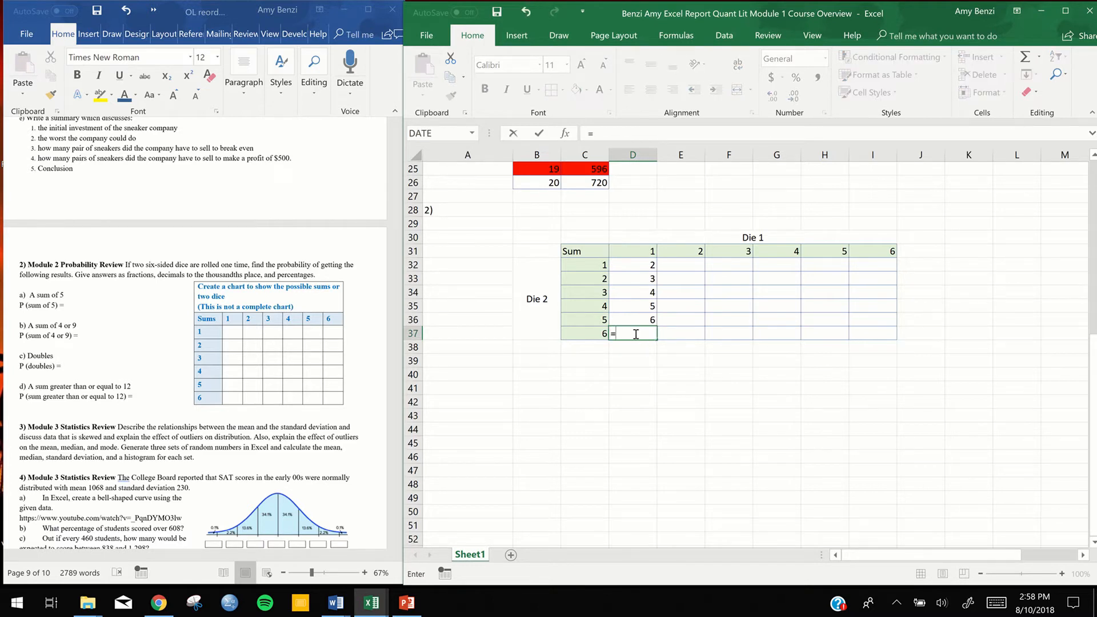
text(6+)
click(636, 252)
key(Return)
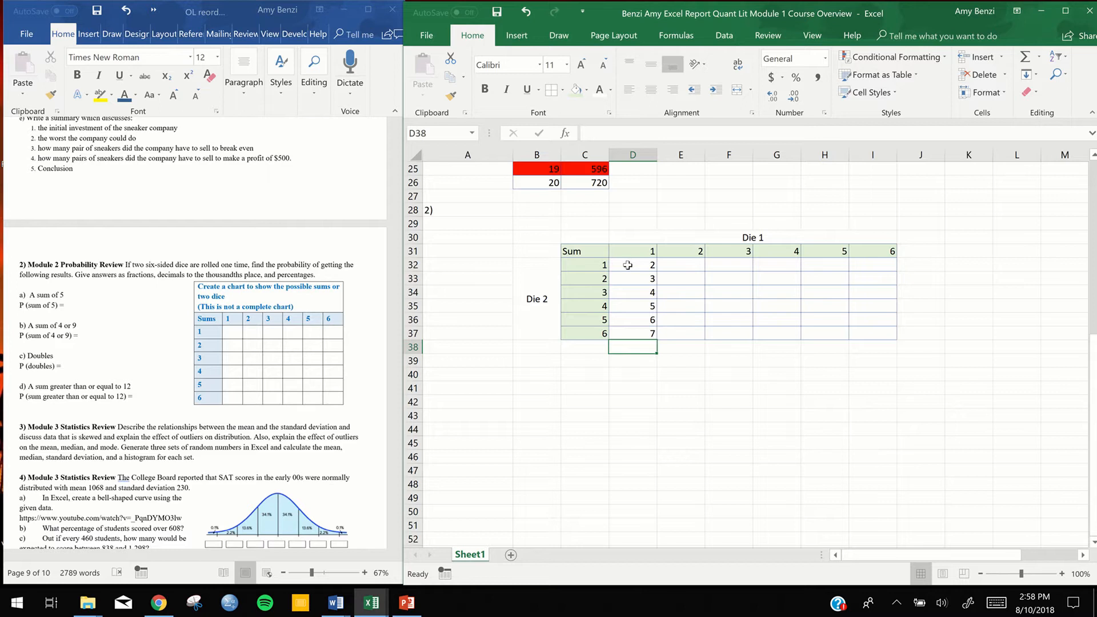
Fill the formulas in D32:D37 across to column I to complete the table of dice sums
drag(627, 265, 631, 335)
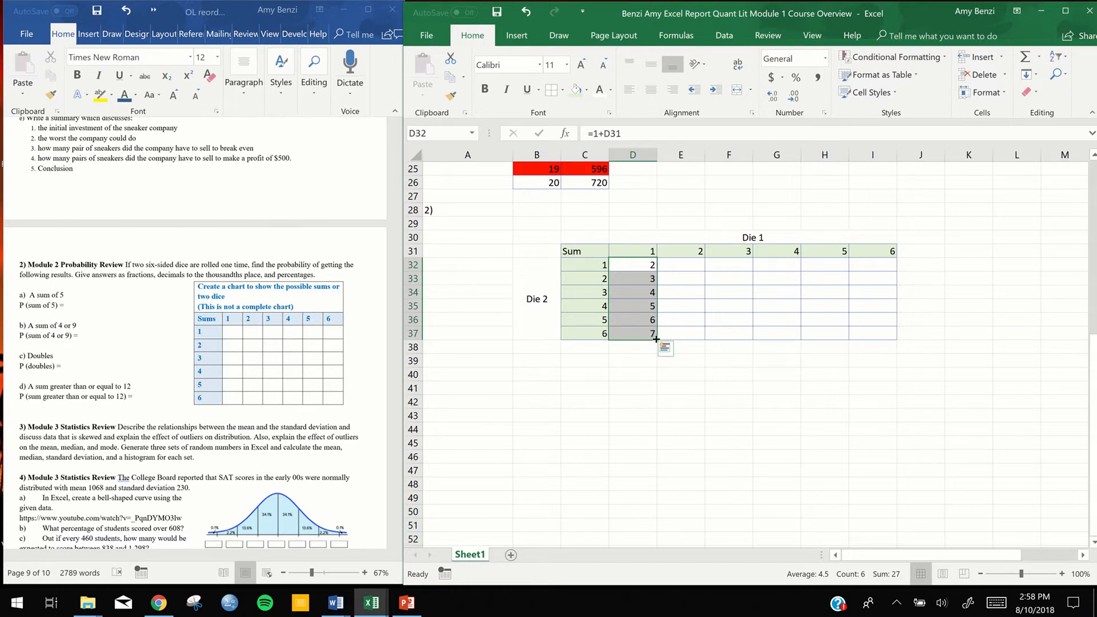
drag(656, 338, 884, 343)
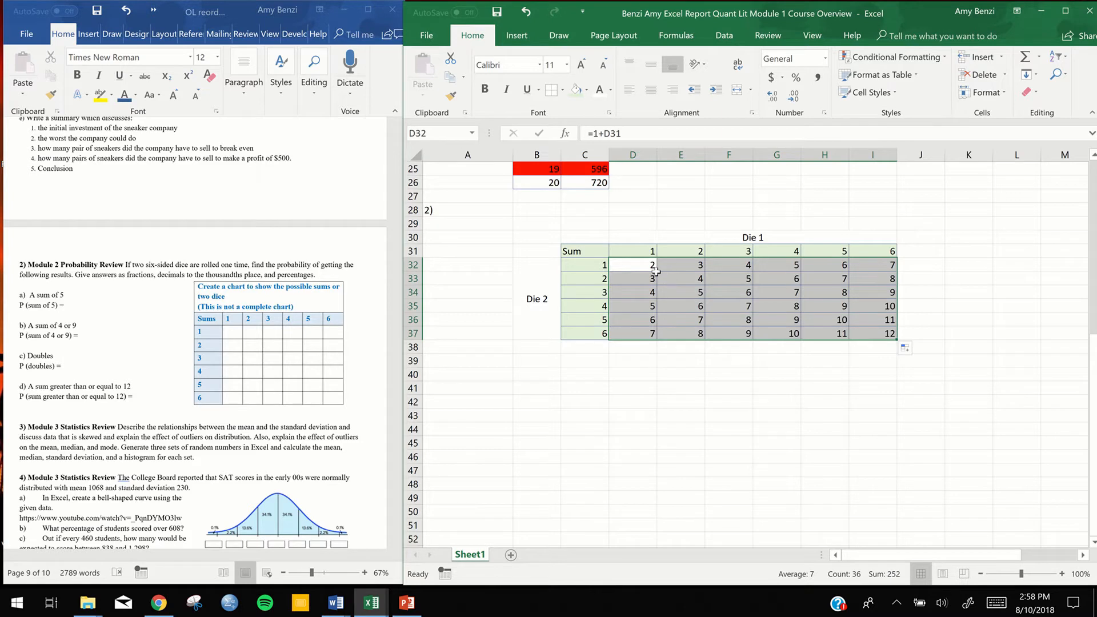
click(626, 265)
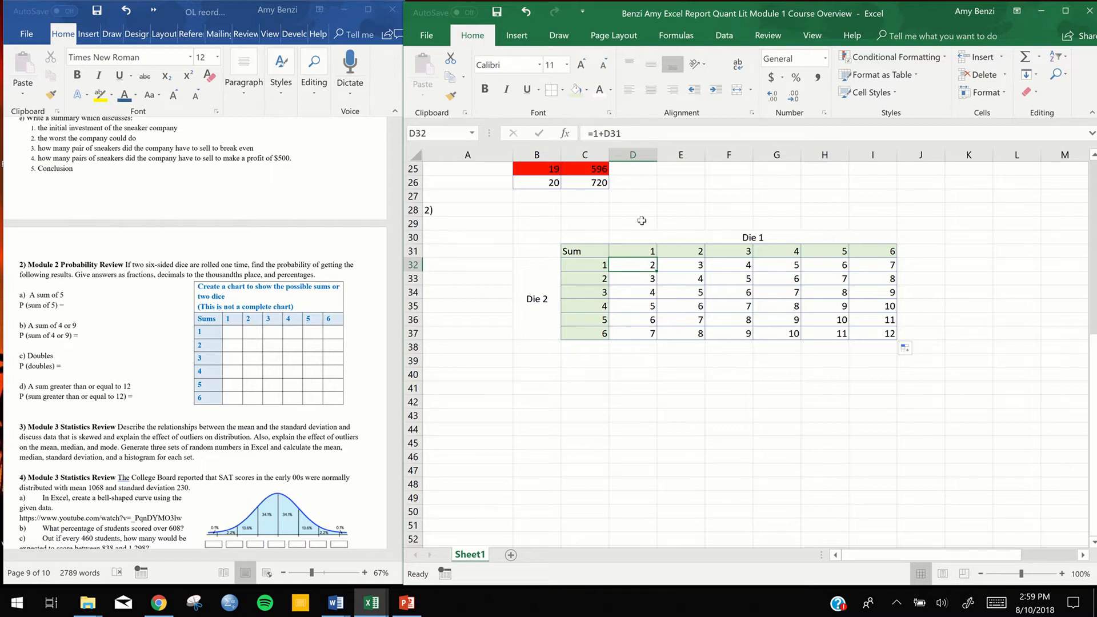
scroll(641, 221, down, 2)
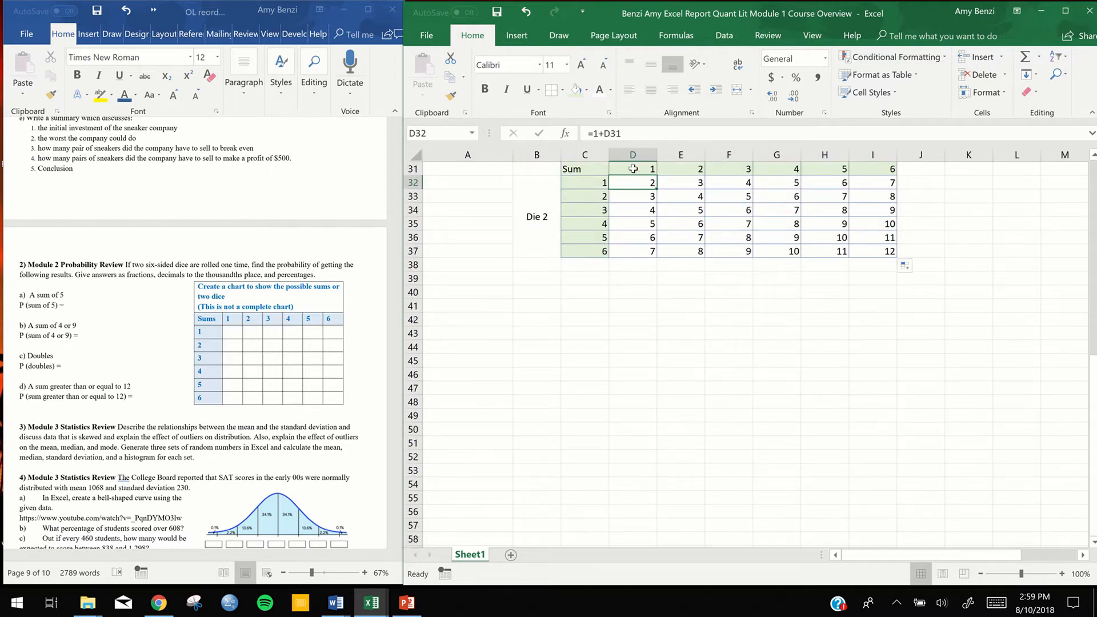
Check the filled sum formulas in E32:I32 and D33:F33 of the dice chart
click(668, 184)
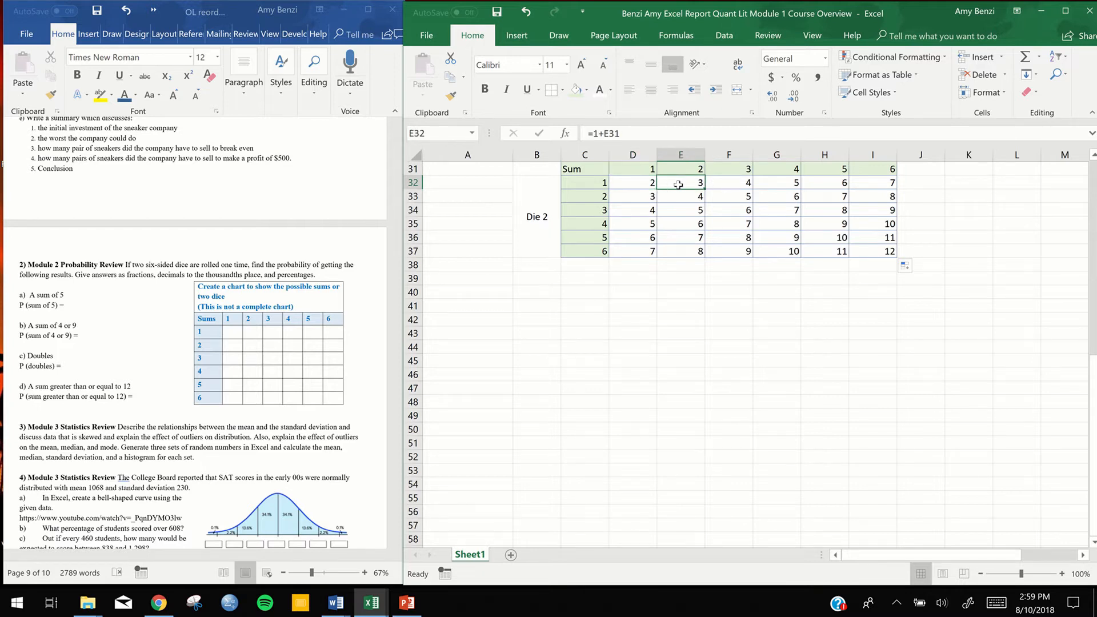
click(710, 184)
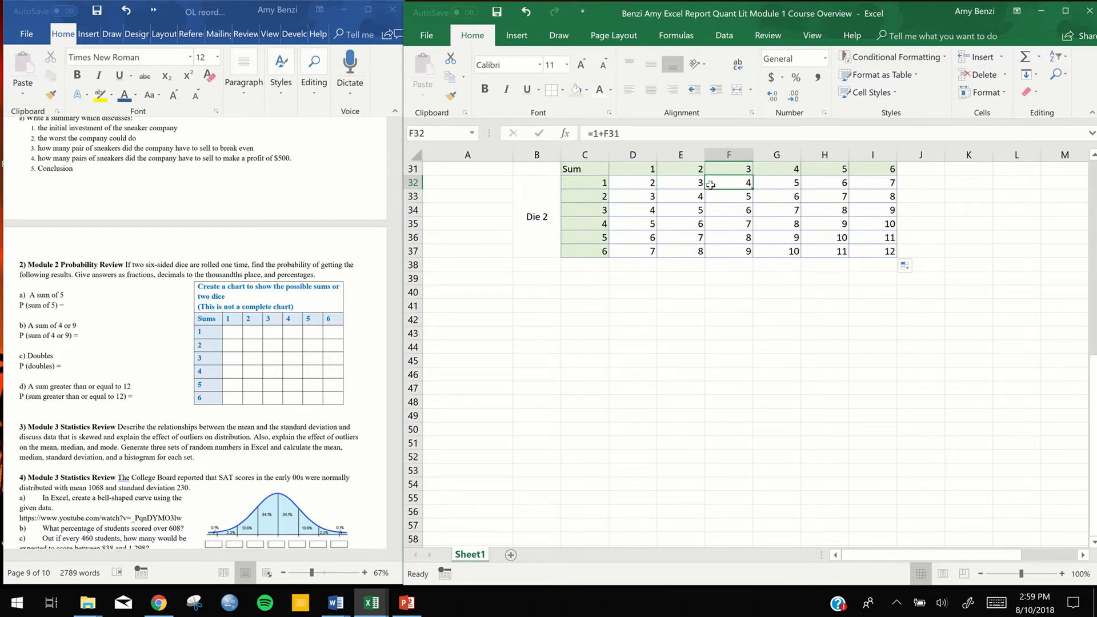
click(771, 185)
click(837, 185)
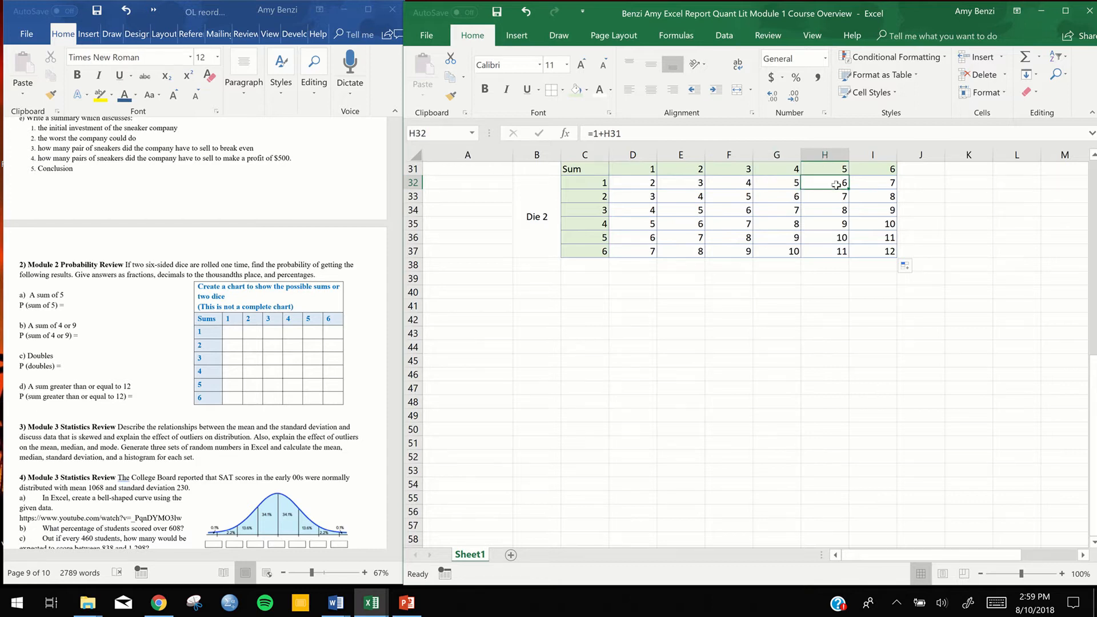
click(874, 187)
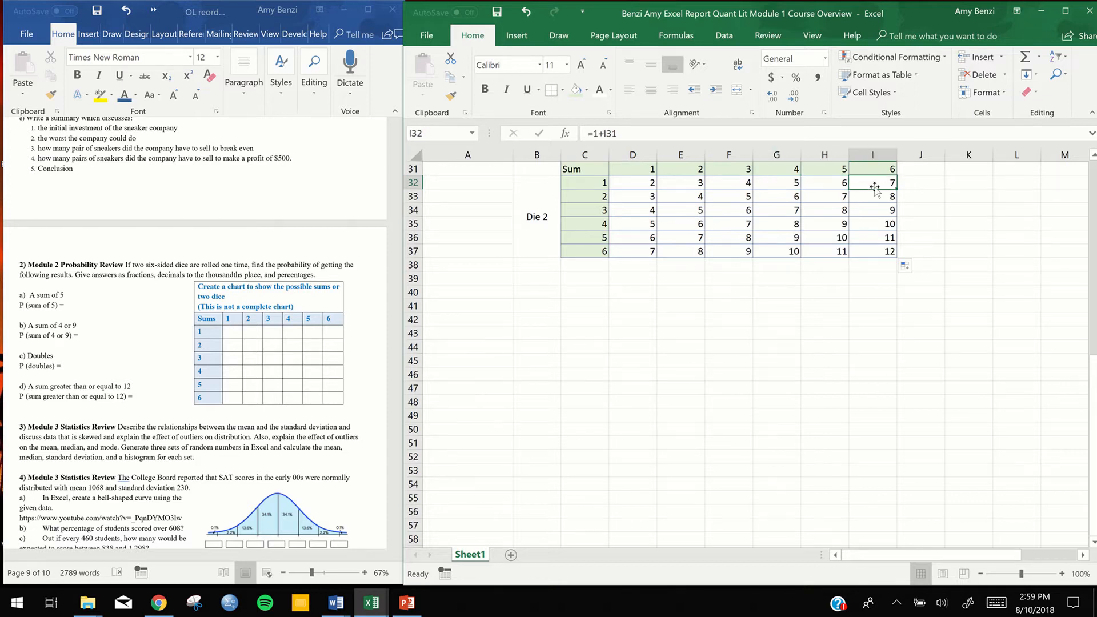
click(640, 198)
click(678, 200)
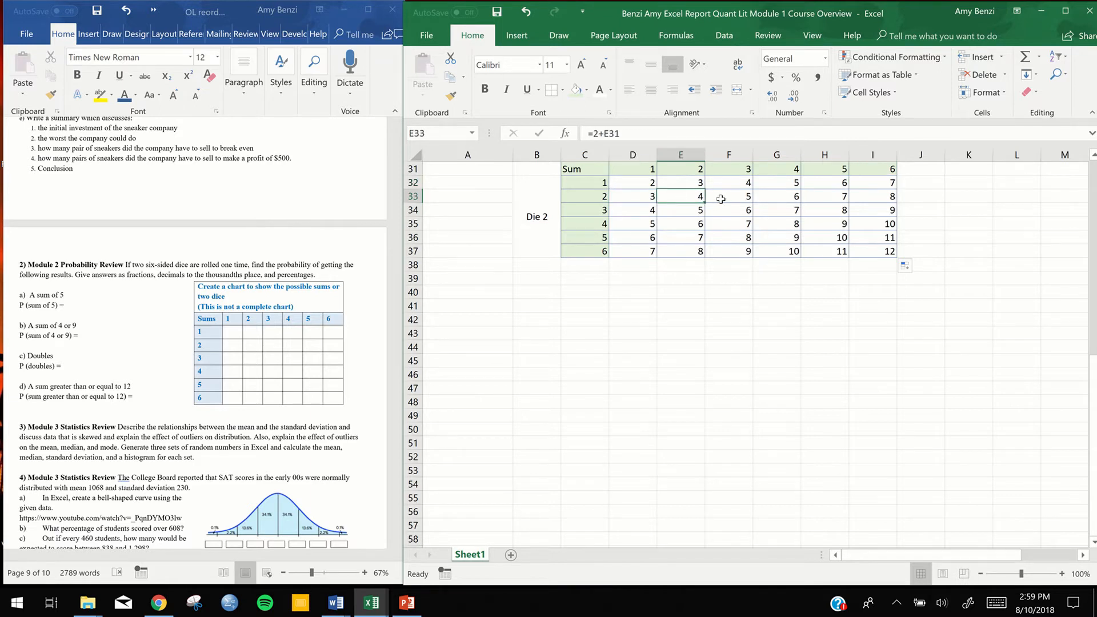
click(721, 199)
scroll(729, 329, up, 4)
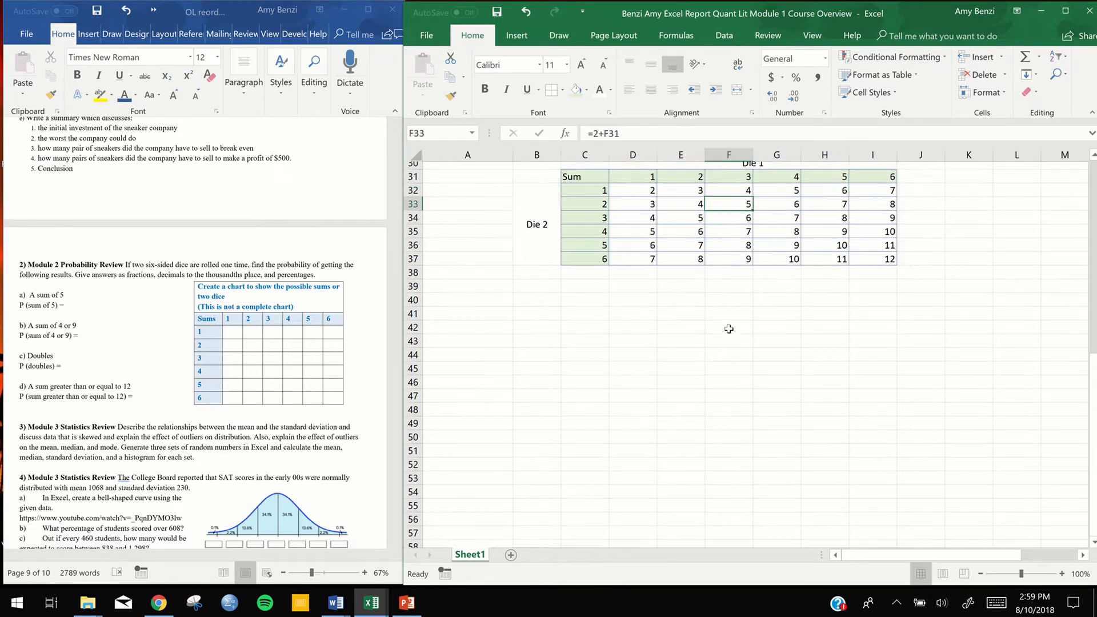
click(953, 364)
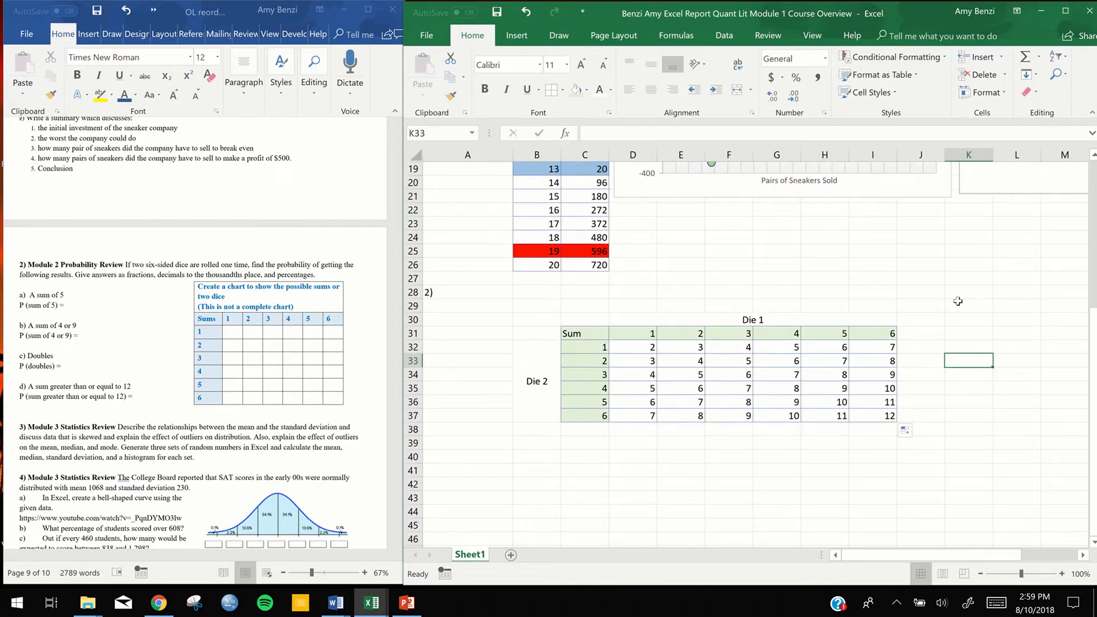
click(937, 400)
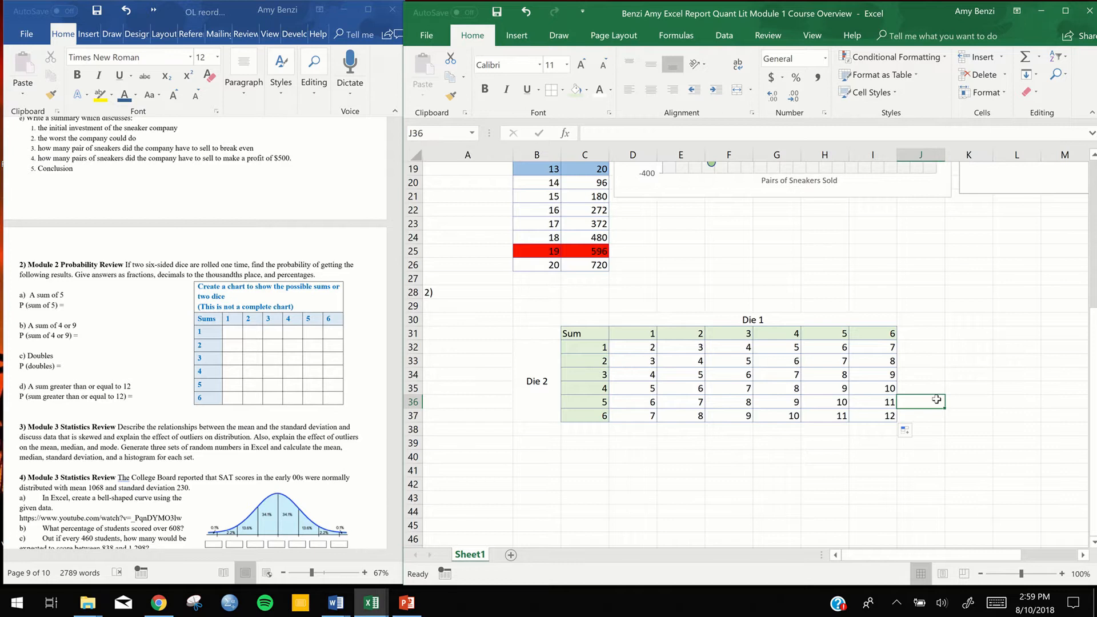
scroll(937, 399, down, 2)
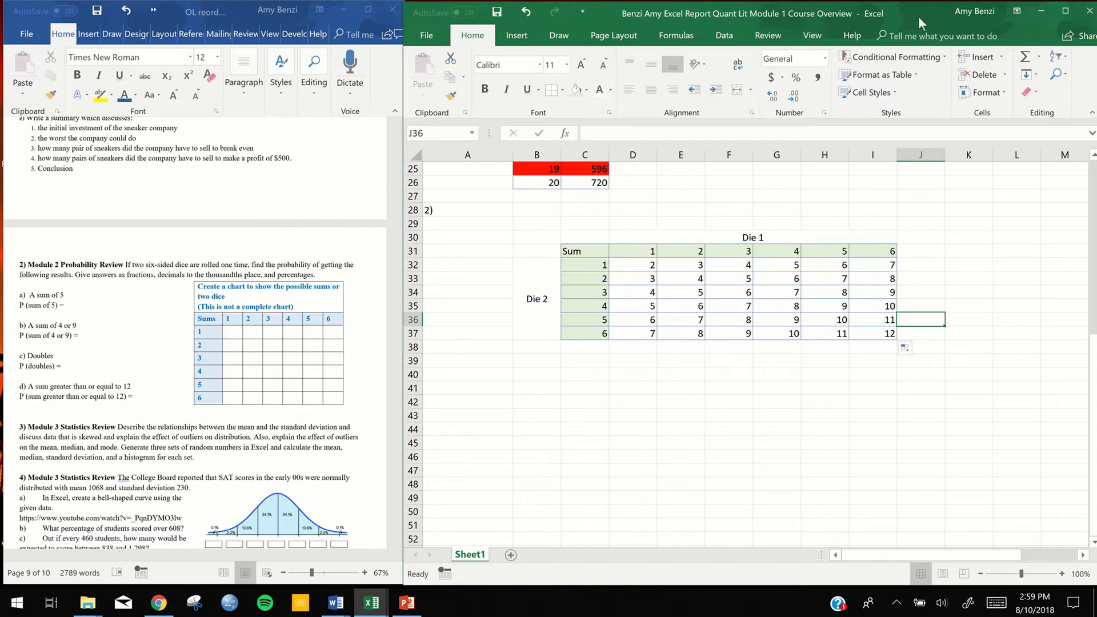
drag(889, 7, 915, 12)
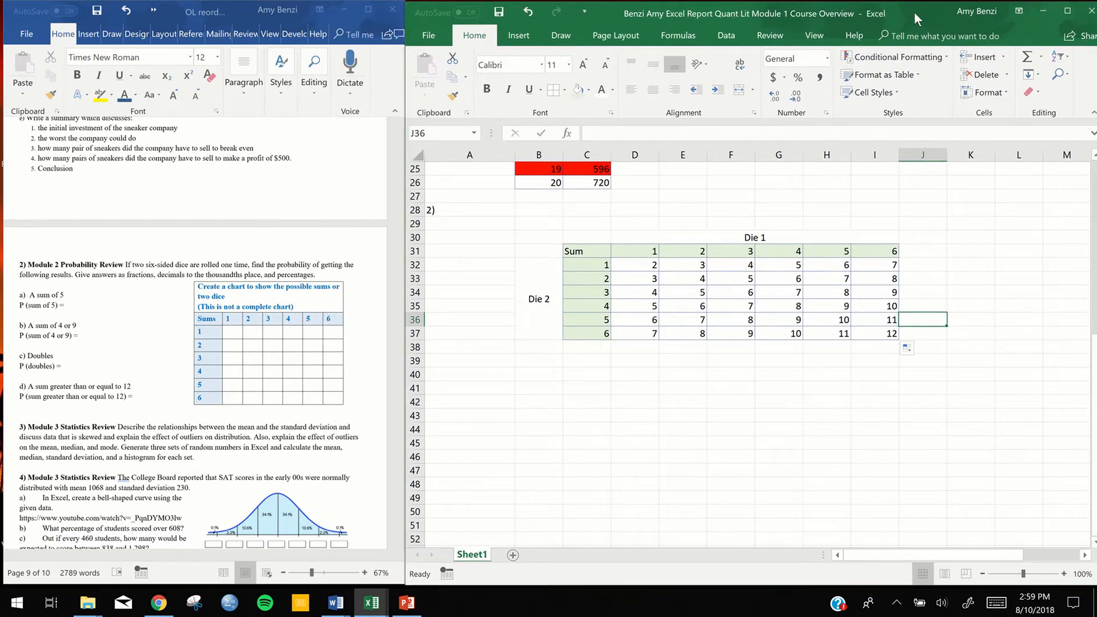
click(854, 427)
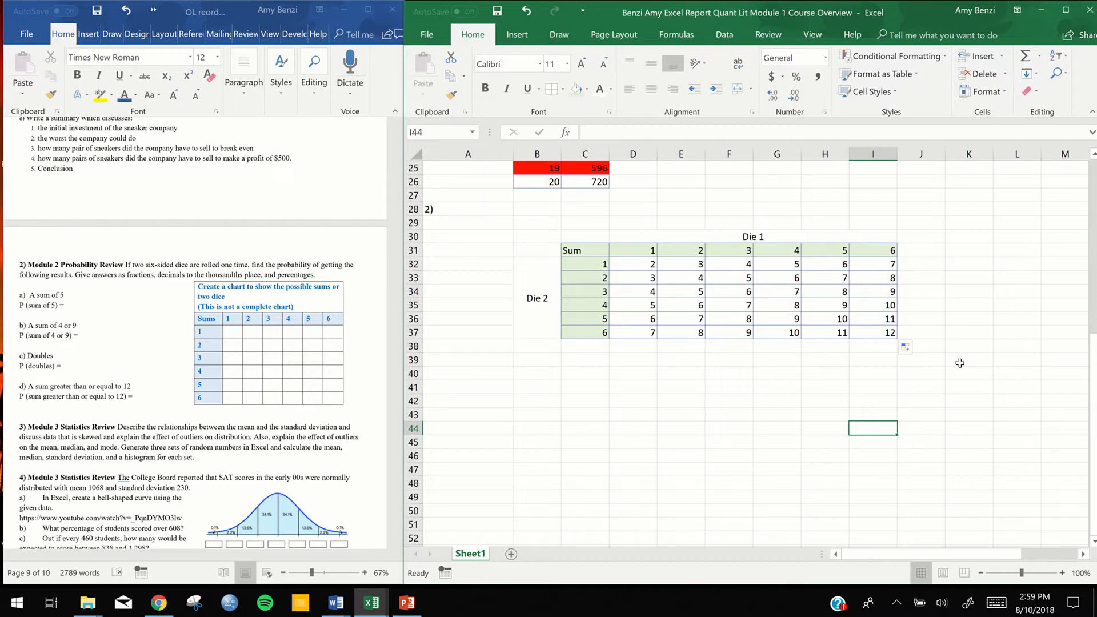
scroll(906, 347, down, 5)
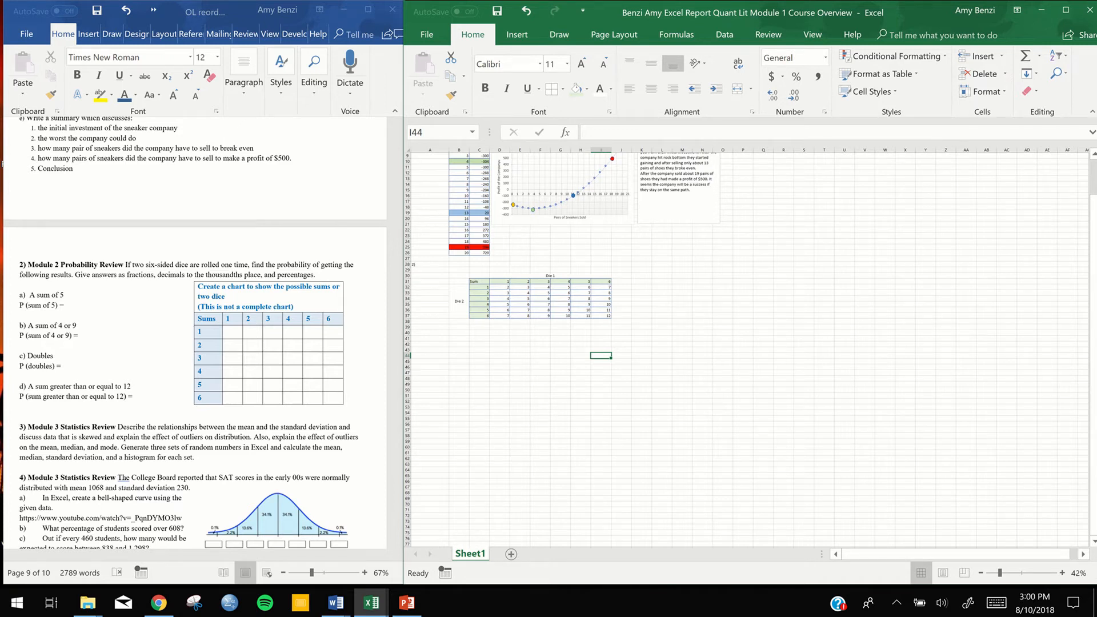
scroll(905, 347, up, 3)
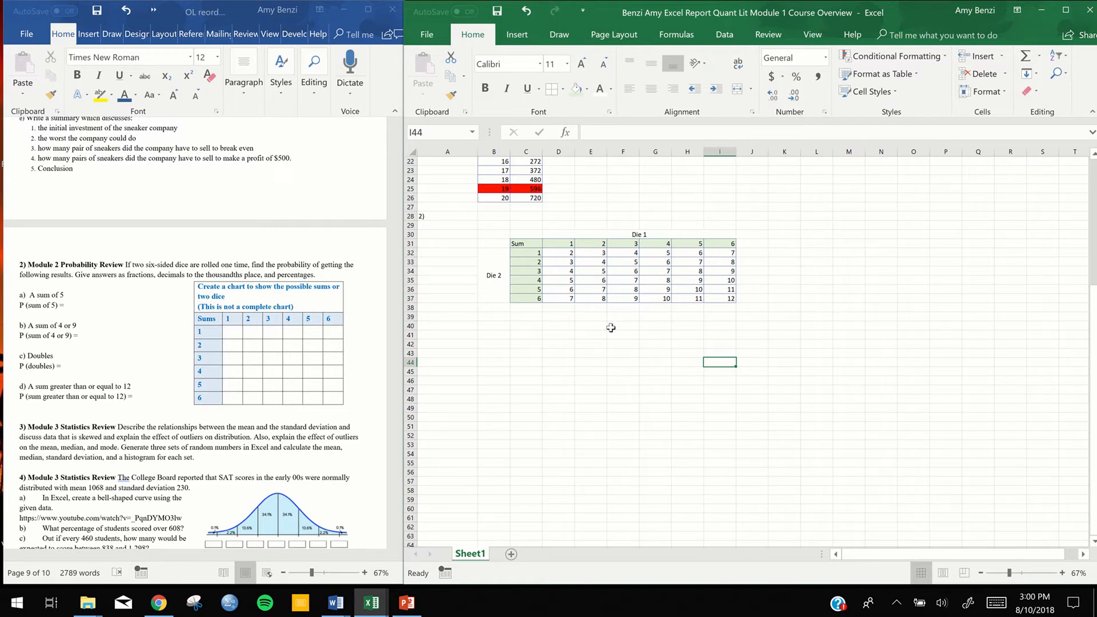
scroll(743, 342, up, 10)
scroll(743, 343, down, 15)
scroll(743, 343, up, 3)
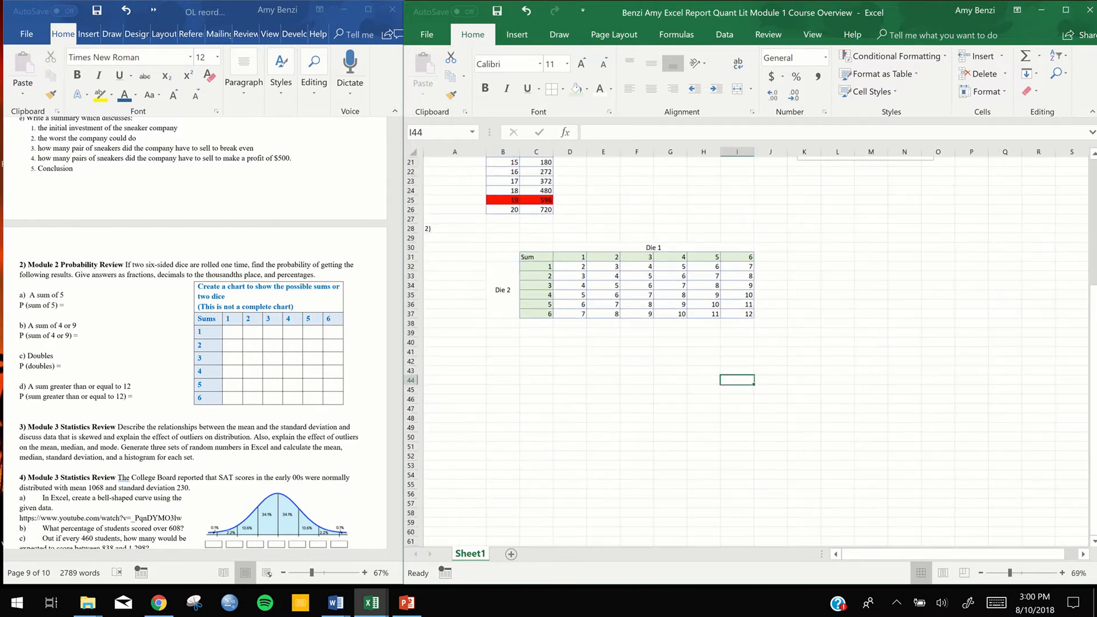
scroll(743, 343, up, 1)
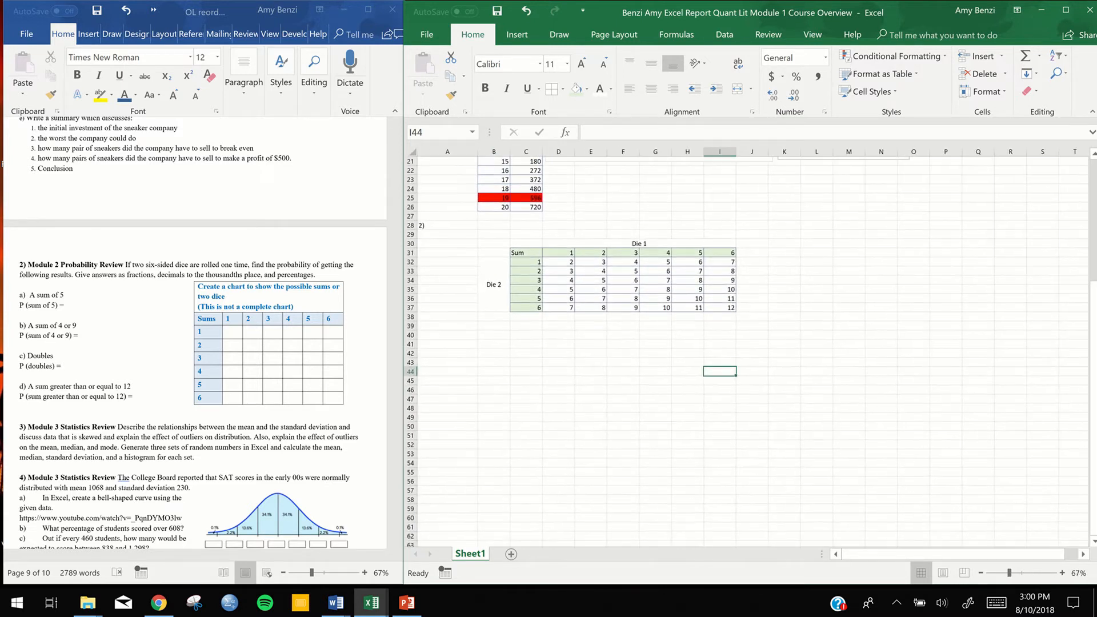
Inspect the formulas in D35 and D34 of the dice chart, leaving the cells unedited
click(564, 290)
text(=4+D31)
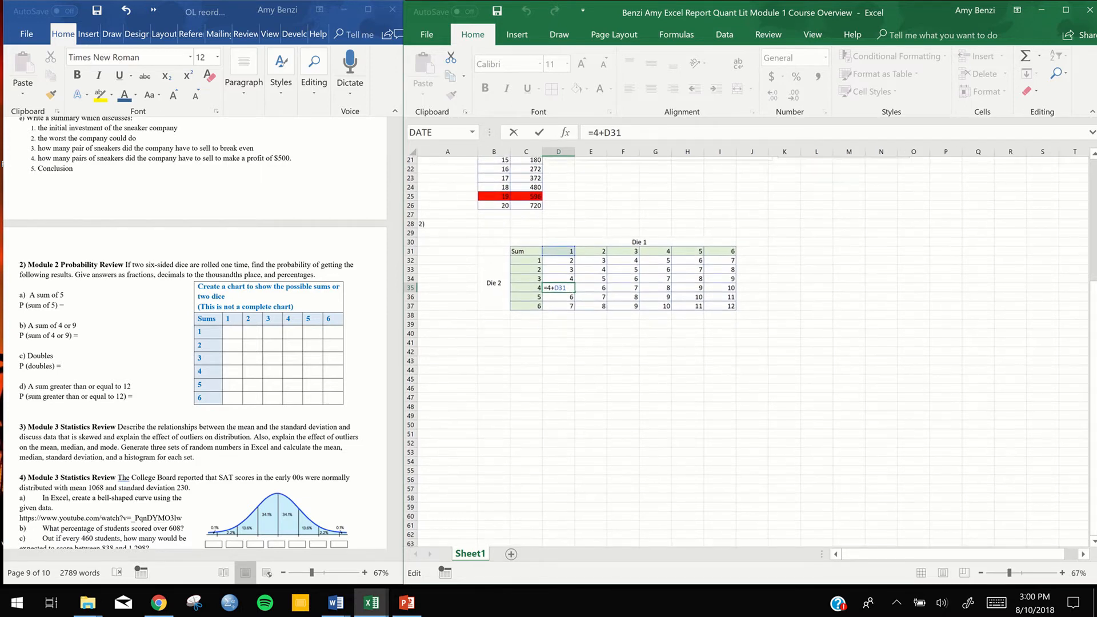
click(563, 290)
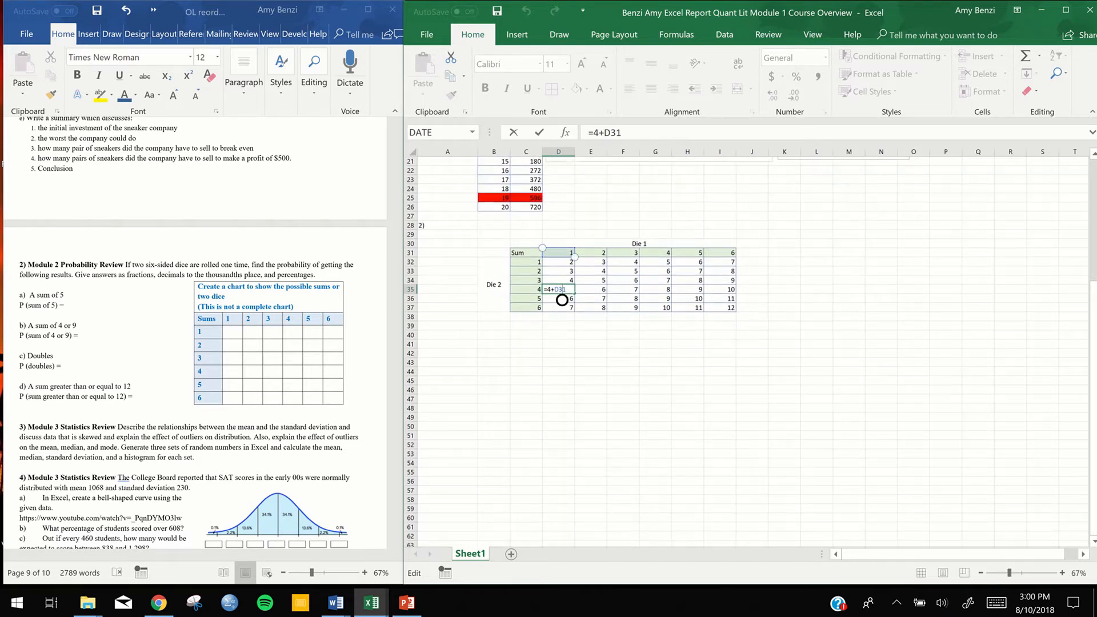
click(559, 363)
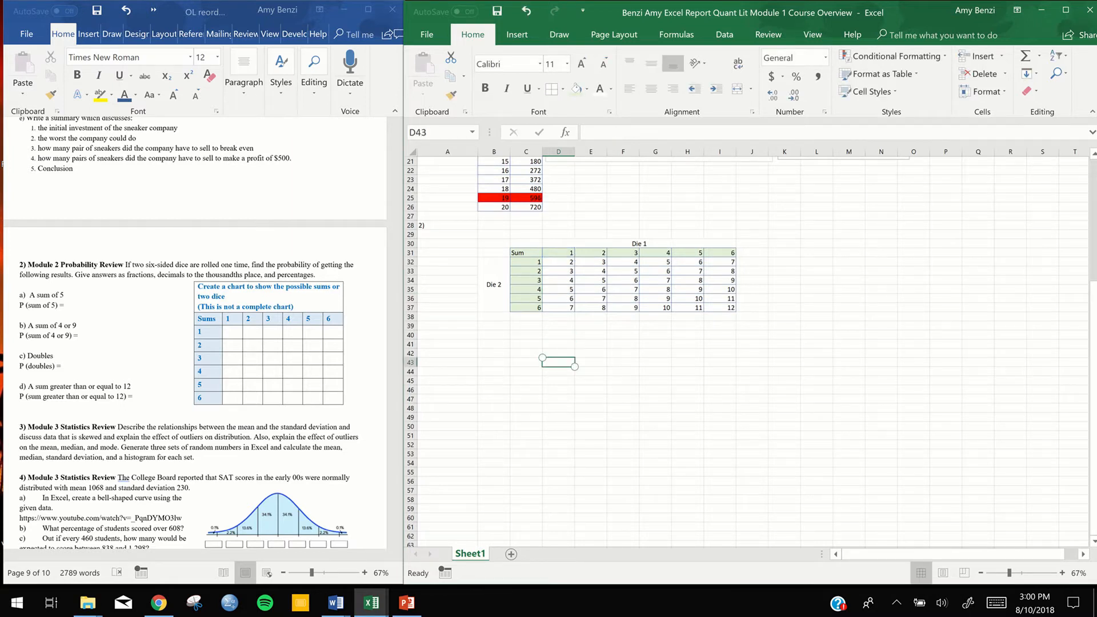
double_click(565, 289)
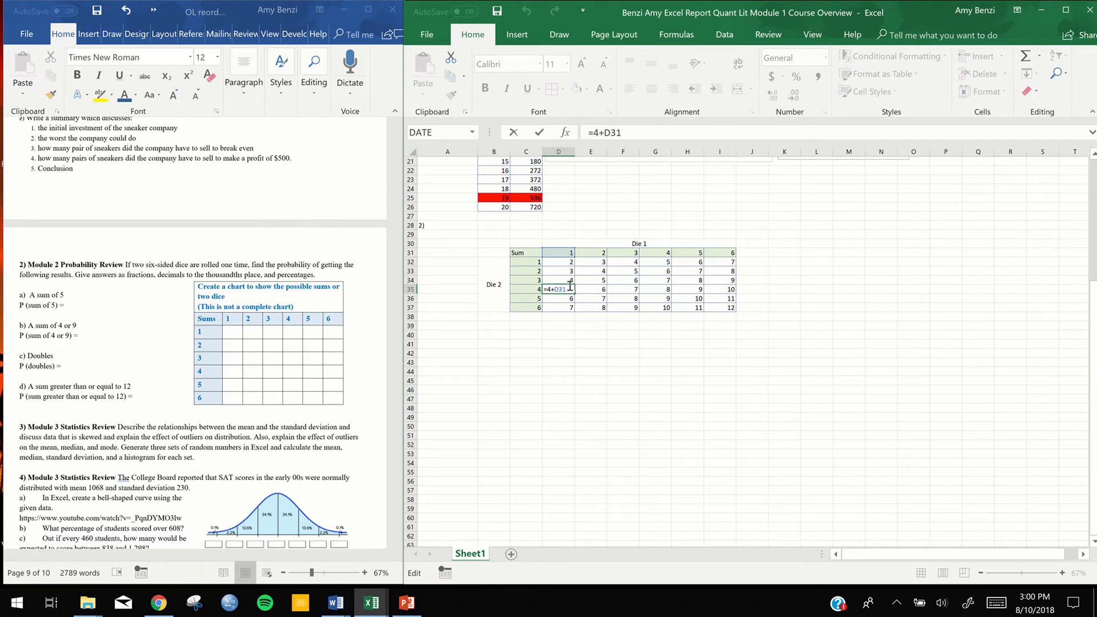
double_click(571, 280)
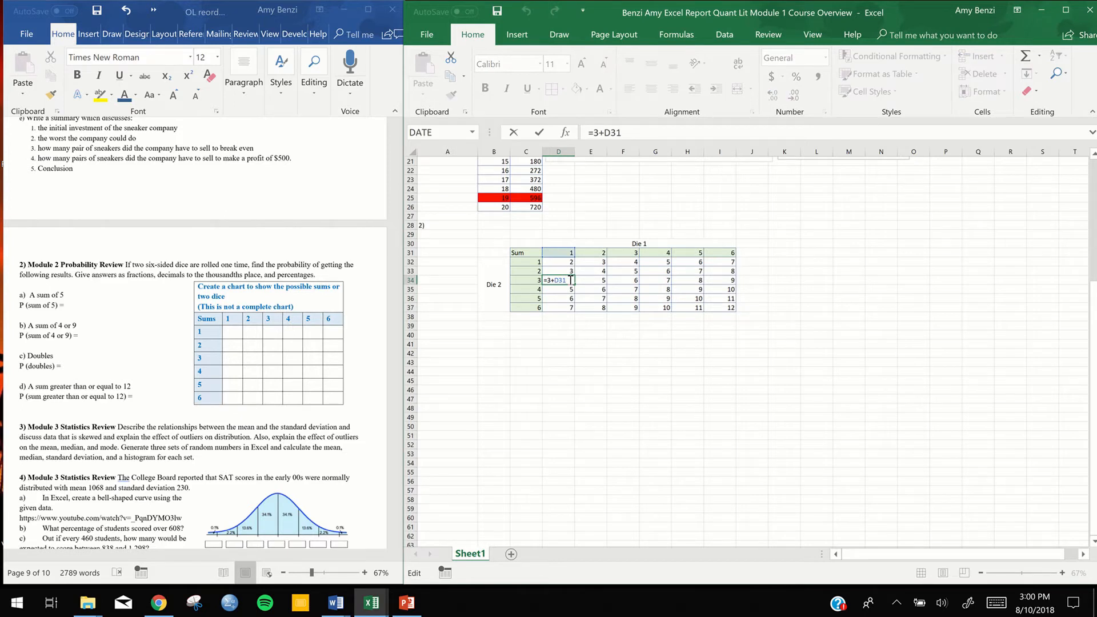
click(621, 353)
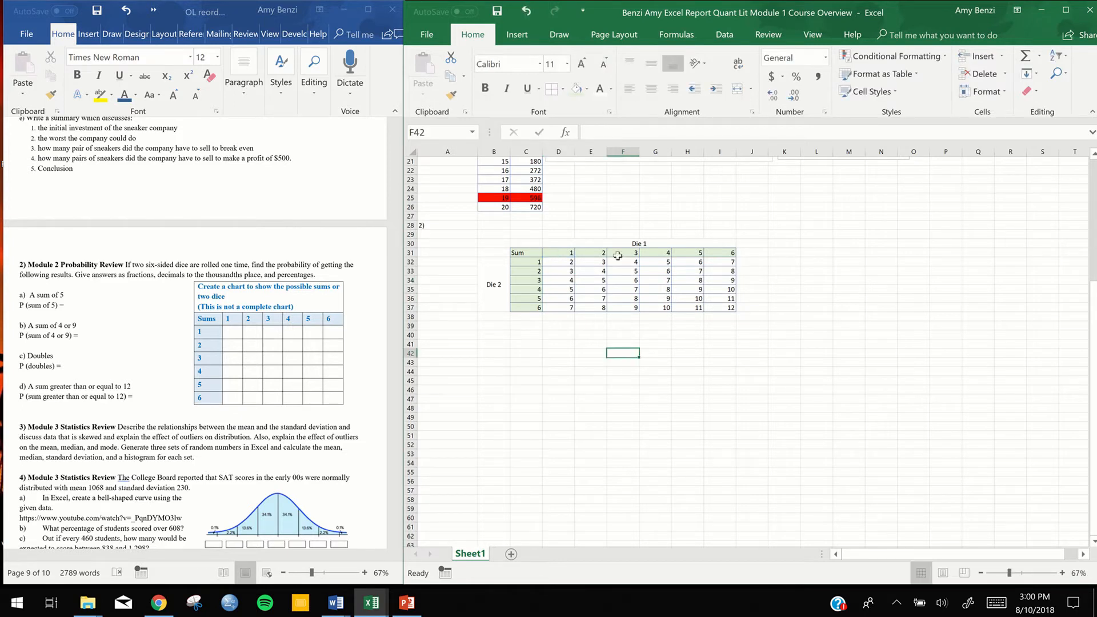
Merge and center cells C29:I29 above the dice chart's Die 1 heading
click(494, 245)
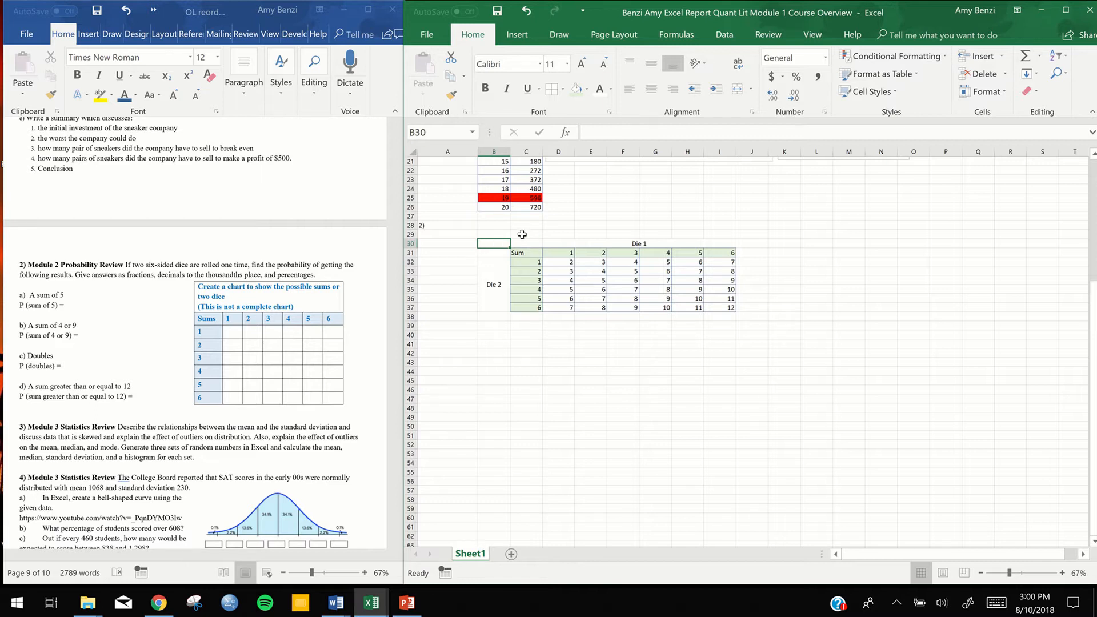
drag(524, 234, 715, 233)
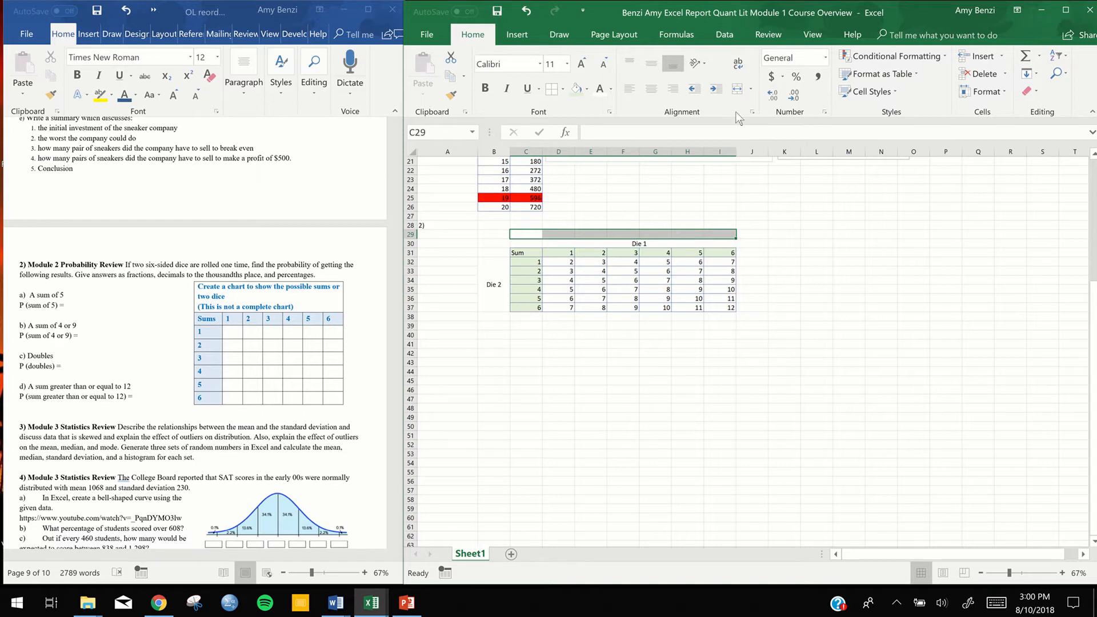
click(737, 90)
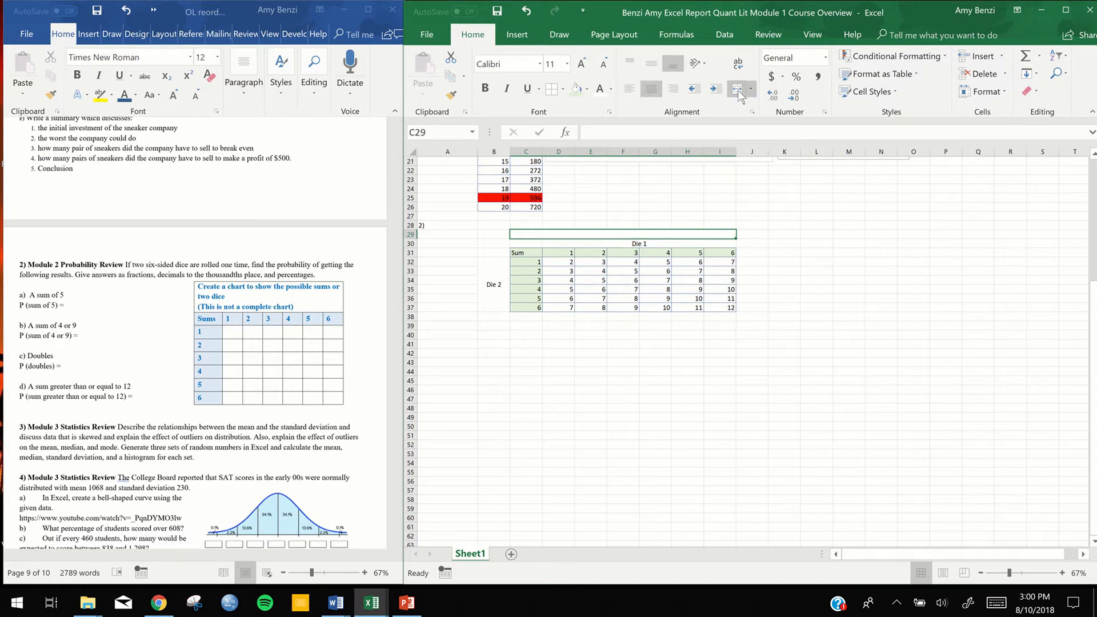
Copy the part a) text "A sum of 5" and "P (sum of 5) =" from the Word instructions
click(68, 305)
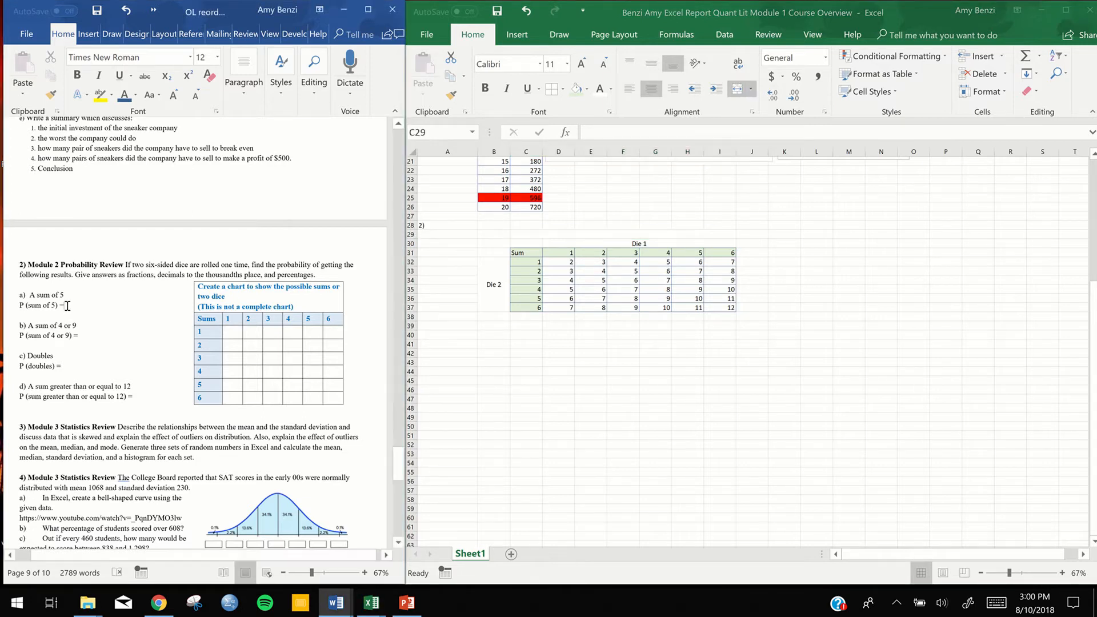
drag(67, 307, 32, 303)
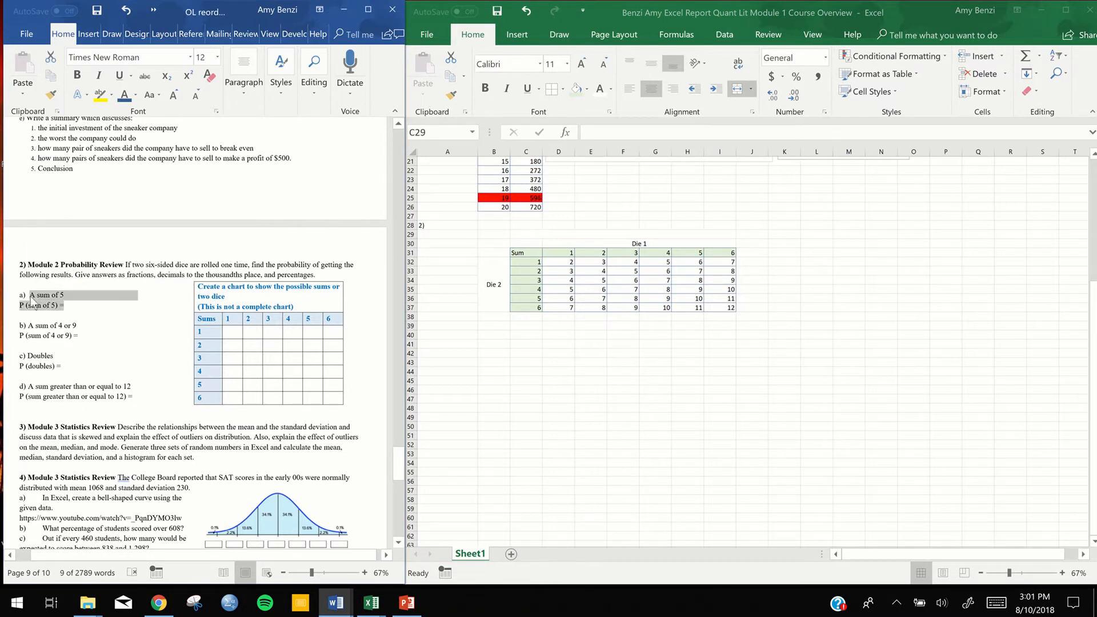
text(C)
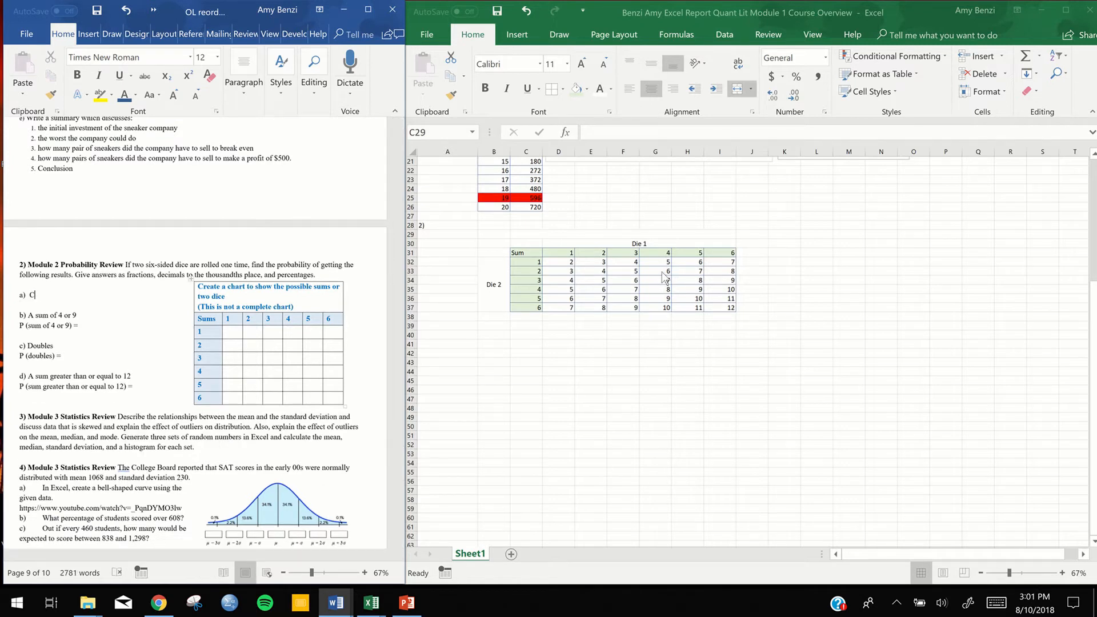
key(ctrl+z)
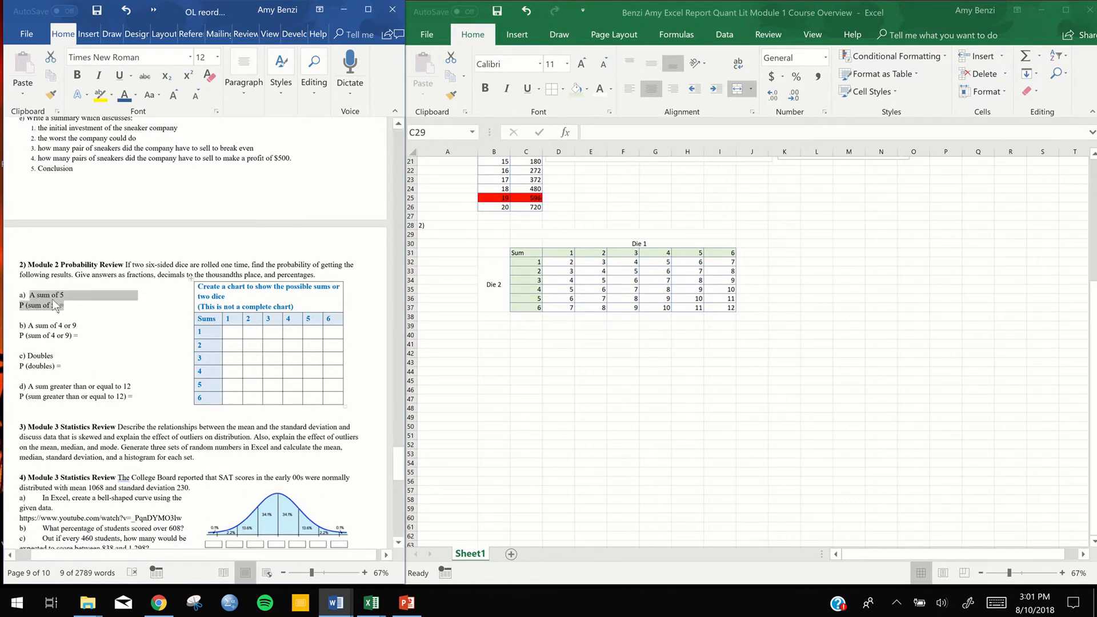
right_click(53, 299)
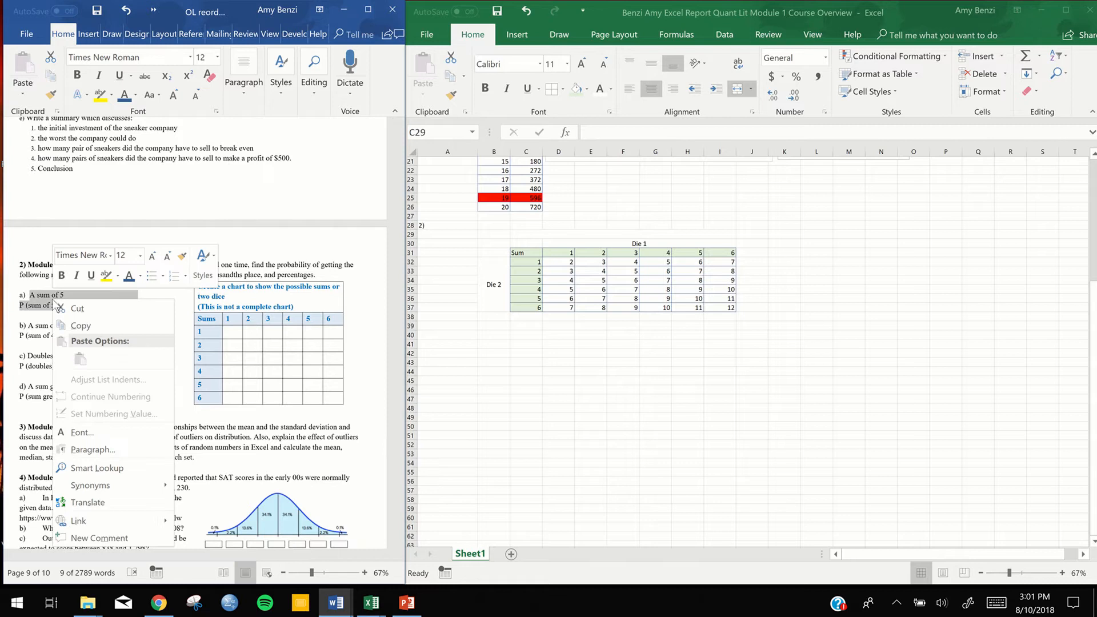
click(75, 325)
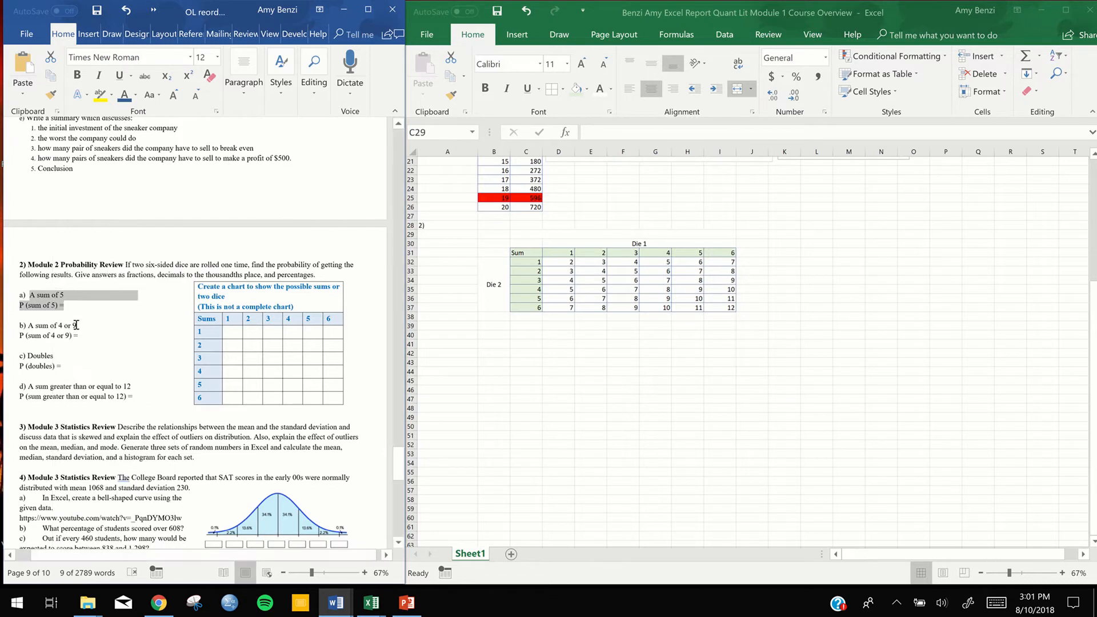
Paste the copied text into merged cell C29 in Excel and join it into one line, "A sum of 5 P (sum of 5) ="
click(632, 233)
double_click(632, 233)
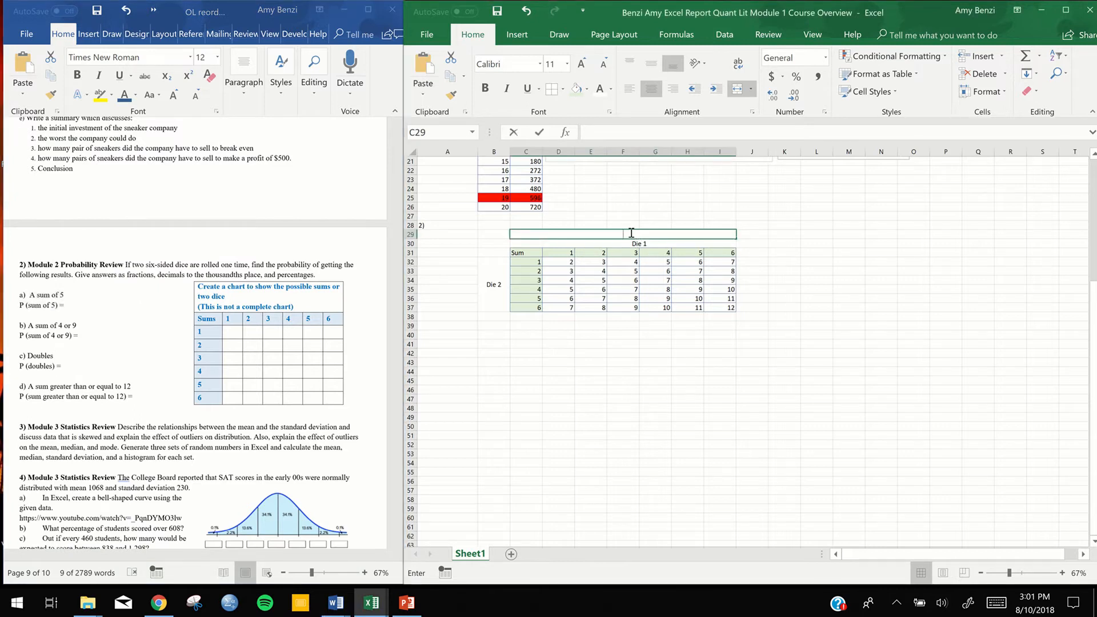
key(ctrl+v)
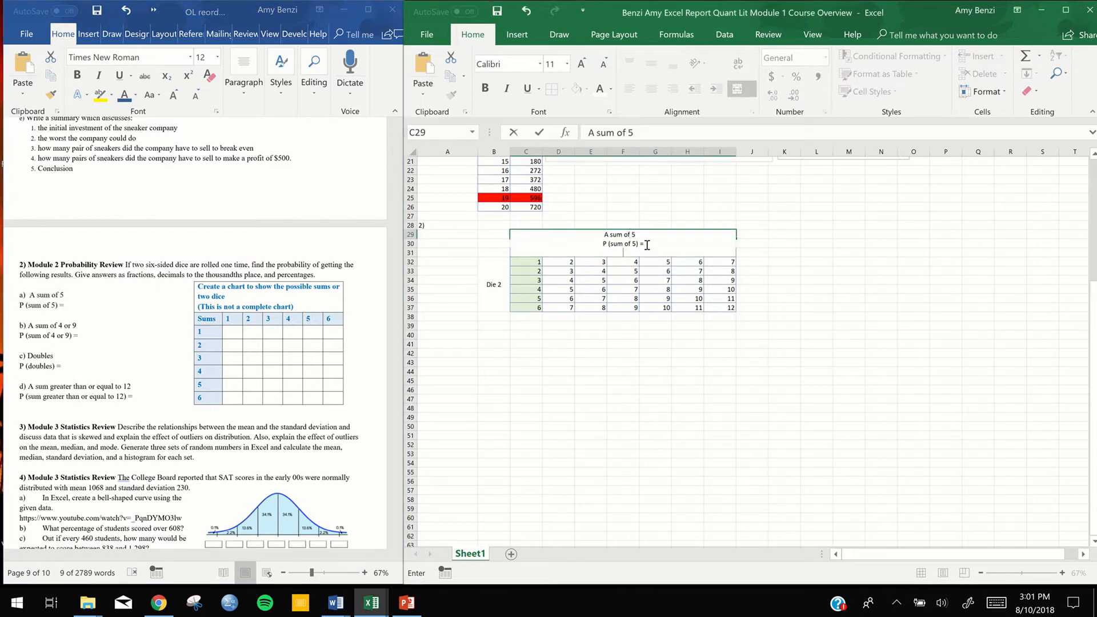
click(603, 242)
key(BackSpace)
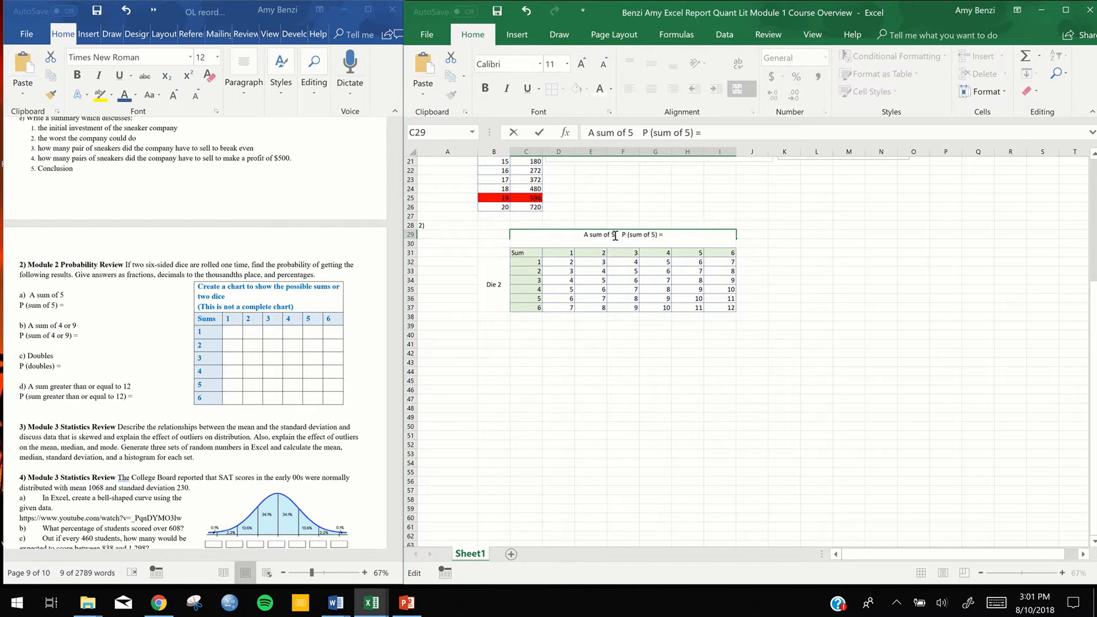
Make the "A sum of 5 P (sum of 5) =" heading in C29 bold
drag(584, 236, 665, 235)
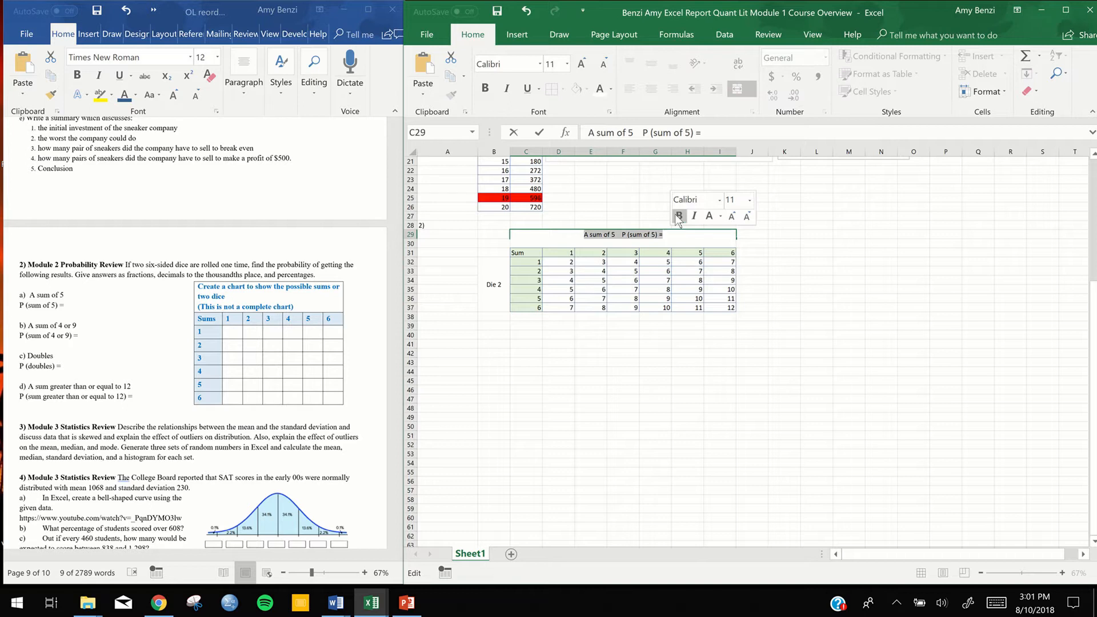
click(678, 217)
click(566, 238)
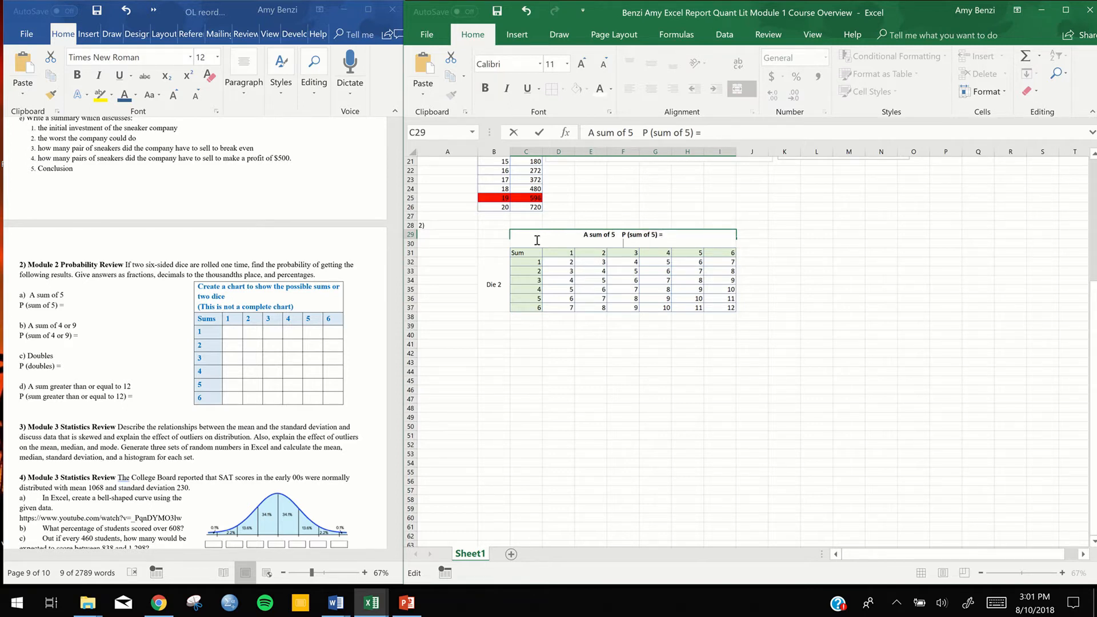
Make row 29 slightly taller to give its "A sum of 5 P (sum of 5) =" heading more room
click(609, 216)
click(606, 235)
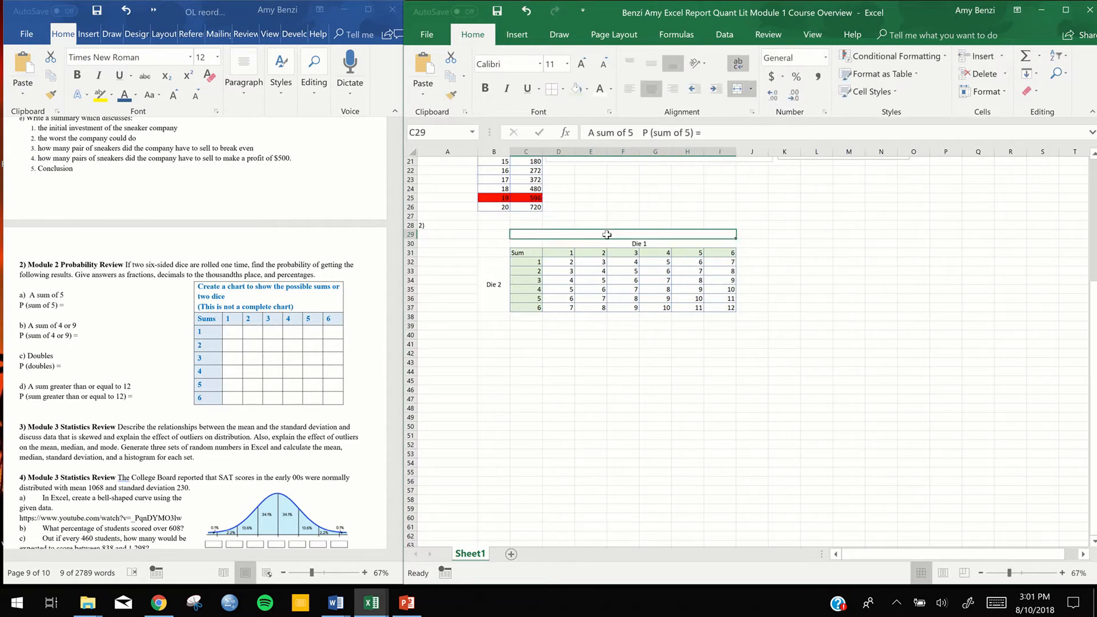
double_click(607, 235)
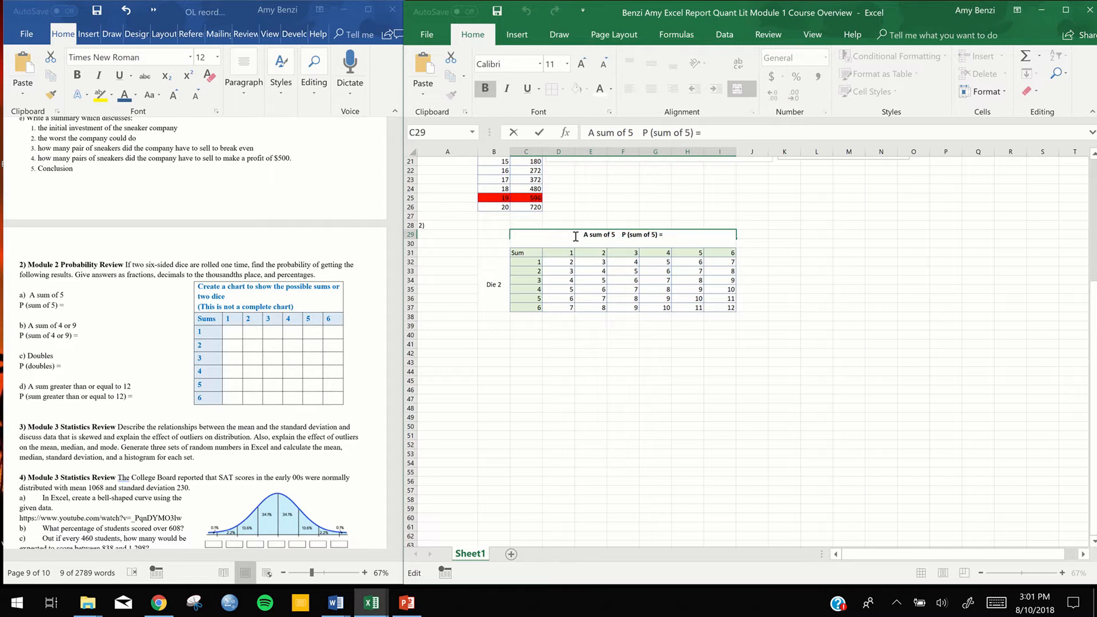
click(409, 235)
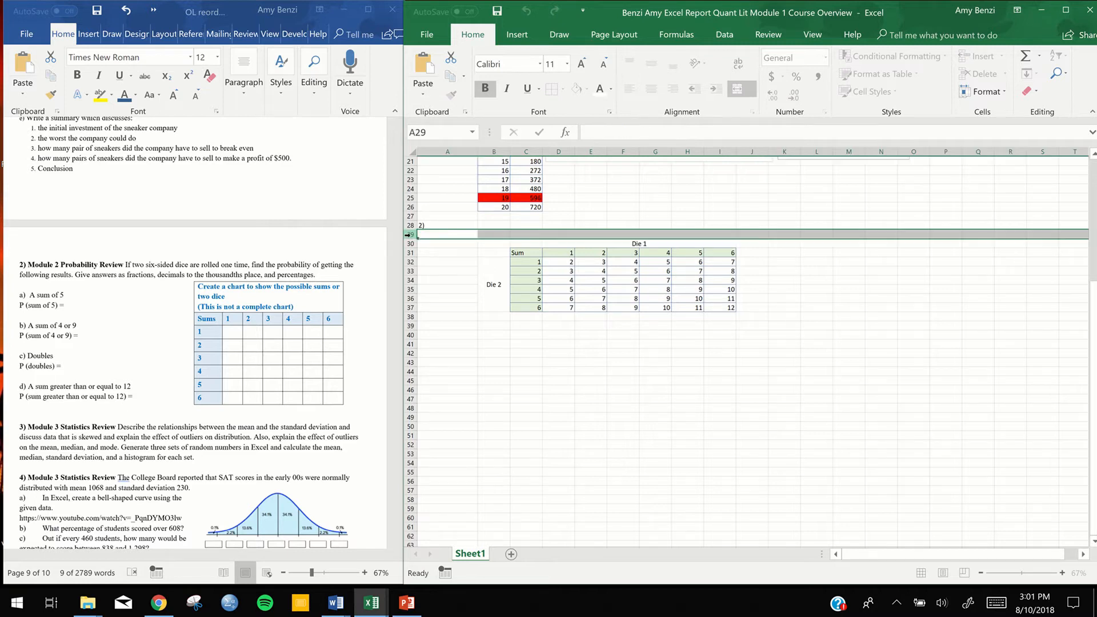
drag(411, 239, 411, 245)
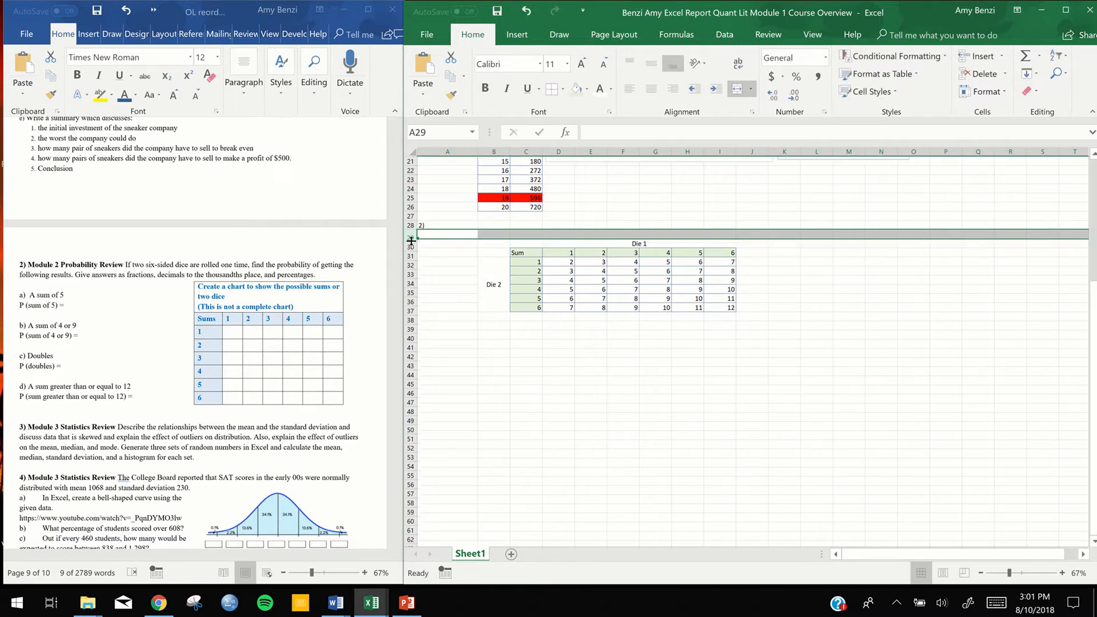
Remove the trailing line break from the heading in merged cell C29 and reduce row 29's height to match the neighbouring rows
click(574, 239)
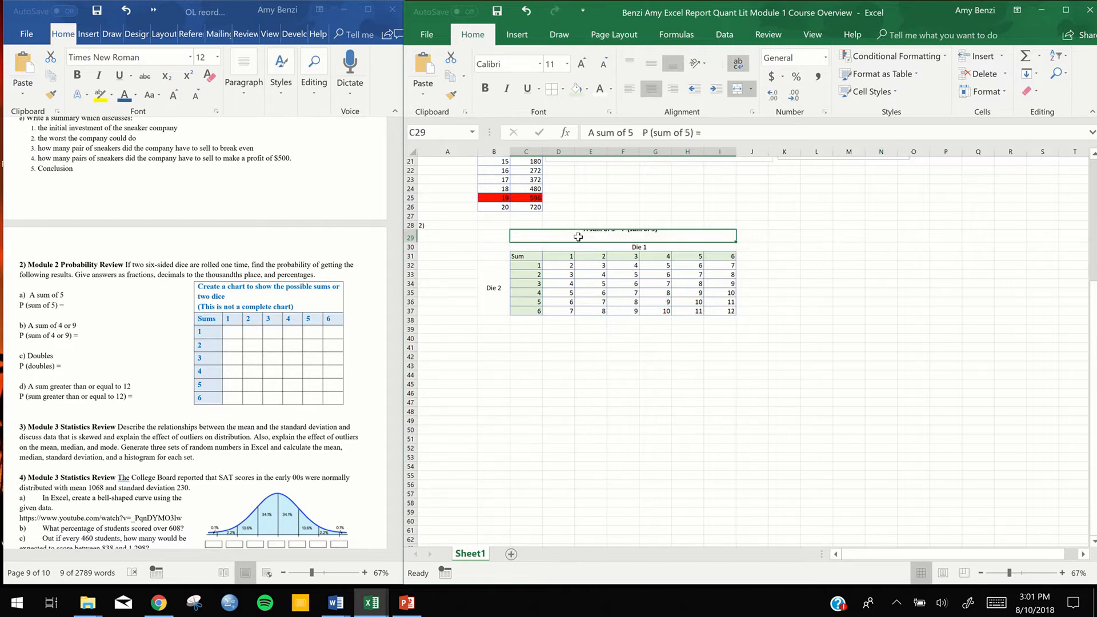
double_click(616, 236)
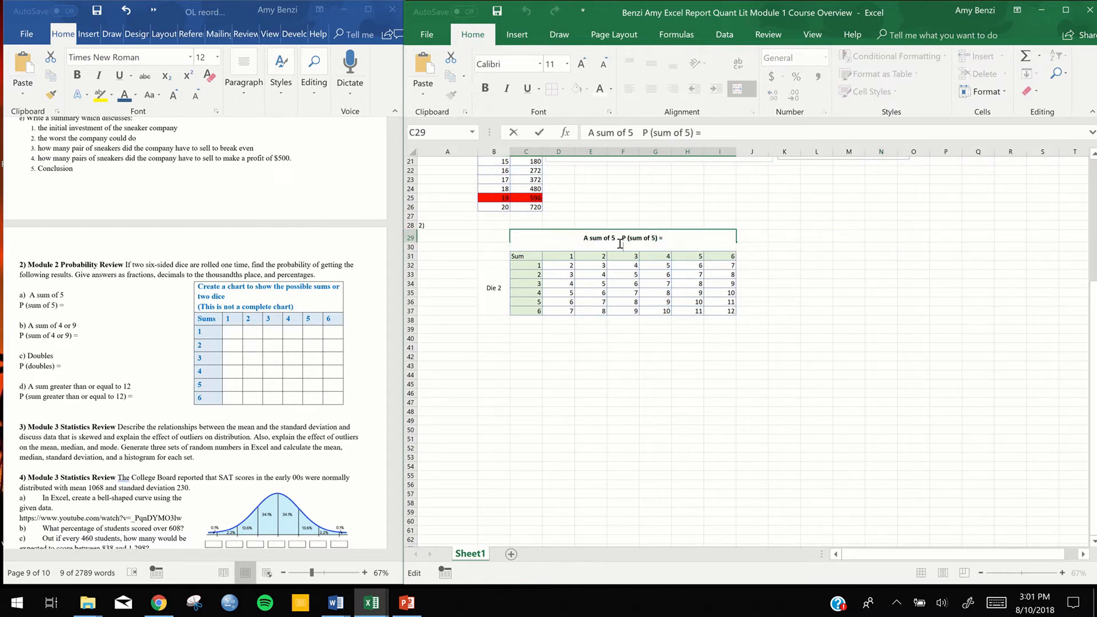
click(680, 239)
click(653, 244)
key(BackSpace)
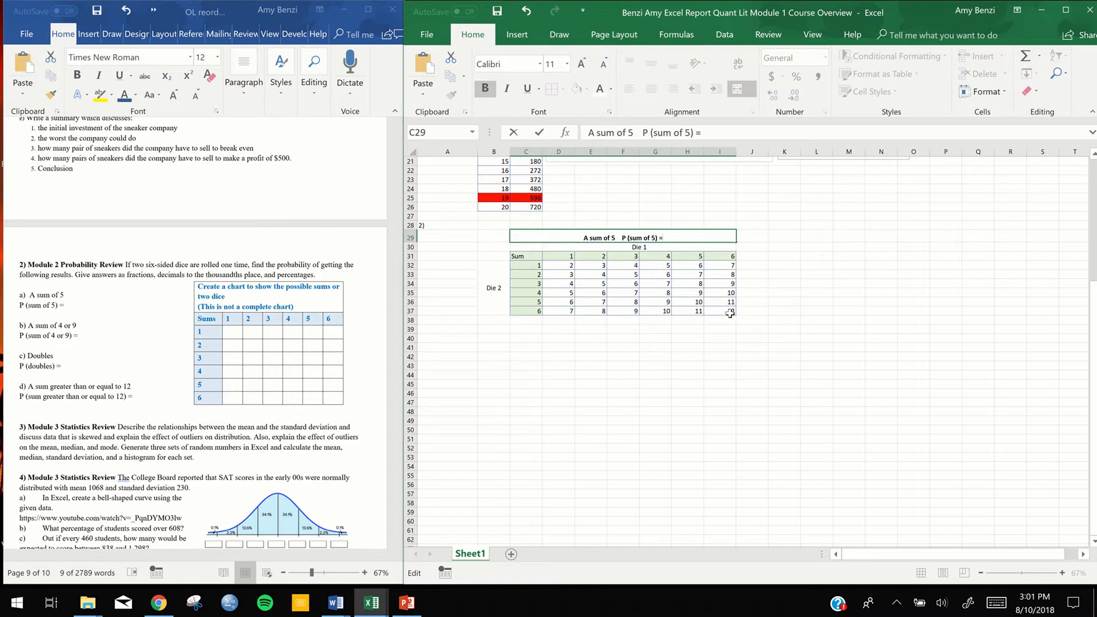
click(410, 238)
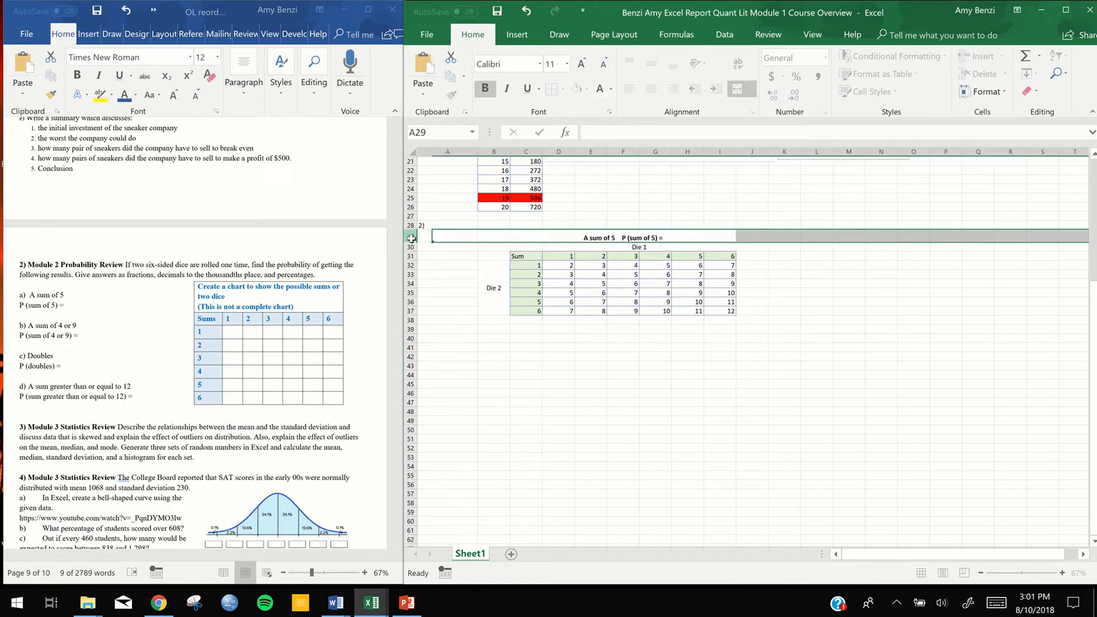
drag(411, 243, 411, 239)
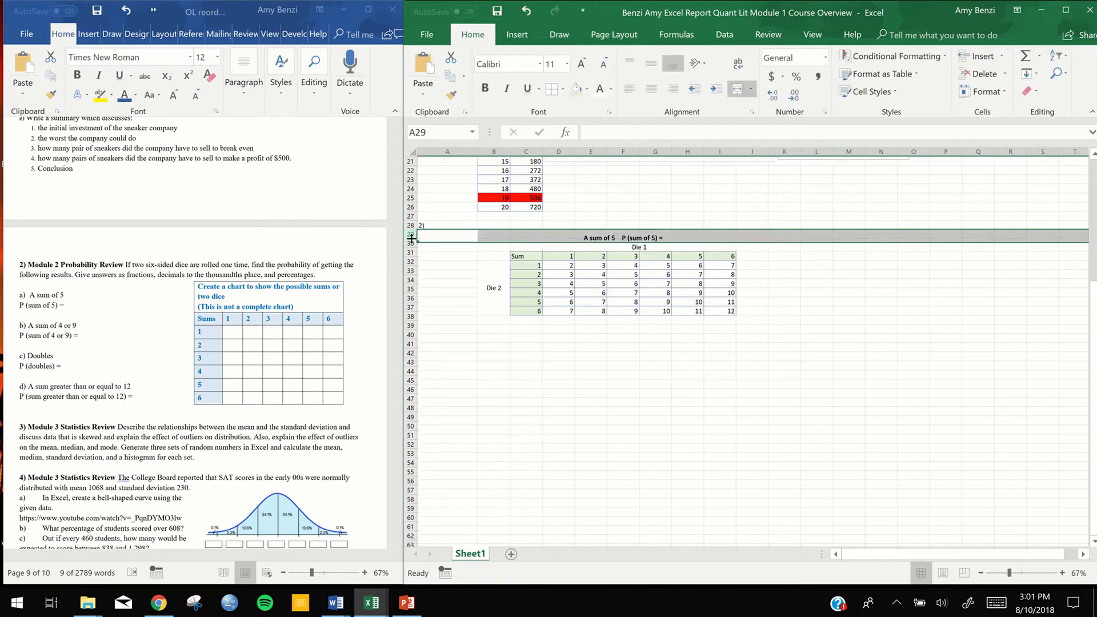
click(664, 362)
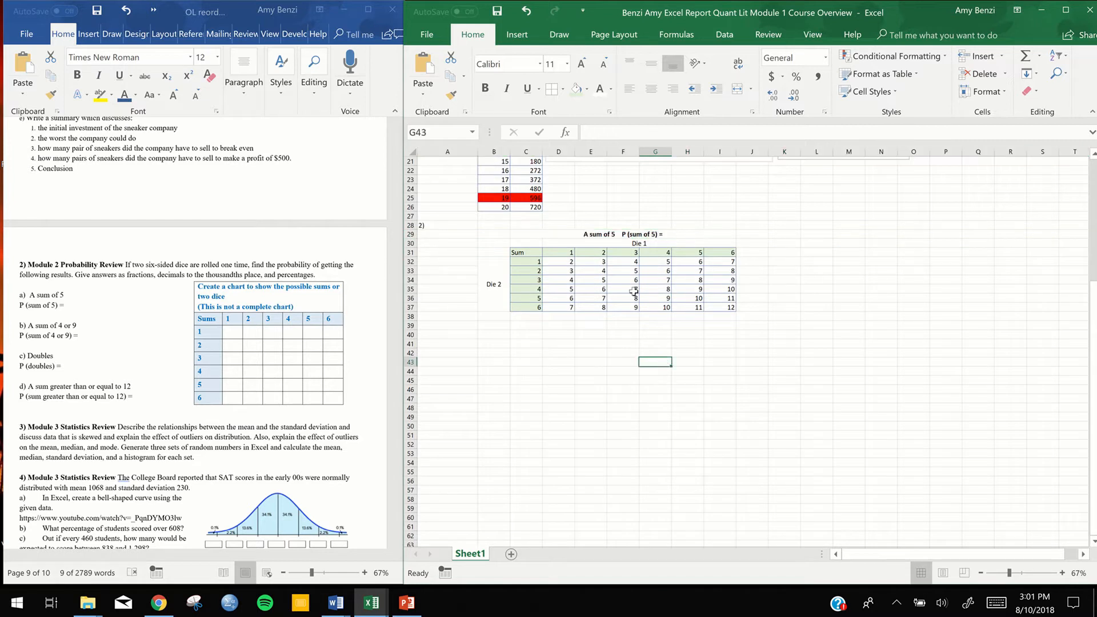
double_click(615, 234)
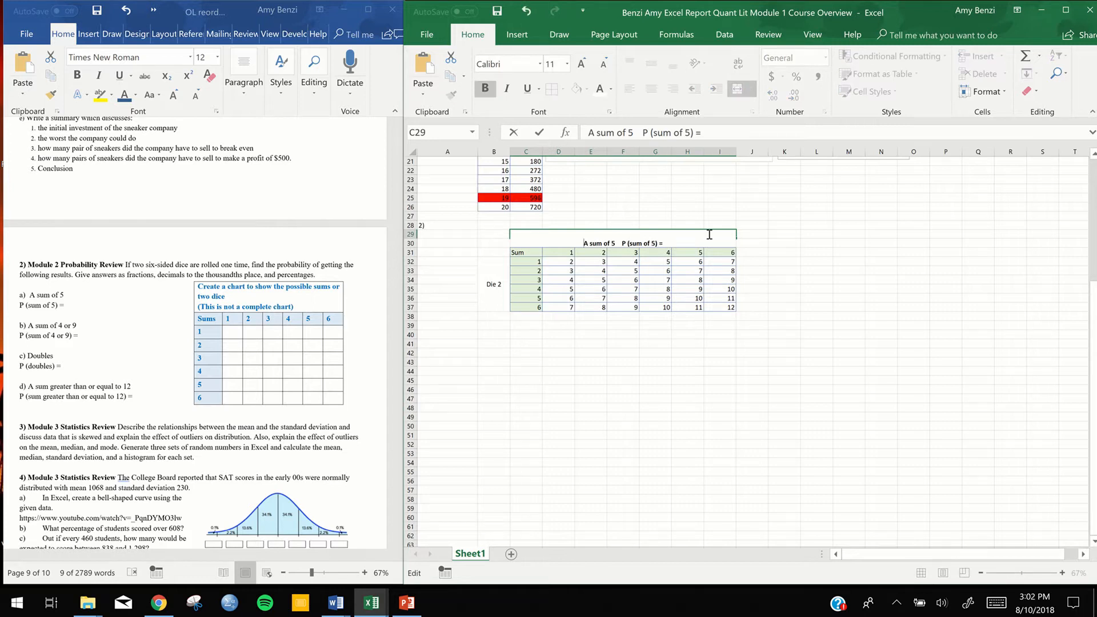
key(Return)
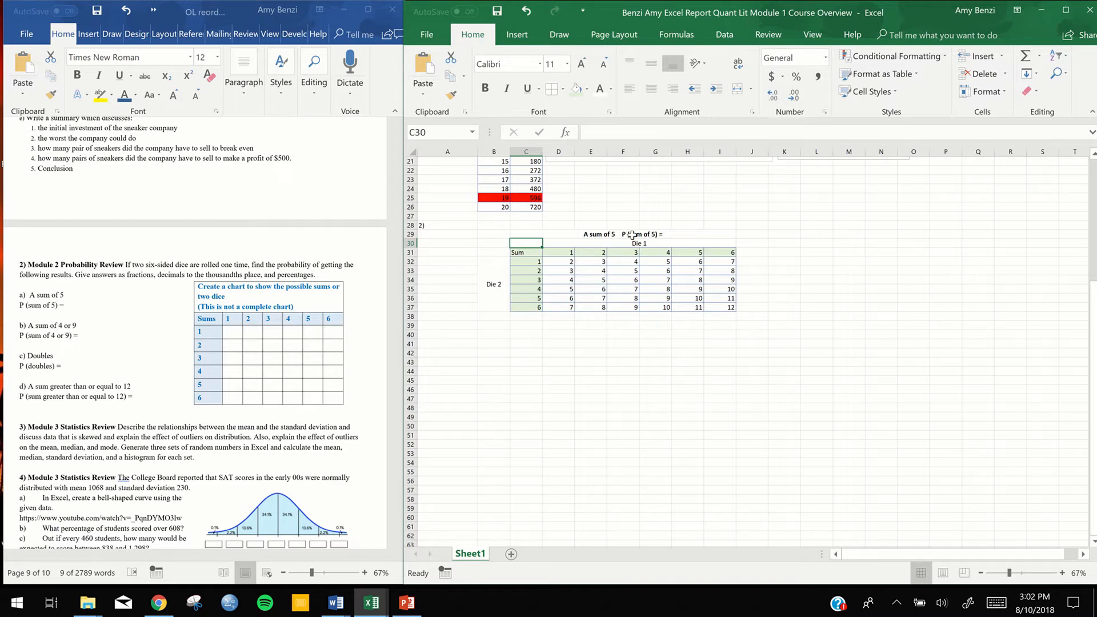
click(609, 398)
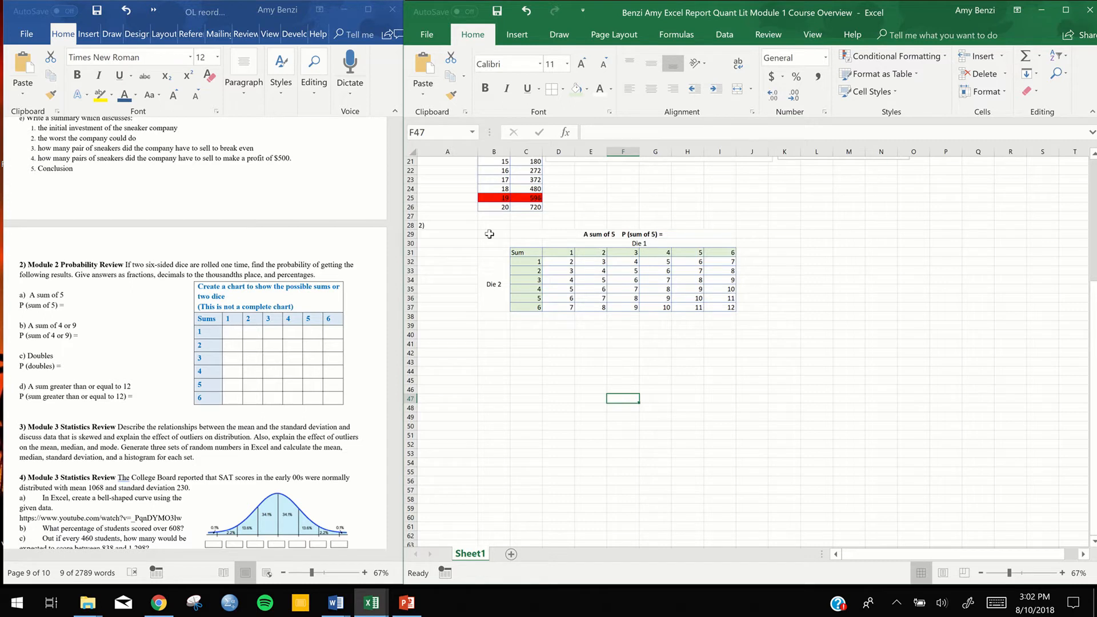
Copy the dice sums chart B29:I37 with its headings and paste it starting at cell L29
drag(497, 235, 677, 295)
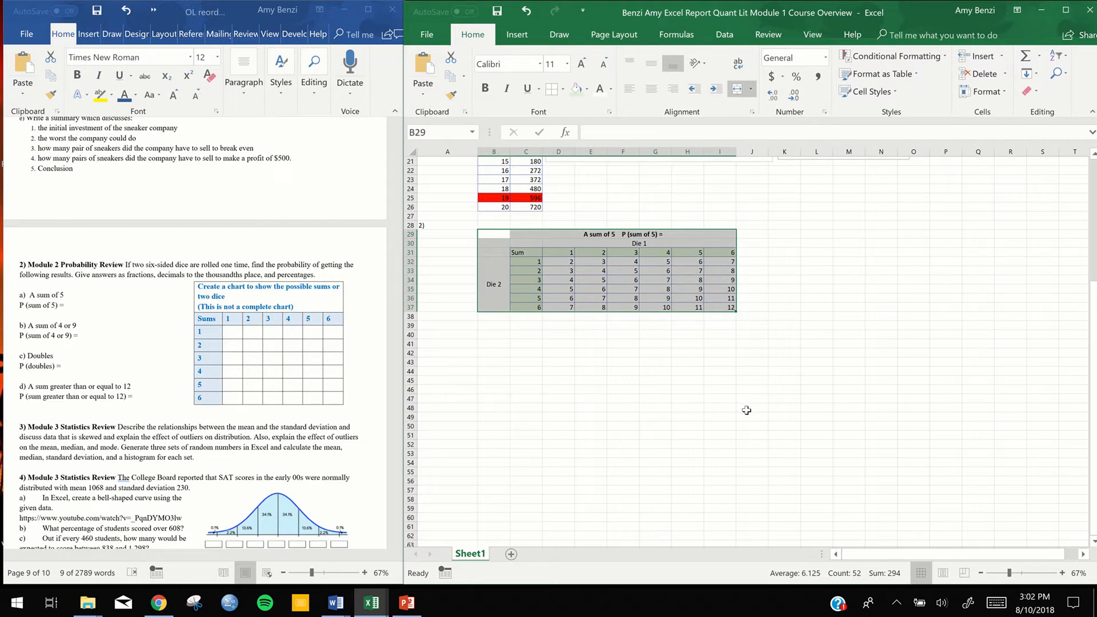
key(ctrl+c)
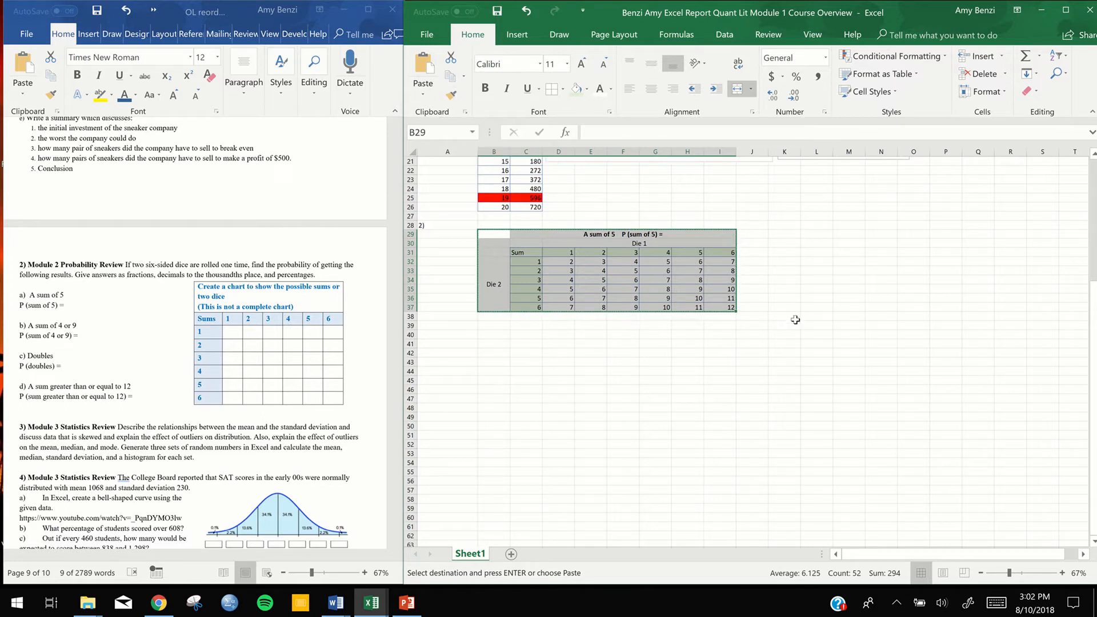
click(836, 315)
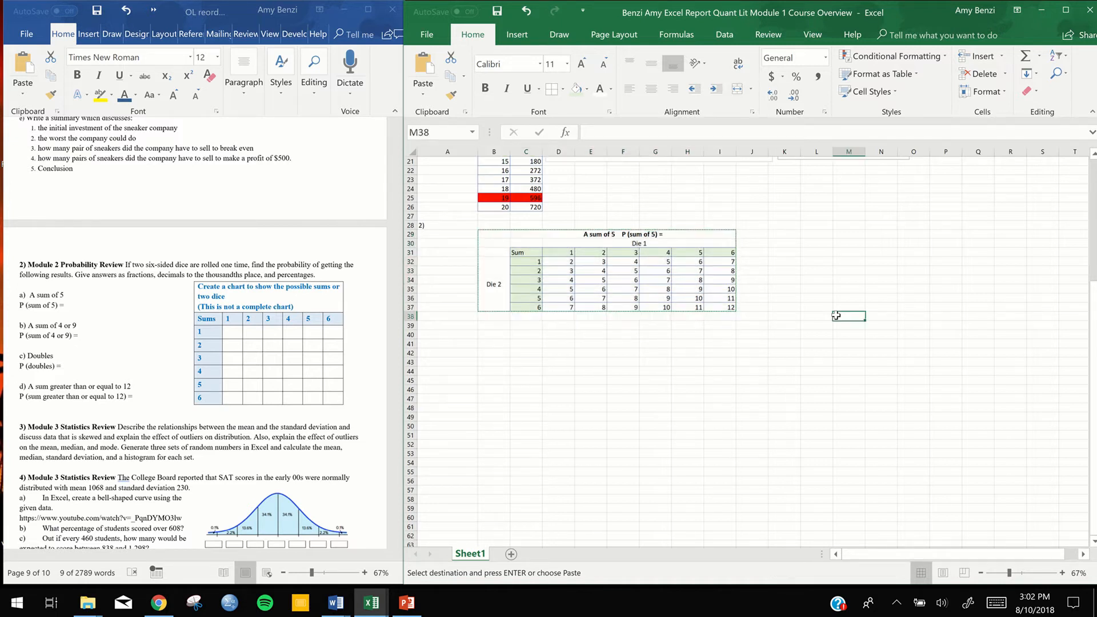
ctrl+scroll(683, 291, down, 2)
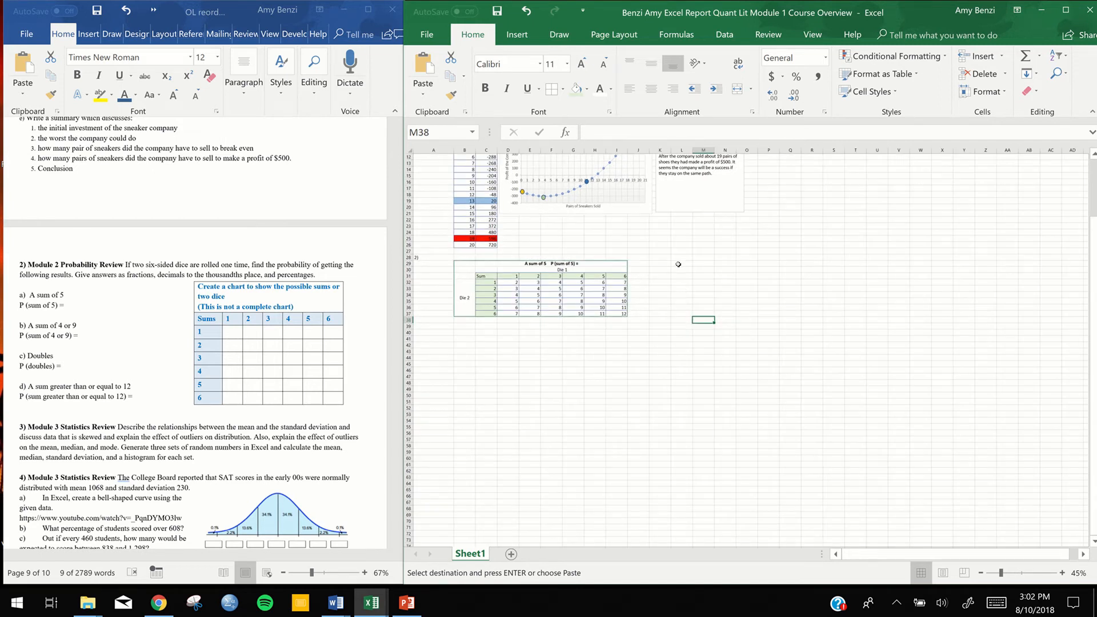
drag(681, 263, 852, 314)
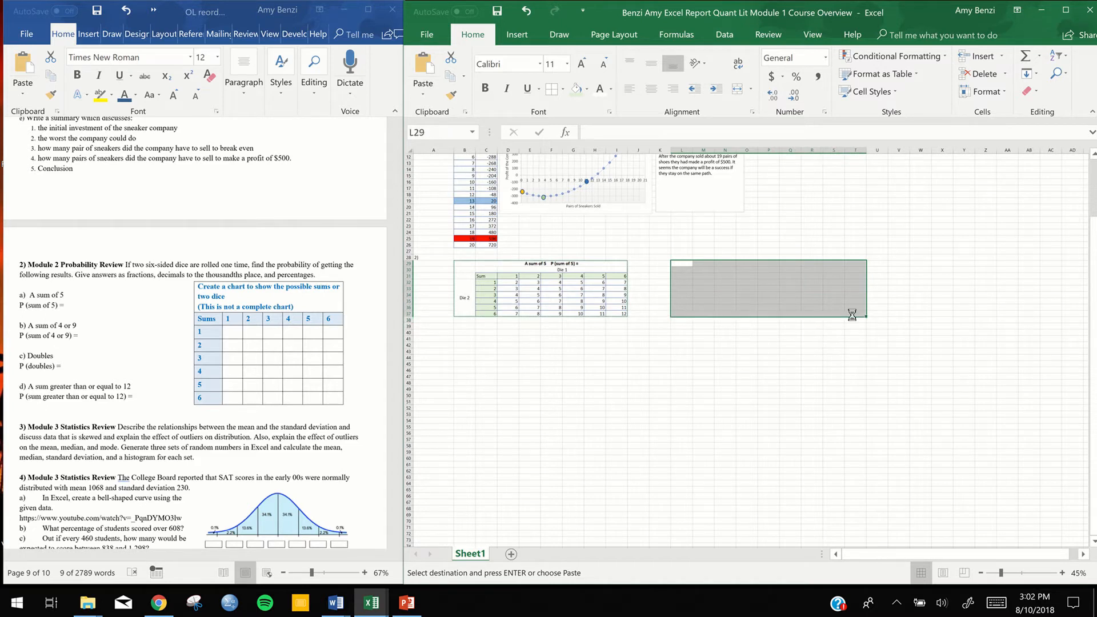
key(ctrl+v)
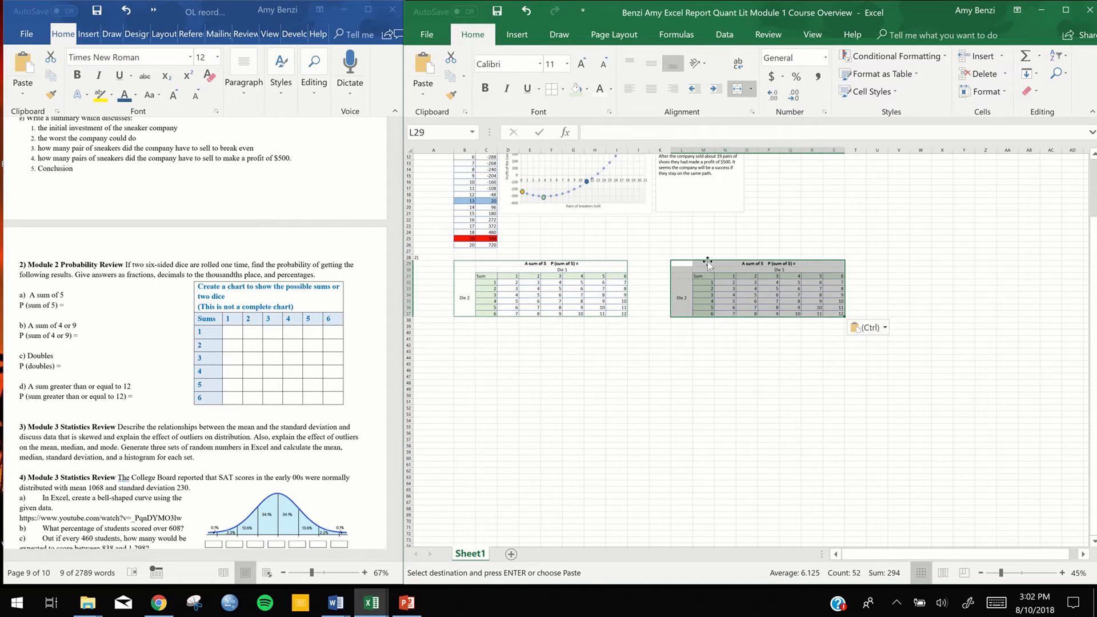
Try to move the pasted dice chart over by one column so it starts at K29
drag(708, 261, 674, 265)
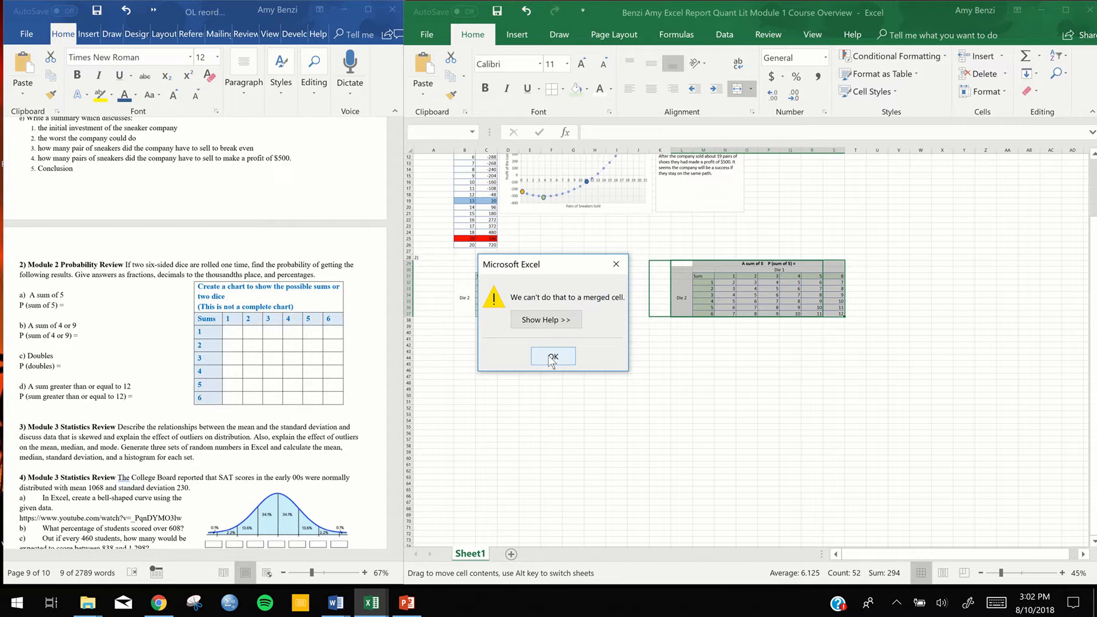
click(552, 358)
click(806, 356)
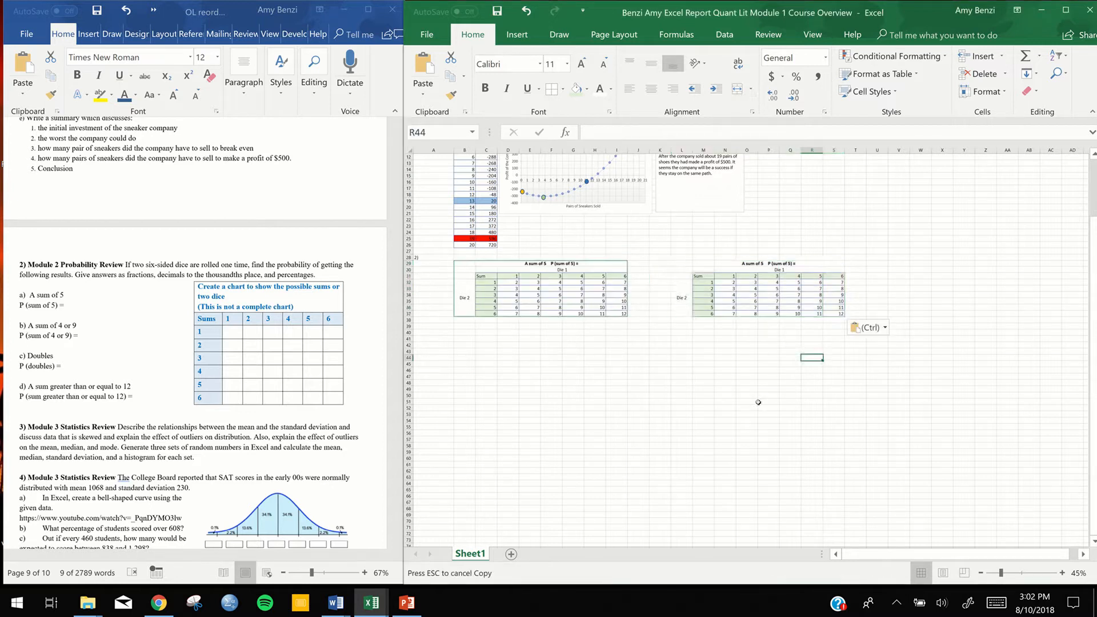
Copy the second dice chart L29:S37 and paste it over K29:R37, accepting that some merged cells unmerge
drag(682, 262, 734, 303)
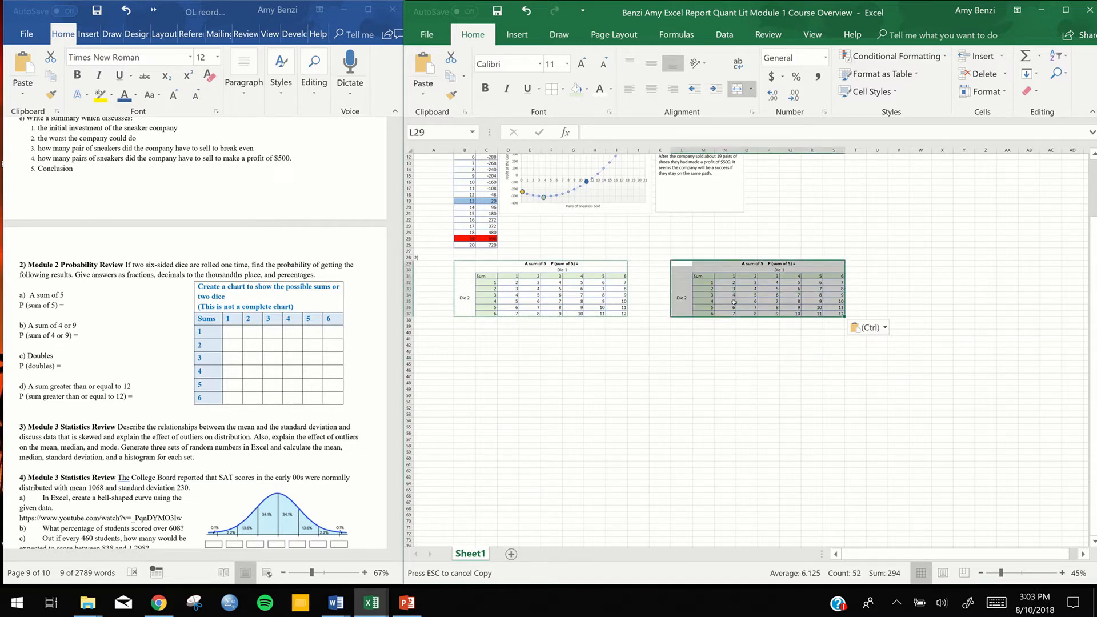
key(ctrl+c)
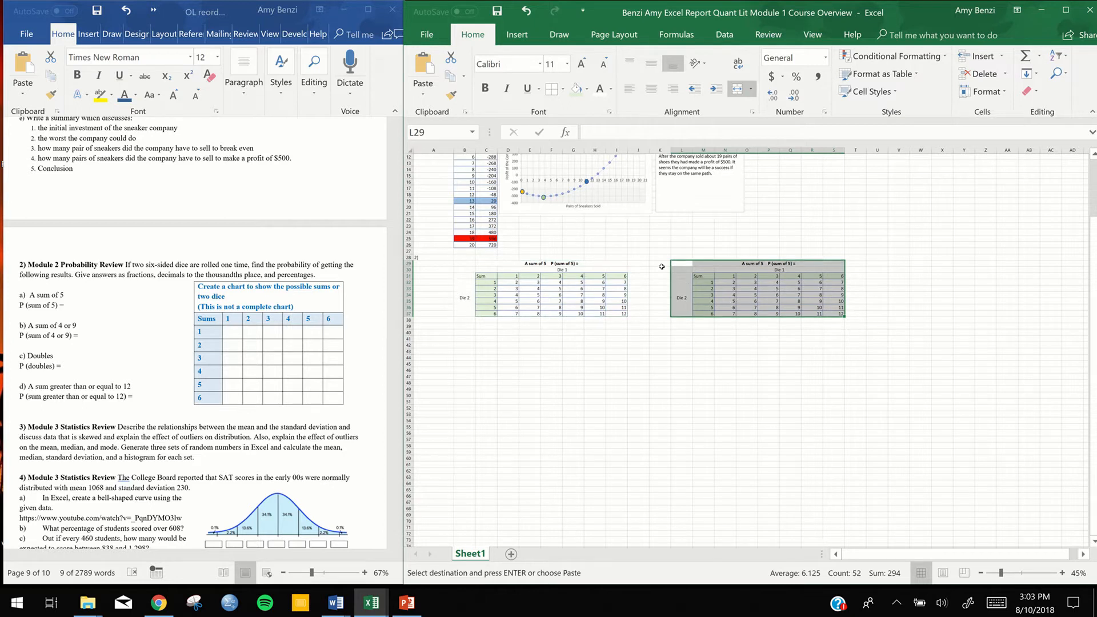
drag(660, 266, 718, 306)
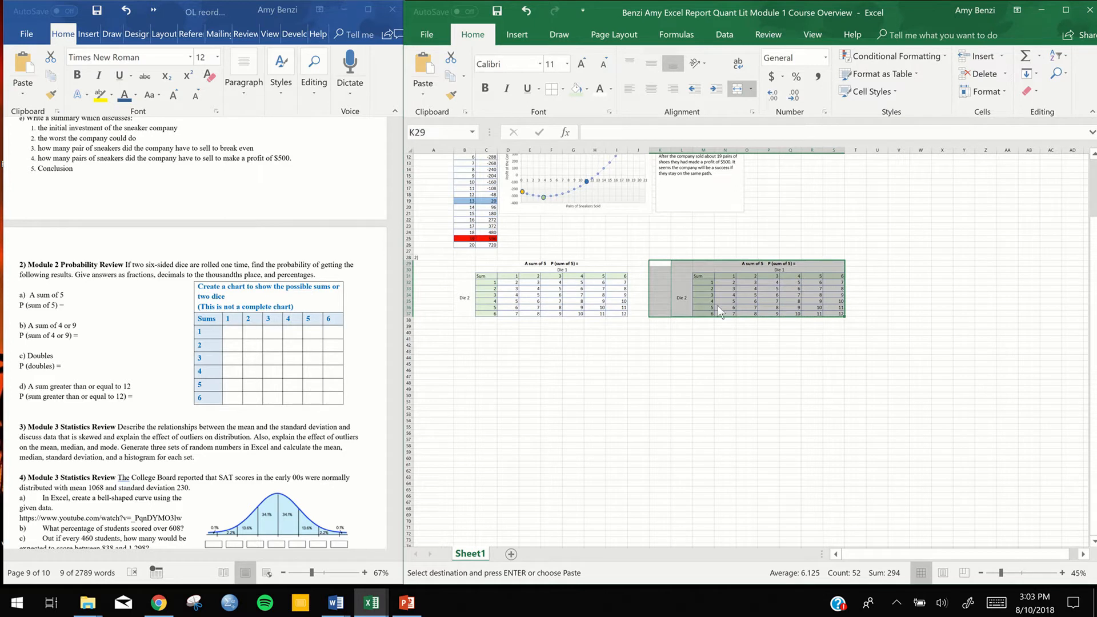
key(Return)
click(533, 342)
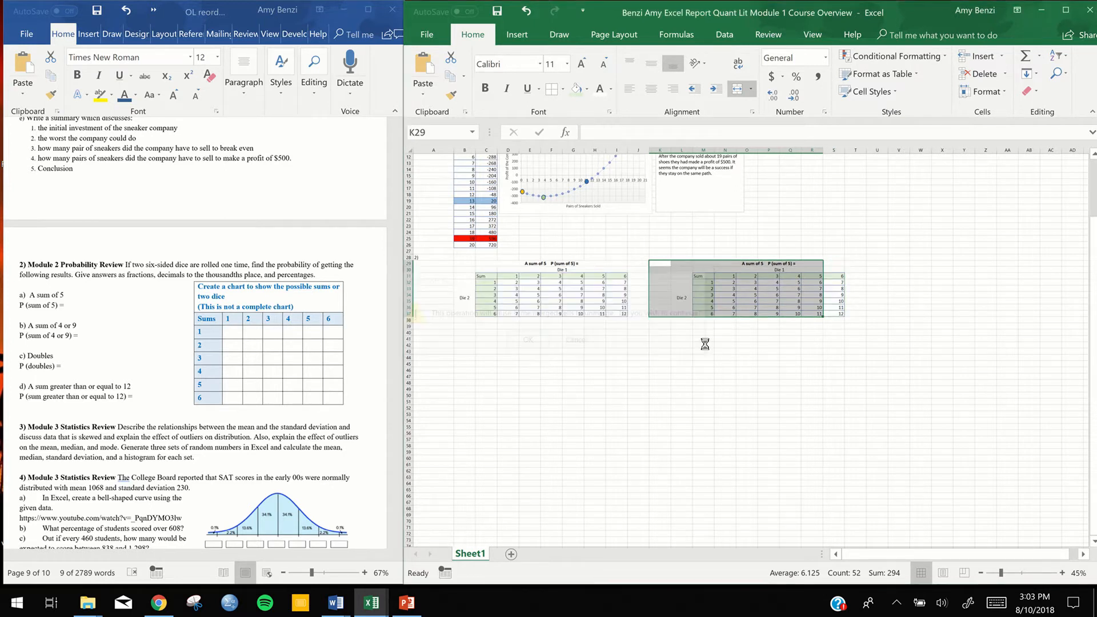
click(704, 343)
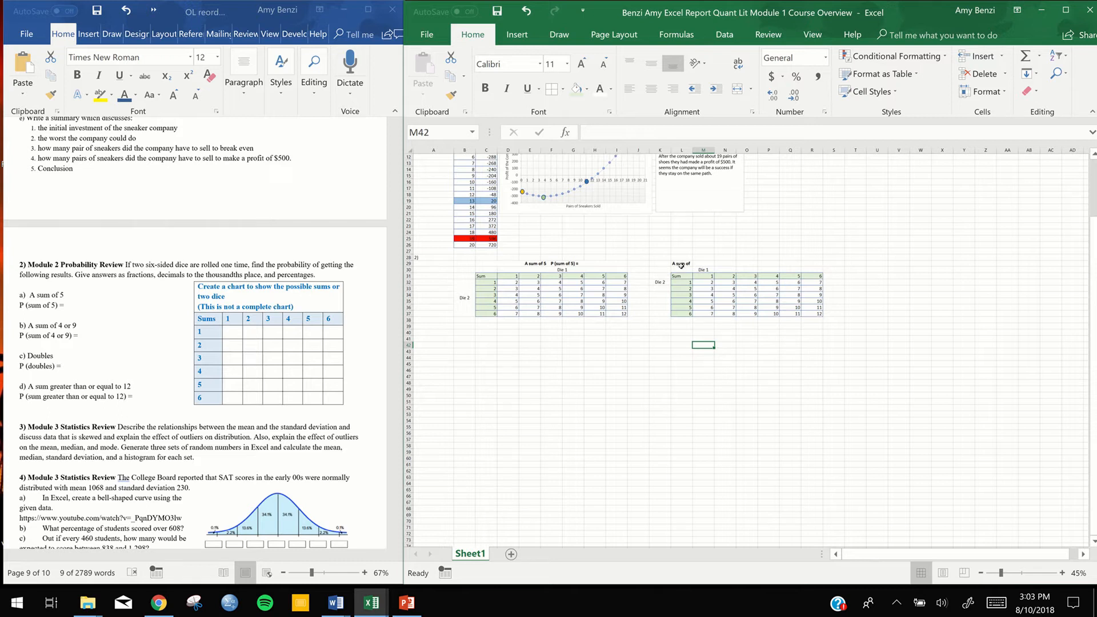
Merge and center cells L29:R29 to restore the "A sum of 5 P (sum of 5) =" heading above the second chart
drag(682, 264, 822, 265)
click(735, 90)
click(747, 370)
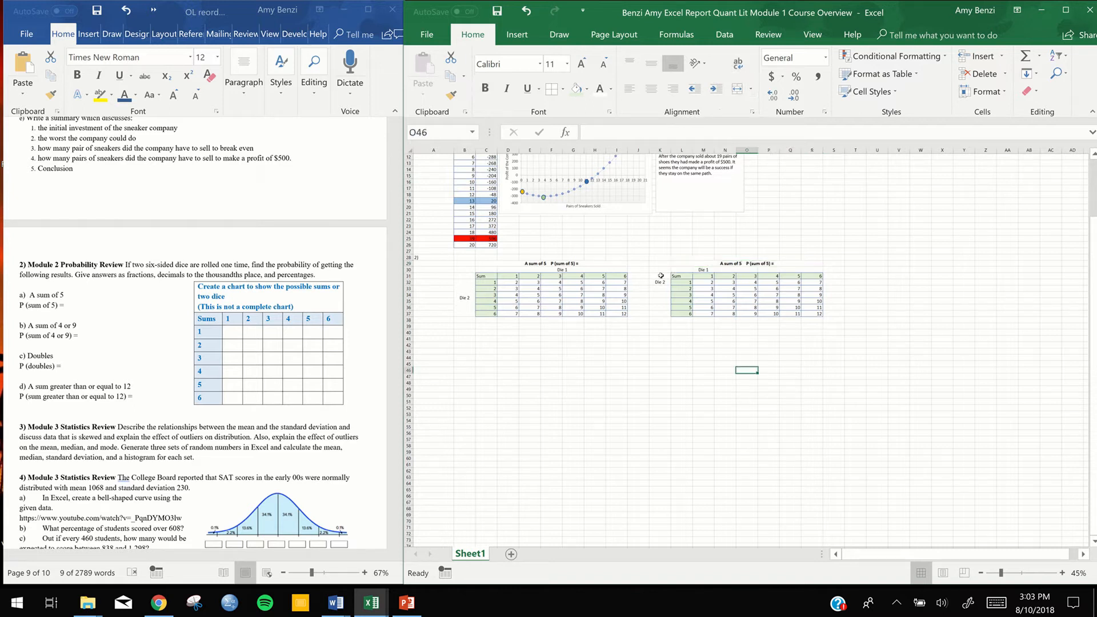
Copy the second dice chart, K29:R37, including its headings
drag(650, 263, 777, 314)
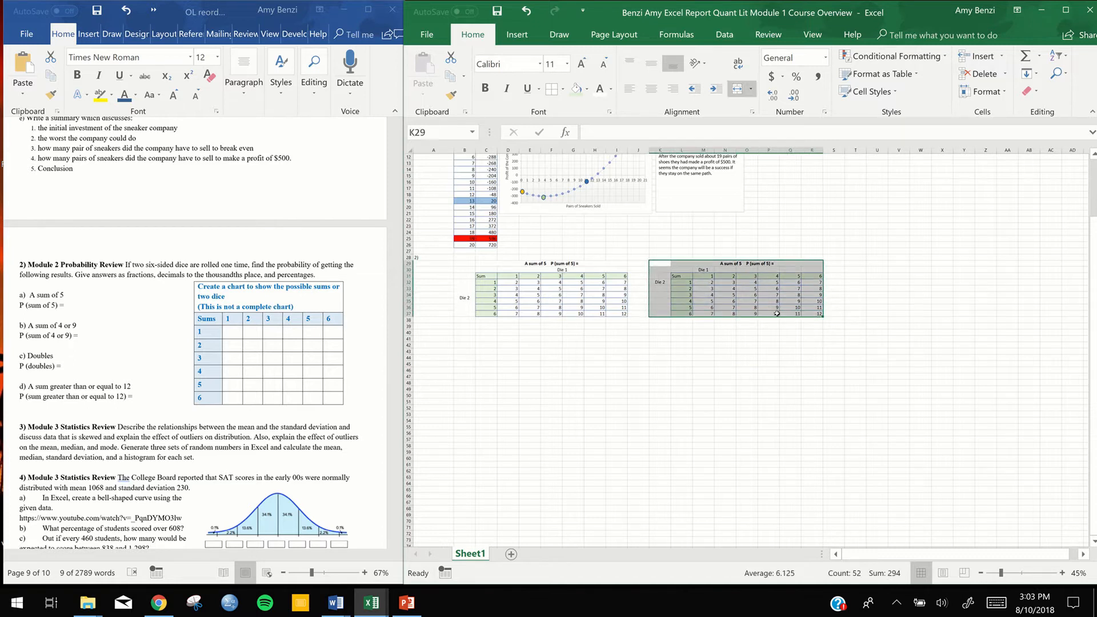
key(ctrl+c)
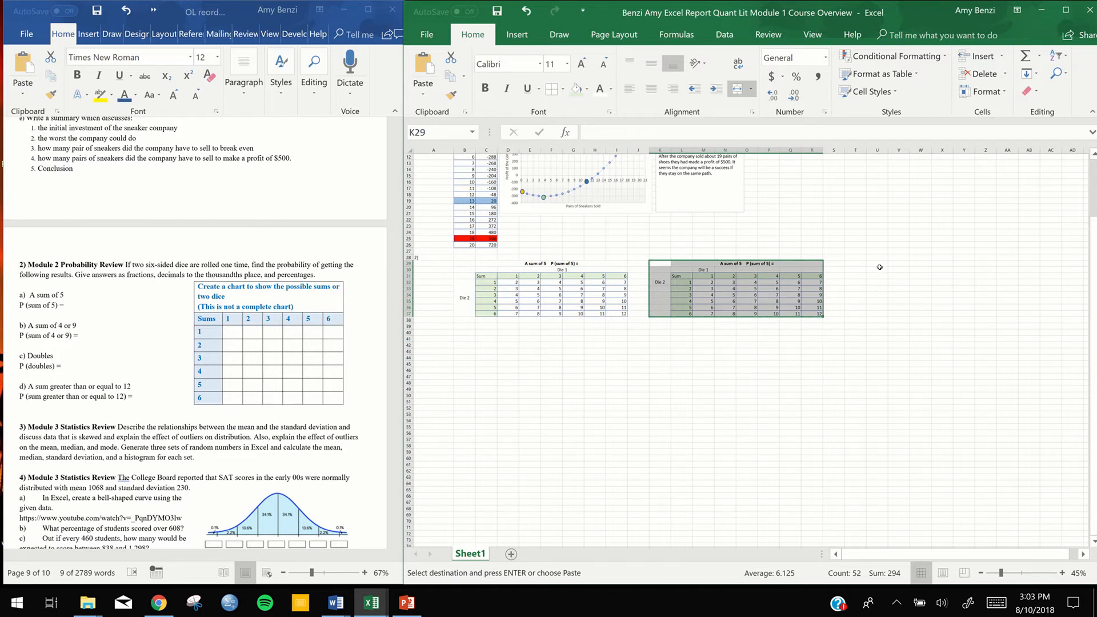
drag(852, 264, 1032, 314)
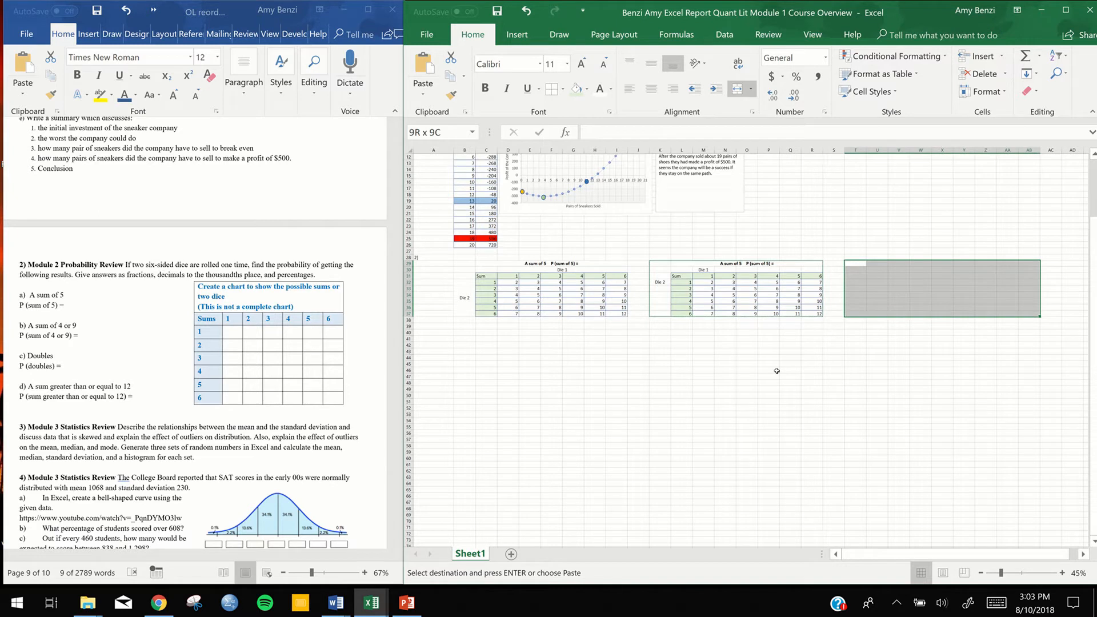
click(485, 383)
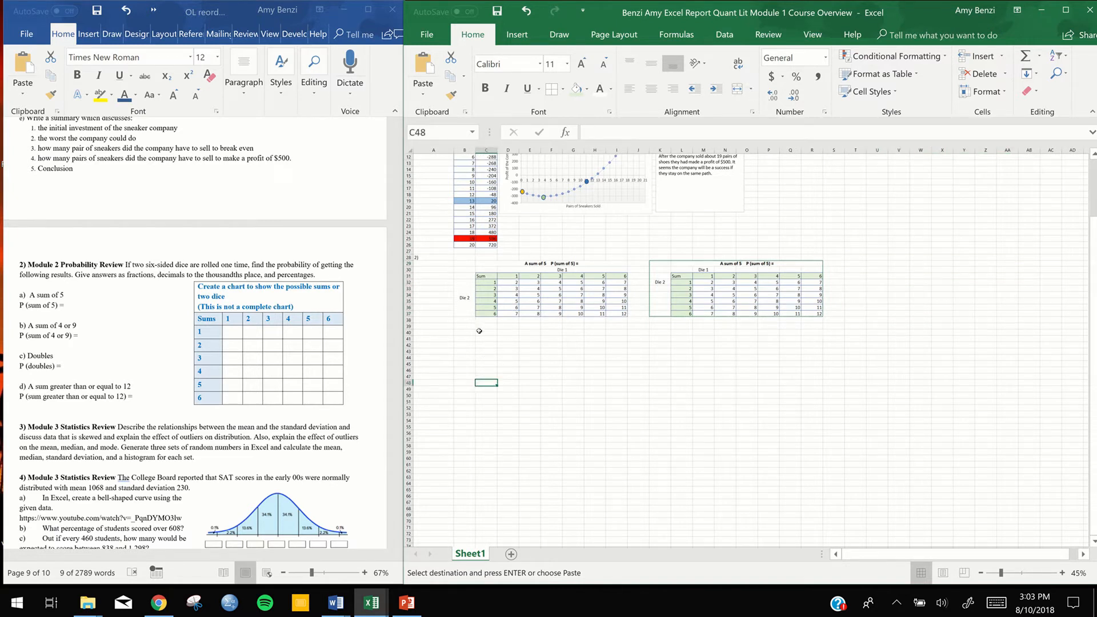
Try pasting the copied chart at C40 and shifting it, then undo the paste
drag(482, 332, 626, 385)
key(ctrl+v)
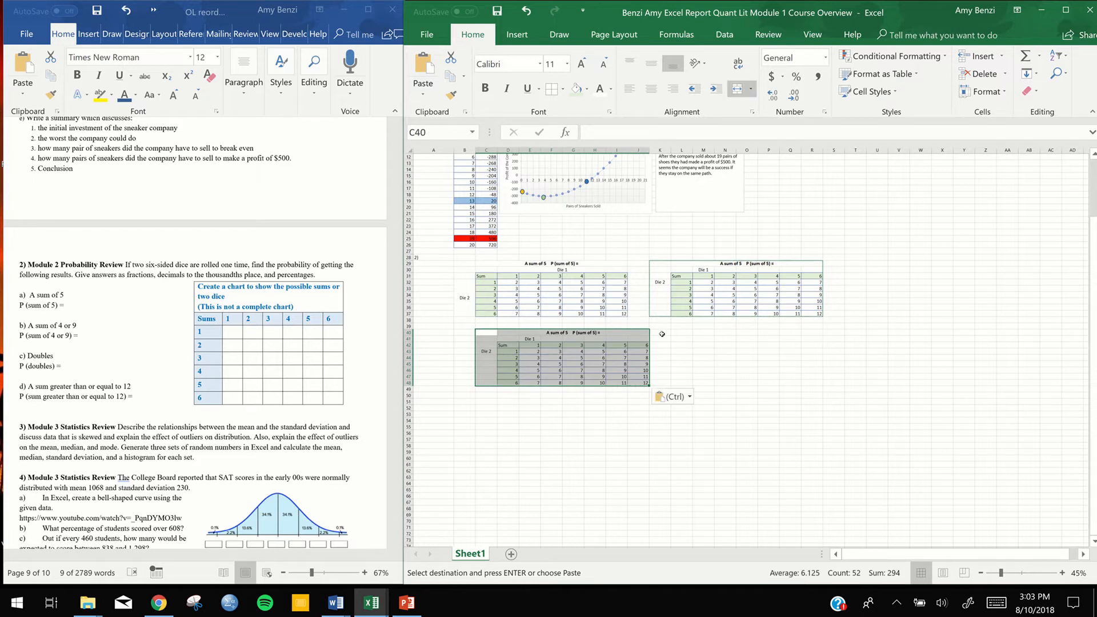
drag(598, 330, 594, 331)
click(553, 356)
key(ctrl+z)
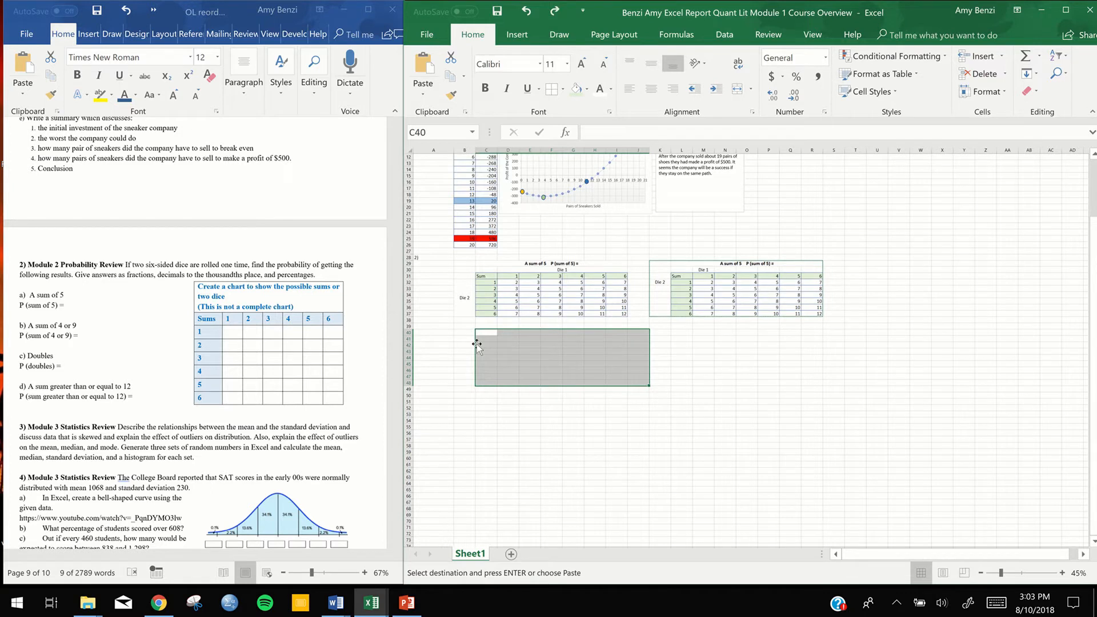
Paste the copied dice chart at B40:I48 below the first chart and again at K40:R48 below the second
drag(462, 334, 623, 381)
key(ctrl+v)
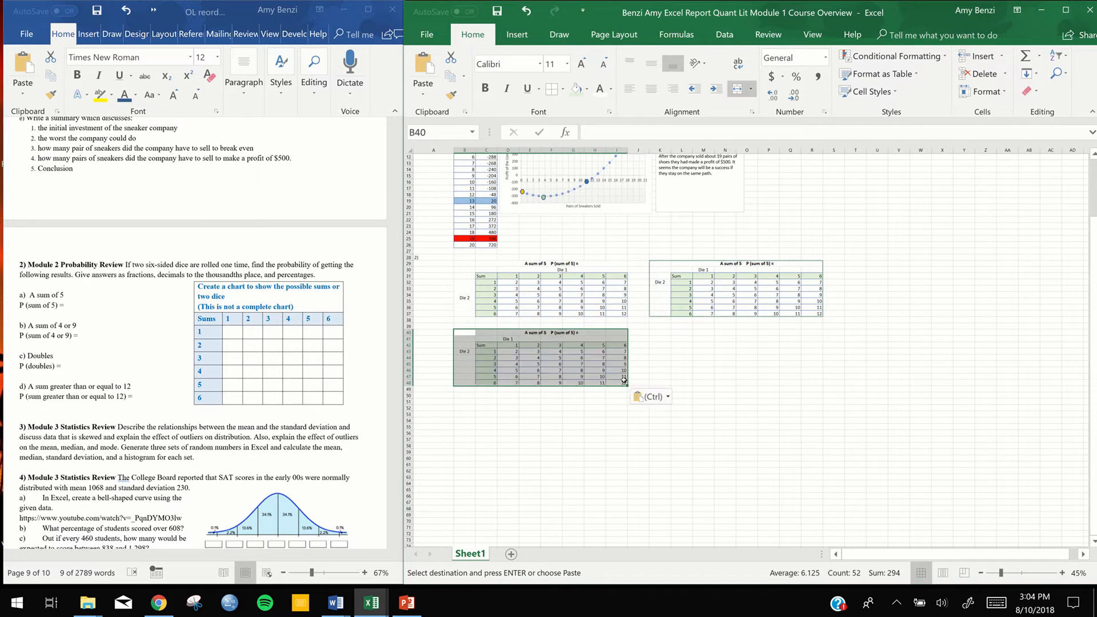
click(698, 343)
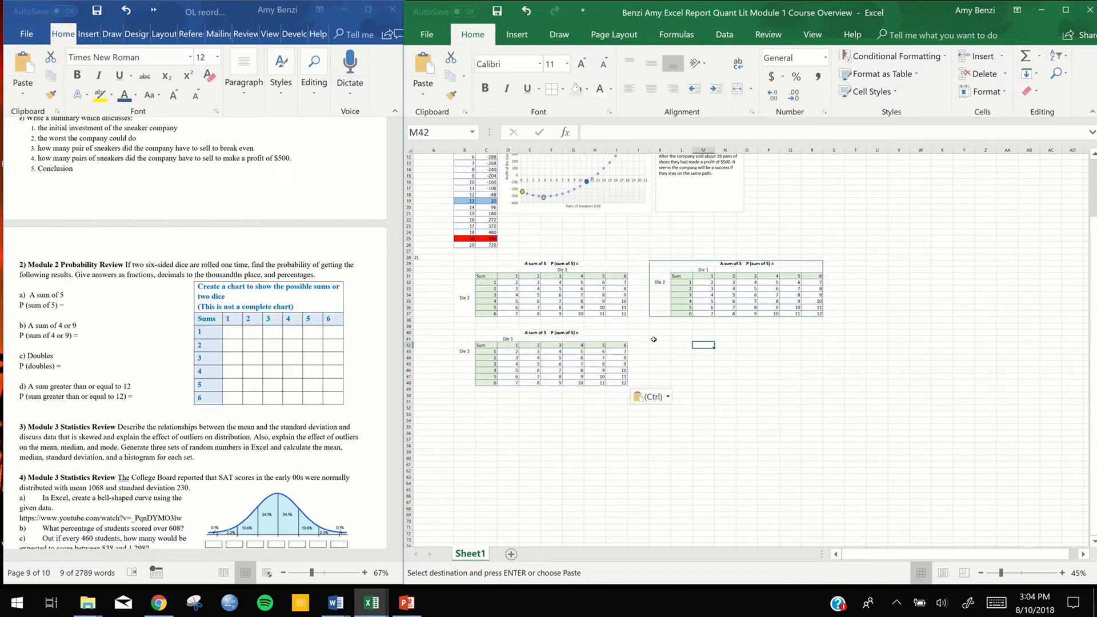
drag(656, 333, 805, 386)
key(ctrl+v)
click(833, 417)
click(963, 334)
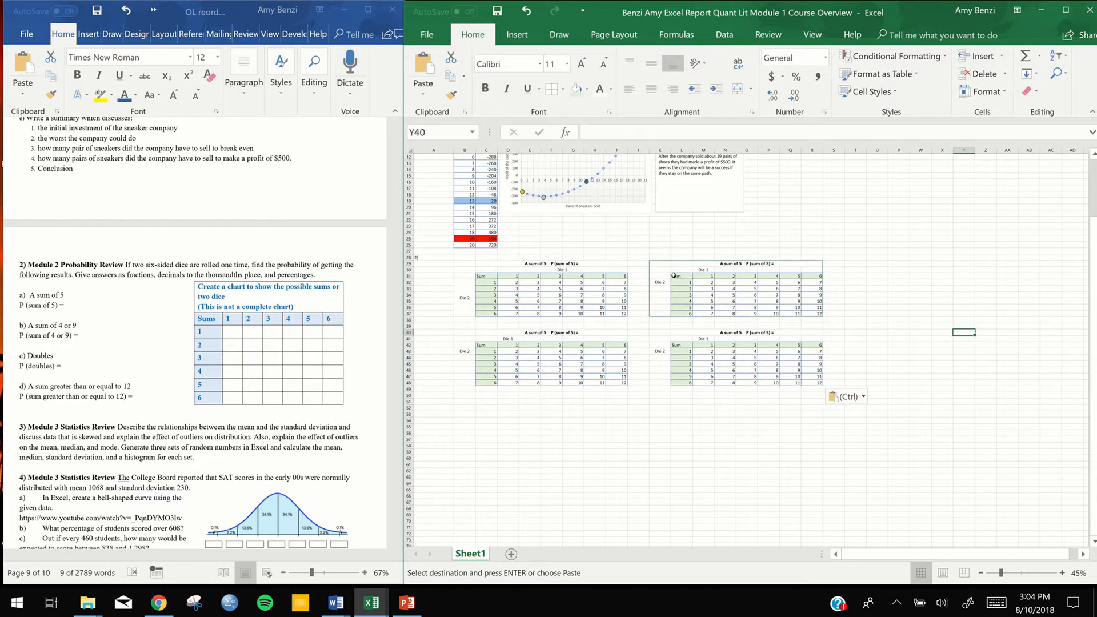
End the chart copy mode and copy question b's text, "A sum of 4 or 9" and "P (sum of 4 or 9) =", from the Word document
key(Escape)
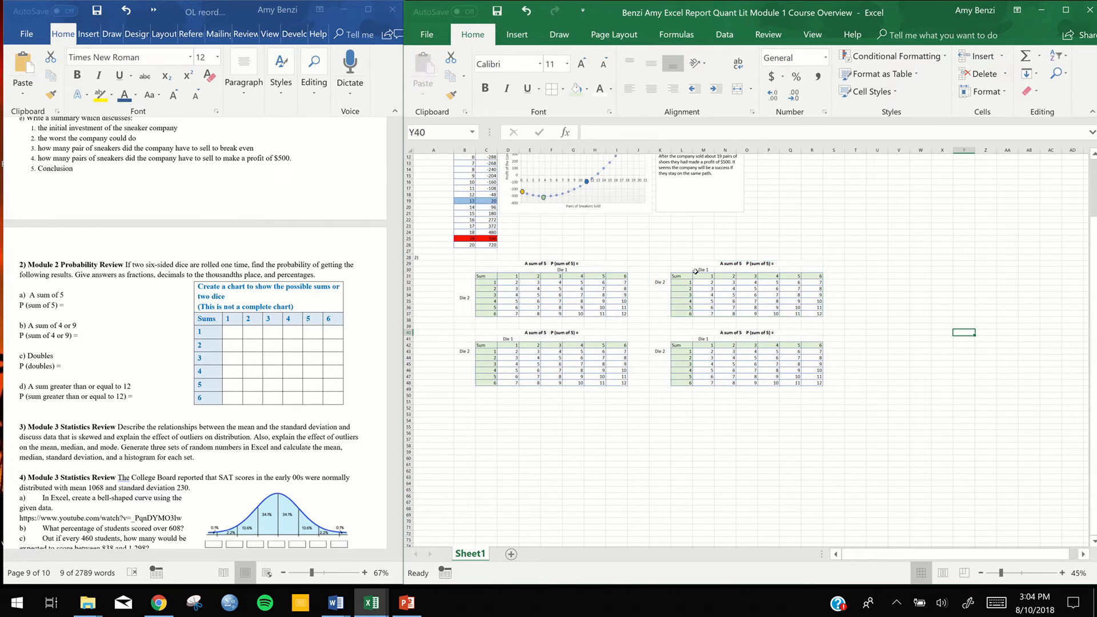
click(733, 262)
key(ctrl+Up)
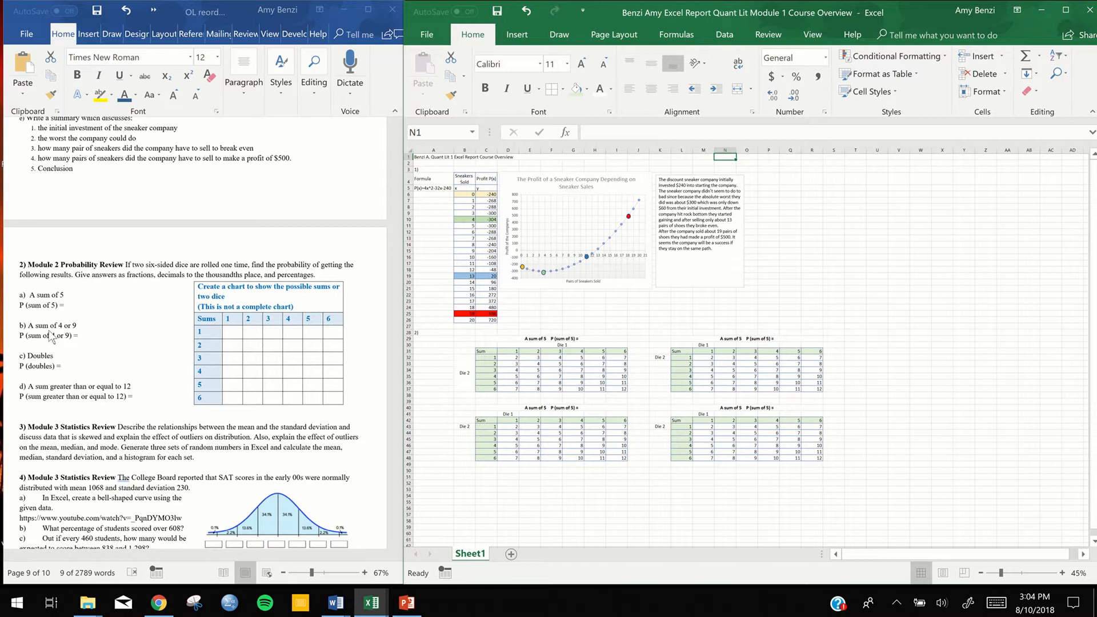
click(80, 336)
drag(79, 336, 32, 332)
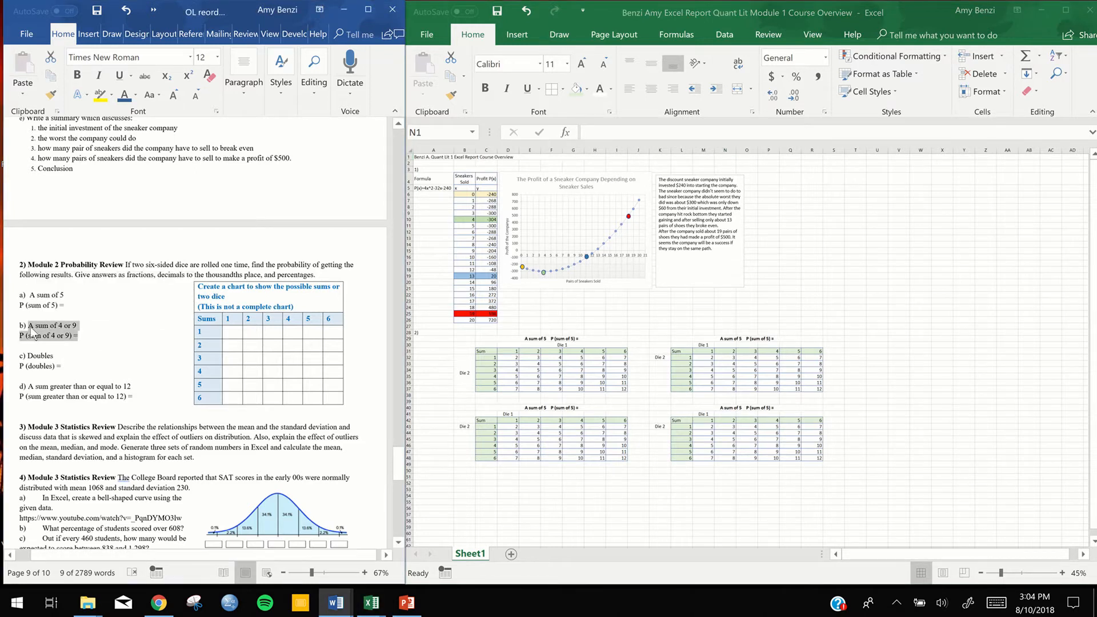
key(ctrl+c)
Try to paste the copied question b text directly onto the merged heading cell L29 in the Excel sheet
click(720, 339)
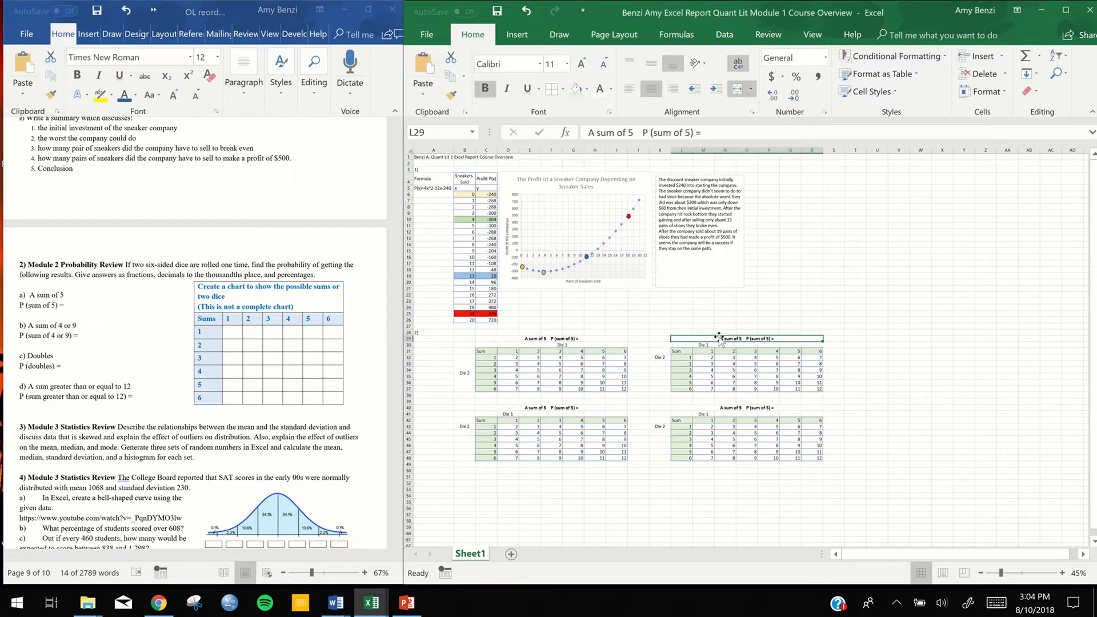
key(ctrl+v)
click(524, 341)
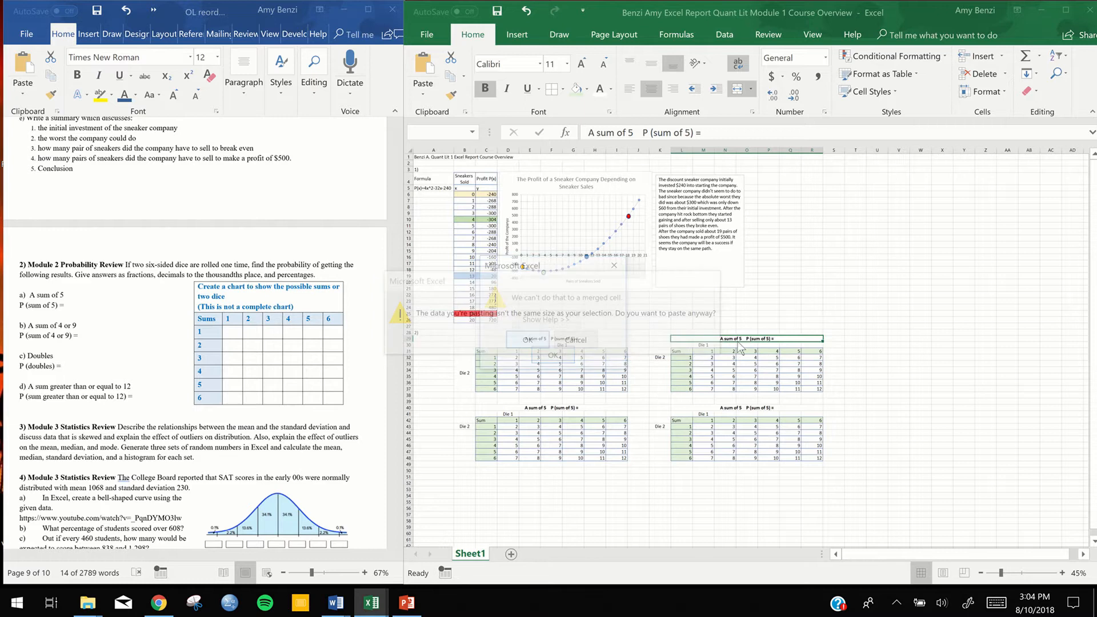
click(553, 356)
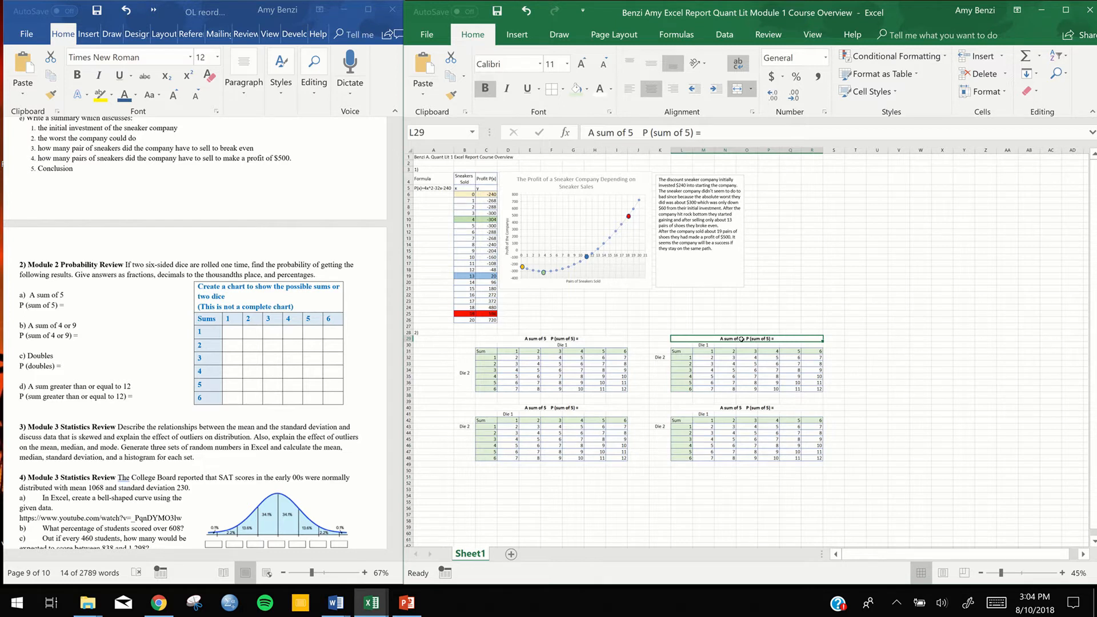
Replace the heading text in L29 with the copied question, edited to the single line "A sum of 4 or 9 P (sum of 4 or 9) ="
scroll(746, 347, up, 5)
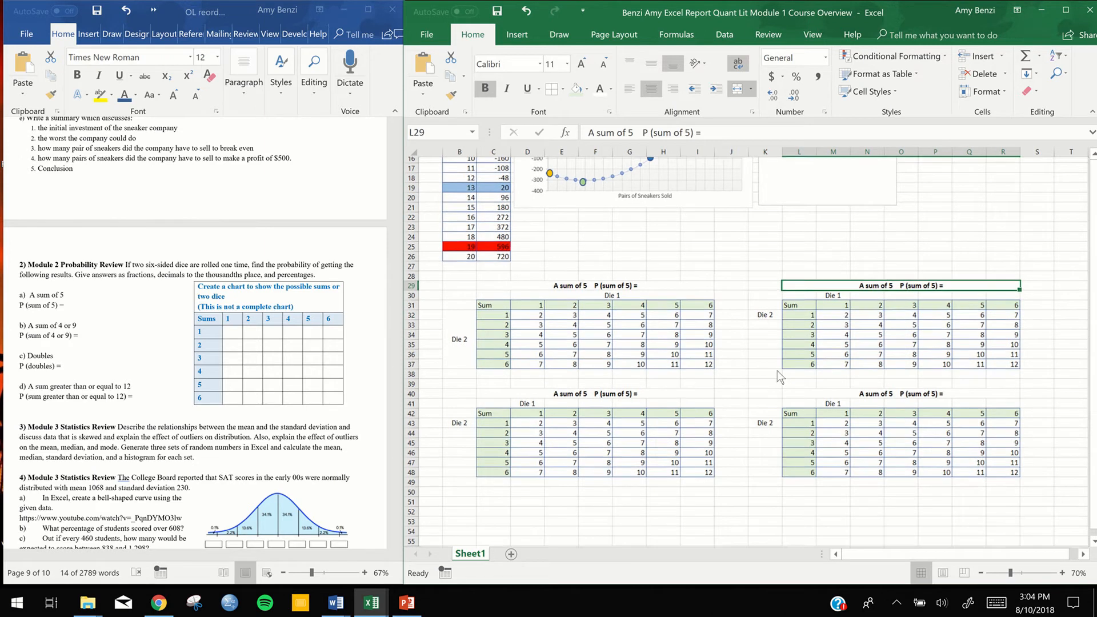
scroll(882, 297, down, 1)
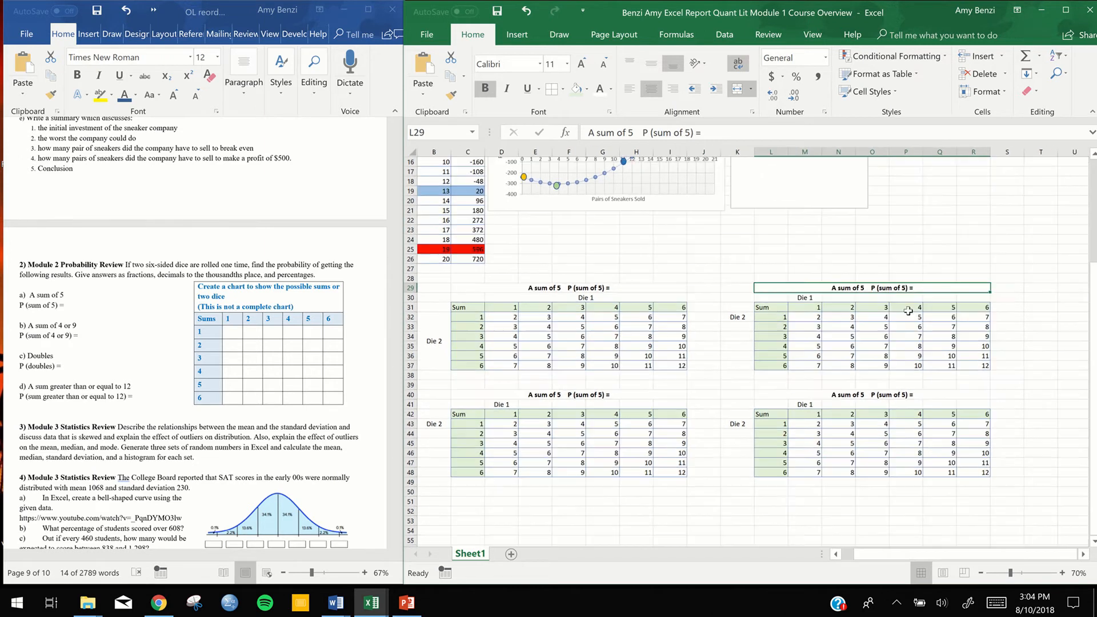
double_click(861, 288)
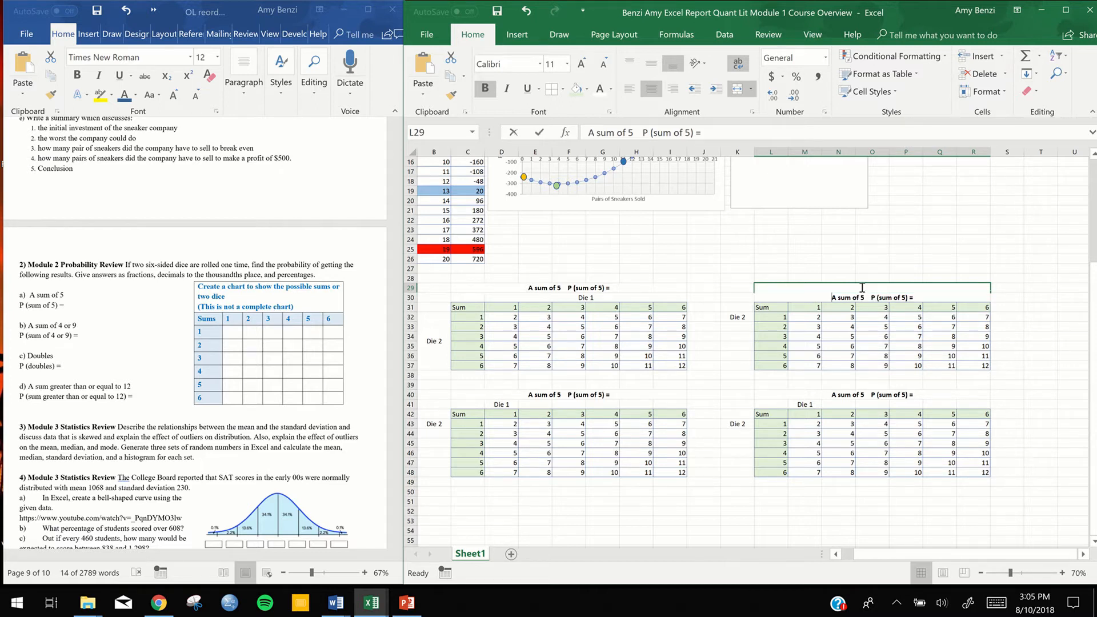
drag(916, 297, 829, 296)
key(ctrl+v)
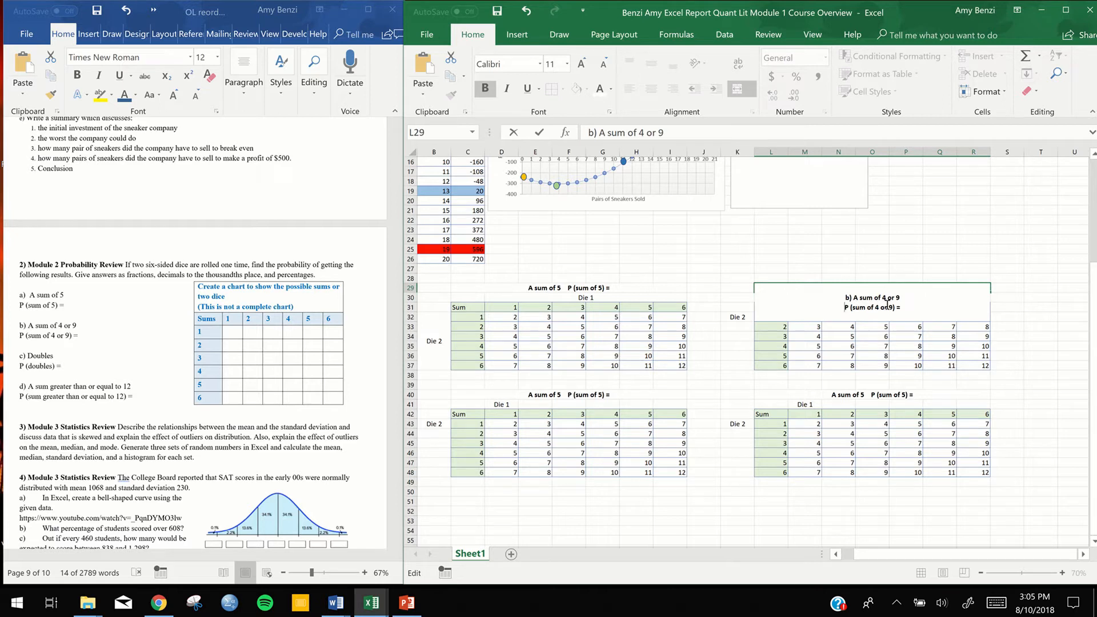
key(BackSpace)
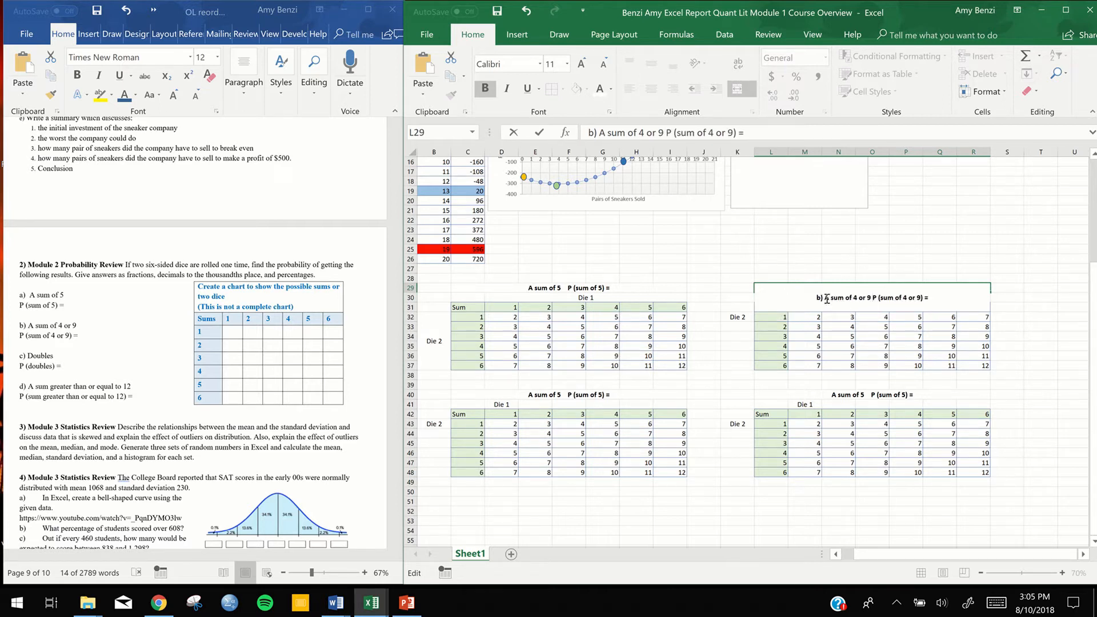
key(BackSpace)
key(BackSpace)
key(BackSpace)
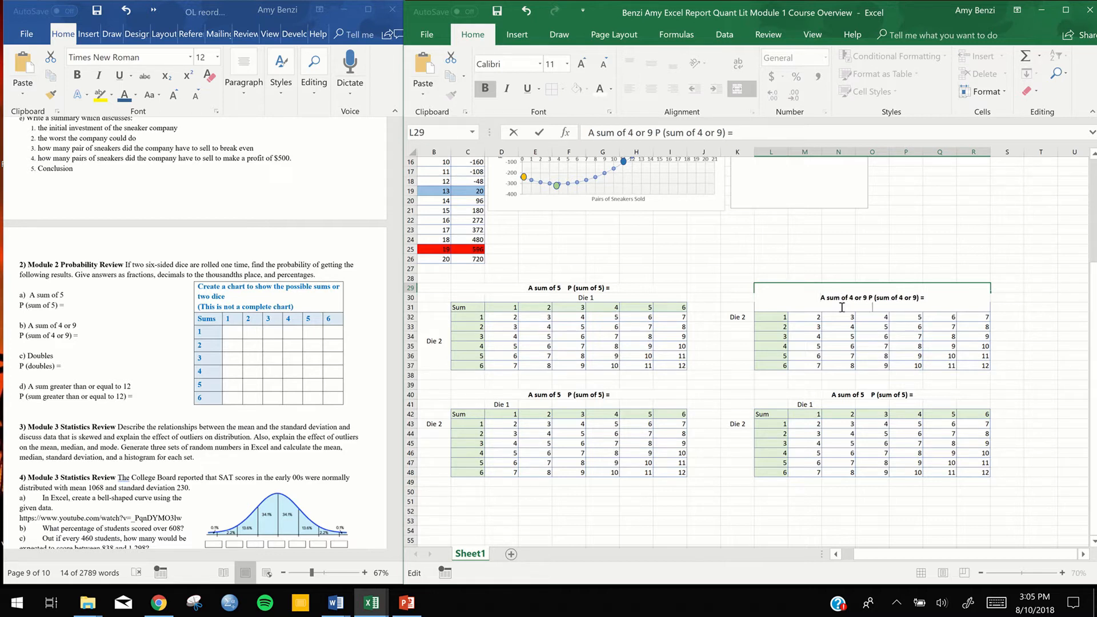
key(BackSpace)
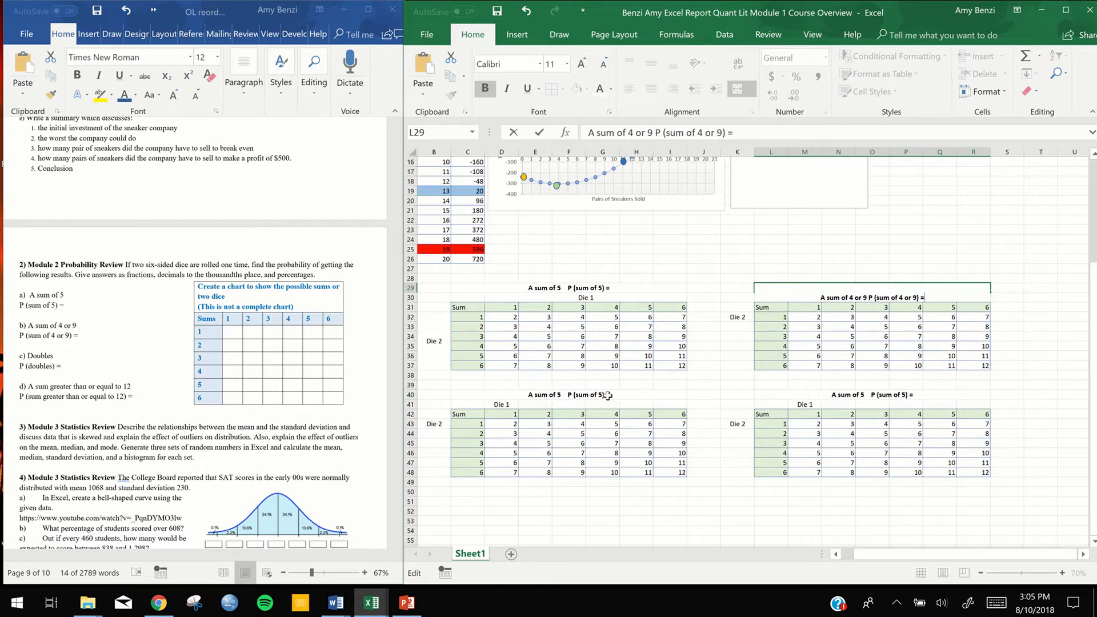
Commit the L29 heading and copy question c's text, "Doubles" and "P (doubles) =", from the Word document
click(606, 395)
double_click(606, 394)
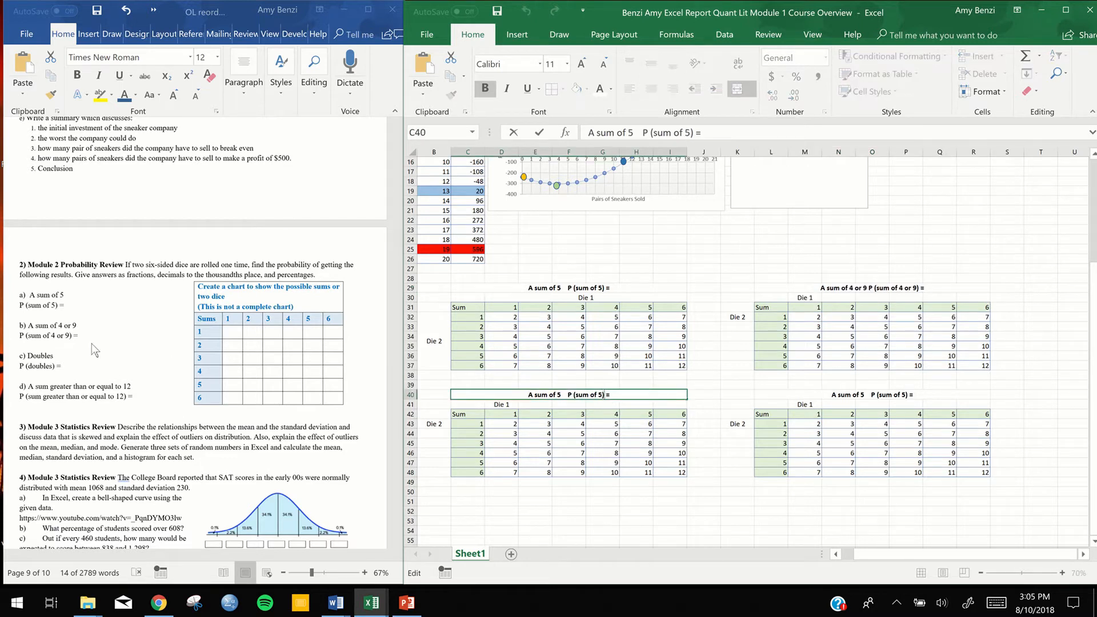
click(91, 344)
drag(61, 366, 33, 359)
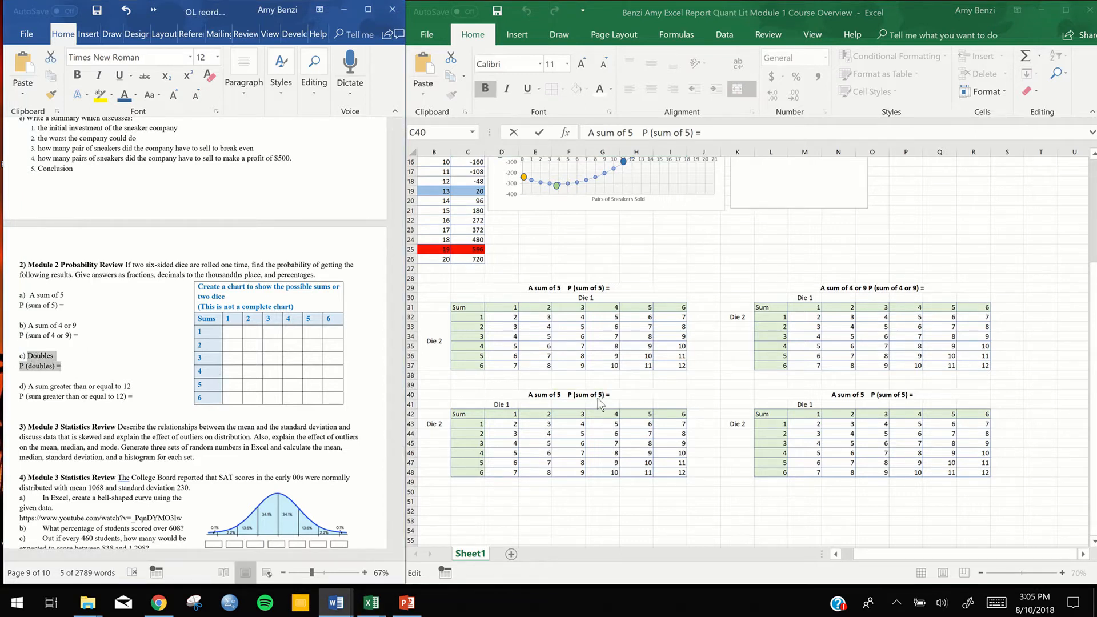
Replace the heading text in C40 with the copied question, edited to the single line "Doubles P (doubles) ="
click(592, 393)
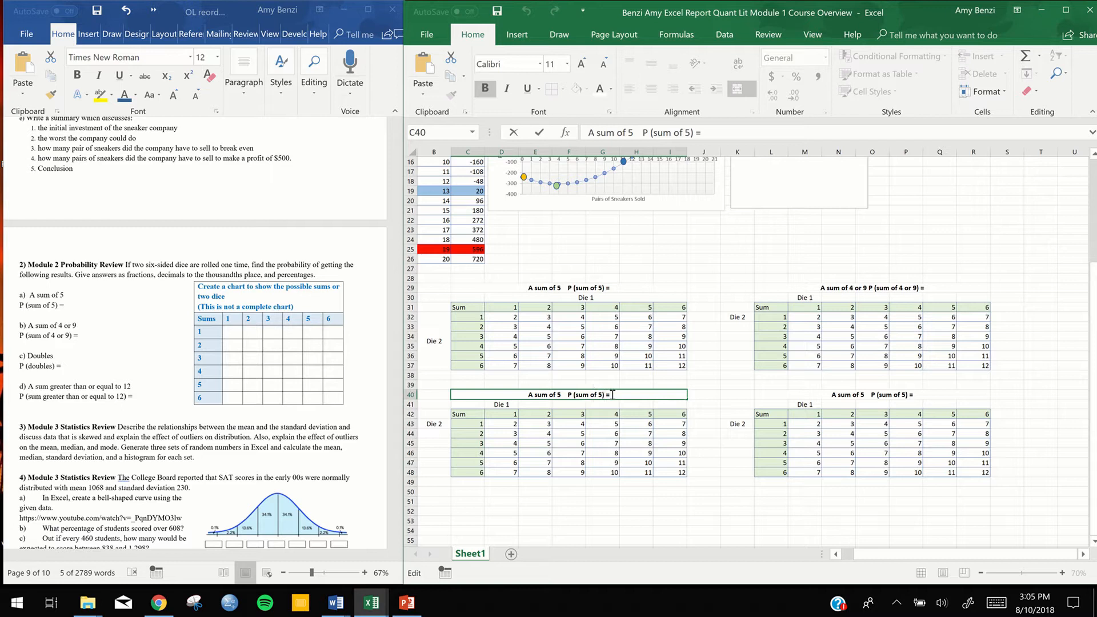
drag(571, 395, 530, 397)
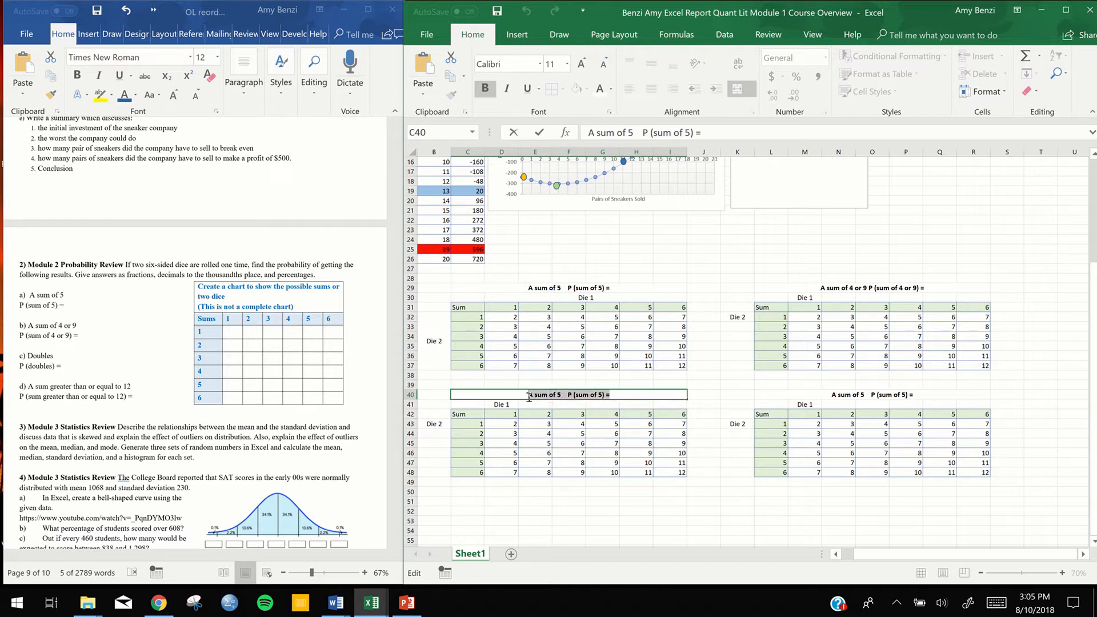
text(c) Doubles P (doubles) =)
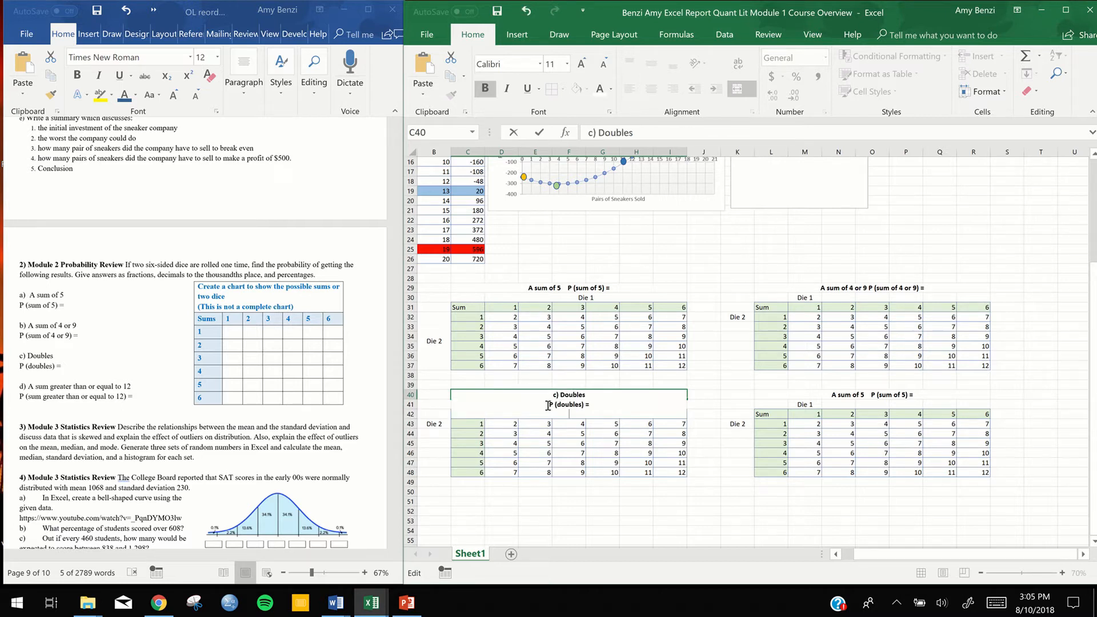
click(552, 406)
key(BackSpace)
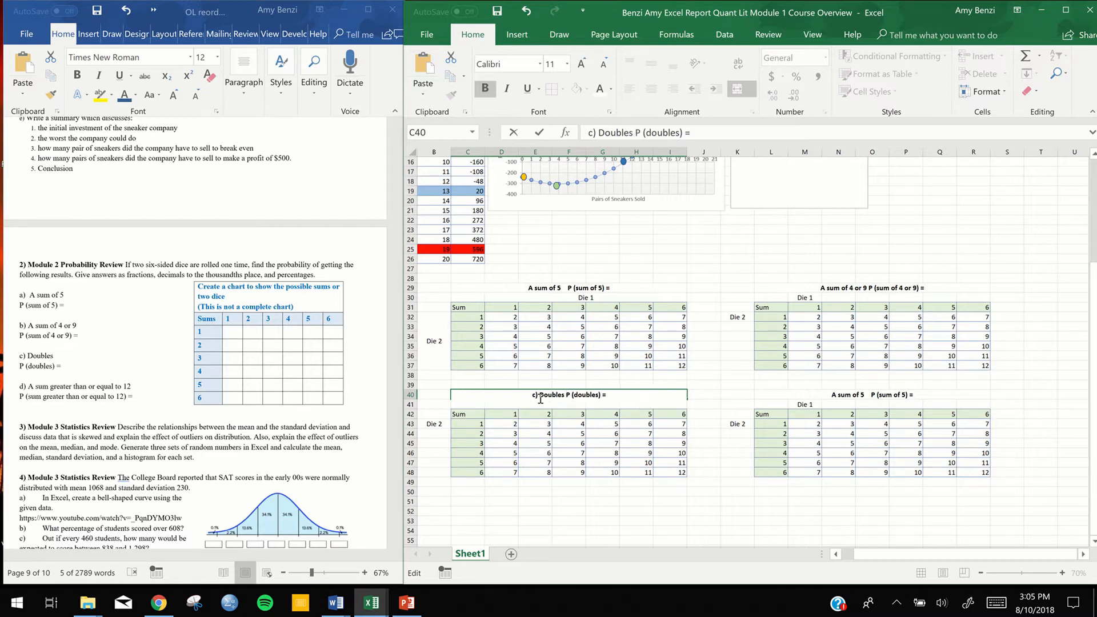
click(540, 395)
key(BackSpace)
key(BackSpace)
key(BackSpace)
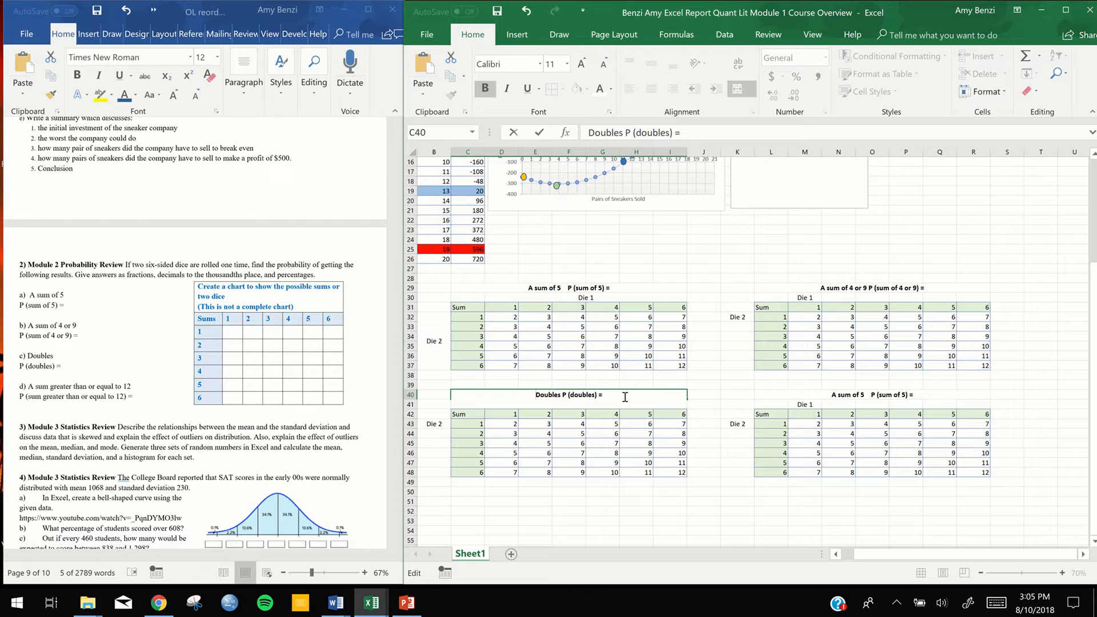
Copy question d from Word into heading L40 as the single line "A sum greater than or equal to 12 P (sum greater than or equal to 12) ="
click(131, 407)
drag(133, 399, 28, 388)
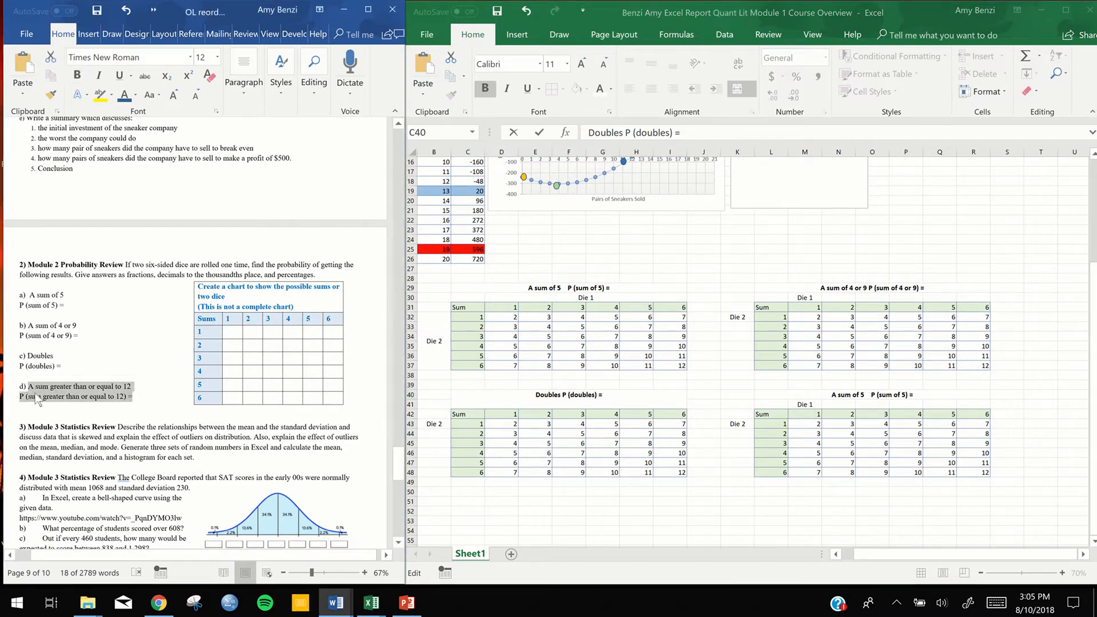
double_click(885, 396)
drag(925, 394, 827, 394)
text(d) A sum greater than or equal to 12 P (sum greater than or equal to 12) =)
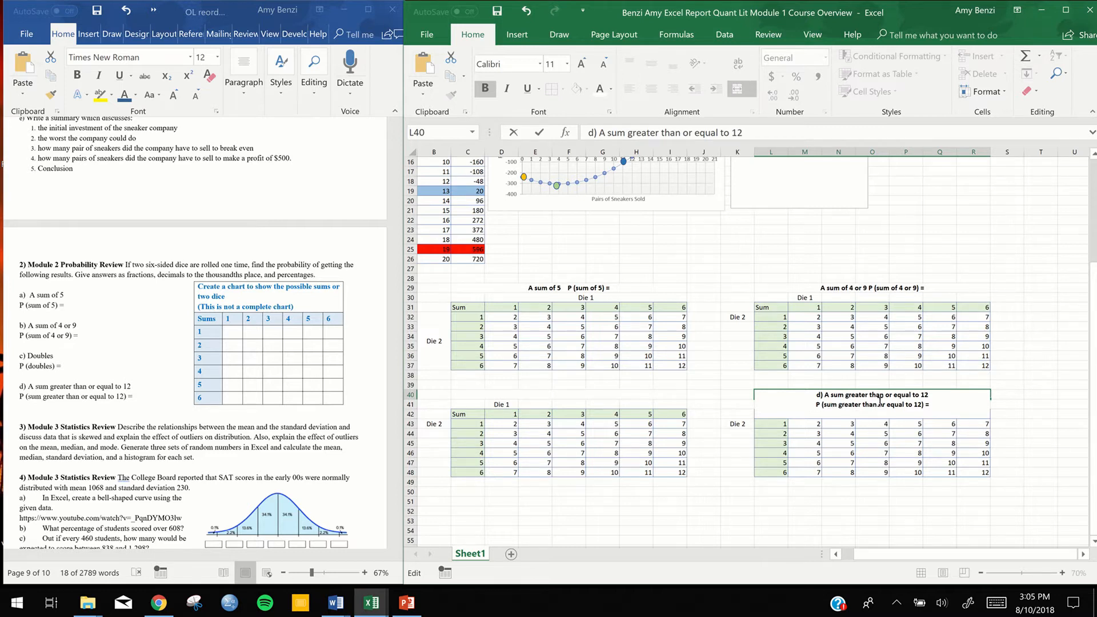
key(Delete)
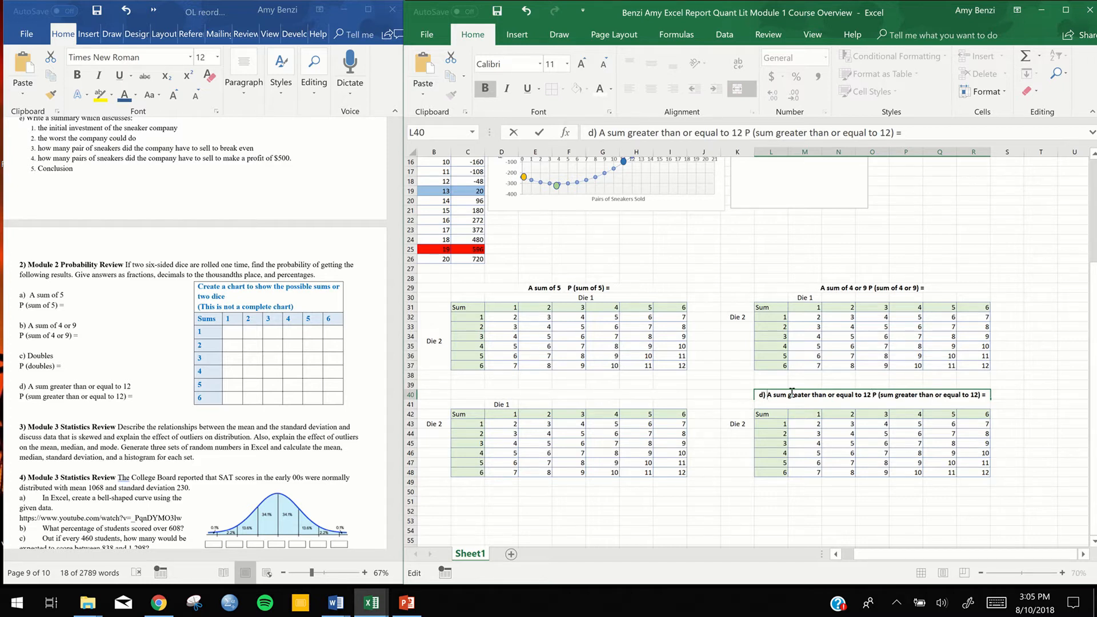
key(BackSpace)
key(BackSpace)
key(BackSpace)
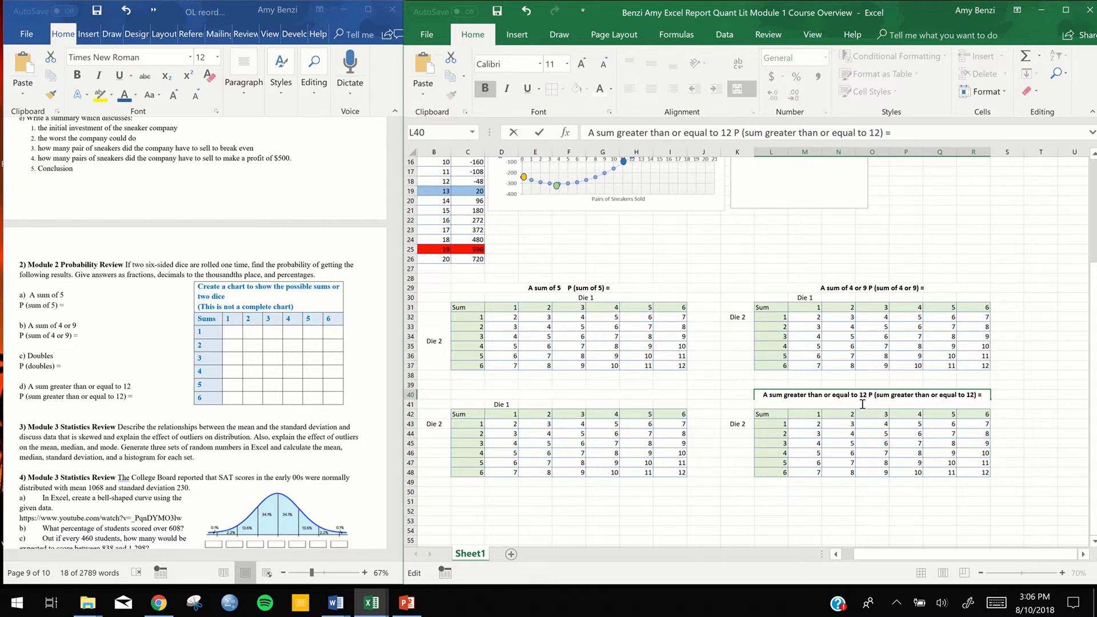
key(BackSpace)
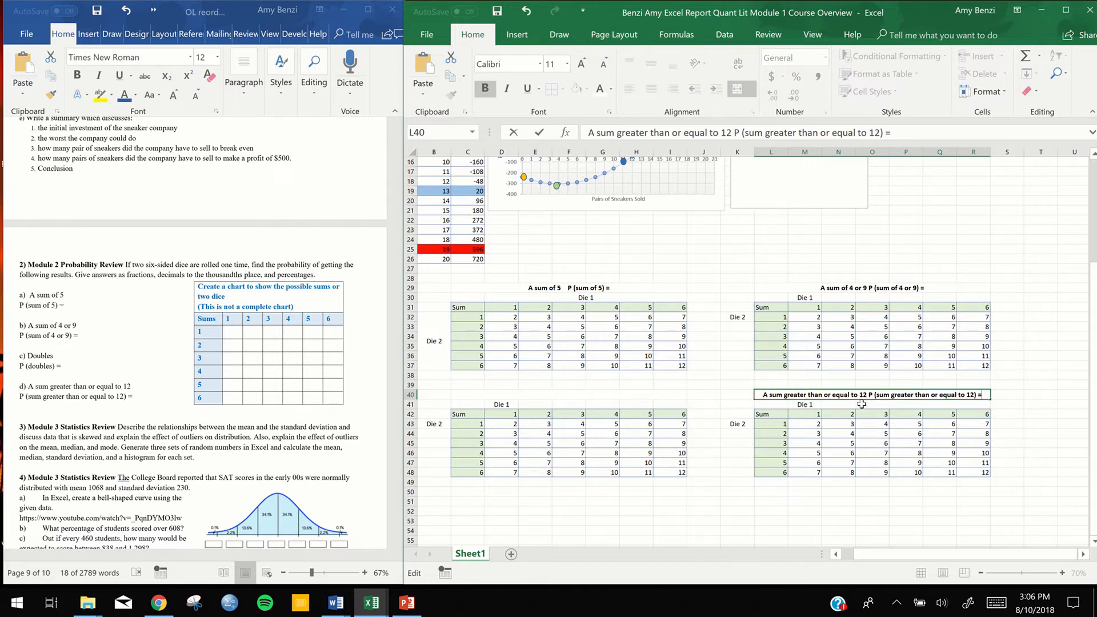
double_click(575, 395)
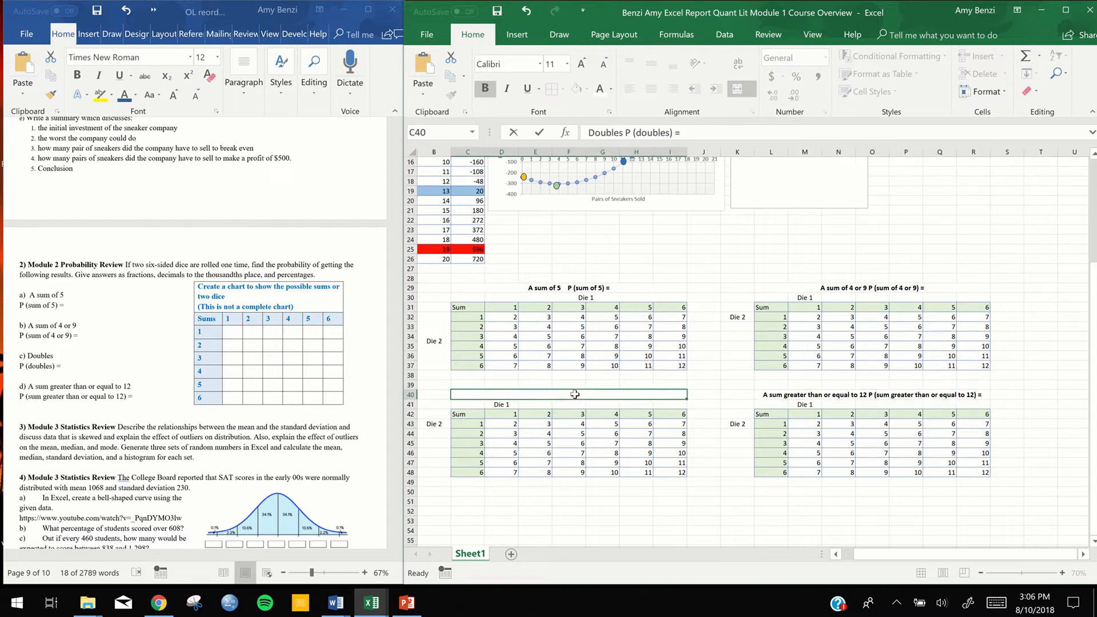
key(Escape)
click(926, 484)
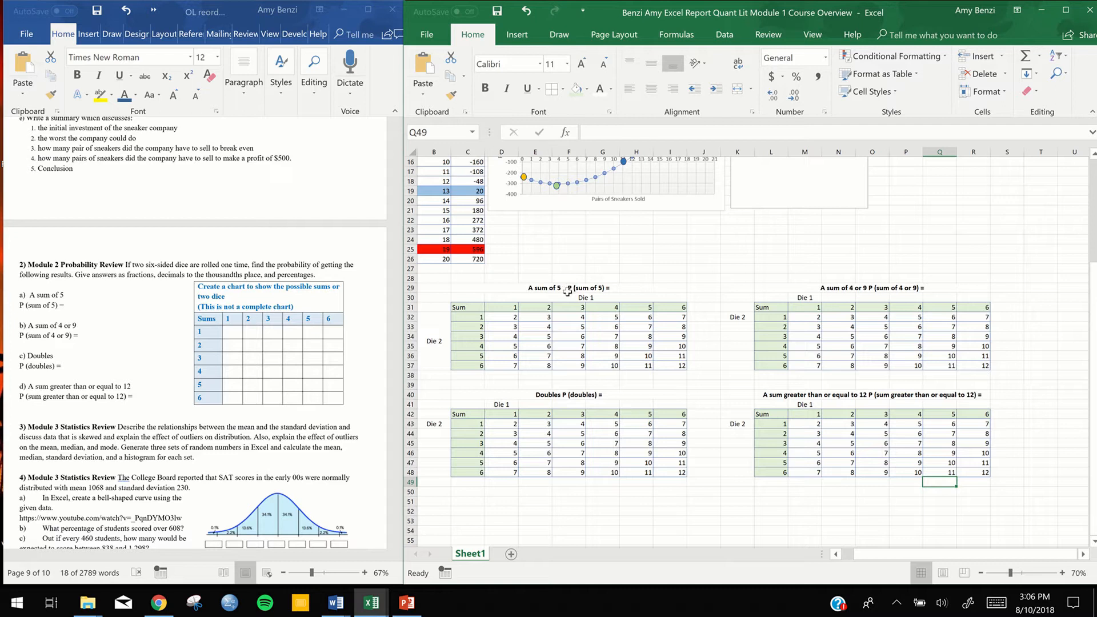
click(513, 337)
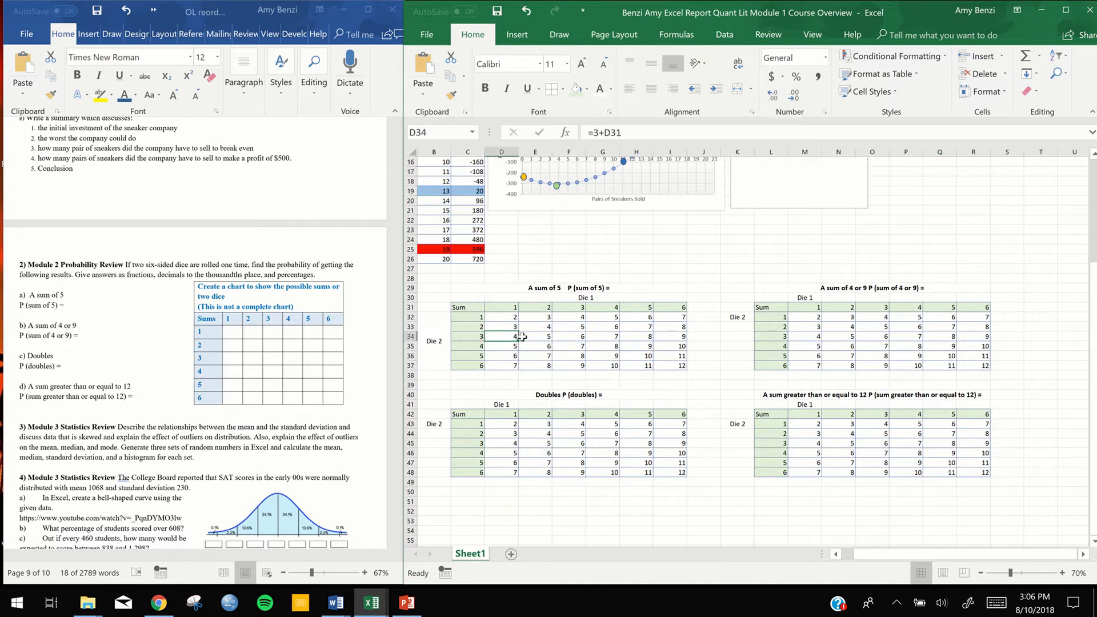
click(529, 337)
ctrl+click(513, 346)
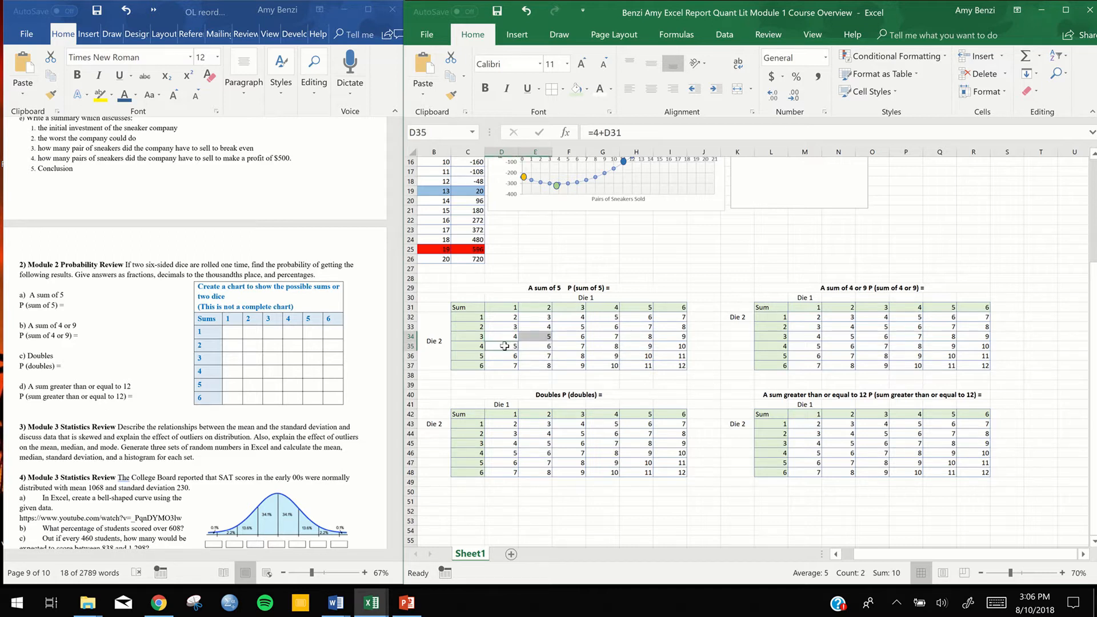
click(542, 346)
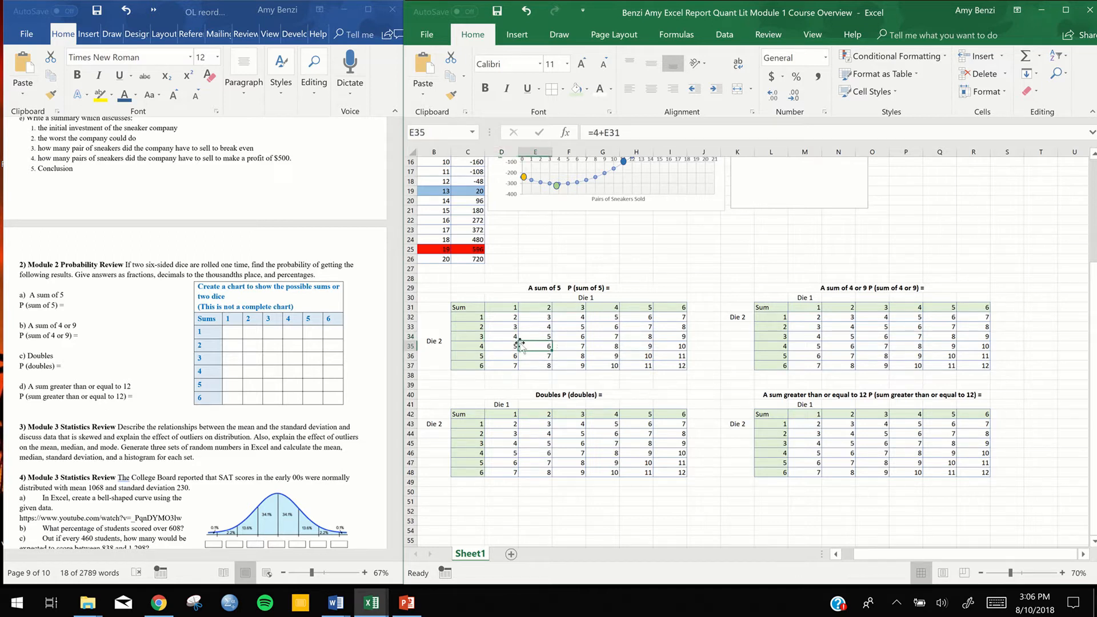
Fill the four cells with a sum of 5 in the first chart (D35, E34, F33, G32) with yellow
click(506, 347)
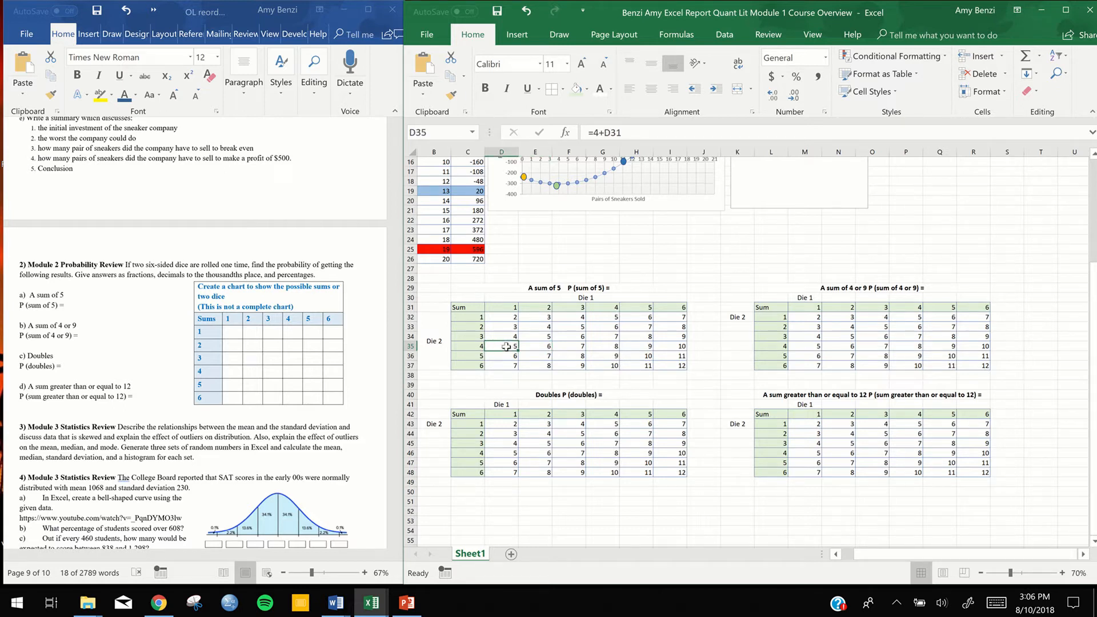
ctrl+click(527, 336)
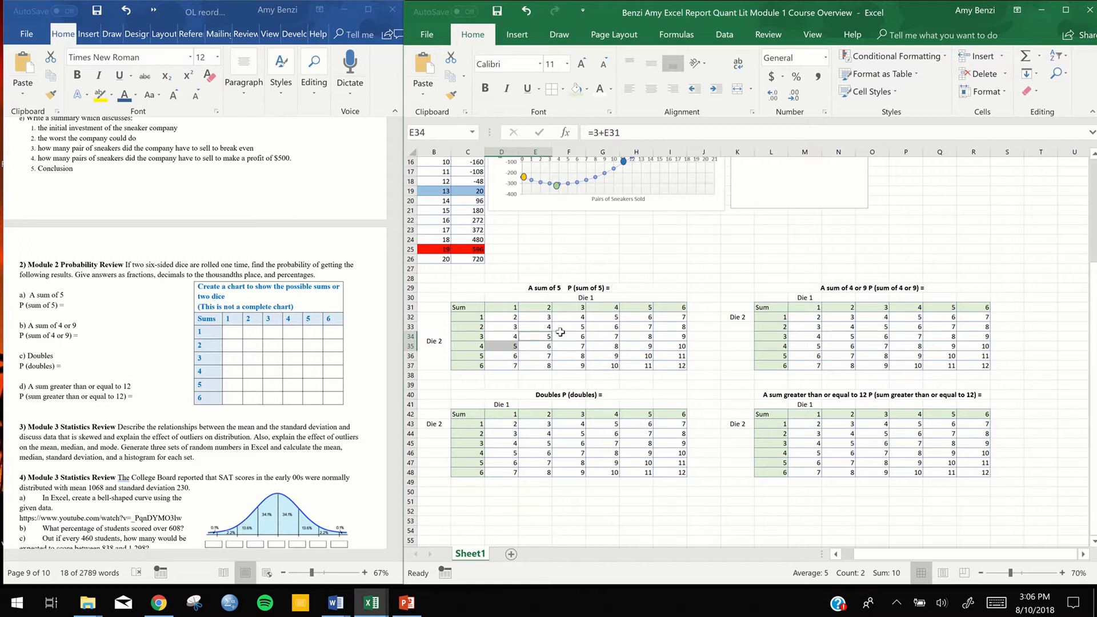
ctrl+click(566, 327)
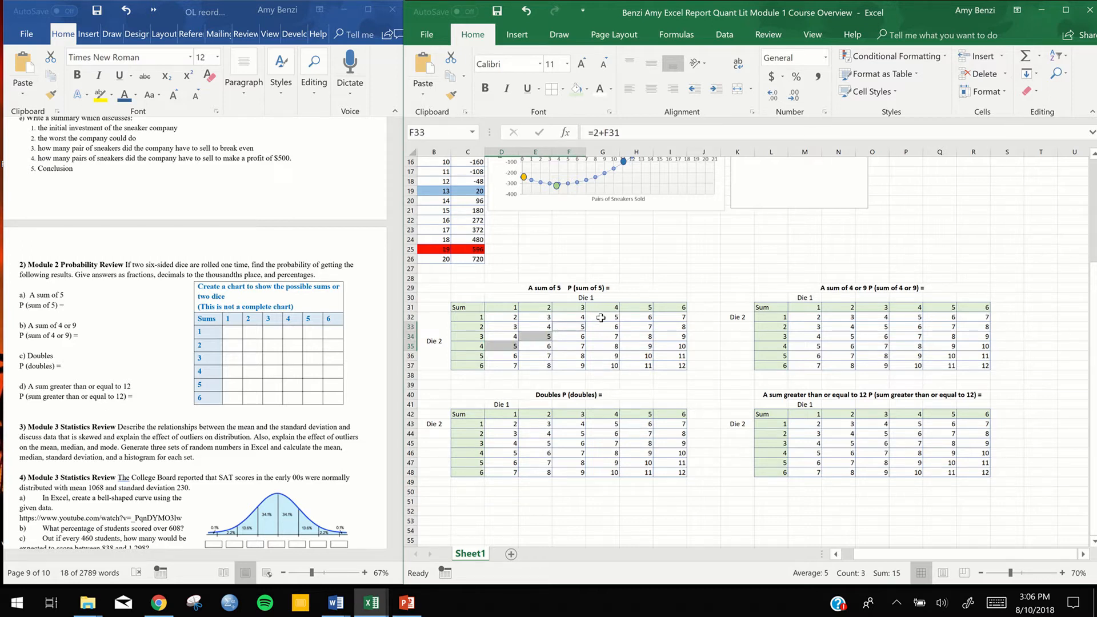
ctrl+click(601, 317)
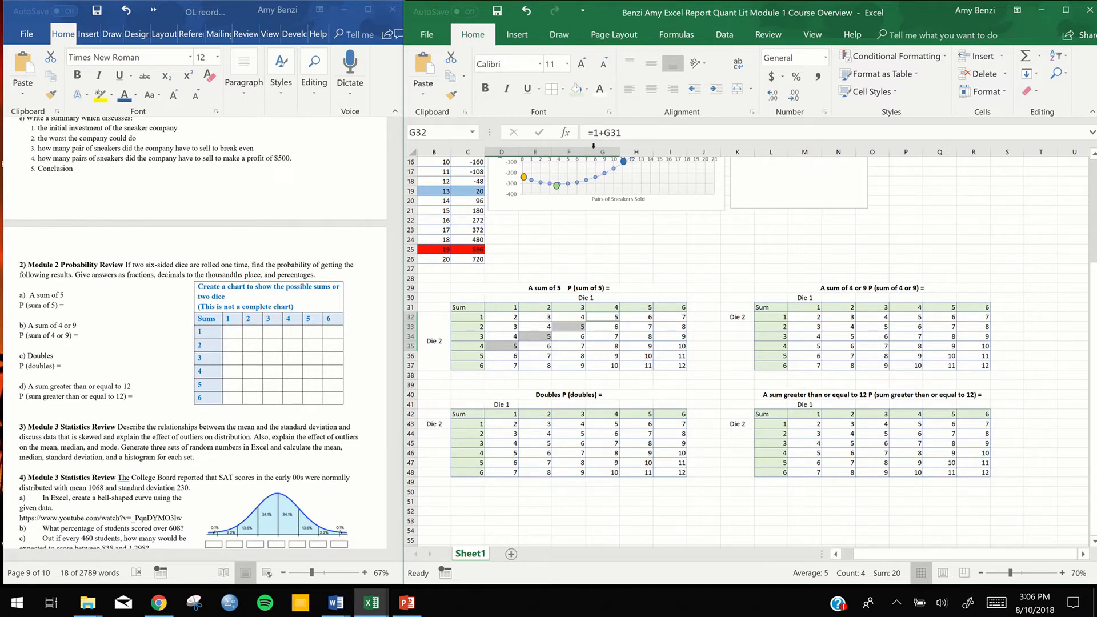
click(587, 90)
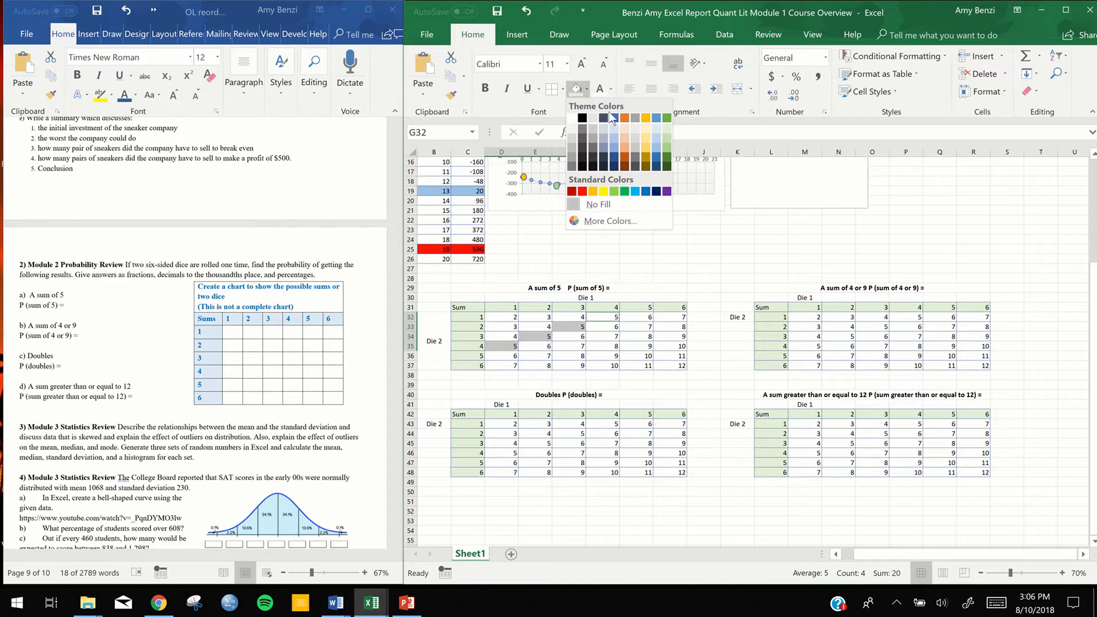
click(607, 192)
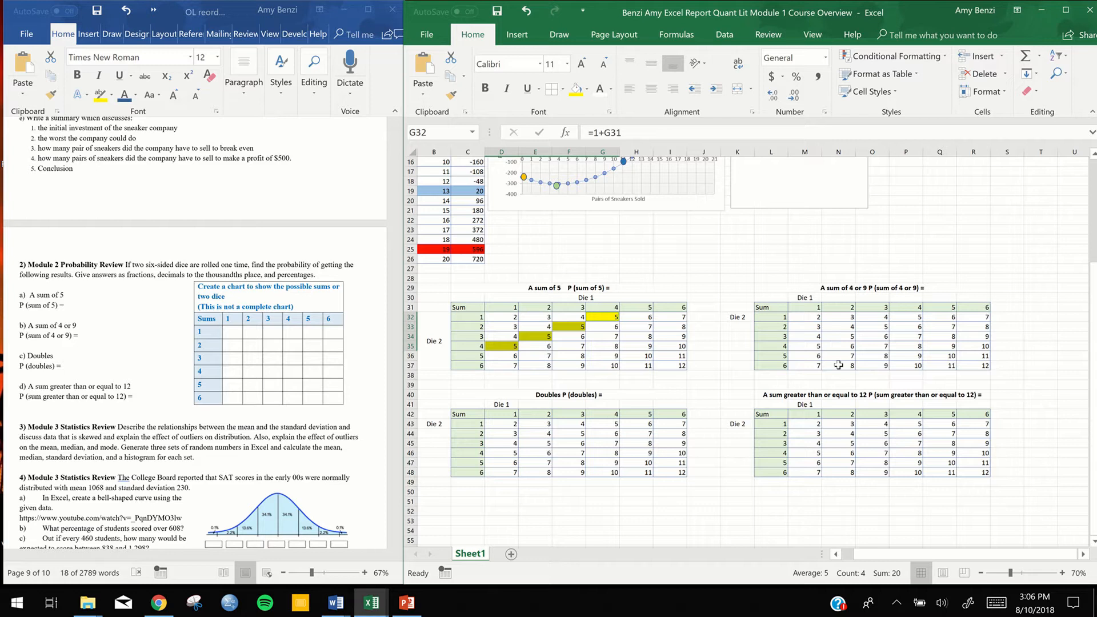
Fill all cells with a sum of 4 or 9 in the "A sum of 4 or 9" chart with the lightest blue theme color
click(838, 345)
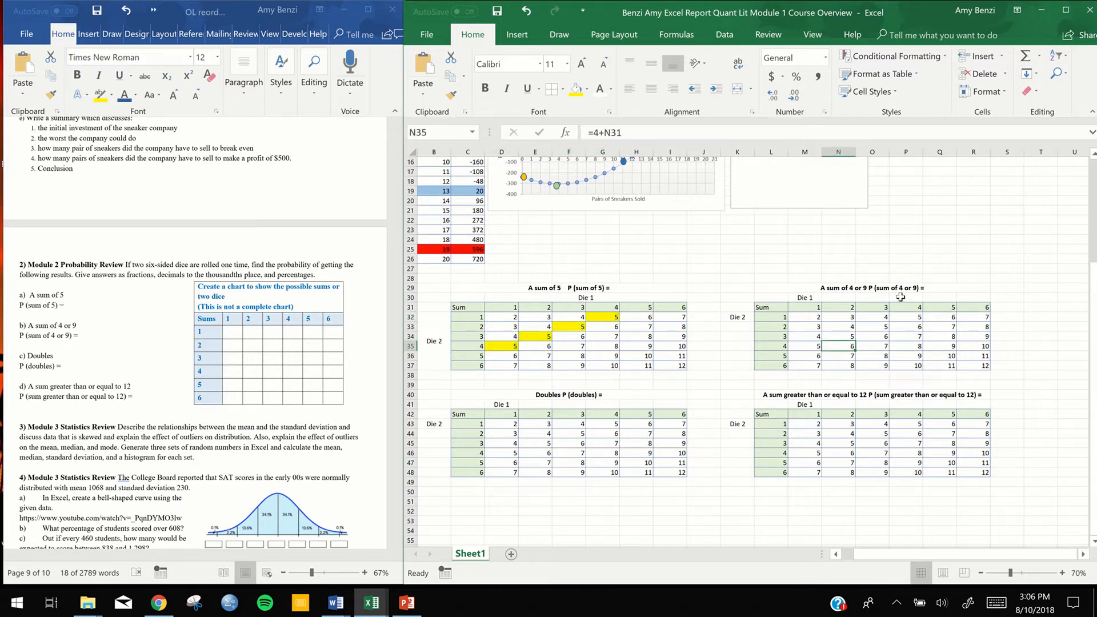
click(815, 337)
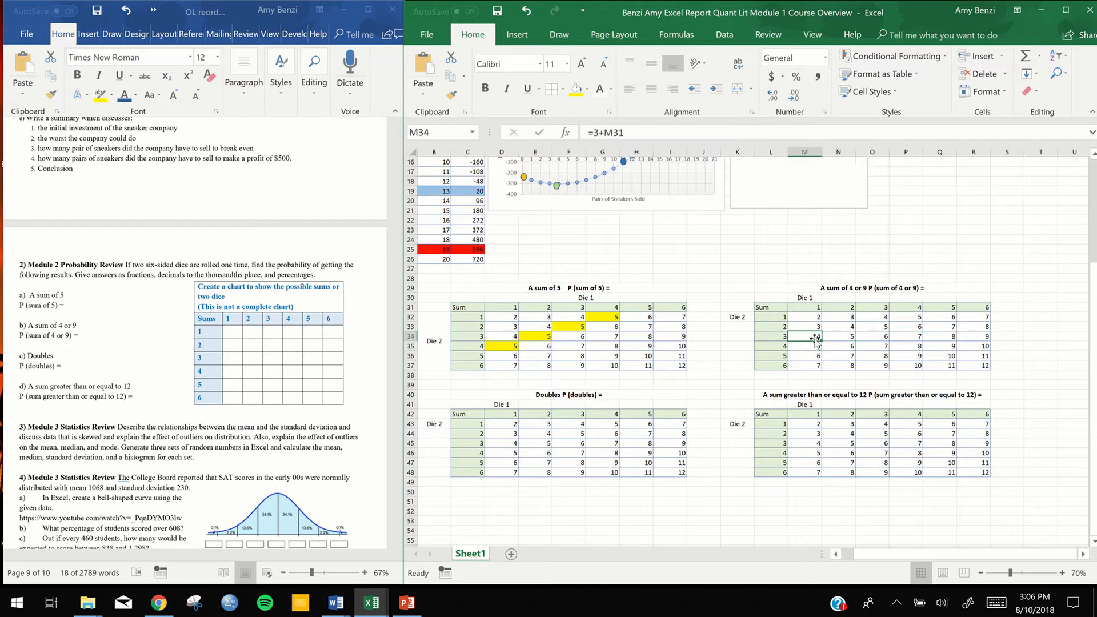
ctrl+click(843, 327)
ctrl+click(880, 319)
ctrl+click(879, 367)
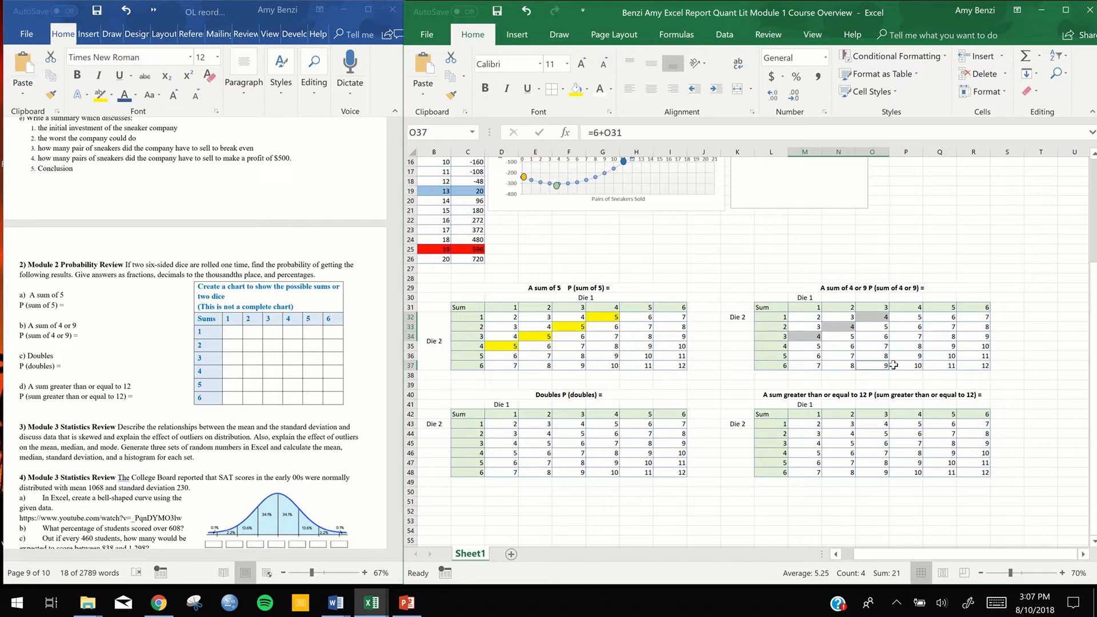
ctrl+click(903, 356)
ctrl+click(942, 347)
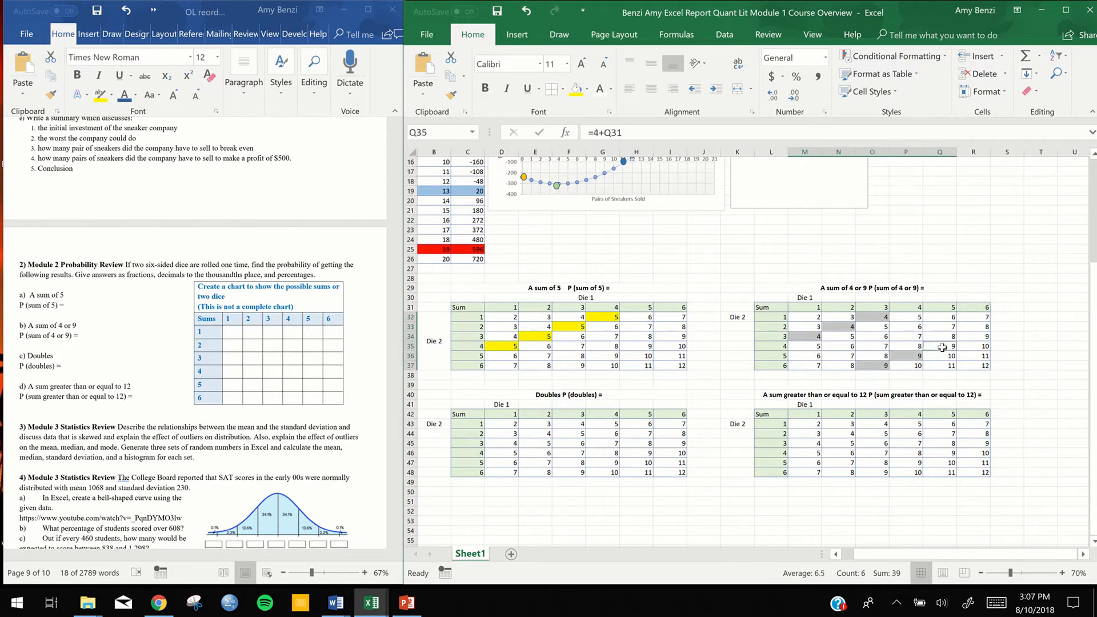
ctrl+click(970, 337)
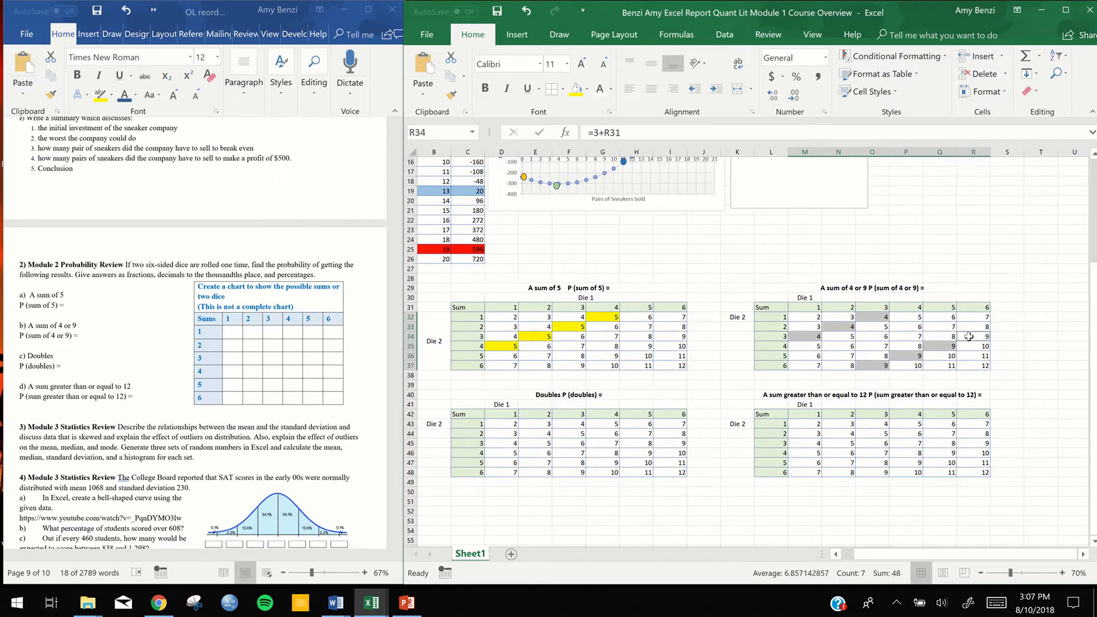
click(587, 92)
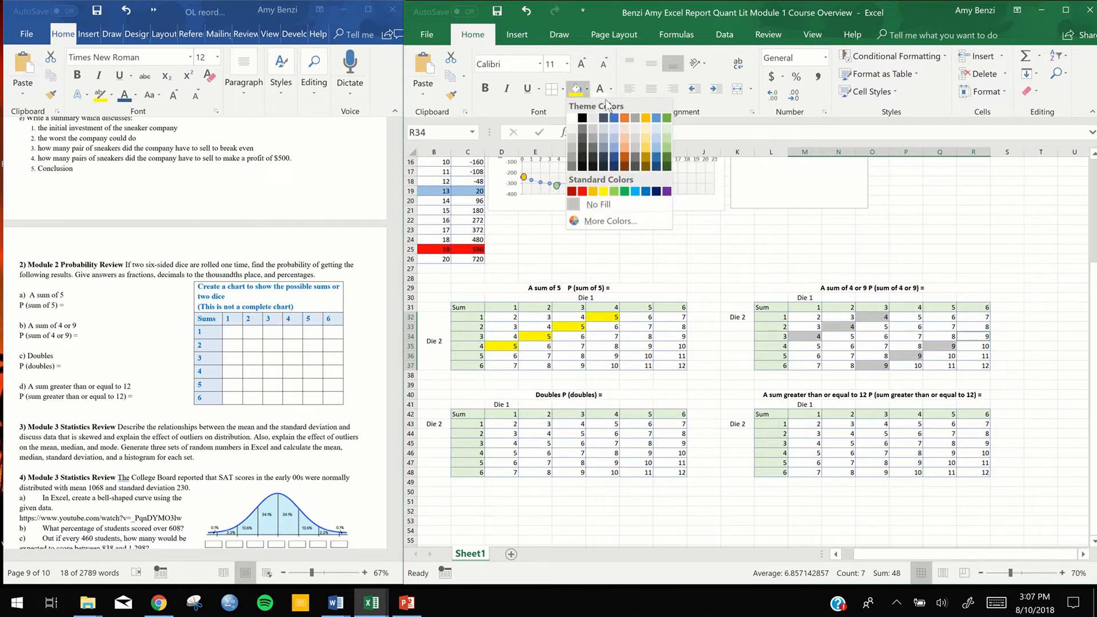
click(616, 128)
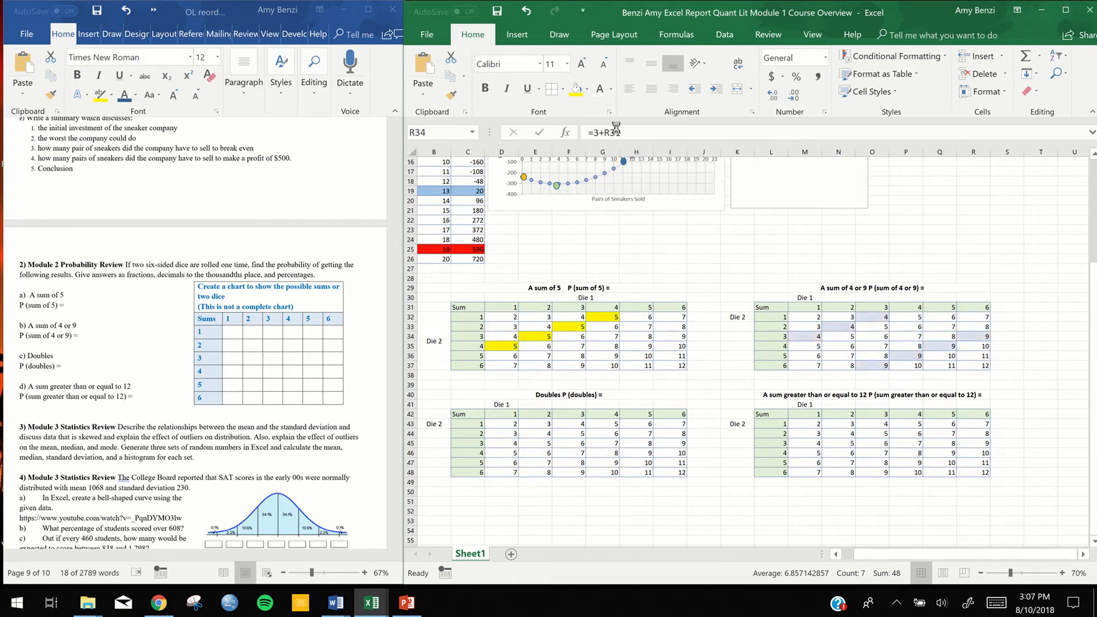
click(583, 512)
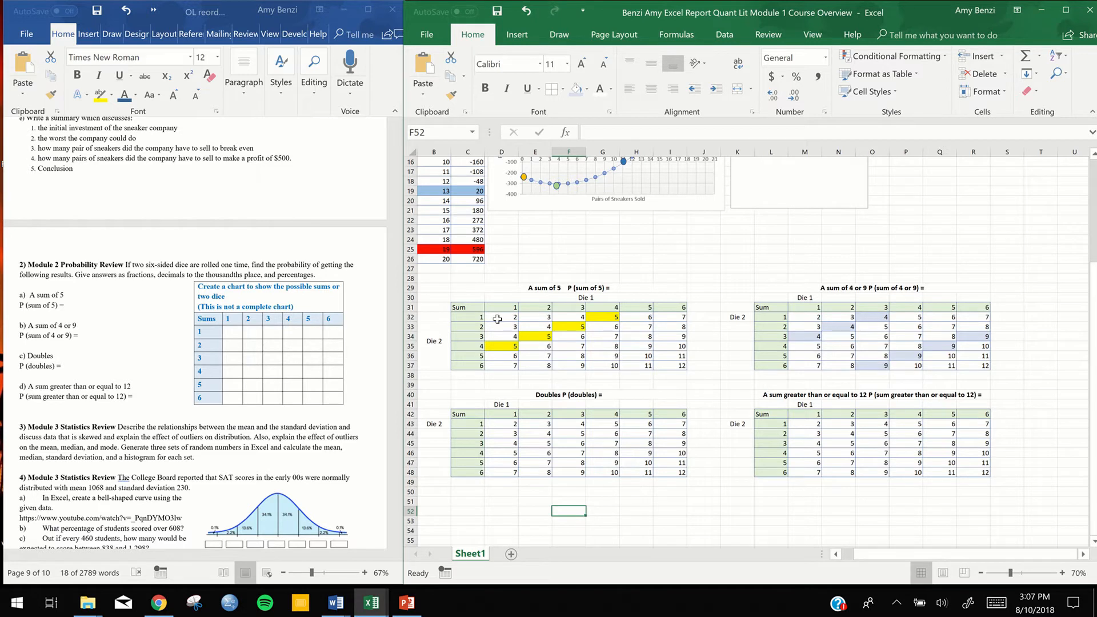
Center the contents of the whole "A sum of 5" chart, C31:I37, including its header row and column
drag(498, 319, 675, 367)
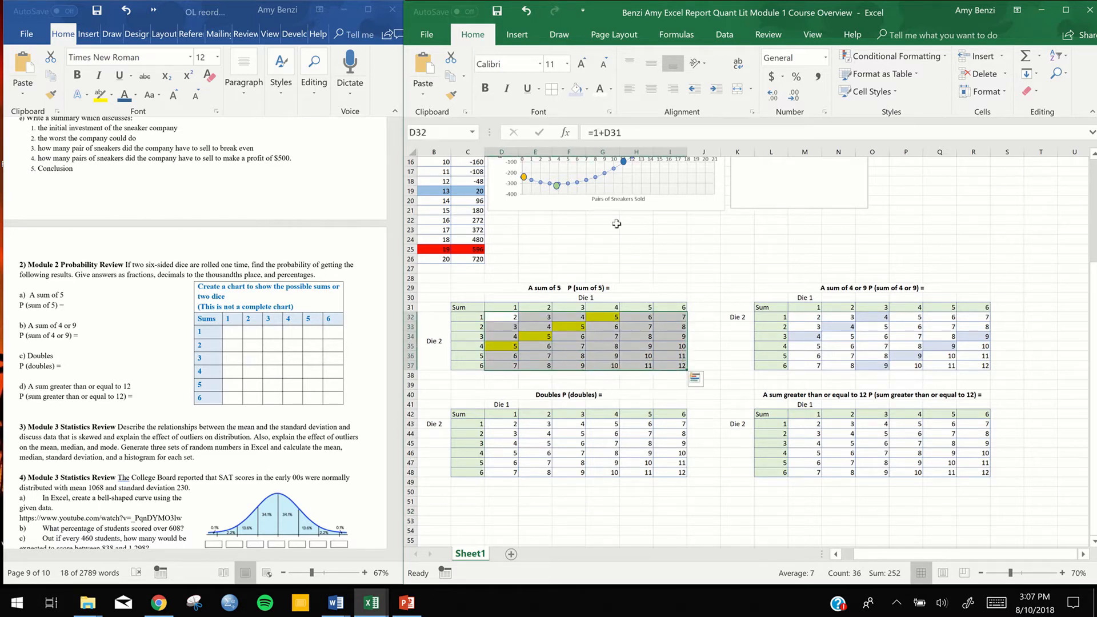
click(652, 90)
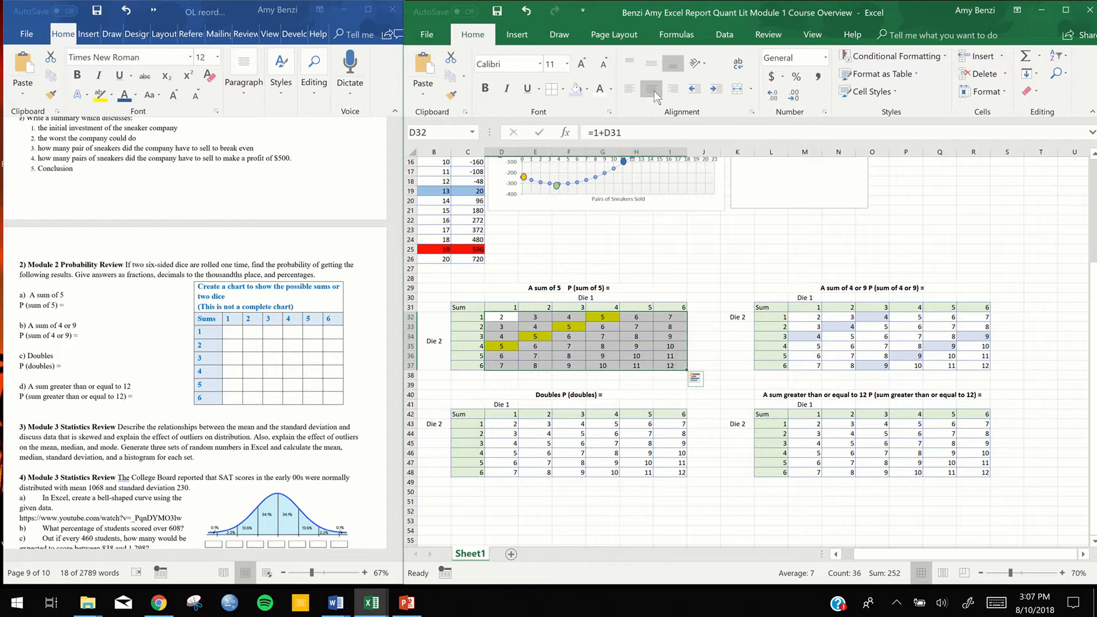
click(617, 386)
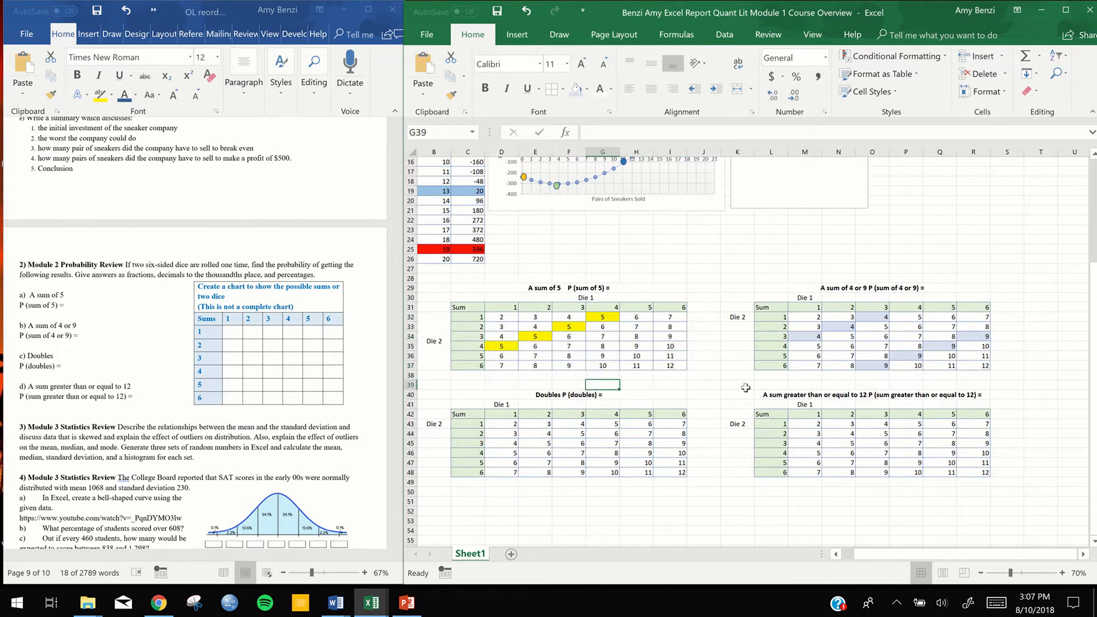
click(463, 308)
drag(463, 307, 672, 368)
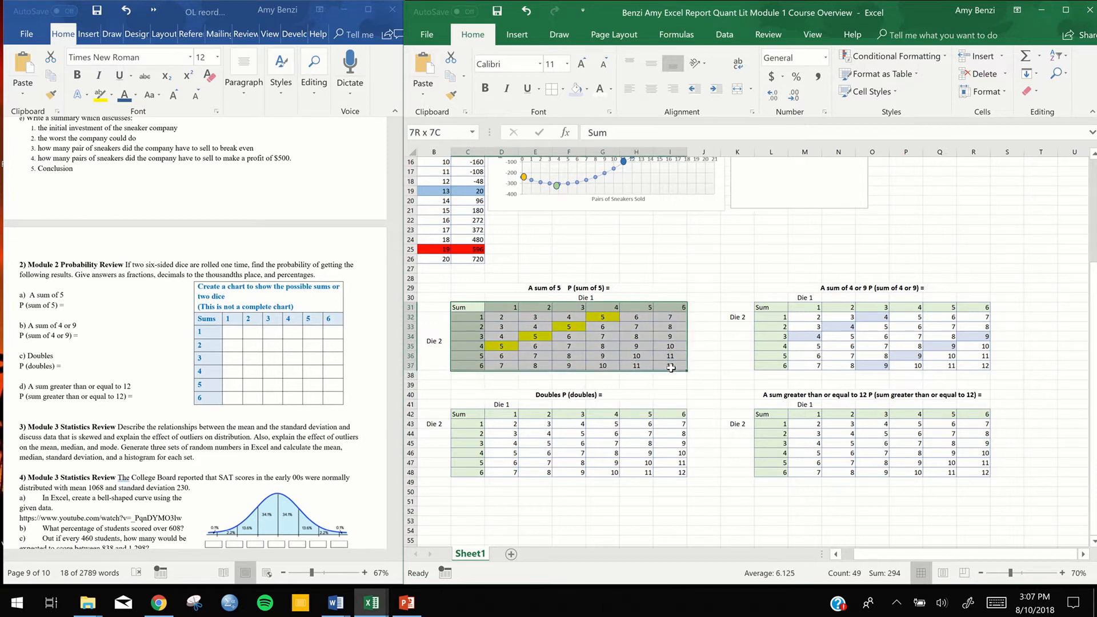
click(652, 88)
Center the contents of the other three dice charts, L31:R37, L42:R48 and C42:I48
drag(766, 309, 967, 367)
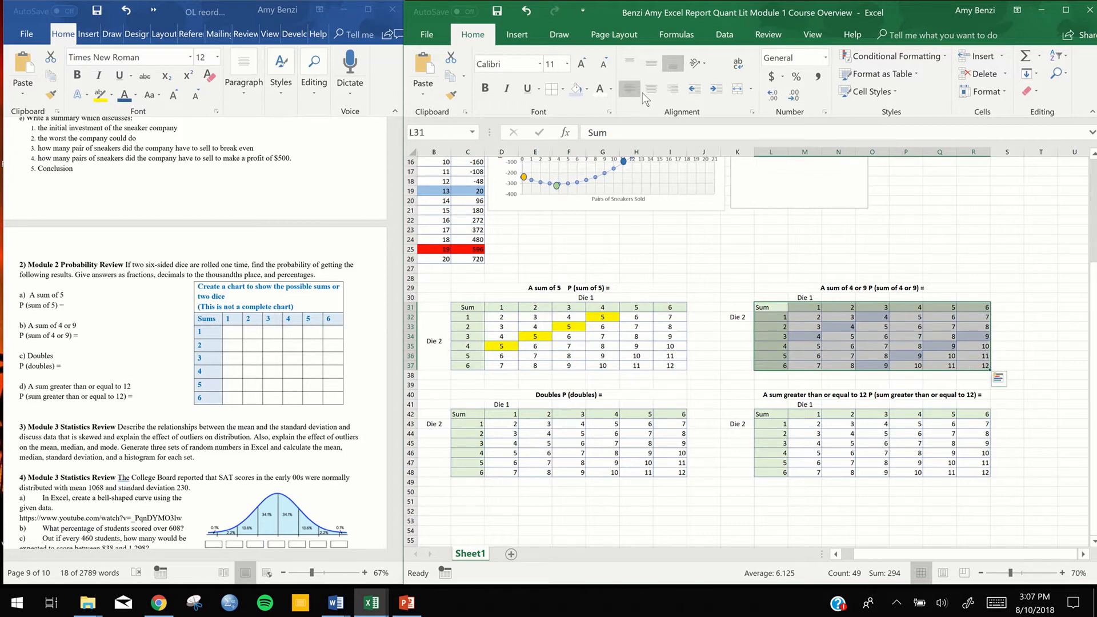
click(651, 88)
drag(770, 416, 983, 473)
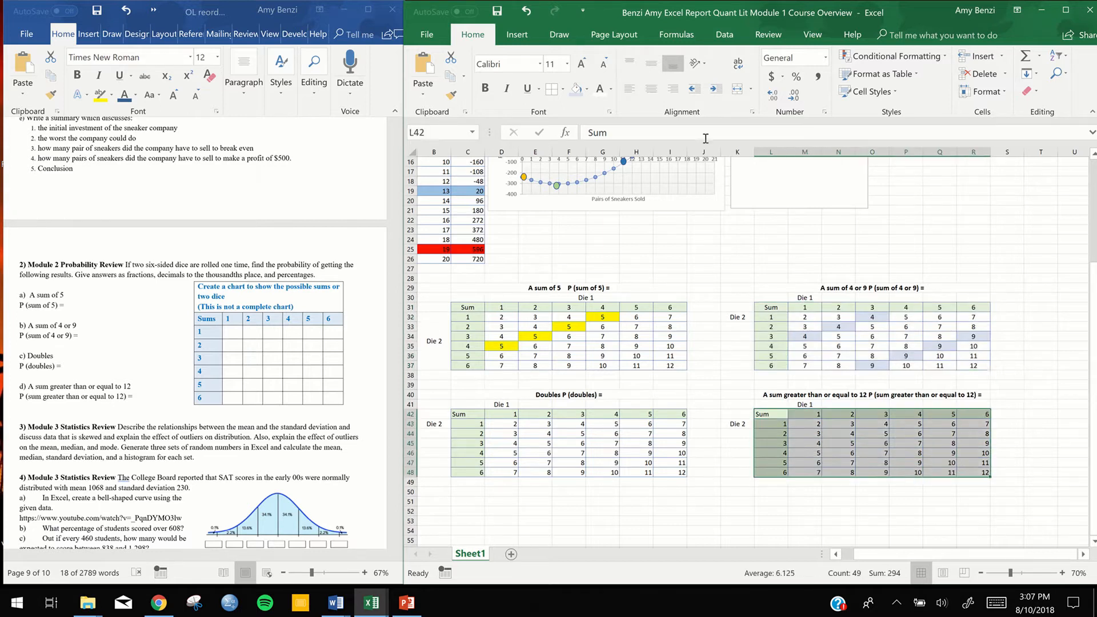
click(651, 90)
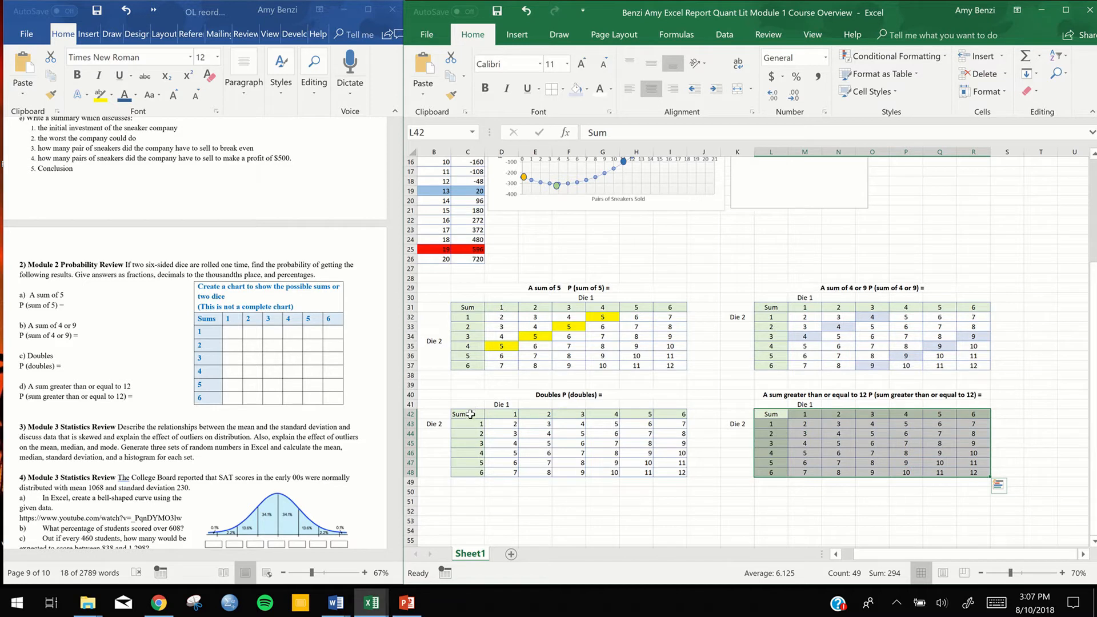
drag(470, 415, 681, 473)
click(653, 90)
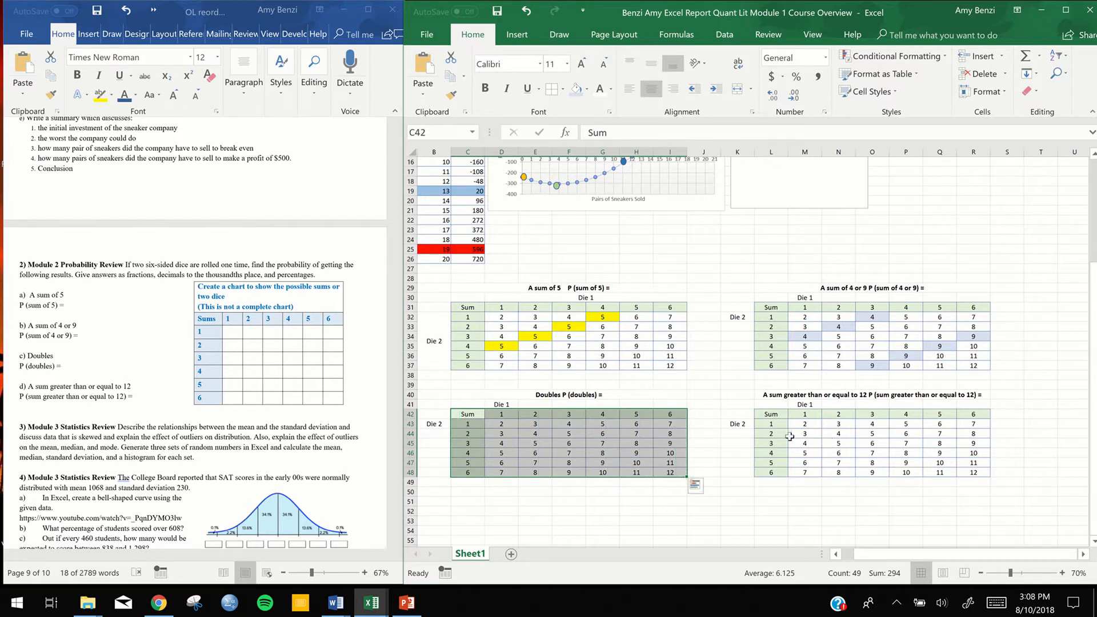
Examine the sum formula in M43 and the die value in L43 of the "greater than or equal to 12" chart
click(803, 424)
text(=1+M42)
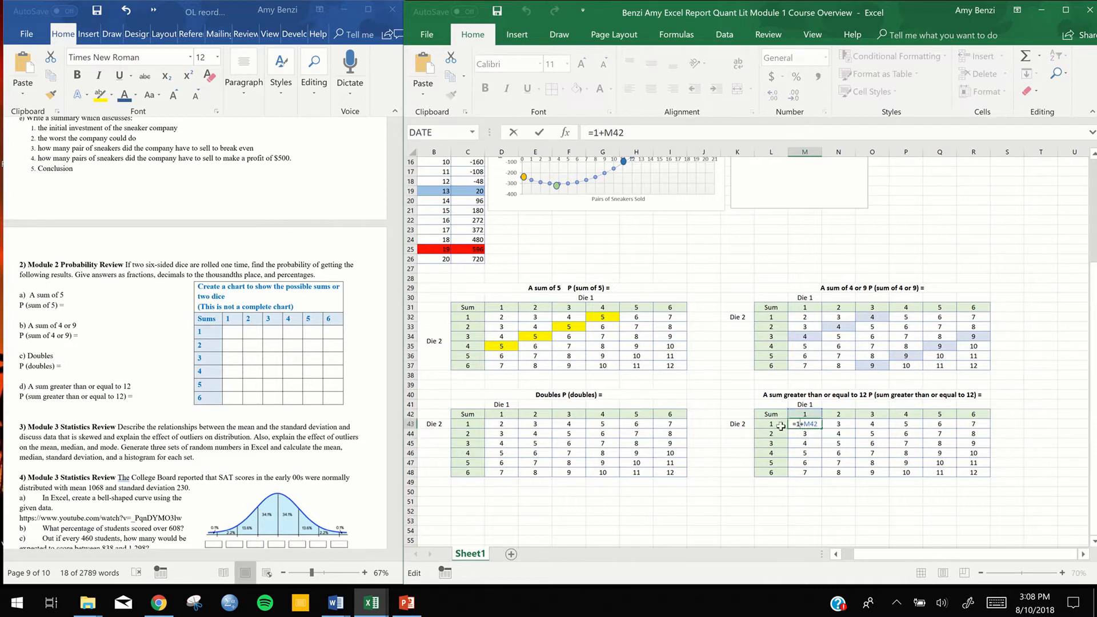
key(Return)
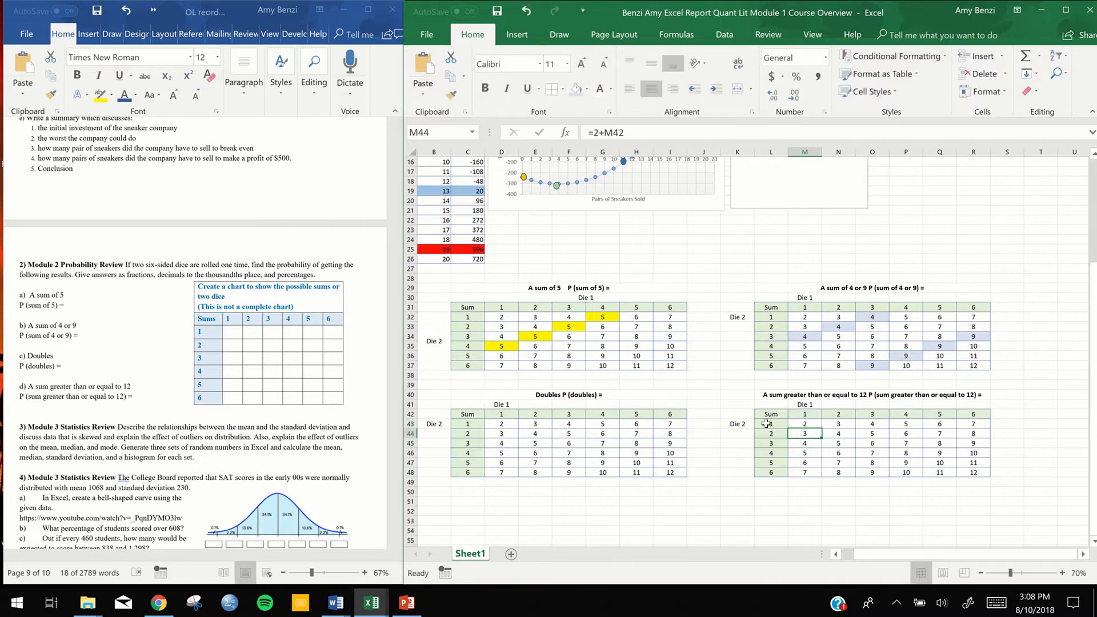
double_click(766, 424)
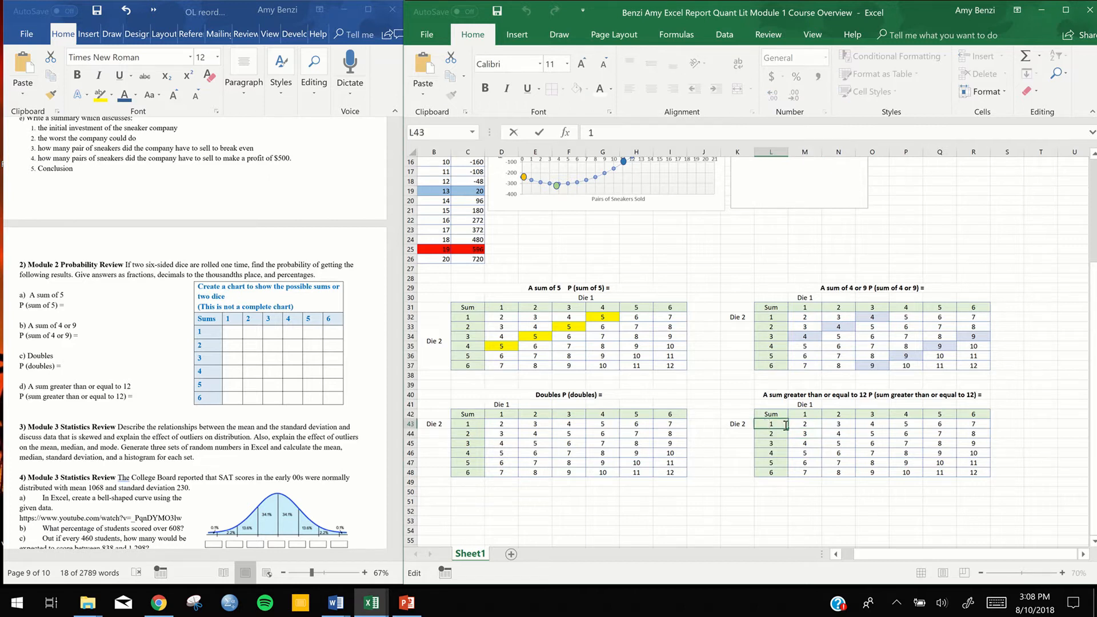
key(Return)
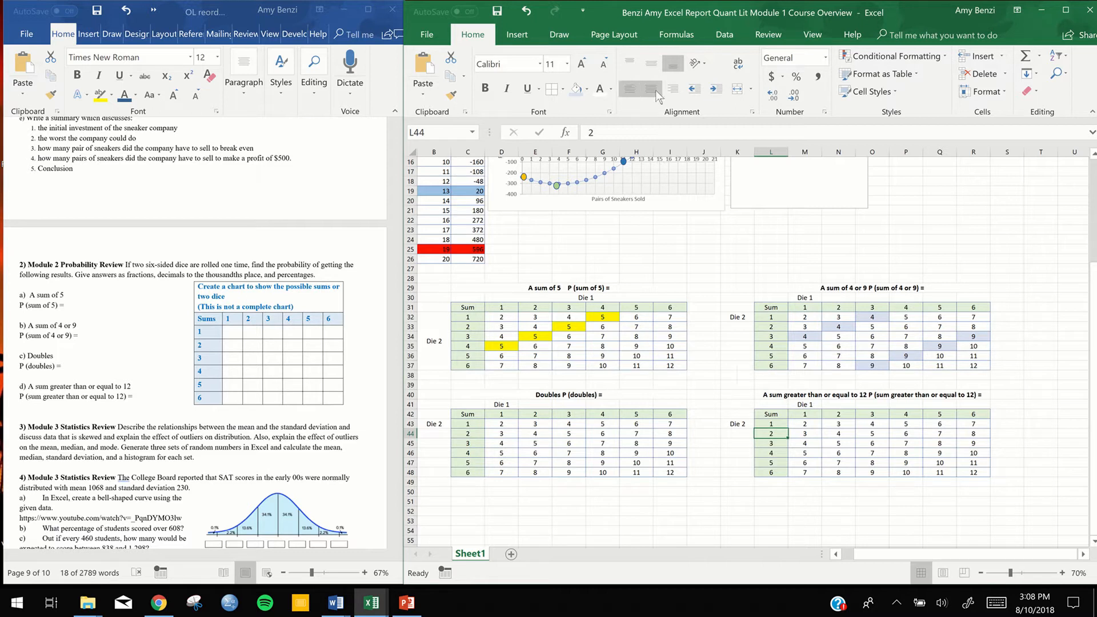
Fill the doubles diagonal from D43 to I48 in the Doubles chart with the lightest orange theme color
click(504, 424)
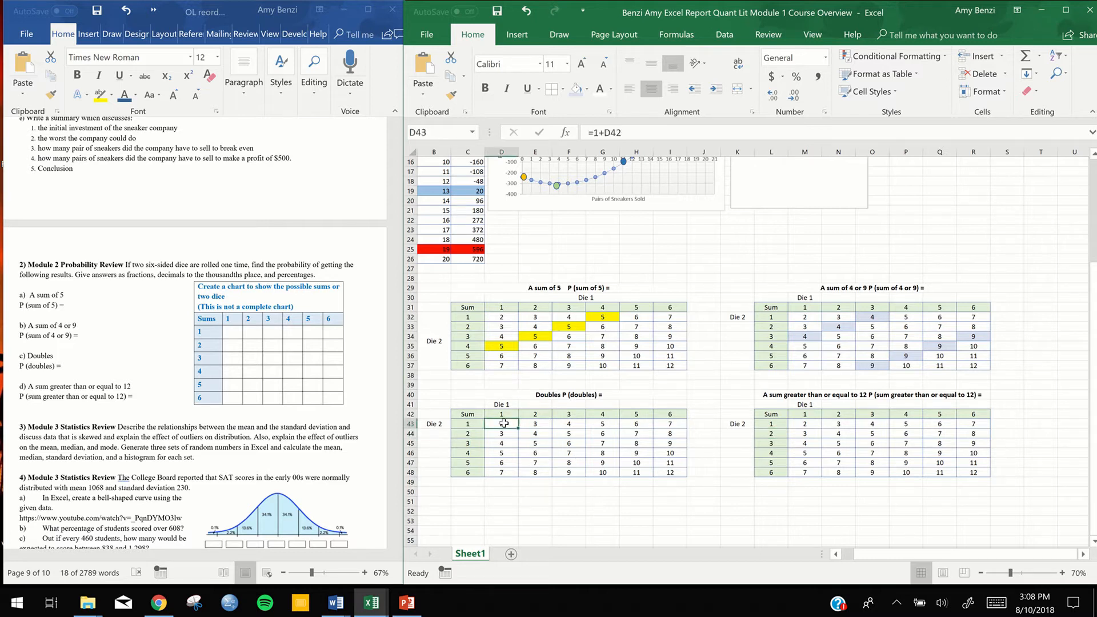
ctrl+click(534, 434)
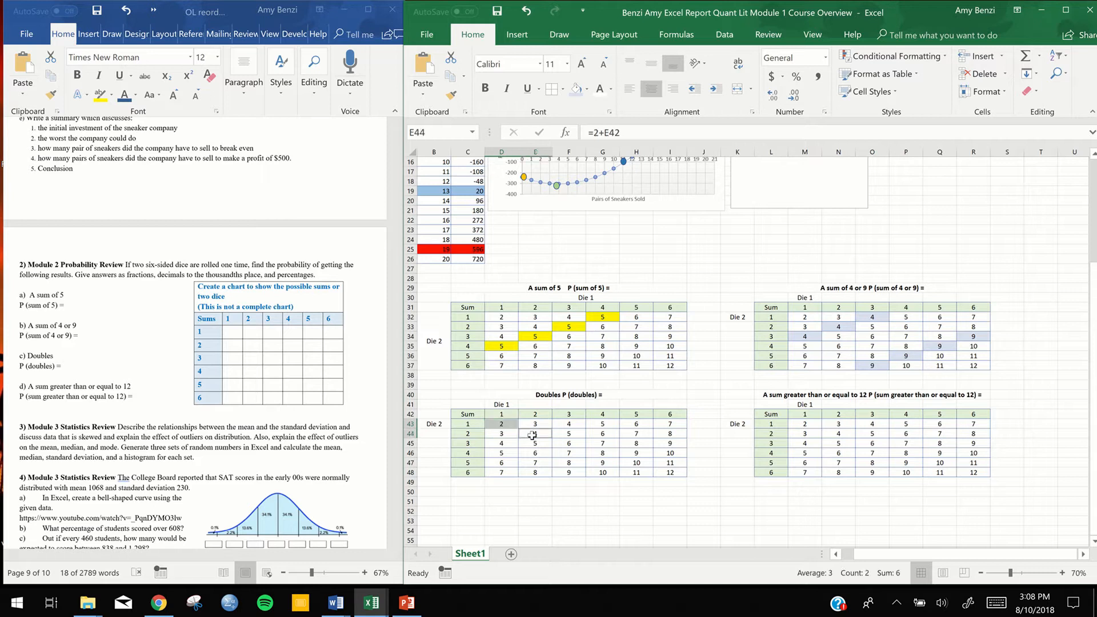
ctrl+click(564, 444)
ctrl+click(605, 453)
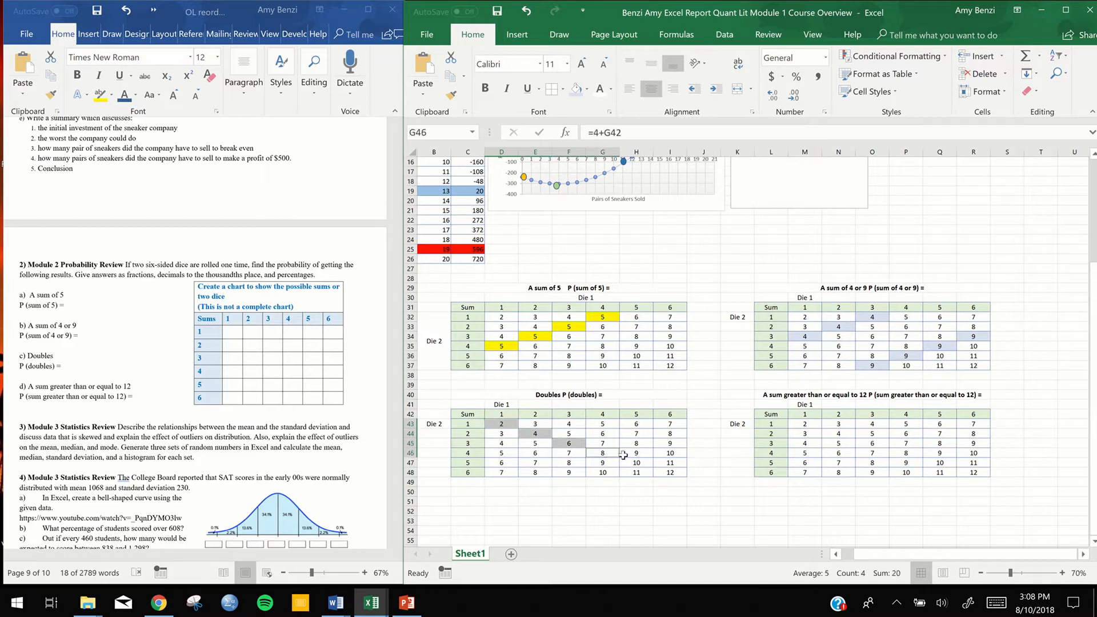
ctrl+click(635, 463)
ctrl+click(670, 472)
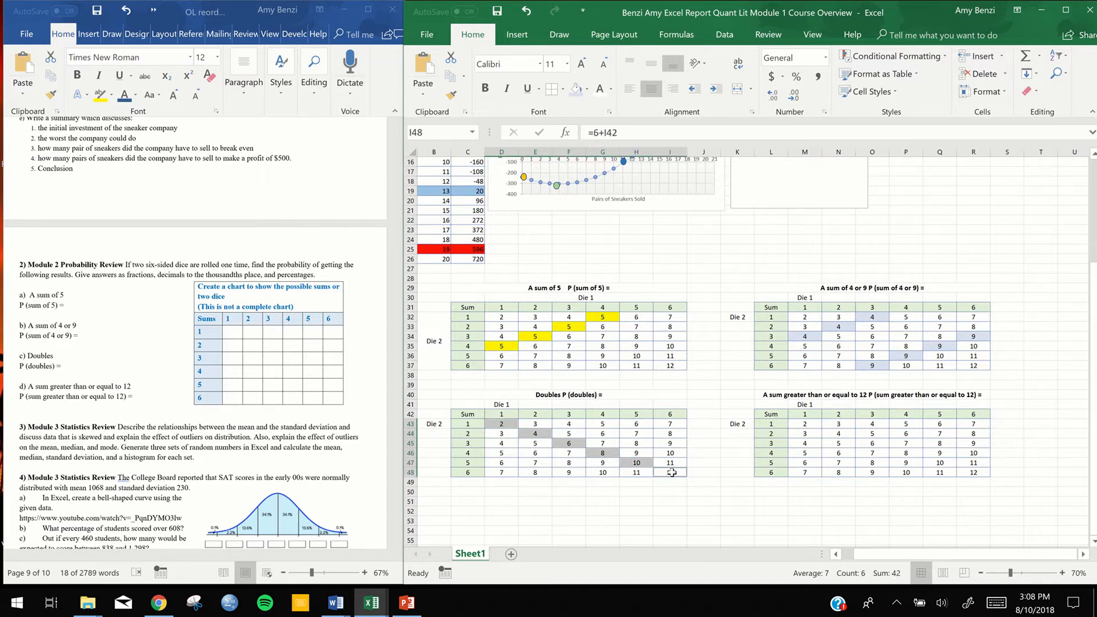
click(586, 90)
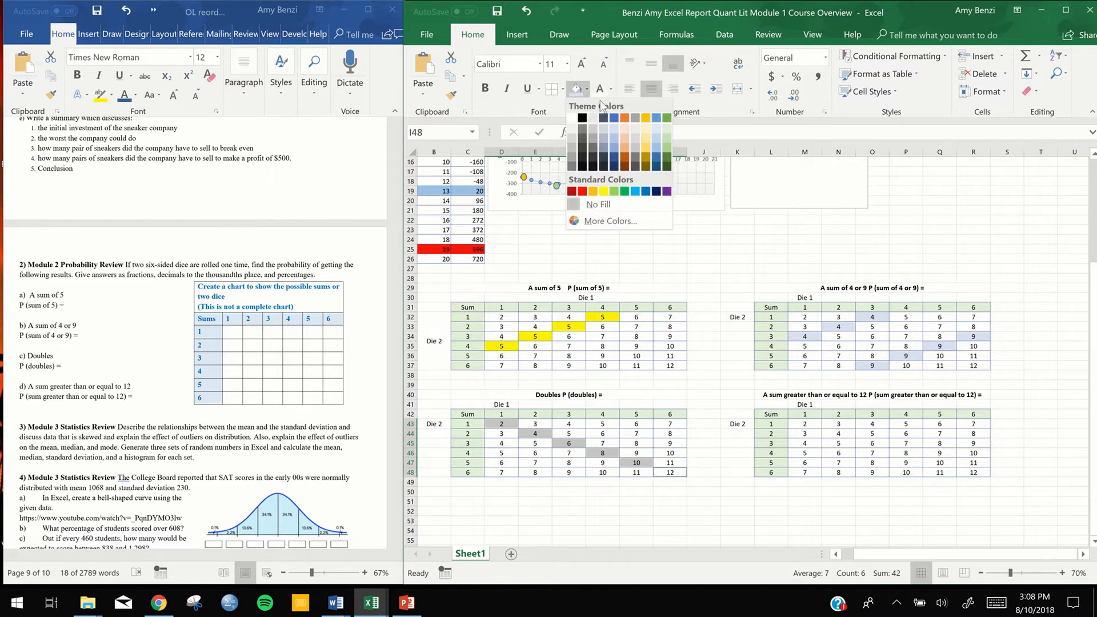
click(626, 128)
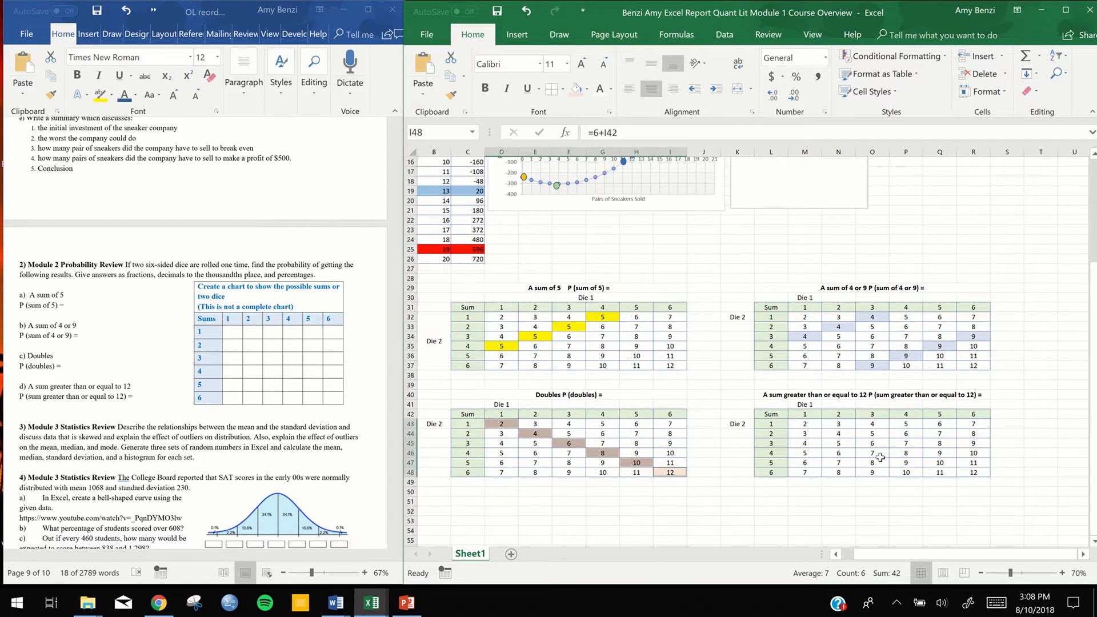
Fill the sum of 12 in cell R48 of the "greater than or equal to 12" chart with standard purple
click(842, 453)
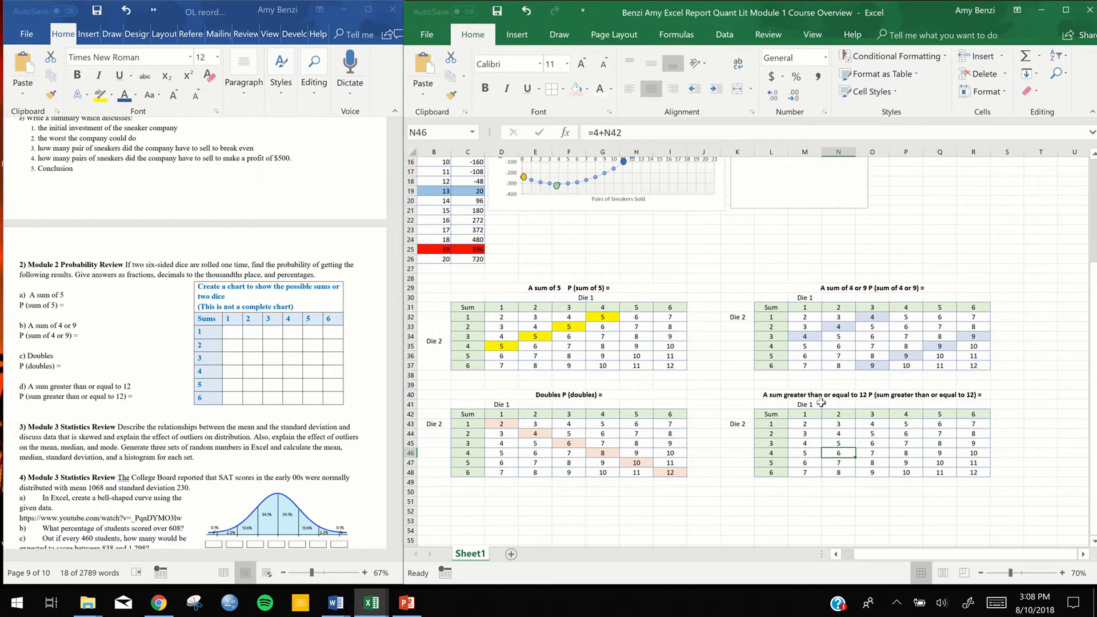
click(974, 474)
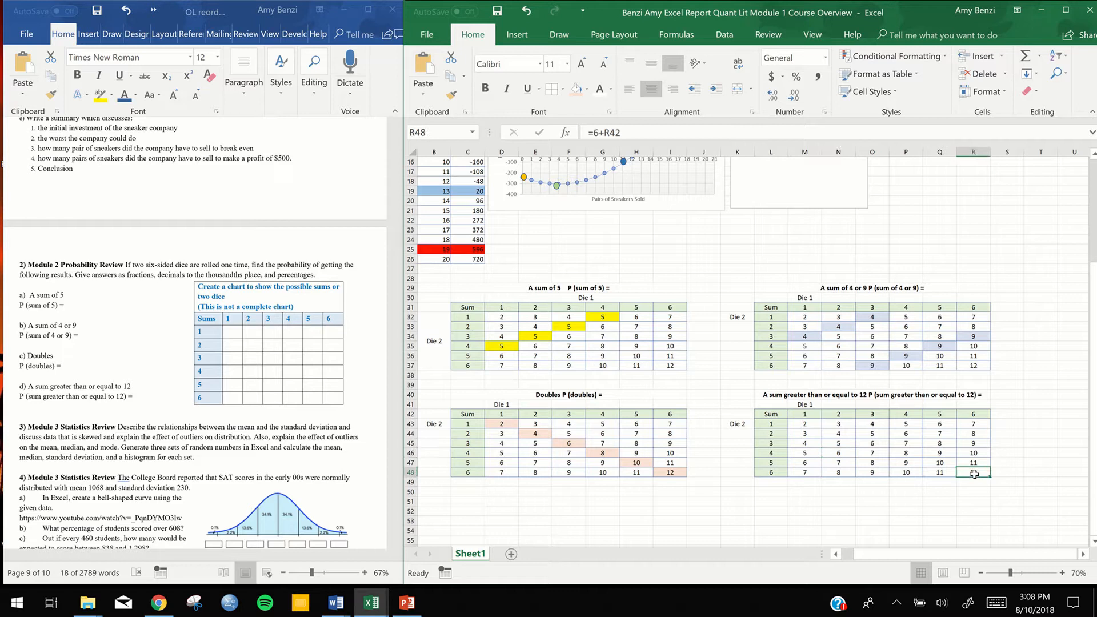
click(587, 90)
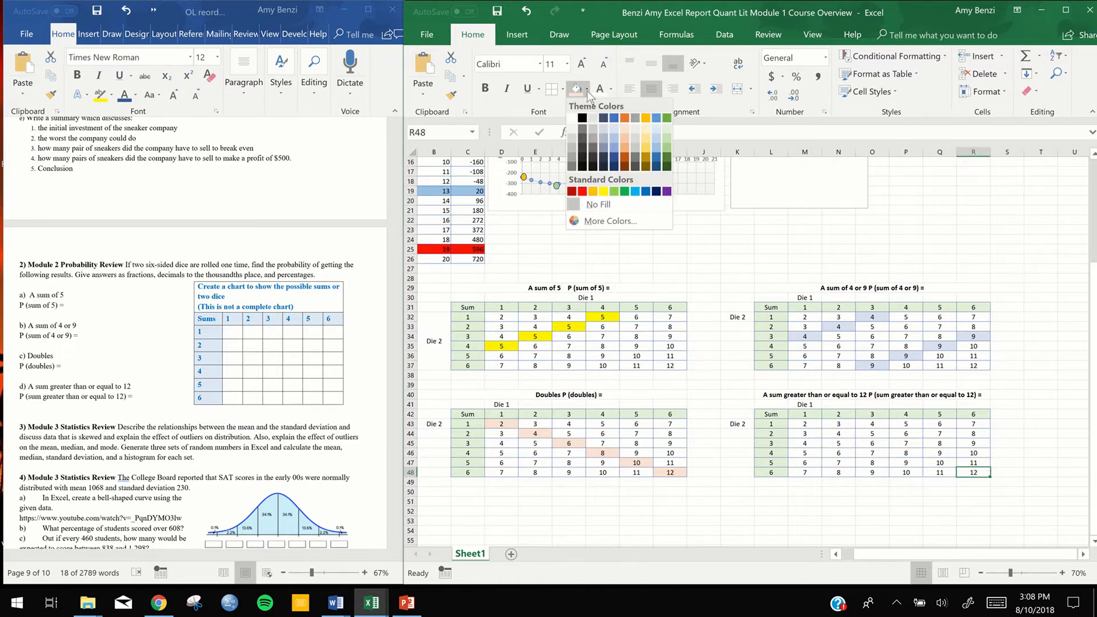
click(667, 191)
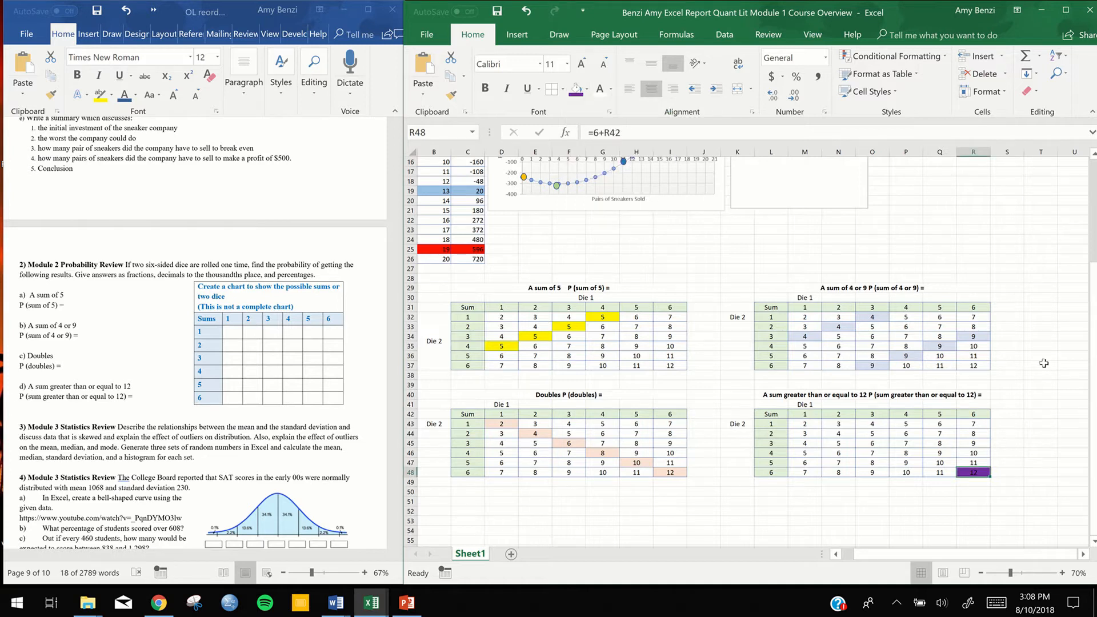
Bold the sum of 12 in cell R48 of the "greater than or equal to 12" chart
click(1032, 456)
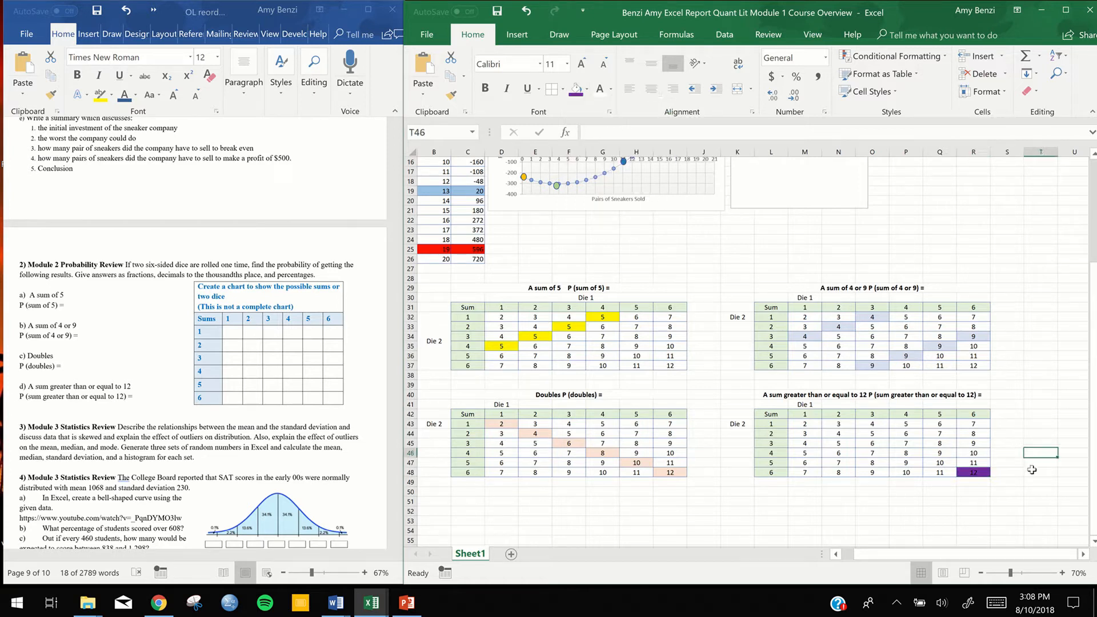
click(971, 474)
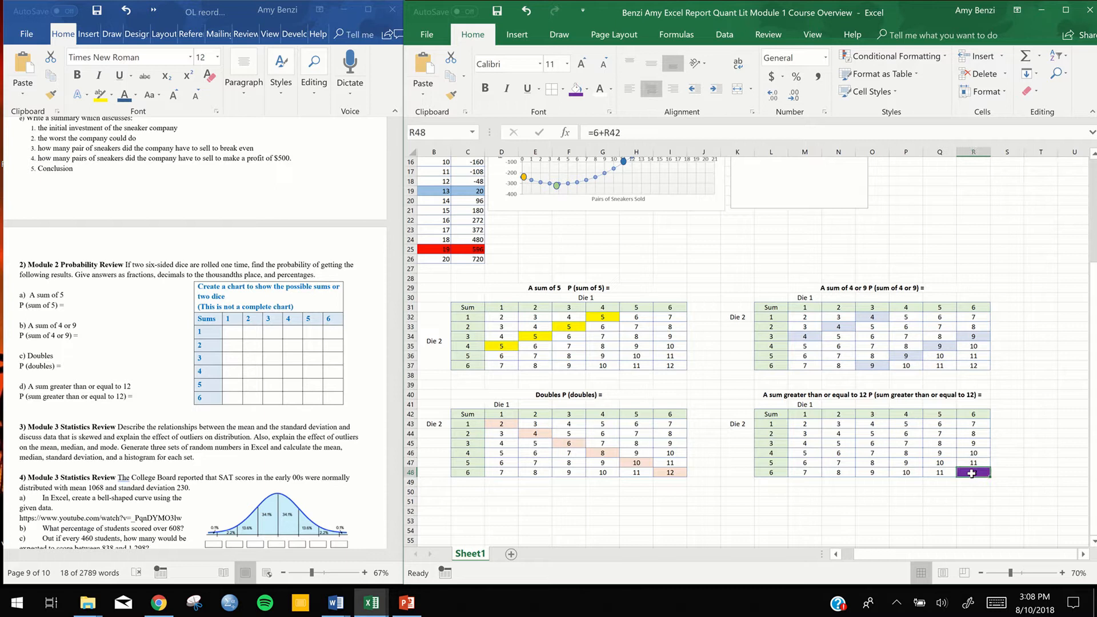
click(485, 90)
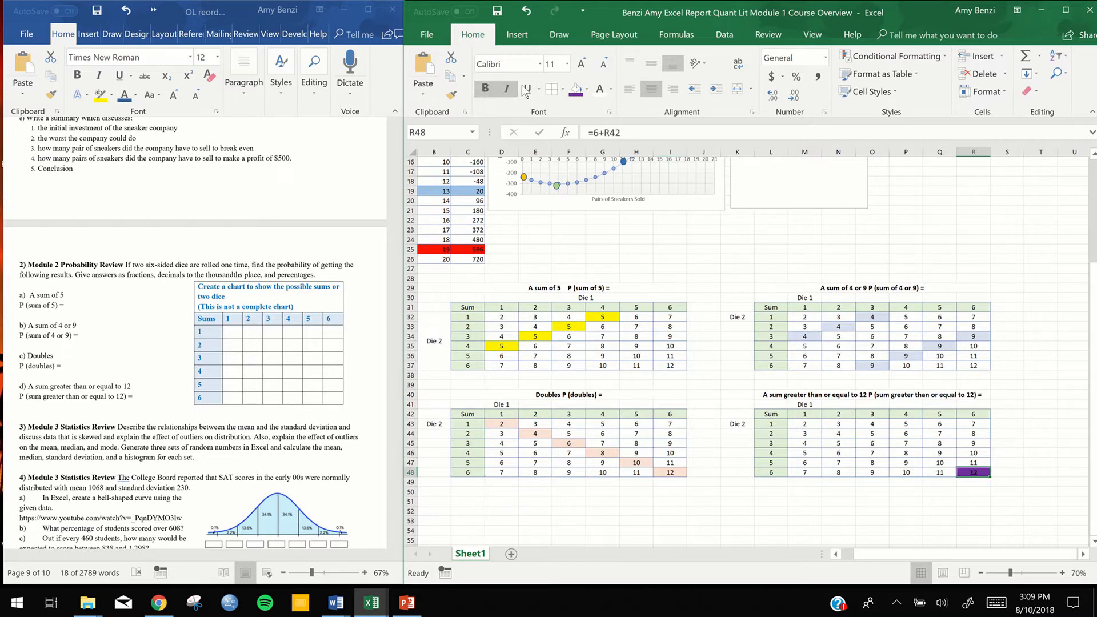
click(611, 89)
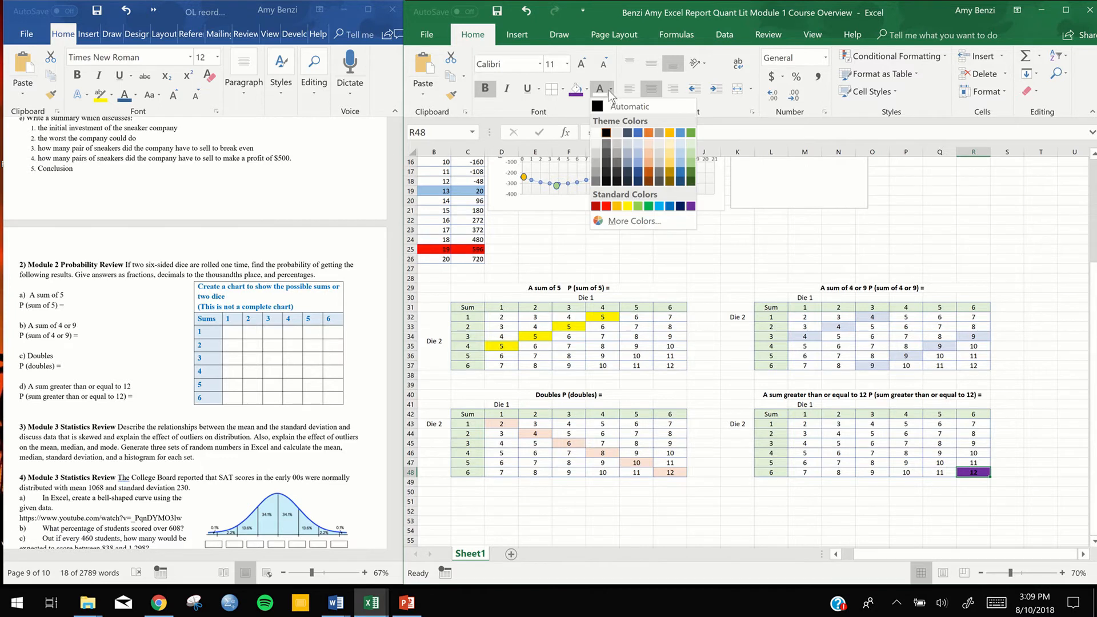
click(609, 91)
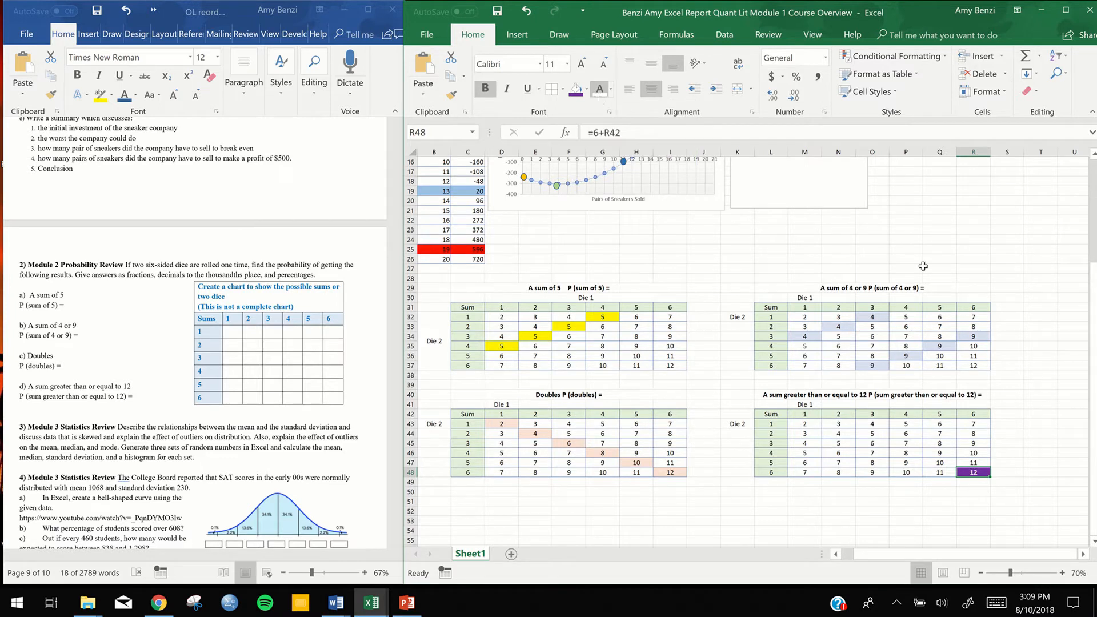
click(1020, 476)
click(808, 515)
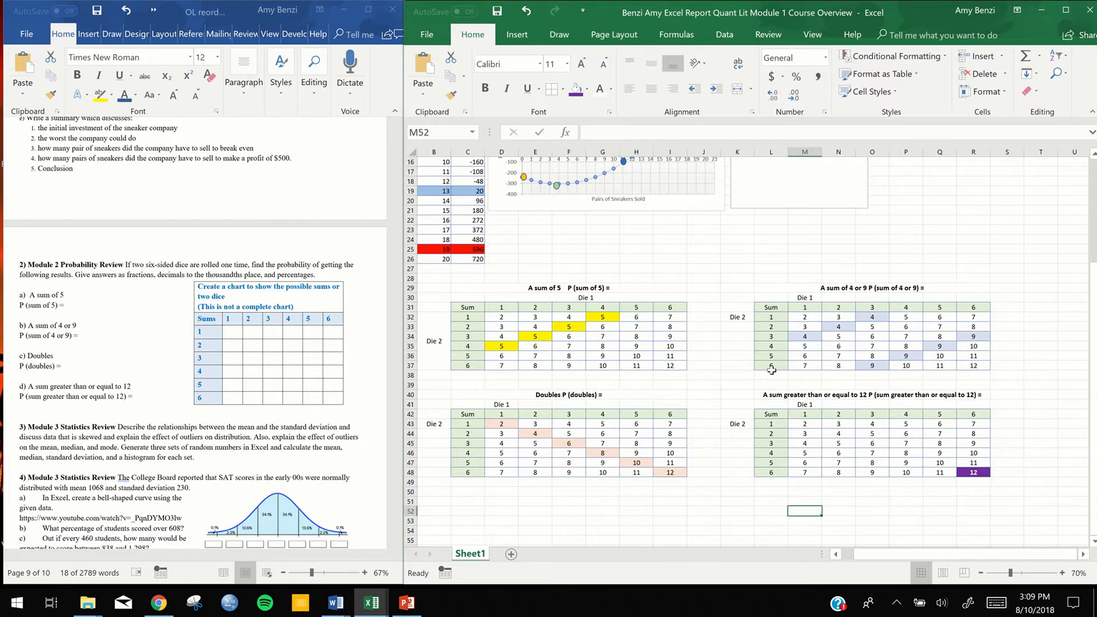
Draw a text box below the Doubles chart, spanning about columns C to K and rows 50 to 60
scroll(736, 375, down, 1)
scroll(737, 375, down, 1)
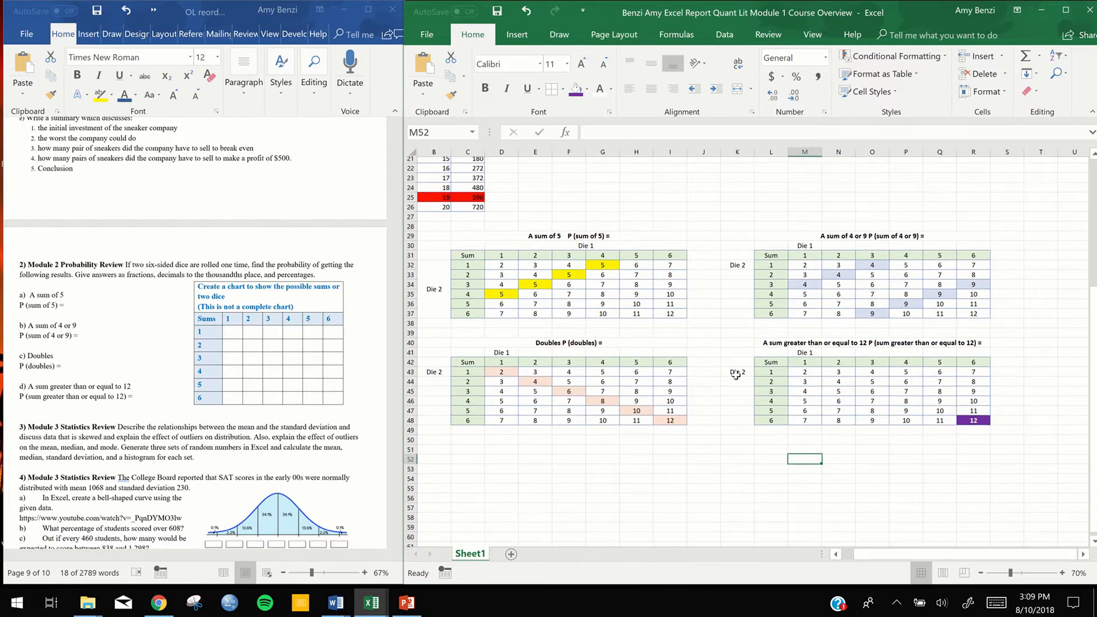
drag(851, 558, 844, 557)
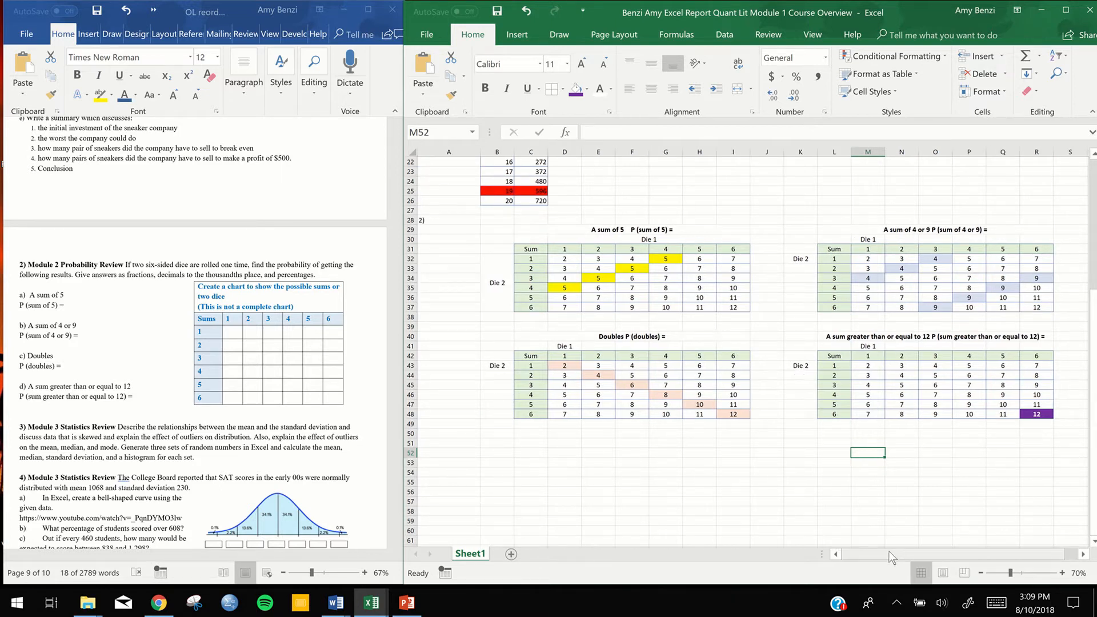
click(517, 40)
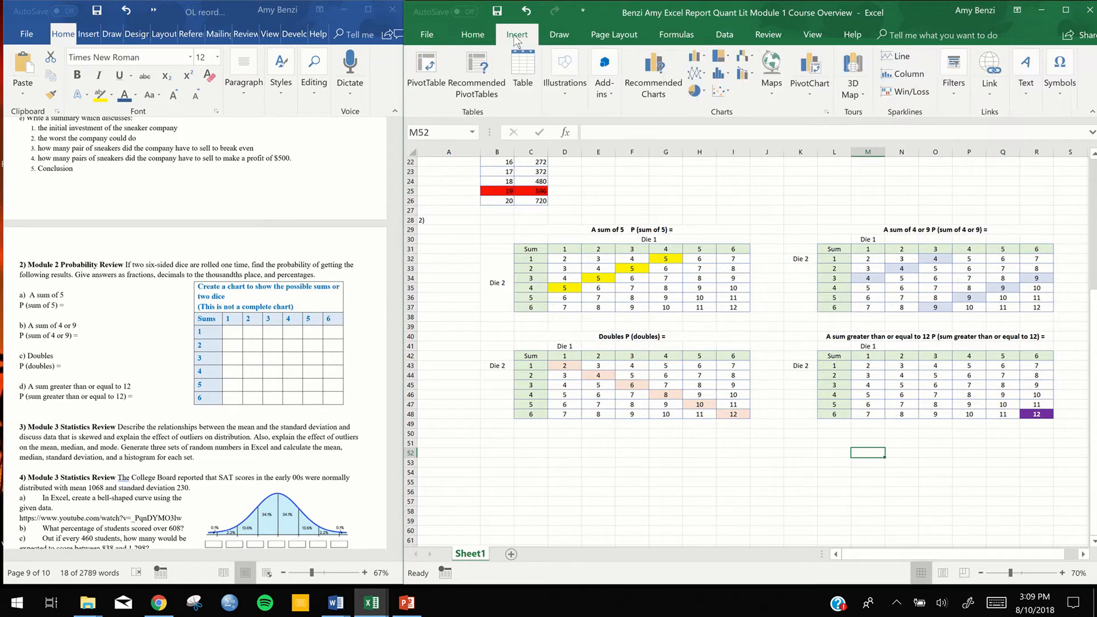
click(1025, 86)
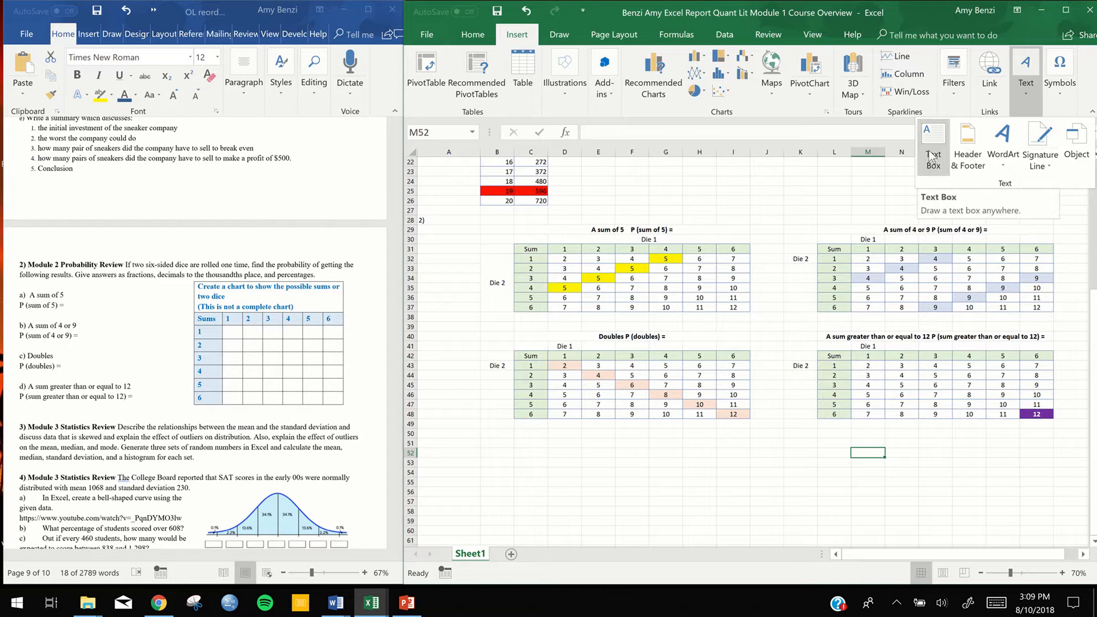
click(336, 605)
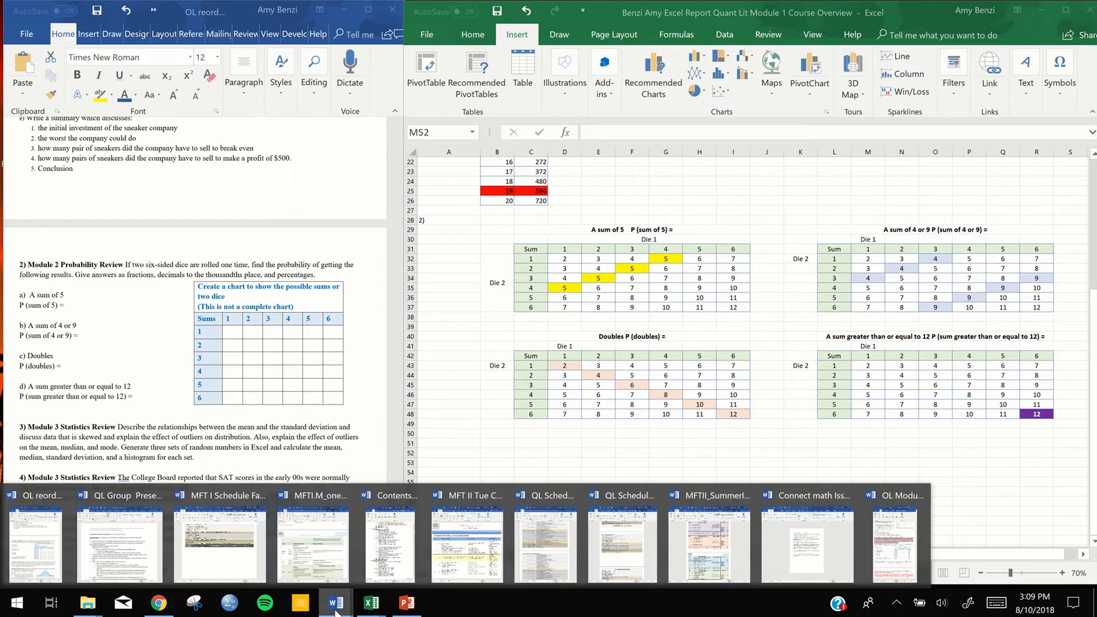
click(715, 455)
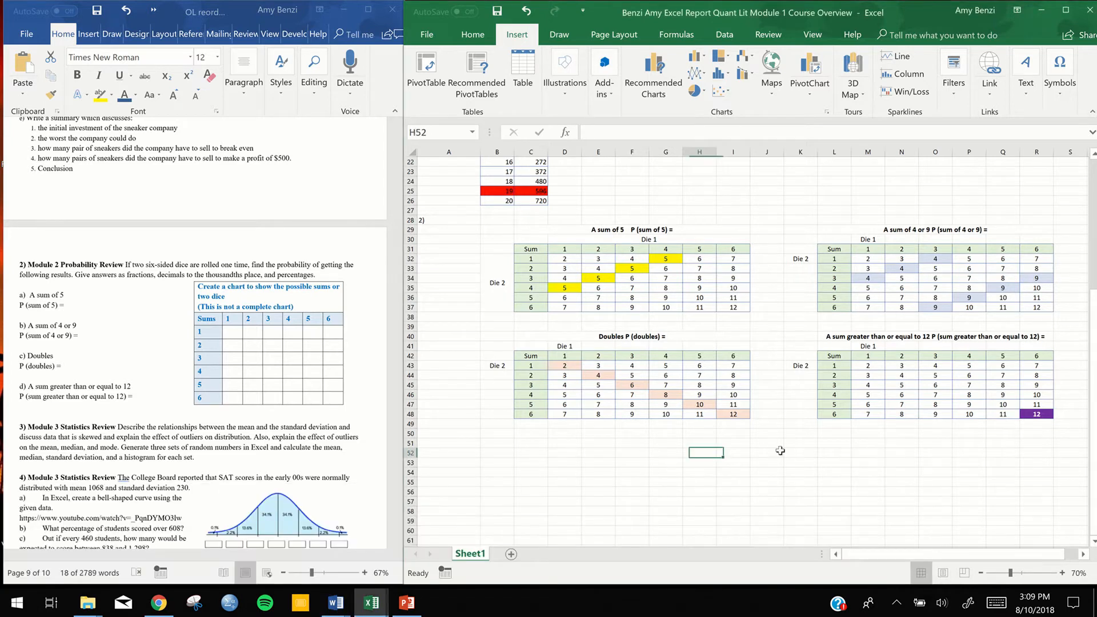
click(1028, 91)
click(933, 150)
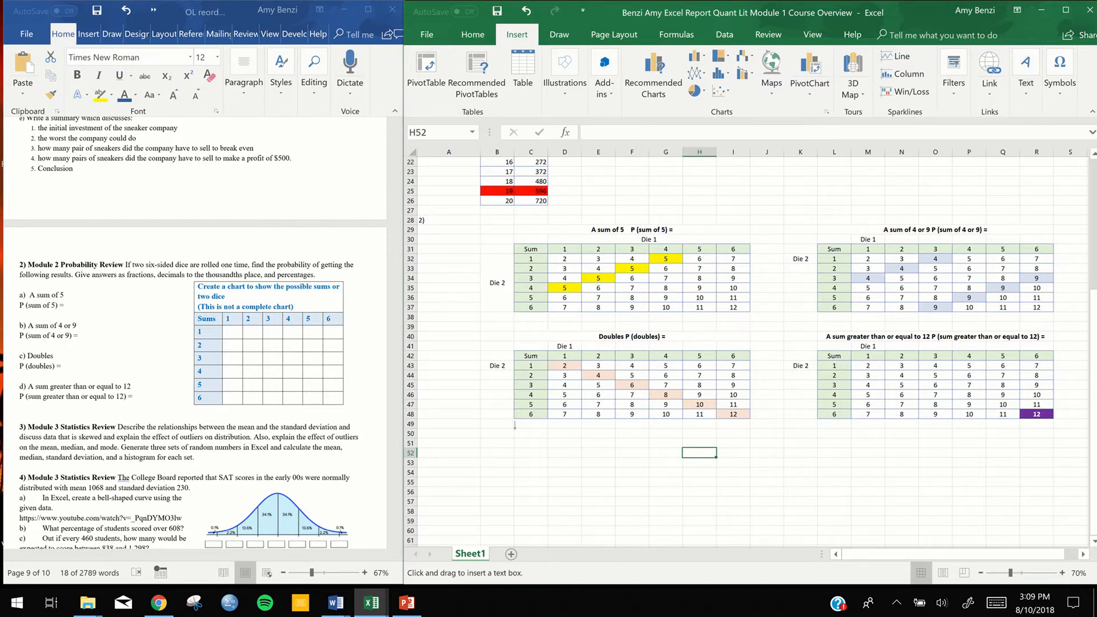
mouse_move(515, 428)
mouse_down()
mouse_move(712, 523)
mouse_move(824, 537)
mouse_up()
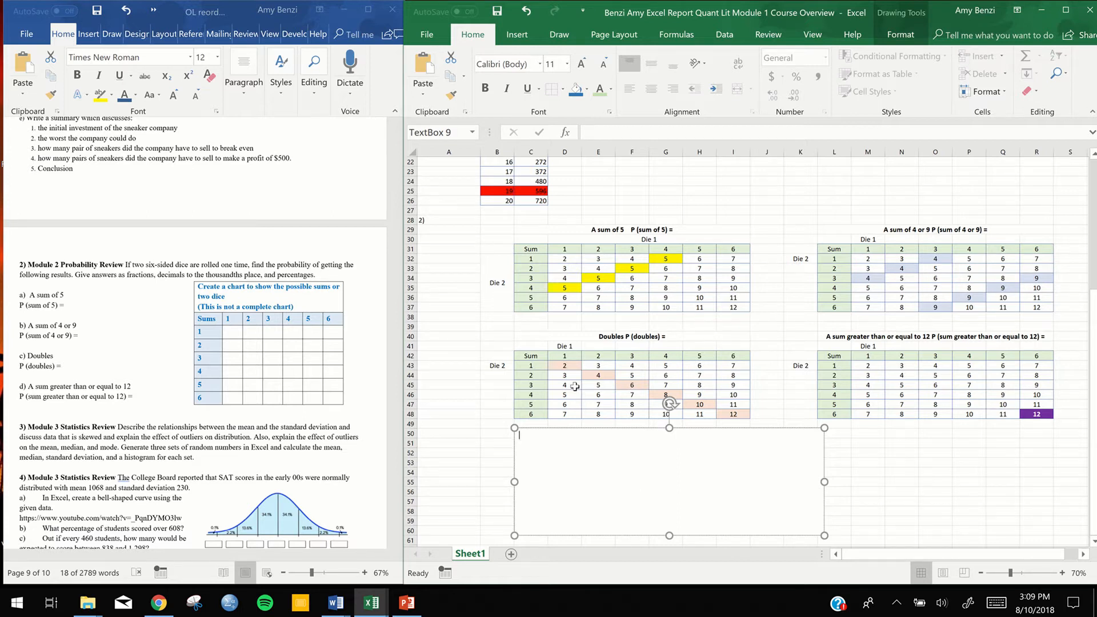
Write "I can see from my first chart that the probability of rolloing a sum of 5 is" in the text box
text(I can see from my first chart)
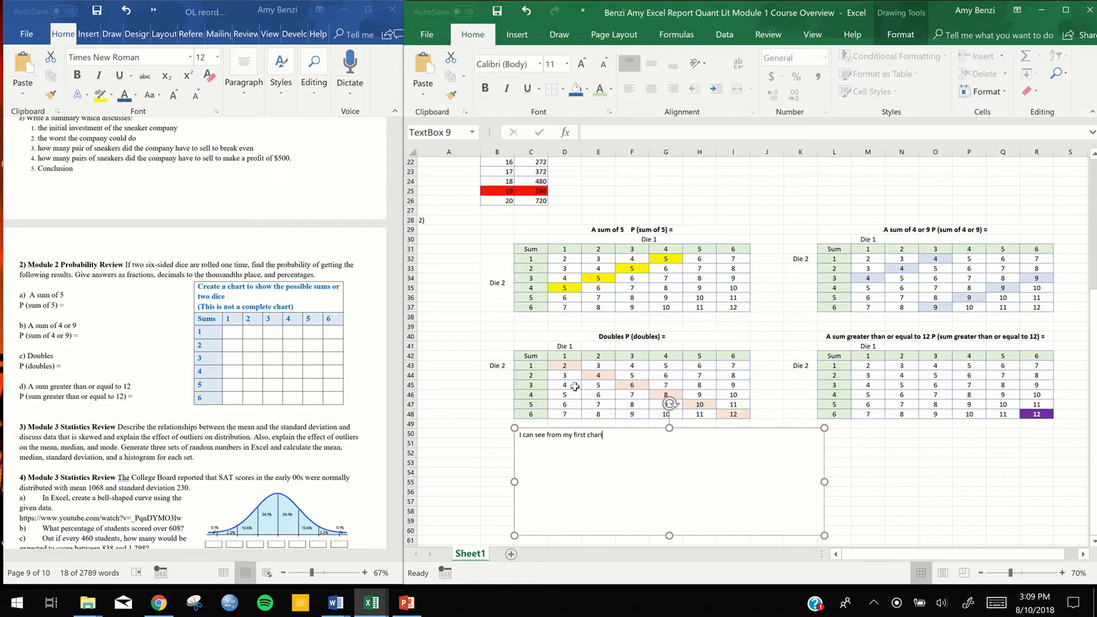
text( that the probability of rolloing a)
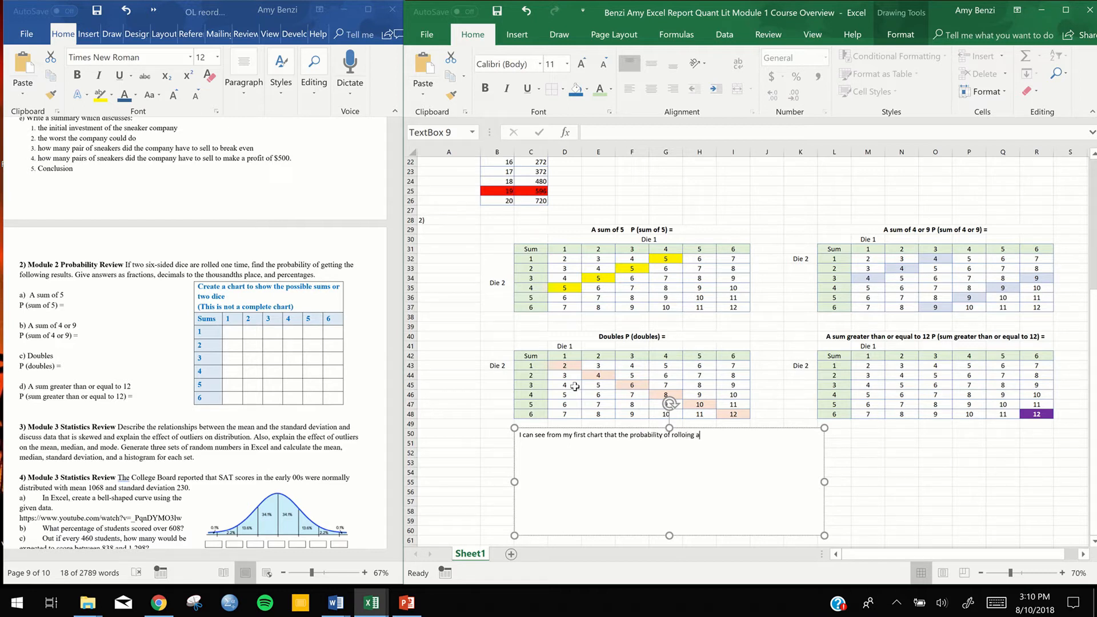
text( sum of 5 is)
Insert an equation with the stacked fraction 4/36 at the end of the text box sentence, followed by an equals sign
click(517, 34)
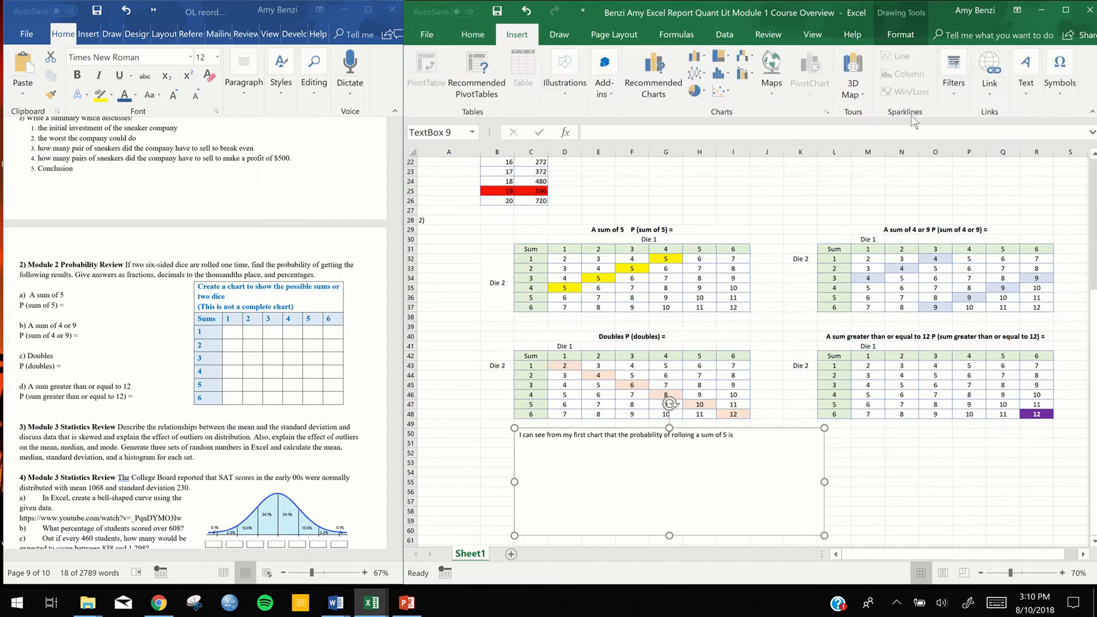
click(1054, 95)
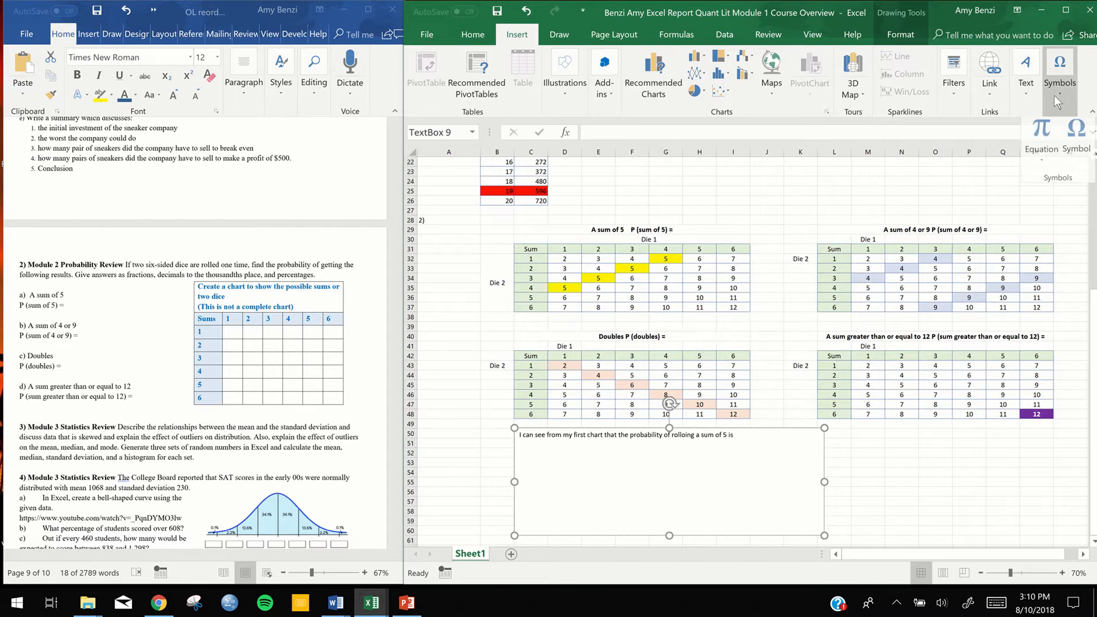
click(1039, 162)
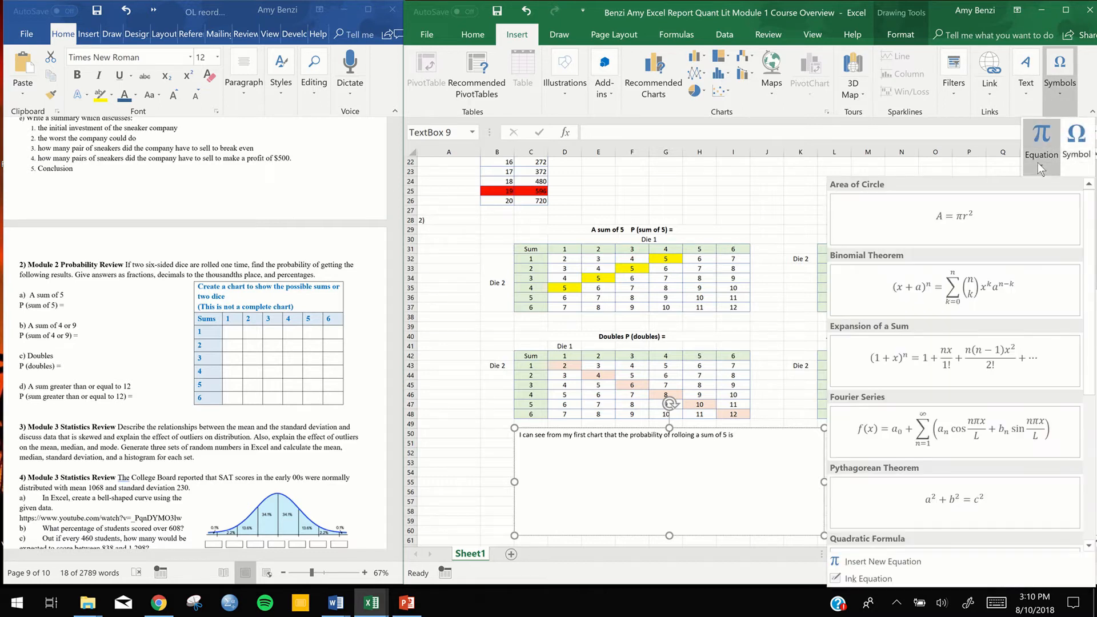
click(912, 563)
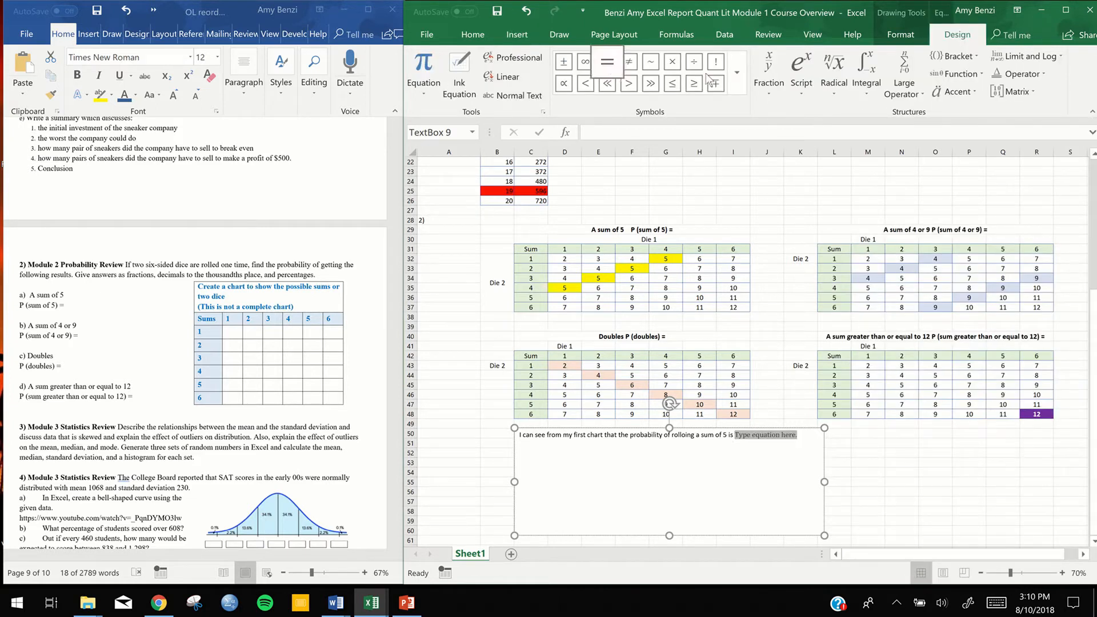
click(775, 91)
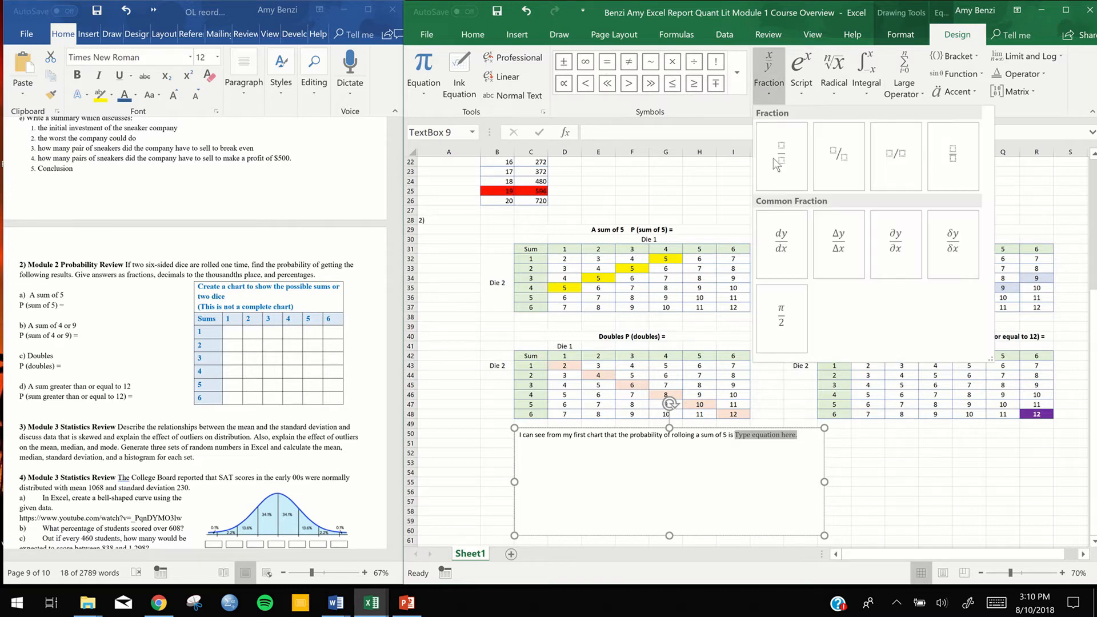
click(776, 160)
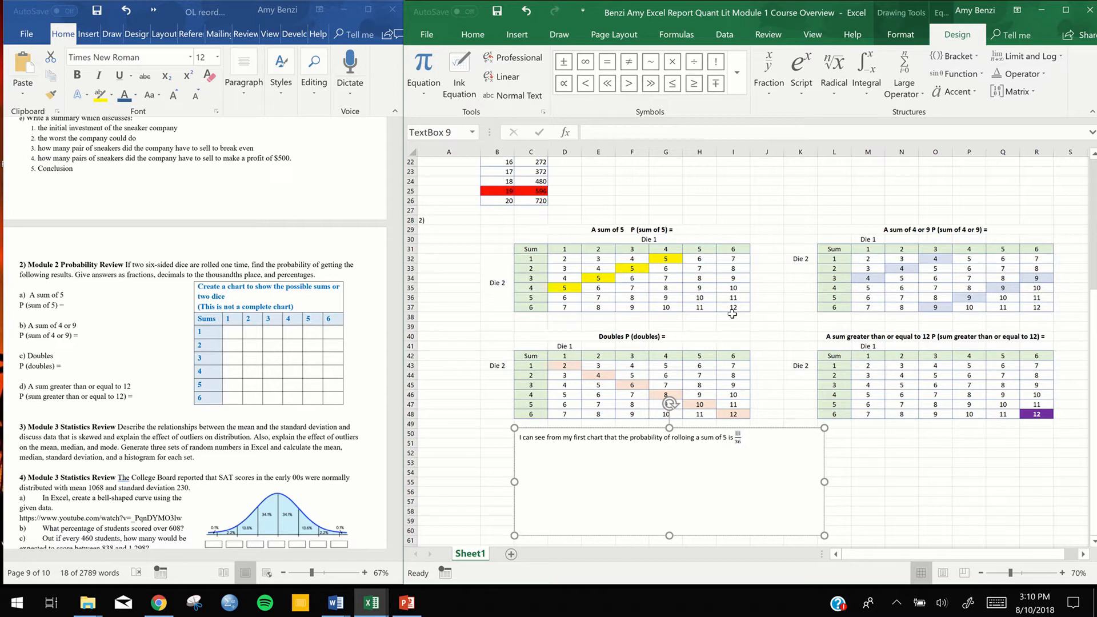
text(4)
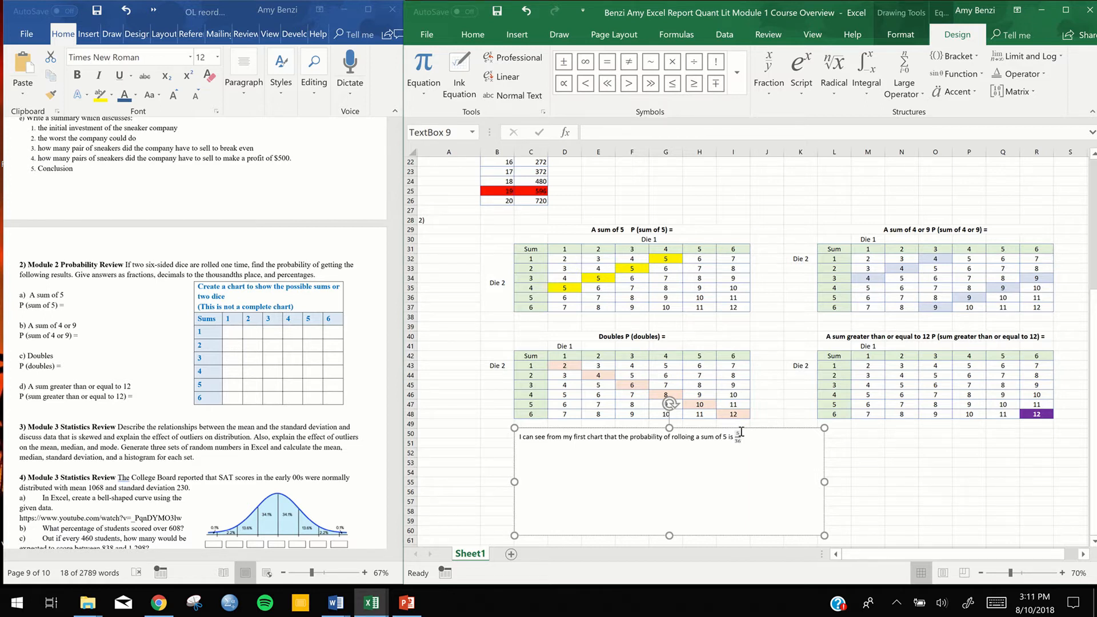
key(BackSpace)
text(4)
click(741, 432)
text(=)
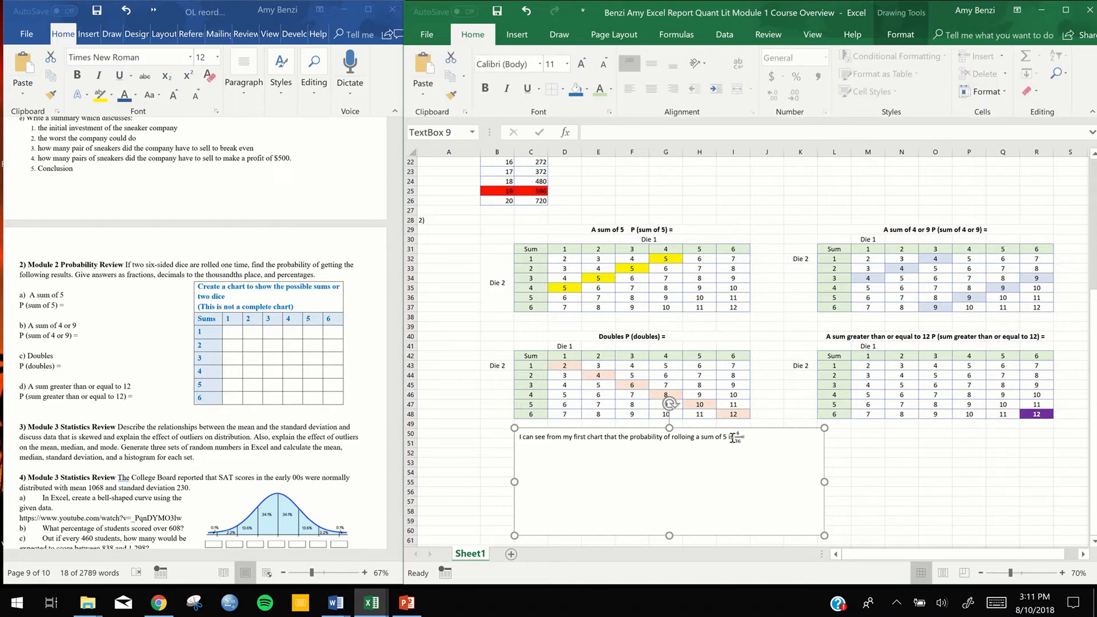
Copy the 4/36 fraction after the equals sign and change the copy to the reduced fraction 1/9
drag(733, 438, 742, 438)
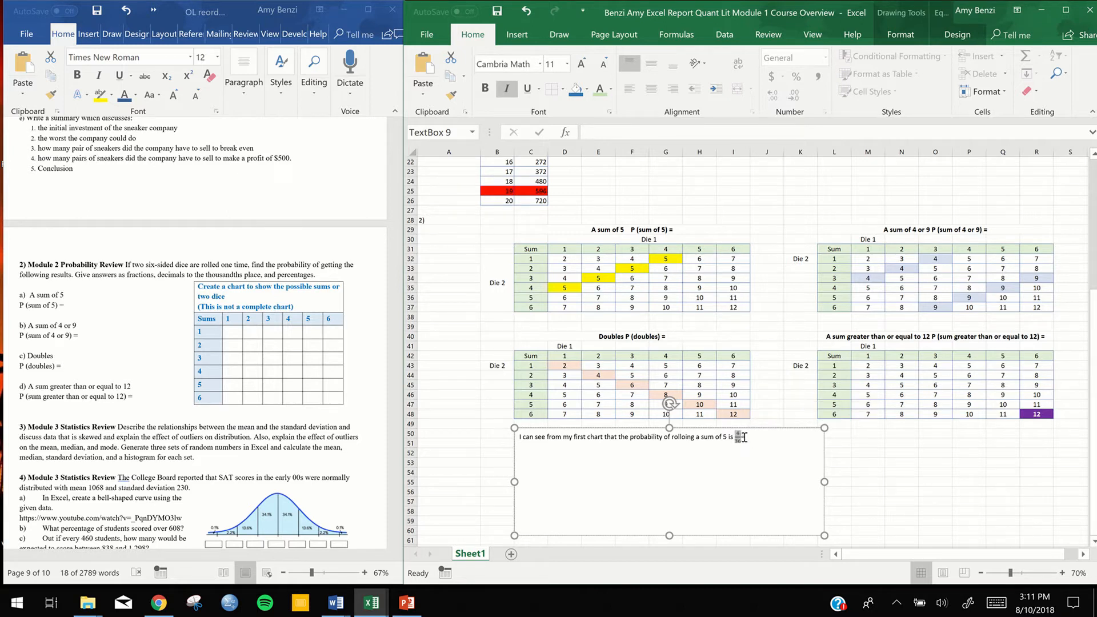
click(744, 438)
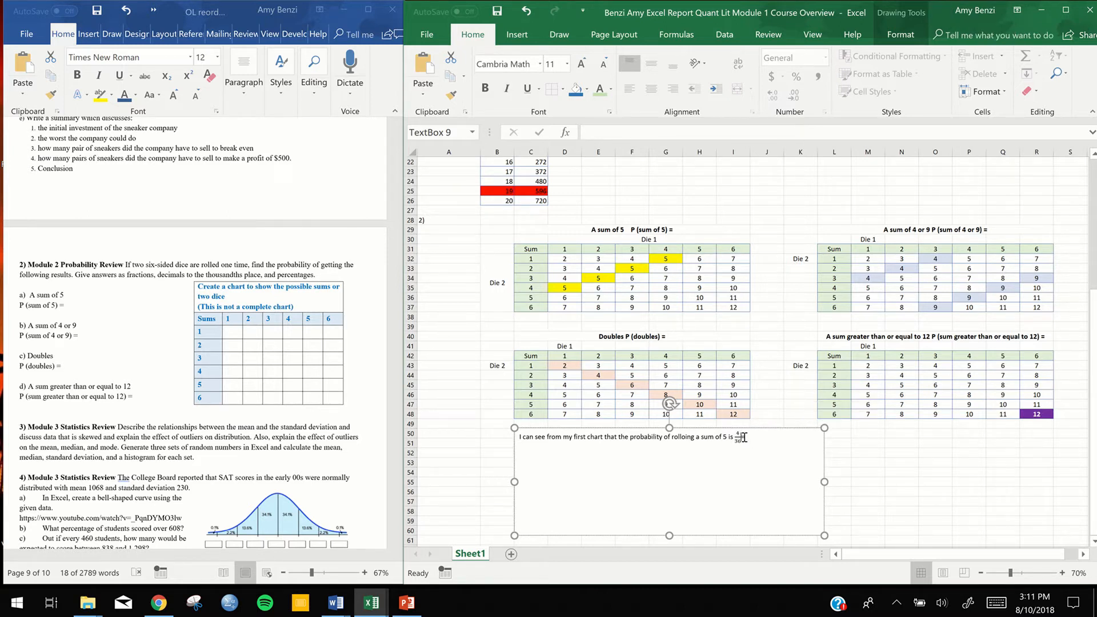
text(4/36)
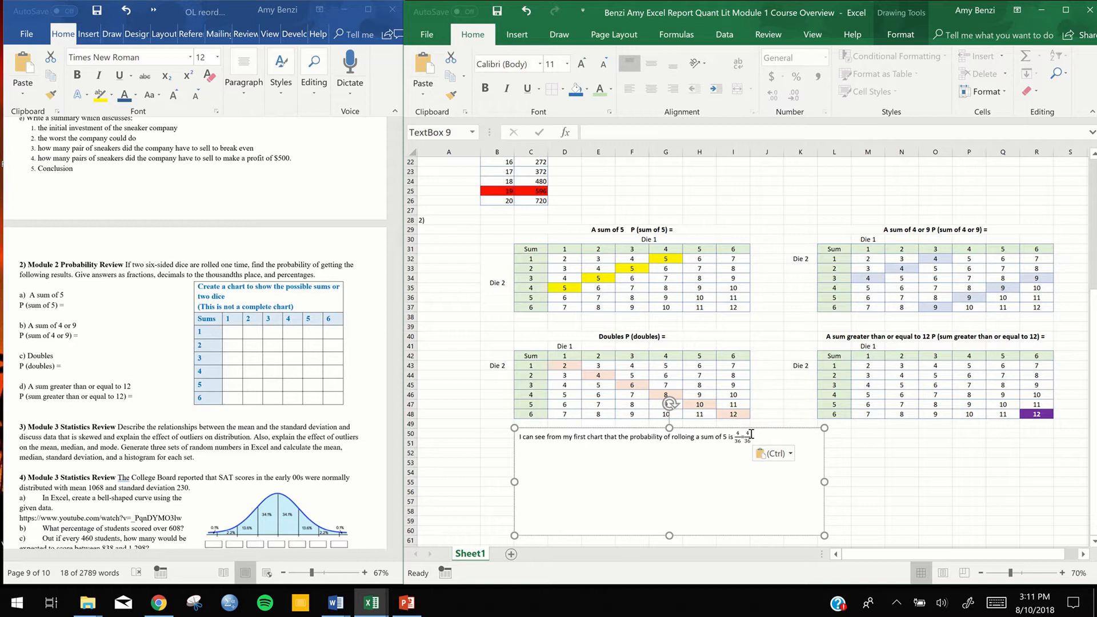
click(751, 431)
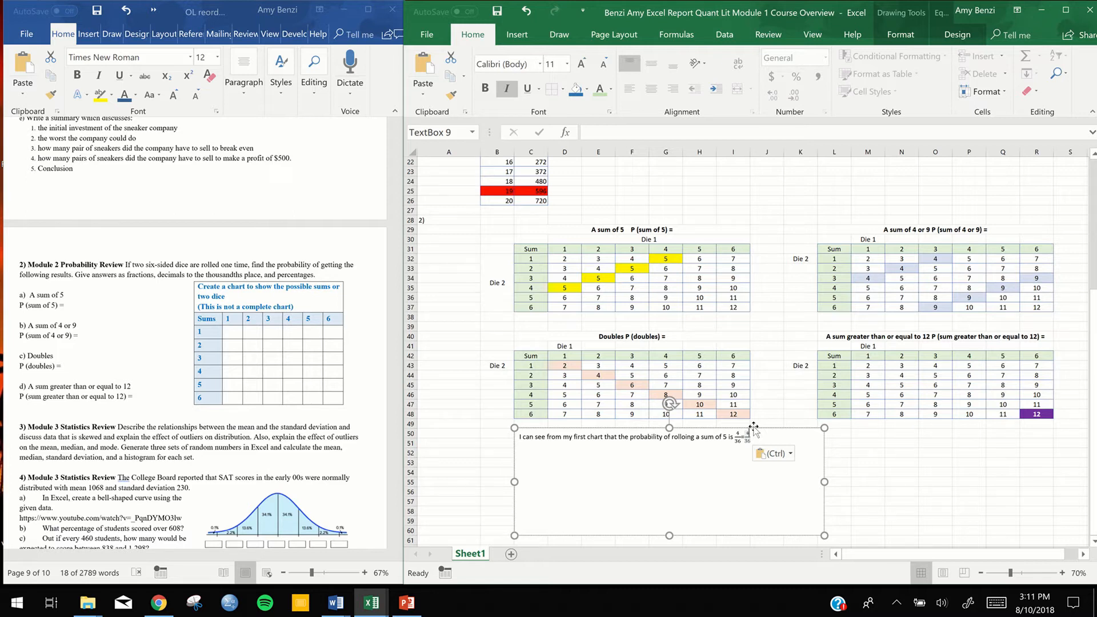
key(BackSpace)
text(1)
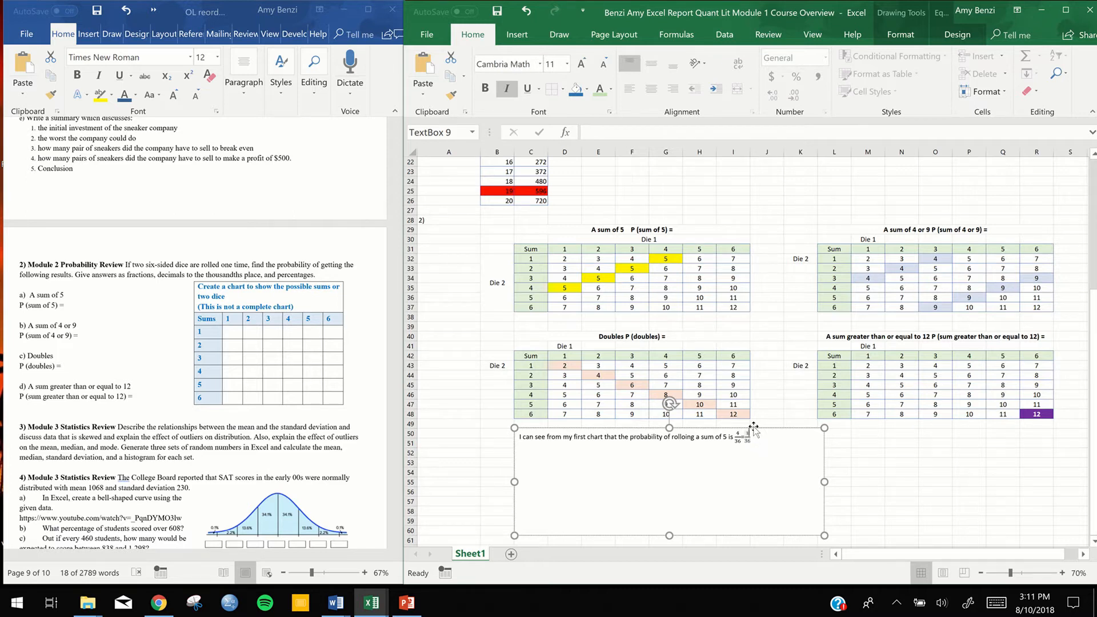
key(Down)
text(9)
Merge and center cells M50:N50 beside the text box and enter the heading "Calculations"
click(869, 436)
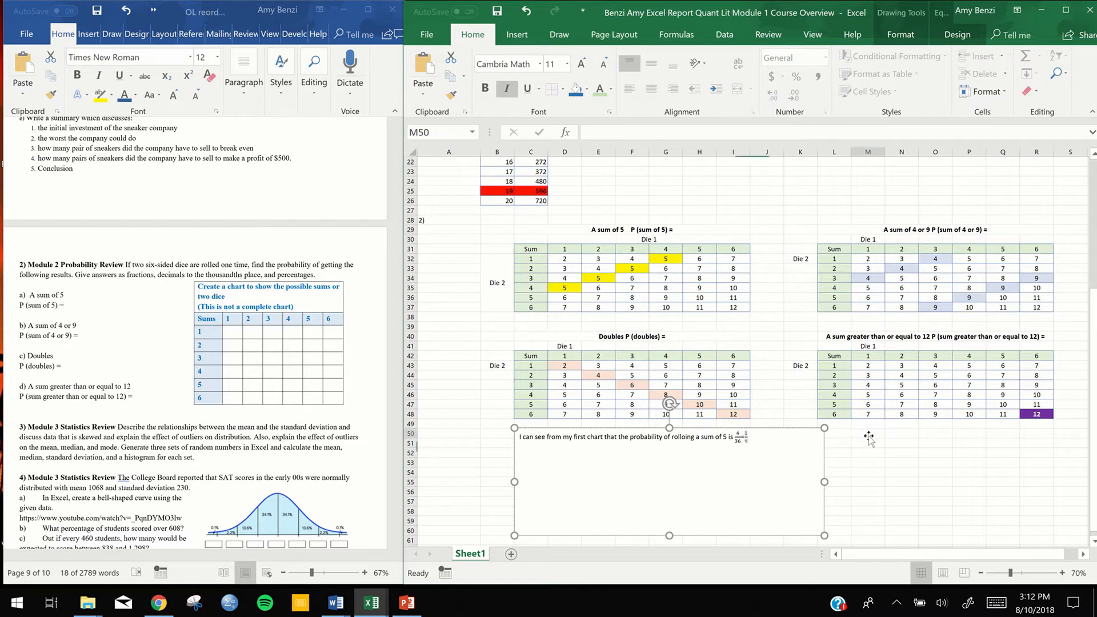
drag(869, 434, 910, 435)
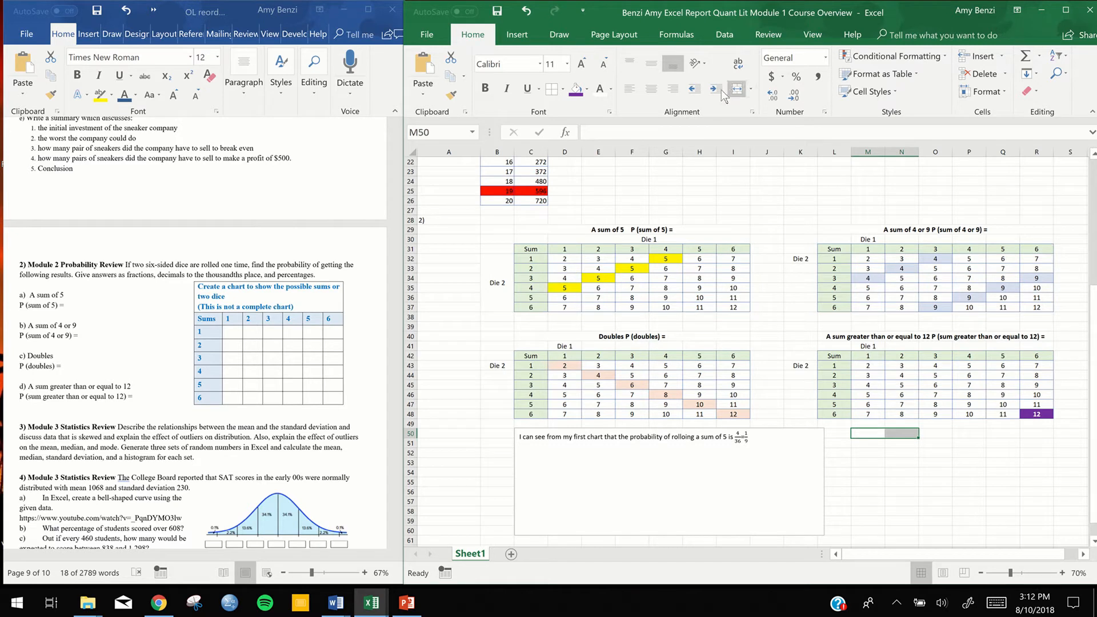
click(736, 91)
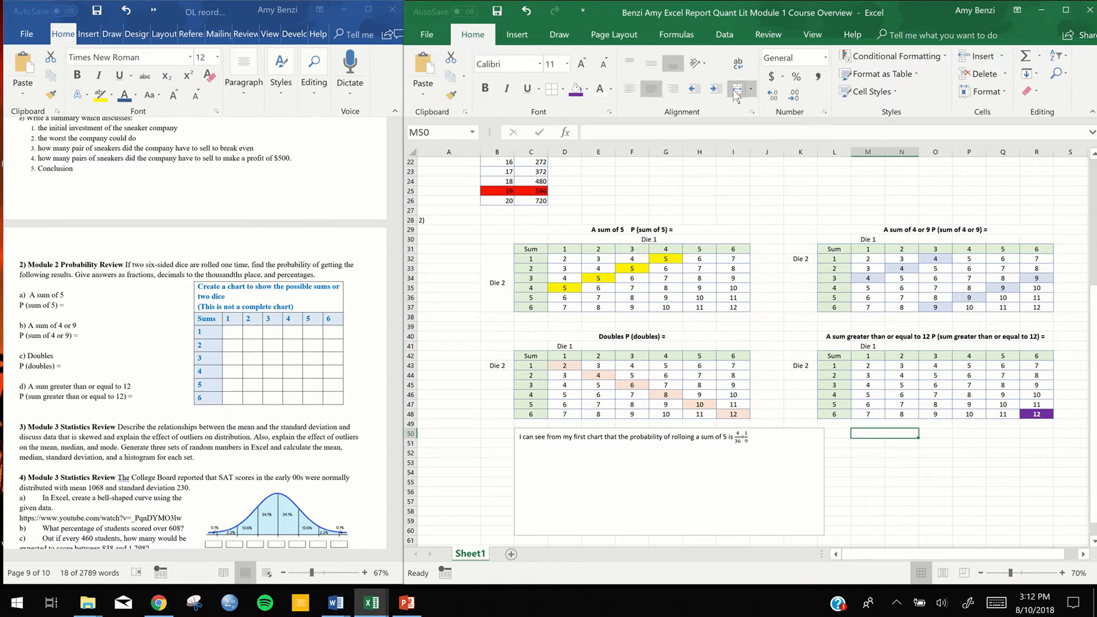
double_click(891, 433)
text(Calculations)
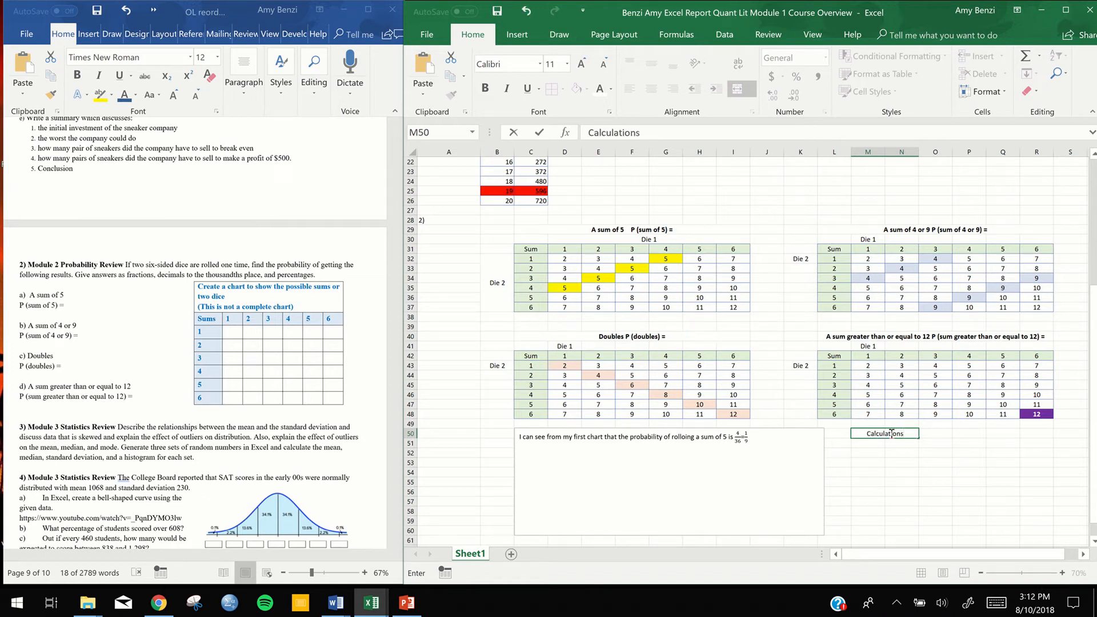
Enter the formula =1/9 in cell M51 under the Calculations heading
click(874, 443)
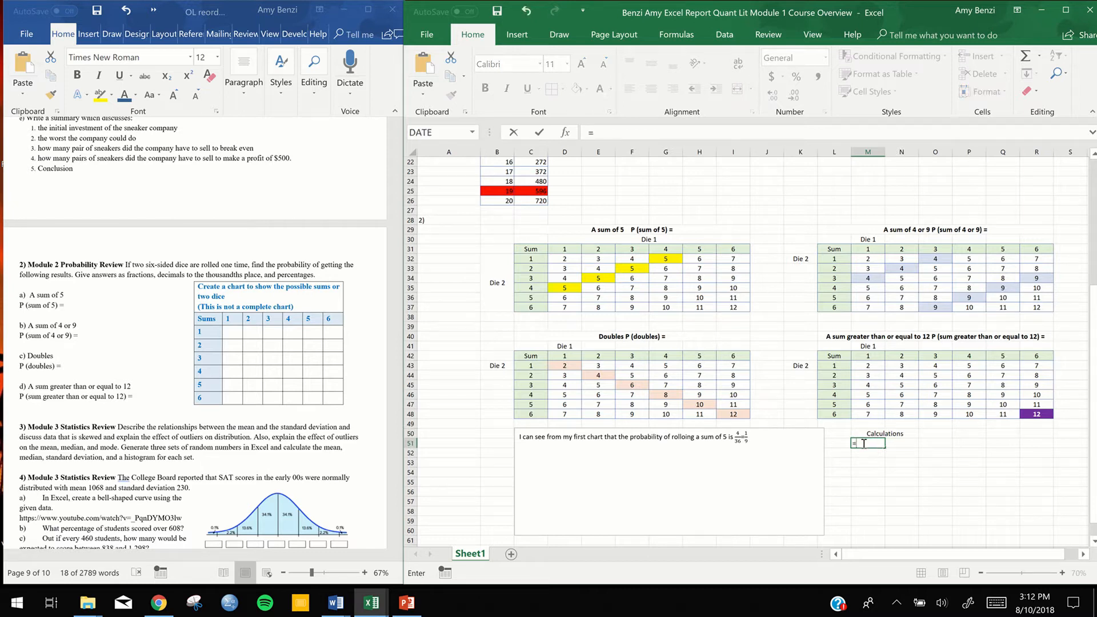
text(=1/9)
key(Return)
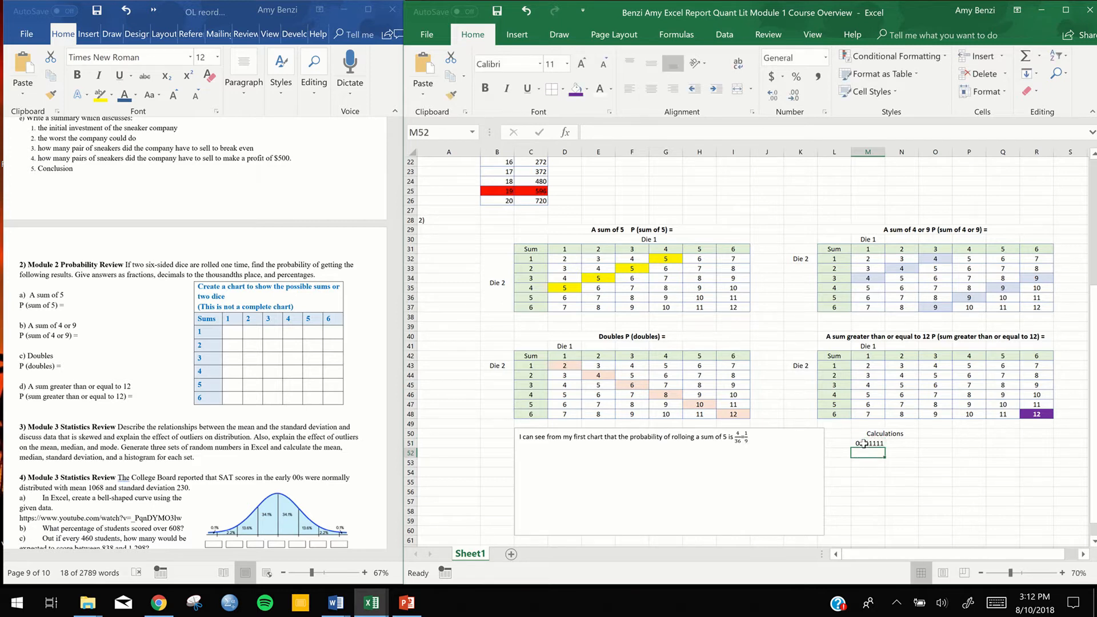
Enter the formula =4/36 in cell N51 under the Calculations heading
double_click(902, 443)
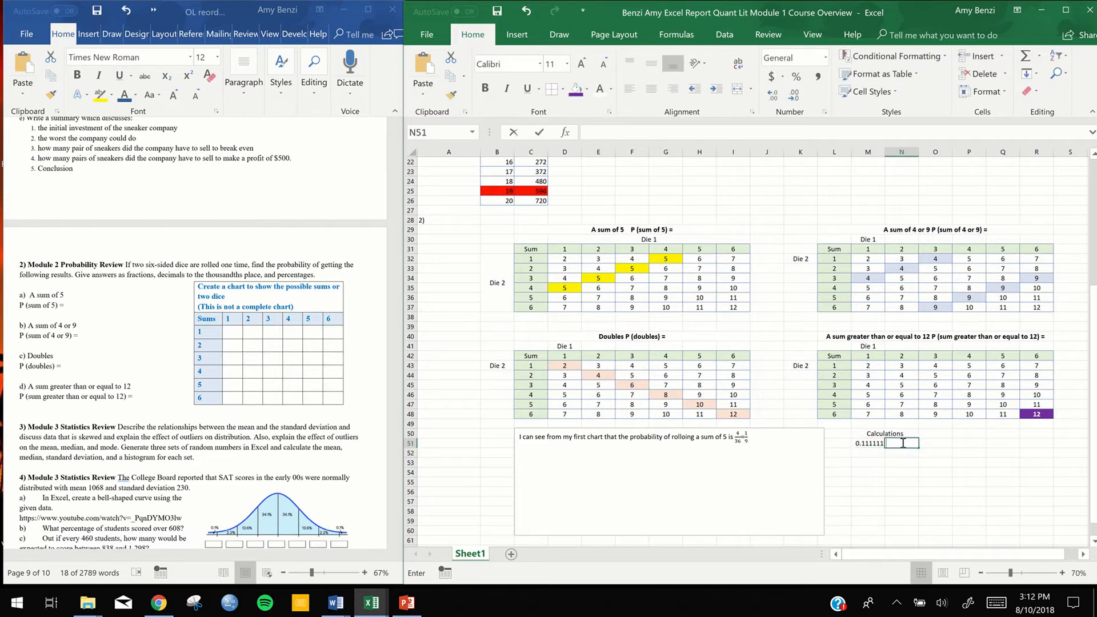
text(=)
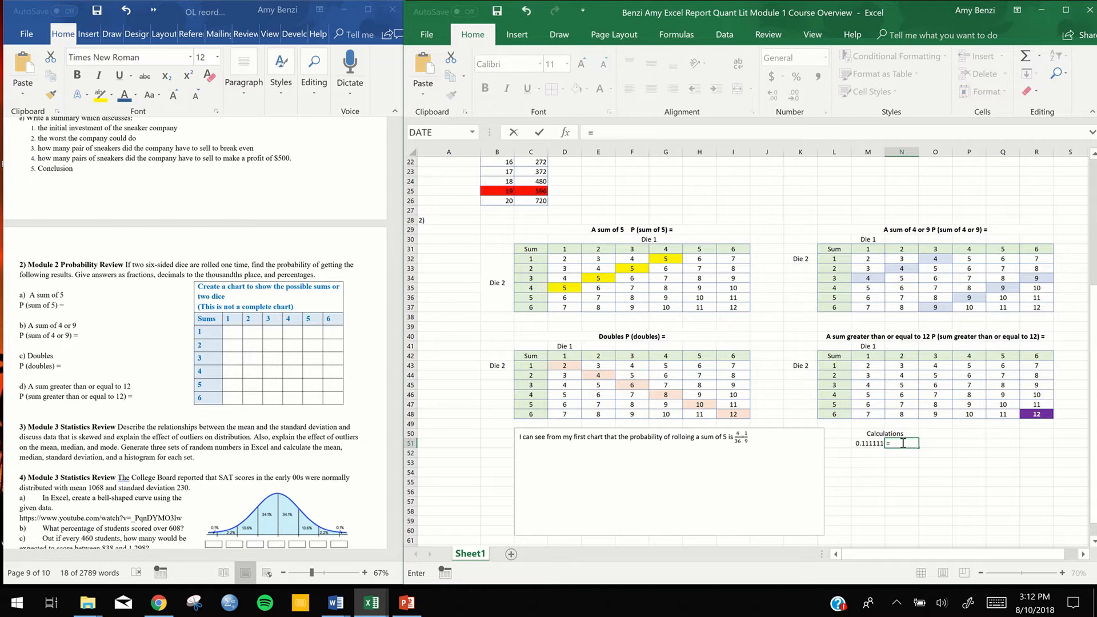
text(4/36)
key(Return)
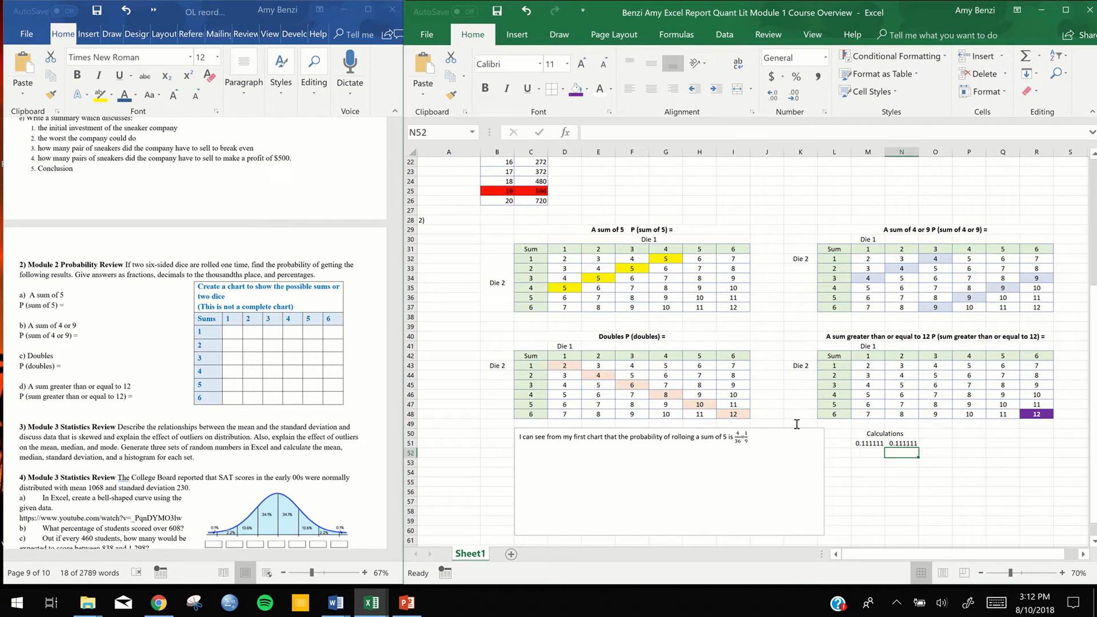
Complete the sum of 5 sentence in the text box by adding "or .111 or 11%." after the fractions
click(770, 437)
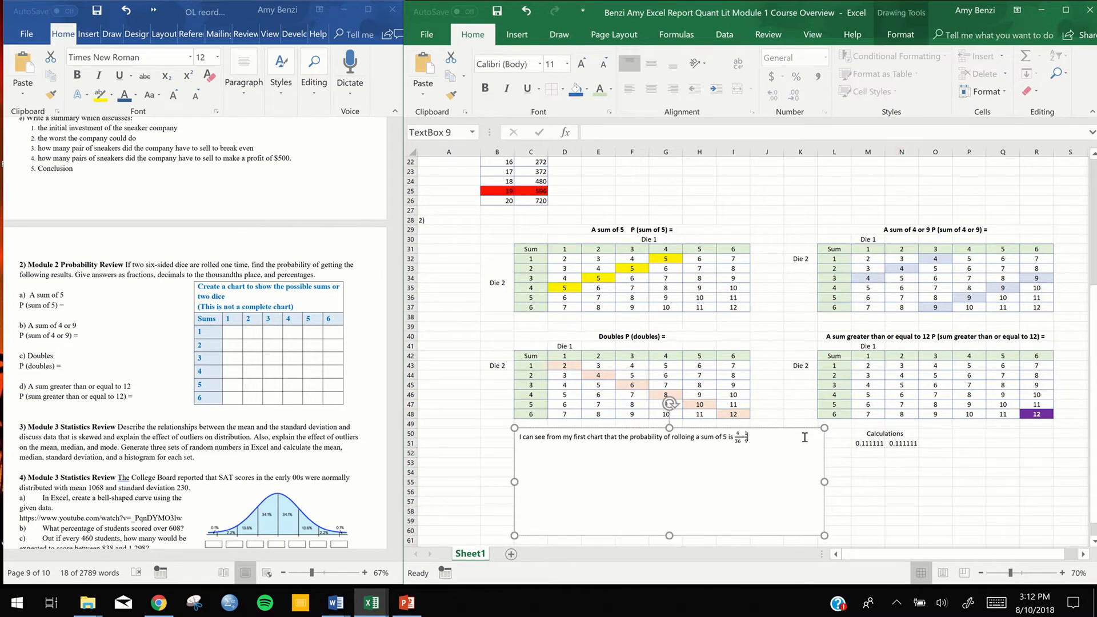
text(or .111 or)
text(11%.)
Try to paste a copy of the sum of 5 sentence on a new line, and undo the paste and line break
drag(797, 437, 521, 438)
key(ctrl+c)
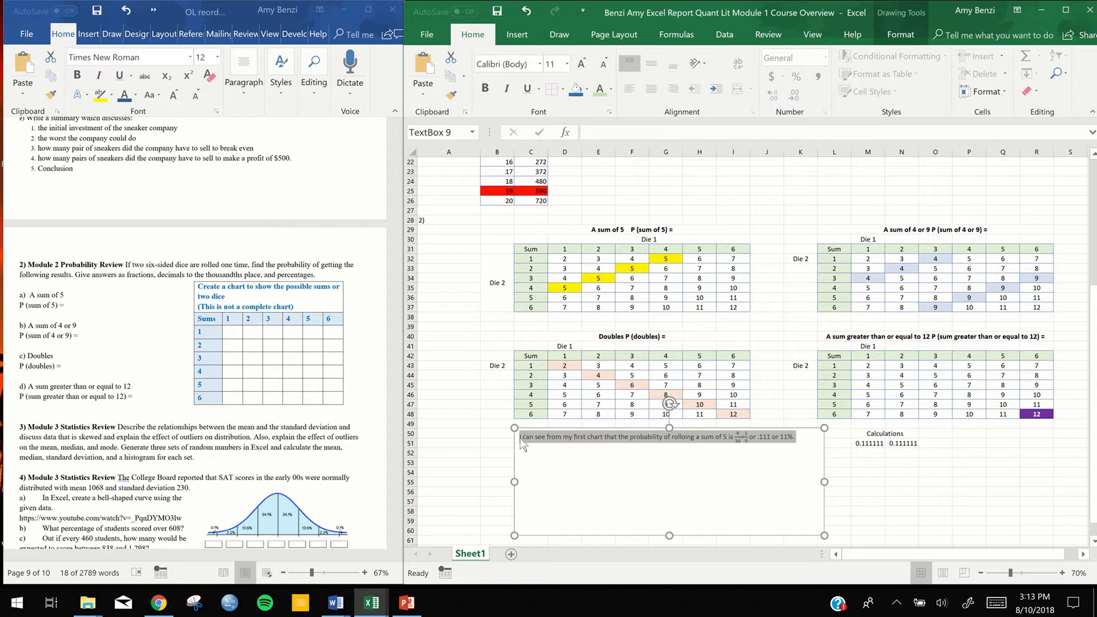
click(603, 452)
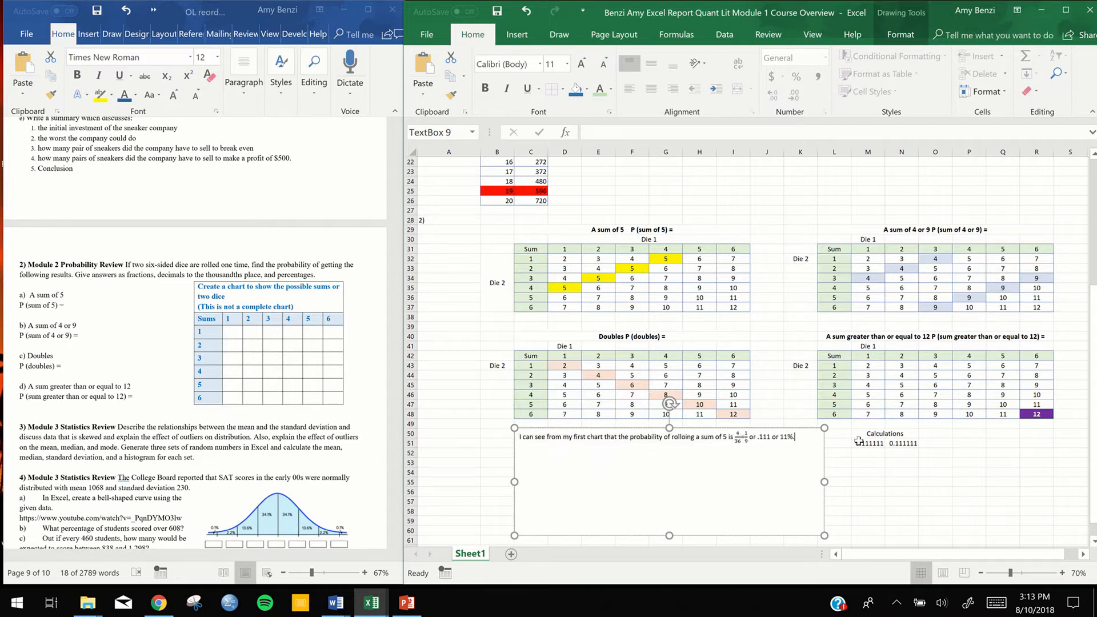
key(Return)
key(ctrl+v)
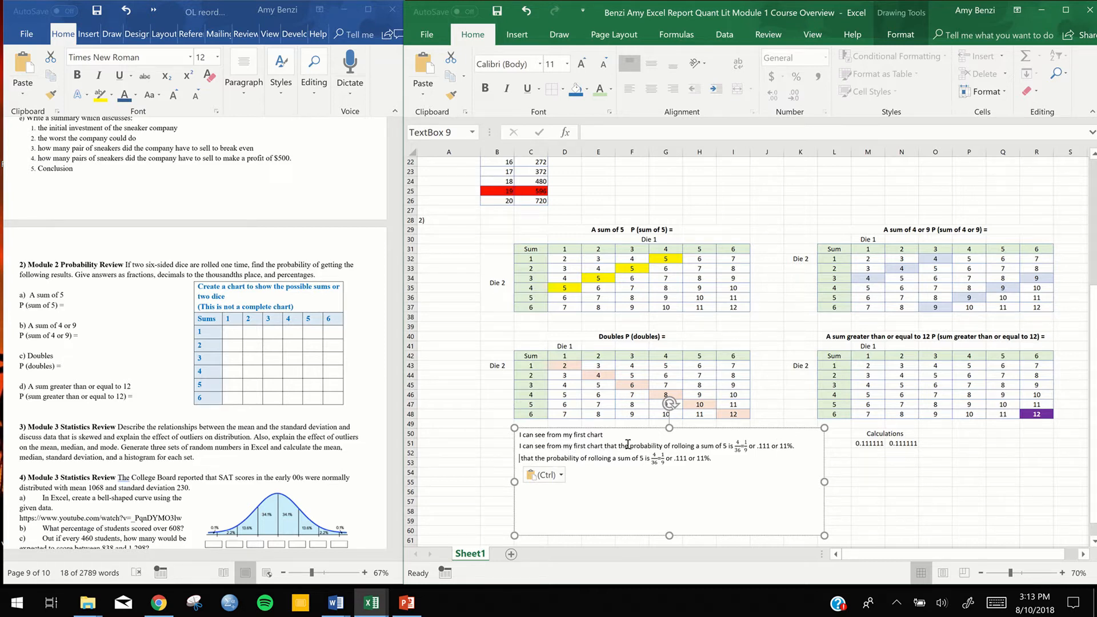
key(ctrl)
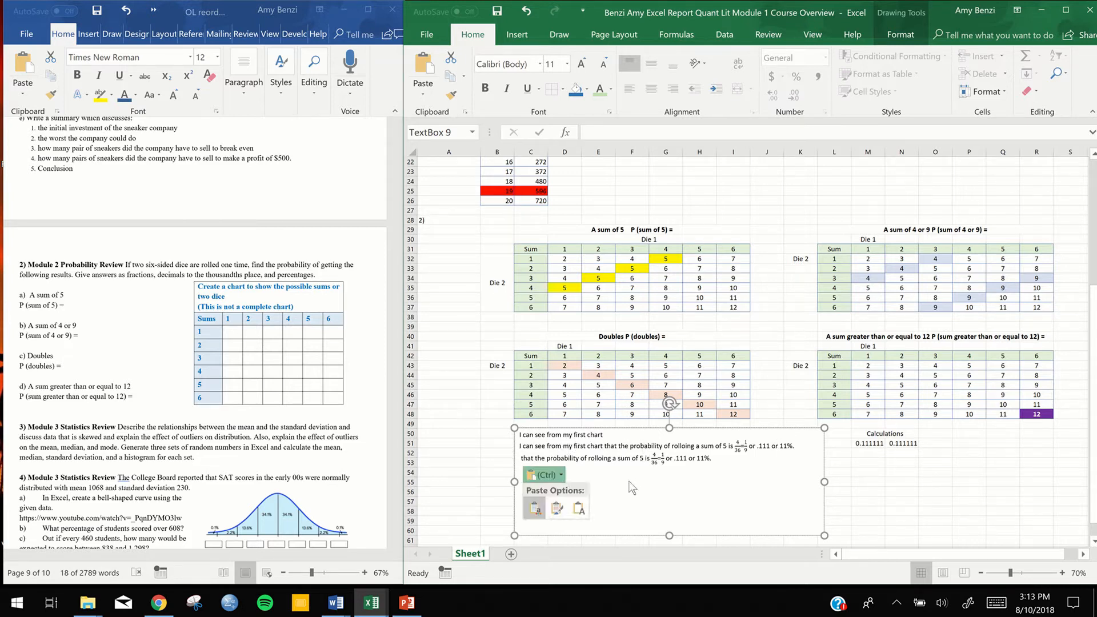
key(Escape)
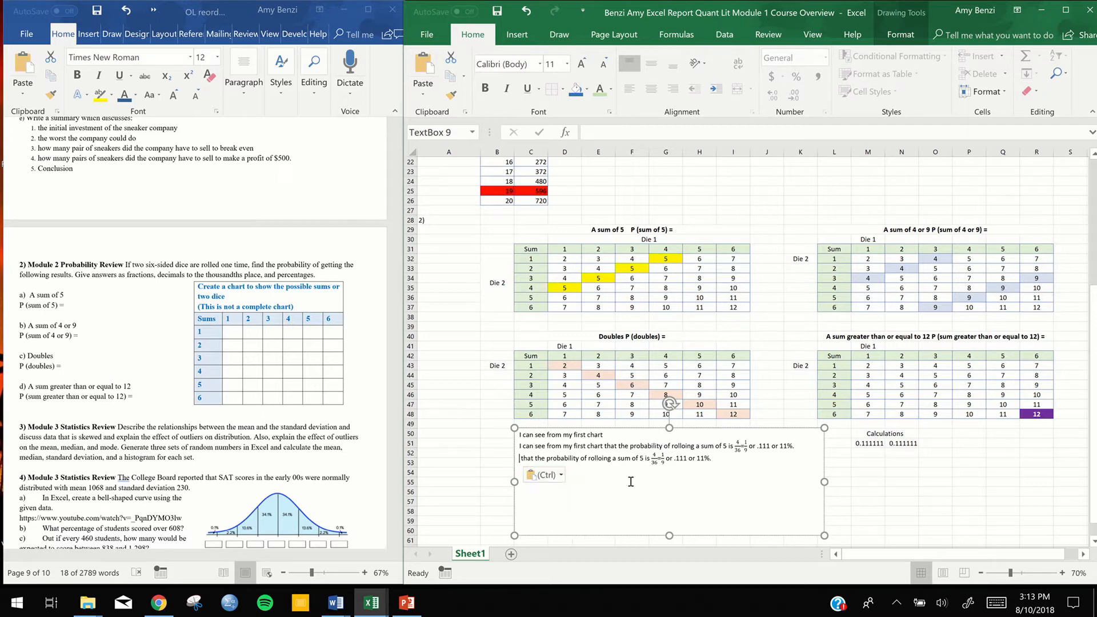
key(ctrl+z)
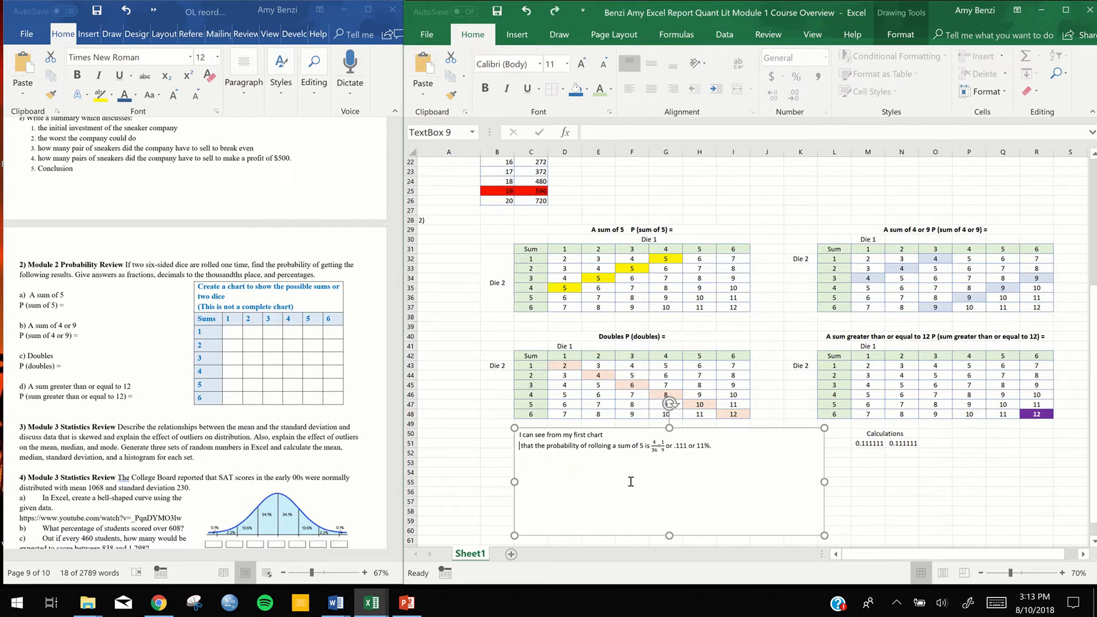
key(BackSpace)
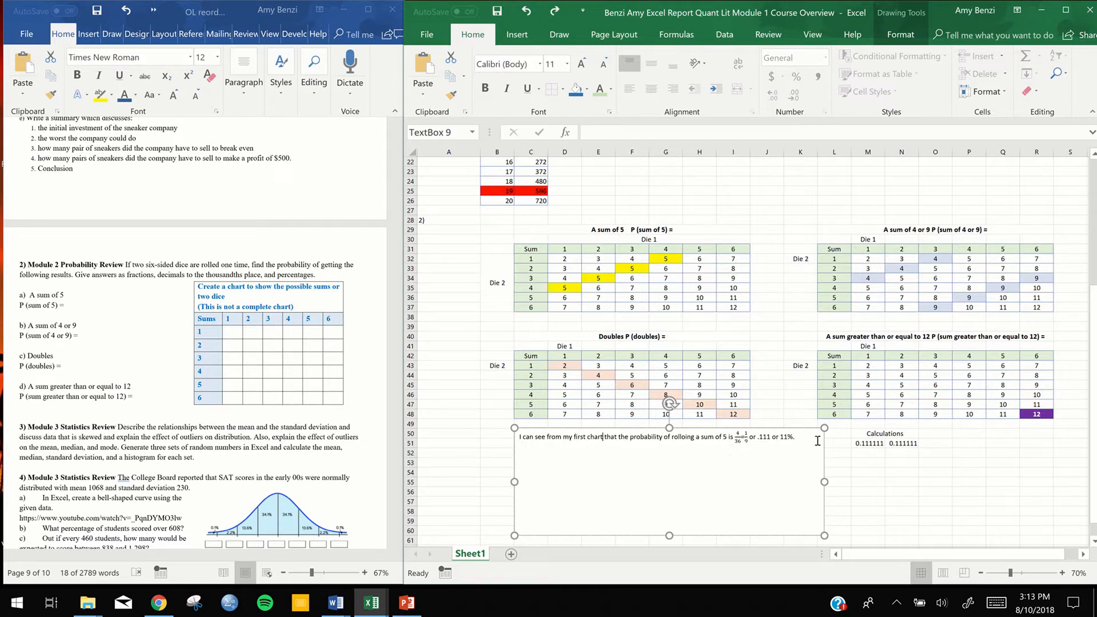
Copy the whole sum of 5 sentence and paste it as a second sentence below the first in the text box
drag(797, 441, 522, 439)
key(ctrl+c)
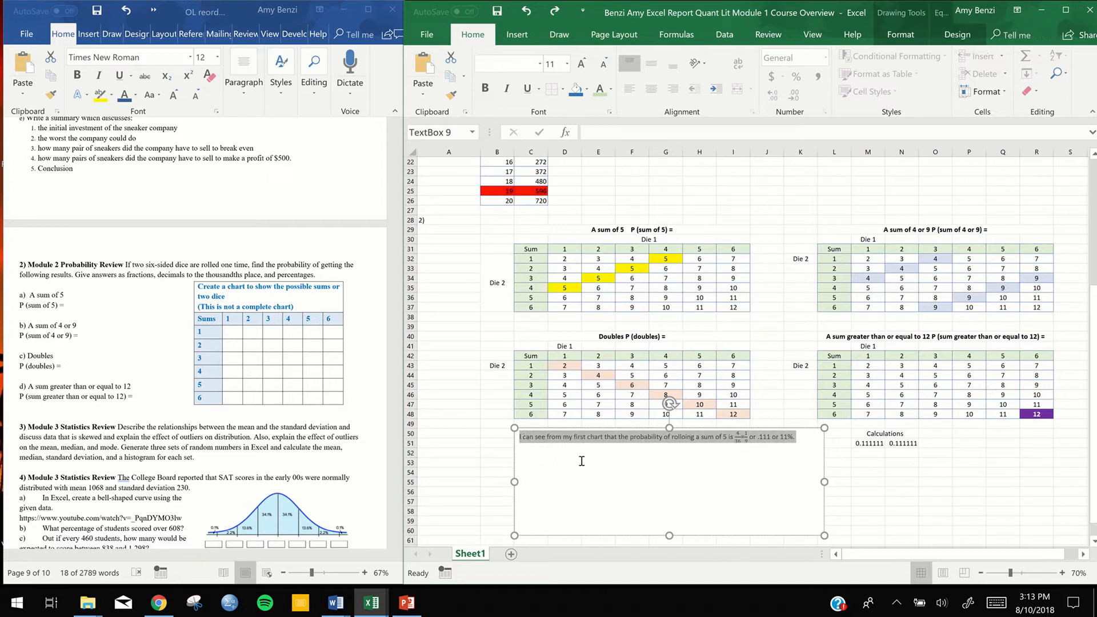
click(745, 455)
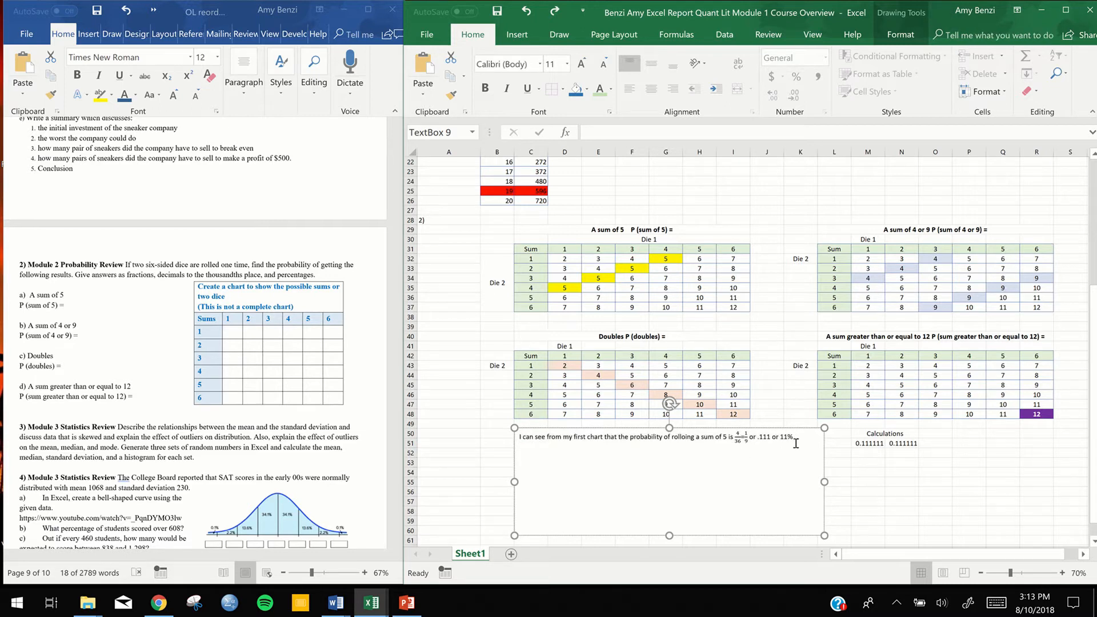
key(Return)
key(ctrl+v)
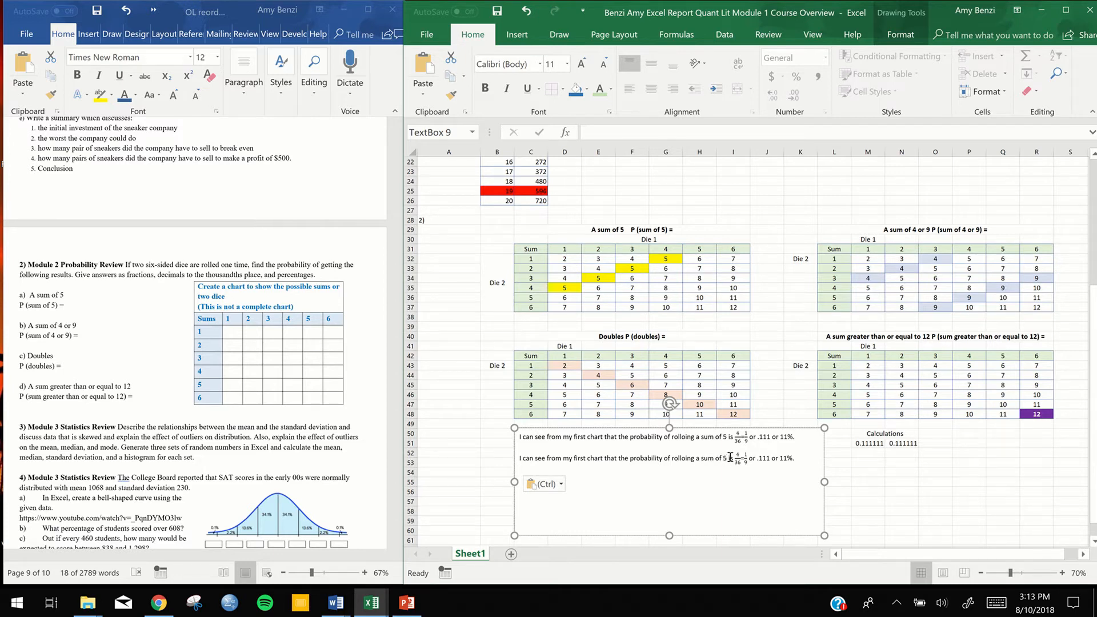
Change the second sentence to a sum of 4 or 9 and replace its fractions with the single fraction 7/36
click(726, 458)
text(4 or 9)
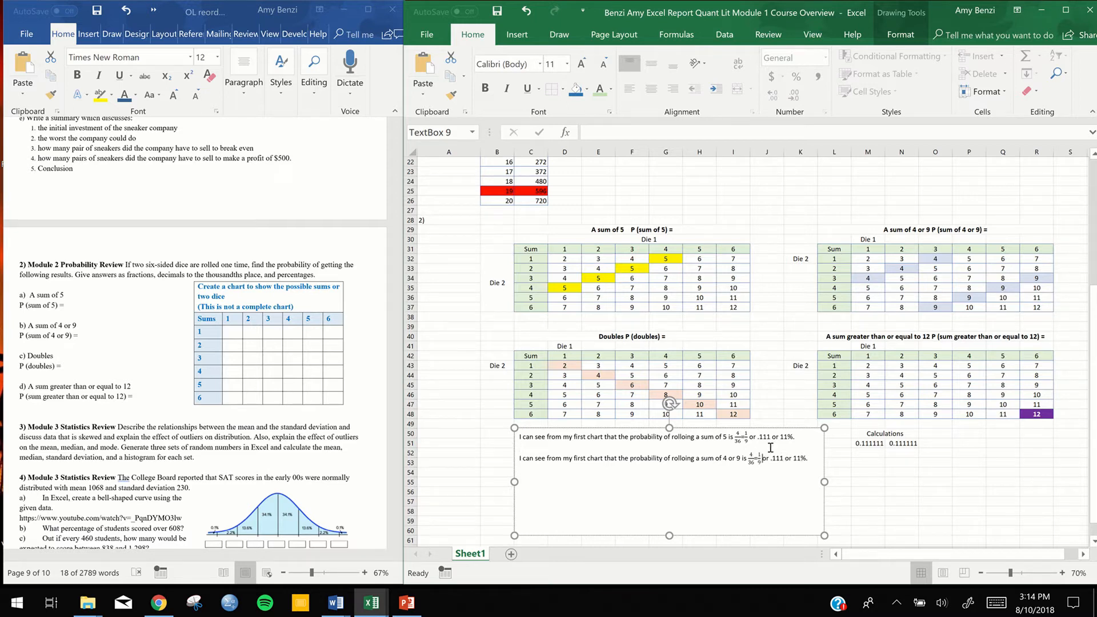
key(BackSpace)
key(BackSpace)
key(Left)
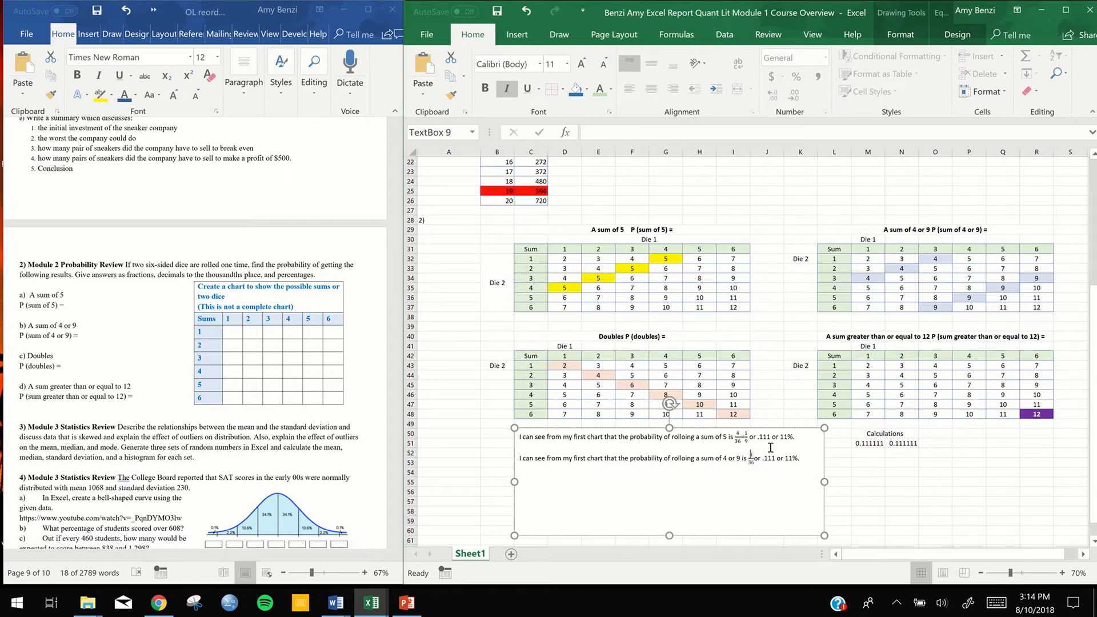
key(Left)
key(Left)
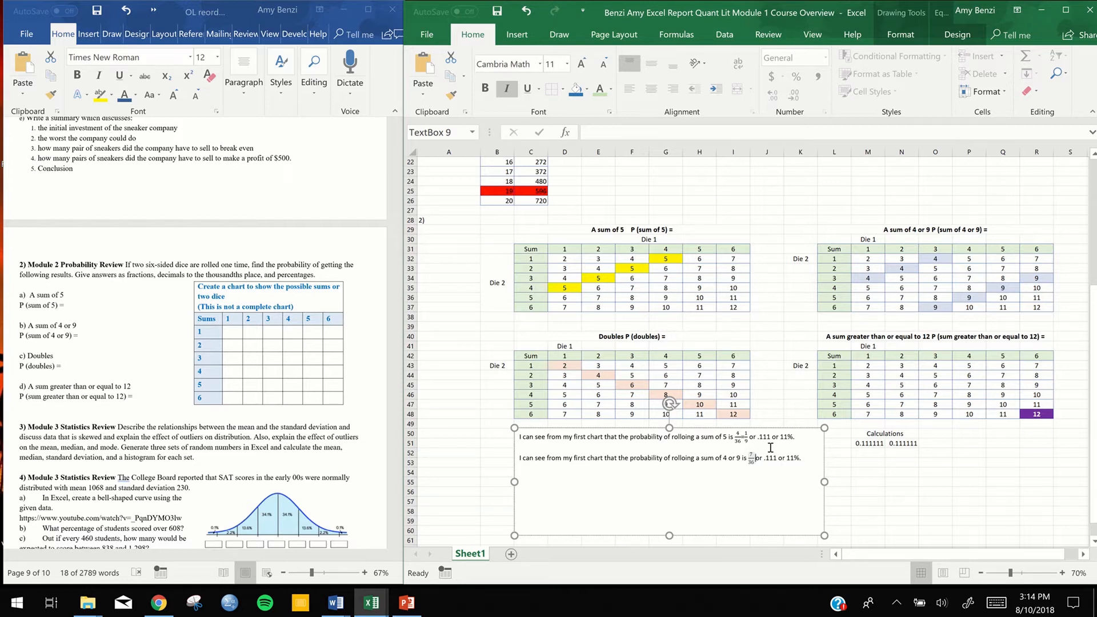
key(Right)
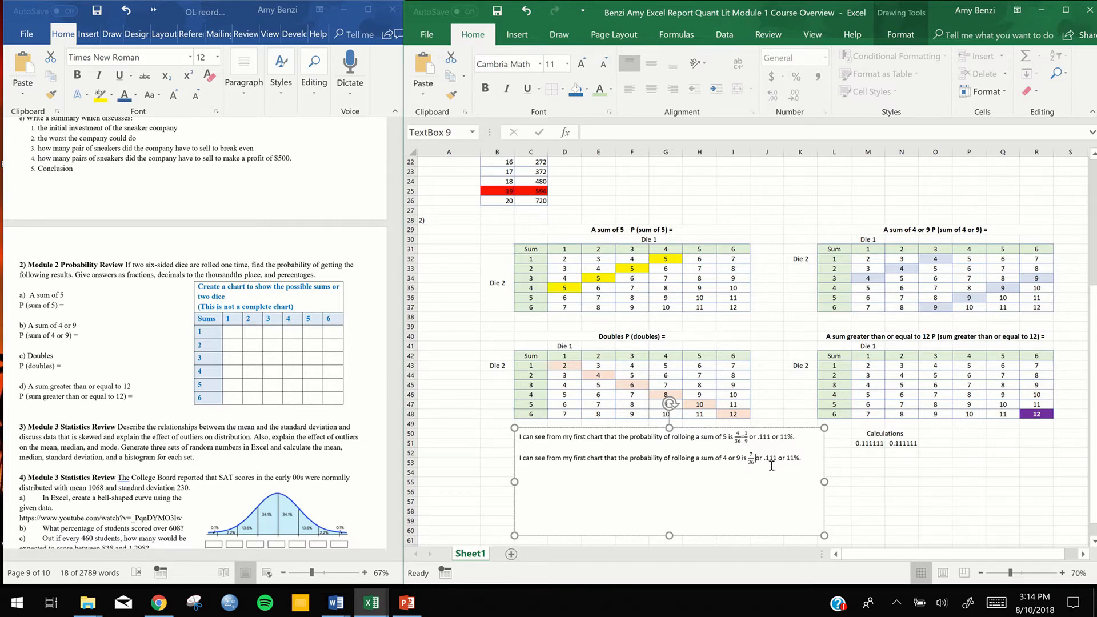
Enter the formula =7/36 in cell M52 under the Calculations heading
click(872, 453)
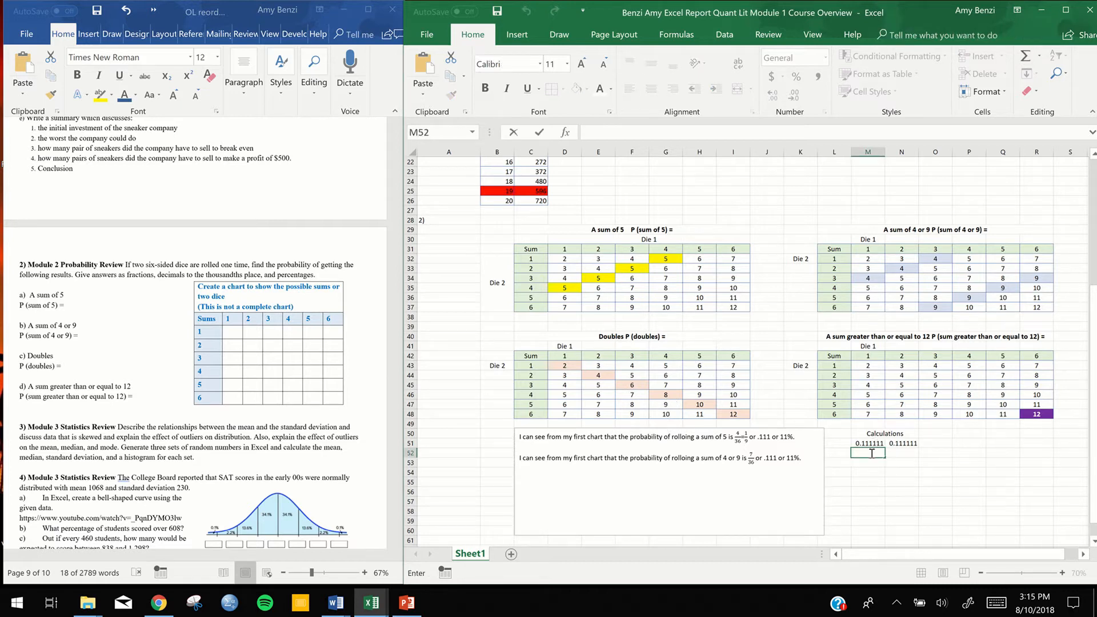
text(=7)
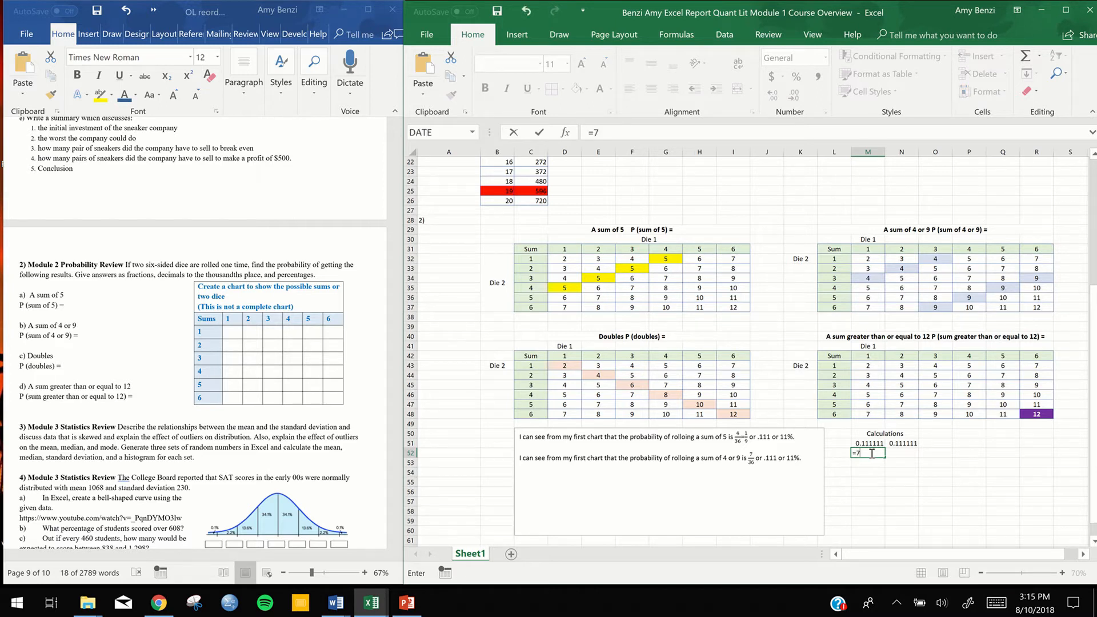
text(/36)
key(Return)
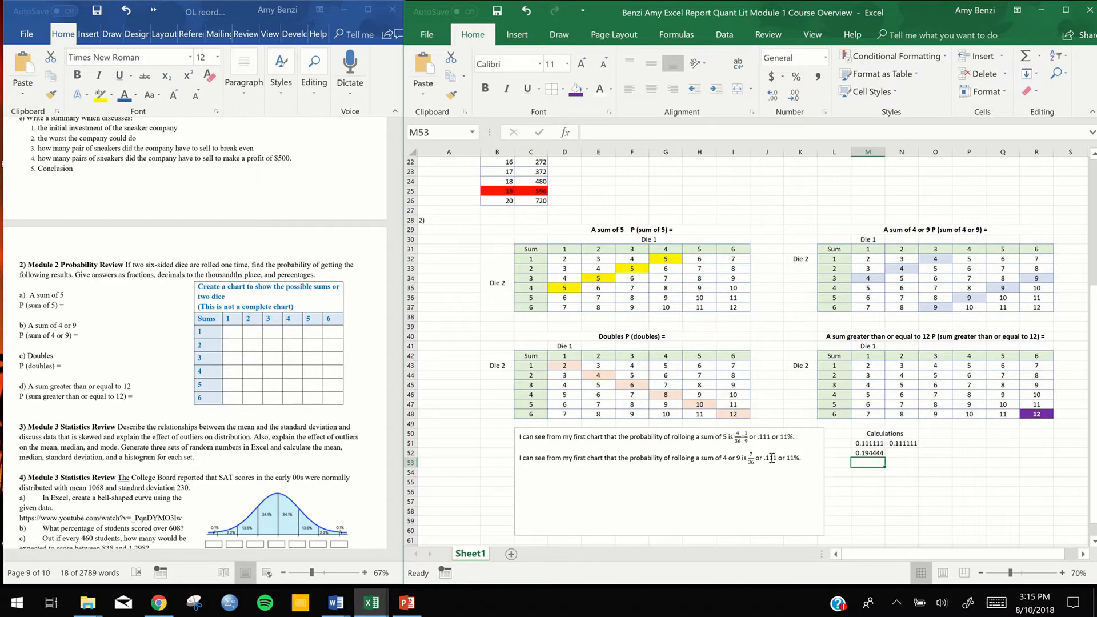
Change the second sentence's decimal to .194 and its percentage to 19.4%
click(776, 459)
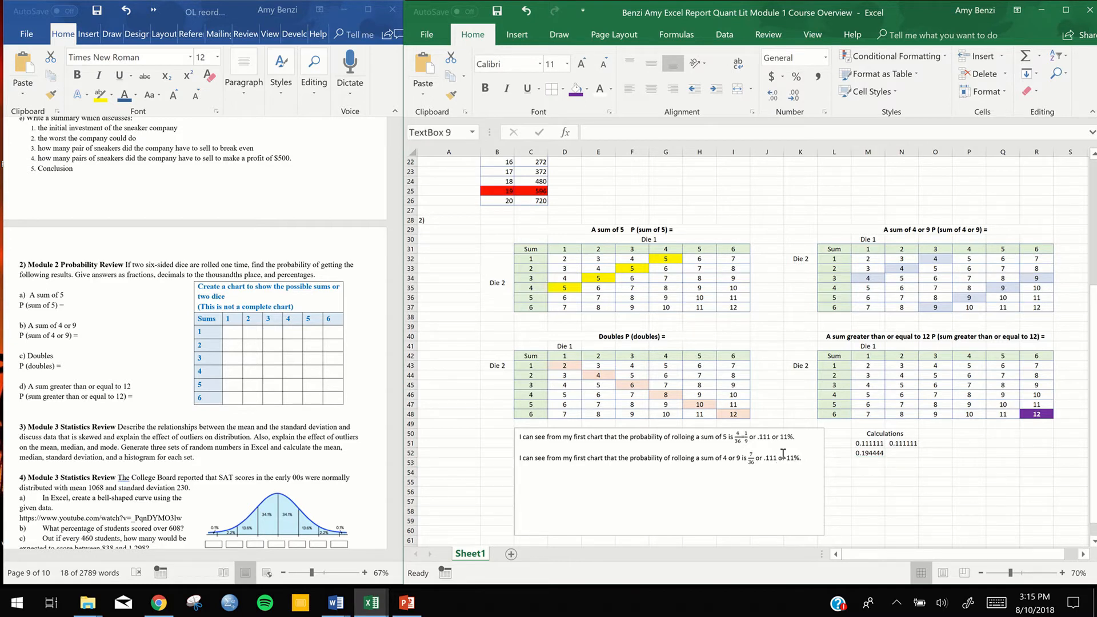
key(BackSpace)
key(BackSpace)
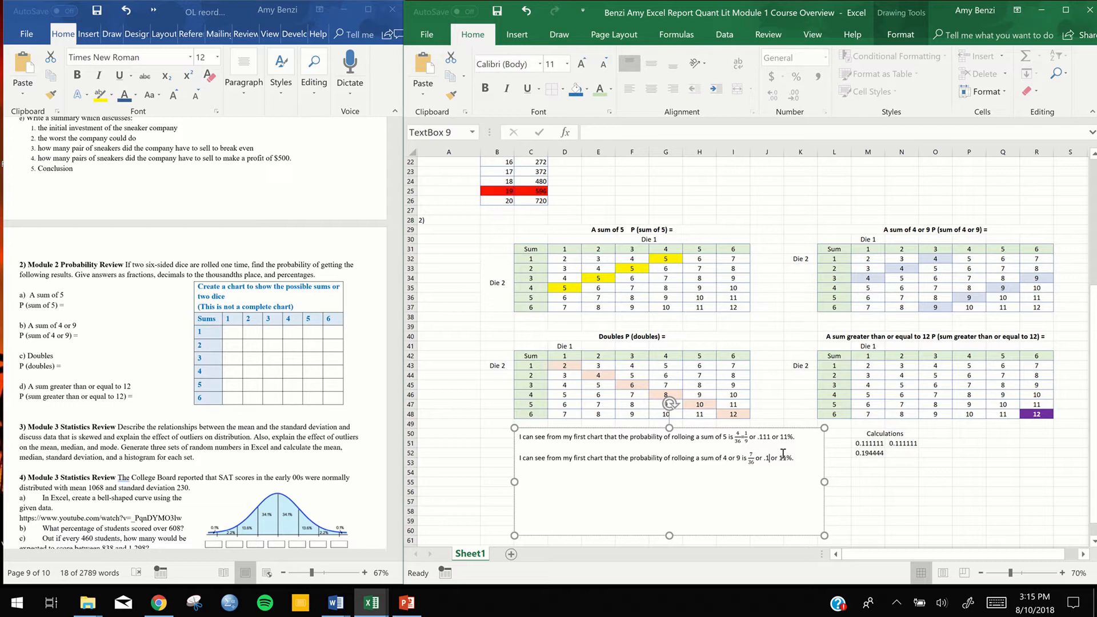
text(94)
click(795, 459)
key(BackSpace)
key(BackSpace)
text(9.4)
Switch to the Word document and add "to the tenths place" after "percentages" in the Module 2 Probability Review instructions
double_click(270, 275)
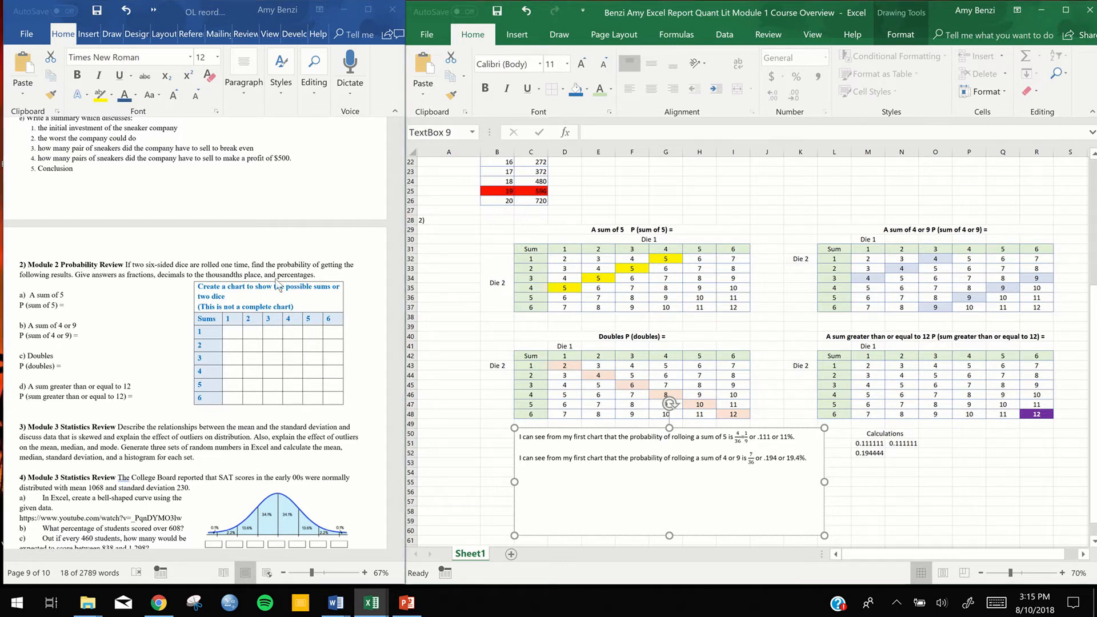
click(314, 277)
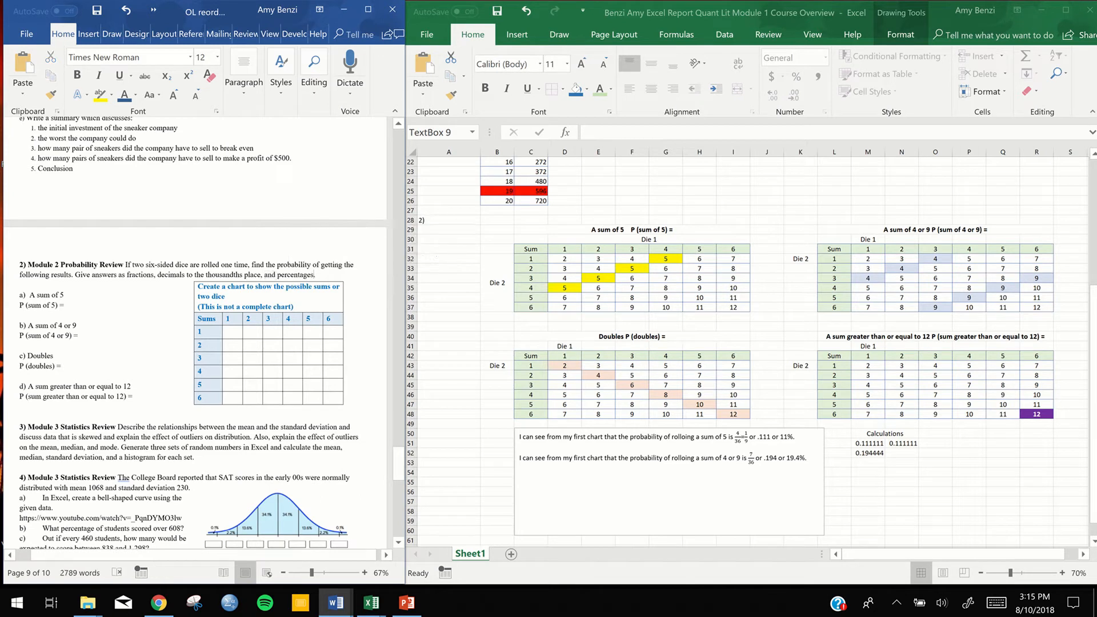
text(to the t)
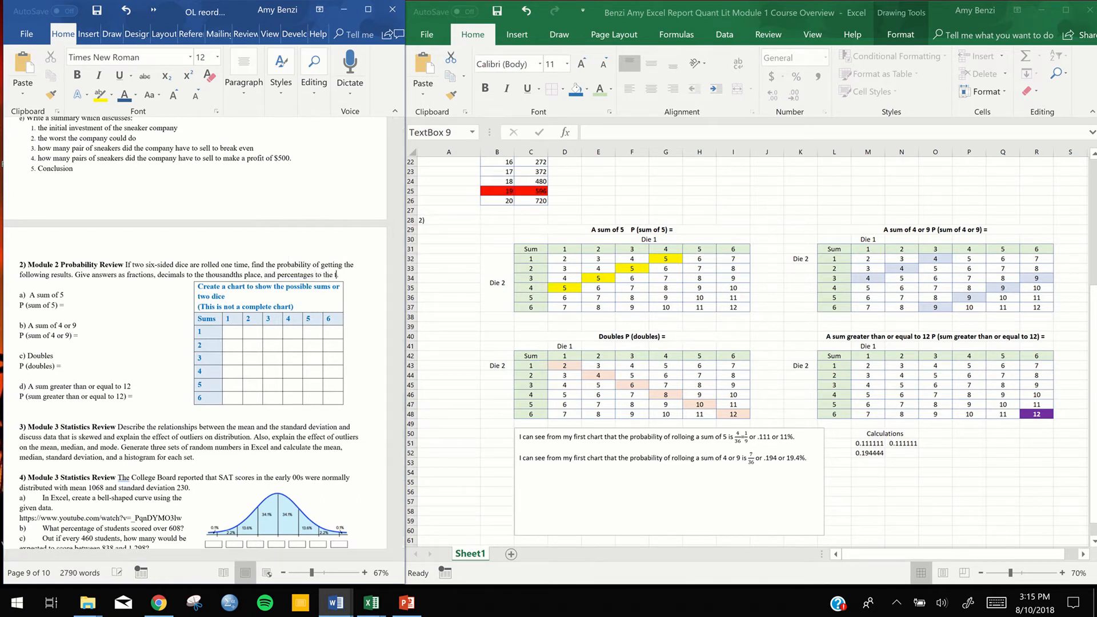
text(enths pla.)
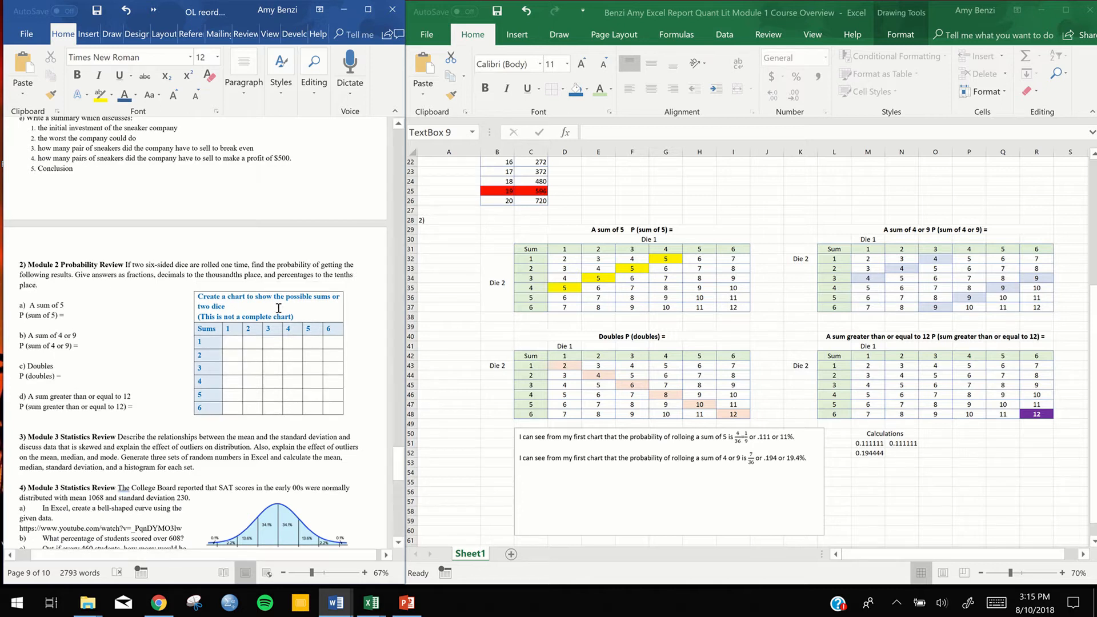
Back in Excel, paste the copied sentence as a third line in the text box and change "first" to "second" in the second sentence
click(793, 469)
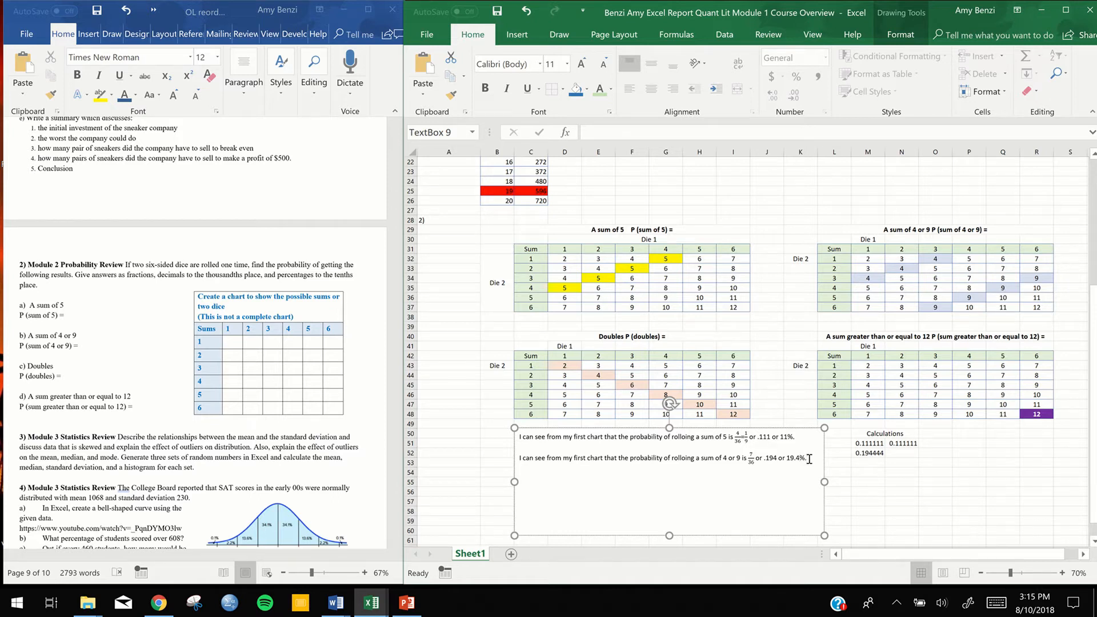
text(I can see from my first chart that the probability of rolloing a sum of 5 is 4/36=1/9 or .111 or 11%.)
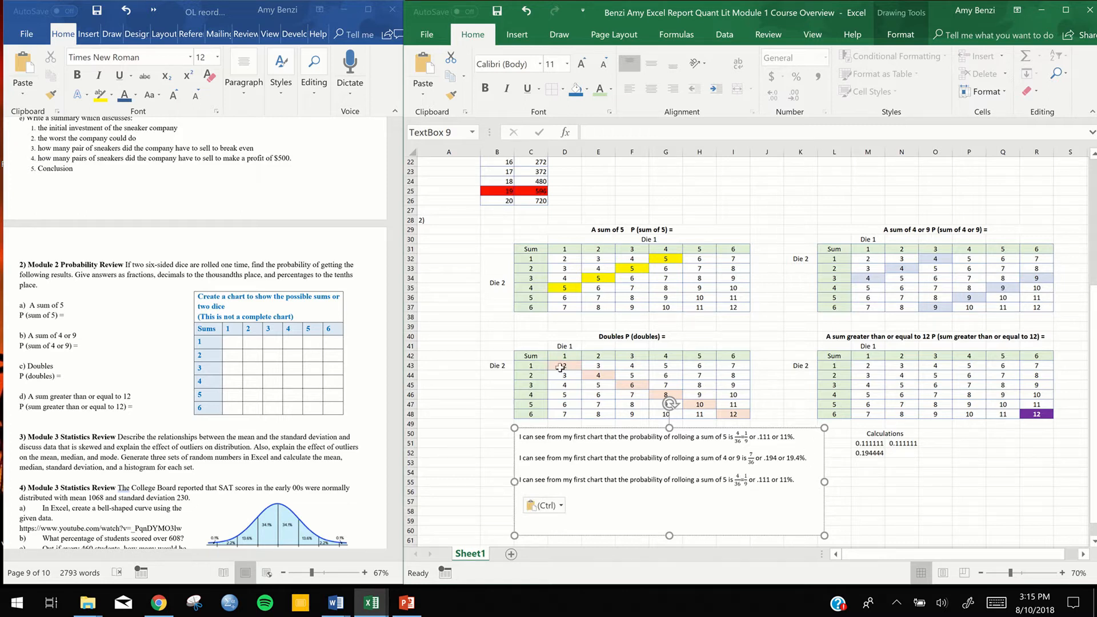
double_click(578, 457)
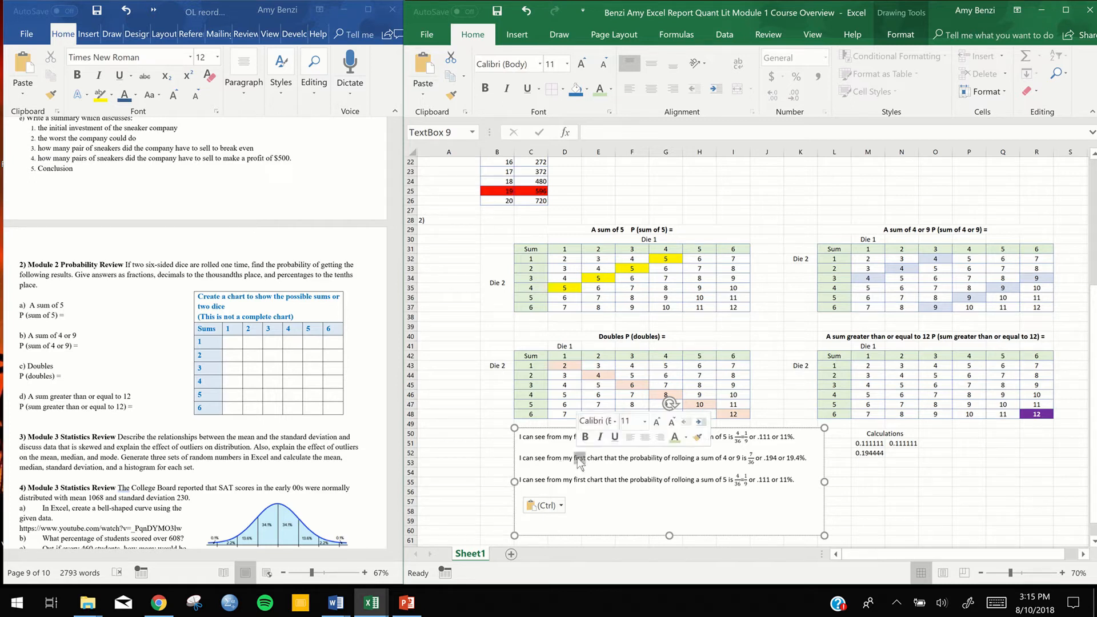
text(second)
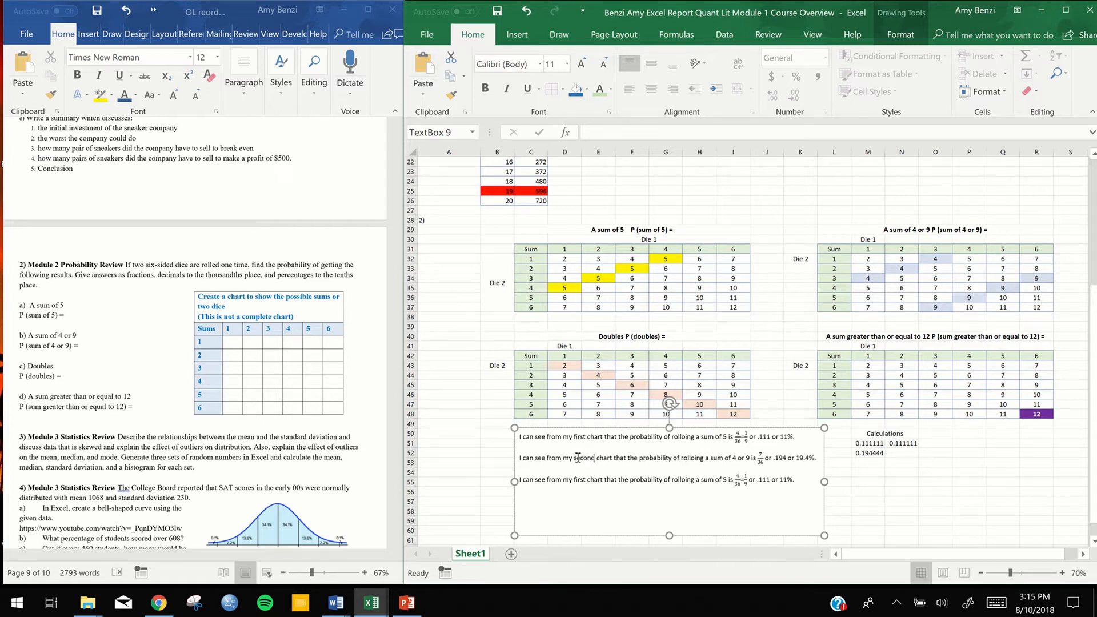
Add "Chart 1" to the beginning of the title above the sum of 5 chart
scroll(506, 354, up, 1)
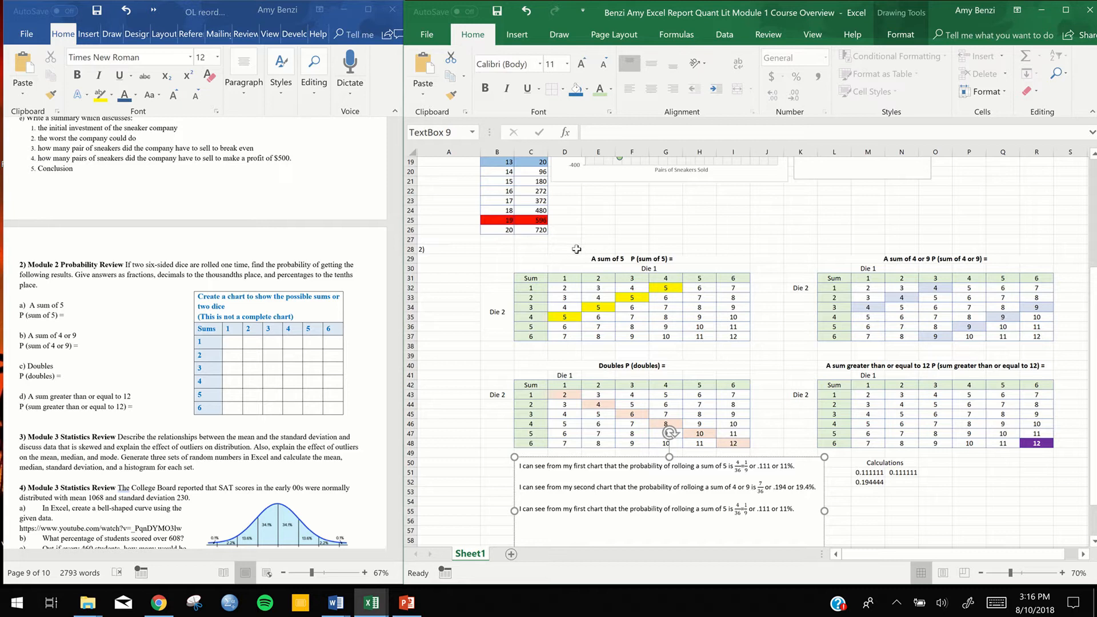
double_click(571, 259)
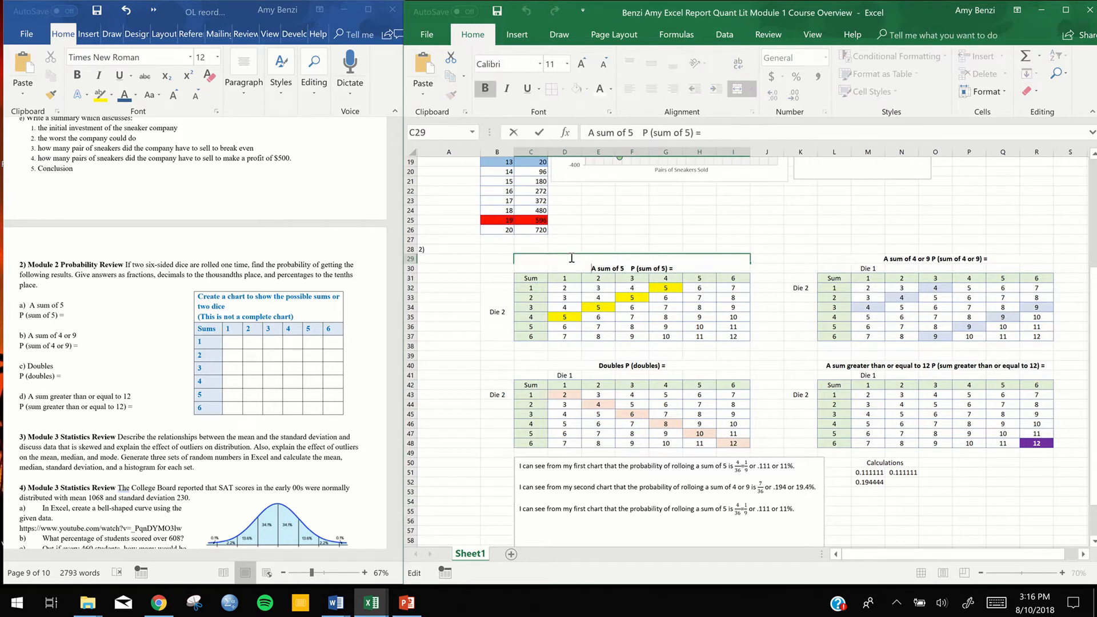
text(Chart 1)
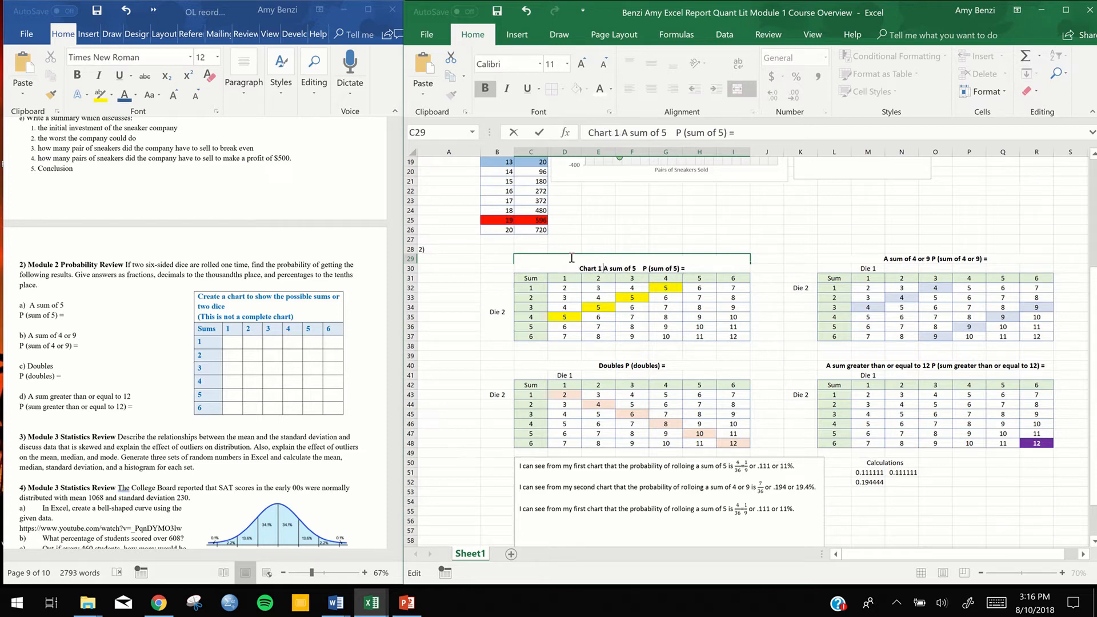
double_click(875, 259)
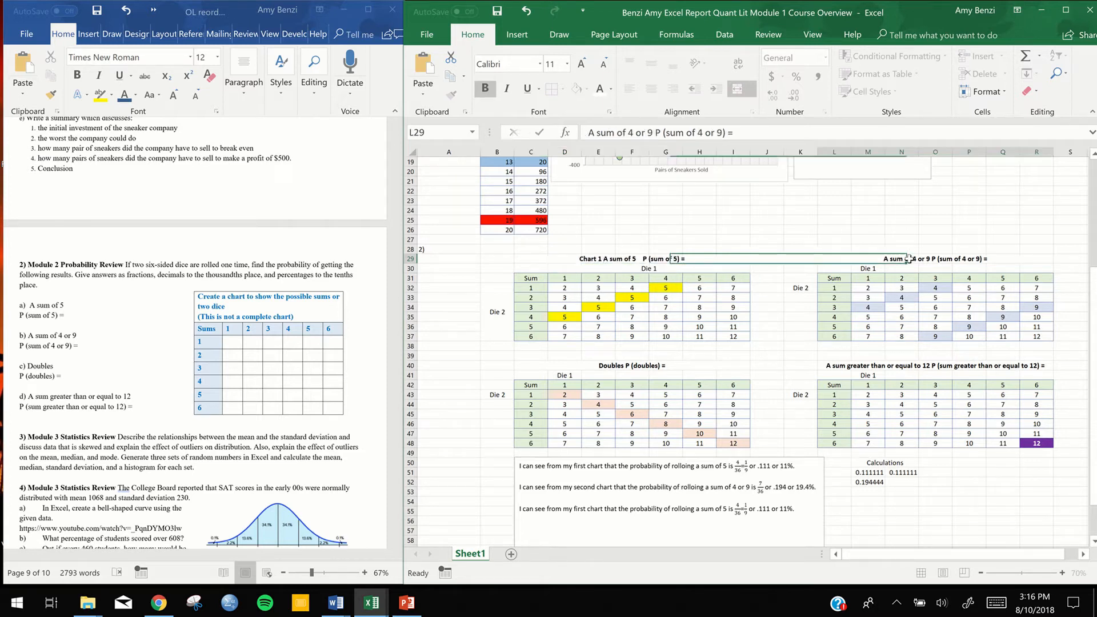
Add "Chart 2" to the beginning of the title above the sum of 4 or 9 chart
text(Chart 2)
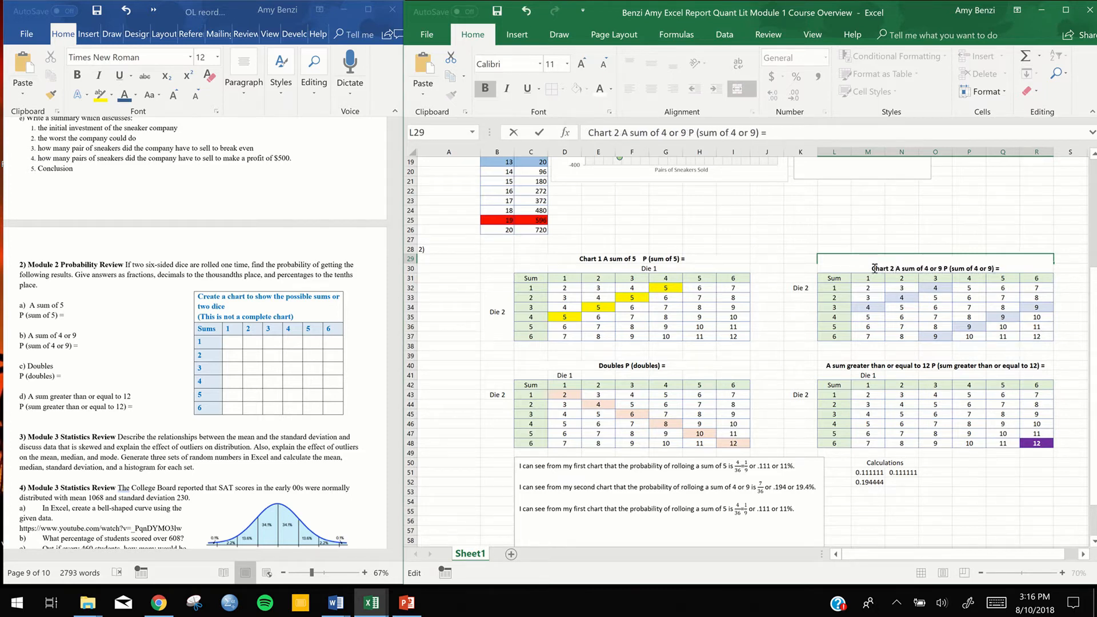
scroll(875, 268, up, 1)
Try to add "Chart 3" to the title above the doubles chart
click(610, 395)
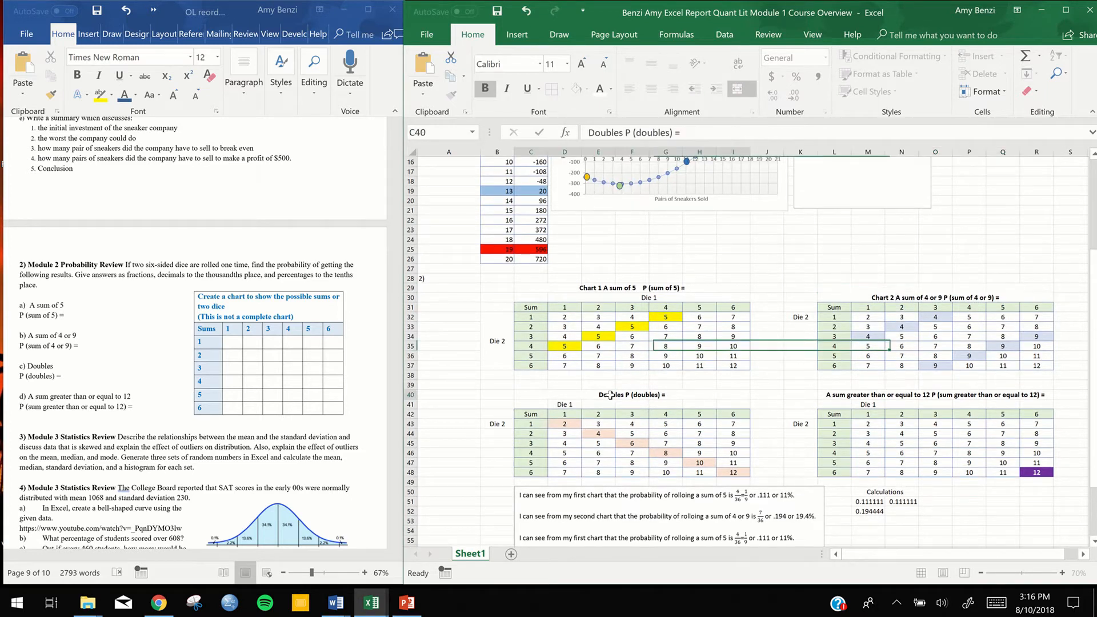
text(Chart 3)
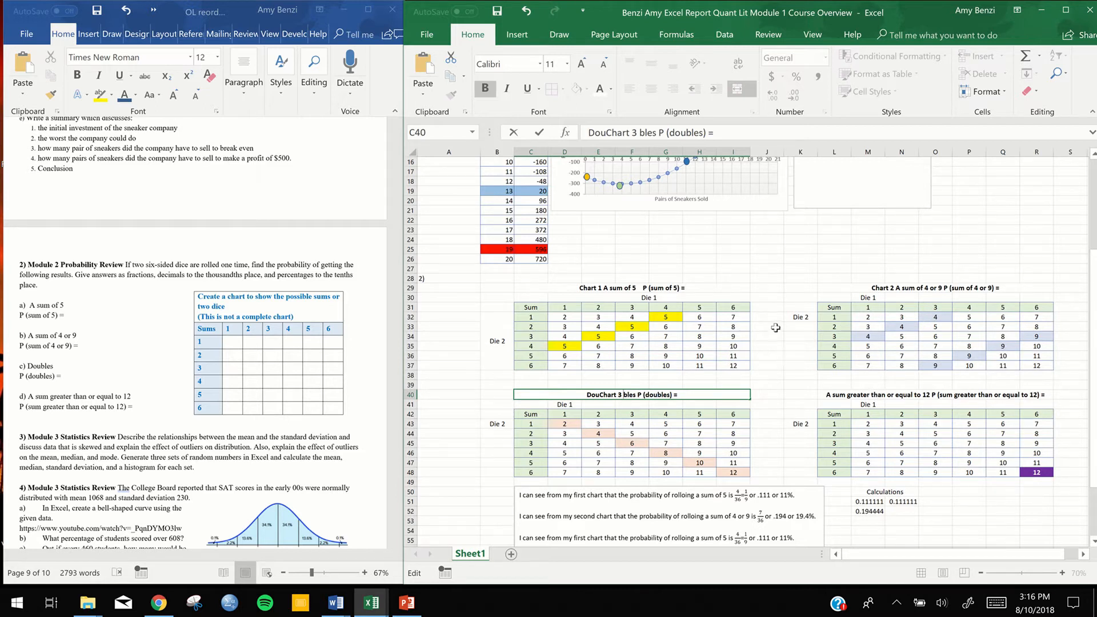
click(800, 384)
Add "Chart 4" to the beginning of the title above the chart for a sum greater than or equal to 12
scroll(800, 386, down, 2)
scroll(800, 387, down, 2)
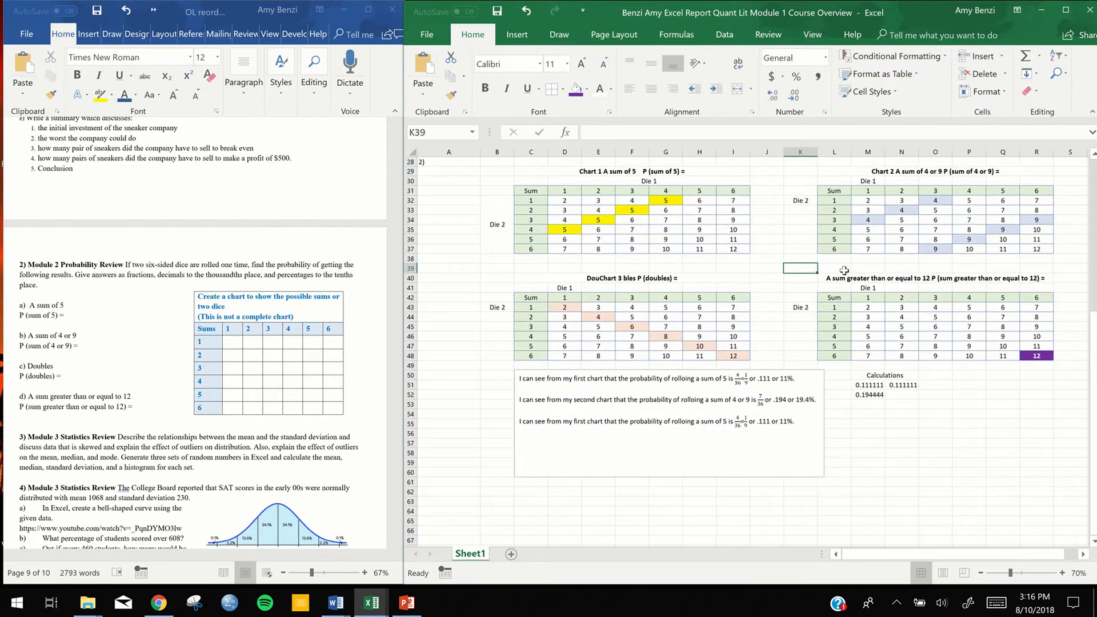
double_click(827, 278)
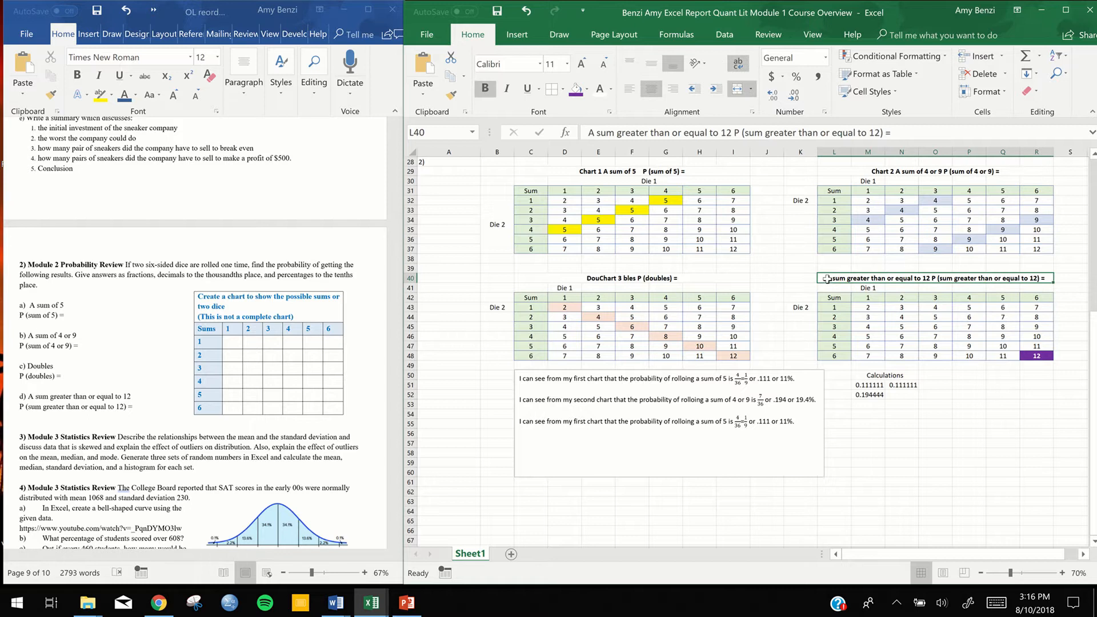
text(Chart )
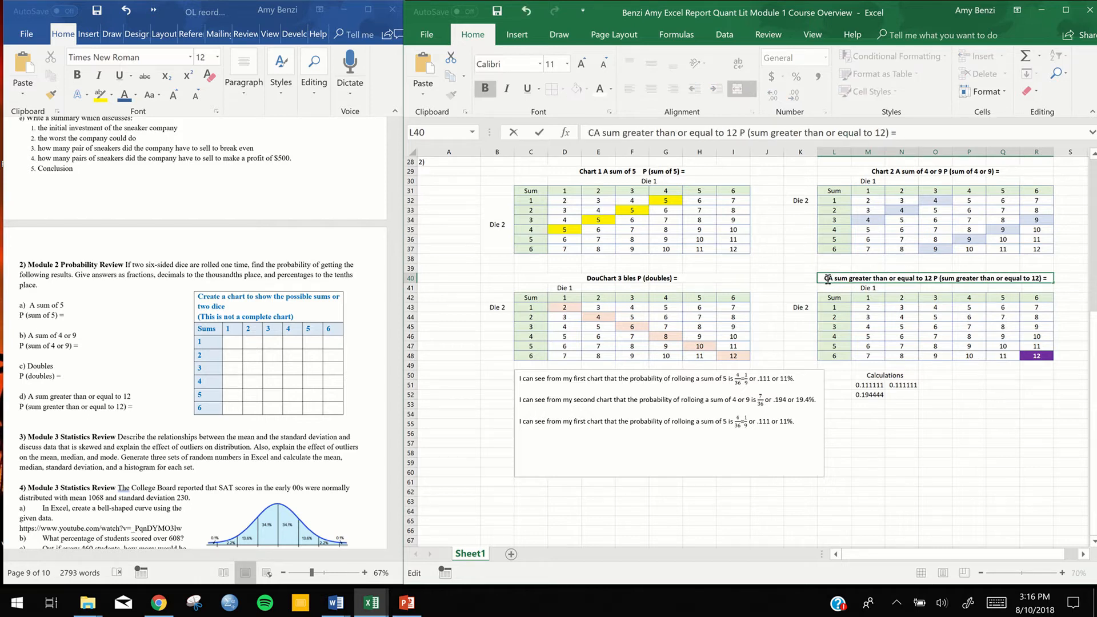
text(4)
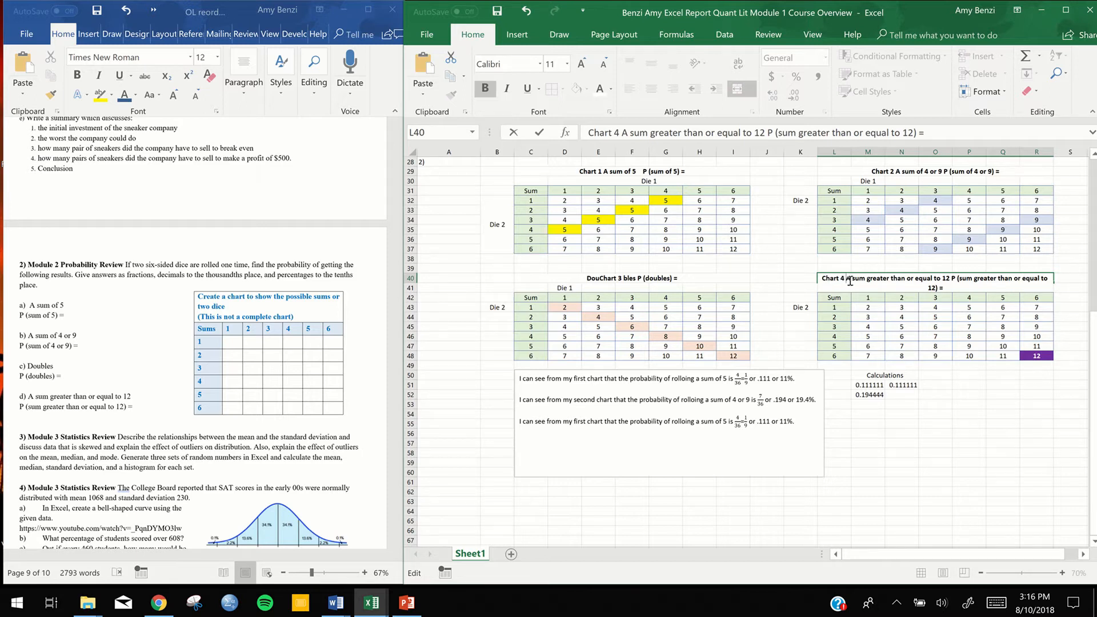
click(785, 277)
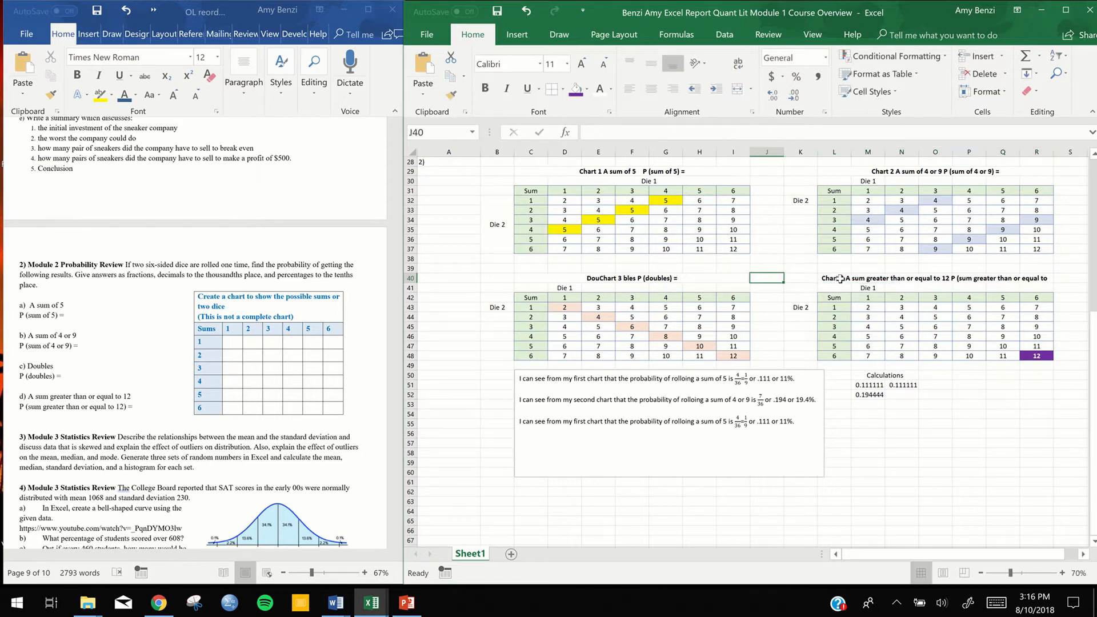
Review the alignment and text wrapping settings of the Chart 4 title cell
click(838, 279)
right_click(839, 278)
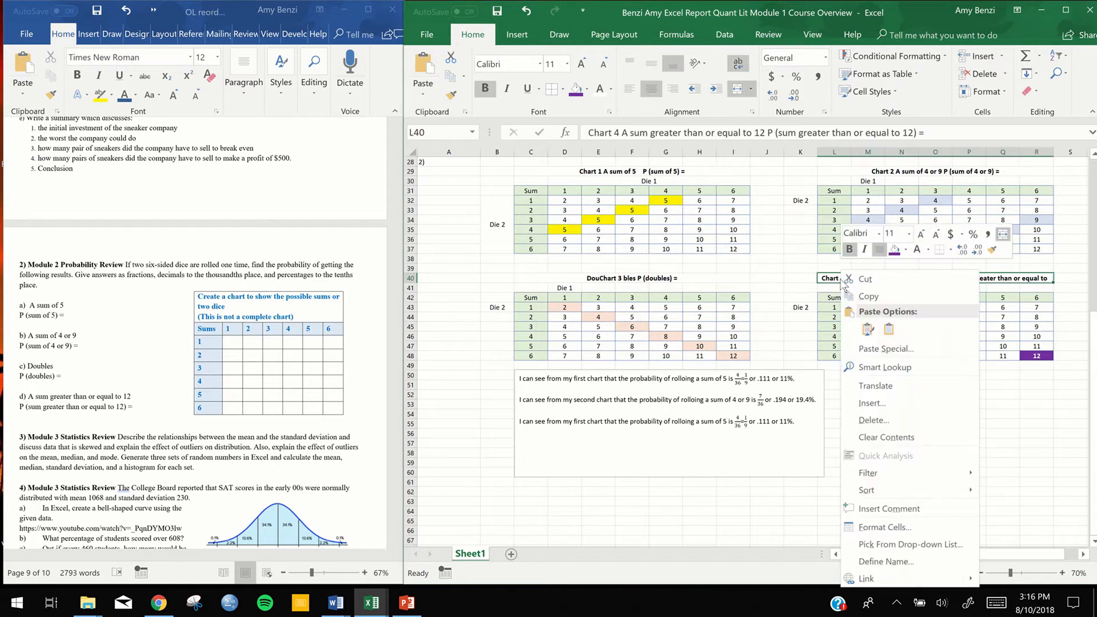
click(875, 528)
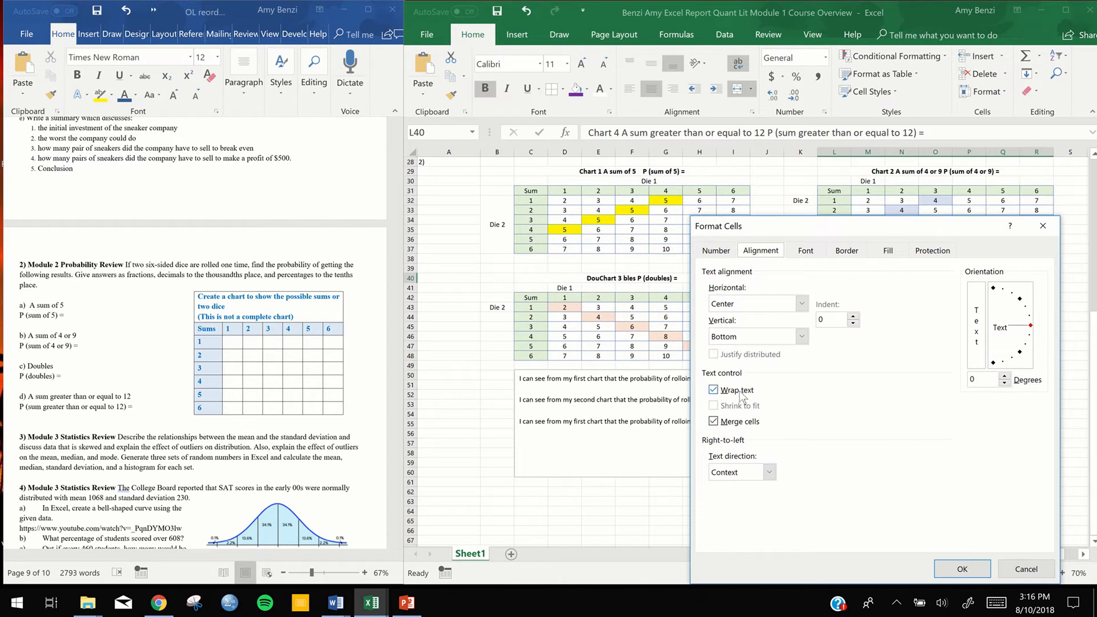
click(962, 569)
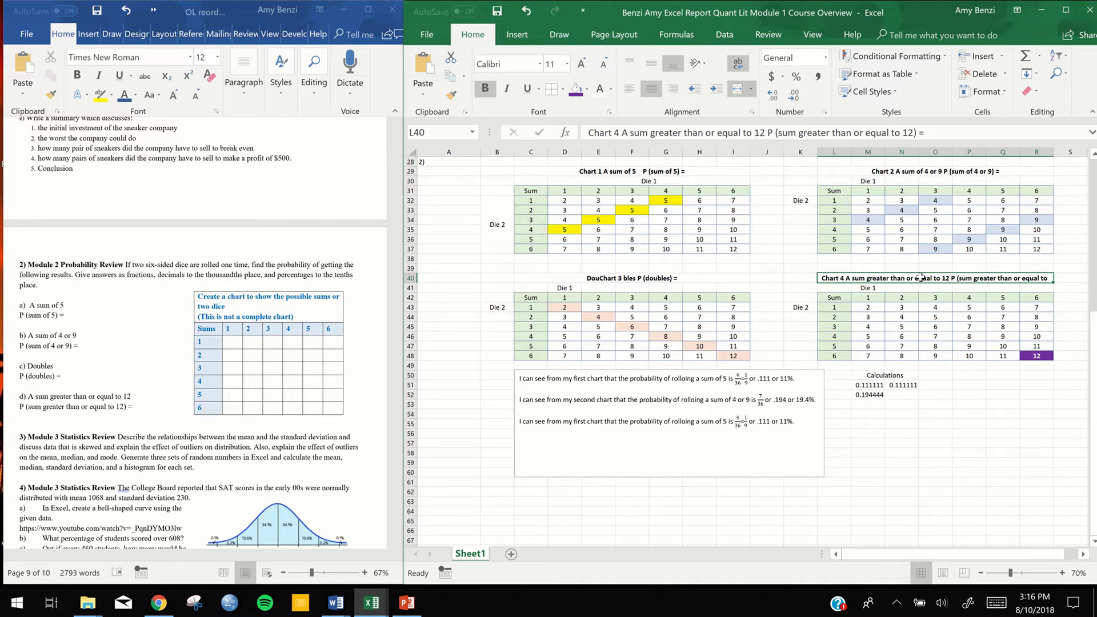
double_click(922, 278)
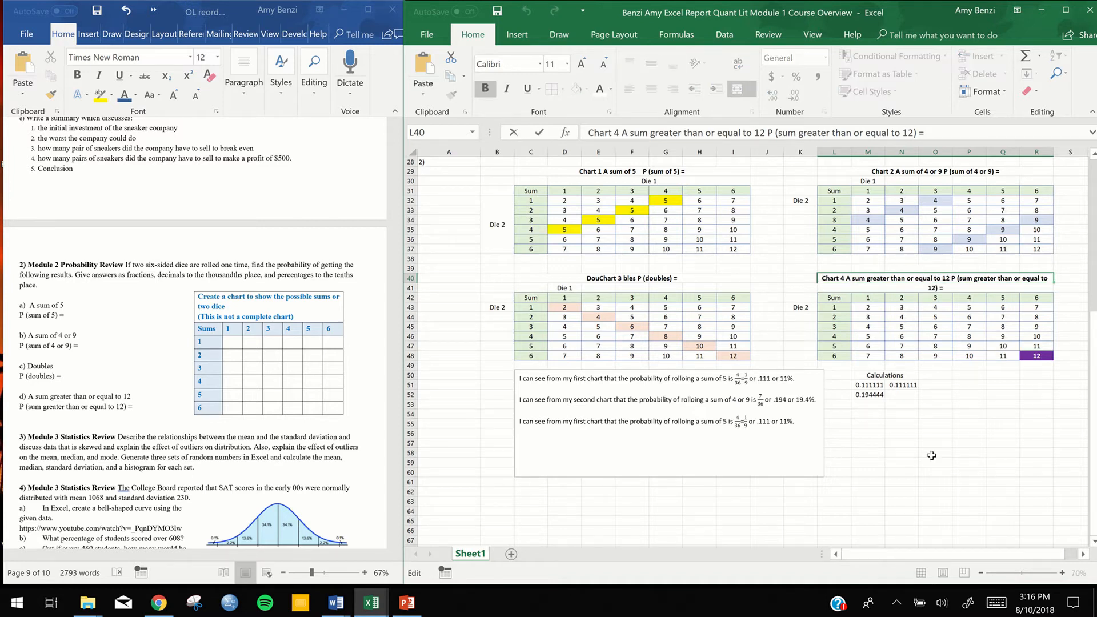
key(Escape)
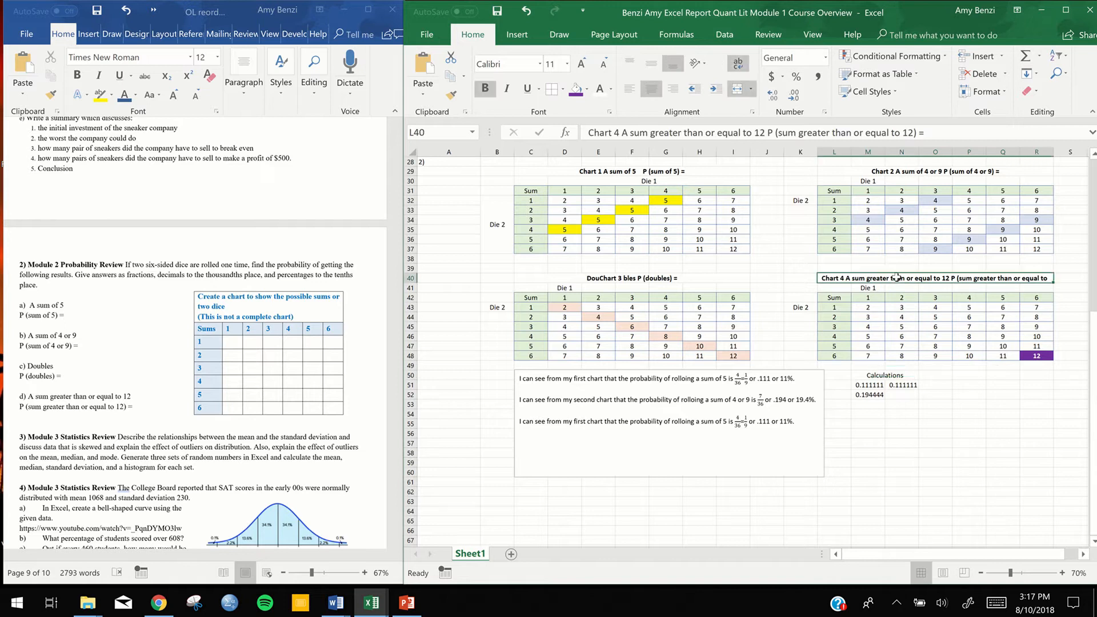
right_click(900, 278)
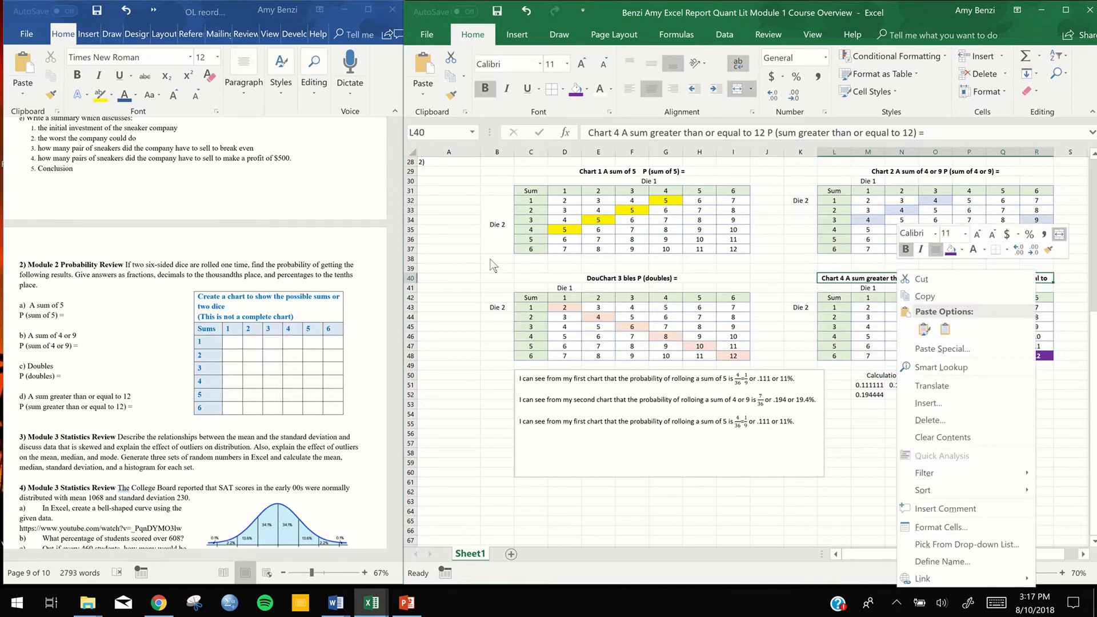
key(Escape)
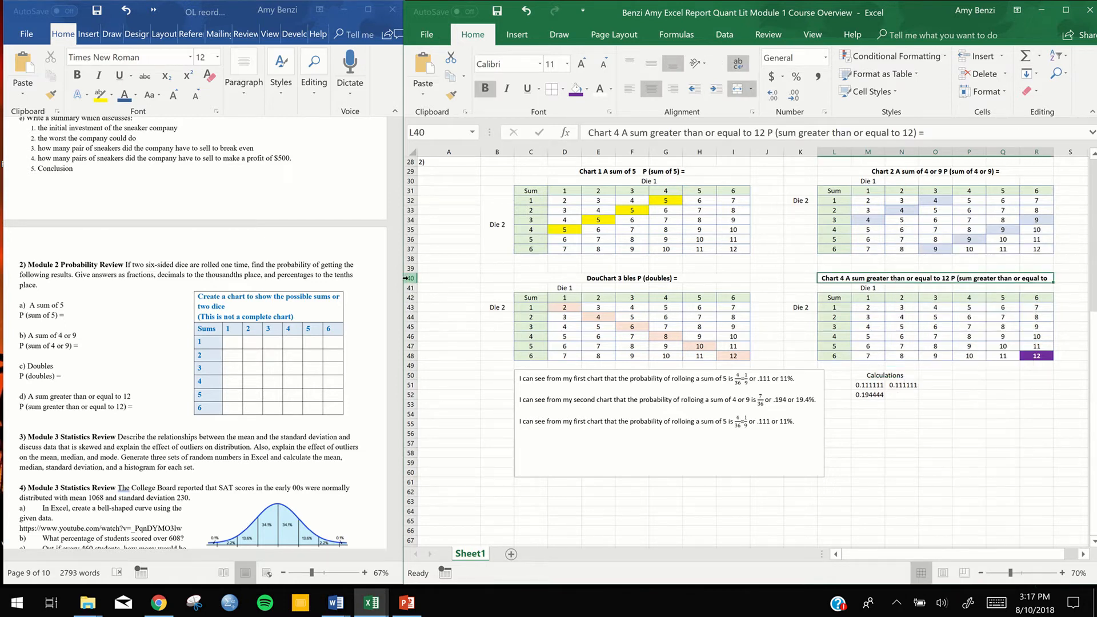
Increase the height of row 40 to make room for both lines of the Chart 4 title
click(406, 278)
drag(410, 283, 411, 288)
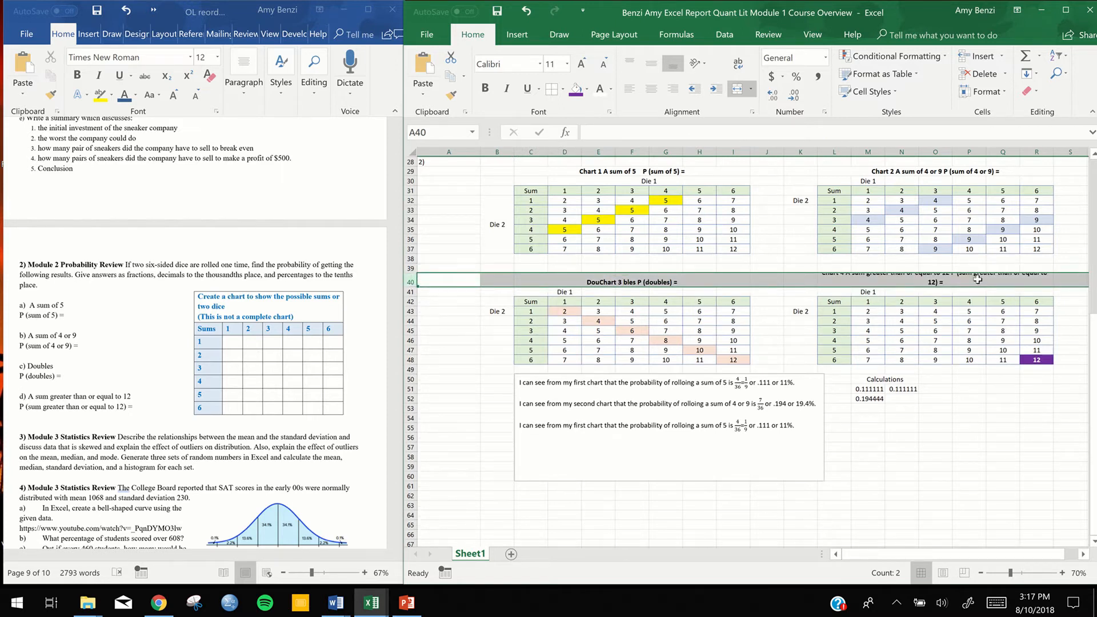
click(978, 279)
double_click(966, 292)
double_click(966, 292)
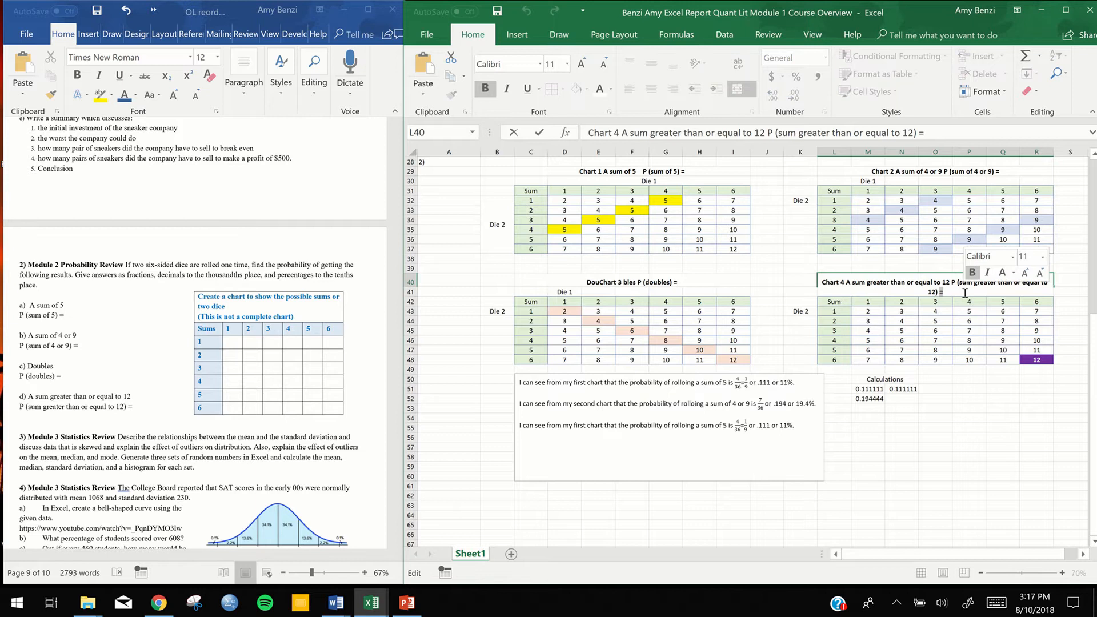
click(411, 282)
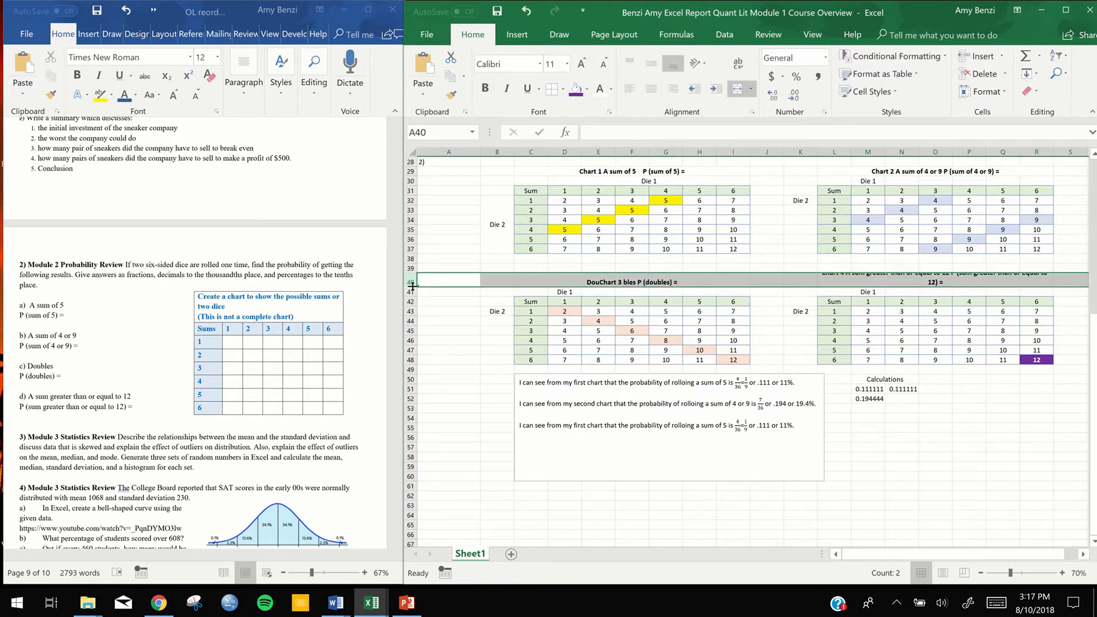
drag(411, 287, 409, 290)
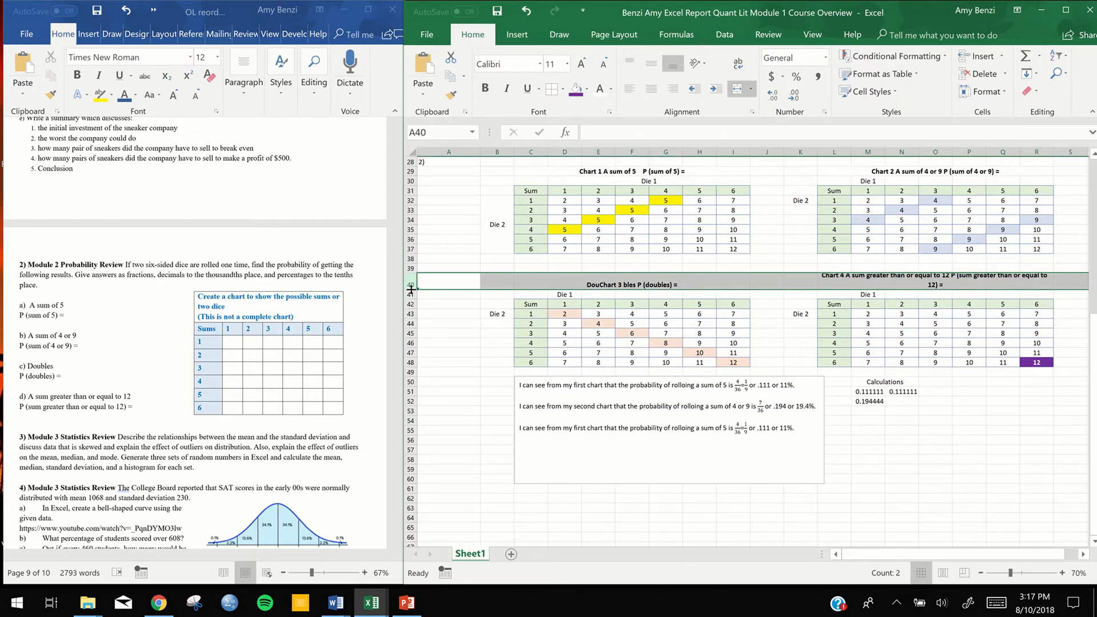
Set the Chart 4 title's font size to 10 and reduce the height of row 40 to fit one line
double_click(936, 284)
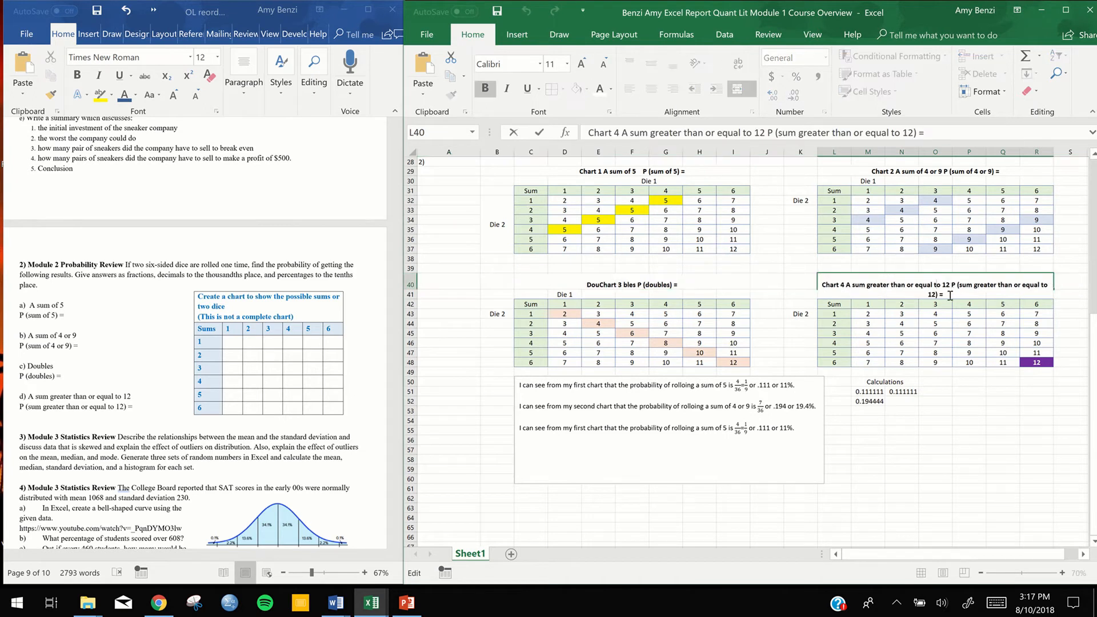
drag(950, 295, 825, 287)
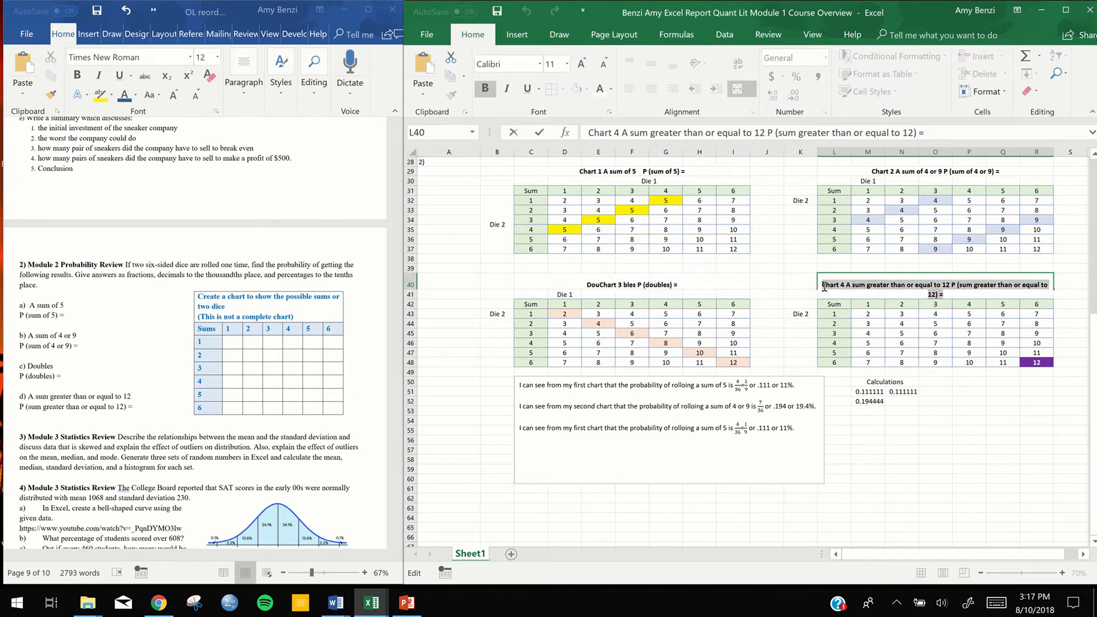
click(902, 250)
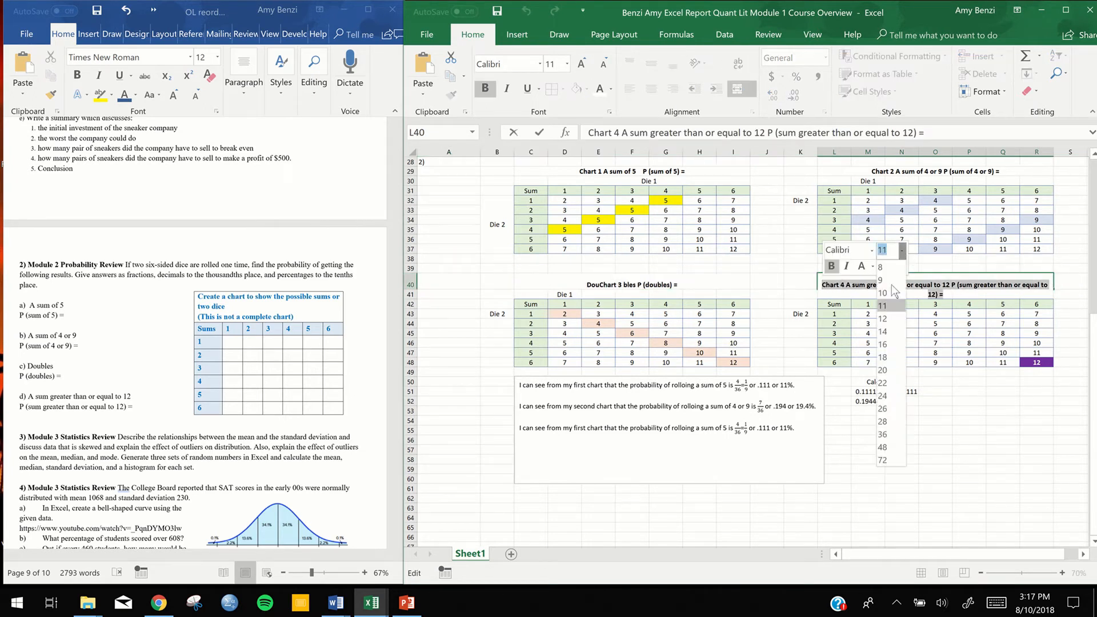
click(885, 293)
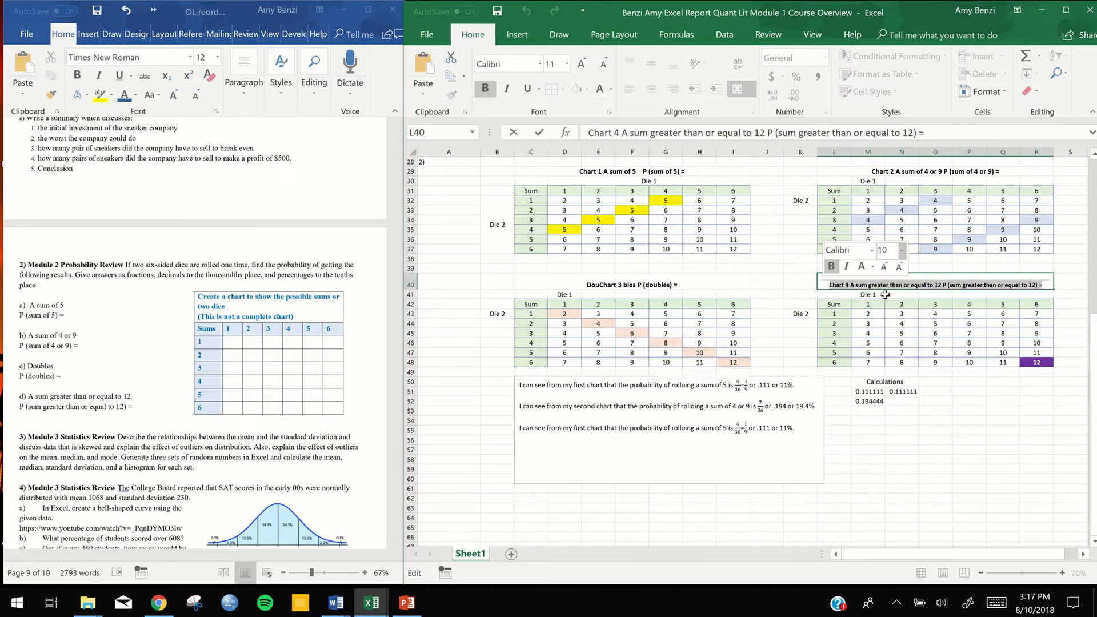
click(411, 286)
drag(411, 290, 411, 286)
click(887, 474)
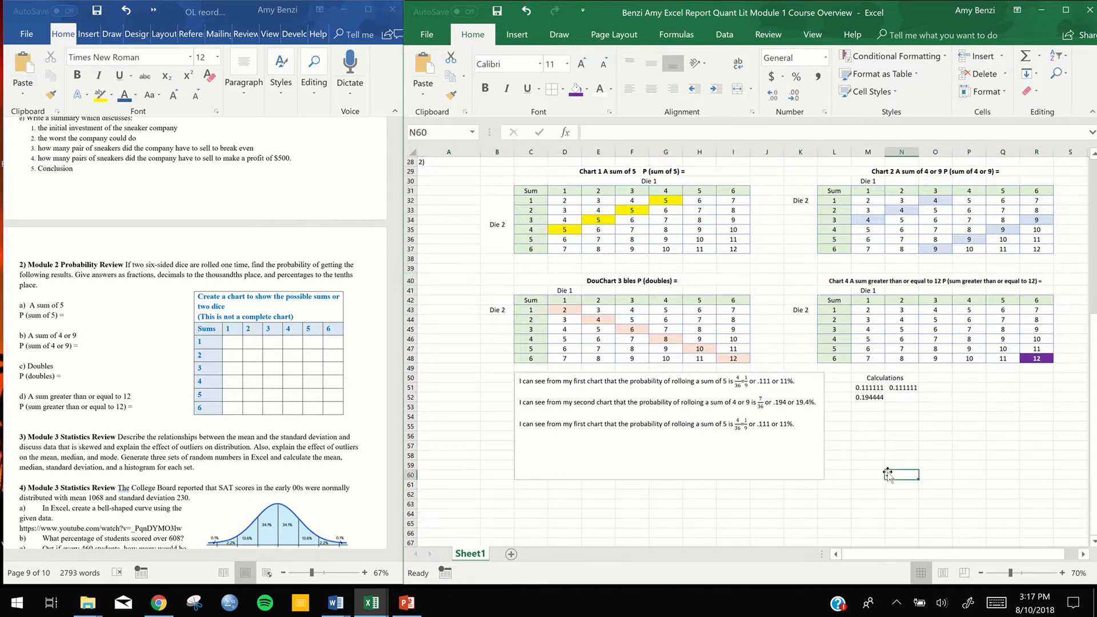
Correct the title above the doubles chart to read "Chart 3 Doubles P (doubles) ="
double_click(601, 280)
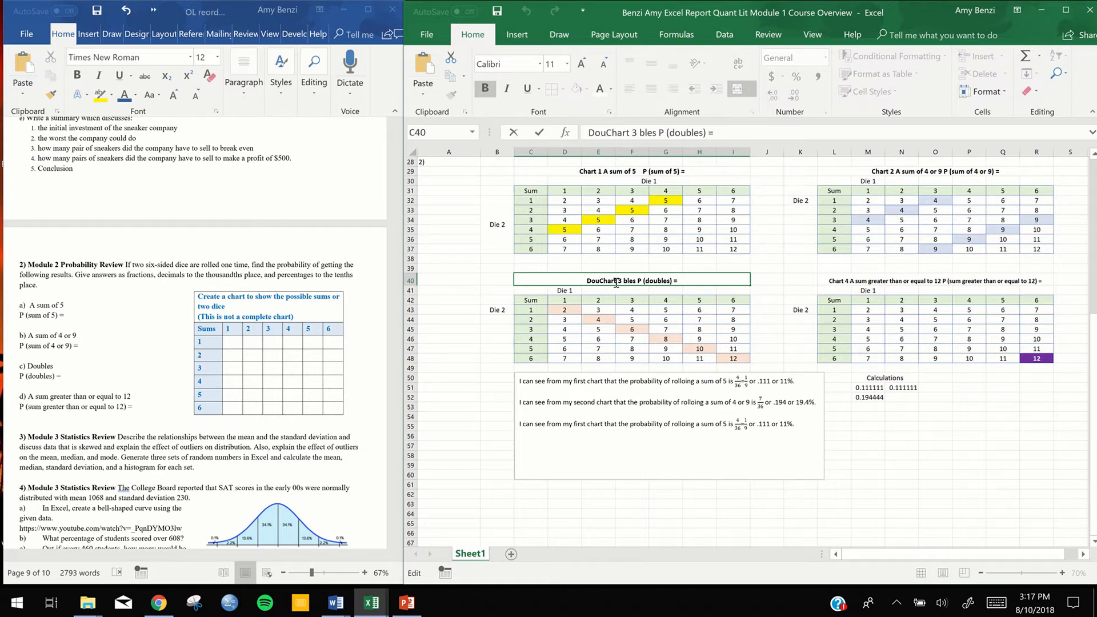
drag(622, 280, 602, 284)
key(BackSpace)
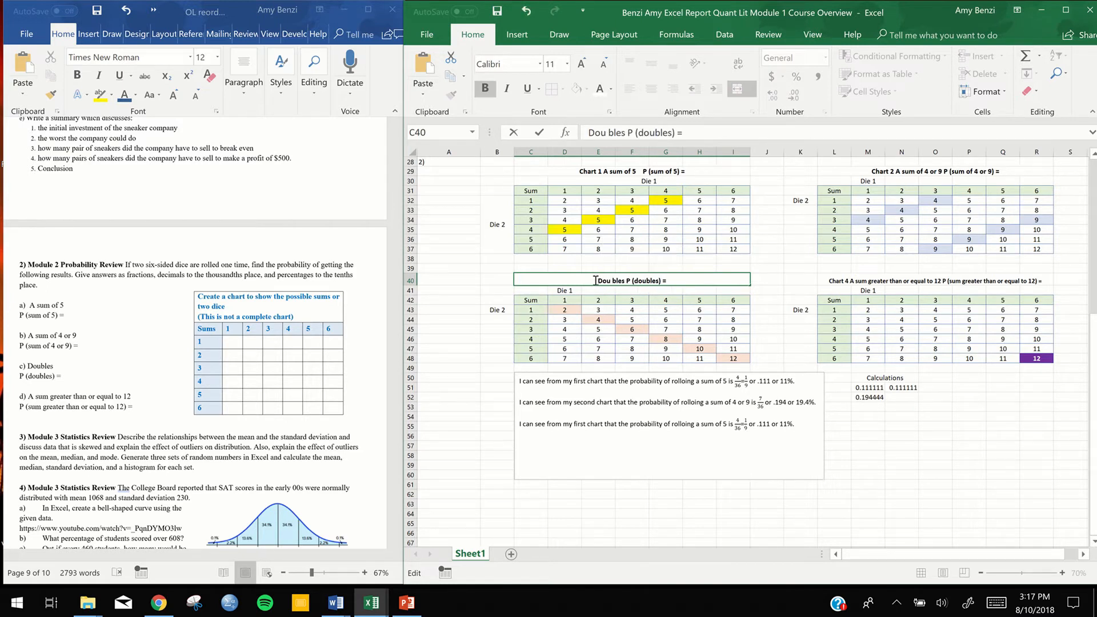
key(Delete)
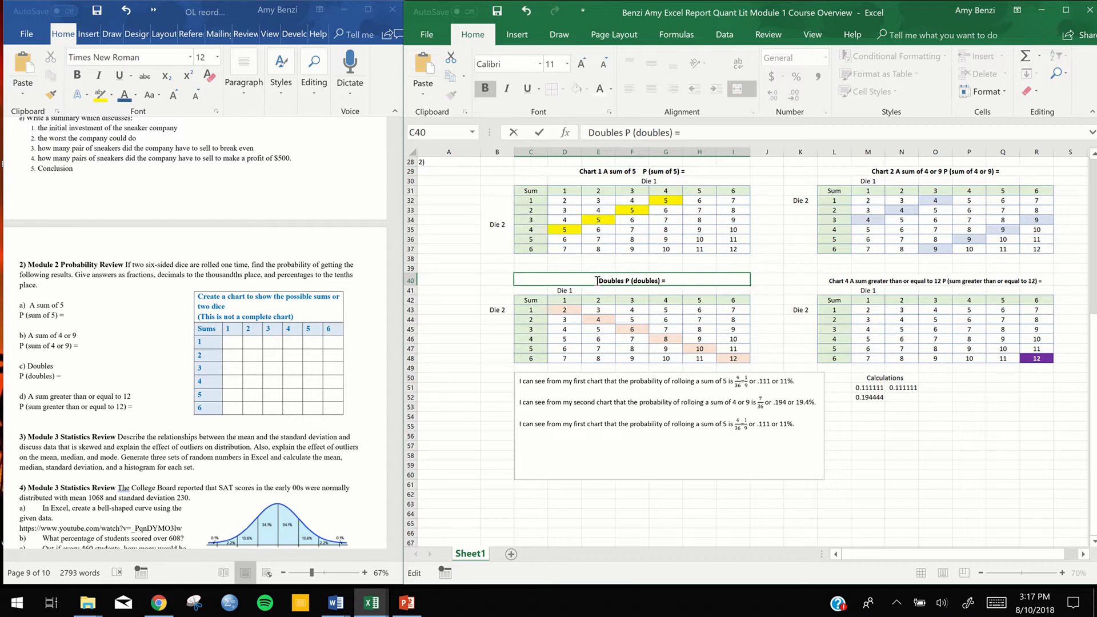
text(Chart 3)
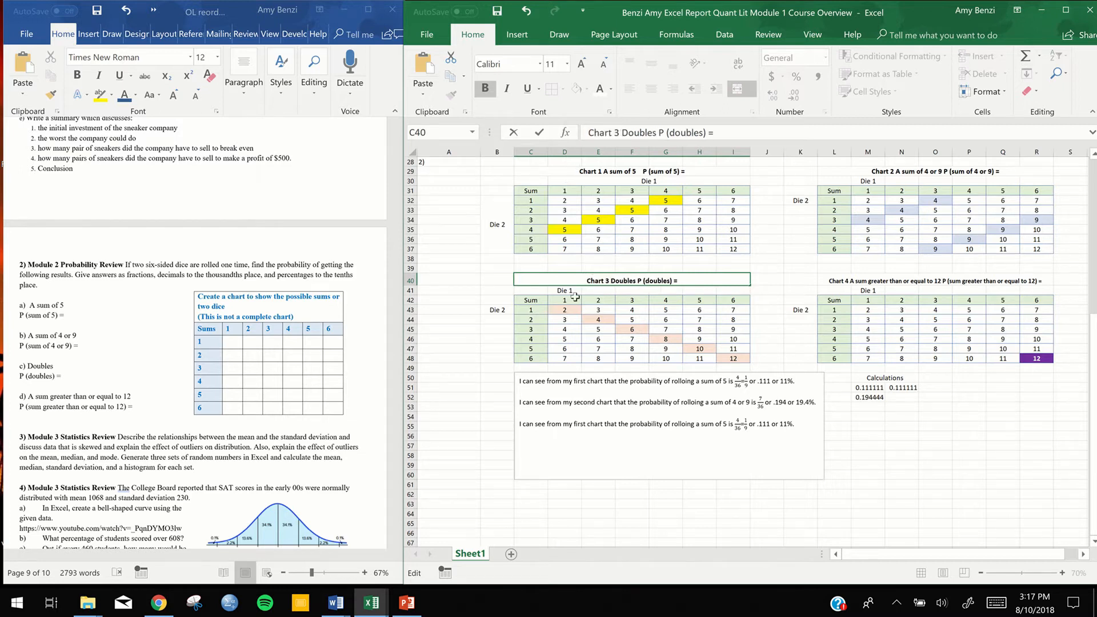
Color the words "Chart 3" dark red in the doubles chart's title
drag(587, 281, 609, 280)
click(611, 89)
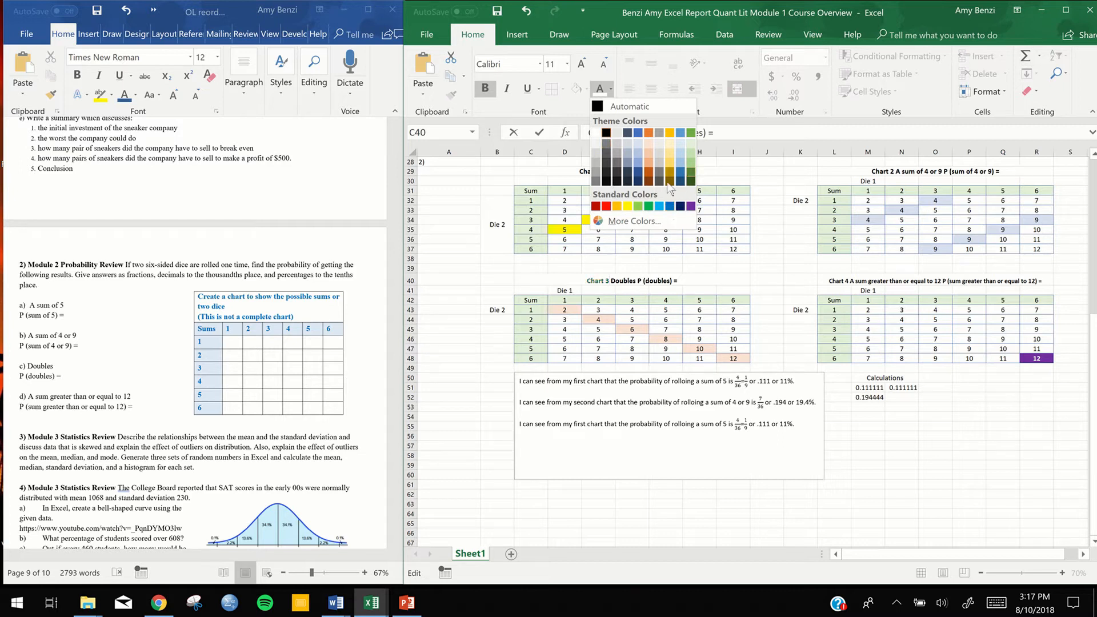
click(595, 205)
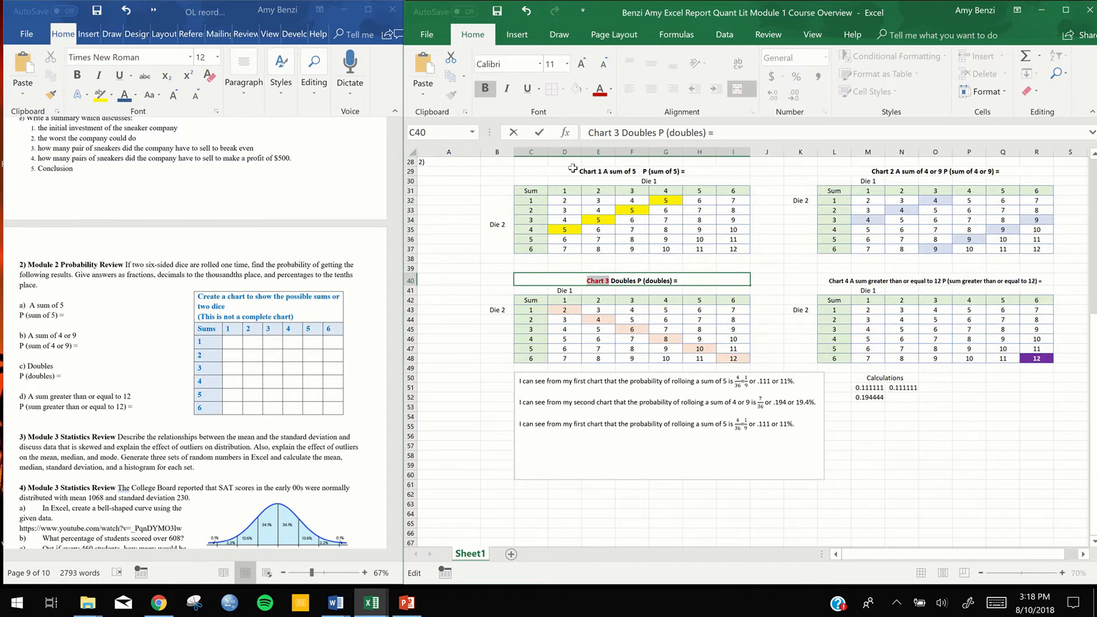
Color the words "Chart 1" dark red in the title above the sum of 5 chart
click(574, 170)
key(ctrl+Home)
scroll(589, 335, down, 2)
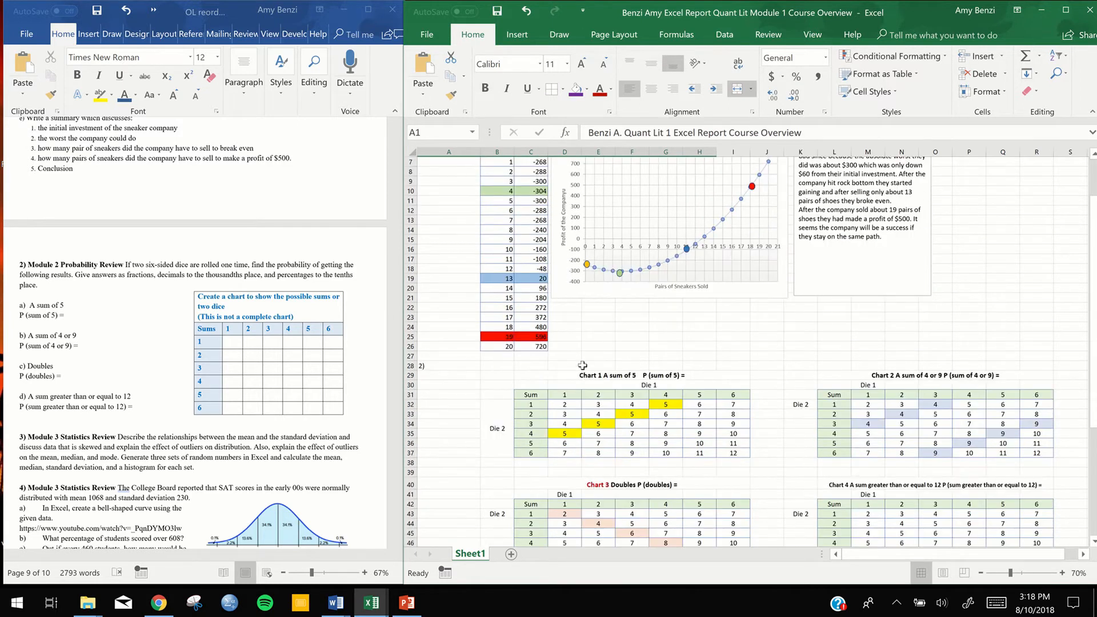
scroll(581, 377, up, 2)
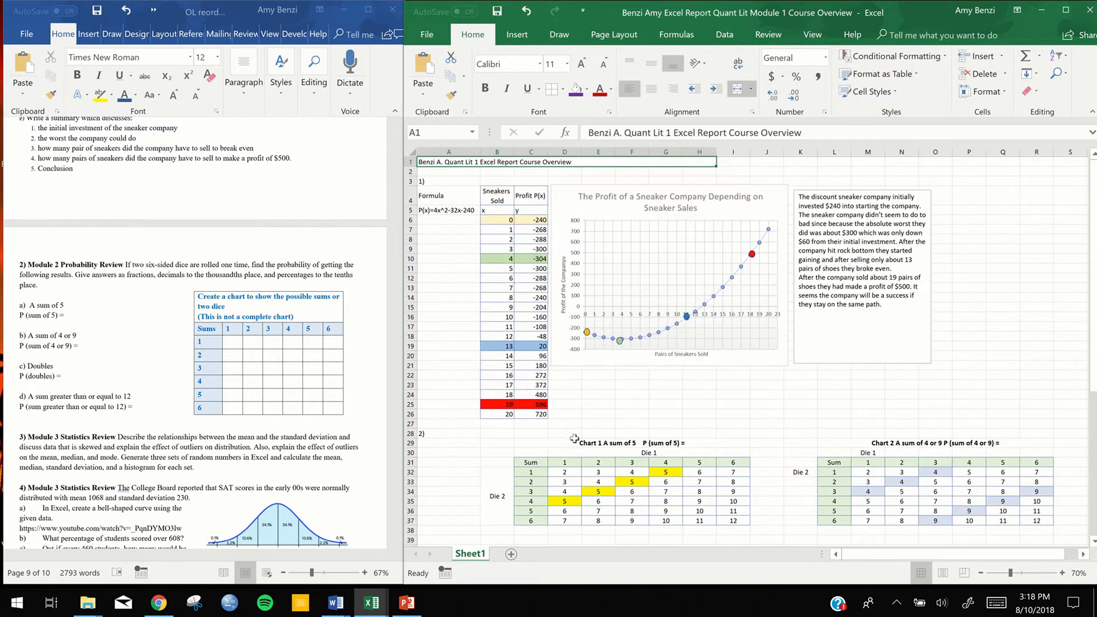
double_click(575, 440)
drag(579, 453, 603, 453)
click(642, 435)
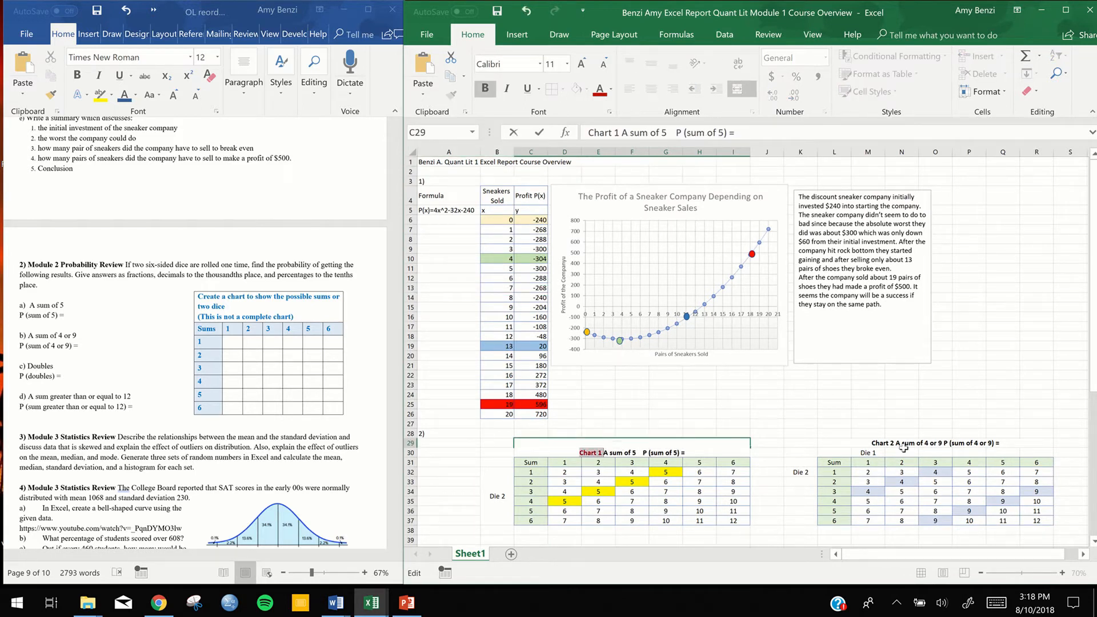
Color the words "Chart 2" dark red in the title above the sum of 4 or 9 chart
click(901, 444)
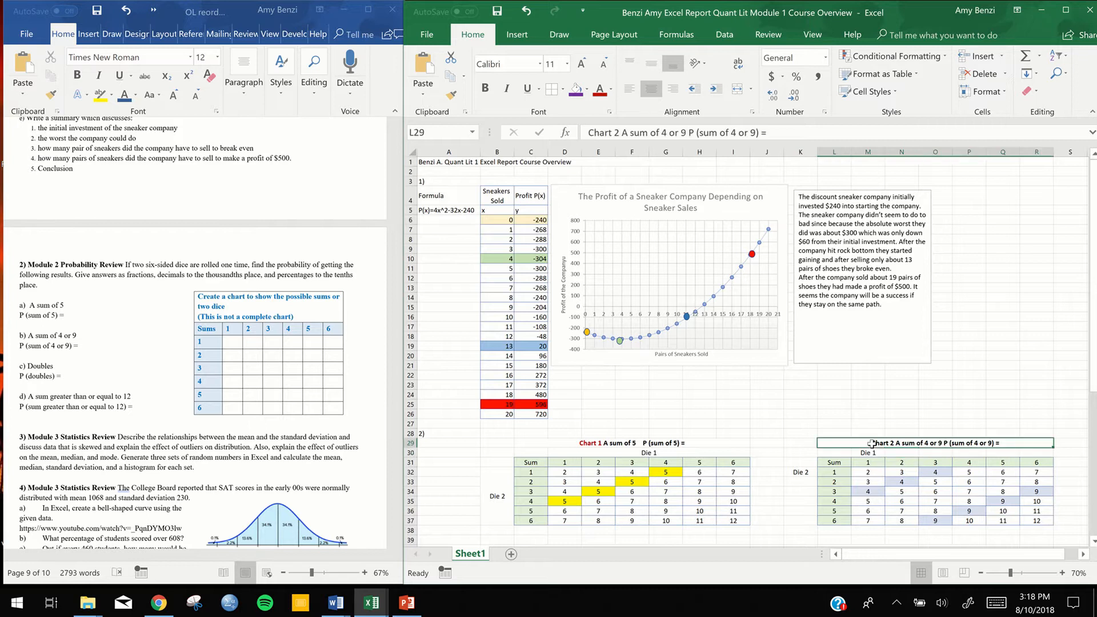
double_click(871, 444)
drag(892, 454, 898, 454)
click(932, 434)
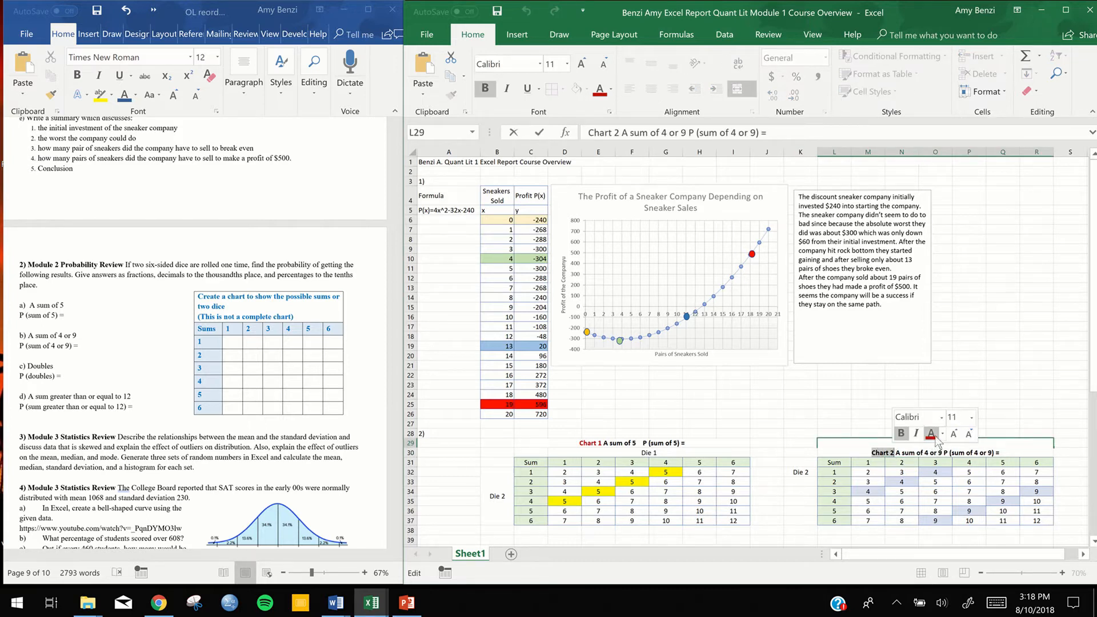
Color the words "Chart 4" dark red in the title above its chart and set their font size to 12
scroll(913, 446, down, 3)
scroll(914, 446, down, 3)
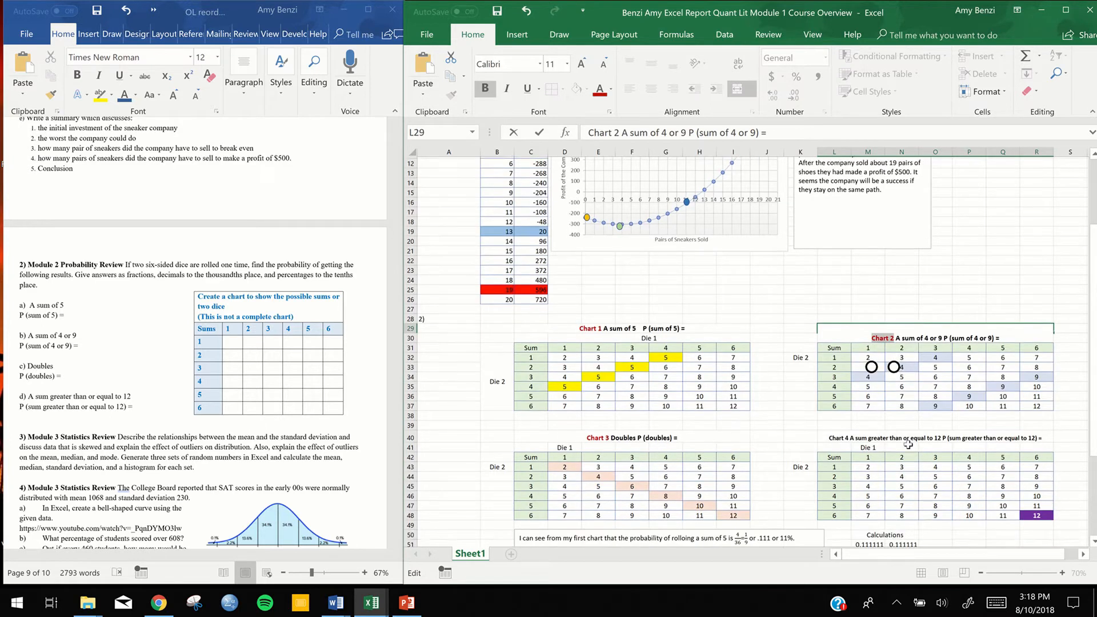
click(914, 446)
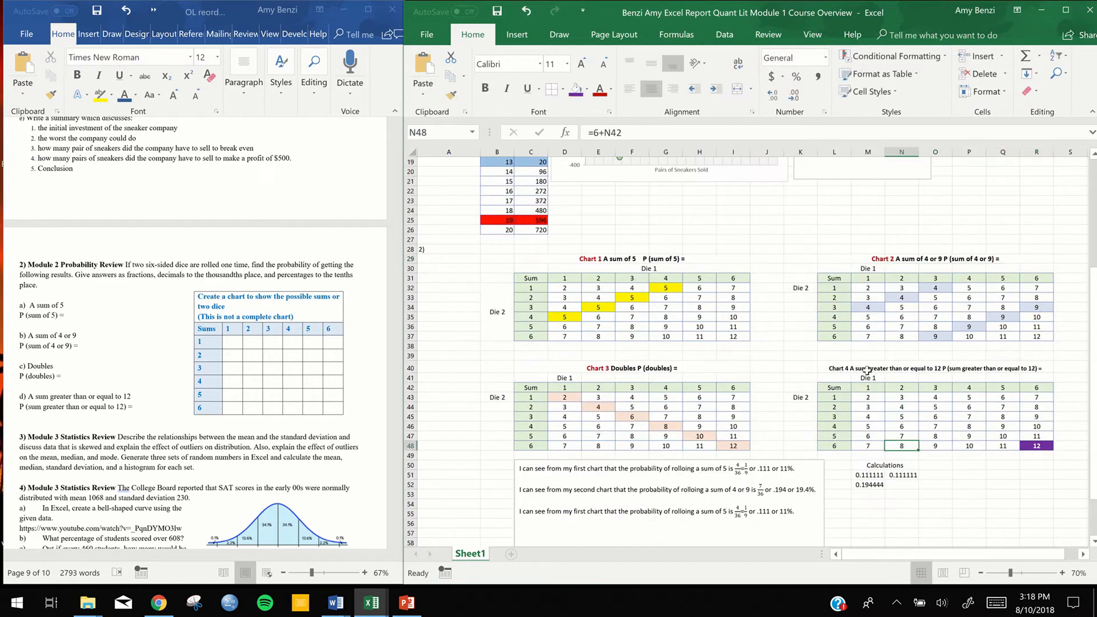
double_click(836, 371)
drag(830, 370, 850, 369)
click(886, 350)
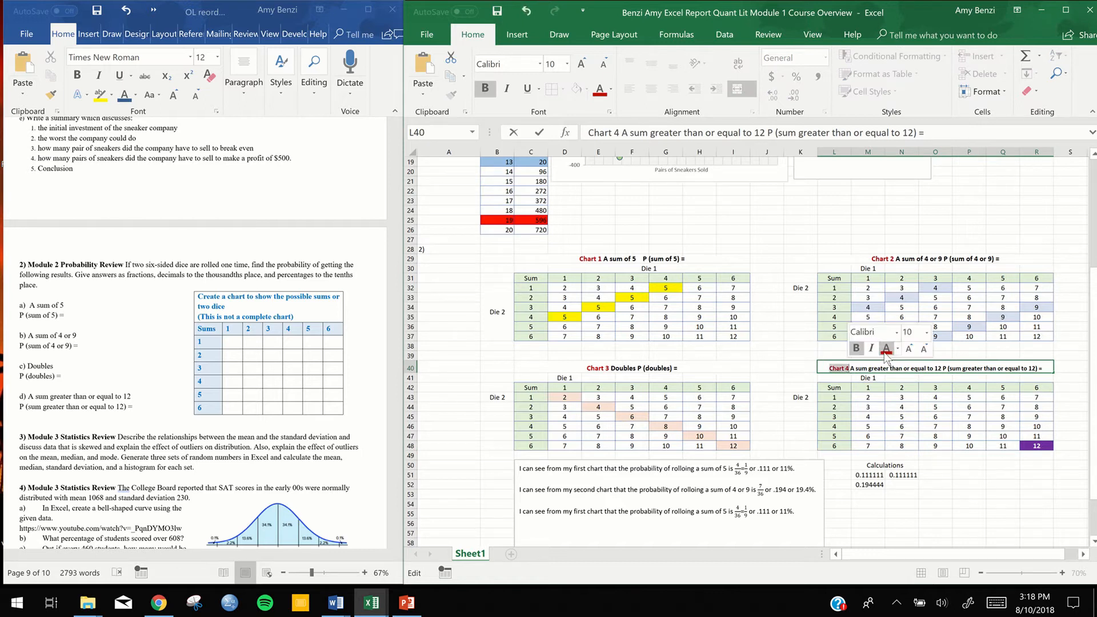
click(926, 333)
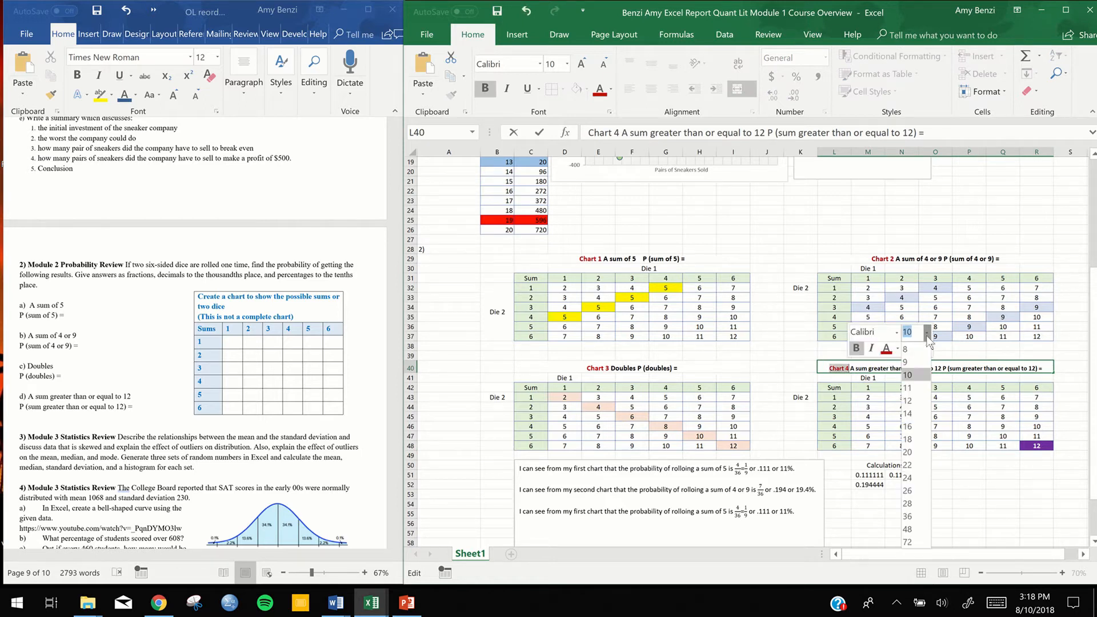
click(914, 398)
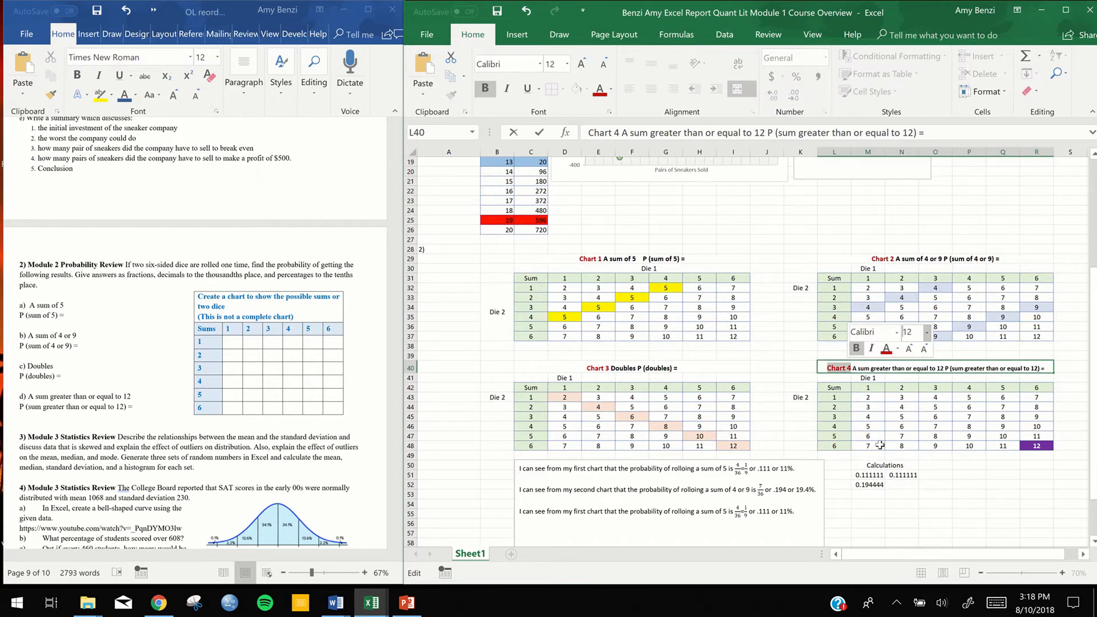
click(961, 512)
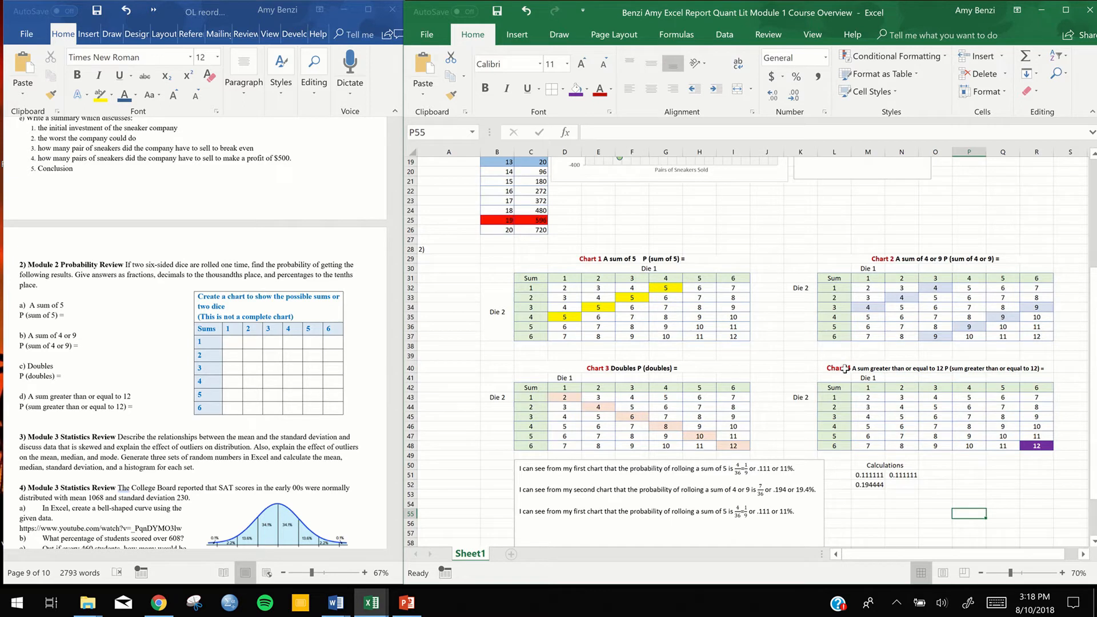
Reword the text box's last sentence to refer to the "third" chart and "doubles" instead of a sum of 5
scroll(766, 443, down, 2)
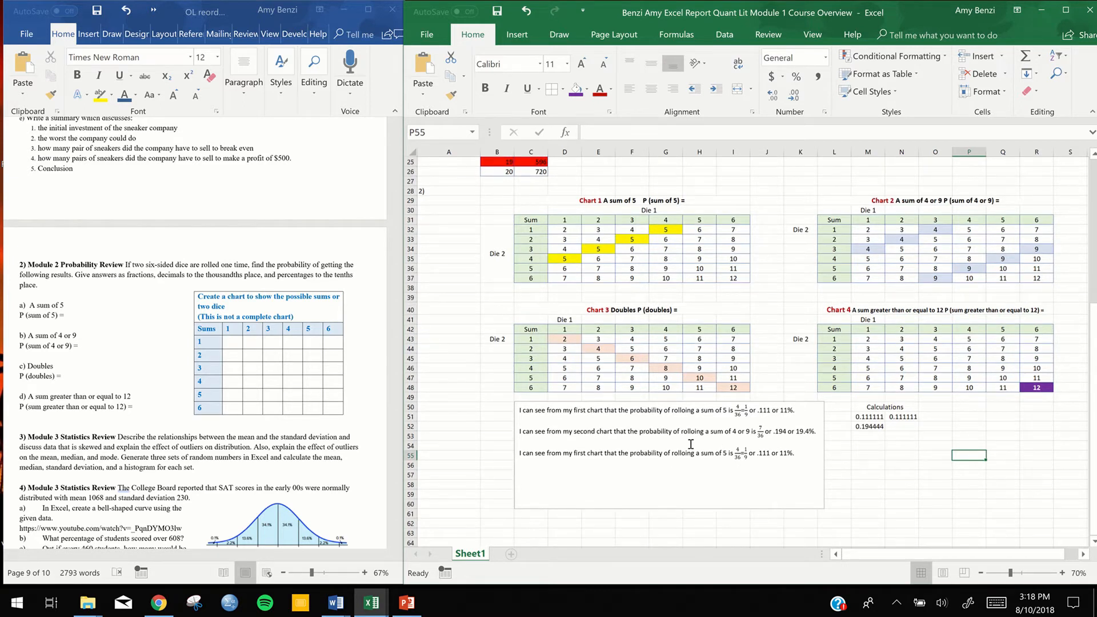
double_click(577, 452)
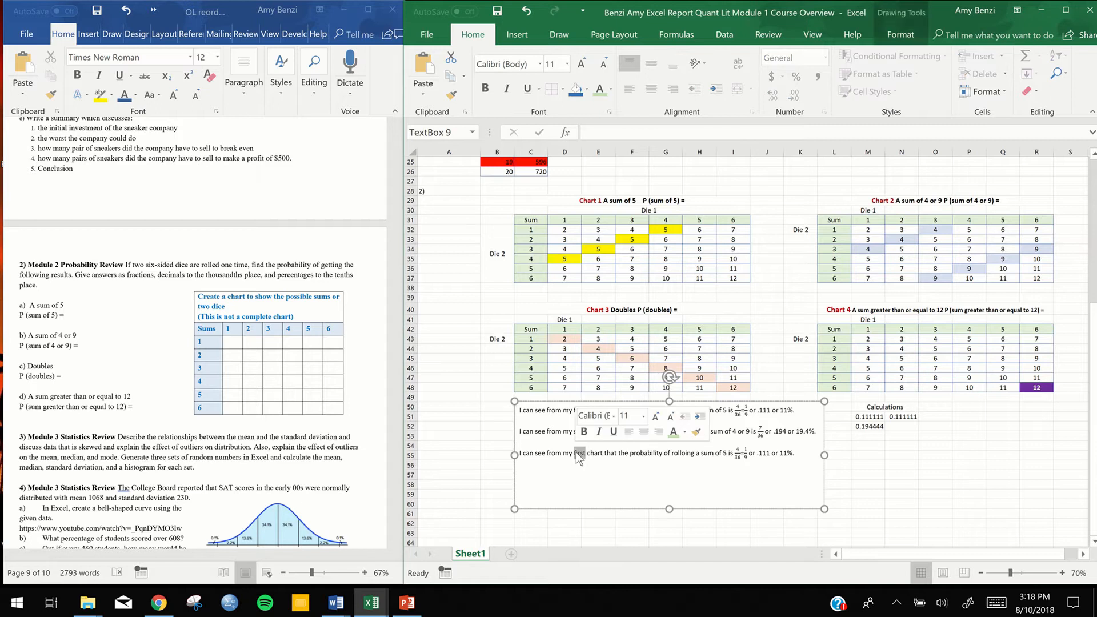
text(third)
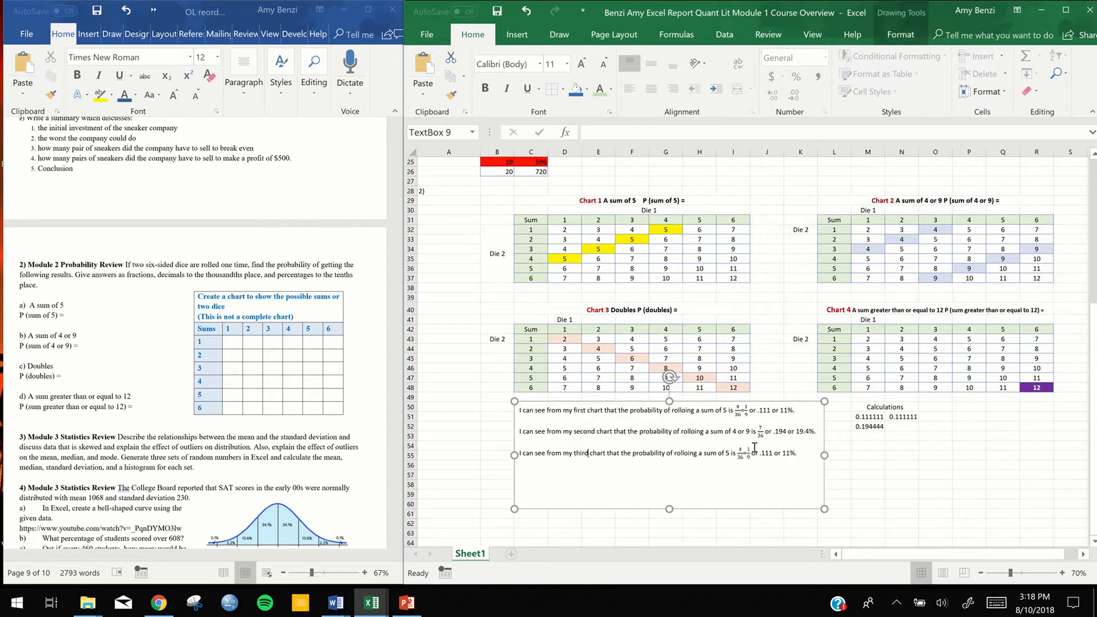
drag(704, 453, 728, 457)
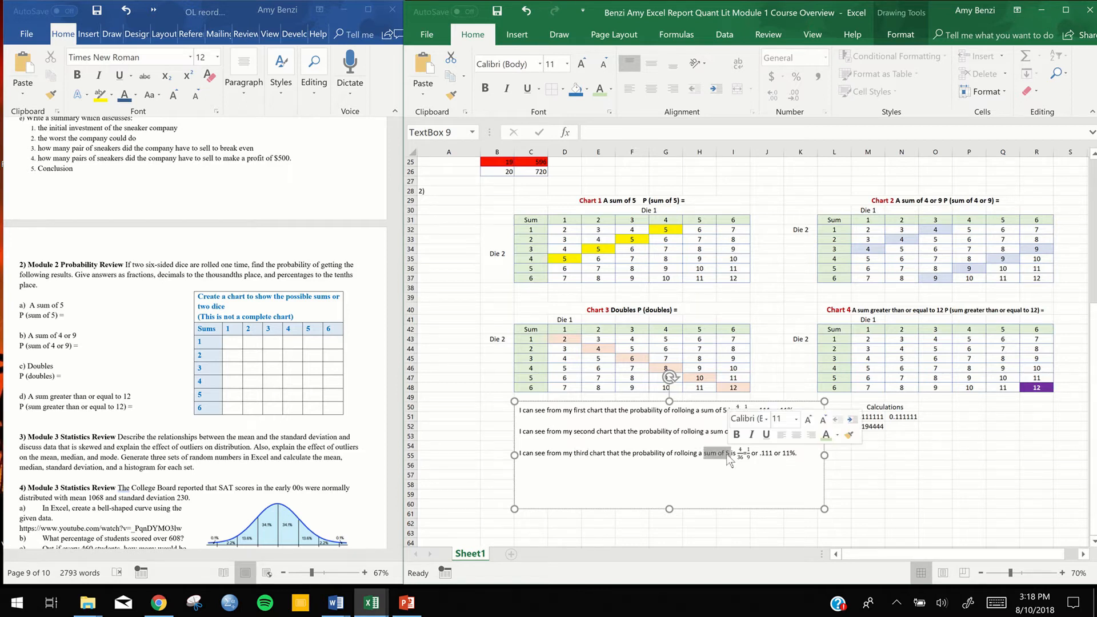
text(doubles)
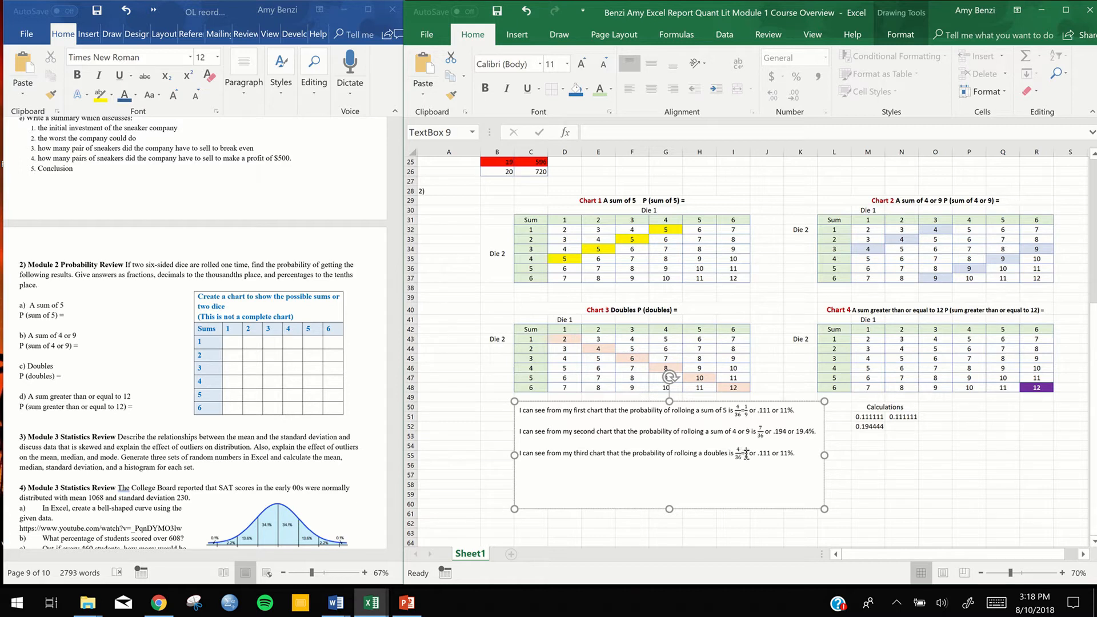
Change the fractions in the third chart's sentence to 6/36 = 1/6
click(746, 456)
text(1/9)
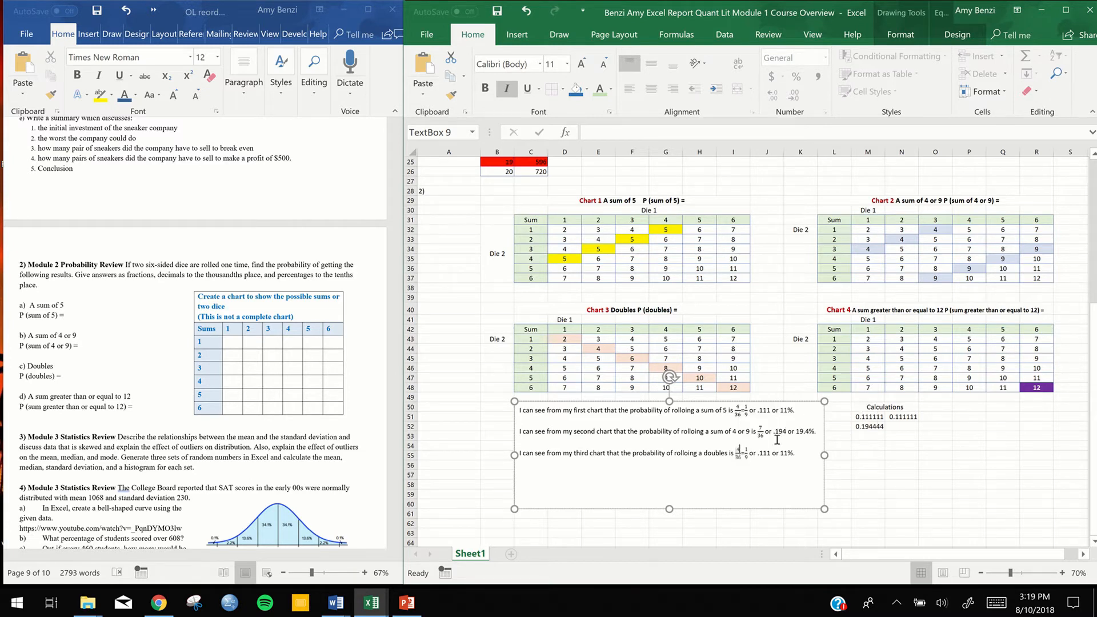
key(BackSpace)
text(6)
key(Right)
key(Right)
key(Right)
key(Right)
key(BackSpace)
Calculate the doubles probability in cell M53 with the formula =1/6
click(875, 437)
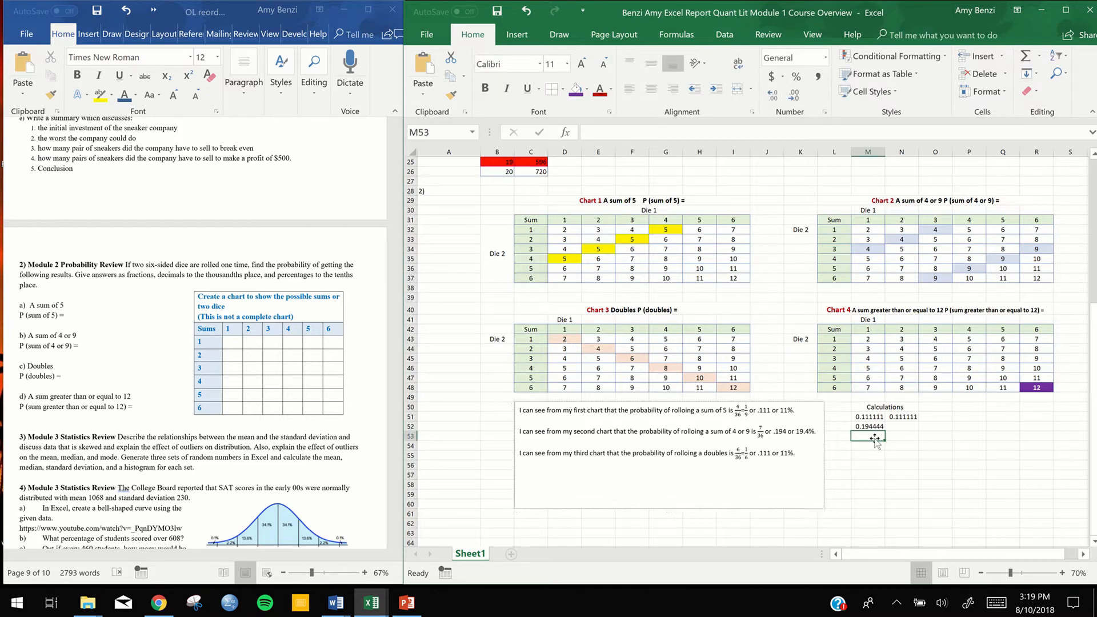
text(=1)
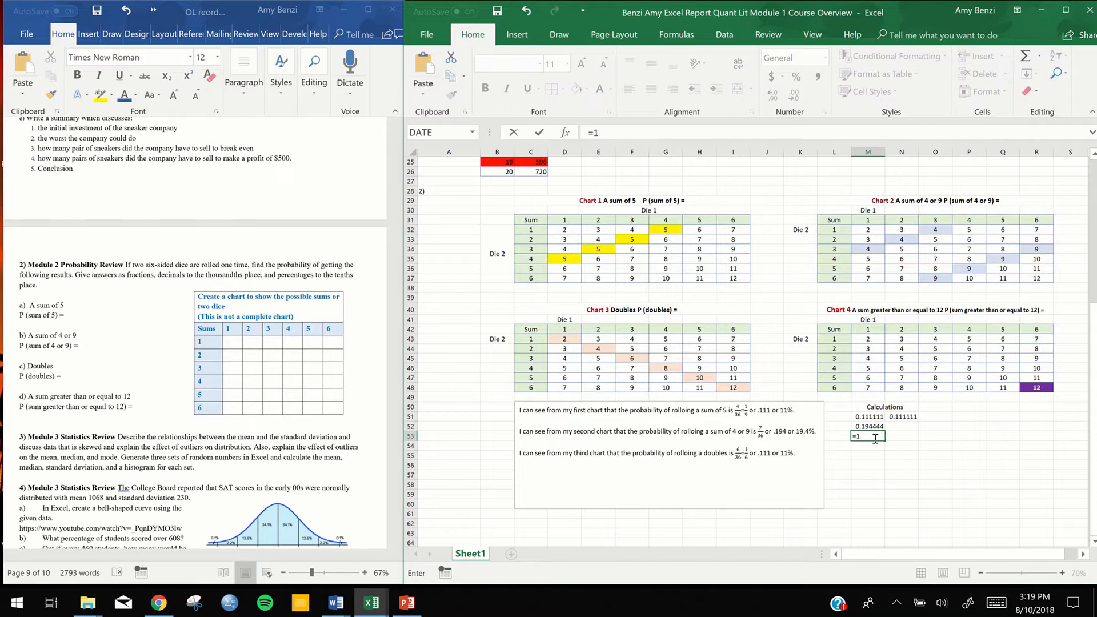
text(/6)
key(Return)
Change the decimal in the third chart's sentence to .167 and the percentage to 16.7%
scroll(765, 514, up, 3)
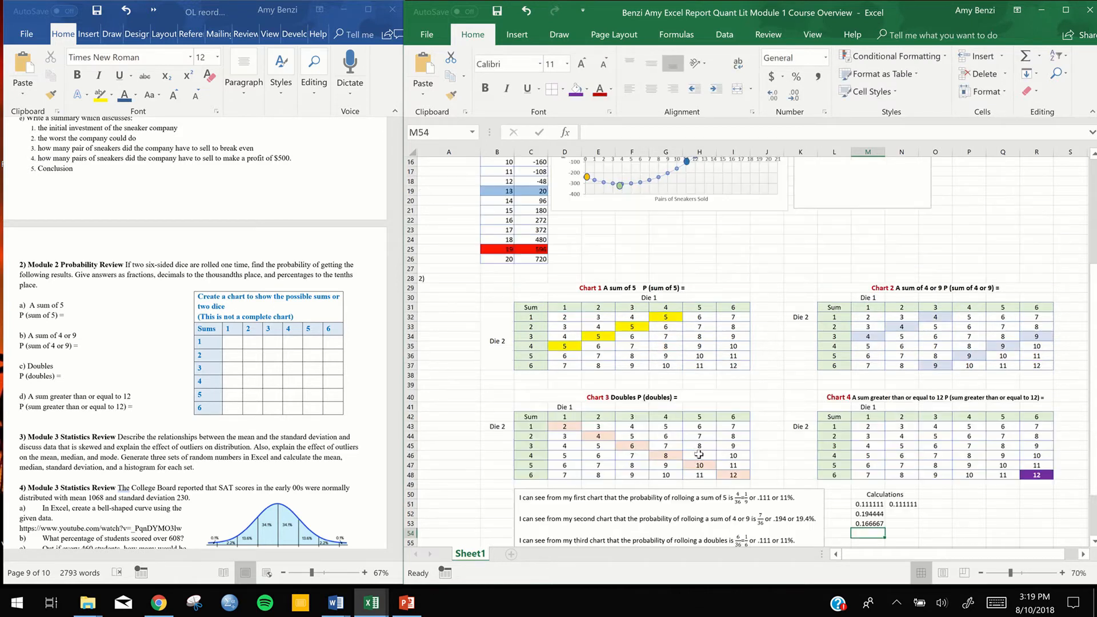
scroll(764, 526, down, 3)
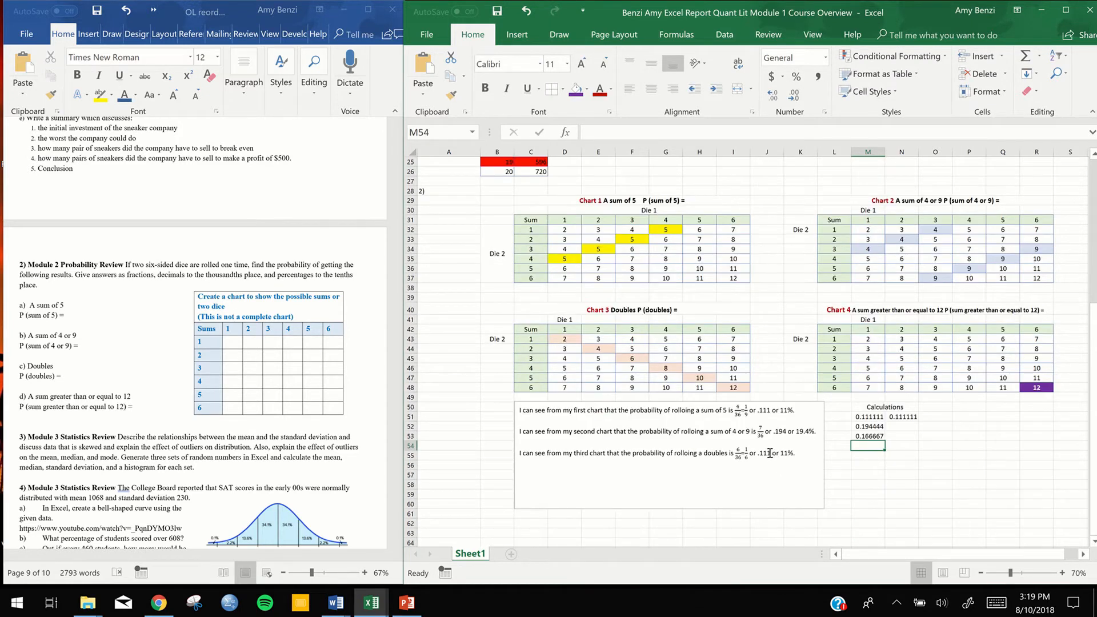
click(793, 446)
key(BackSpace)
key(BackSpace)
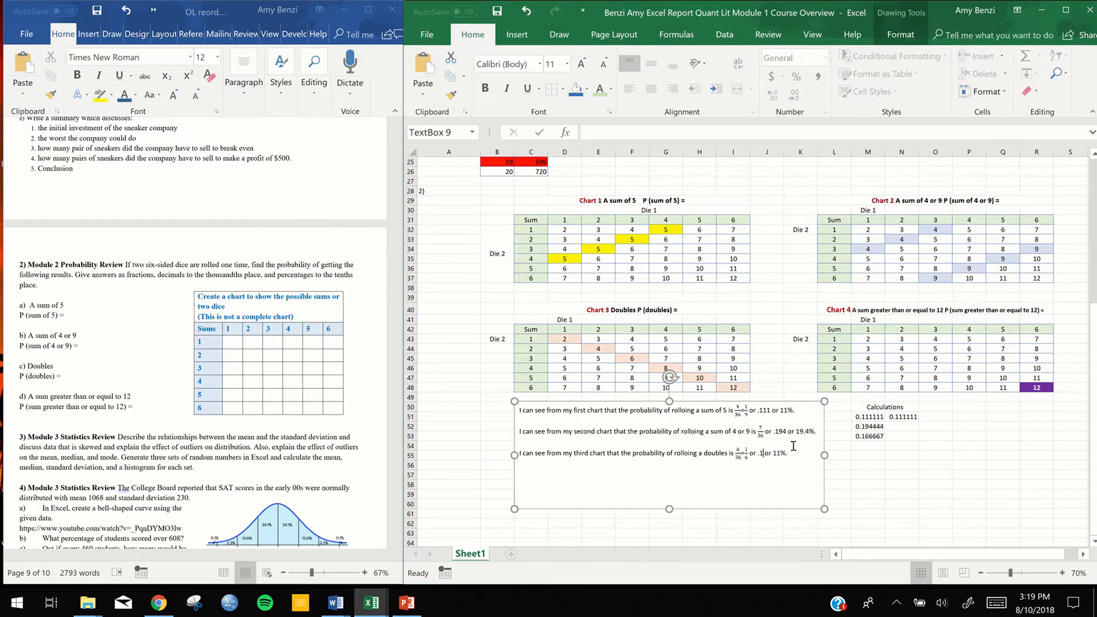
text(67)
click(789, 453)
Duplicate the third chart's sentence on a new line below it and change "third" to "fourth" in the copy
key(BackSpace)
text(6.7)
click(809, 453)
key(Return)
text(Chart 3)
key(BackSpace)
key(BackSpace)
key(BackSpace)
key(BackSpace)
key(BackSpace)
key(BackSpace)
key(BackSpace)
drag(802, 454, 522, 456)
key(ctrl+c)
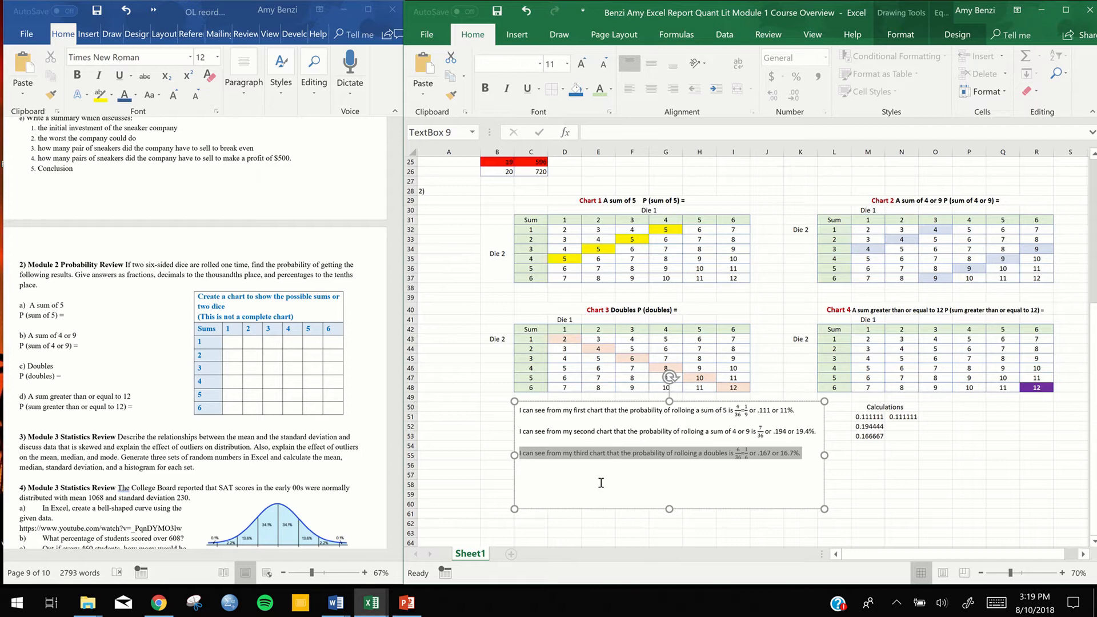
click(613, 473)
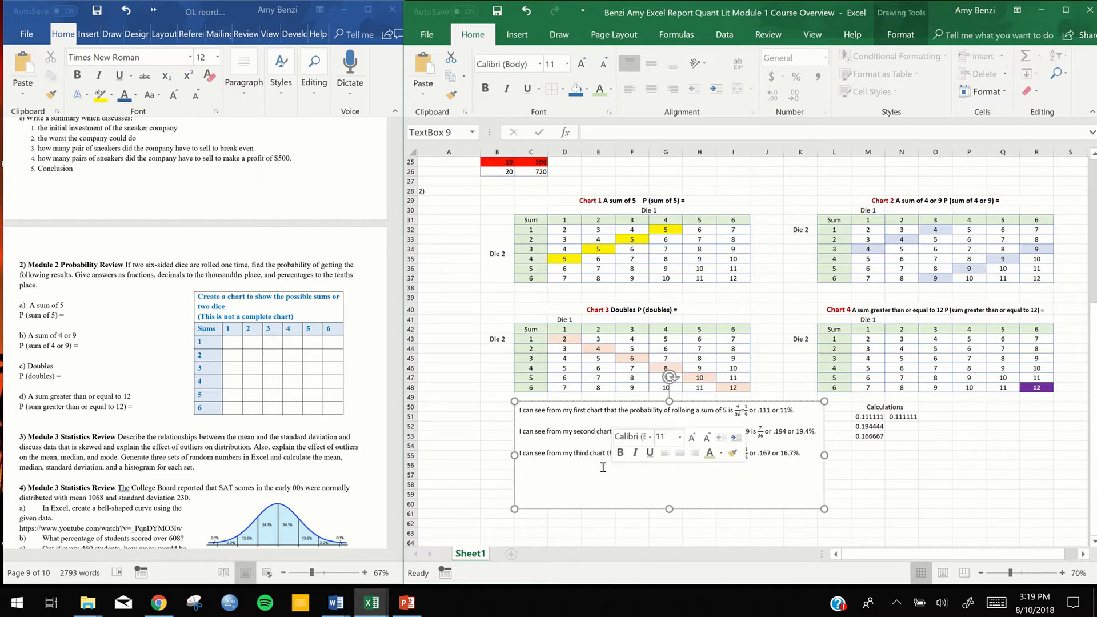
key(ctrl+v)
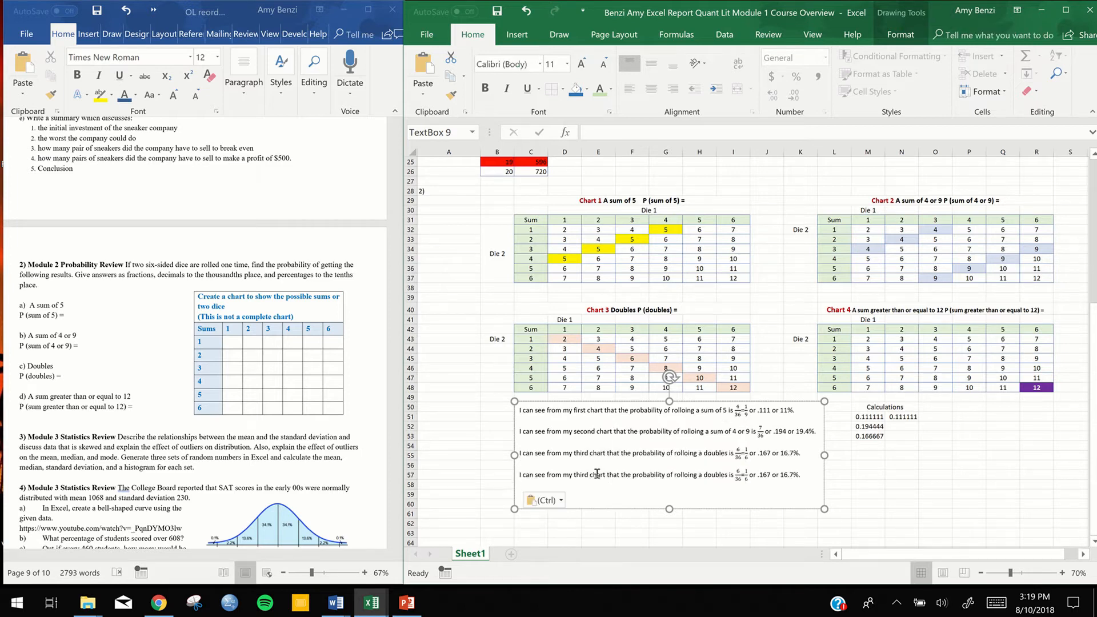
double_click(582, 474)
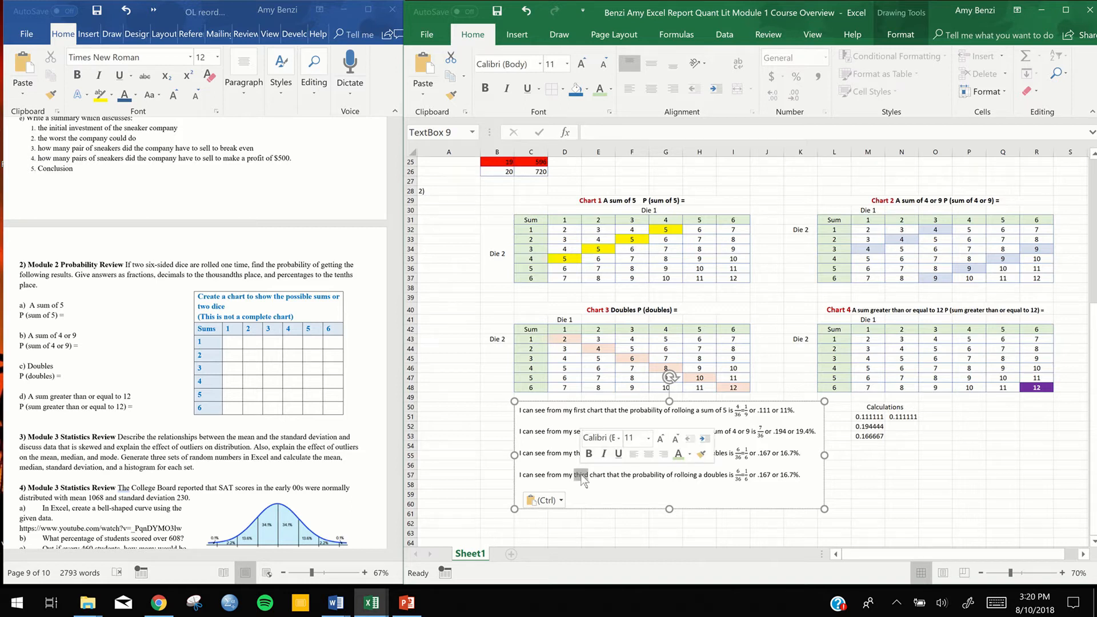
text(fourth)
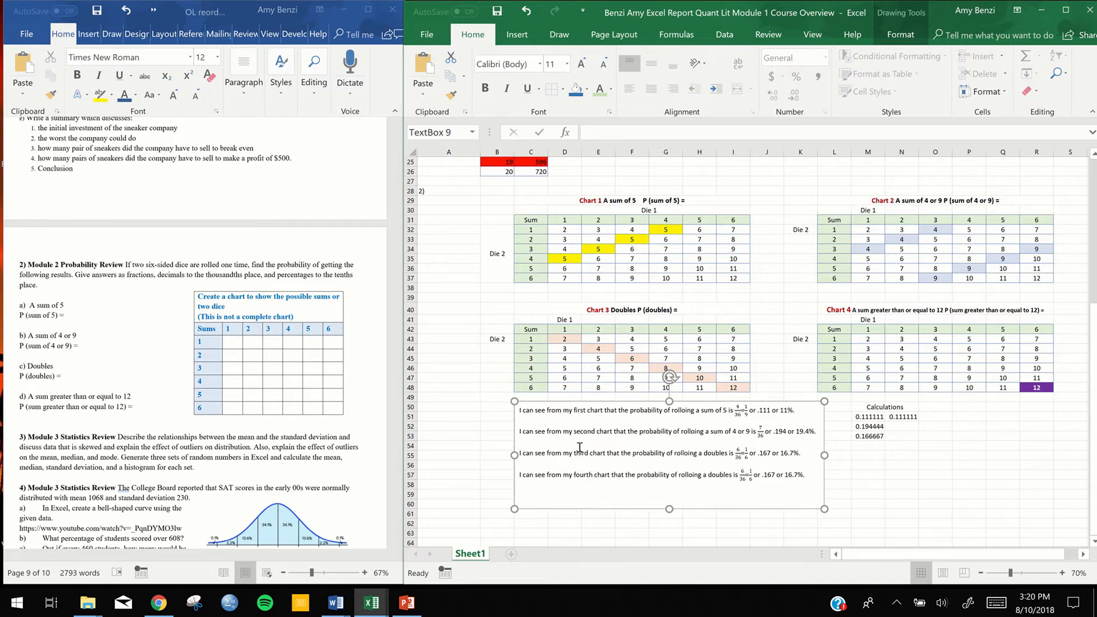
double_click(581, 454)
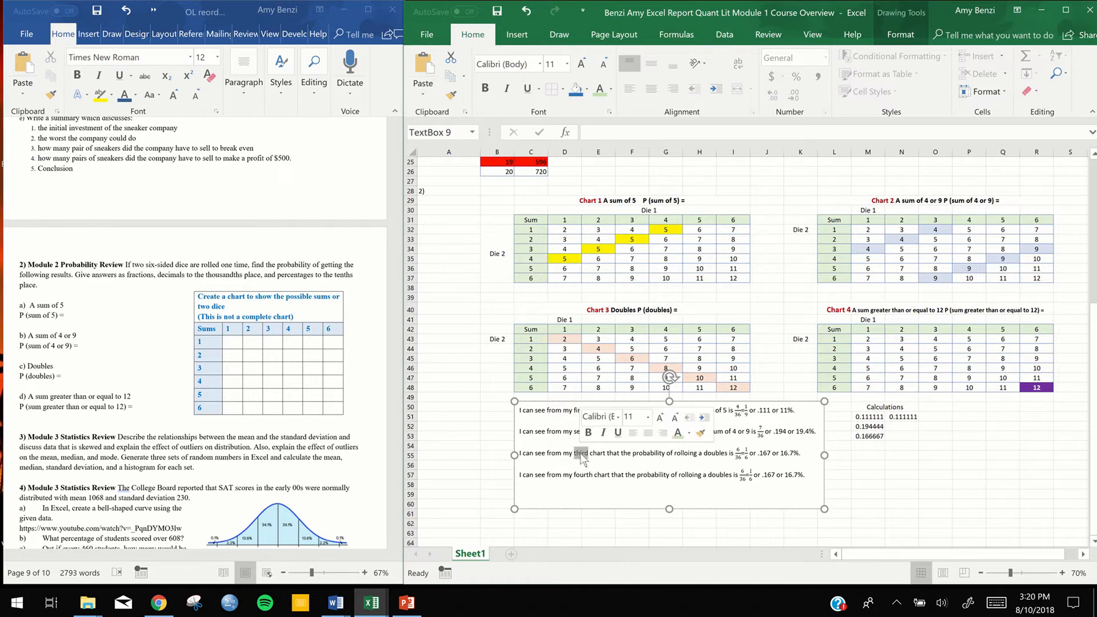
double_click(578, 475)
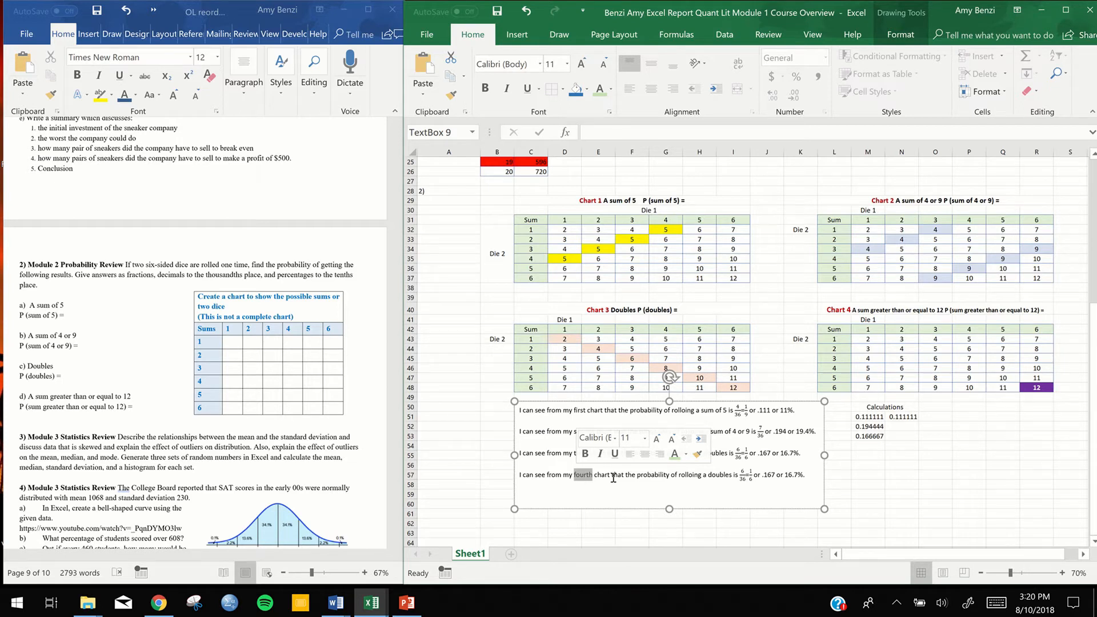
double_click(616, 475)
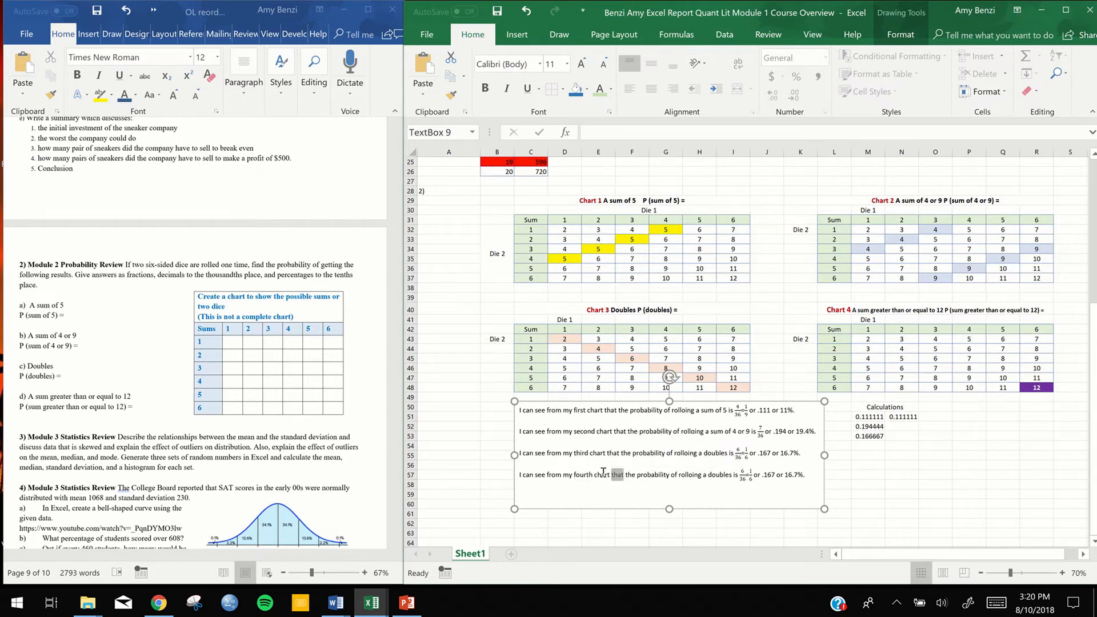
triple_click(605, 476)
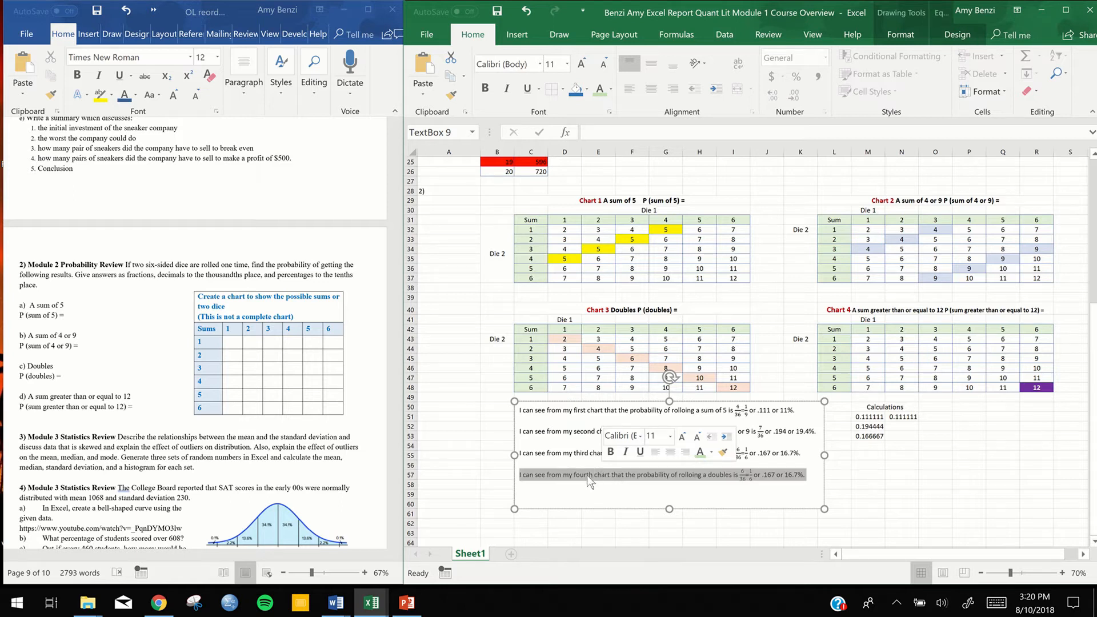
double_click(589, 478)
click(588, 475)
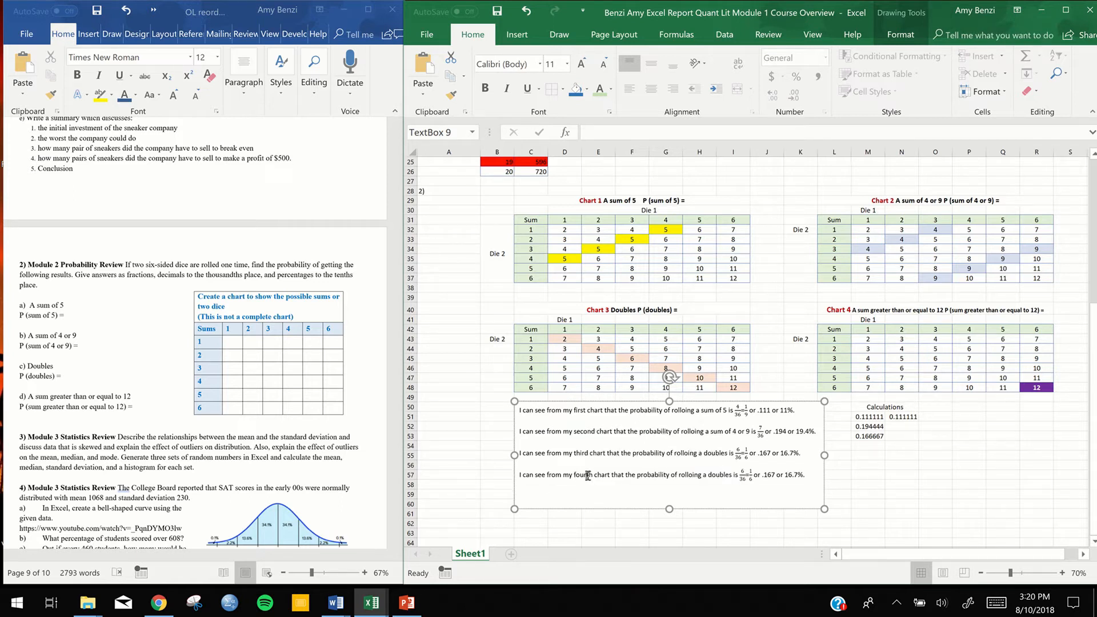
double_click(588, 475)
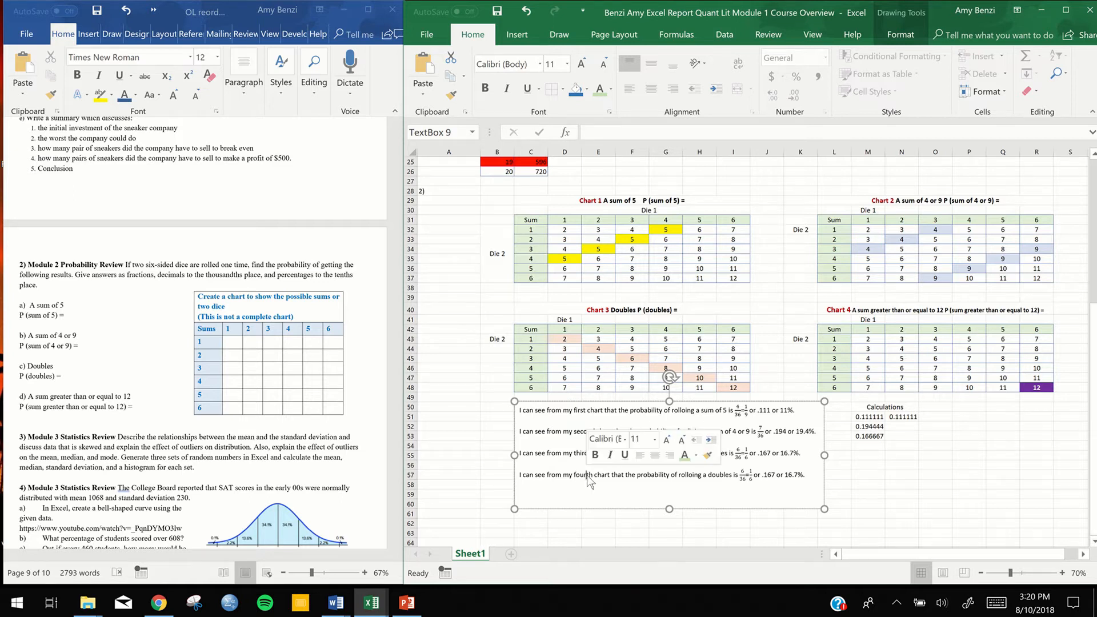
triple_click(589, 479)
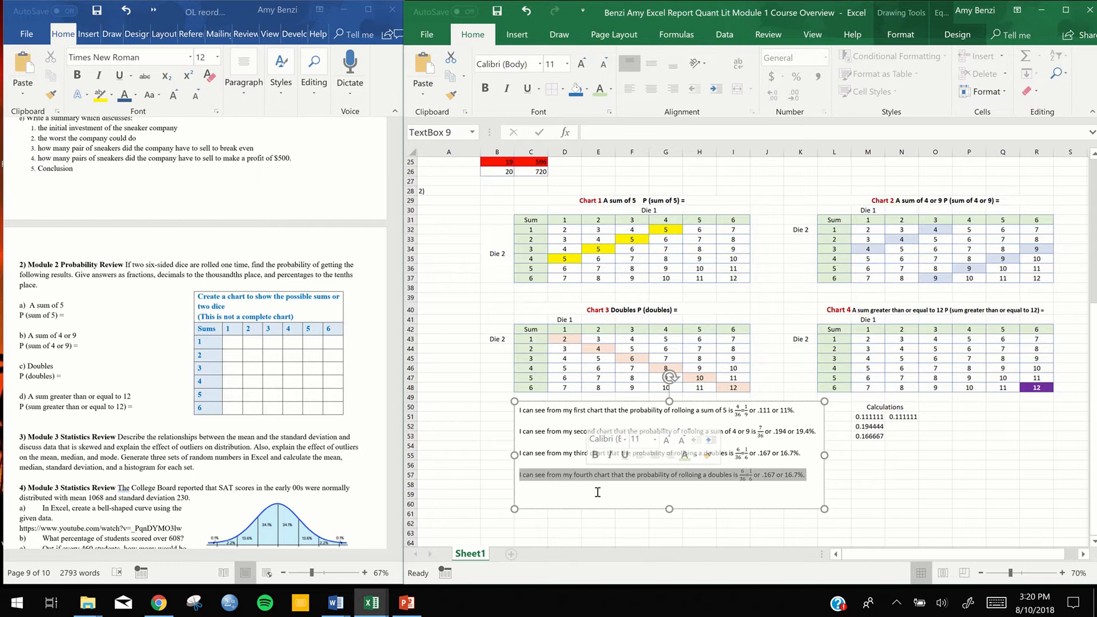
click(596, 493)
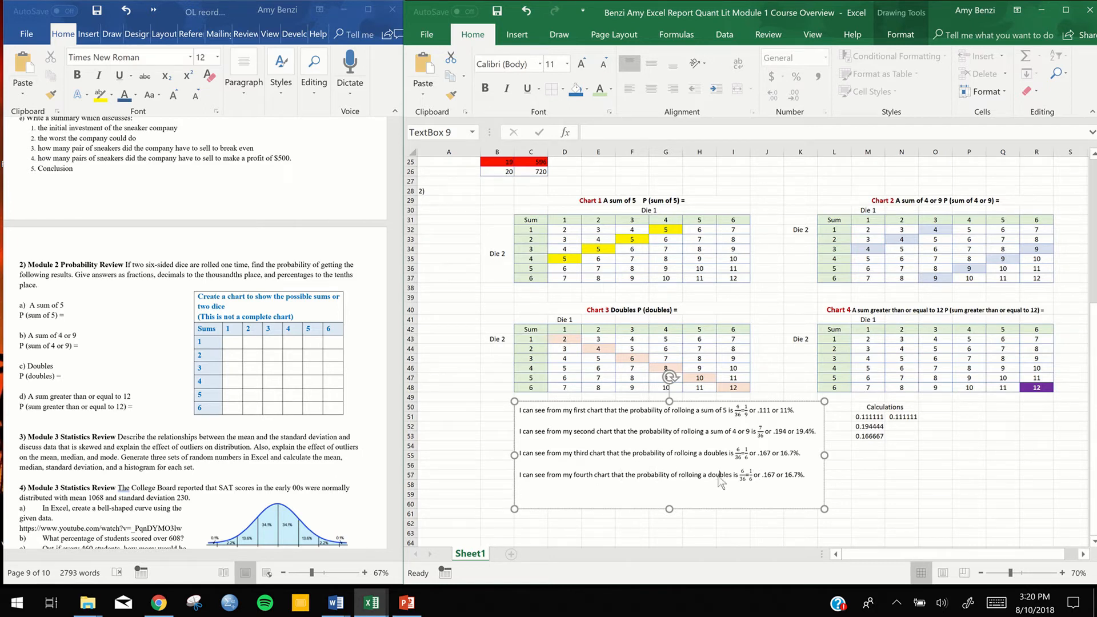
Replace "doubles" with "12 or greater" in the fourth chart's sentence
double_click(719, 475)
text(12 or gre)
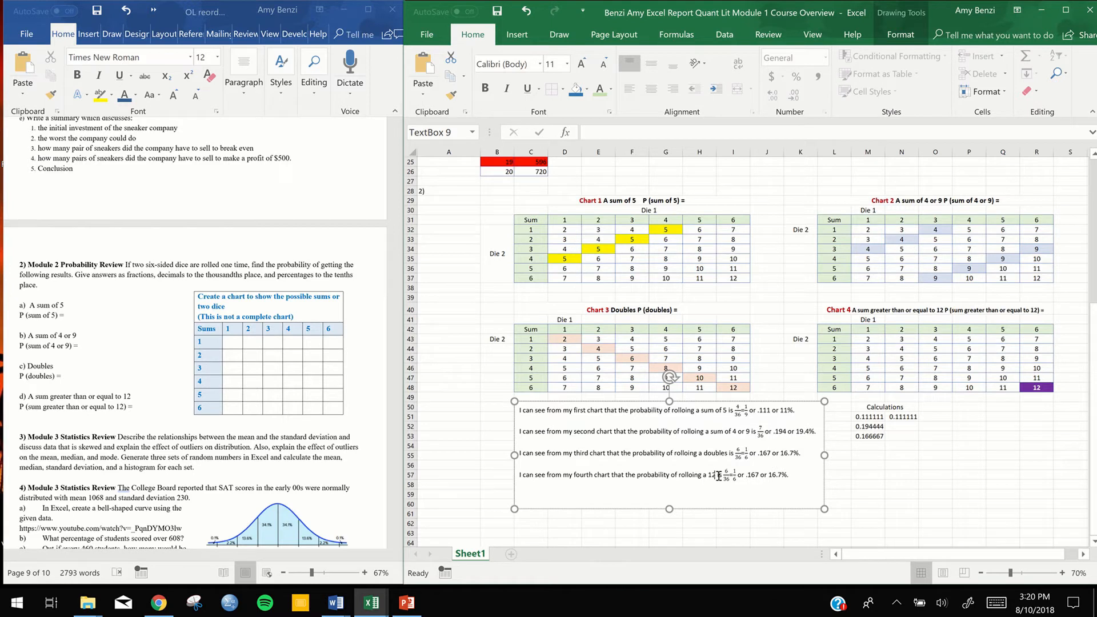
text(ater)
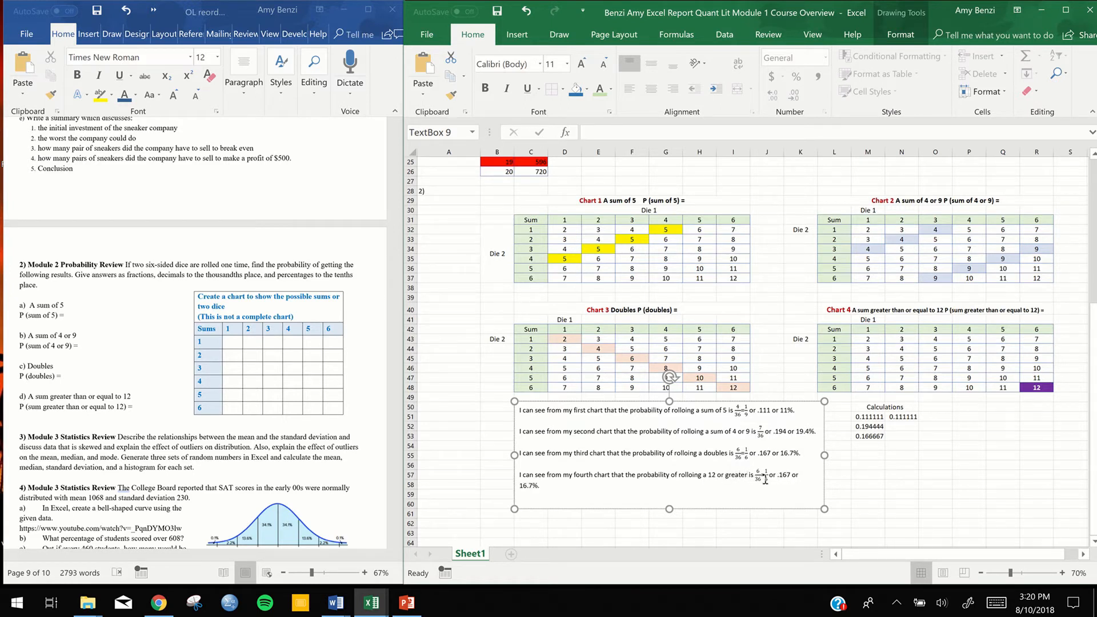
Reduce the fractions in the fourth chart's sentence to the single fraction 1/36
click(767, 475)
key(BackSpace)
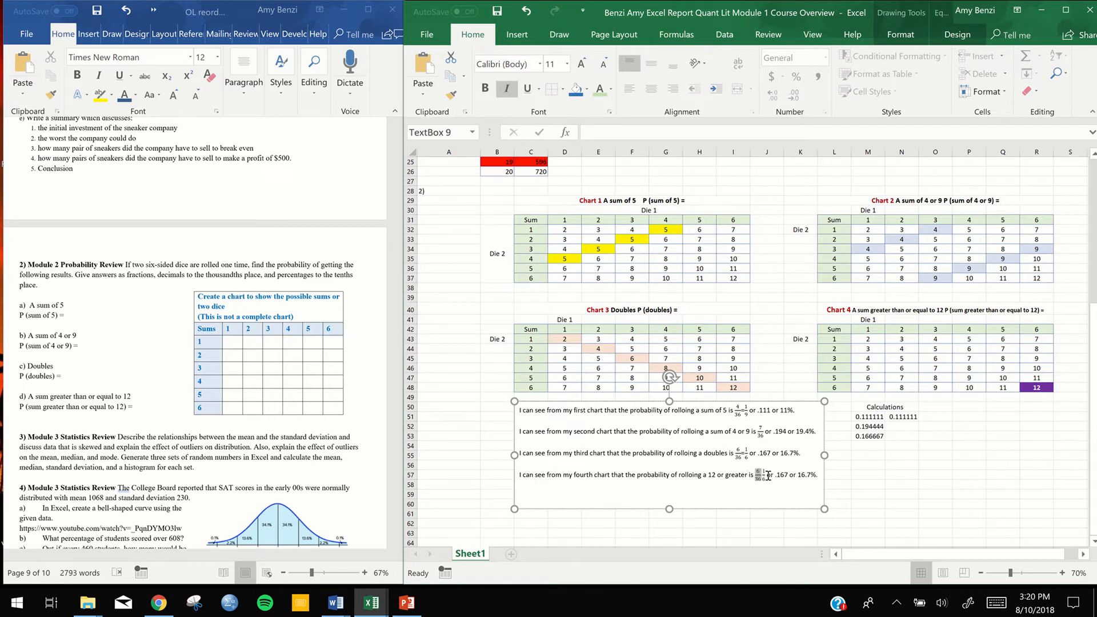
key(BackSpace)
key(Right)
key(BackSpace)
text(36)
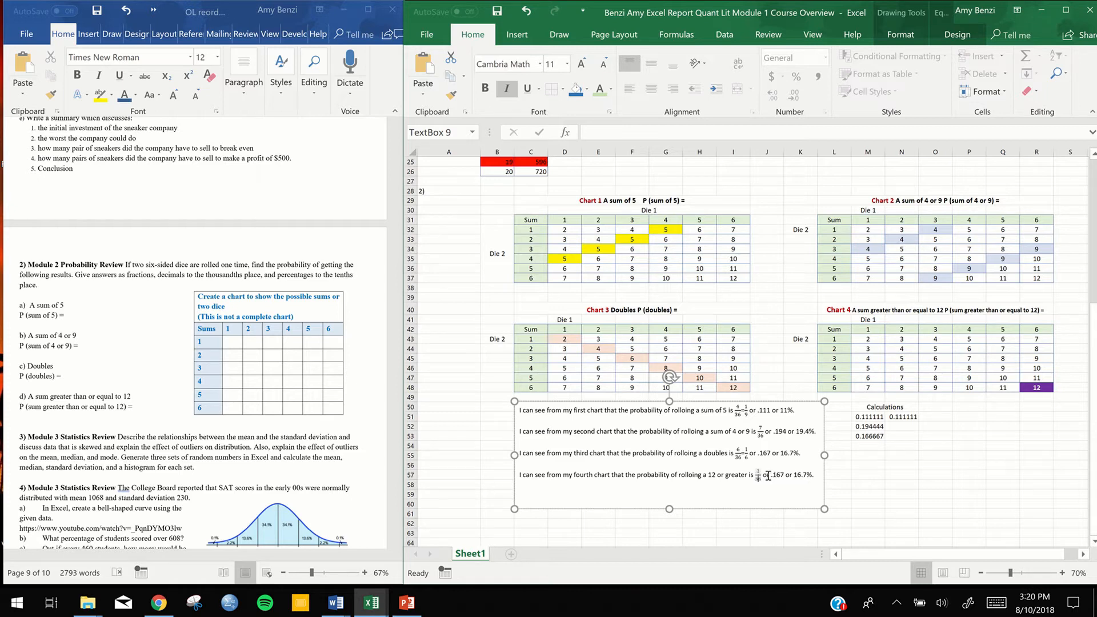
Calculate 1/36 with a formula in cell M54, under the other values in the Calculations column
click(877, 445)
text(=1/36)
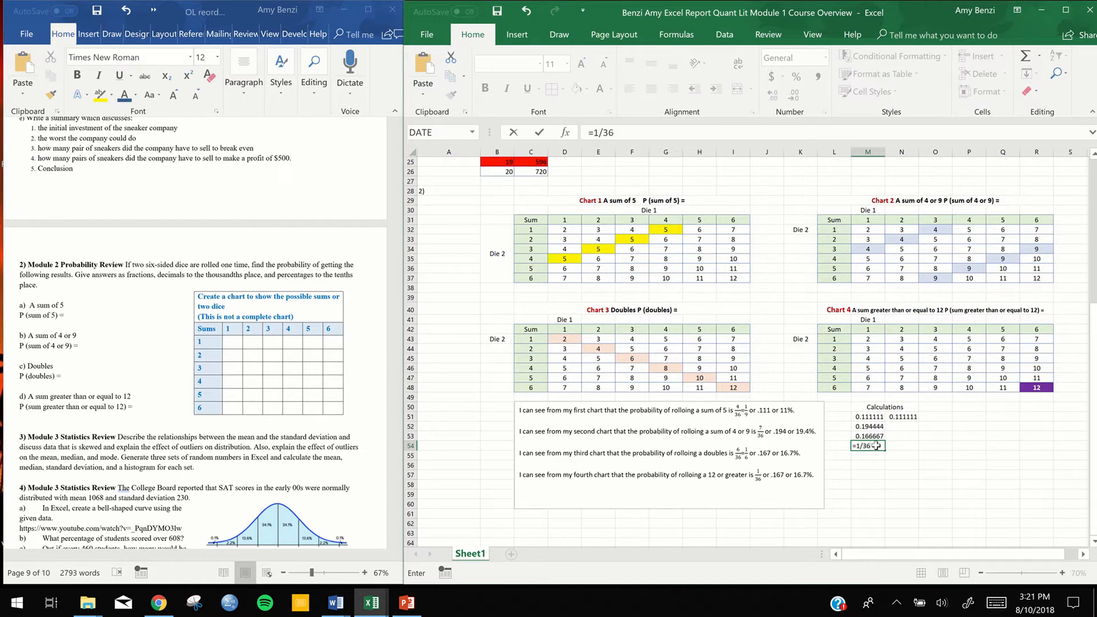
key(Return)
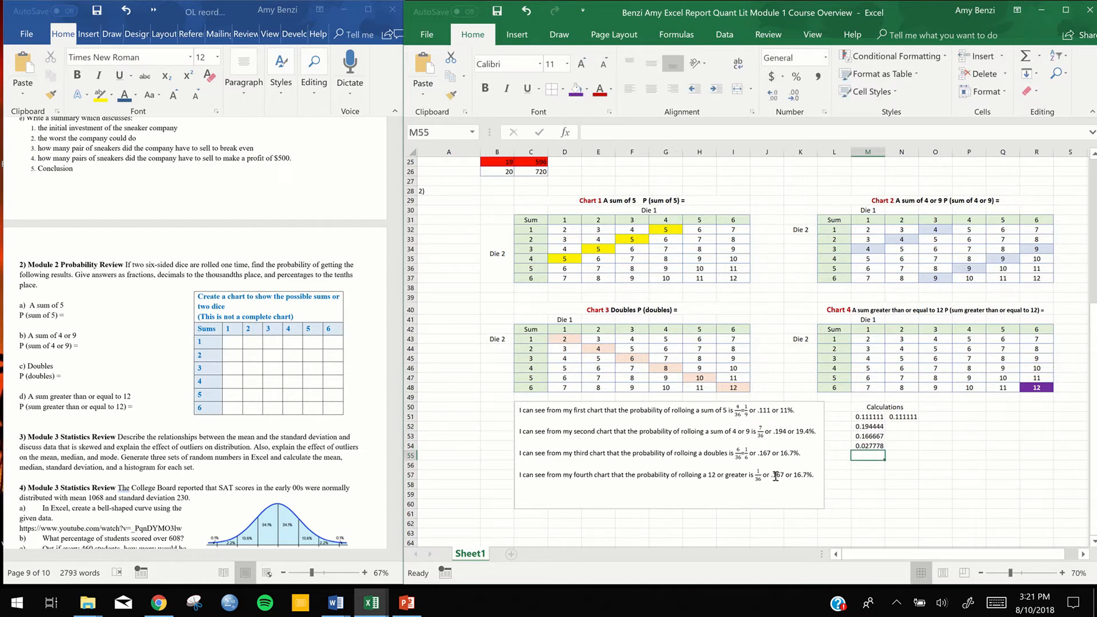
Change the decimal in the fourth chart's sentence to .028 and the percentage to 2.8%
click(775, 475)
double_click(778, 475)
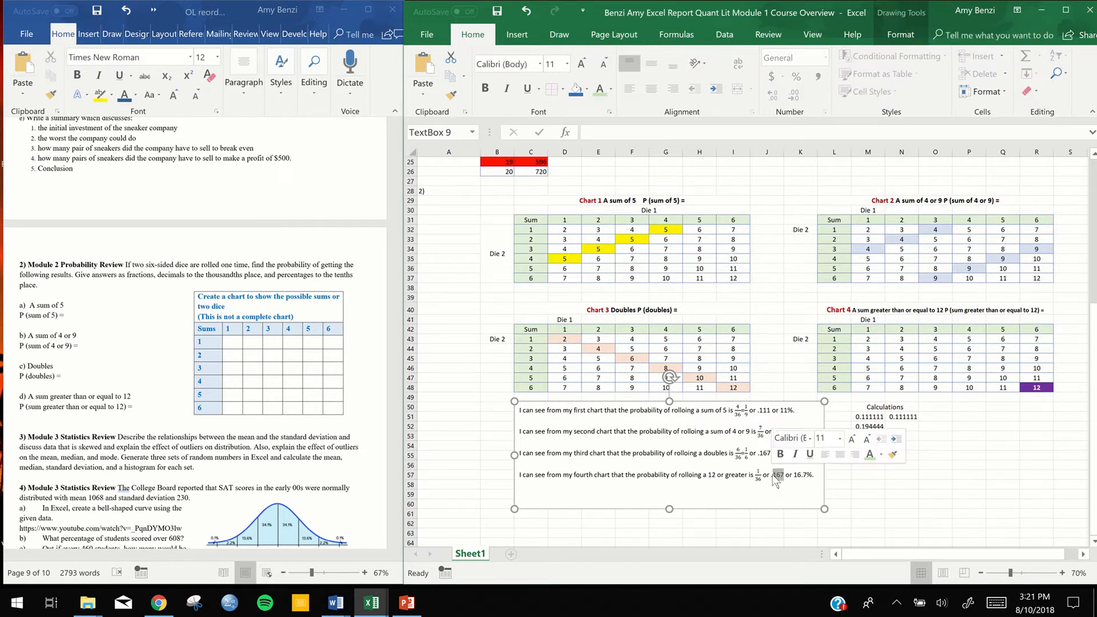
text(02)
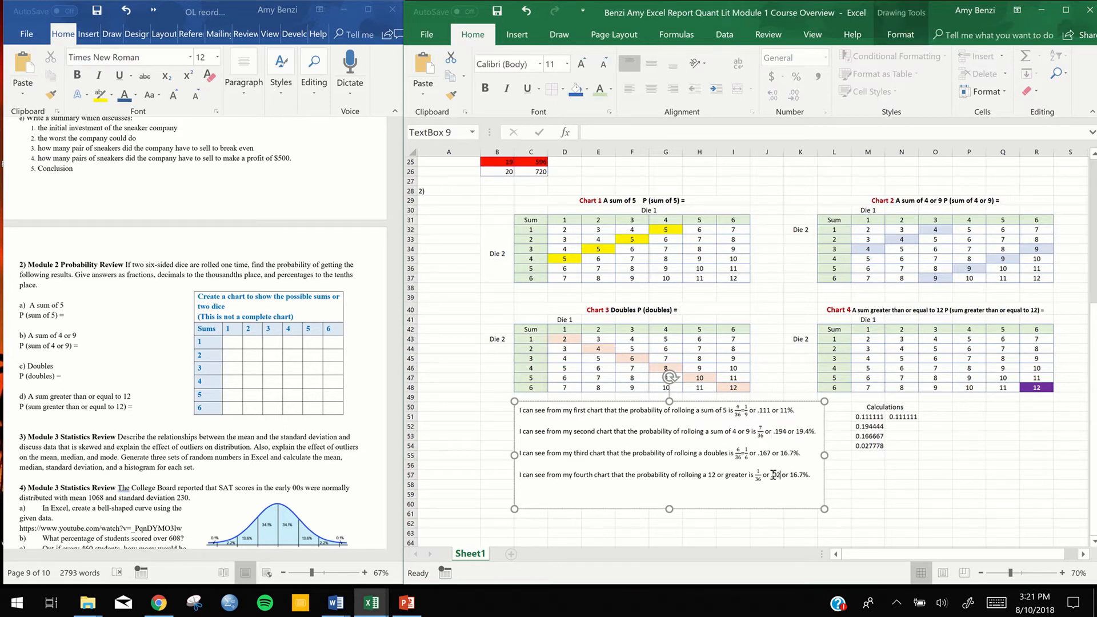
text(8)
drag(808, 474, 796, 474)
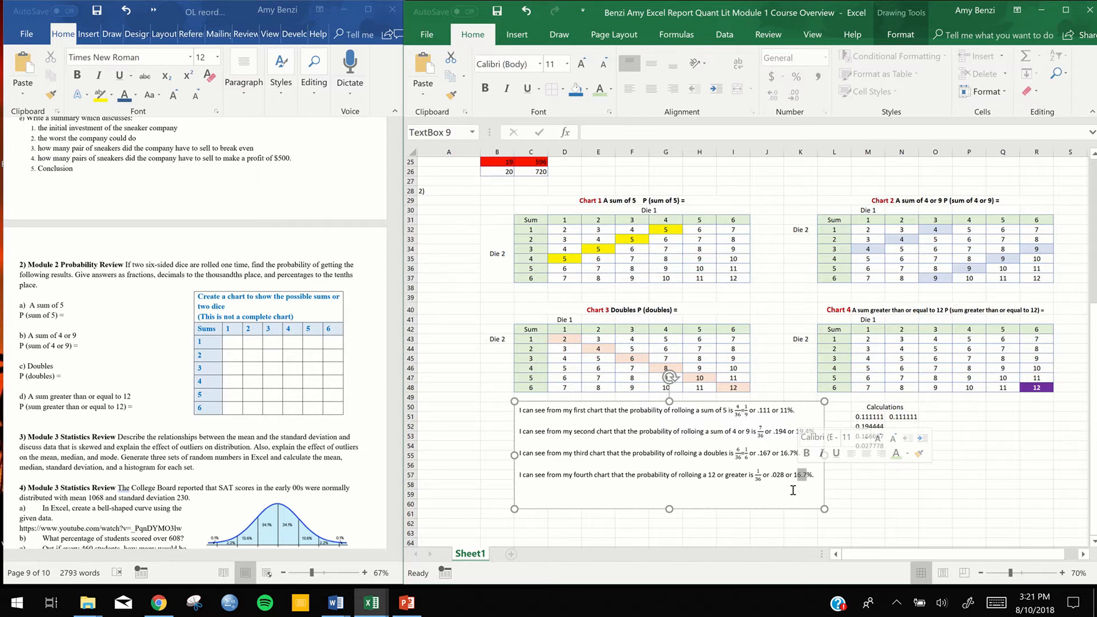
key(BackSpace)
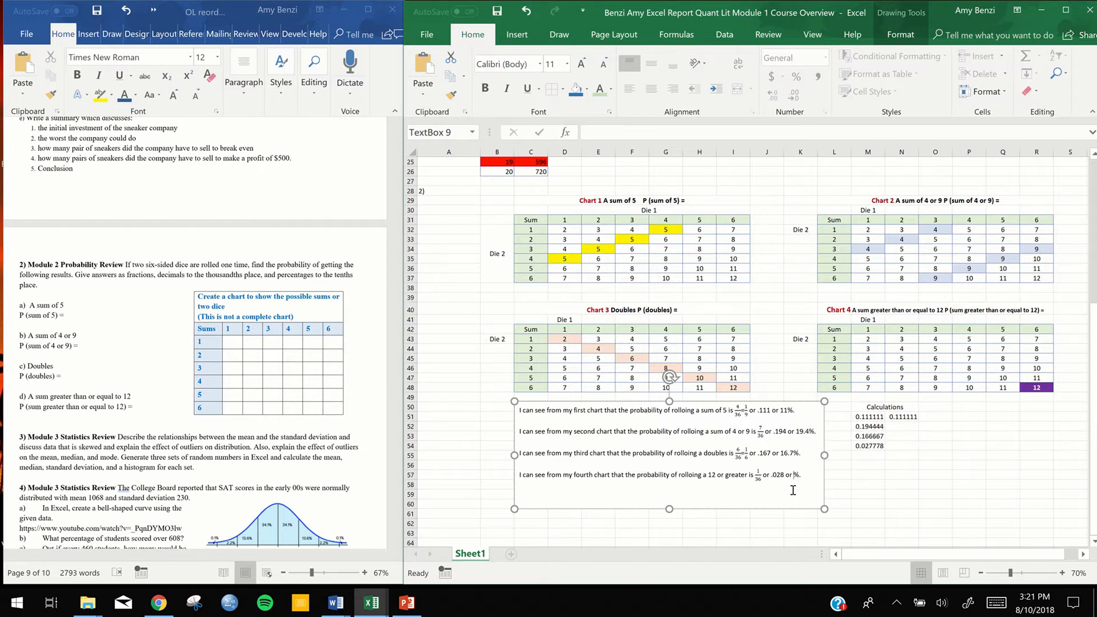
text(2)
text(.8)
Add the closing line "You should Discuss the high and low probabilities here." below the fourth chart's sentence in the text box
text(iscuss)
text( the)
text( high and low)
text( probabil)
text(itie)
text(s here.)
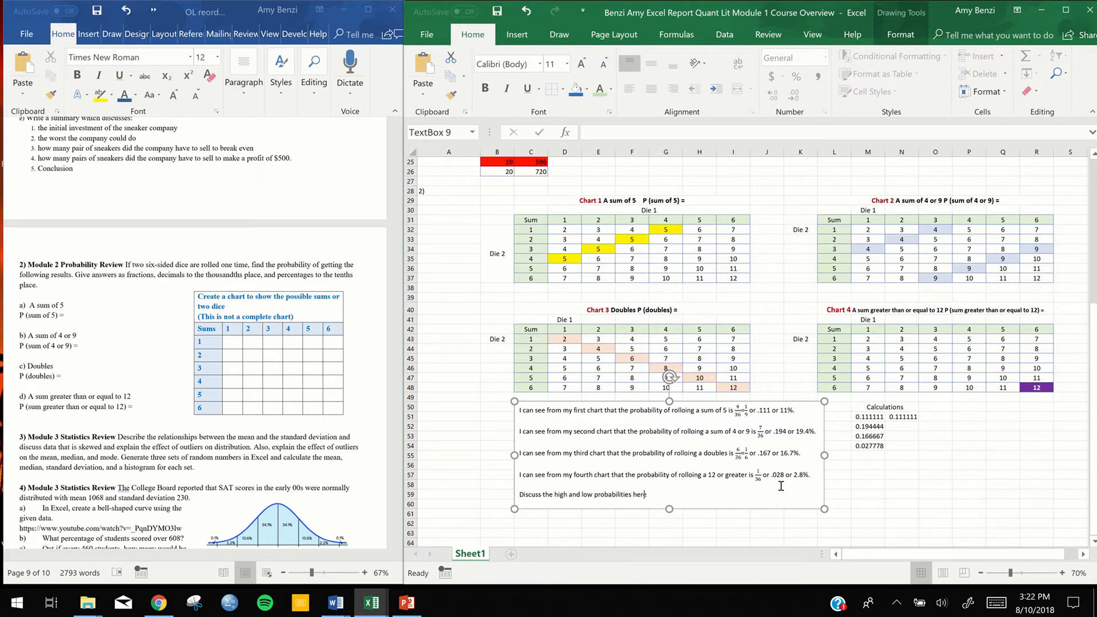
click(520, 495)
text(You should)
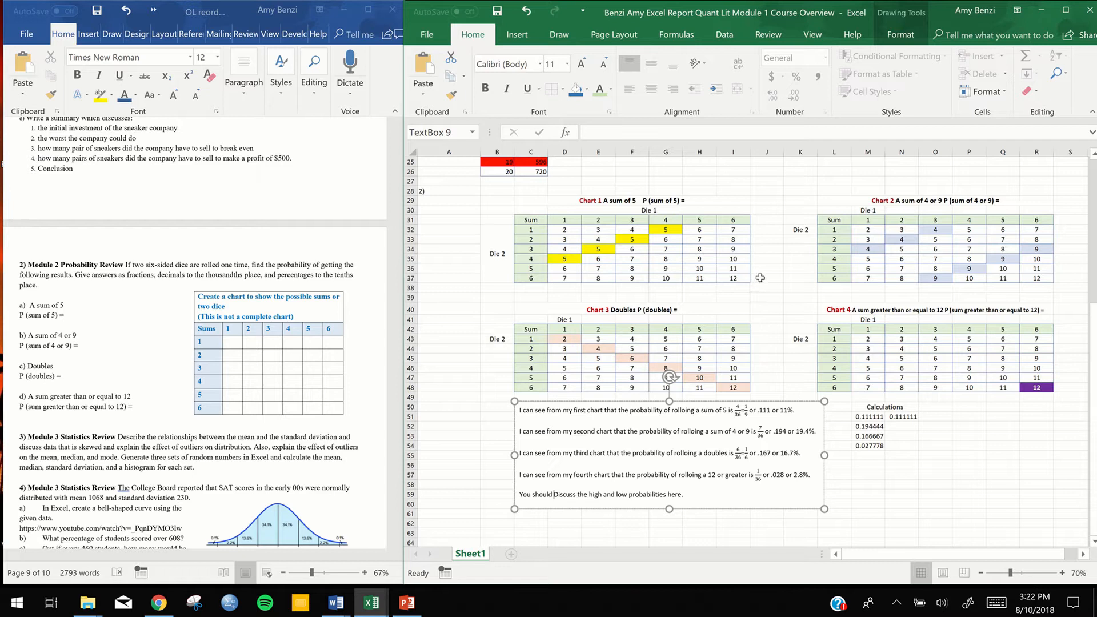
click(924, 492)
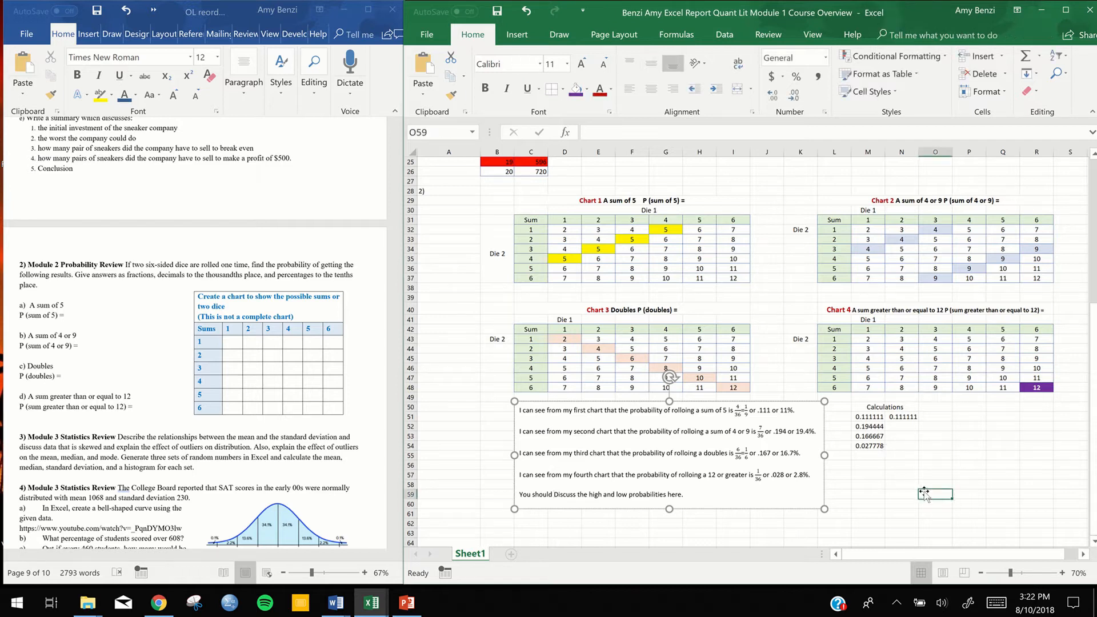
mouse_move(545, 26)
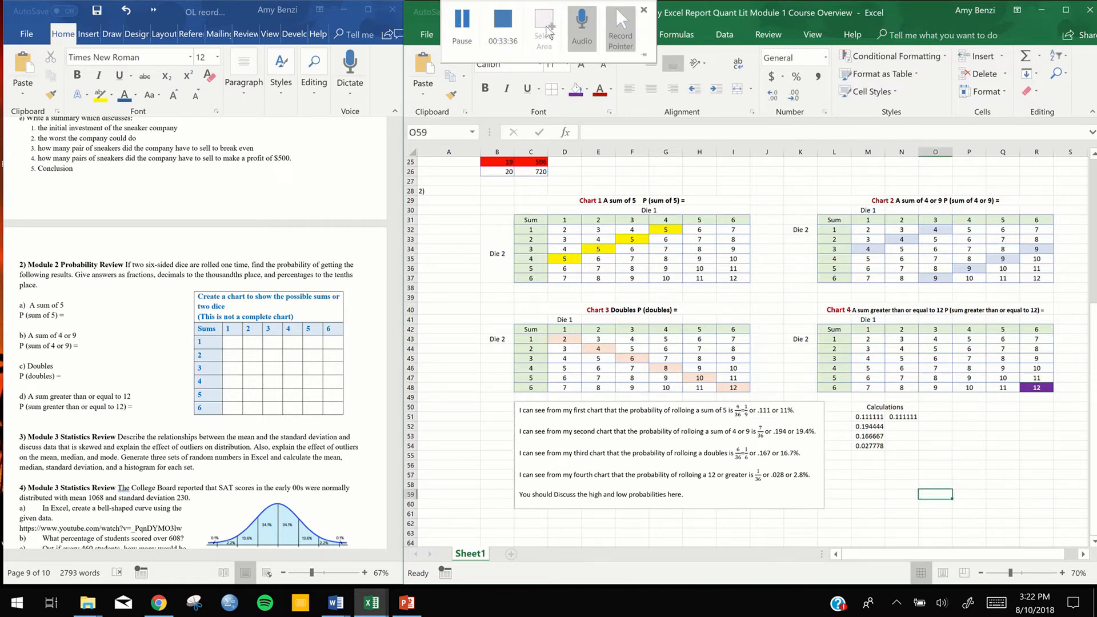
click(500, 25)
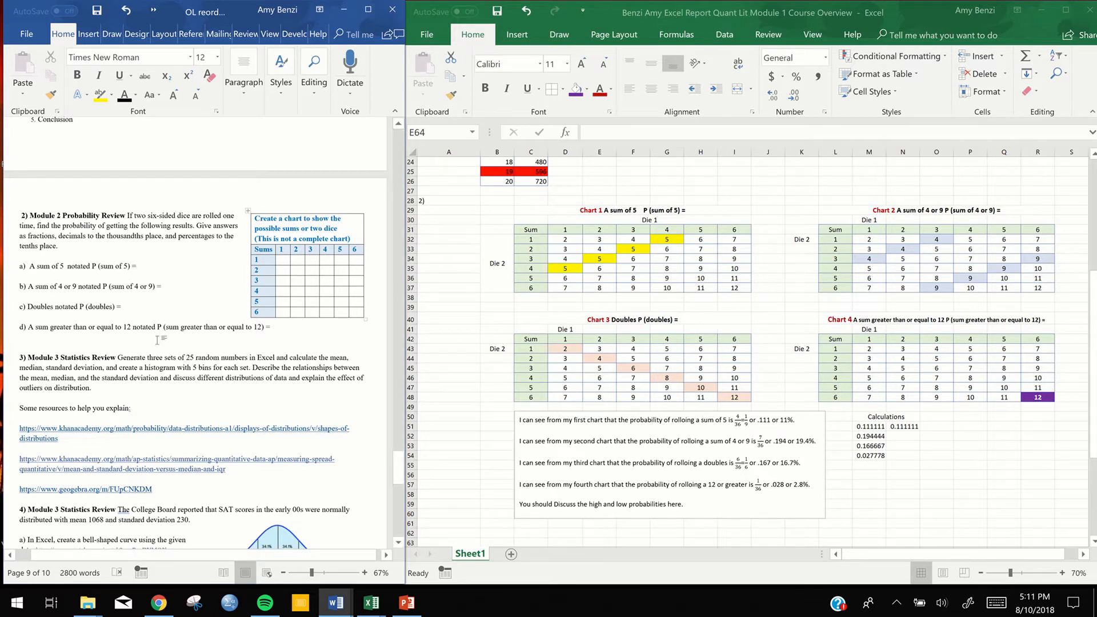
Review the Module 3 statistics exercises in the Word document and locate the empty rows below the worksheet's probability text box
scroll(157, 341, down, 5)
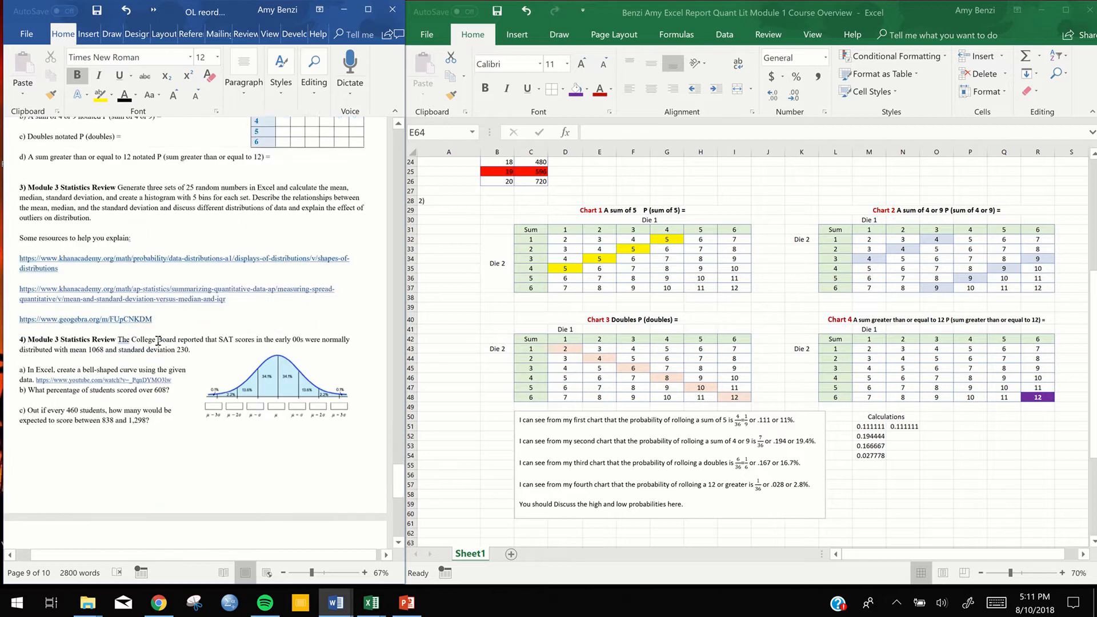
scroll(157, 340, down, 1)
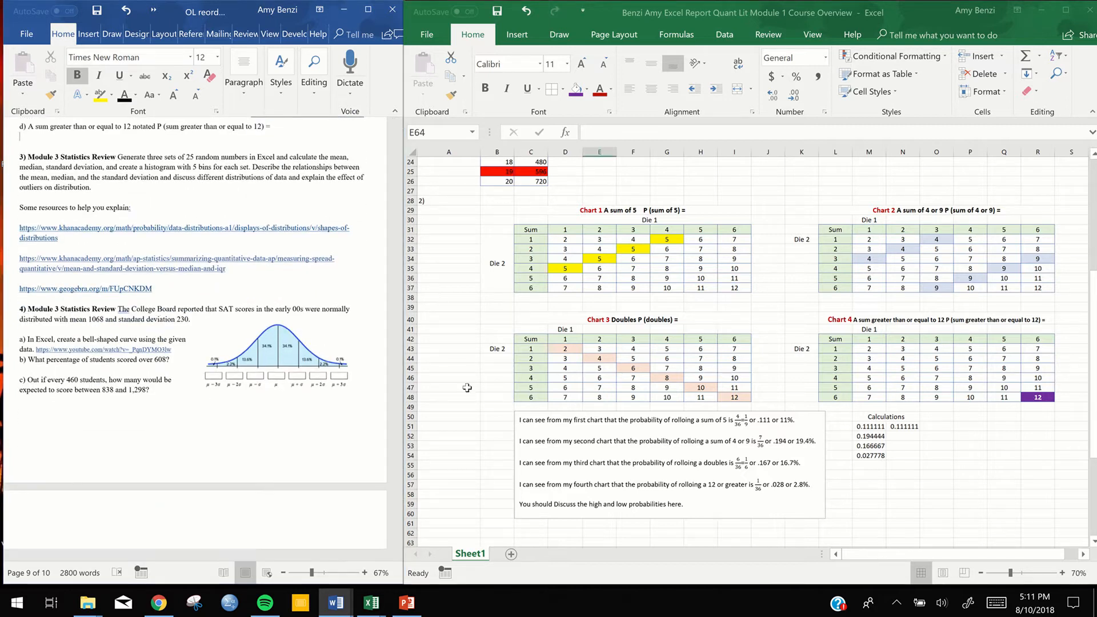
scroll(467, 388, down, 7)
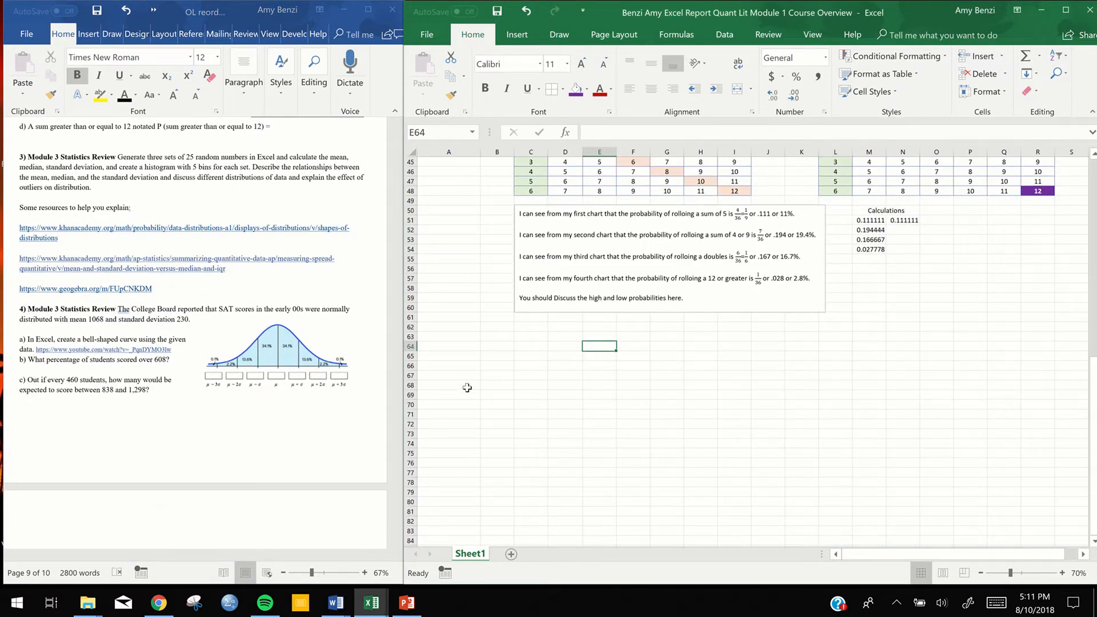
scroll(467, 388, down, 1)
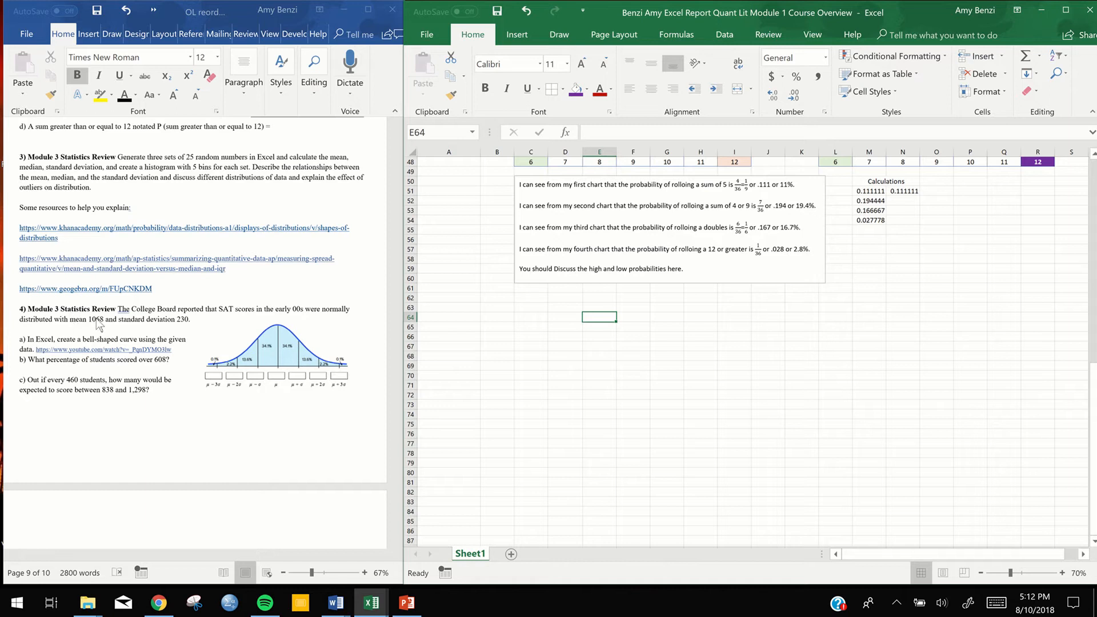
Label cell A63 as "3)" and enter the horizontally centered heading "Random Set of Data" in B64
mouse_move(464, 19)
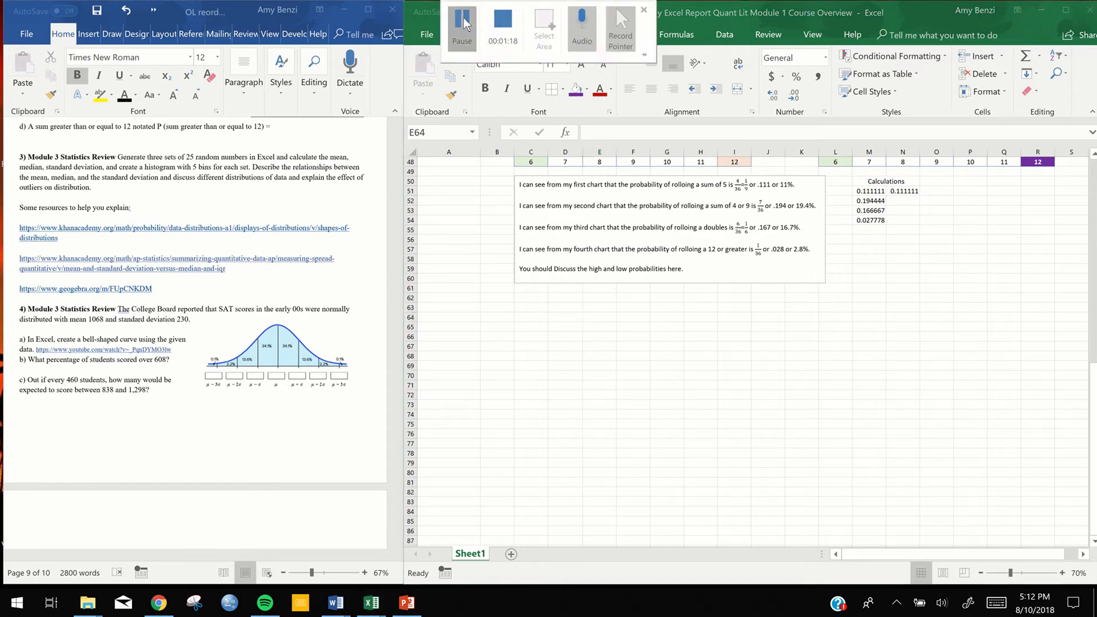
click(457, 306)
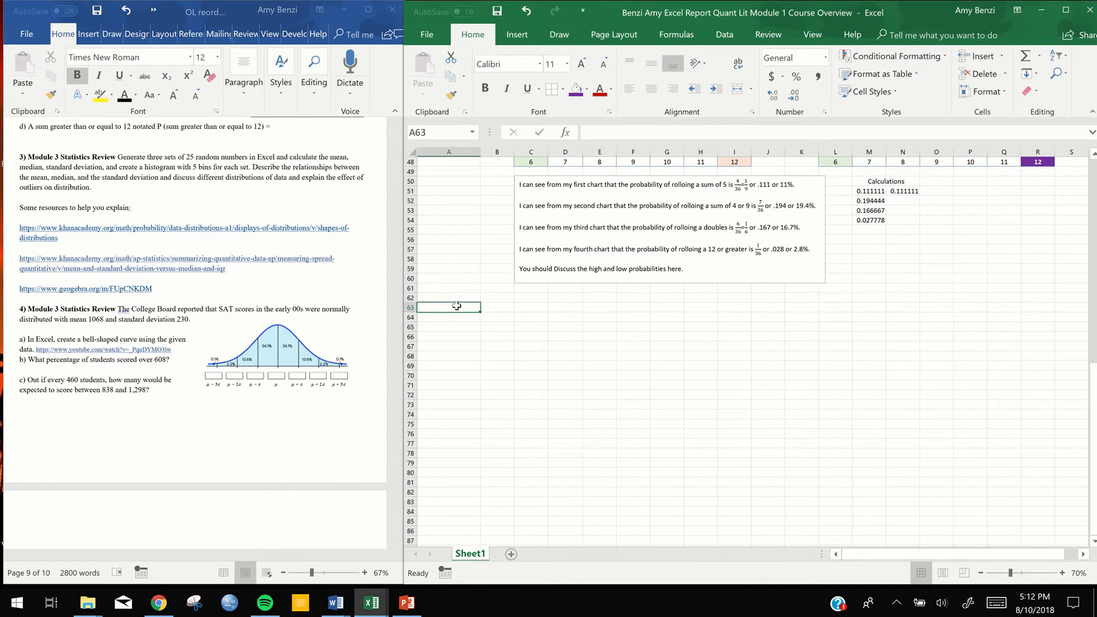
text(3)
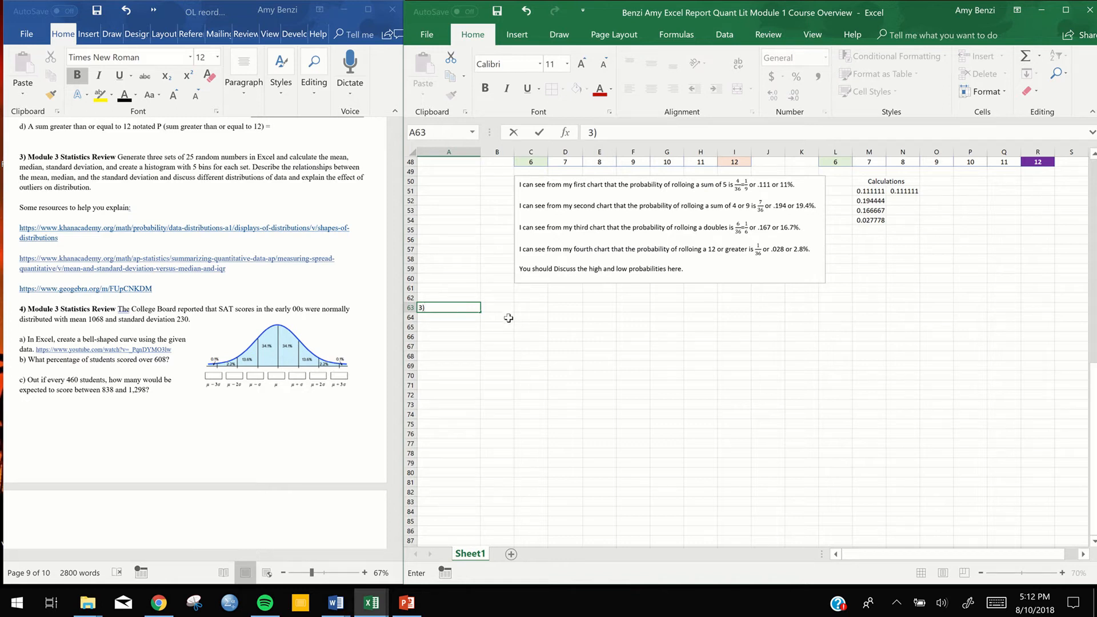
click(508, 317)
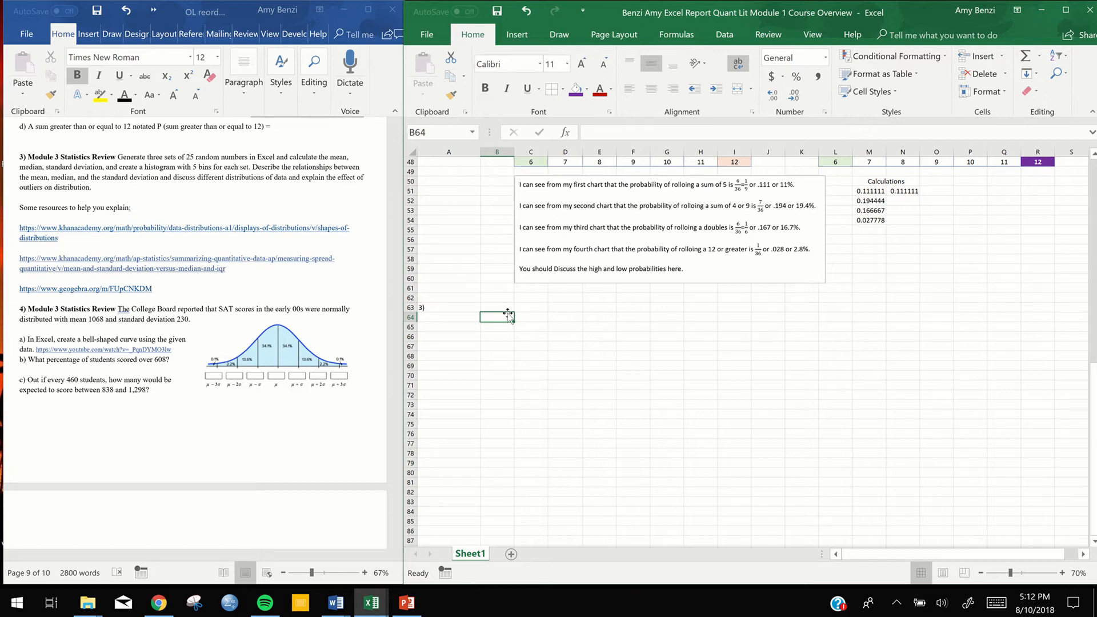
text(Random)
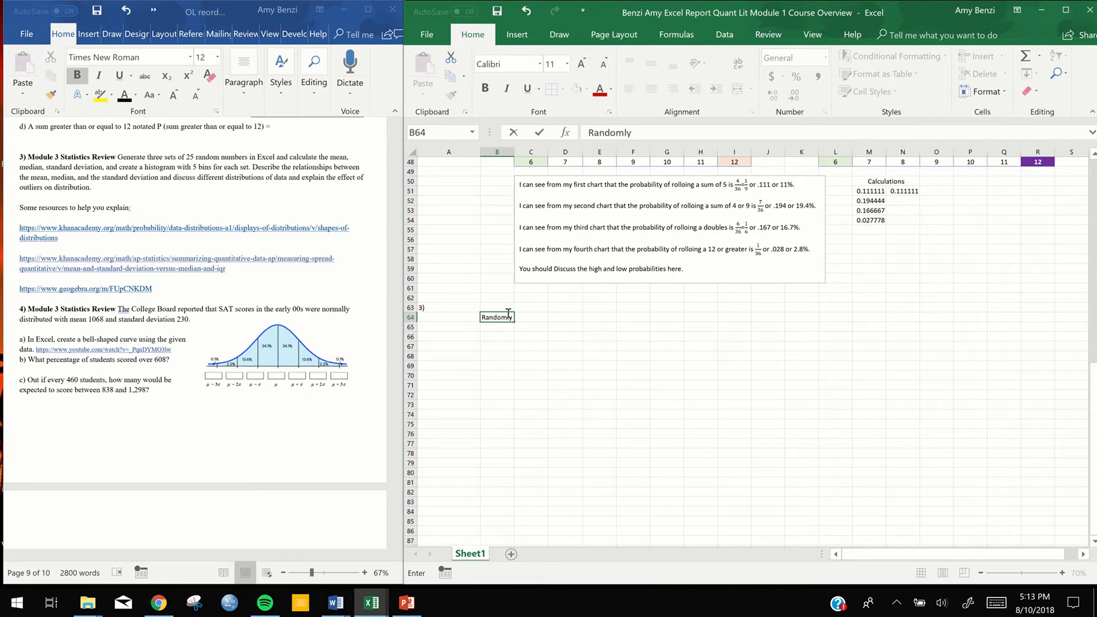
text(Set of Data)
click(543, 336)
click(490, 326)
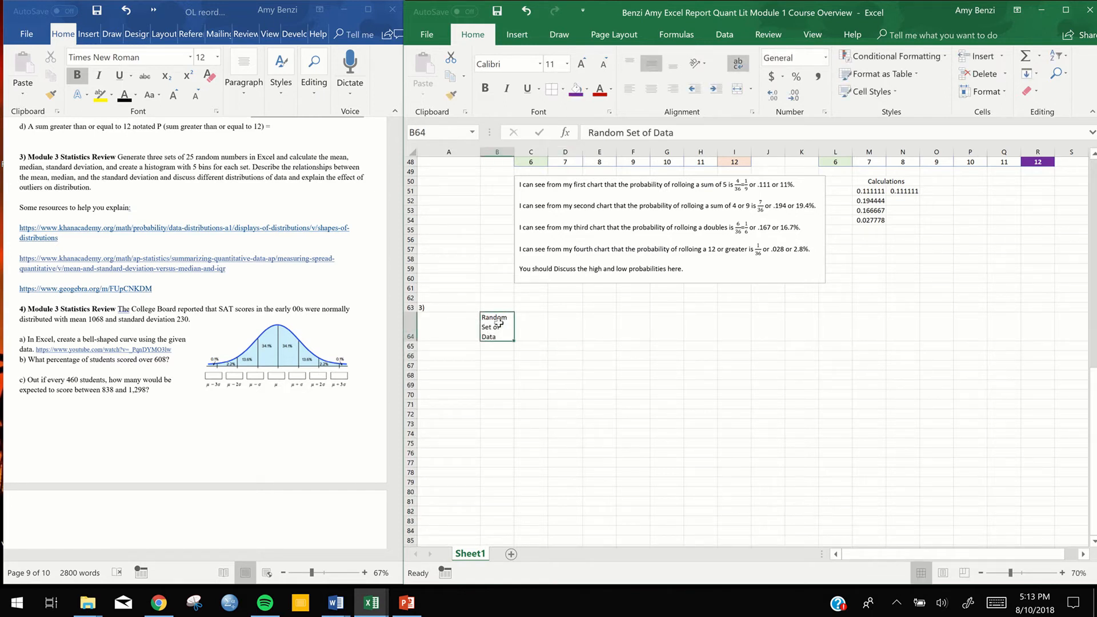
click(646, 88)
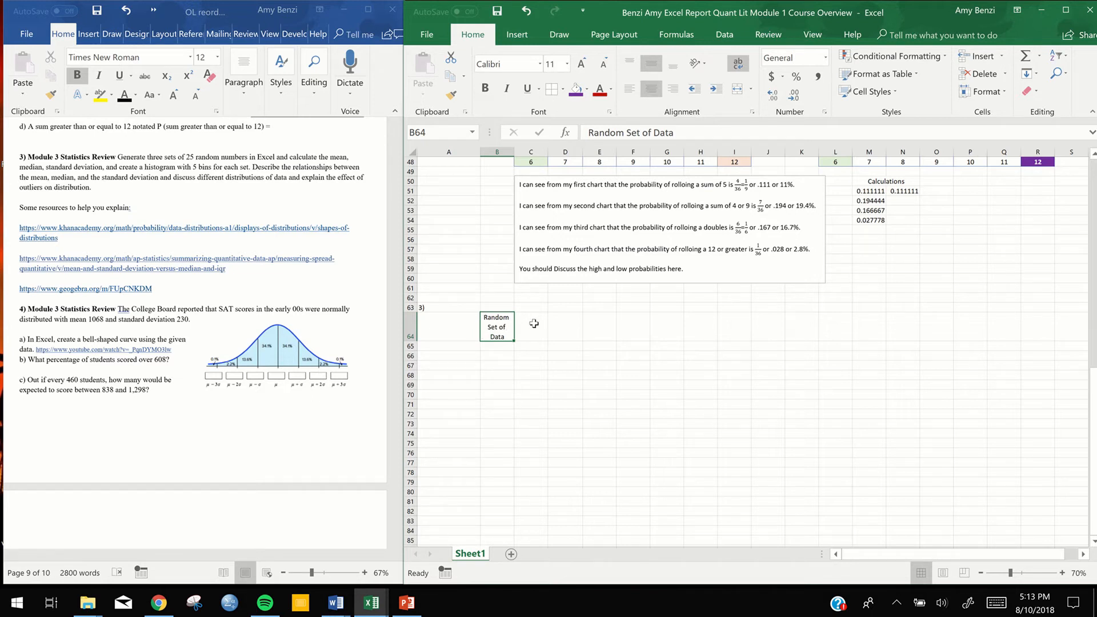
Enter the headings "Mean" in C64 and "Median" in D64
click(534, 324)
double_click(531, 331)
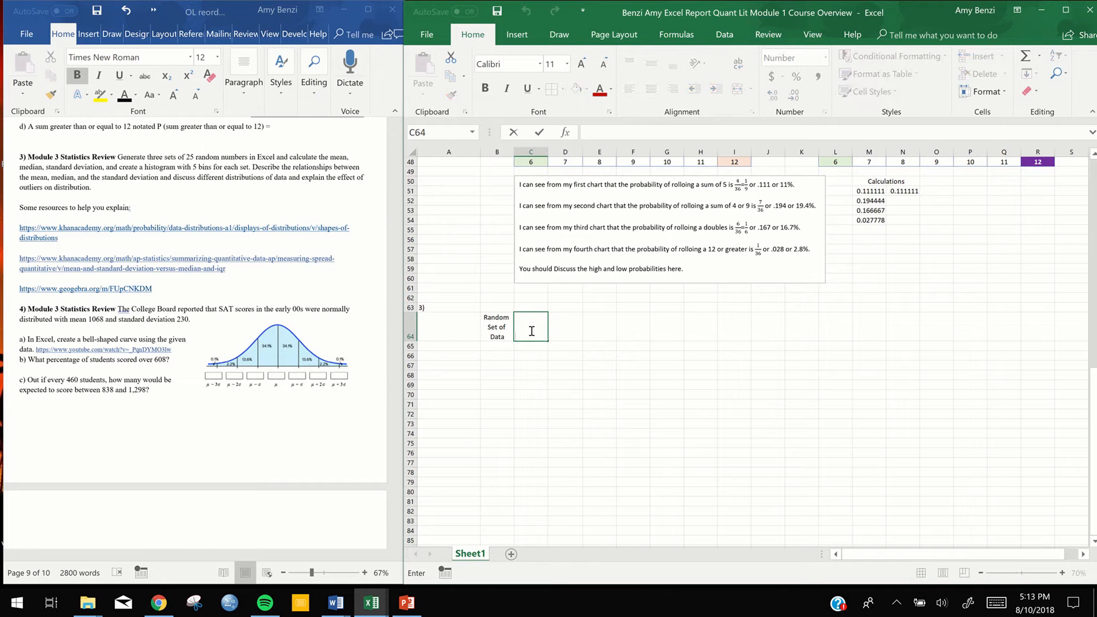
text(Mean)
key(Tab)
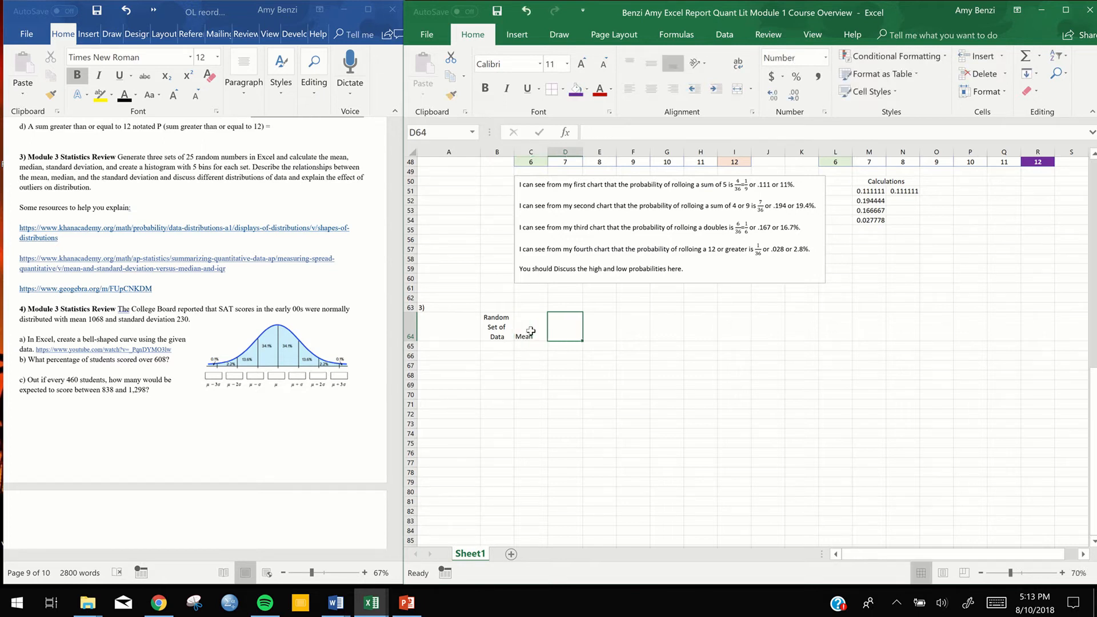
text(Median)
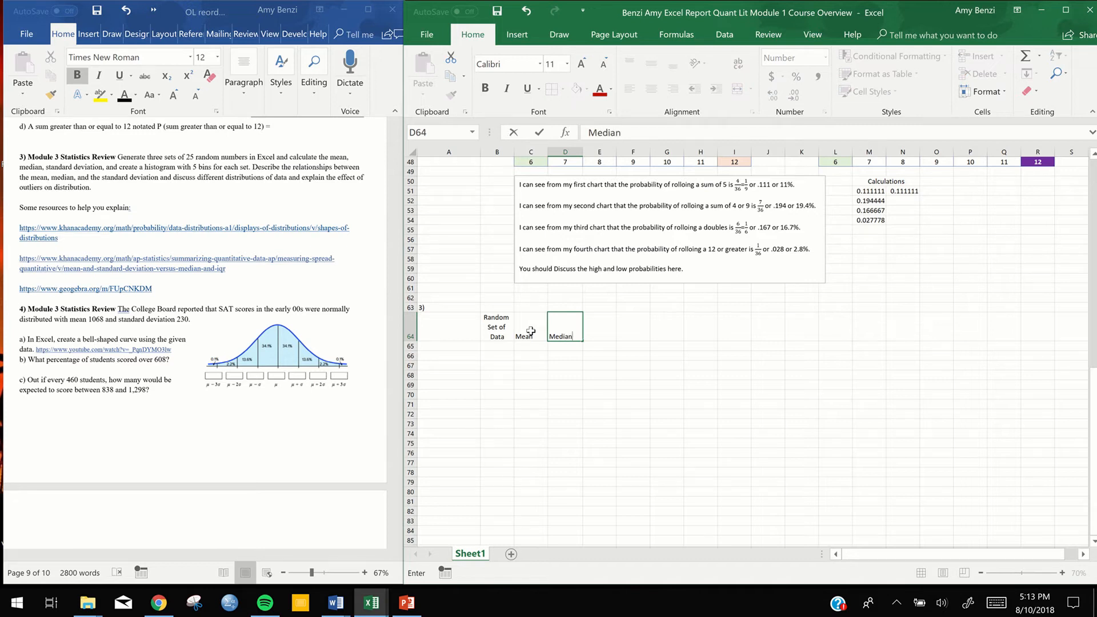
key(Tab)
Enter the heading "Stand. Dev." in cell E64
text(Mode)
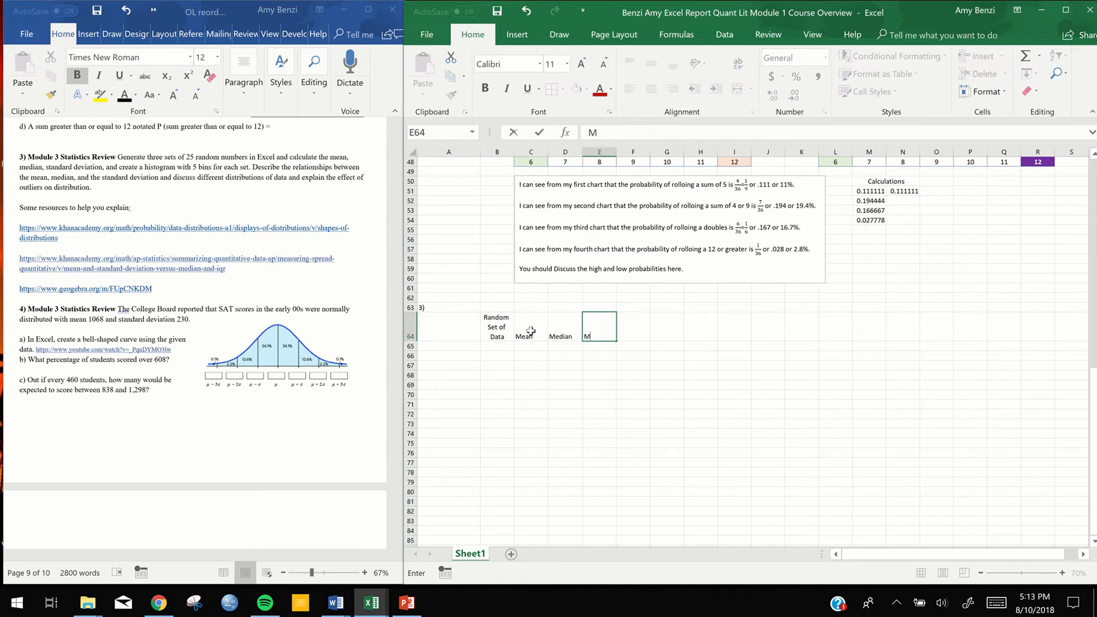
key(BackSpace)
key(BackSpace)
key(BackSpace)
key(BackSpace)
text(Stand)
text(ard Devia)
key(BackSpace)
key(BackSpace)
key(BackSpace)
key(BackSpace)
key(BackSpace)
key(BackSpace)
key(BackSpace)
key(BackSpace)
text(Dev.)
click(657, 344)
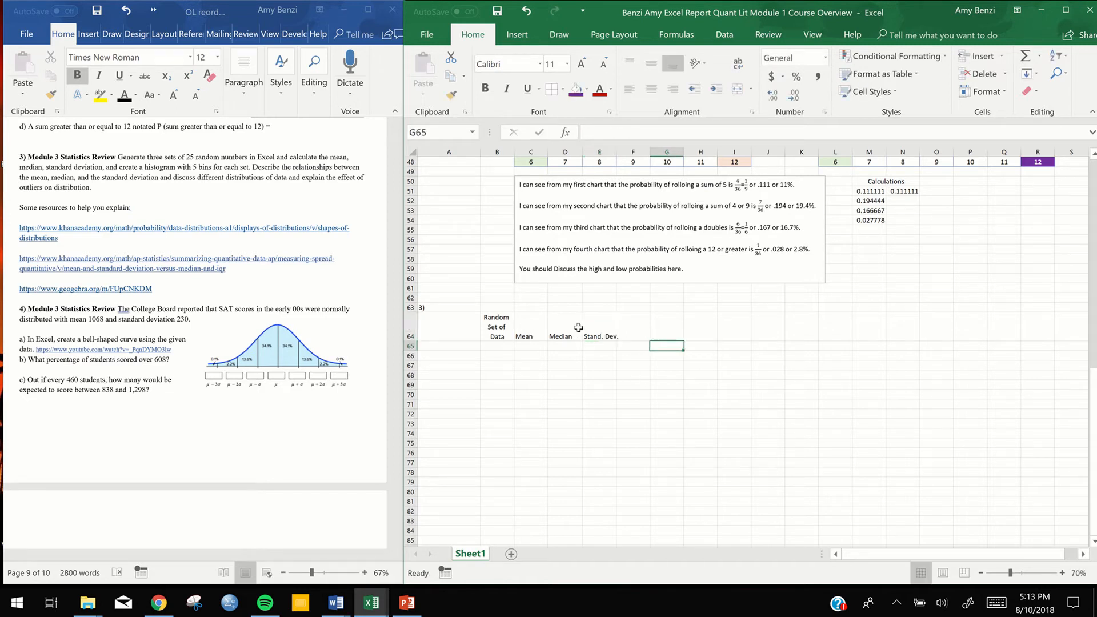
Set the vertical alignment of the Mean, Median and Stand. Dev. headings in C64:E64 to Center
drag(524, 327, 608, 325)
right_click(529, 334)
click(572, 269)
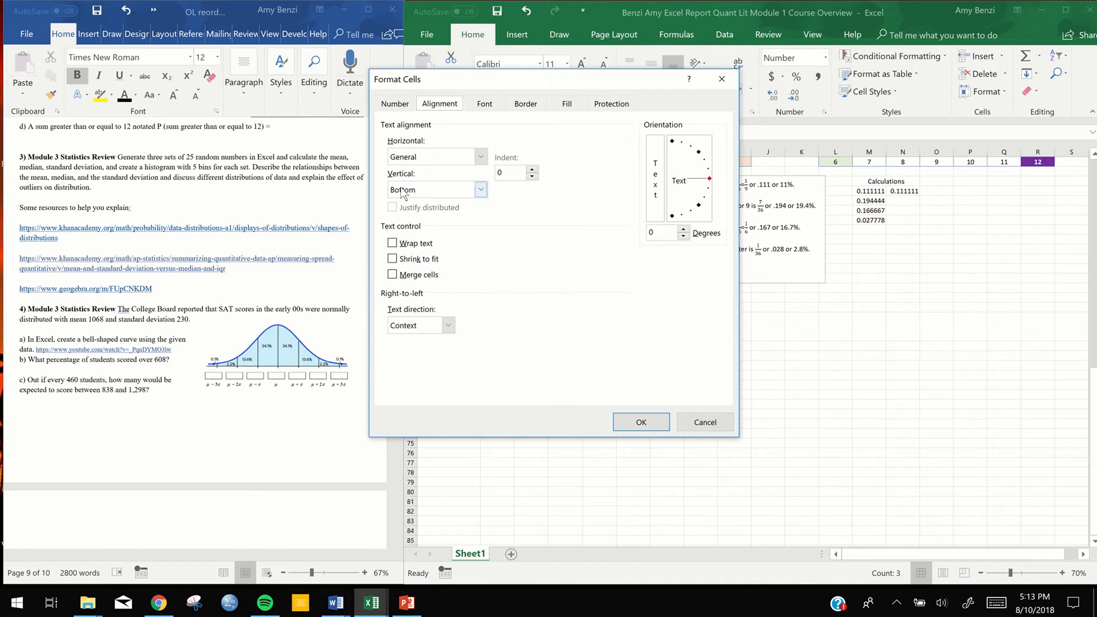
click(481, 189)
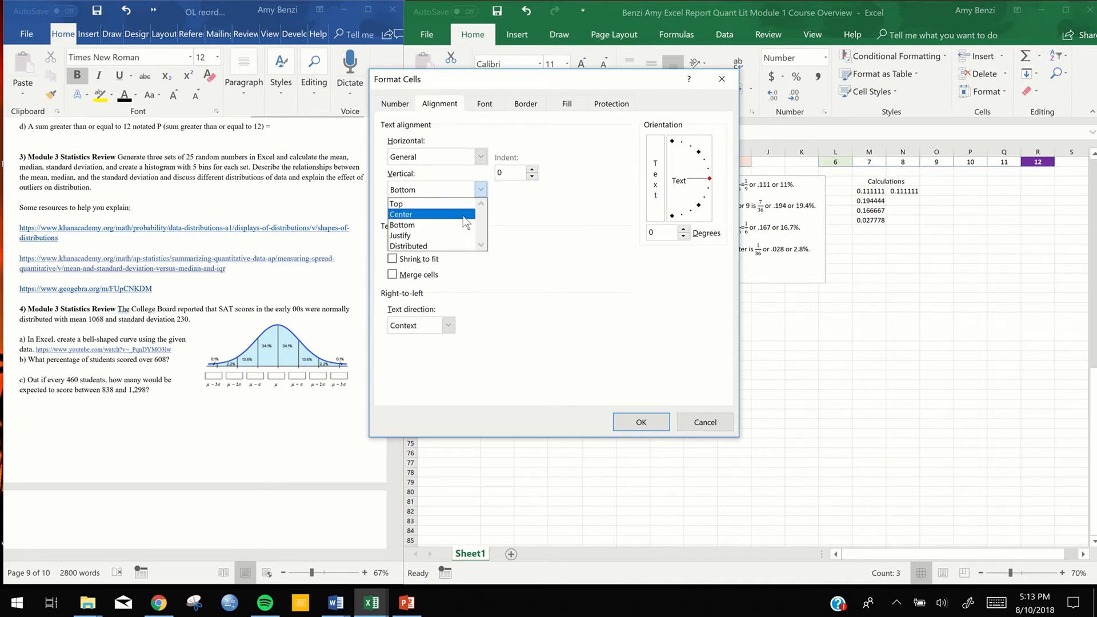
click(432, 215)
click(637, 426)
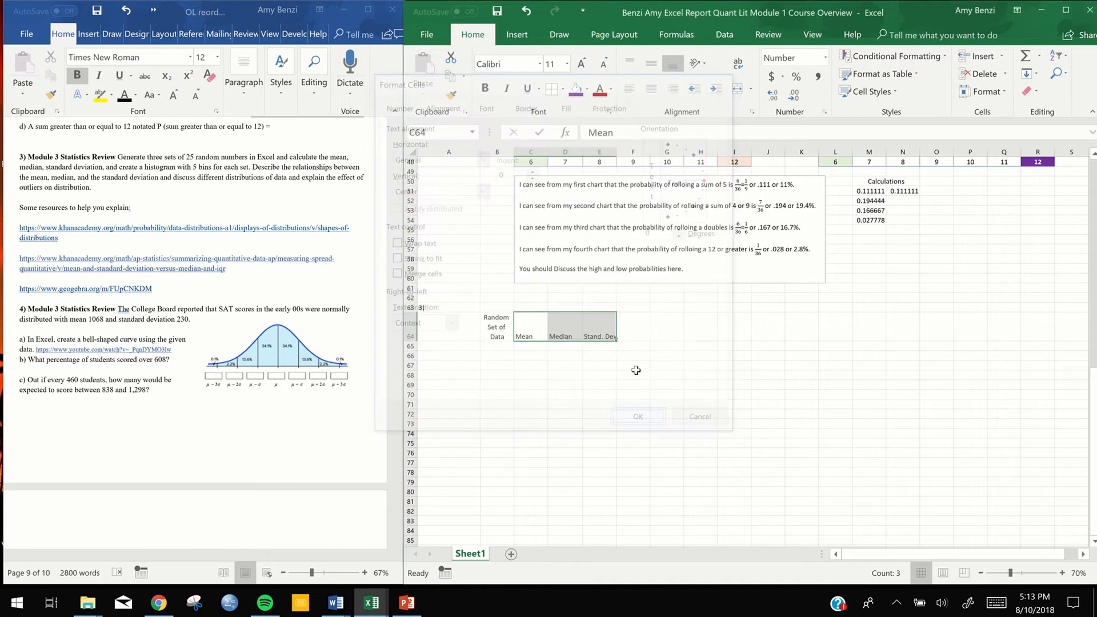
click(638, 366)
Widen column E slightly so the "Stand. Dev." heading fits inside its cell
double_click(587, 327)
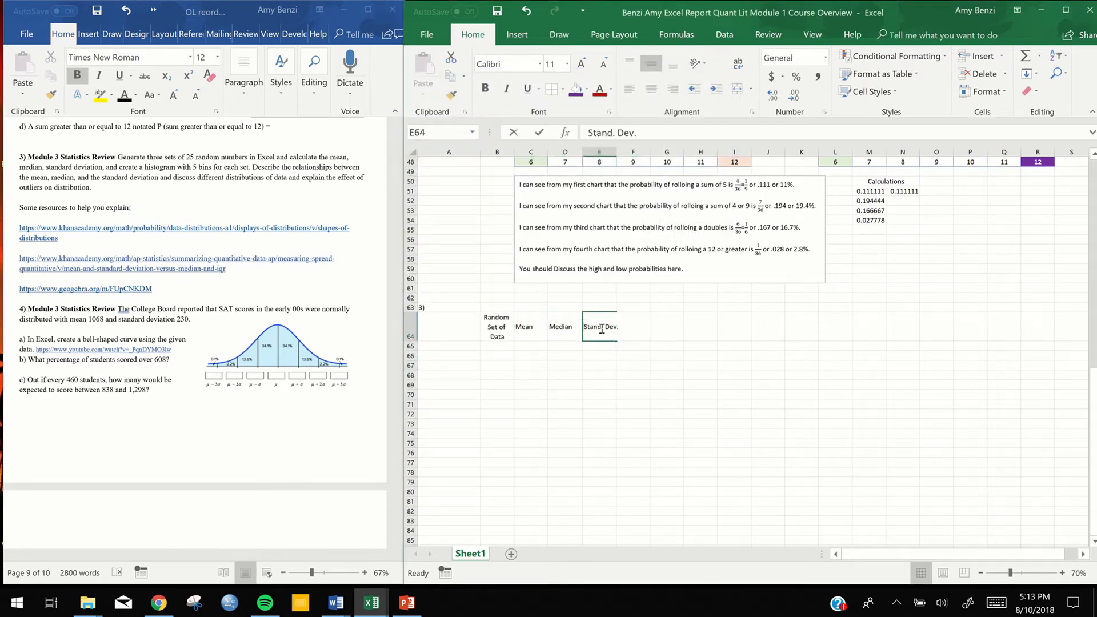
drag(583, 327, 623, 329)
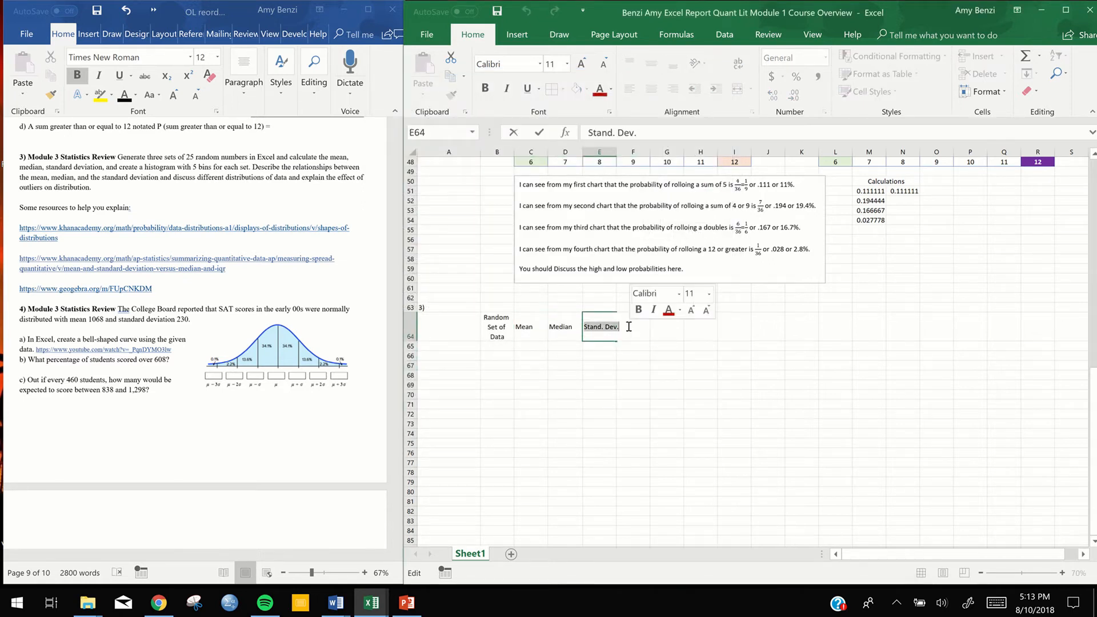
click(654, 356)
click(606, 151)
drag(616, 153, 620, 155)
click(671, 346)
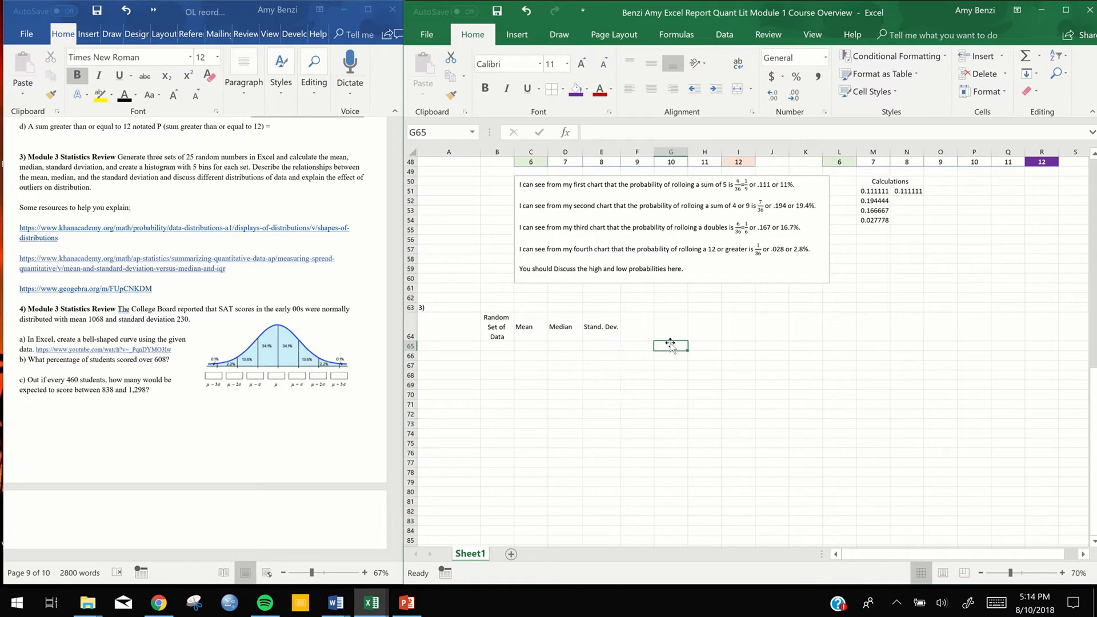
Make the four headings in B64:E64 bold
drag(500, 331, 608, 331)
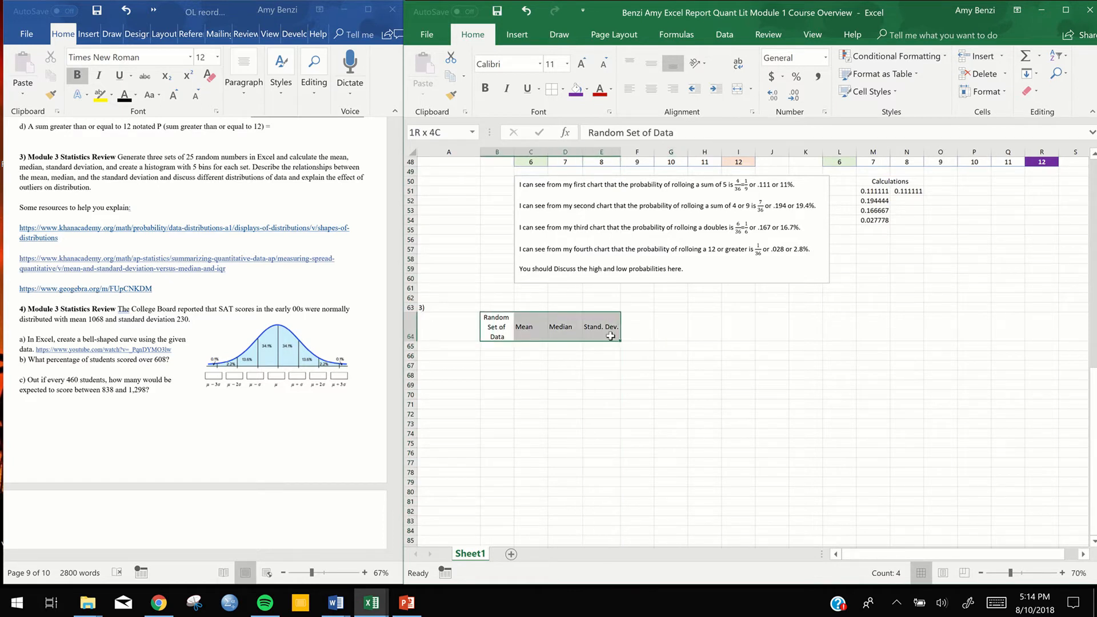
click(693, 394)
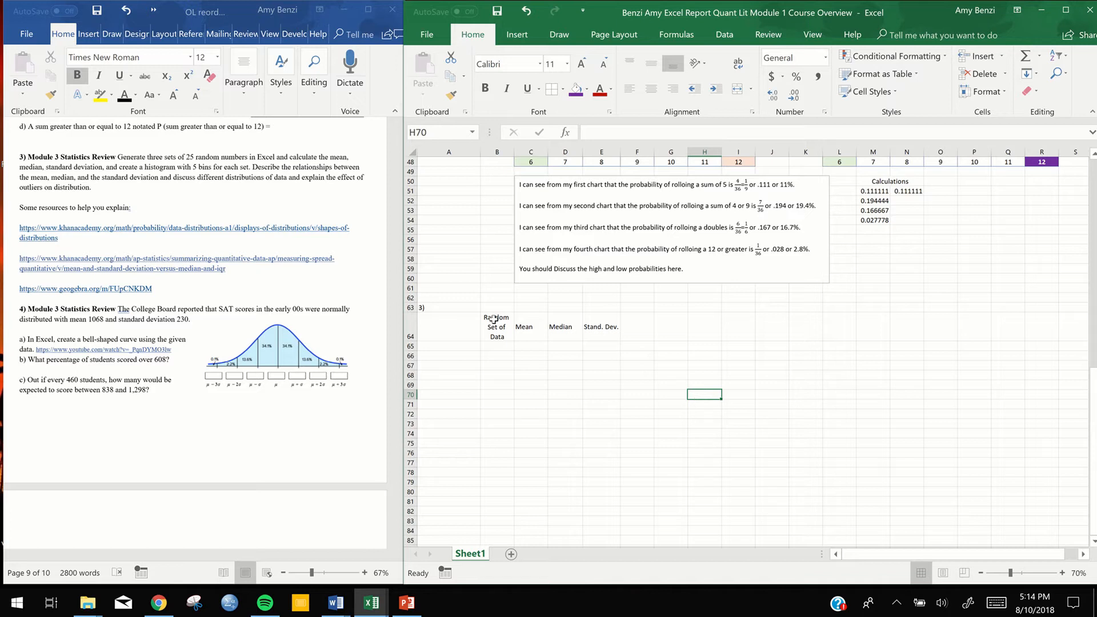
drag(492, 323, 594, 336)
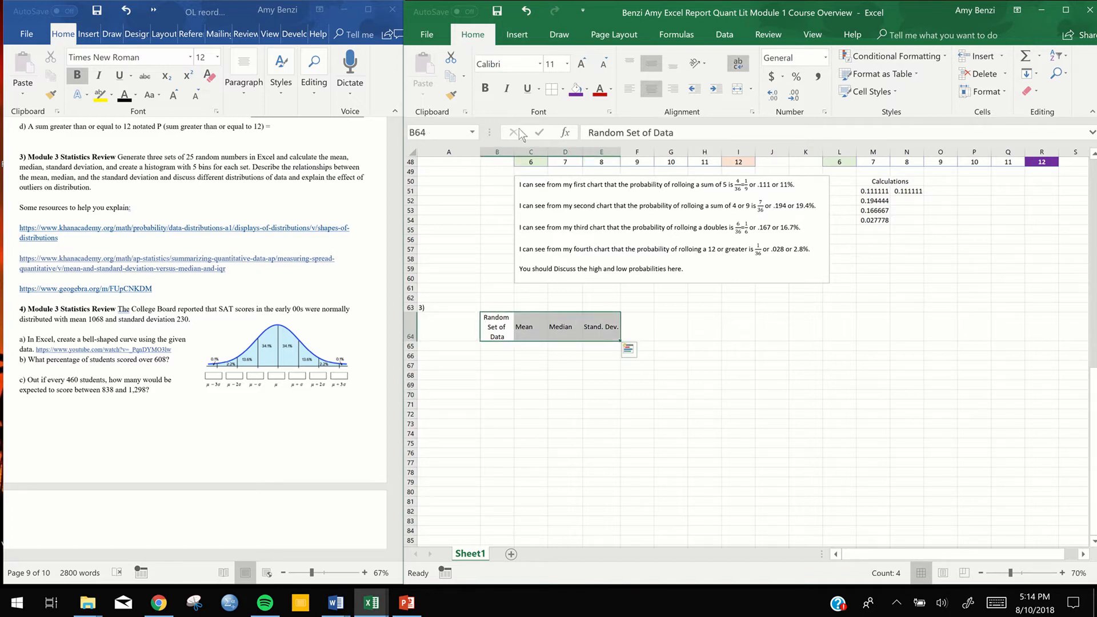
click(484, 90)
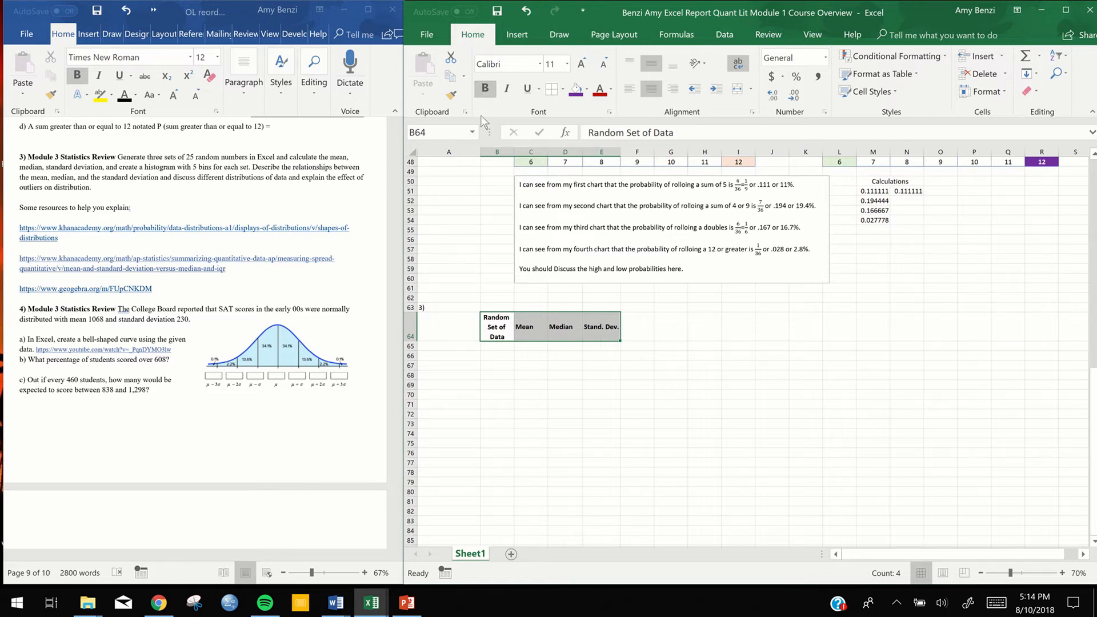
click(569, 422)
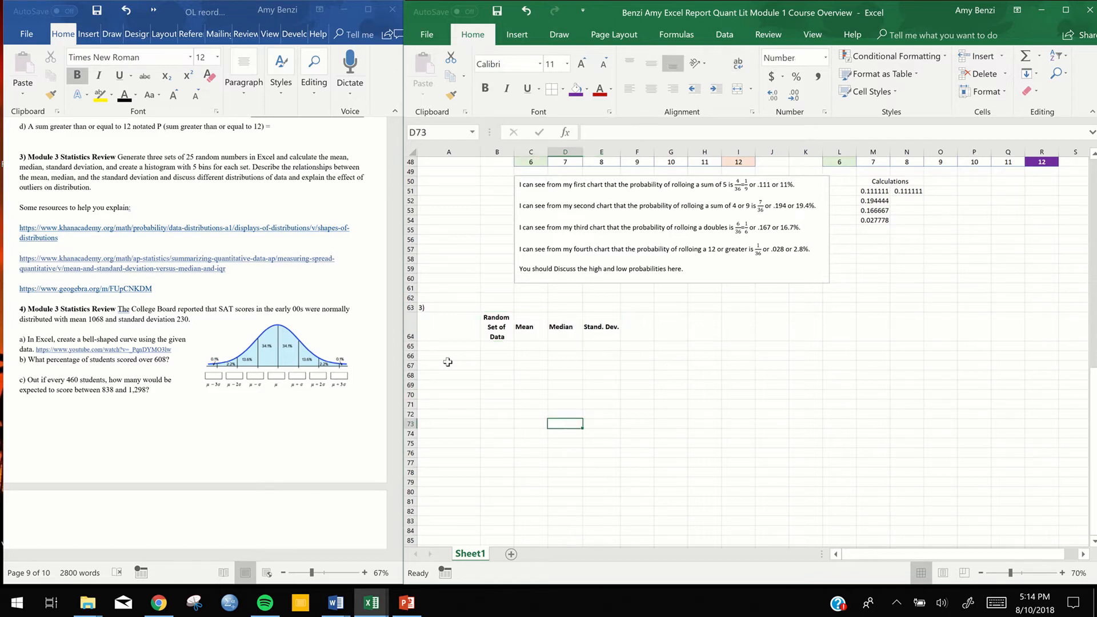
Give the heading cells B64:E64 a light blue fill and borders around every cell
drag(501, 324, 589, 324)
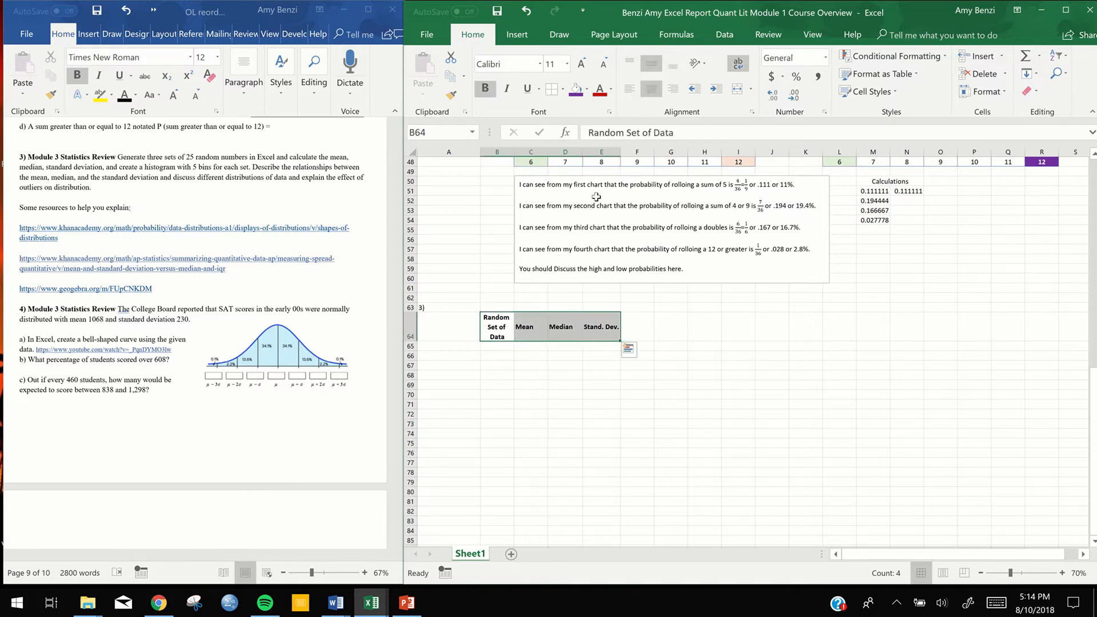
click(588, 90)
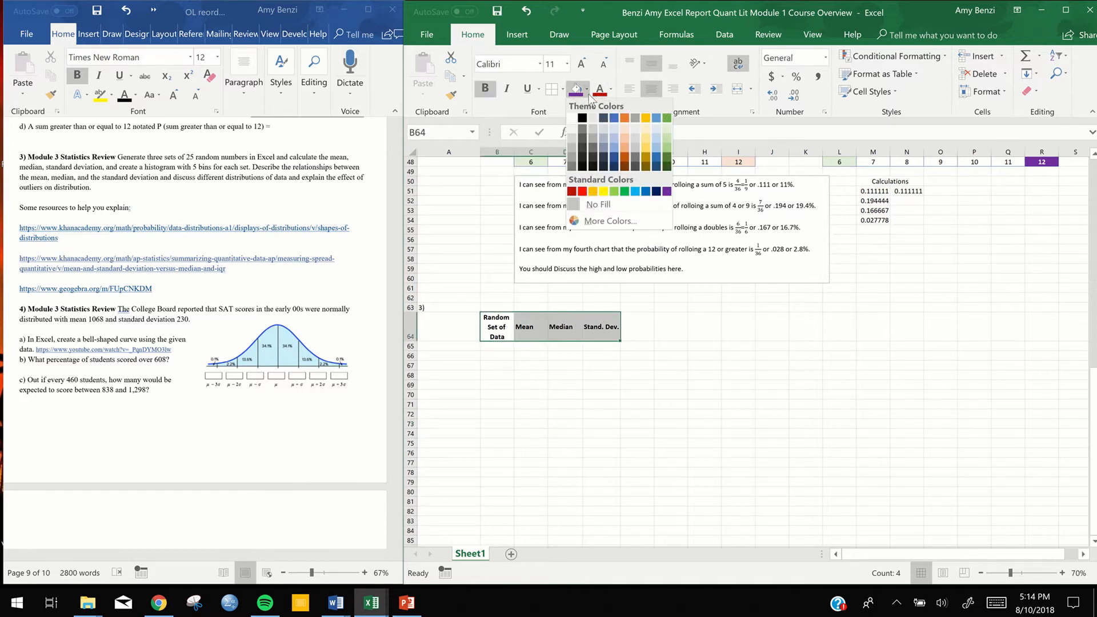
click(658, 128)
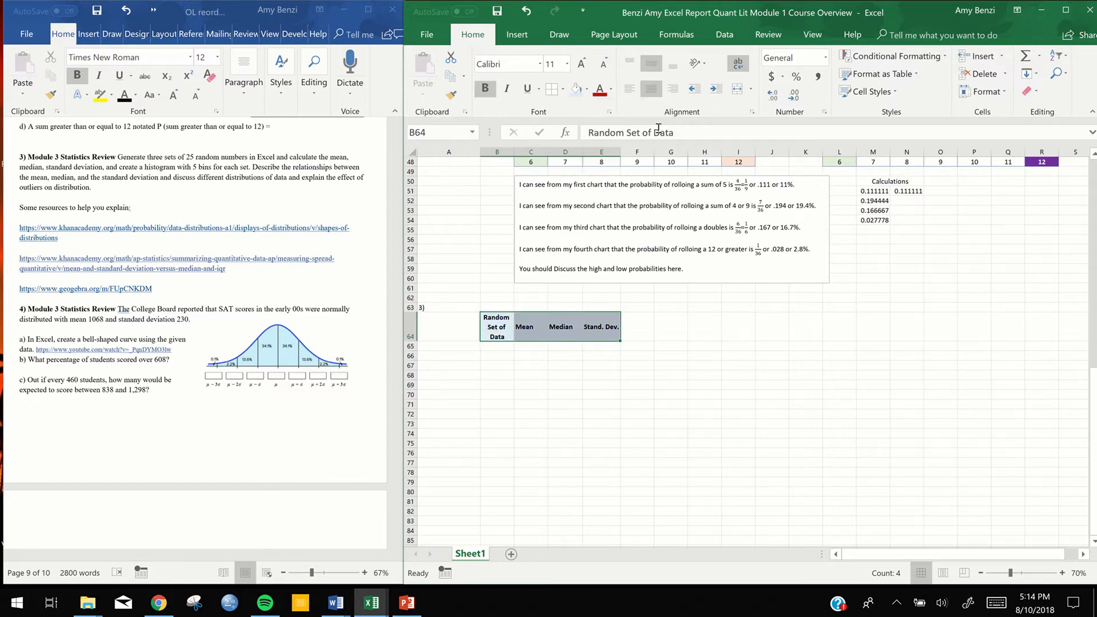
click(563, 88)
click(579, 209)
click(569, 350)
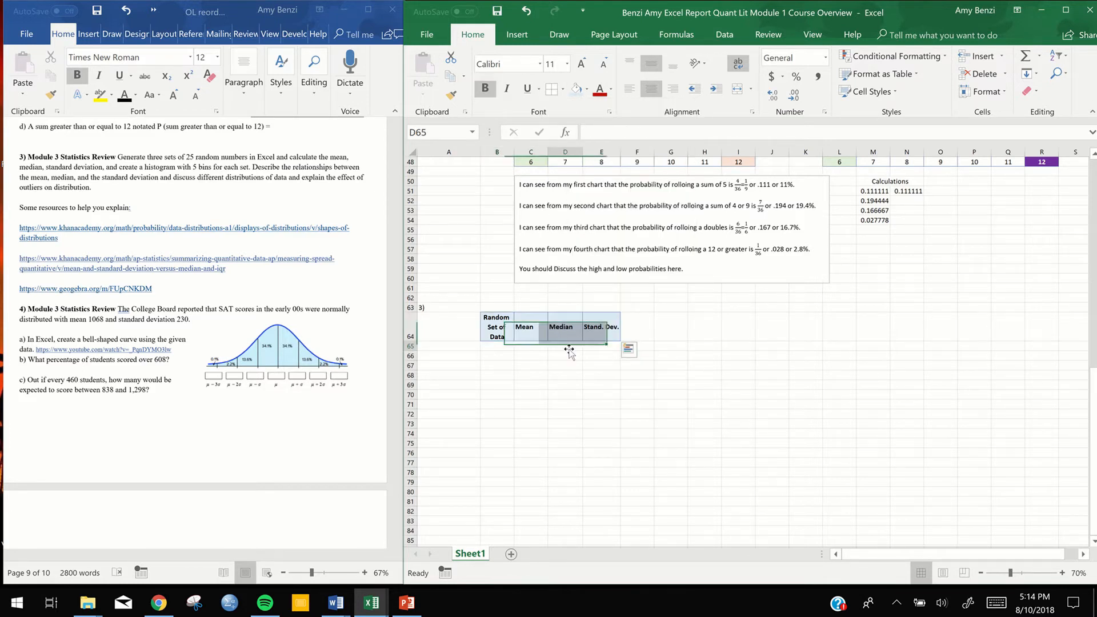
Enter the formula =RAND() in B65, under the Random Set of Data heading
click(496, 347)
double_click(496, 347)
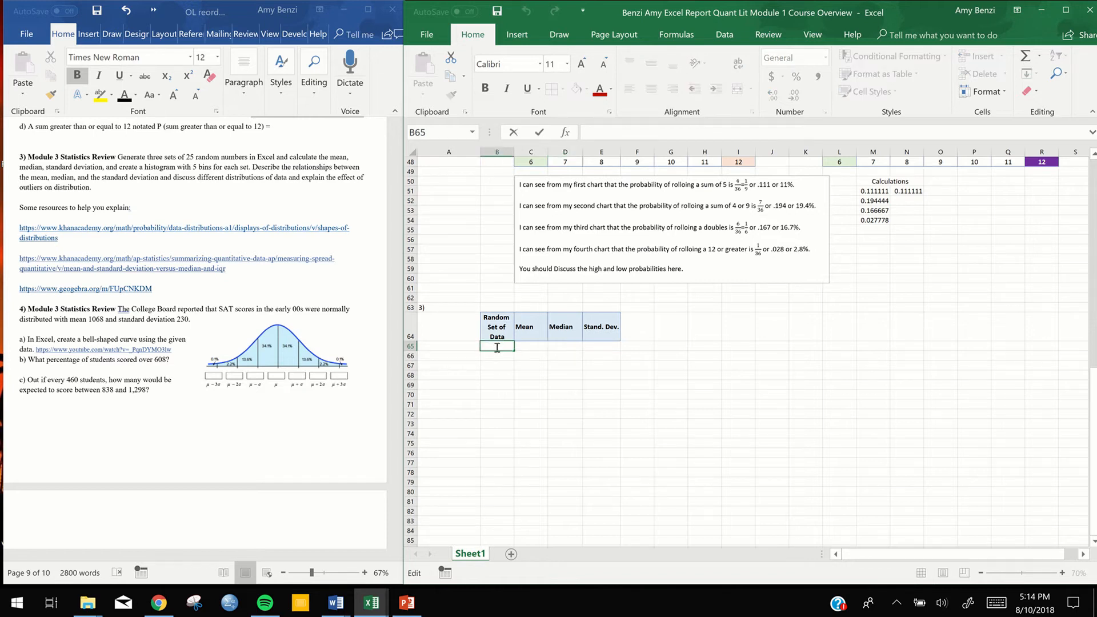
text(=)
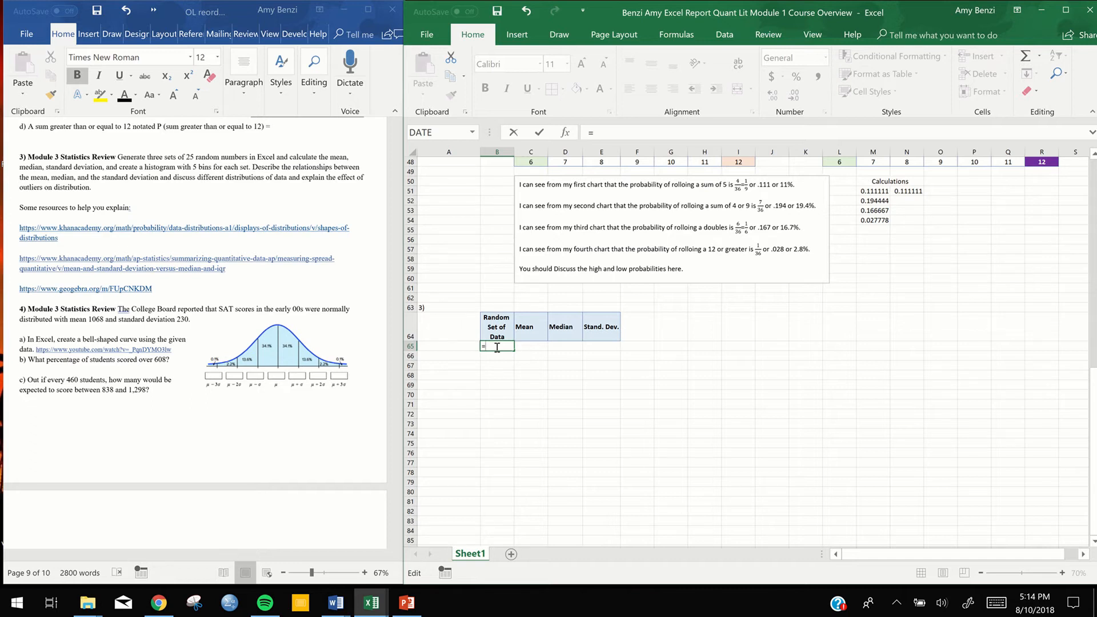
text(ra)
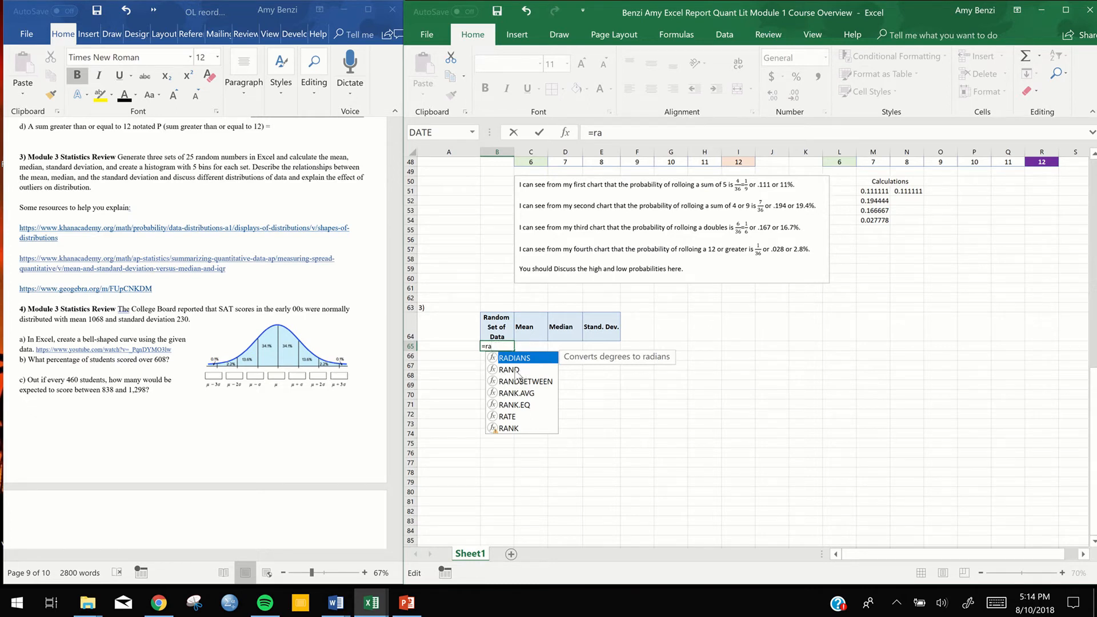
double_click(509, 370)
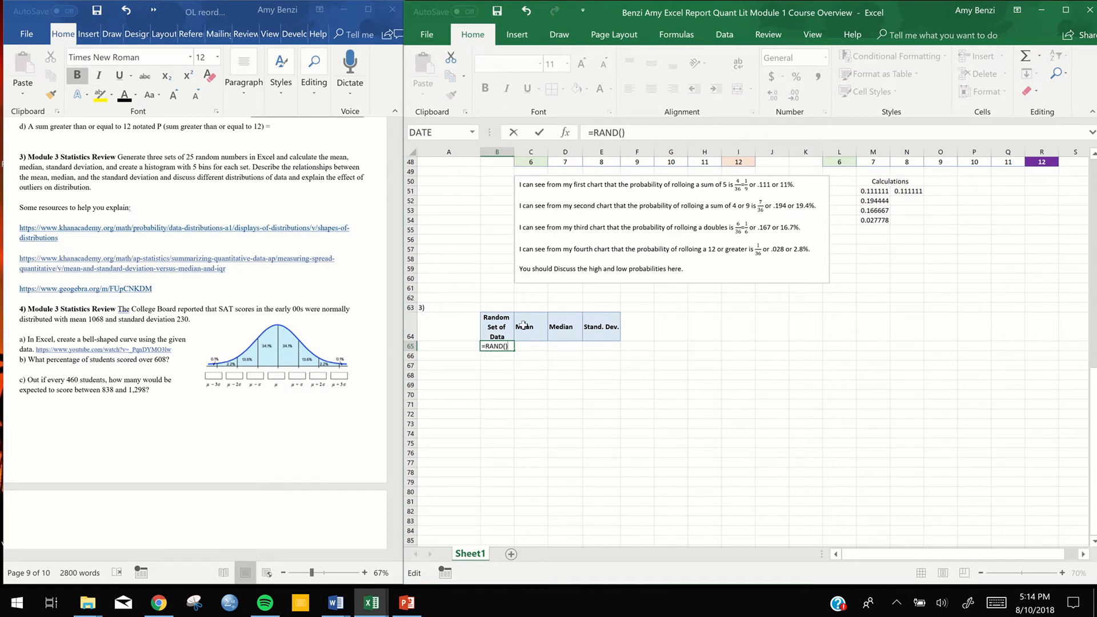
key(Return)
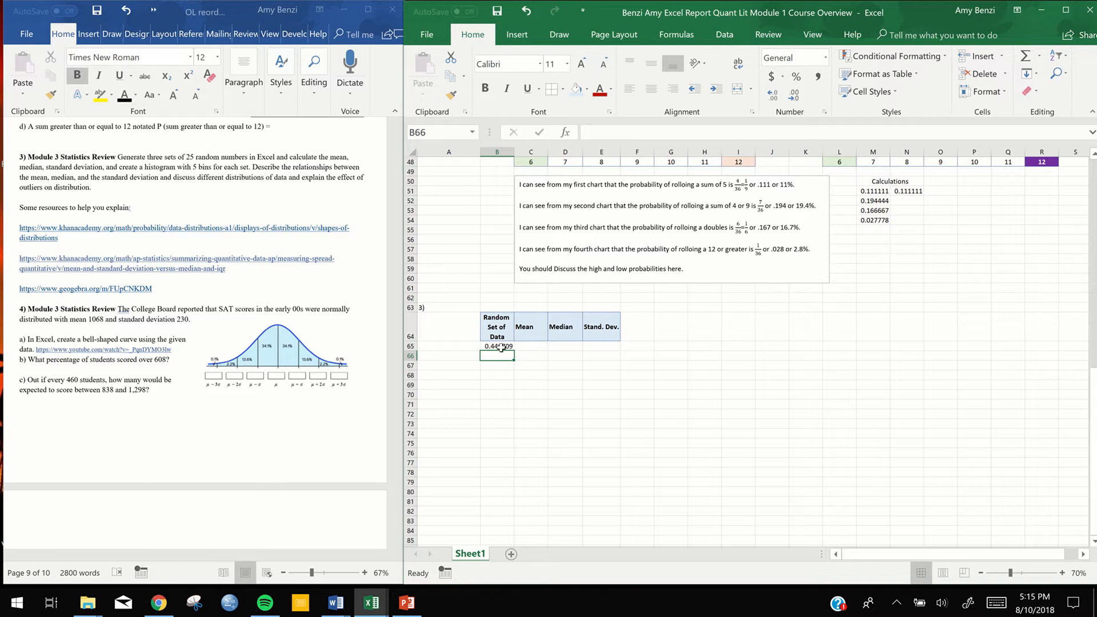
Fill the RAND formula from B65 down through B89 to generate 25 random numbers
scroll(563, 387, down, 2)
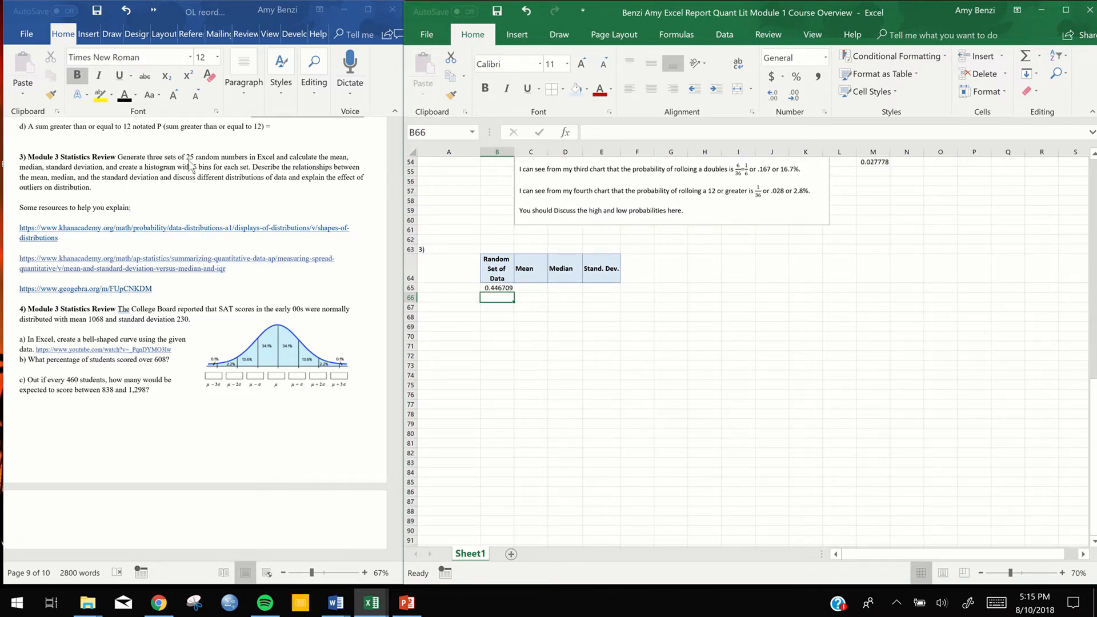
click(506, 287)
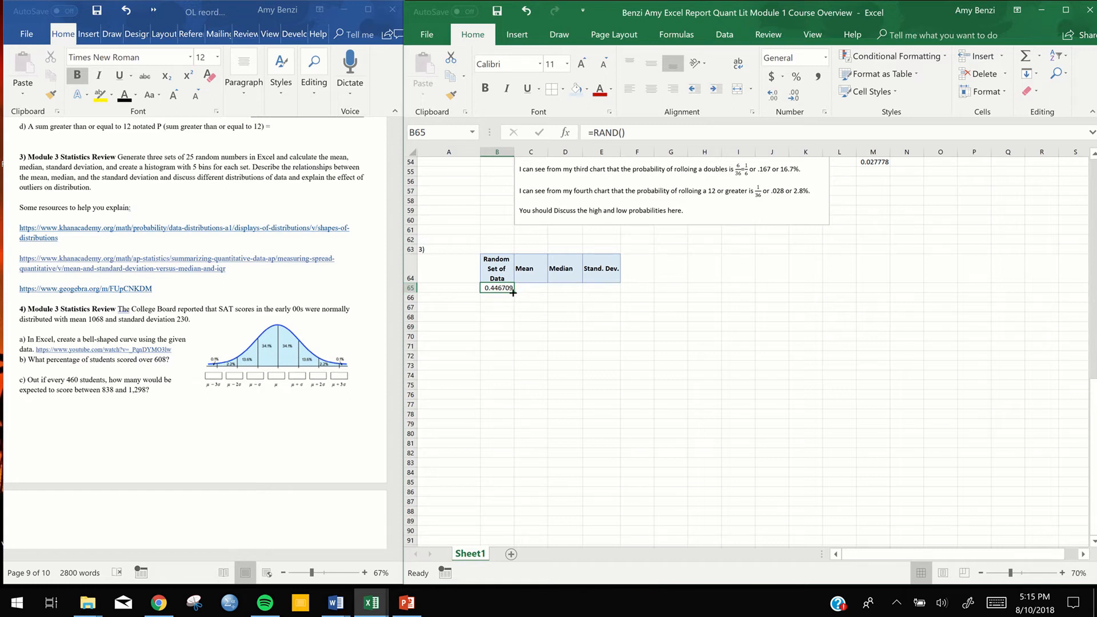
drag(513, 292, 499, 529)
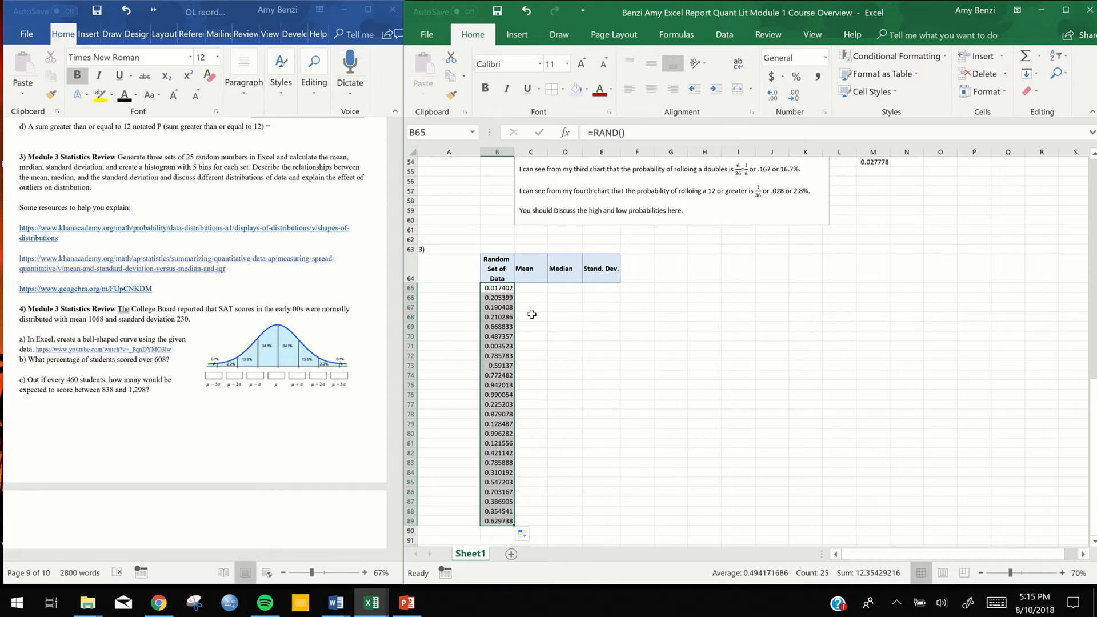
click(502, 288)
double_click(511, 290)
click(511, 290)
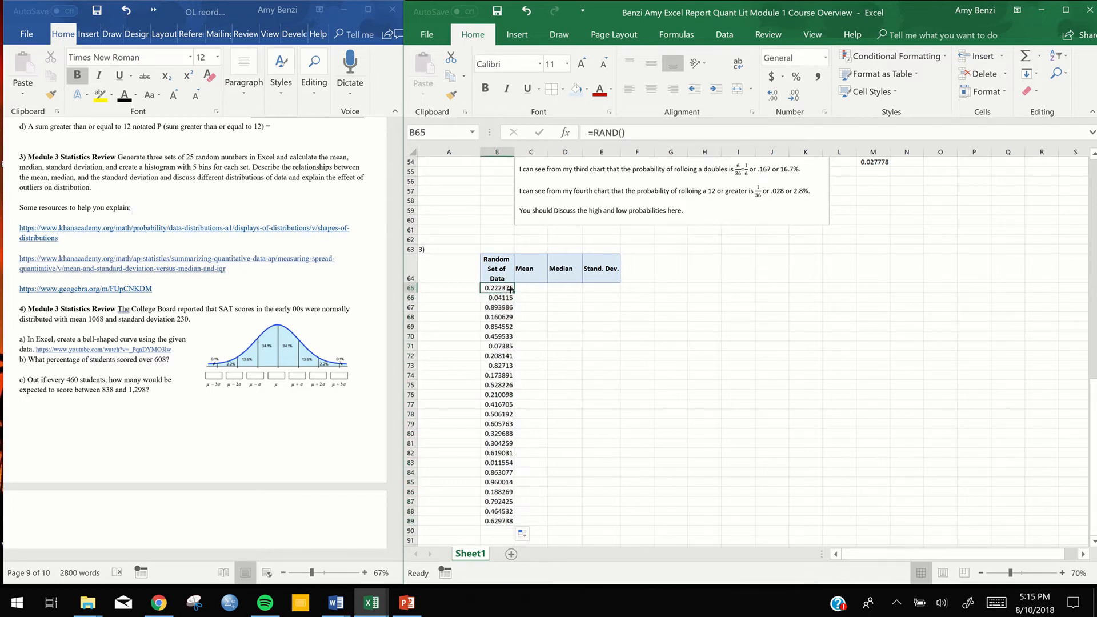
click(561, 307)
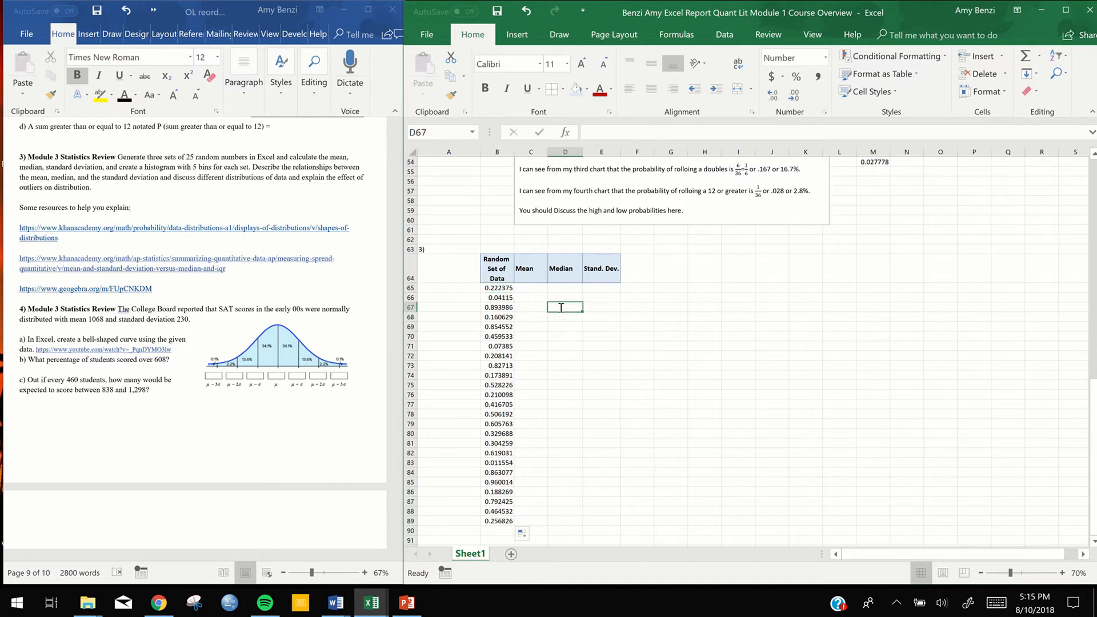
text(=rsnd)
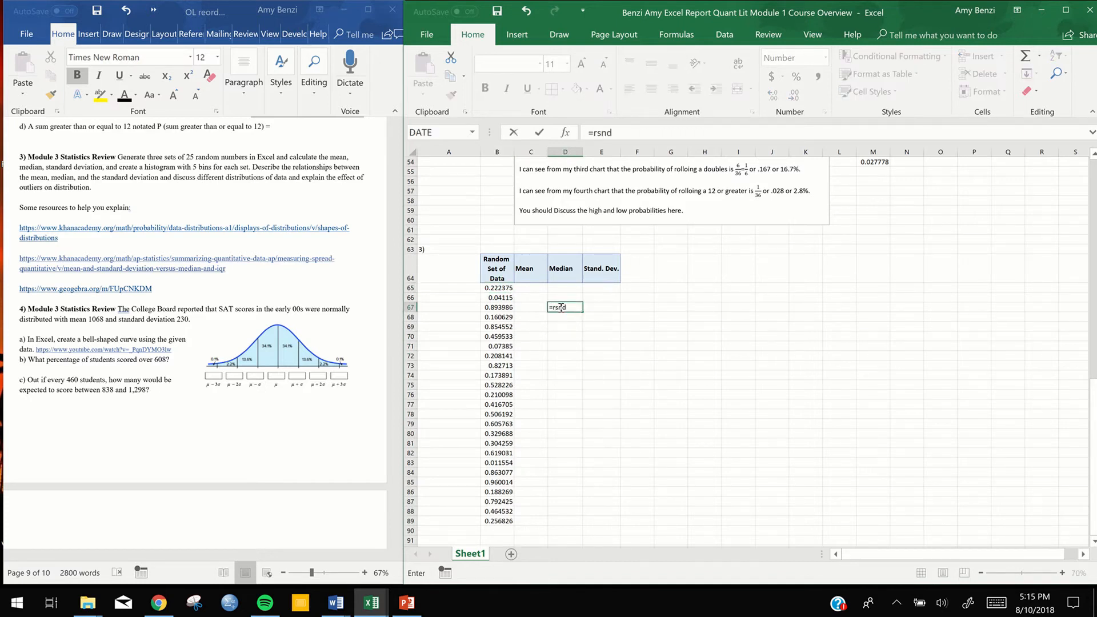
scroll(565, 407, up, 3)
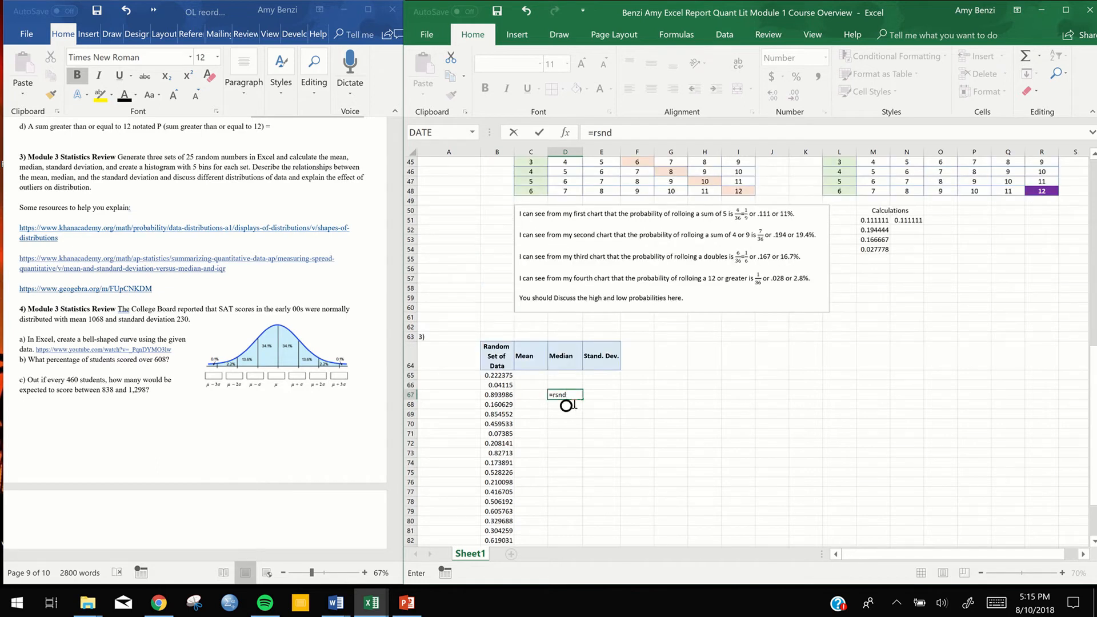
key(BackSpace)
key(BackSpace)
key(BackSpace)
key(BackSpace)
text(rs)
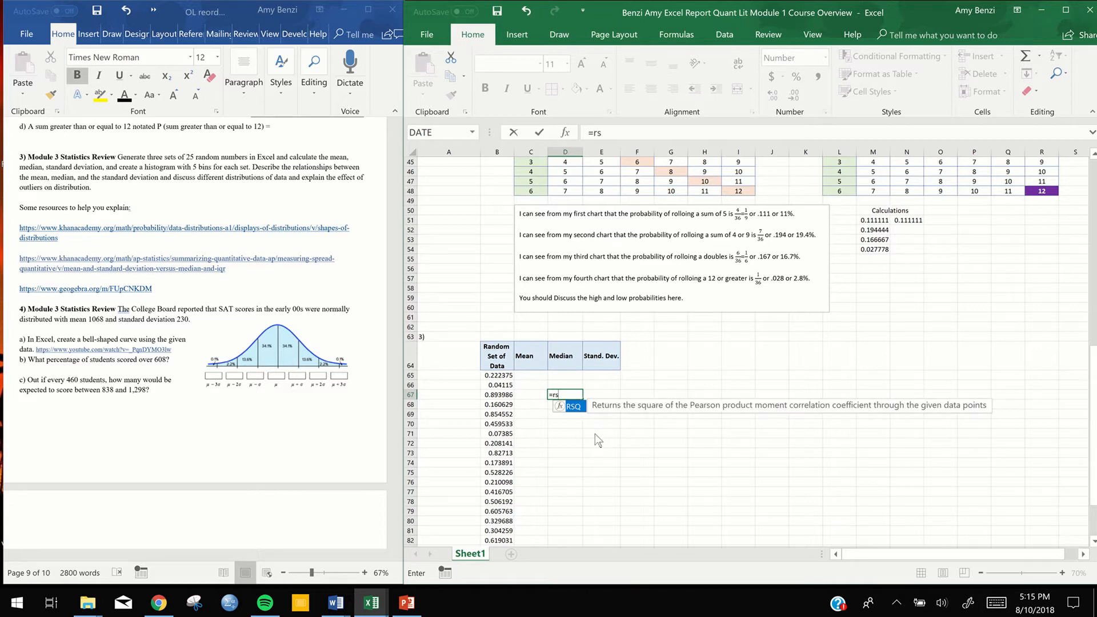
key(BackSpace)
text(a)
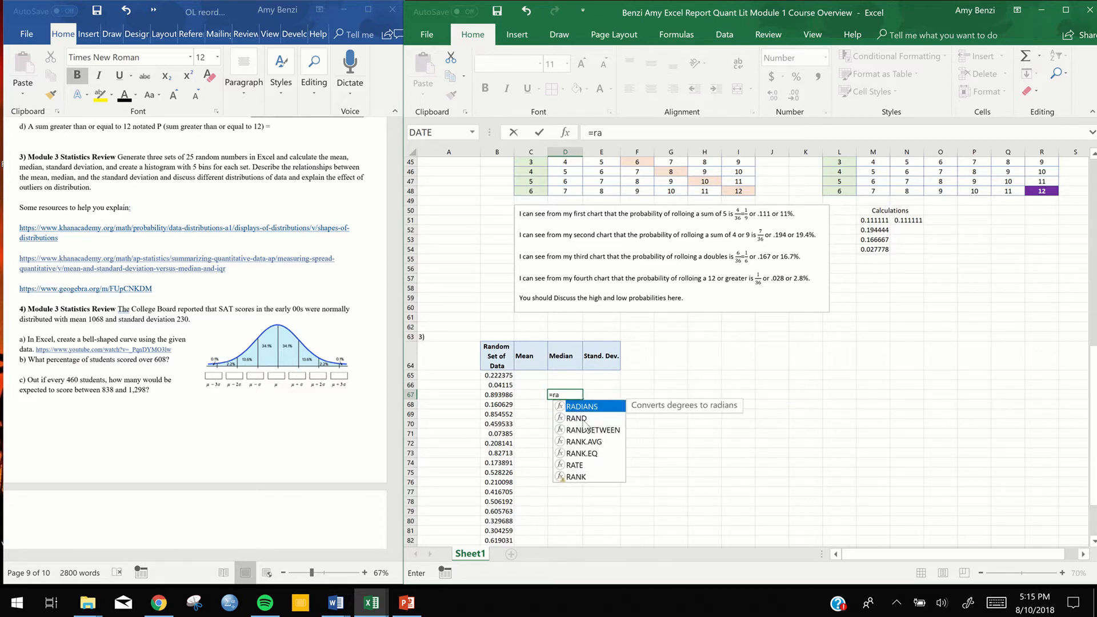
click(583, 420)
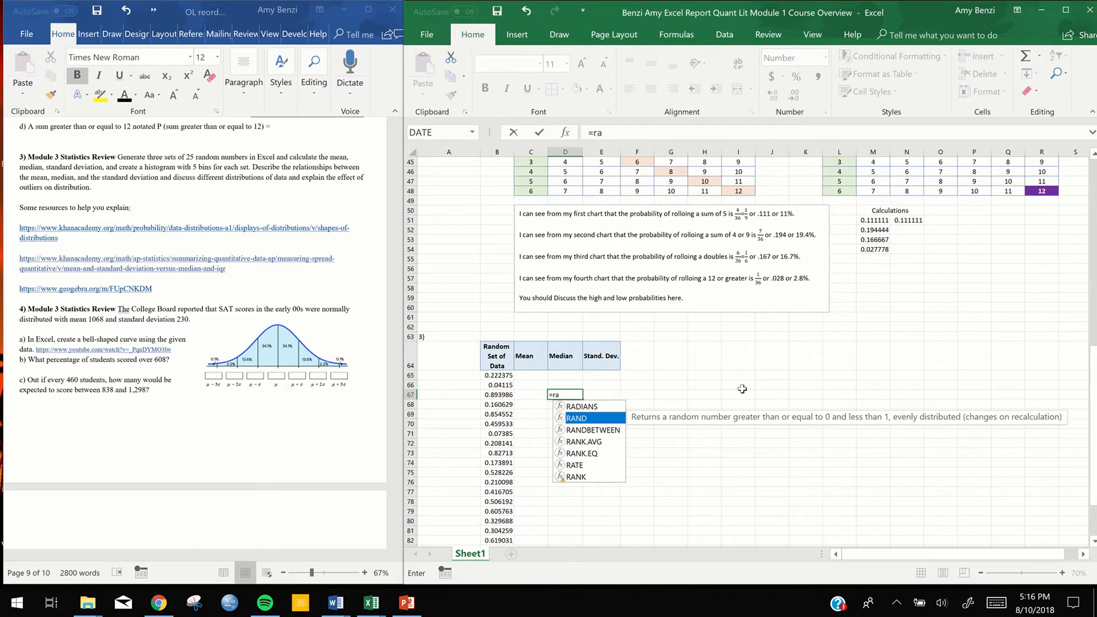
scroll(742, 389, up, 1)
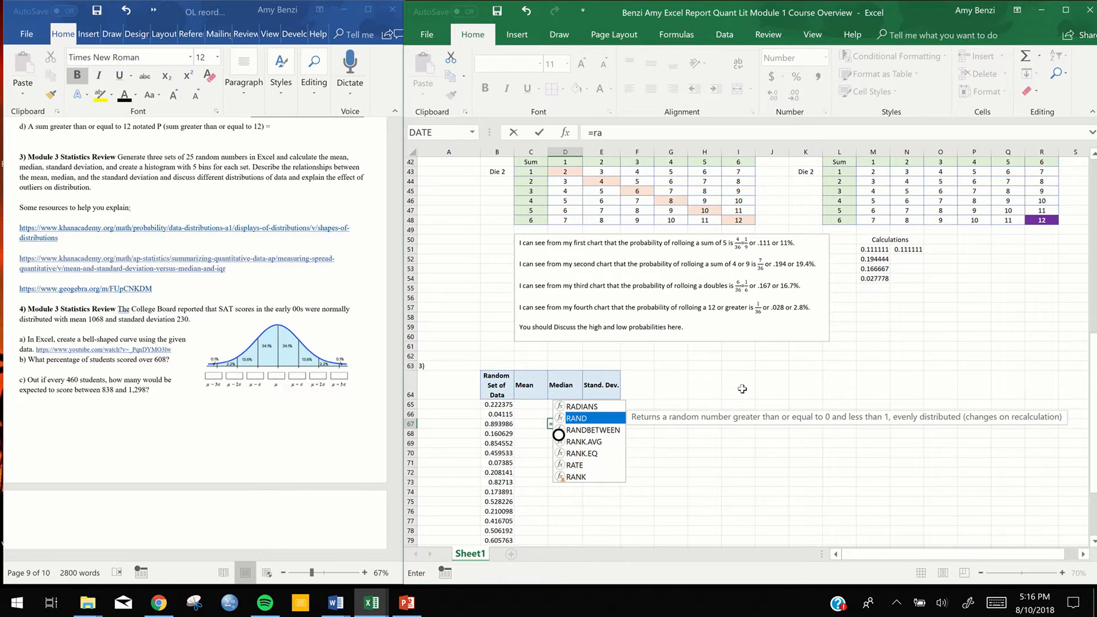
key(Escape)
key(Escape)
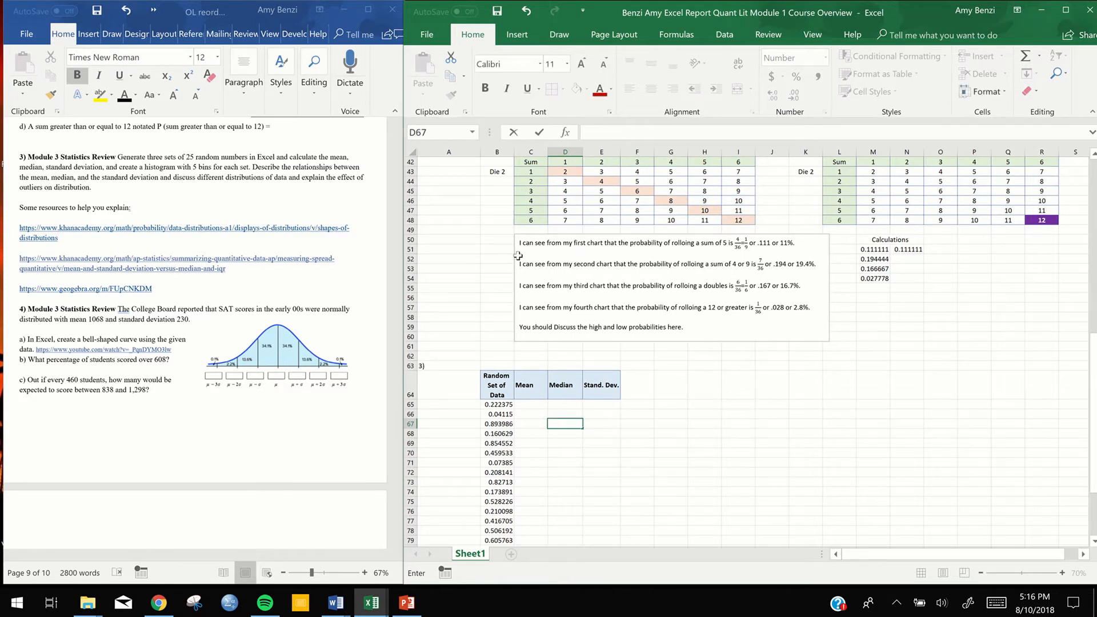
scroll(723, 375, down, 4)
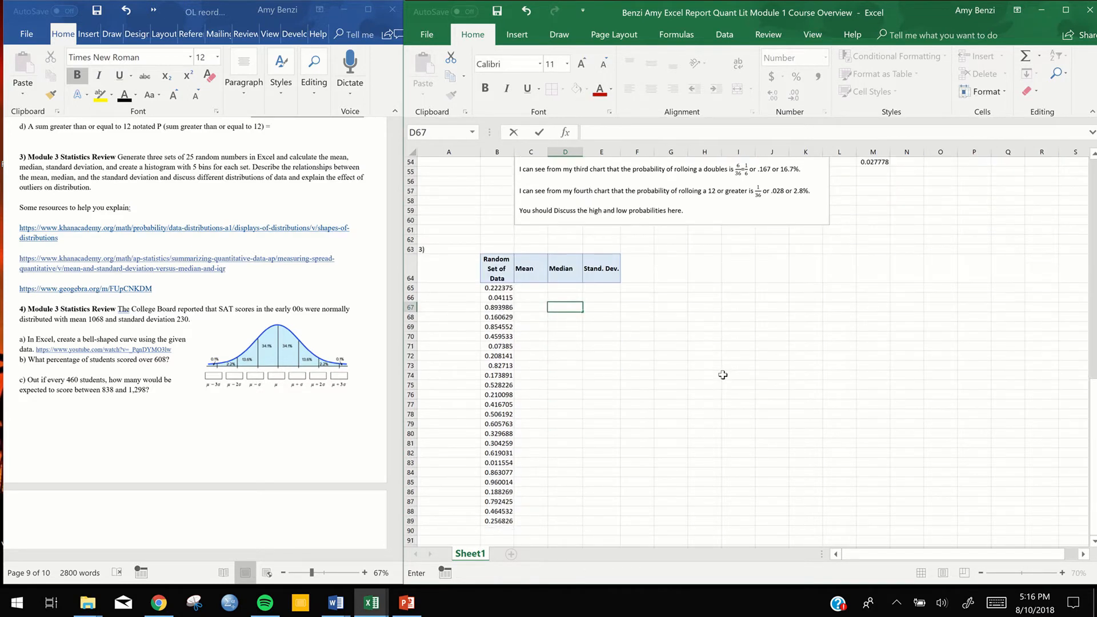
scroll(723, 375, down, 1)
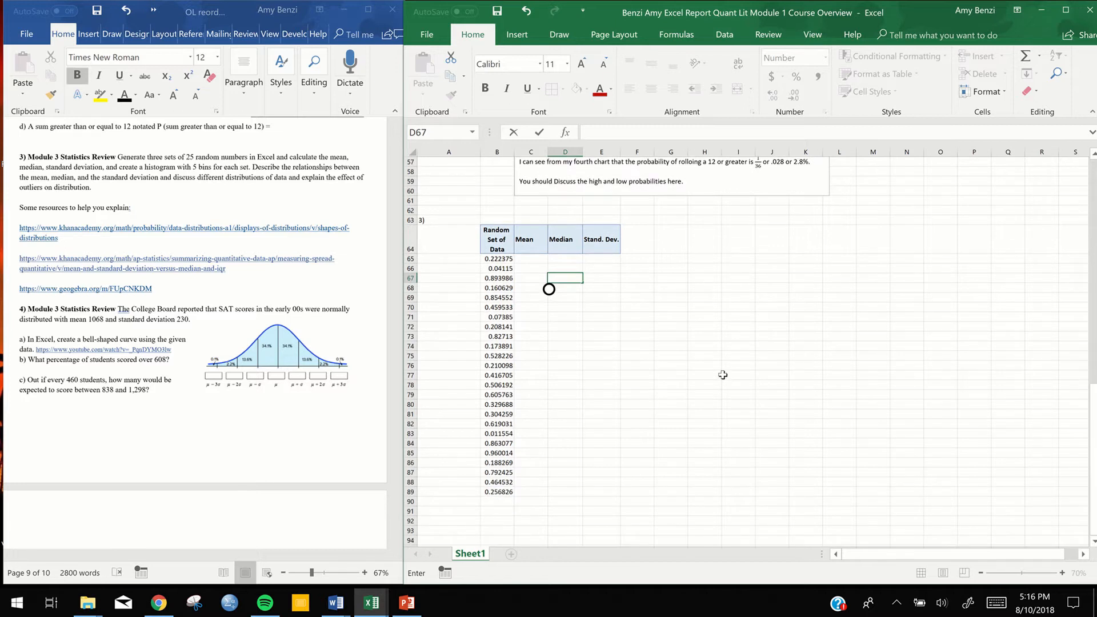
click(498, 259)
double_click(498, 259)
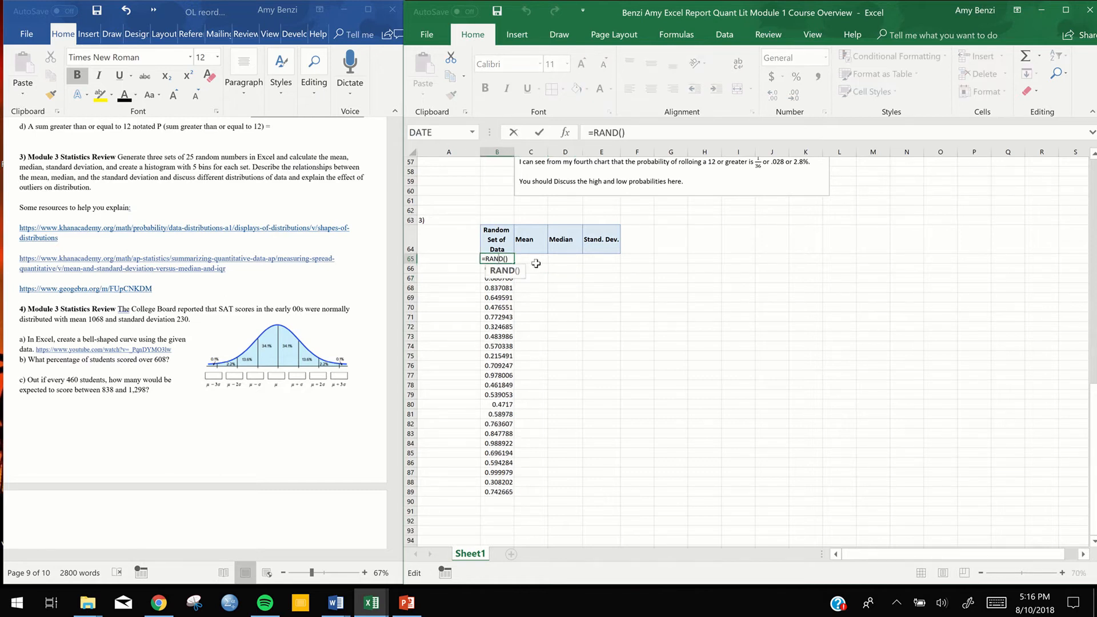
click(495, 259)
double_click(492, 258)
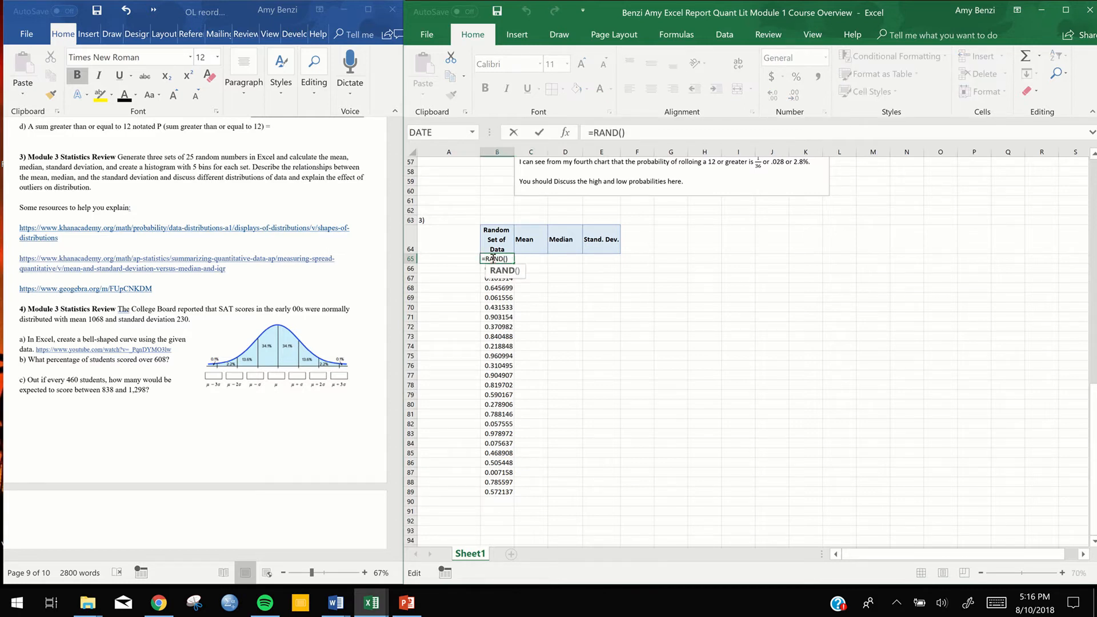
key(Return)
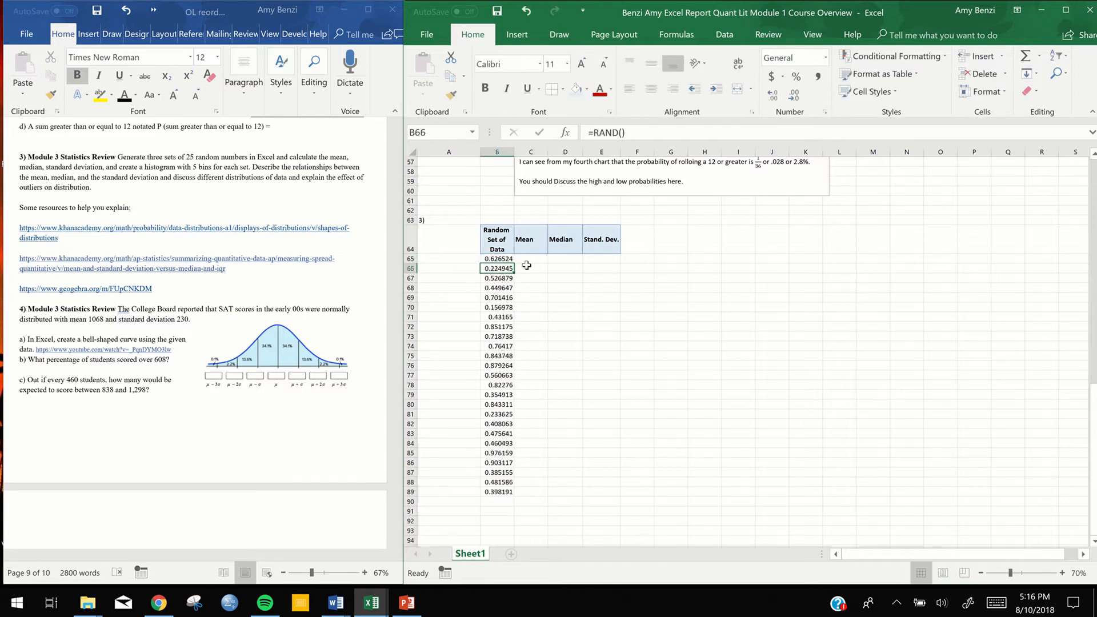
Format the random number in B65 to two decimal places and fill it down through B89
click(501, 258)
click(775, 100)
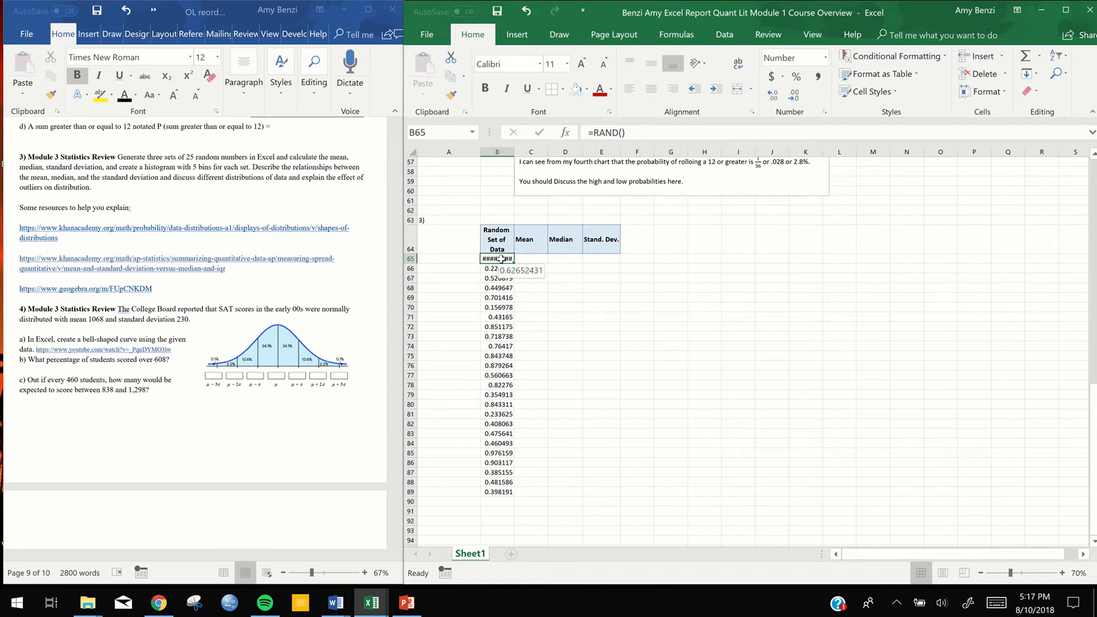
click(795, 98)
click(795, 98)
click(795, 98)
click(795, 98)
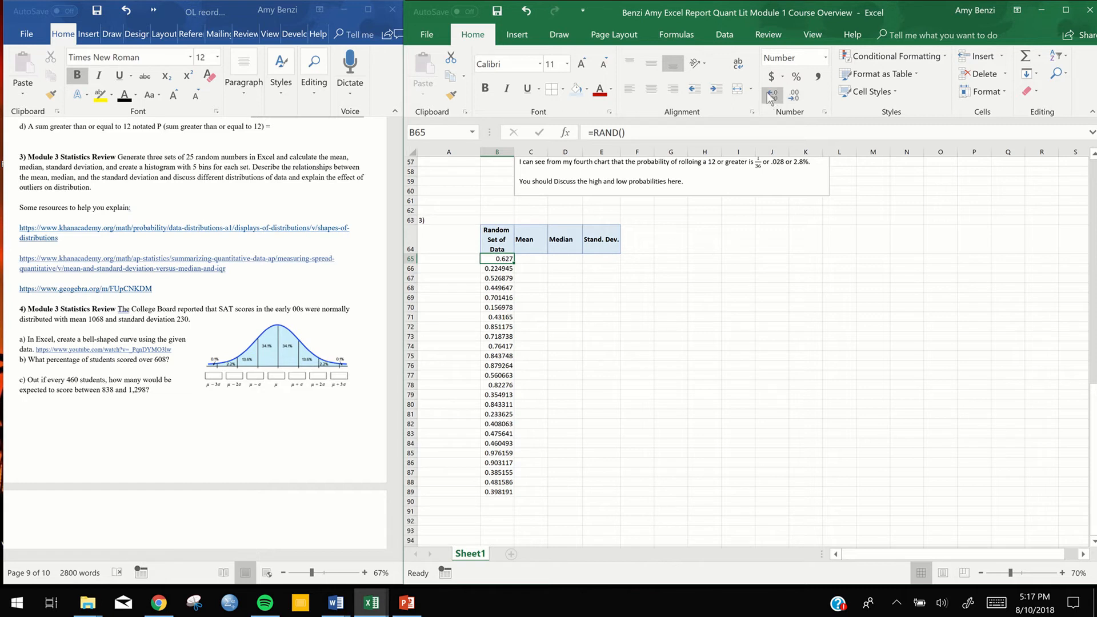
click(767, 91)
click(767, 91)
click(767, 92)
click(770, 96)
click(795, 96)
click(795, 96)
click(795, 96)
click(795, 96)
click(795, 96)
drag(514, 264, 507, 497)
click(608, 356)
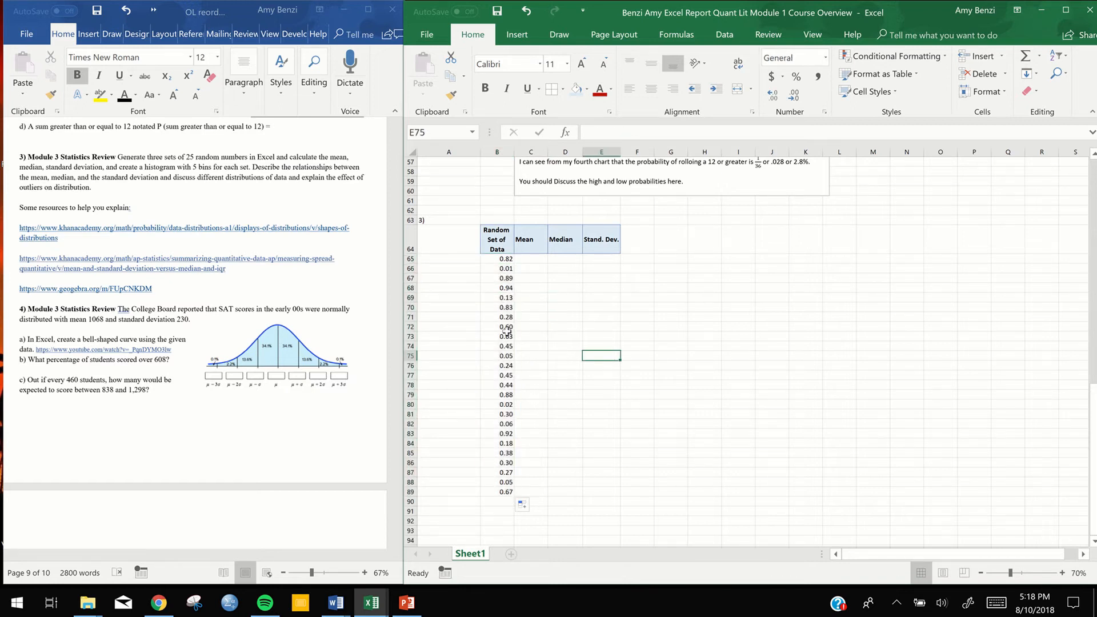
Calculate the mean of the random numbers in C65 with the GEOMEAN function over B65:B89
click(530, 259)
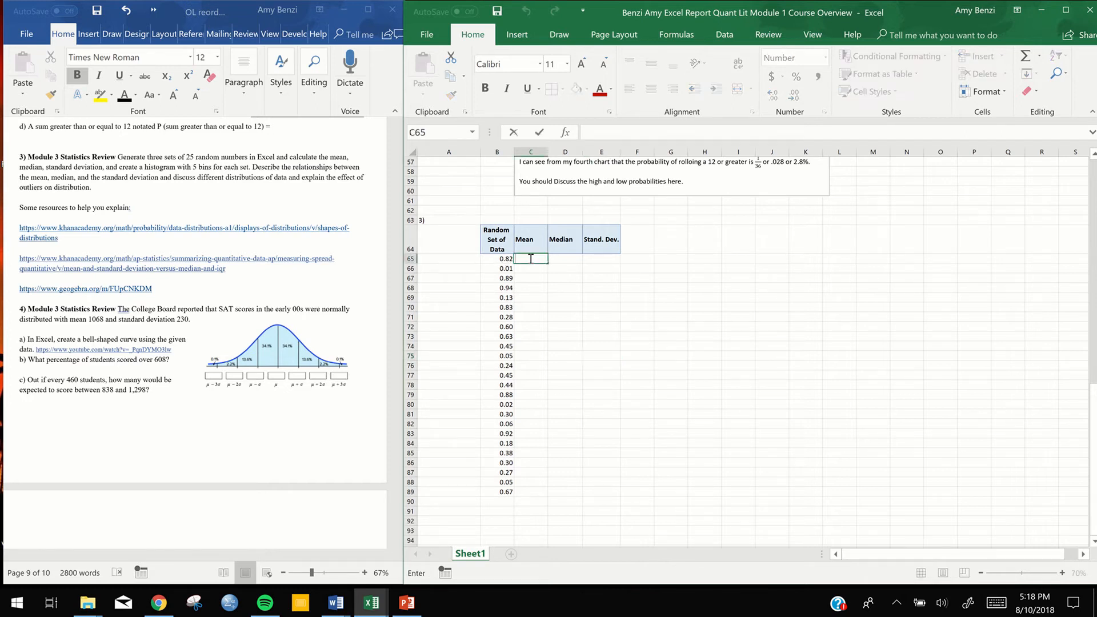
text(=)
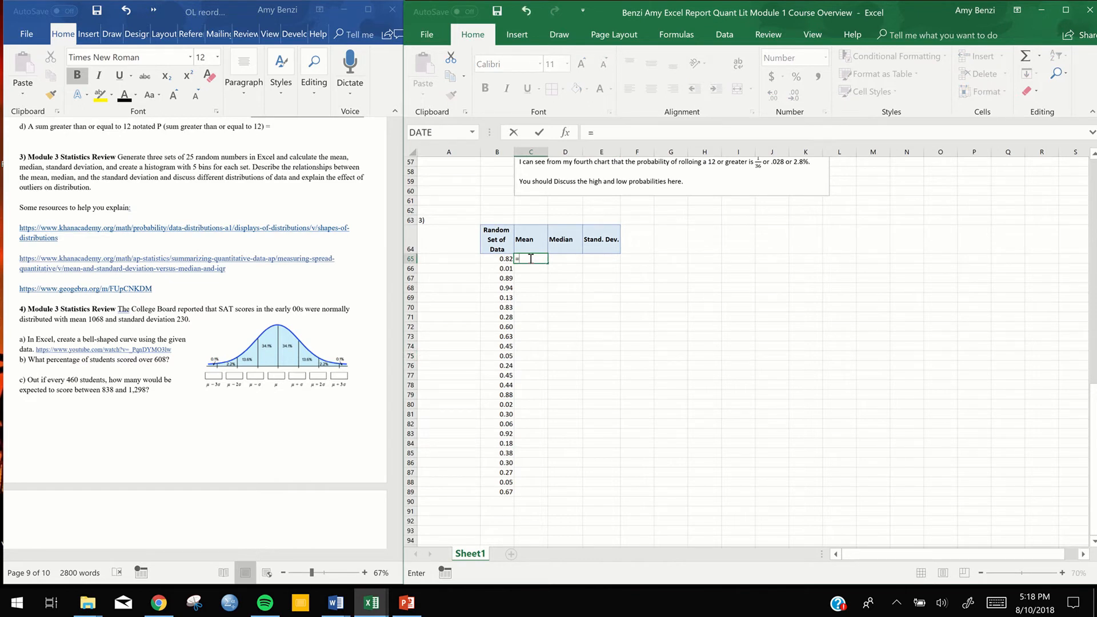
text(me)
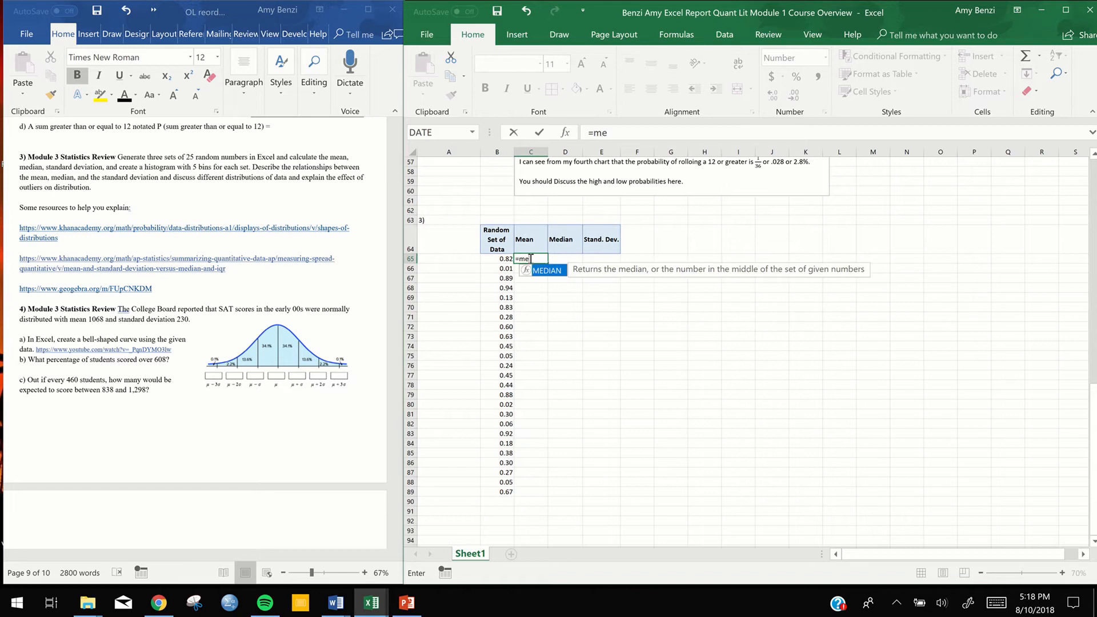
text(a)
key(BackSpace)
text(a)
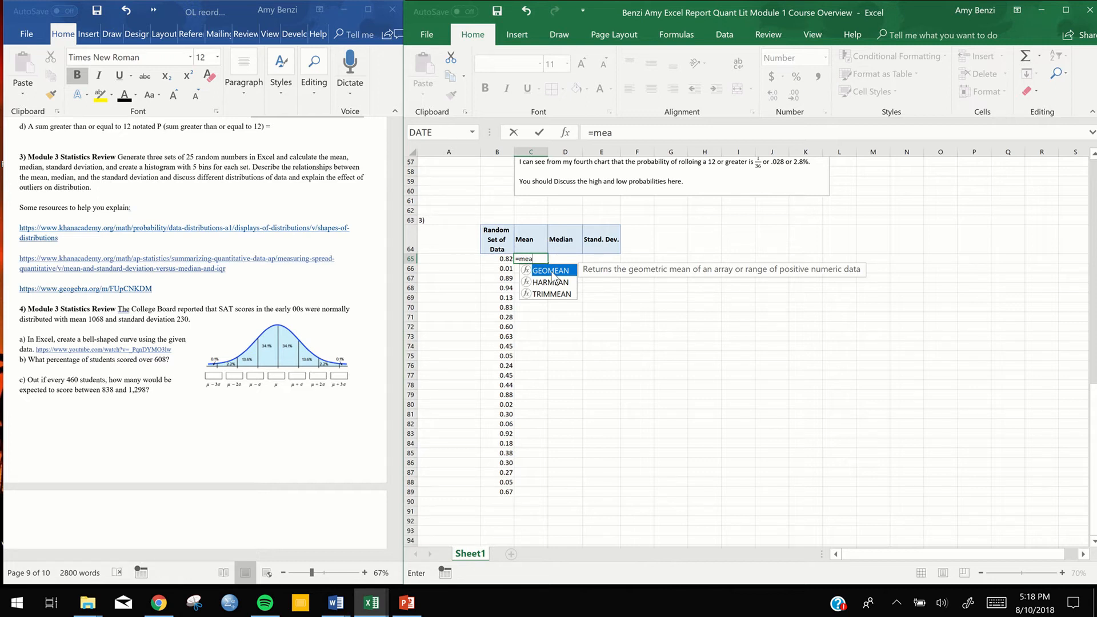
double_click(553, 272)
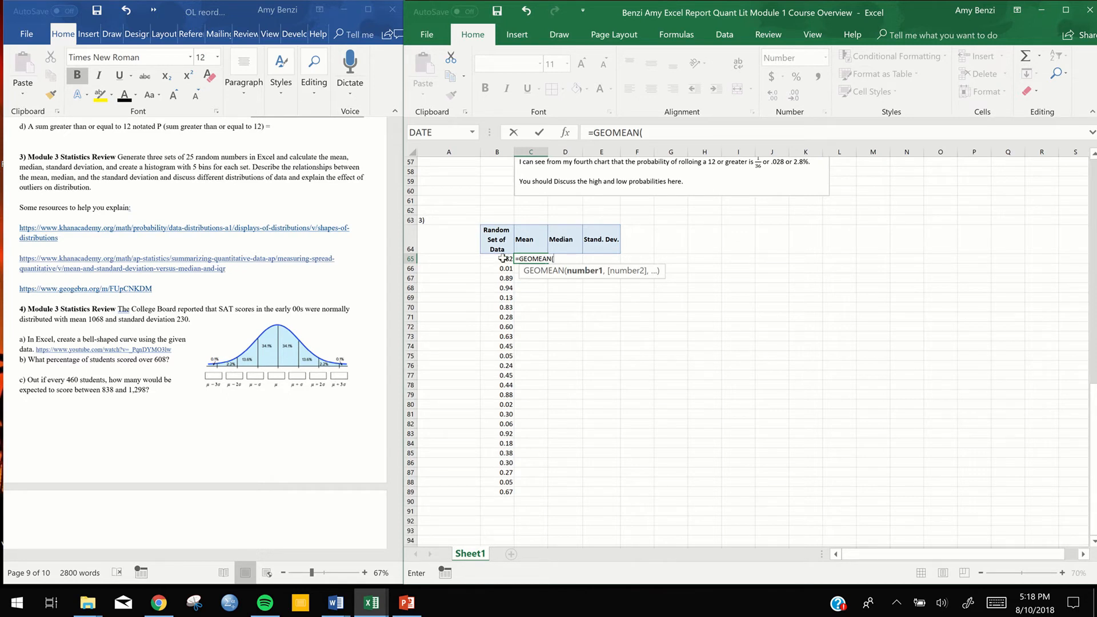
drag(501, 258, 499, 491)
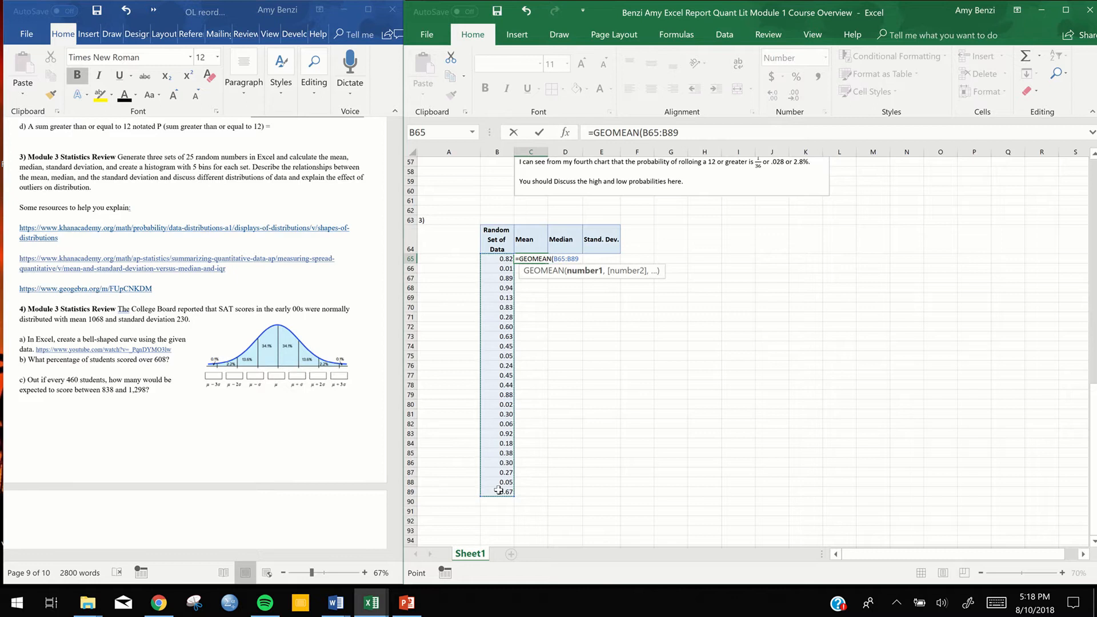
scroll(499, 491, down, 1)
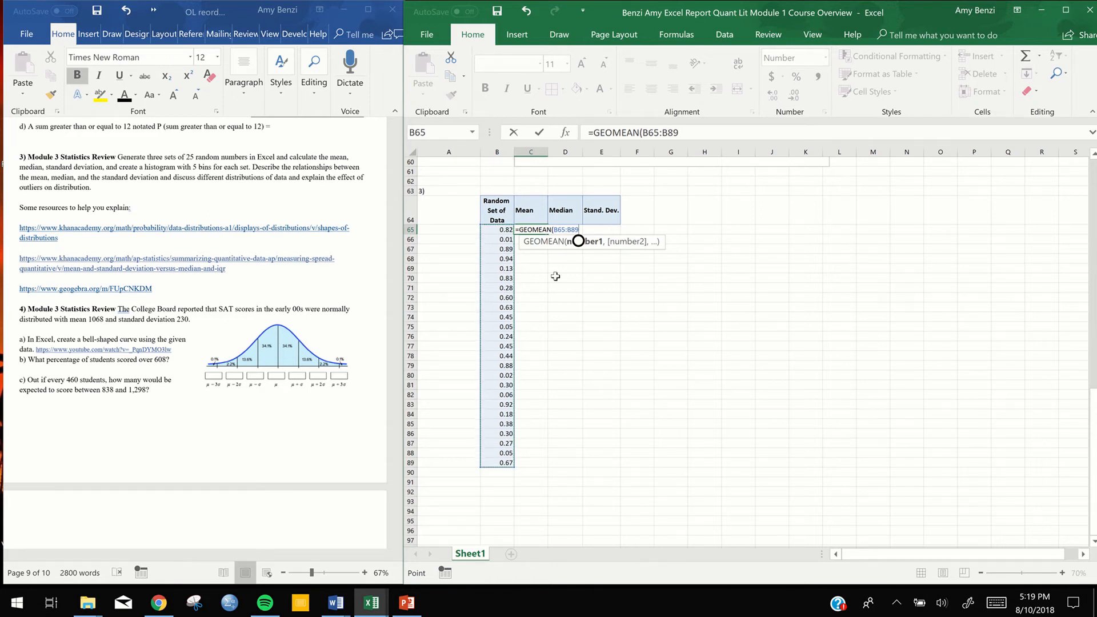
key(Return)
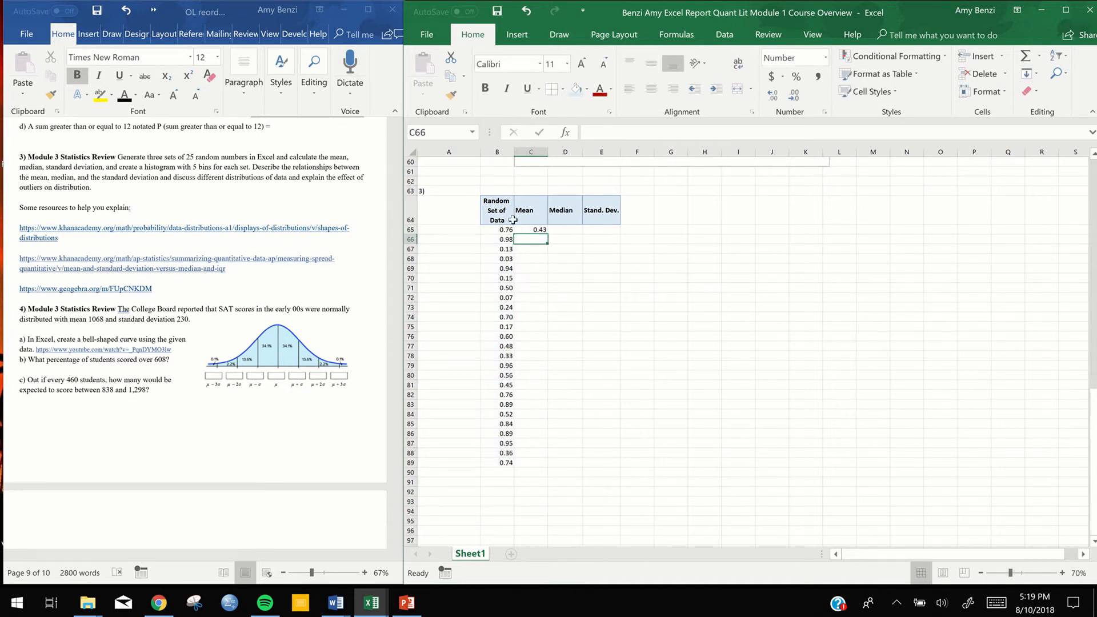
click(506, 238)
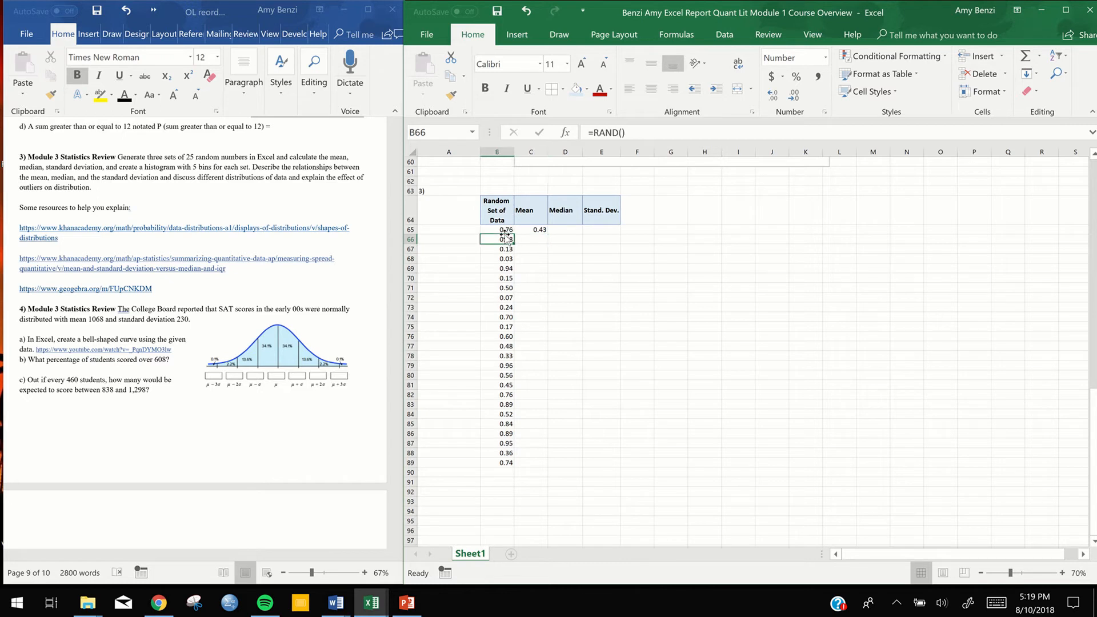
click(603, 276)
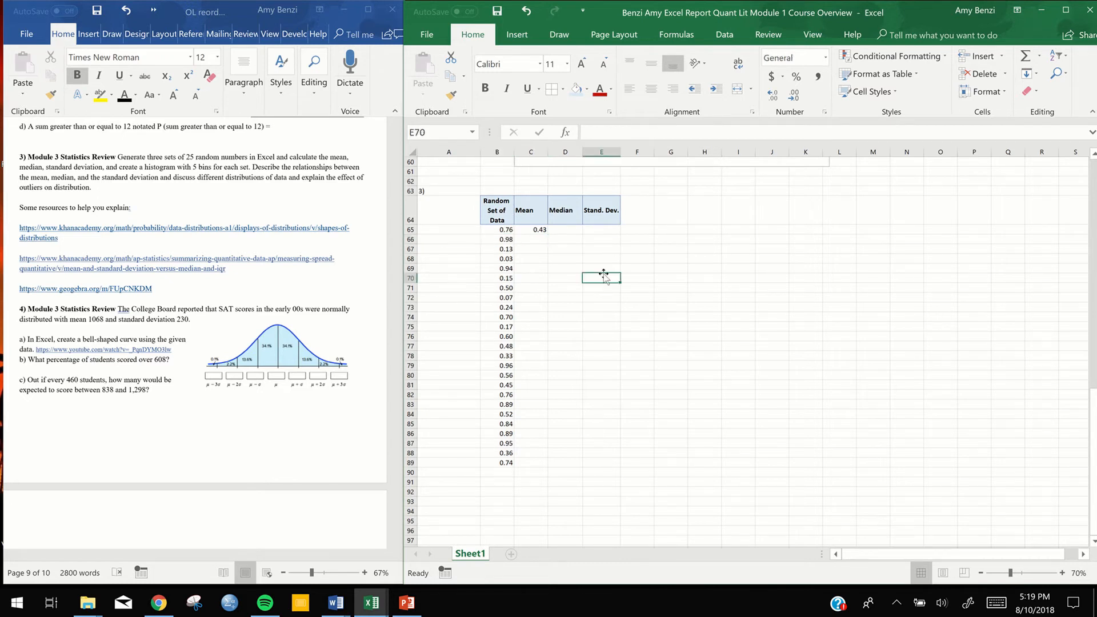
click(493, 230)
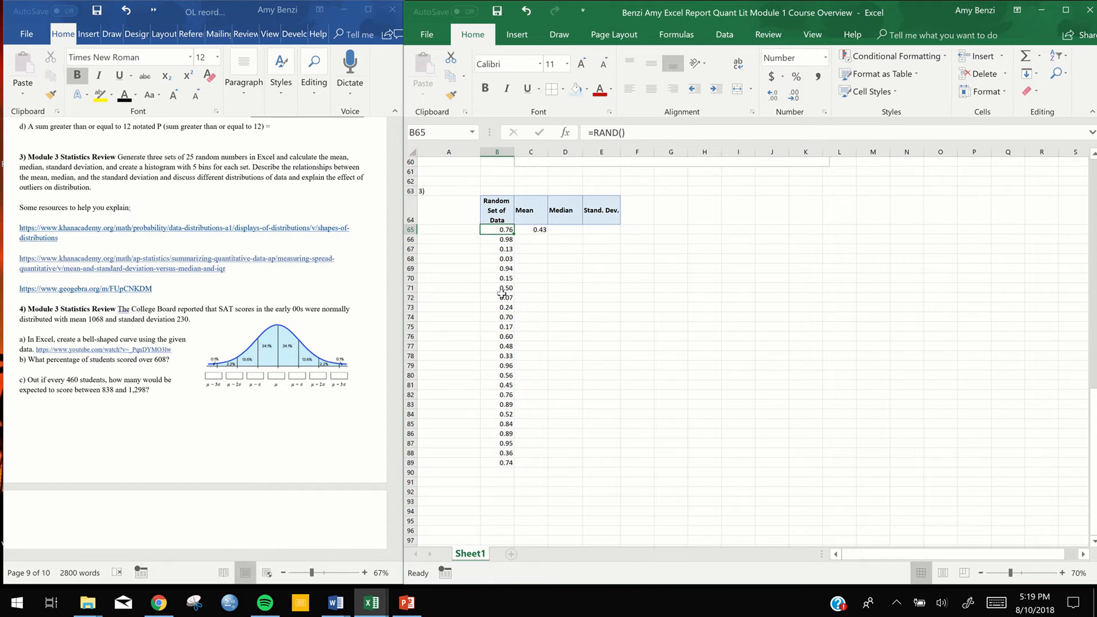
Calculate the median of the random numbers in D65 with the MEDIAN function over B65:B89
click(573, 230)
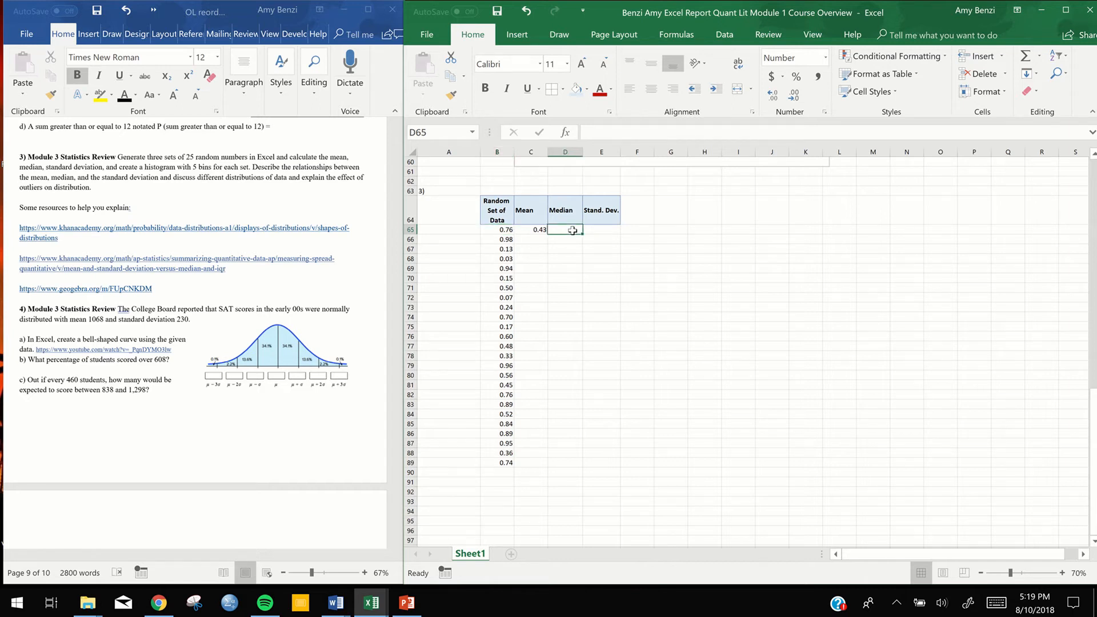
text(=med)
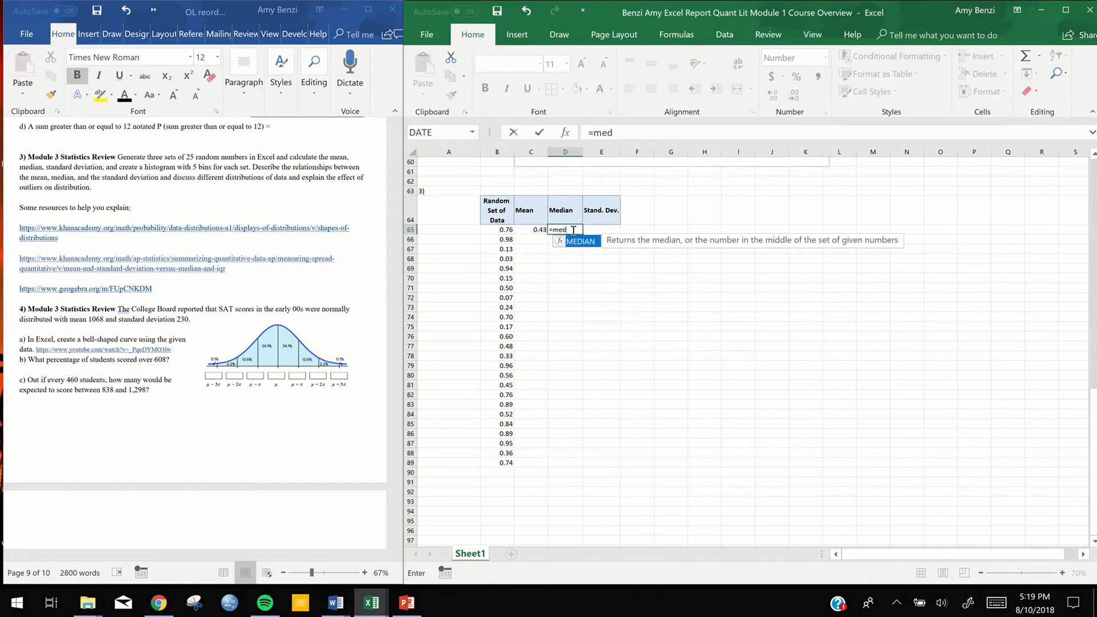
double_click(576, 242)
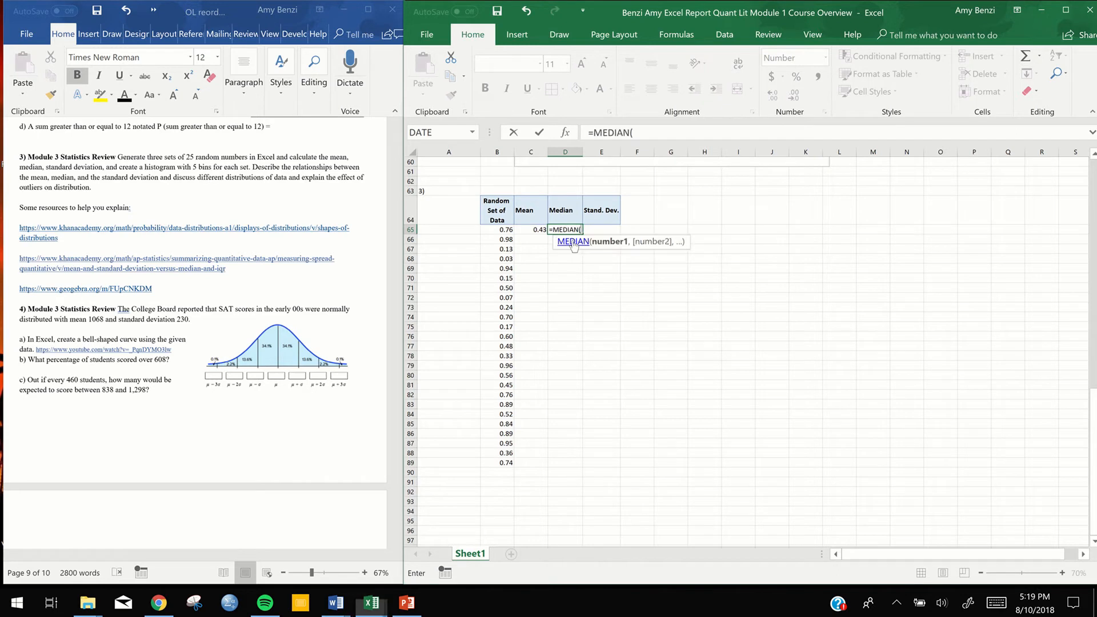
click(500, 231)
drag(500, 230, 495, 461)
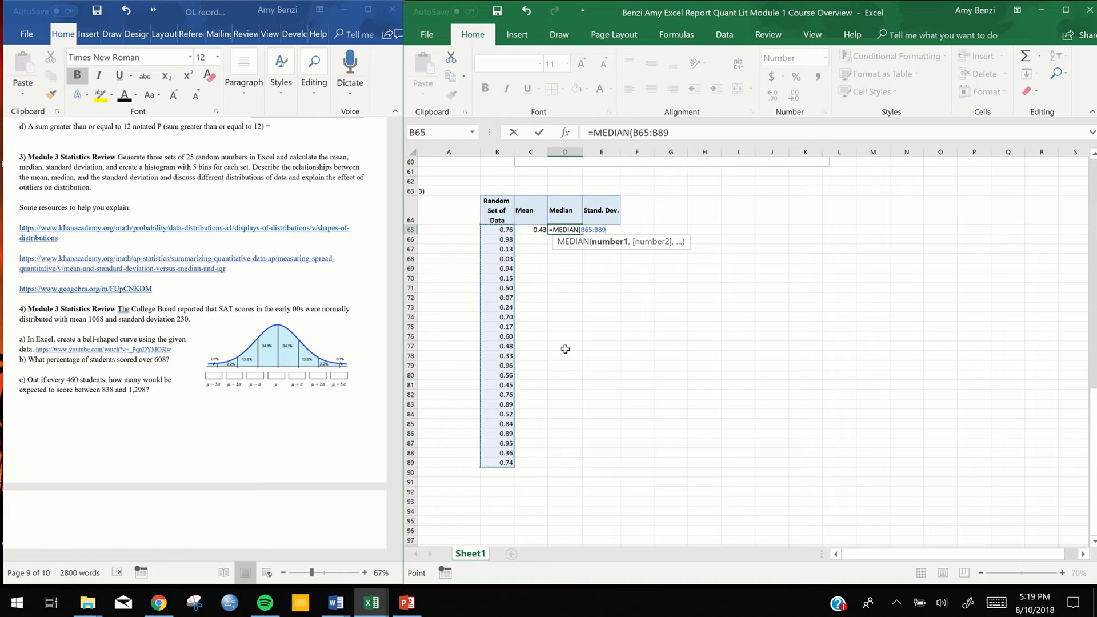
key(Return)
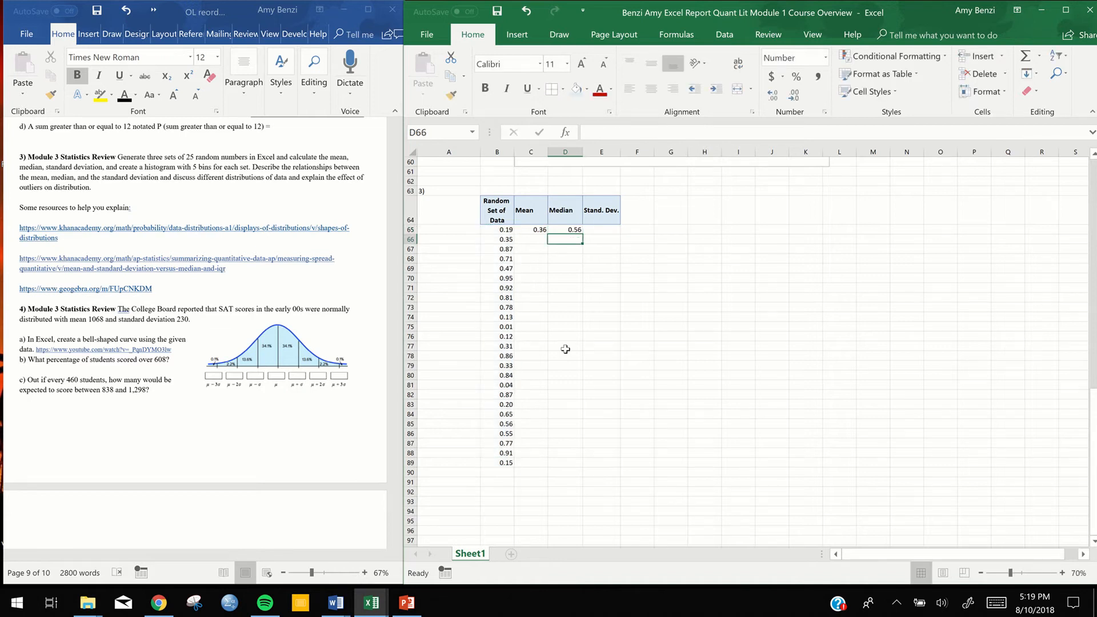
Calculate the standard deviation of the random numbers in E65 with the STDEV.S function over B65:B89
click(603, 229)
text(=)
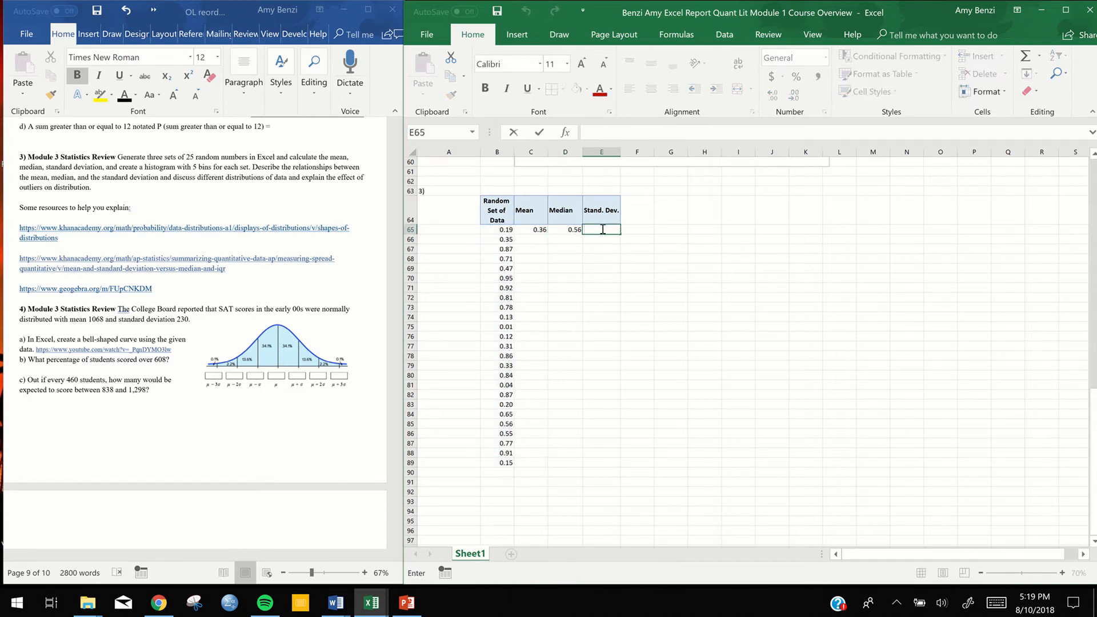
text(s)
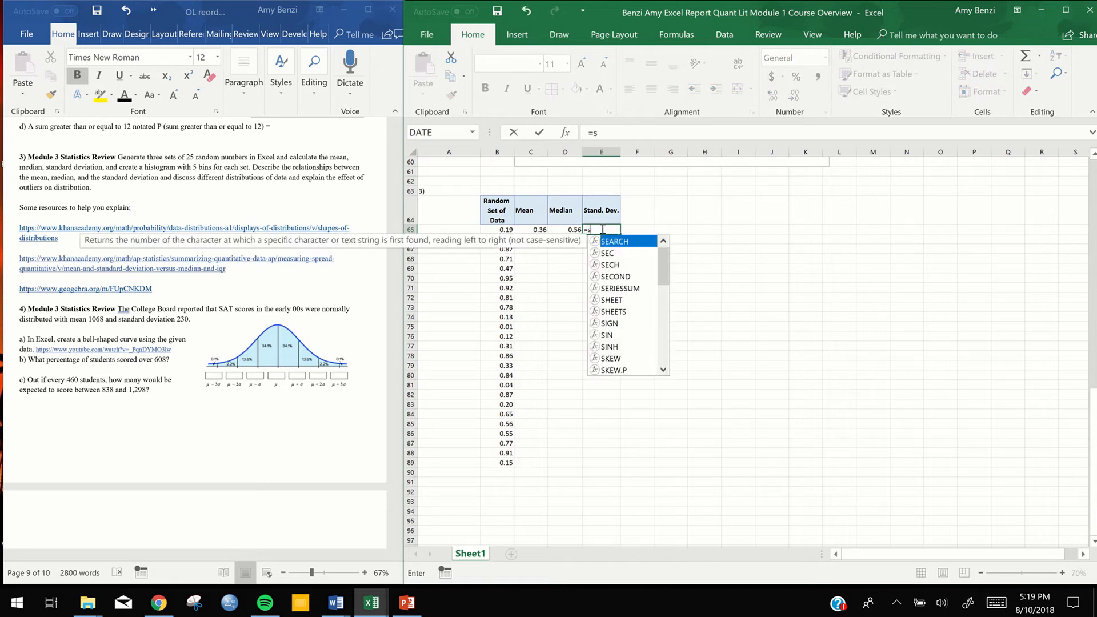
text(tand)
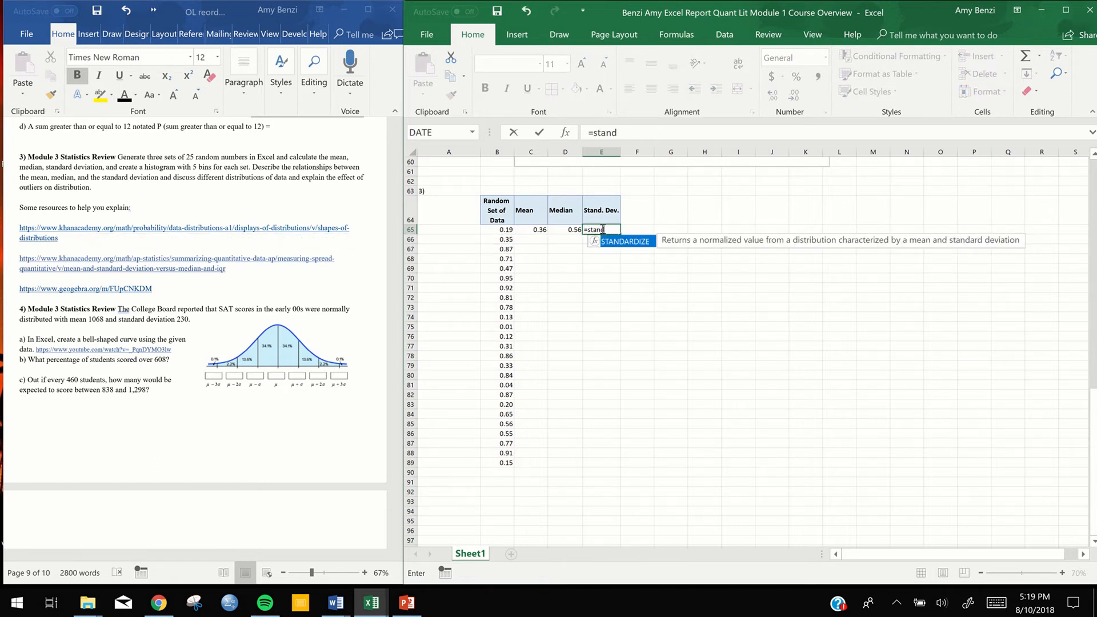
key(BackSpace)
key(BackSpace)
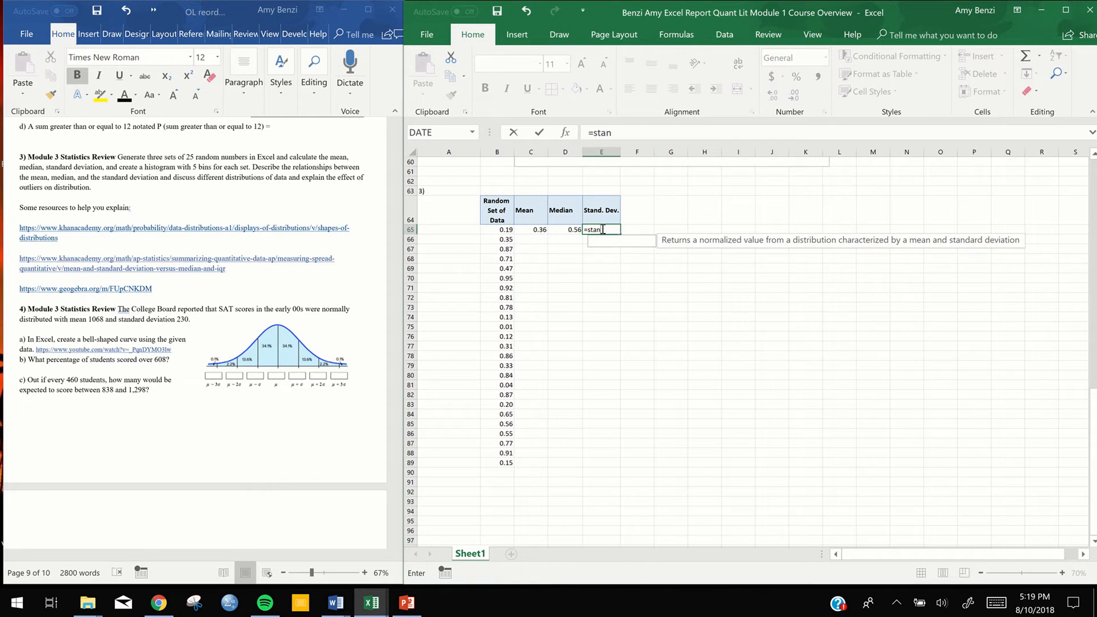
text(d)
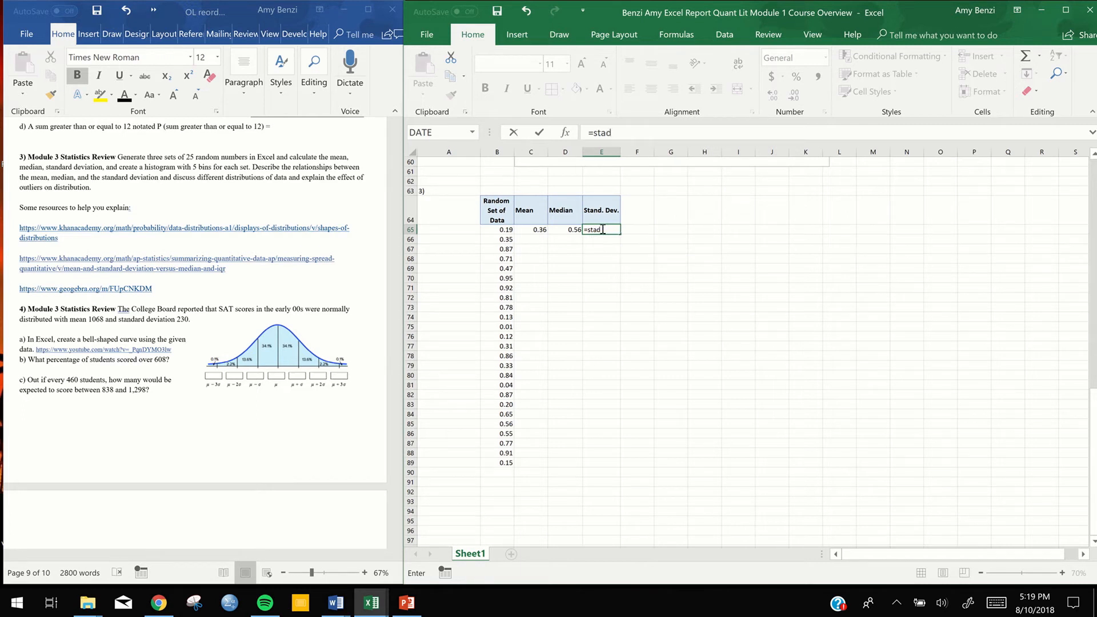
key(BackSpace)
key(BackSpace)
text(d)
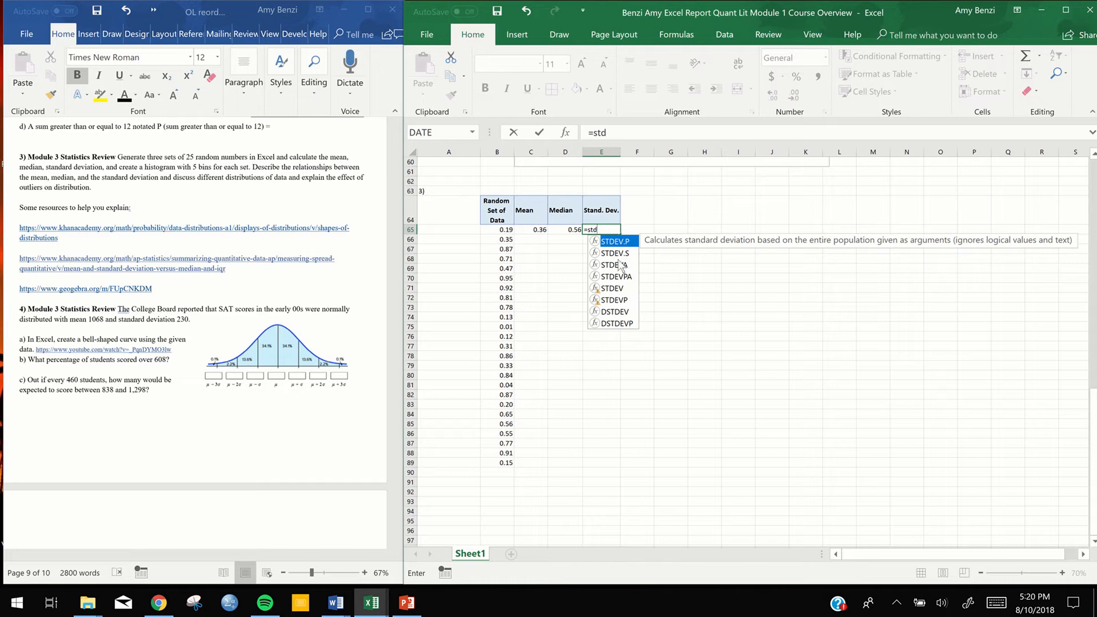
double_click(615, 254)
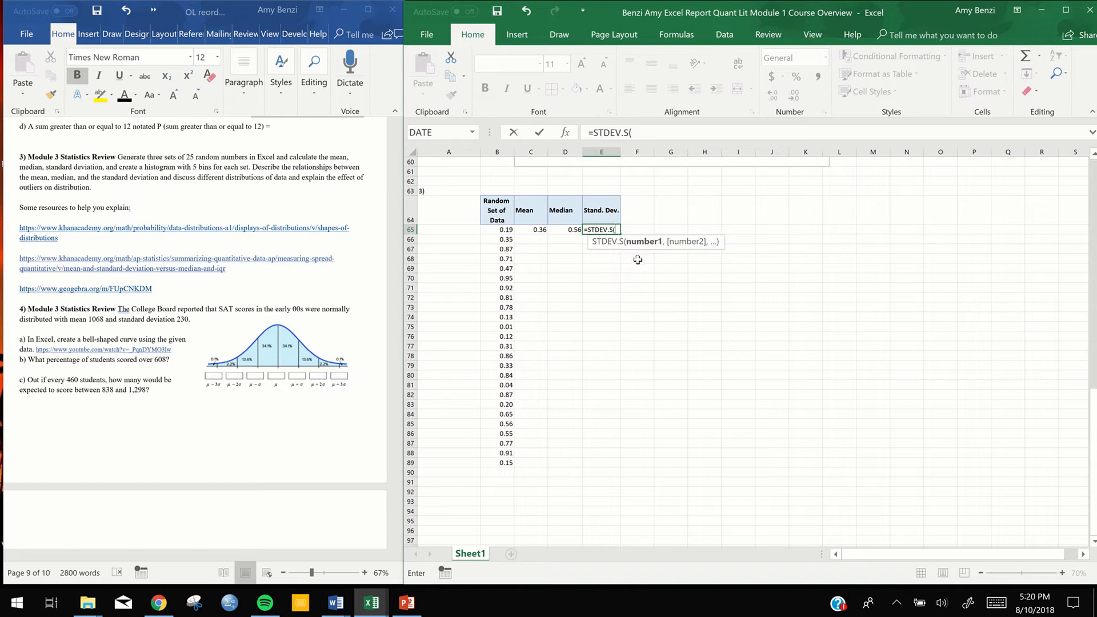
drag(503, 229, 498, 466)
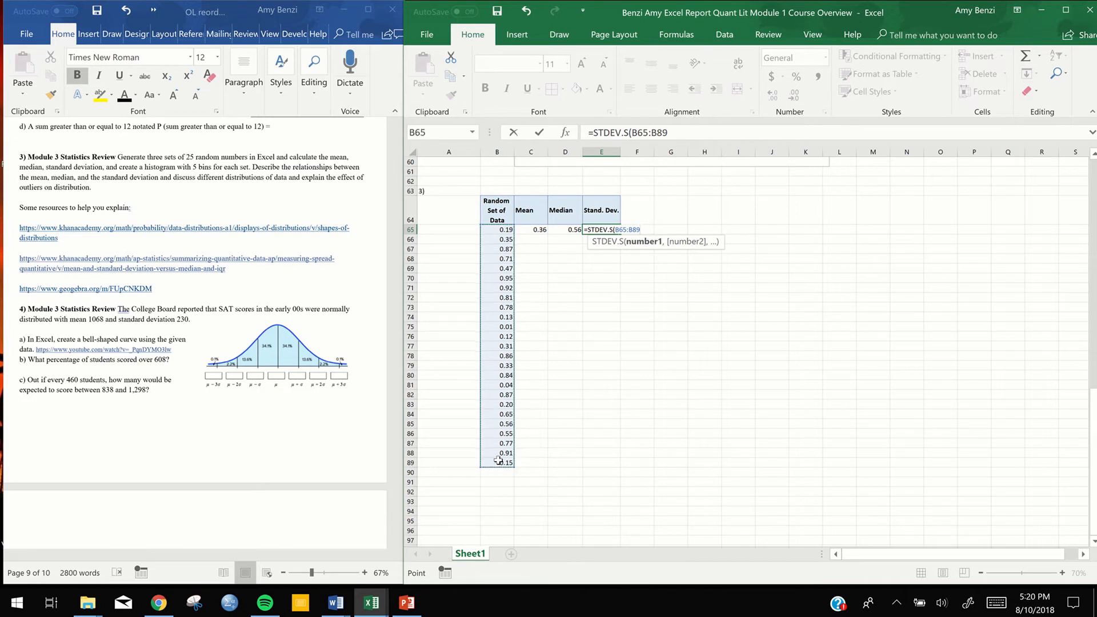
key(Return)
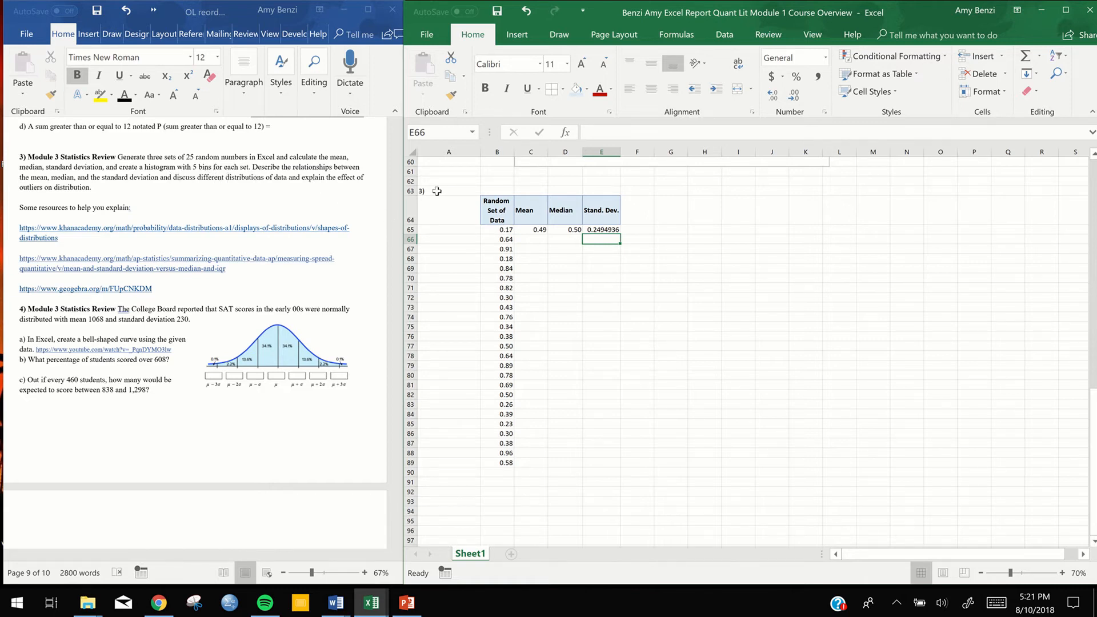
Insert a histogram of the random numbers in B65:B89 and place it just below the mean, median and standard deviation cells
click(491, 231)
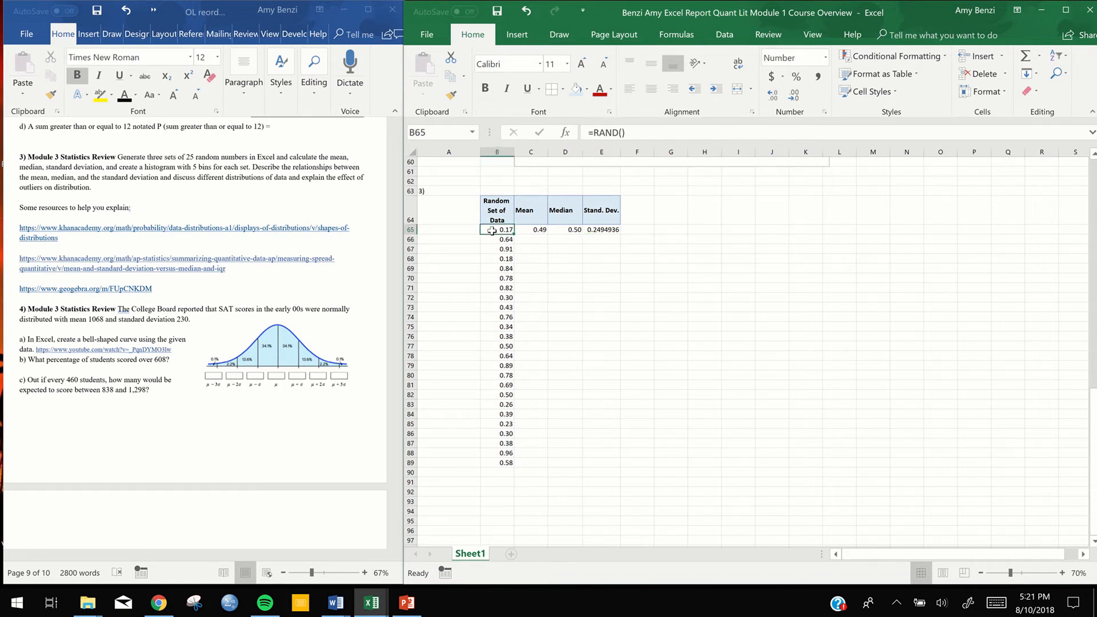
drag(491, 230, 493, 459)
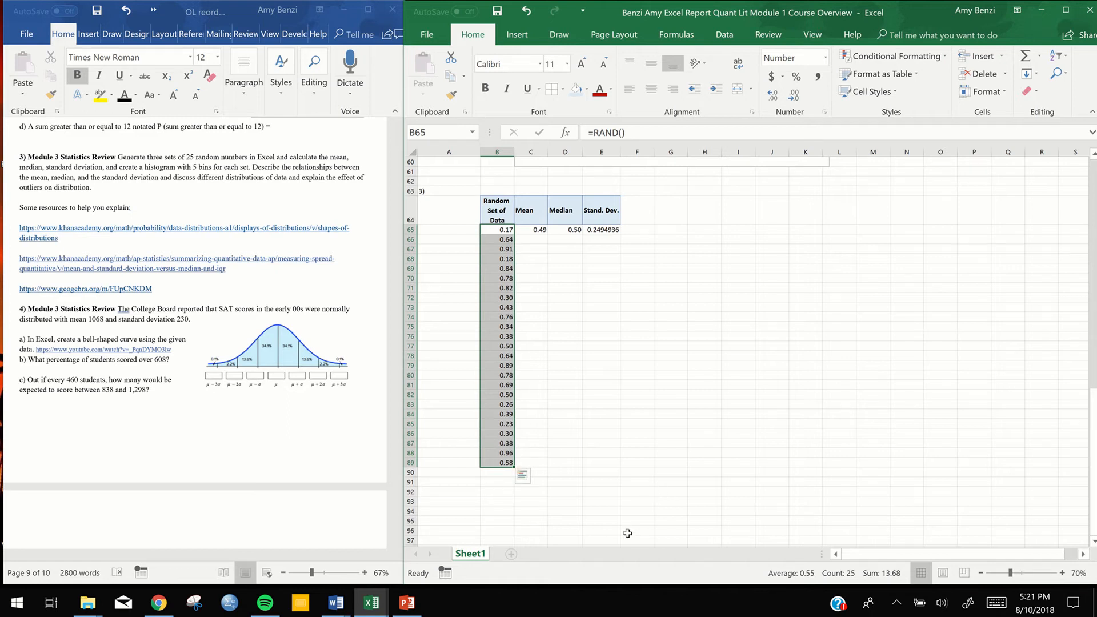
click(525, 37)
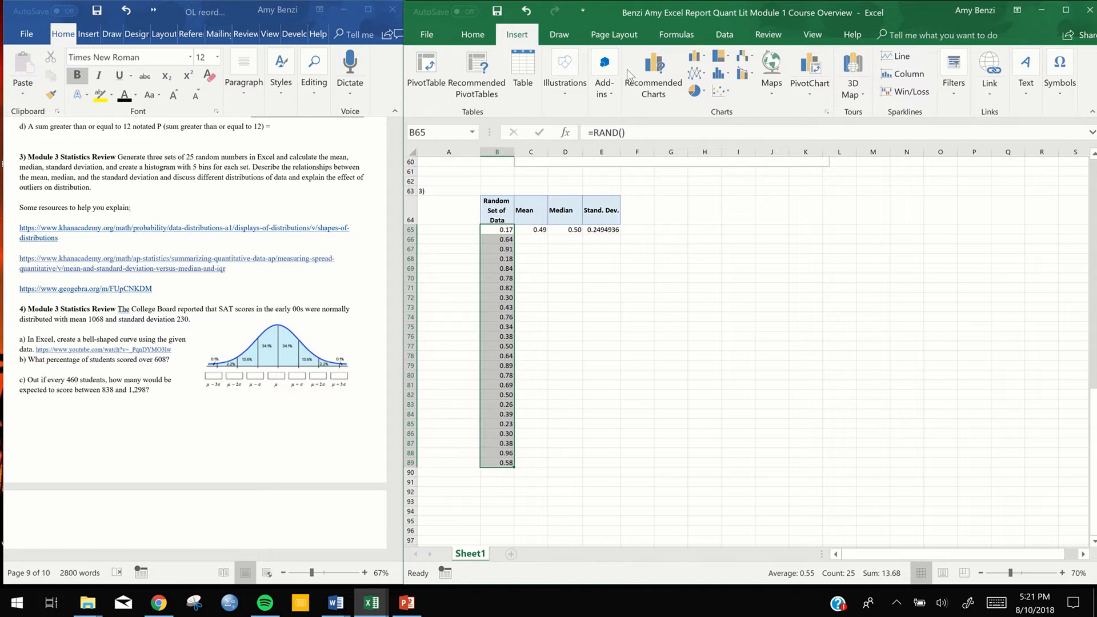
click(694, 60)
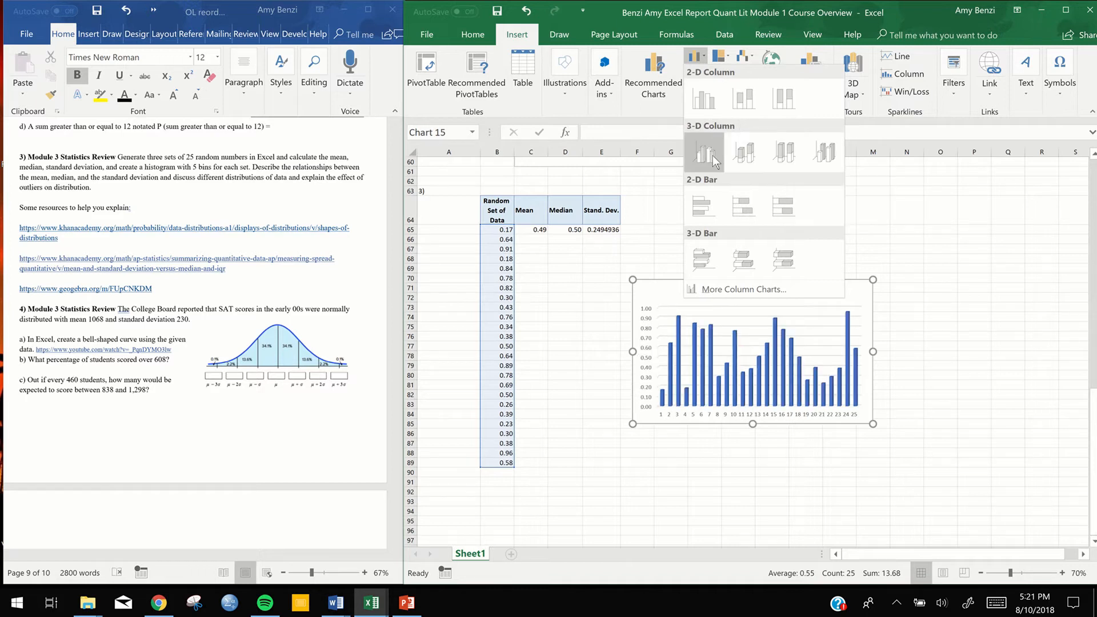
click(651, 112)
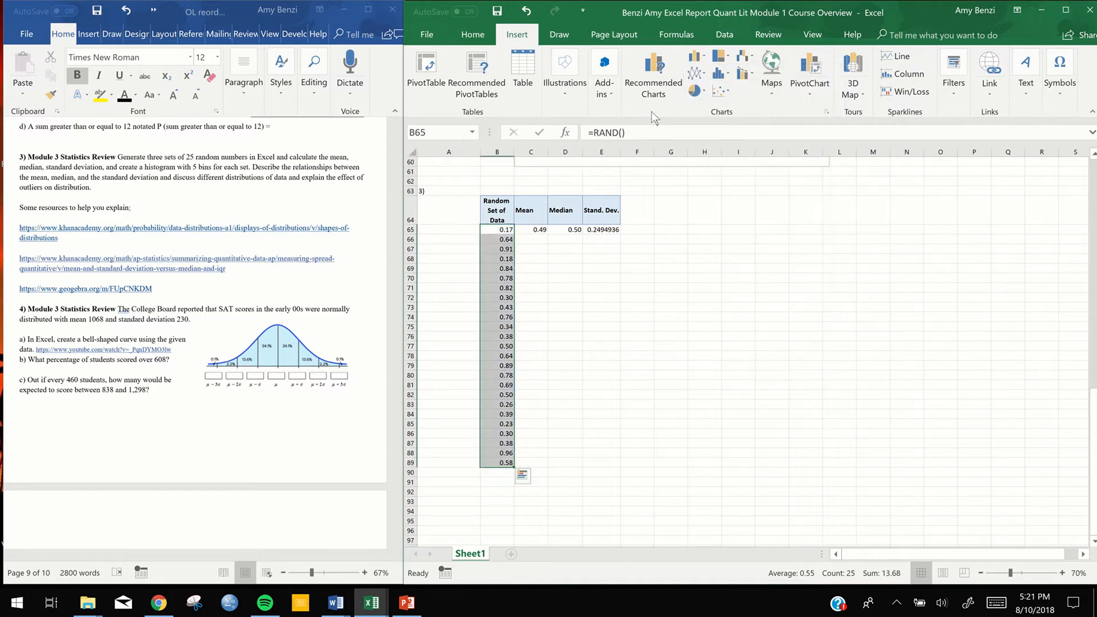
click(729, 78)
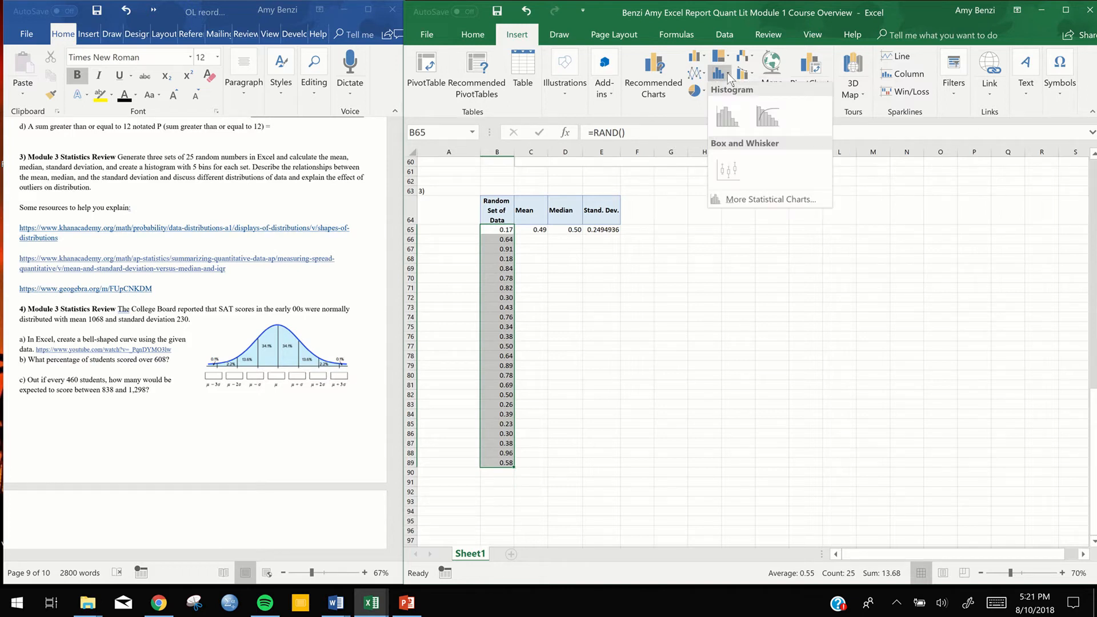
click(724, 122)
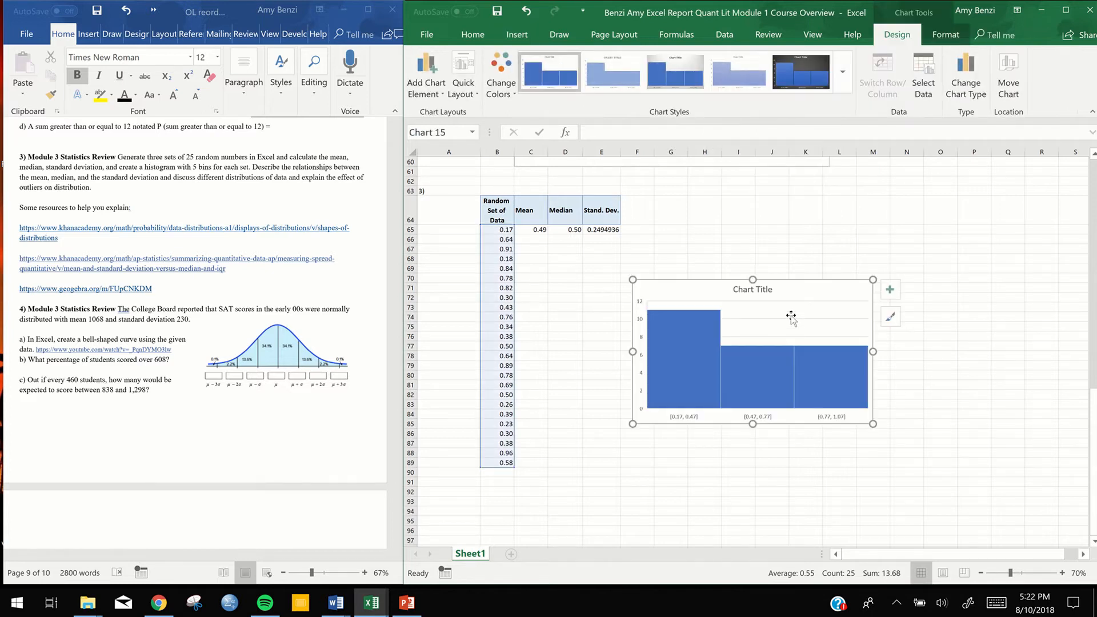
drag(787, 295, 635, 237)
Try alternative chart styles on the histogram and return to the first style
click(613, 68)
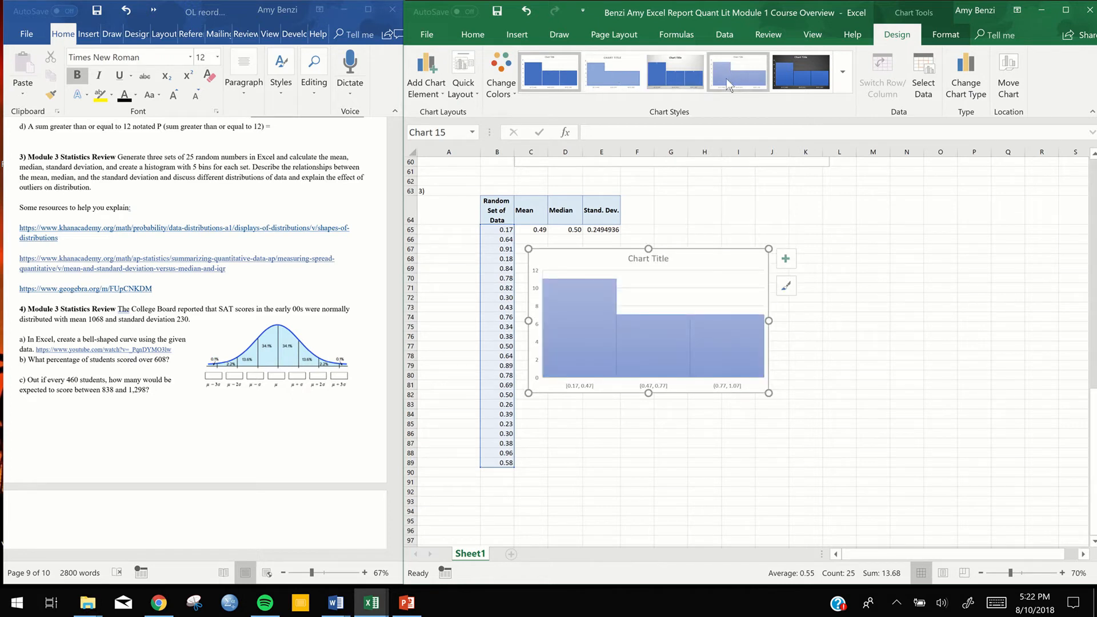
click(844, 73)
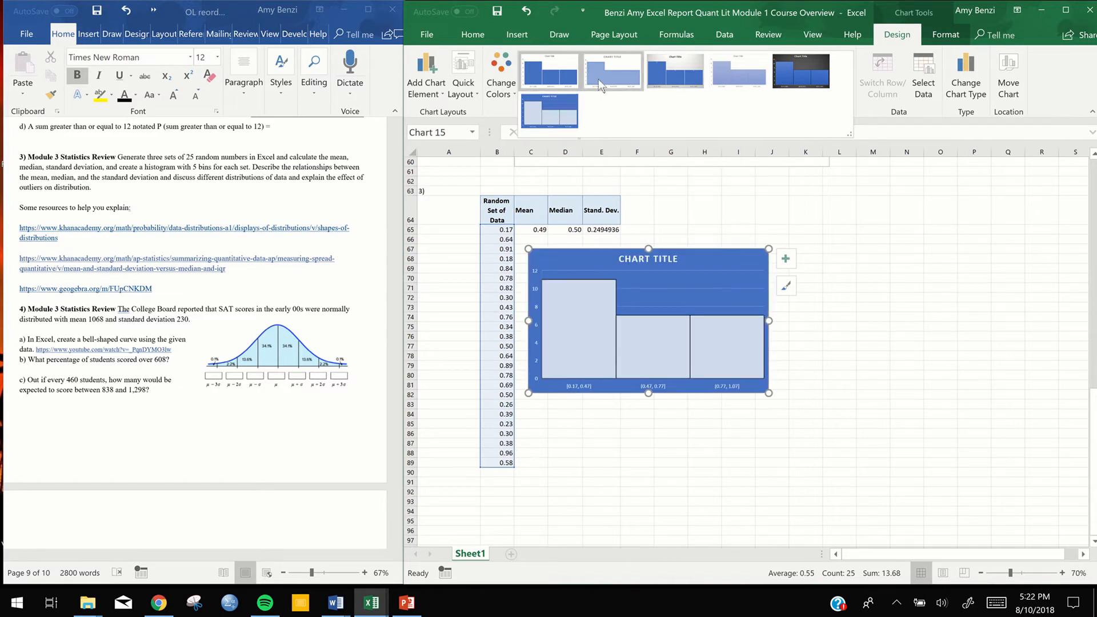
click(548, 72)
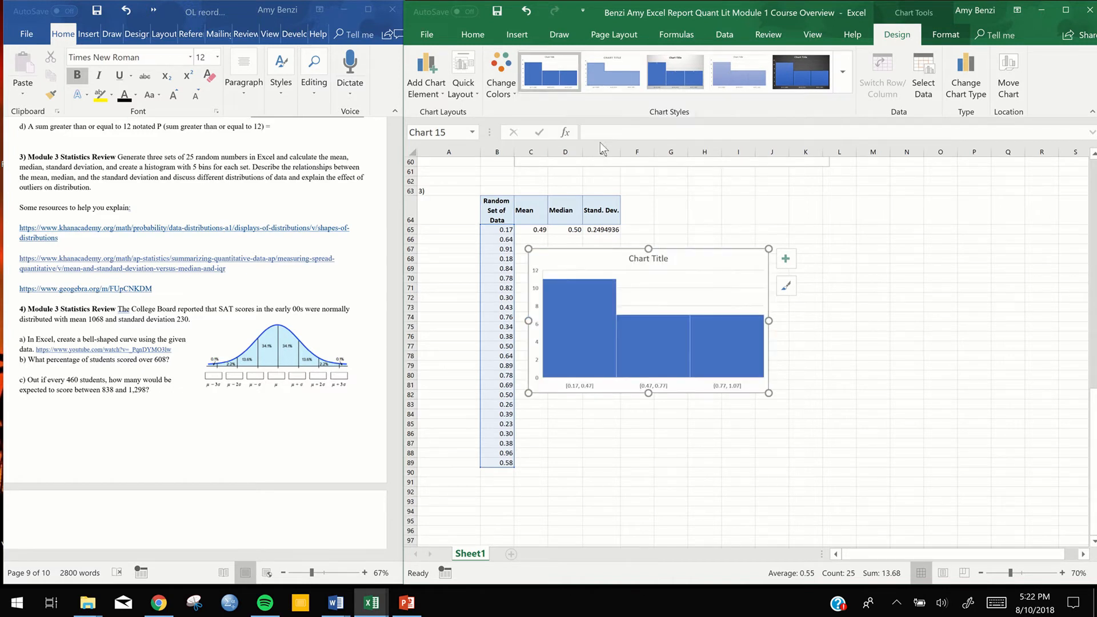
click(697, 277)
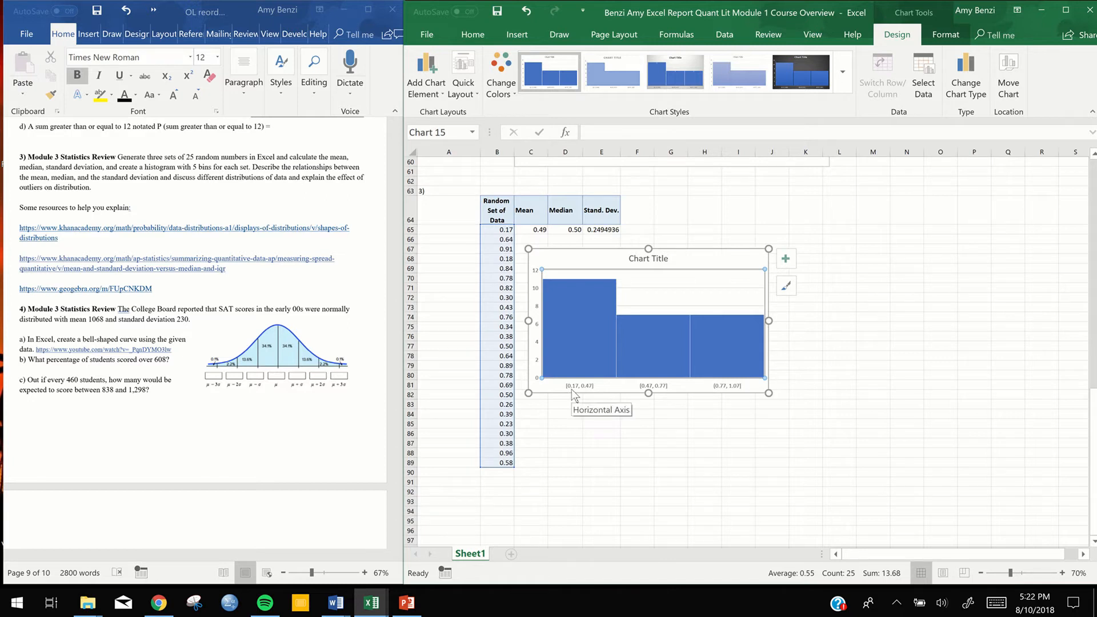
click(495, 230)
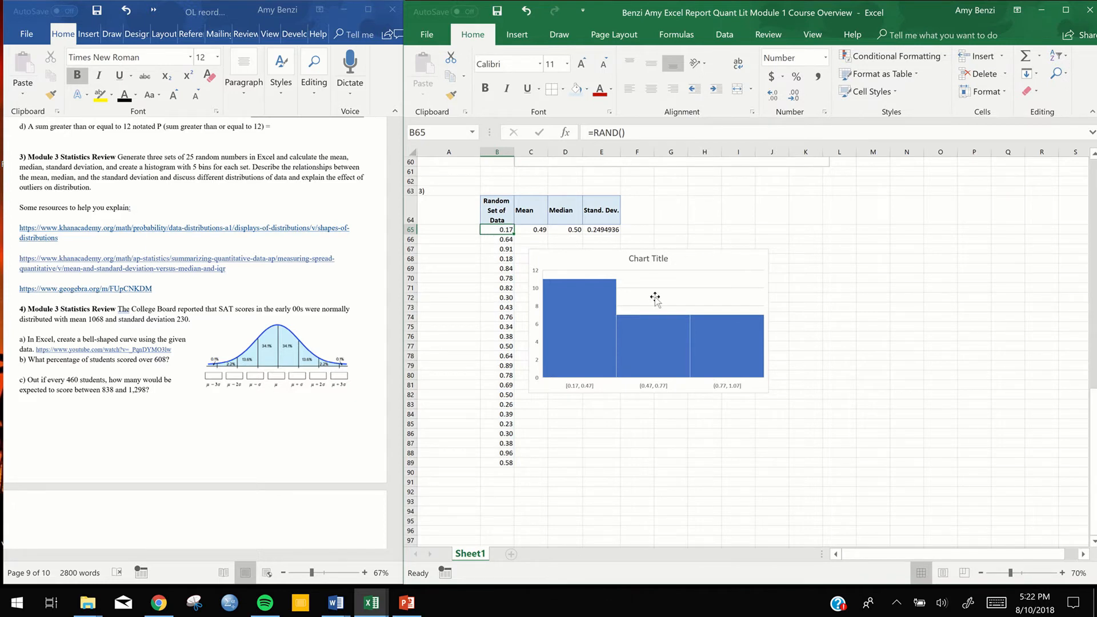
click(593, 422)
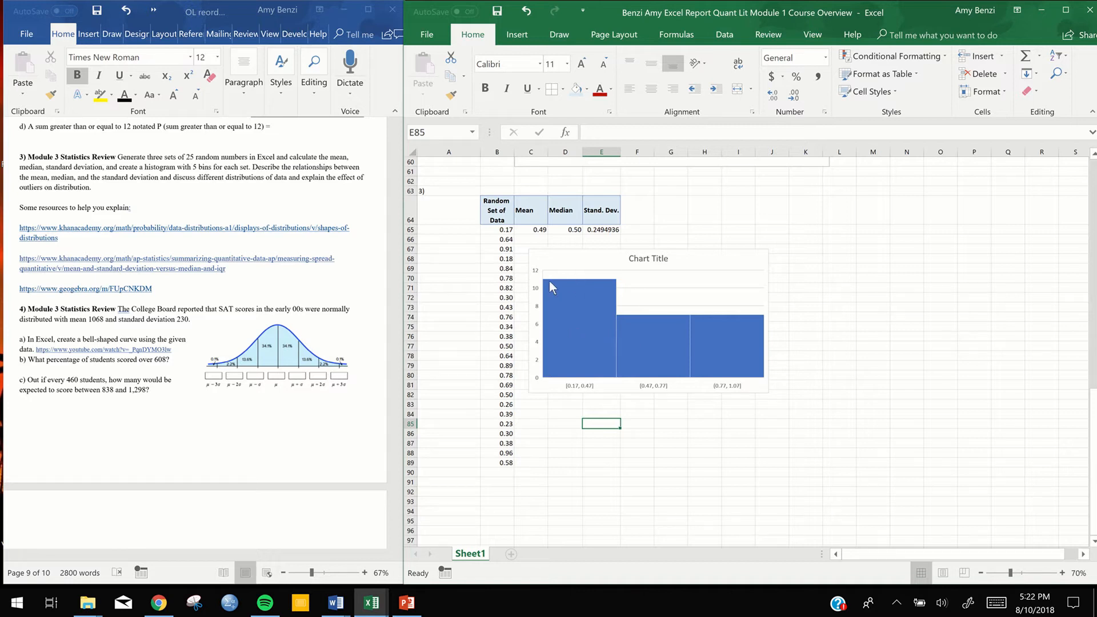
mouse_move(552, 283)
mouse_move(657, 324)
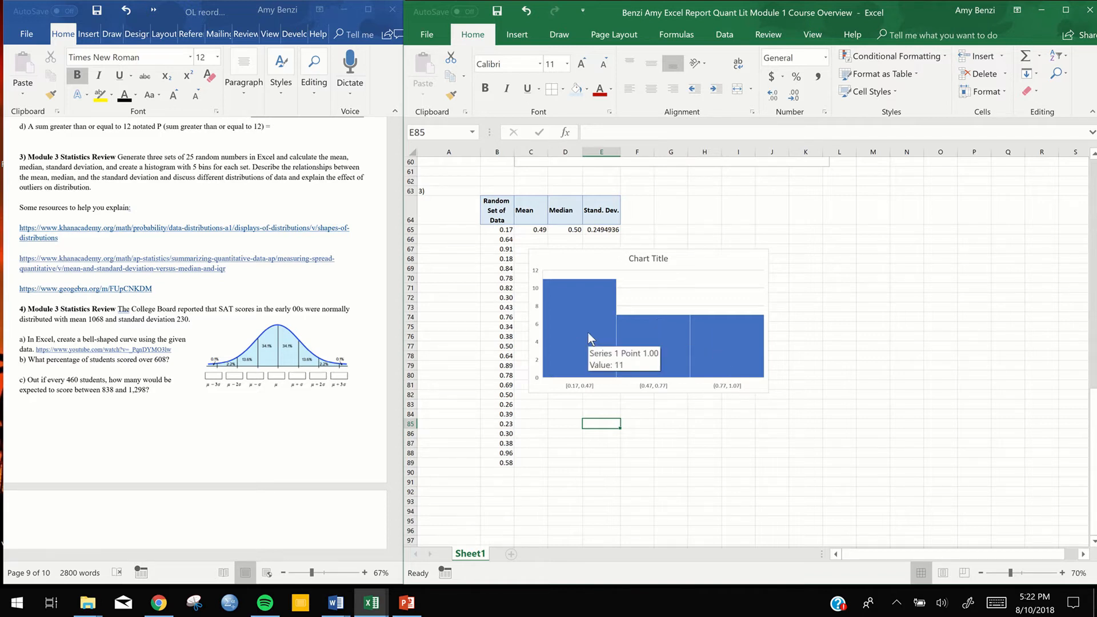
click(505, 230)
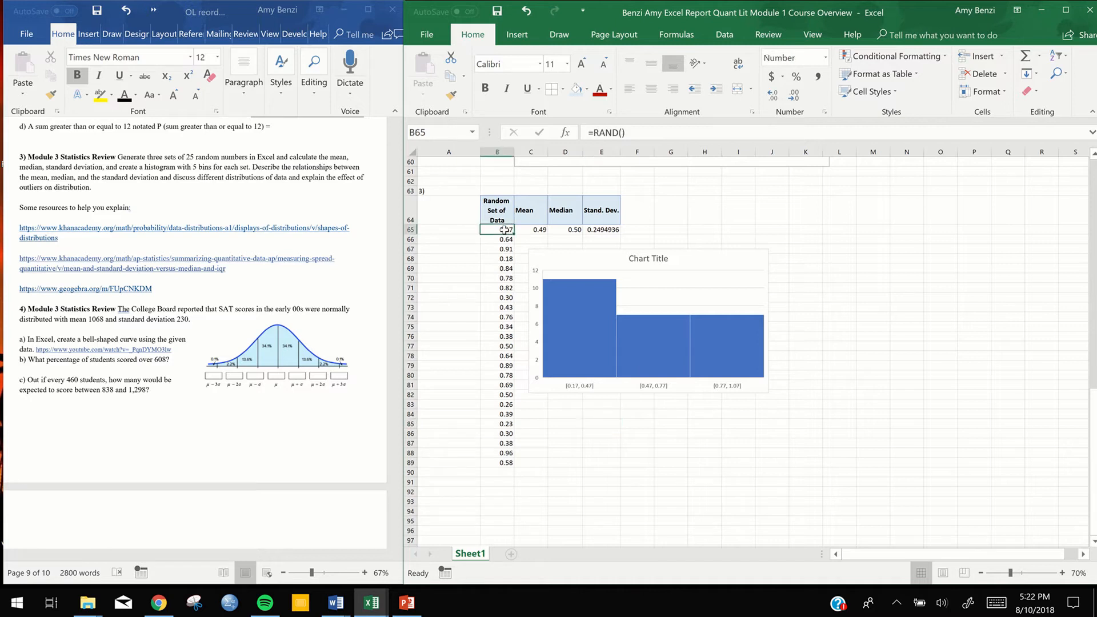
Open the formatting options of the histogram's horizontal axis and switch the bins from Automatic to Number of bins
double_click(586, 388)
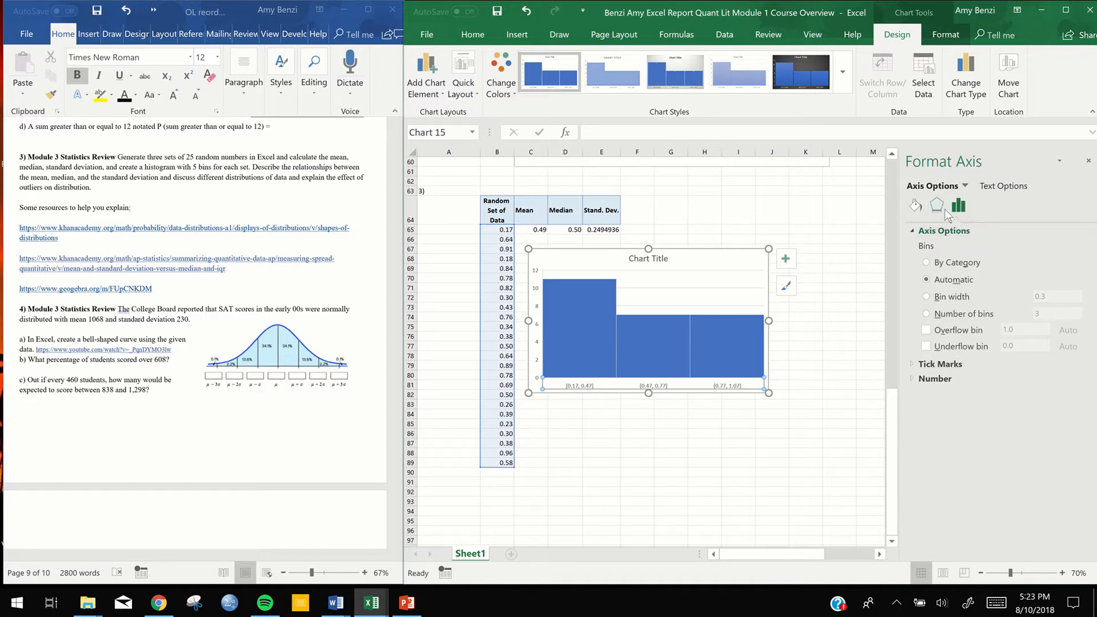
click(914, 207)
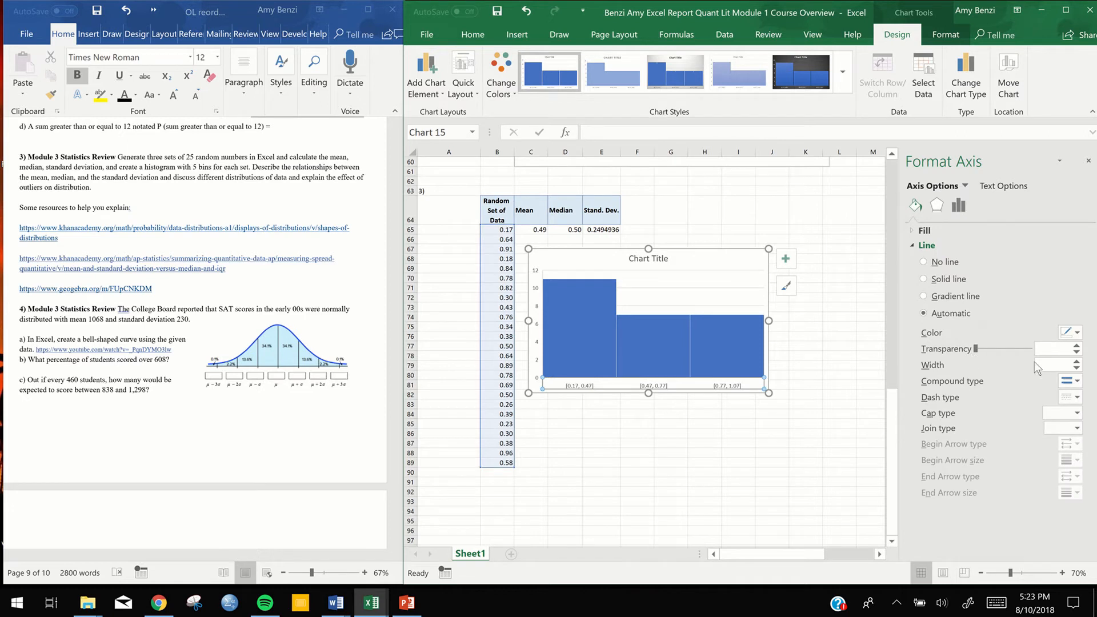
click(938, 209)
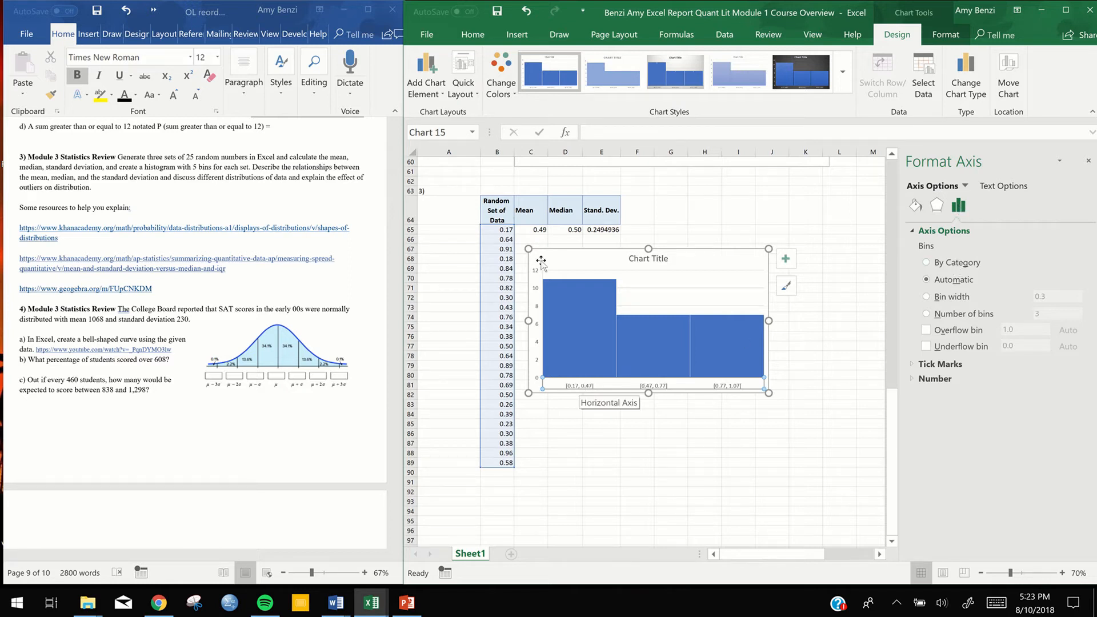
mouse_move(474, 3)
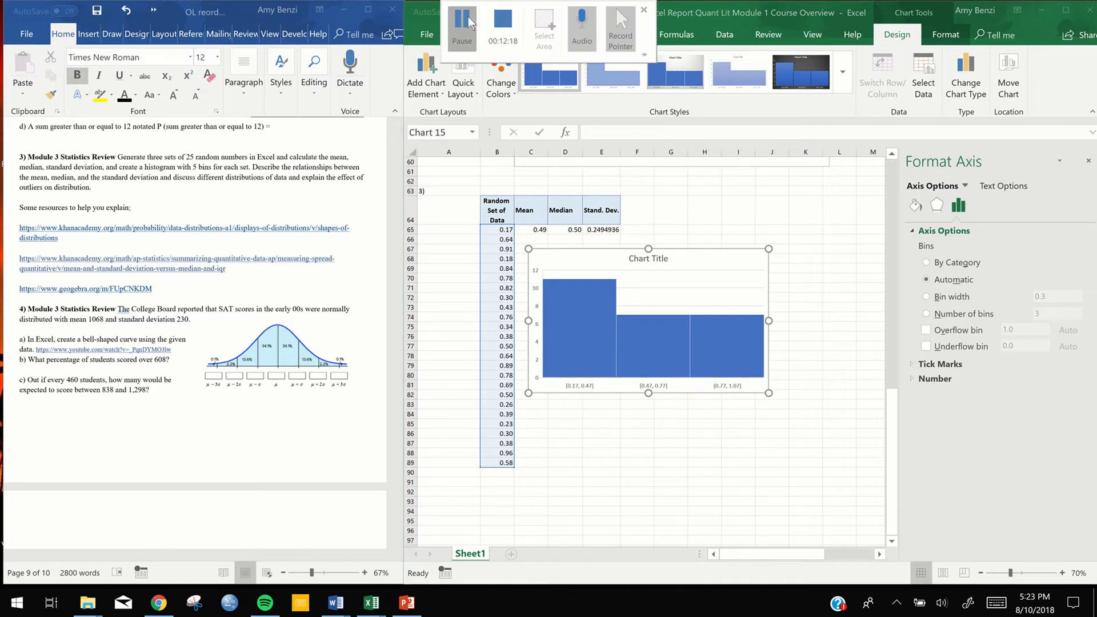
click(469, 17)
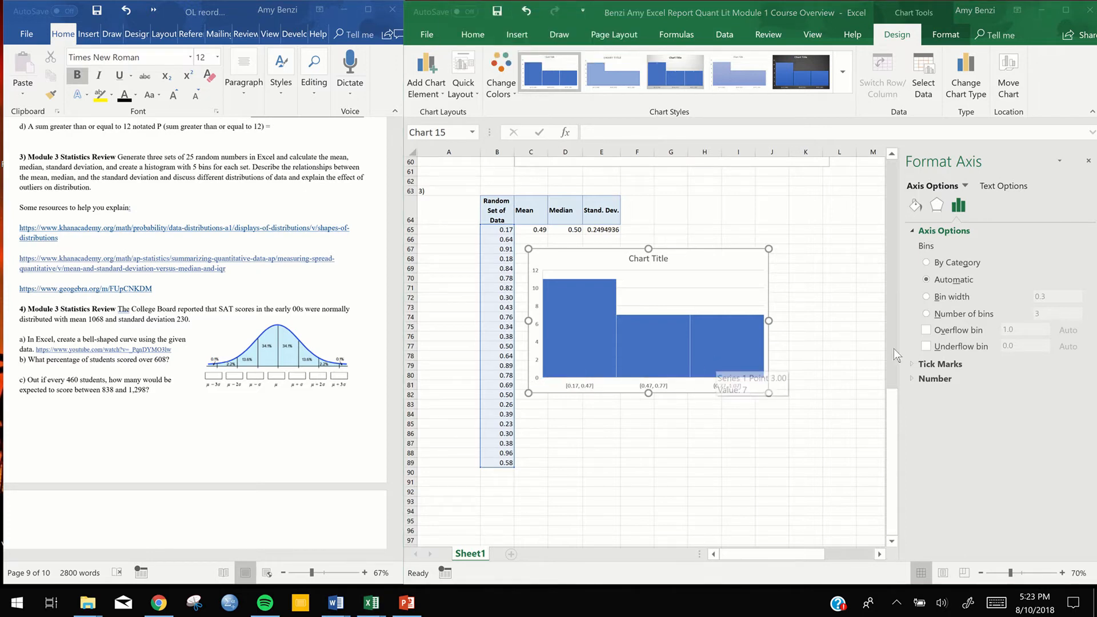
click(928, 313)
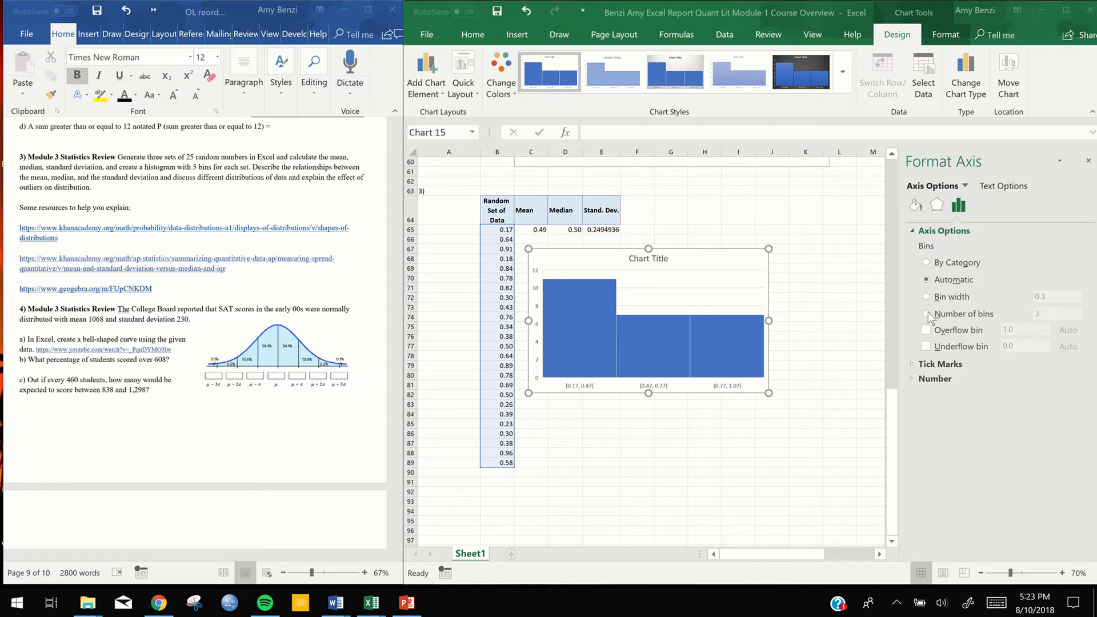
click(927, 314)
Try the histogram with 100 bins and with 10 bins
drag(1048, 313, 1029, 318)
text(100)
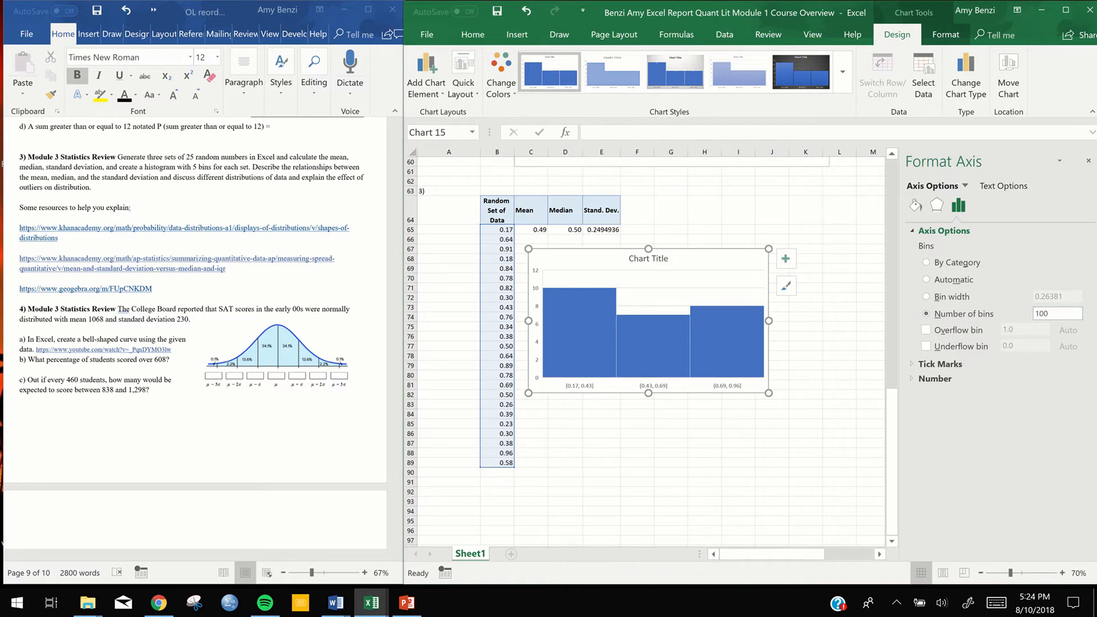
key(Return)
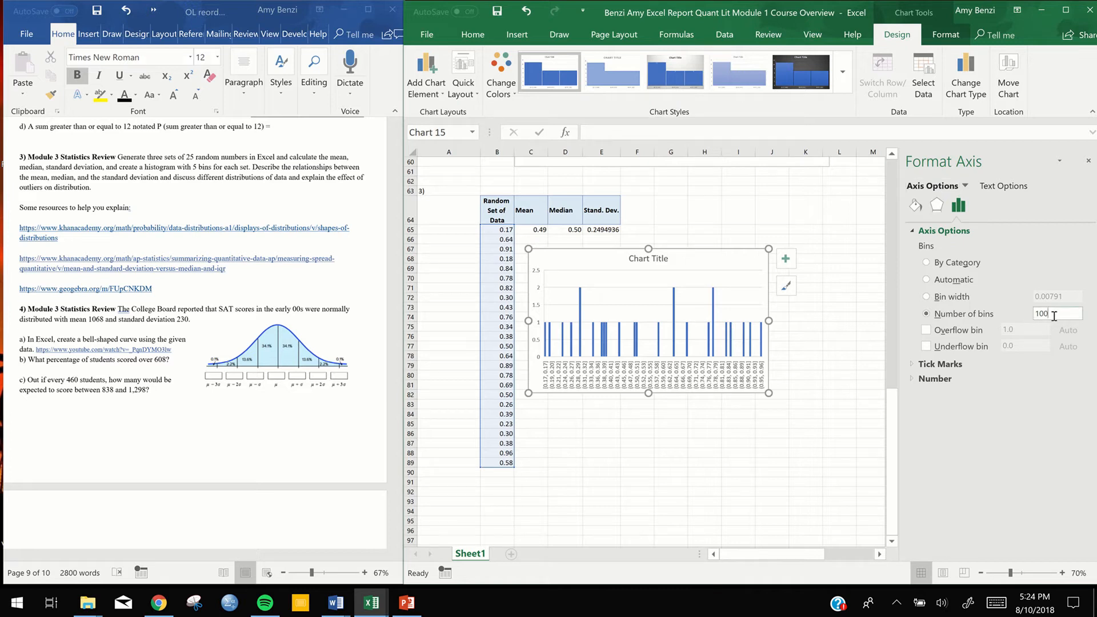
key(BackSpace)
key(Return)
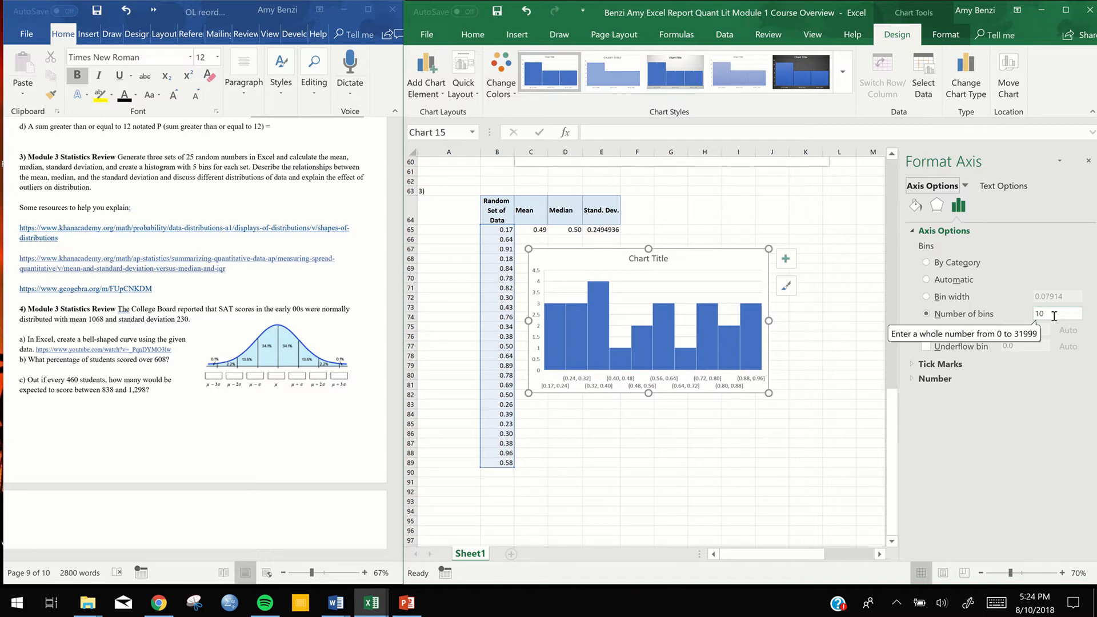
Set the histogram's number of bins to 5
click(1055, 314)
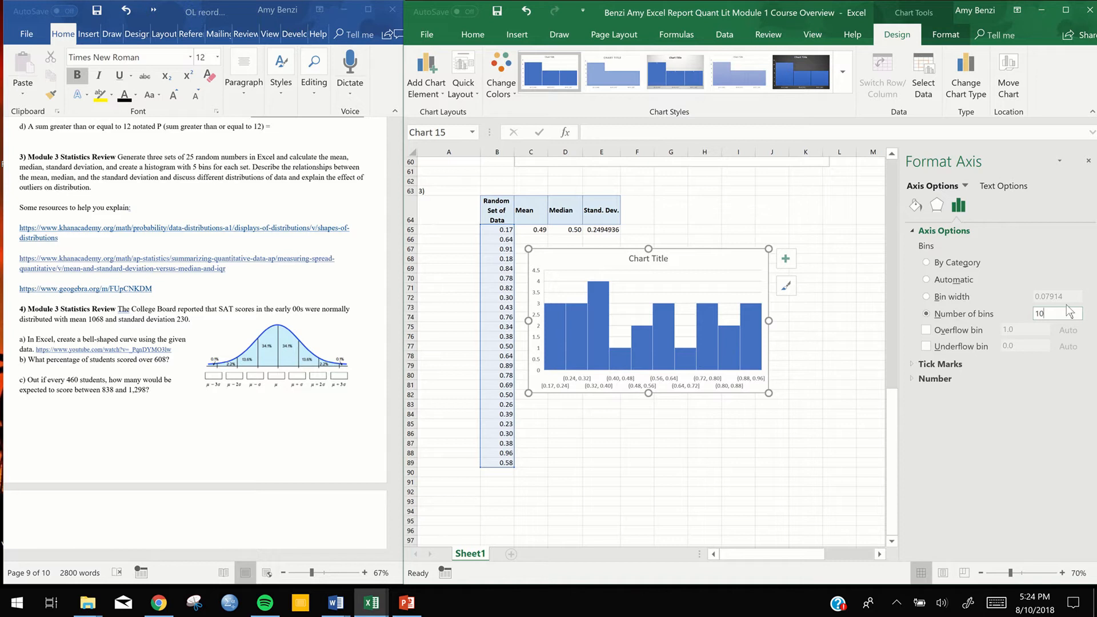
key(BackSpace)
key(Return)
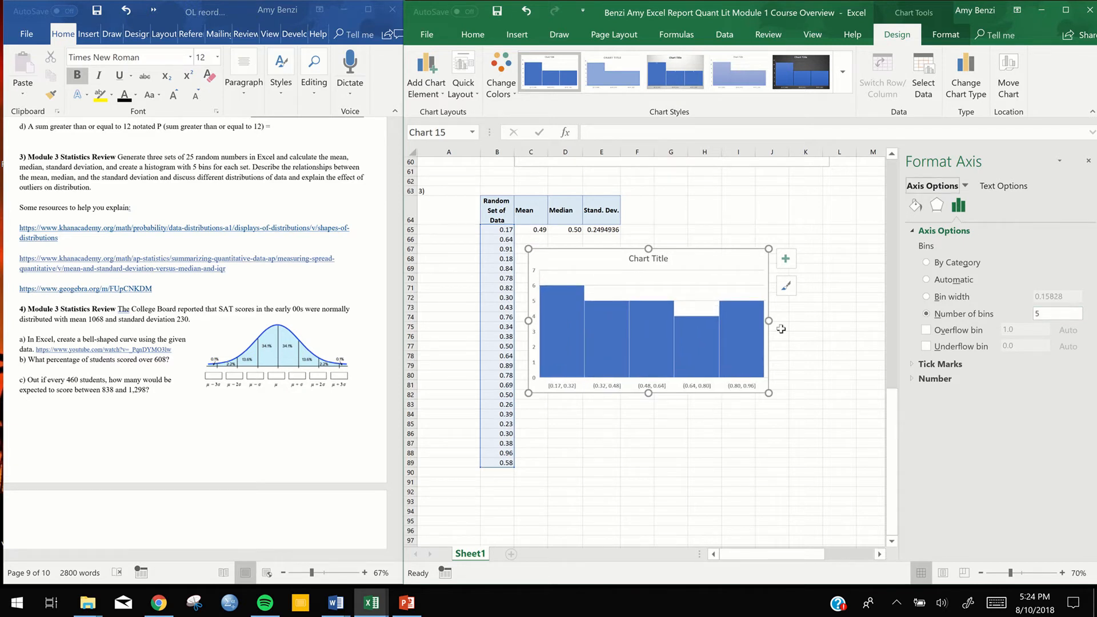
Re-enter the RAND formula in cell B65 several times to regenerate the random numbers and redraw the histogram
click(507, 231)
double_click(507, 231)
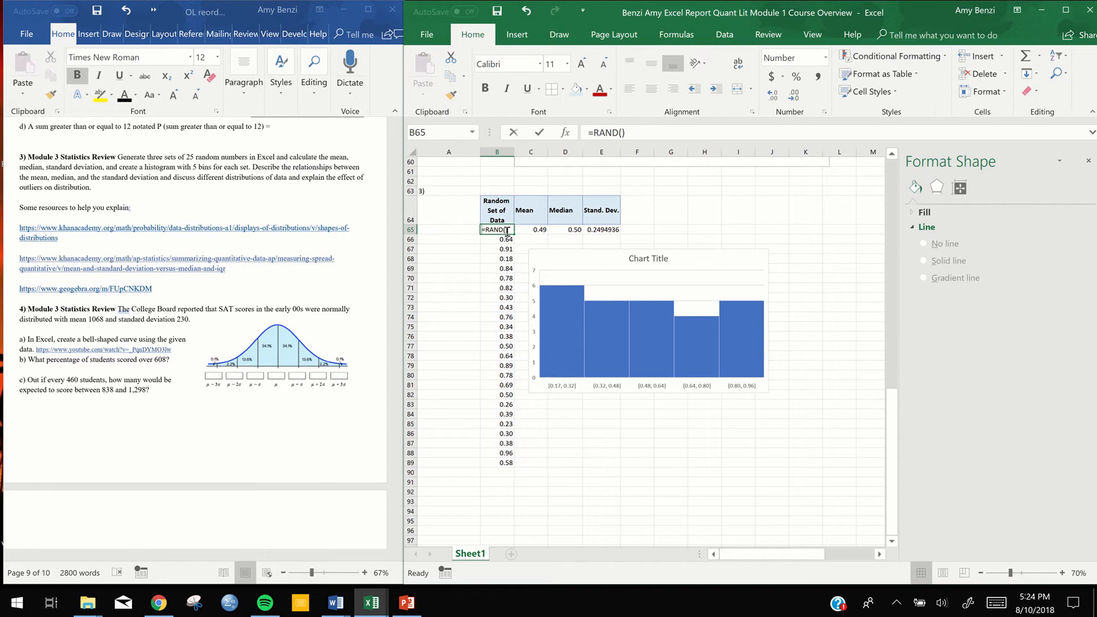
key(Return)
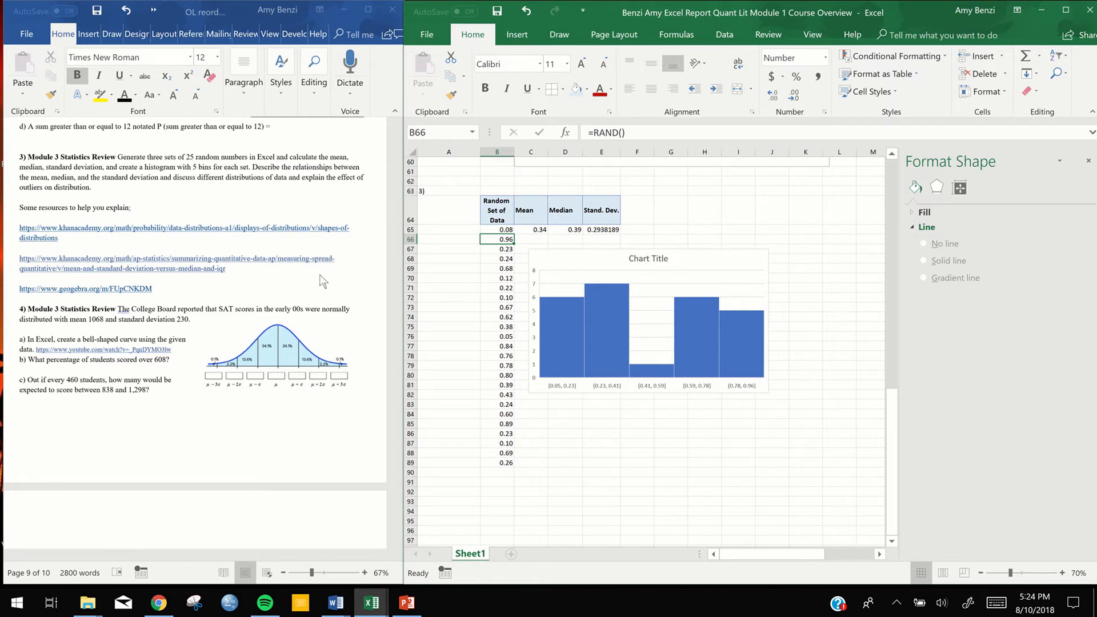
double_click(503, 230)
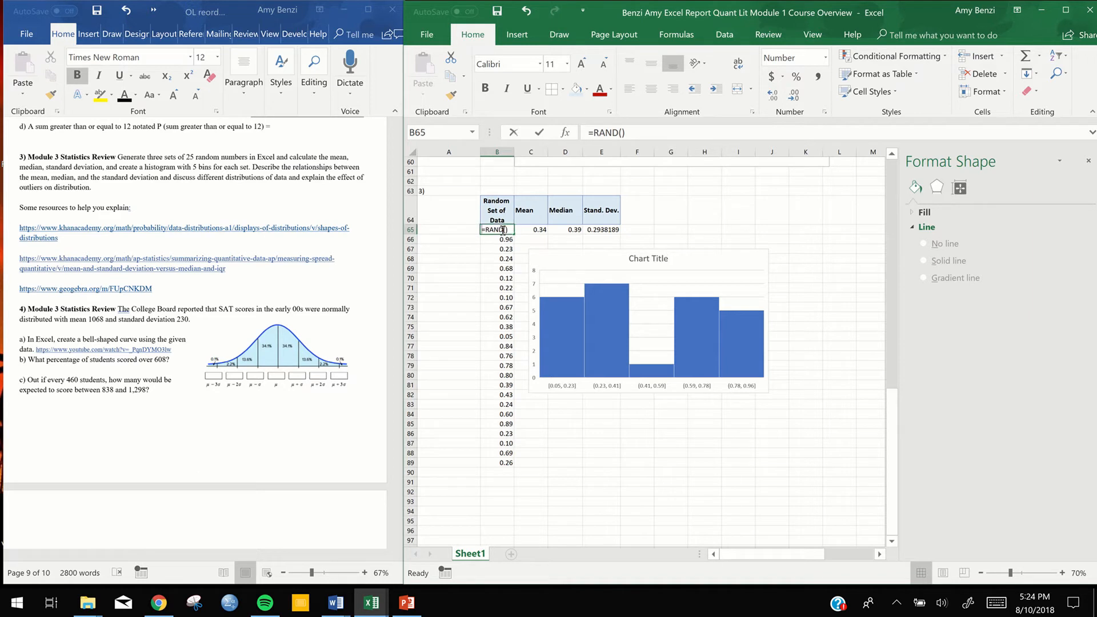
key(Return)
double_click(503, 230)
key(Return)
click(503, 229)
double_click(502, 230)
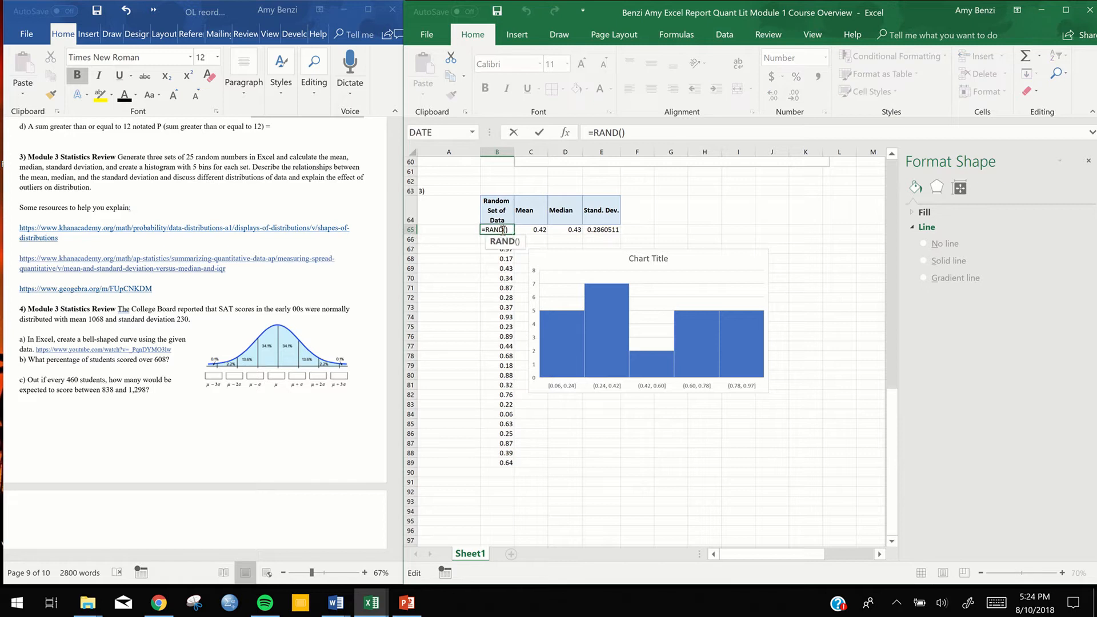
key(Return)
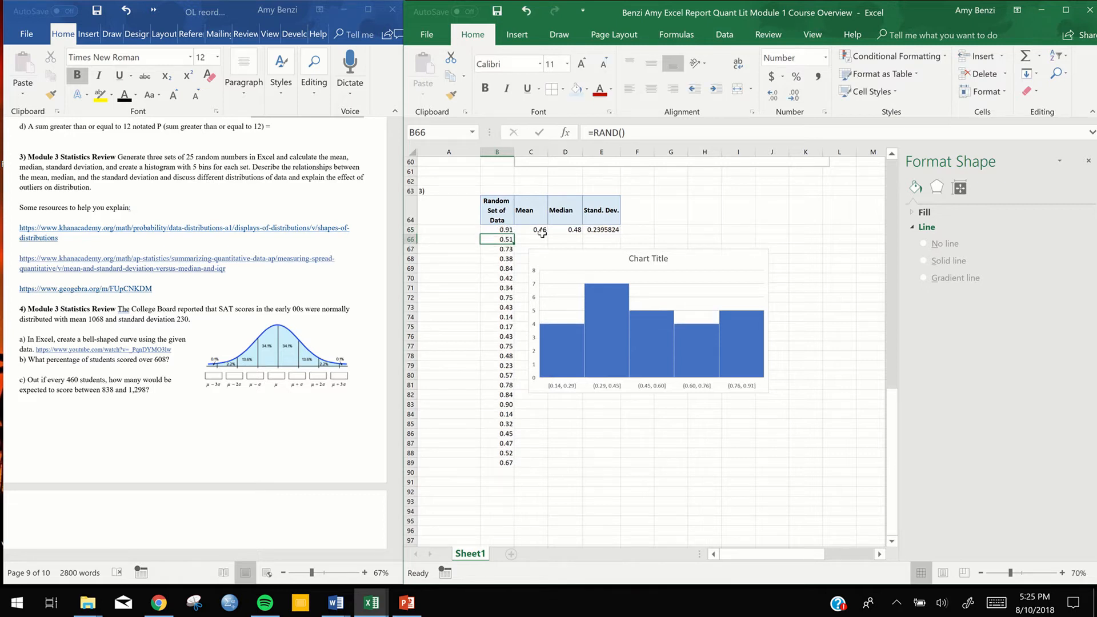
click(1087, 160)
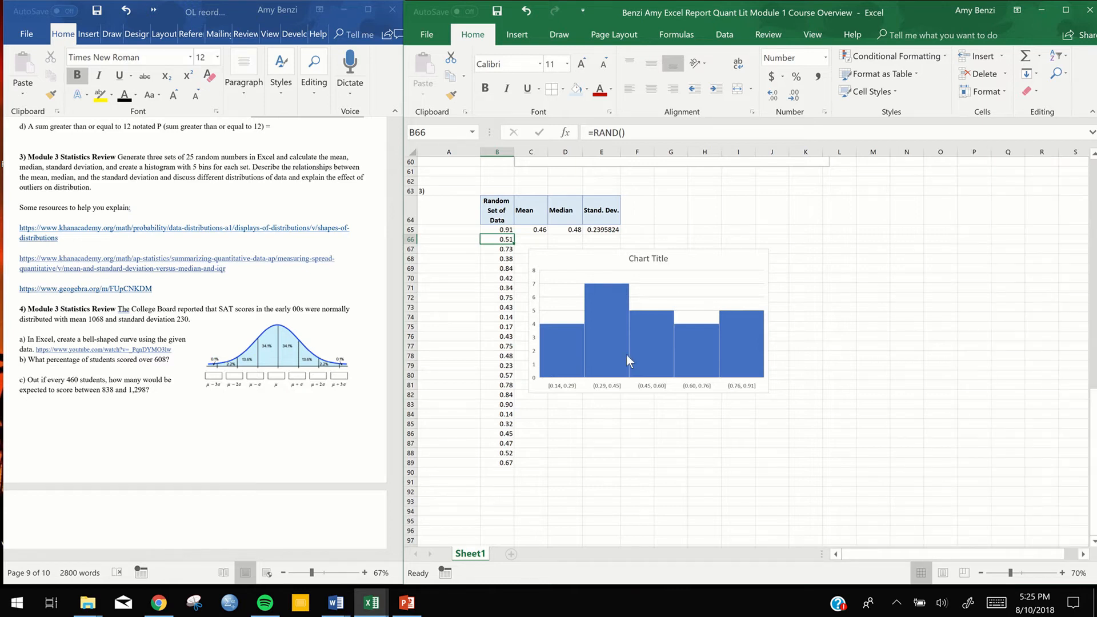
Change the histogram's title to "Random Data Set 1" and close the chart formatting options
click(655, 286)
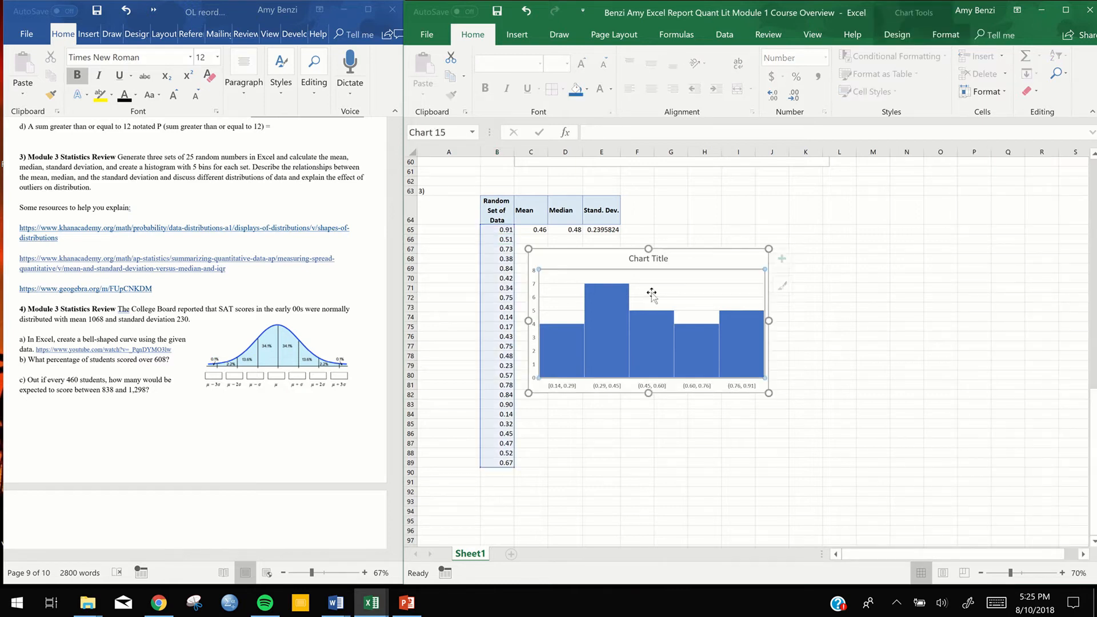
double_click(663, 259)
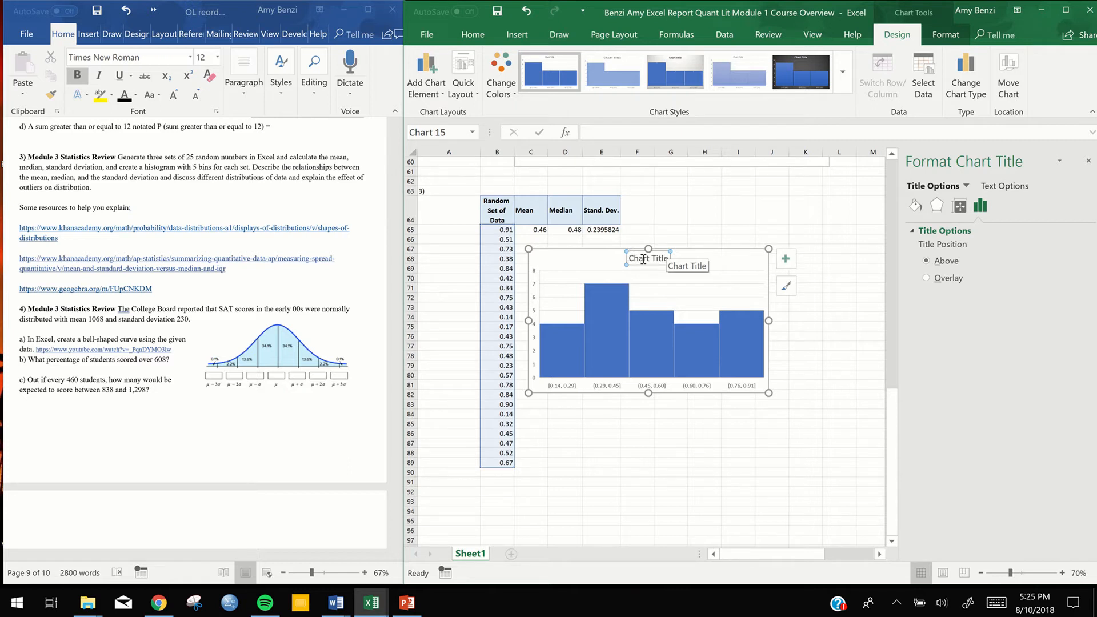
drag(631, 258, 679, 259)
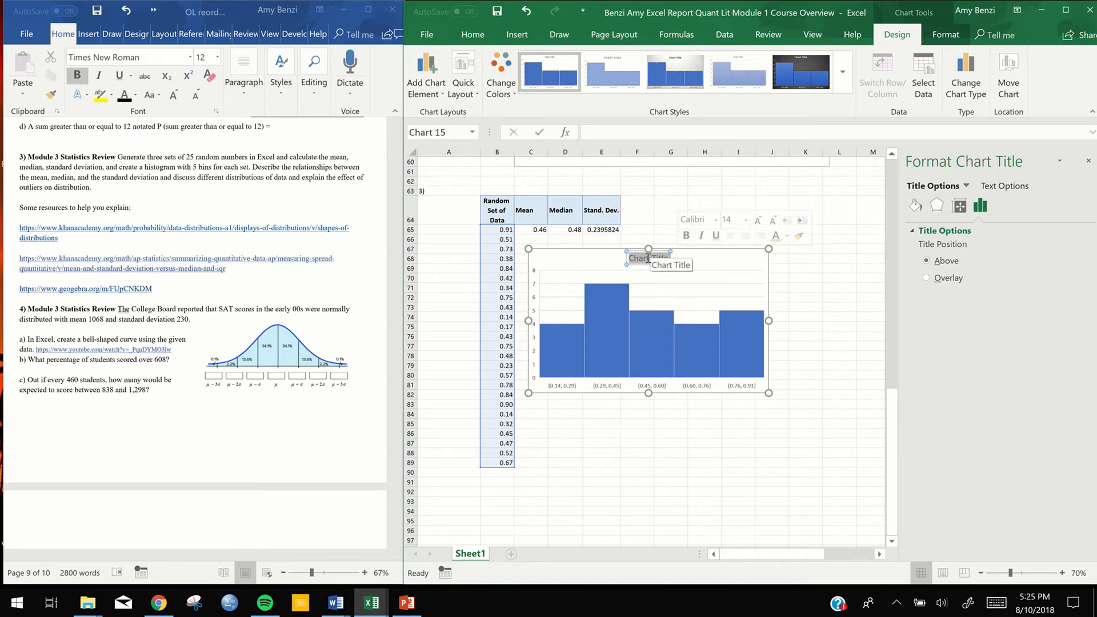
text(Random)
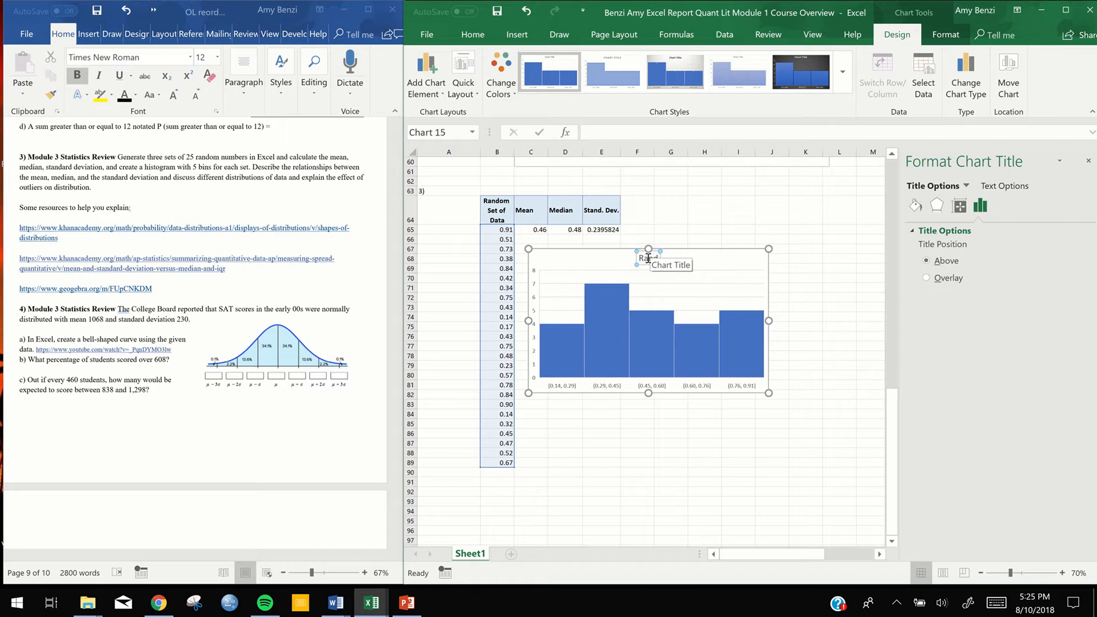
text( Data Set 1)
click(835, 298)
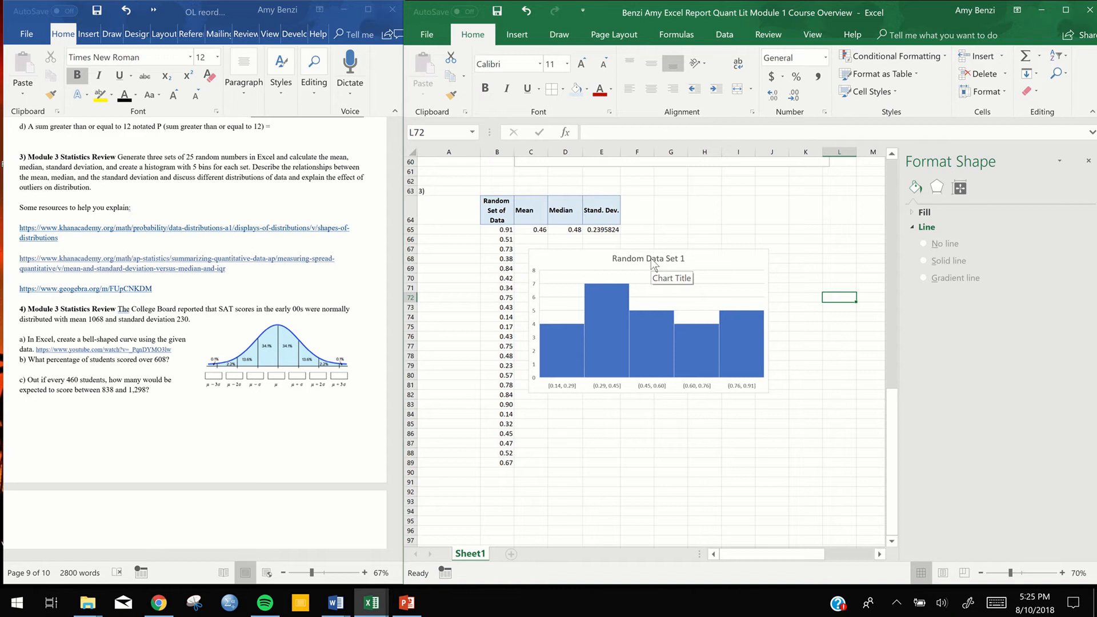
click(1089, 162)
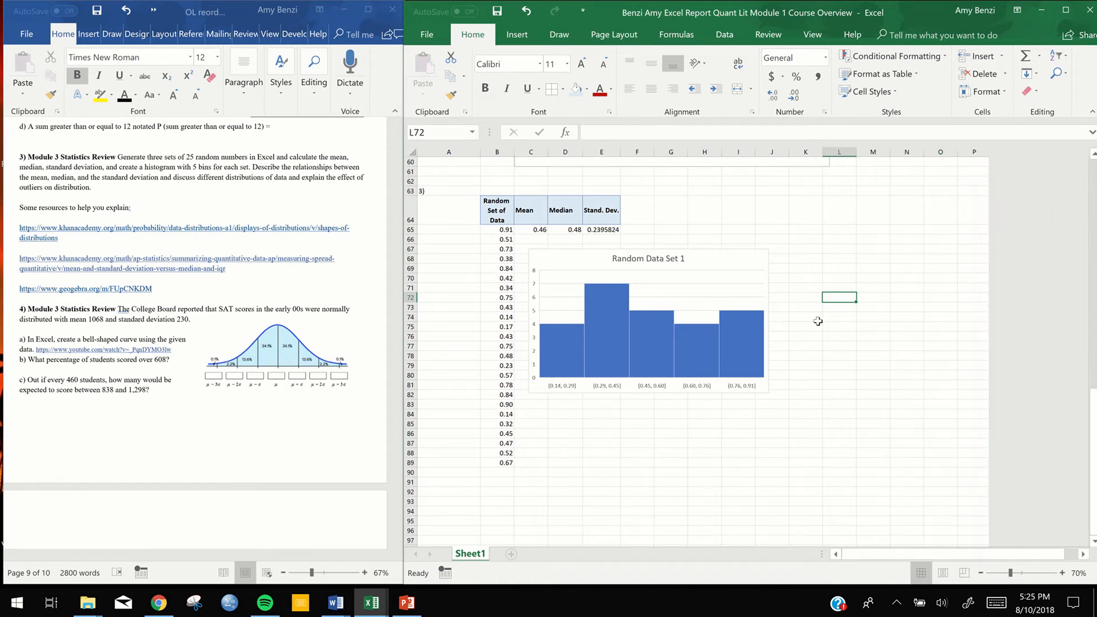
click(845, 405)
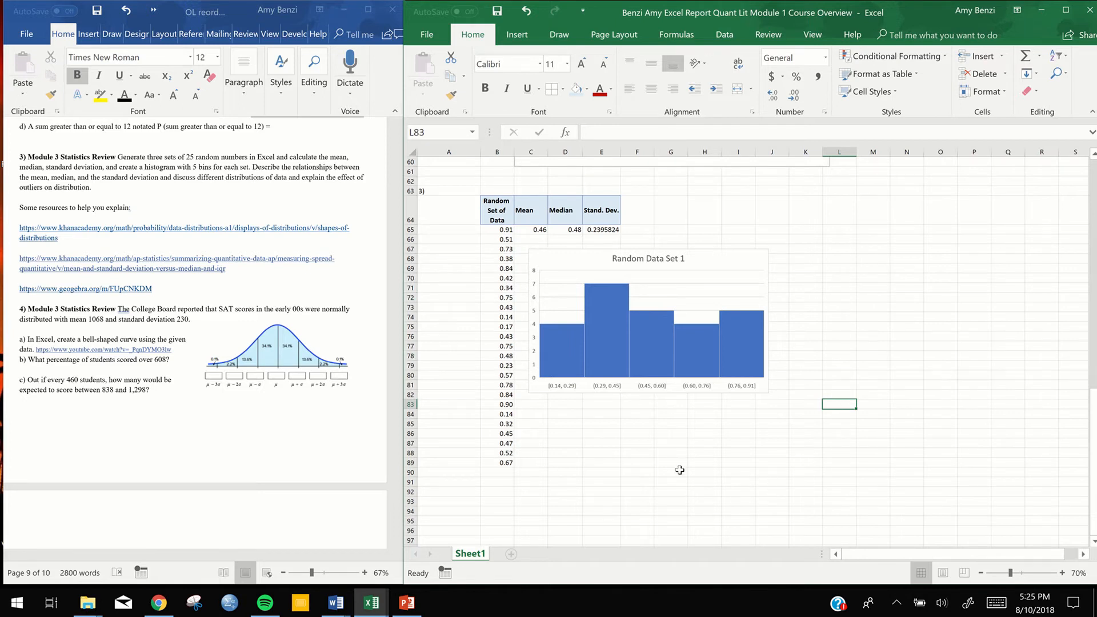
drag(500, 231, 502, 461)
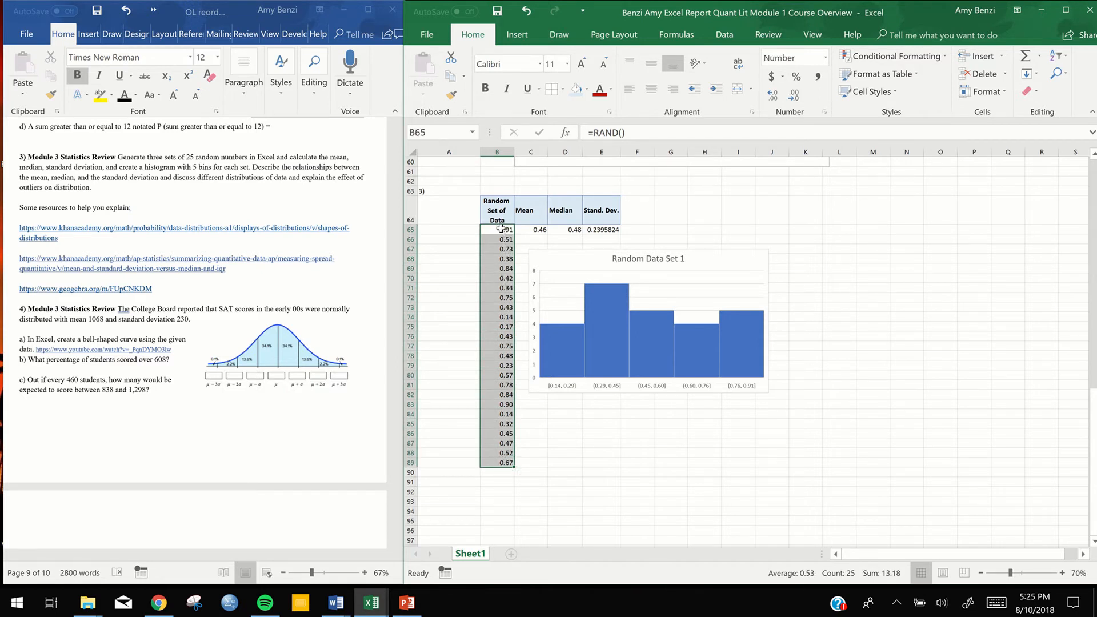
click(845, 305)
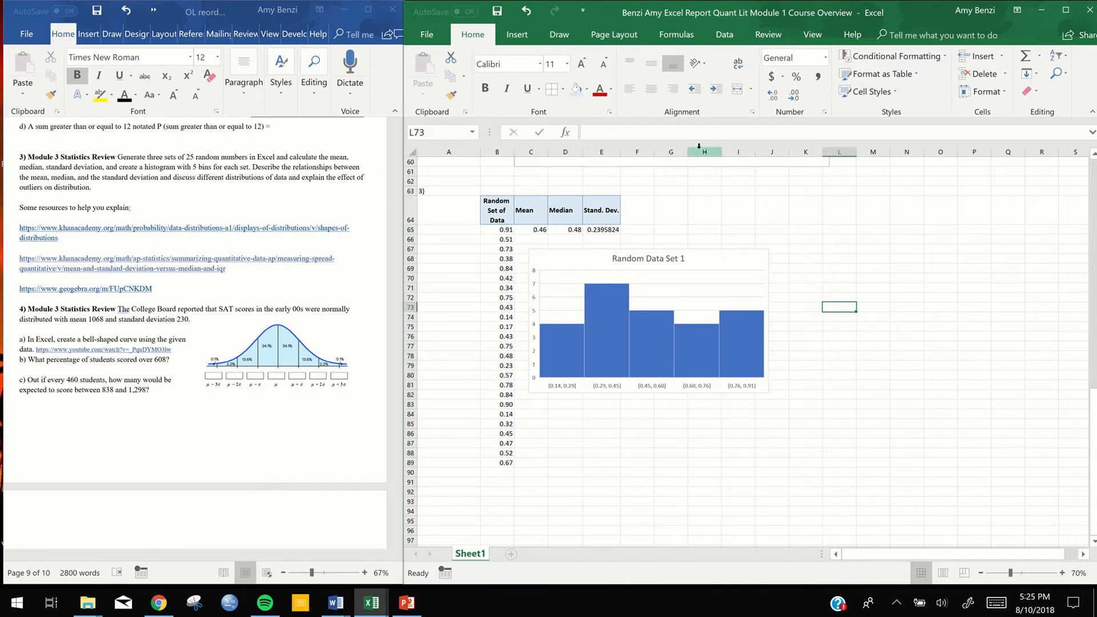
Shrink the Random Data Set 1 histogram slightly so that its right edge ends within column I
click(693, 257)
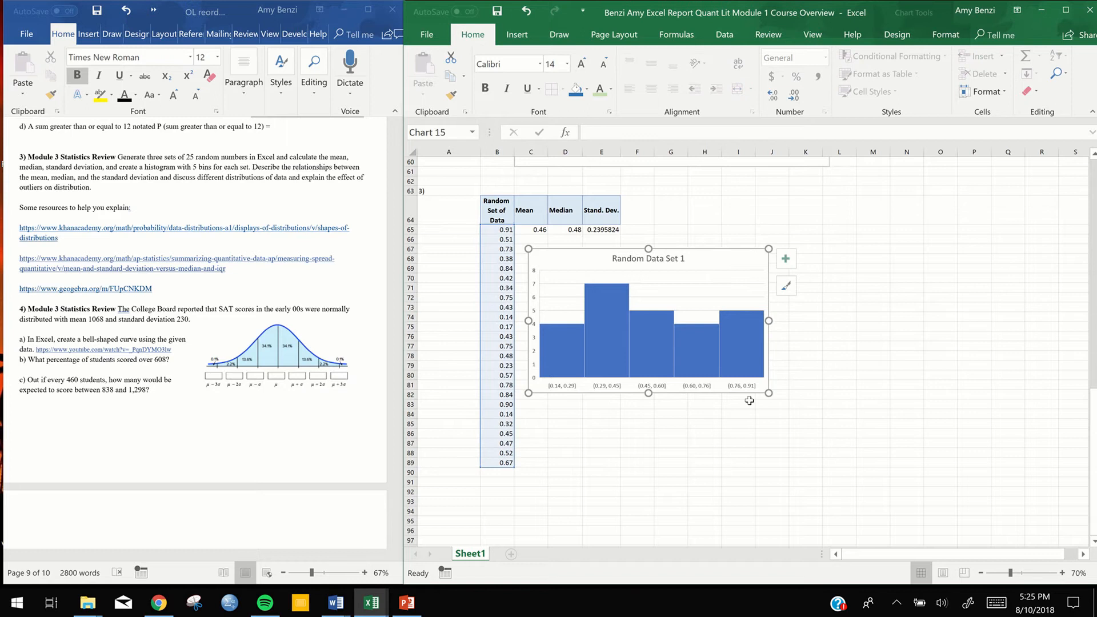
drag(761, 394, 749, 392)
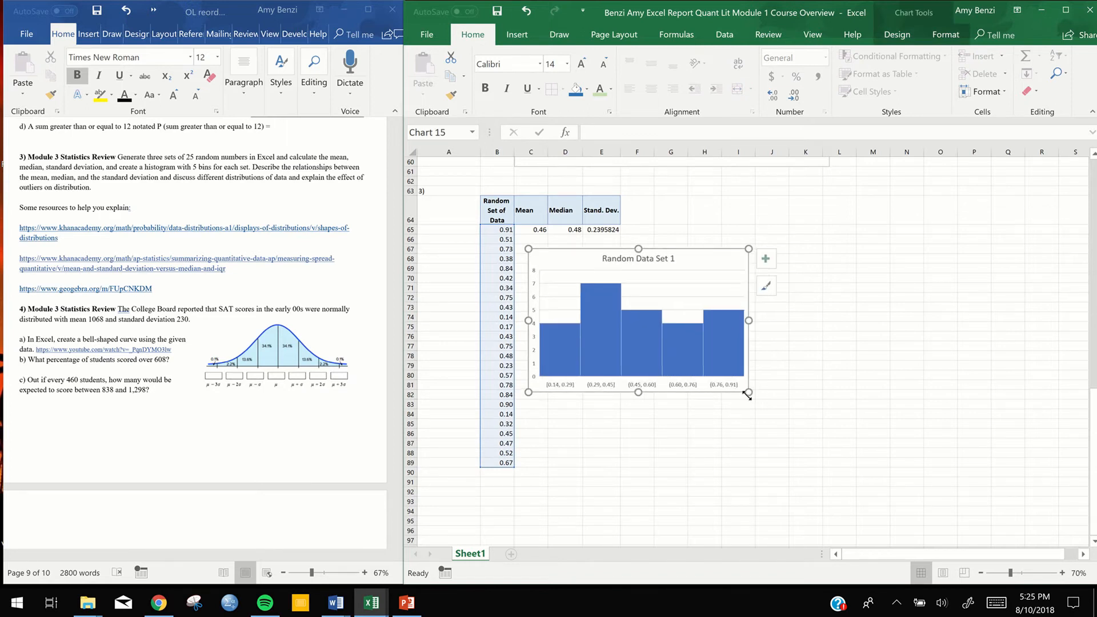
drag(747, 393, 736, 391)
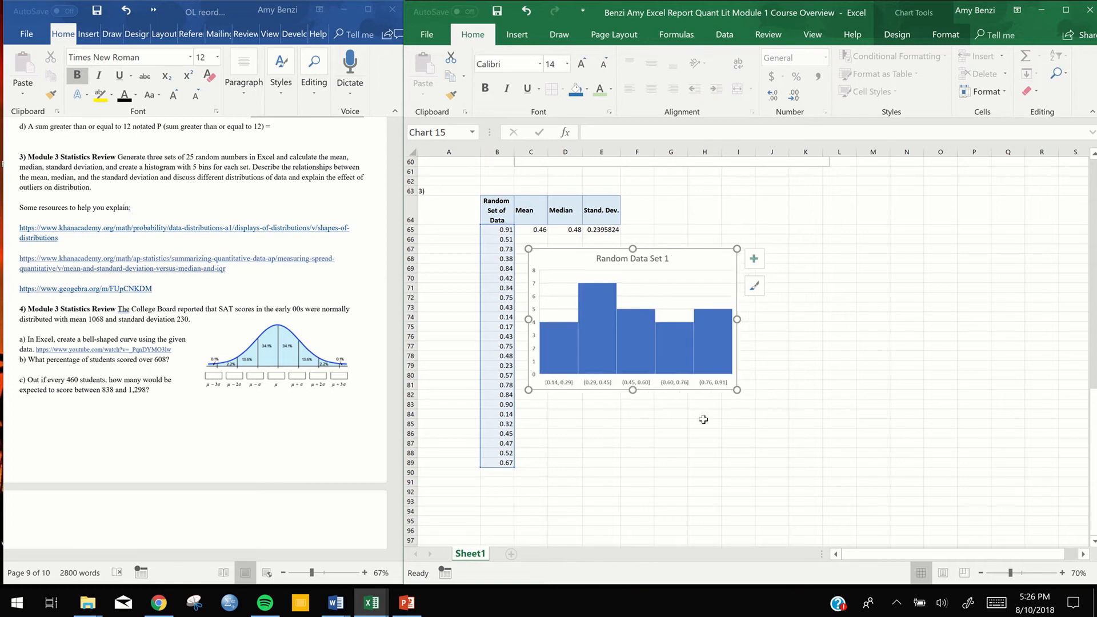
click(623, 433)
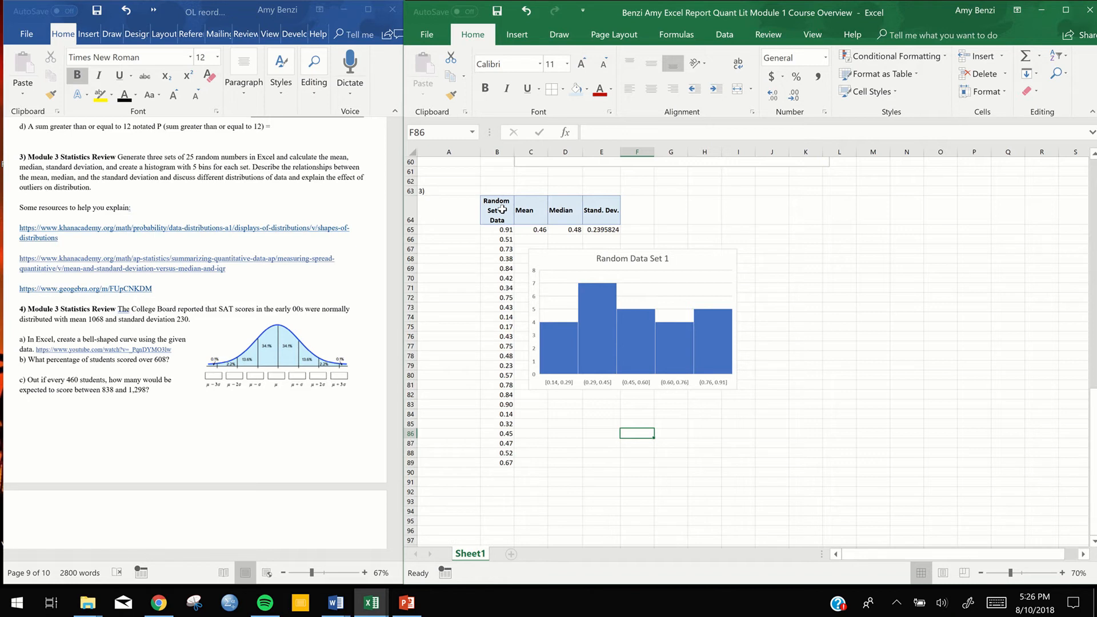
Copy the header row and first row of formulas in B64:E65 to J64:M65 for the second data set
drag(493, 208, 602, 219)
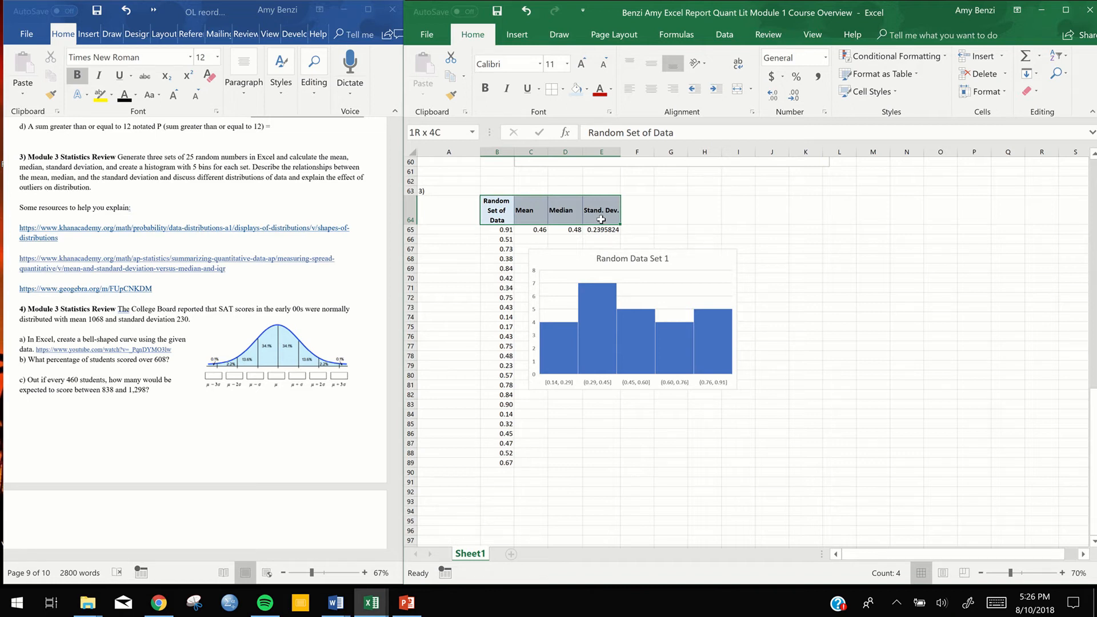
drag(602, 219, 603, 226)
key(ctrl+c)
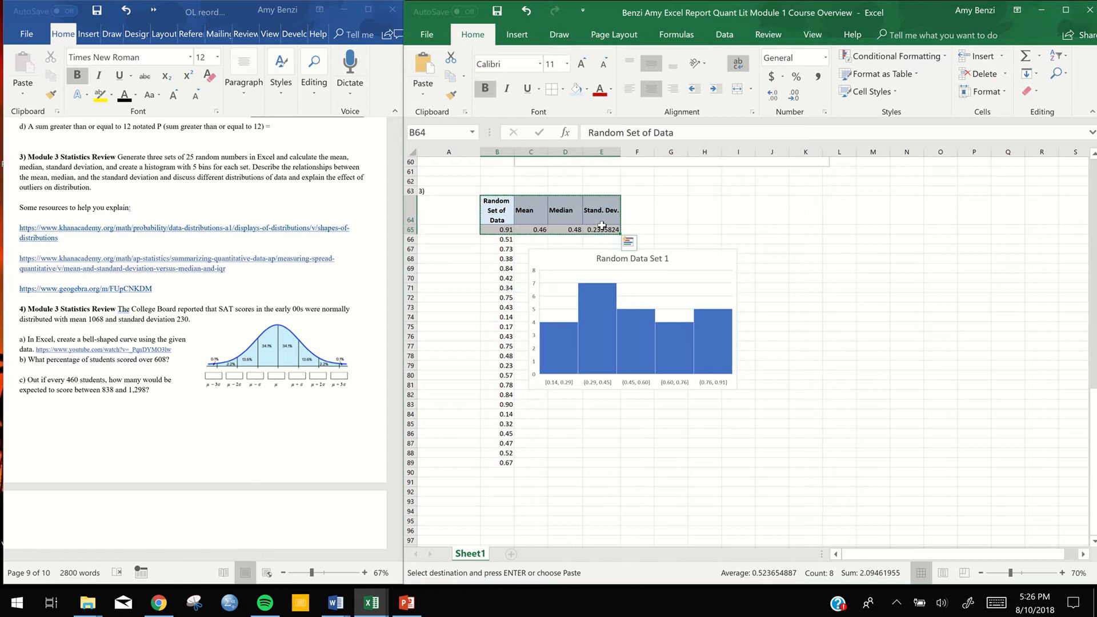
drag(771, 213, 879, 228)
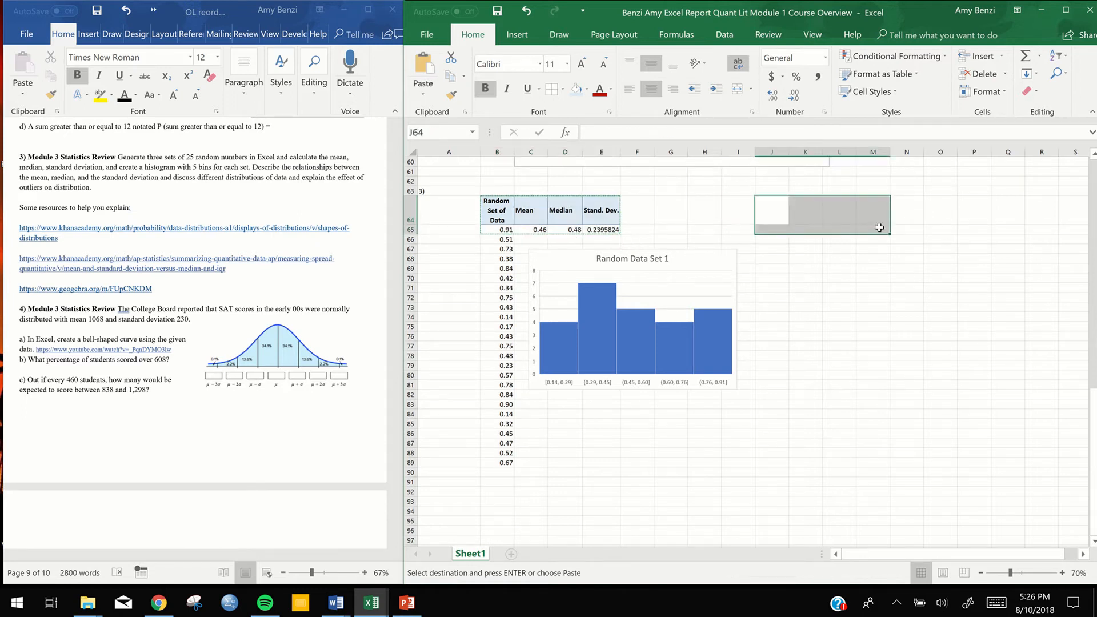
key(ctrl+v)
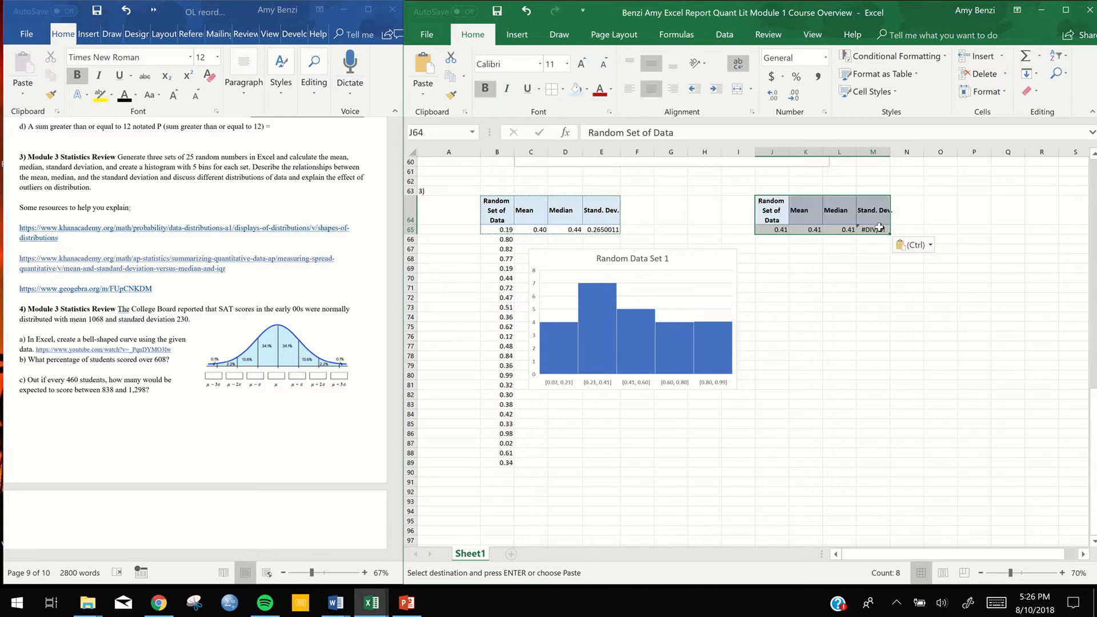
Fill the RAND formula from J65 down to J89 and check the range used by the mean formula in K65
click(784, 230)
drag(788, 233, 782, 468)
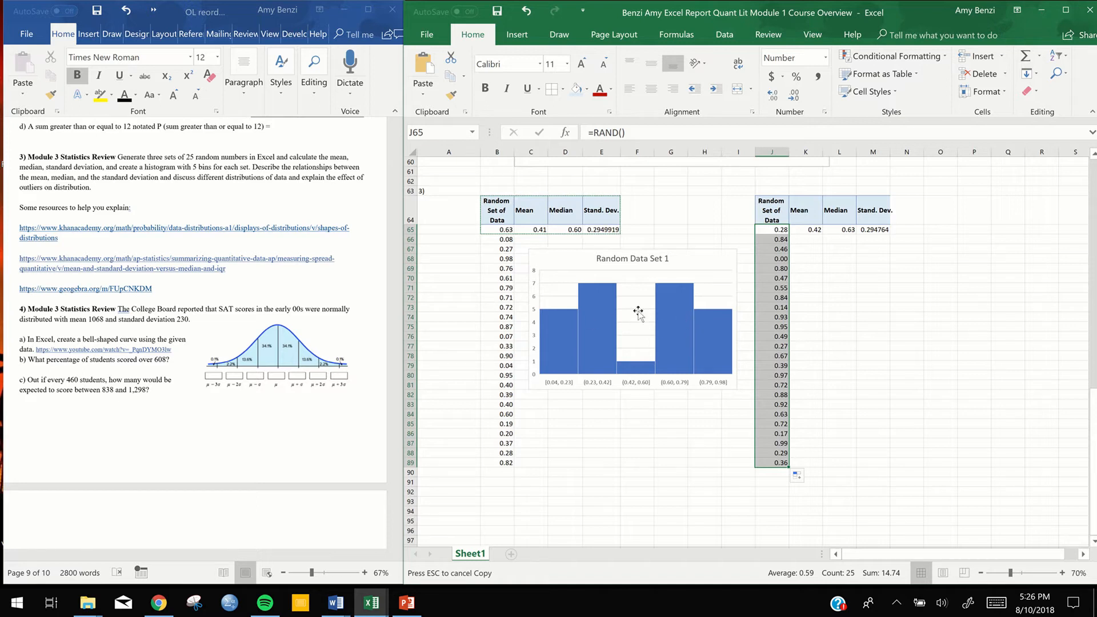
click(813, 229)
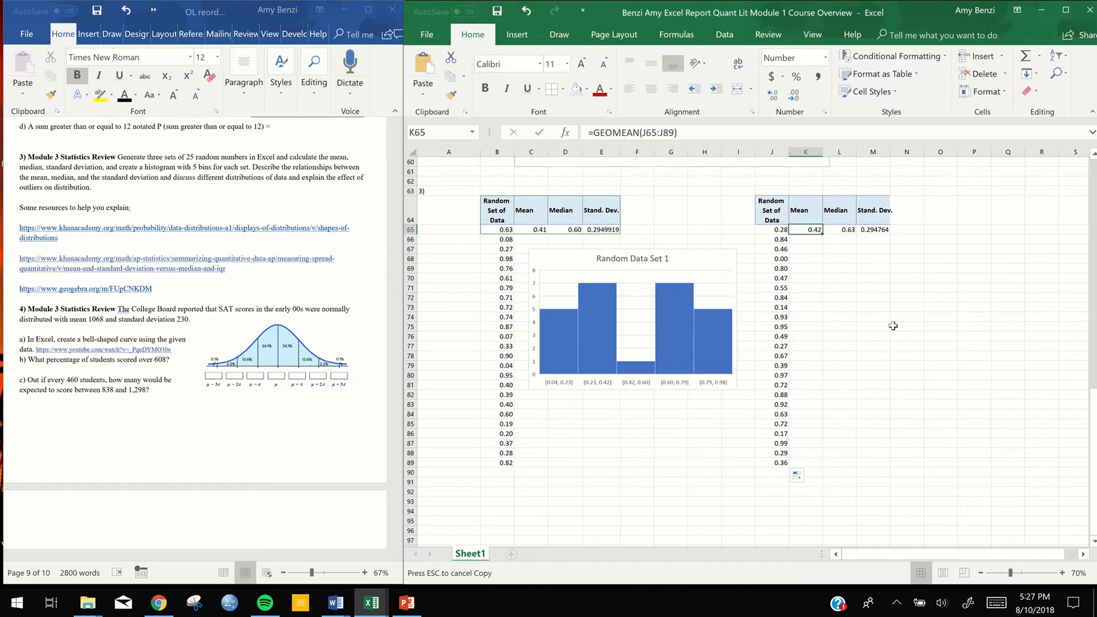
Insert a histogram of the second set of random numbers in J65:J89
drag(778, 230, 781, 464)
click(524, 37)
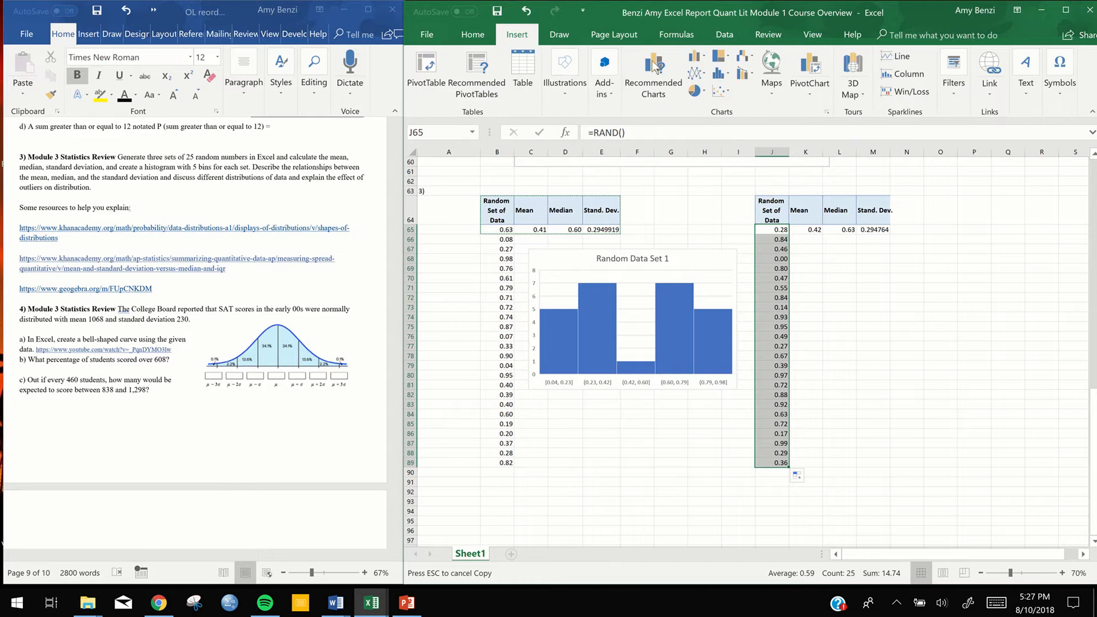
click(726, 78)
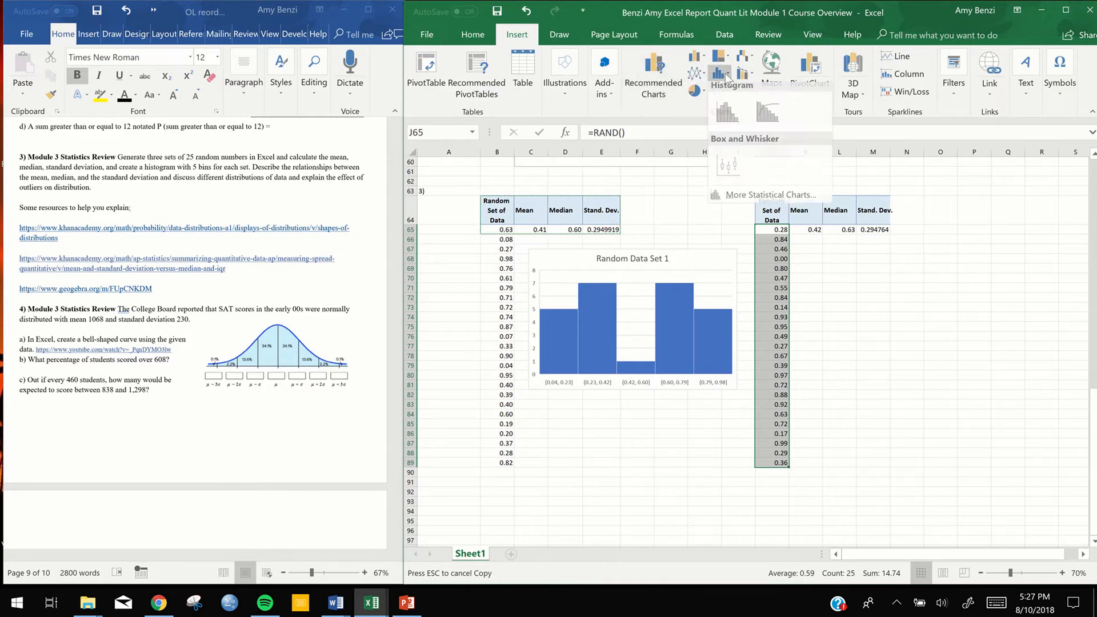
click(726, 119)
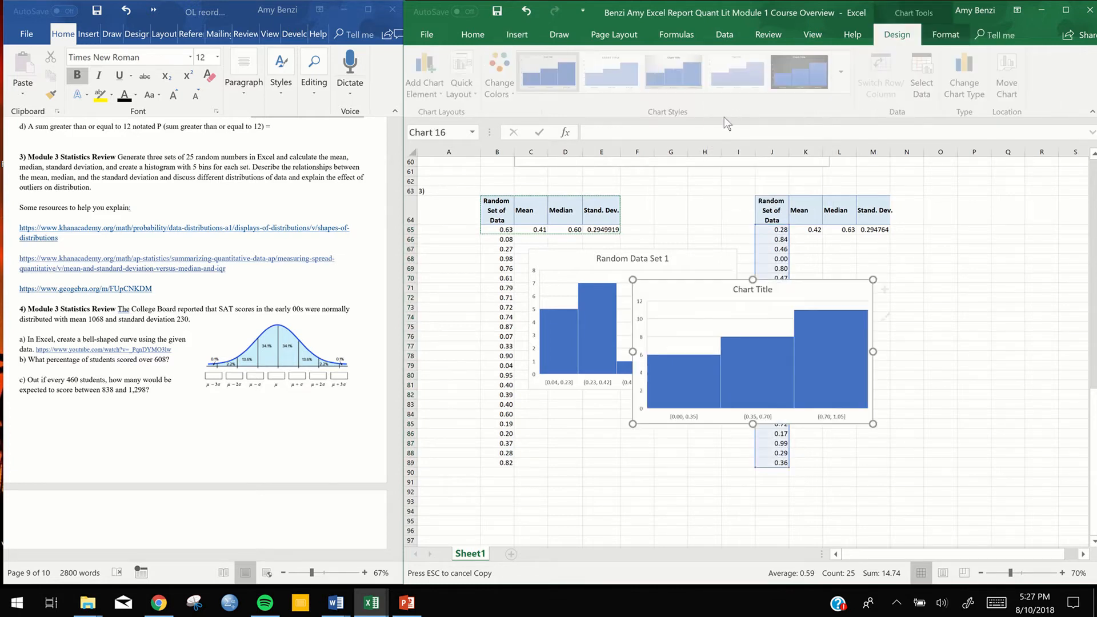
Set the second histogram's horizontal axis to 5 bins and close the axis formatting options
double_click(733, 416)
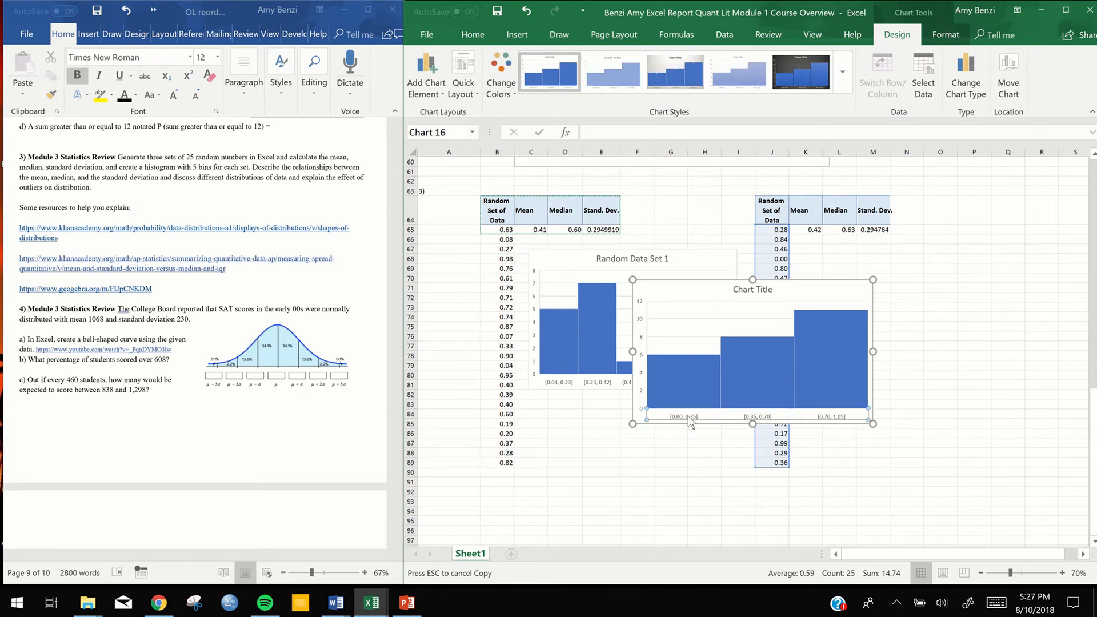
click(926, 315)
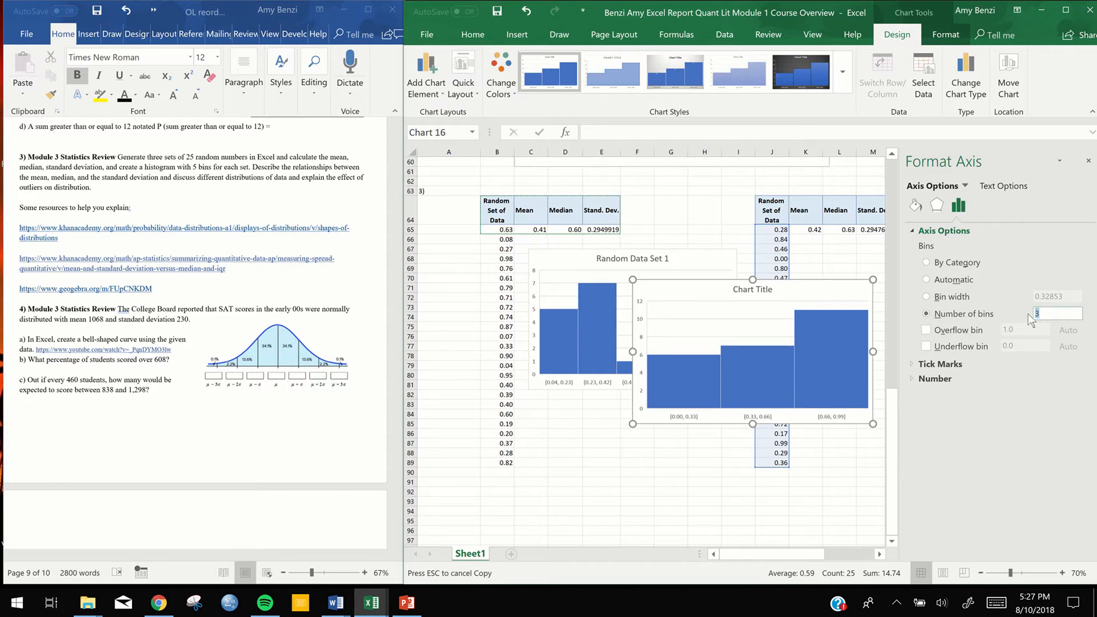
text(5)
key(Return)
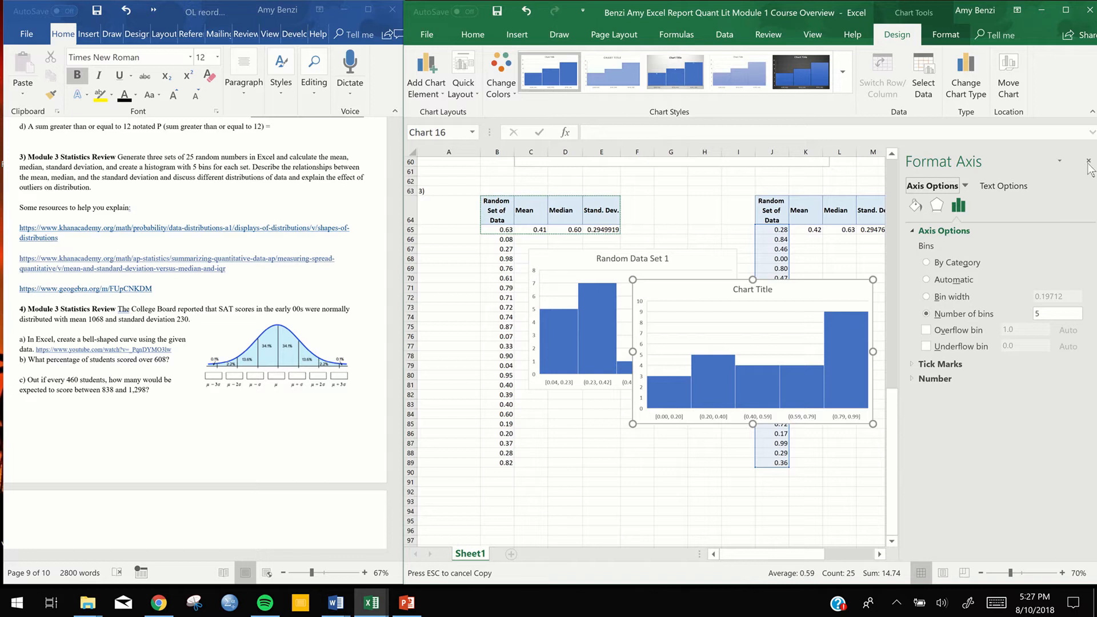
click(1089, 162)
Move the second histogram beside its data column, below the second set's mean, median and standard deviation, and deselect it
drag(815, 282, 975, 237)
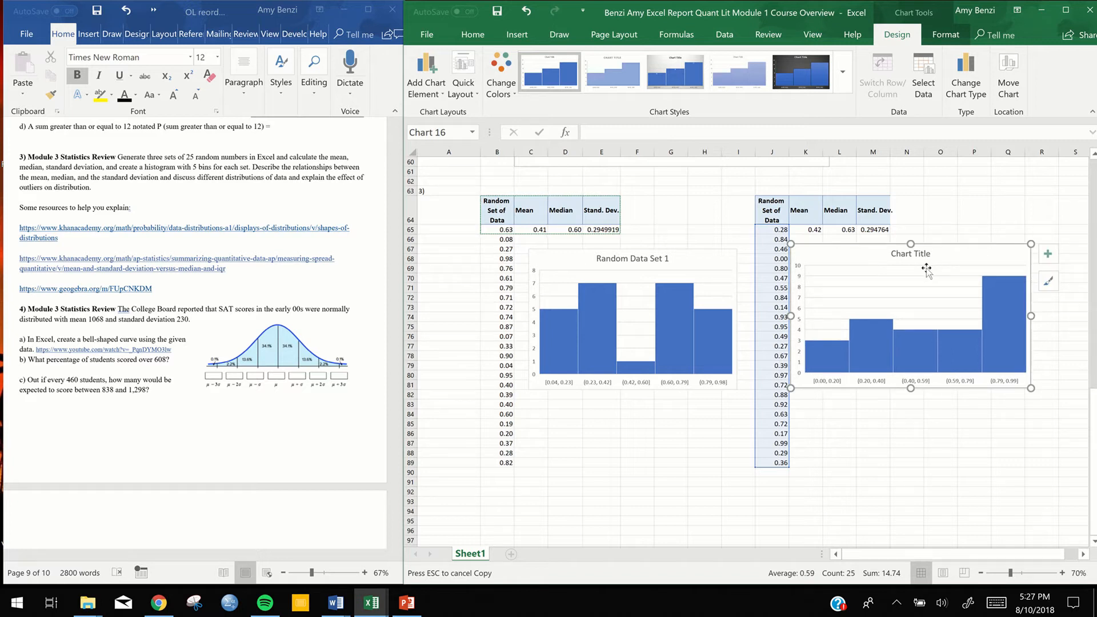
key(Escape)
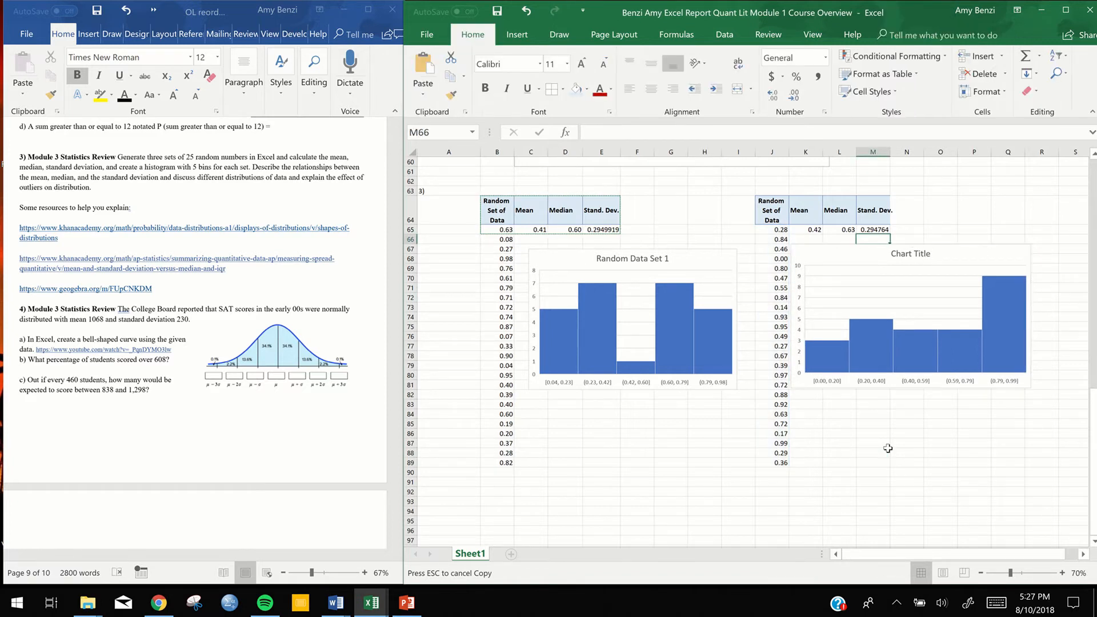
scroll(748, 343, down, 3)
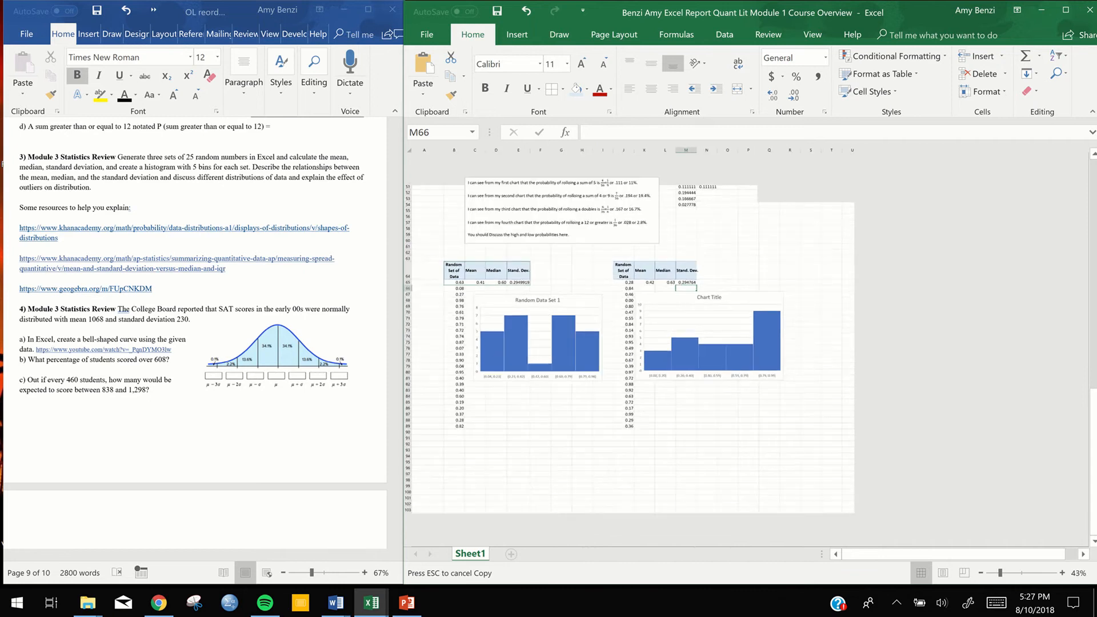
scroll(790, 445, up, 1)
click(792, 435)
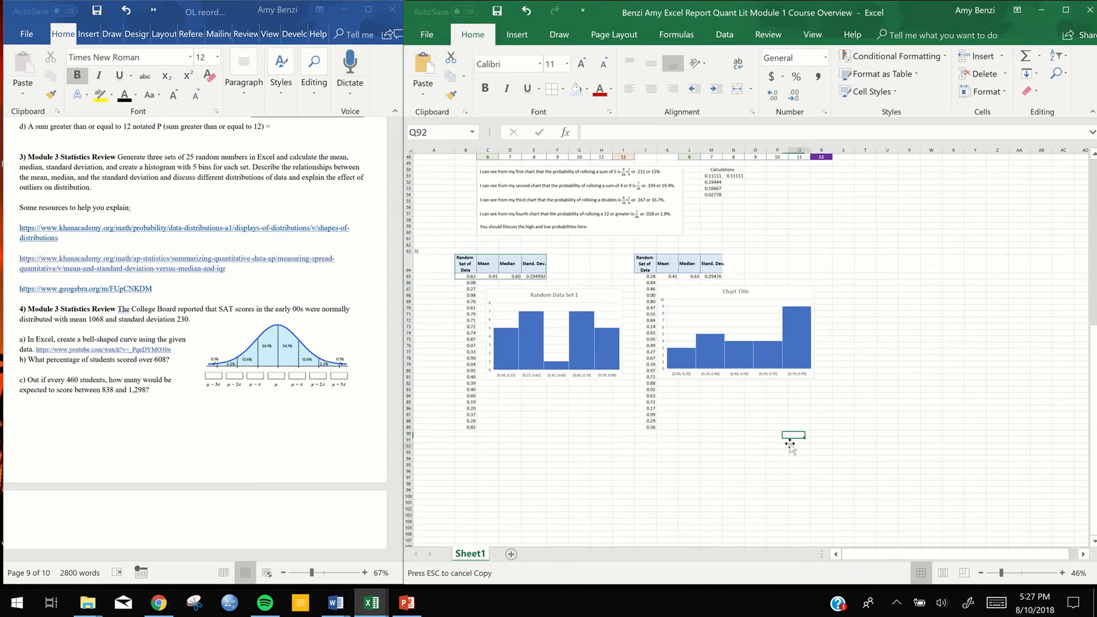
click(697, 292)
scroll(716, 282, down, 2)
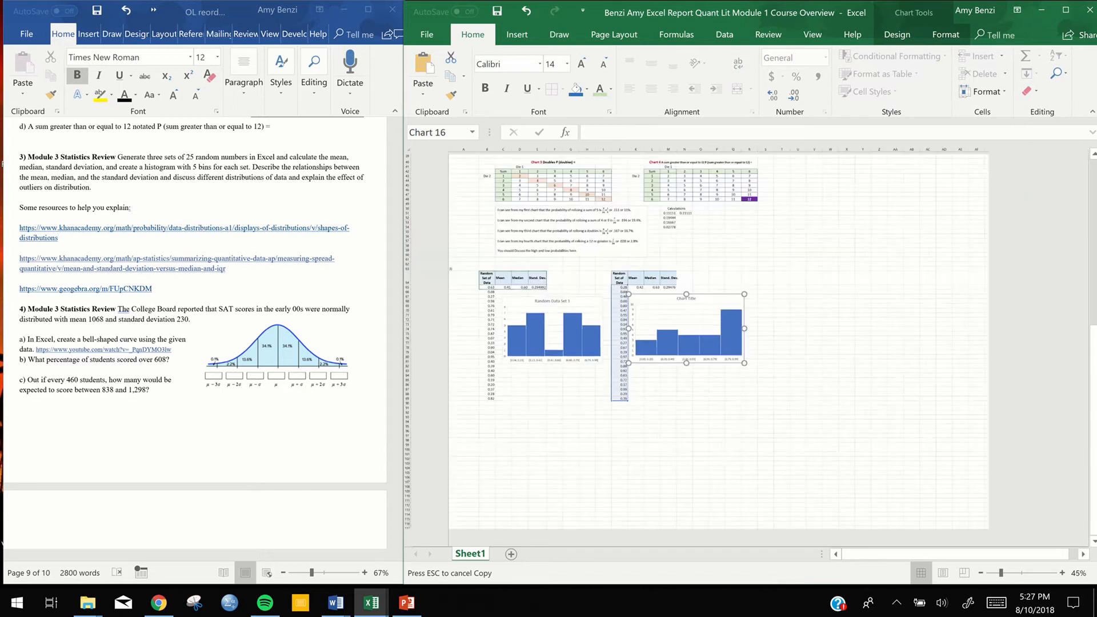
scroll(715, 282, up, 2)
scroll(715, 281, down, 2)
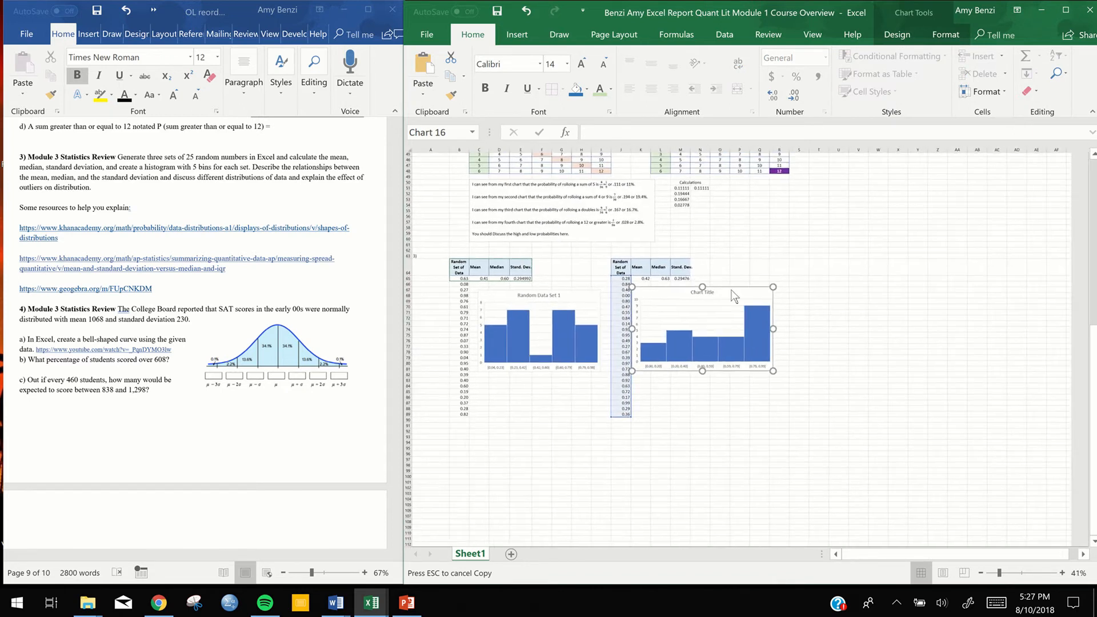
scroll(716, 282, up, 1)
click(715, 408)
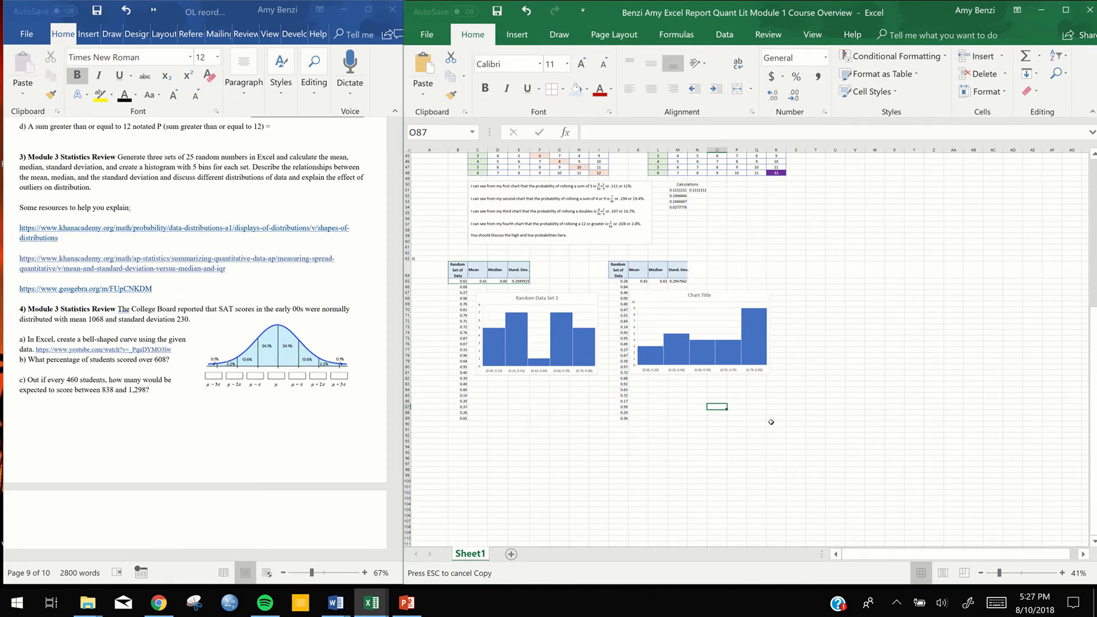
Widen column M slightly so the second set's Stand. Dev. heading fits inside its cell
scroll(714, 309, up, 3)
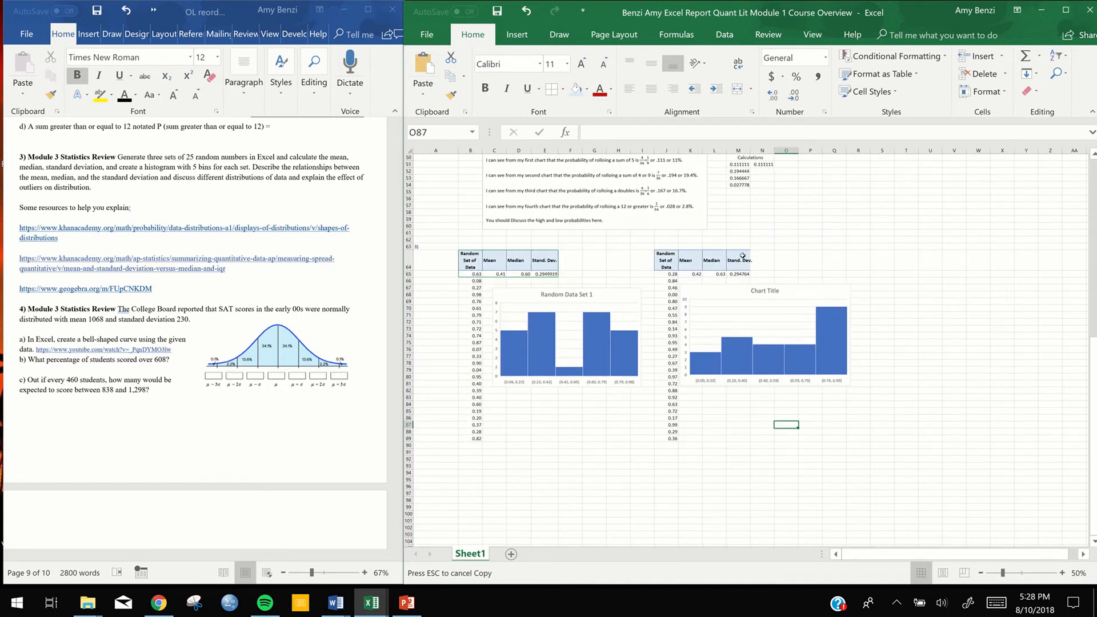
click(742, 256)
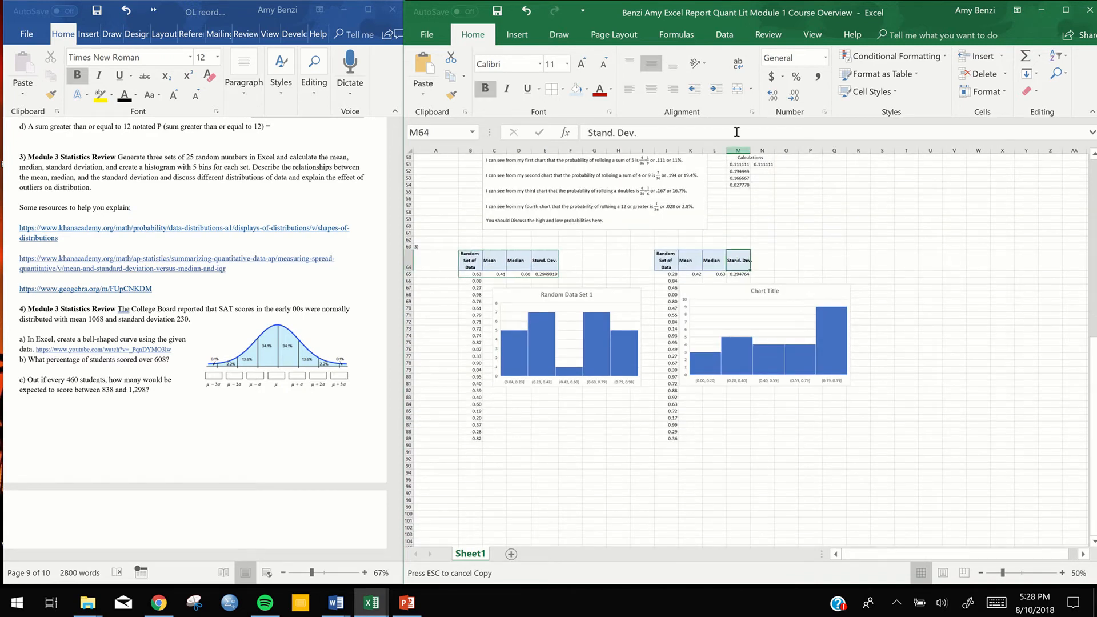
click(743, 150)
drag(751, 150, 758, 151)
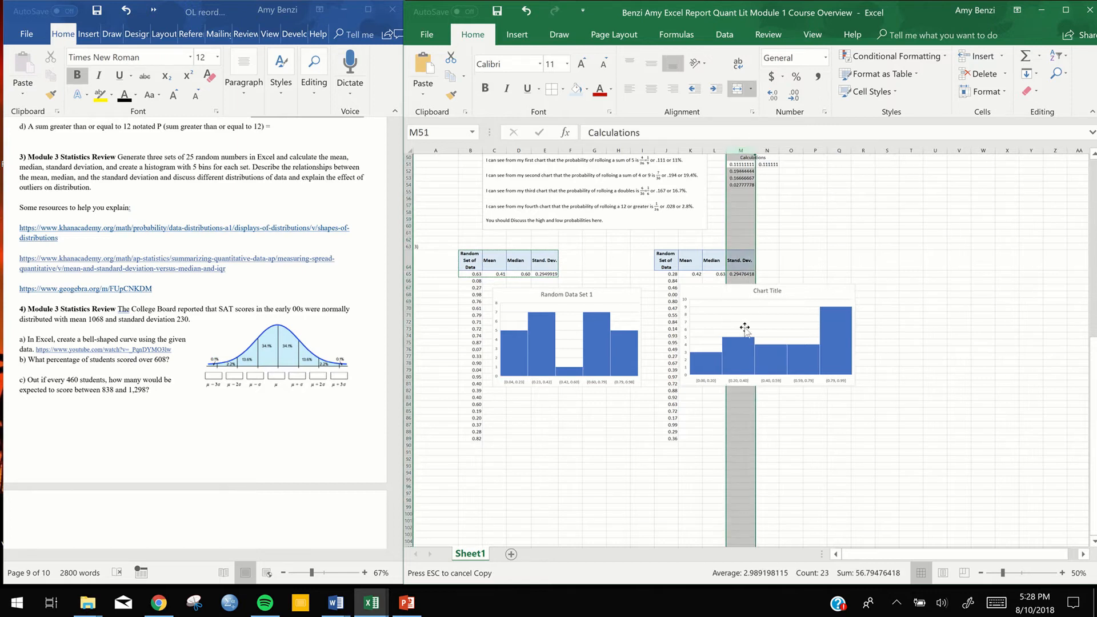
click(816, 459)
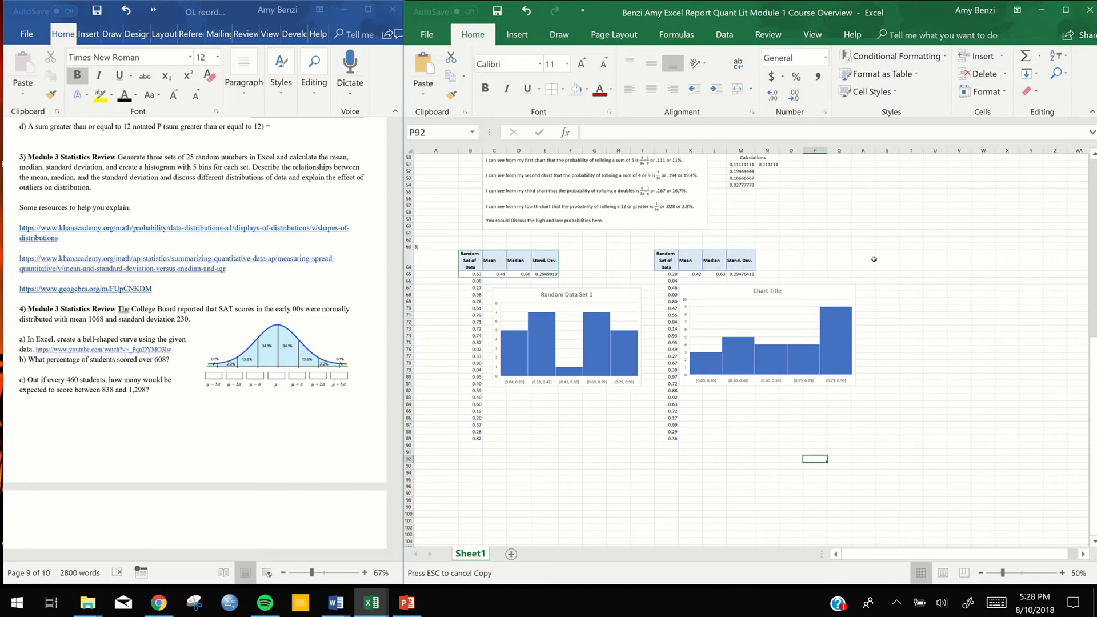
Paste the copied random-data headings and formulas into S64:V65 and fill the RAND formula from S65 down to S89
drag(882, 260, 969, 276)
key(ctrl+v)
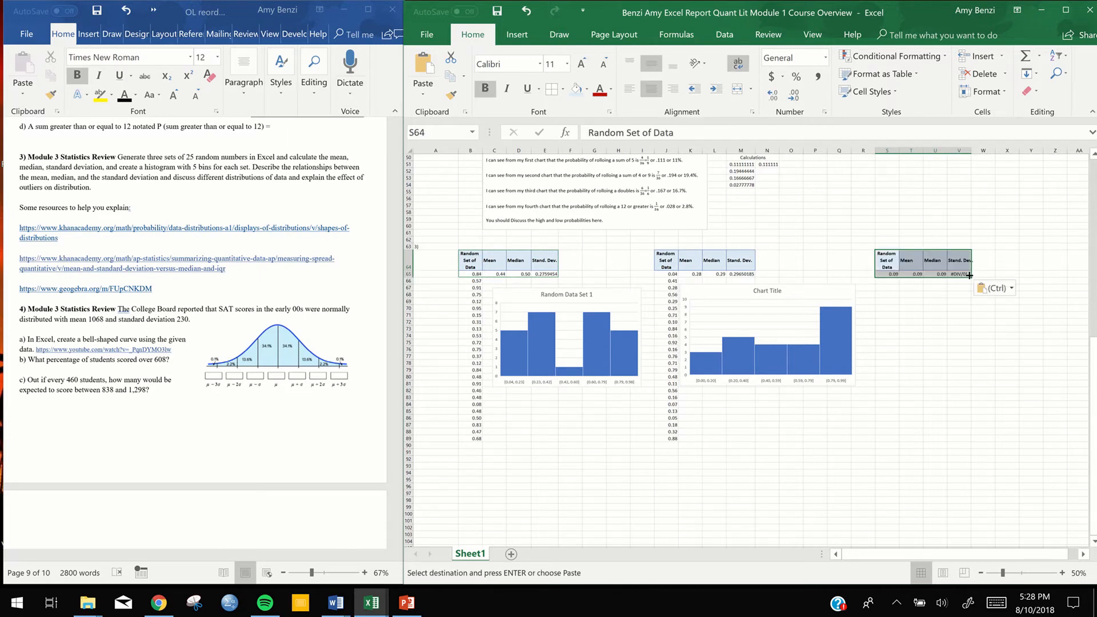
click(892, 275)
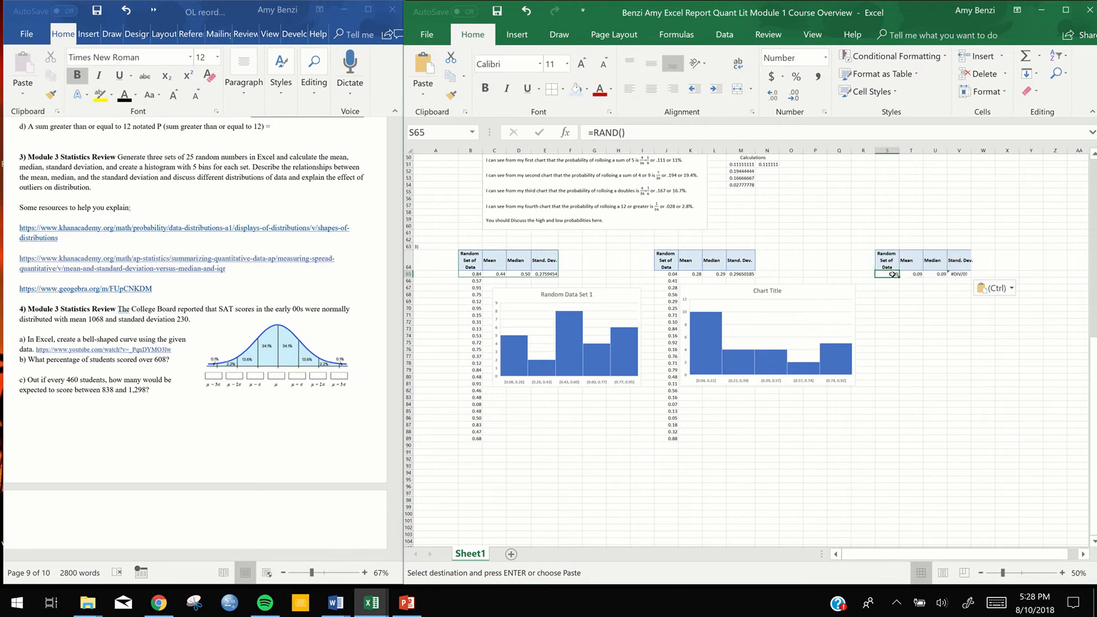
drag(899, 278, 896, 437)
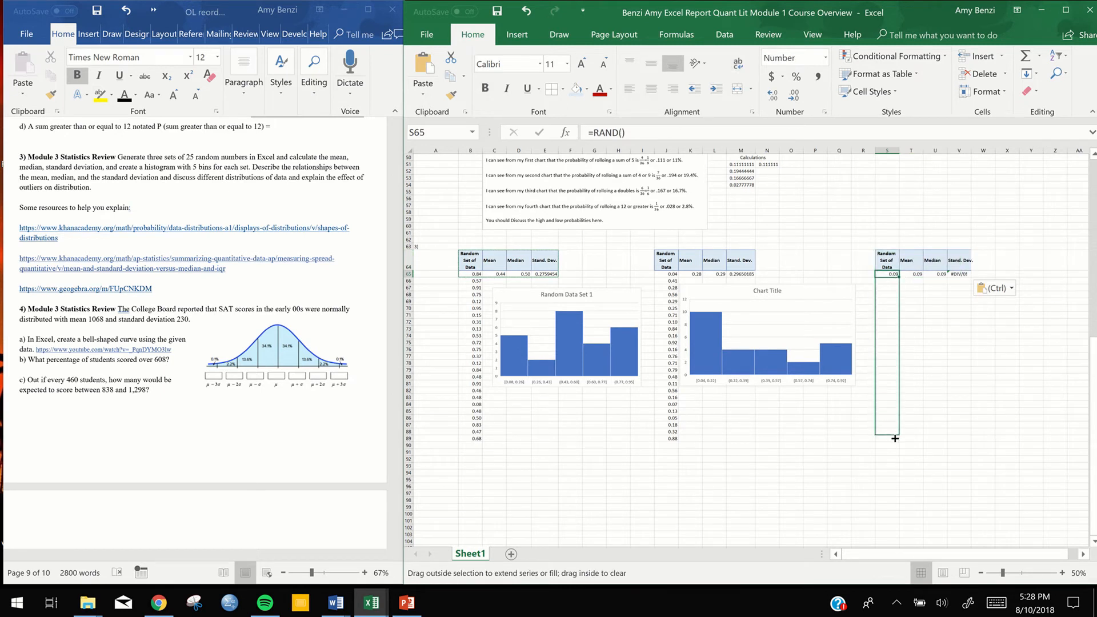
drag(895, 440, 895, 442)
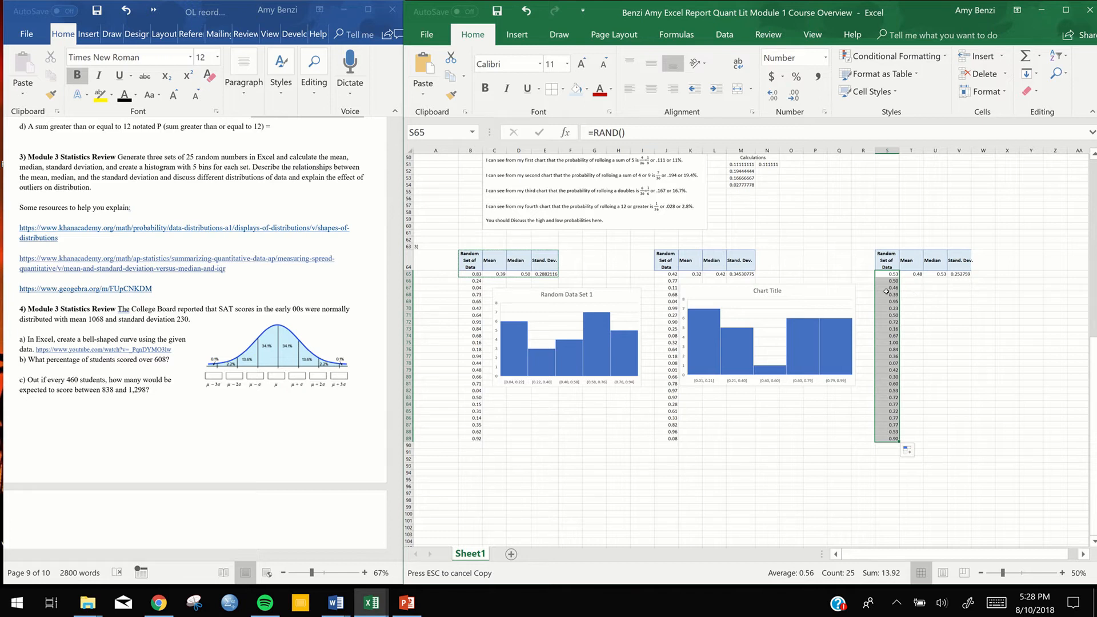
Insert a histogram of the third random data set in S65:S89 and place it beside that column, below its statistics
click(518, 36)
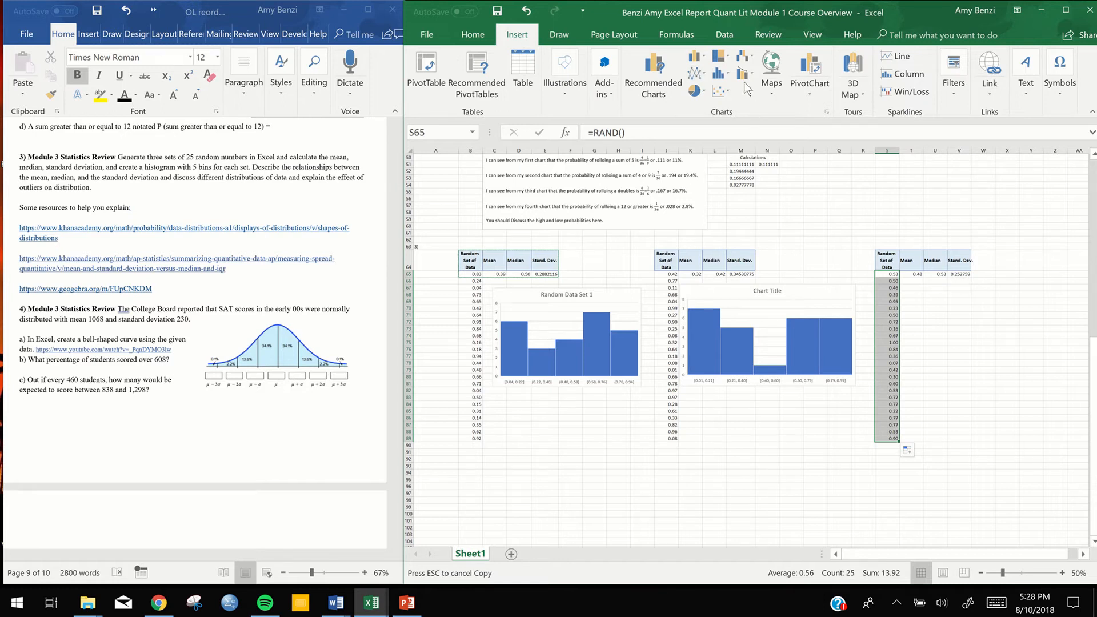
click(729, 74)
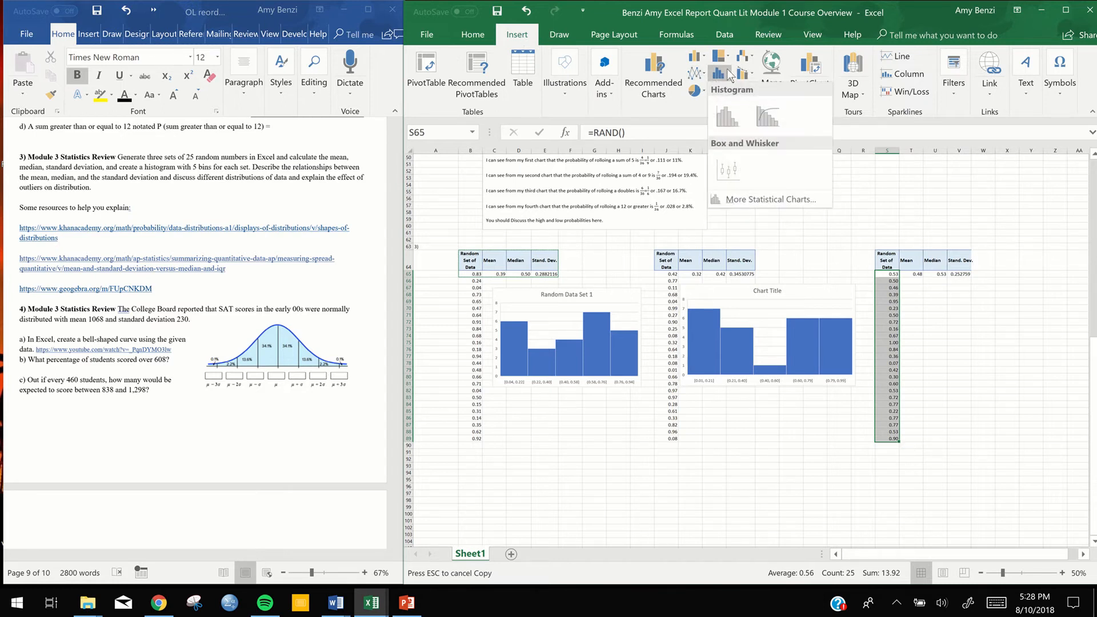
click(723, 119)
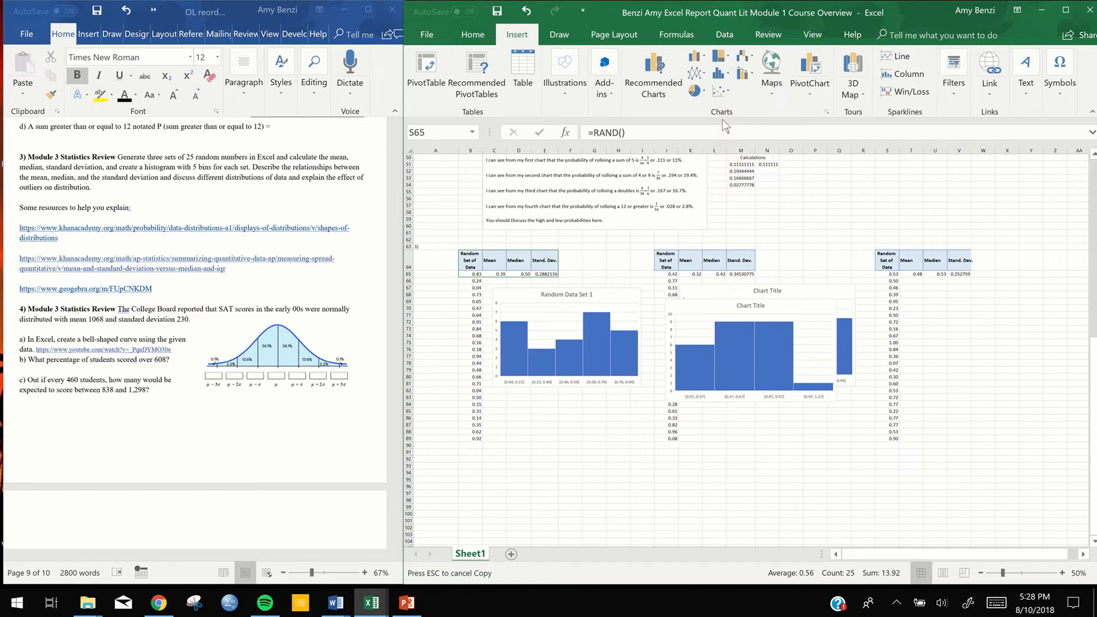
drag(715, 307, 941, 289)
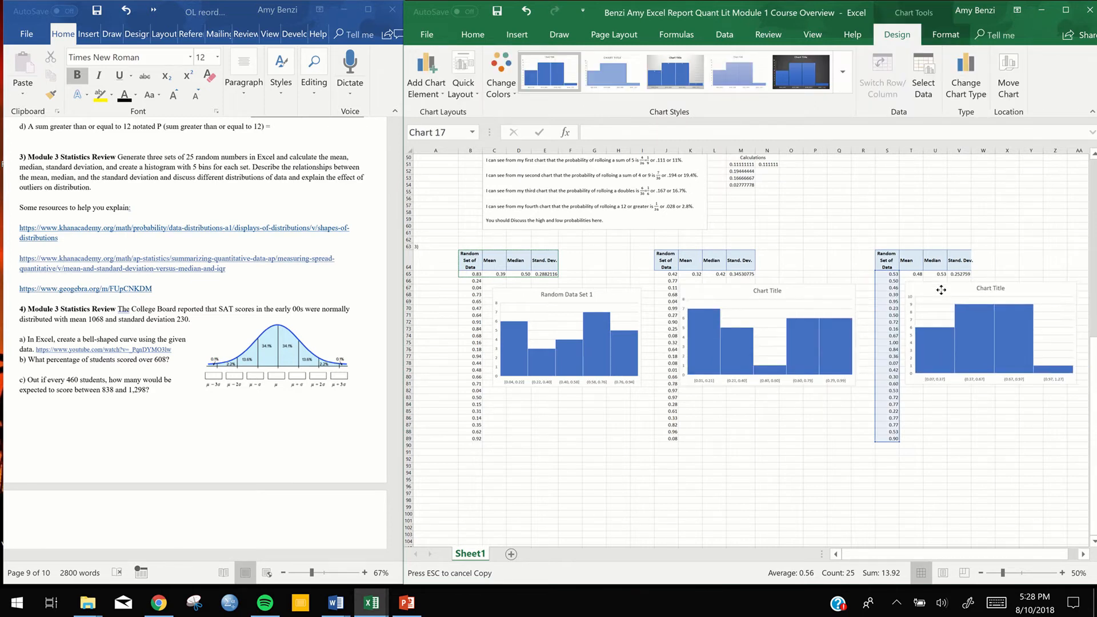
Set the third histogram's horizontal axis to 5 bins, close the axis formatting options and deselect the chart
double_click(942, 386)
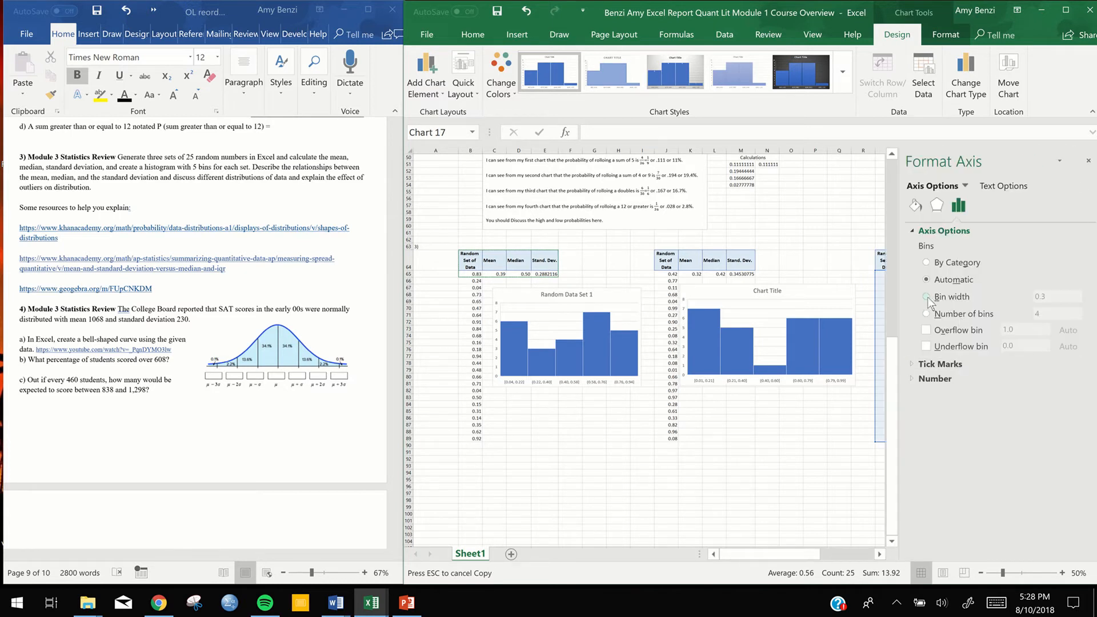
click(961, 297)
drag(1053, 297, 1026, 300)
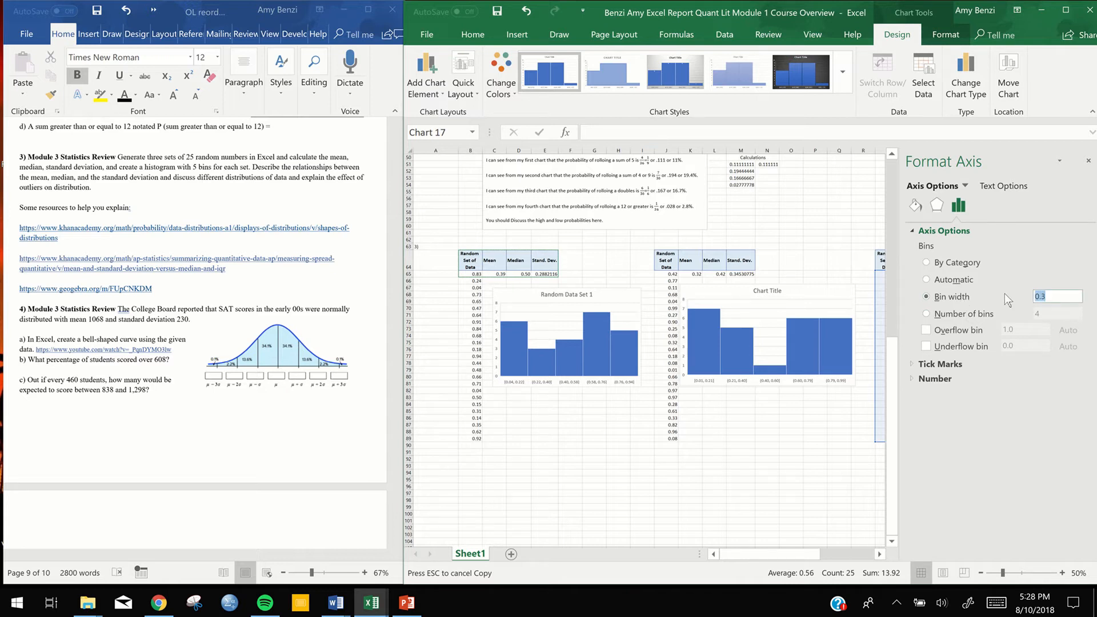
click(926, 314)
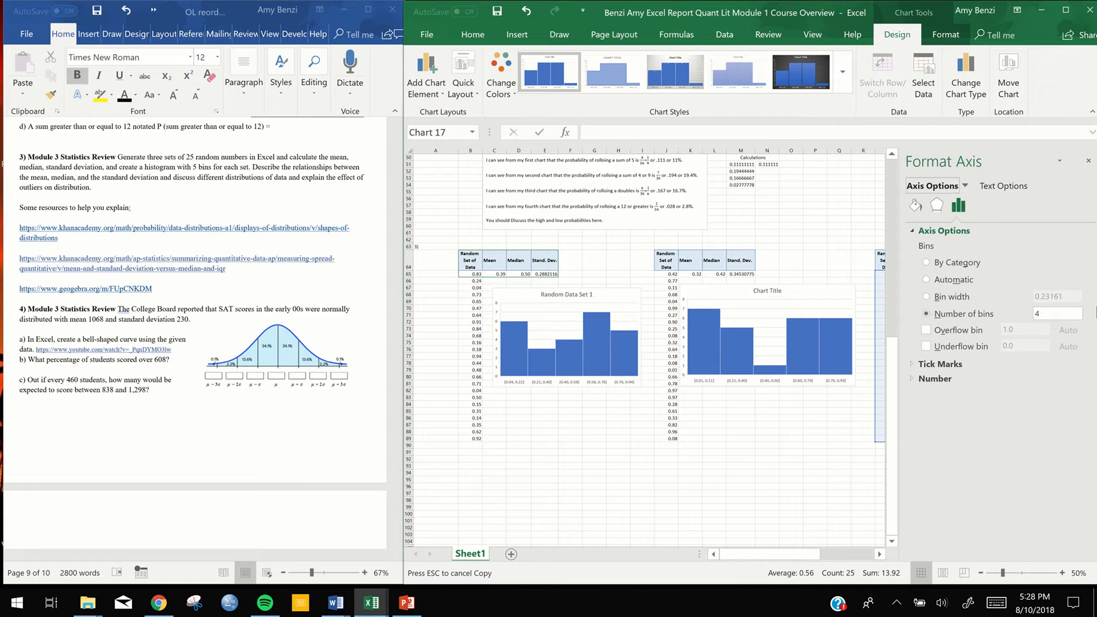
double_click(1038, 313)
text(5)
key(Return)
click(1089, 162)
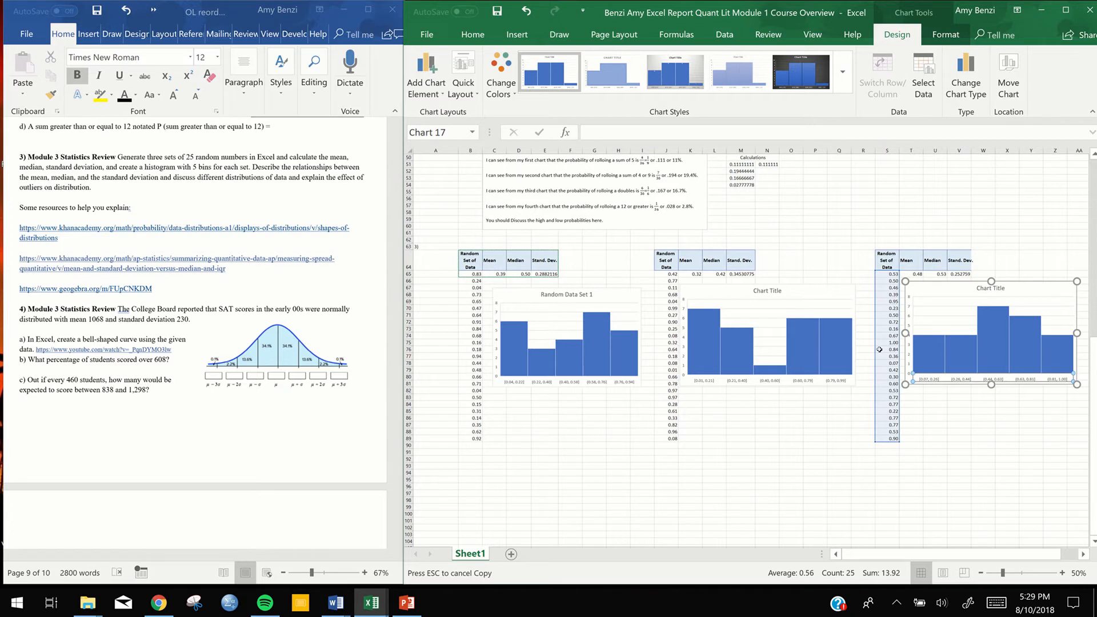
scroll(907, 430, down, 2)
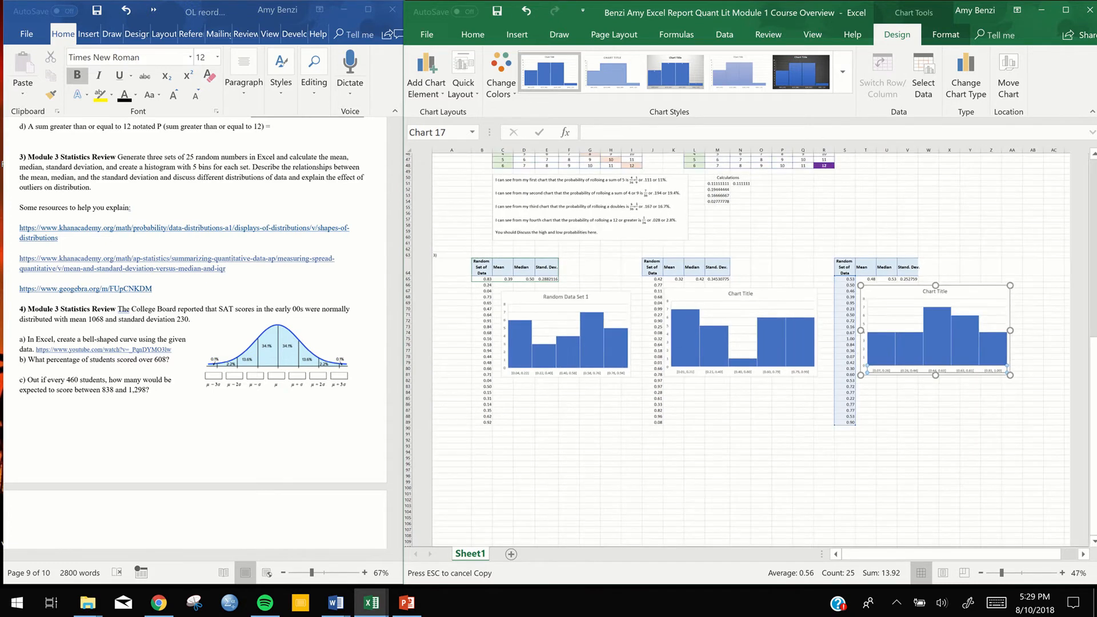
click(906, 430)
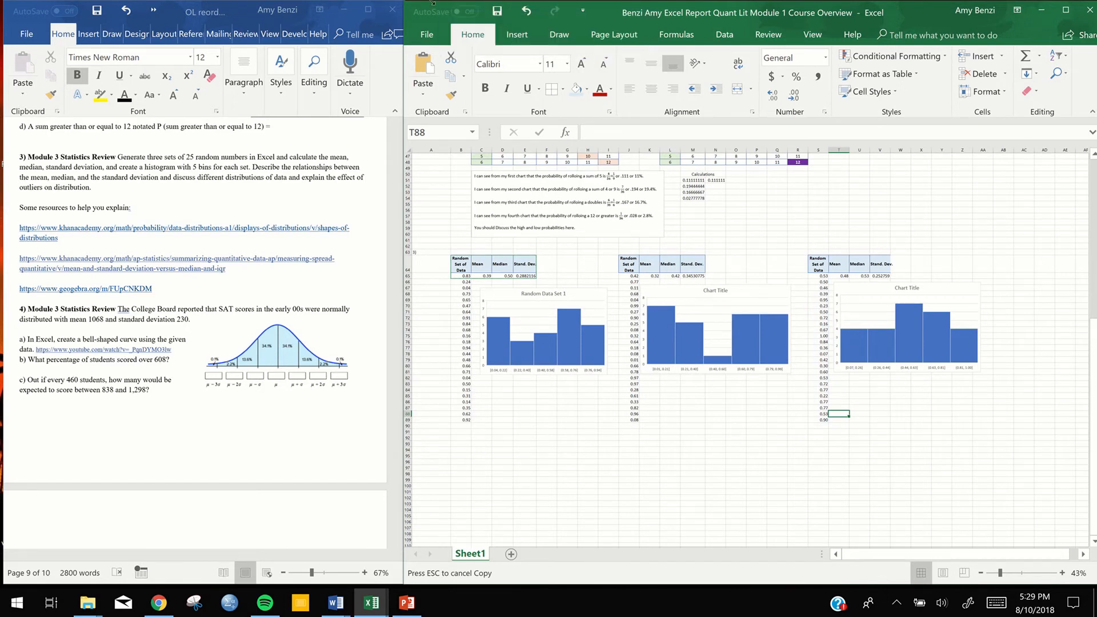
mouse_move(433, 3)
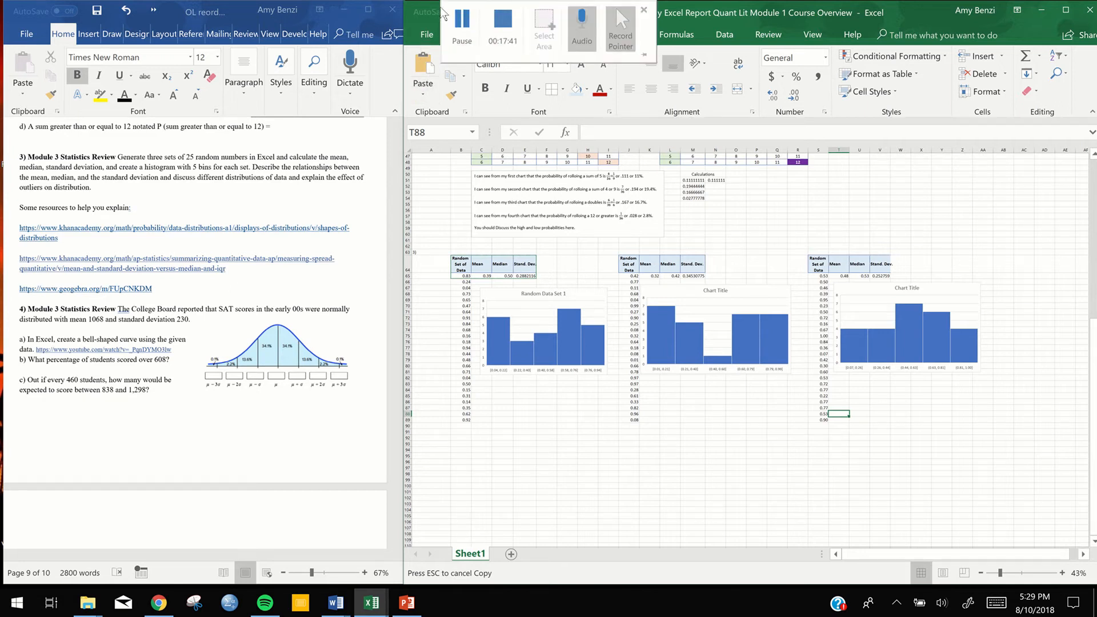
click(921, 463)
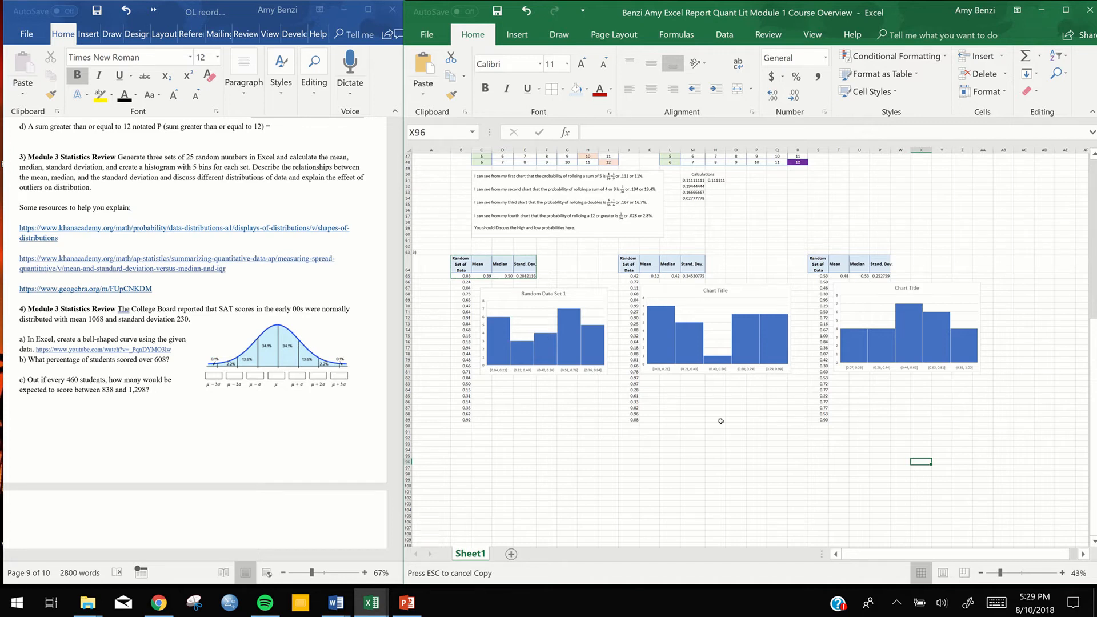
Regenerate the random numbers of all three sets several times by re-entering the RAND formula in B65 and recalculating the sheet
scroll(721, 421, down, 1)
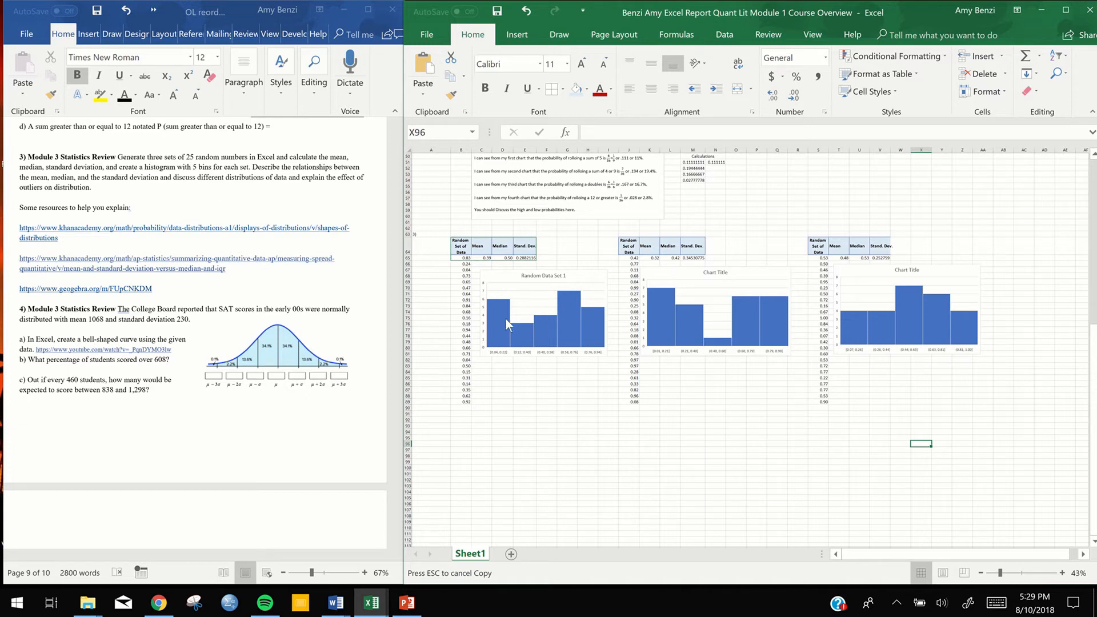
double_click(467, 258)
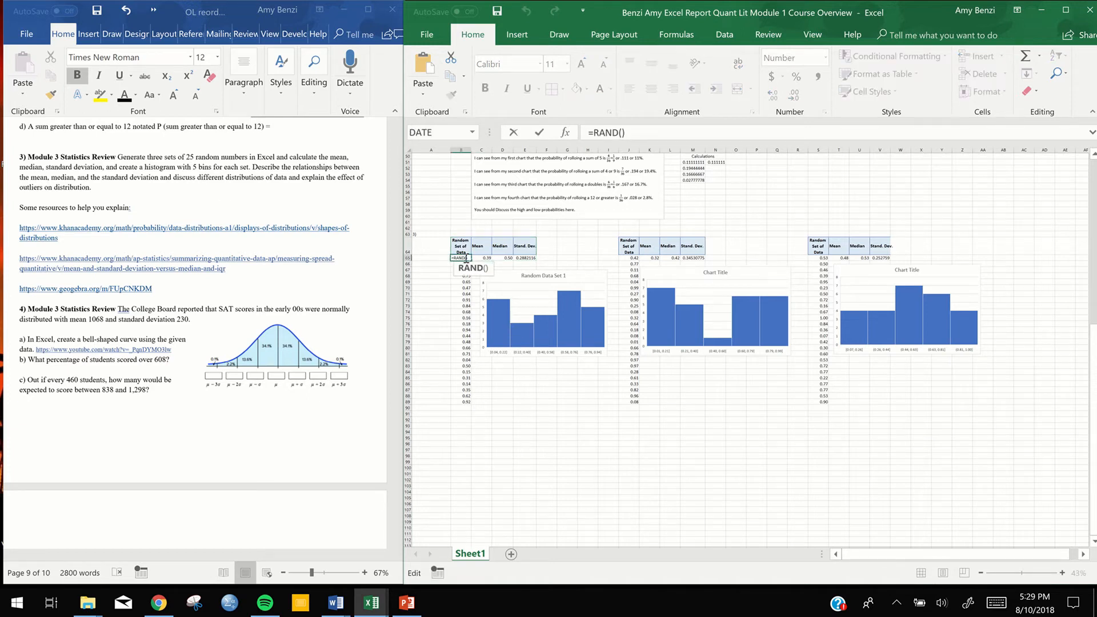
key(Return)
key(ctrl+c)
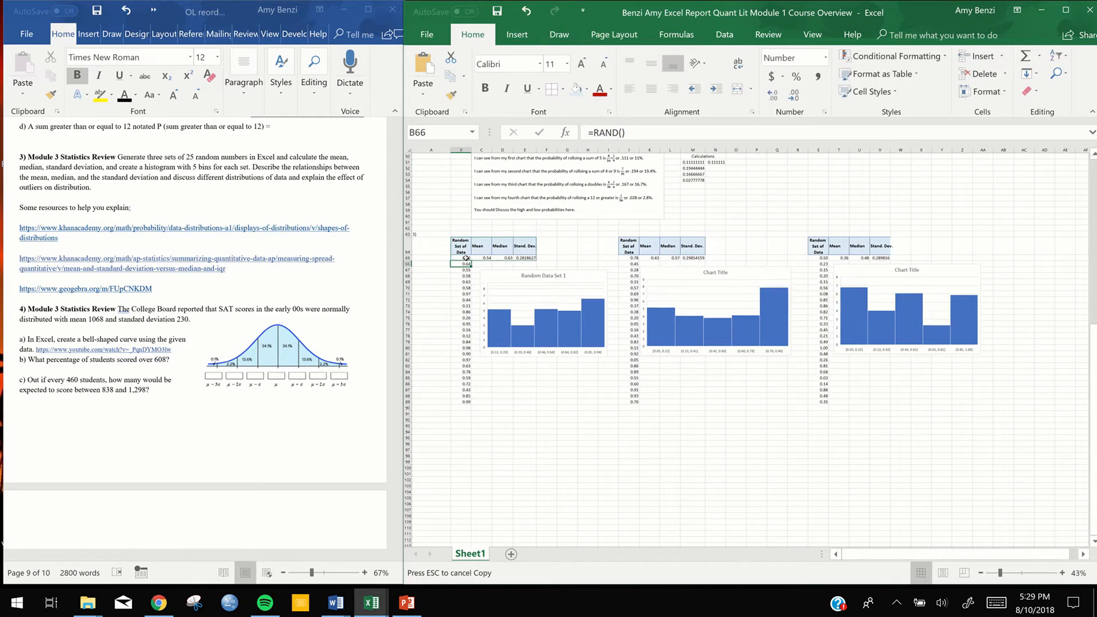
double_click(467, 258)
key(Return)
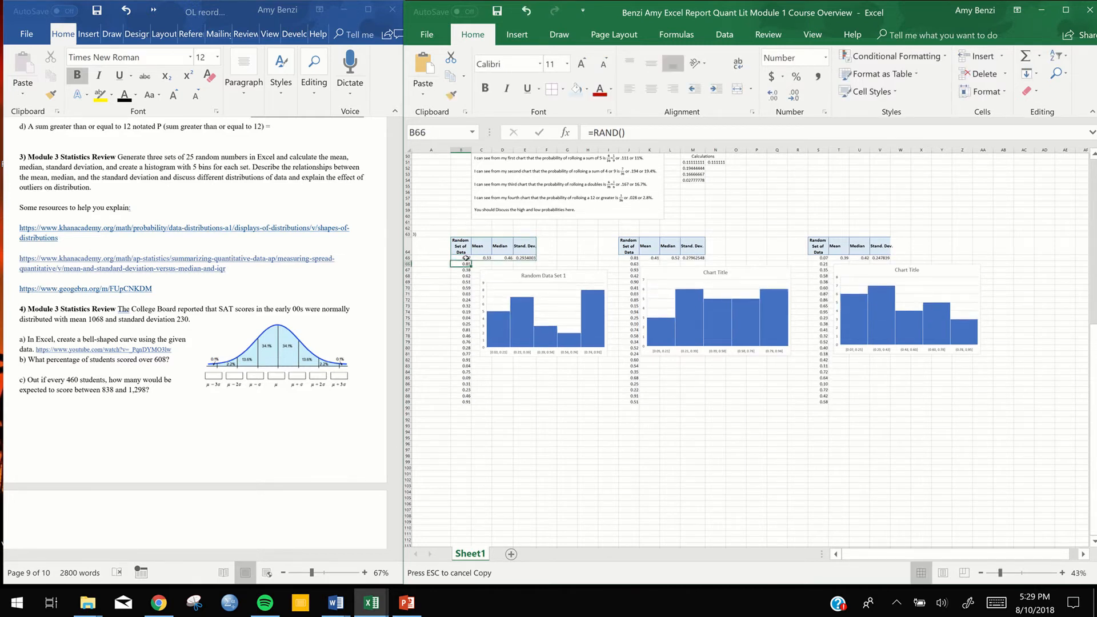
double_click(466, 258)
key(Return)
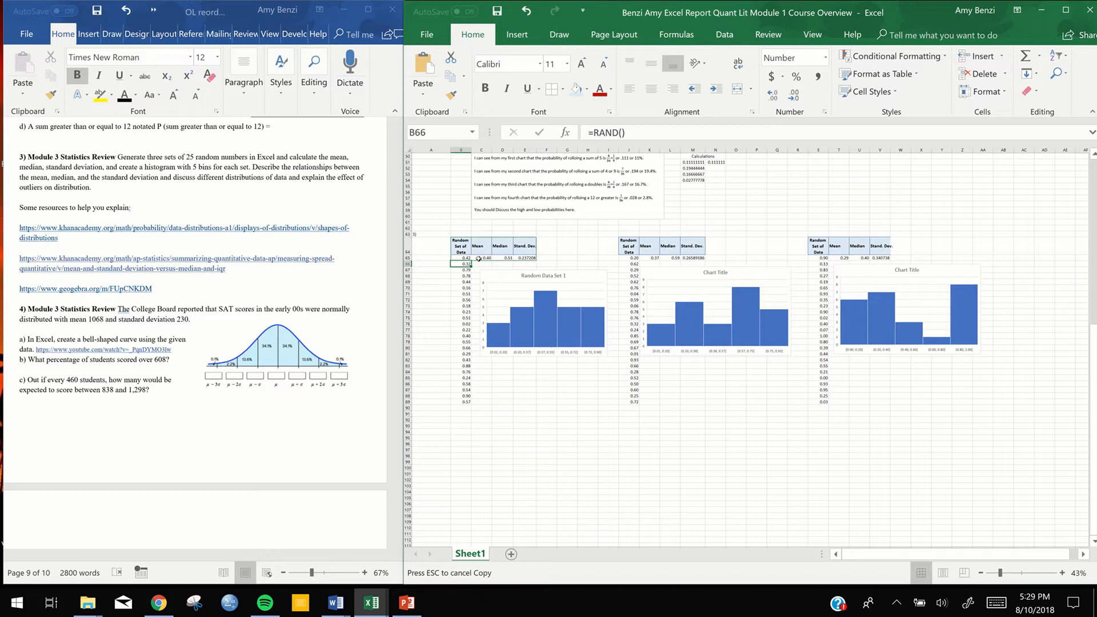
key(F9)
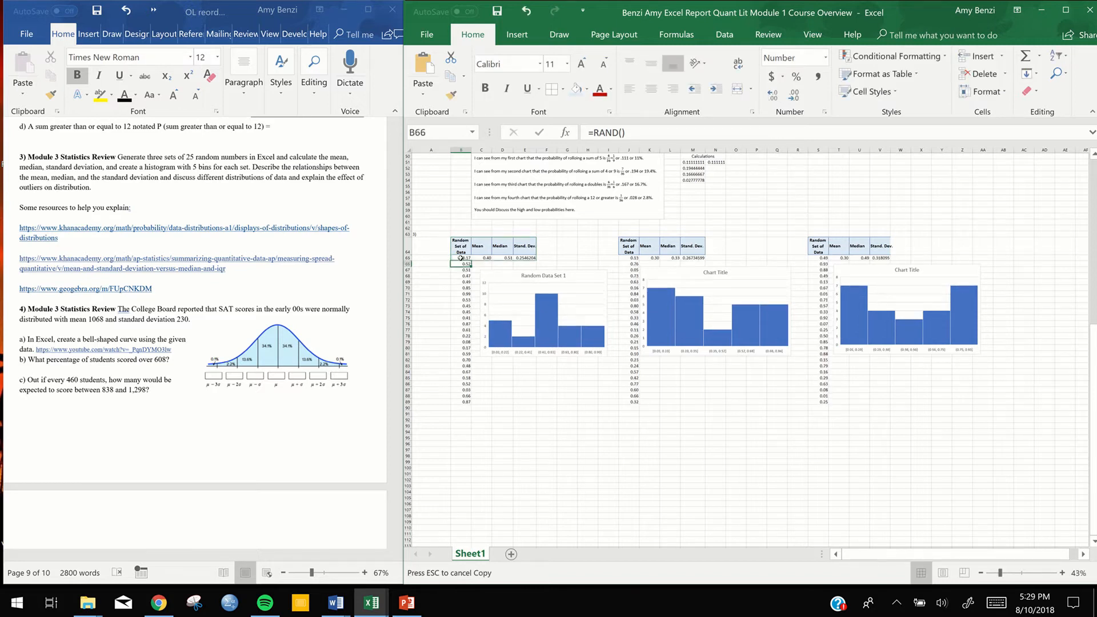
key(F9)
key(F9)
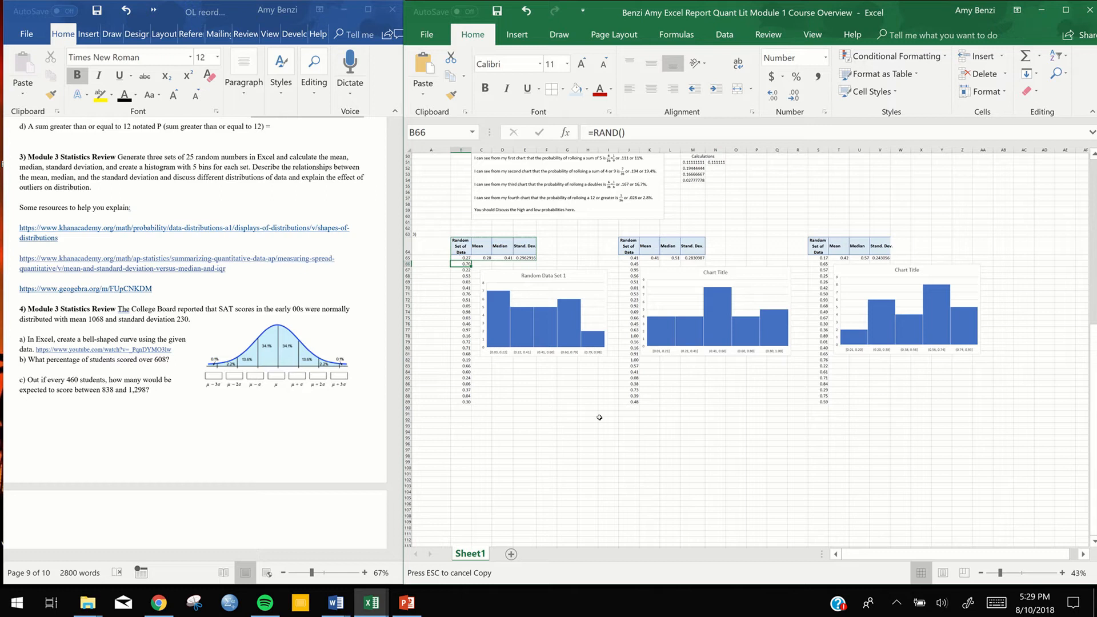
click(593, 471)
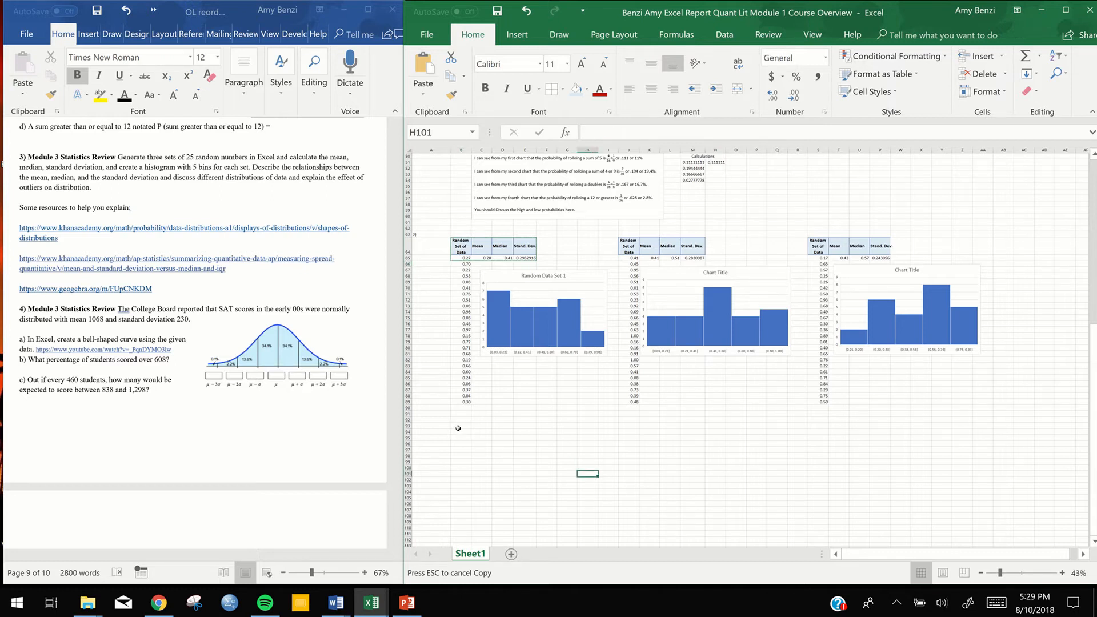
Insert a wide text box below the three data sets, spanning about columns B to S and rows 90 to 110
click(517, 35)
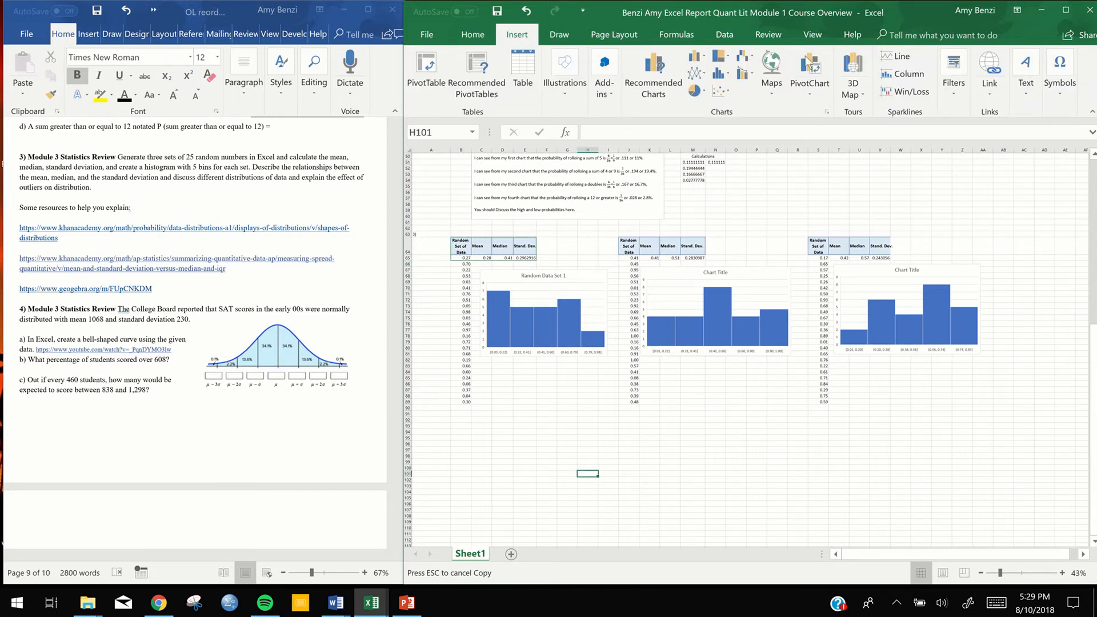
click(1024, 95)
click(941, 135)
mouse_move(464, 409)
mouse_down()
mouse_move(711, 458)
mouse_move(828, 509)
mouse_move(828, 528)
mouse_up()
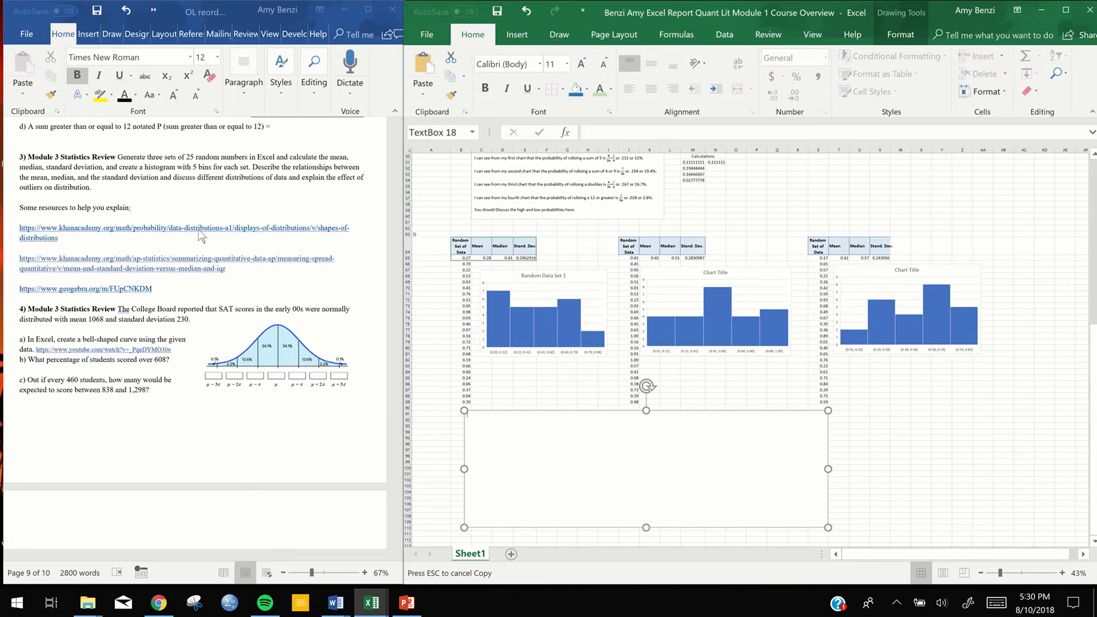
Open the assignment's GeoGebra link (geogebra.org/m/FUpCNKDM) in the browser and place its window, restored and narrowed, beside the Excel sheet
click(111, 288)
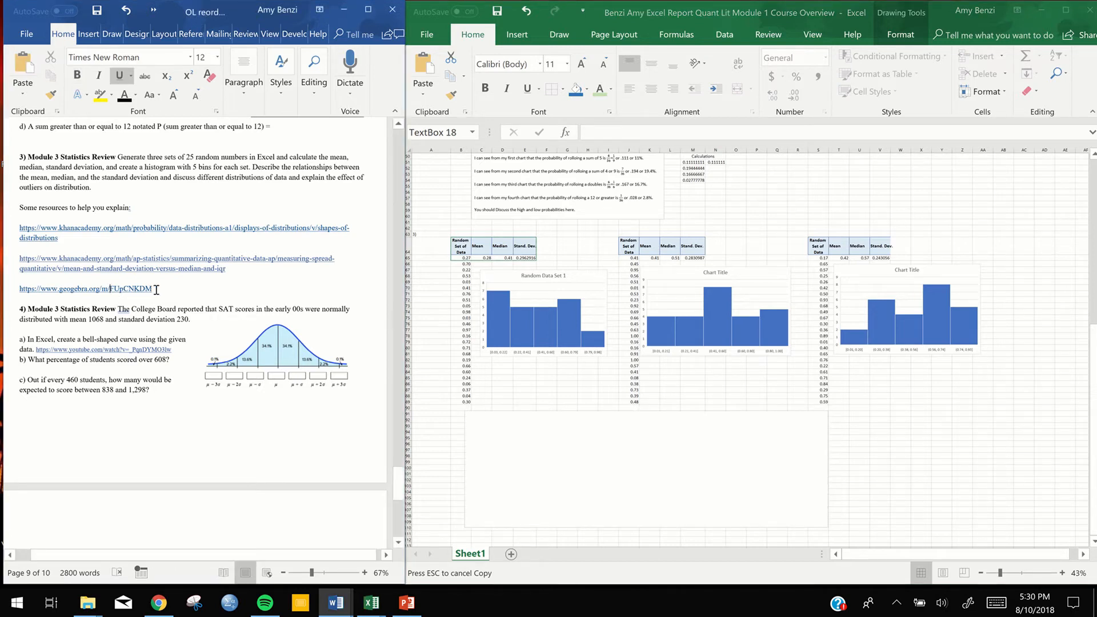
right_click(140, 291)
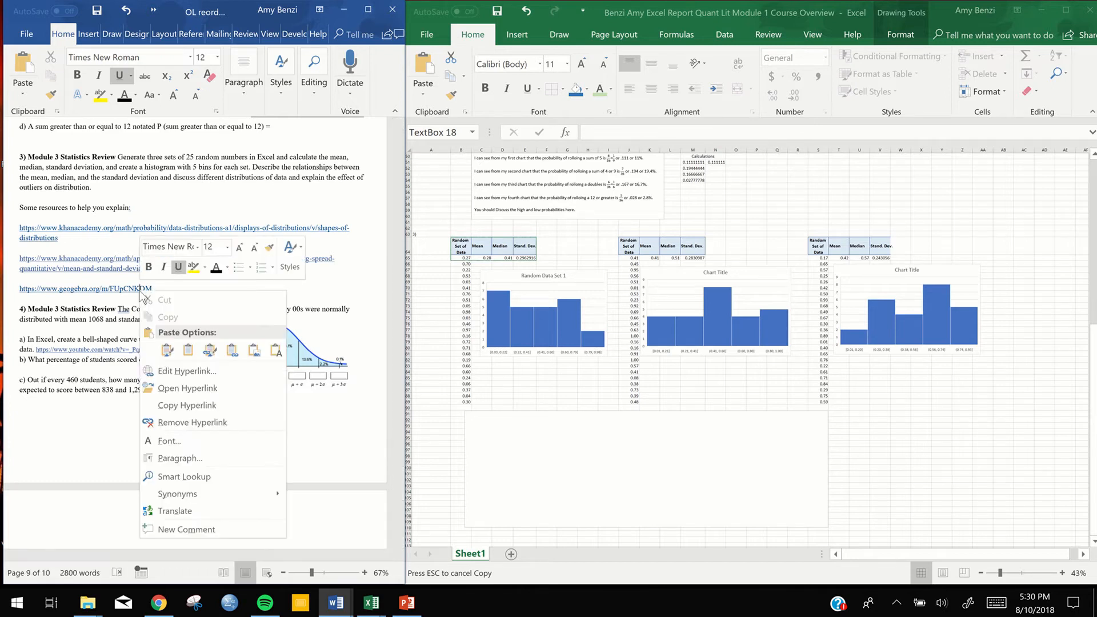
click(163, 388)
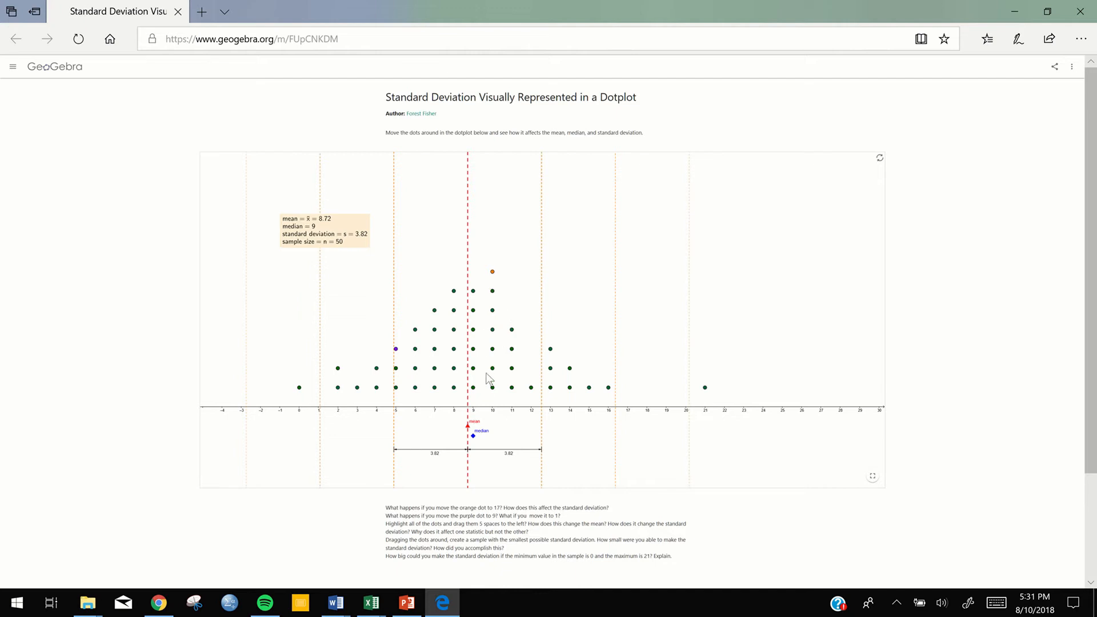
click(1047, 11)
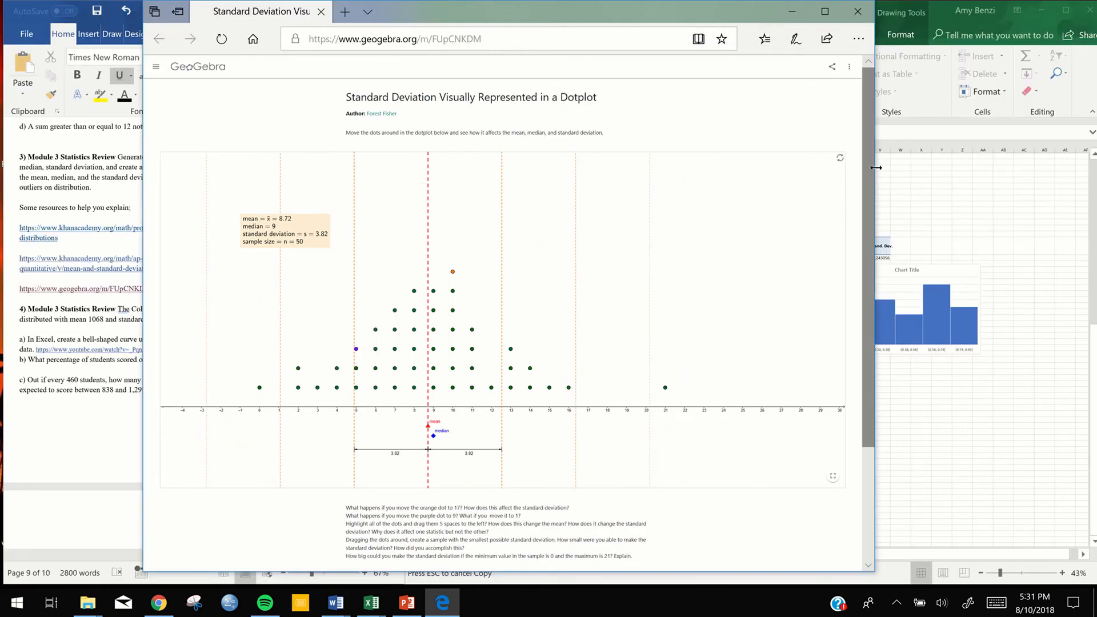
drag(777, 166, 657, 172)
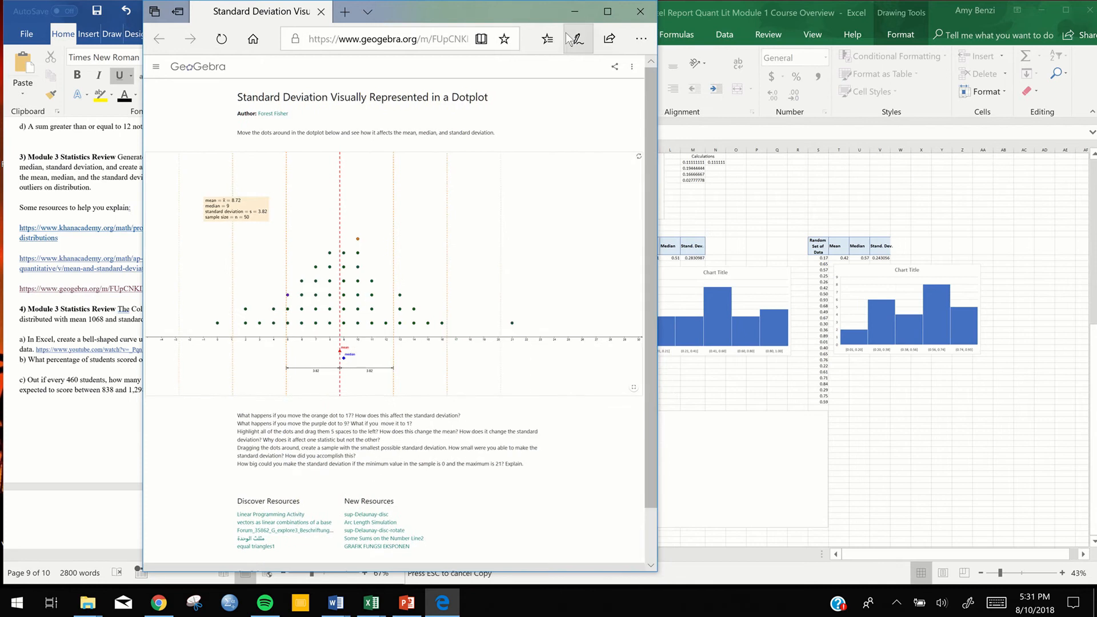
drag(478, 9, 331, 16)
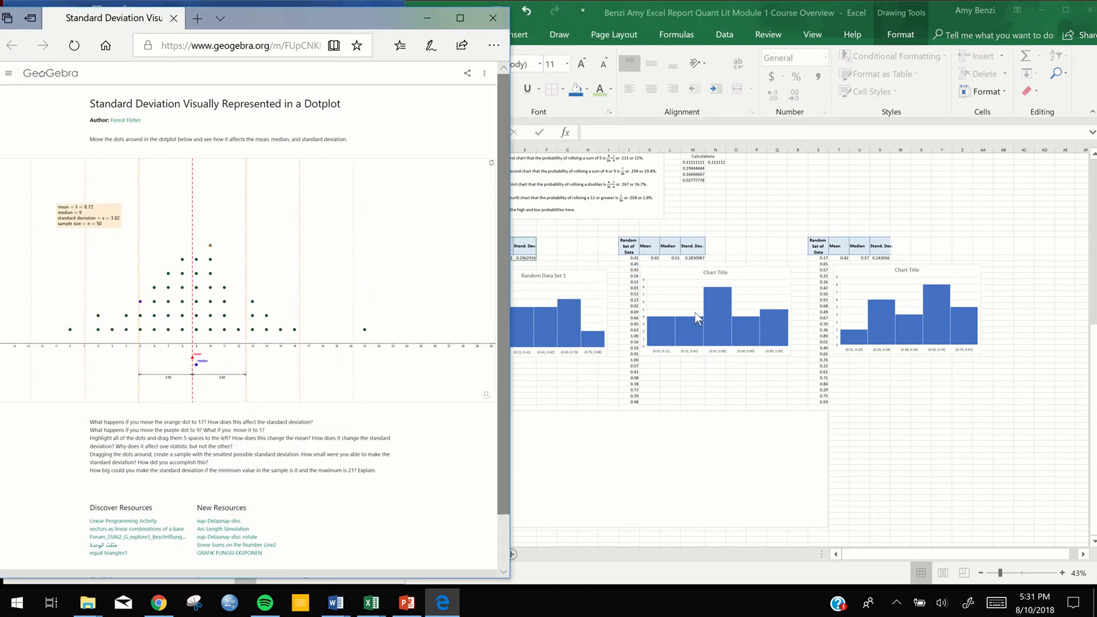
Switch to Excel and regenerate the random data sets twice by re-entering the RAND formula in S65
click(820, 259)
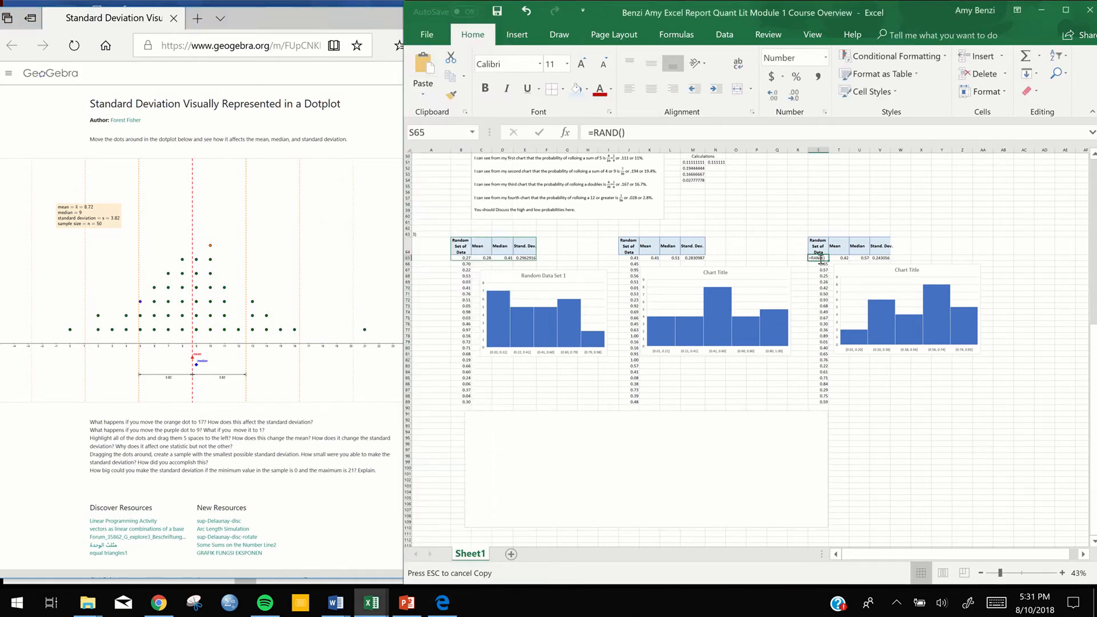
double_click(820, 259)
key(Return)
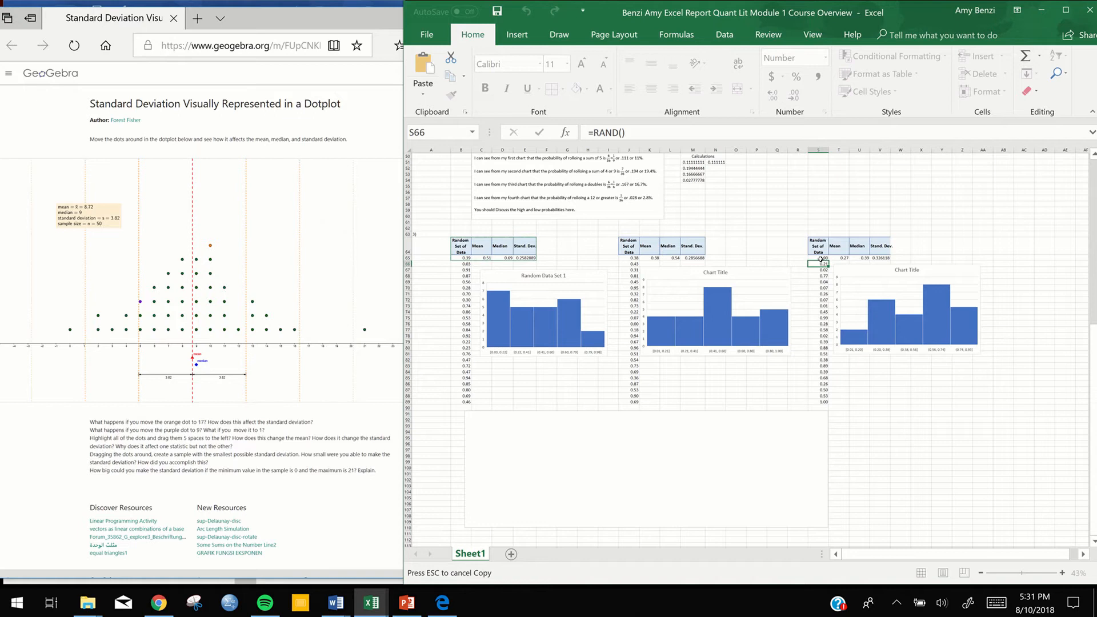
click(821, 258)
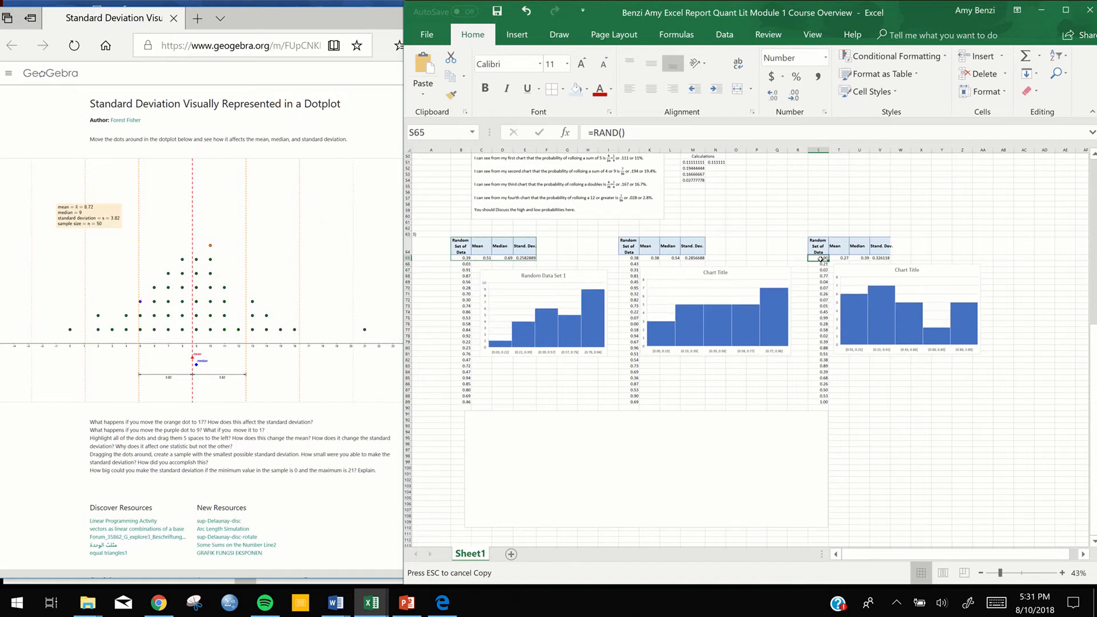
key(Return)
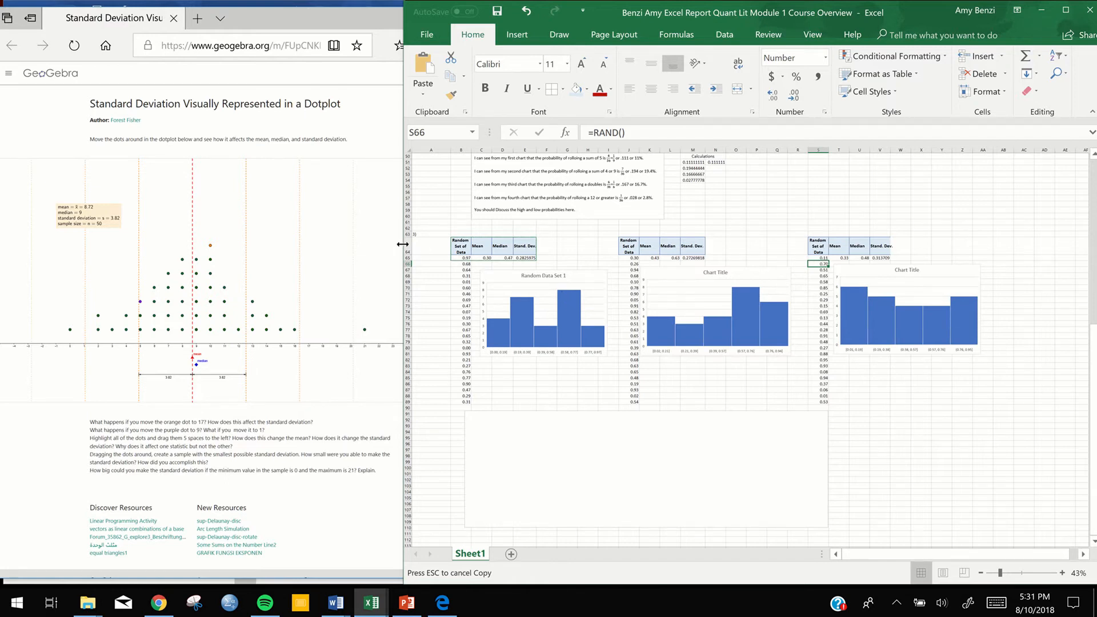
Narrow the Excel window slightly and switch back to the GeoGebra dotplot in the browser, maximizing its window
drag(573, 255, 405, 249)
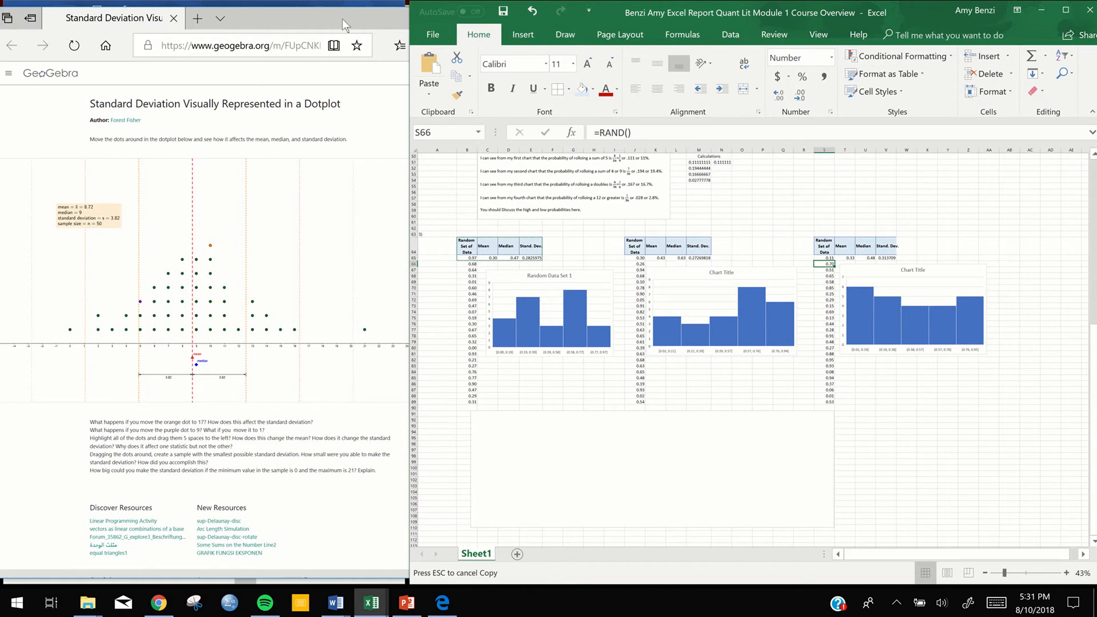
click(342, 19)
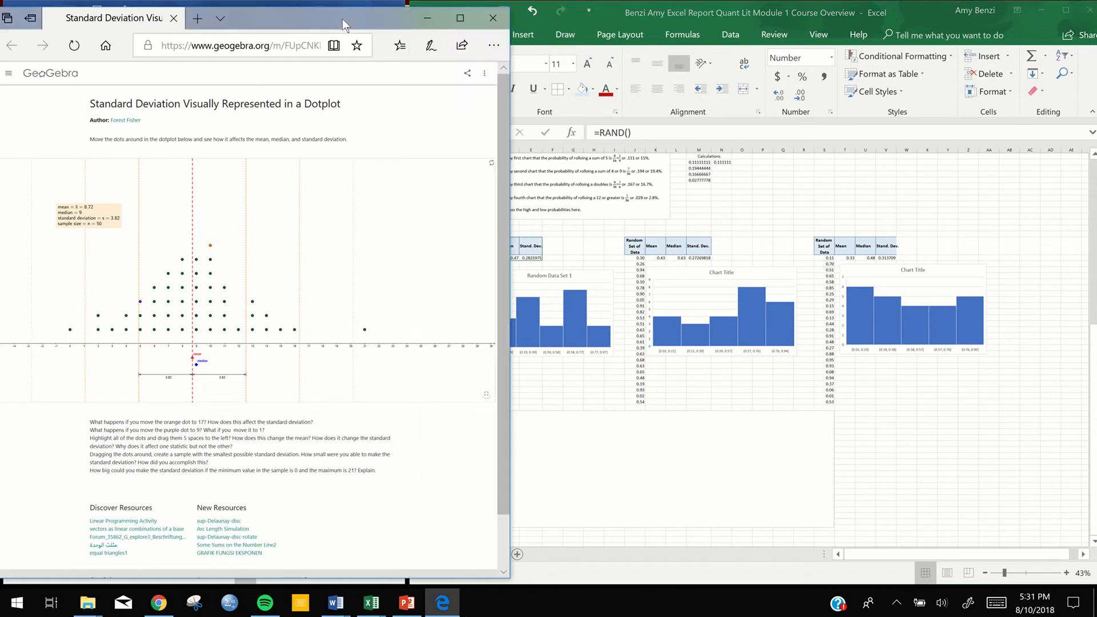
click(466, 19)
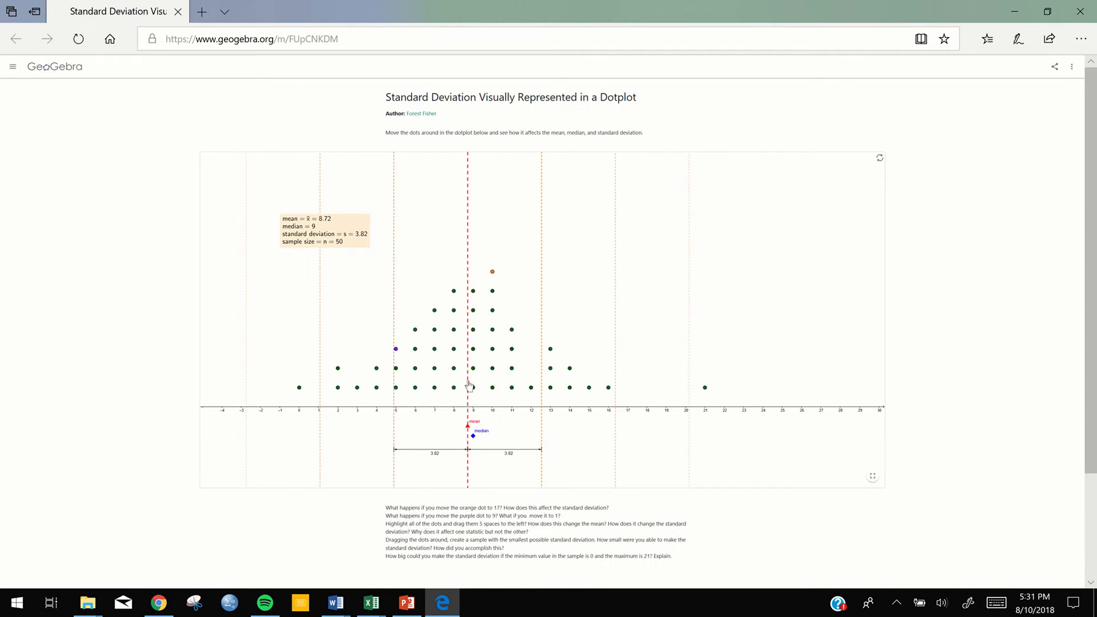
Create outliers in the dotplot by moving dots from 8 to -4, 9 to -3, 21 to 19 and 10 to 29
click(454, 293)
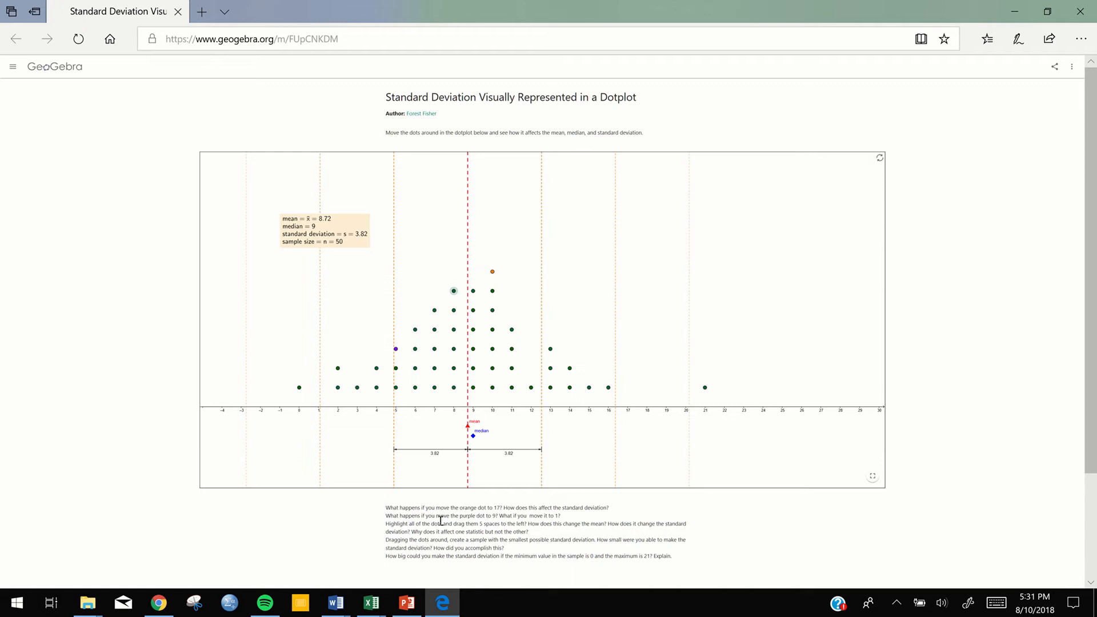
drag(454, 292, 222, 388)
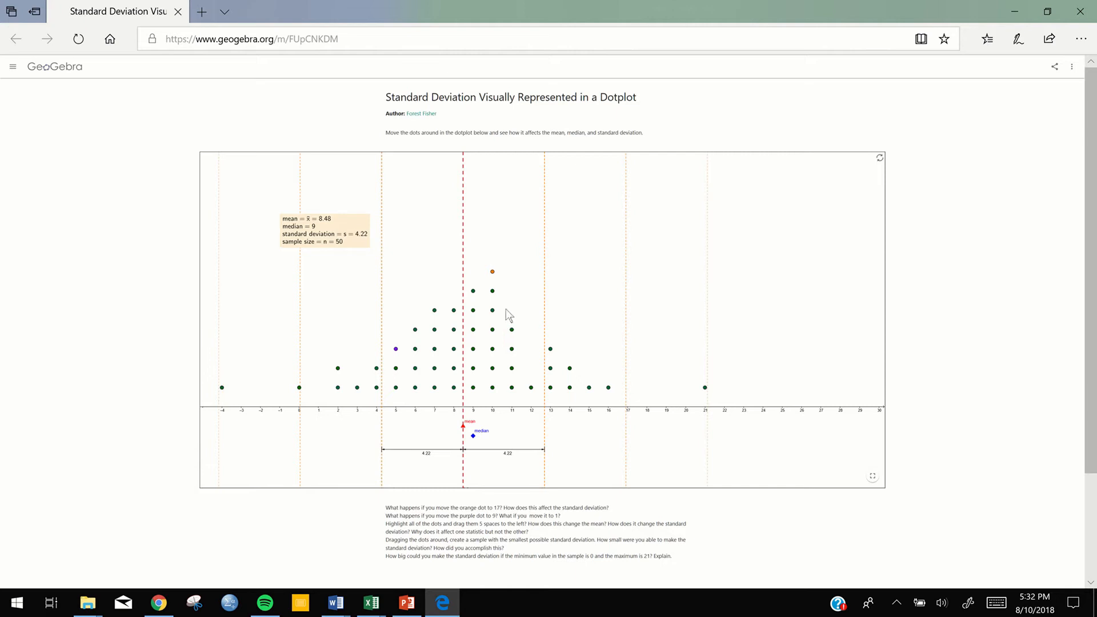
drag(473, 291, 242, 391)
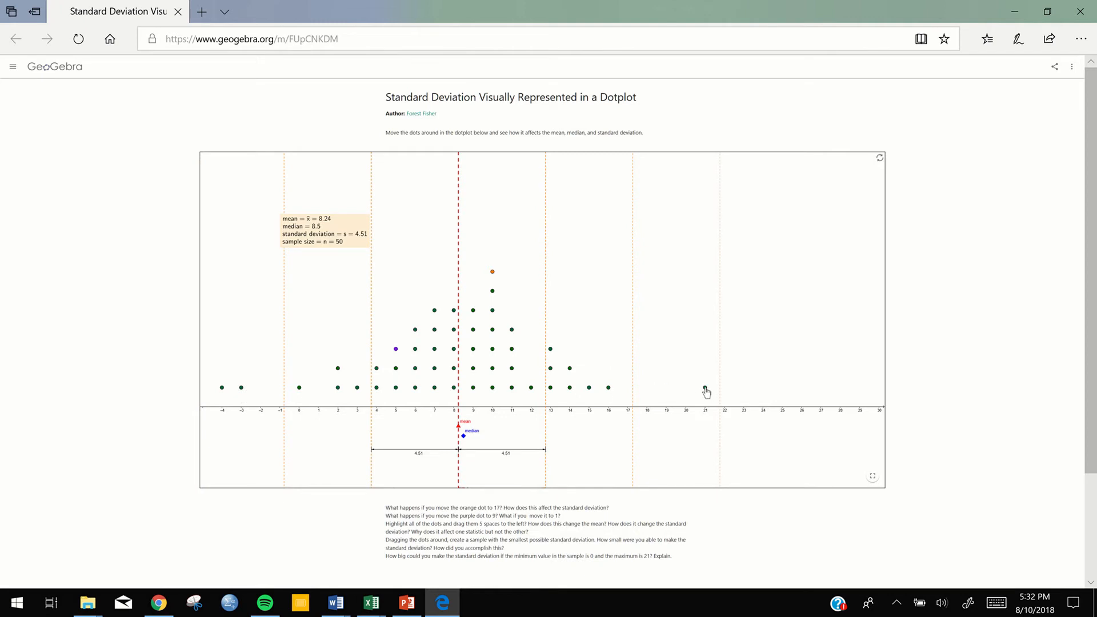
drag(706, 390, 670, 388)
drag(494, 297, 260, 367)
drag(487, 371, 859, 387)
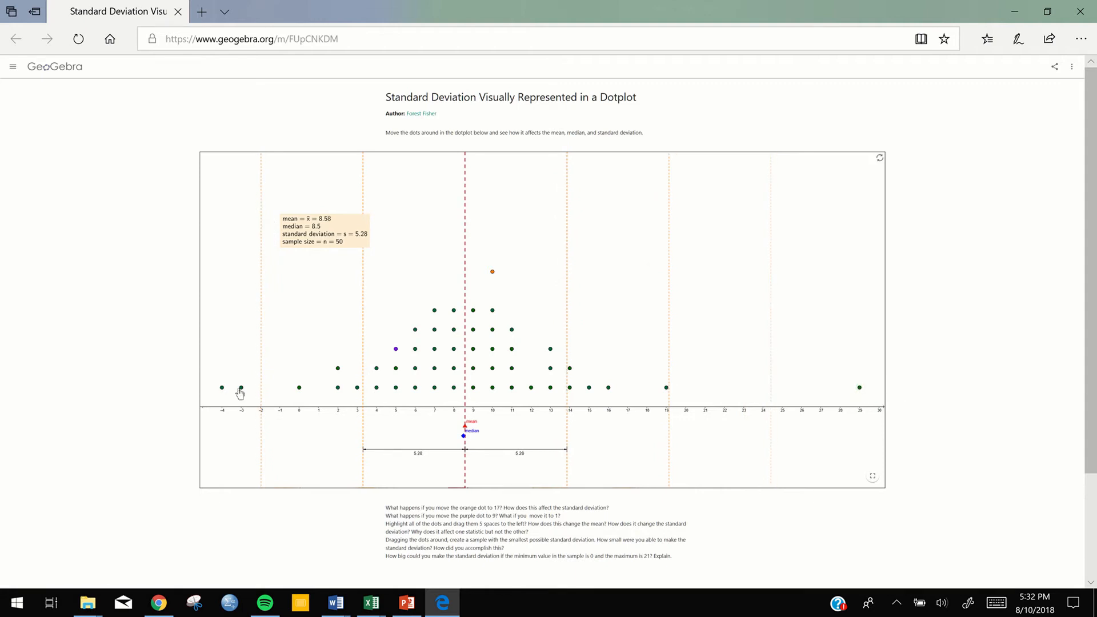
Pull the outlying dots toward the centre: -3 to 11, -4 to 6, 0 to 8, 19 to 12 and 29 to 9
drag(241, 393, 521, 345)
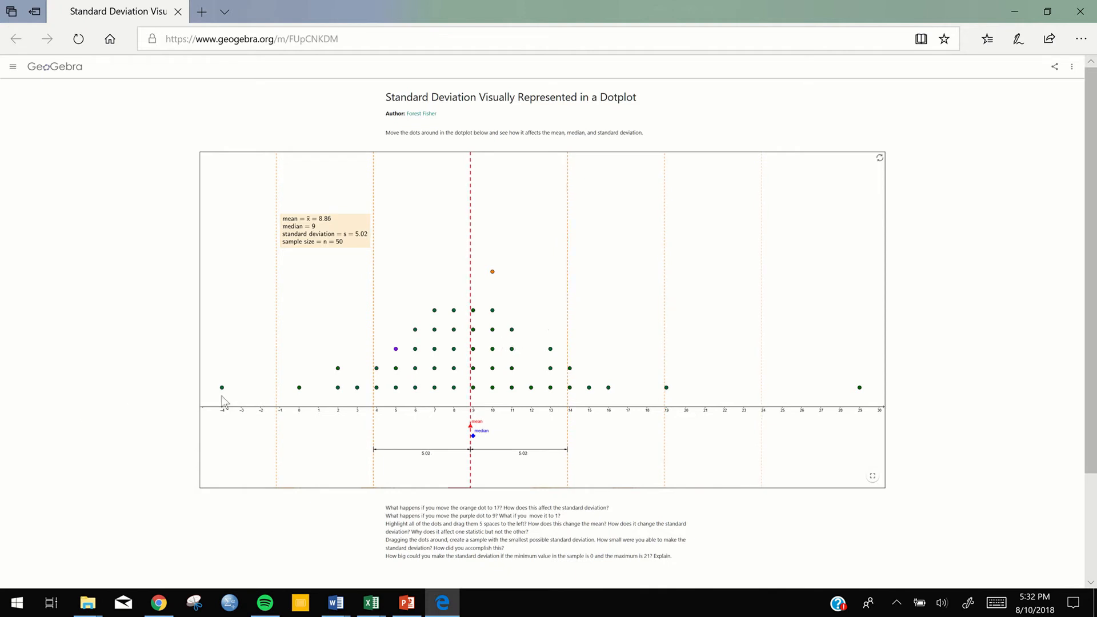
drag(223, 394, 415, 310)
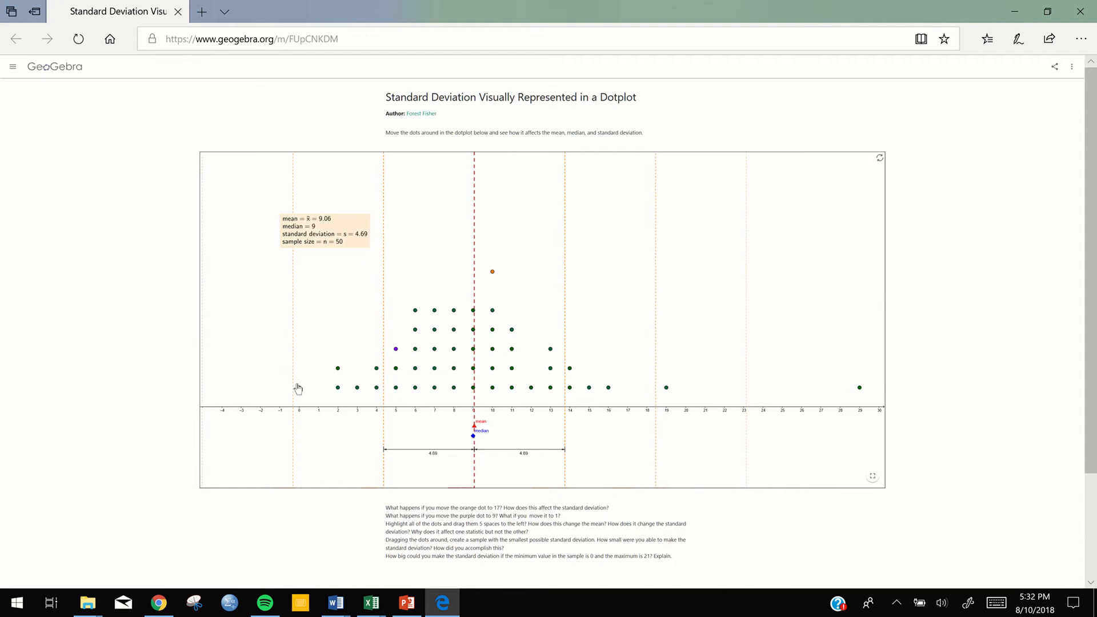
drag(299, 390, 456, 290)
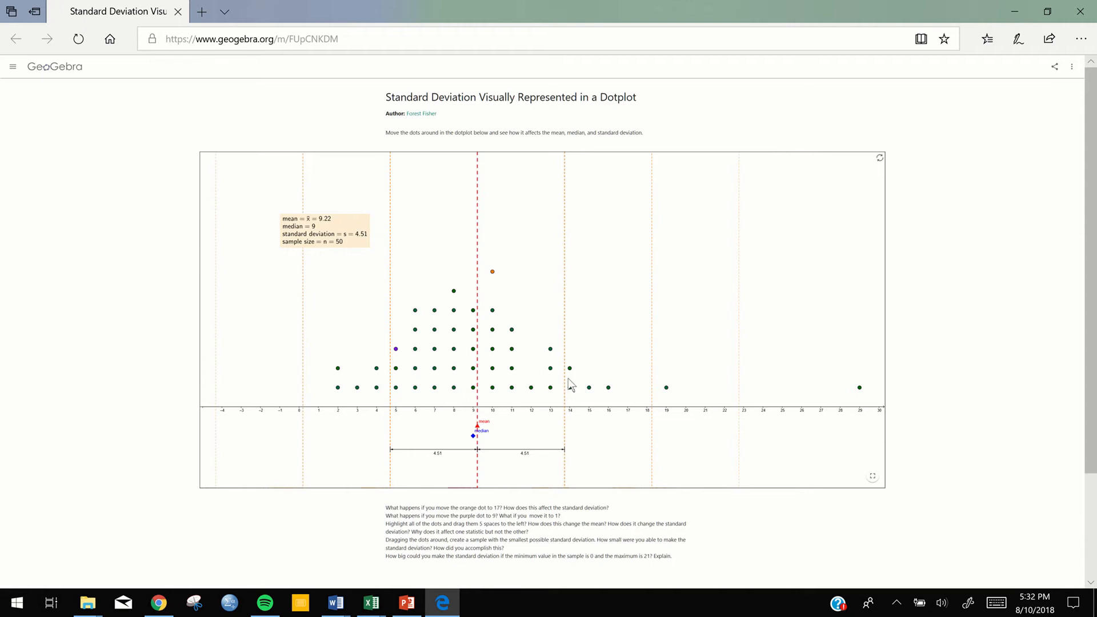
drag(667, 387, 531, 368)
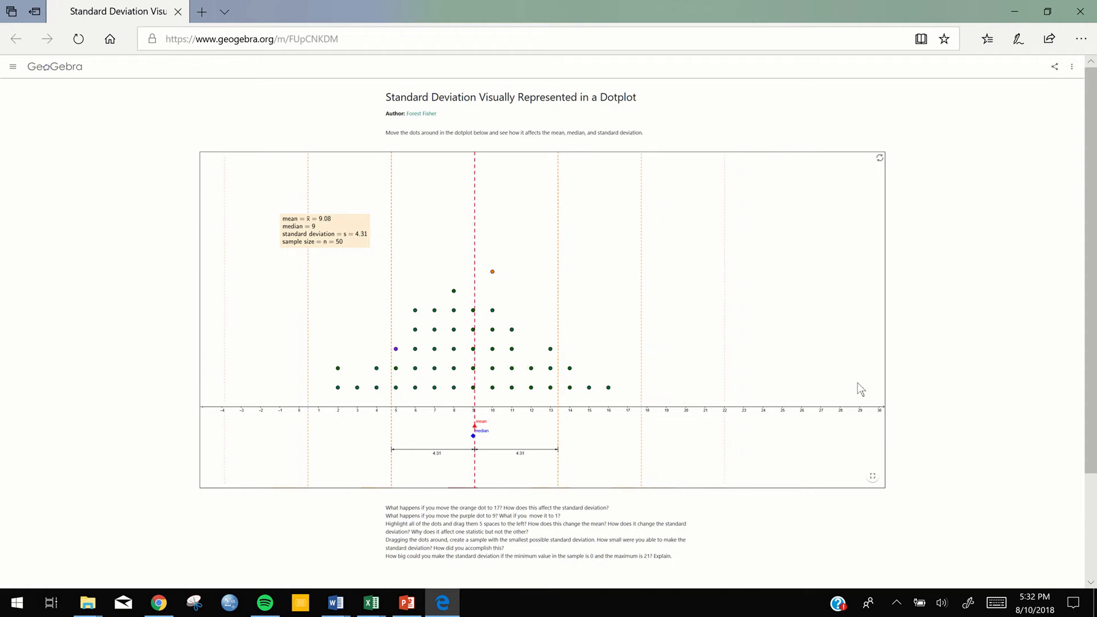
drag(860, 388, 475, 307)
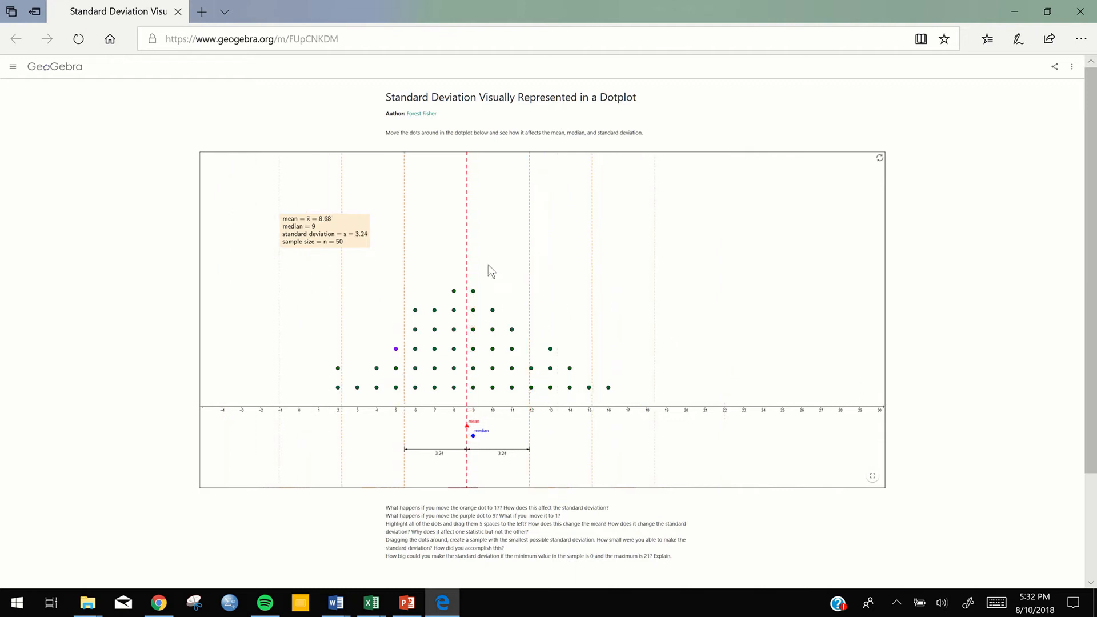
Tighten the distribution by moving the orange dot to 9, the dots at 16 and 15 to 10, and both dots at 2 to 8
drag(494, 277, 478, 276)
drag(608, 389, 501, 295)
drag(589, 389, 502, 317)
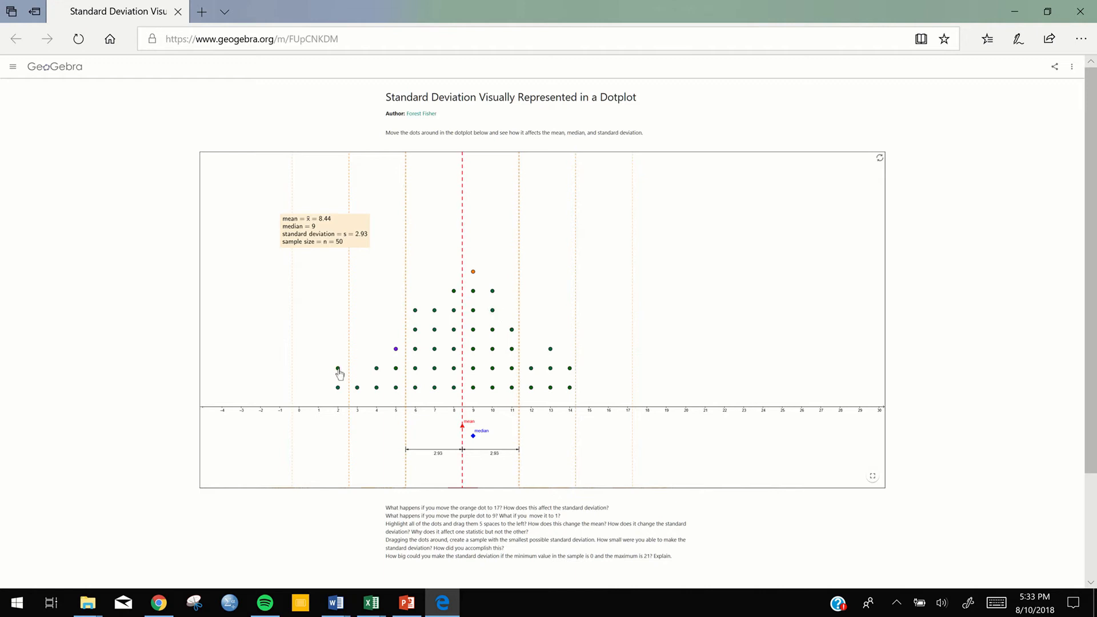
drag(339, 373, 459, 277)
drag(339, 387, 454, 253)
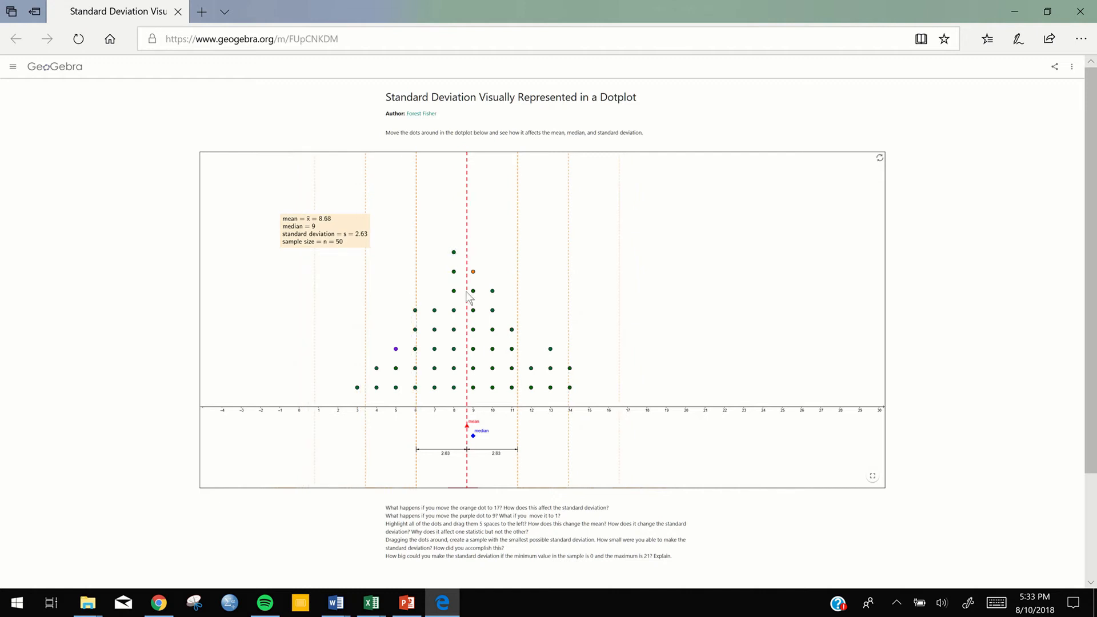
Cluster the dots further by moving the one at 3 to 5, the two at 14 to 12 and 7, and one at 13 to 9
drag(396, 344, 394, 328)
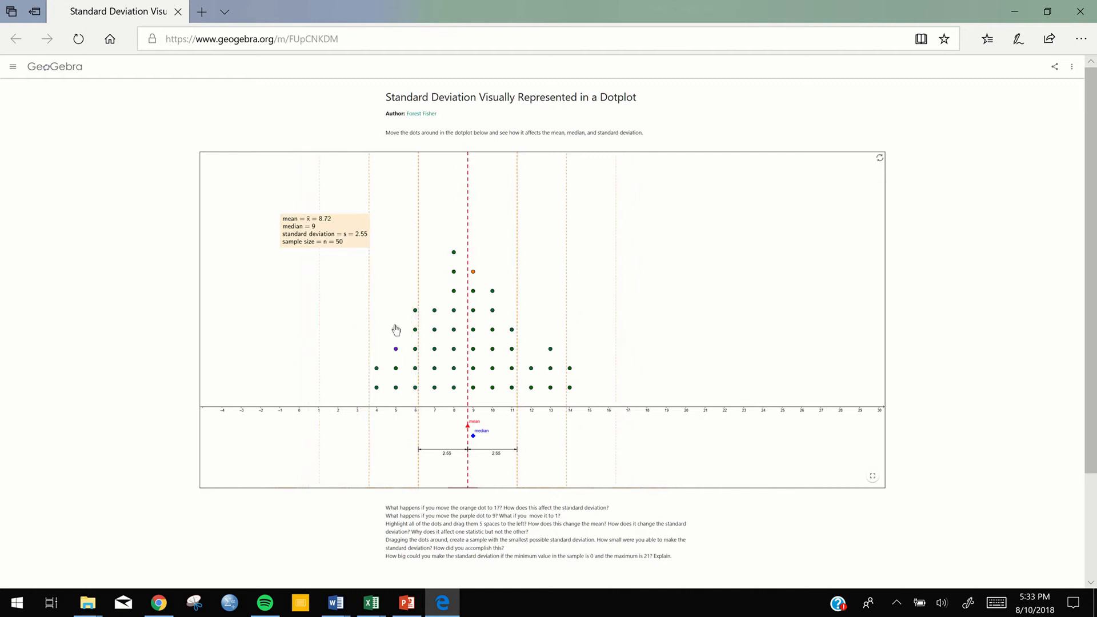
drag(571, 370, 532, 351)
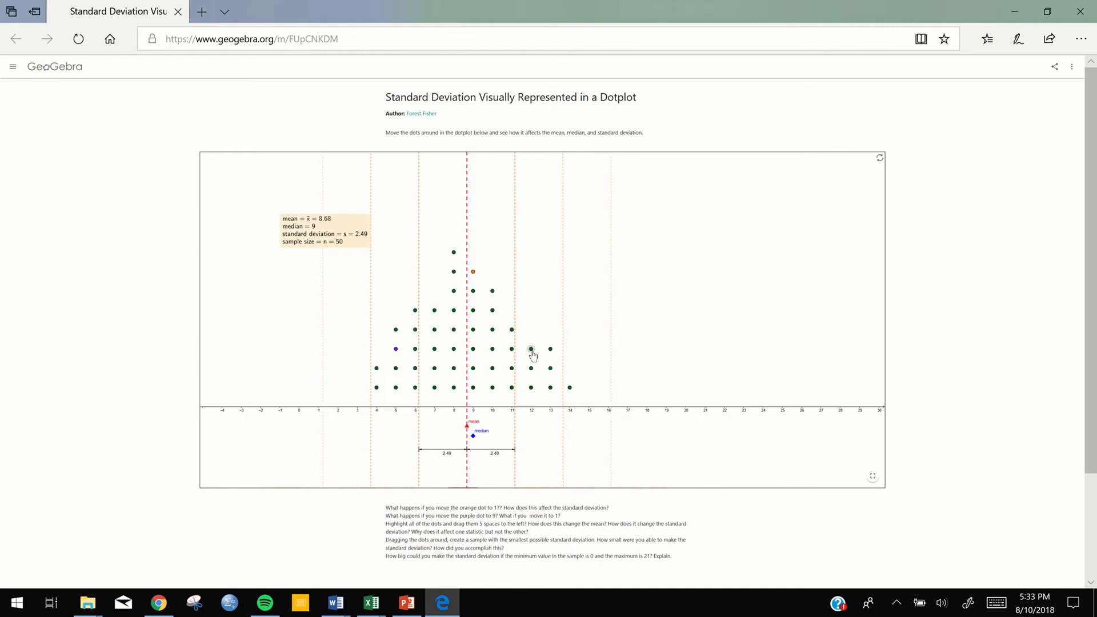
drag(570, 391, 435, 294)
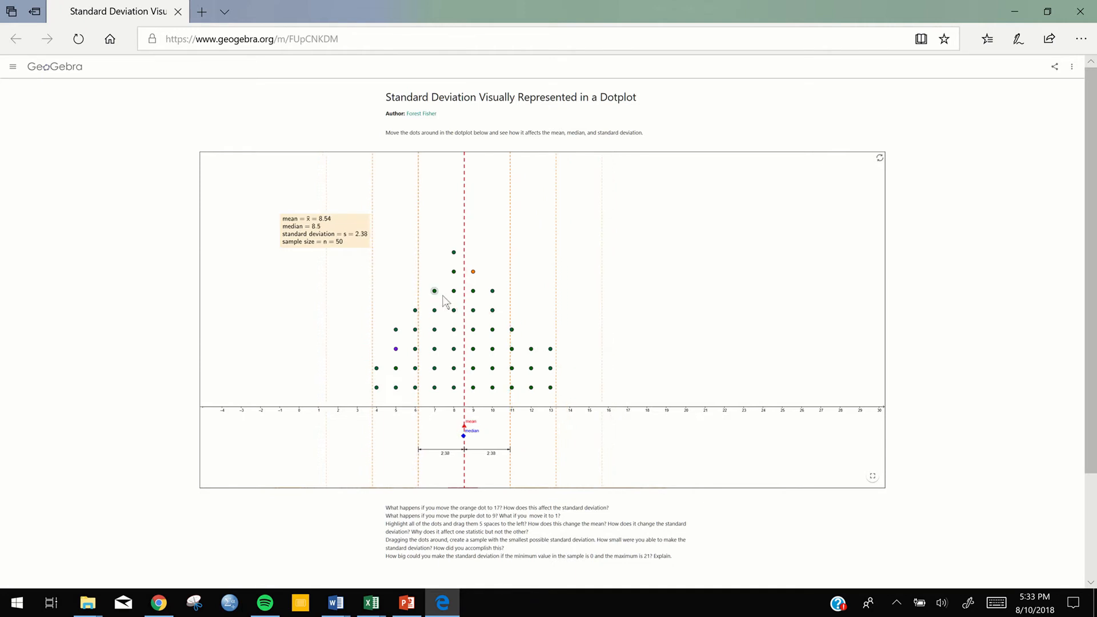
drag(549, 350, 479, 265)
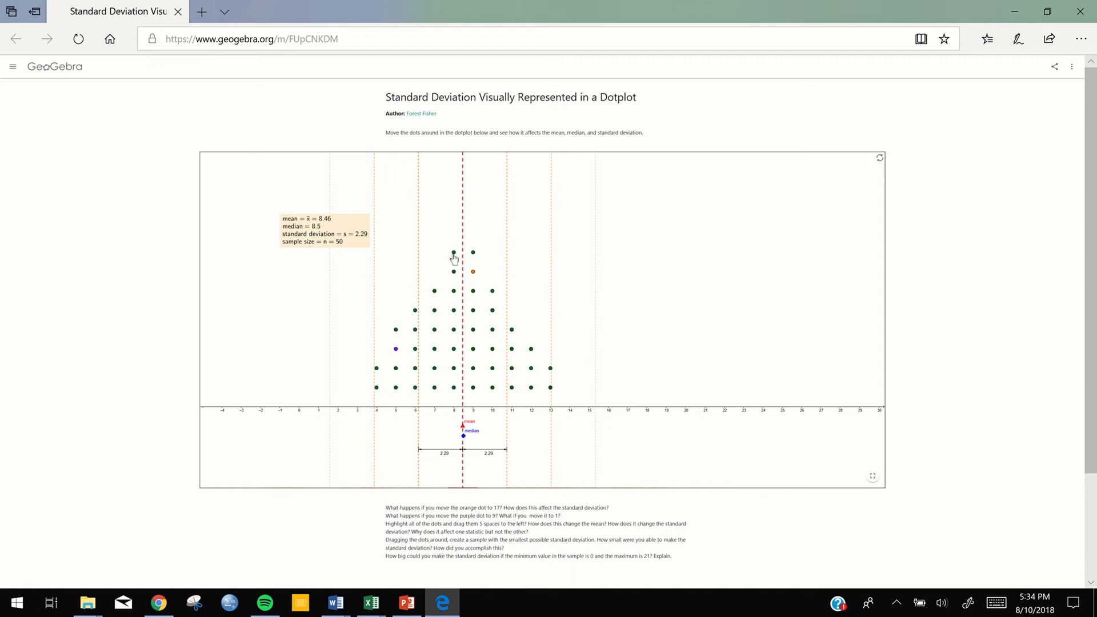
Spread dots outward from 8, 9, 8, 7, 10, 11 and 13 to -4, 20, -1, 19, 2, -2 and 1 respectively
drag(454, 253, 232, 388)
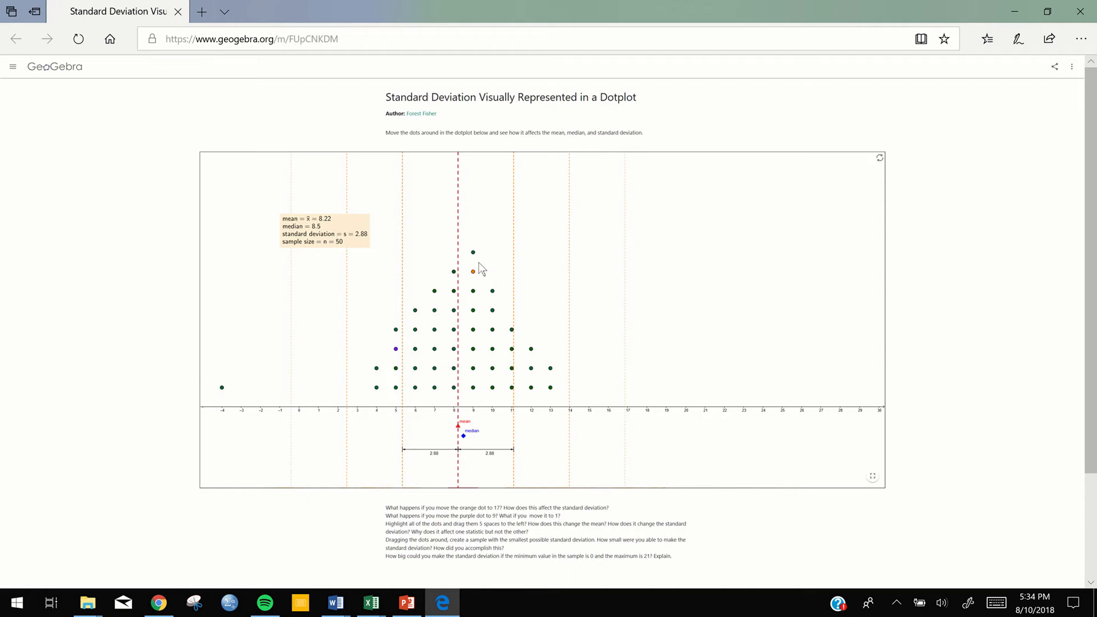
drag(476, 258, 693, 396)
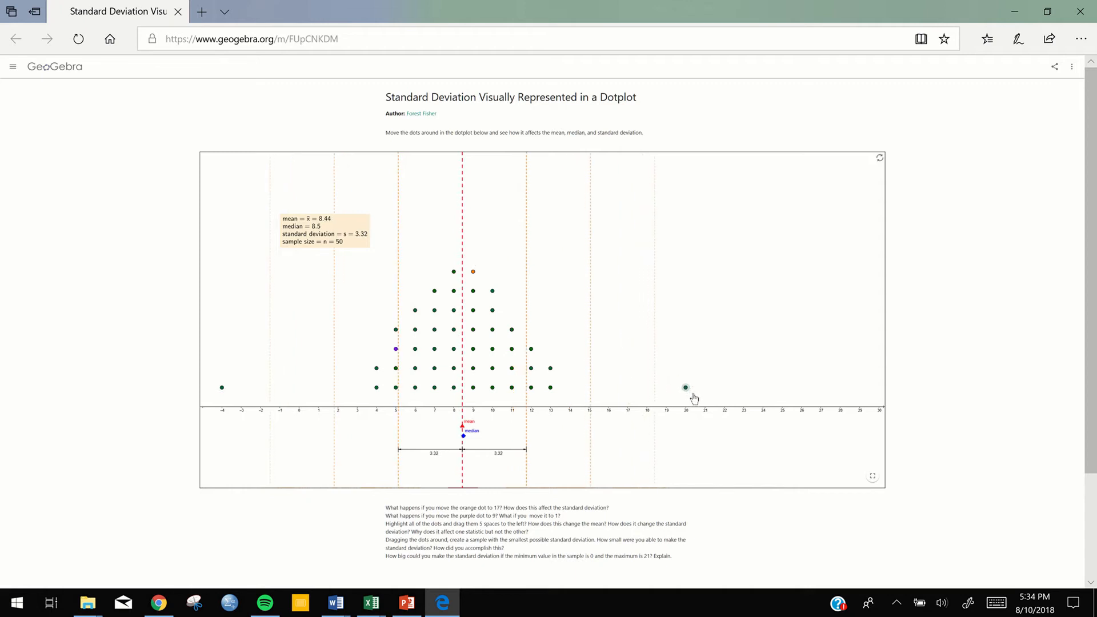
drag(458, 277, 278, 387)
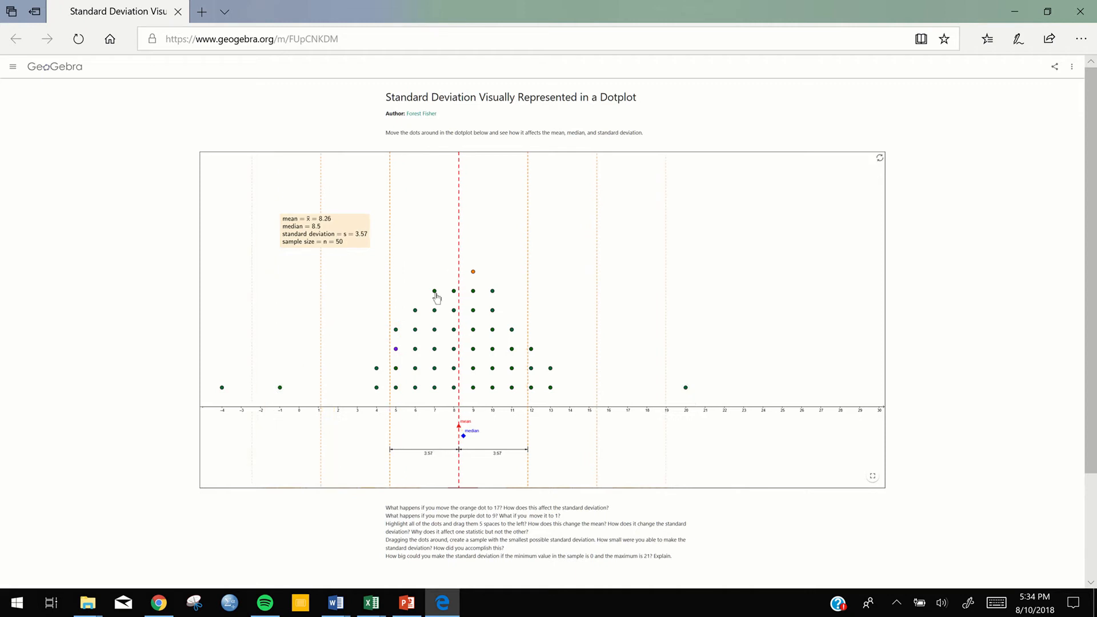
drag(435, 293, 663, 407)
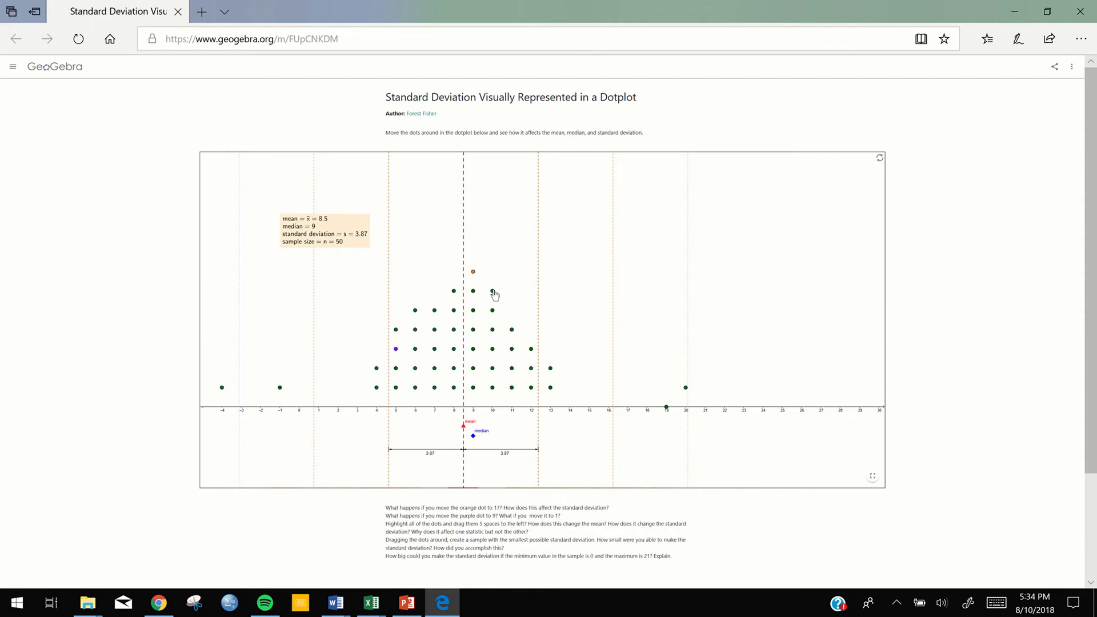
drag(493, 292, 337, 387)
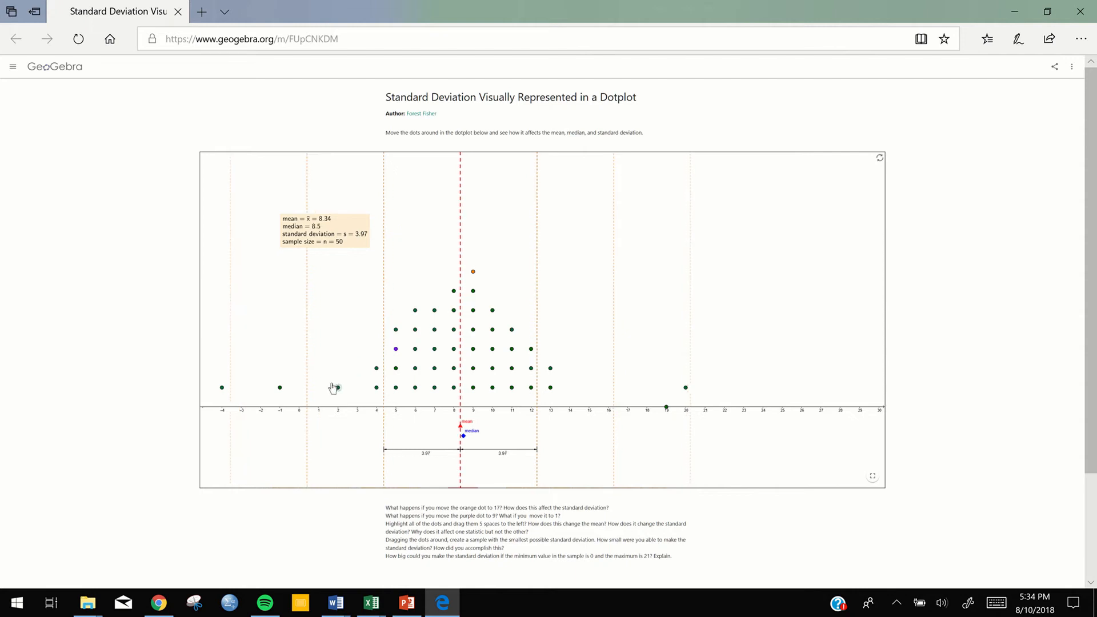
drag(512, 330, 261, 388)
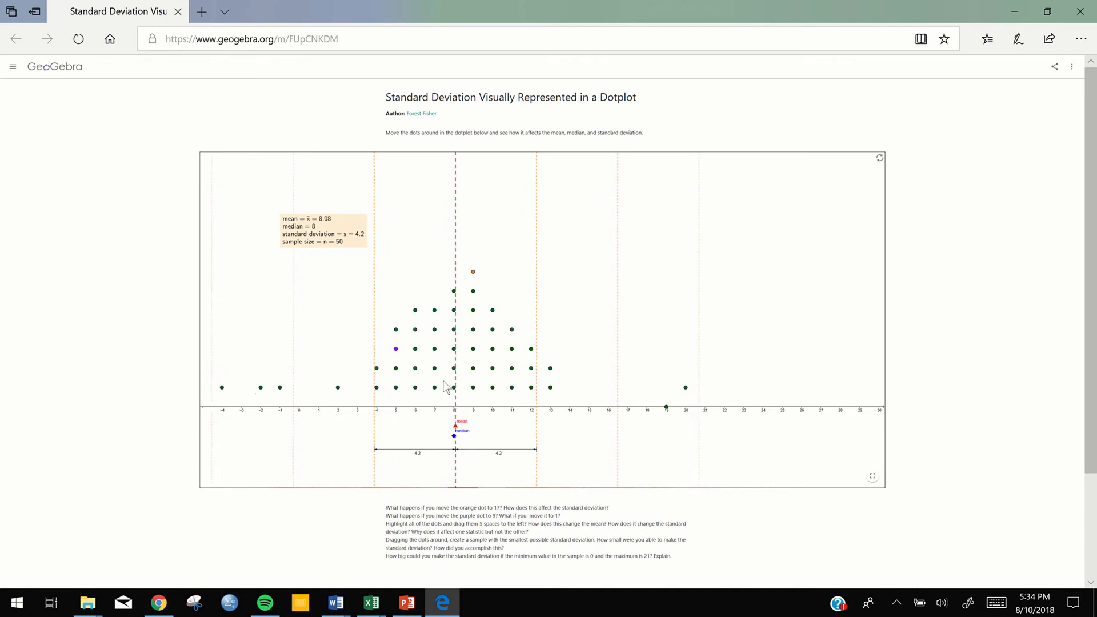
drag(552, 374, 318, 389)
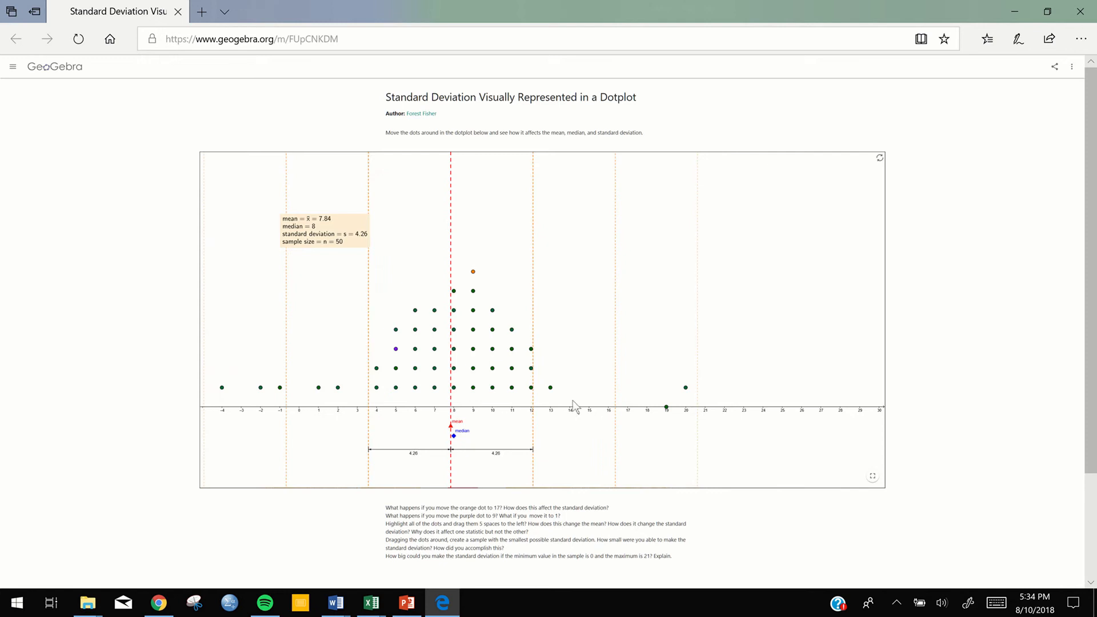
Add low outliers to the dotplot by moving the dot at 13 to 0, one at 12 to -3, and those at 19 and 20 to -4
drag(550, 389, 297, 390)
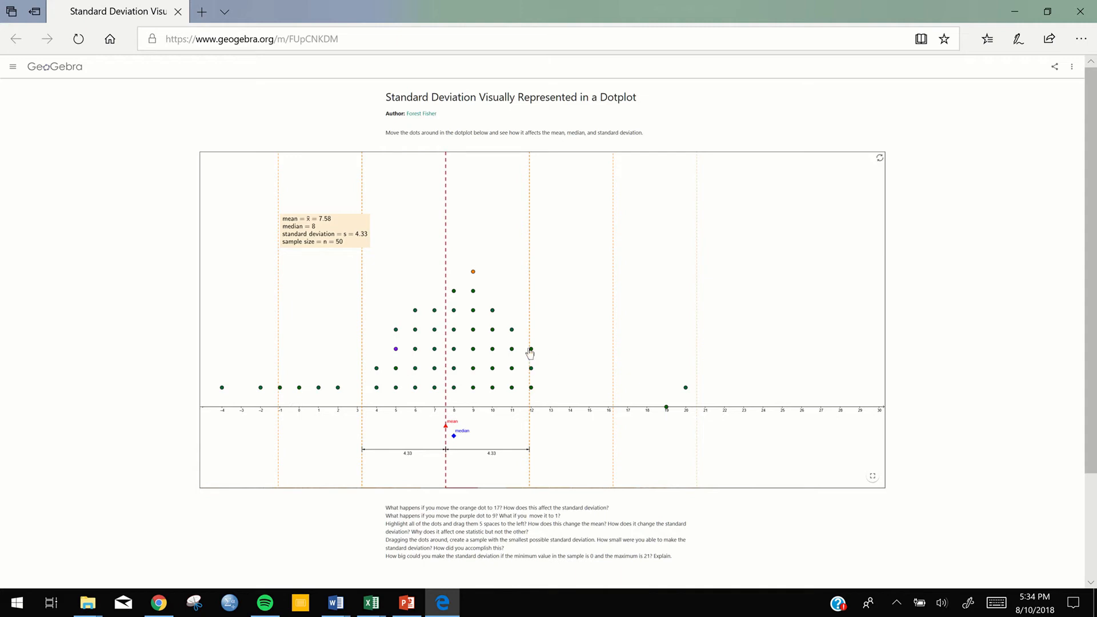
drag(532, 349, 237, 395)
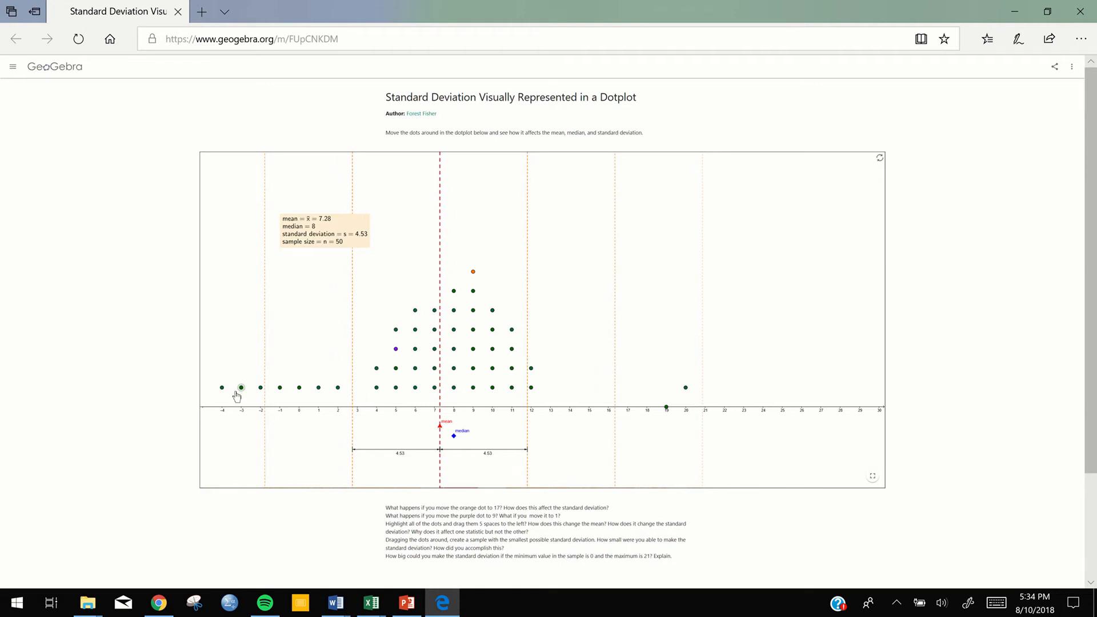
drag(667, 411, 219, 372)
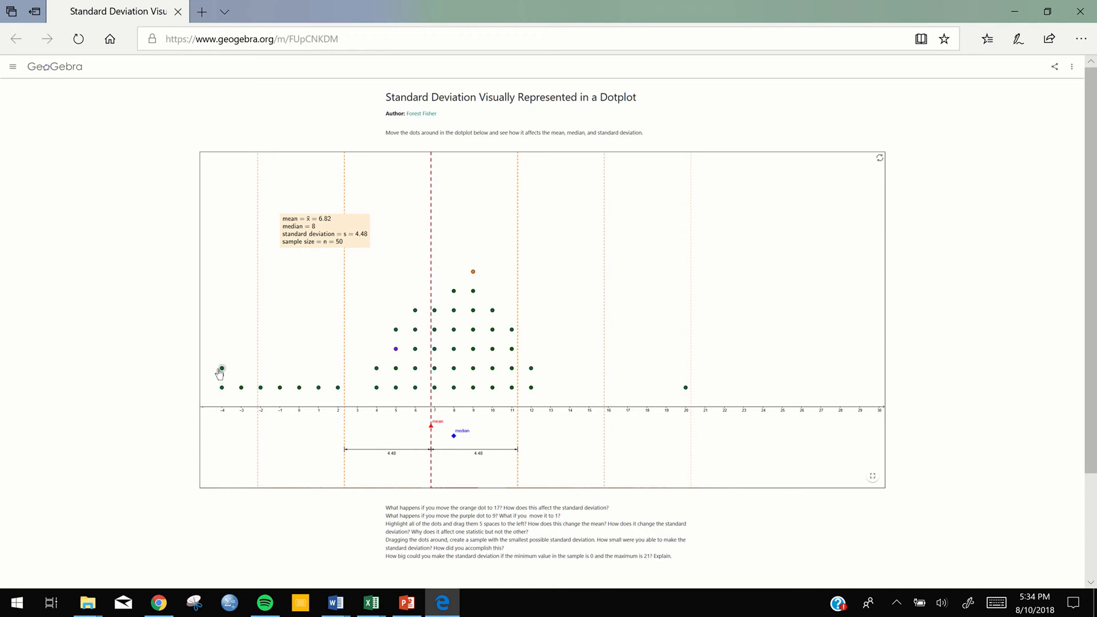
drag(685, 388, 215, 356)
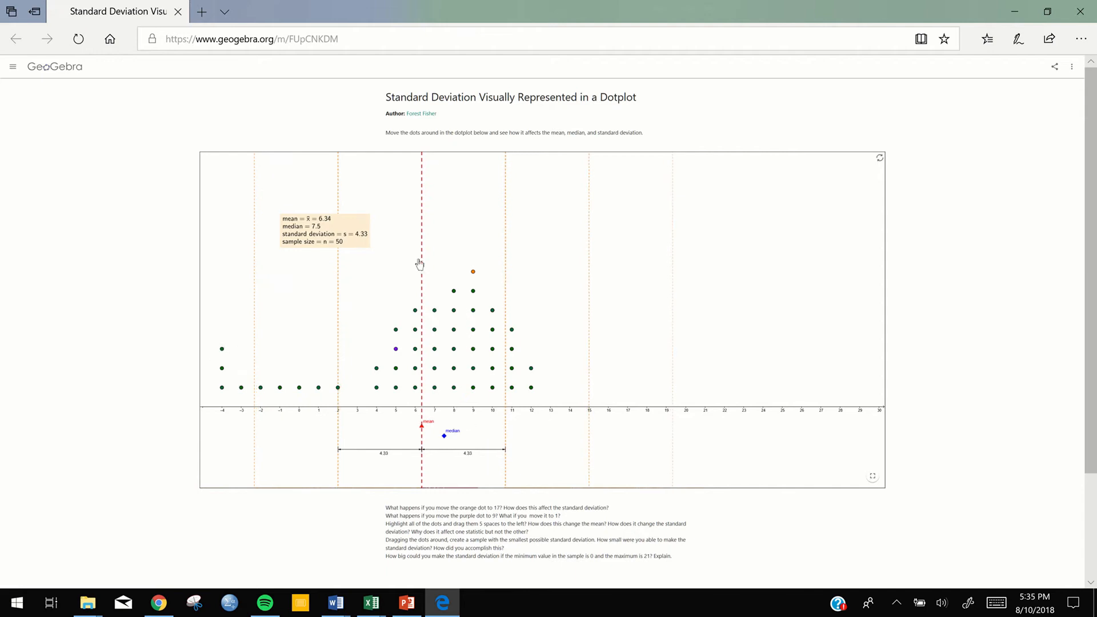
Add high outliers by moving dots from -4, 8, 6 and 9 to 29, 24, 19 and 16, and return to the Excel report
drag(229, 353, 863, 398)
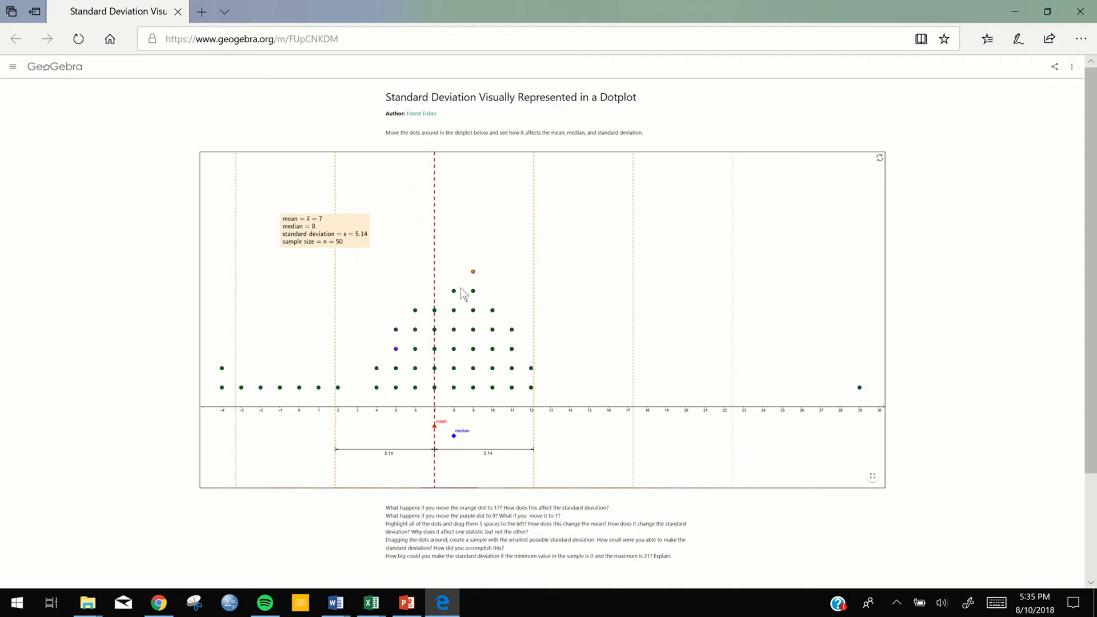
drag(456, 295, 764, 387)
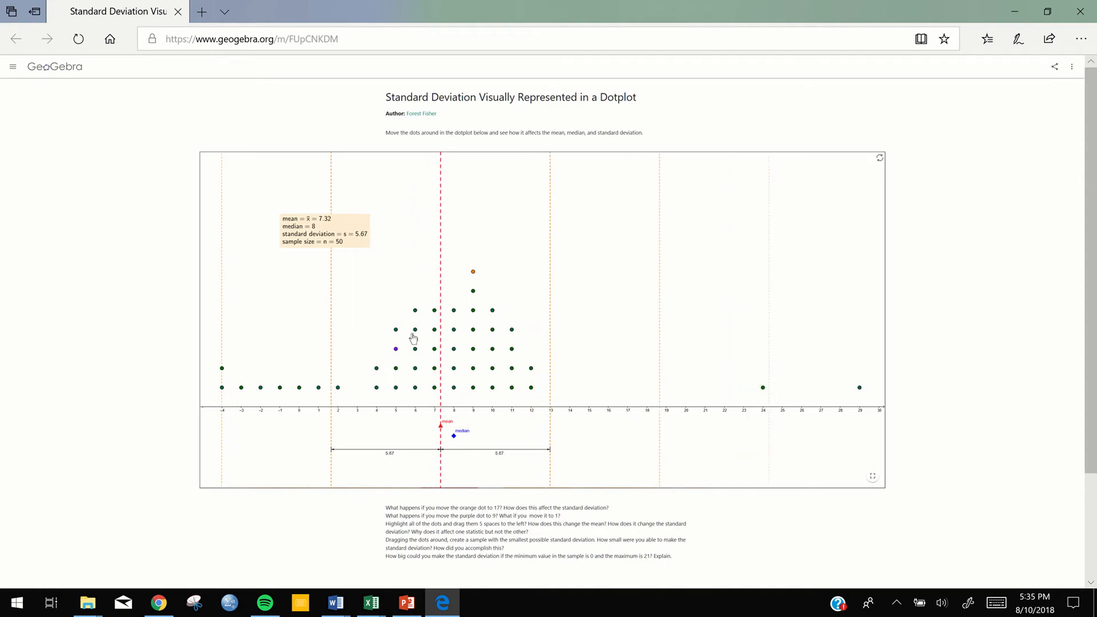
drag(415, 329, 664, 390)
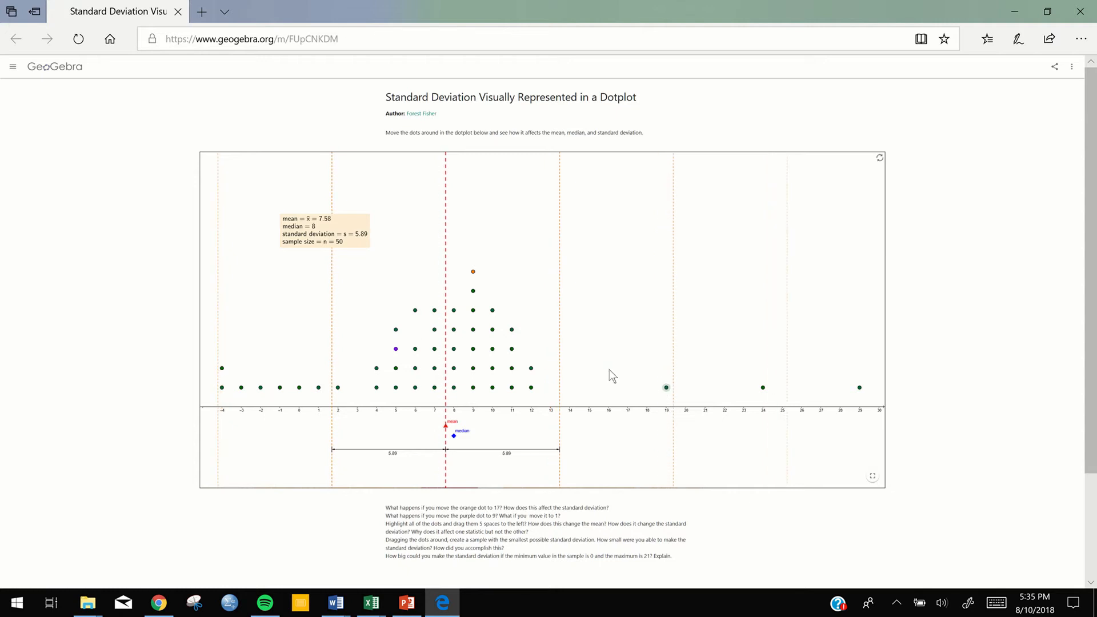
drag(473, 291, 617, 399)
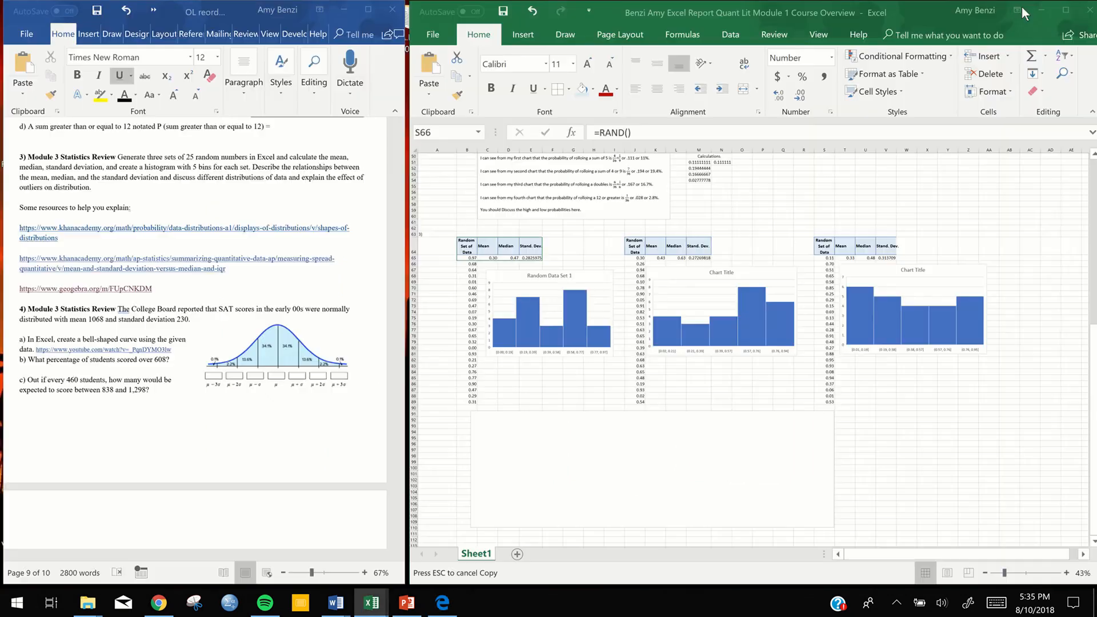
click(1016, 10)
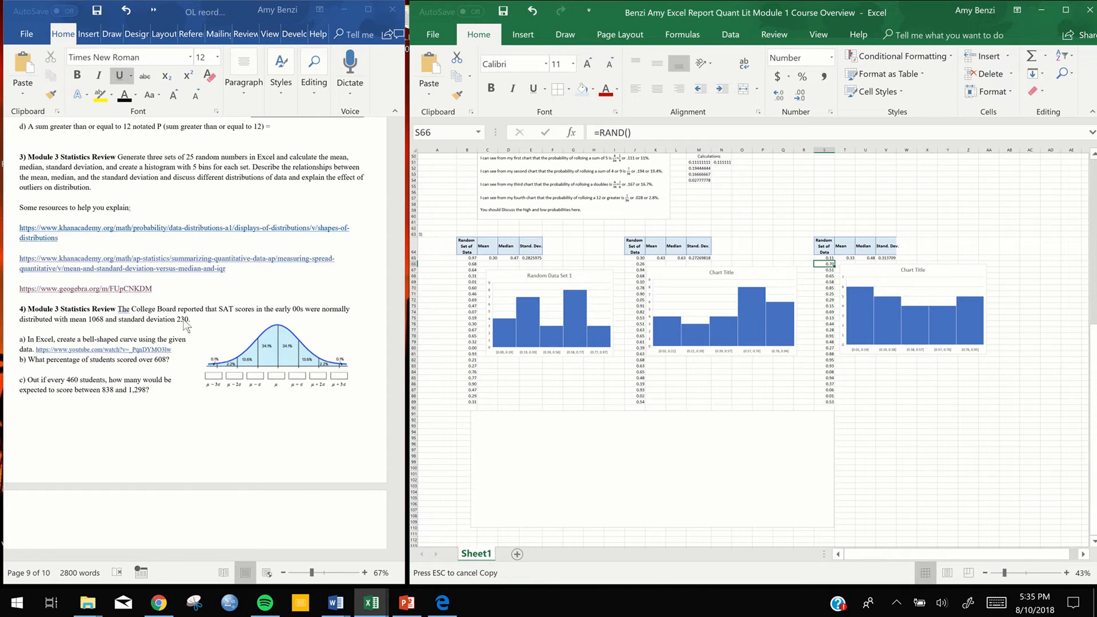
mouse_move(616, 8)
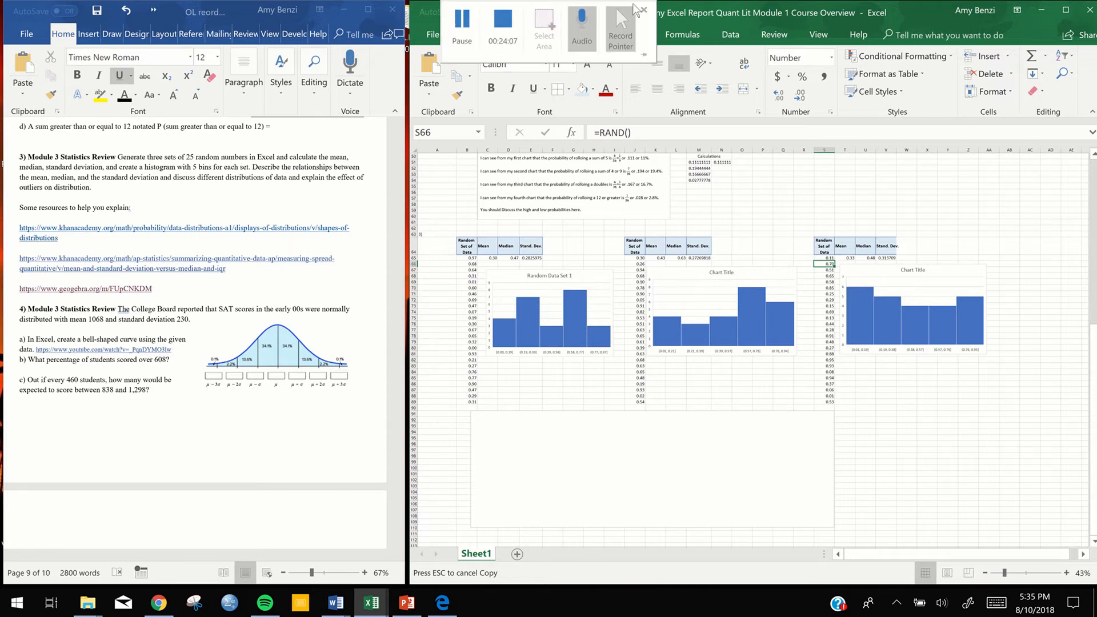
click(501, 26)
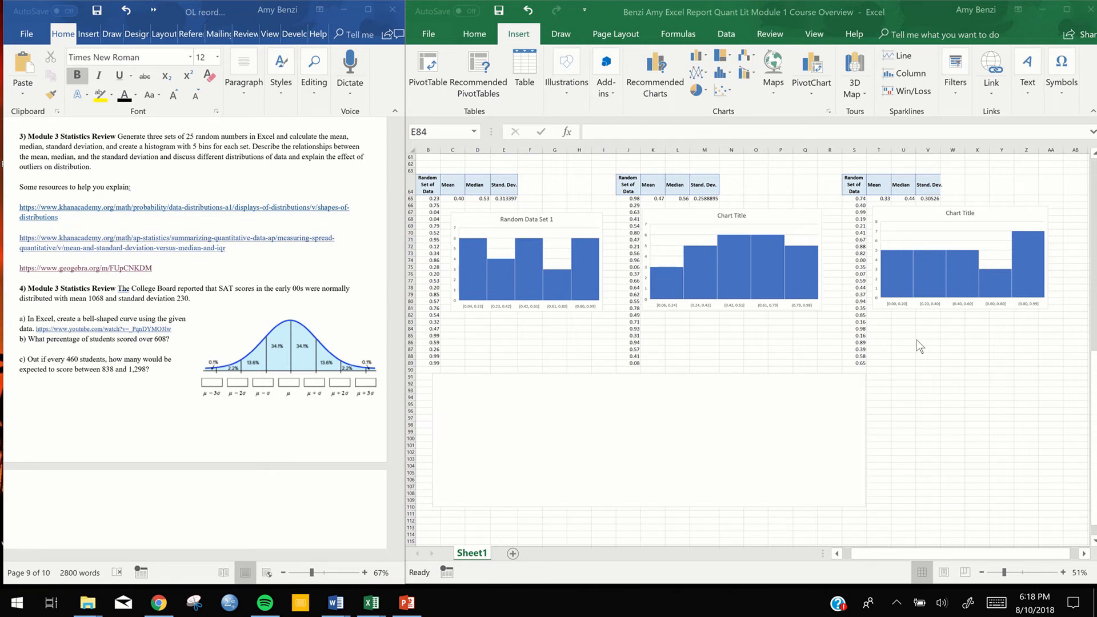
Go to the empty worksheet rows below the blank text box of exercise 3
scroll(748, 401, up, 1)
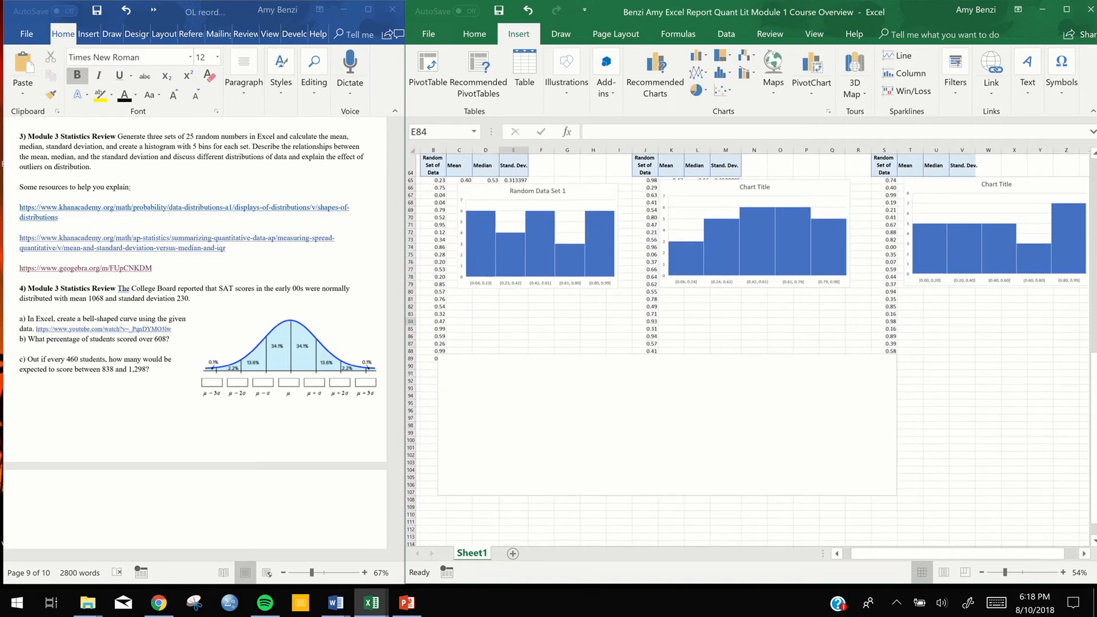
click(958, 370)
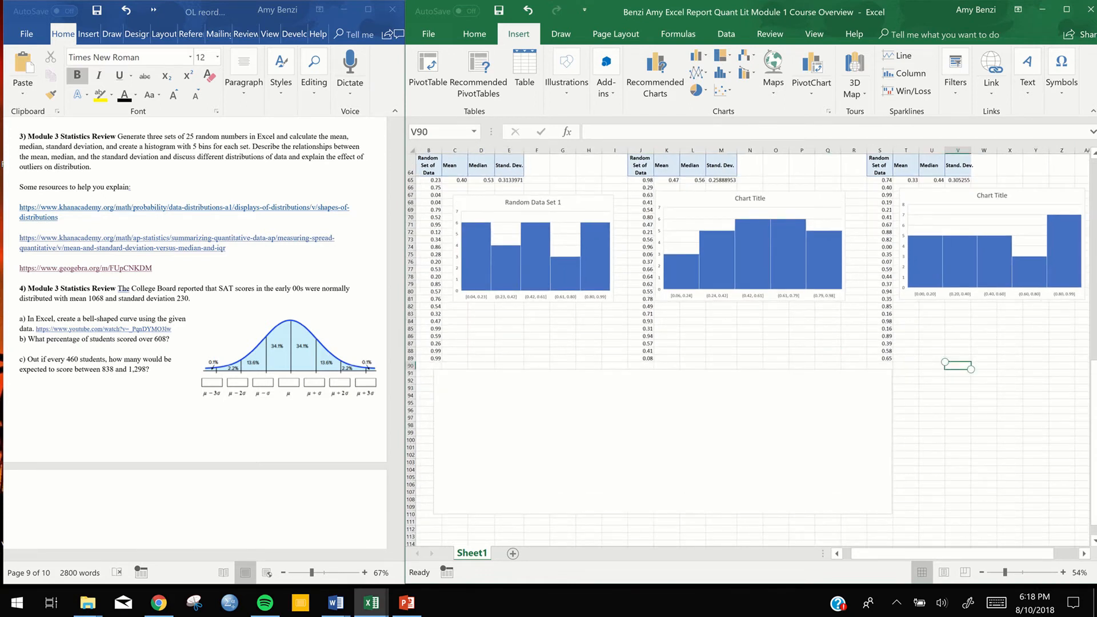
scroll(819, 331, down, 8)
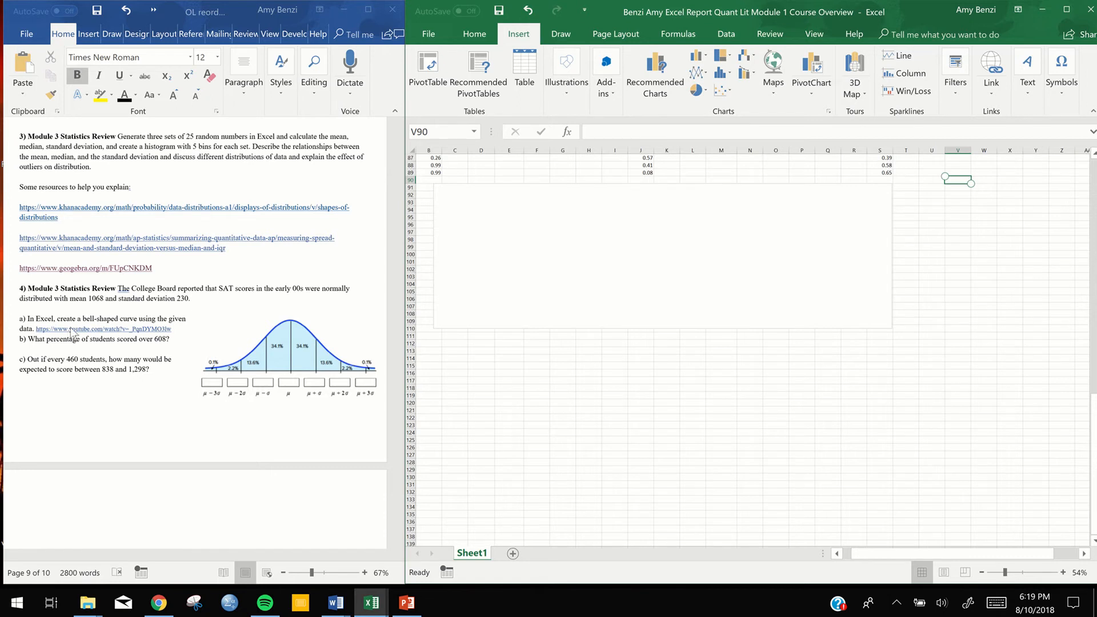
In the Word document, add an unnumbered blank line between parts a and b of question 4
click(179, 329)
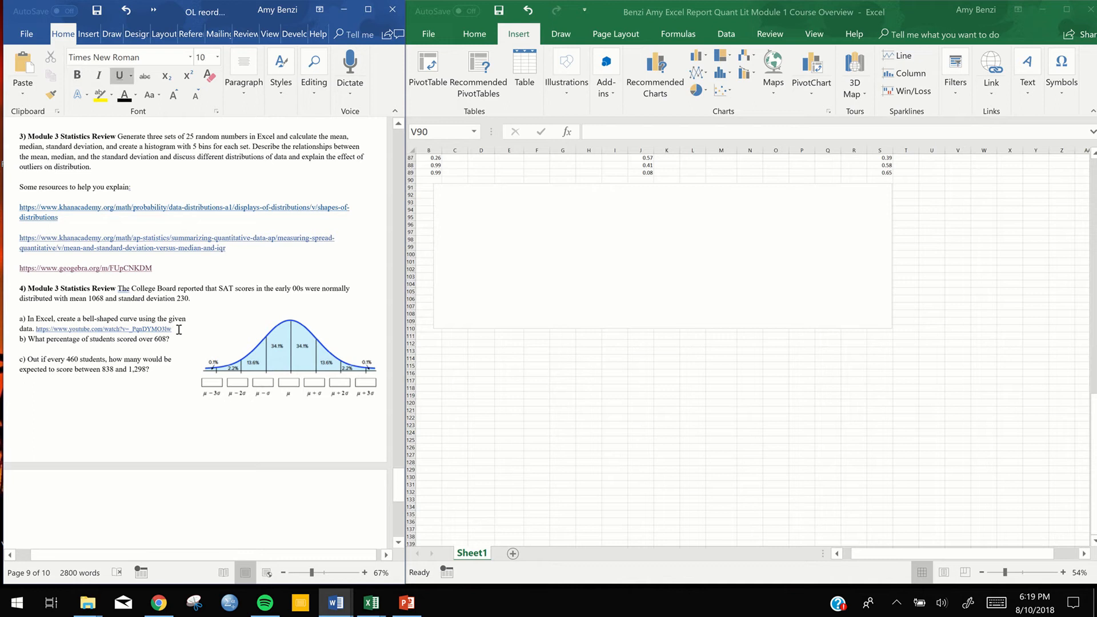
key(Return)
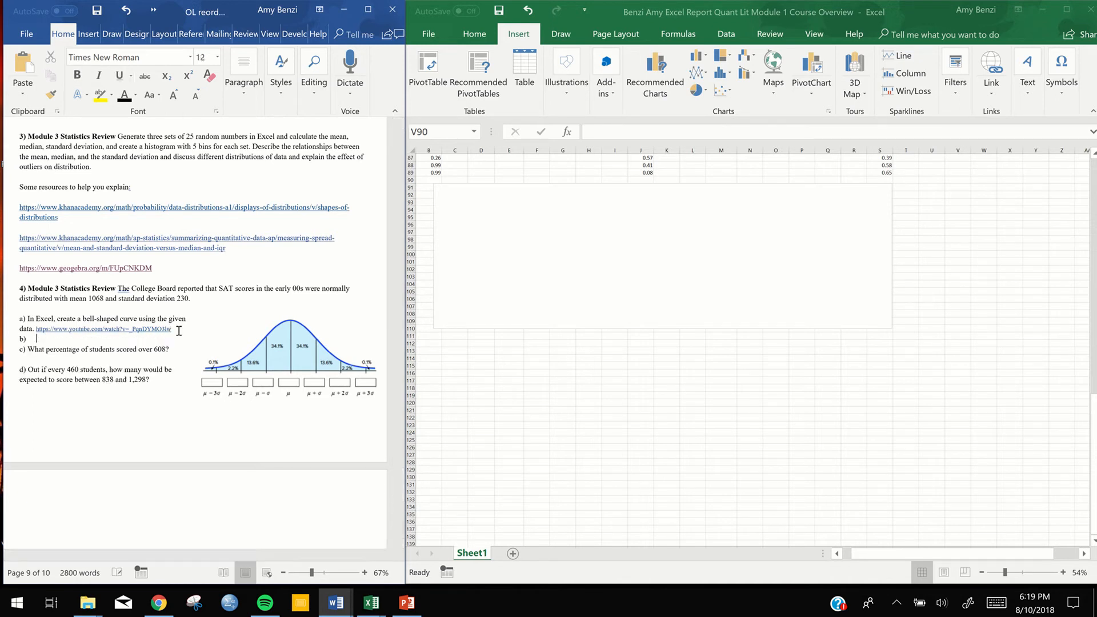
key(BackSpace)
In the Excel sheet, enter the question label 4) in cell A112 below the blank chart
click(855, 553)
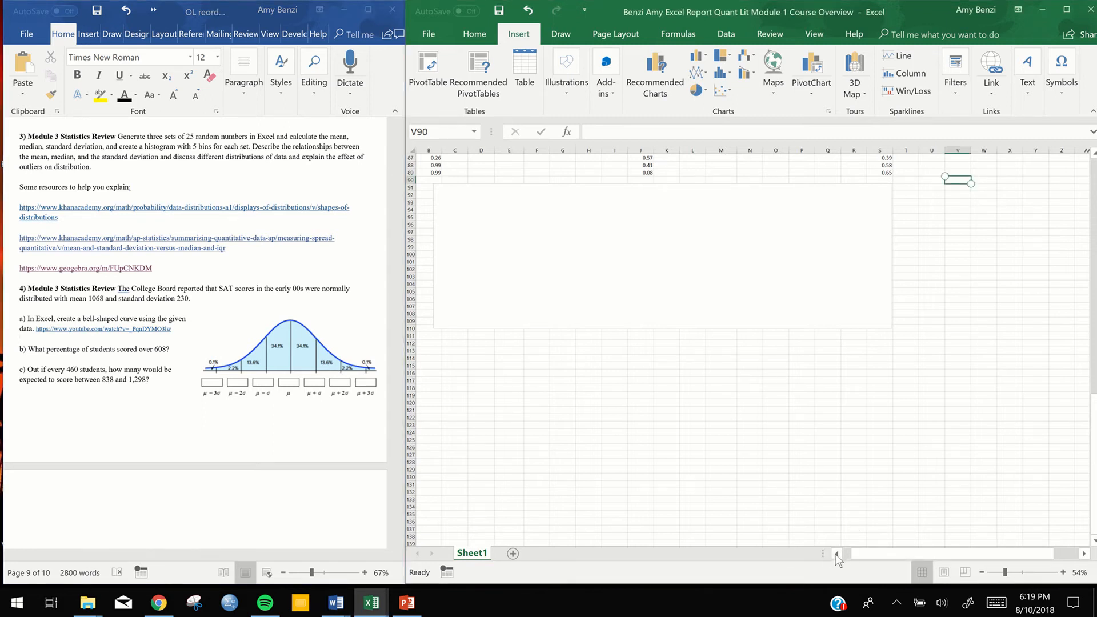
click(836, 554)
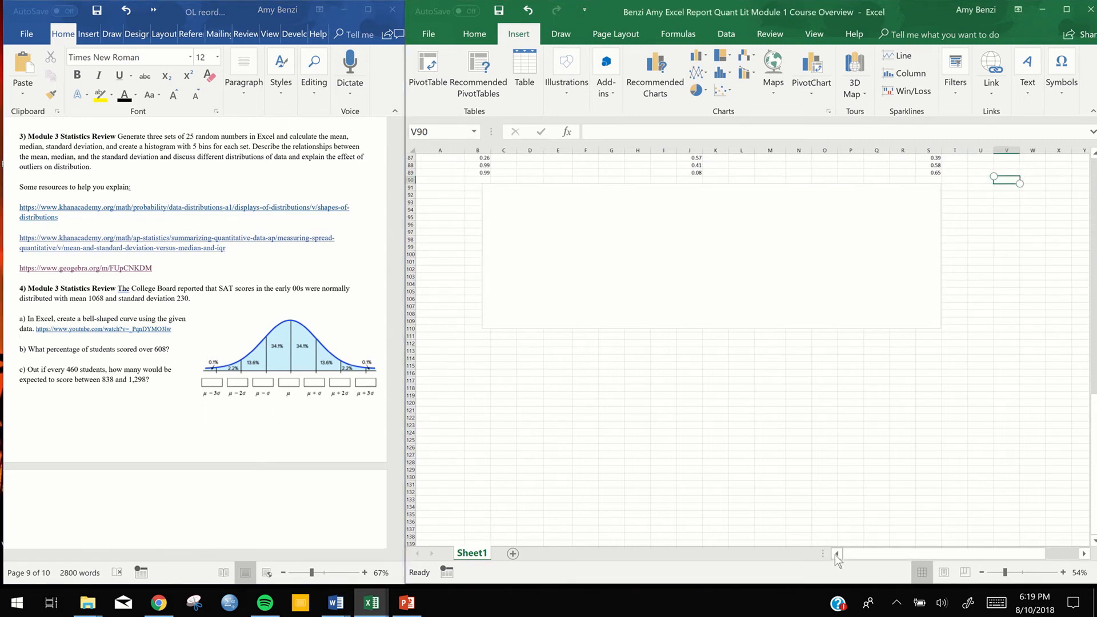
click(447, 351)
scroll(600, 394, down, 6)
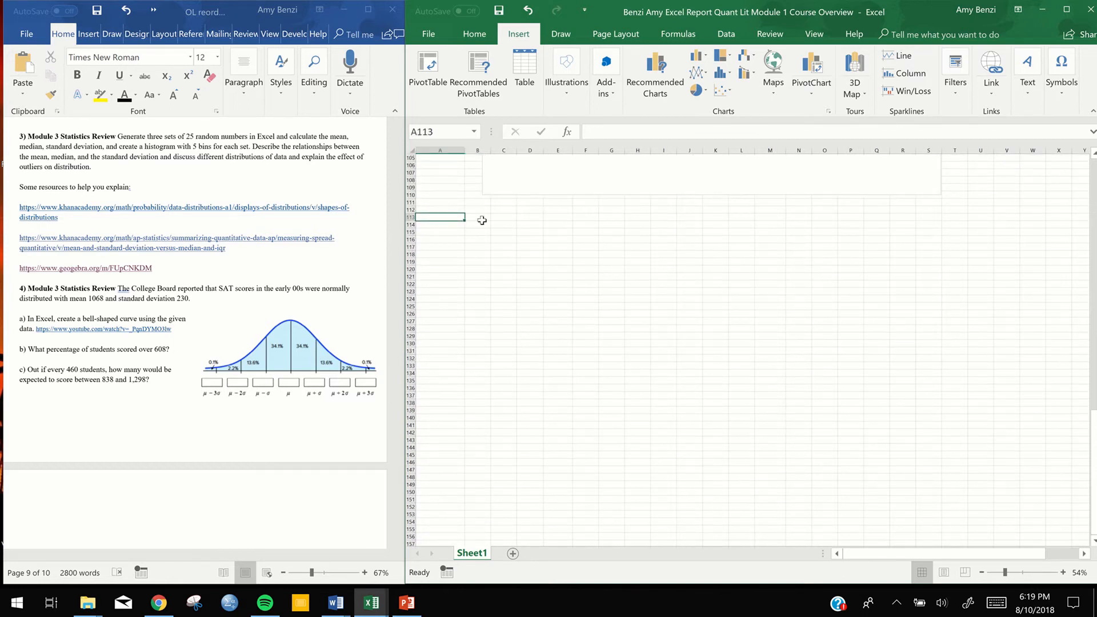
scroll(445, 217, up, 6)
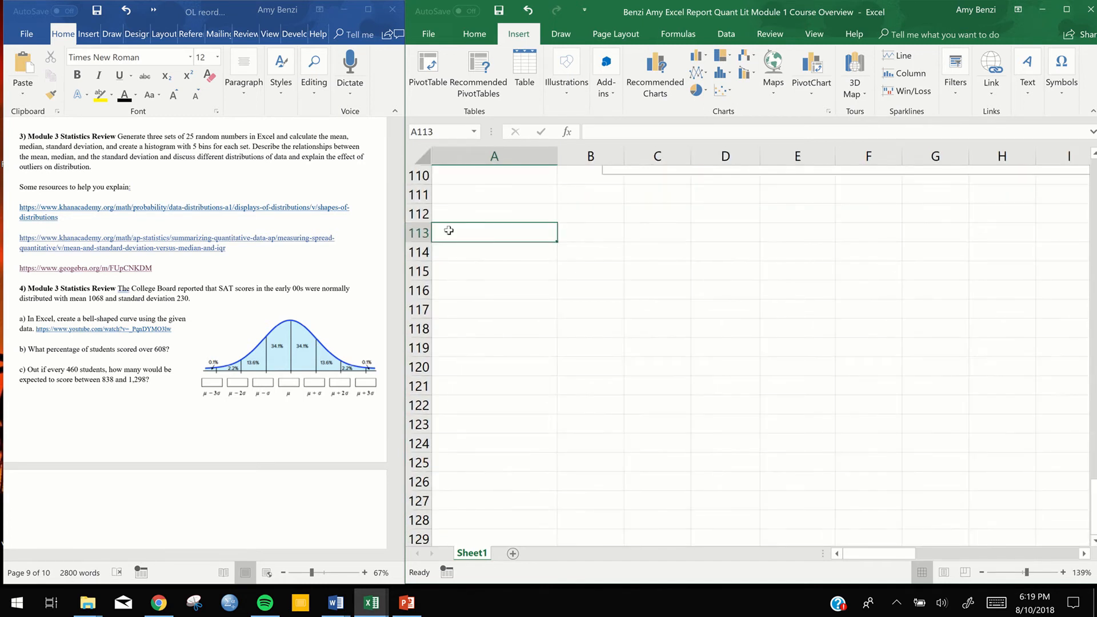
click(450, 212)
text(4)
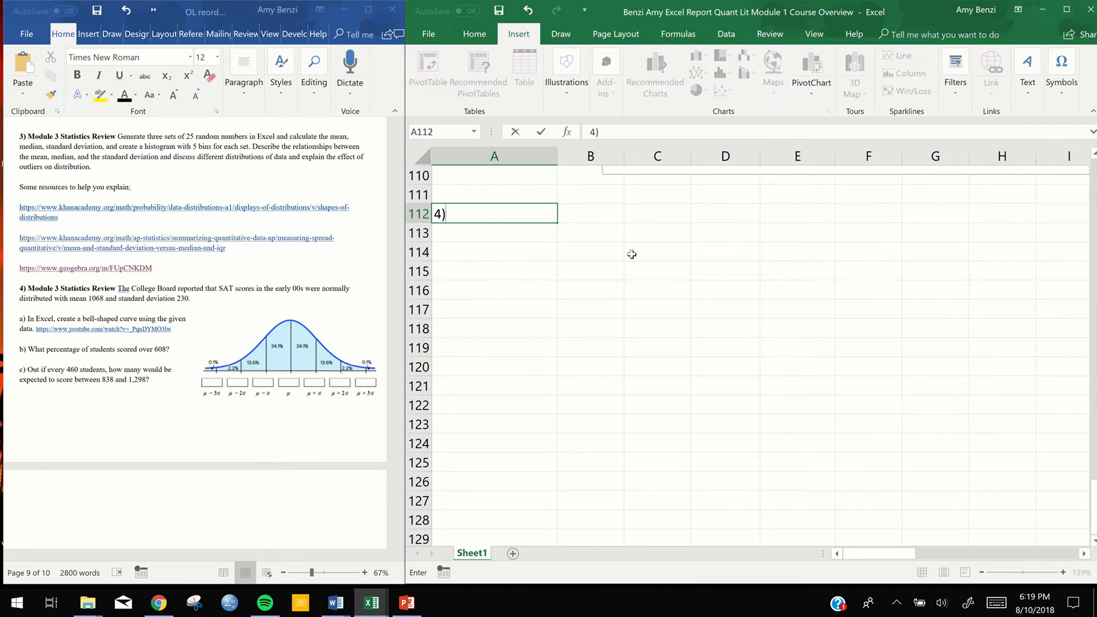
Enter the header Mean in cell B112 with the value 1068 beneath it
click(598, 214)
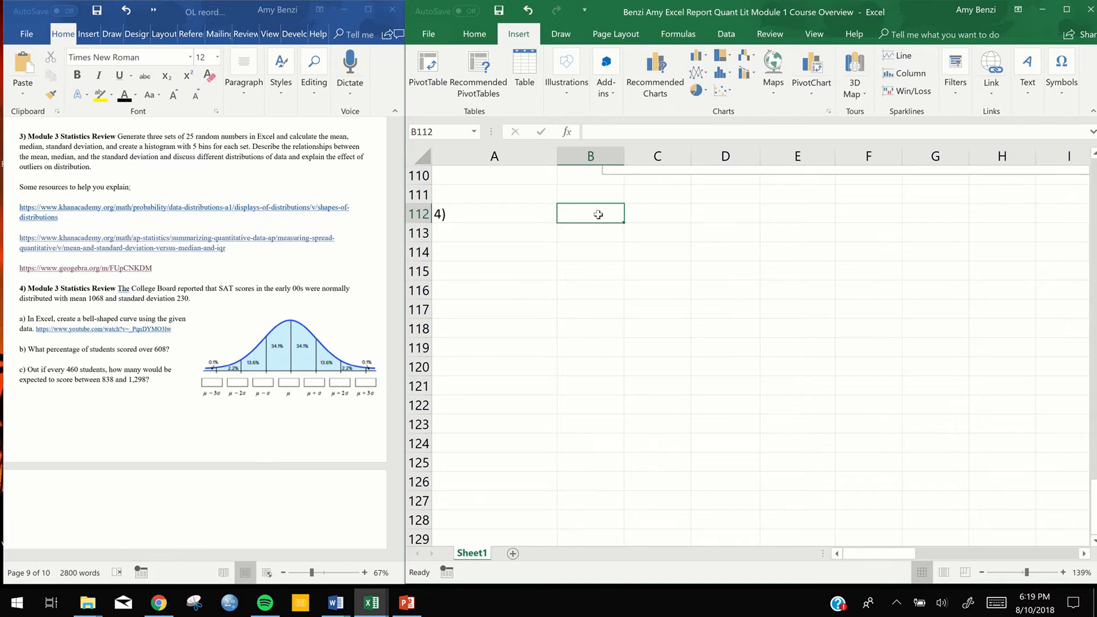
text(Mean)
click(582, 231)
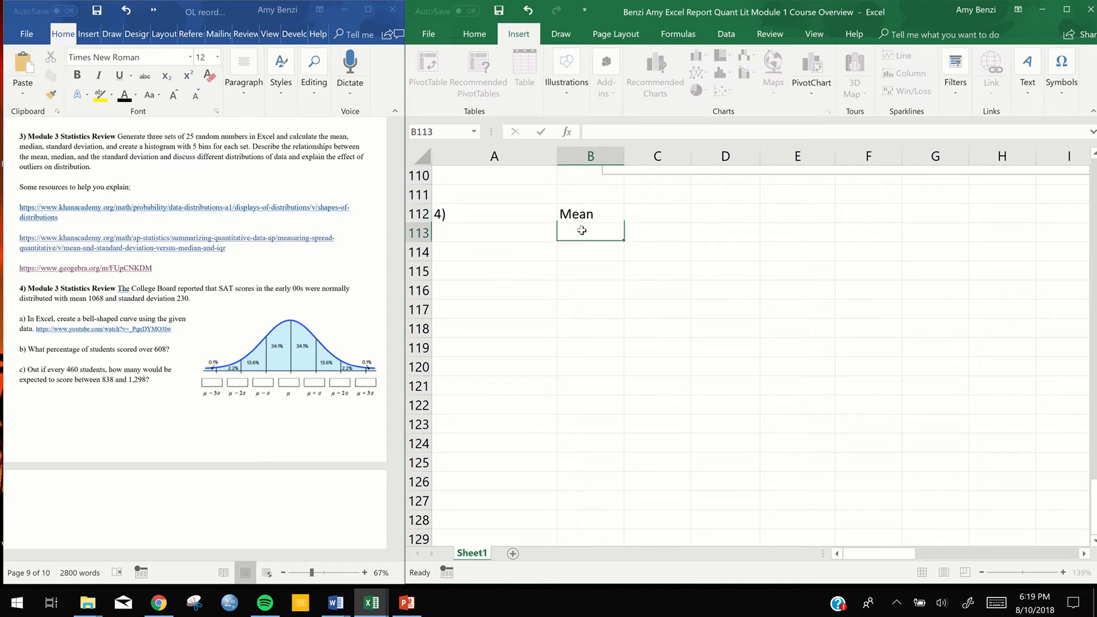
text(1068)
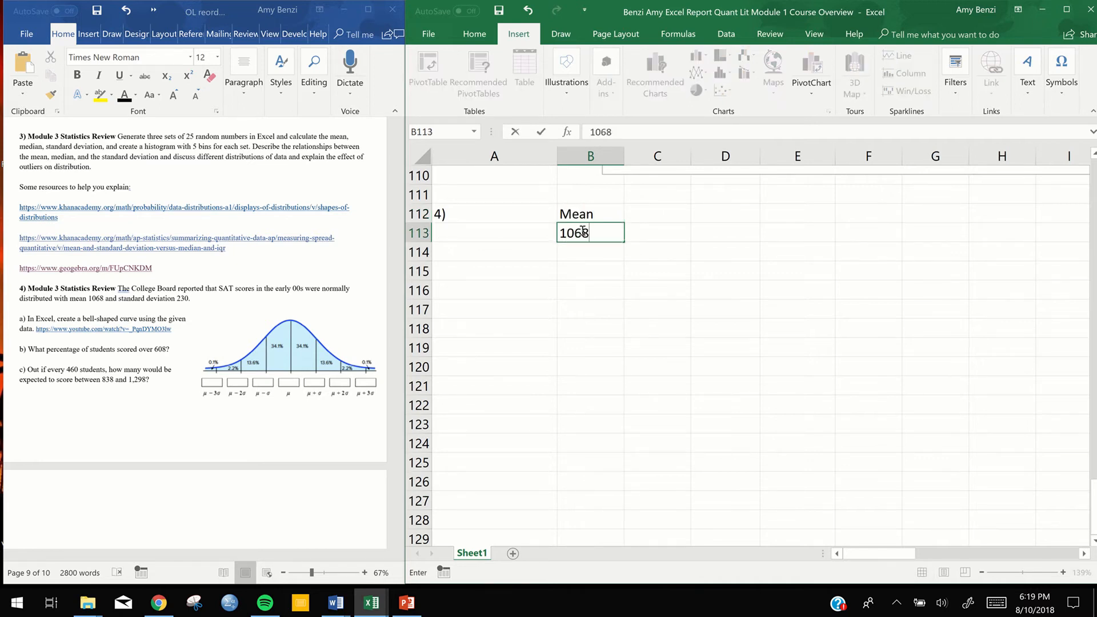
Enter the header Stand. Dev. in cell C112 at font size 10, with the value 230 beneath it
click(637, 213)
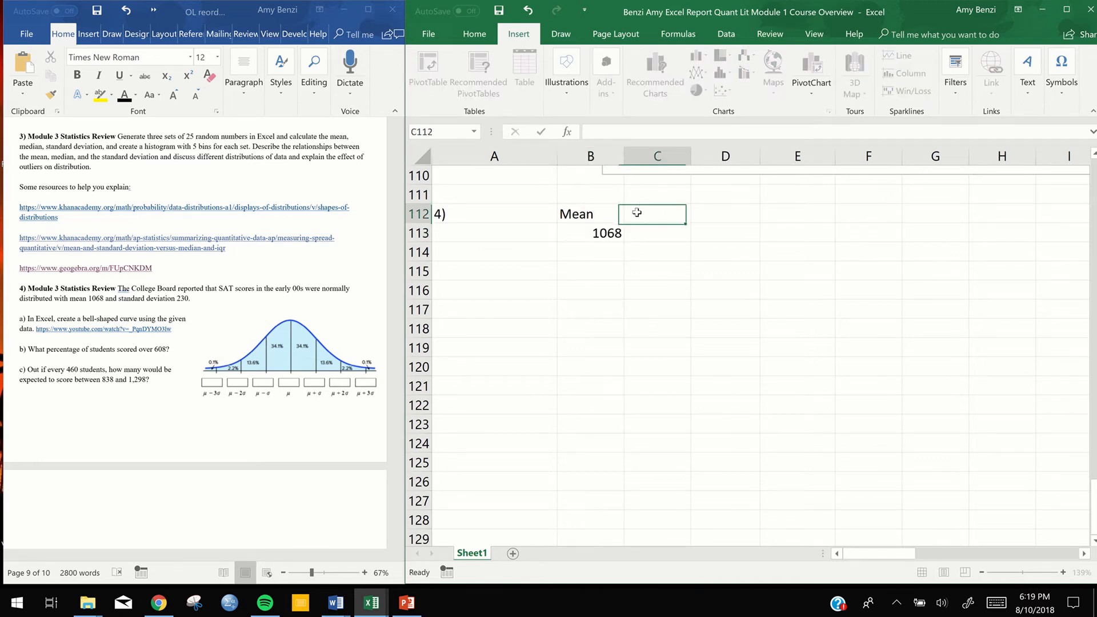
click(487, 36)
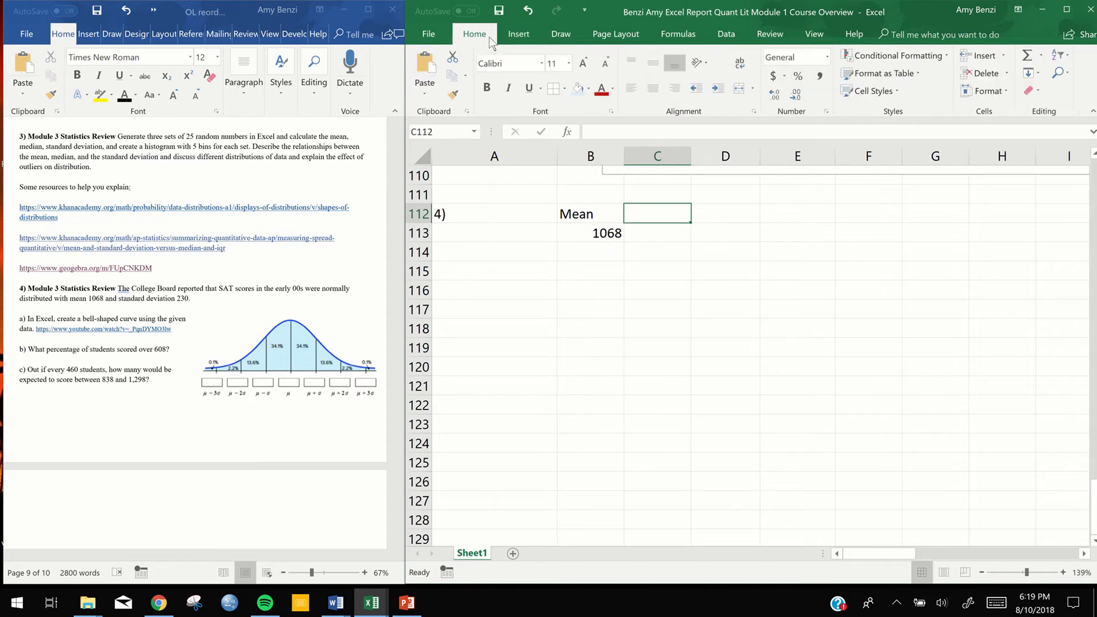
click(568, 64)
click(552, 105)
text(Stand)
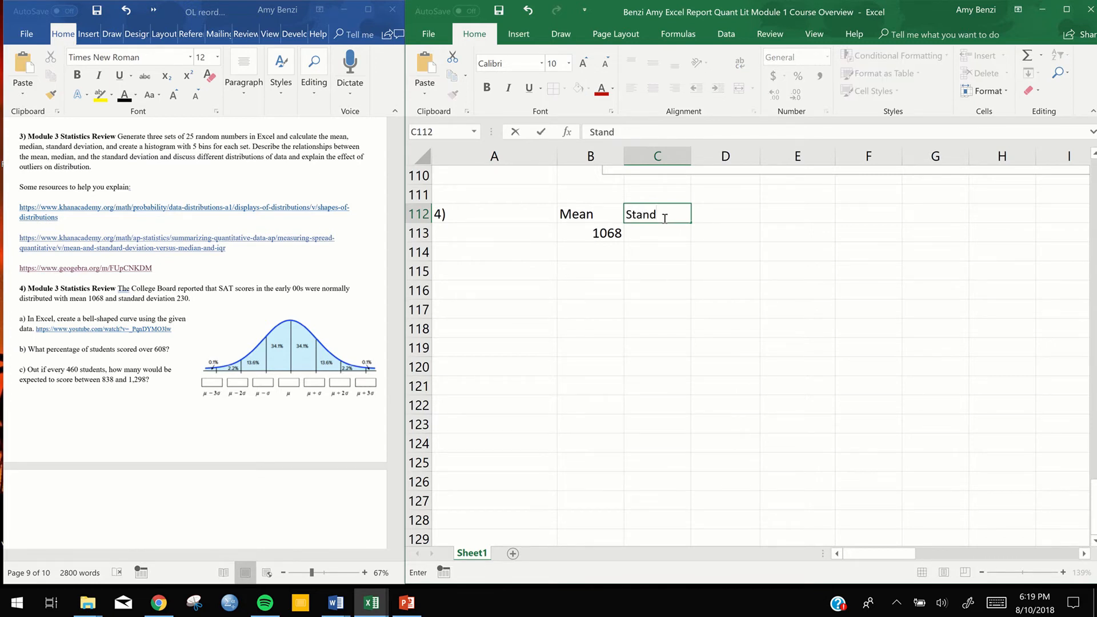
text(. Dev.)
key(Return)
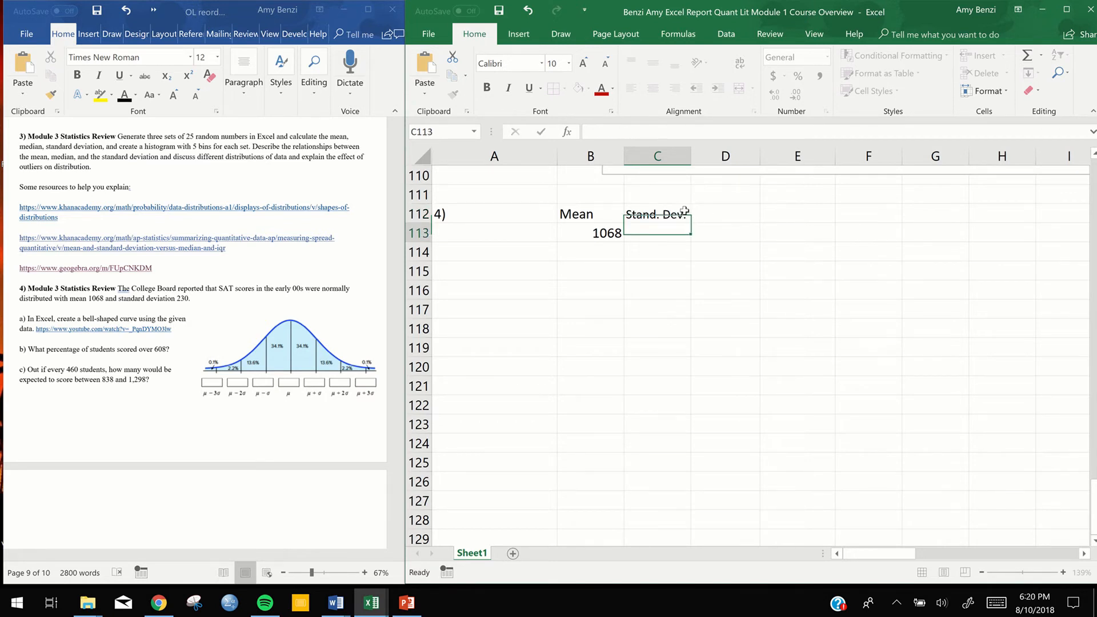
double_click(655, 229)
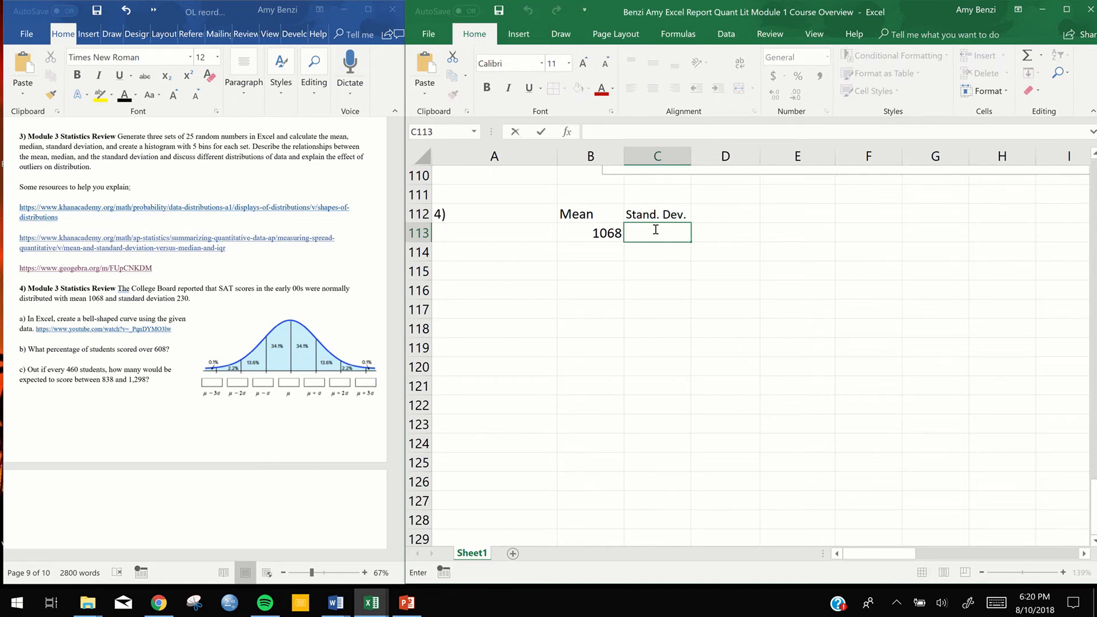
text(230)
key(Return)
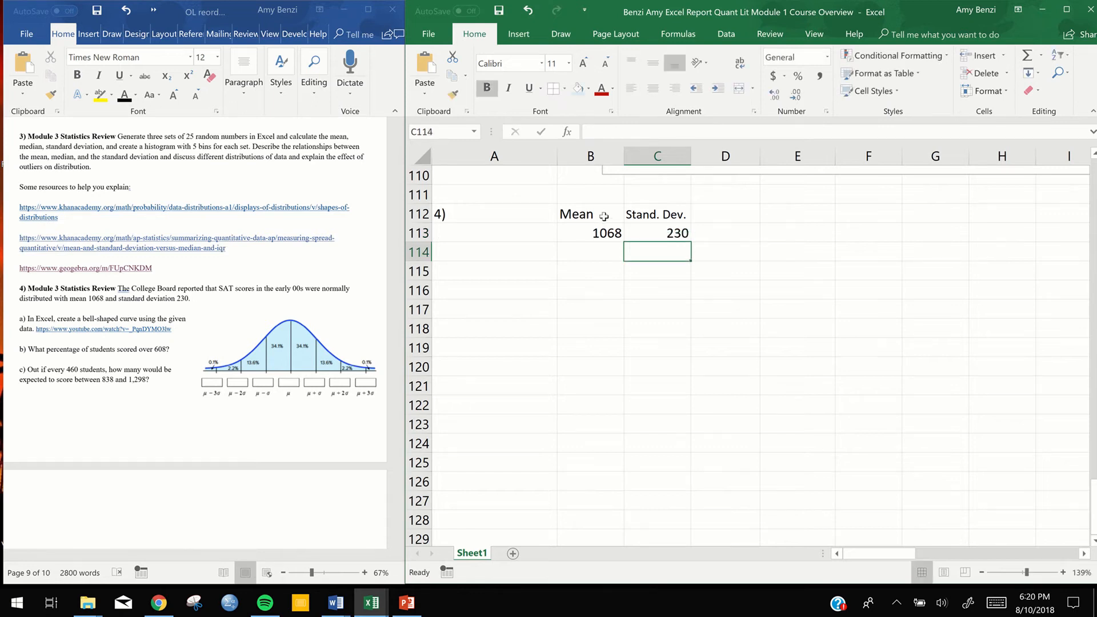
Center the contents of B112:C113 and apply all borders to the cells
drag(607, 214, 657, 233)
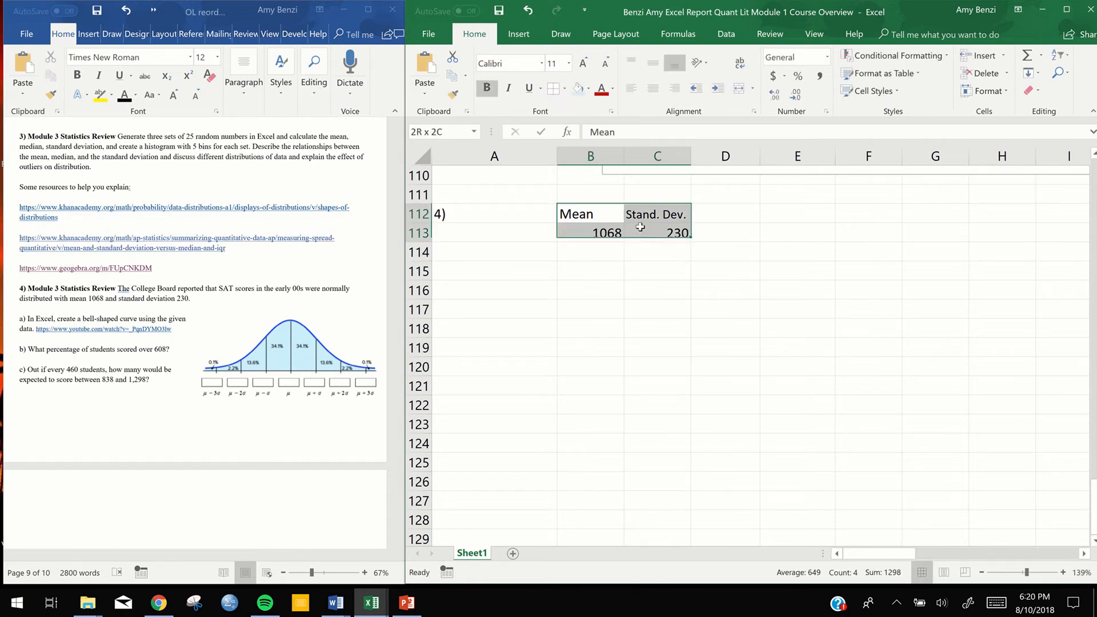
click(653, 88)
click(778, 273)
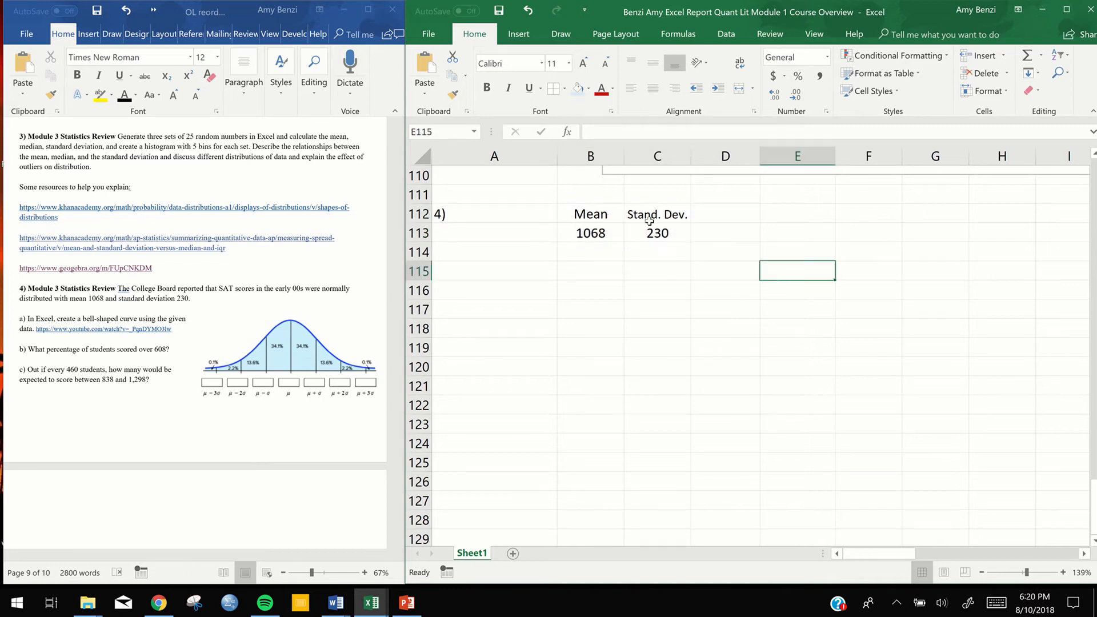
drag(594, 214, 657, 233)
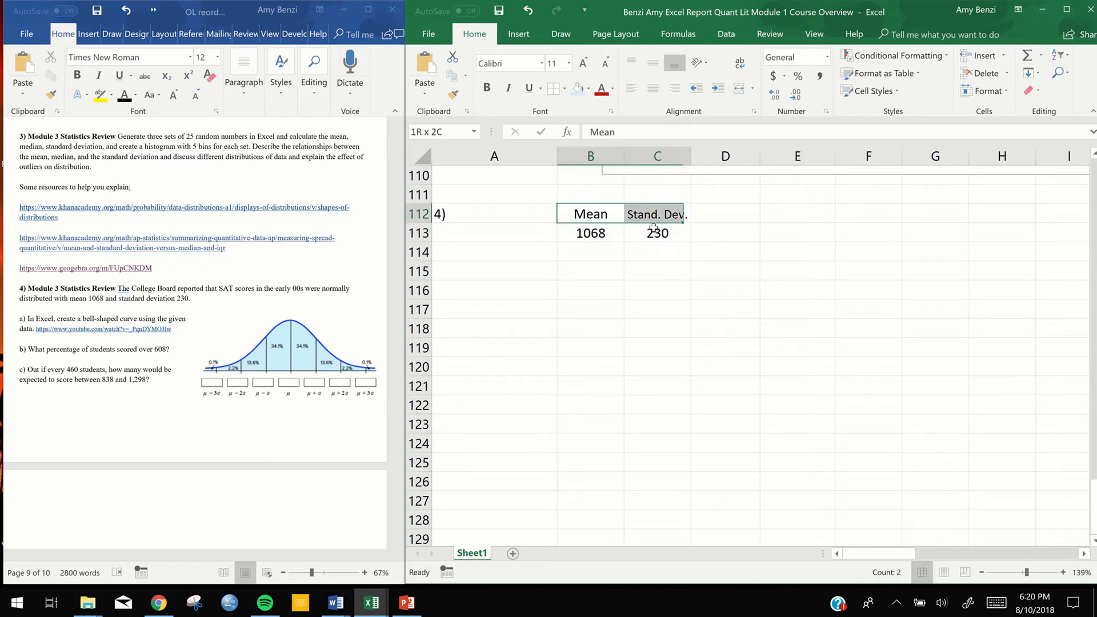
click(564, 90)
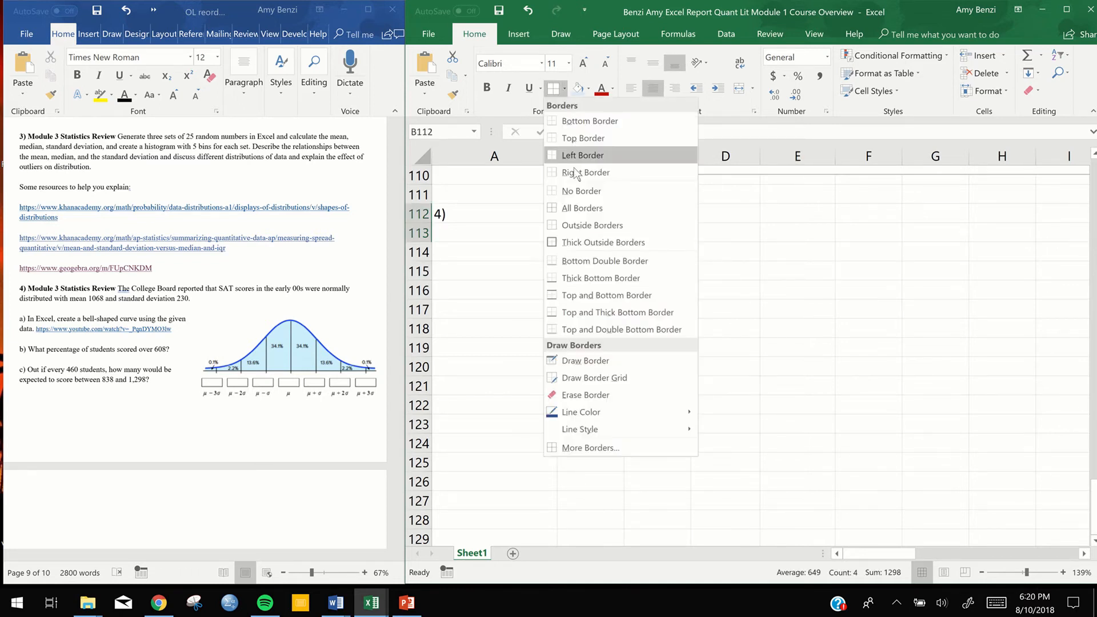
click(573, 208)
Fill the Mean and Stand. Dev. header cells with light blue
drag(572, 218, 634, 216)
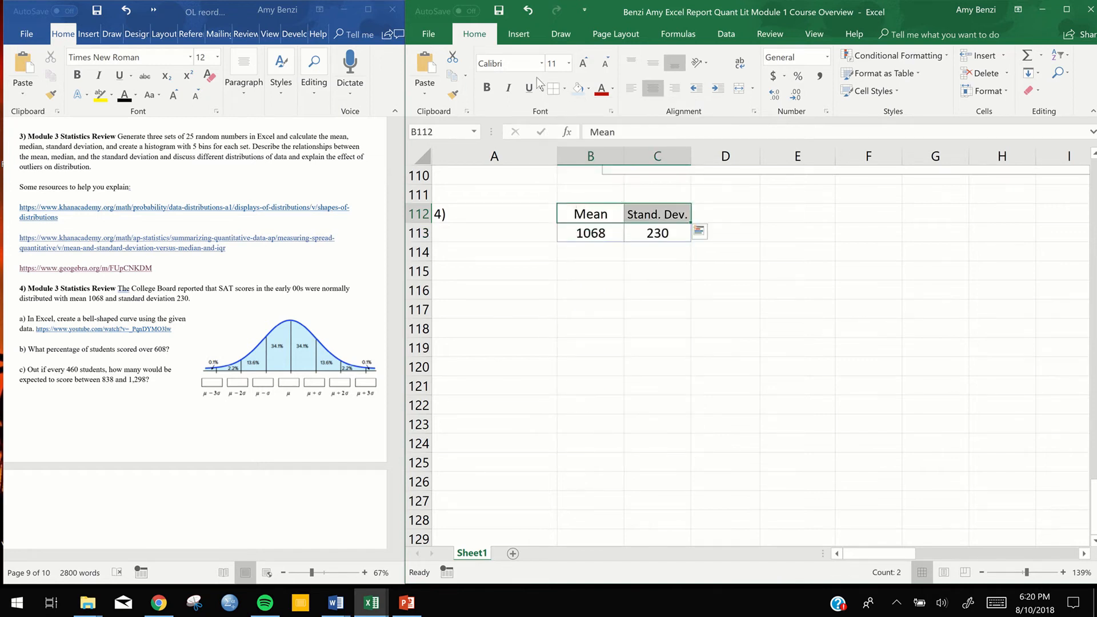
click(574, 92)
click(657, 347)
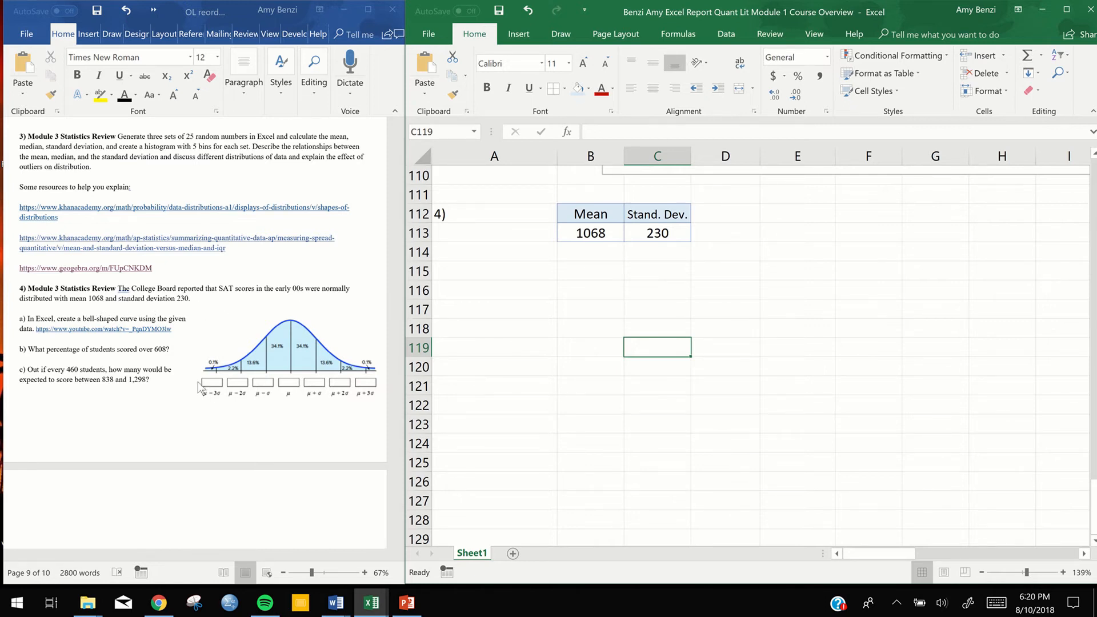
In the Word document, shift the bell curve picture in question 4 slightly and enlarge it from its upper-left corner
click(272, 347)
click(274, 350)
mouse_move(275, 350)
mouse_down()
mouse_move(251, 339)
mouse_move(267, 347)
mouse_up()
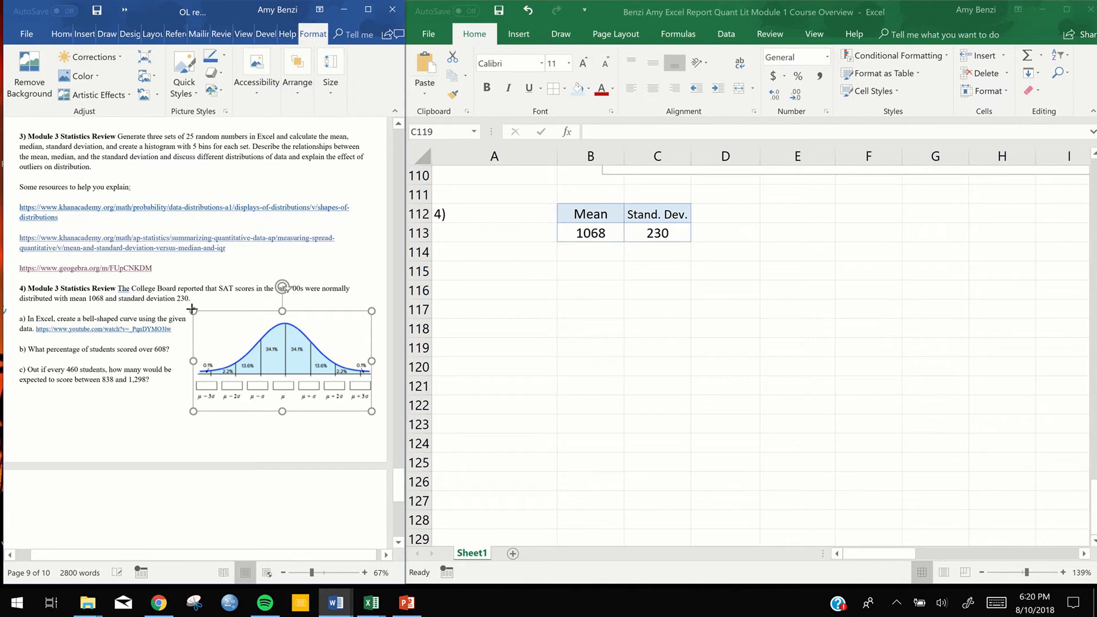
drag(193, 311, 188, 309)
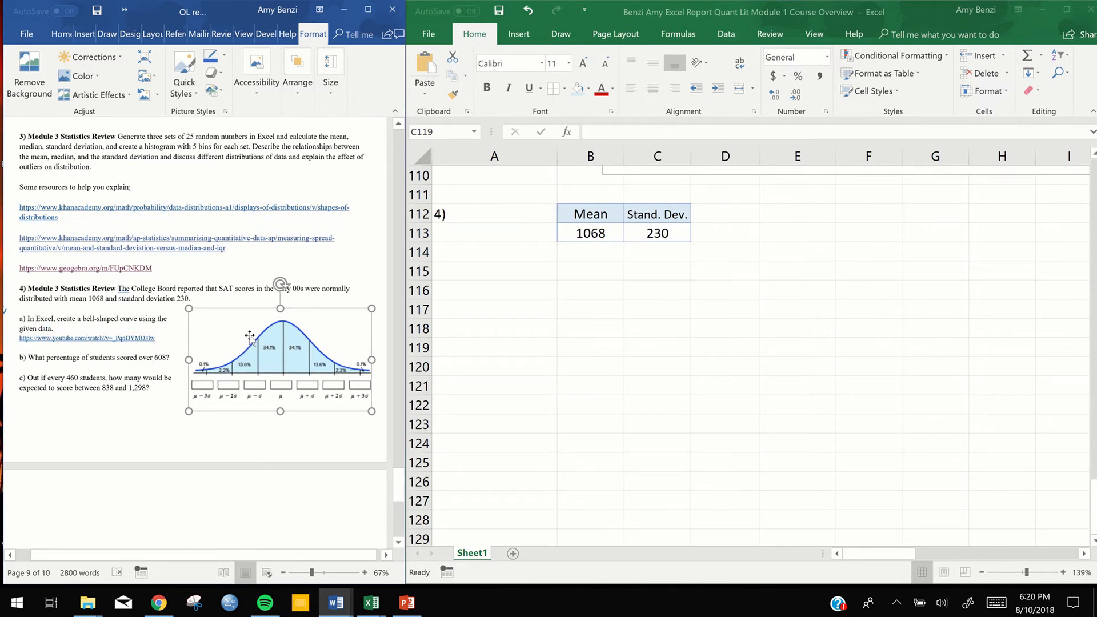
click(289, 429)
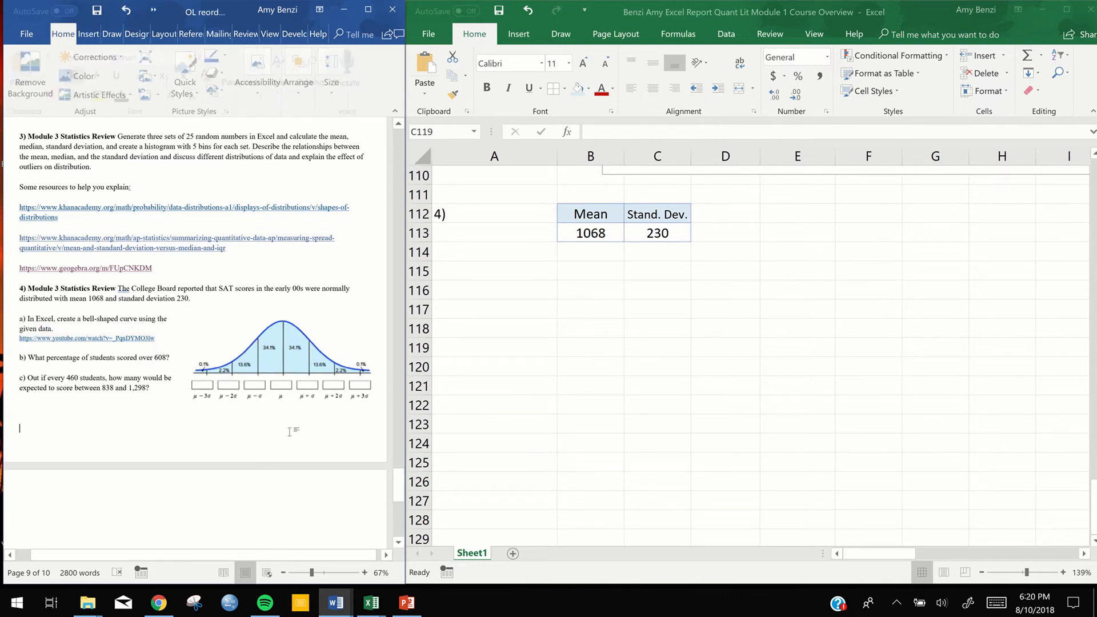
Make the Mean and Stand. Dev. headers in the Excel sheet bold
drag(398, 484, 397, 490)
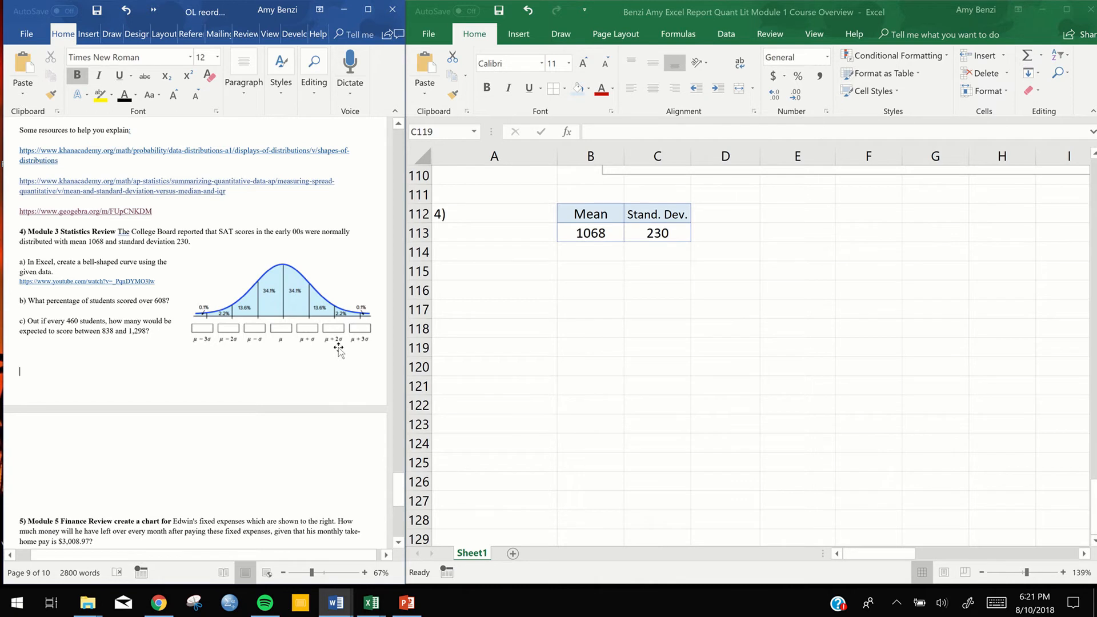
click(776, 210)
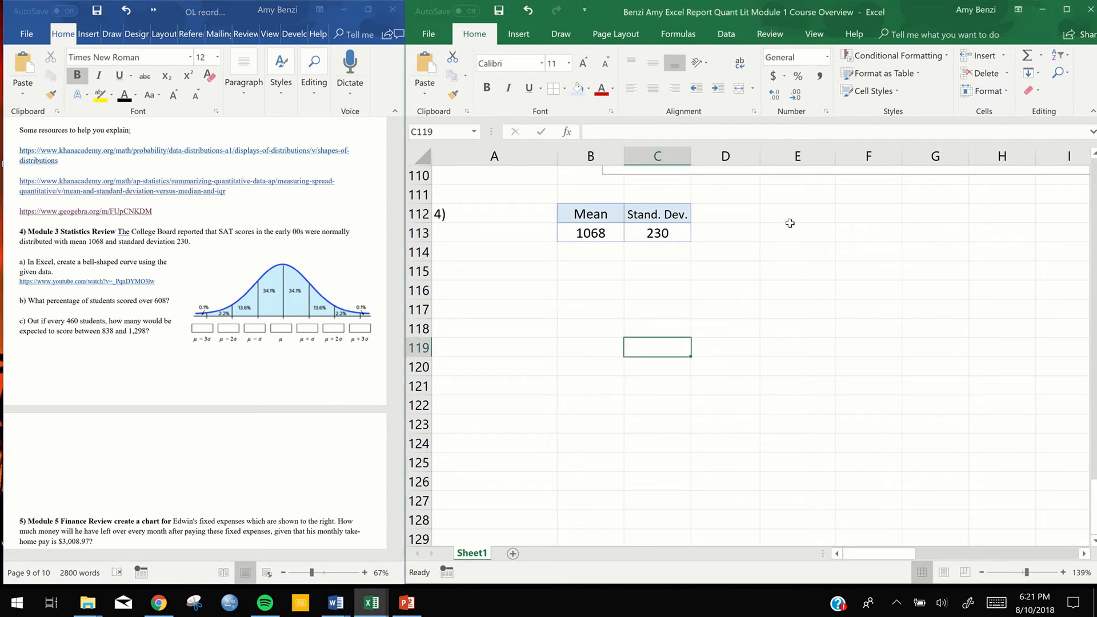
ctrl+scroll(750, 282, down, 3)
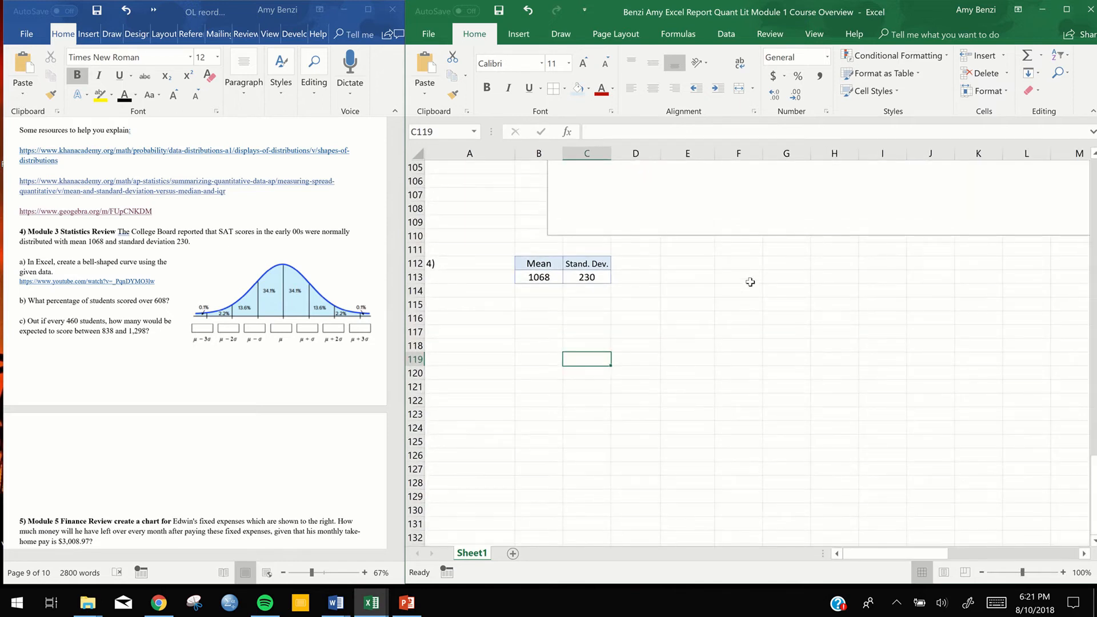
click(687, 266)
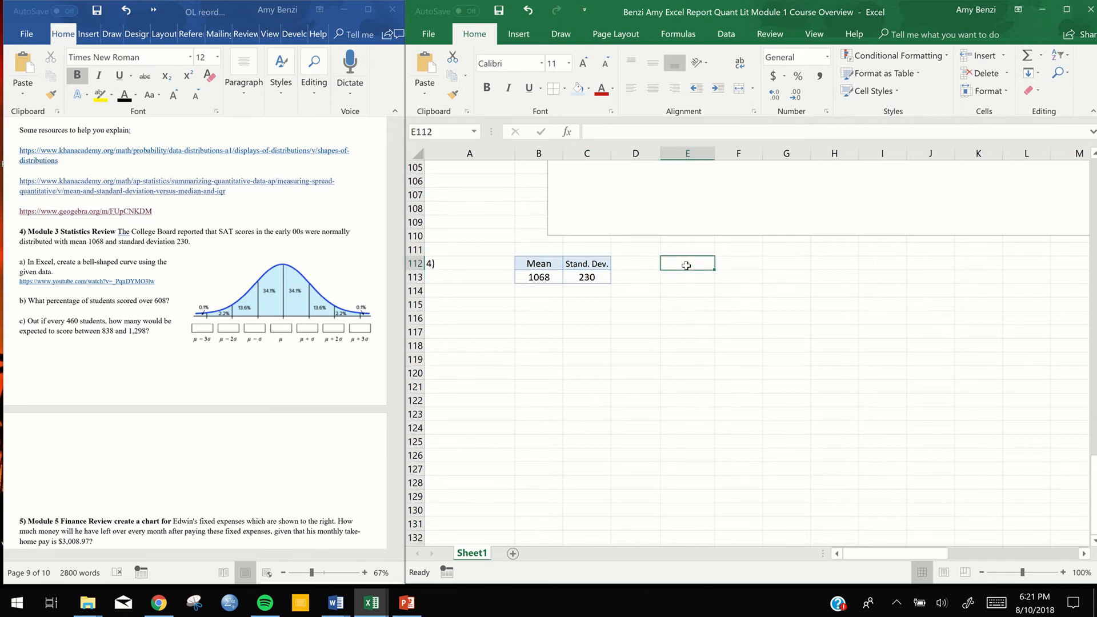
text(=)
drag(542, 263, 587, 263)
click(488, 86)
Insert the Greek small letter mu (μ) from the Times New Roman Greek and Coptic symbols into cell E112
click(678, 265)
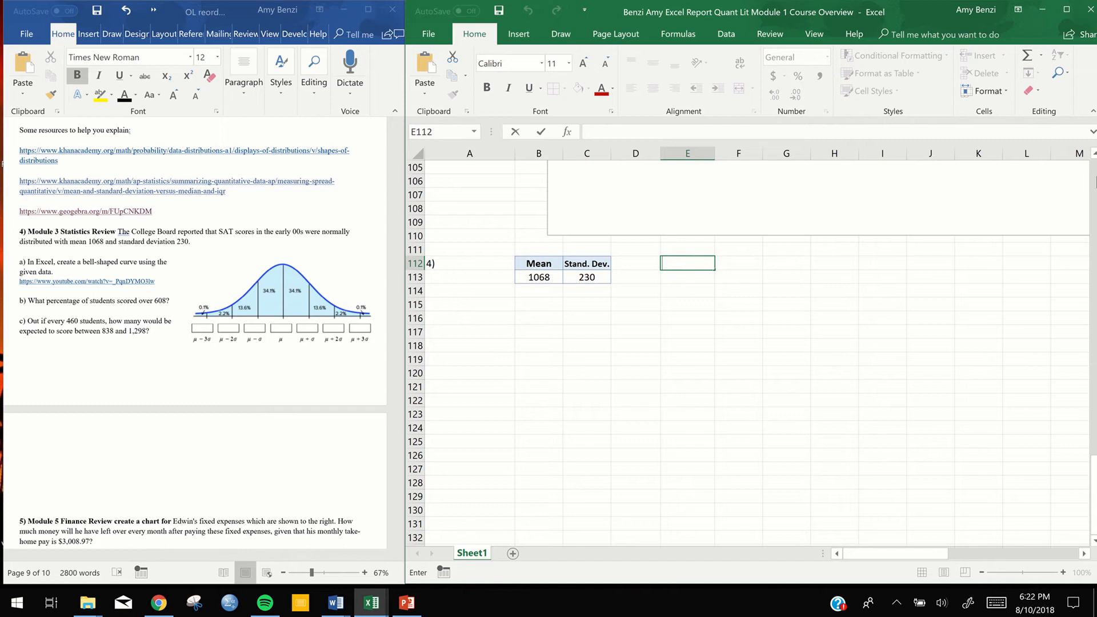
click(516, 33)
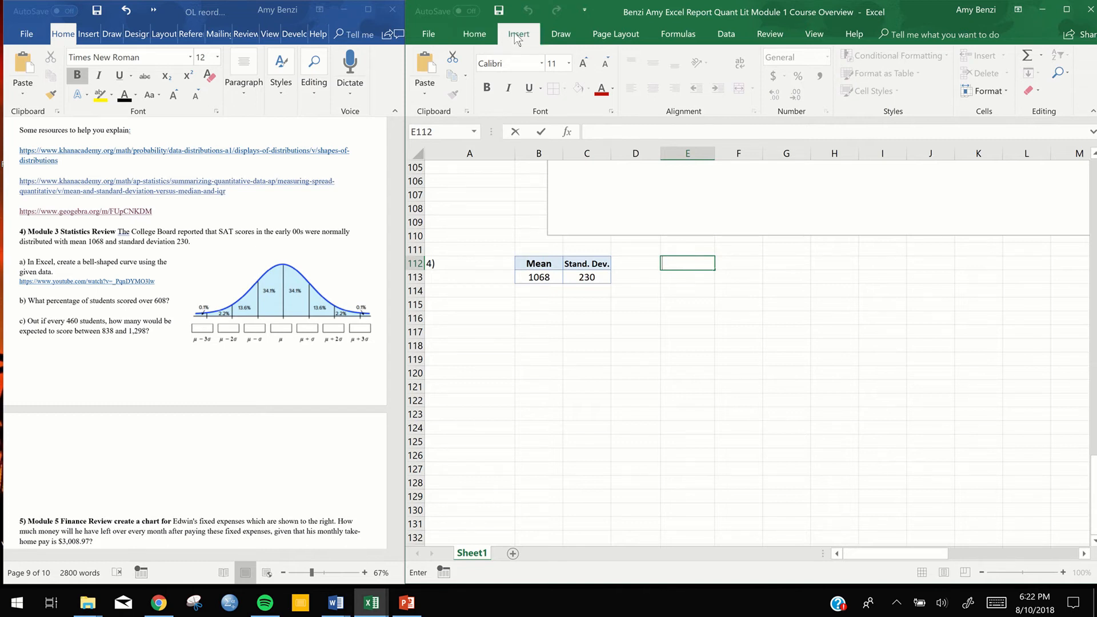
click(1062, 99)
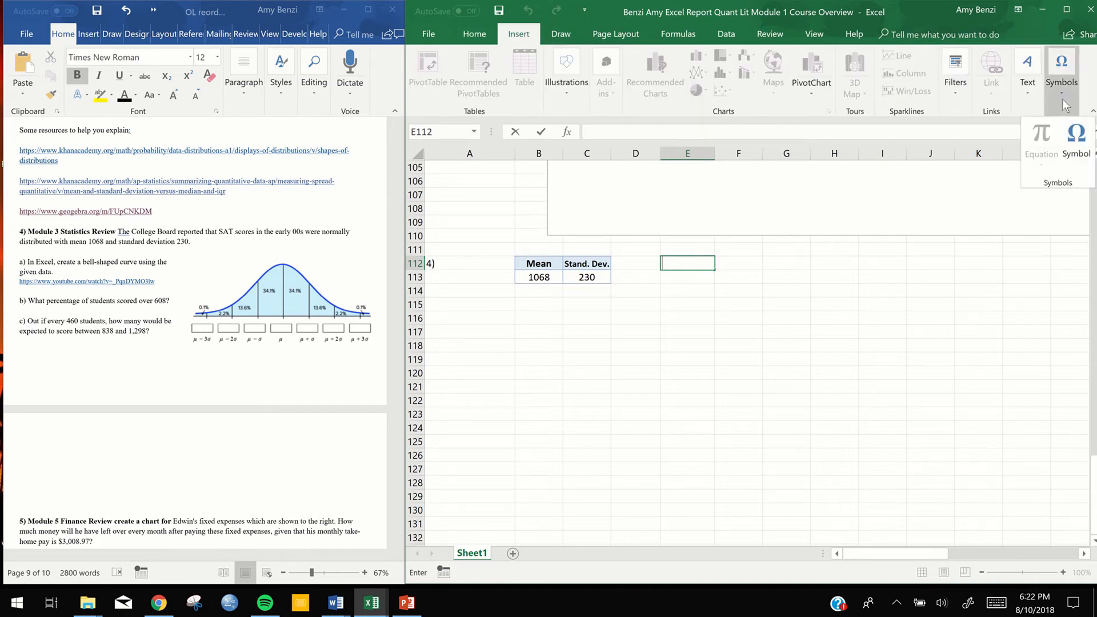
click(1077, 143)
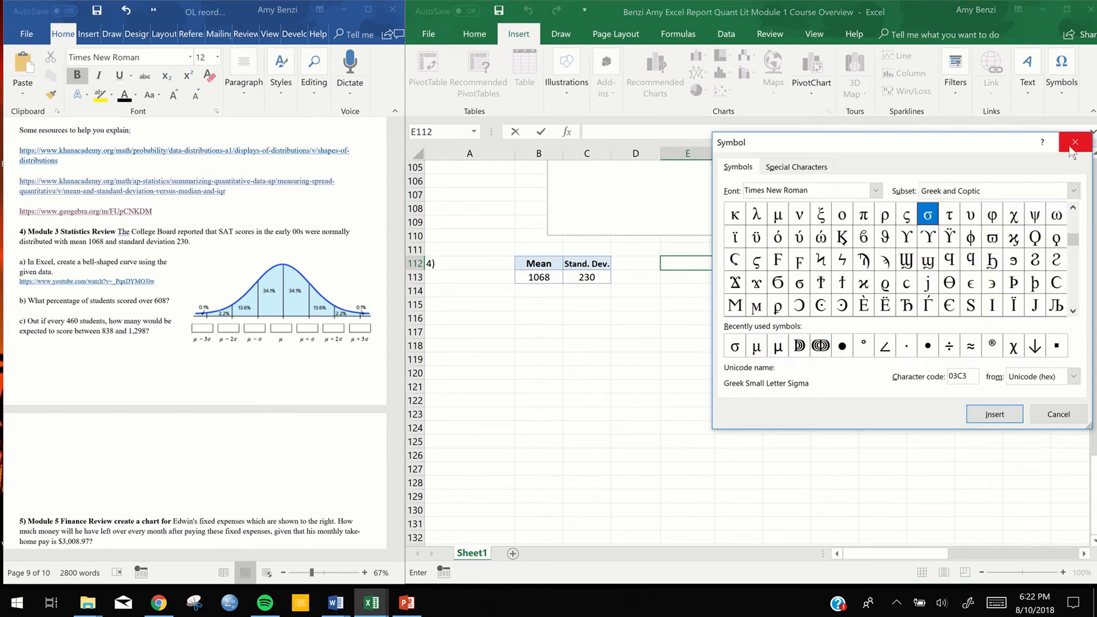
drag(1075, 237, 1081, 205)
click(1077, 296)
click(1076, 297)
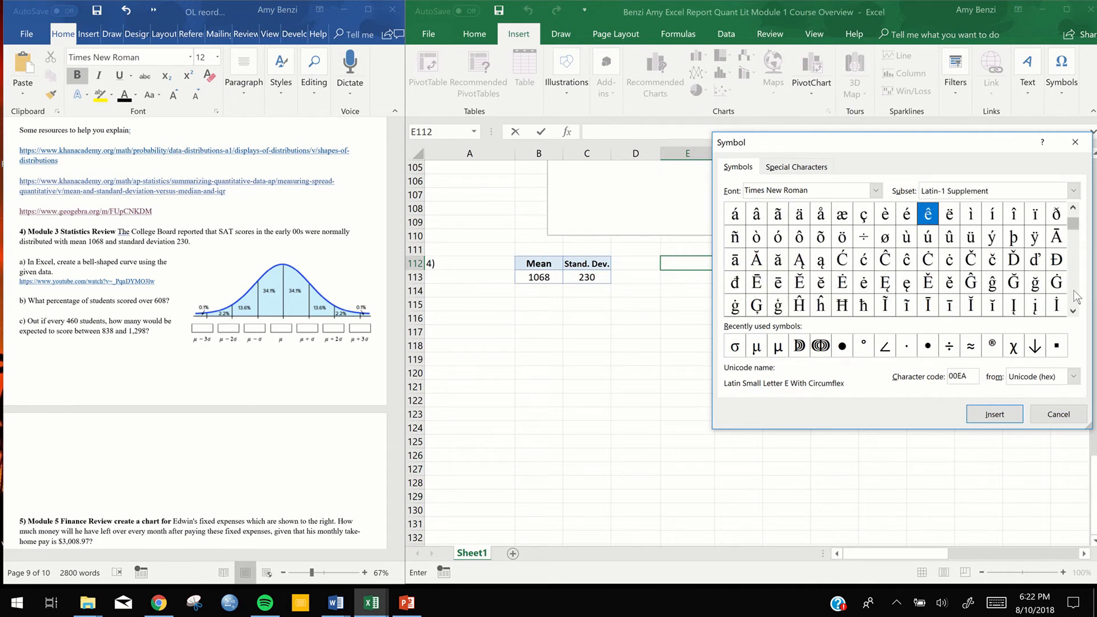
click(1077, 296)
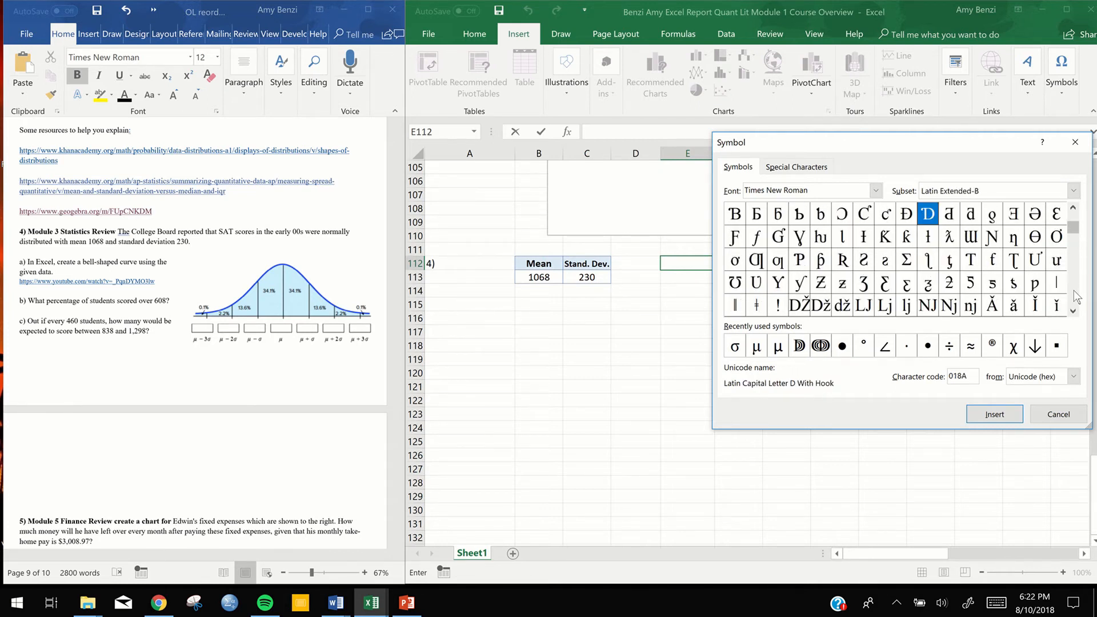
click(1076, 296)
click(1076, 296)
click(1077, 296)
click(1076, 296)
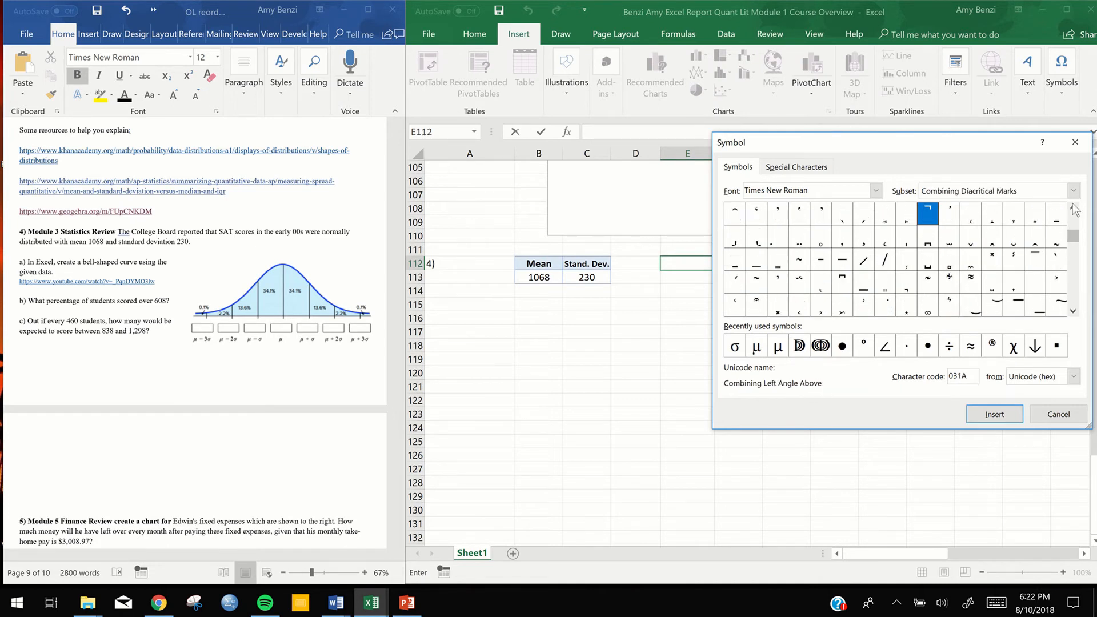
click(1074, 226)
click(1074, 227)
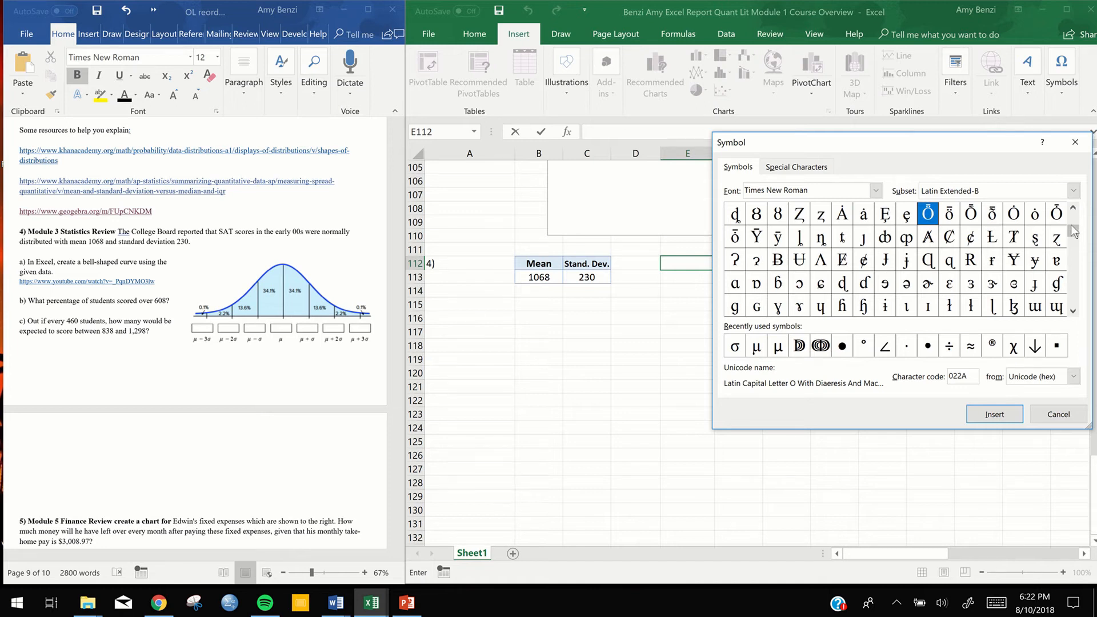
click(1073, 226)
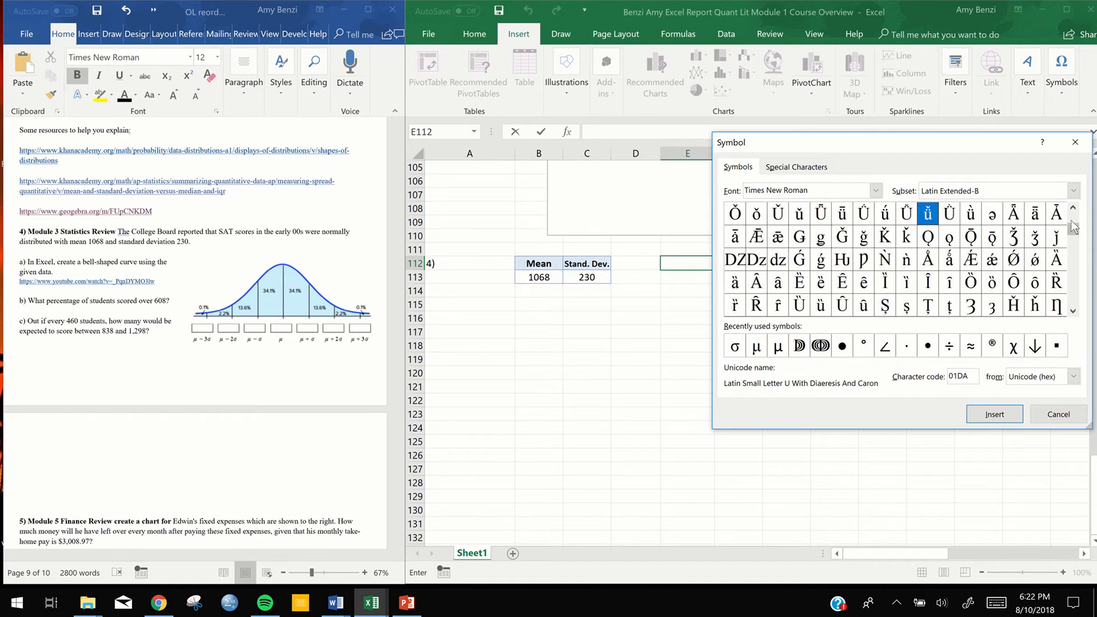
click(1072, 226)
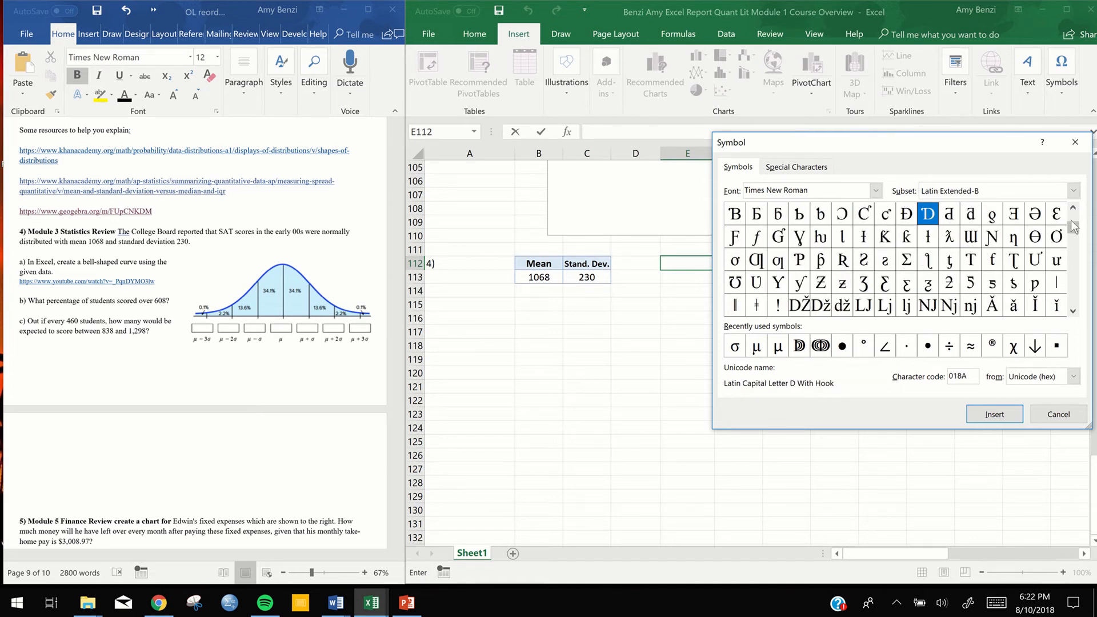
click(1077, 300)
click(1077, 300)
click(1077, 300)
click(1077, 300)
click(1077, 300)
click(1077, 300)
click(1076, 300)
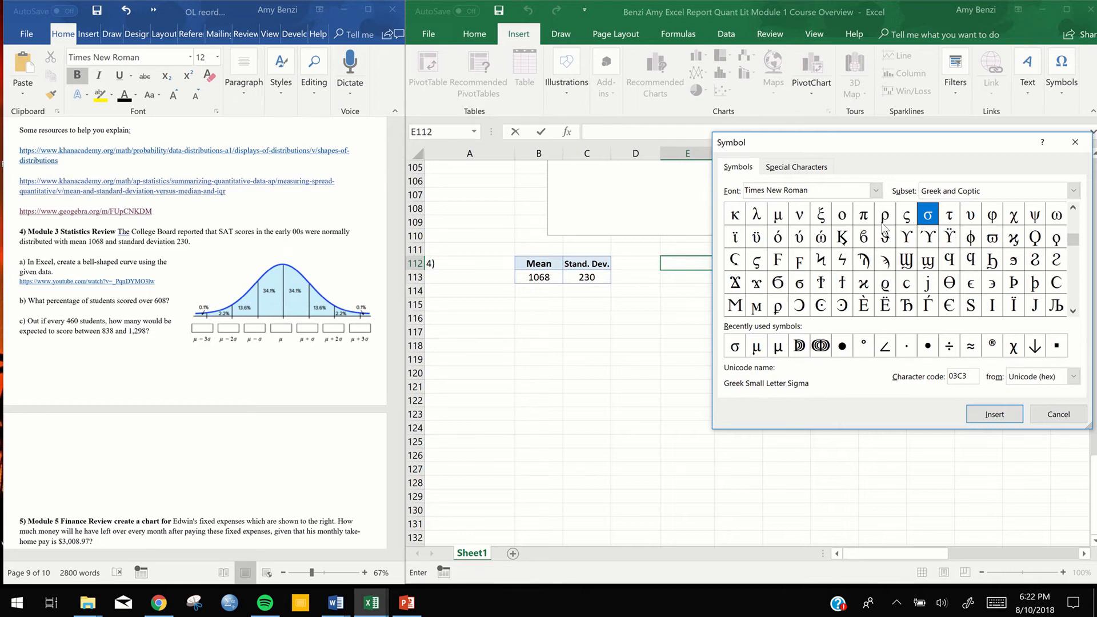
click(778, 220)
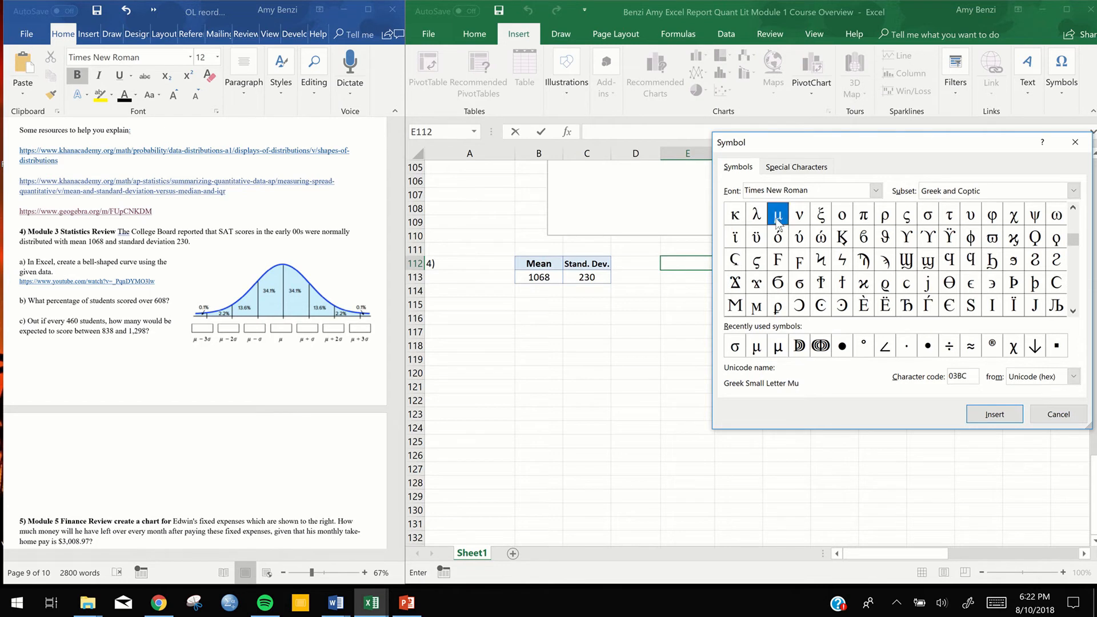
click(992, 416)
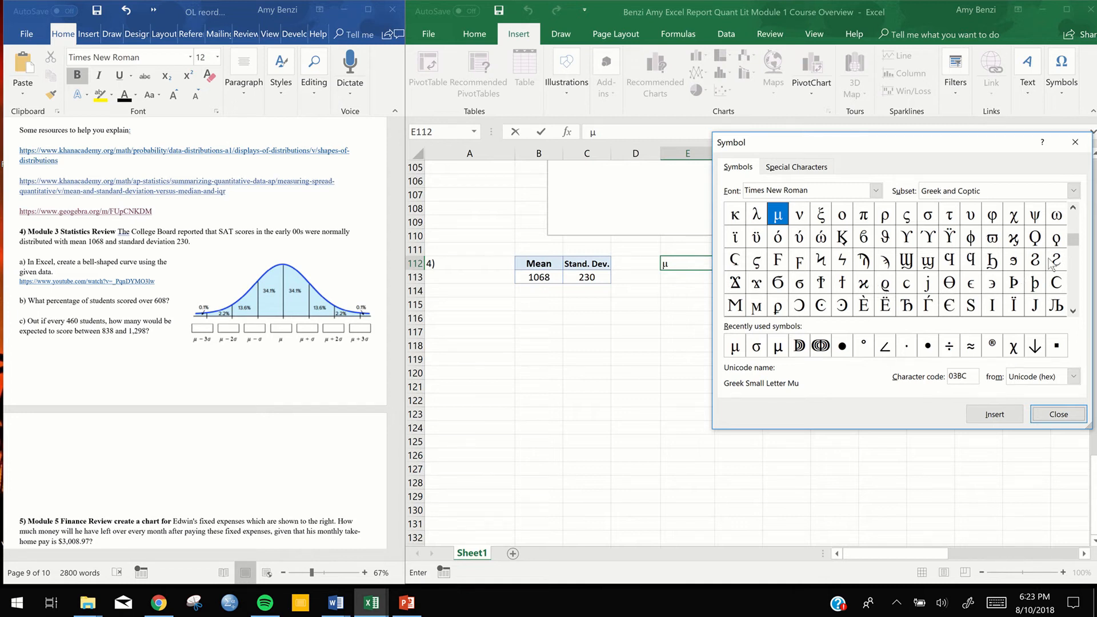
Insert the Greek small letter sigma (σ) directly after the μ in cell E112
click(1074, 210)
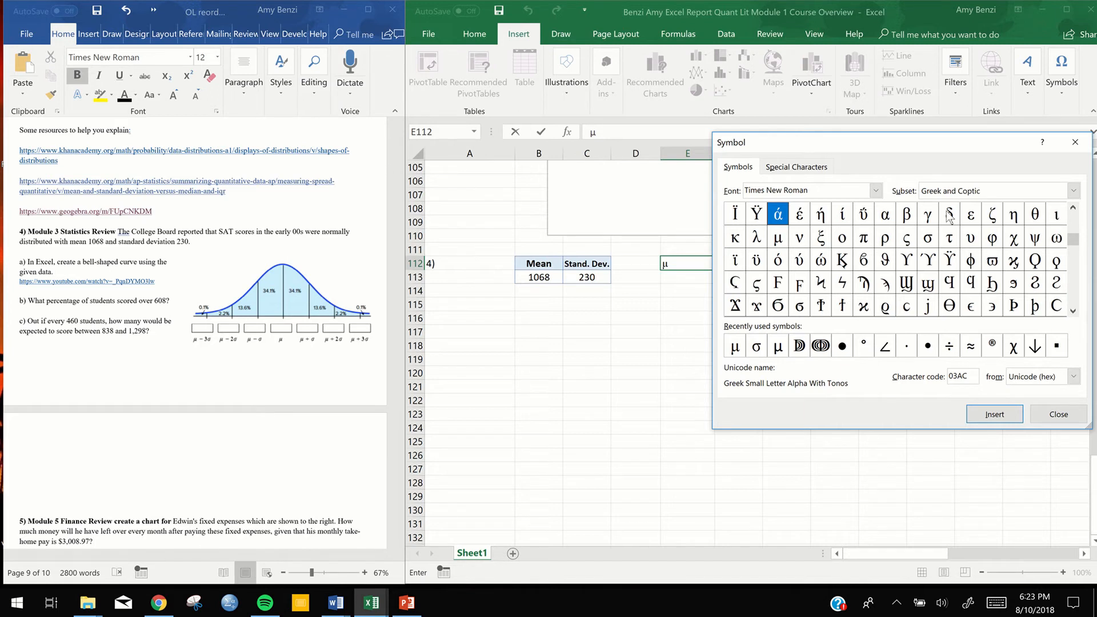
click(928, 239)
click(1010, 414)
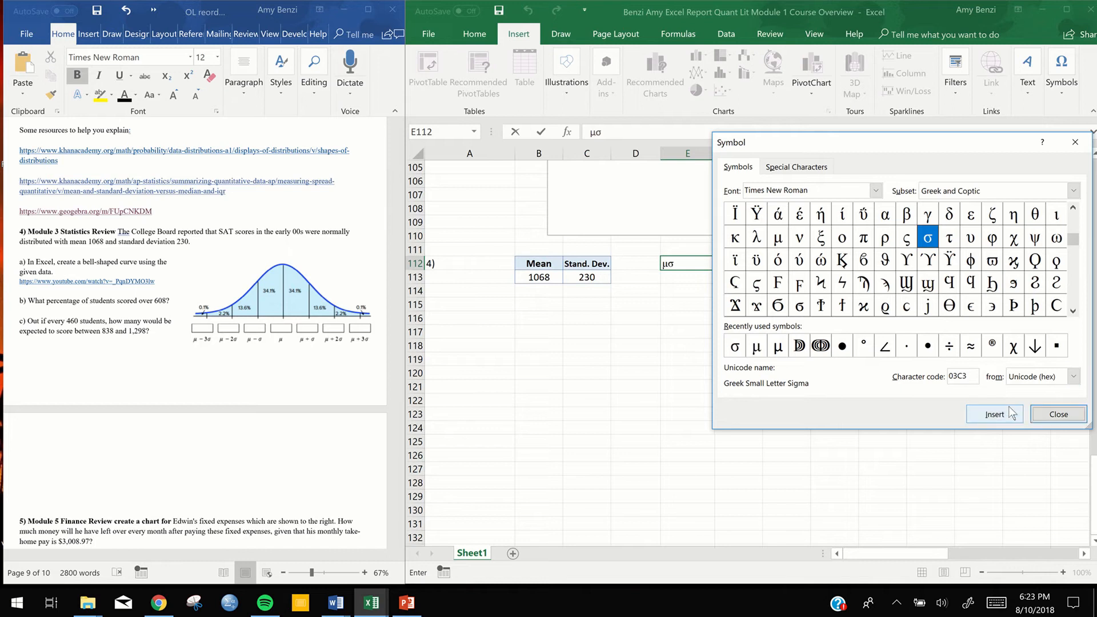
click(1059, 414)
Complete the E112 label as μ-3σ and copy it across the row through K112
click(670, 263)
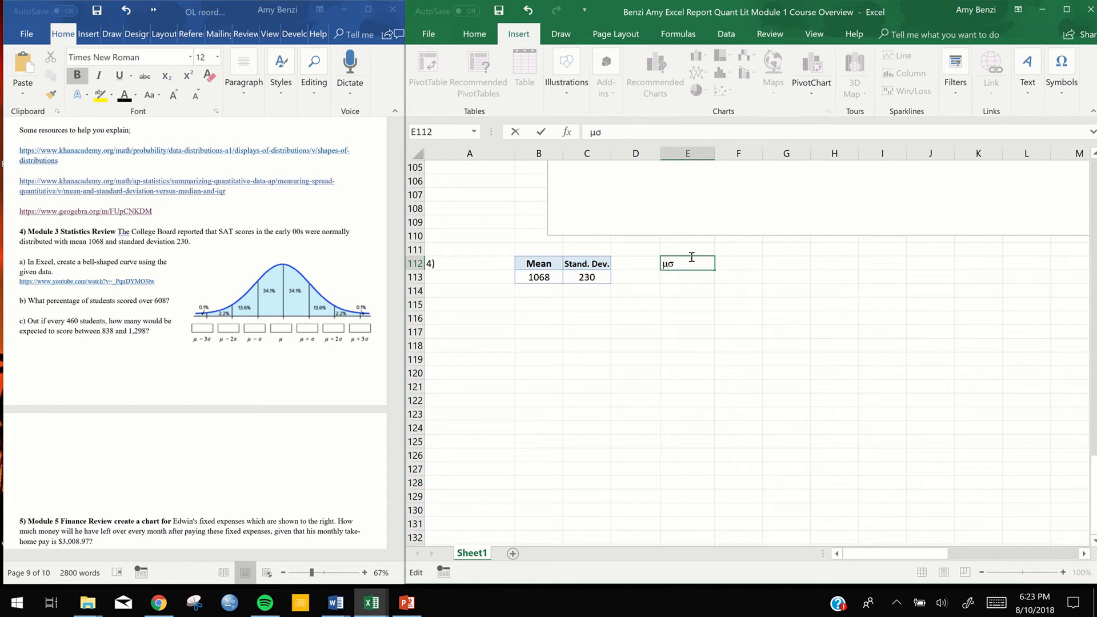
text(-3)
drag(716, 269, 754, 270)
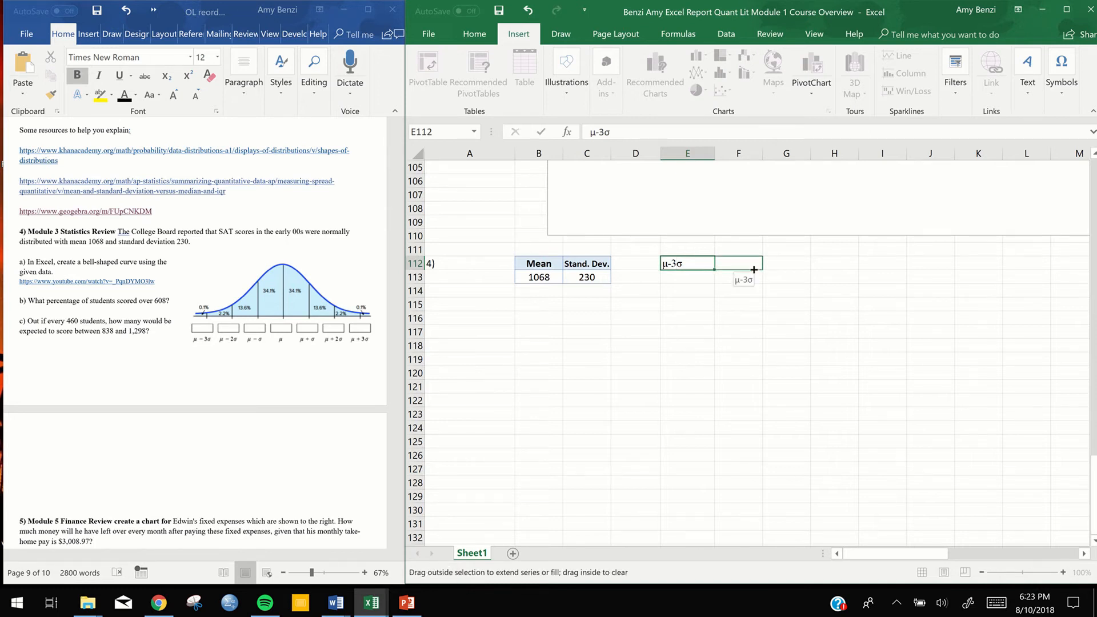
drag(787, 271, 997, 262)
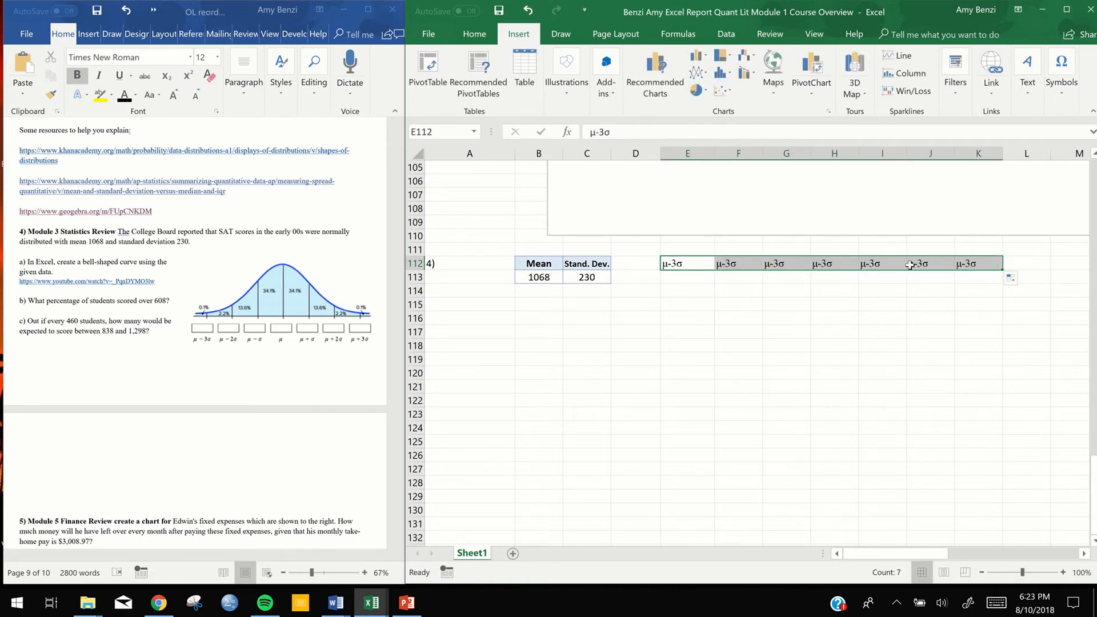
Change the copied labels in F112, G112 and H112 to μ-2σ, μ-σ and μ
double_click(727, 265)
drag(731, 264, 725, 264)
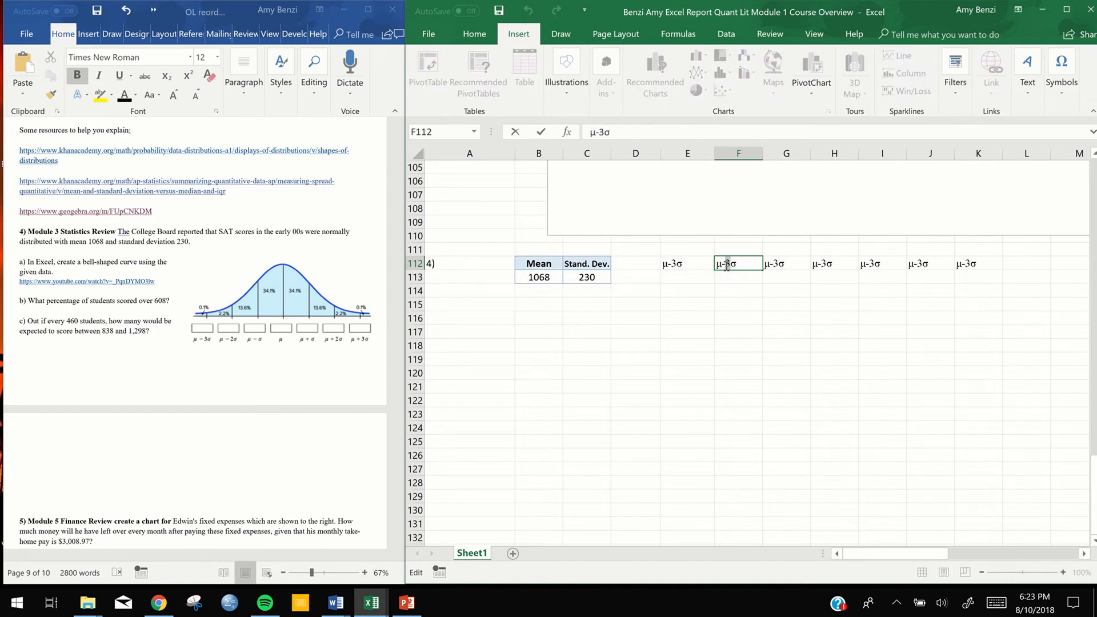
text(2)
click(793, 263)
double_click(778, 262)
drag(775, 263, 777, 263)
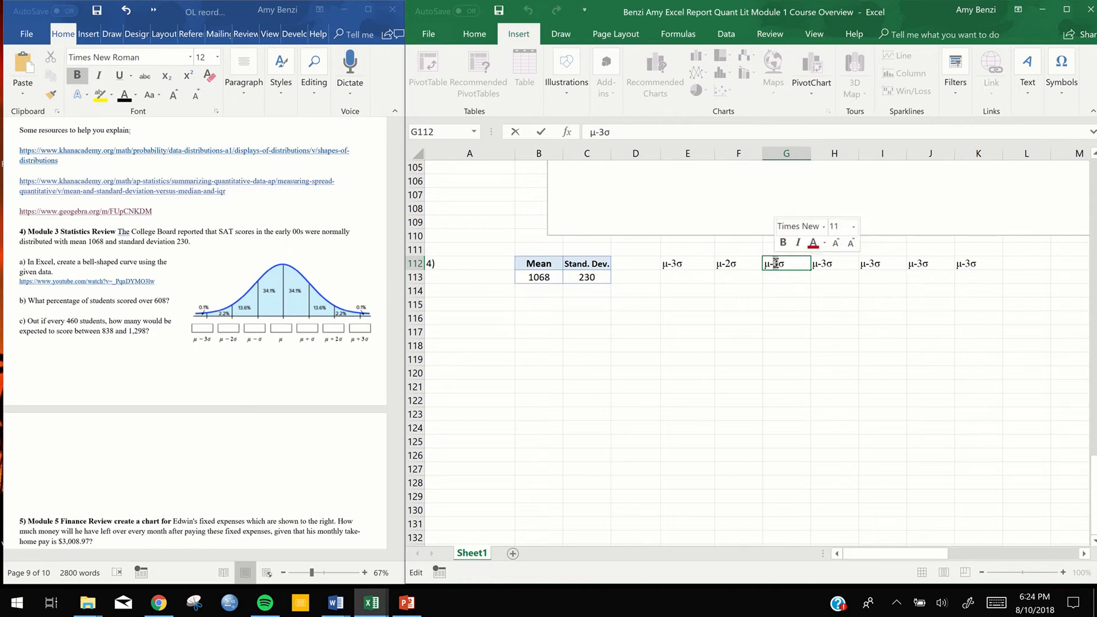
key(BackSpace)
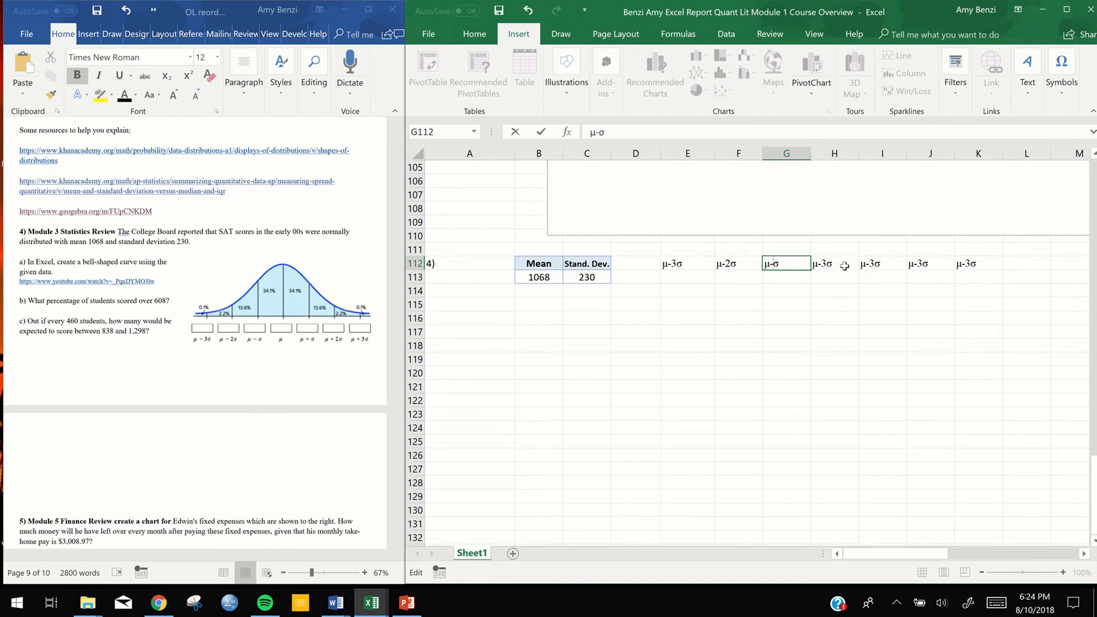
double_click(845, 266)
drag(833, 265, 819, 268)
key(BackSpace)
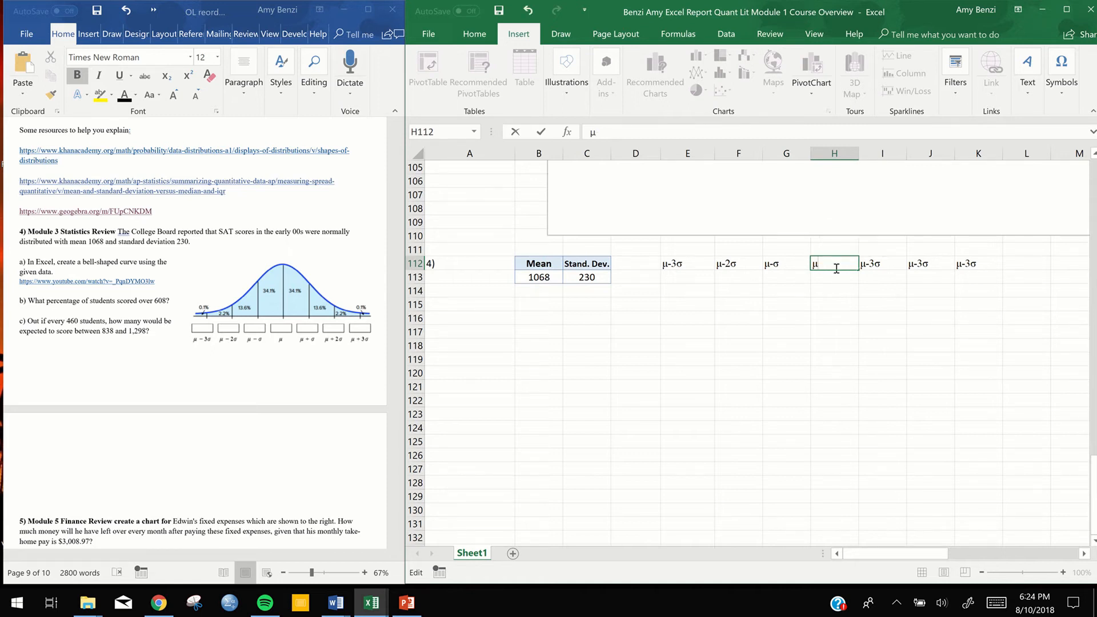
Change the copied labels in I112, J112 and K112 to μ+σ, μ+2σ and μ+3σ
double_click(869, 264)
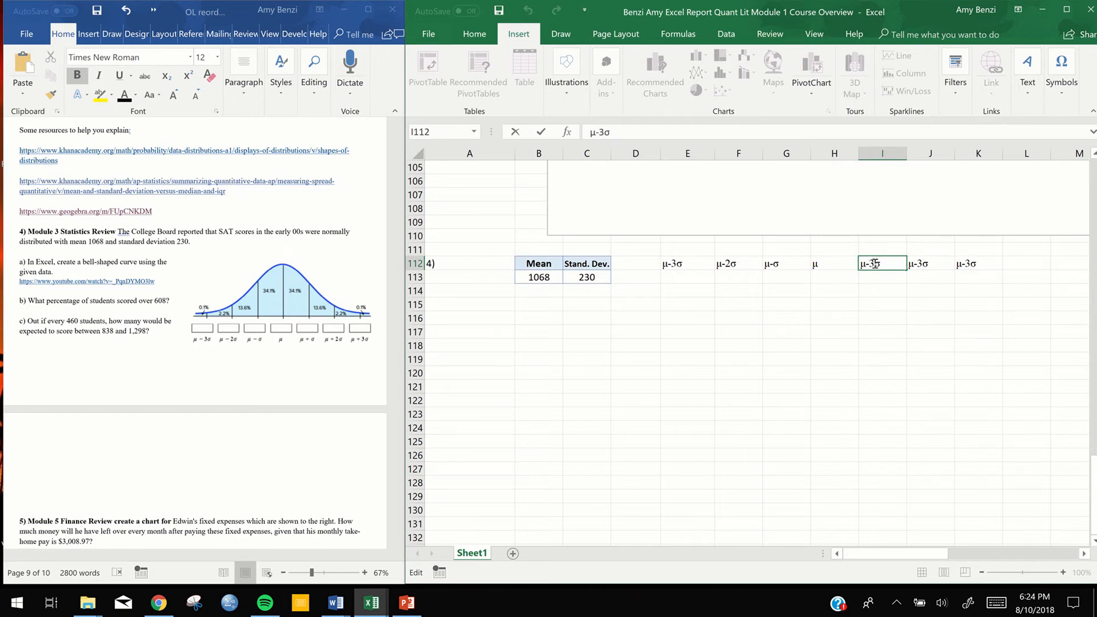
click(875, 264)
key(BackSpace)
key(BackSpace)
text(+)
click(925, 264)
double_click(921, 263)
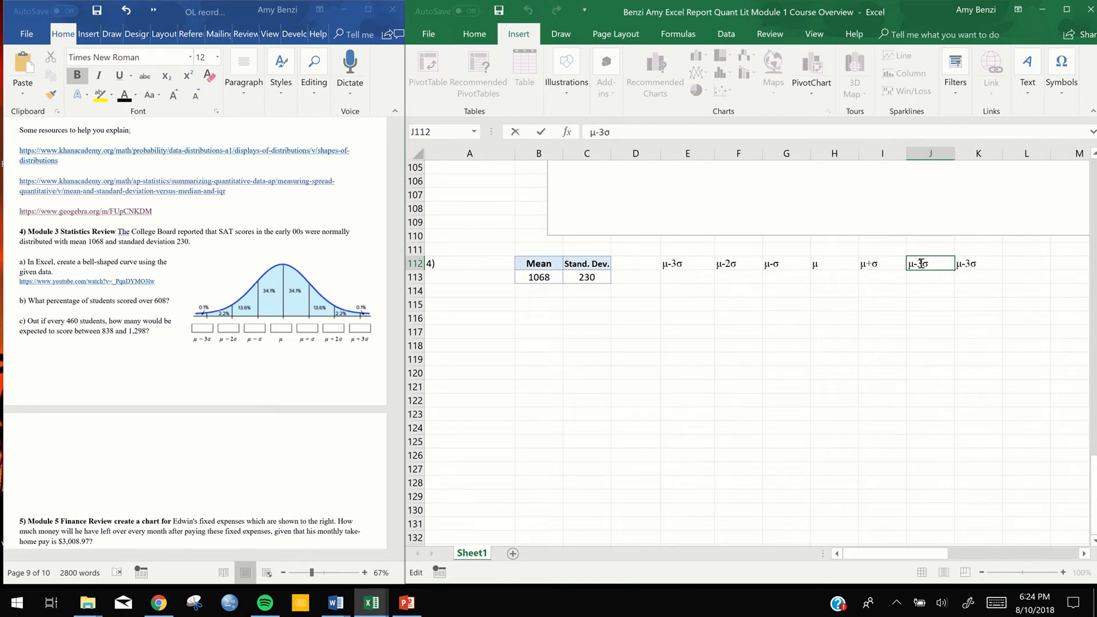
key(BackSpace)
key(BackSpace)
text(+2)
click(966, 264)
double_click(966, 265)
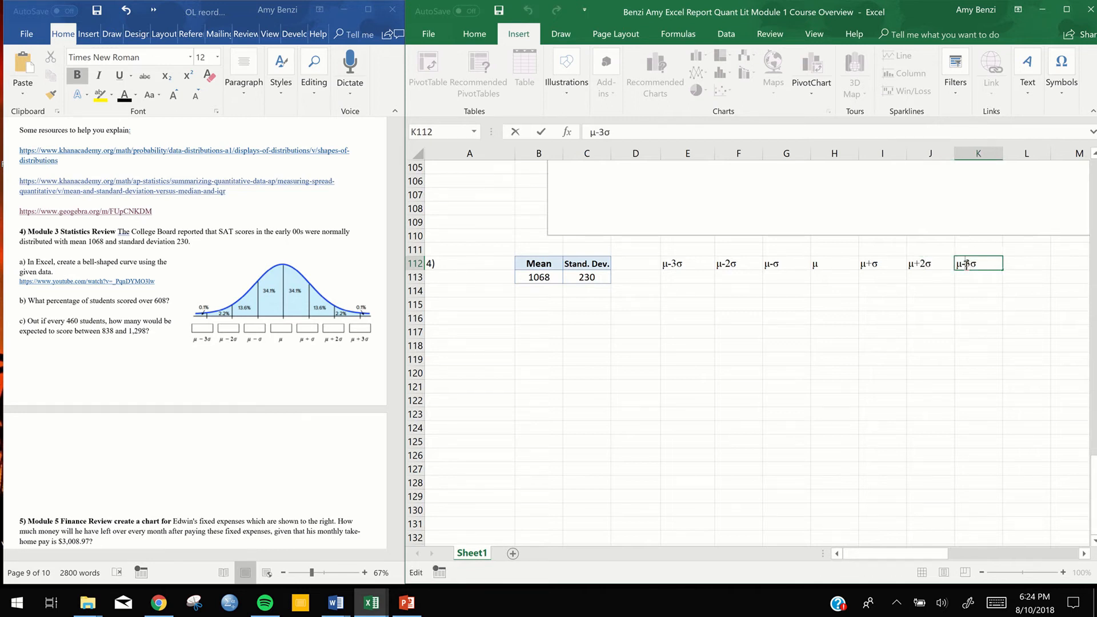
key(BackSpace)
text(+)
key(Return)
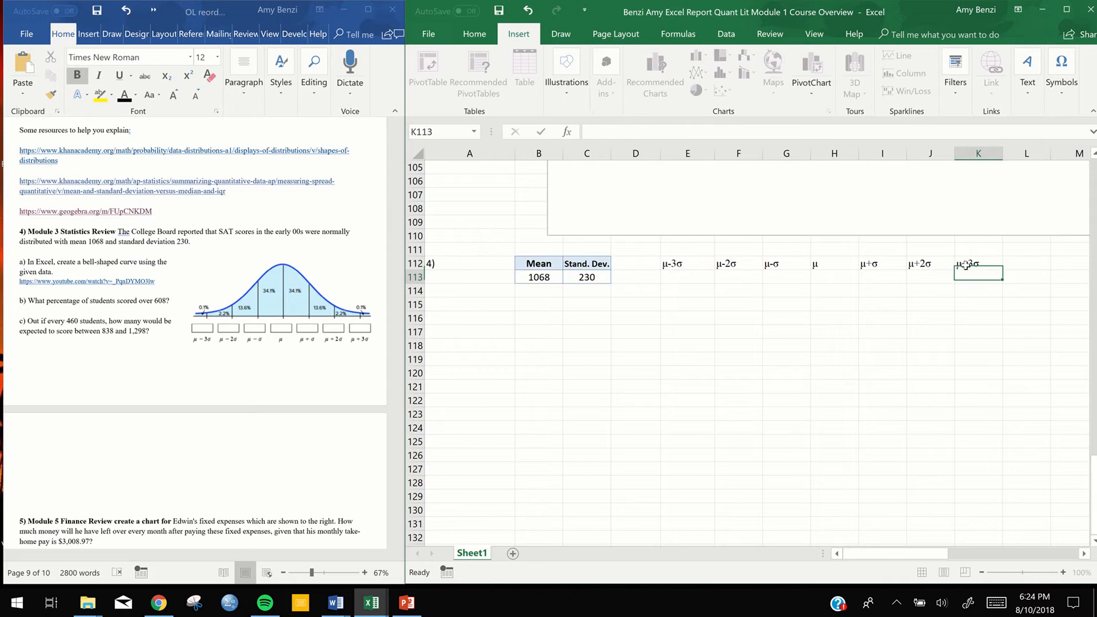
Center the contents of cells E112:K113 horizontally
drag(707, 264, 983, 279)
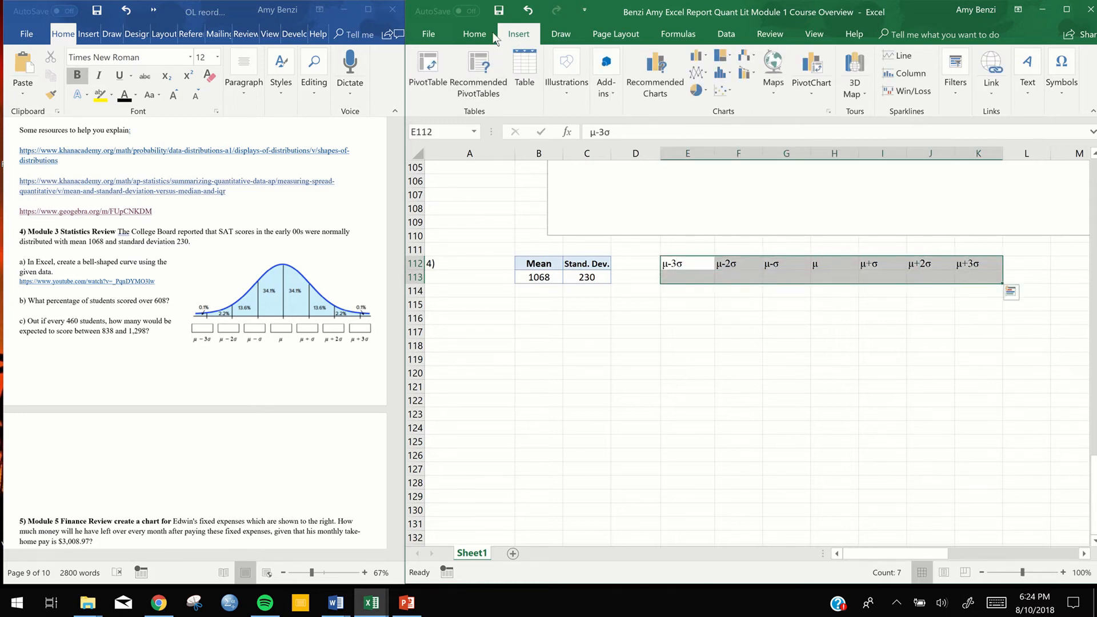
click(477, 33)
click(654, 88)
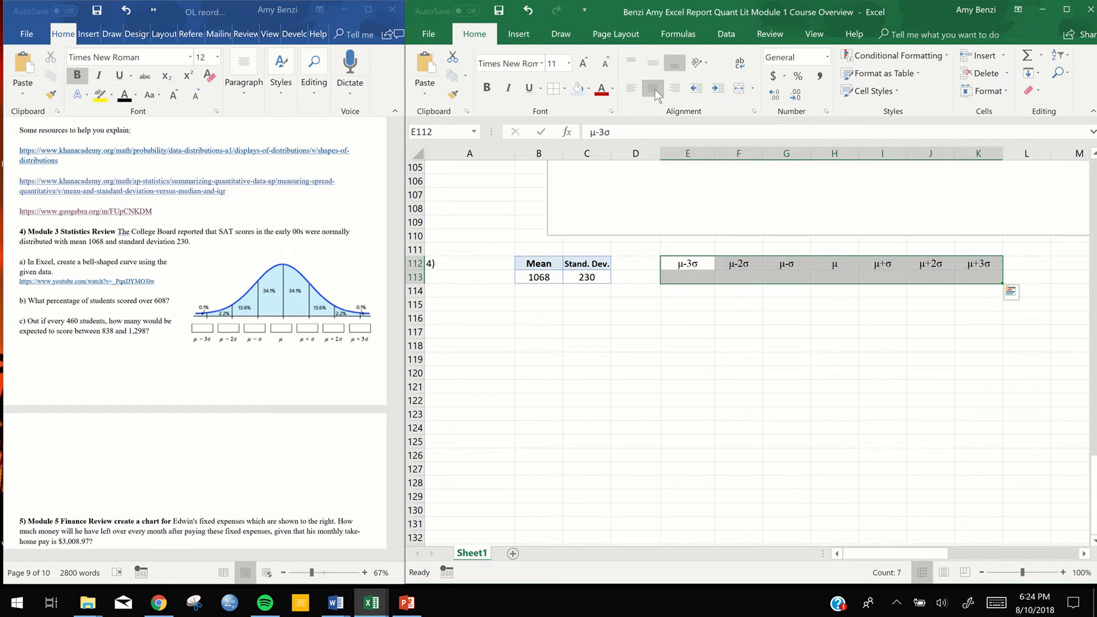
Make the μ and σ labels in E112:K112 bold and fill their cells with light blue
click(690, 264)
drag(690, 264, 982, 264)
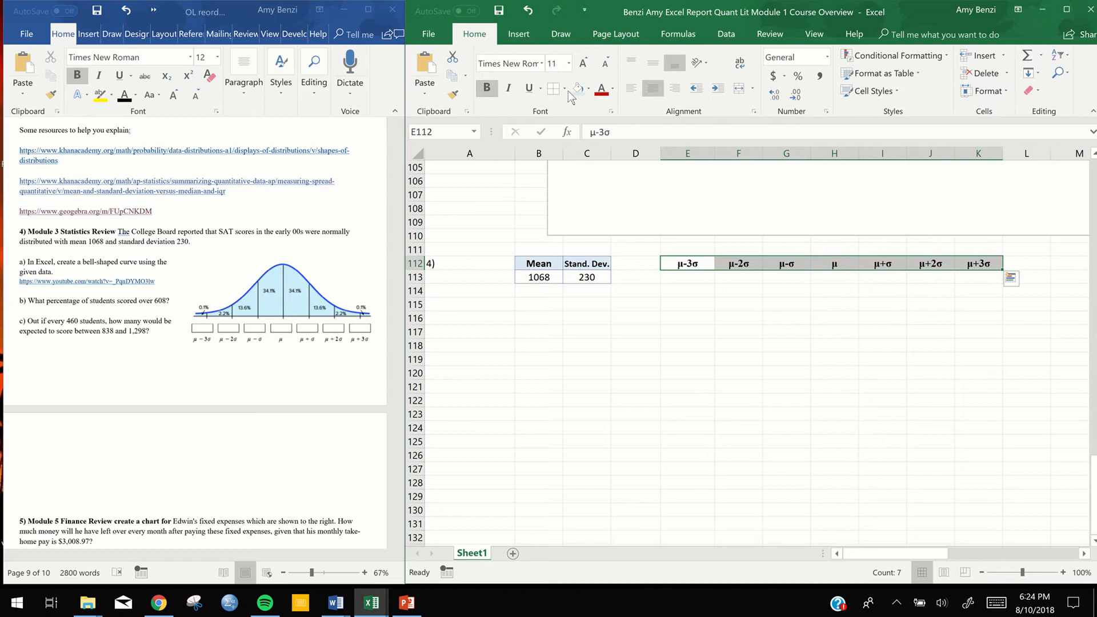
key(ctrl+b)
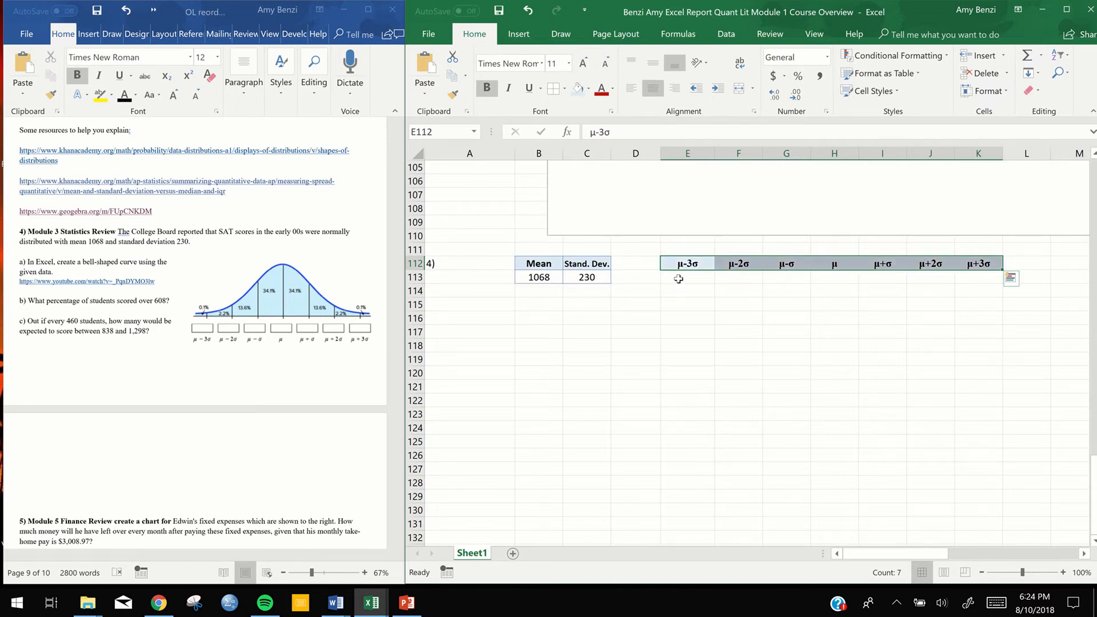
Apply all borders to cells E112:K113
click(674, 263)
drag(896, 266, 972, 276)
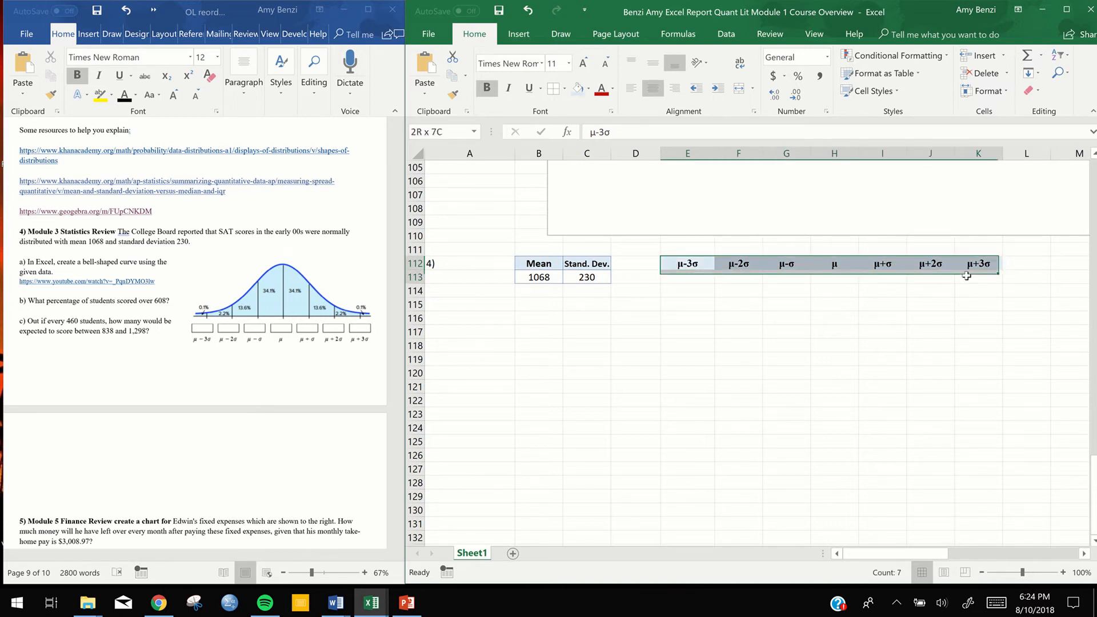
click(565, 90)
click(589, 209)
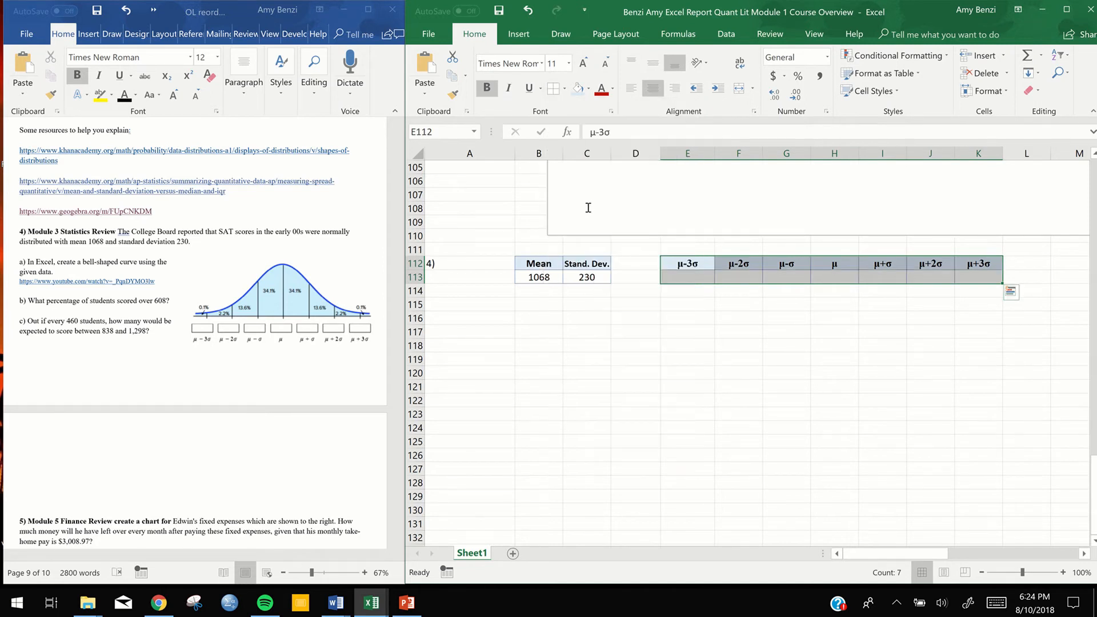
Enter the formula =B113-3*C113 in cell E113 for the μ-3σ value
click(688, 277)
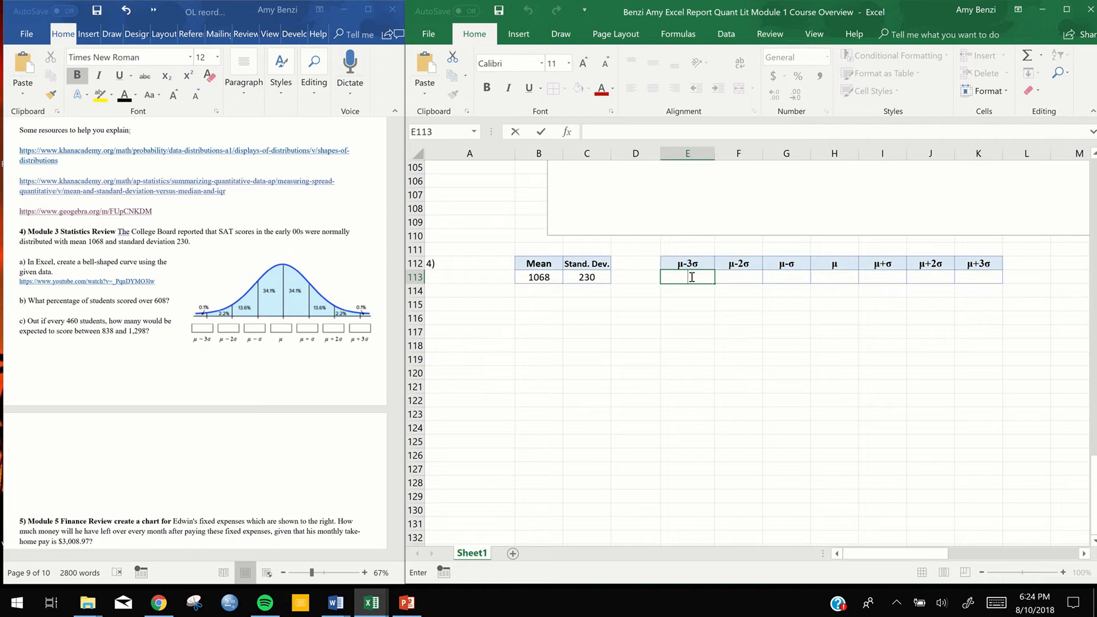
click(538, 277)
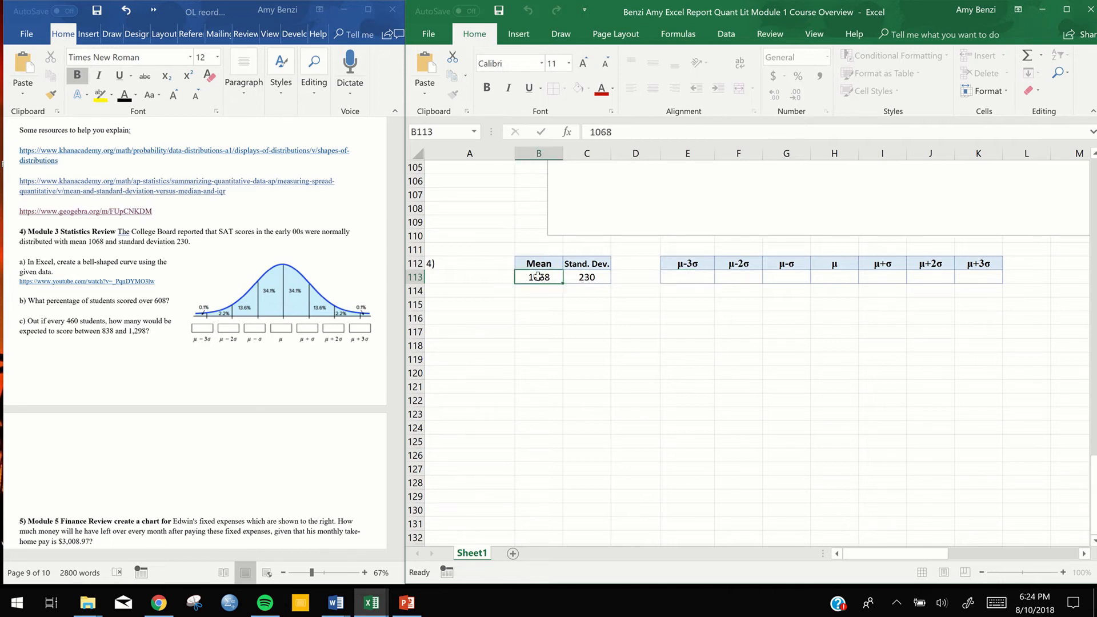
click(676, 279)
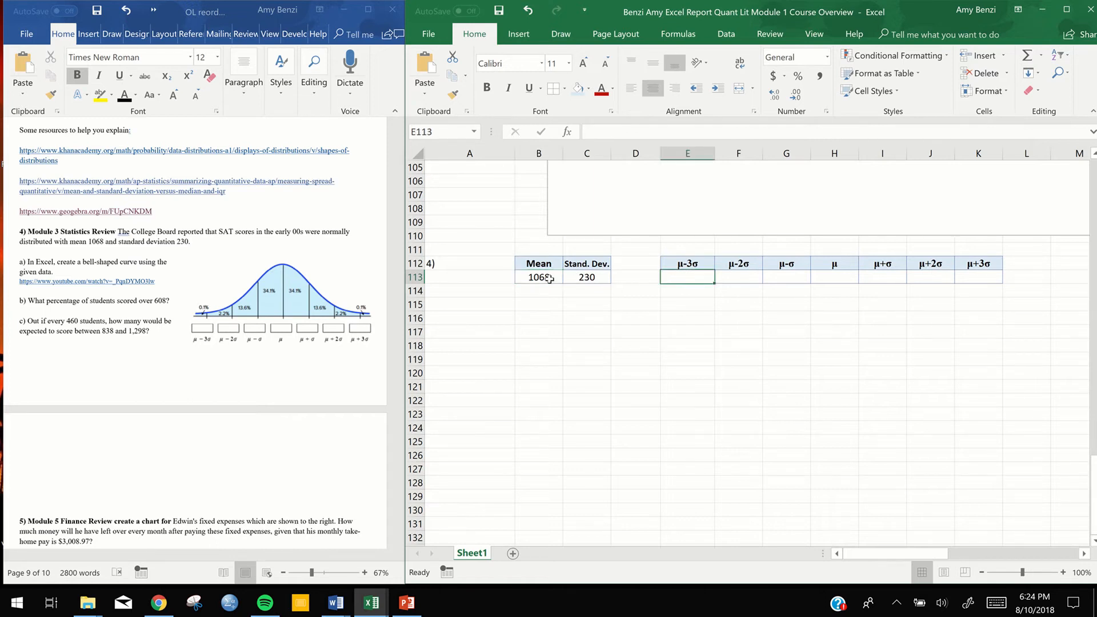
text(=)
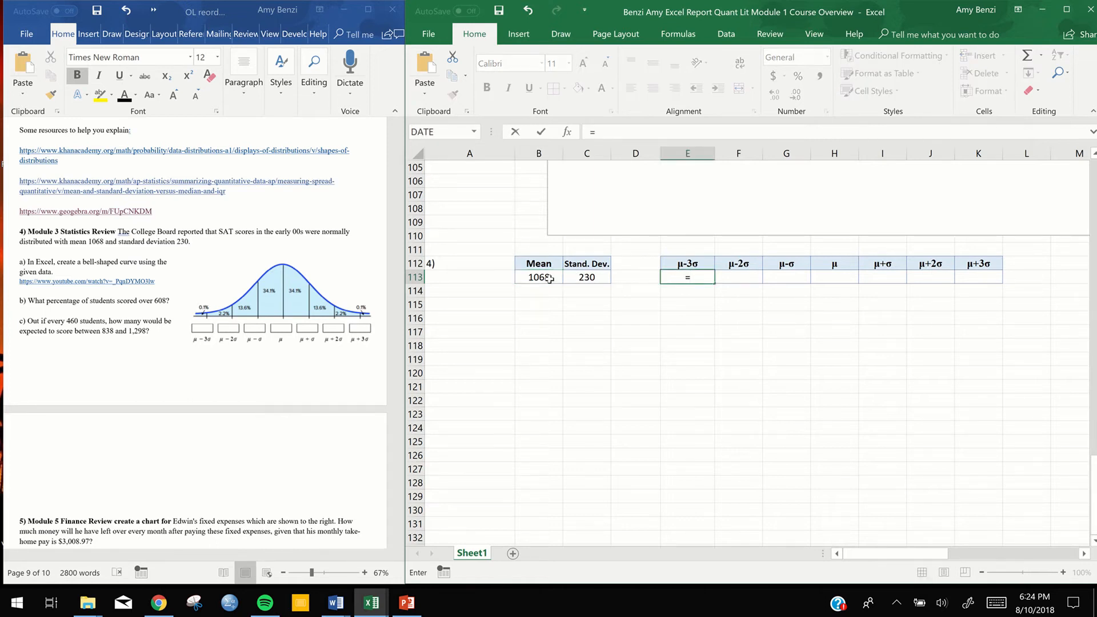
click(538, 278)
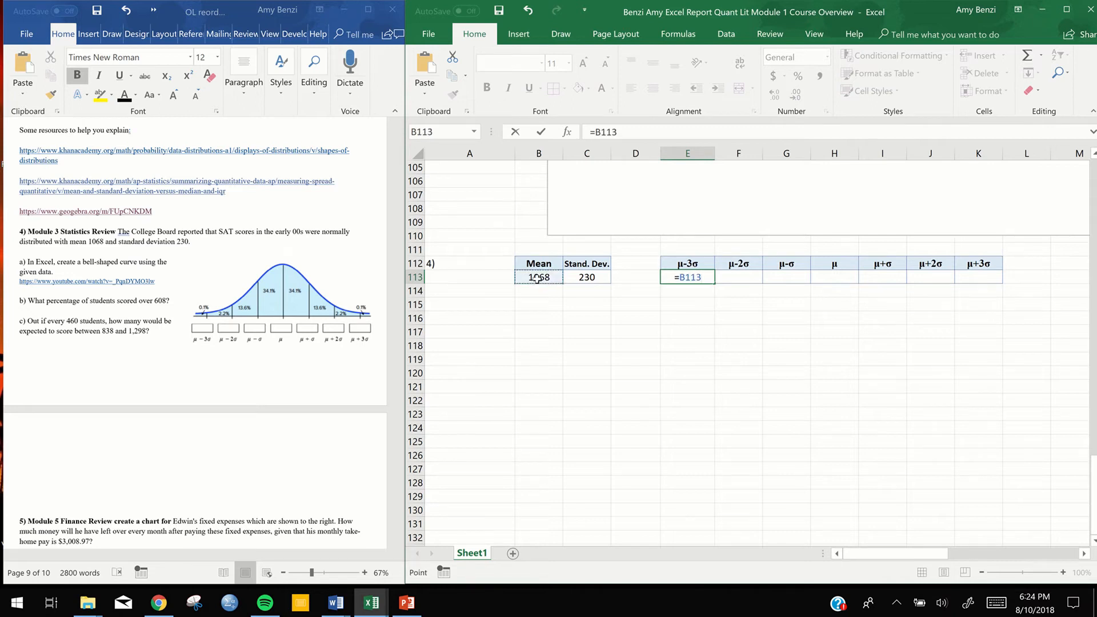
text(-3*)
click(579, 277)
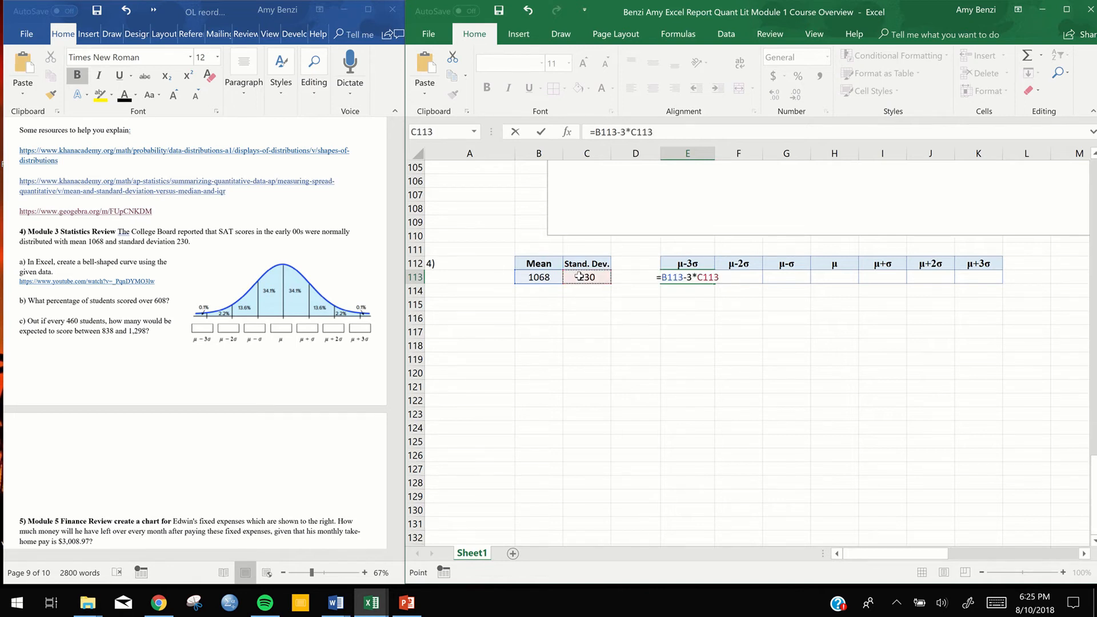
key(Return)
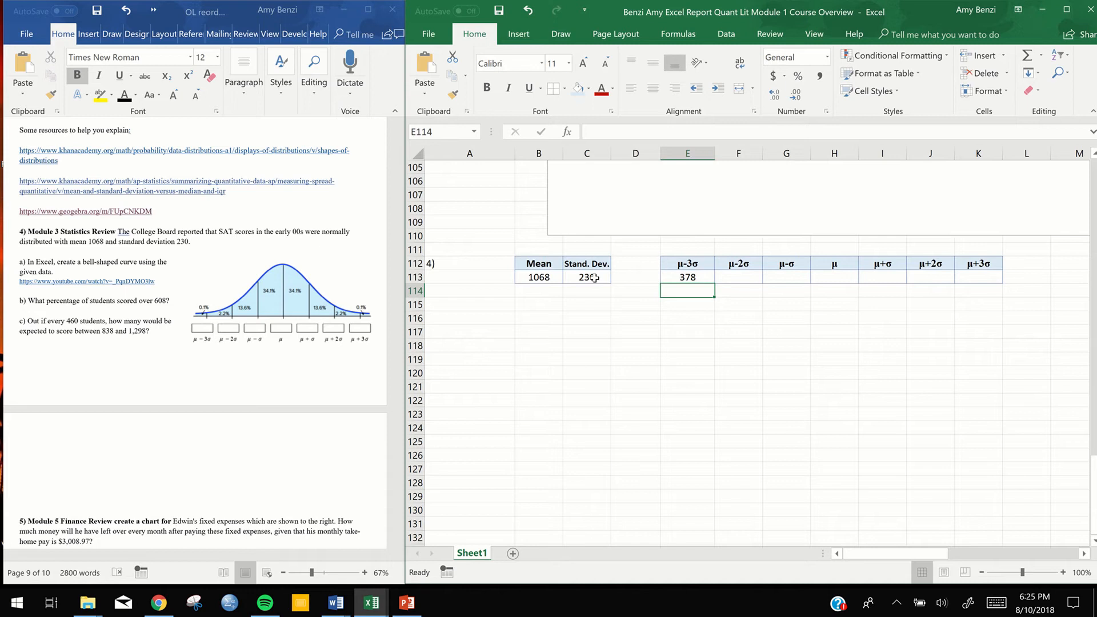
Examine how the cell references change from row to row in the profit formulas in C6:C10 of question 1
click(703, 278)
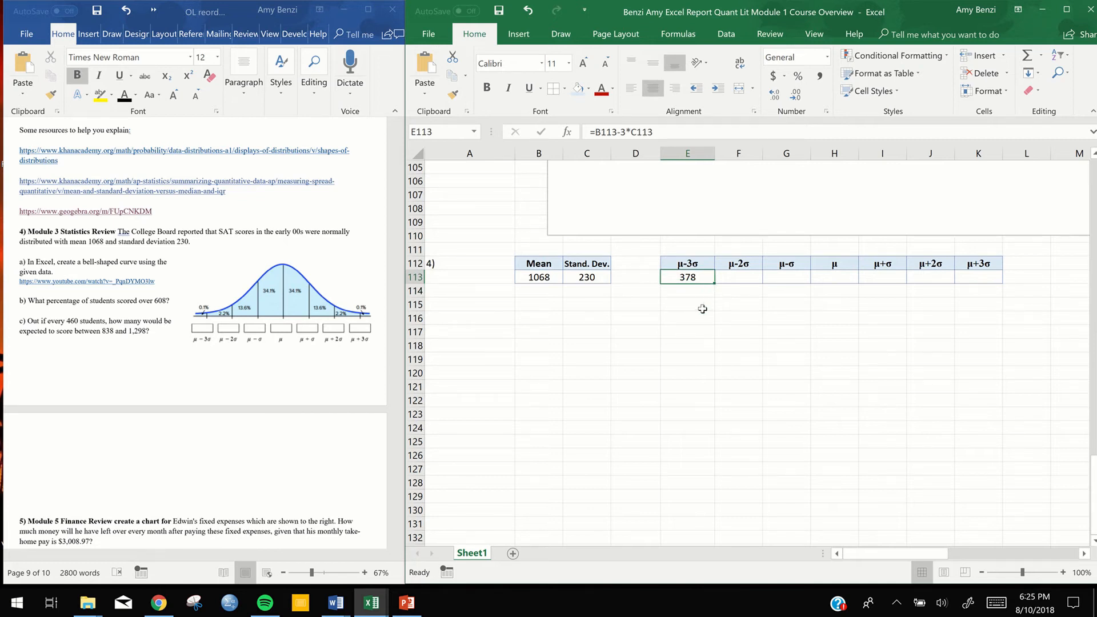
scroll(702, 309, up, 9)
scroll(702, 309, up, 20)
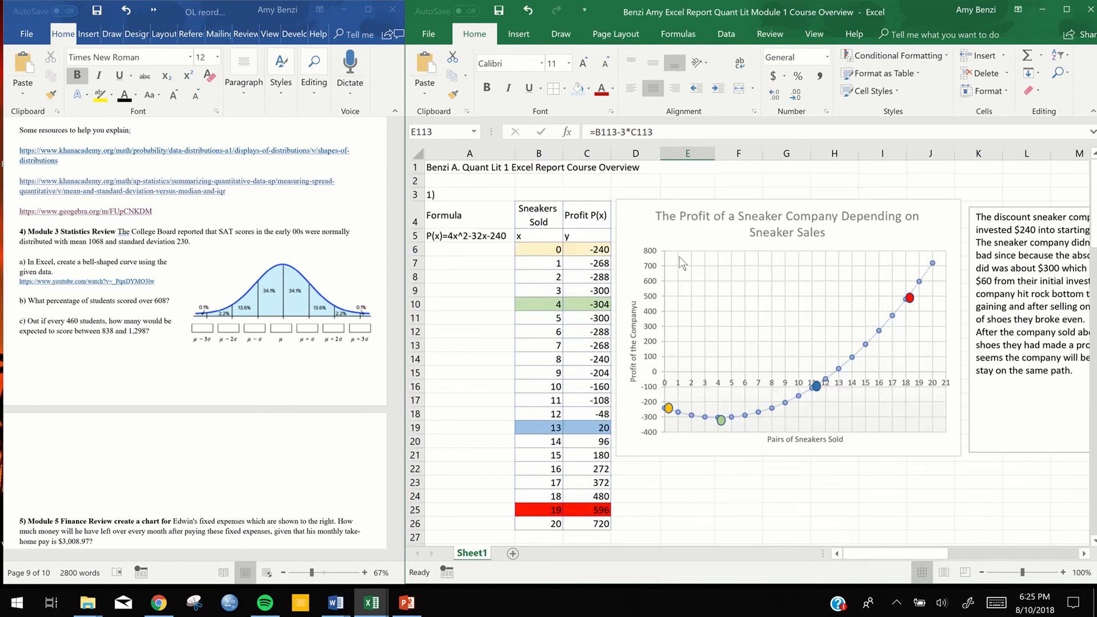
double_click(604, 250)
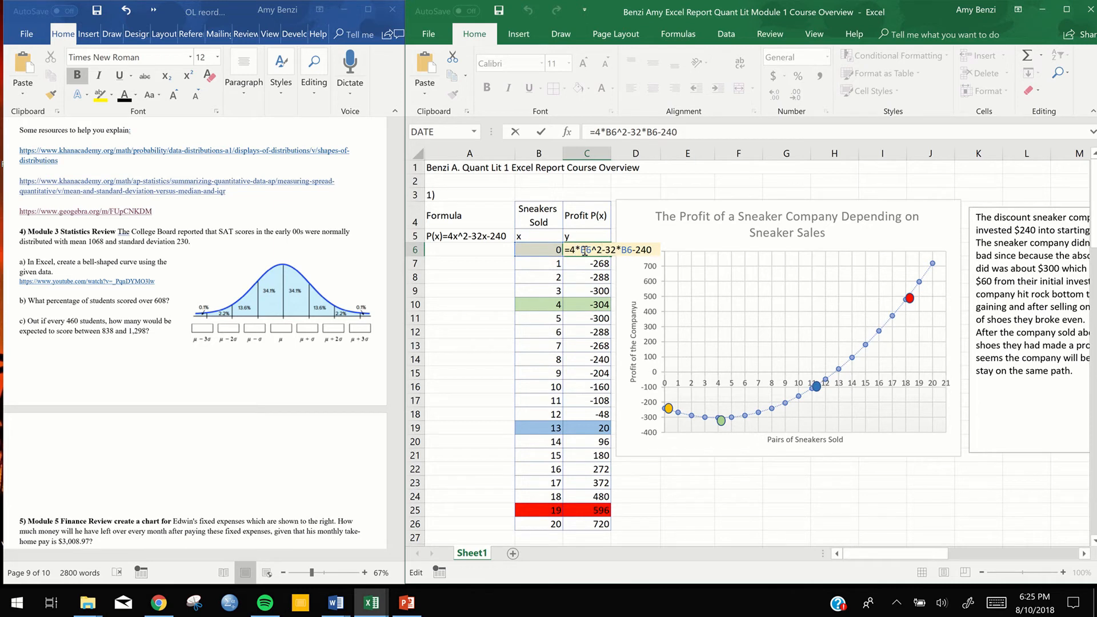
click(583, 265)
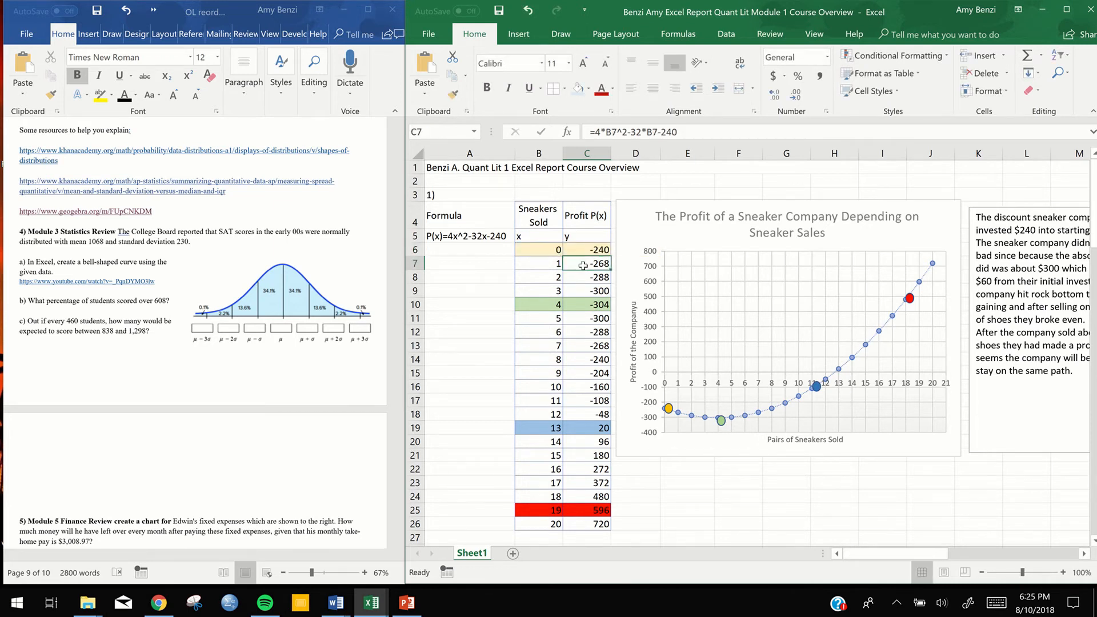
double_click(583, 265)
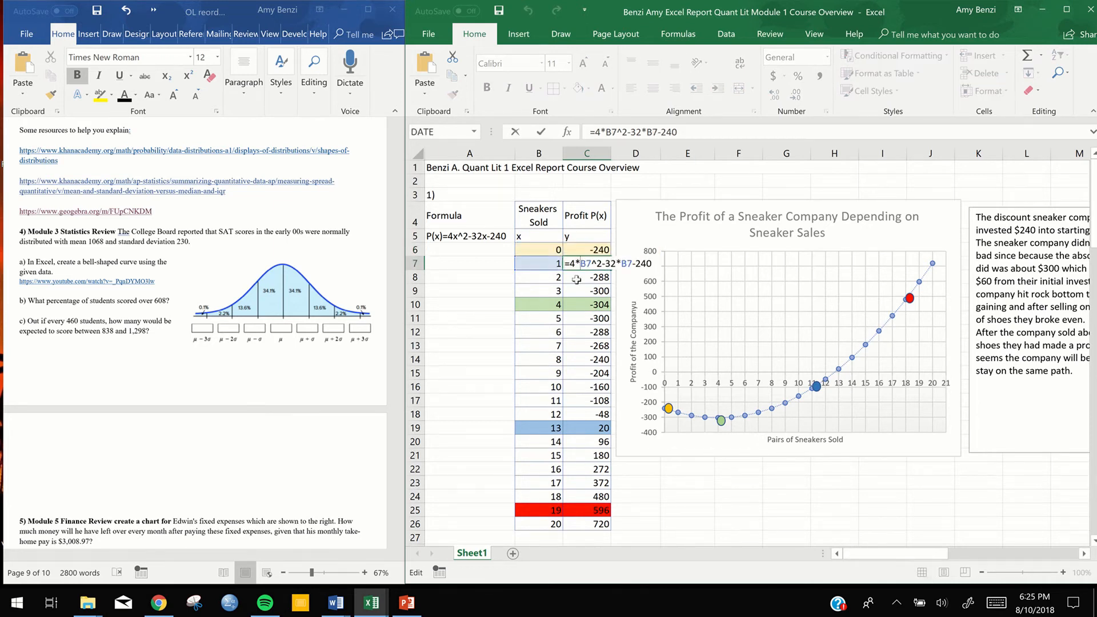
click(577, 278)
double_click(577, 277)
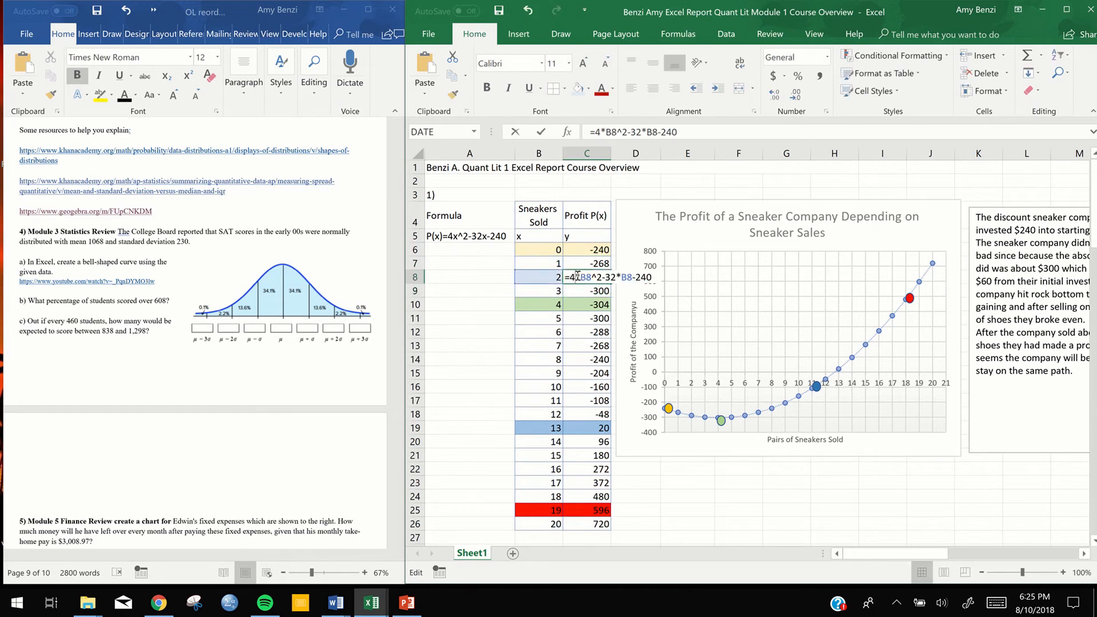
click(576, 292)
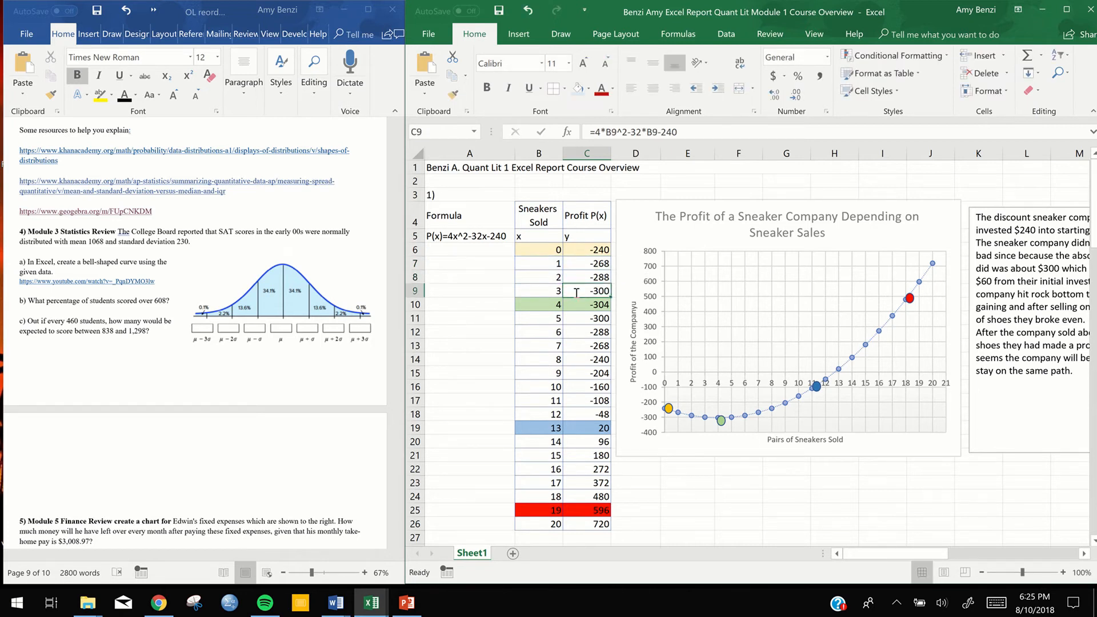
double_click(577, 291)
click(577, 304)
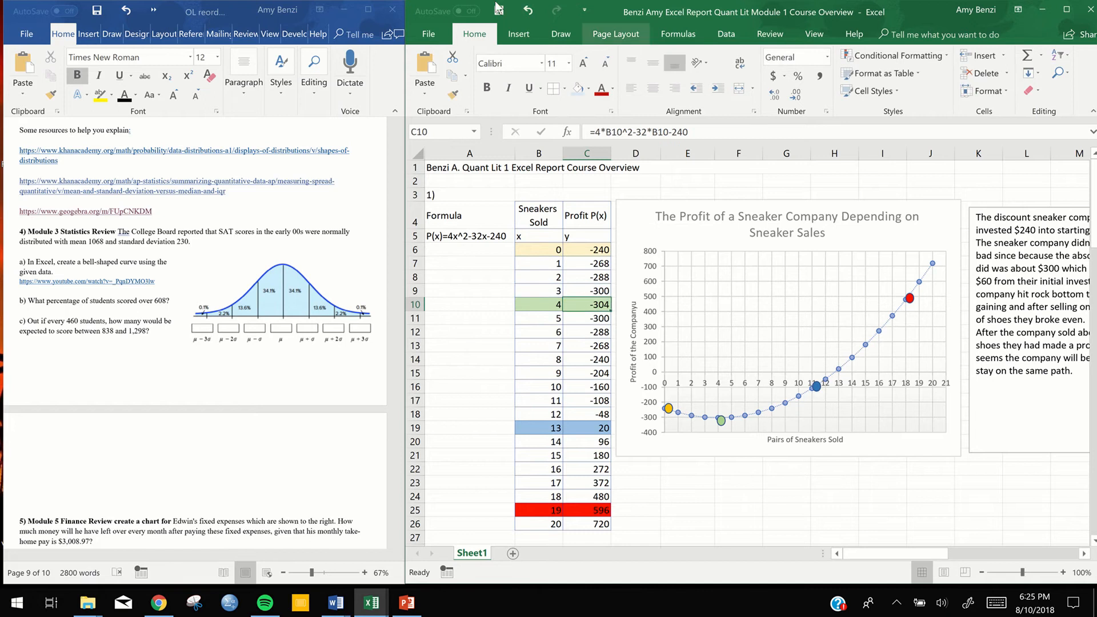
mouse_move(462, 26)
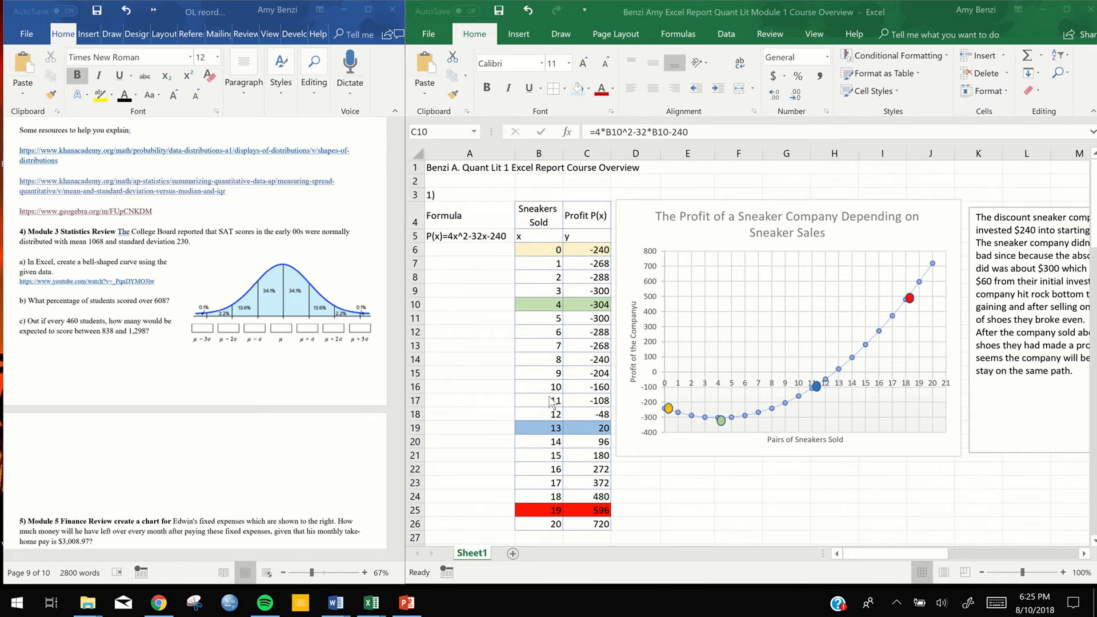
Try to fill the μ-3σ formula from E113 across to K113
scroll(555, 398, down, 15)
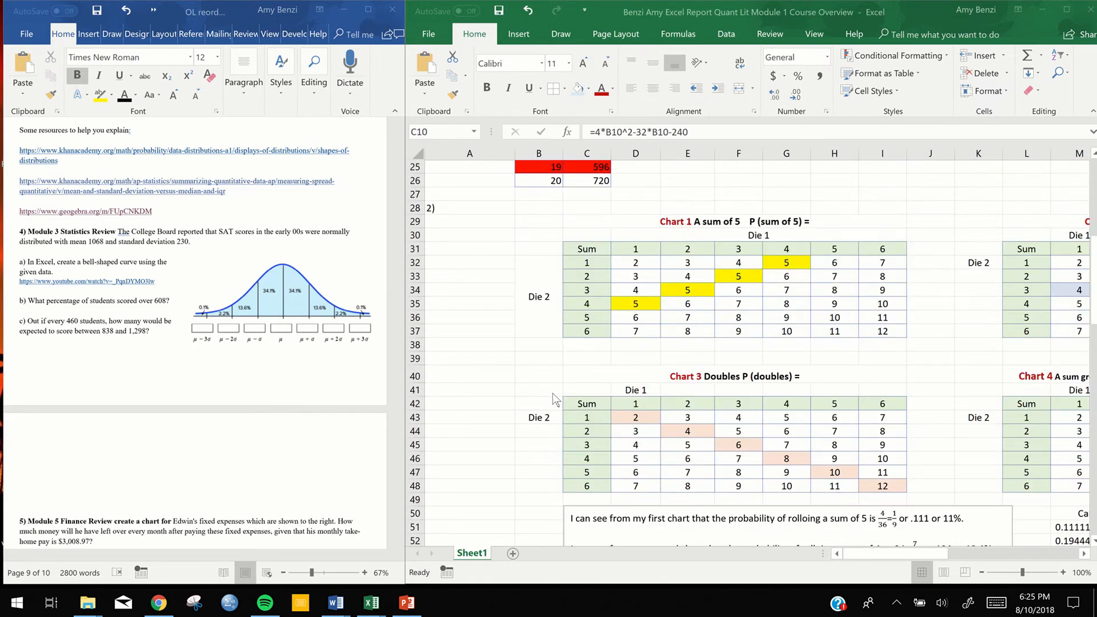
scroll(553, 395, down, 14)
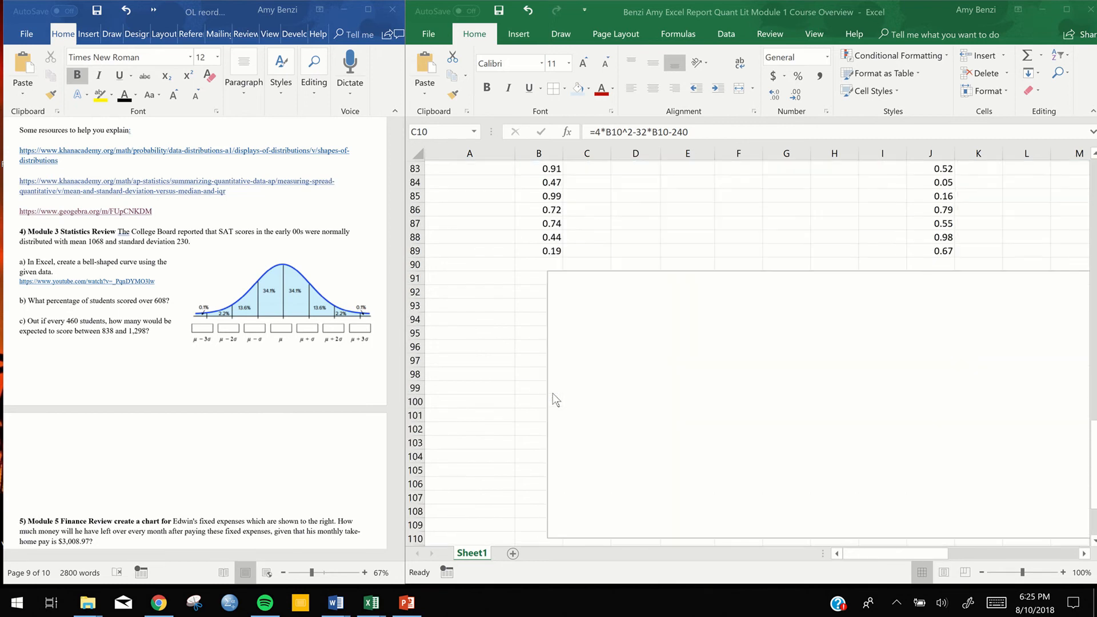
scroll(553, 393, down, 5)
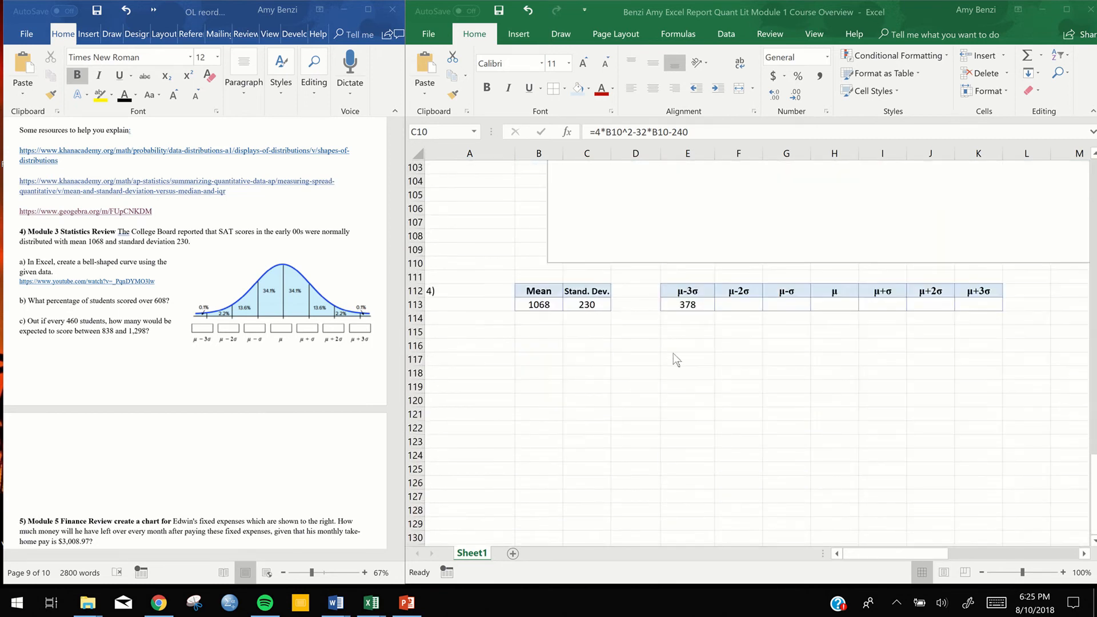
click(688, 305)
double_click(688, 305)
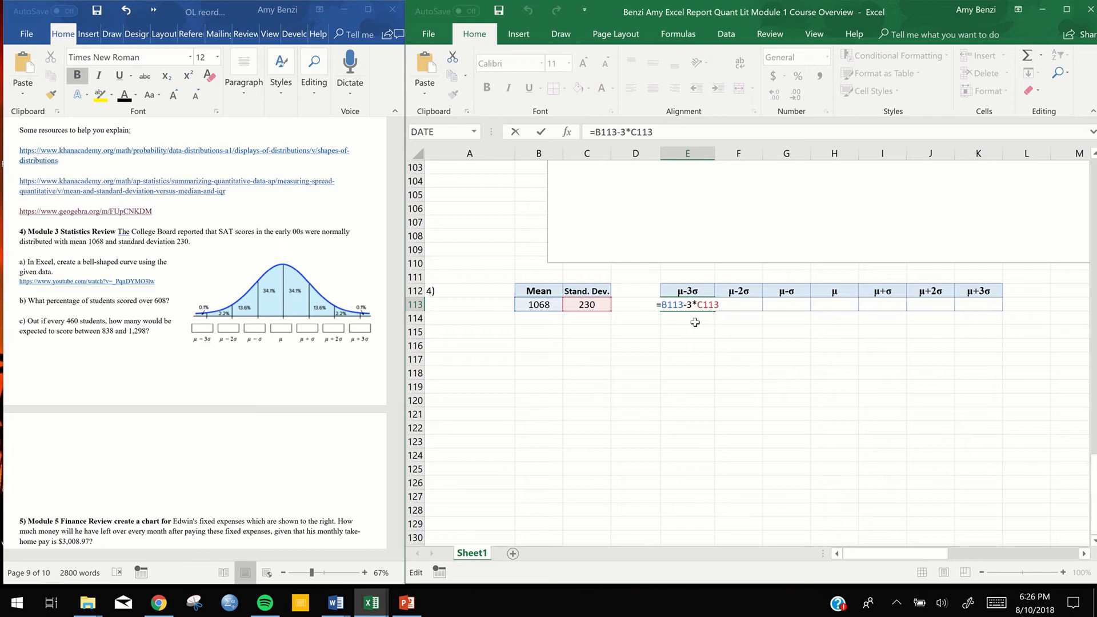
key(Return)
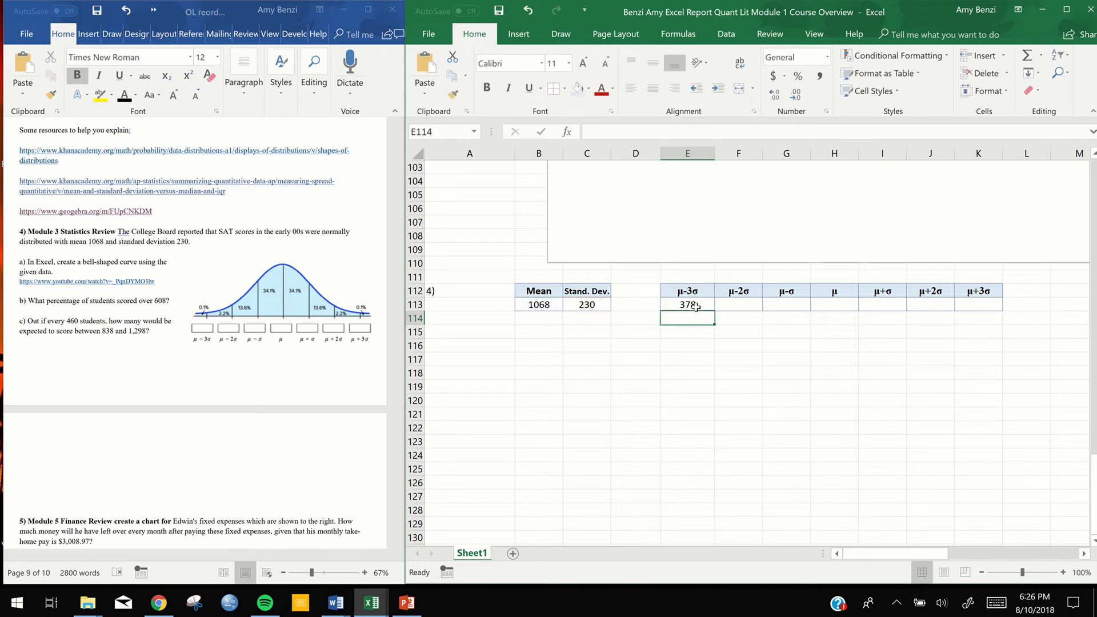
click(694, 307)
drag(715, 310, 996, 304)
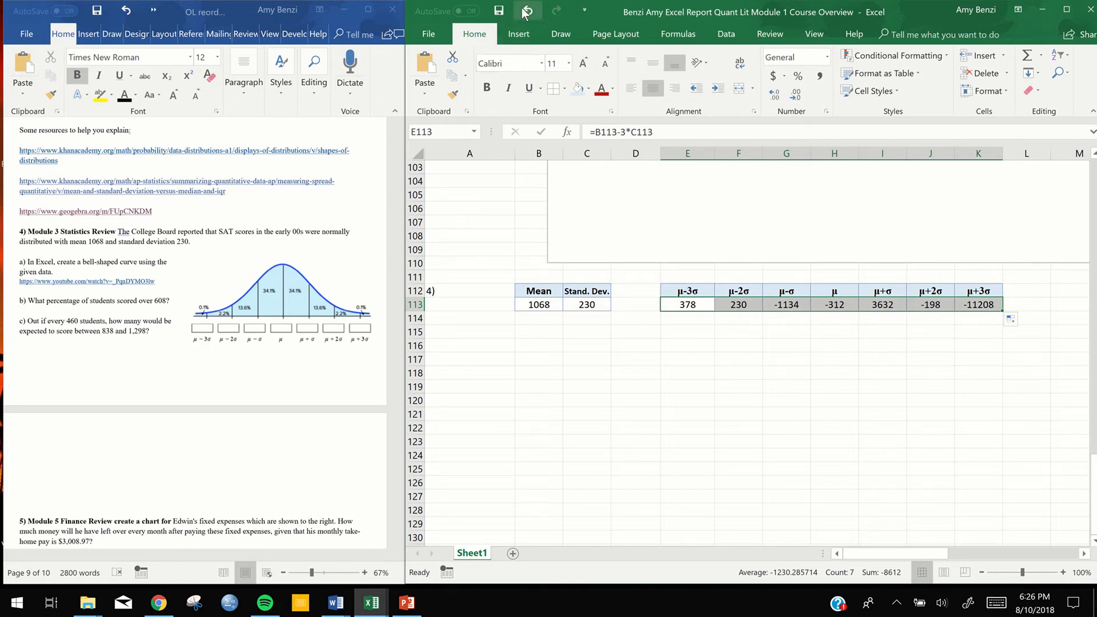
Compare the cell references used by the formulas in E113, F113 and G113
click(692, 307)
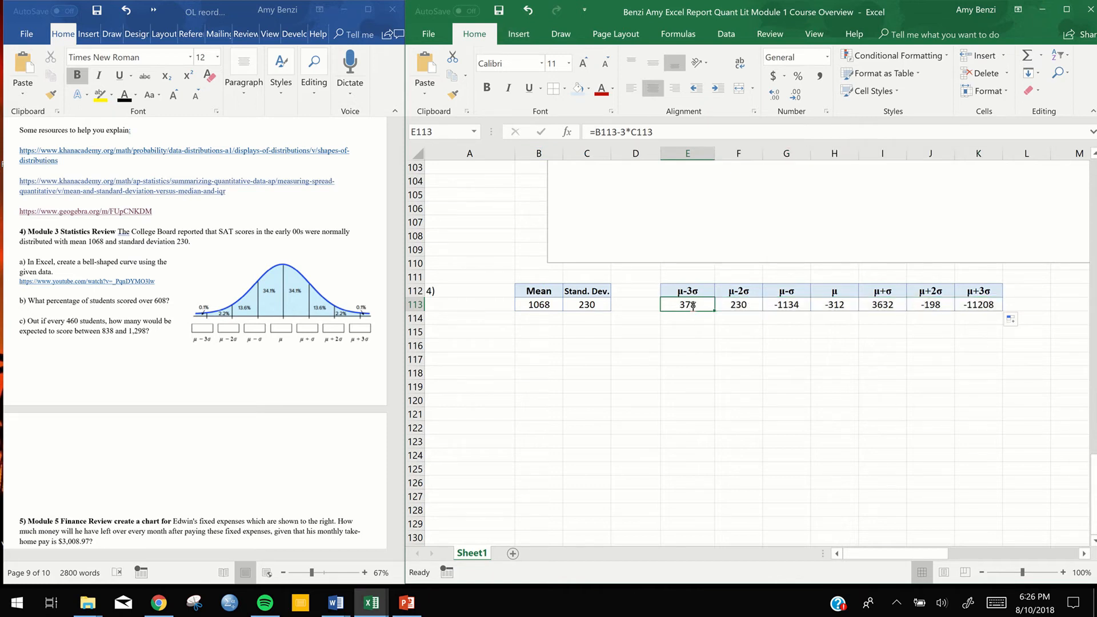
double_click(693, 307)
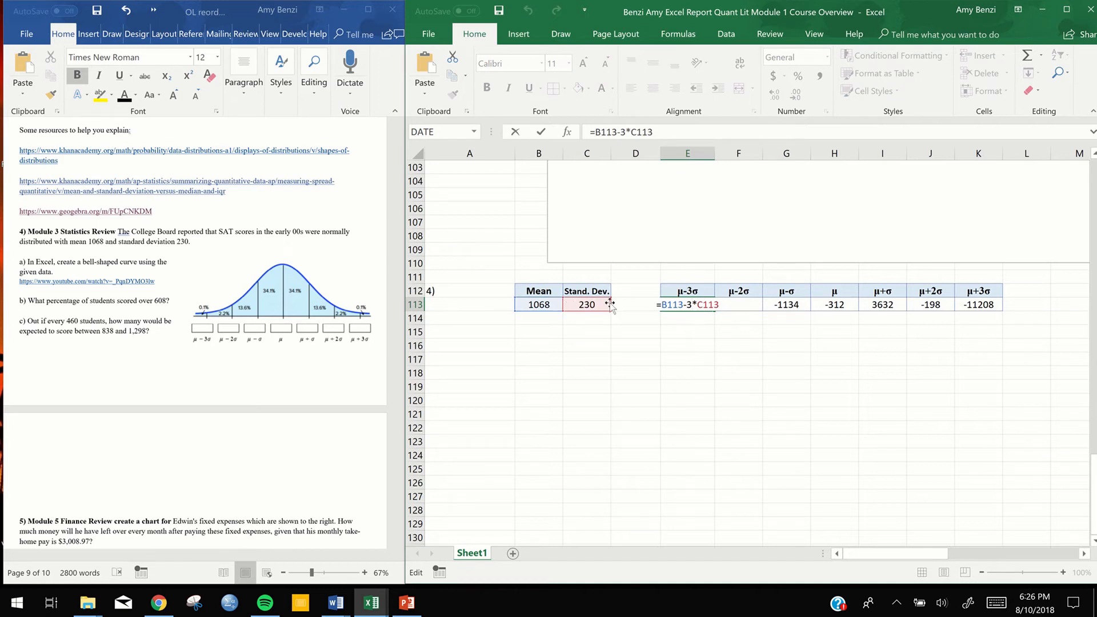
key(Escape)
double_click(738, 307)
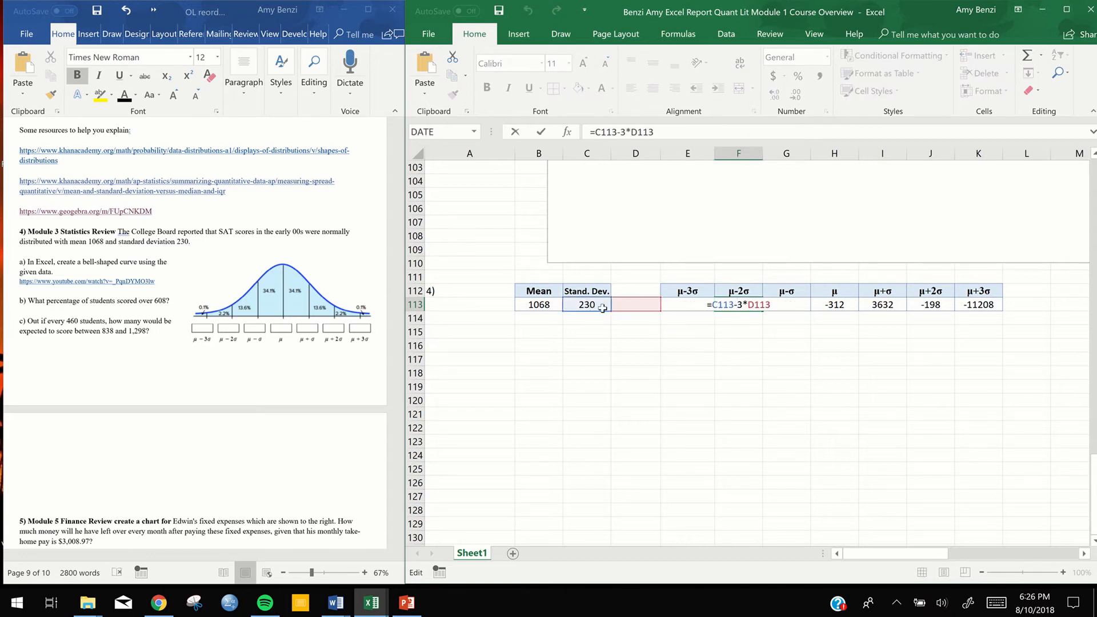
key(Return)
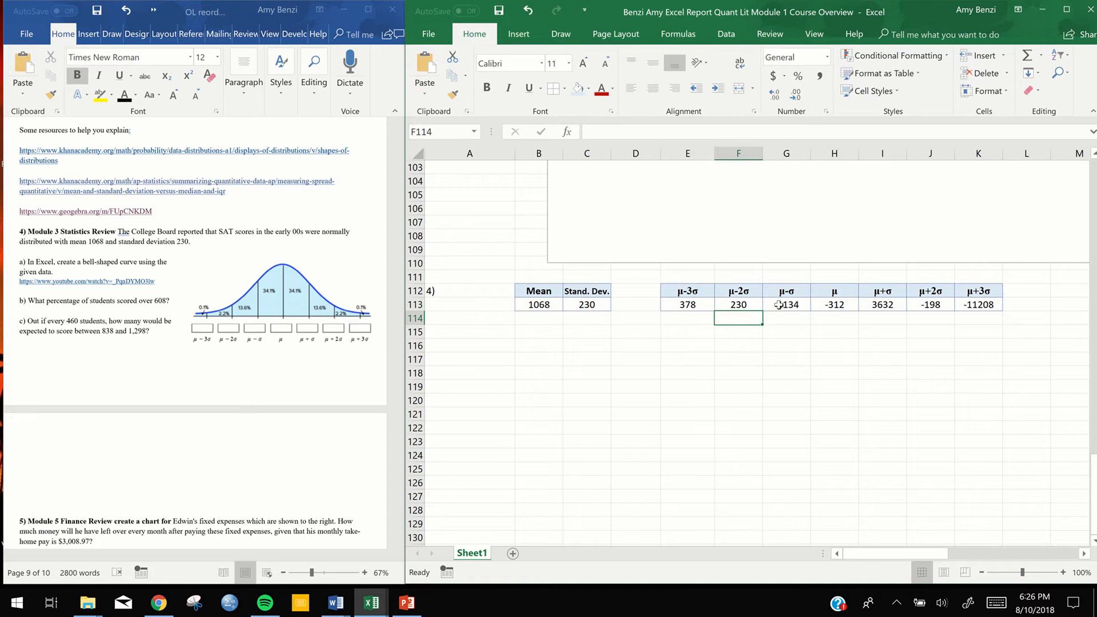
double_click(779, 305)
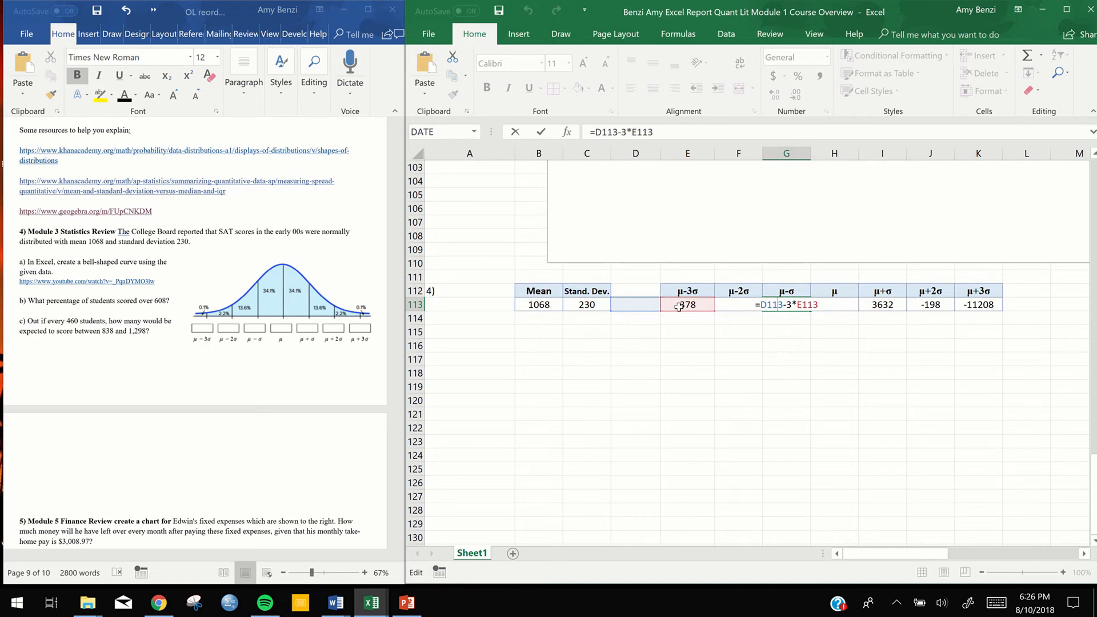
key(Return)
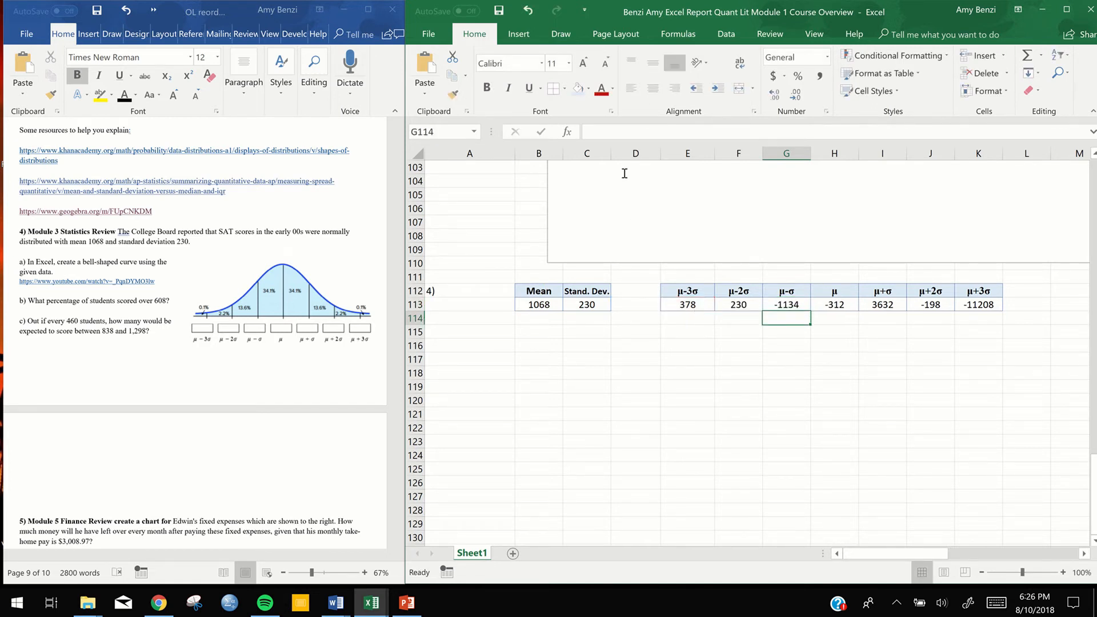
Undo the fill of the μ-3σ formula across F113:K113
click(523, 18)
click(523, 16)
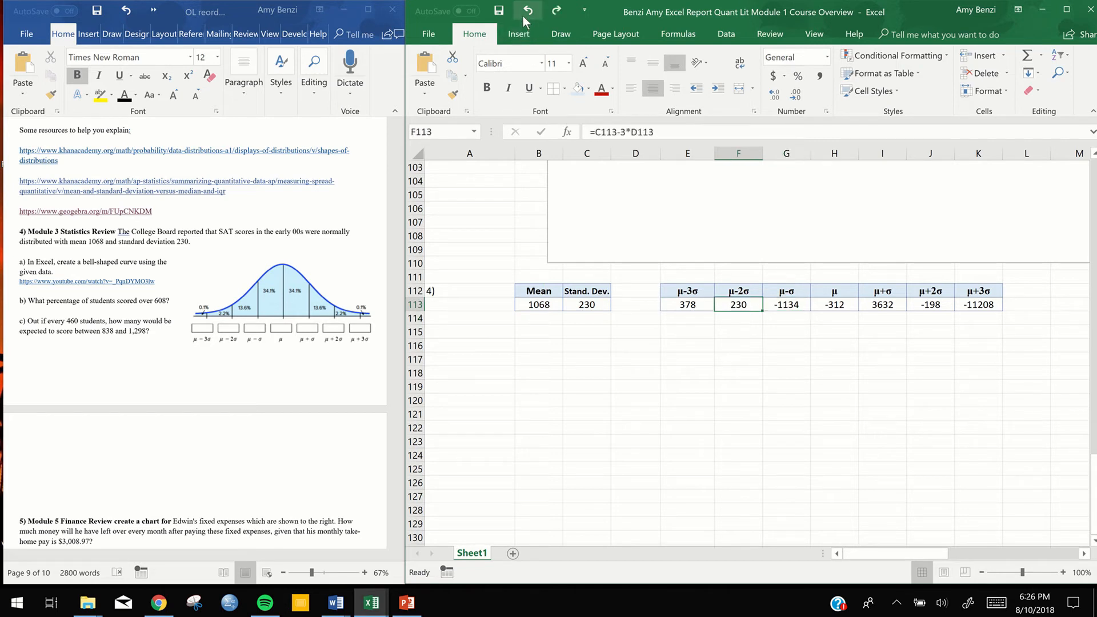
click(523, 16)
click(523, 16)
click(523, 16)
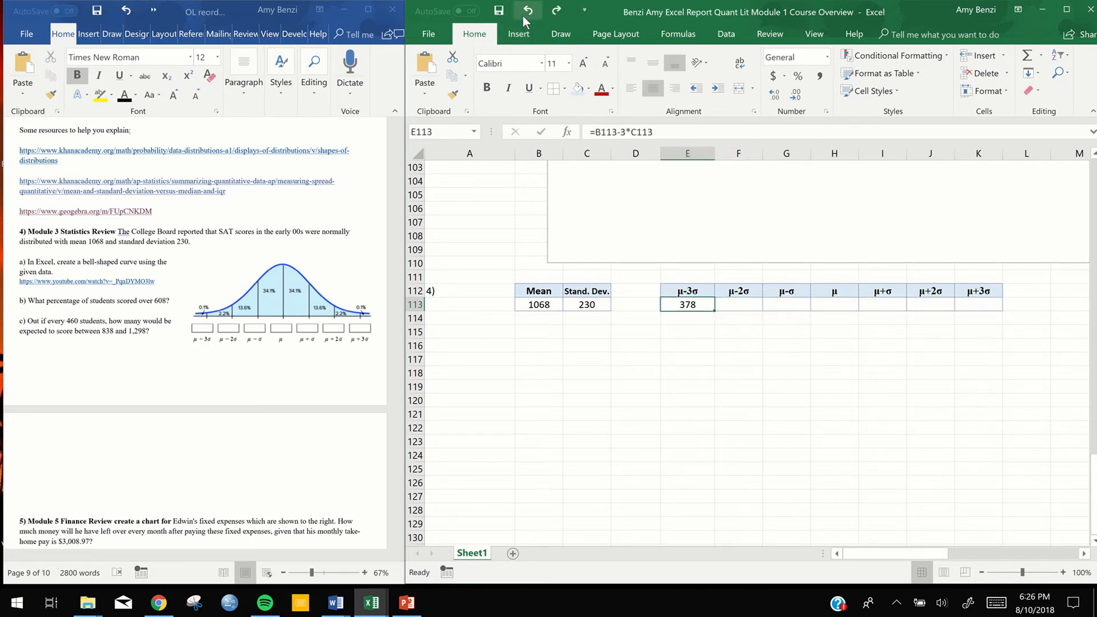
Make both references absolute in the μ-3σ formula in E113 as =$B$113-3*$C$113 and fill it across to K113
double_click(689, 304)
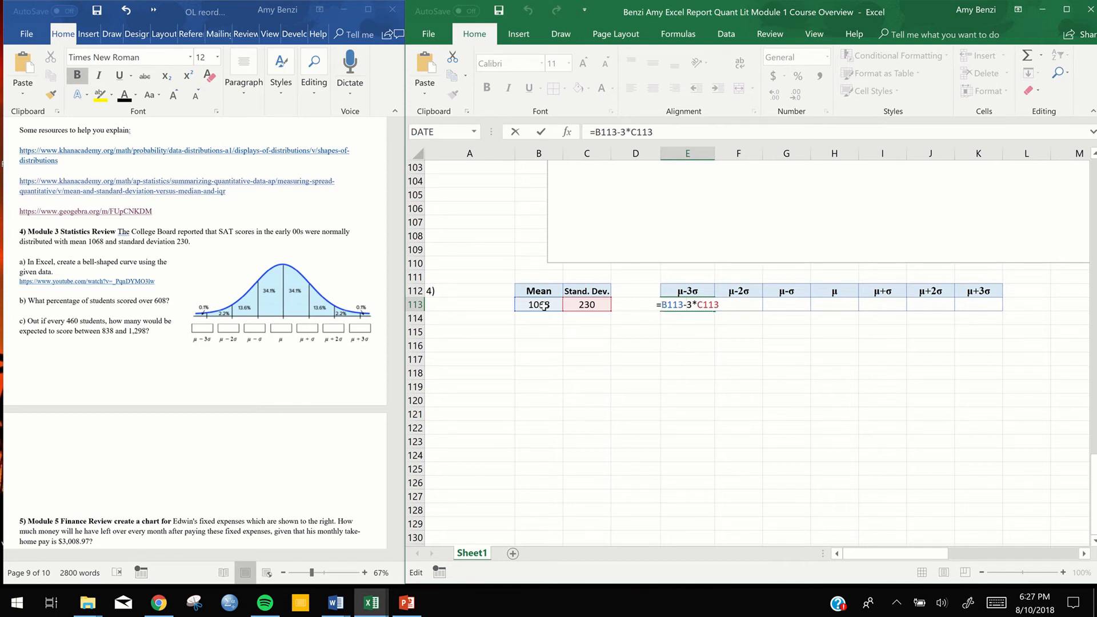
click(661, 307)
text($)
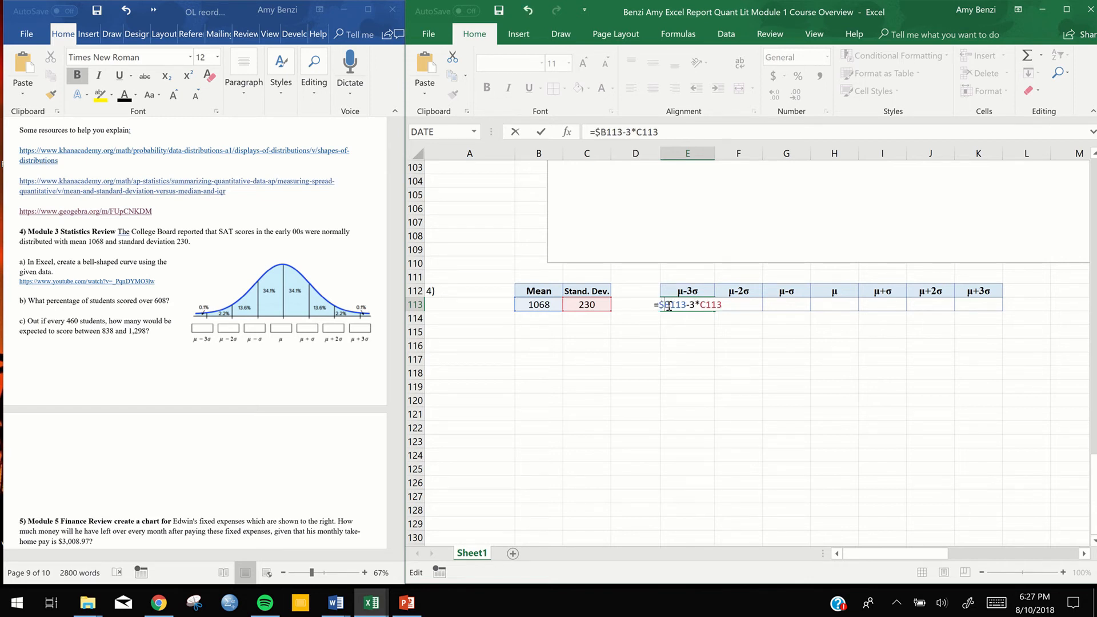
click(669, 307)
text($)
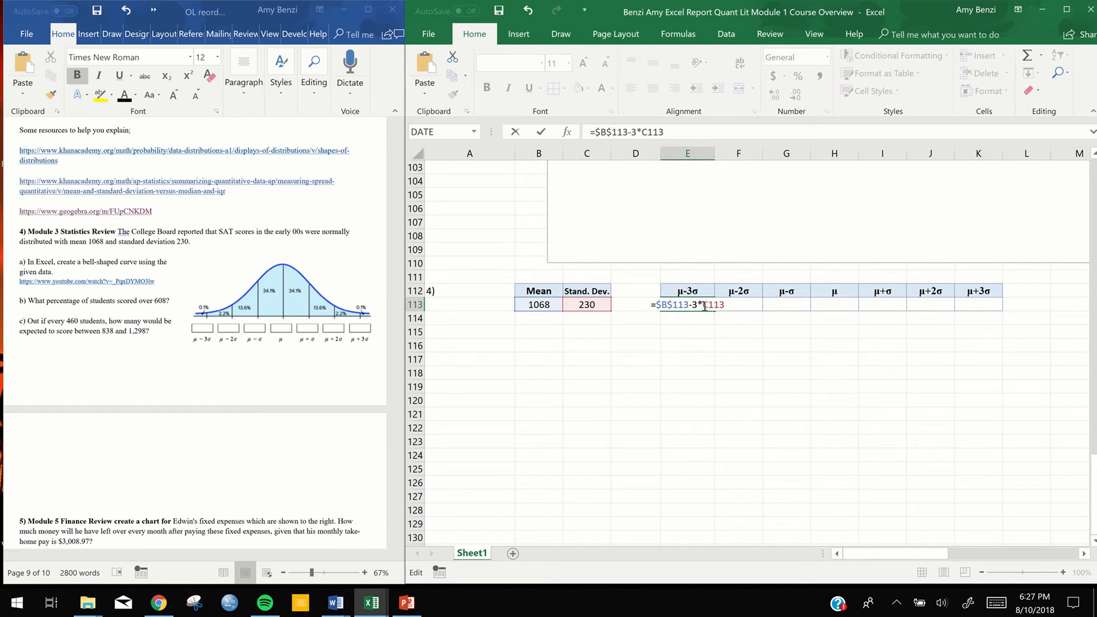
click(705, 307)
text($)
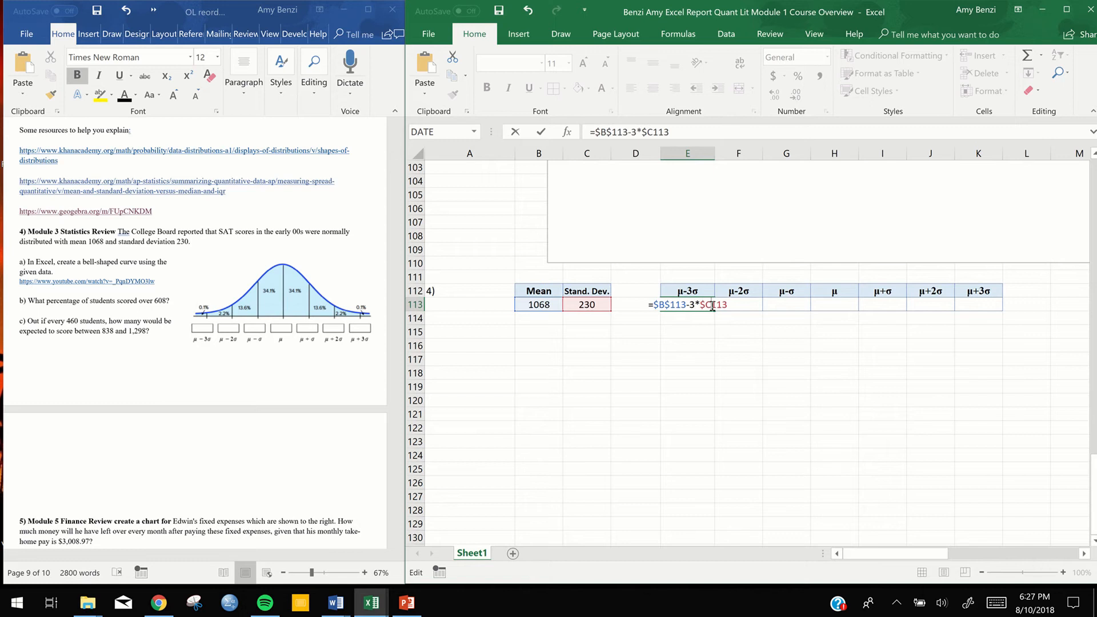
click(712, 306)
text($)
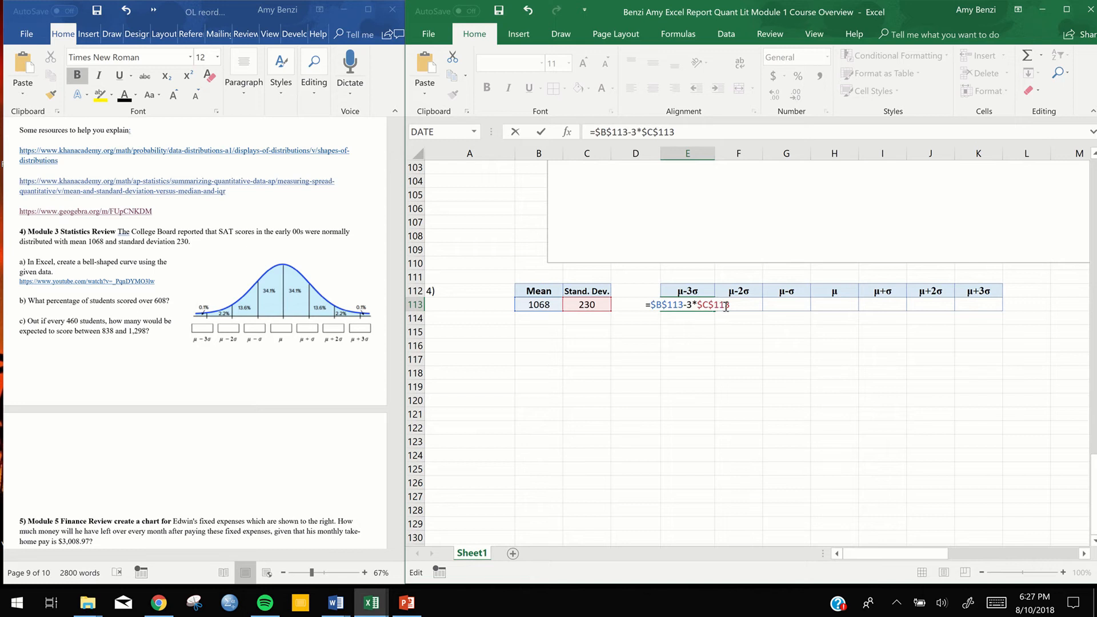
key(Return)
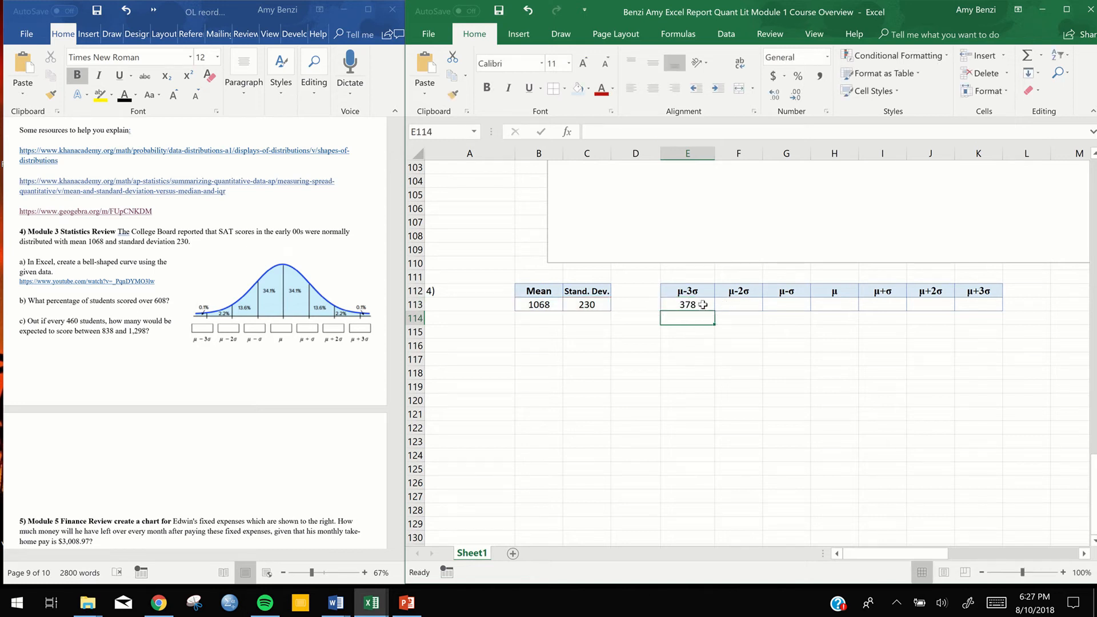
click(703, 304)
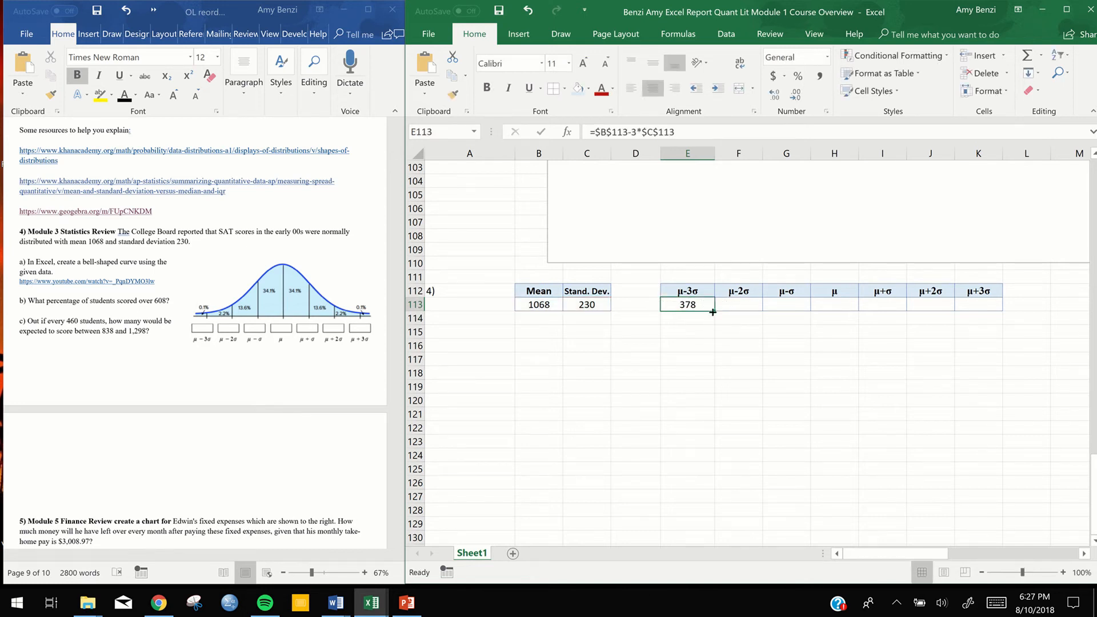
drag(713, 310, 989, 308)
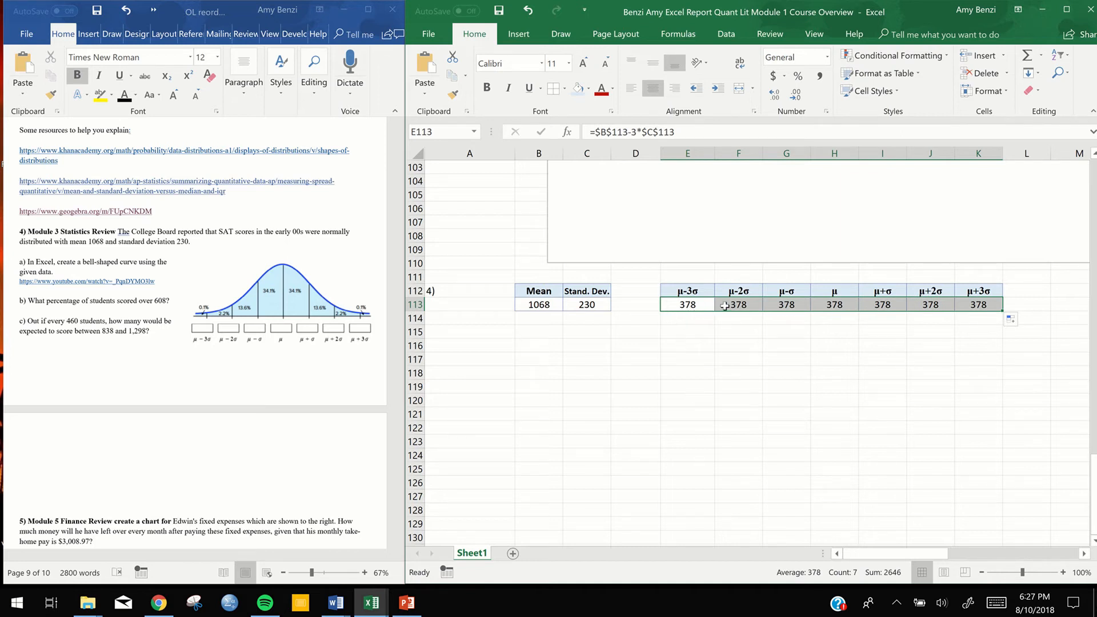
Change the μ-2σ formula in F113 to =$B$113-2*$C$113 and the μ-σ formula in G113 to =$B$113-1*$C$113
double_click(748, 306)
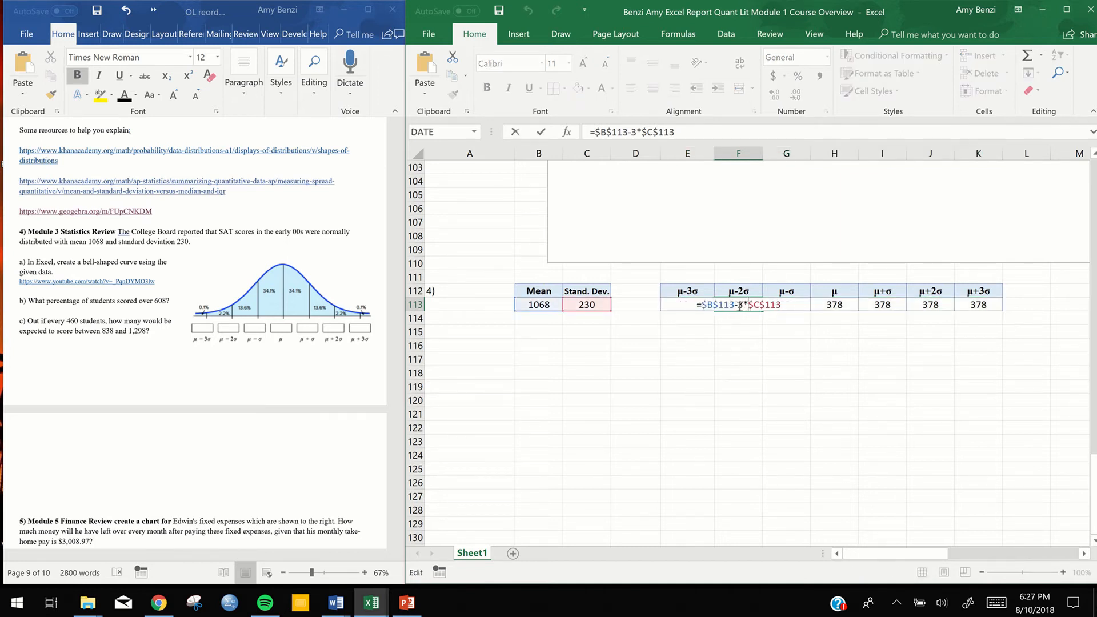
key(BackSpace)
text(2)
key(Return)
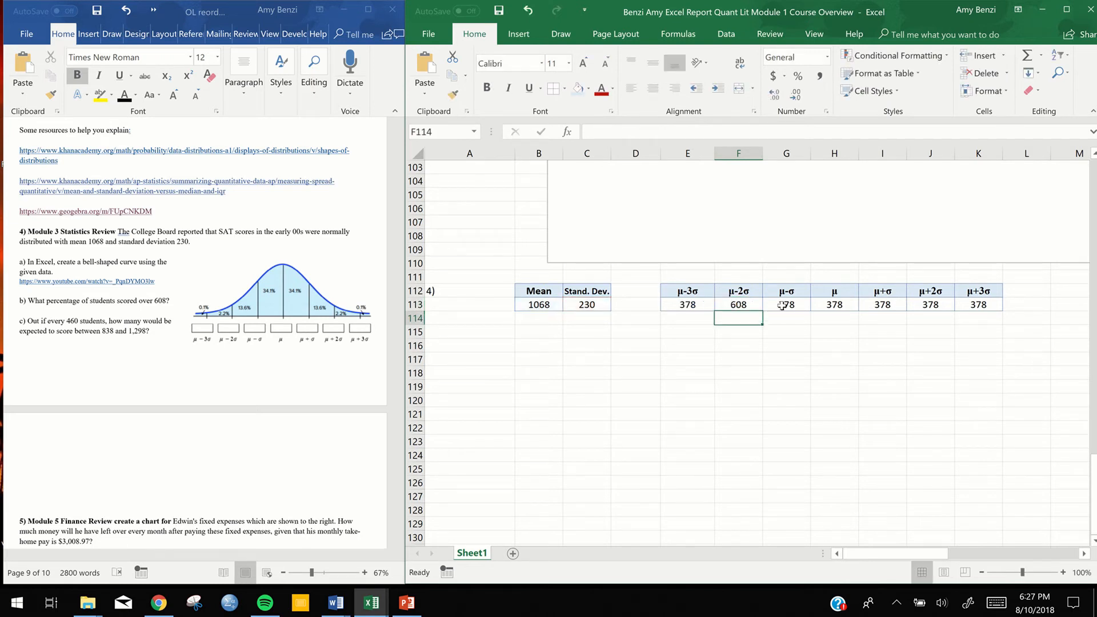
double_click(783, 305)
double_click(783, 306)
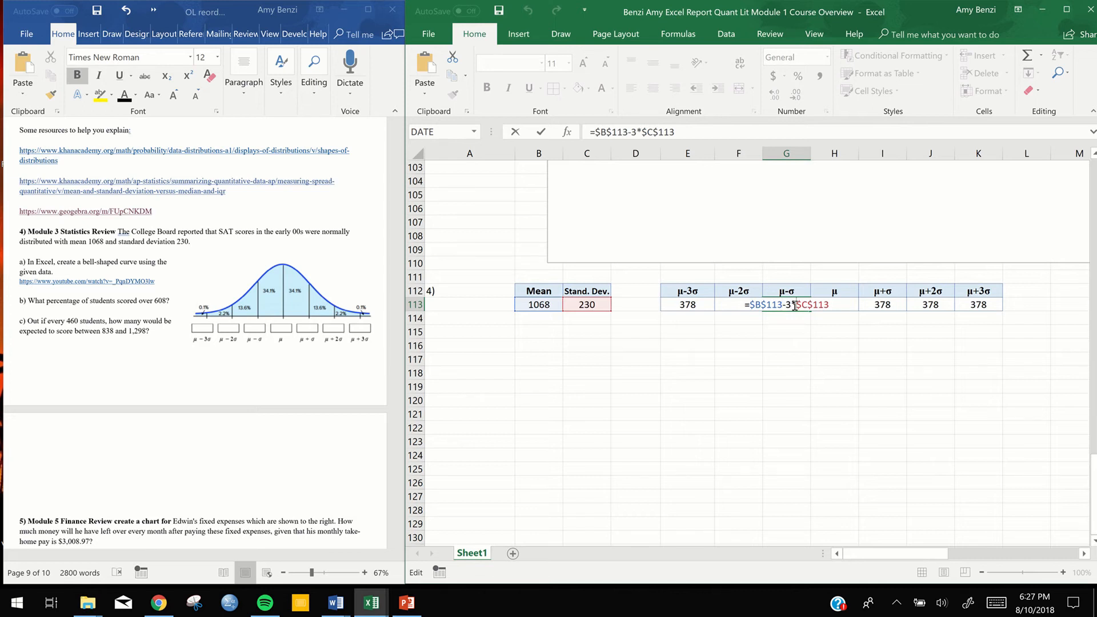
key(BackSpace)
text(1)
key(Return)
Reduce the μ formula in H113 to only the mean reference, =$B$113
double_click(849, 306)
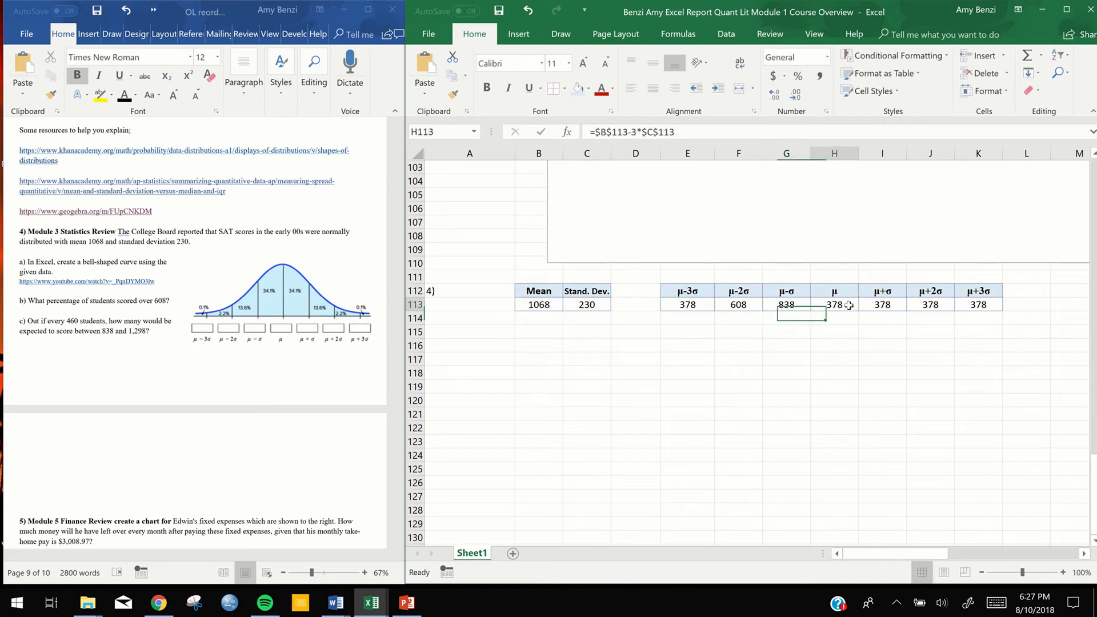
drag(883, 306, 832, 305)
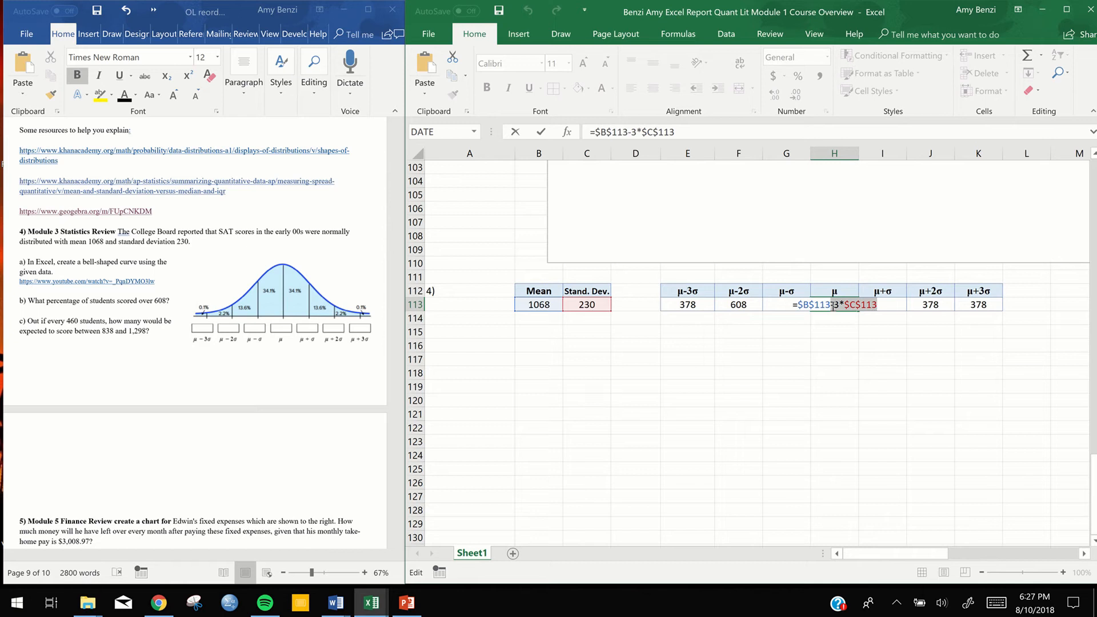
key(BackSpace)
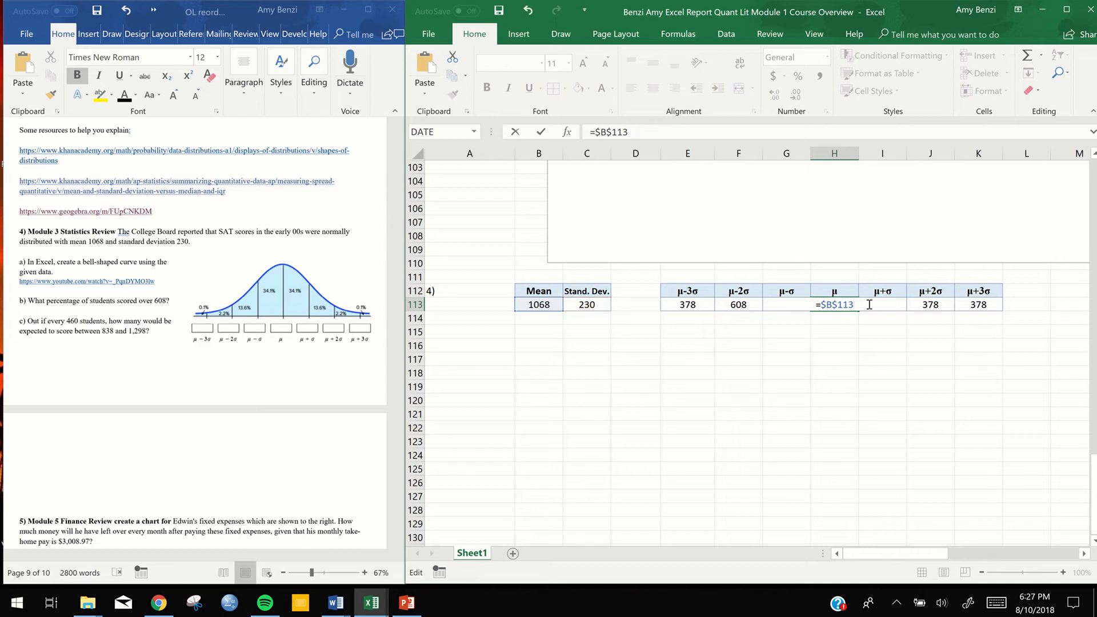
key(Return)
Change the μ+σ formula in I113 so it adds one standard deviation to the mean
double_click(875, 306)
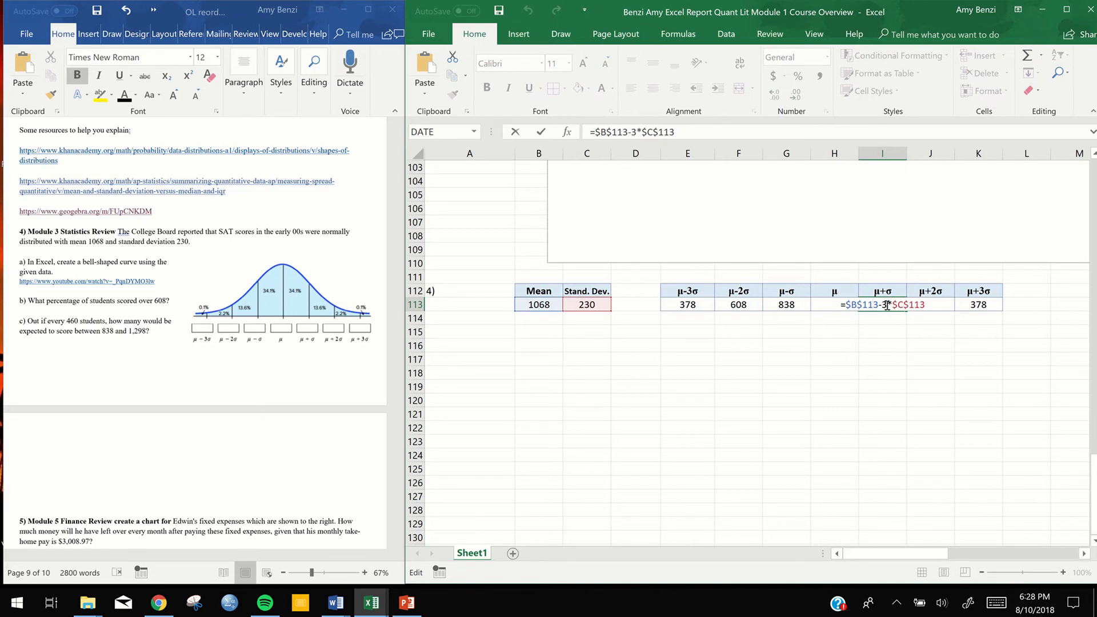
drag(888, 304, 881, 306)
text(+)
key(Return)
Change the μ+2σ formula in J113 to =$B$113+2*$C$113
click(933, 303)
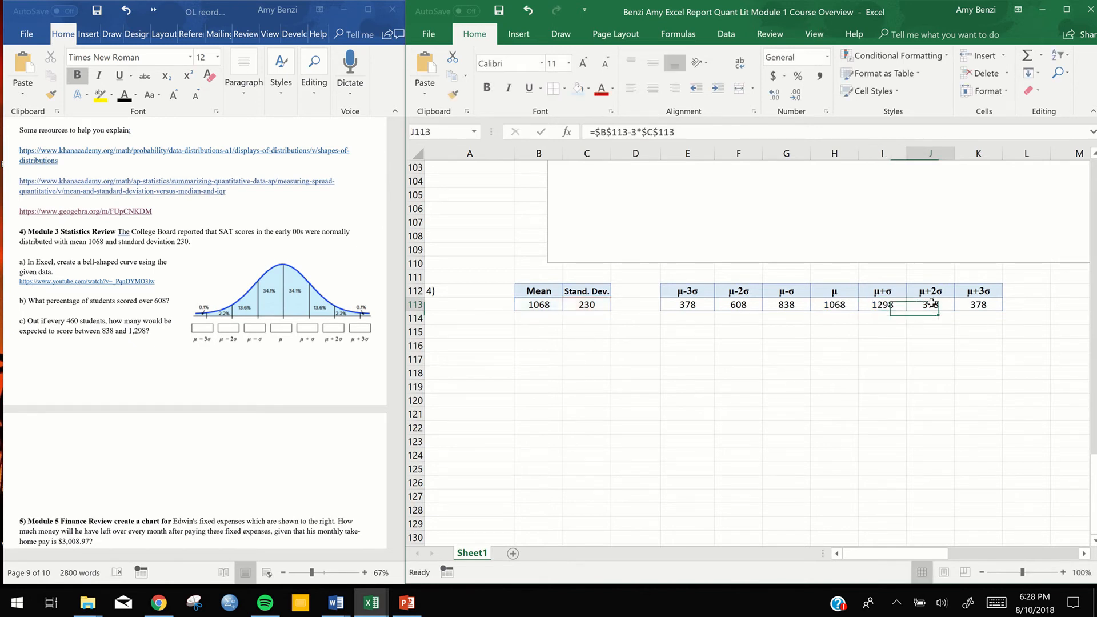
double_click(938, 305)
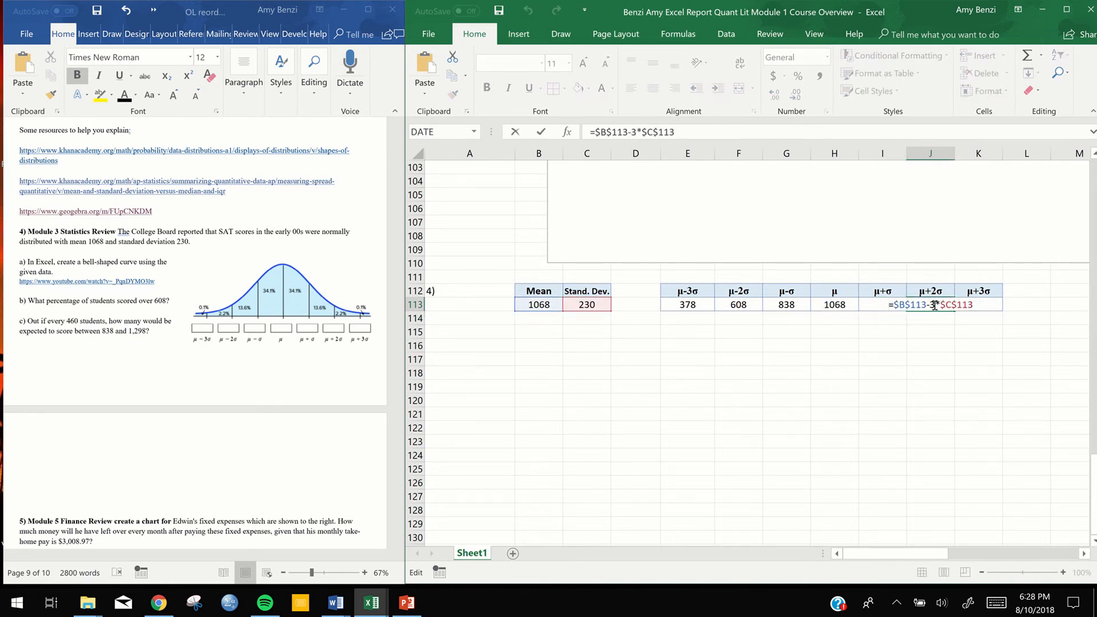
text(+)
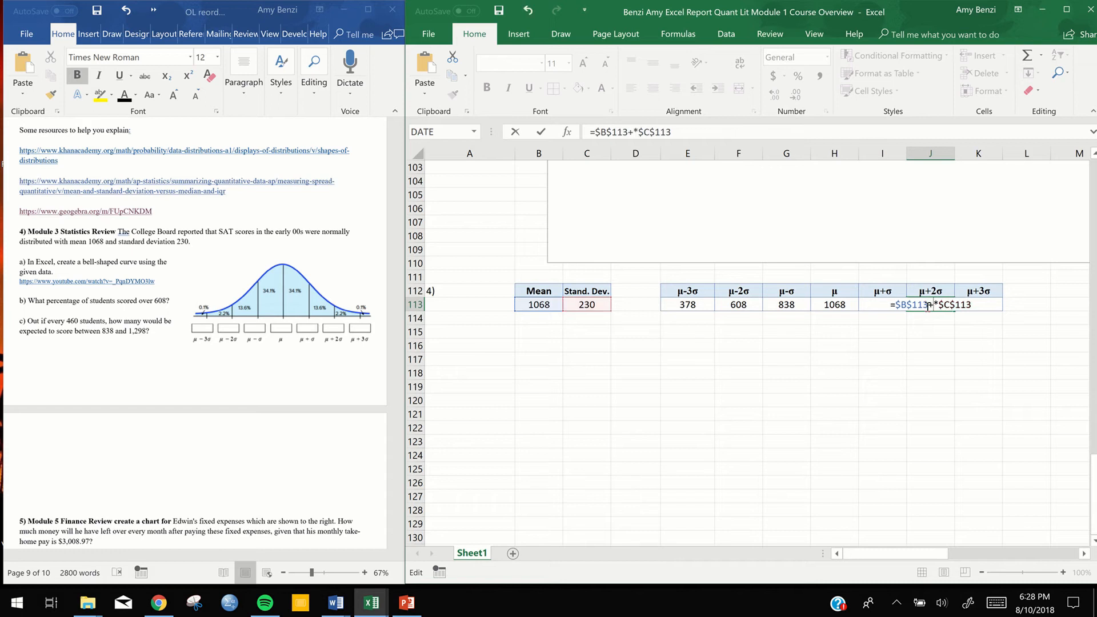
key(Delete)
text(2)
key(Return)
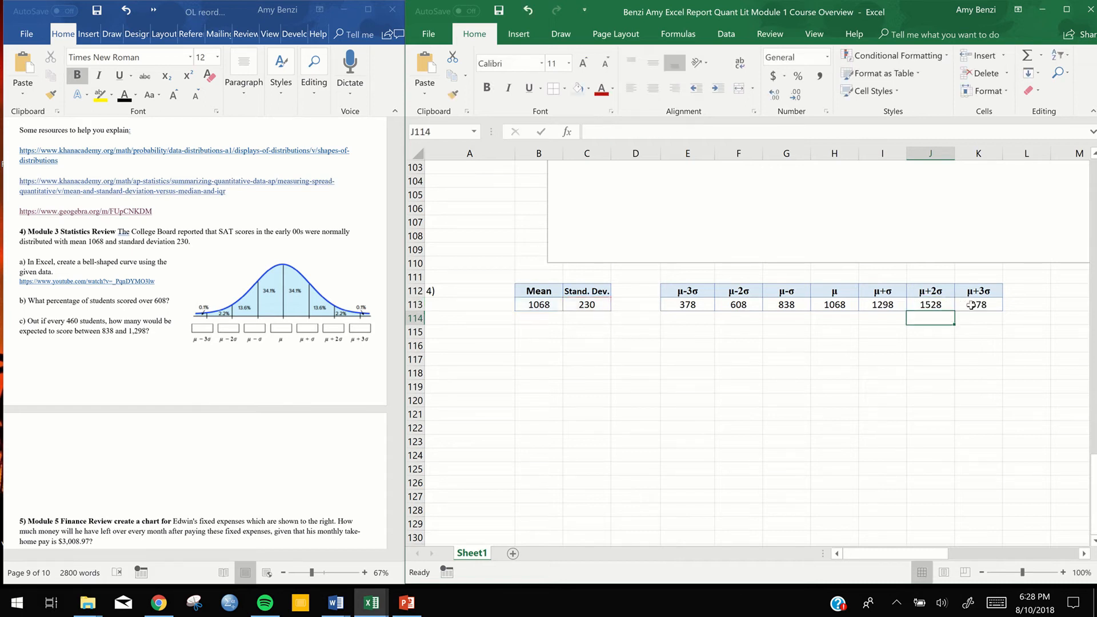
Change the μ+3σ formula in K113 to =$B$113+3*$C$113
click(983, 305)
double_click(988, 304)
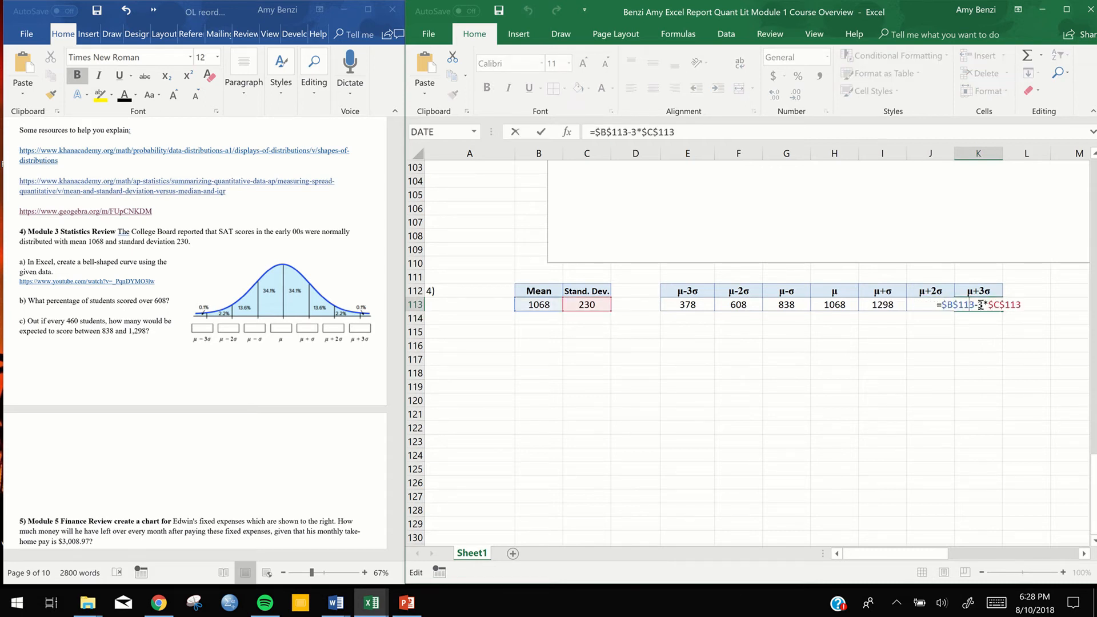
click(976, 305)
key(BackSpace)
text(+)
key(Return)
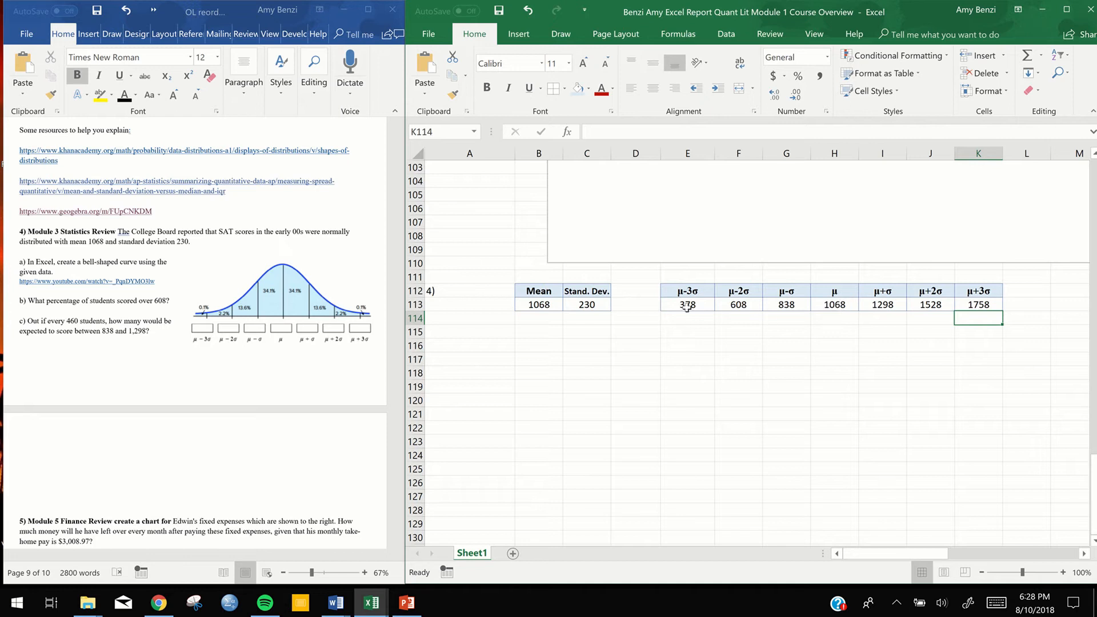
drag(687, 307, 978, 307)
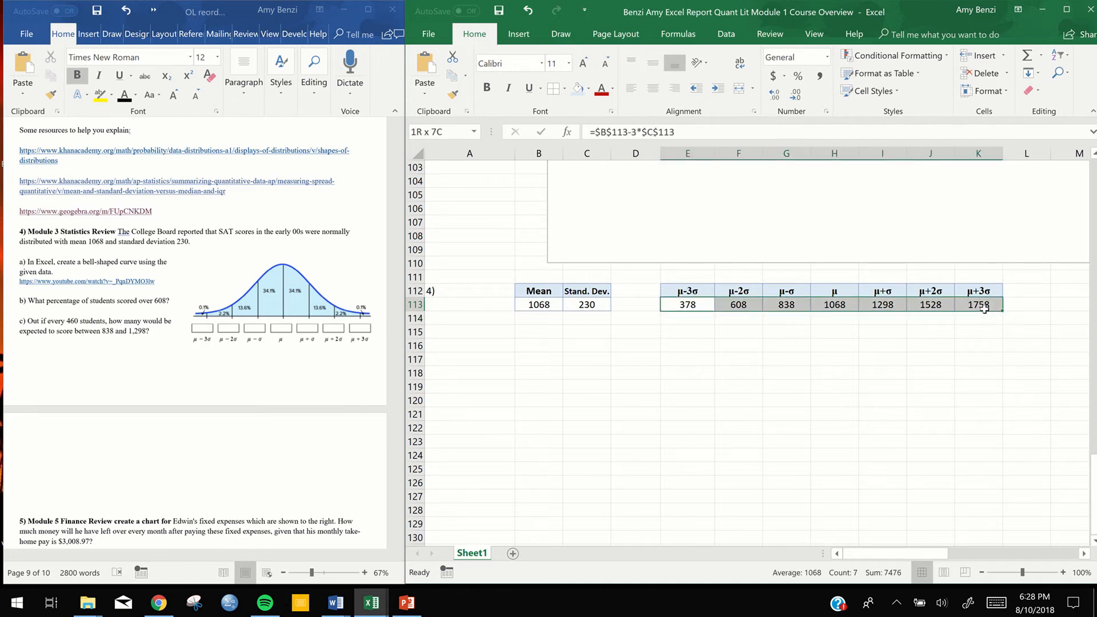
click(834, 349)
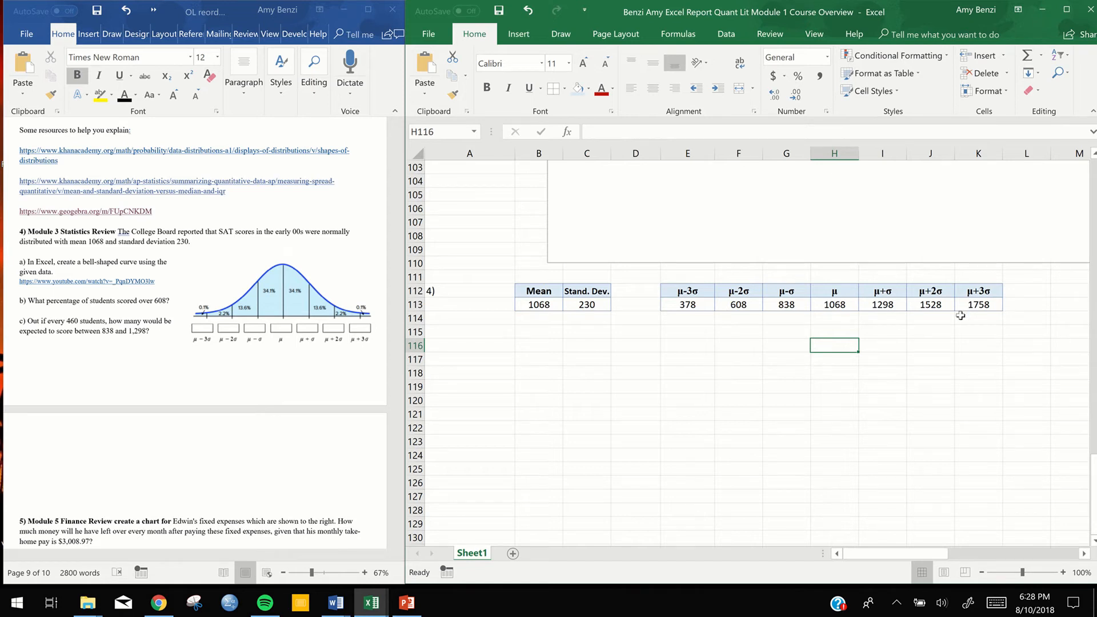
scroll(803, 389, down, 2)
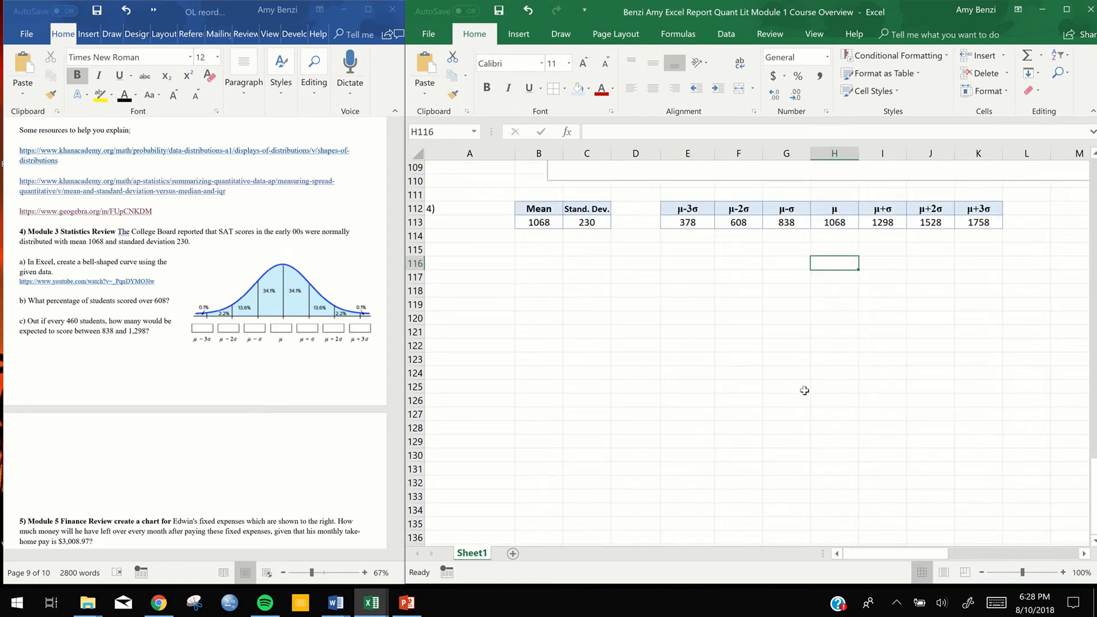
click(805, 390)
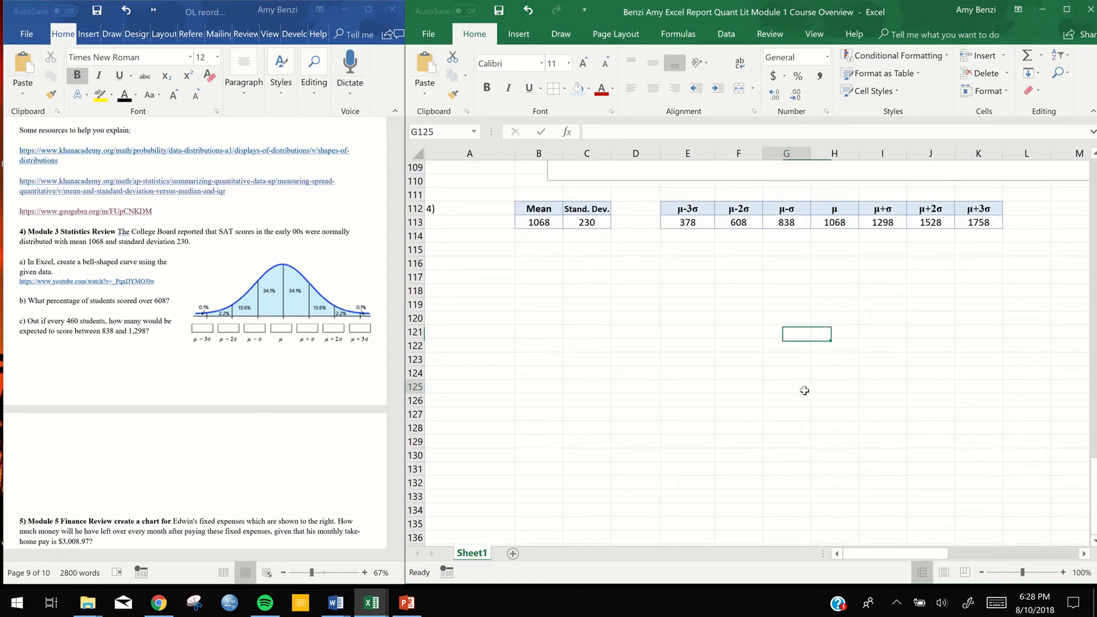
scroll(805, 390, down, 2)
scroll(806, 389, down, 2)
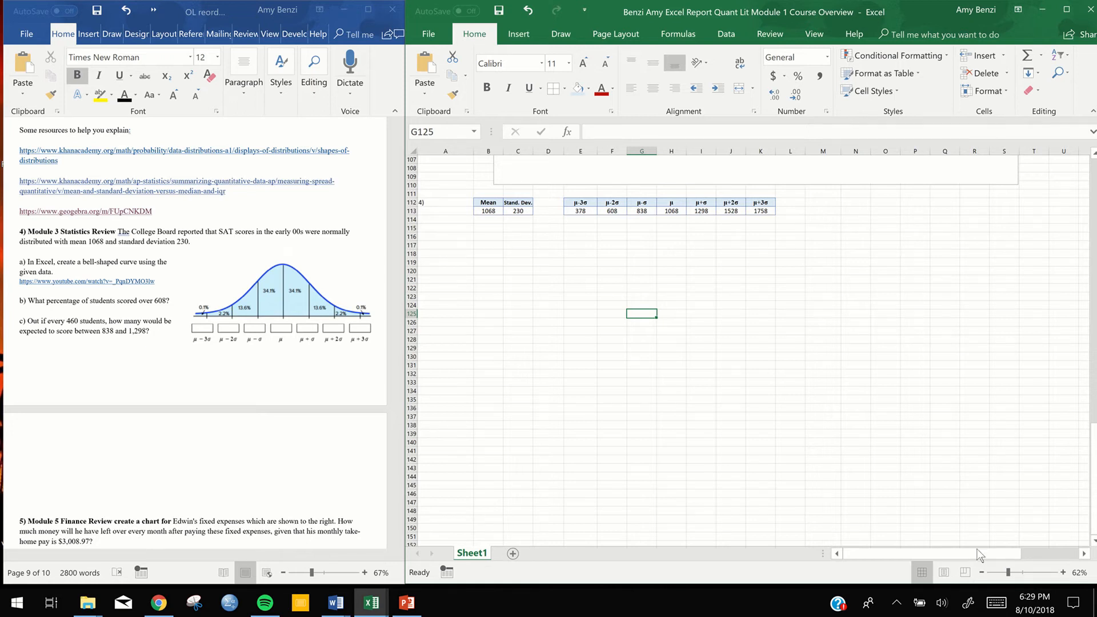
scroll(997, 553, right, 3)
scroll(927, 544, right, 1)
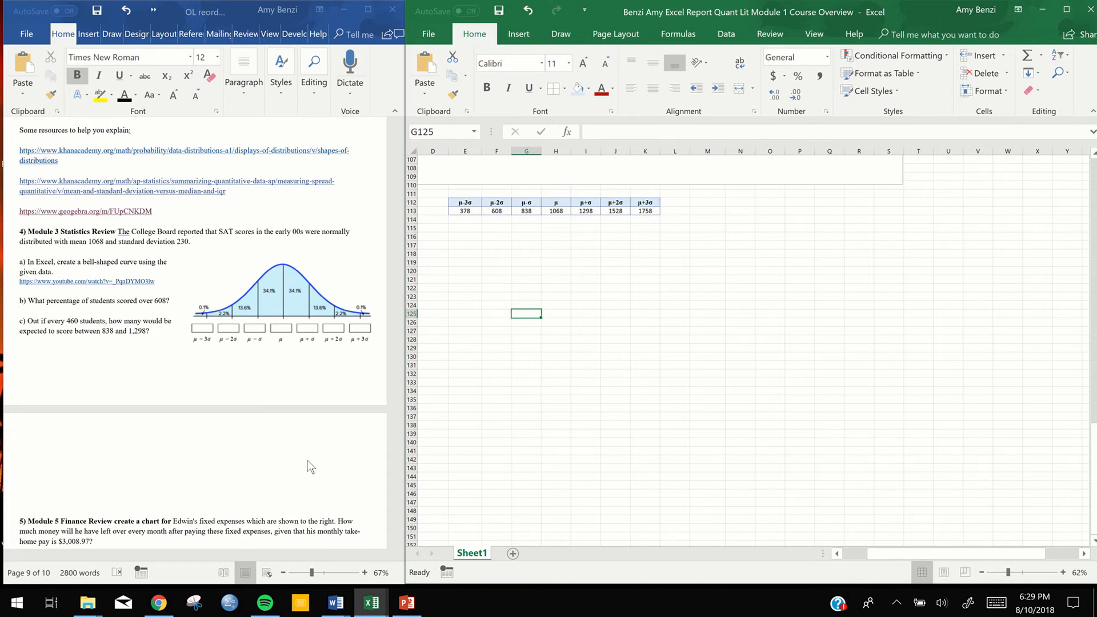
drag(895, 554, 866, 557)
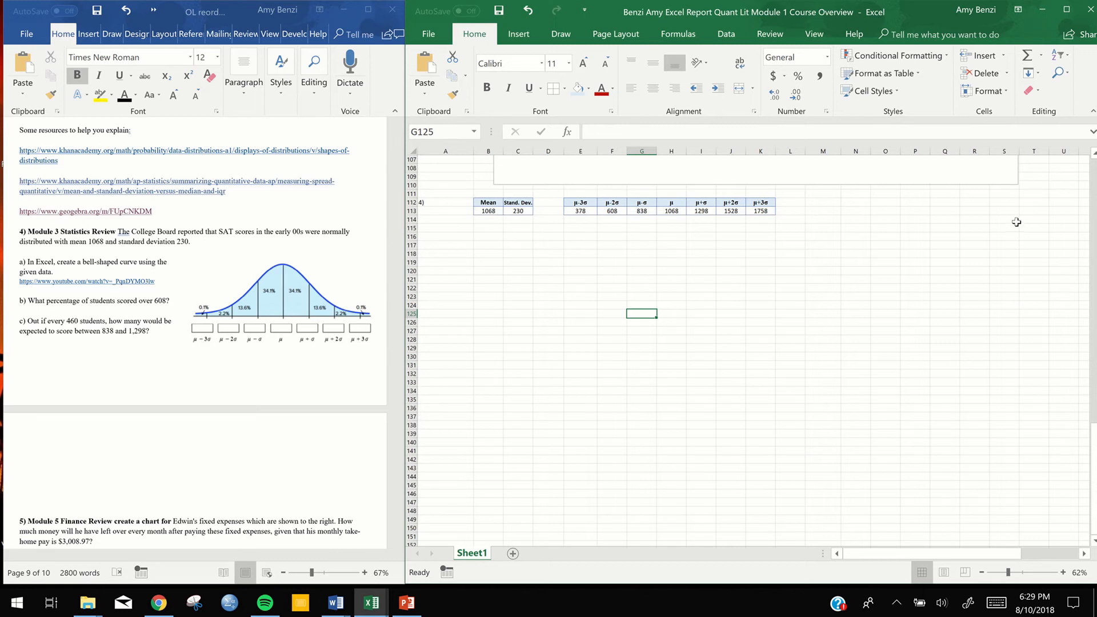
Start the list of x-values for the bell curve with 378 in Q112 and 379 in Q113
click(941, 203)
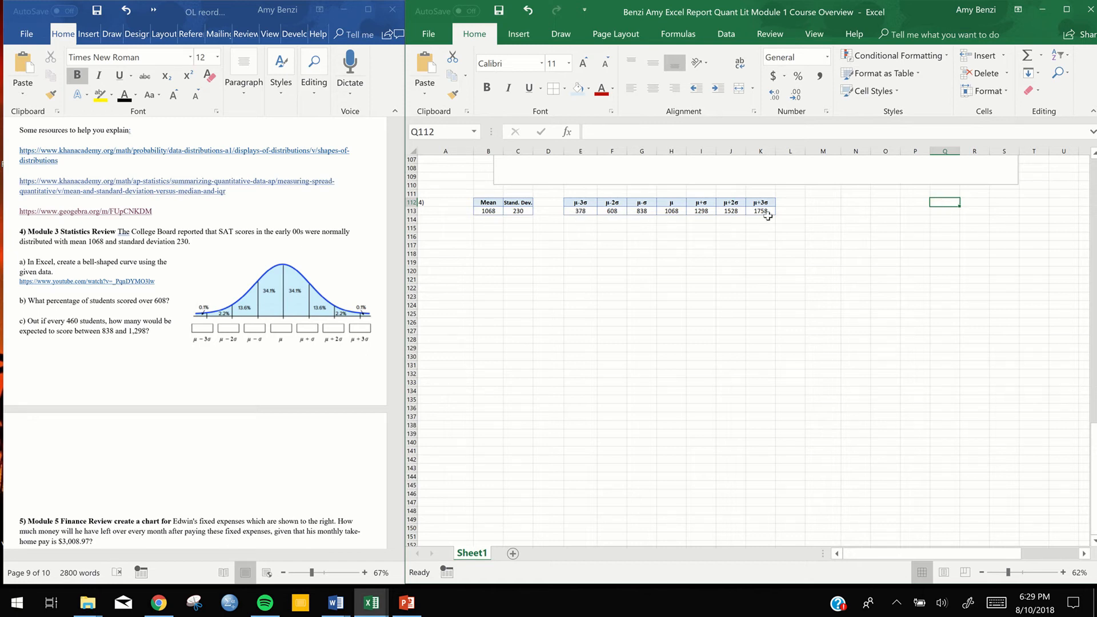
double_click(942, 202)
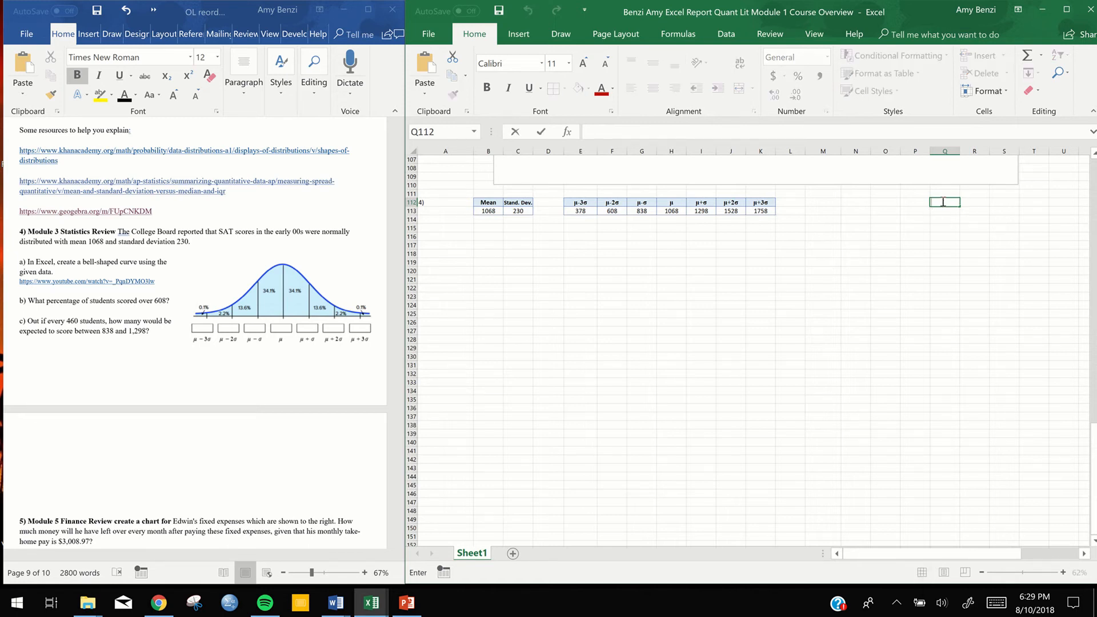
text(378)
key(Return)
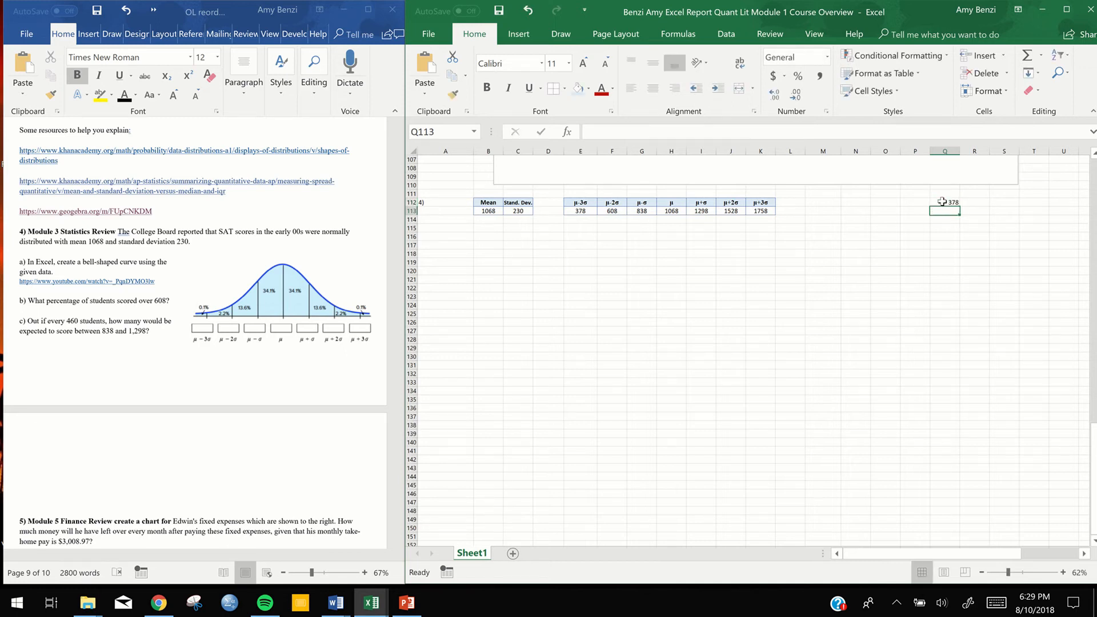
text(=Q112+1)
key(Return)
Extend the series from Q112:Q113 down column Q to 1758 in Q1492
drag(942, 202, 943, 211)
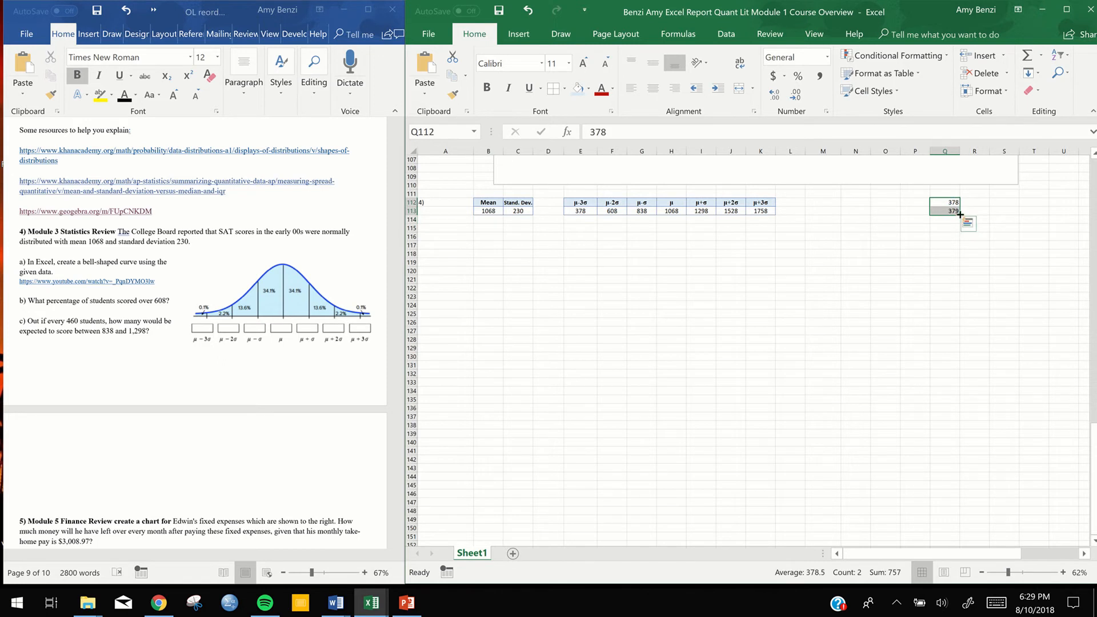
drag(961, 215, 961, 215)
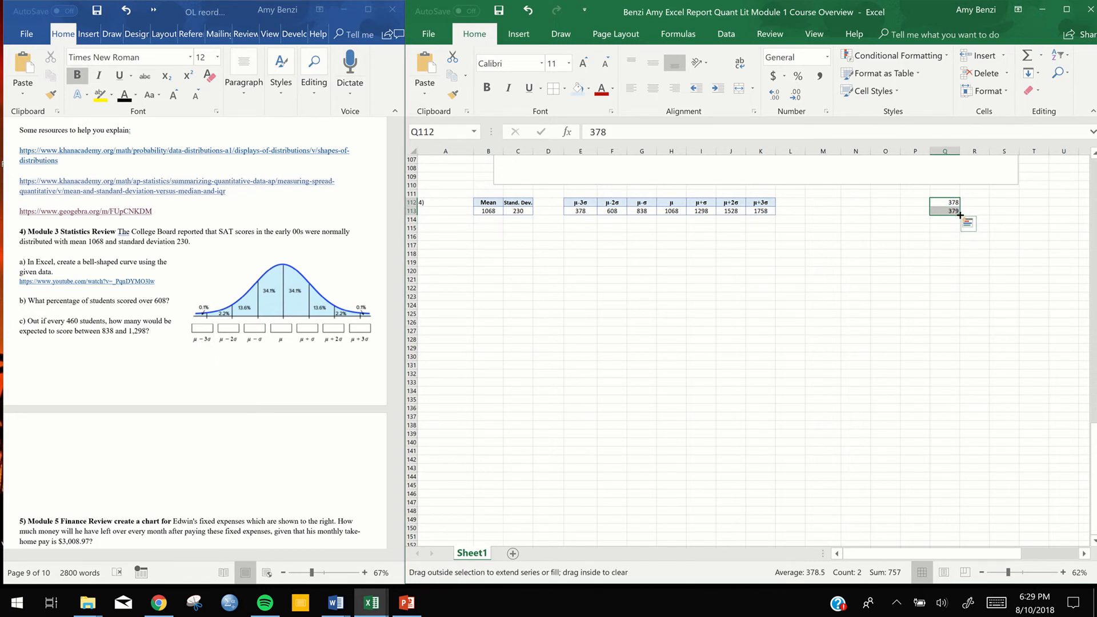
drag(960, 215, 959, 564)
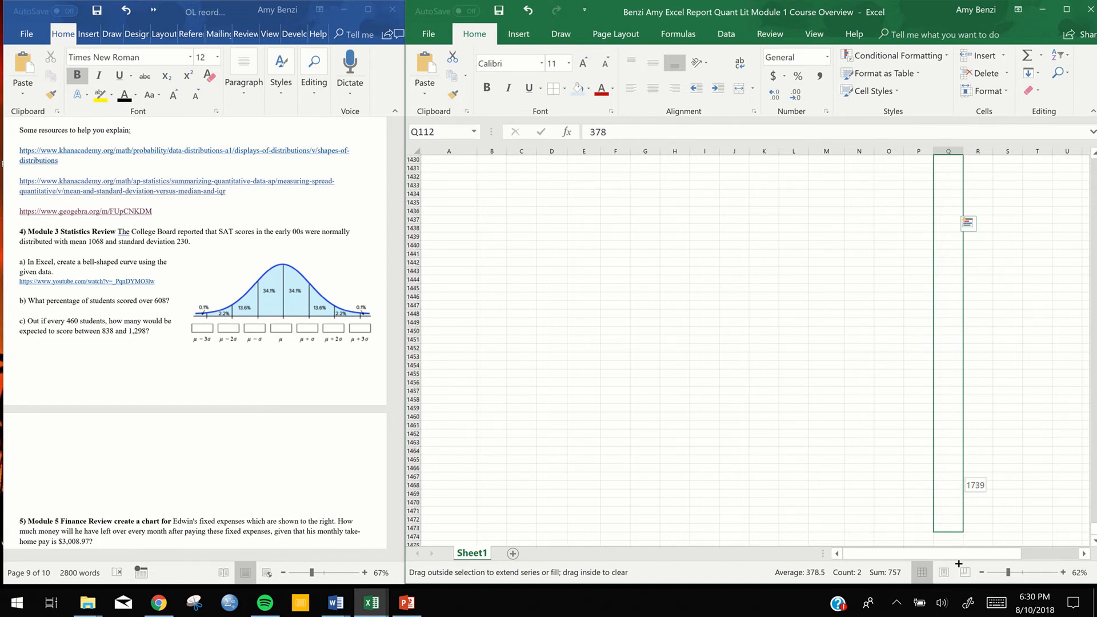
drag(959, 564, 959, 493)
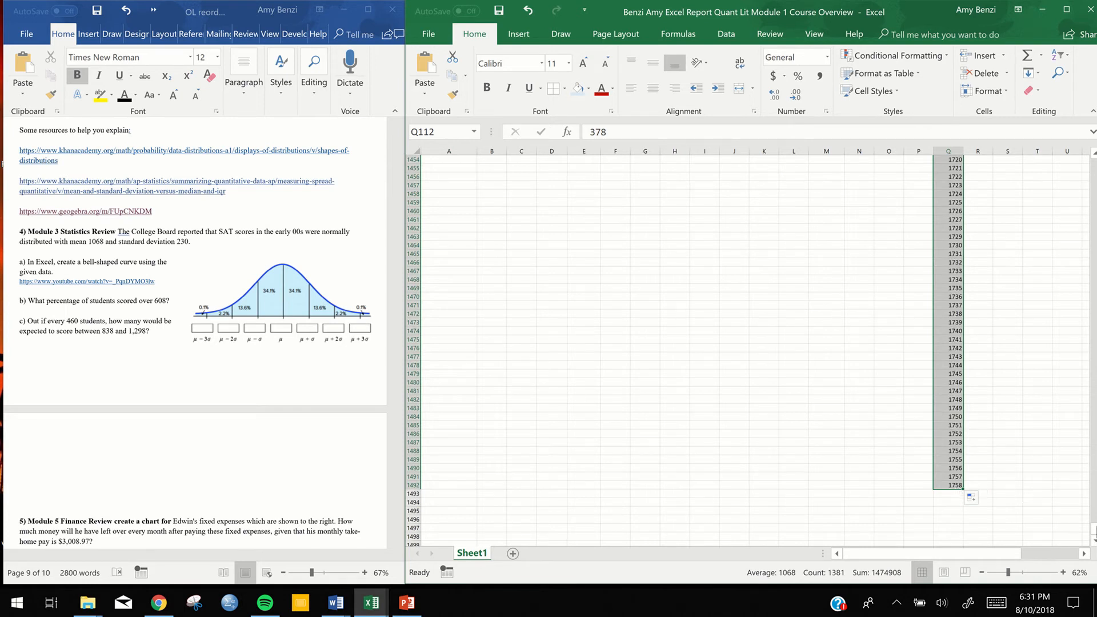
Begin a NORM.DIST formula in R112 with Q112 as x, B113 as the mean and C113 as the standard deviation
scroll(1002, 433, up, 13)
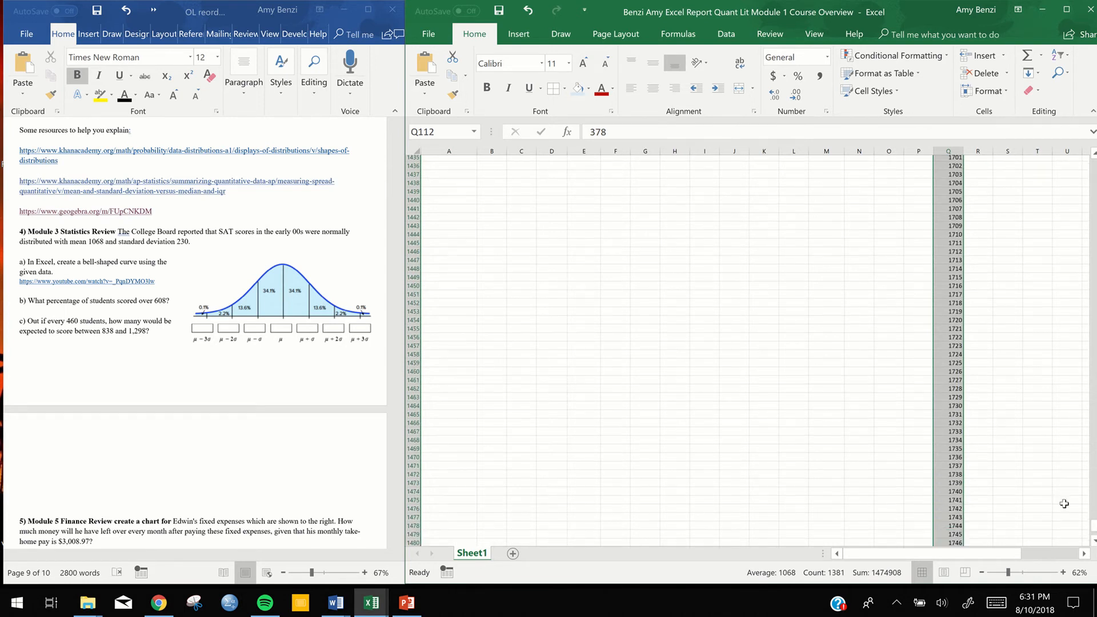
drag(1094, 394, 1095, 199)
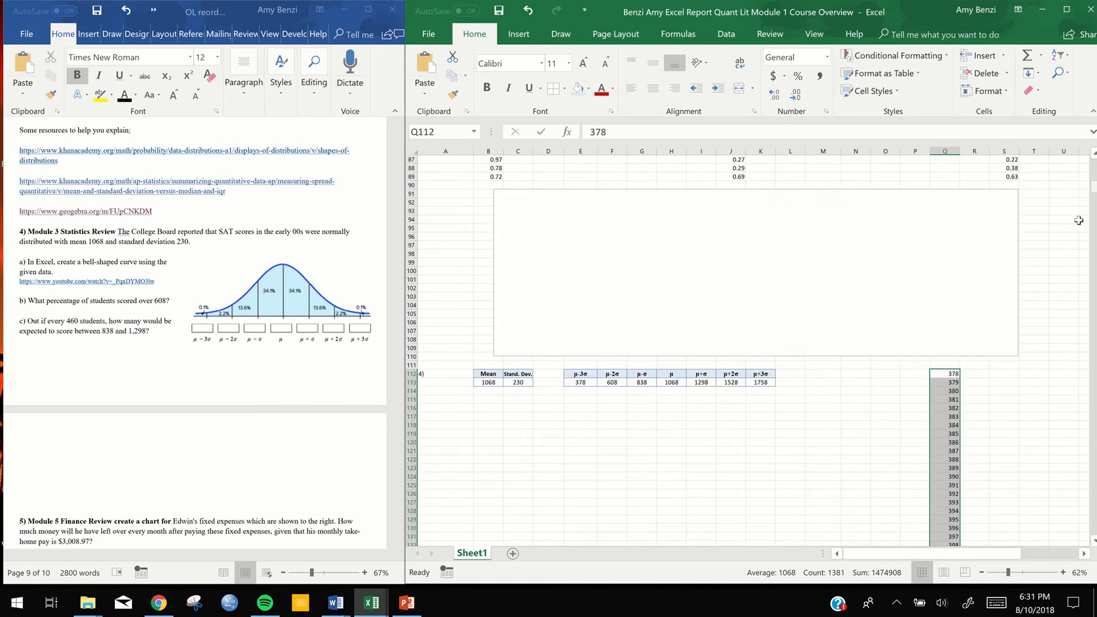
click(982, 492)
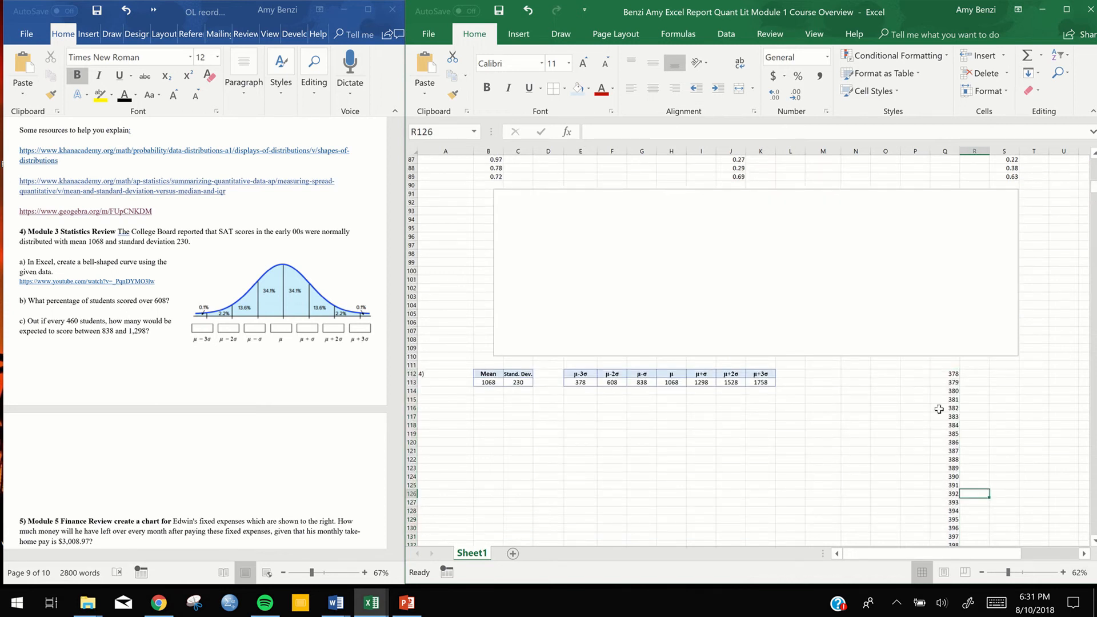
click(969, 372)
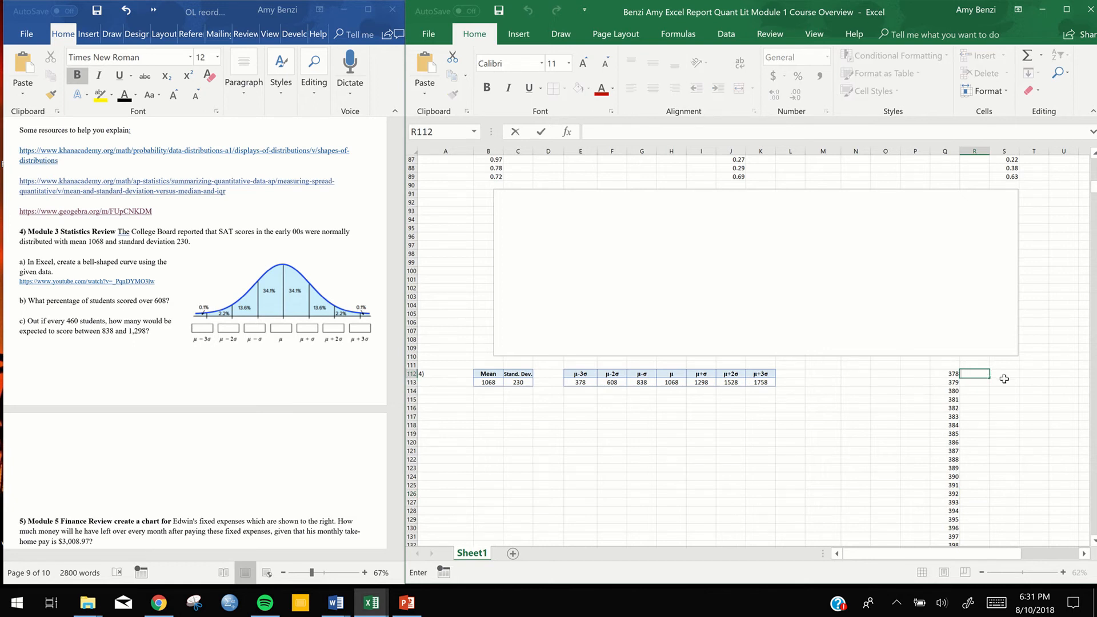
text(=nor)
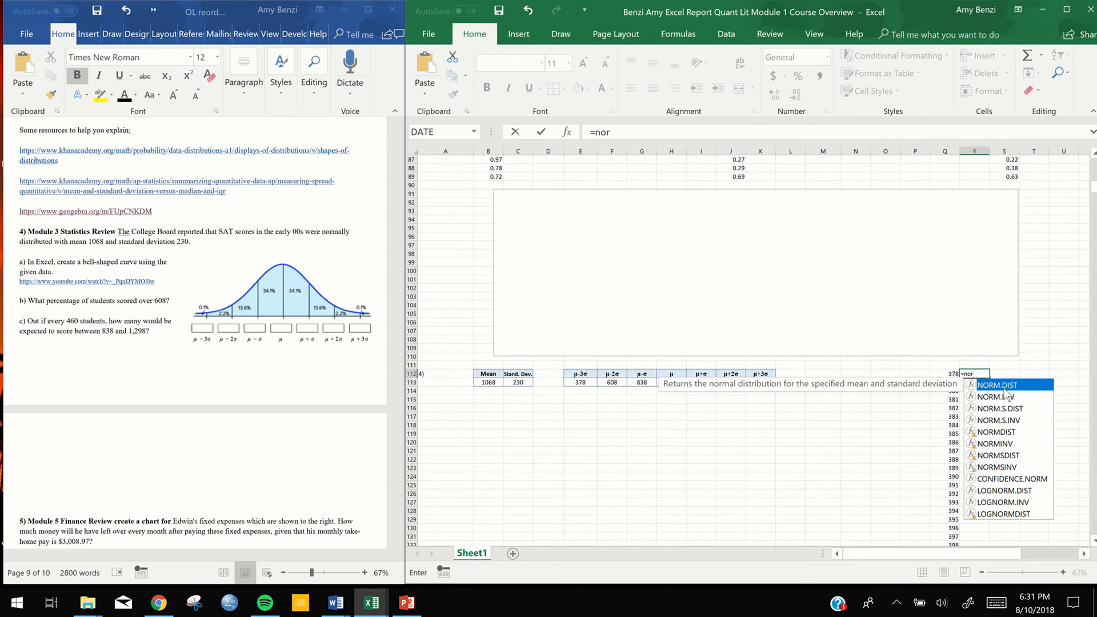
double_click(1004, 390)
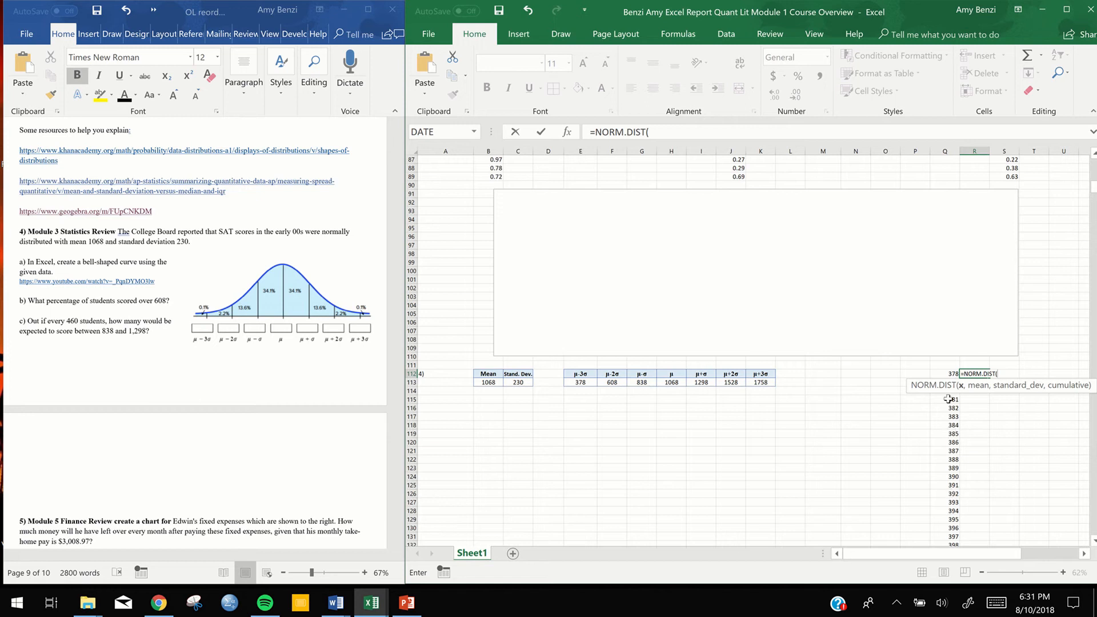
click(950, 374)
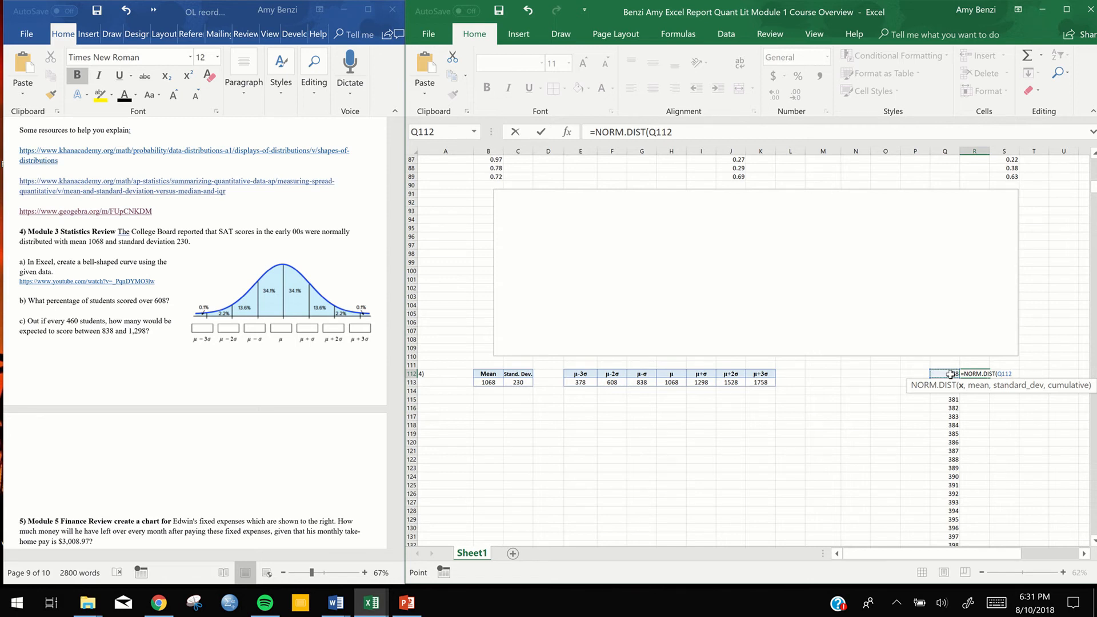
text(,)
click(484, 381)
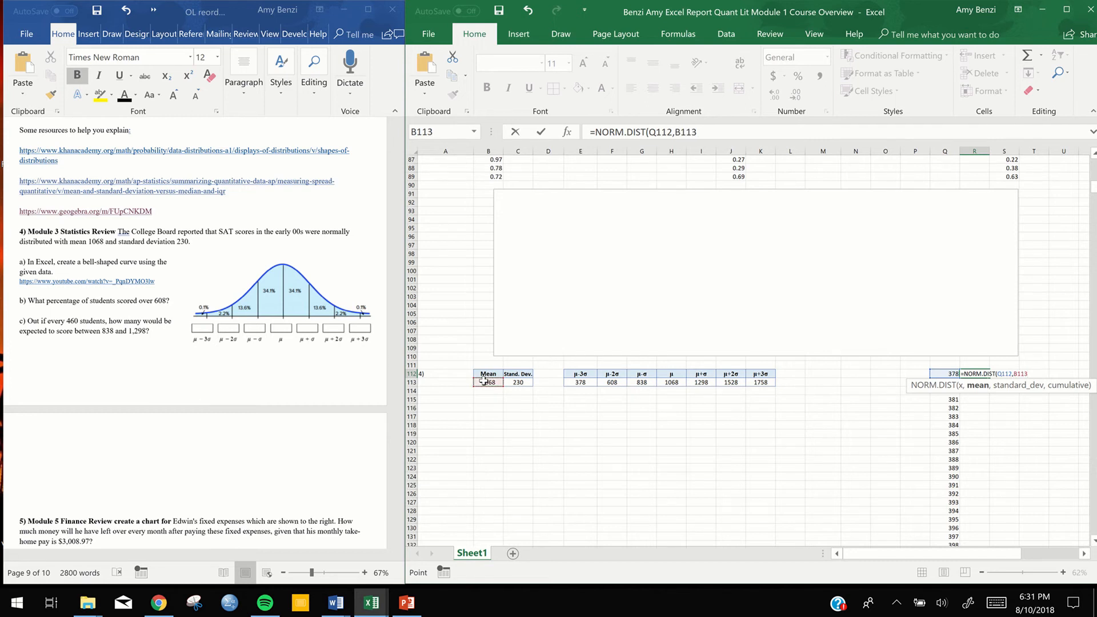
text(,)
click(513, 383)
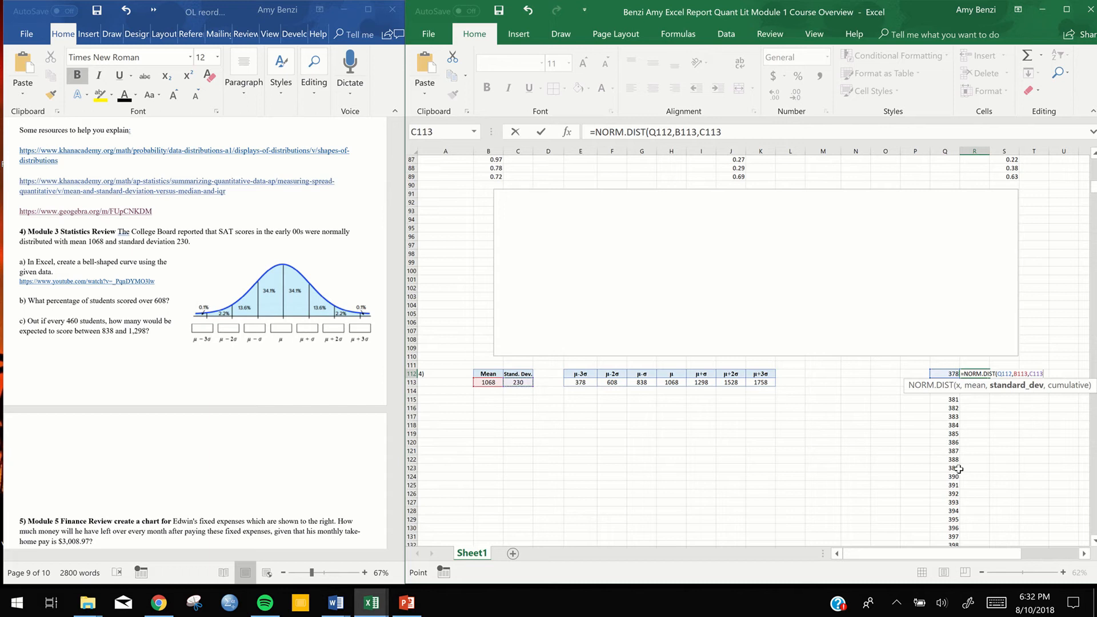
Make the mean and standard deviation references in the R112 formula absolute, as $B$113 and $C$113
click(1014, 373)
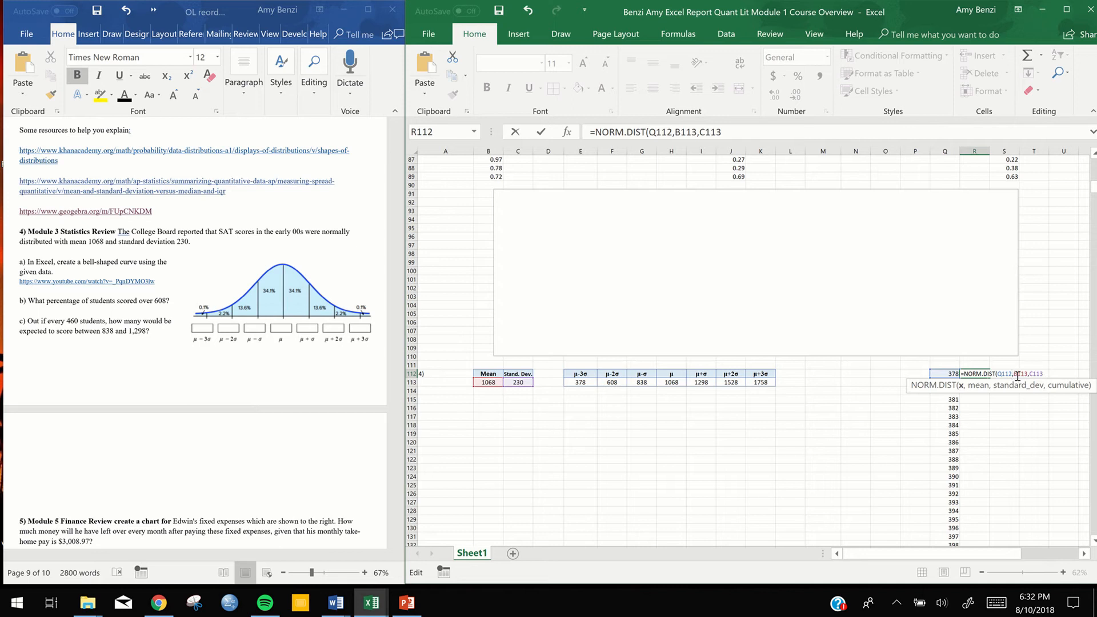
click(1016, 374)
text($)
click(1022, 375)
text($)
click(1038, 373)
text($)
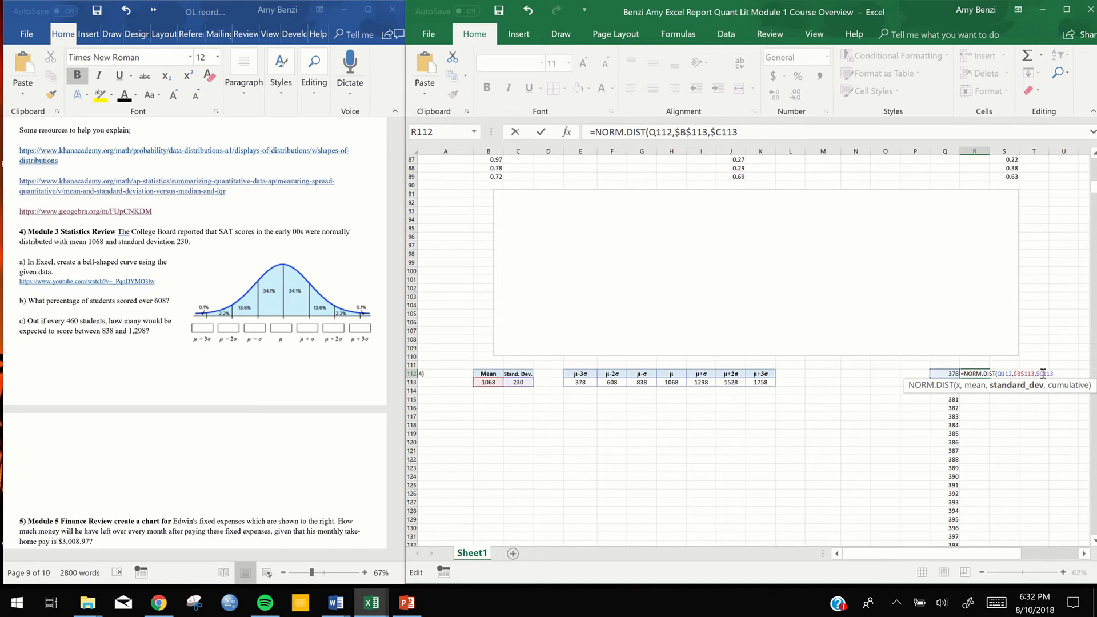
click(1044, 373)
text($)
Complete the R112 formula with FALSE (probability mass function) as the cumulative argument and enter it
click(1073, 372)
text(,)
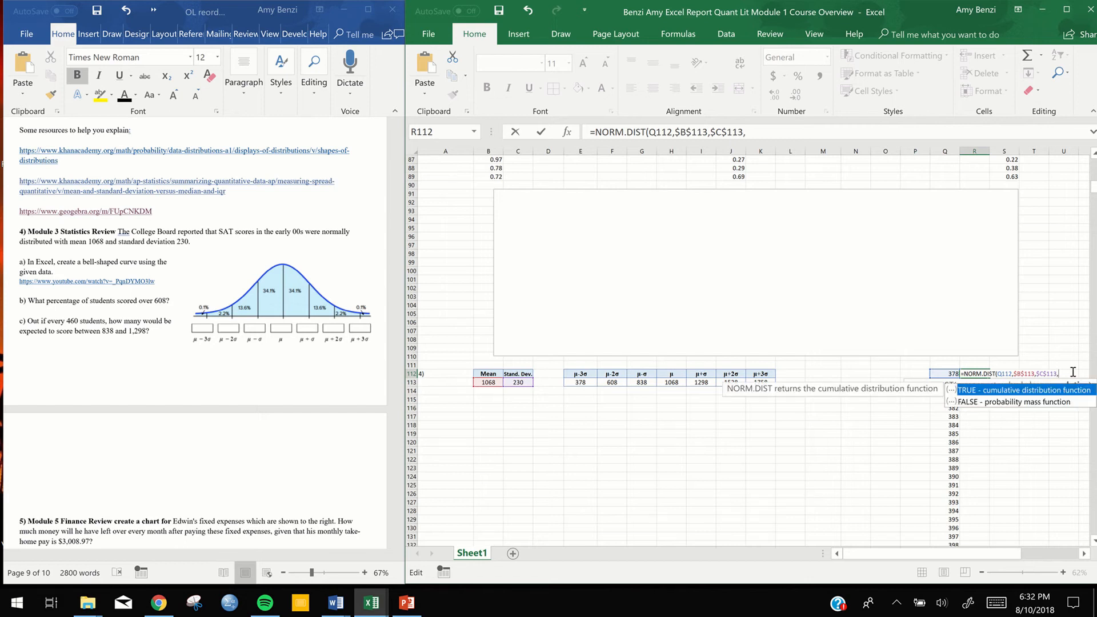
click(1055, 402)
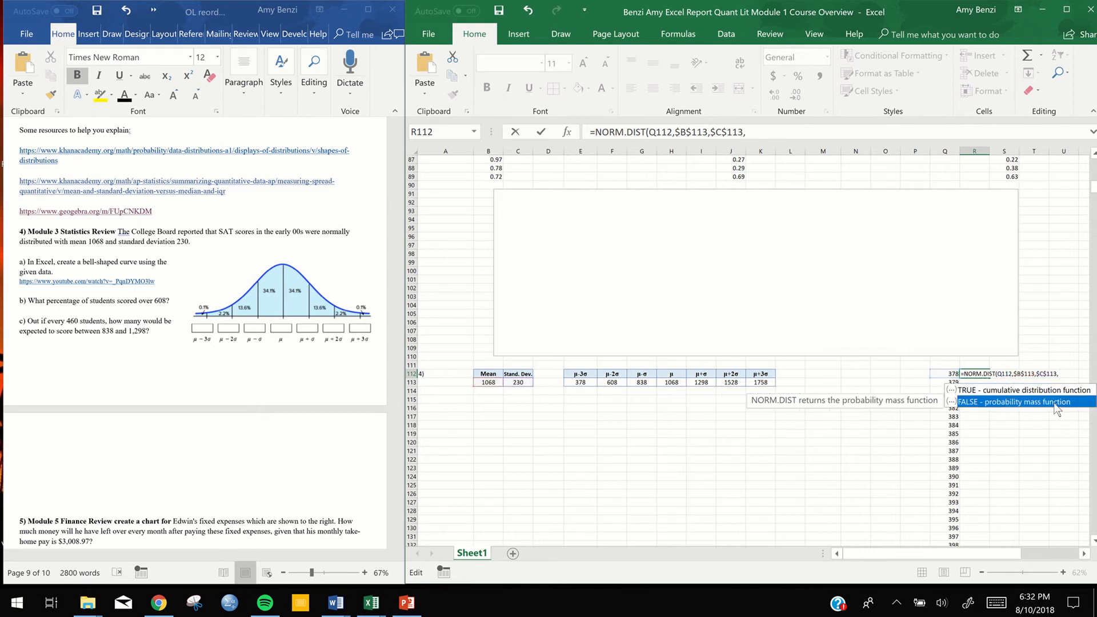
double_click(1055, 402)
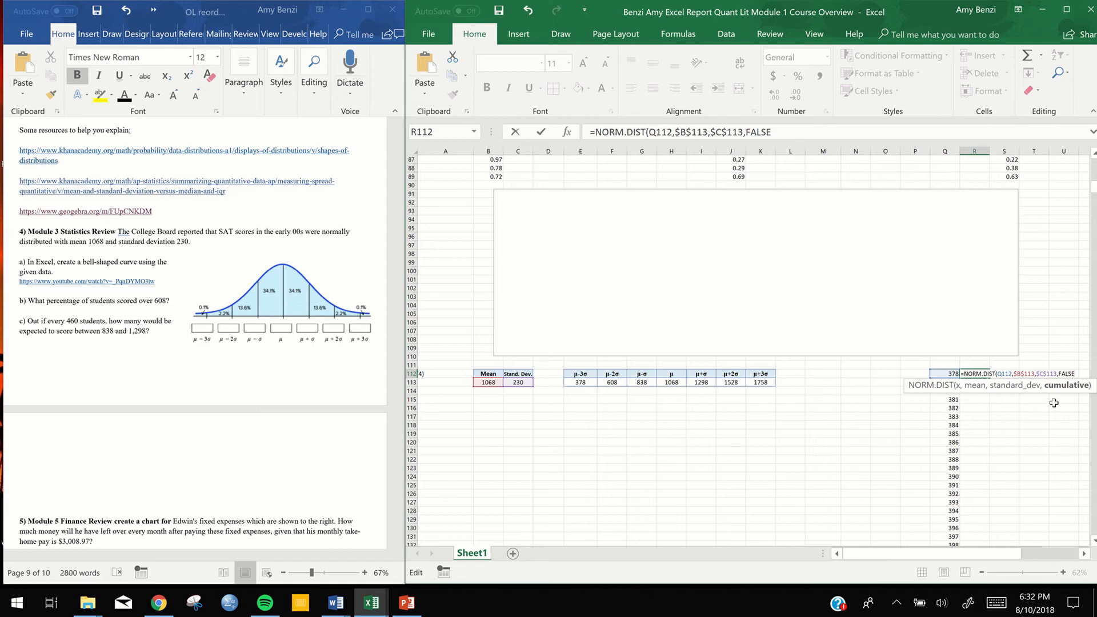
text())
key(Return)
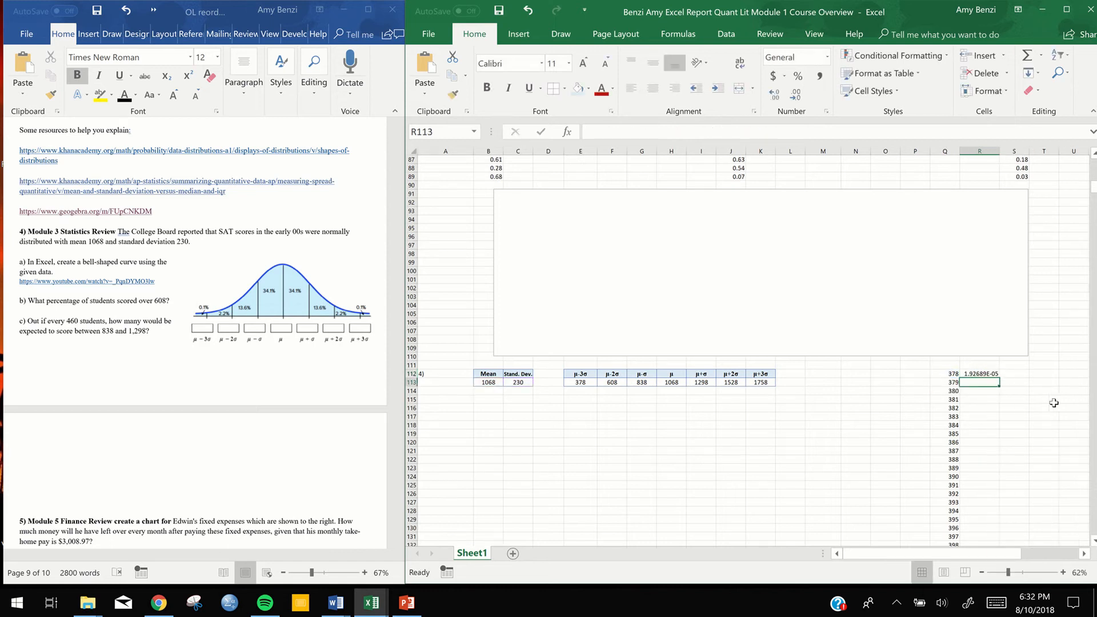
Fill the NORM.DIST formula from R112 down to R1492 alongside the x-values and check the end of the column
click(996, 374)
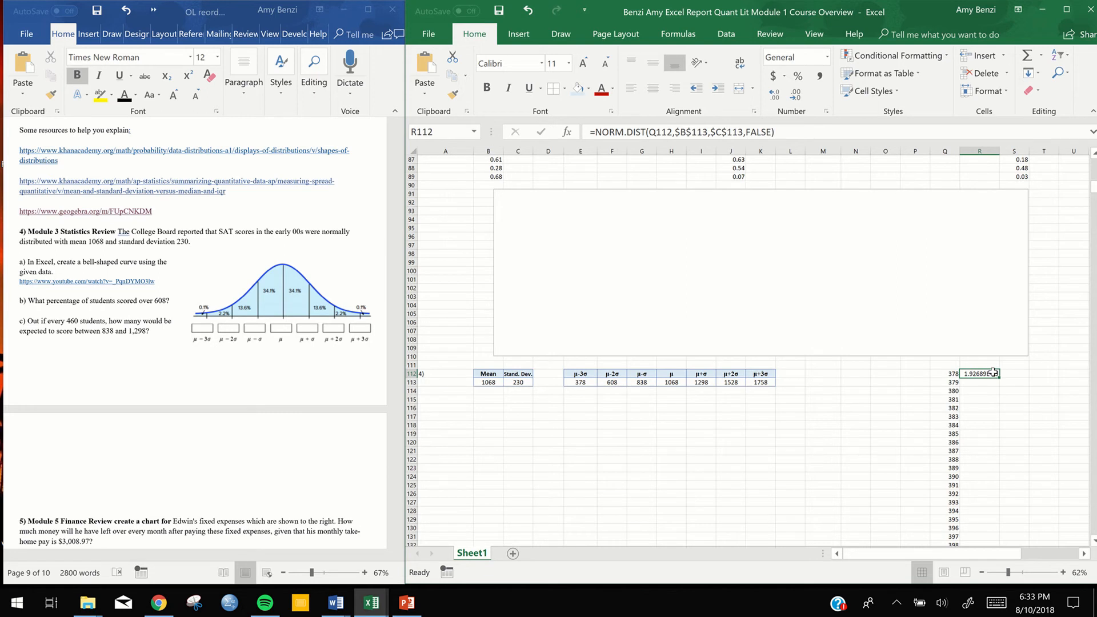
double_click(995, 374)
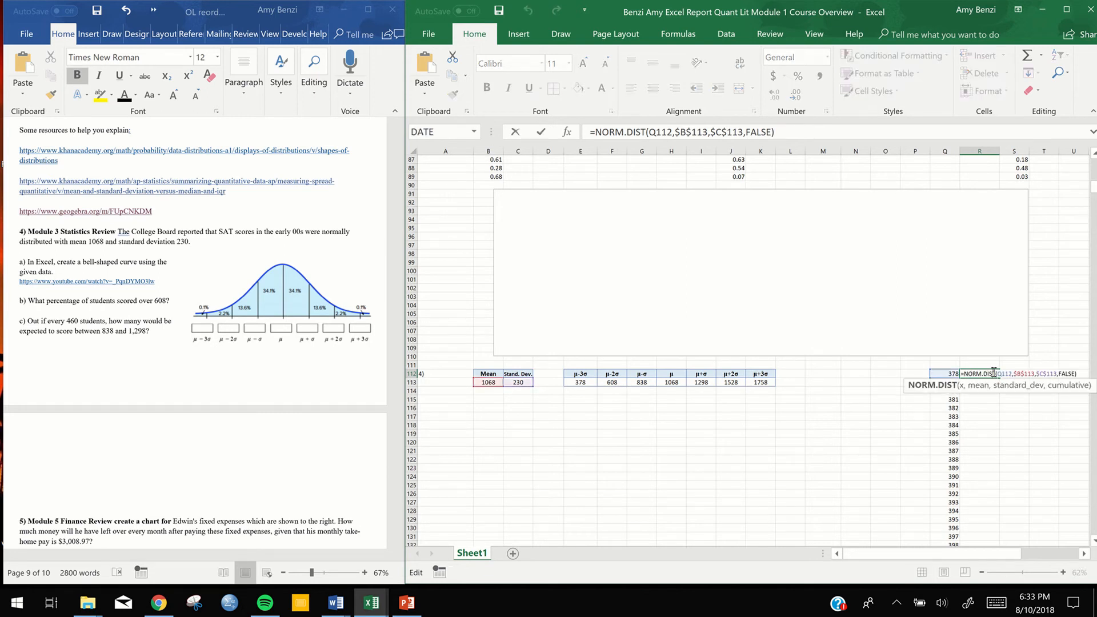
key(Return)
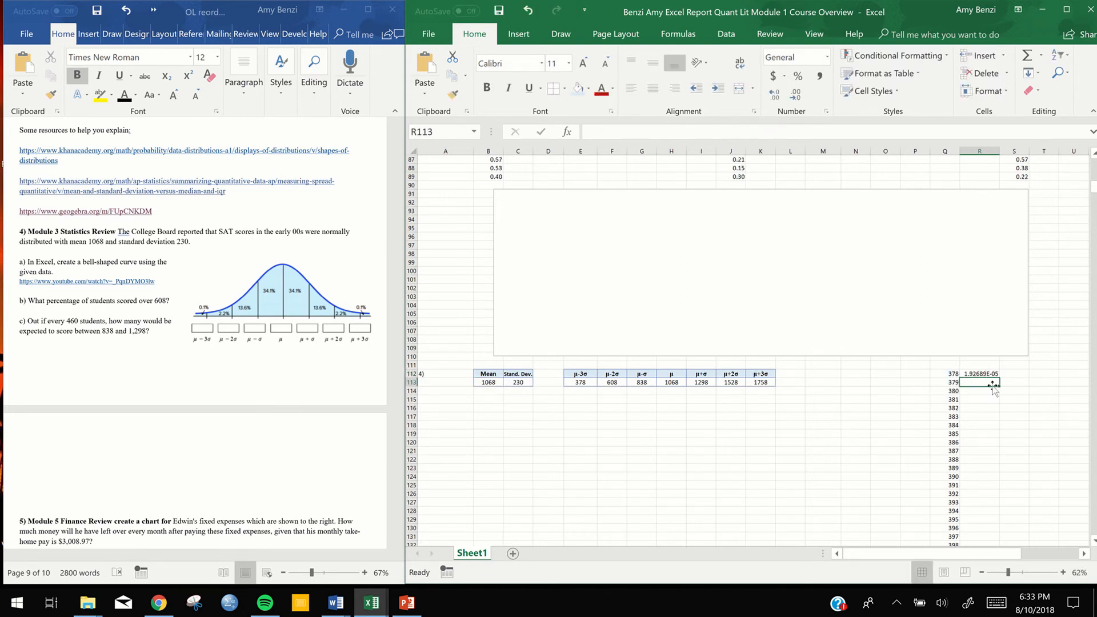
click(994, 375)
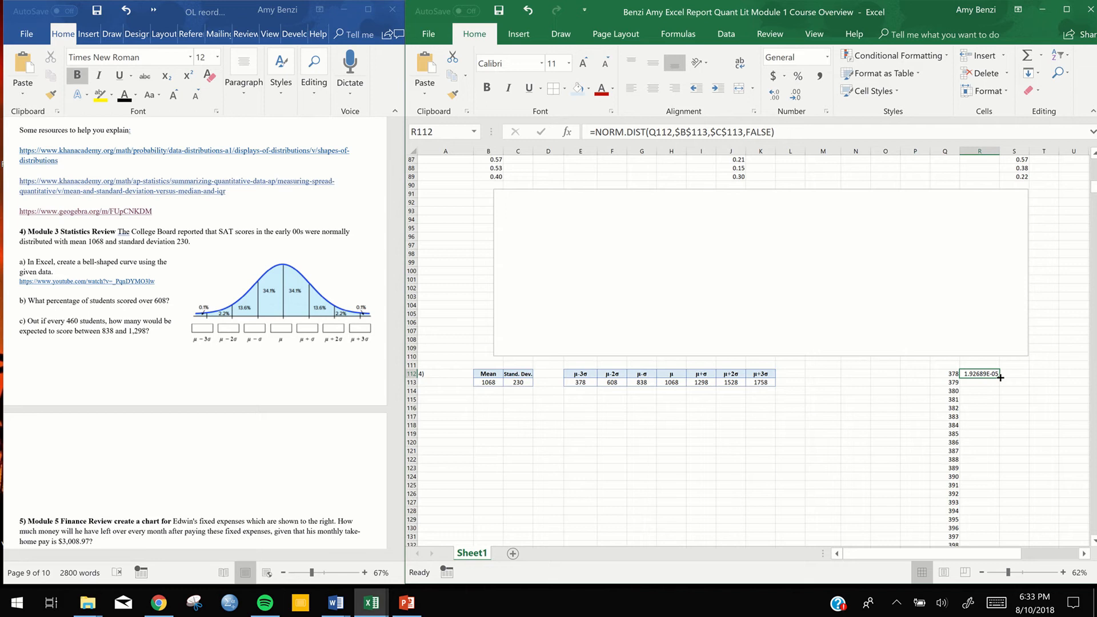
double_click(1000, 378)
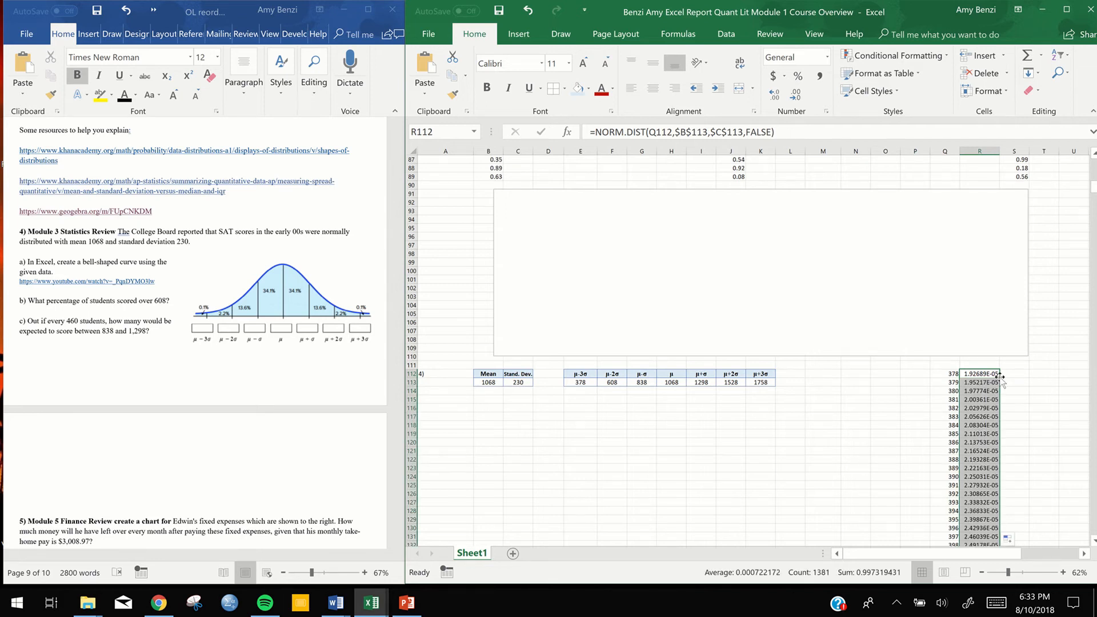
click(1039, 381)
drag(1093, 190, 1094, 542)
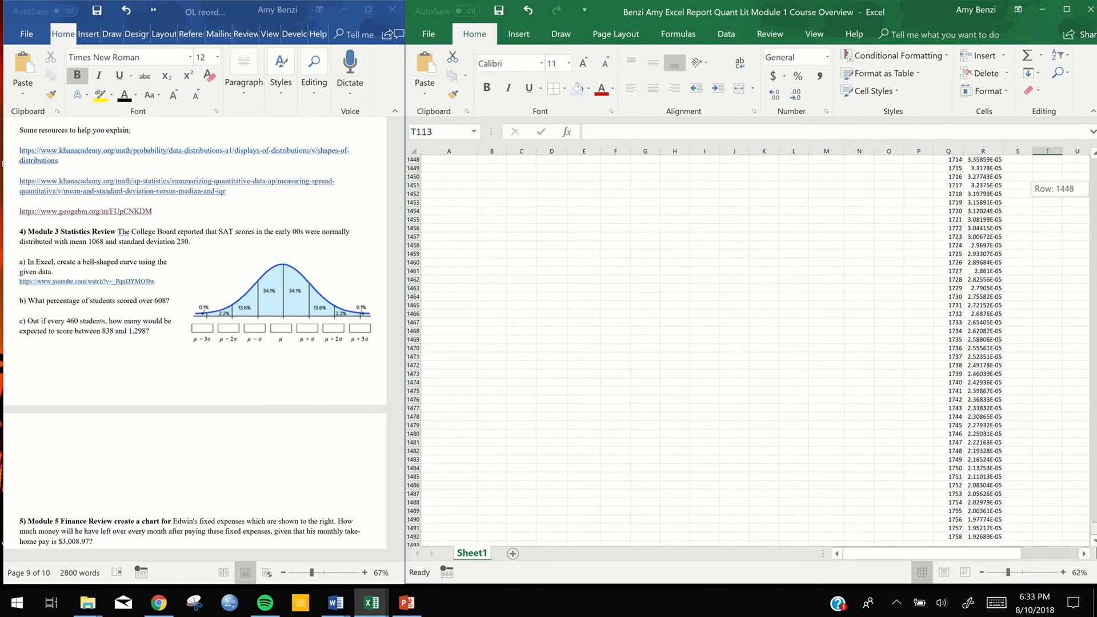
drag(1094, 502, 1094, 199)
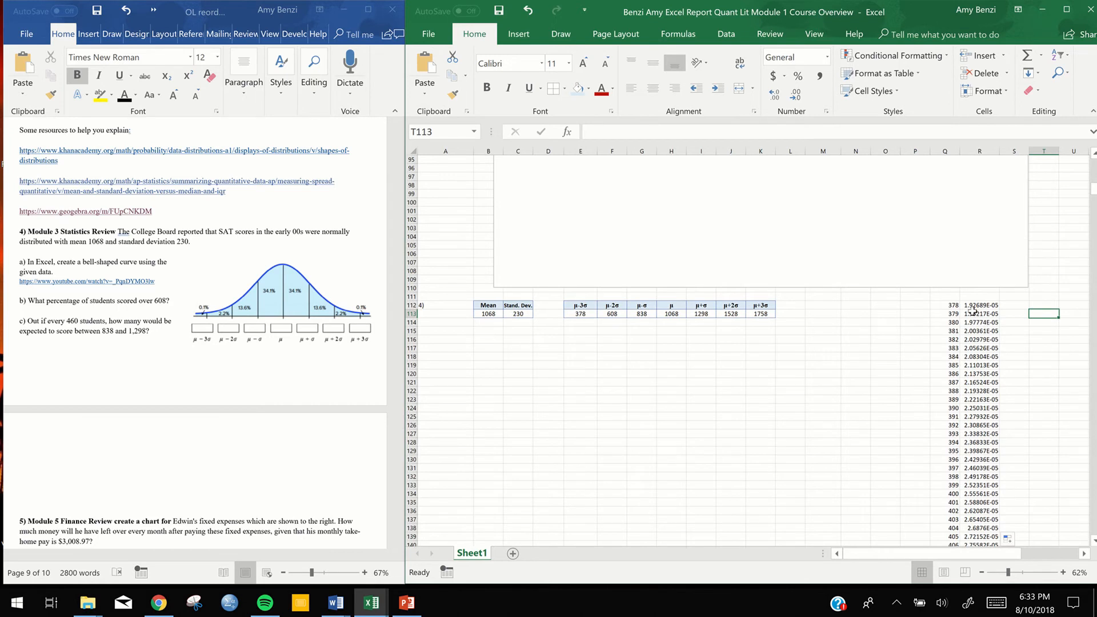
Insert a scatter chart with smooth lines and markers from Q112:R1492 and place it enlarged below the mean and standard deviation table
drag(953, 305, 1003, 309)
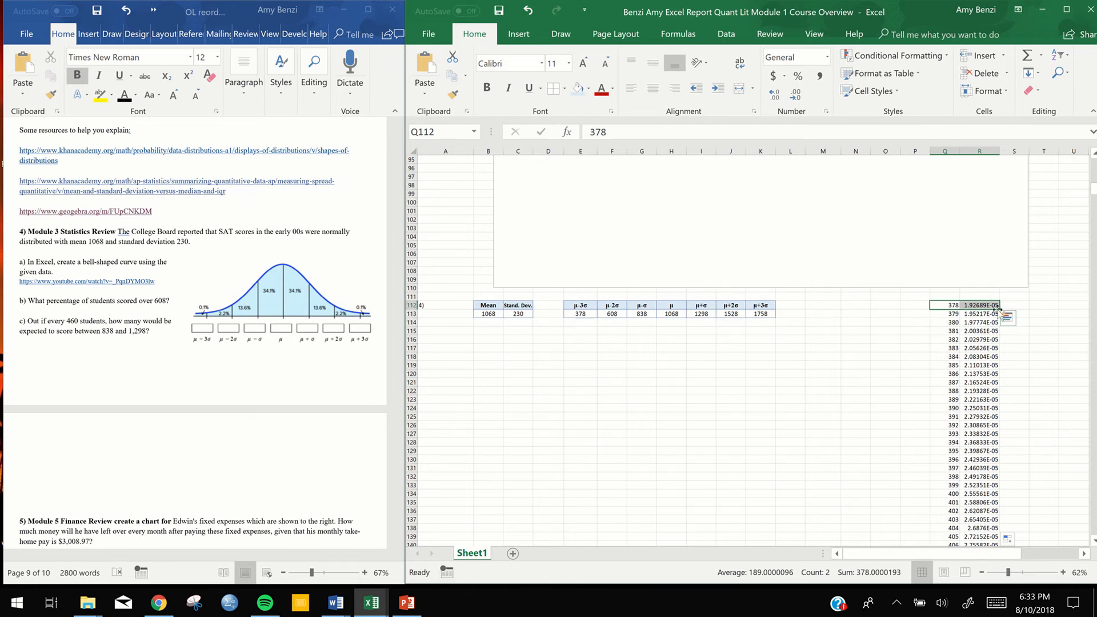
key(ctrl+shift+Down)
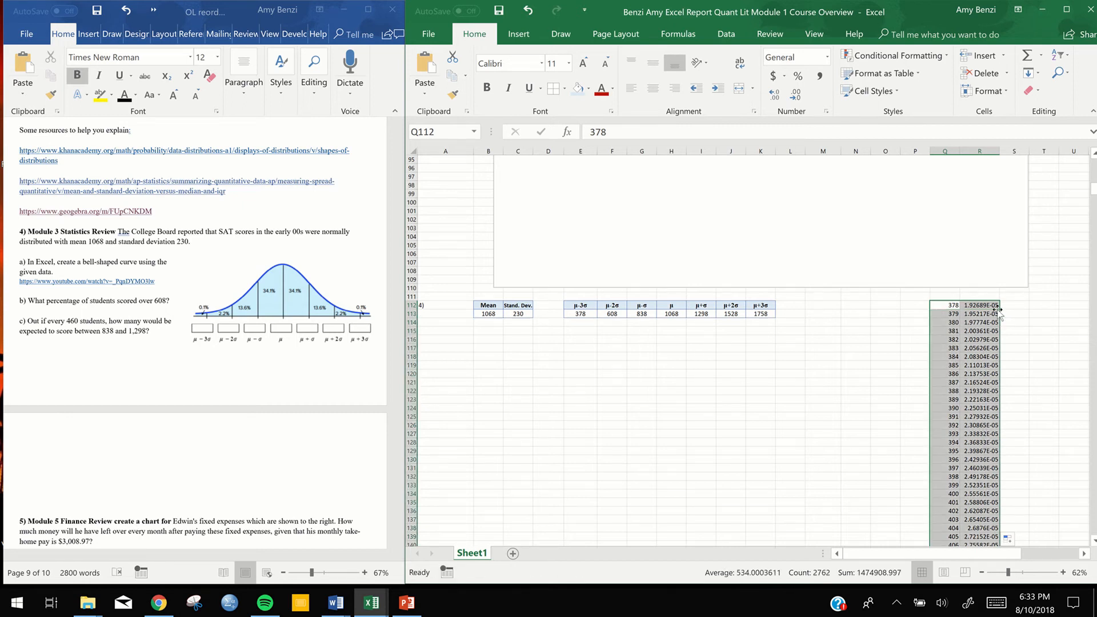
click(516, 36)
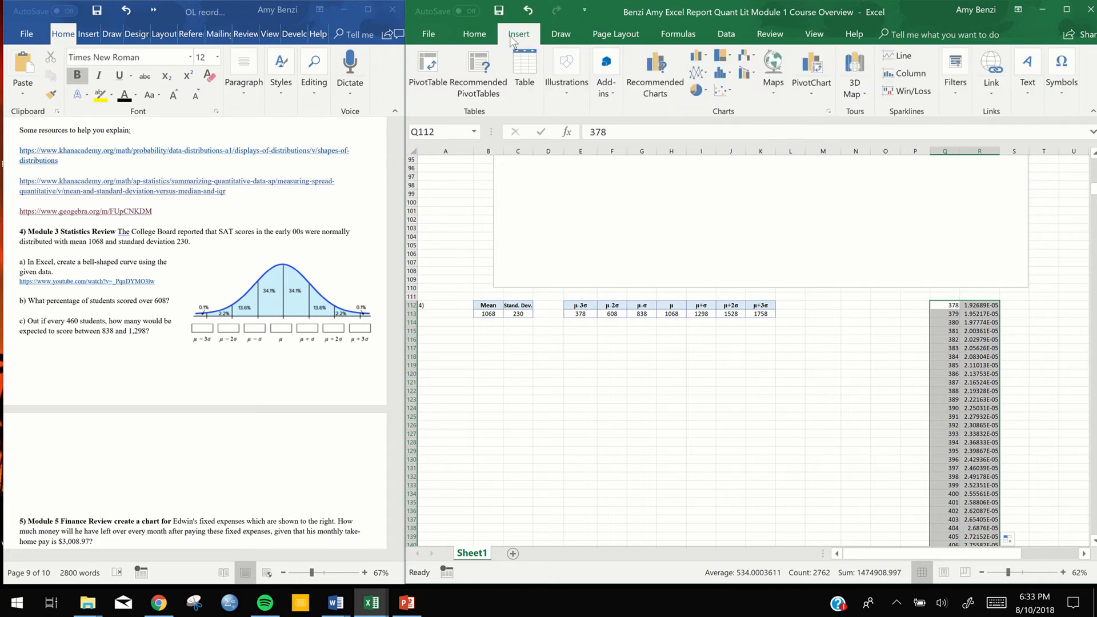
click(725, 91)
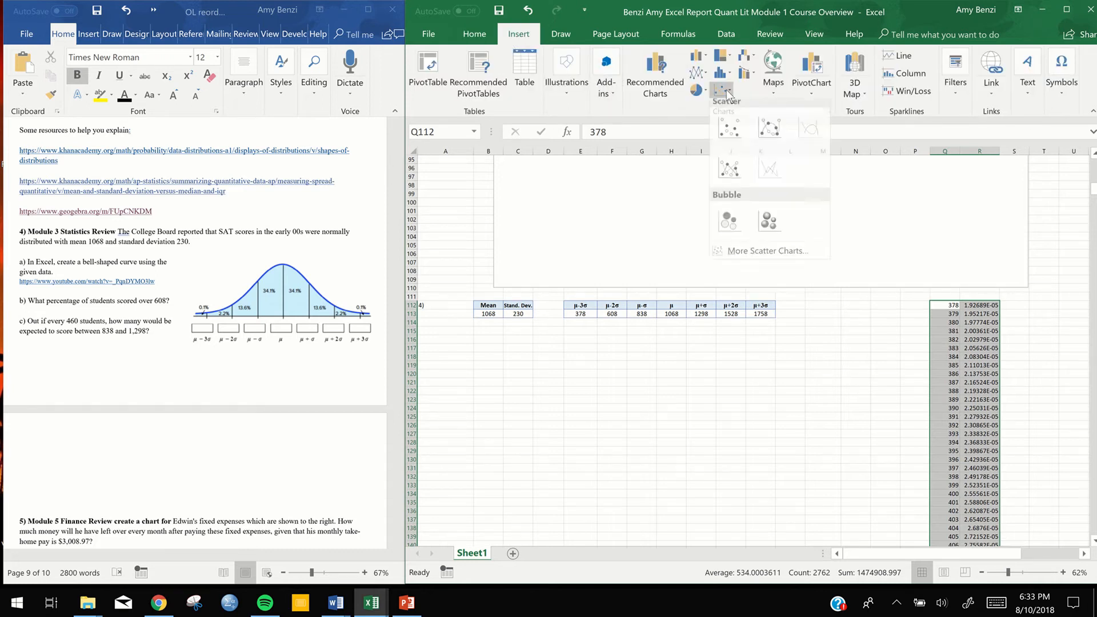
click(767, 129)
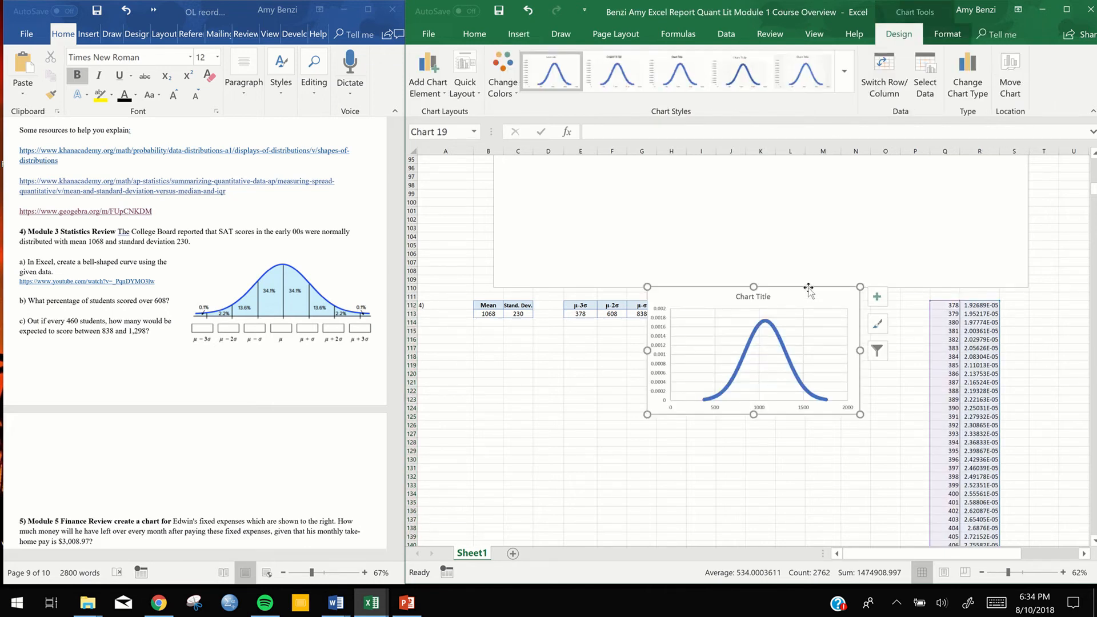
drag(809, 291, 631, 334)
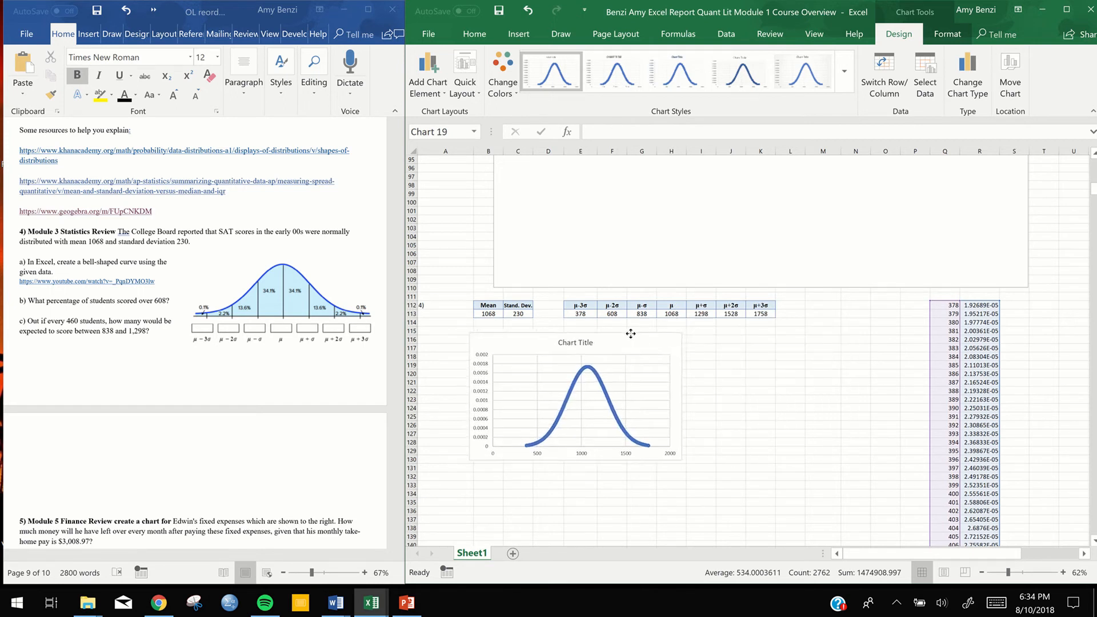
drag(682, 460, 859, 516)
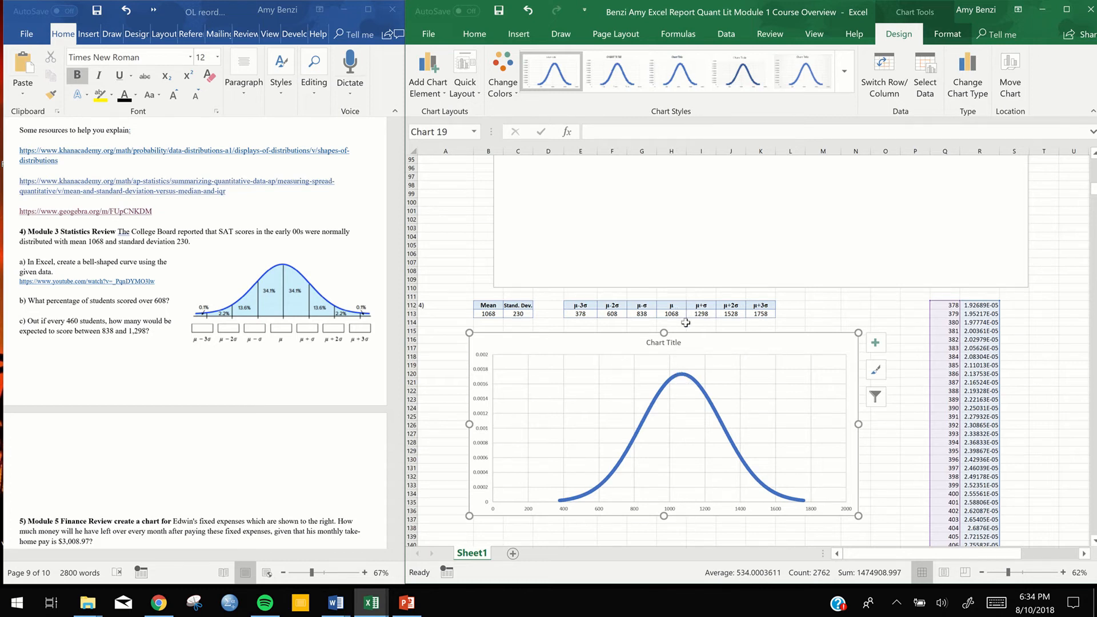
Move the μ-3σ to μ+3σ table to F137:L138 under the chart and shift the chart so the curve lines up with it
click(693, 306)
drag(580, 307, 716, 518)
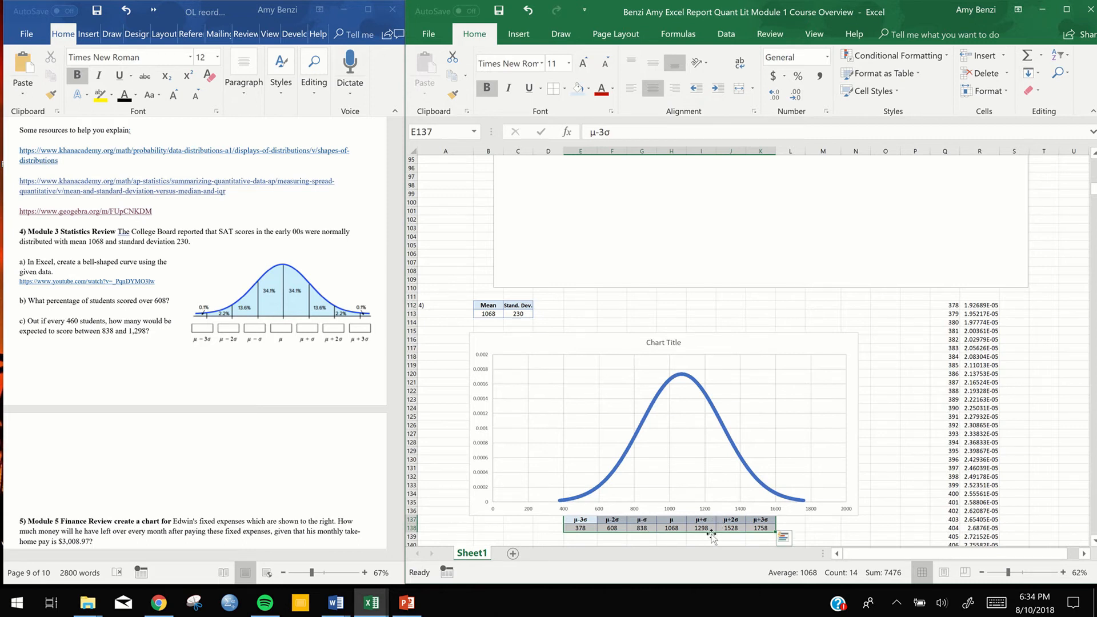
drag(710, 533, 723, 533)
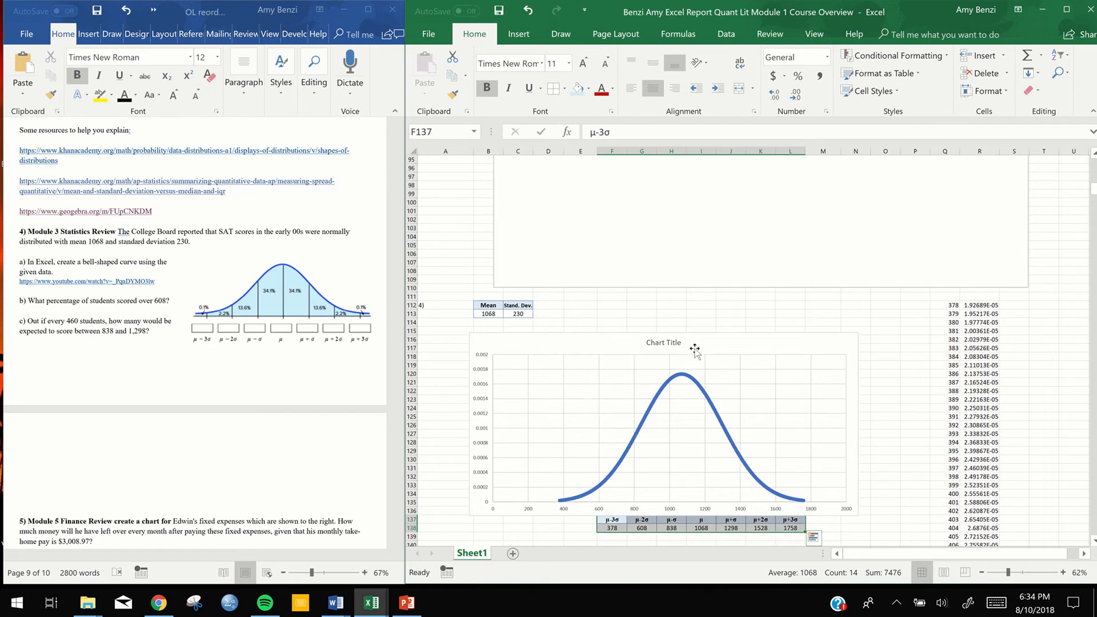
drag(695, 348, 708, 346)
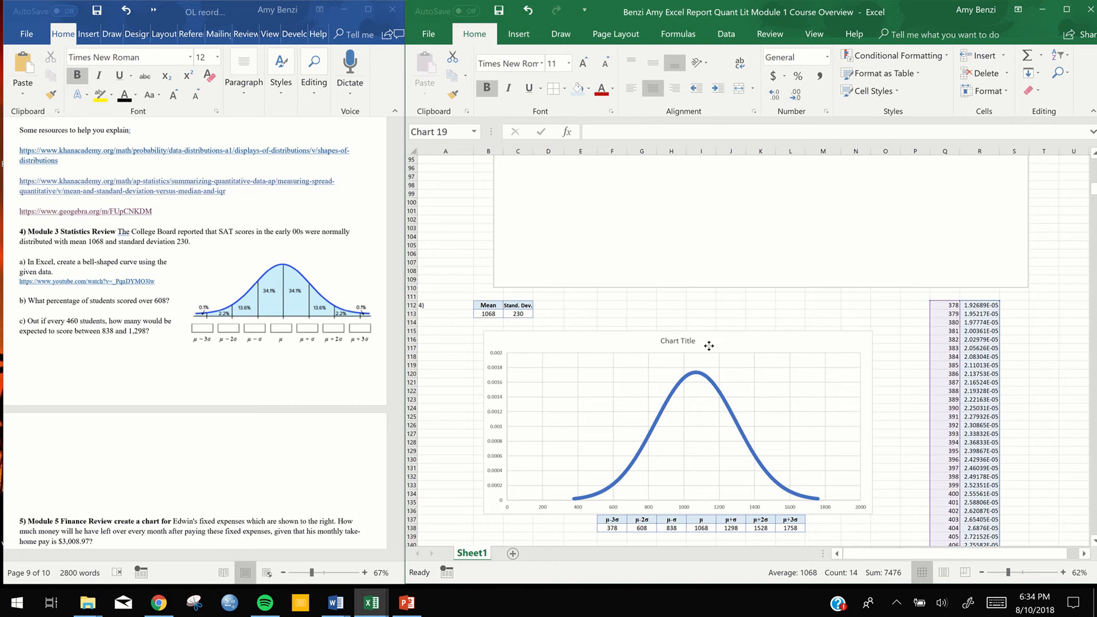
drag(710, 346, 711, 346)
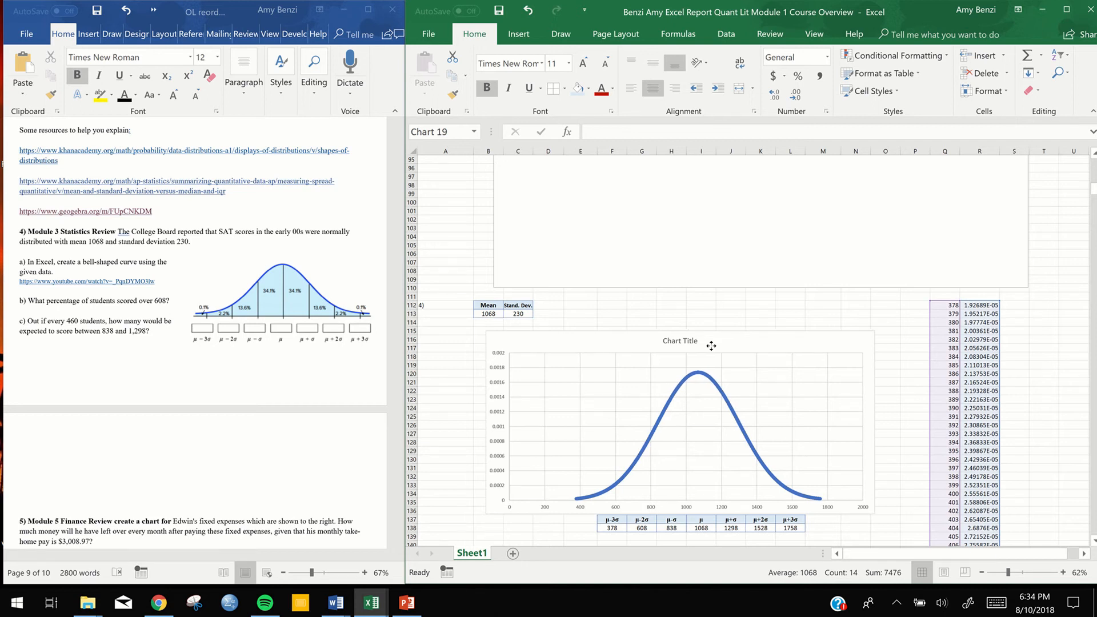
drag(712, 346, 712, 346)
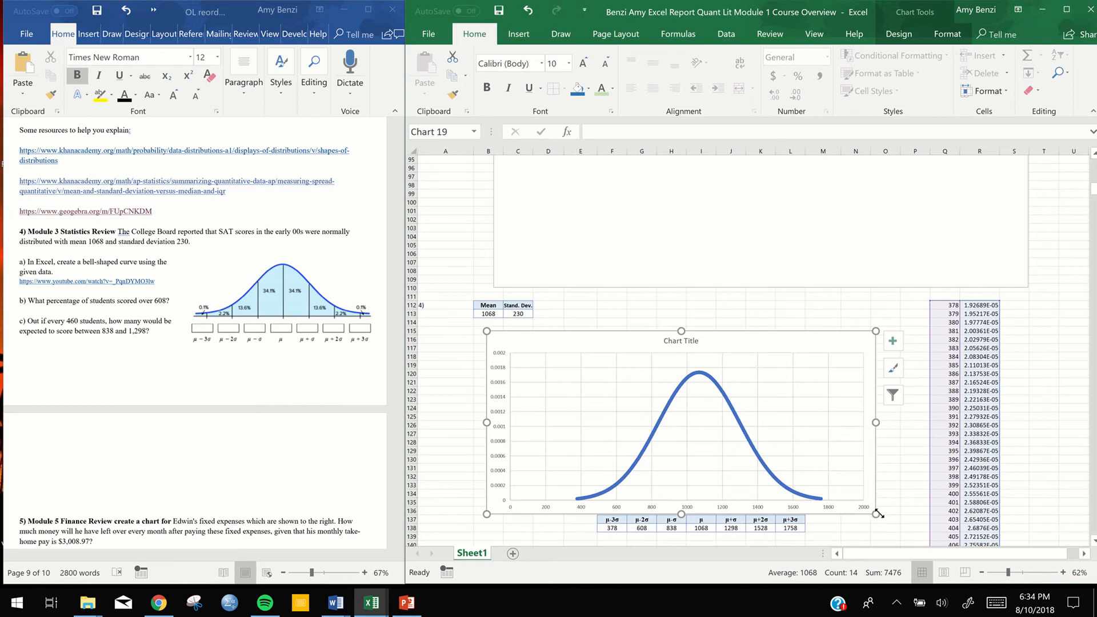
Replace the bell curve's chart title with the question 4 text "The College Board reported that SAT scores in the early 00s" copied from the Word document
click(694, 342)
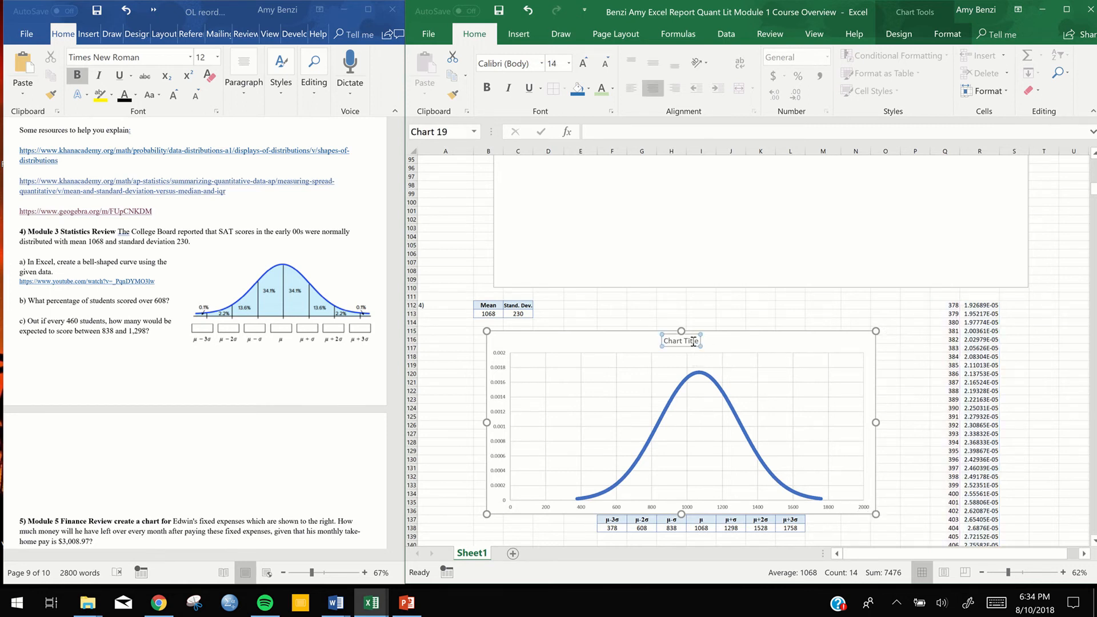
double_click(693, 342)
click(159, 239)
drag(119, 230, 305, 231)
key(ctrl+c)
click(700, 343)
double_click(694, 342)
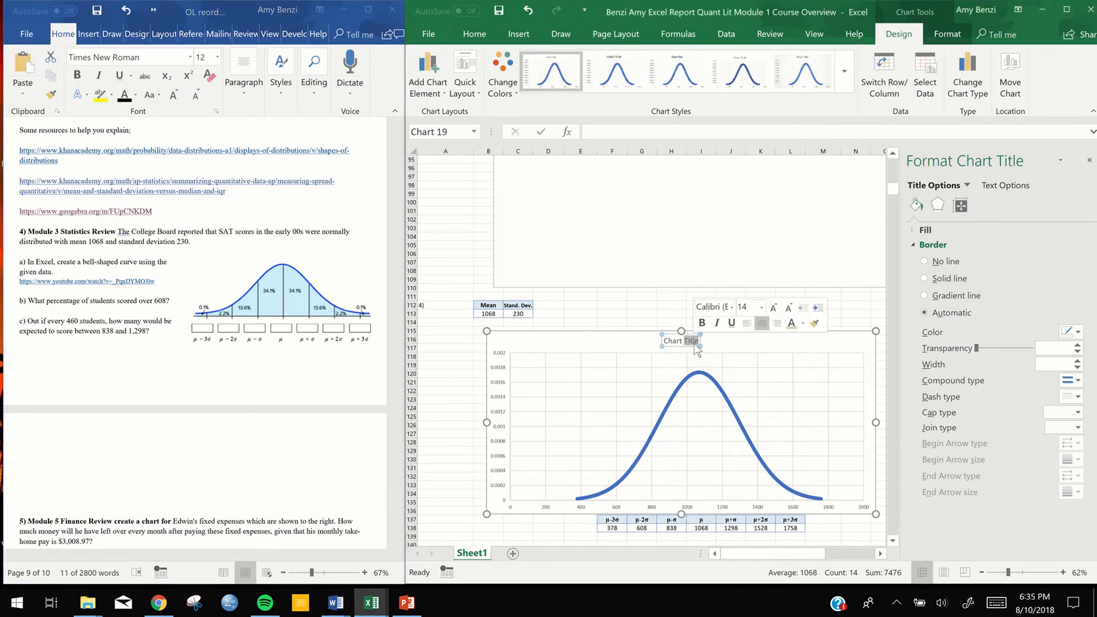
click(695, 344)
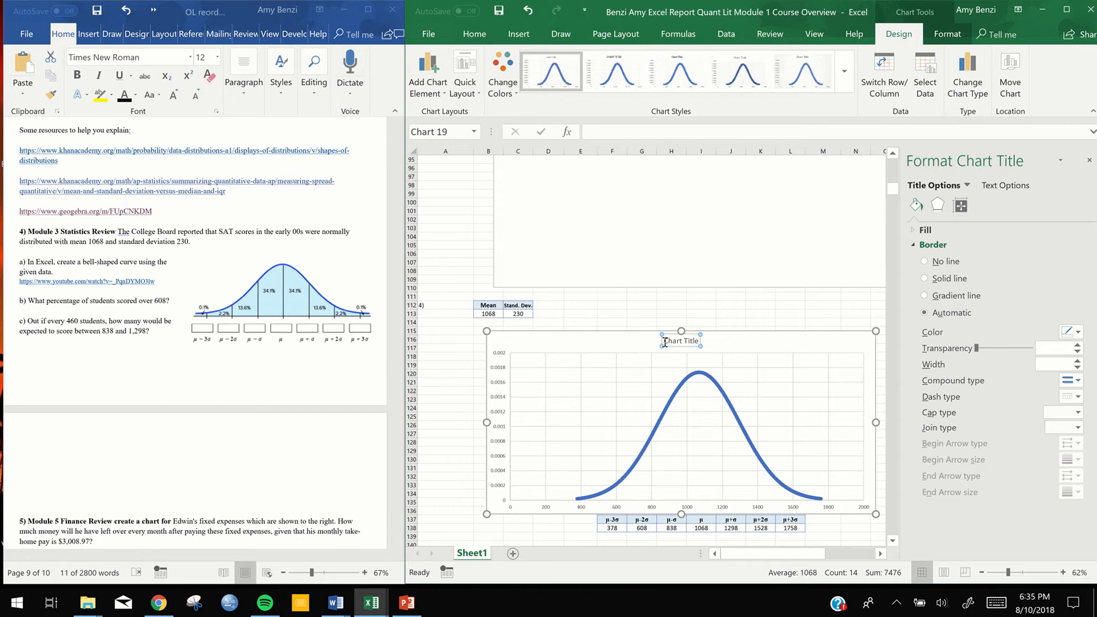
key(ctrl+a)
key(ctrl+v)
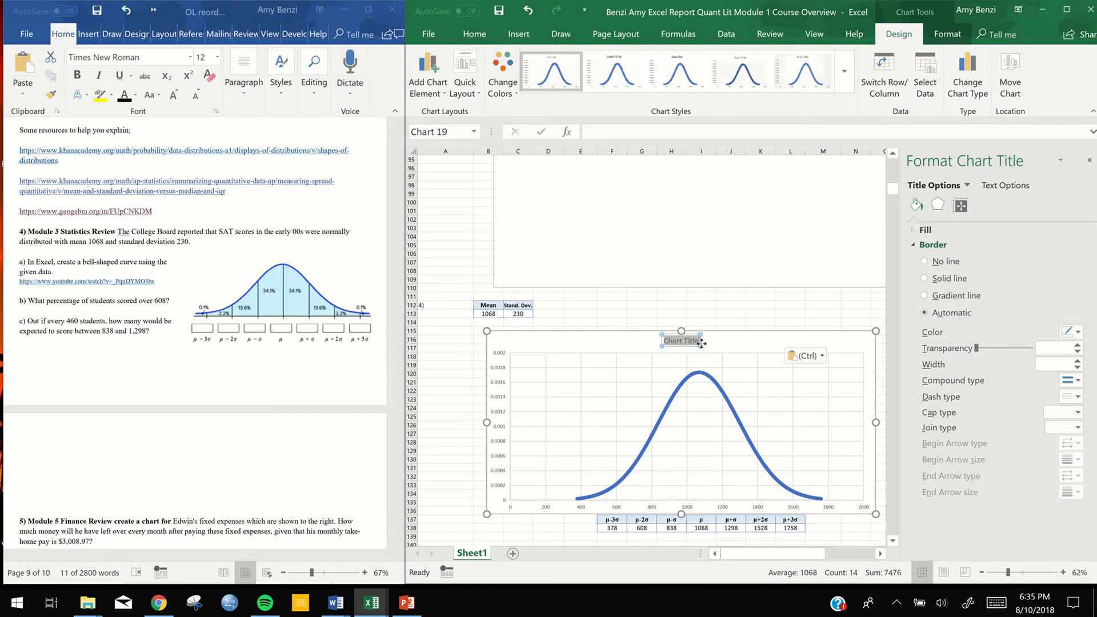
Shorten the chart title to "The College Board SAT scores in the early 00s" and close the formatting pane
triple_click(660, 339)
click(660, 338)
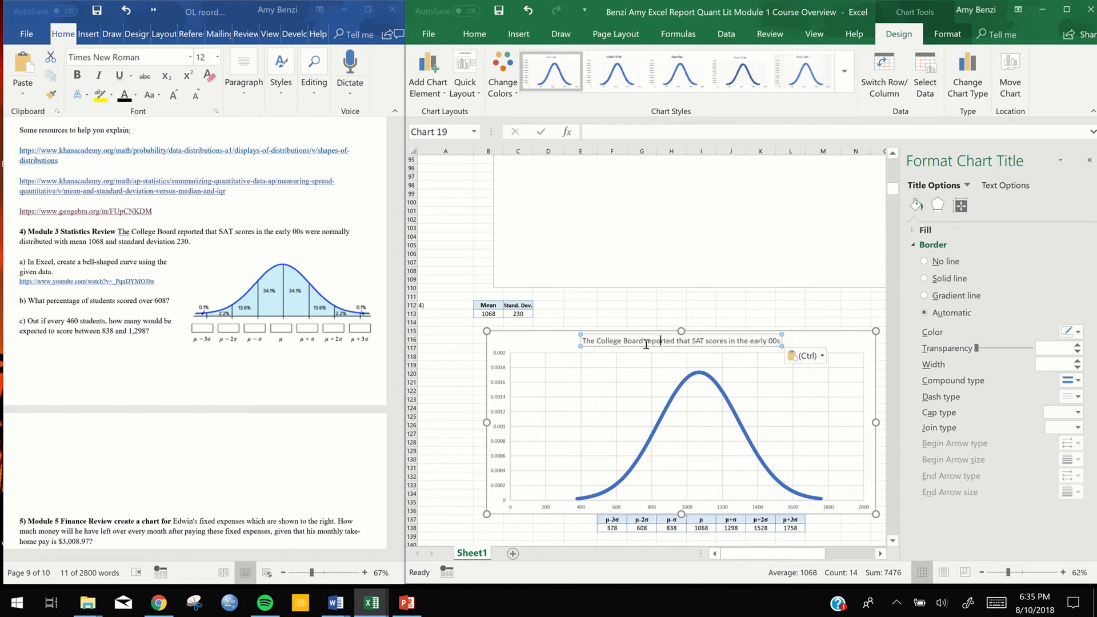
drag(646, 341, 688, 342)
key(BackSpace)
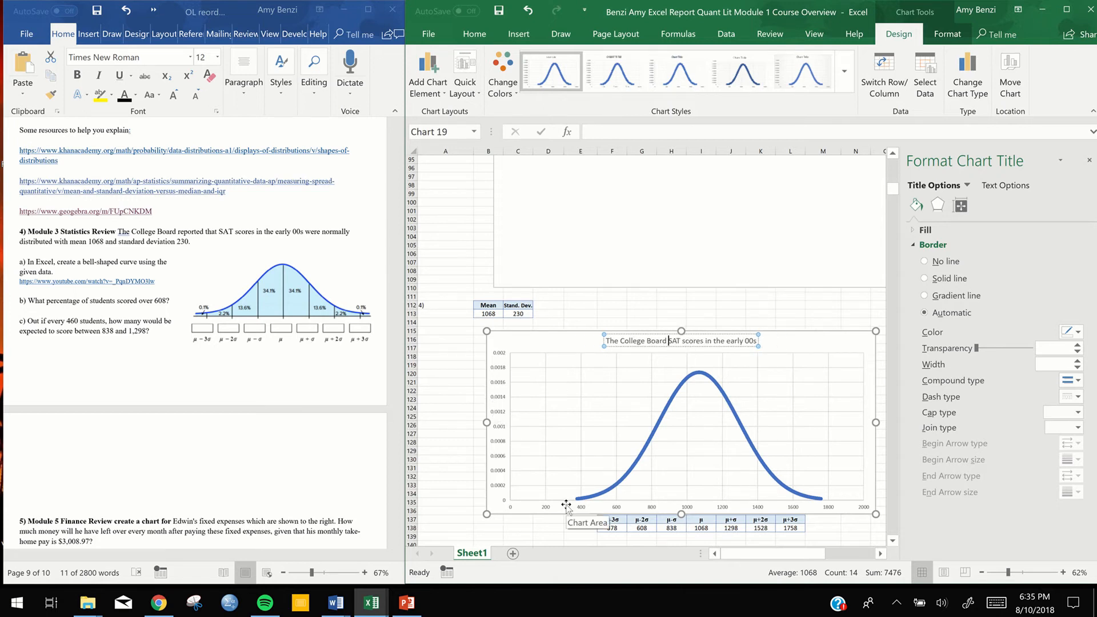
click(779, 351)
click(1089, 160)
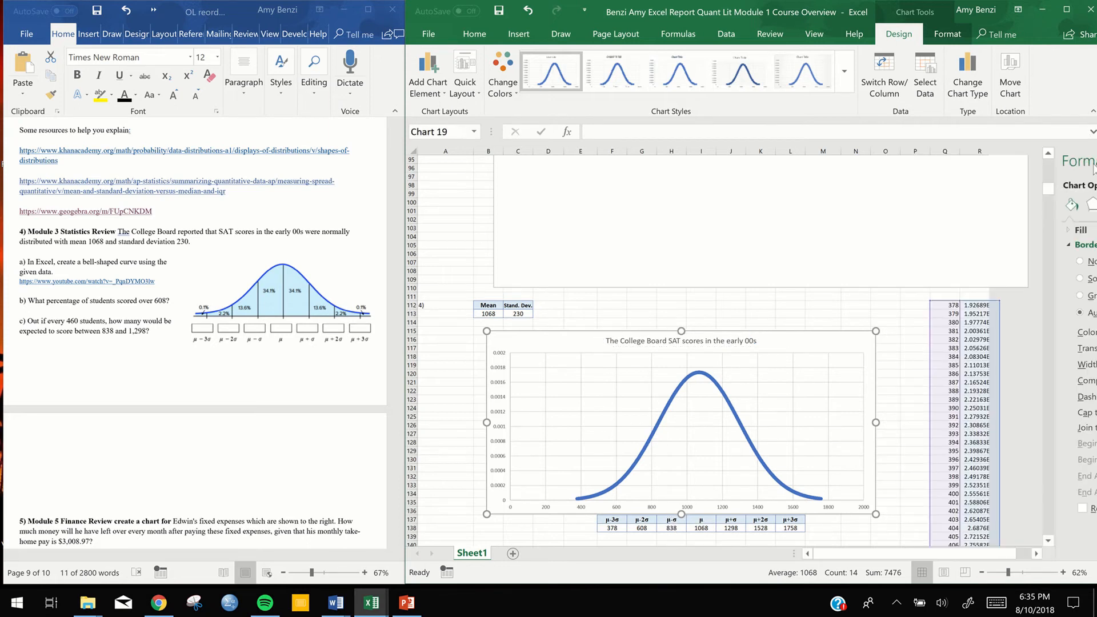
Add axis titles to the bell curve chart and name the horizontal axis "Scores"
click(893, 341)
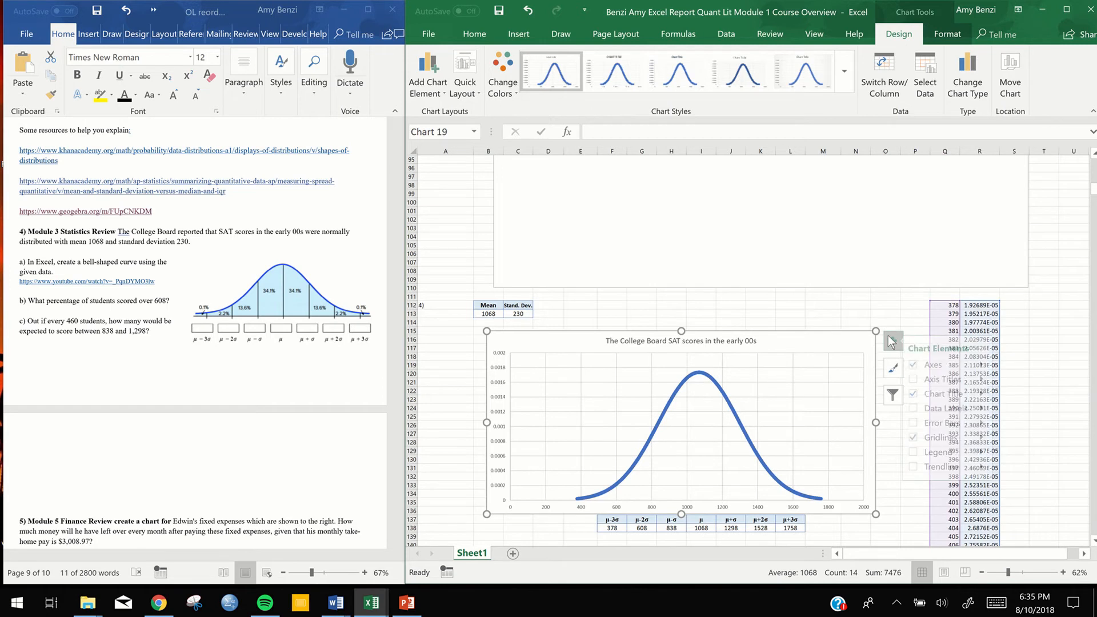
click(930, 380)
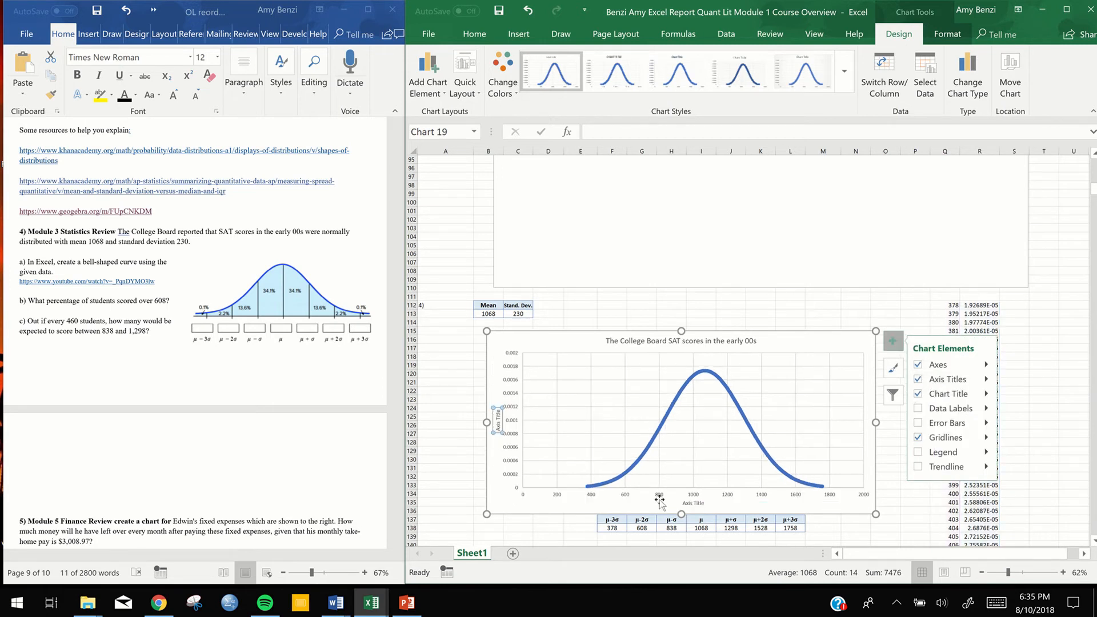
double_click(697, 504)
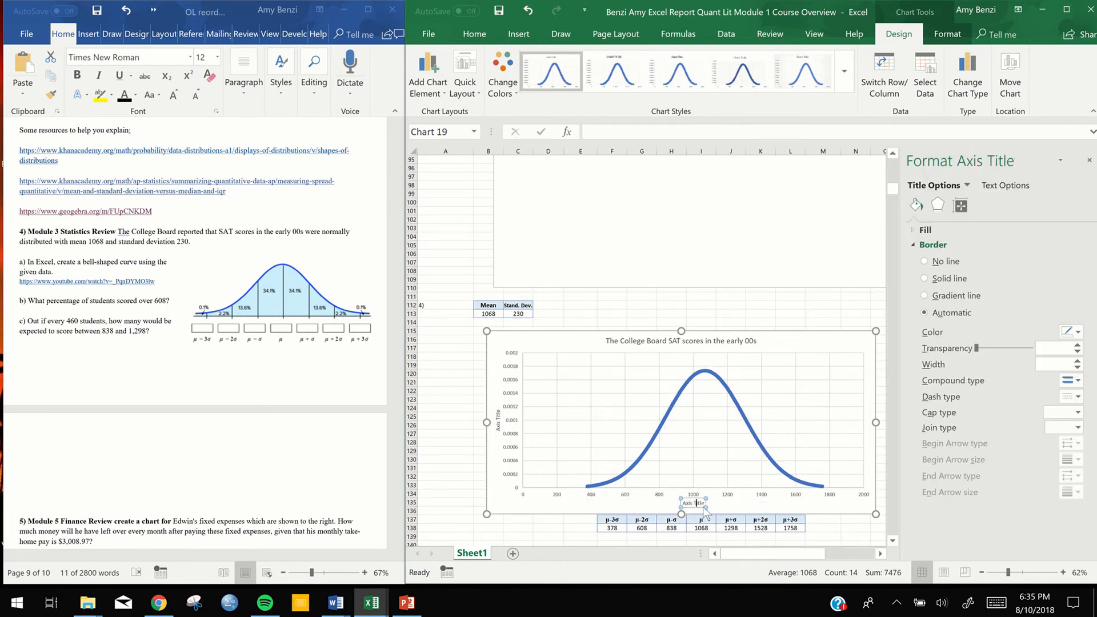
drag(704, 504, 679, 503)
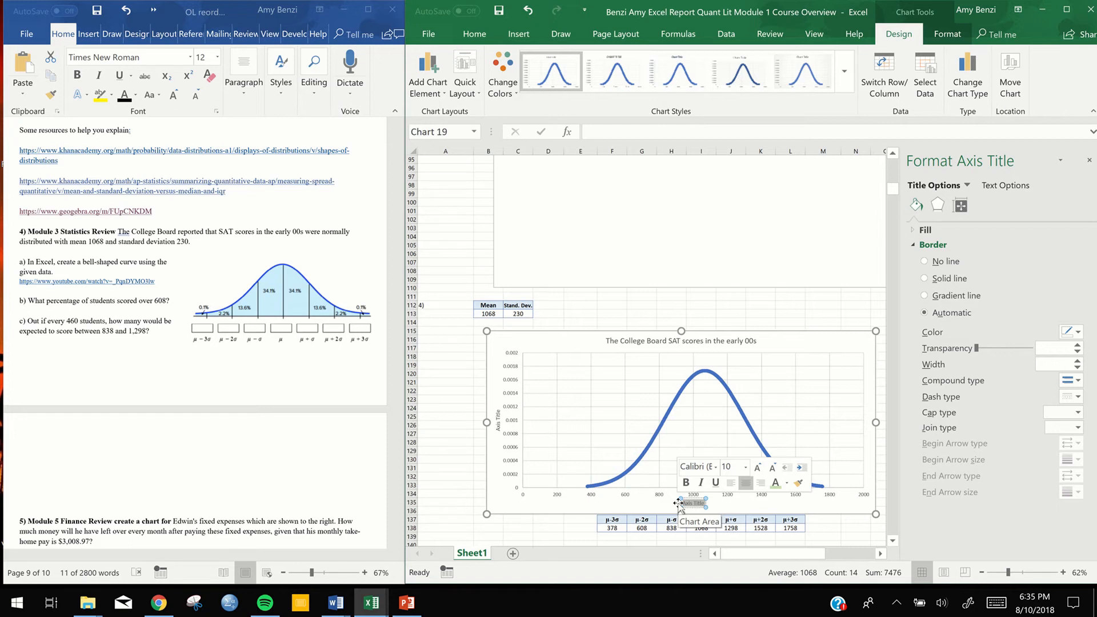
text(Scores)
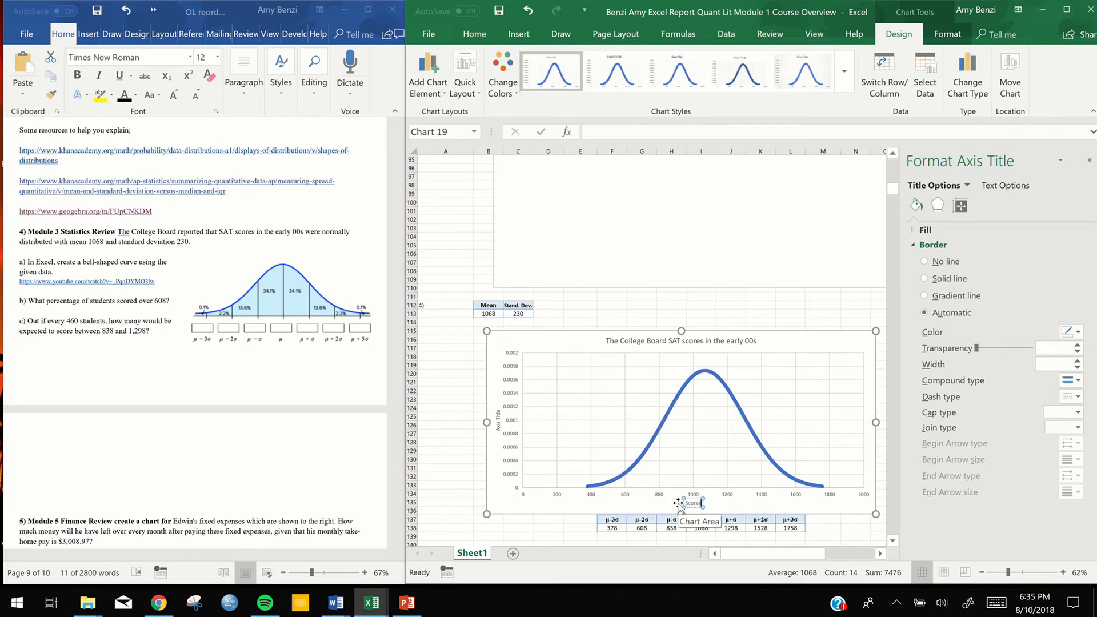
key(Return)
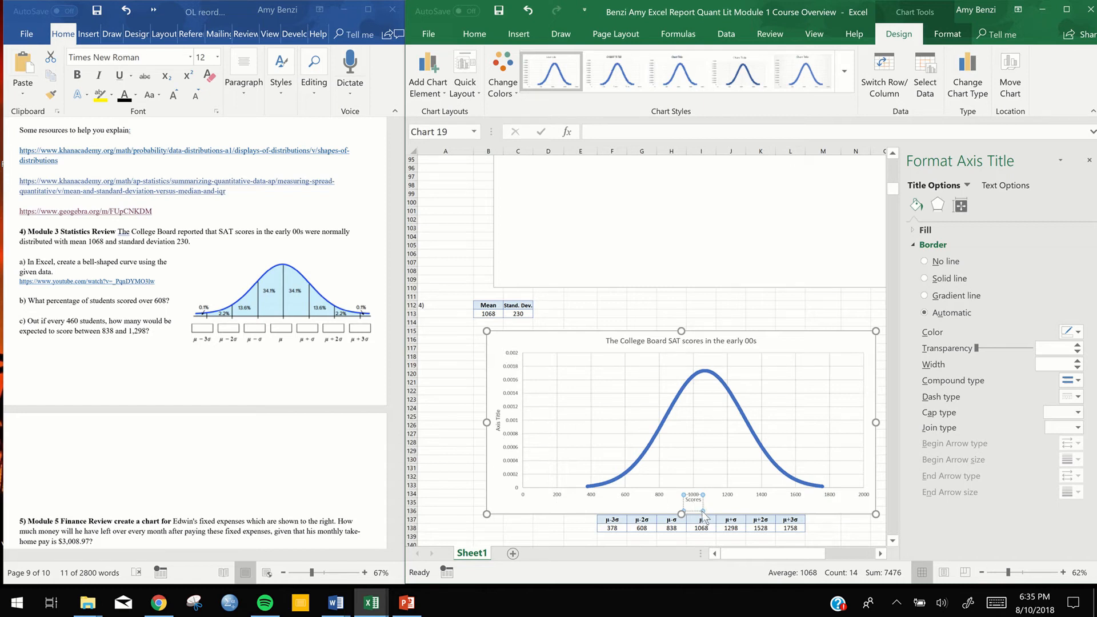
Format the "Scores" axis title as bold at font size 16 and close the formatting pane
double_click(697, 501)
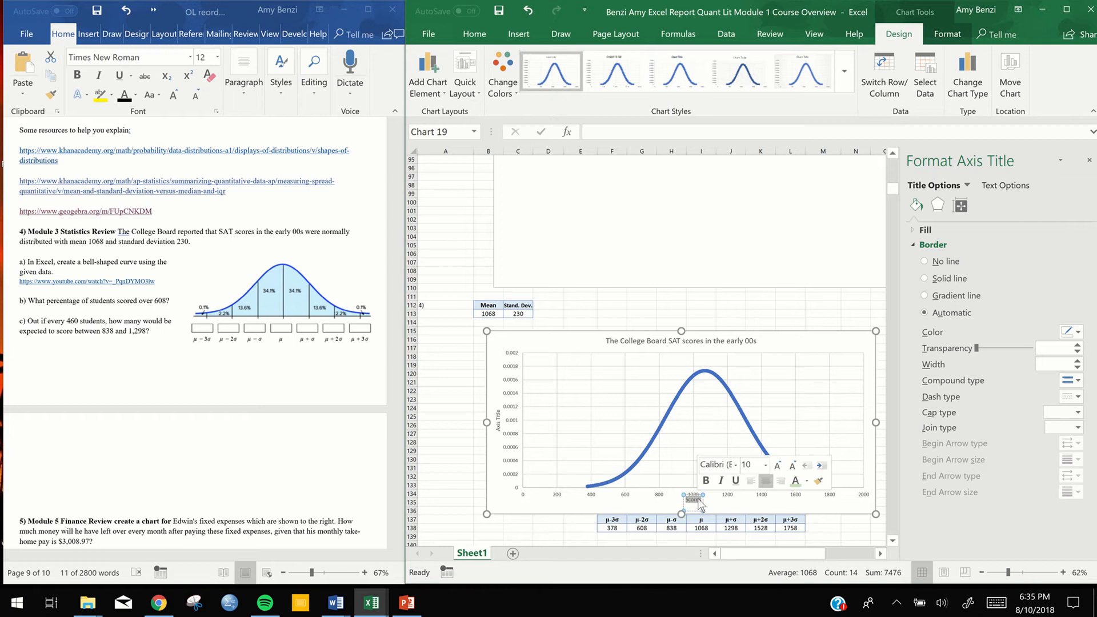
click(766, 465)
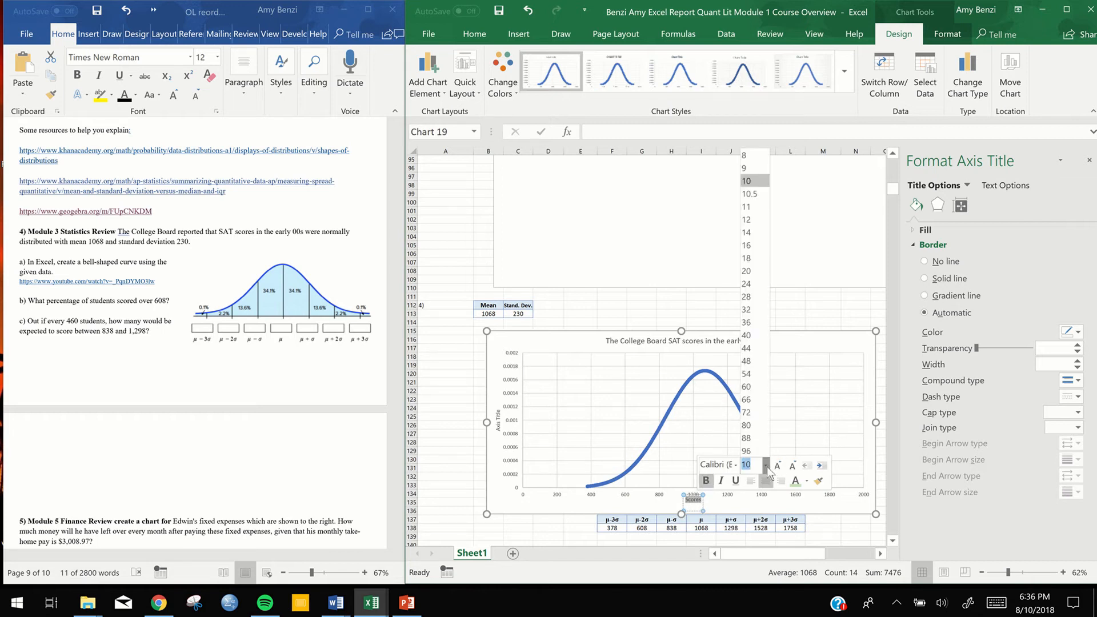
click(746, 246)
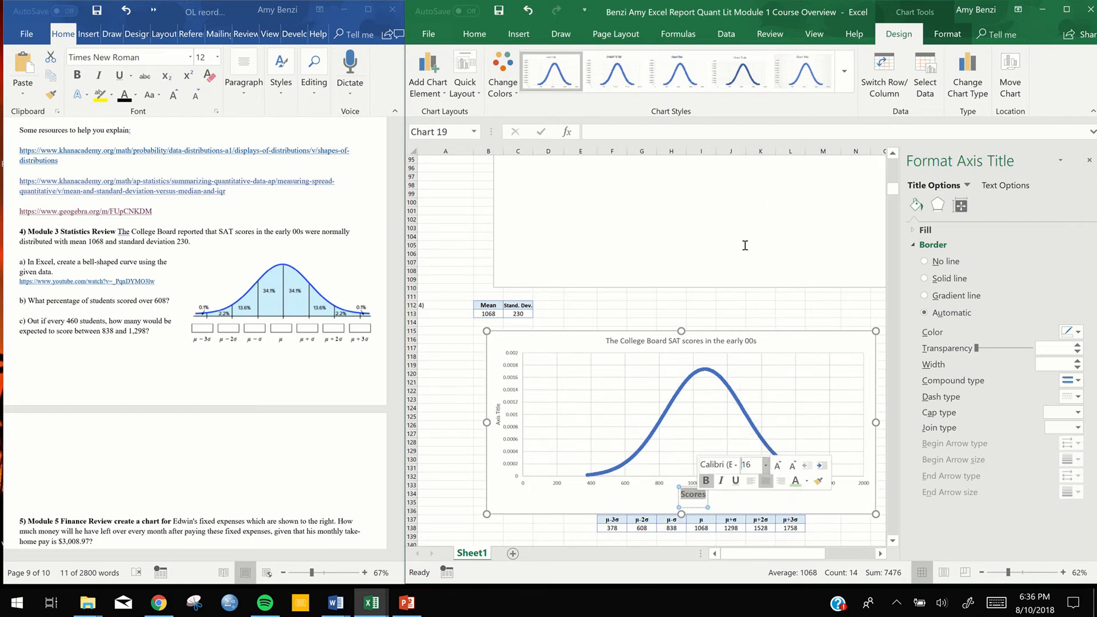
click(579, 501)
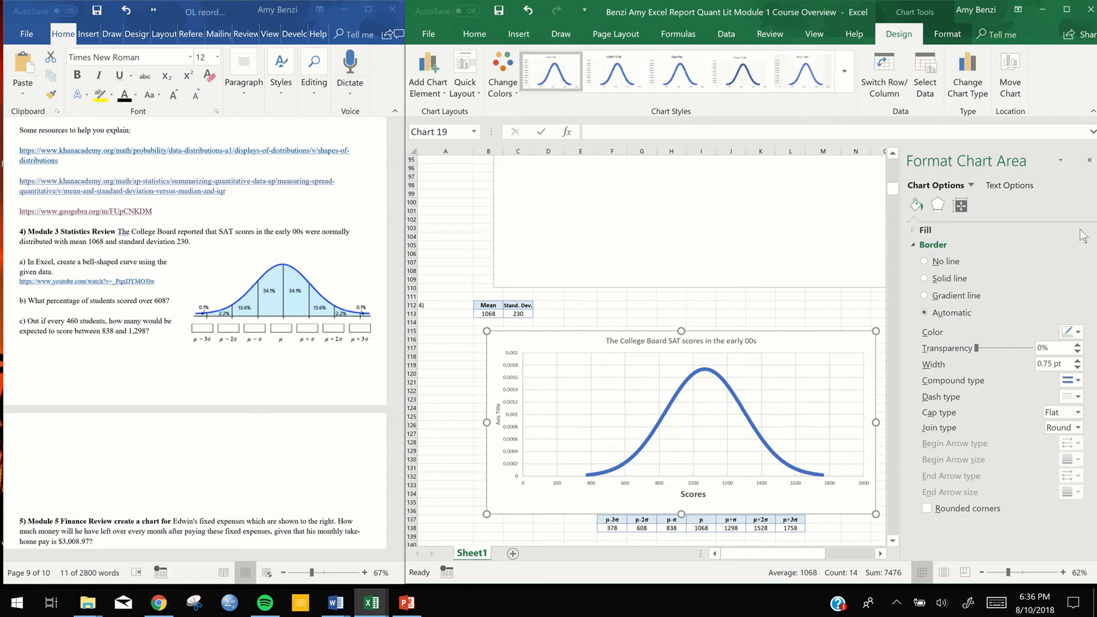
click(1090, 160)
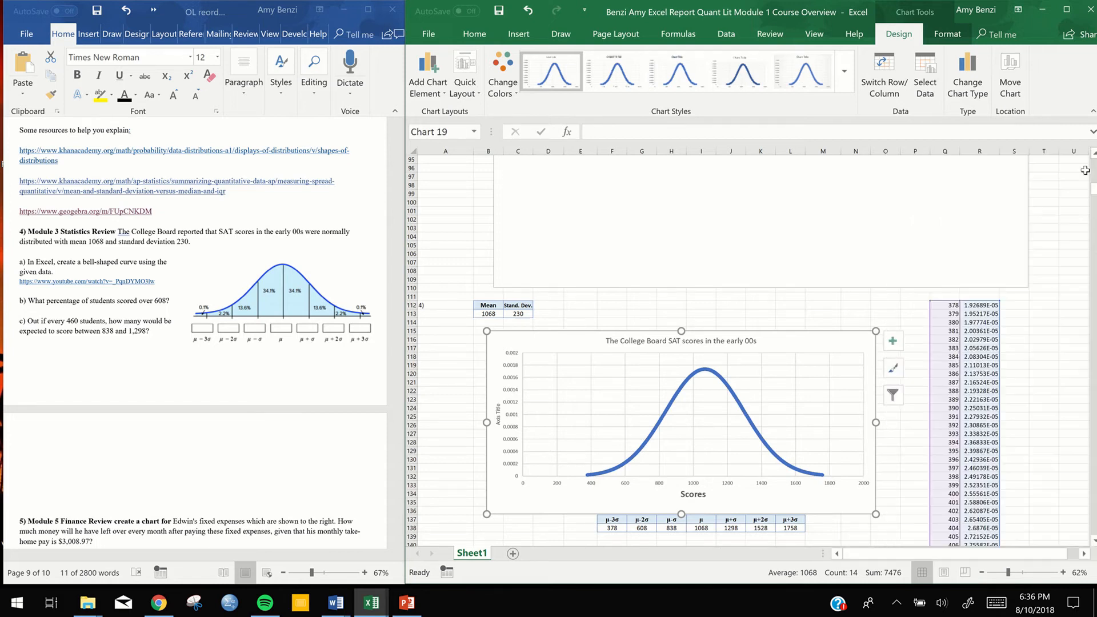
Apply the chart style with a hatched plot area and thick blue curve to the bell curve chart, then deselect it
scroll(1057, 328, down, 6)
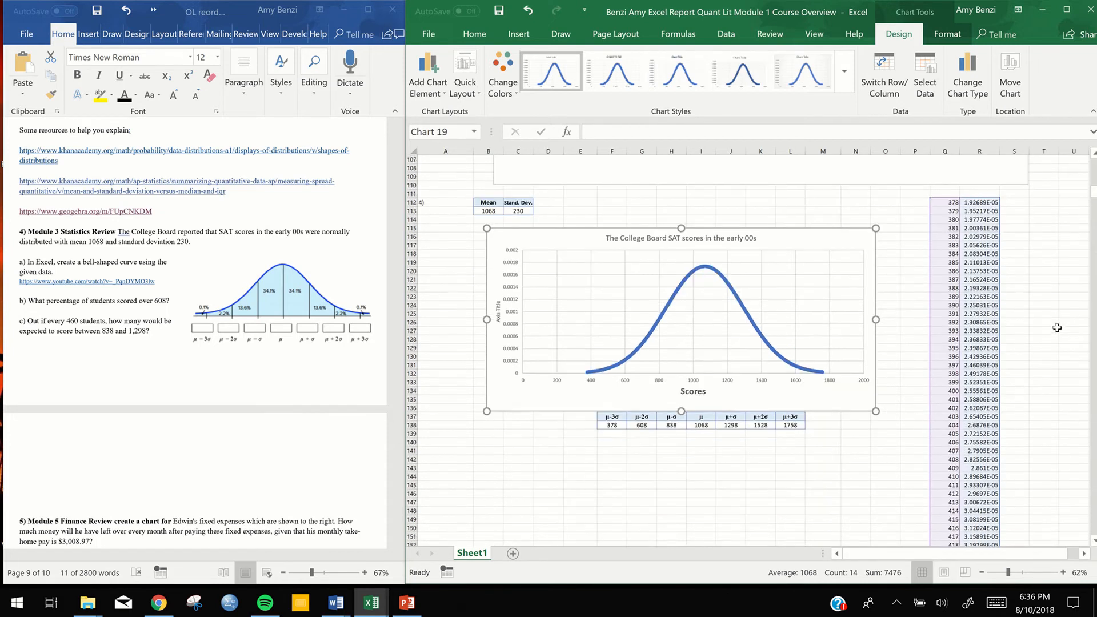
scroll(1057, 327, up, 2)
click(803, 73)
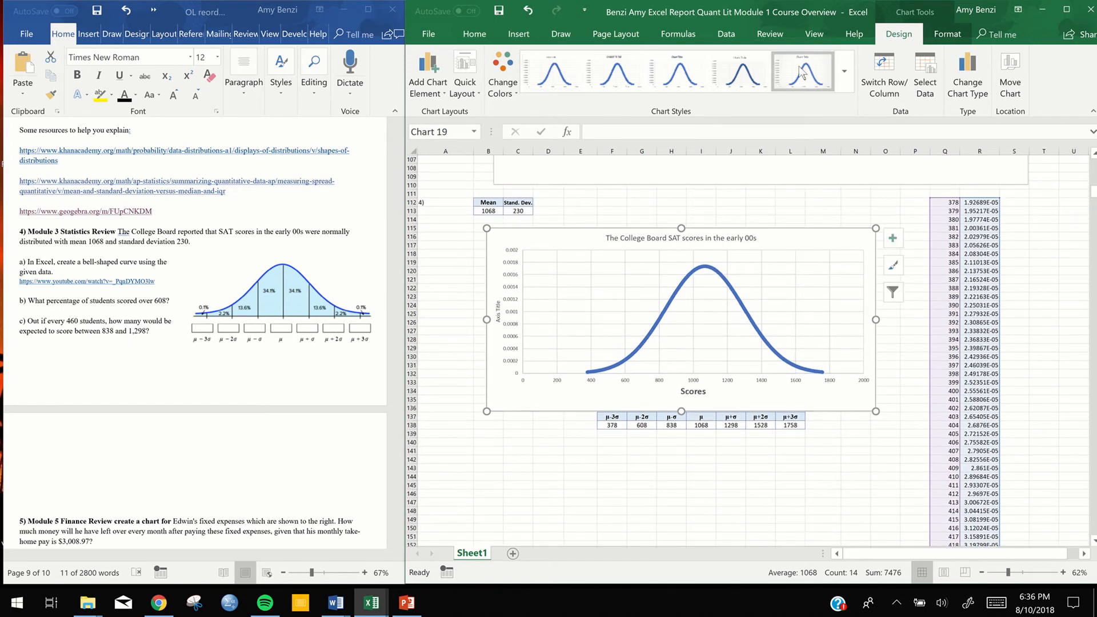
click(845, 74)
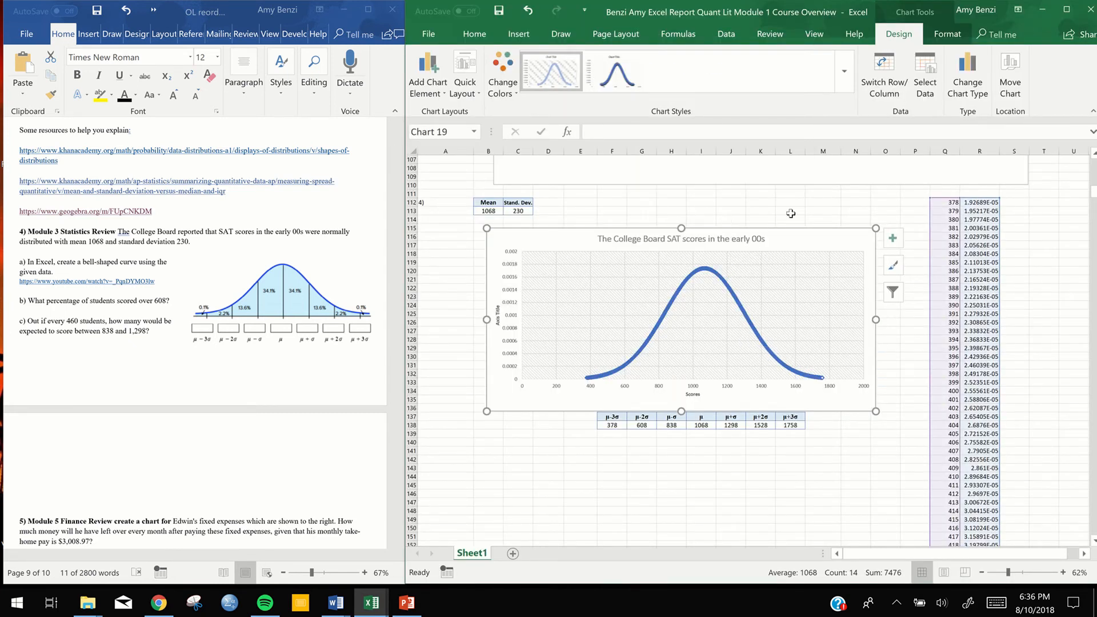
click(798, 490)
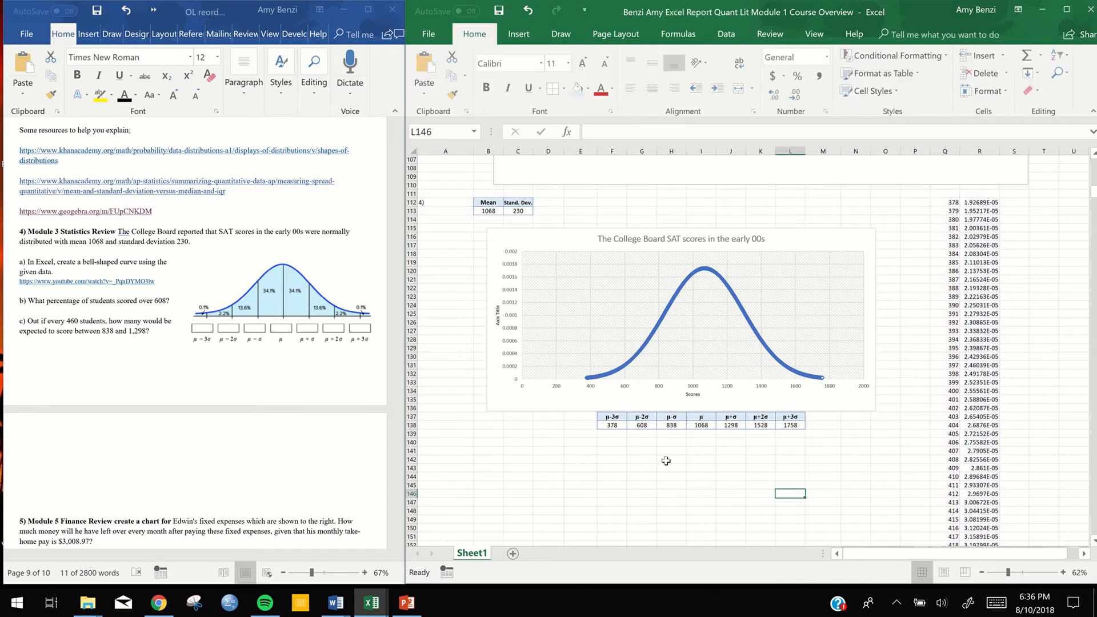
scroll(686, 460, down, 1)
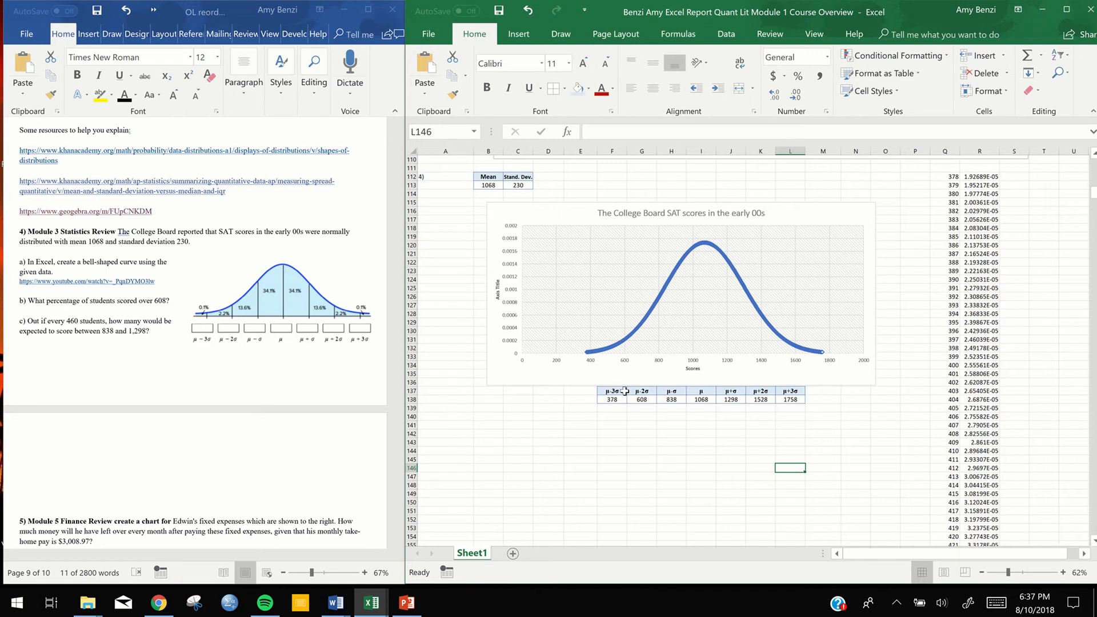
click(624, 363)
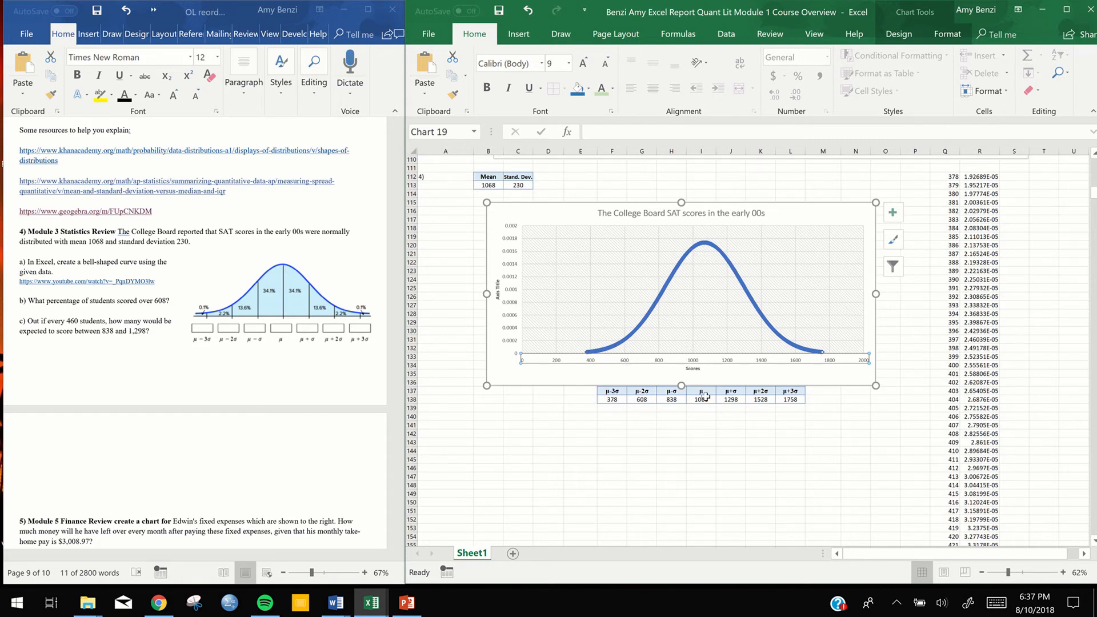
click(756, 419)
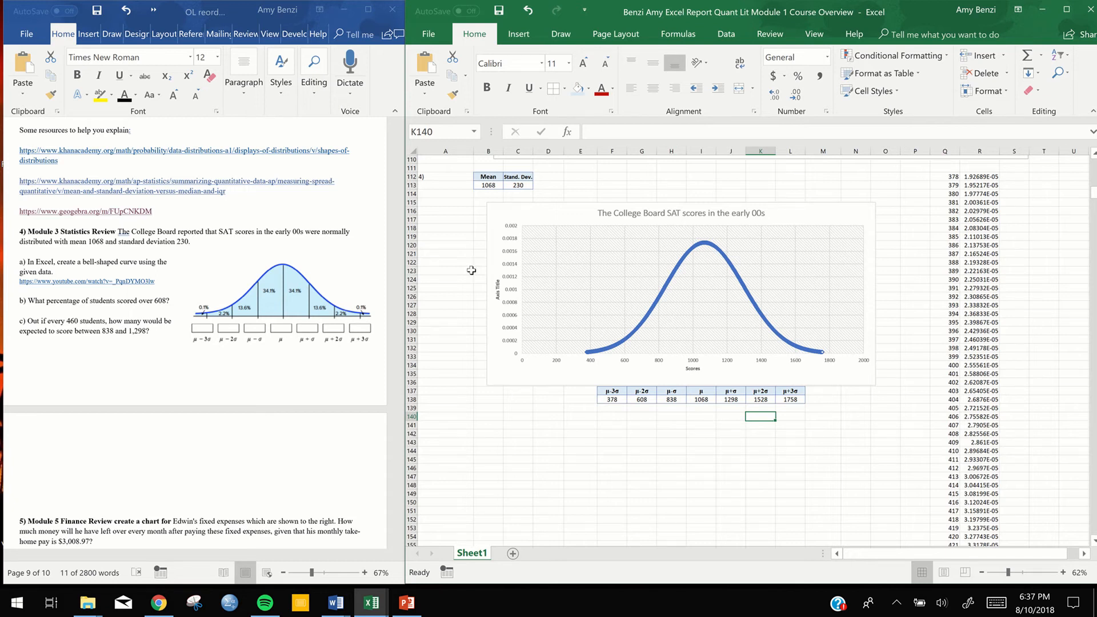
click(277, 290)
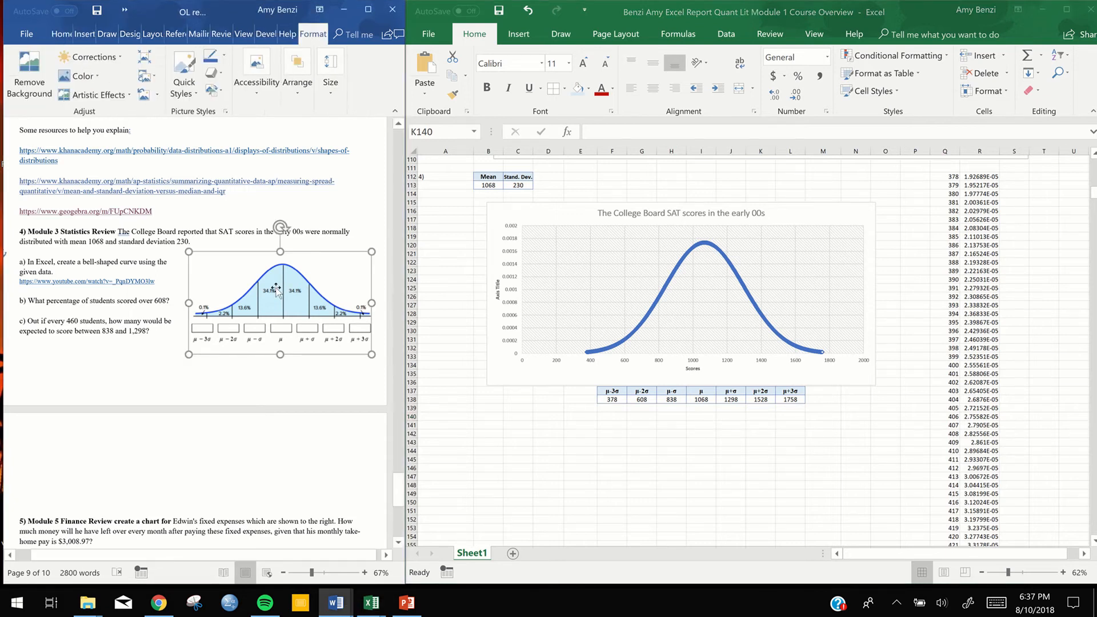
click(282, 435)
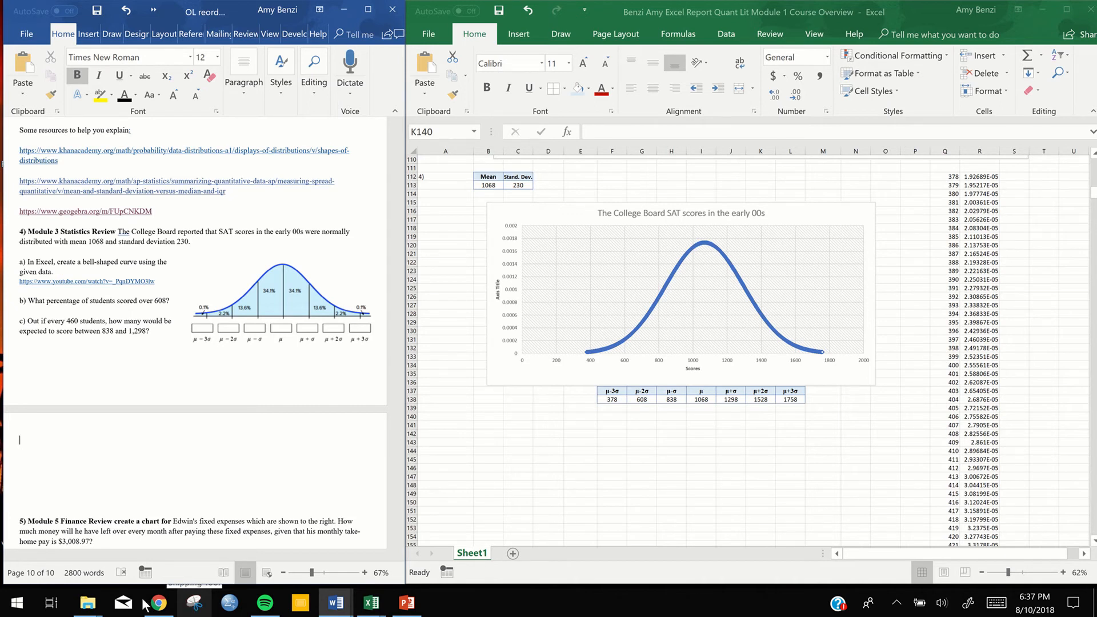
mouse_move(197, 609)
click(18, 603)
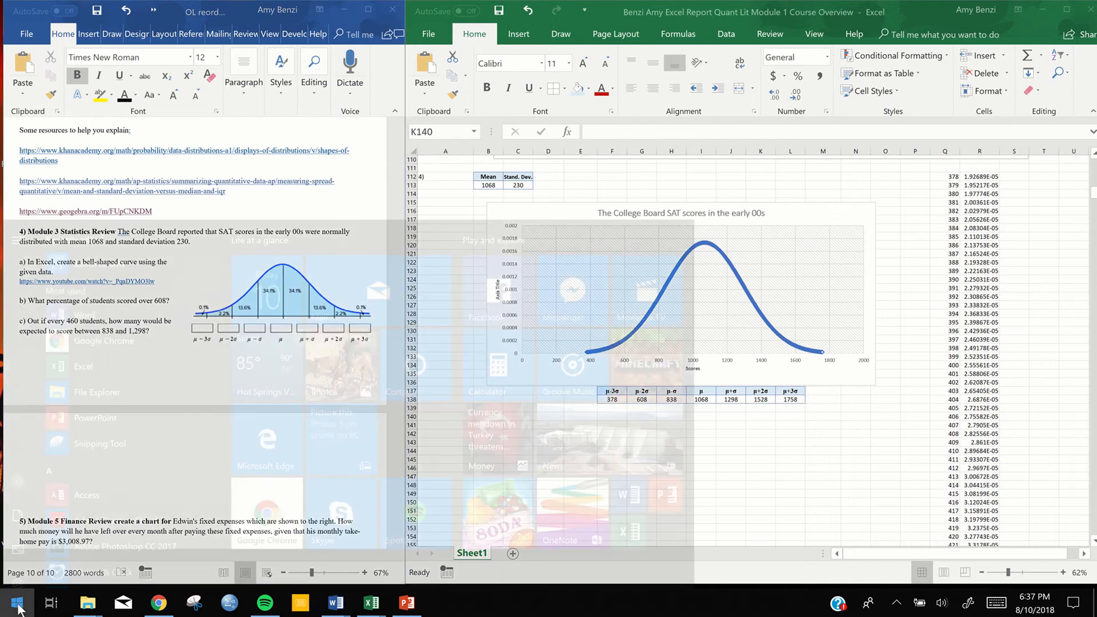
text(snip)
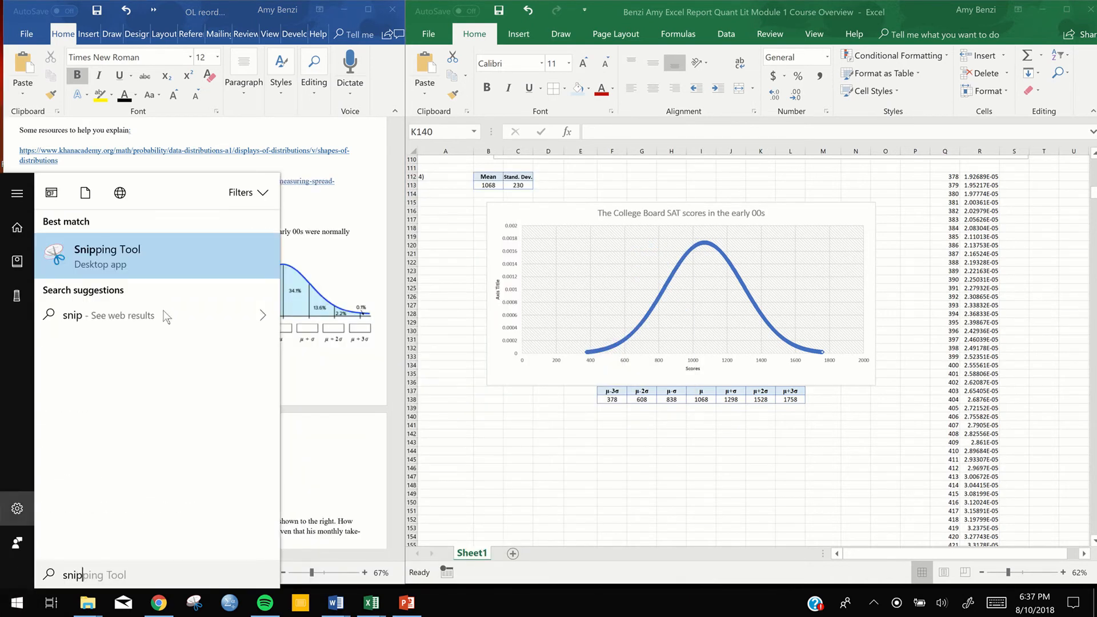
click(101, 254)
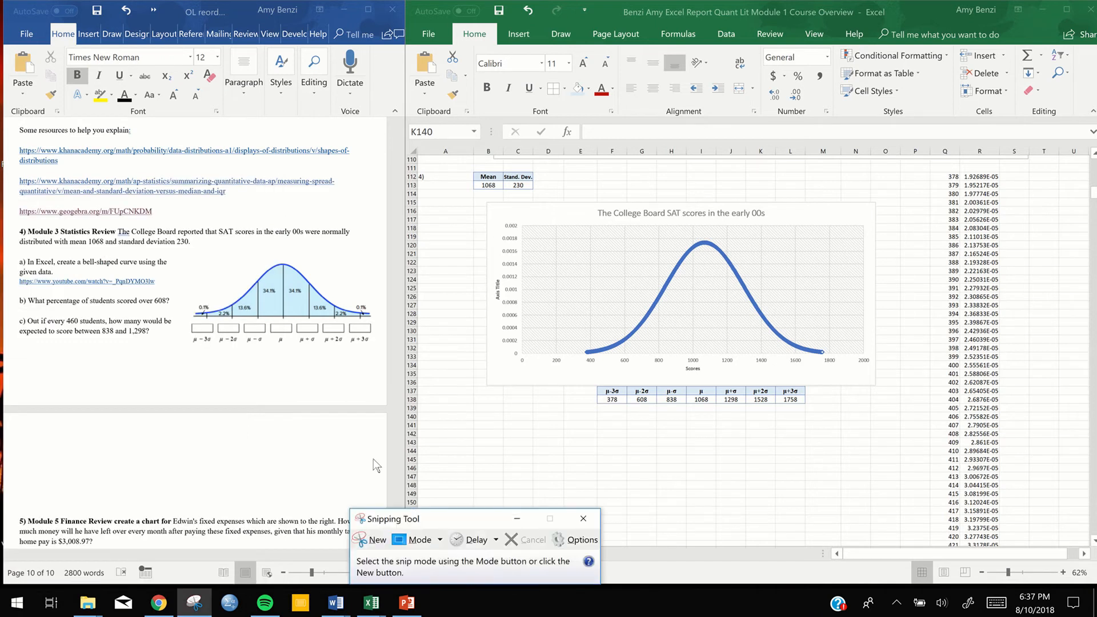
click(584, 519)
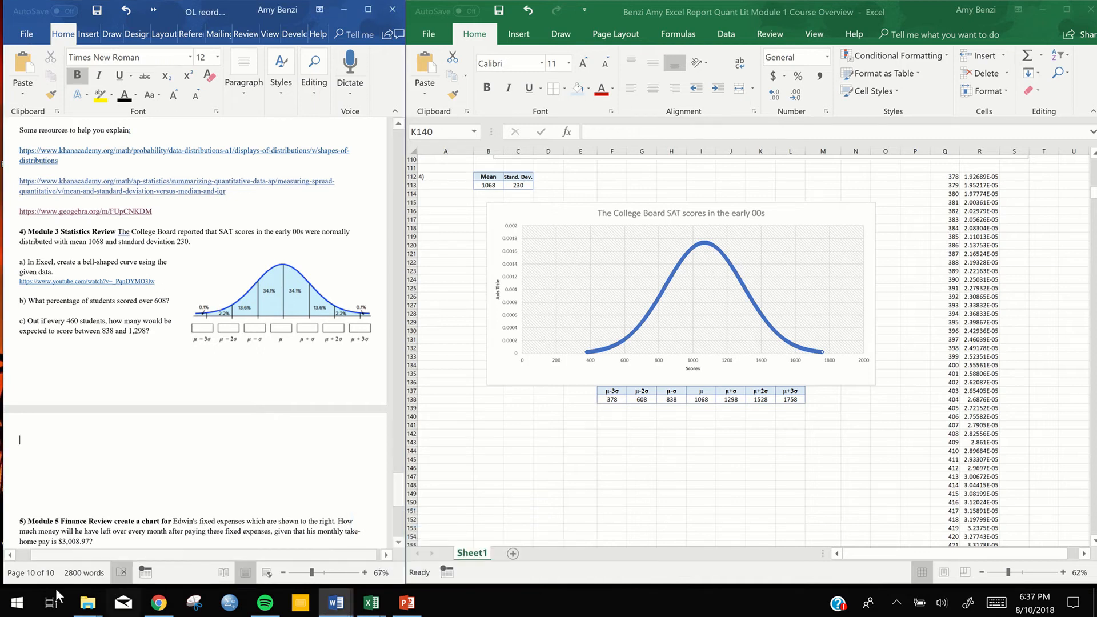
click(17, 602)
text(sn)
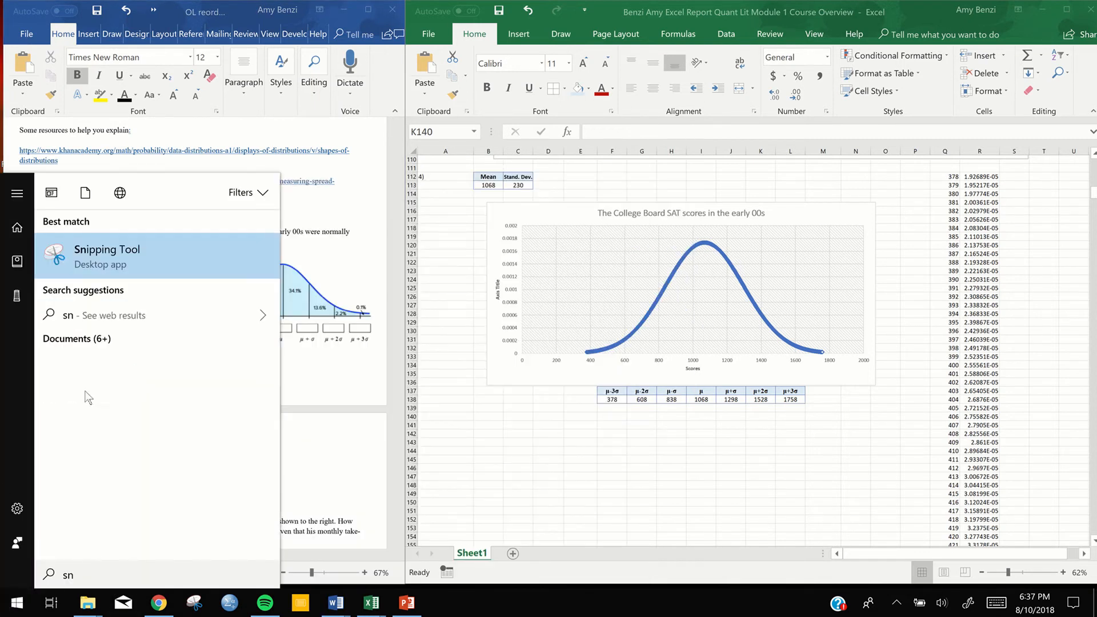
right_click(119, 259)
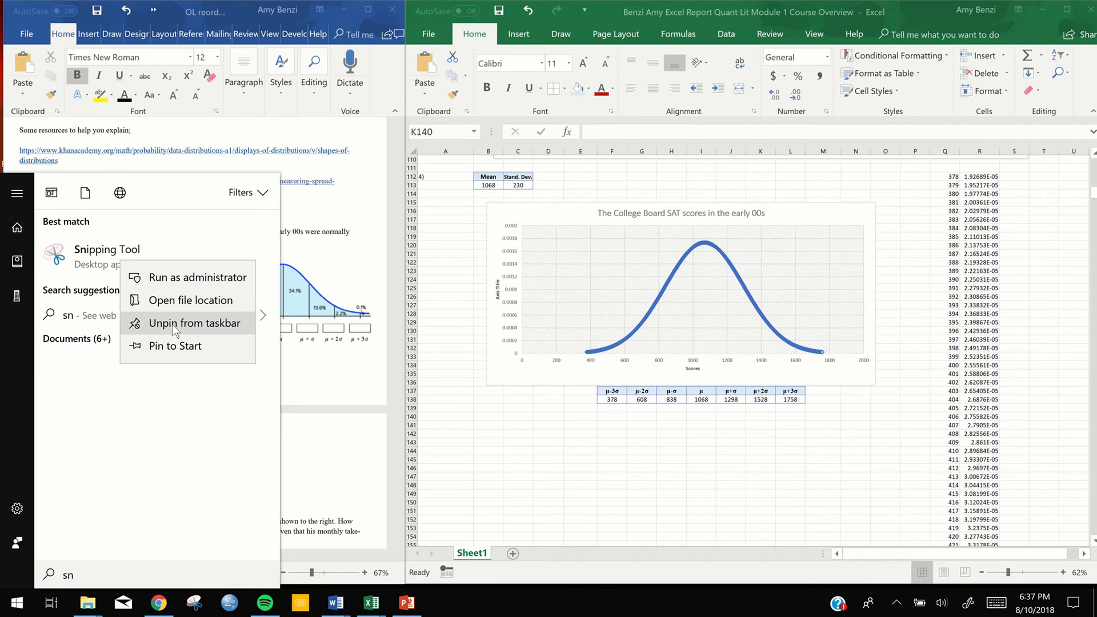
click(313, 433)
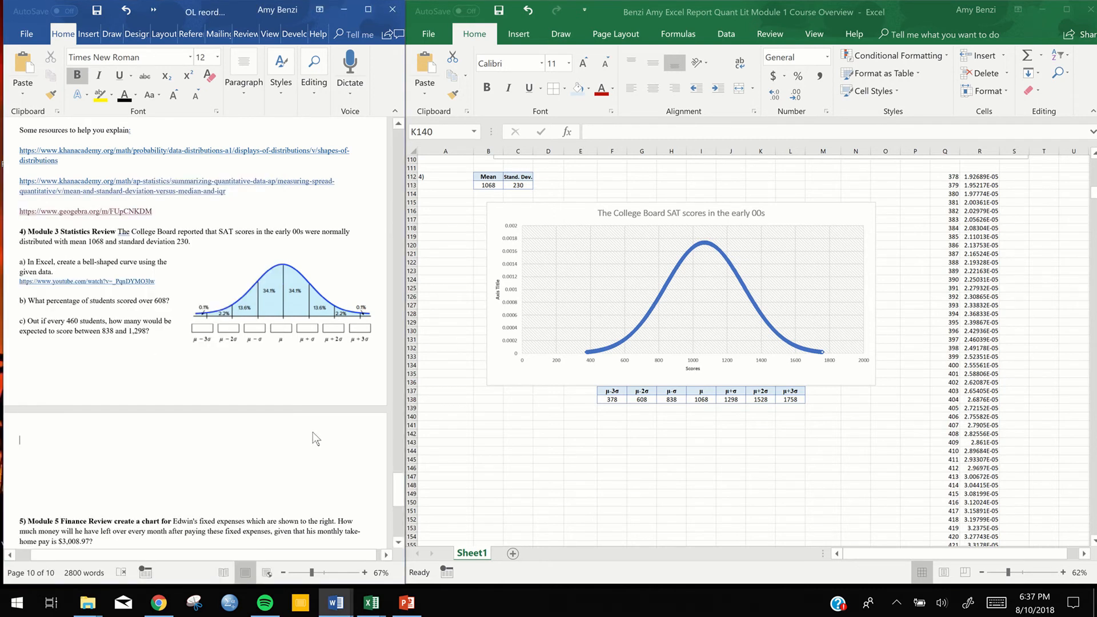
Capture a snip of question 4's bell curve in the Word document, leaving out its empty boxes, and minimize the Snipping Tool
click(200, 609)
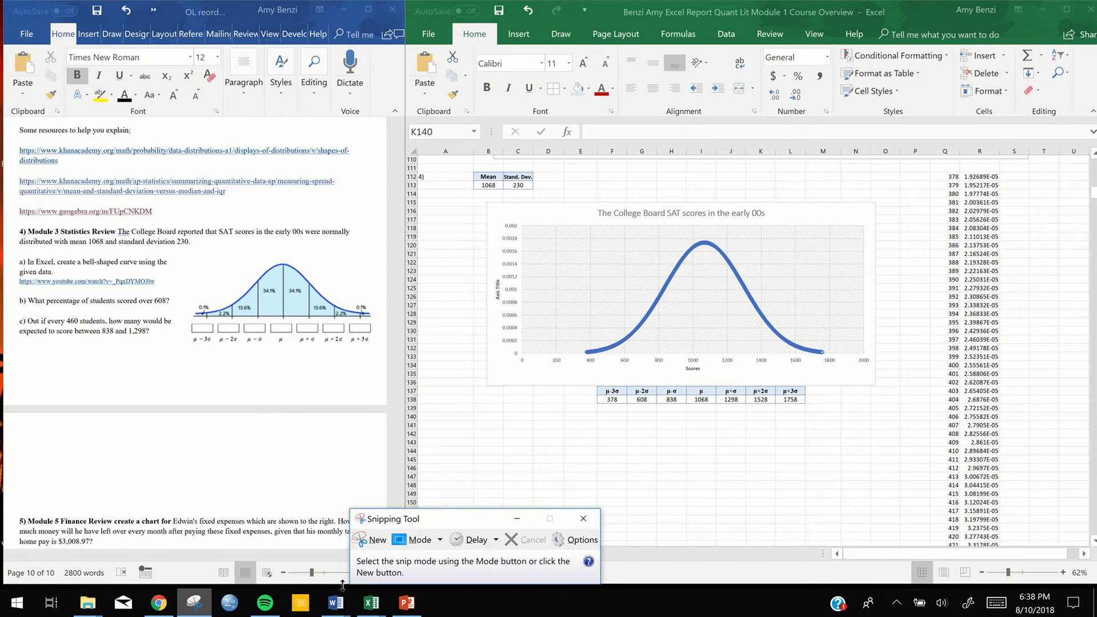
click(377, 541)
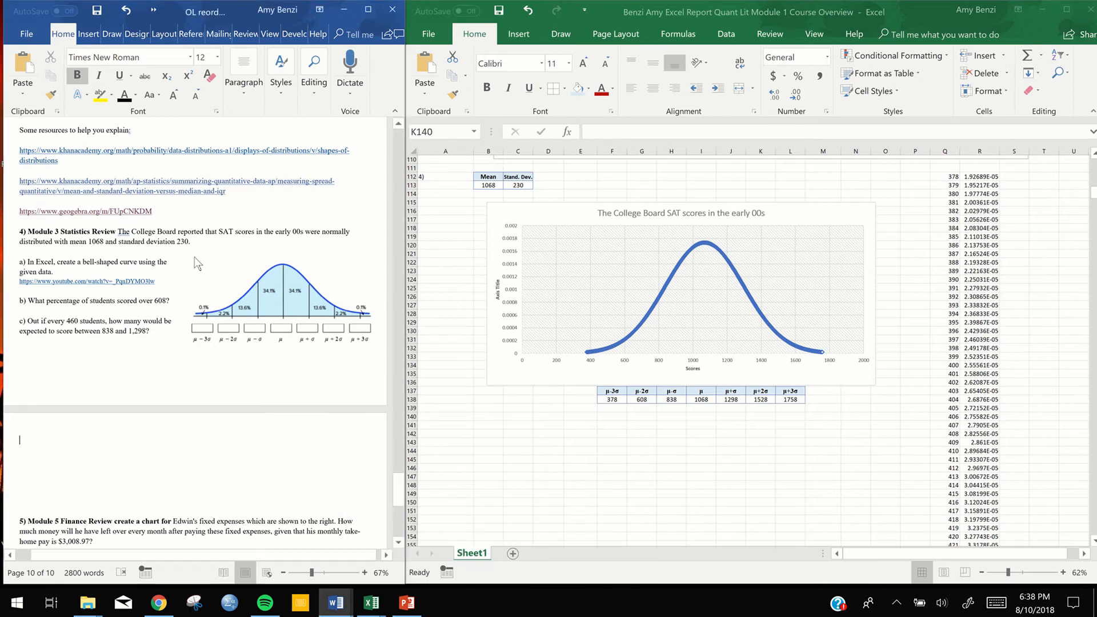
drag(183, 258, 377, 321)
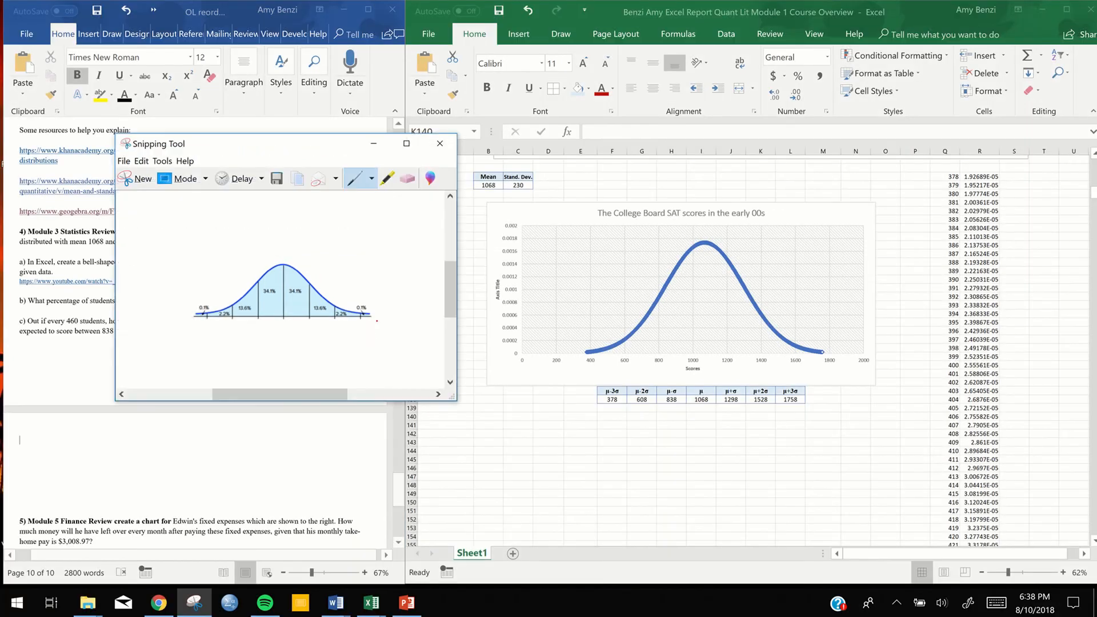
click(376, 150)
Try overlaying the pasted snip without boxes on the SAT scores chart at a reduced size, and delete the picture
click(464, 464)
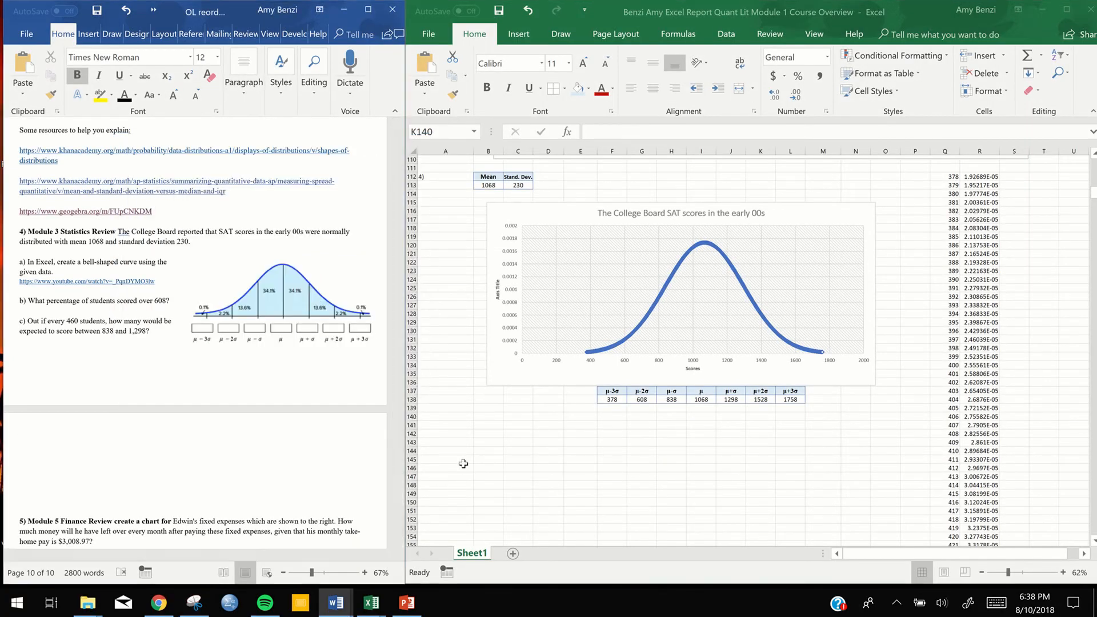
key(ctrl+v)
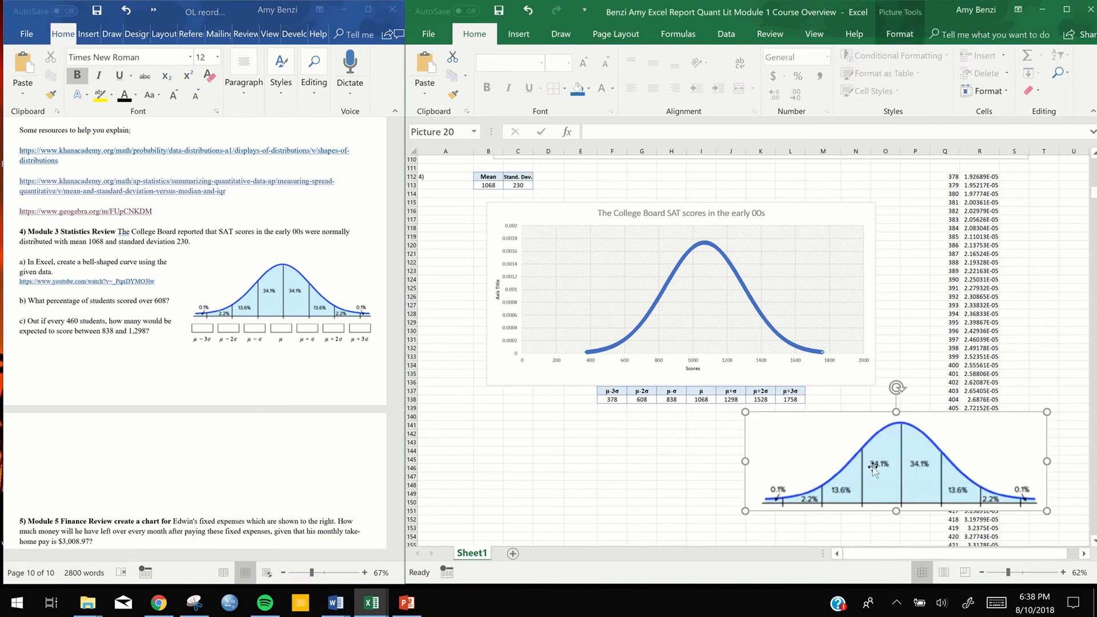
drag(873, 468, 576, 466)
drag(747, 516, 762, 337)
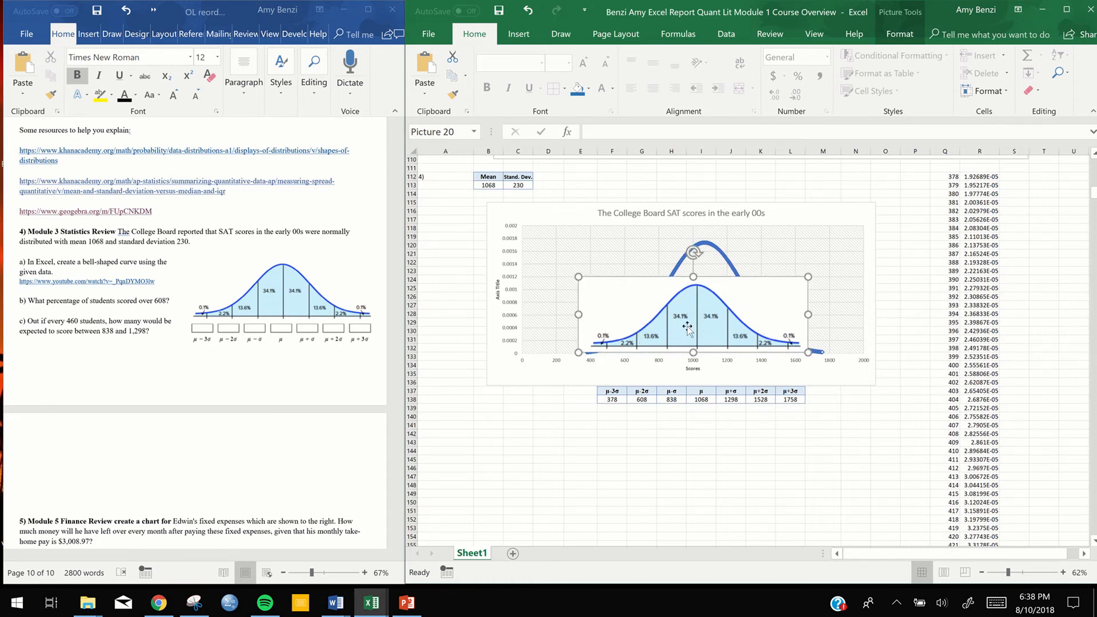
key(Delete)
Capture a new snip of question 4's bell curve including the empty boxes and μ/σ labels, and minimize the Snipping Tool
click(194, 603)
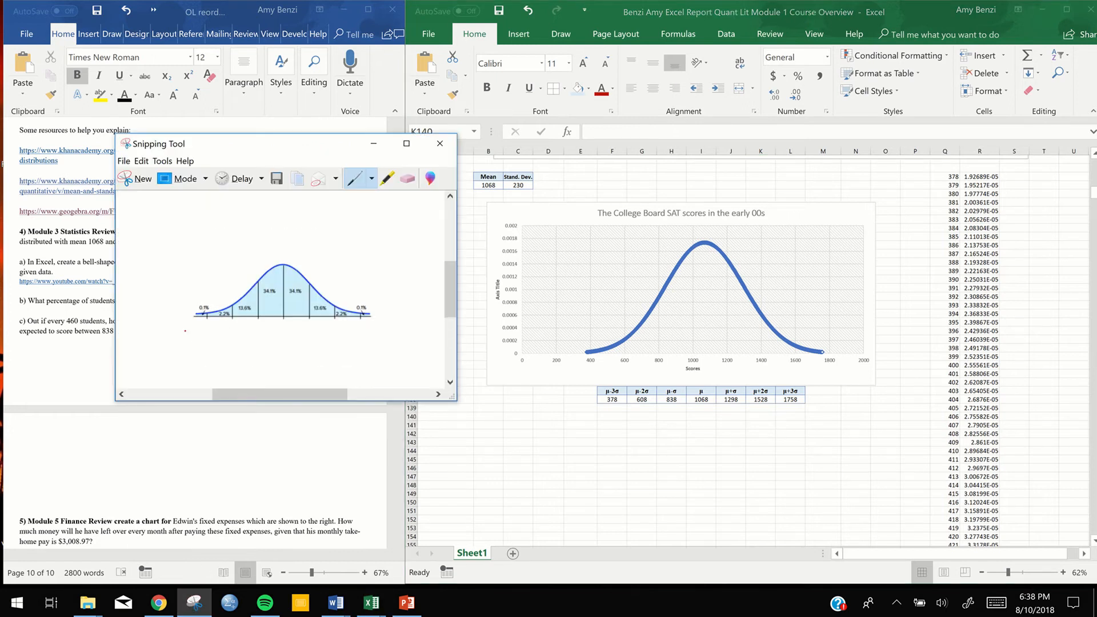
click(146, 184)
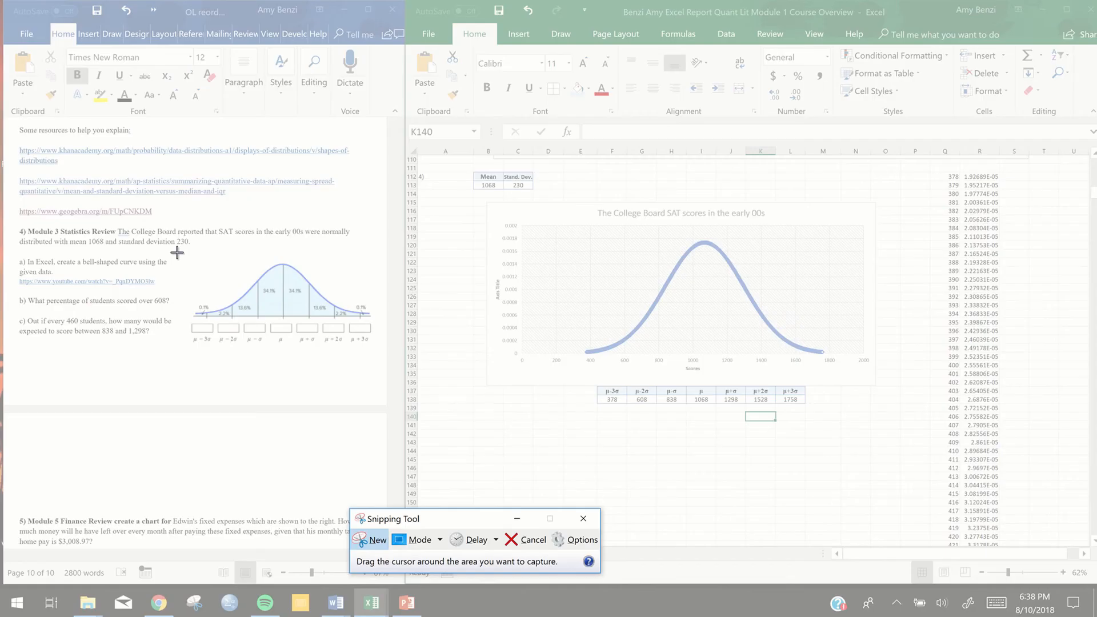
drag(177, 253, 378, 347)
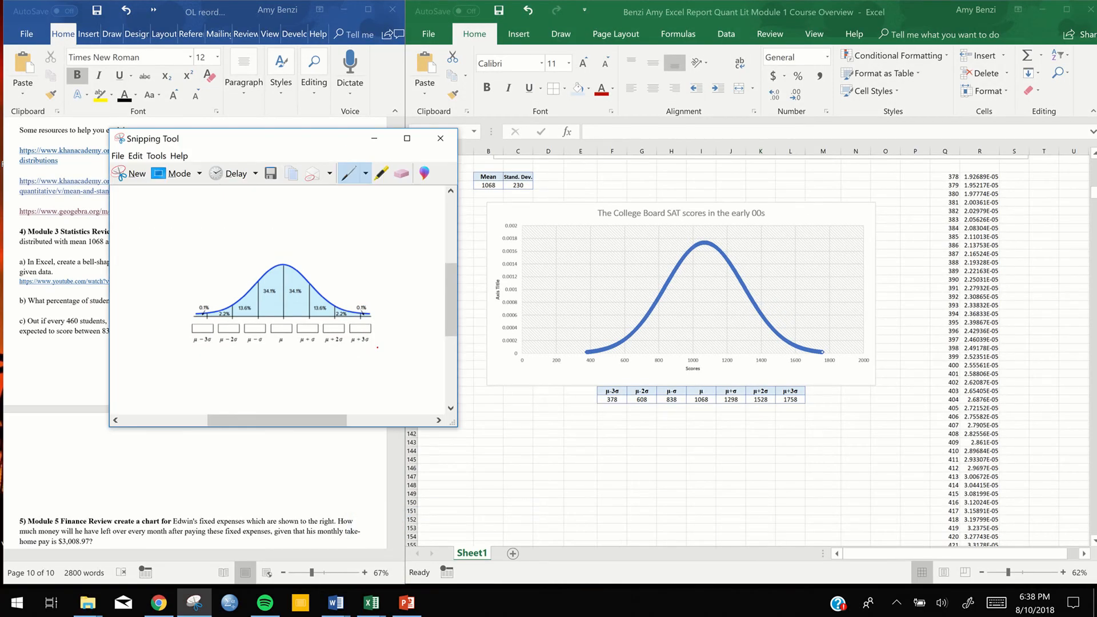
click(566, 416)
click(566, 416)
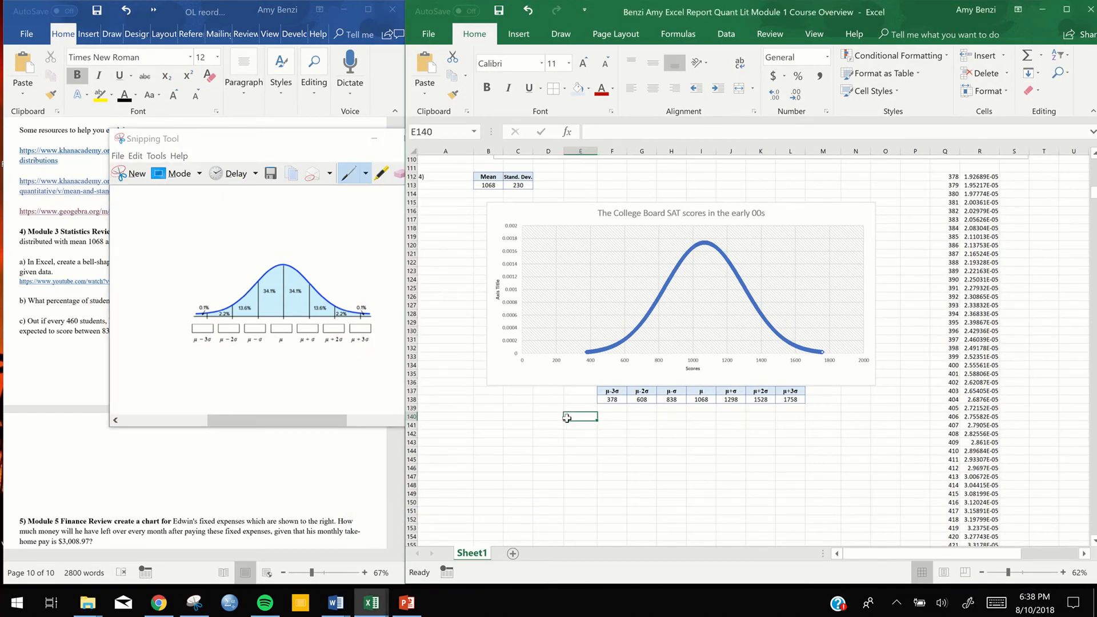
click(373, 140)
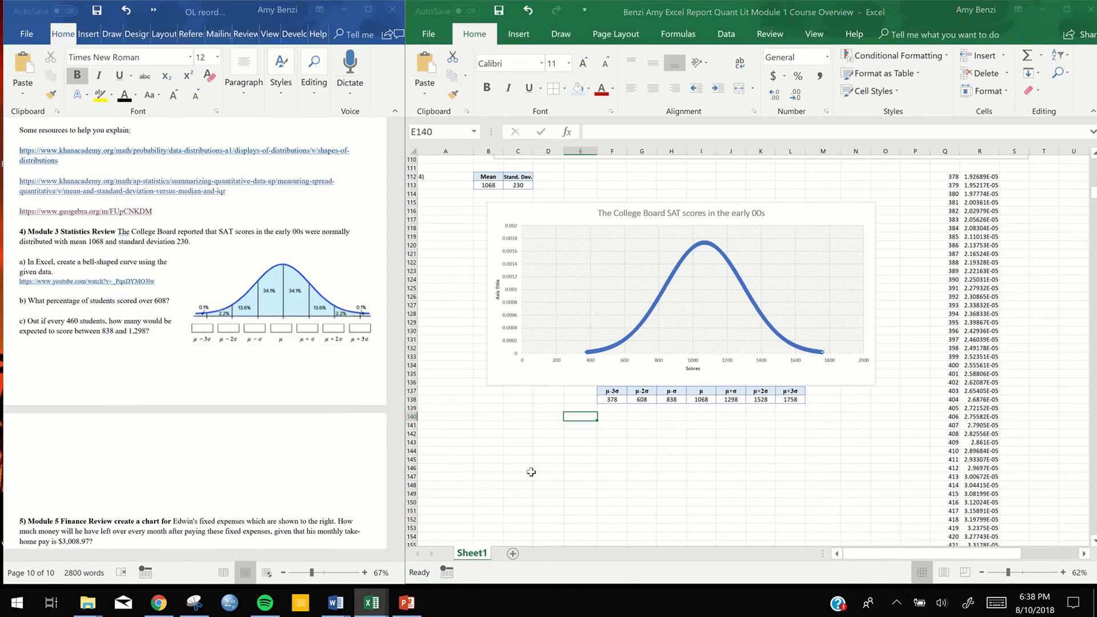
Try the pasted snip with boxes and labels in several positions over and below the SAT scores chart, and delete it
key(ctrl+v)
drag(657, 348, 678, 235)
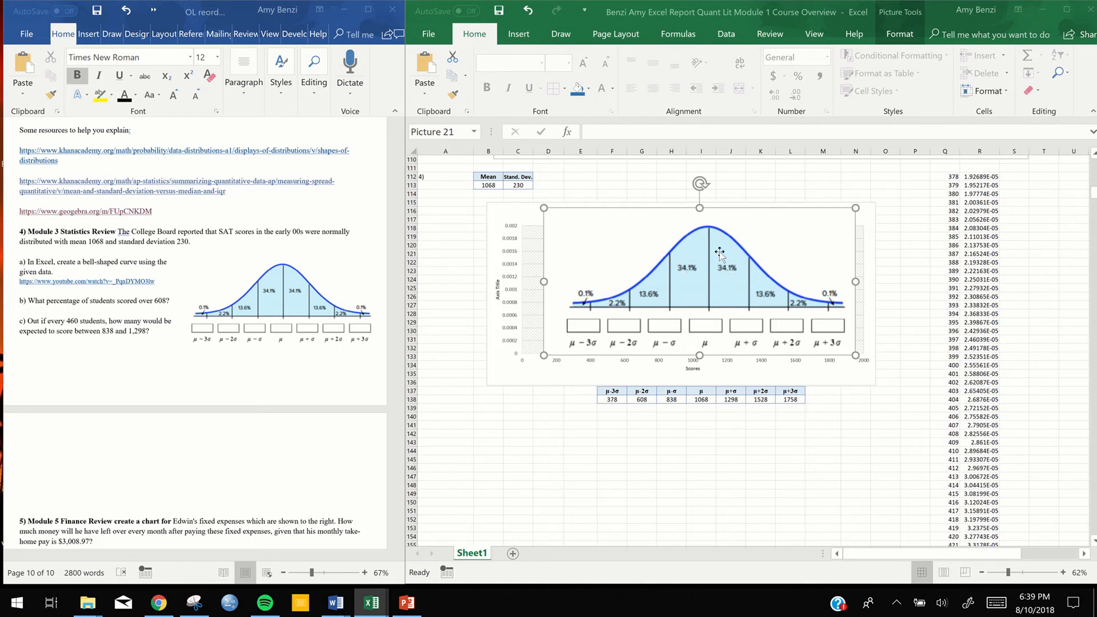
drag(735, 231, 732, 189)
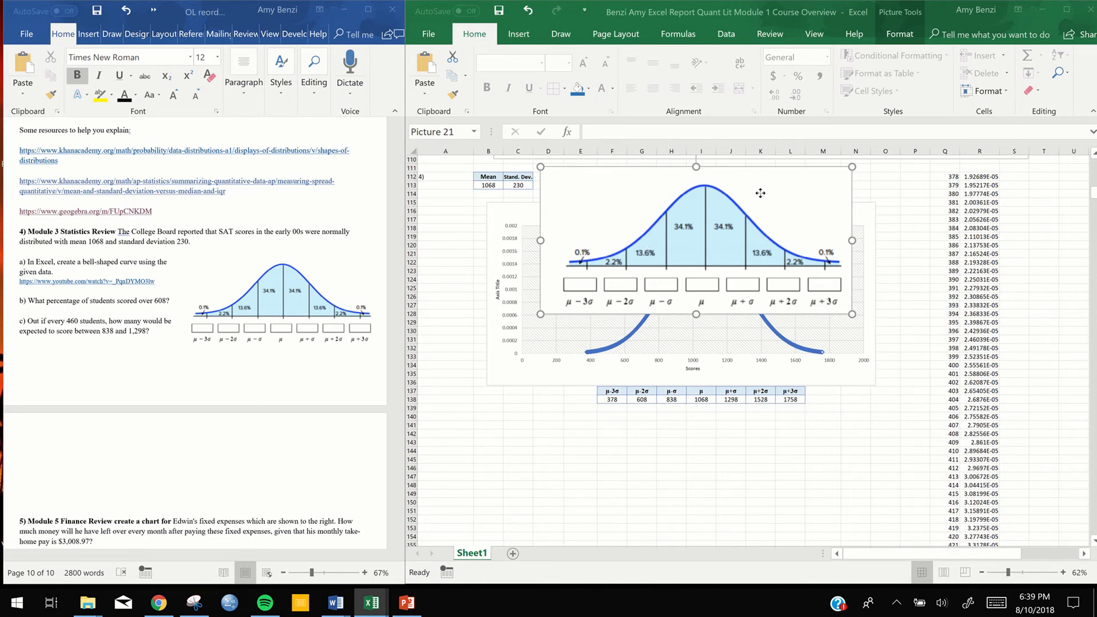
drag(759, 211, 738, 415)
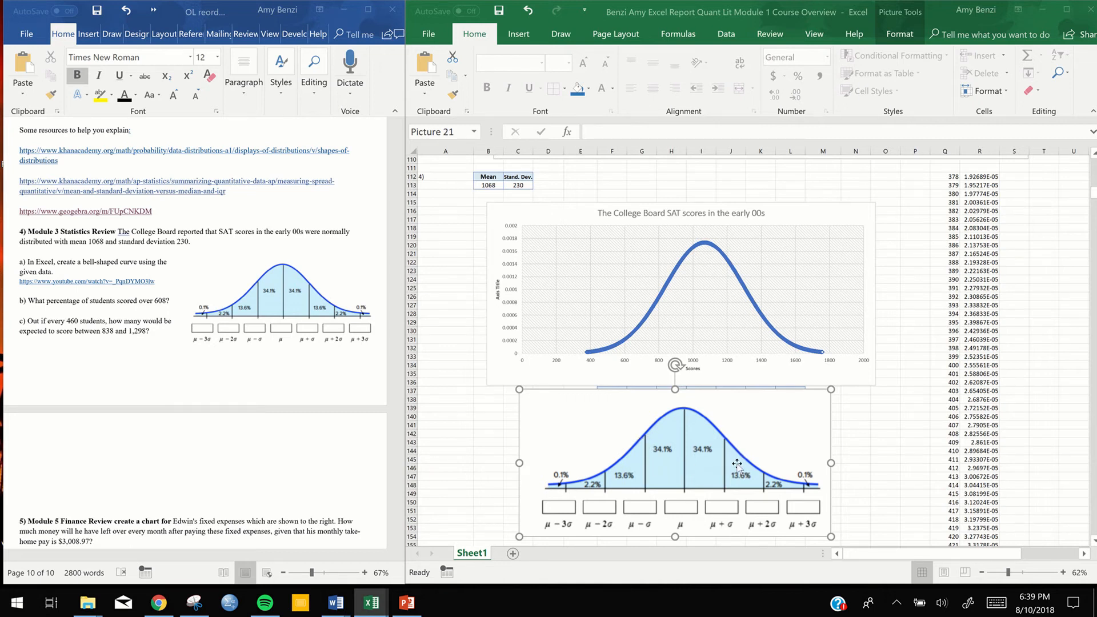
drag(702, 439, 857, 237)
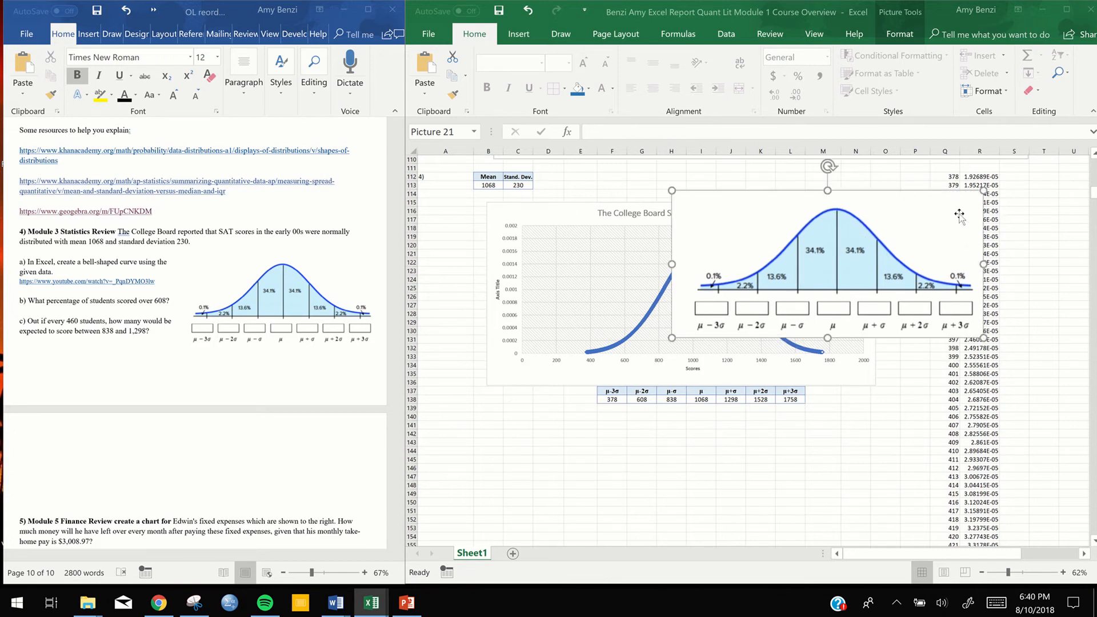
key(Delete)
Paste the labelled bell curve snip at cell E142 and move it over the SAT scores chart's plot area
click(628, 441)
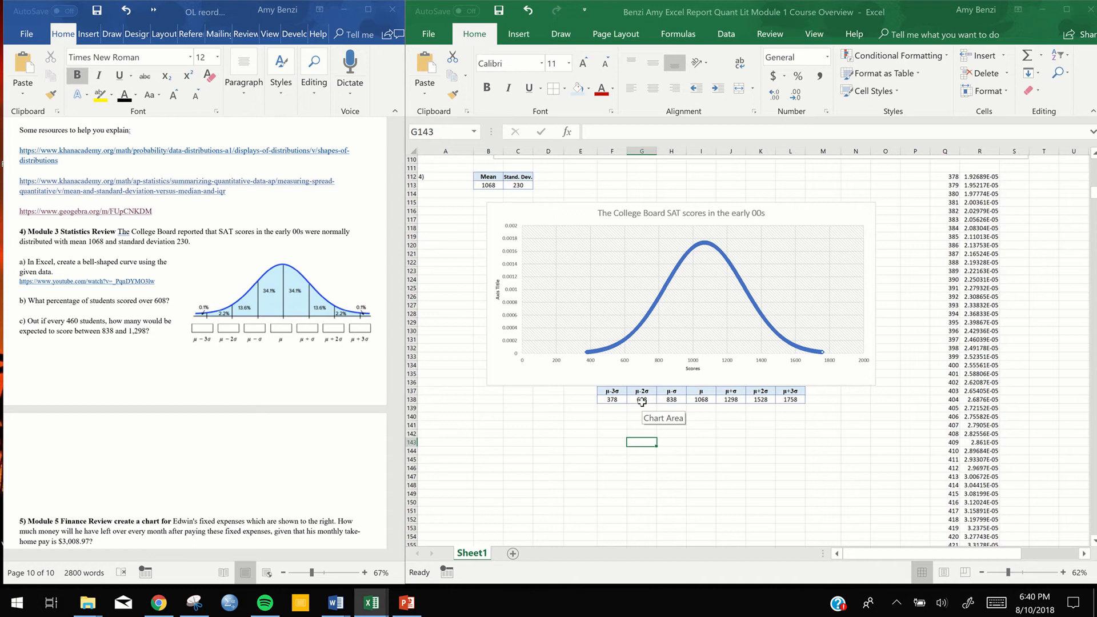
click(581, 434)
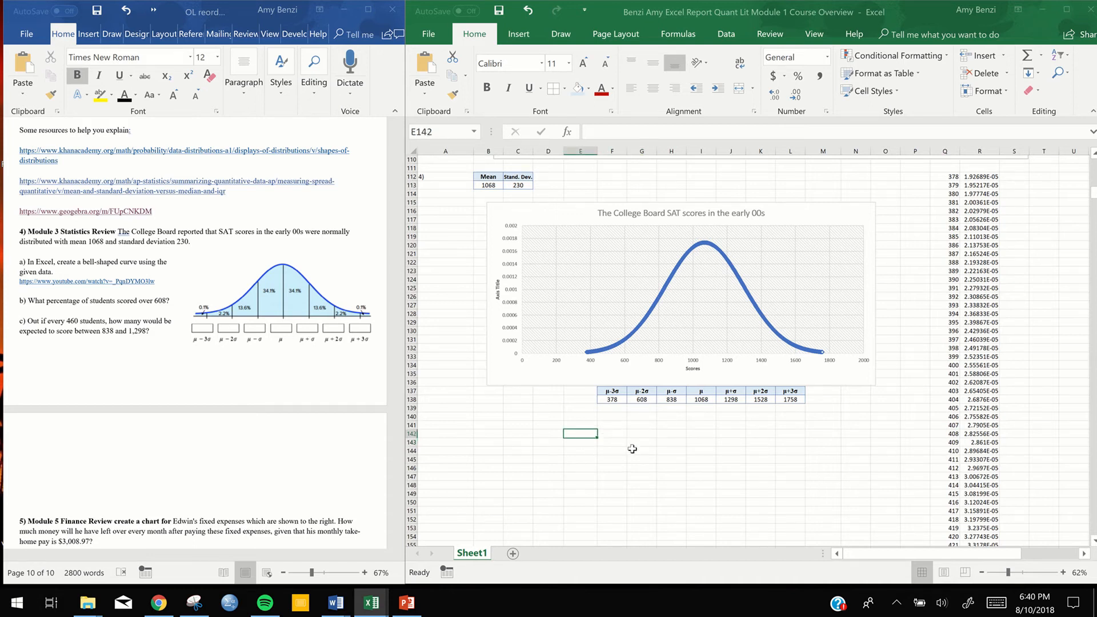
key(ctrl+v)
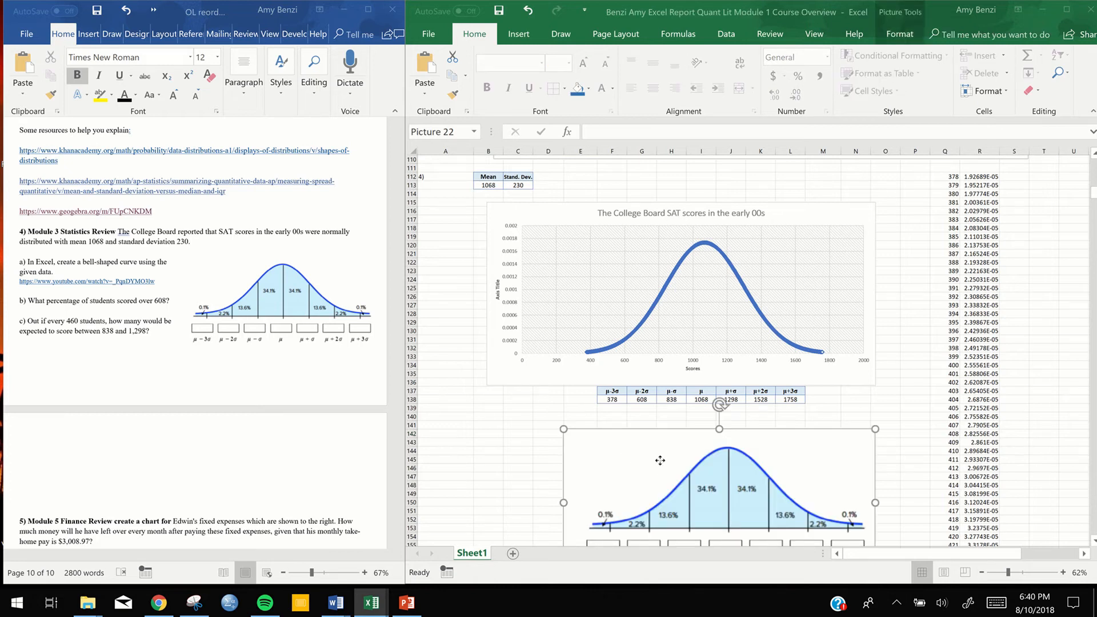
drag(660, 460, 637, 261)
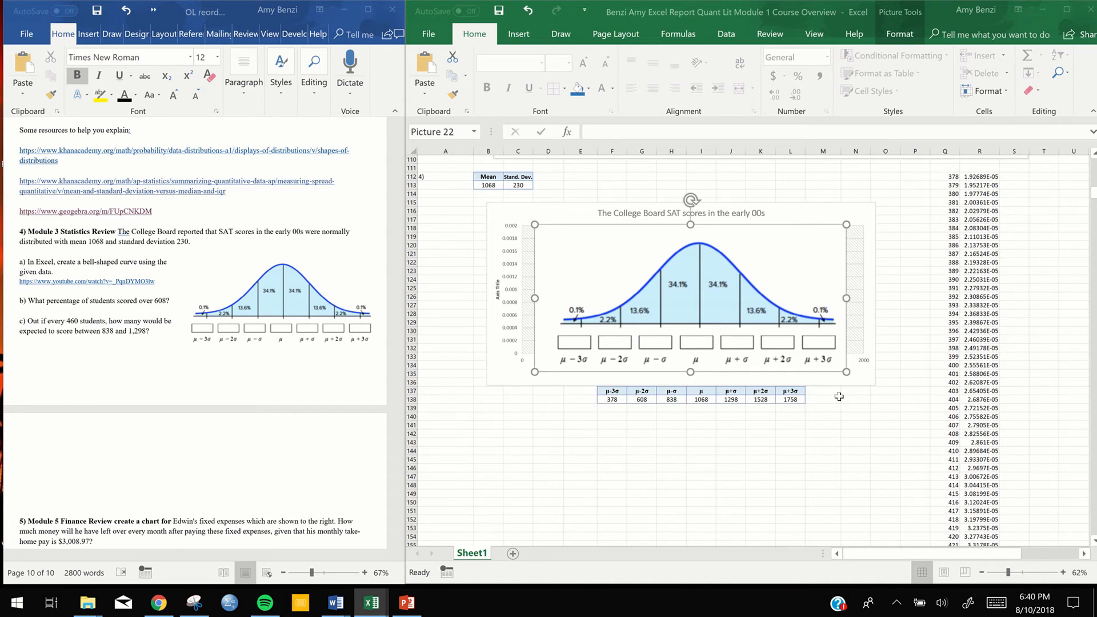
Try moving the chart, undo that move, and shift the pasted bell curve picture slightly up and left over the chart
click(486, 409)
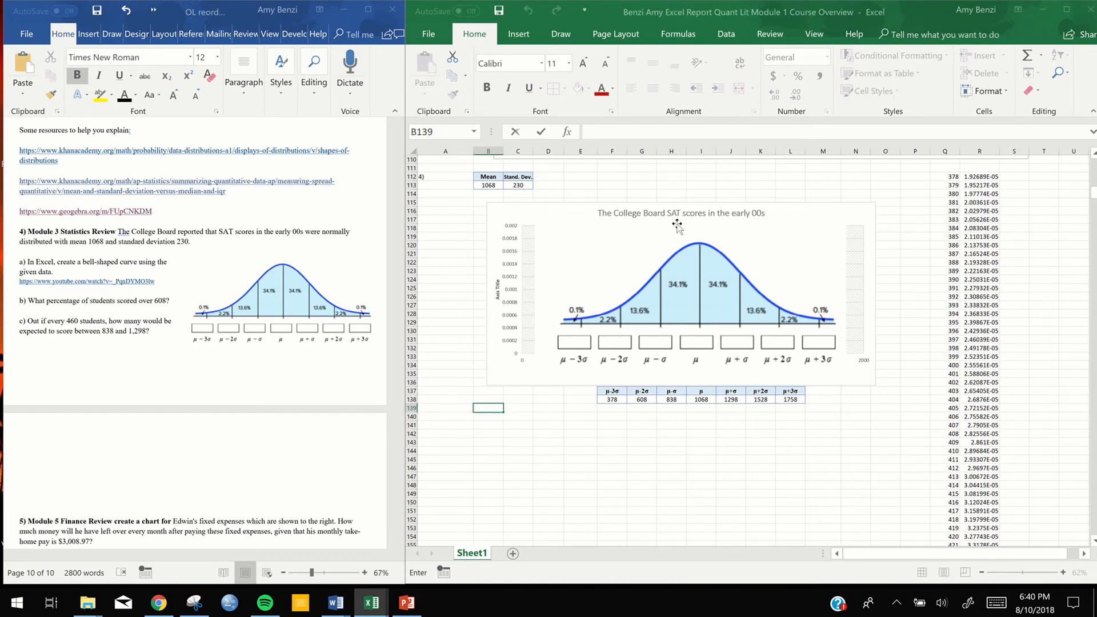
click(594, 218)
drag(594, 218, 527, 211)
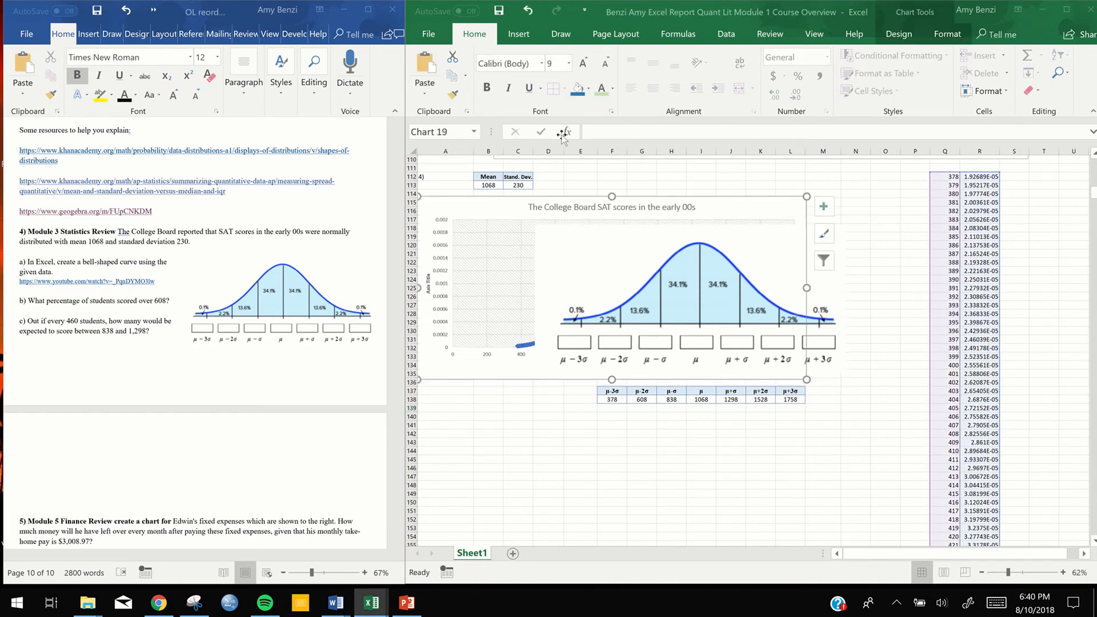
click(528, 13)
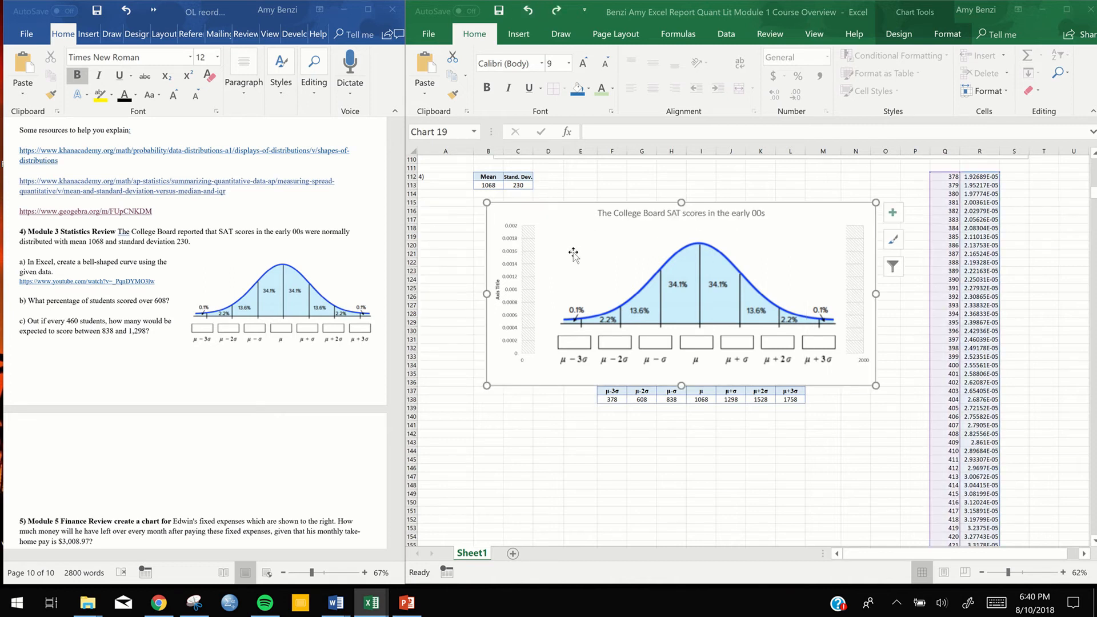
drag(573, 254, 565, 233)
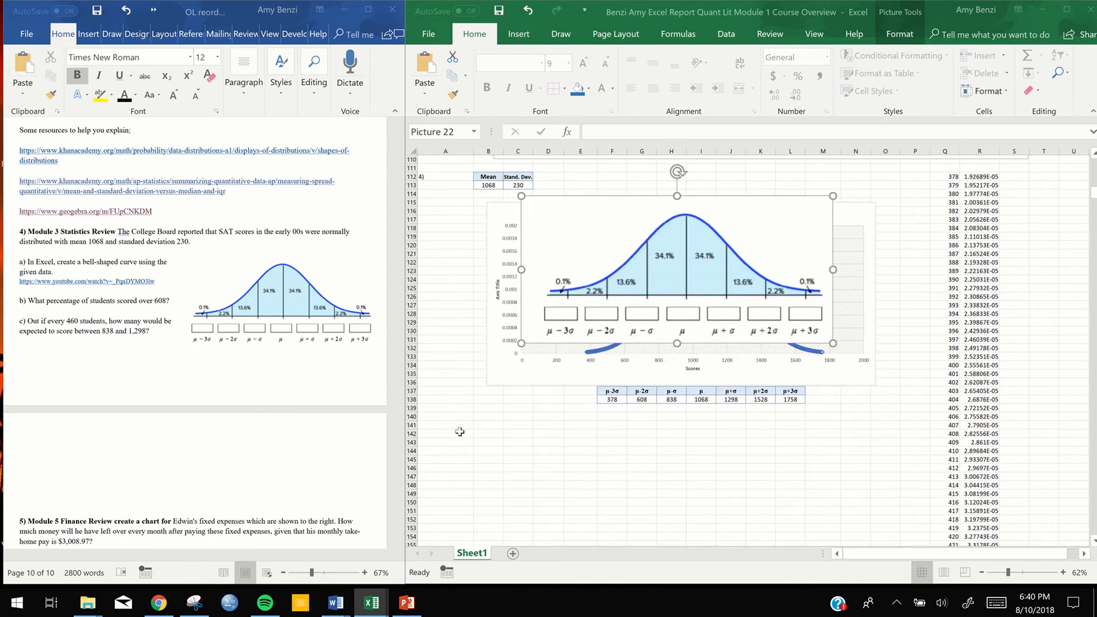
Enter the label "Calculations" in cell B140 with font size 10
click(488, 416)
text(Calculation)
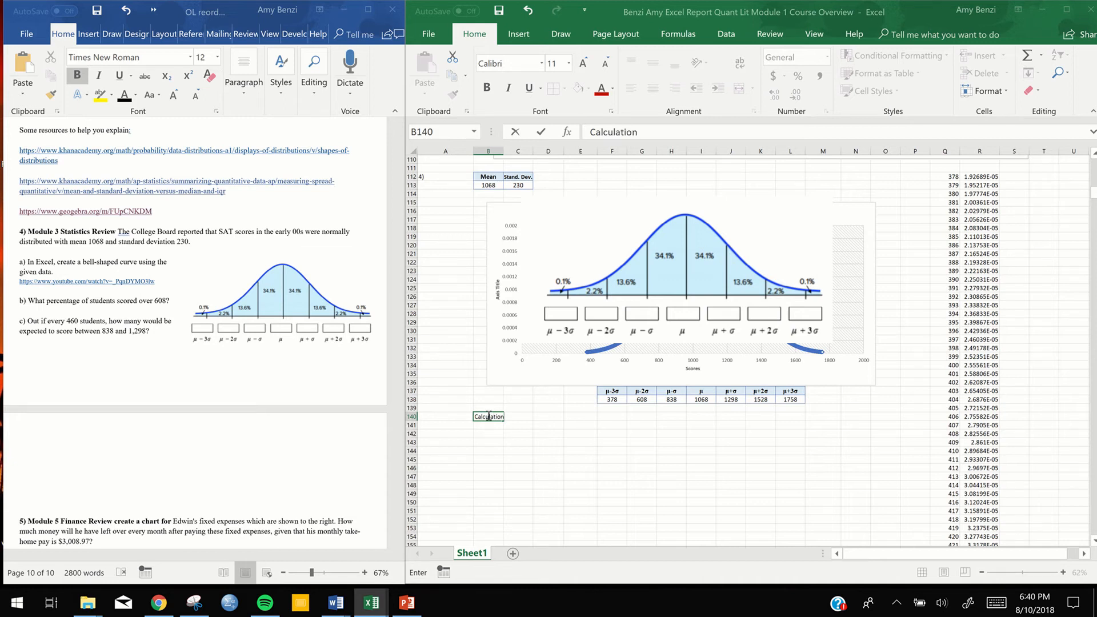
double_click(489, 416)
click(566, 380)
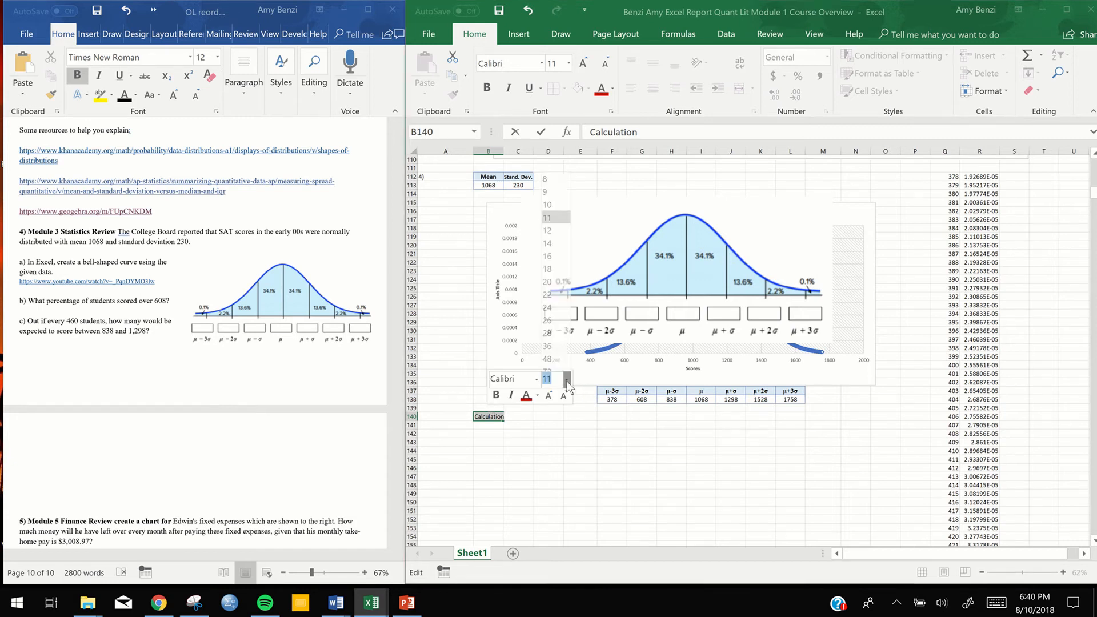
click(557, 197)
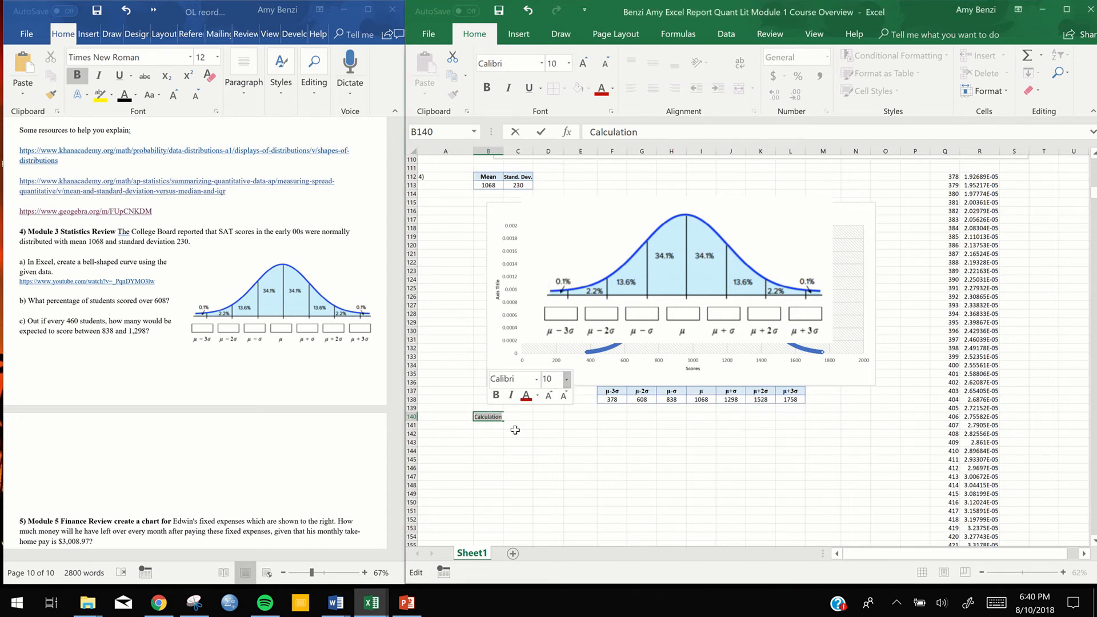
click(503, 418)
text(s)
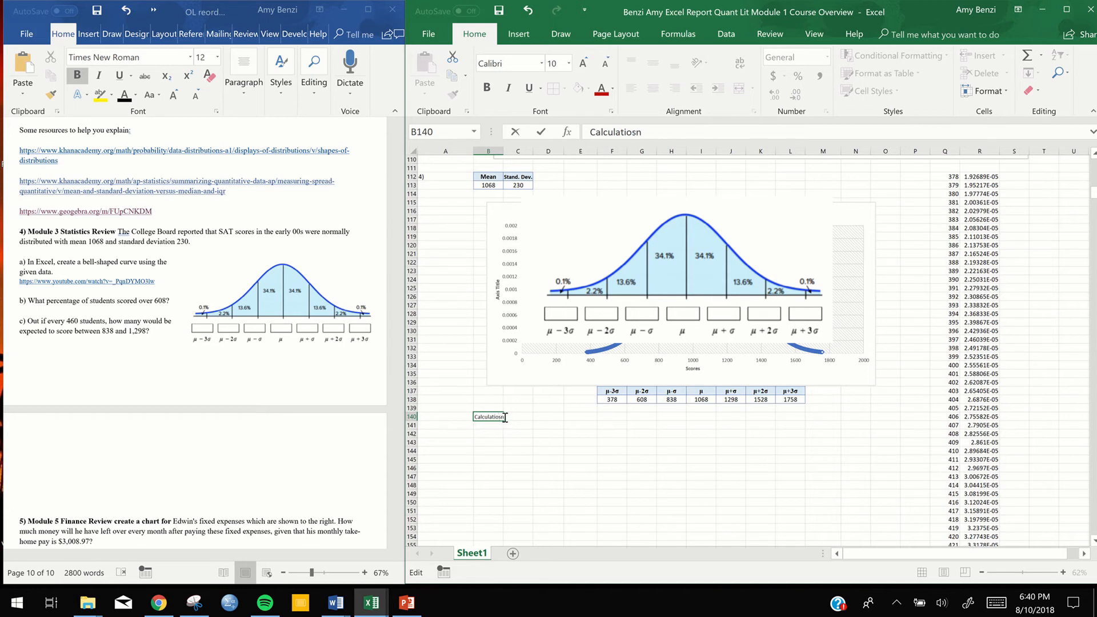
key(BackSpace)
key(Return)
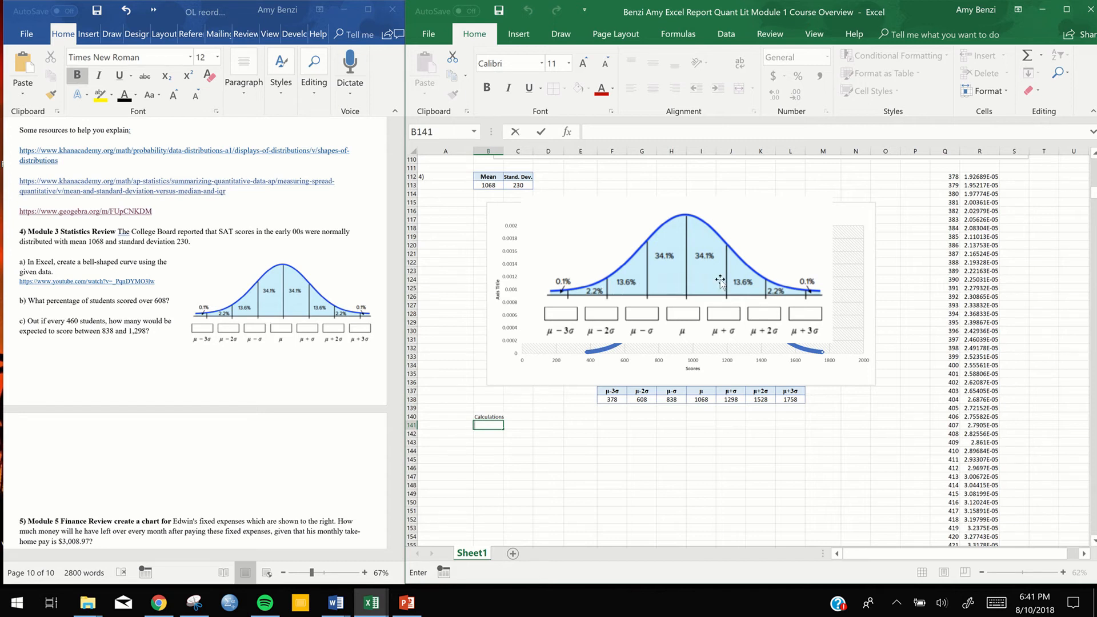
Enter the formula =2*13.6+2*34.1 in cell B141
click(484, 426)
text(=)
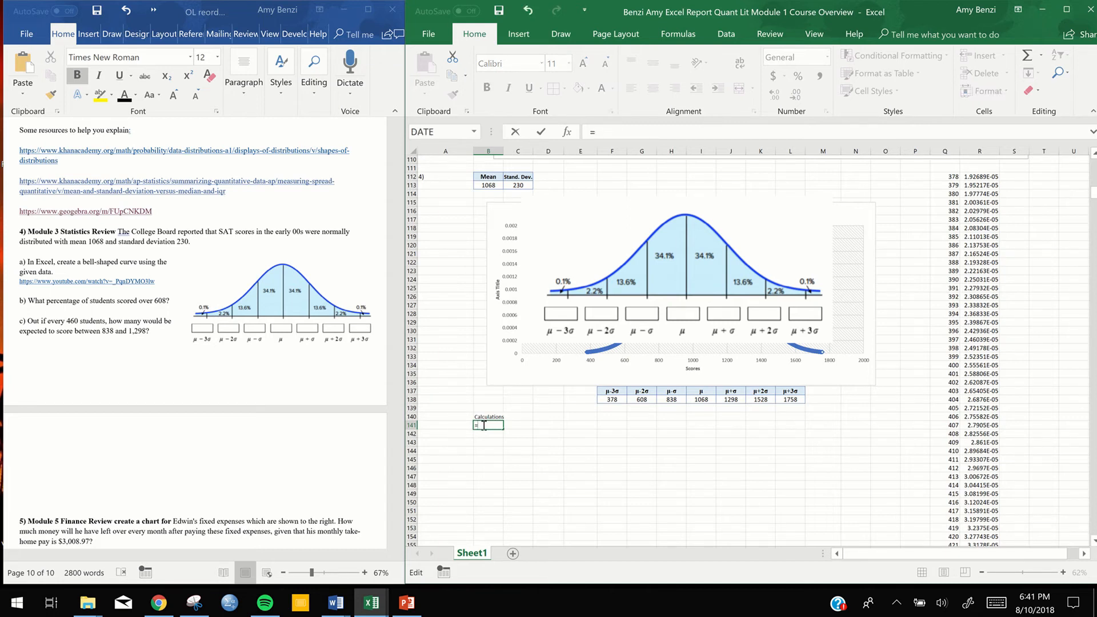
text(2*13.6)
text(+2*34.1)
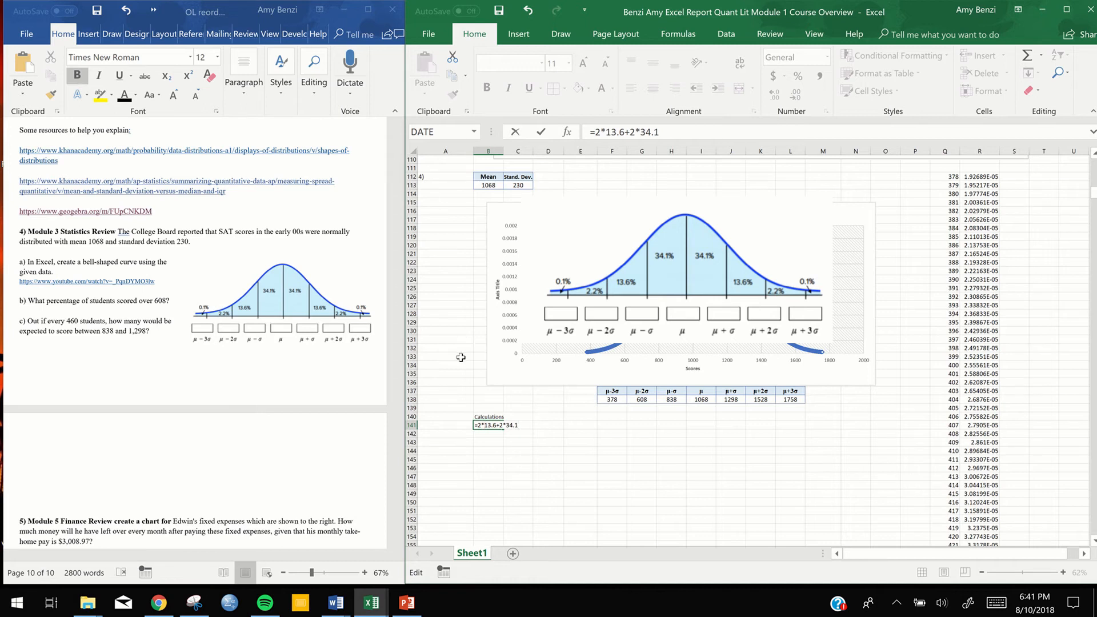
text(+)
key(Return)
Extend the formula in cell B141 to =2*13.6+2*34.1+2.2+0.1
scroll(468, 357, up, 4)
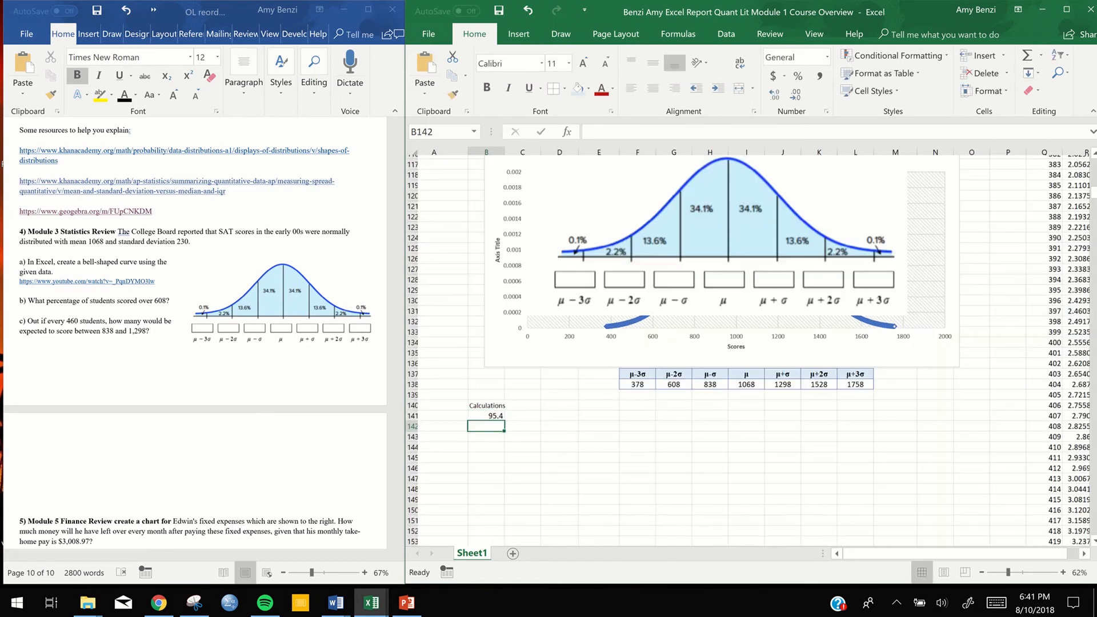
scroll(746, 346, down, 3)
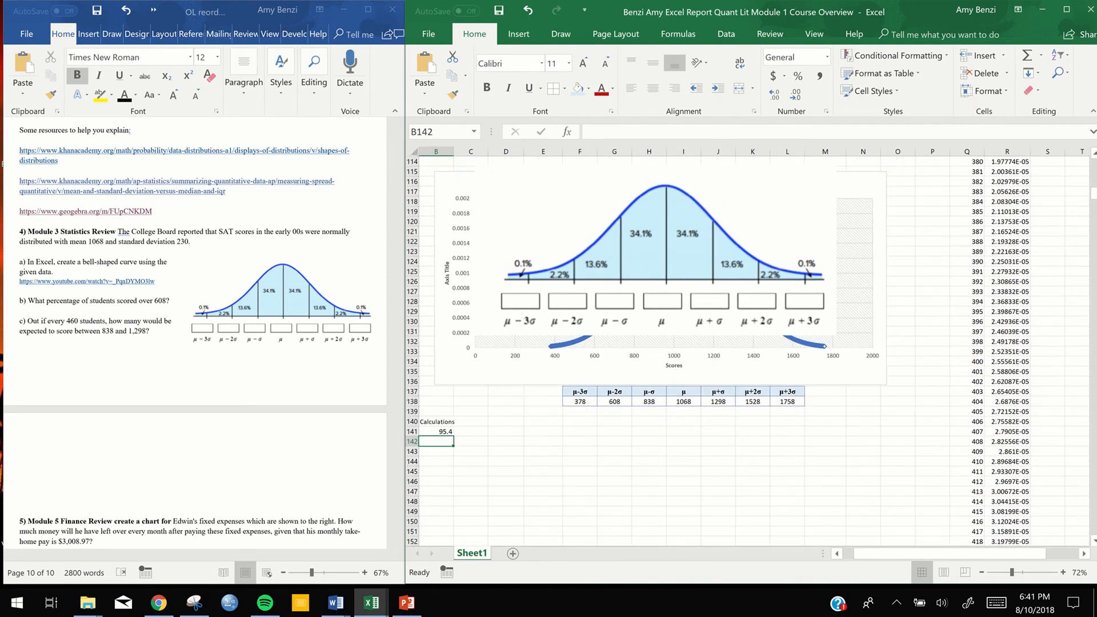
scroll(503, 237, up, 1)
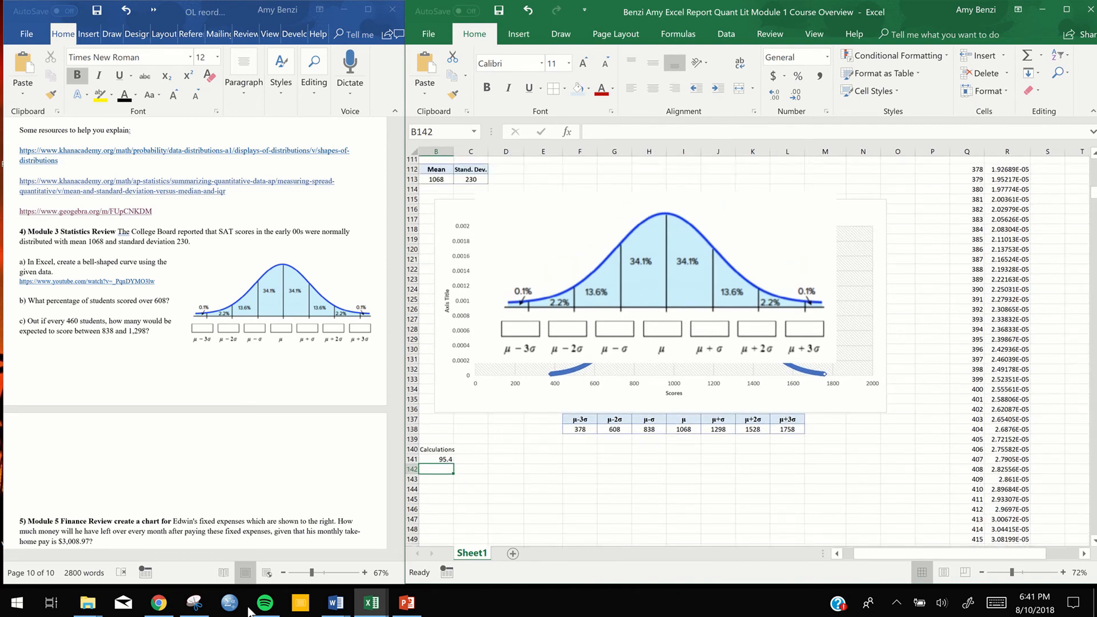
click(836, 554)
click(503, 462)
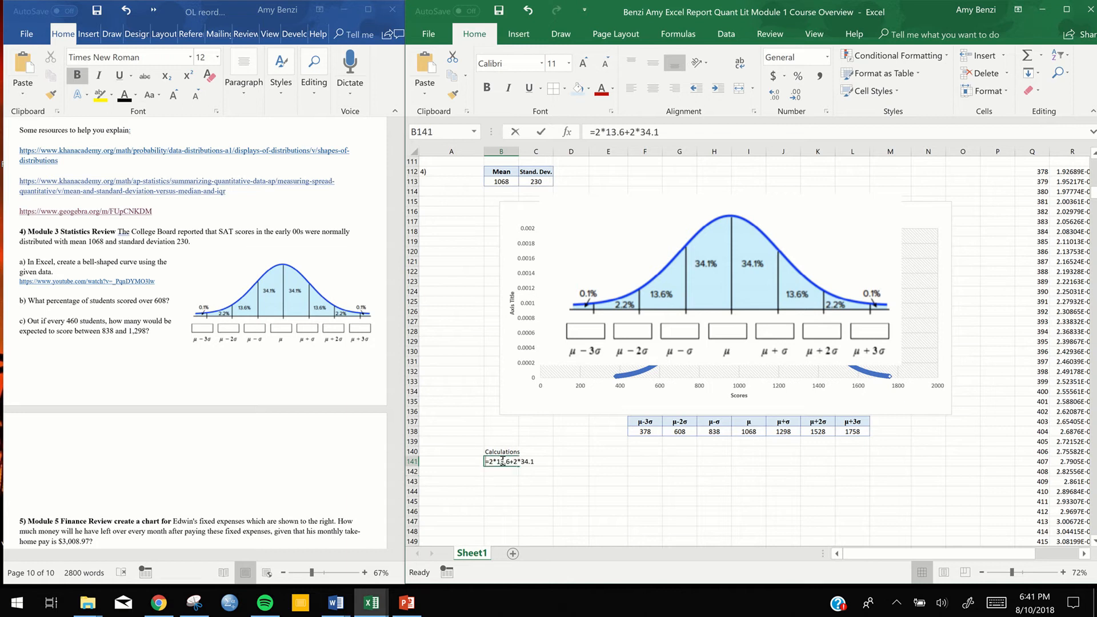
double_click(503, 461)
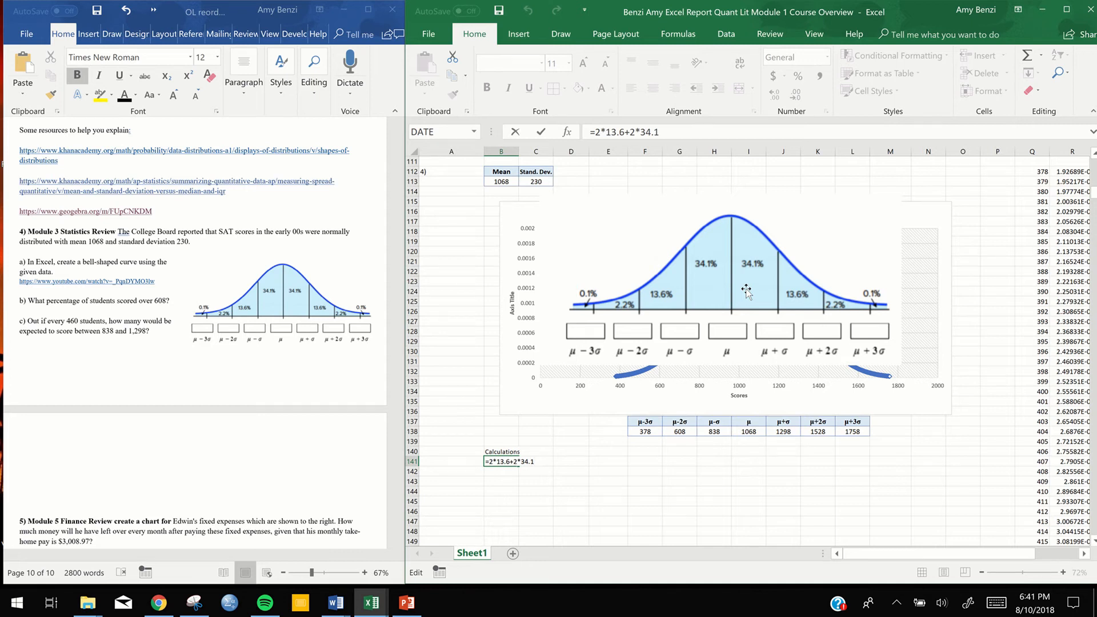
text(+2.2+.1)
key(Return)
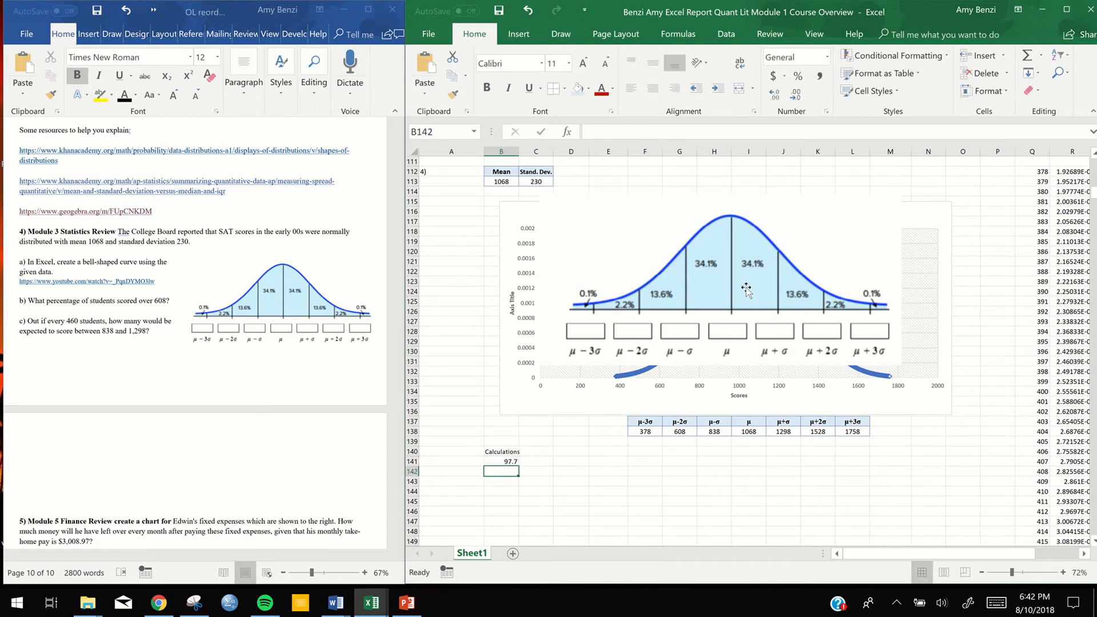
Try applying the percent style to the result in cell B141, and undo the formatting
double_click(501, 462)
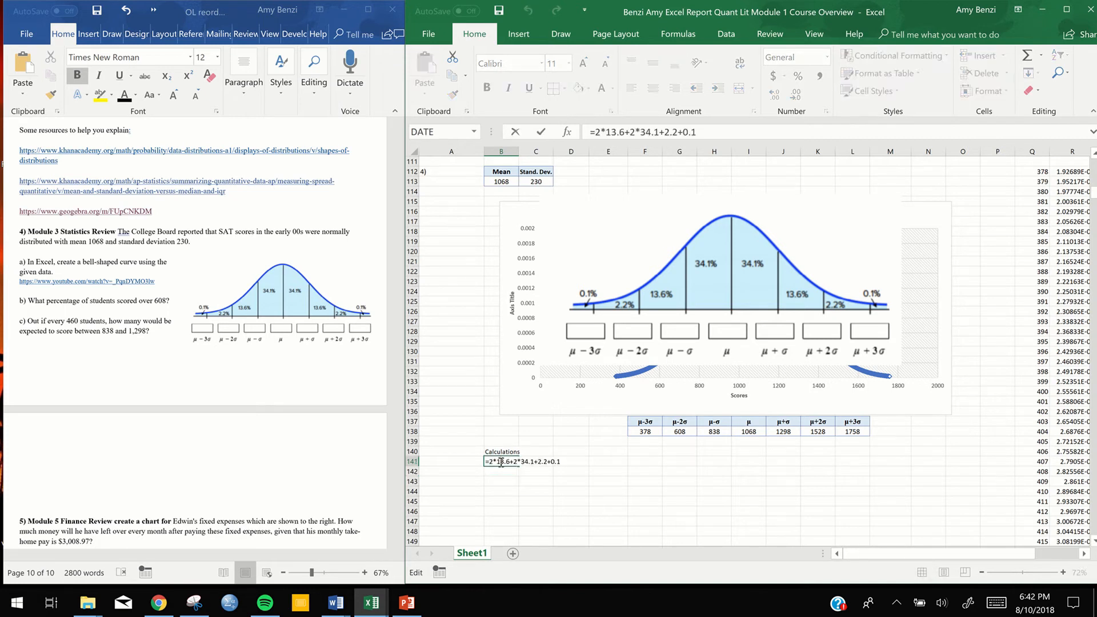
key(Escape)
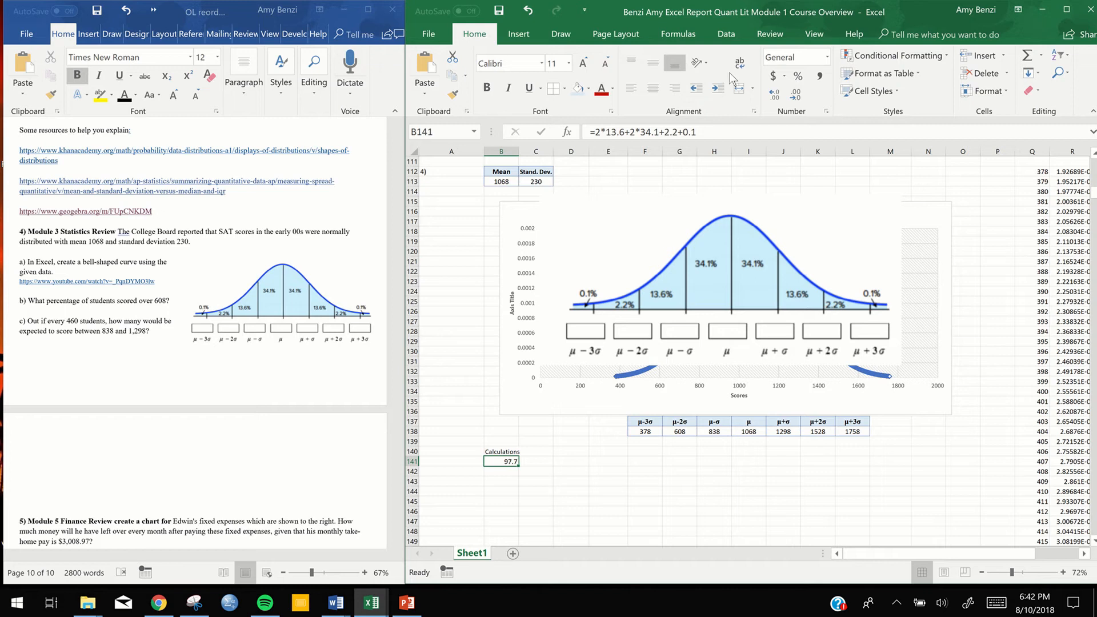
click(796, 77)
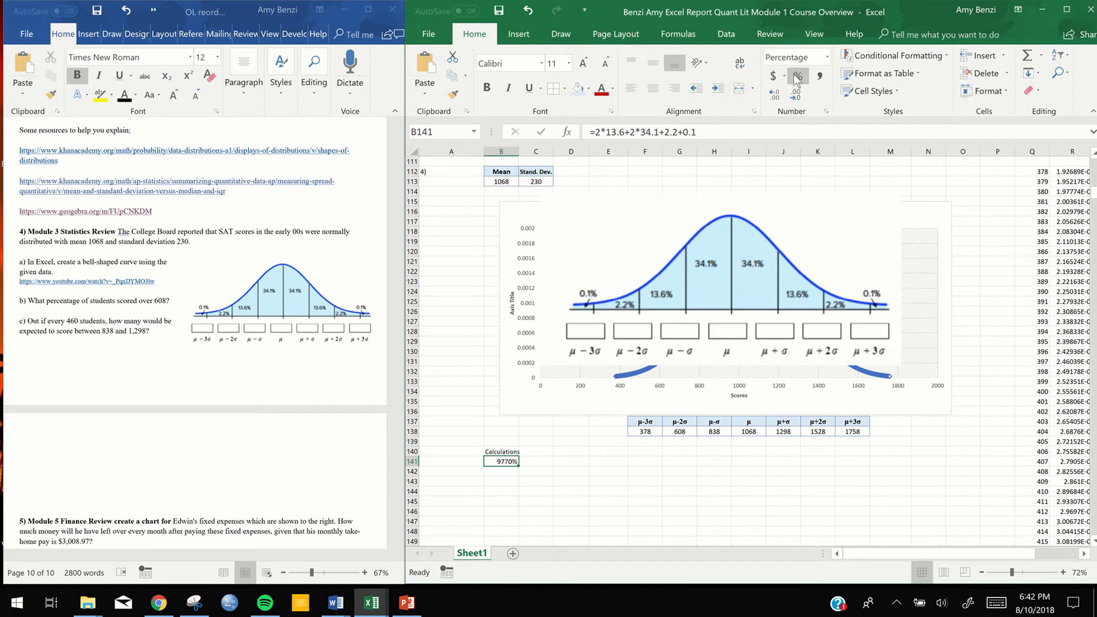
click(529, 14)
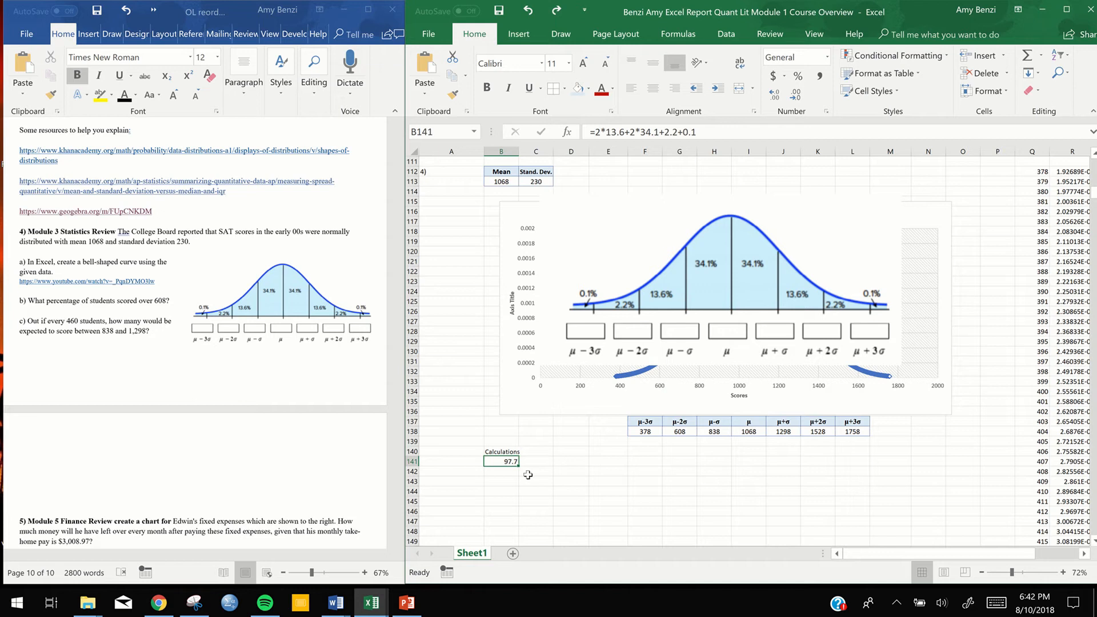
Enter the row label "Scores over 608" in cell A141
double_click(459, 461)
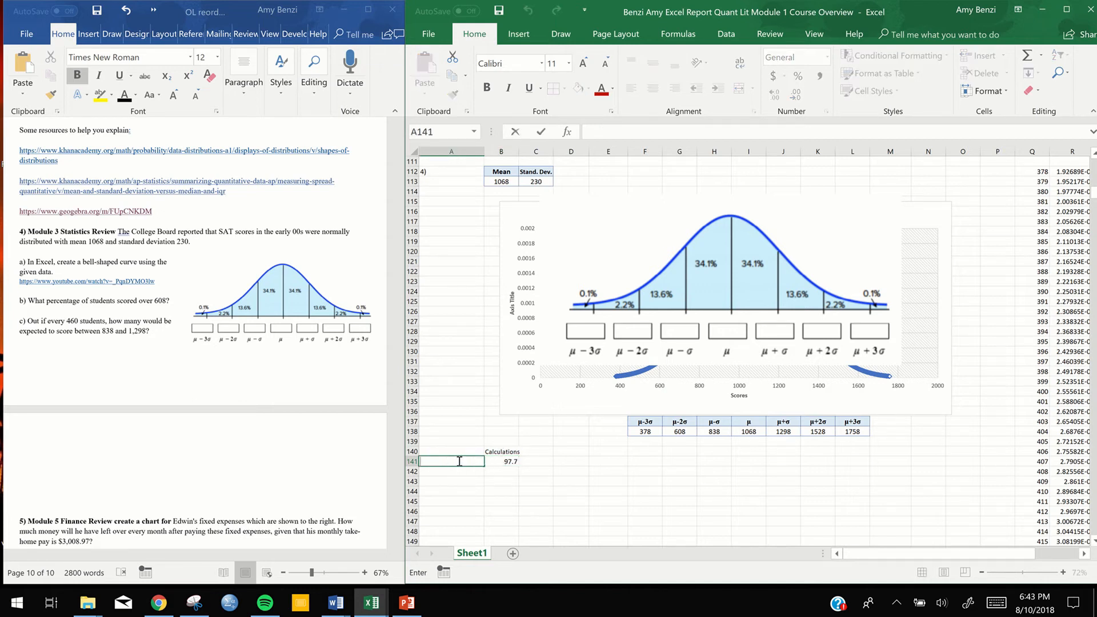
text(Scores over 608)
Enter the row label "Scores between 838 and 1298" in cell A142
click(451, 473)
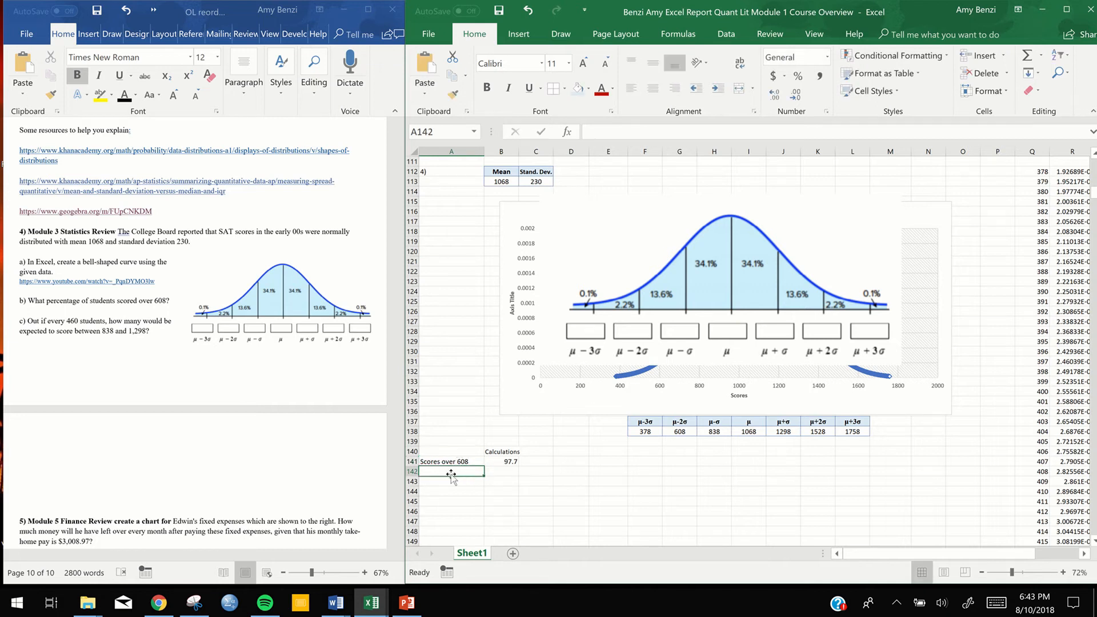
text(Scores b)
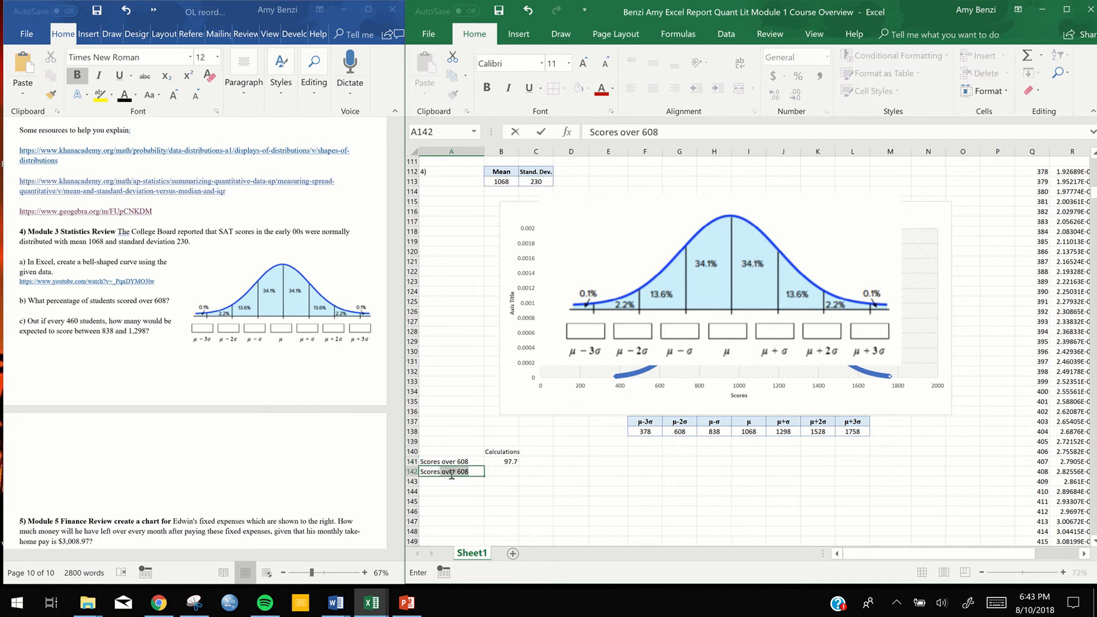
text(etween 838 and)
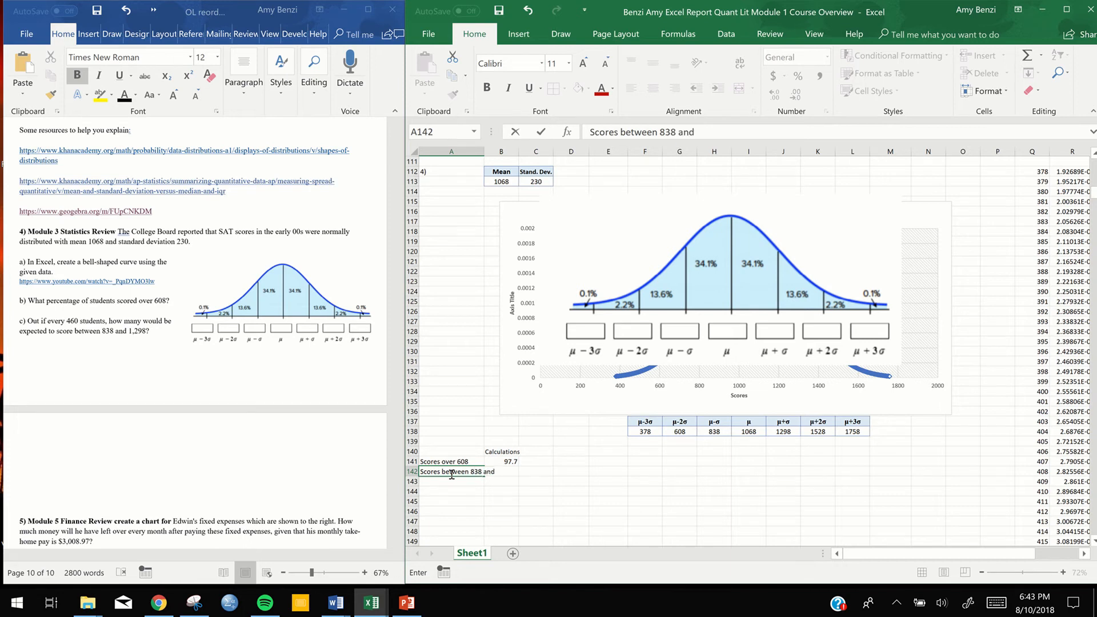
text( 1298)
key(Return)
Turn on text wrapping for the label in cell A142
click(451, 472)
right_click(451, 472)
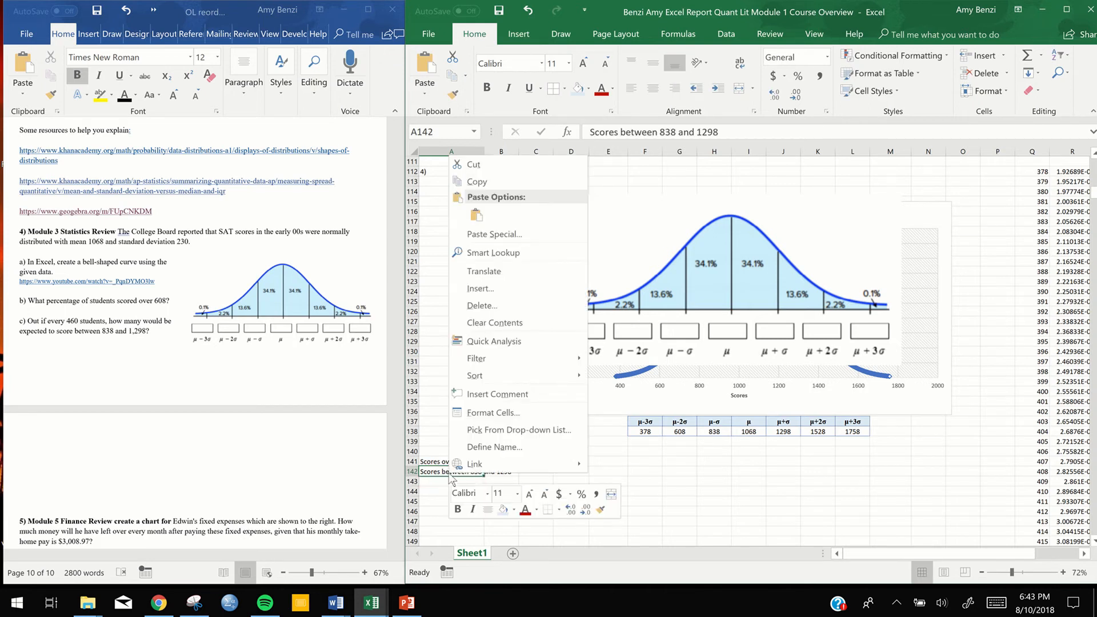
click(497, 412)
click(336, 389)
click(583, 570)
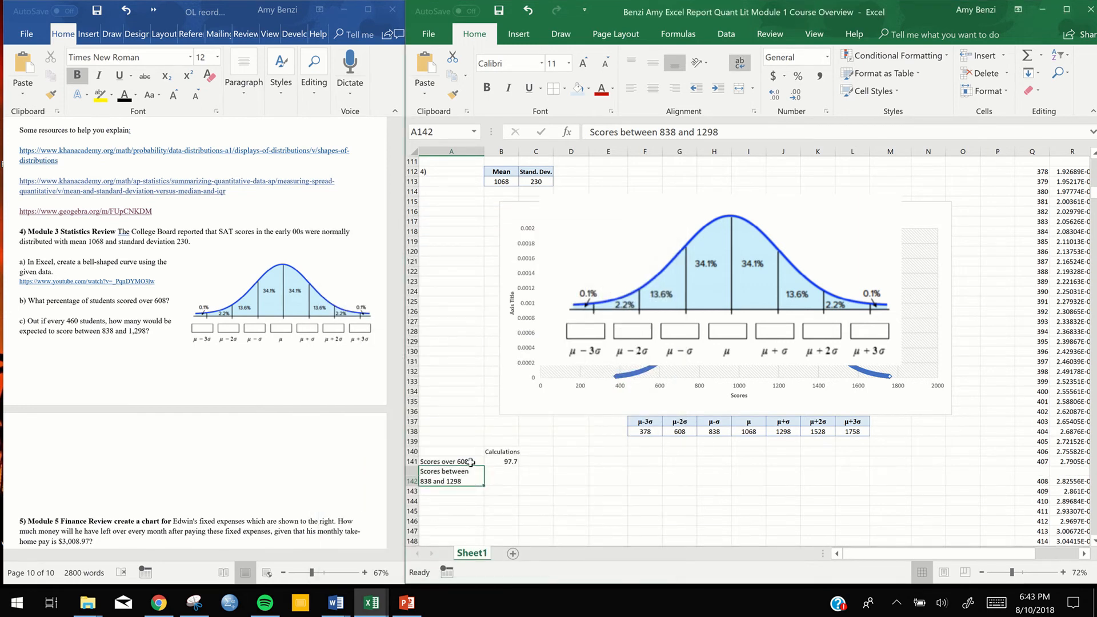
Center the contents of cells A140 to B142 horizontally
drag(471, 452, 502, 490)
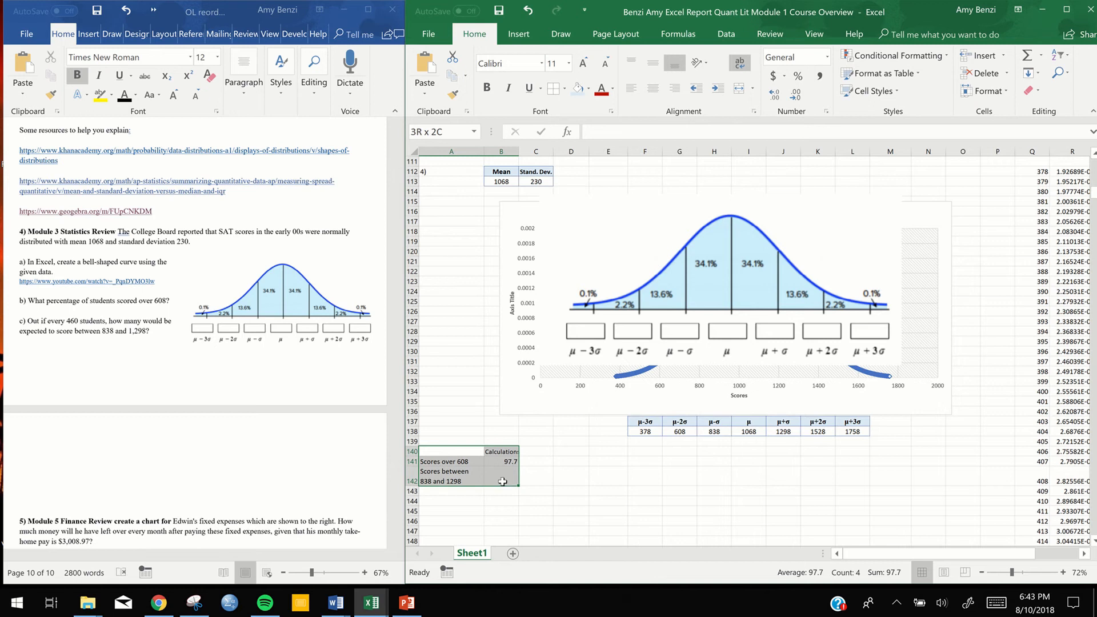
click(653, 89)
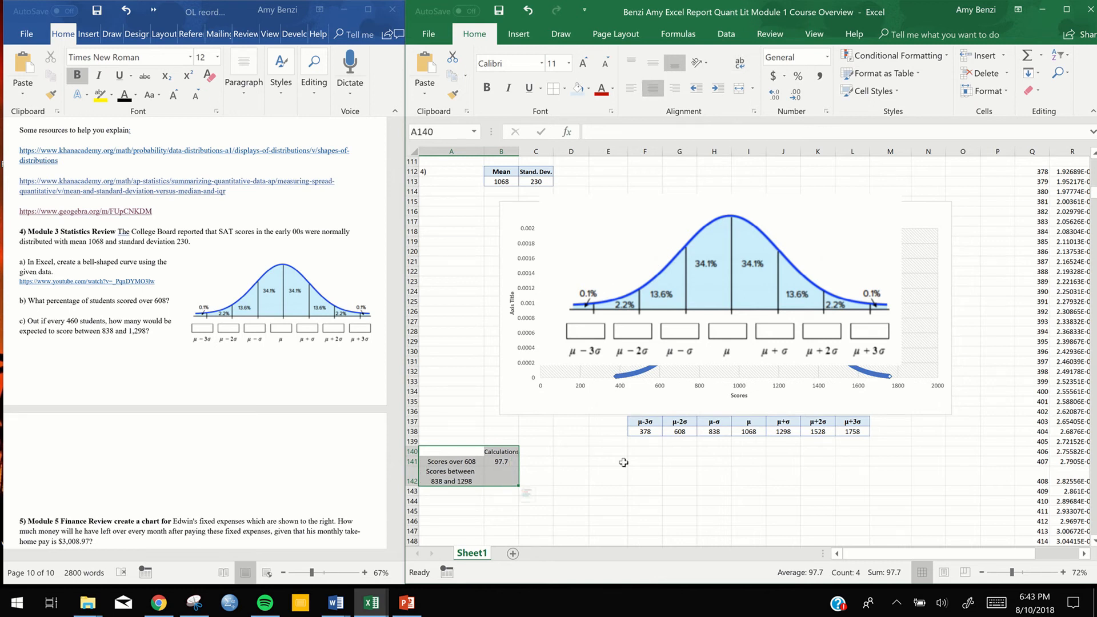
click(538, 510)
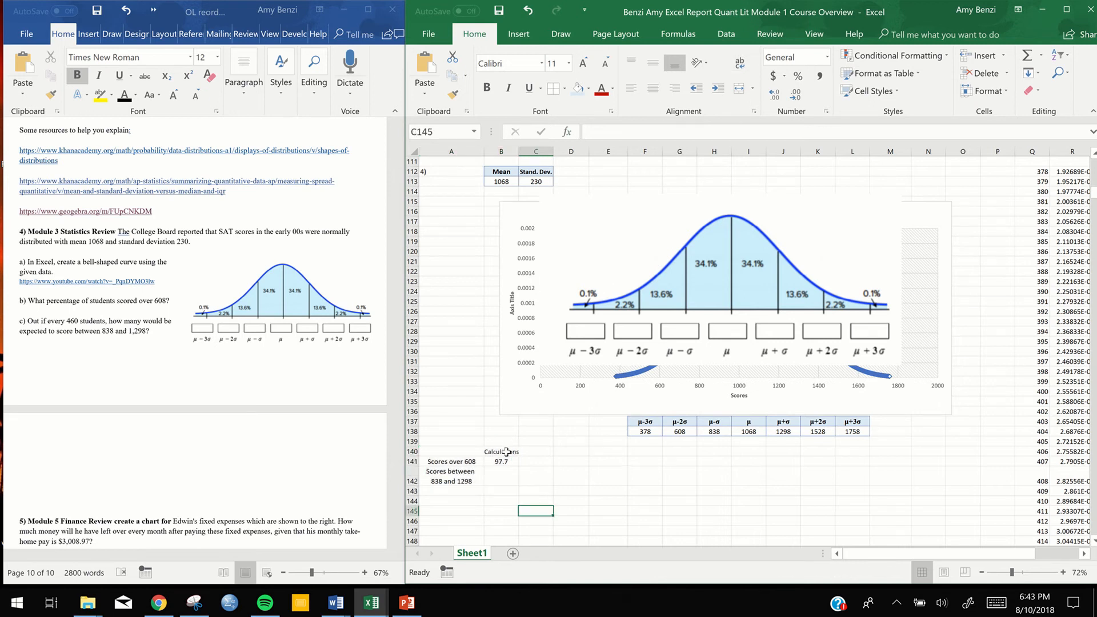
Make the "Calculations" header and the labels in A141 and A142 bold with a light blue fill
click(501, 451)
drag(471, 462, 468, 474)
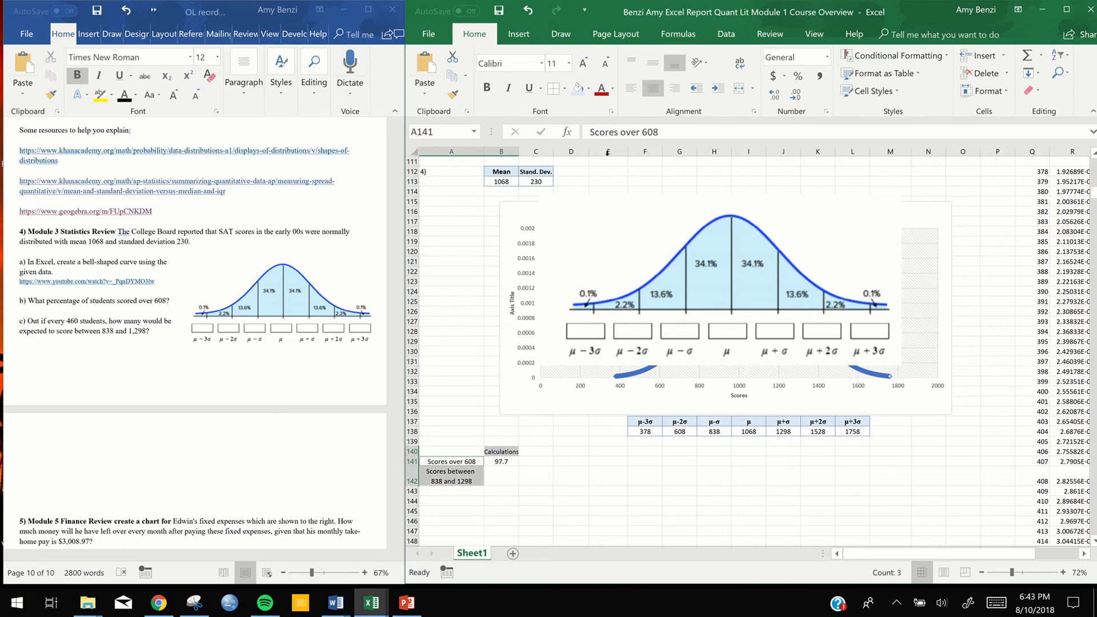
click(487, 87)
click(579, 89)
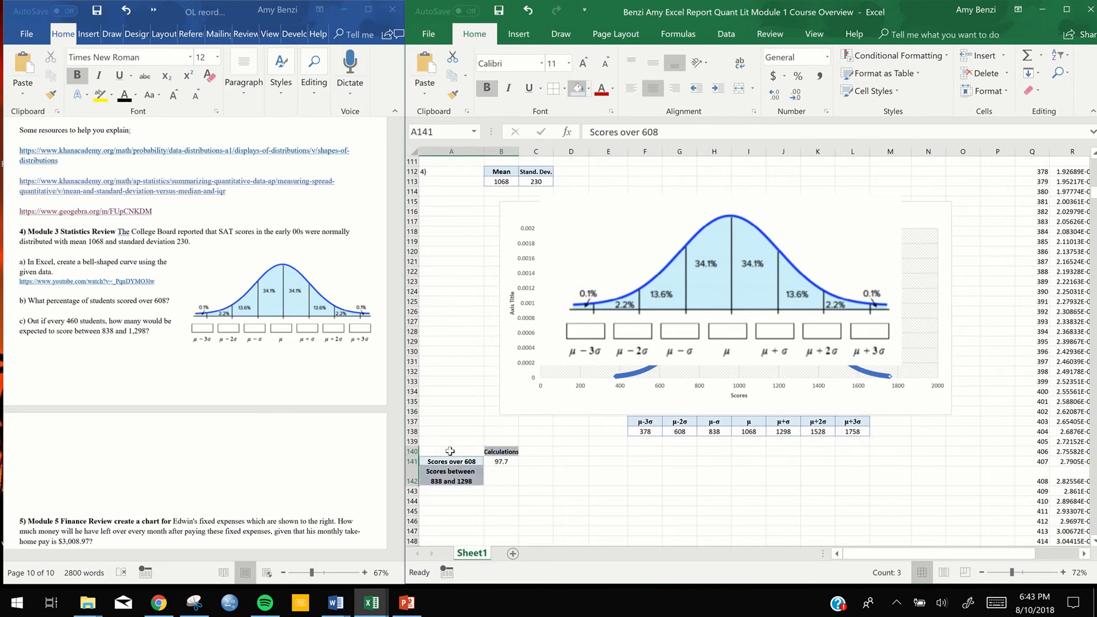
click(566, 479)
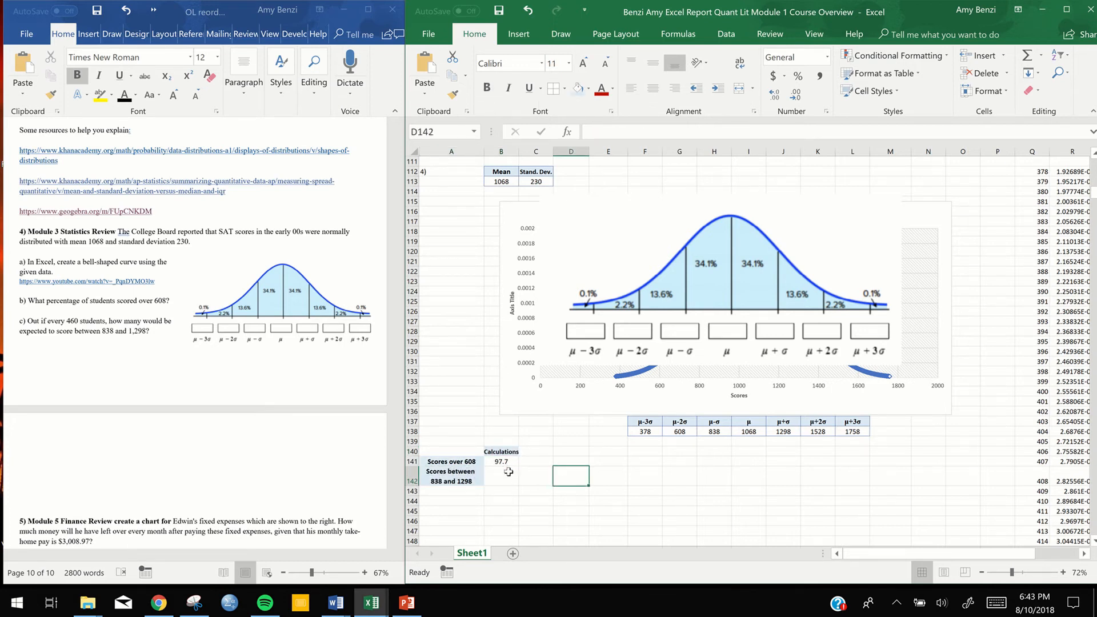
Add borders to all cells of the calculations table, A140 to B142
drag(472, 453, 503, 482)
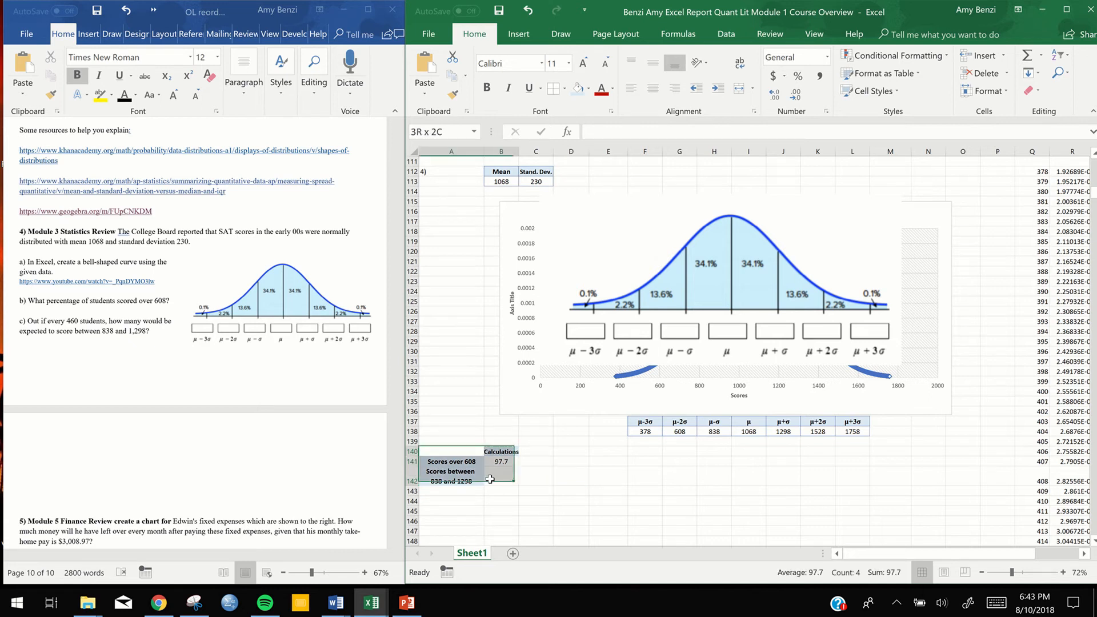
click(564, 90)
click(574, 207)
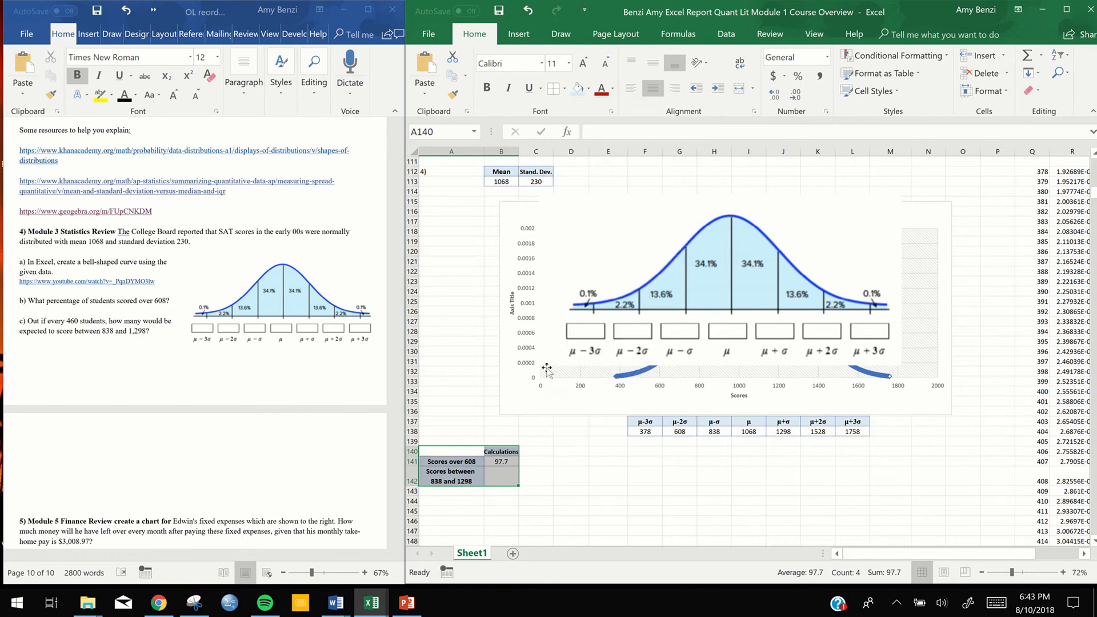
click(578, 476)
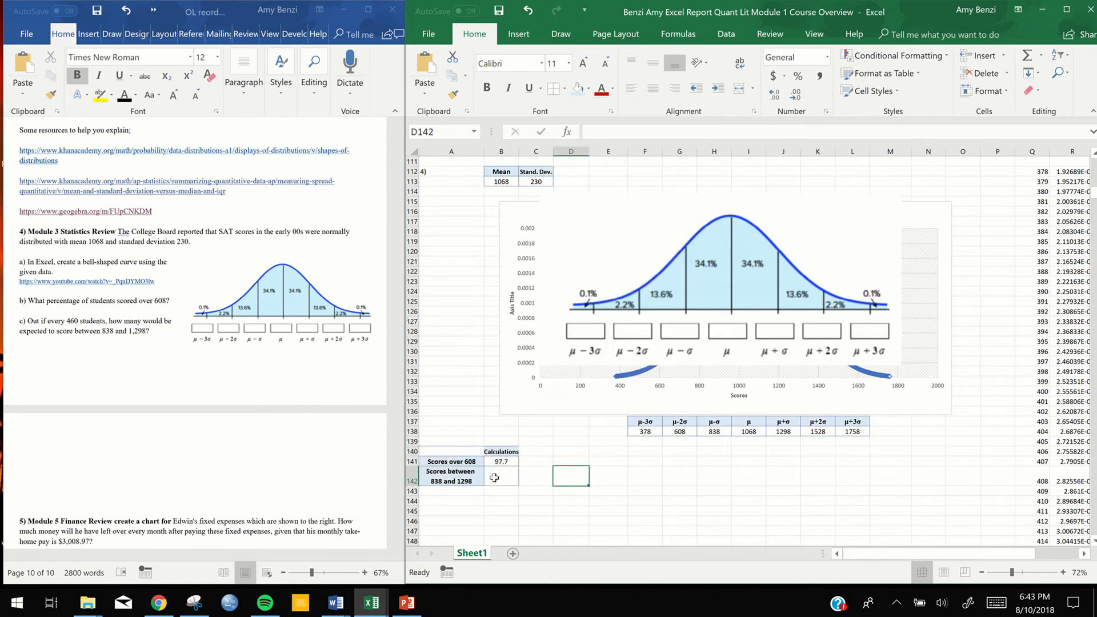
Enter the formula =2*34.1 in cell B142 for the scores between 838 and 1298
double_click(494, 478)
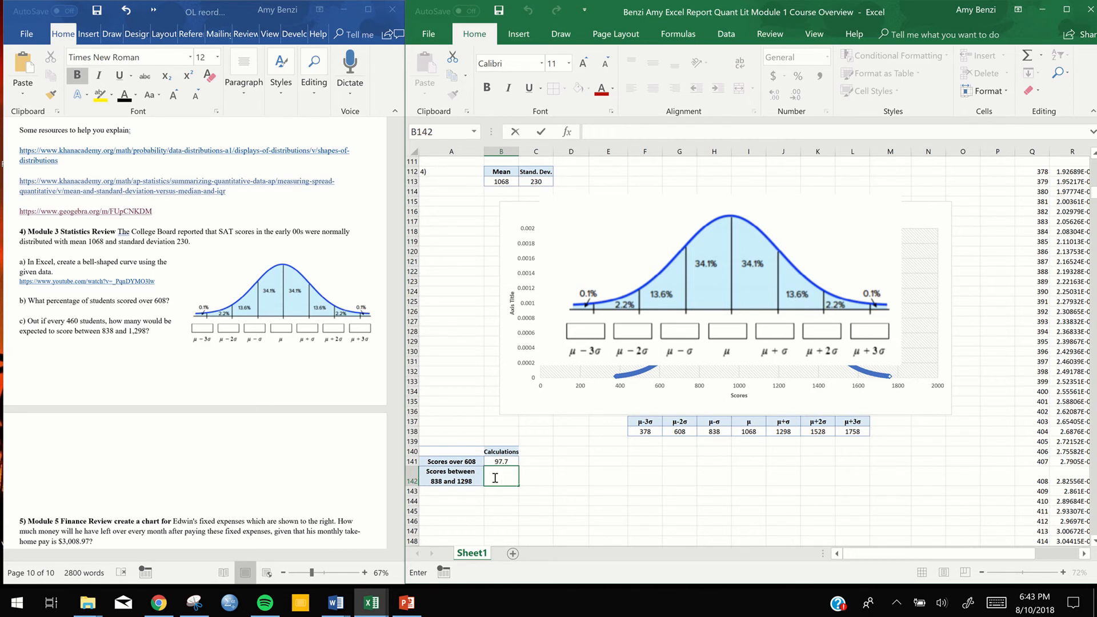
text(=)
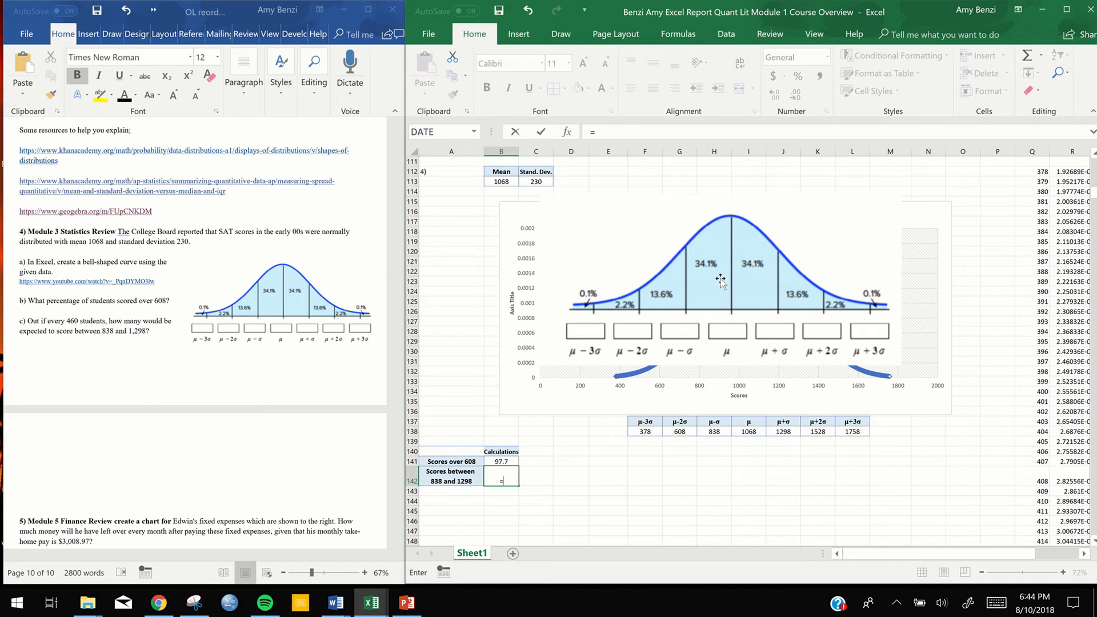
text(2*34.1)
key(Return)
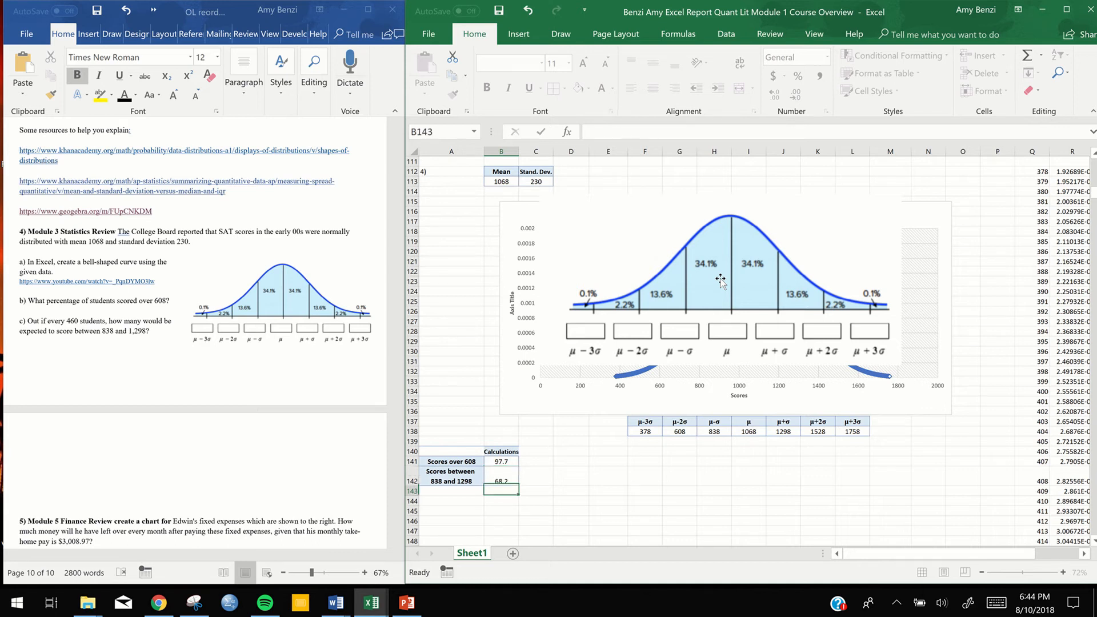
Center the result in cell B142 both horizontally and vertically
click(500, 479)
click(653, 89)
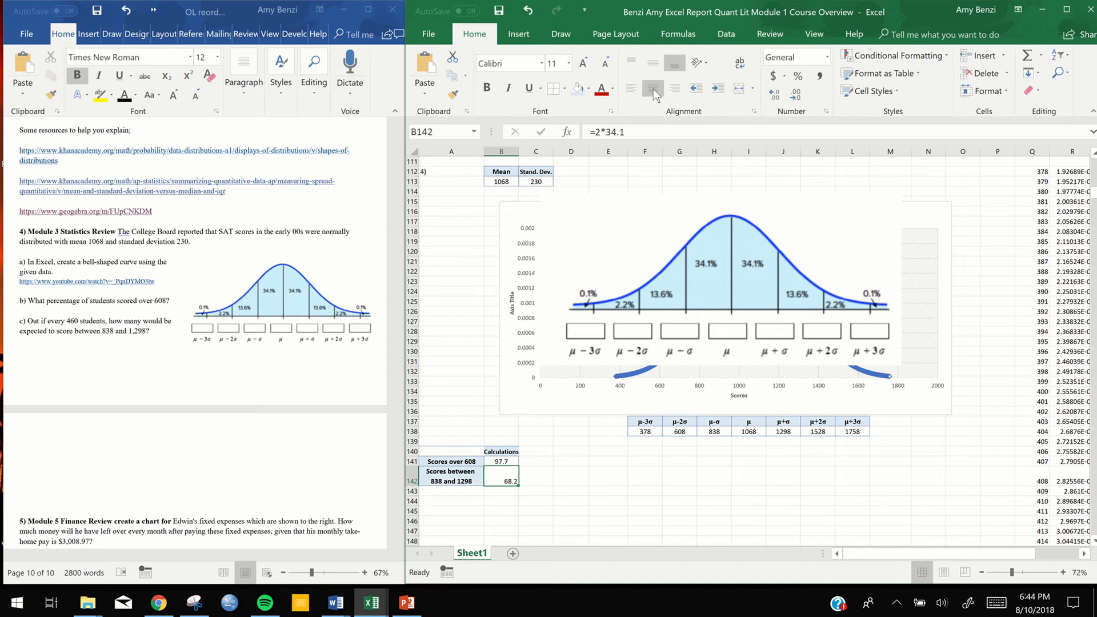
click(653, 89)
click(656, 59)
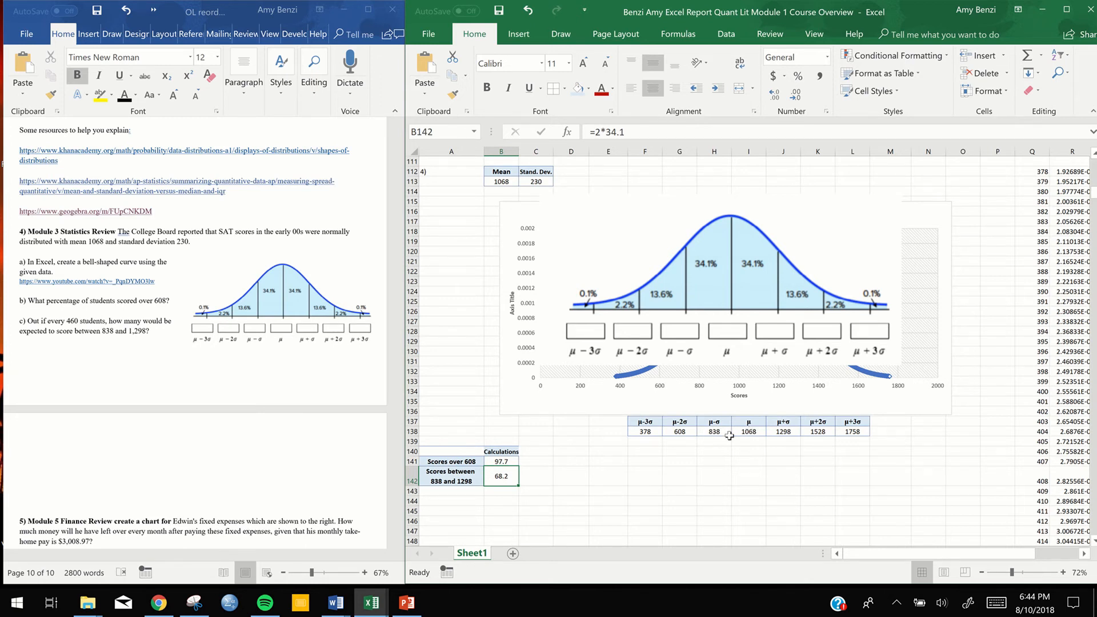
Enter the label text "How many scores between" in cell A143
click(462, 493)
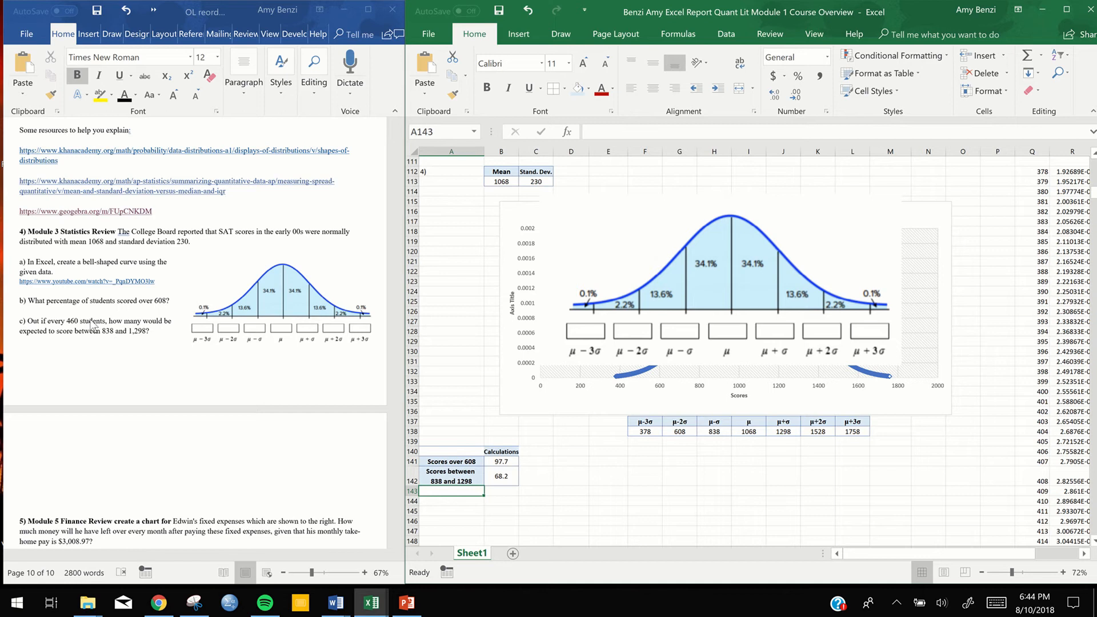
double_click(455, 493)
text(How many)
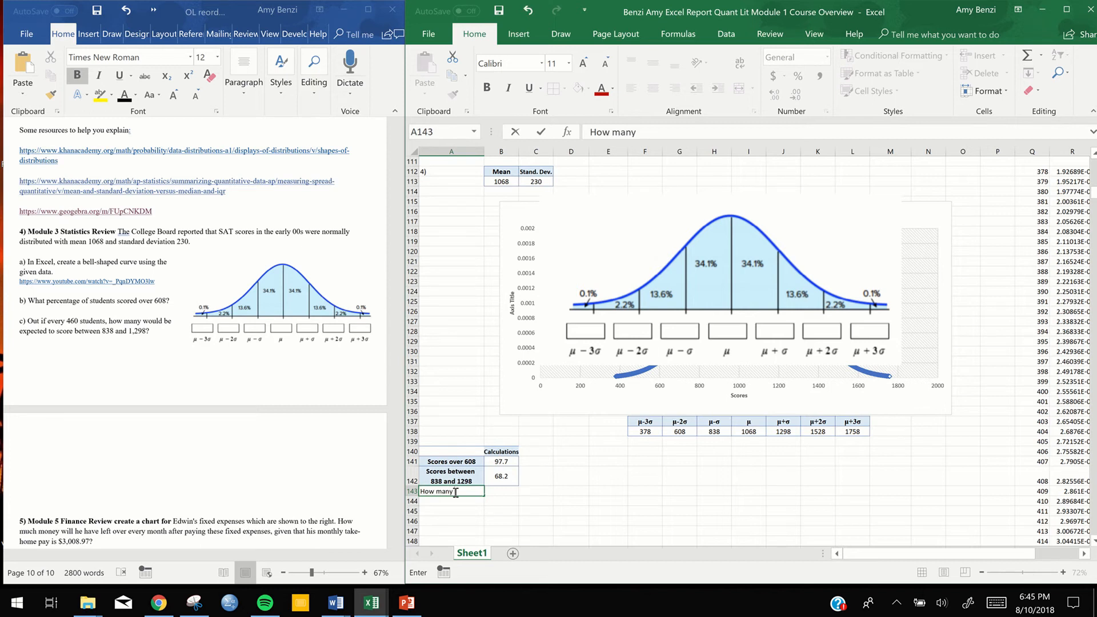
text( scores between)
Copy "between 838 and 1298" from the label in A142 and paste it over the word "between" in A143
scroll(455, 493, up, 1)
click(455, 510)
double_click(455, 510)
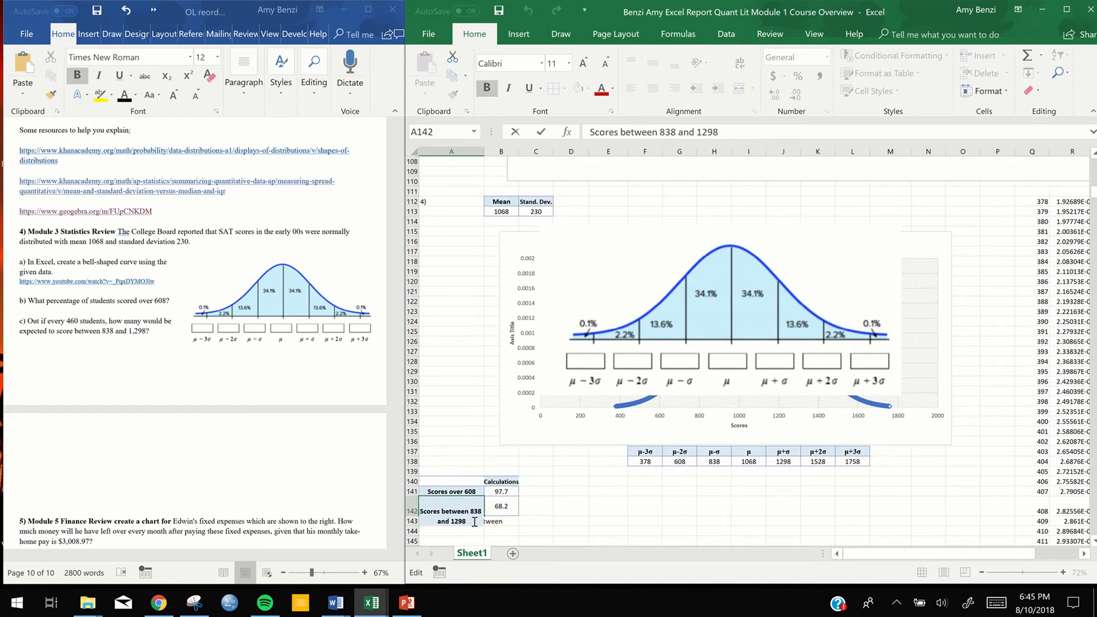
drag(476, 521, 441, 513)
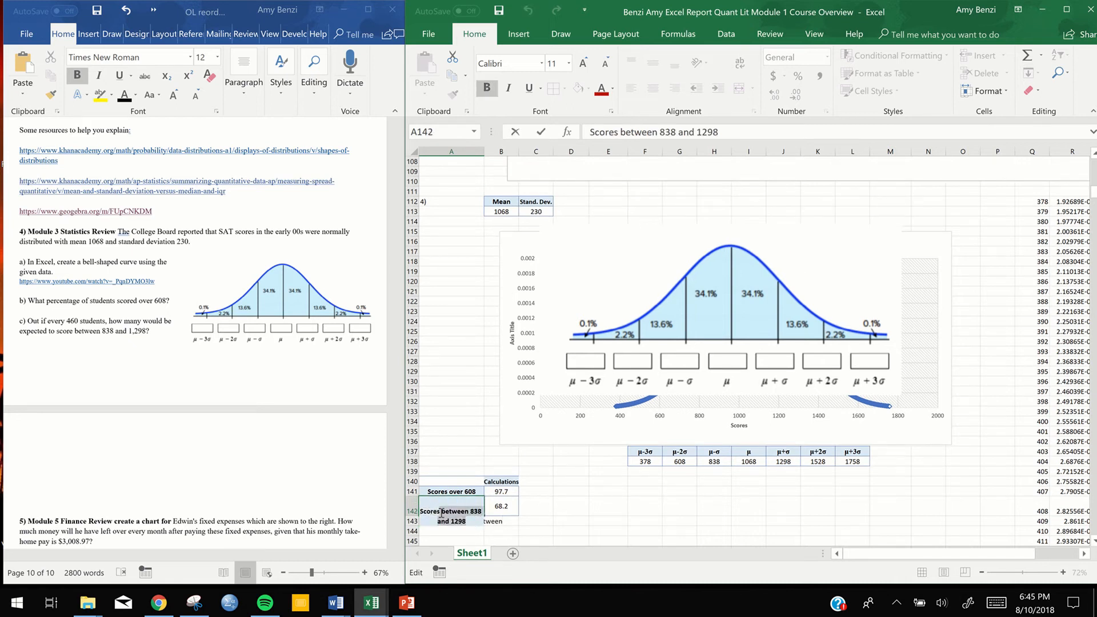
key(ctrl+c)
click(454, 525)
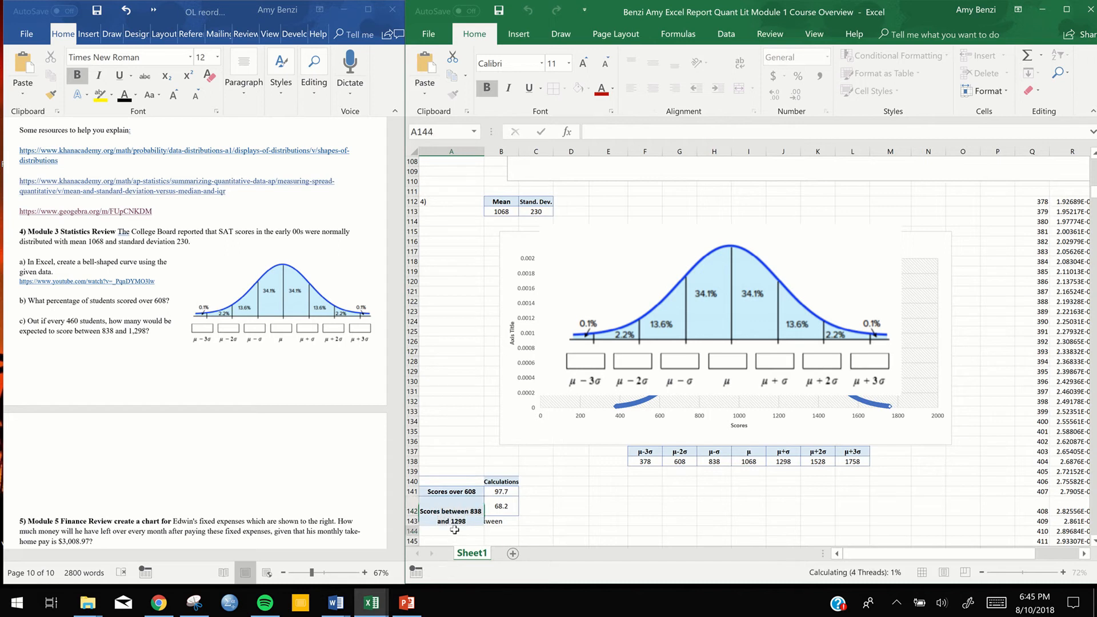
double_click(475, 522)
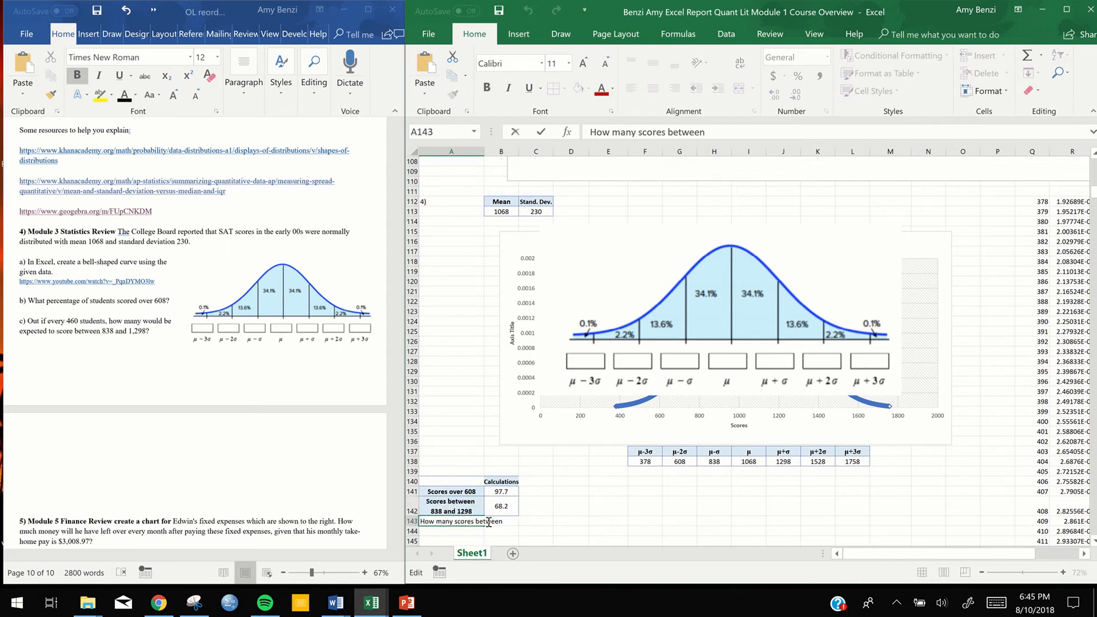
double_click(489, 523)
key(ctrl+v)
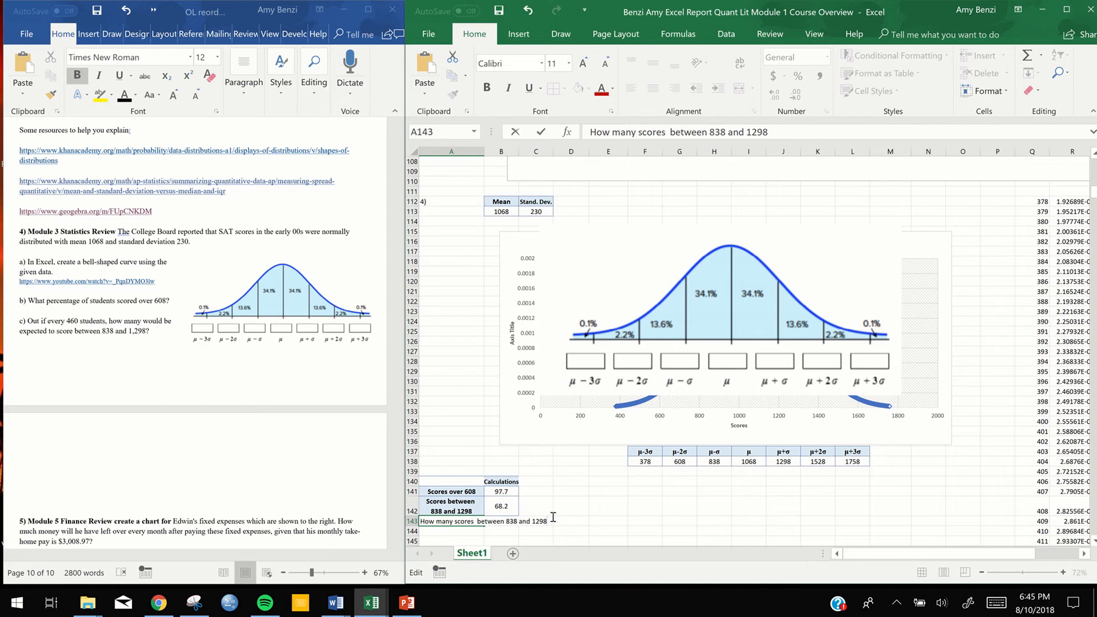
Complete the label in A143 to read "How many scores are expected between 838 and 1298 out of 460 students"
text(out of 460 students)
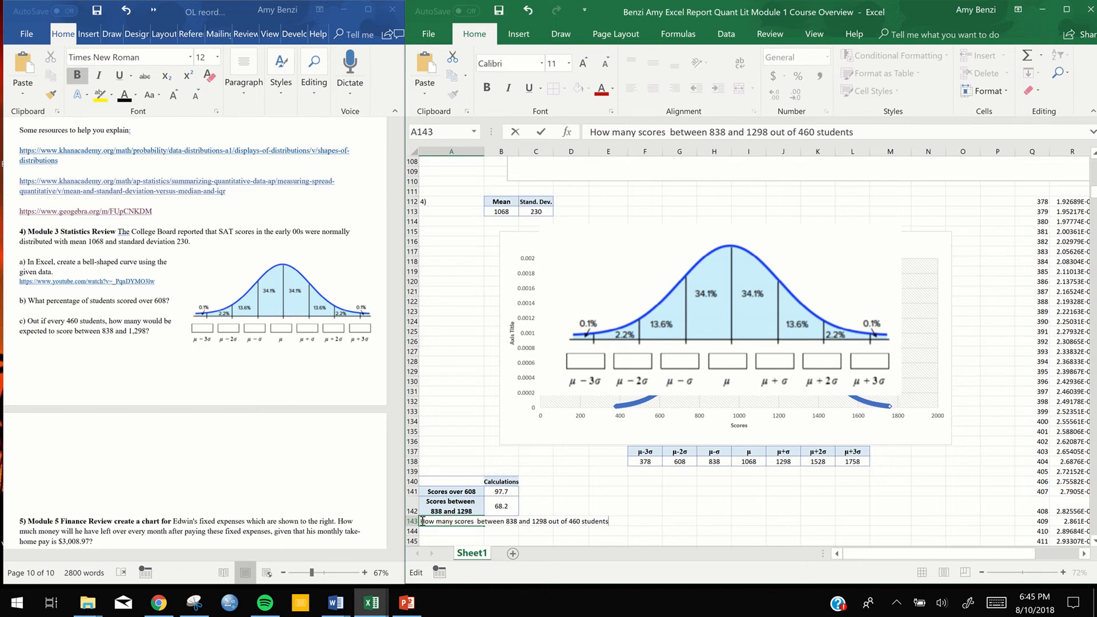
click(478, 521)
text(are exp)
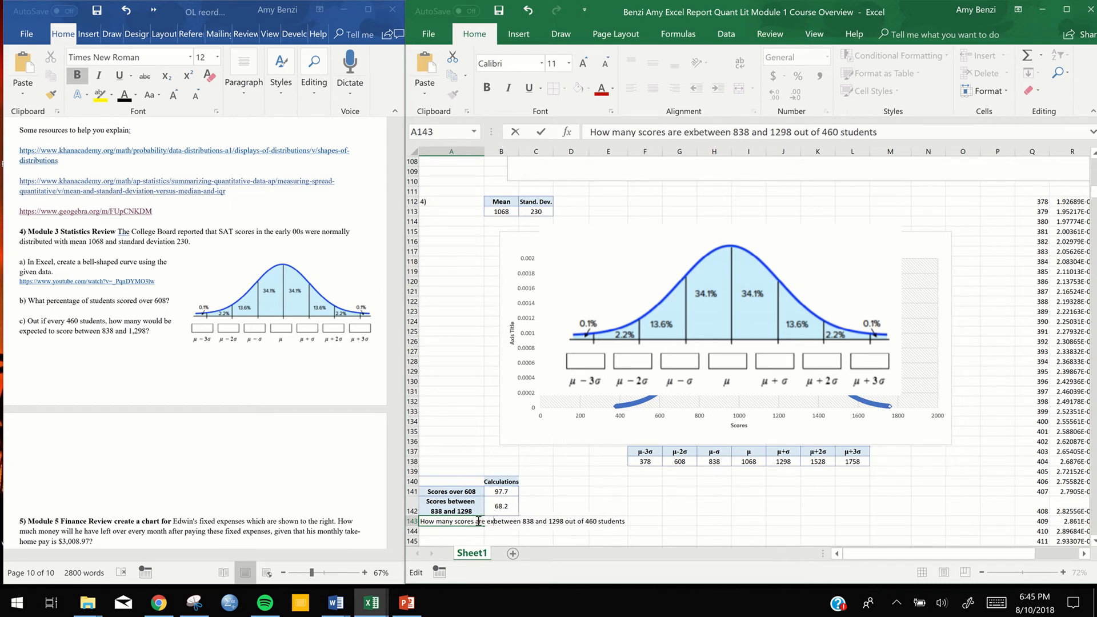
text(ected)
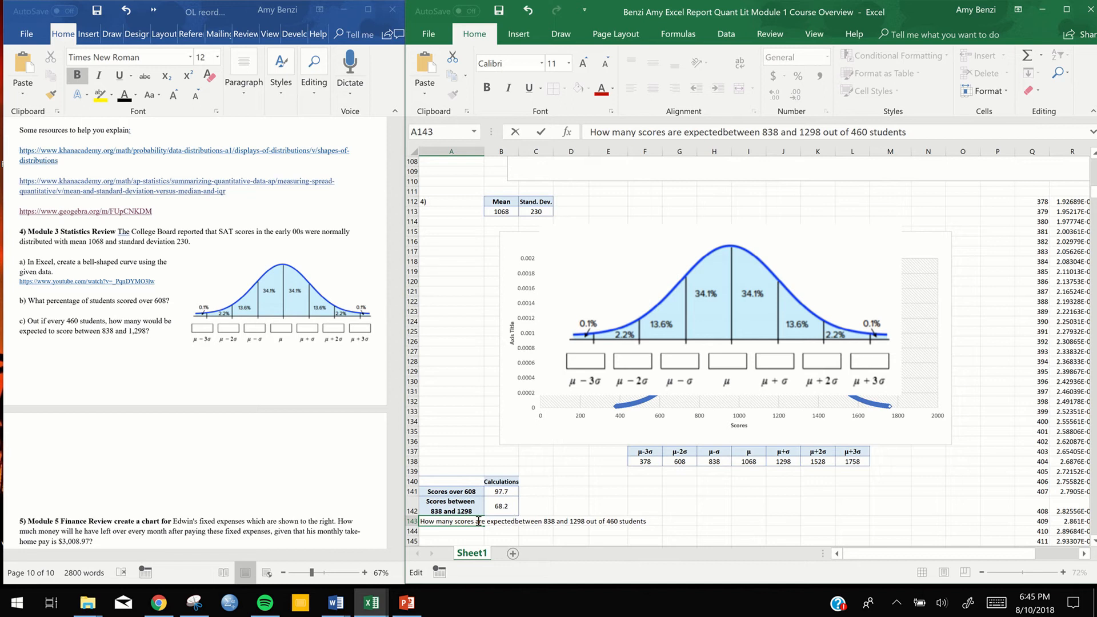
click(584, 491)
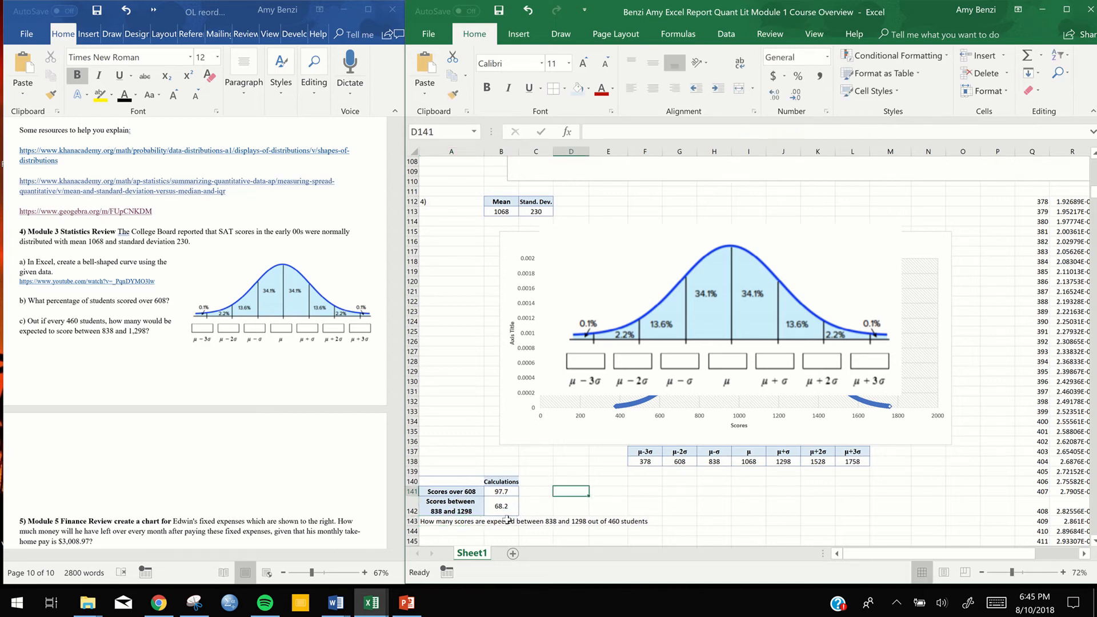
Turn on text wrapping for the label in cell A143
click(467, 522)
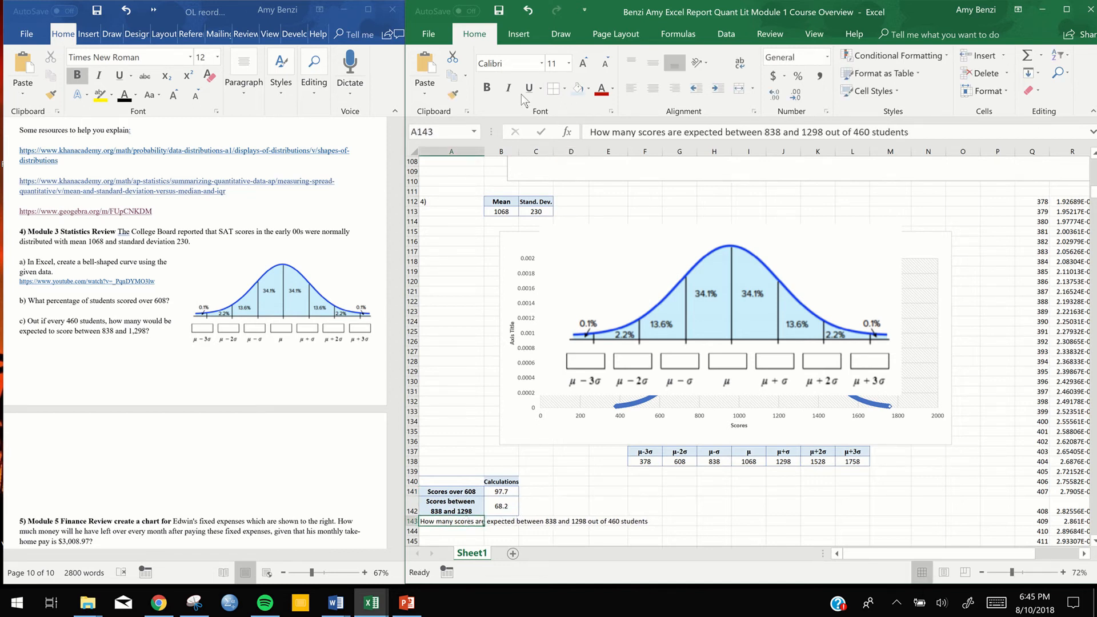
right_click(444, 524)
click(464, 462)
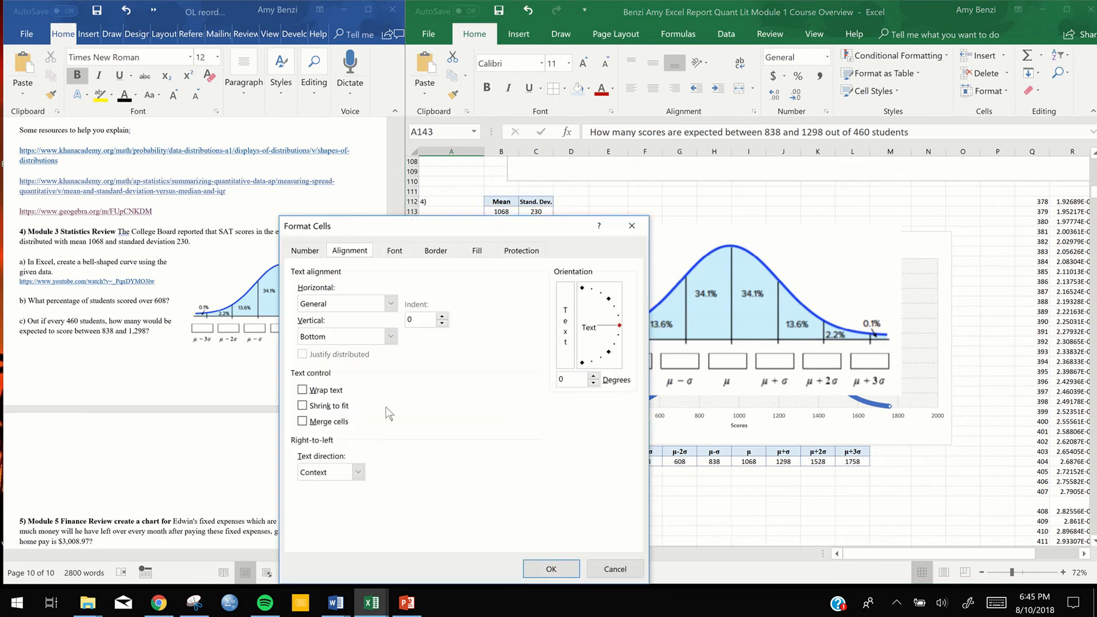
click(303, 390)
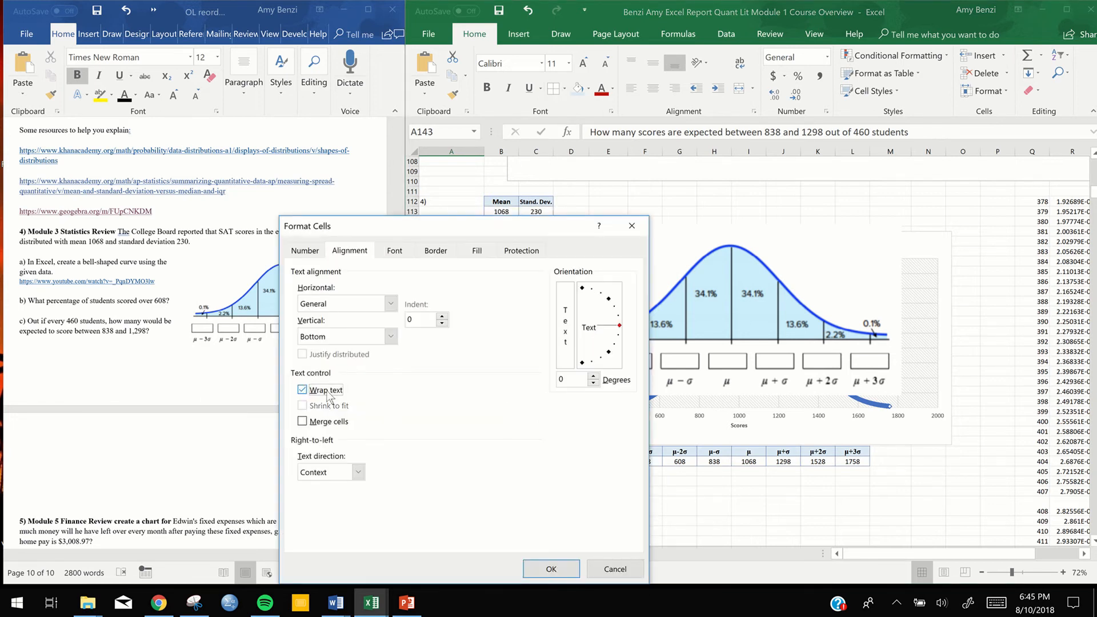
click(538, 567)
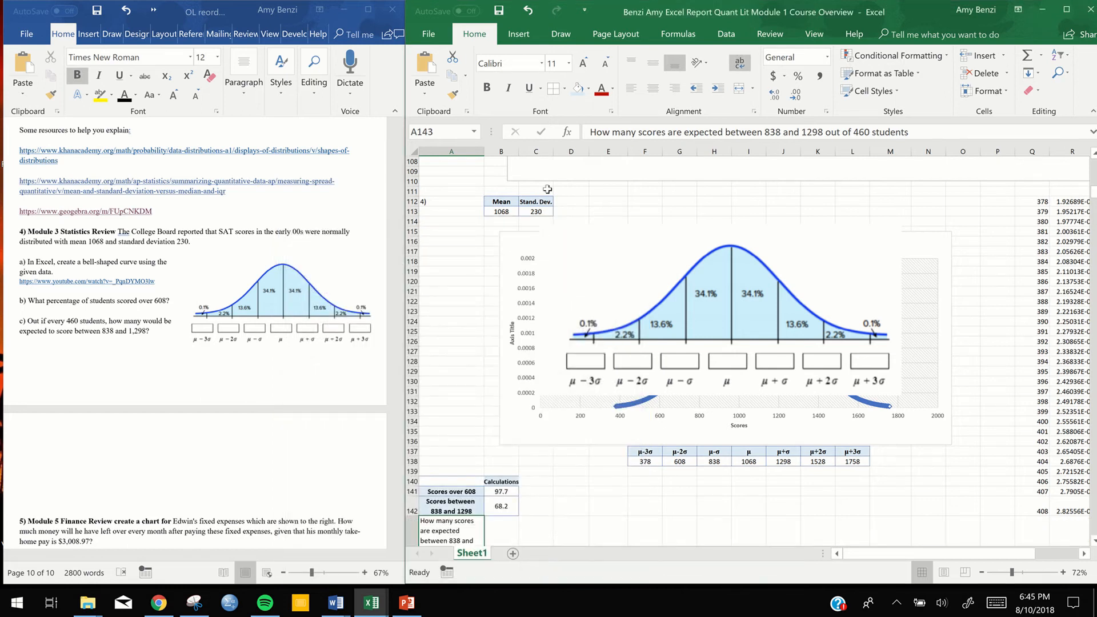
Centre the label in A143 horizontally and vertically, make it bold and shade the cell light blue
click(653, 61)
click(652, 88)
scroll(604, 459, down, 6)
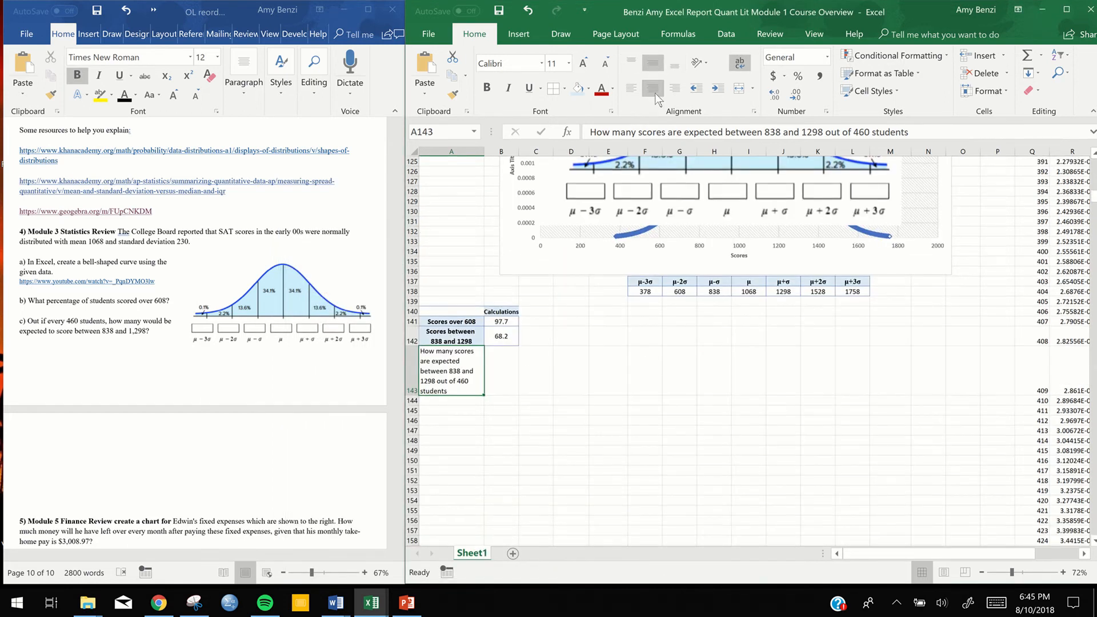
click(604, 459)
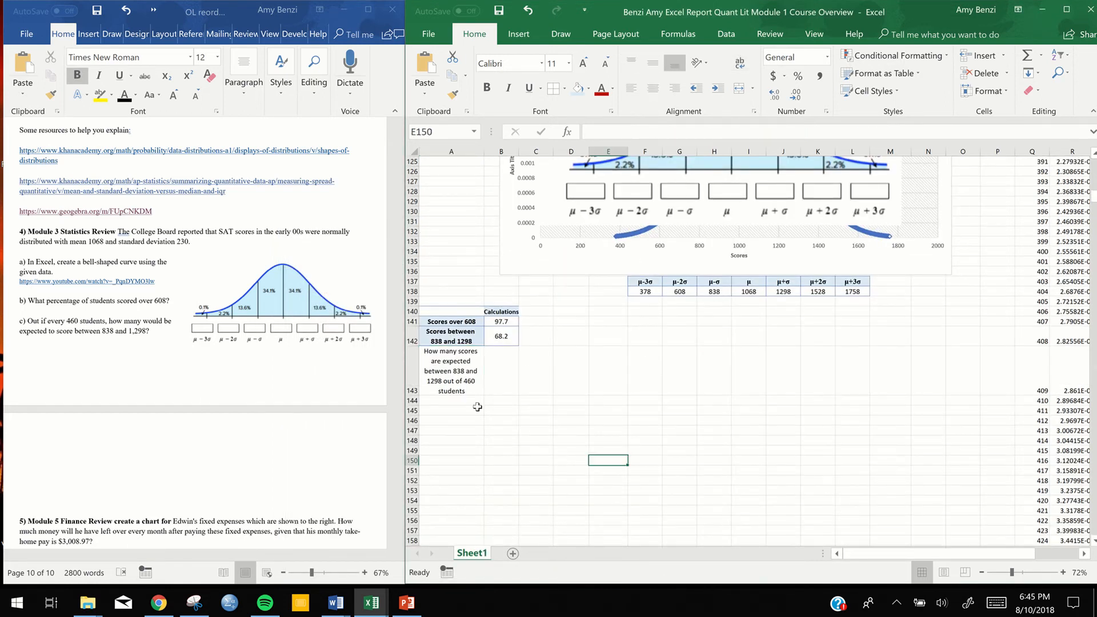
click(453, 368)
click(487, 87)
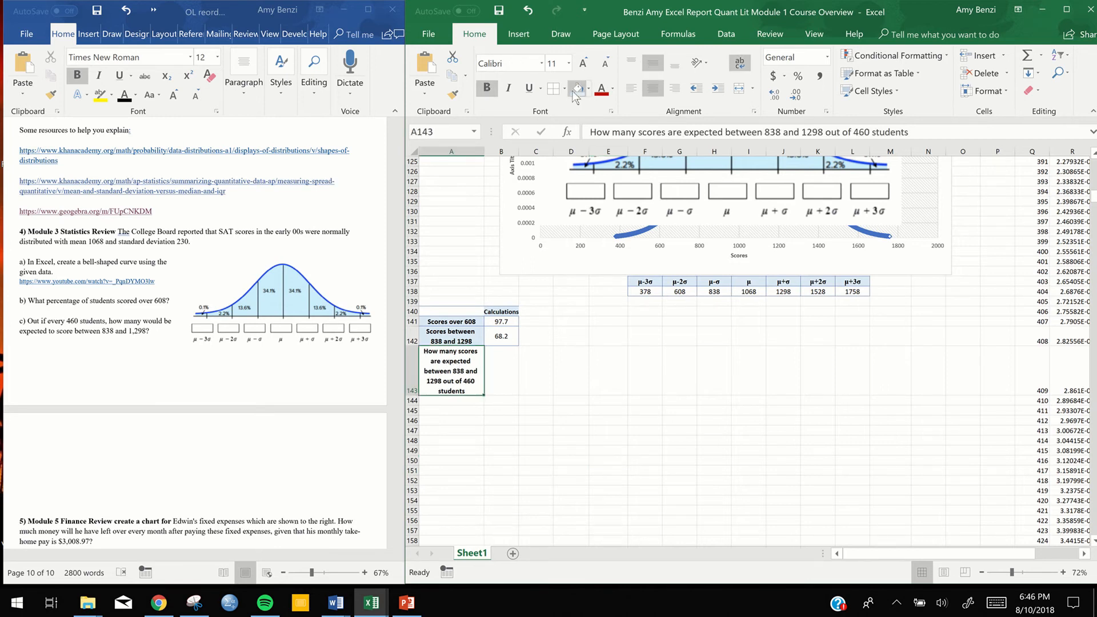
Add borders to the calculations table in A140:B143
drag(469, 312, 501, 378)
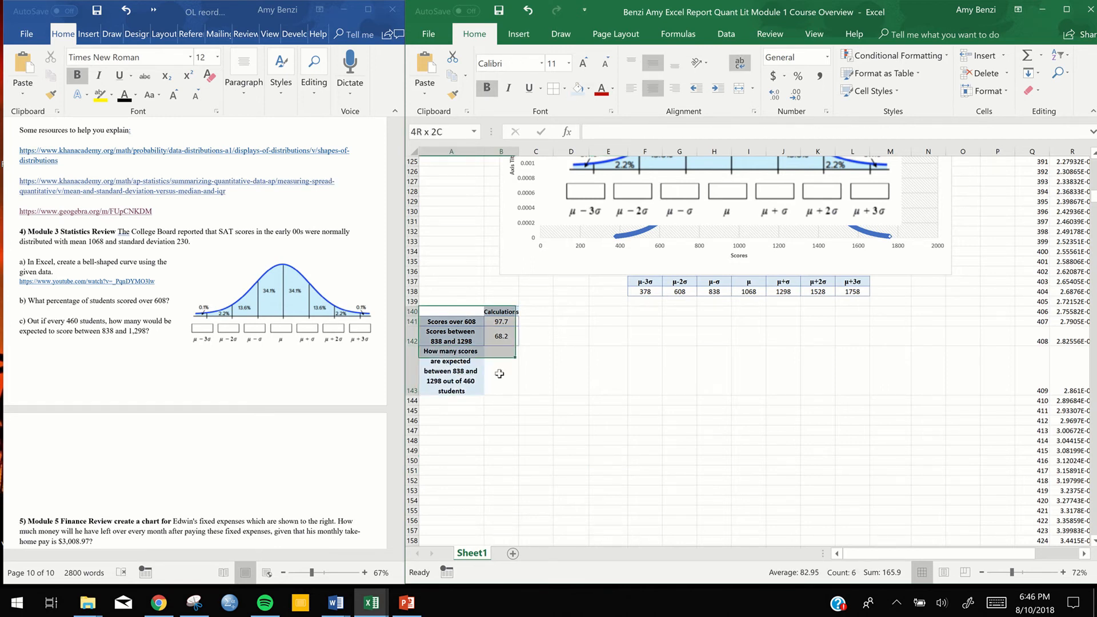
click(565, 90)
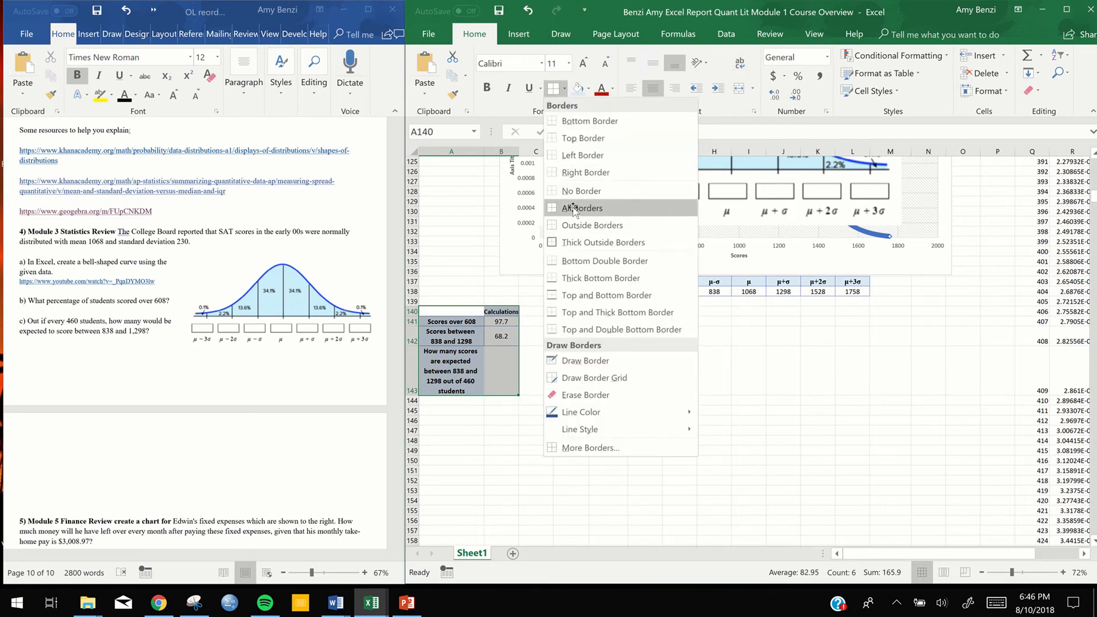
click(575, 224)
double_click(502, 379)
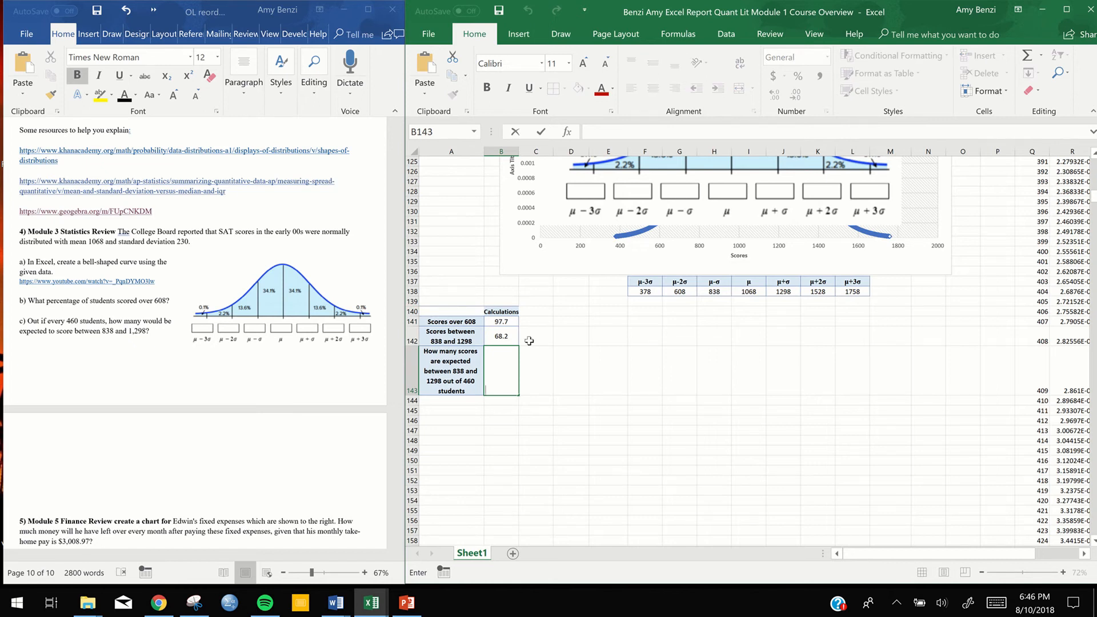
text(=)
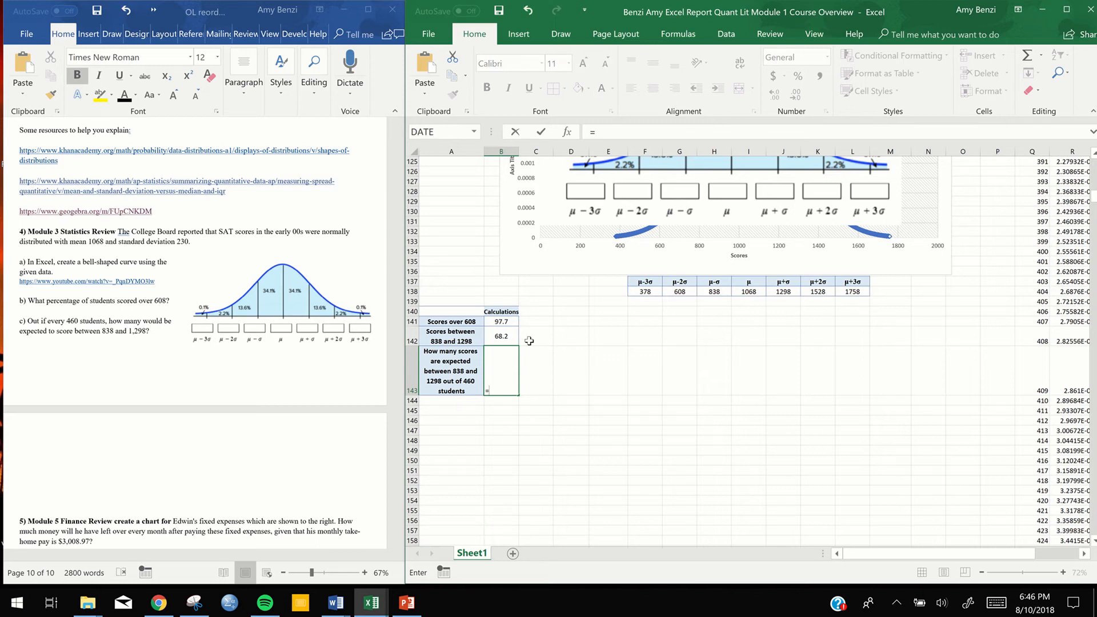
click(494, 335)
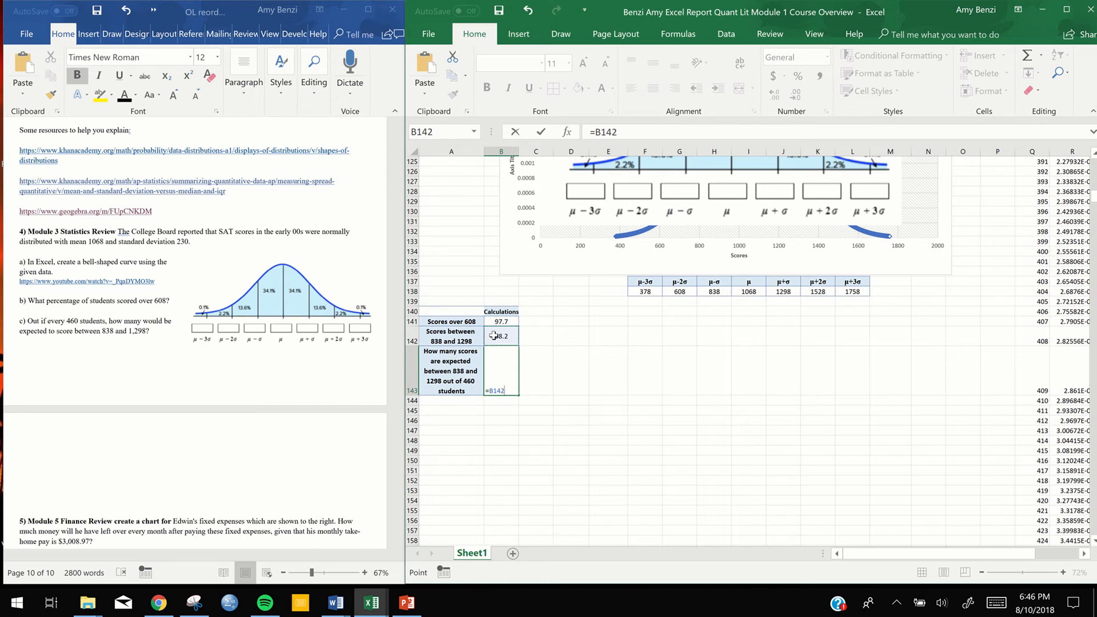
key(BackSpace)
key(BackSpace)
key(BackSpace)
key(BackSpace)
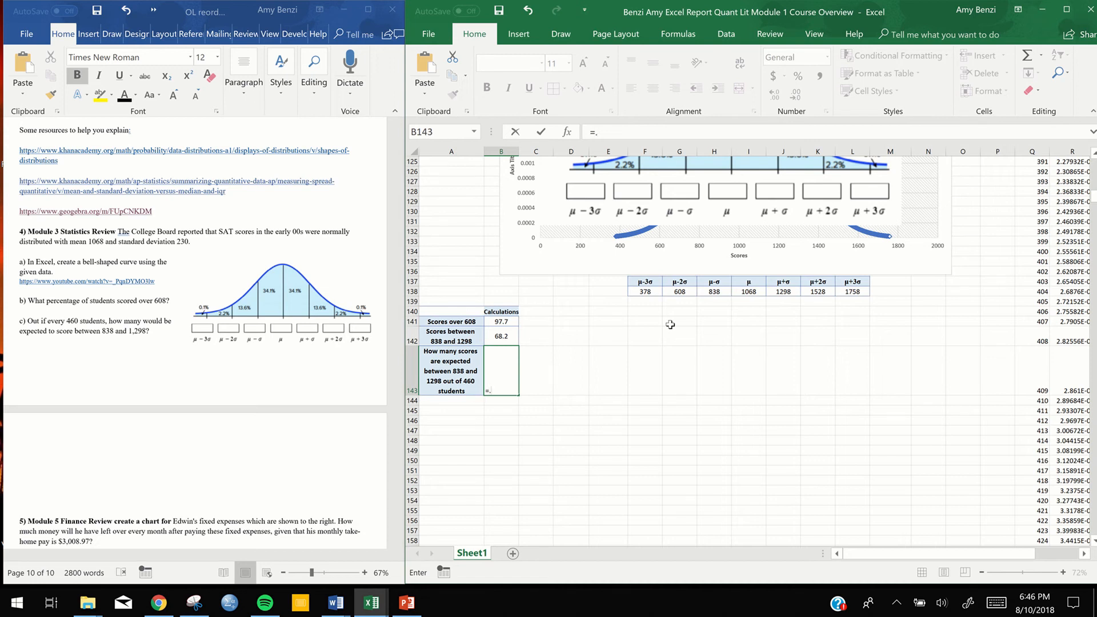
text(682)
key(BackSpace)
key(BackSpace)
key(BackSpace)
key(BackSpace)
key(BackSpace)
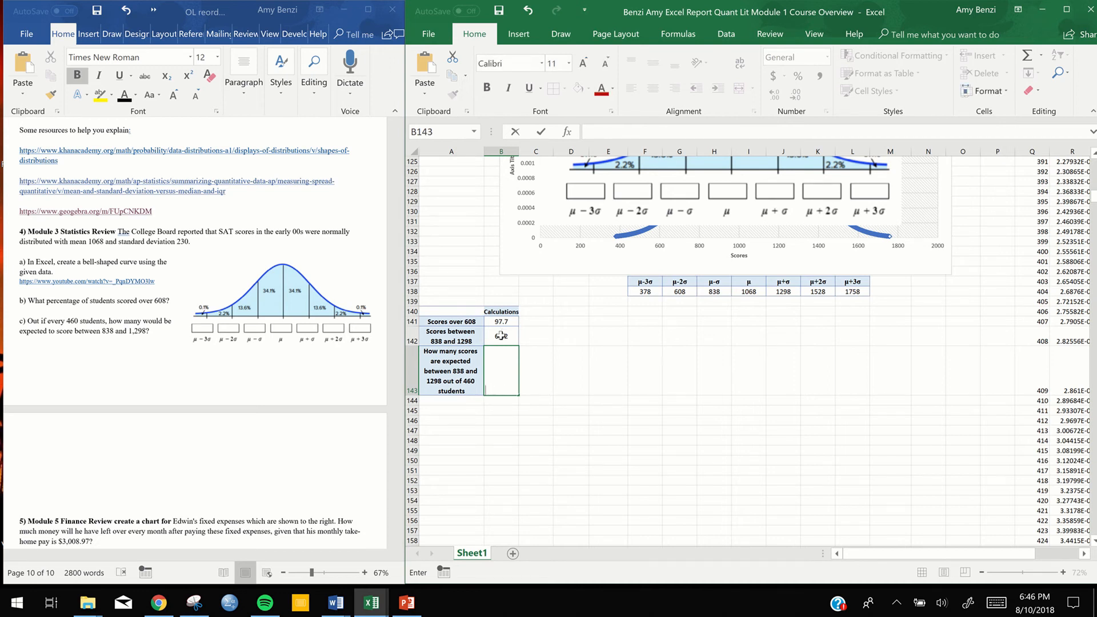
click(501, 336)
double_click(502, 336)
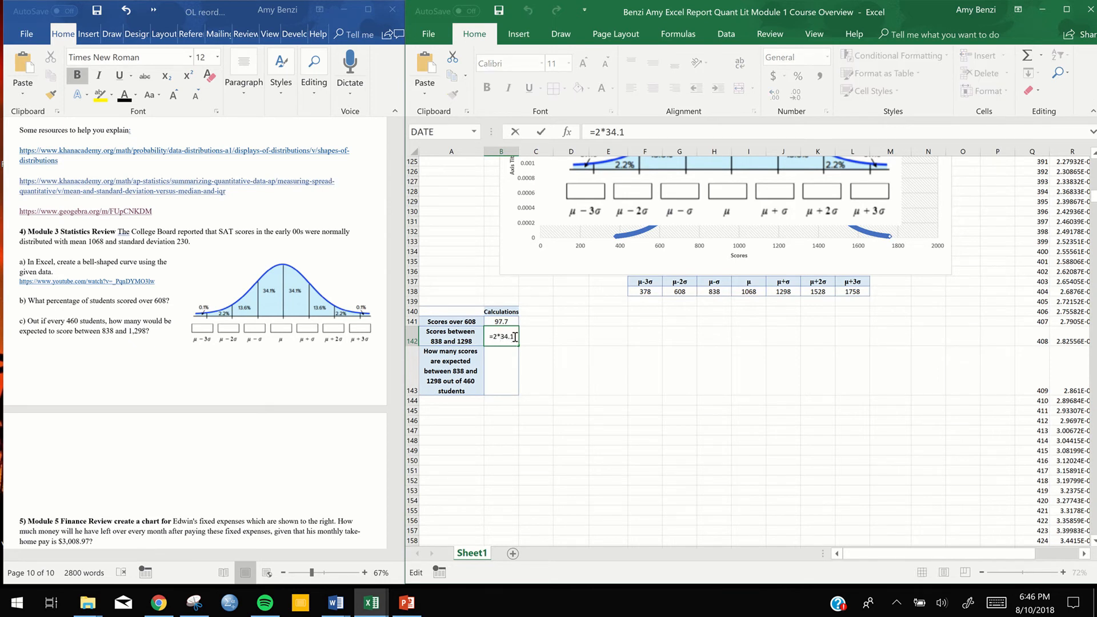
Calculate the expected number of scores in B143 with the formula =.682*460
click(512, 357)
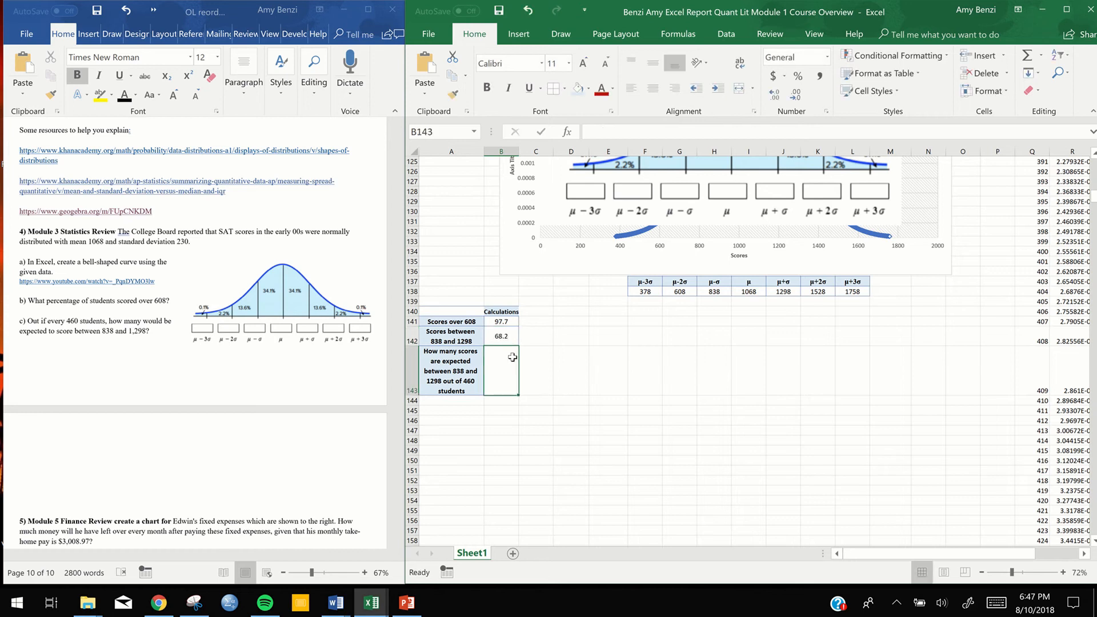
text(=)
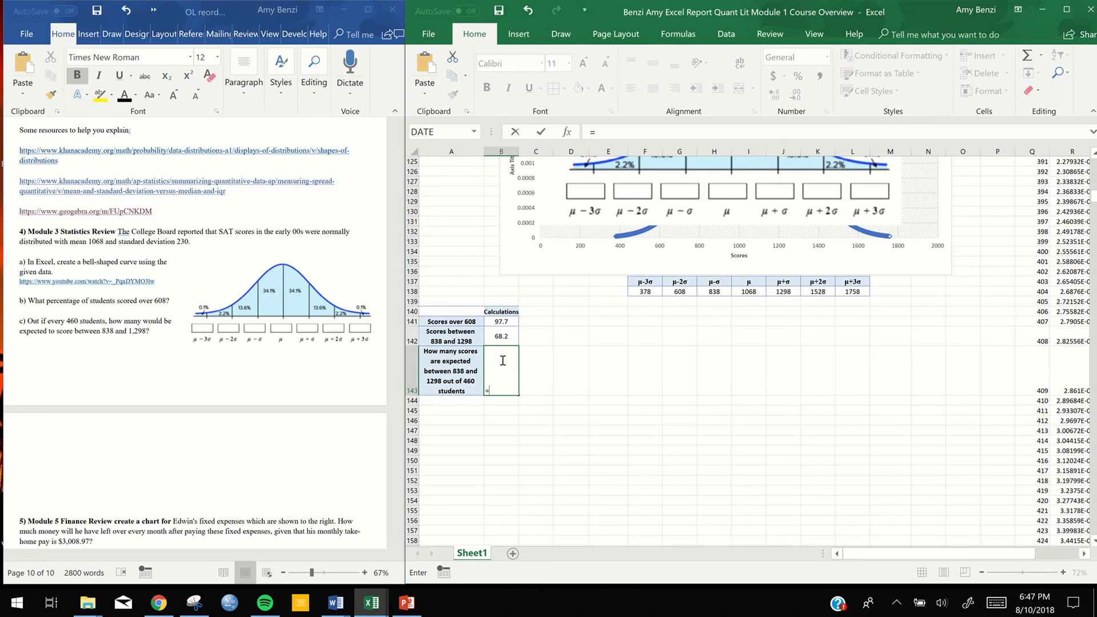
text(.682*460)
key(Return)
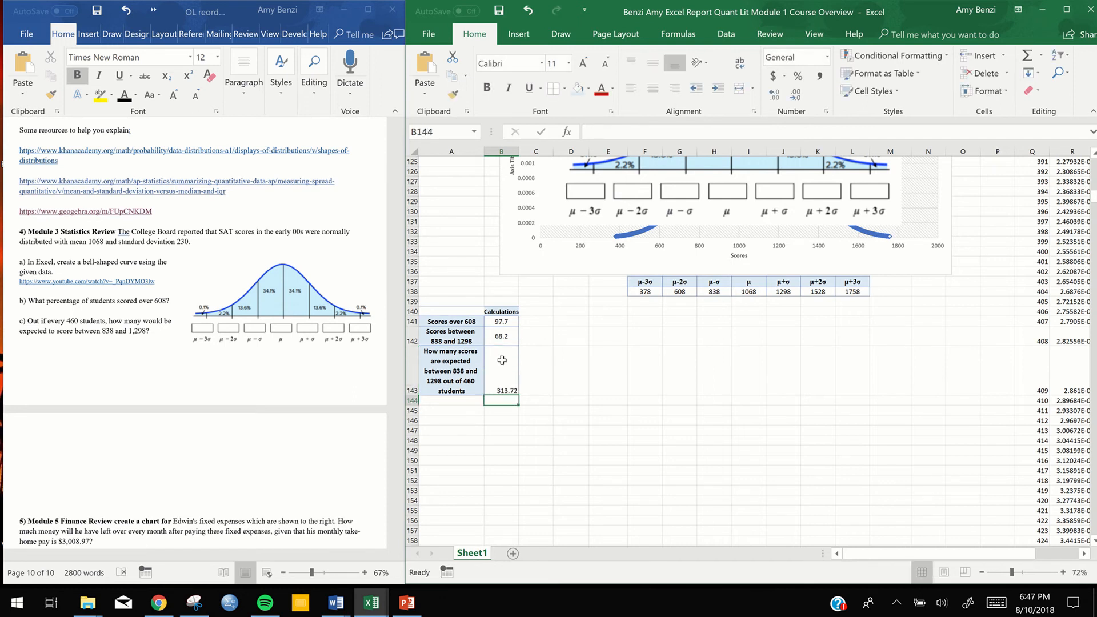
Centre the value in B143 horizontally and vertically
click(502, 360)
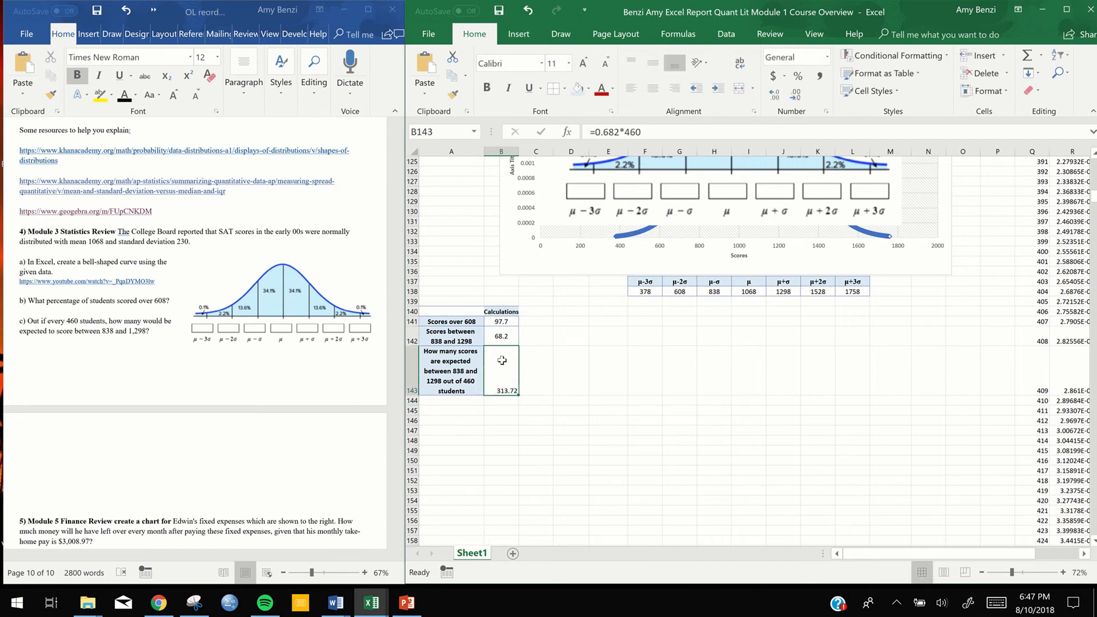
click(650, 90)
click(652, 63)
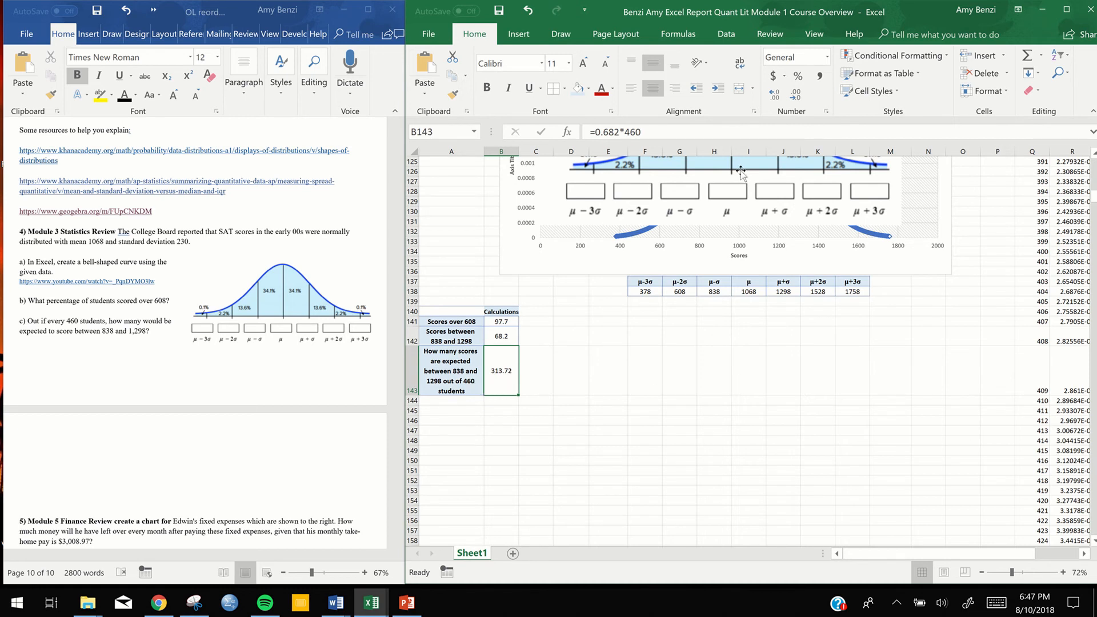
Insert an empty text box beside the calculations table, spanning roughly columns D to M and rows 140 to 150
click(521, 35)
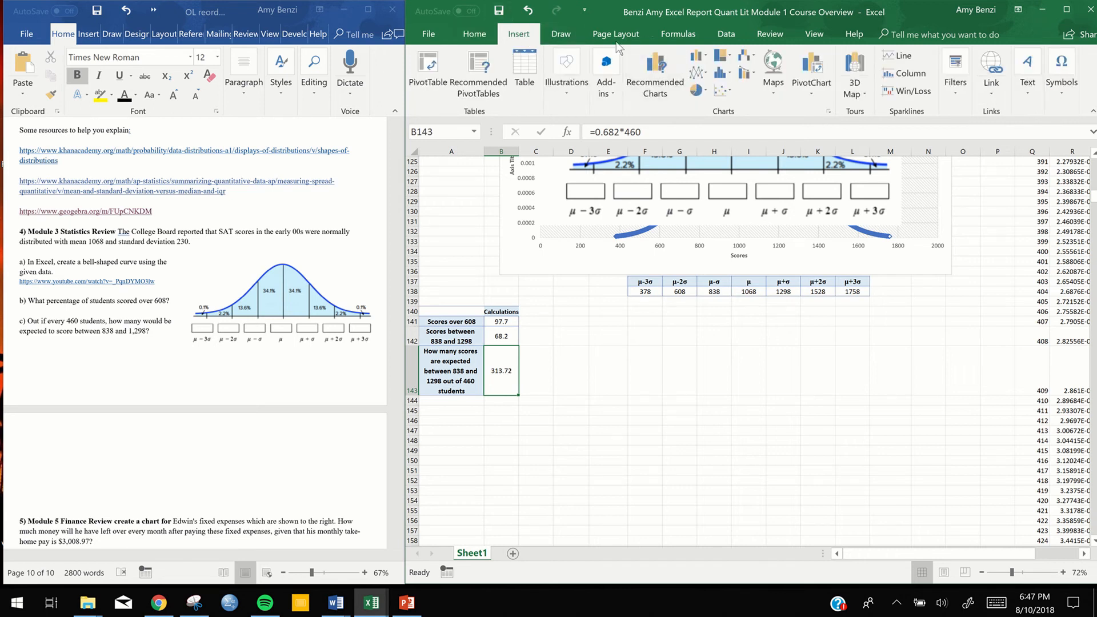
click(1028, 72)
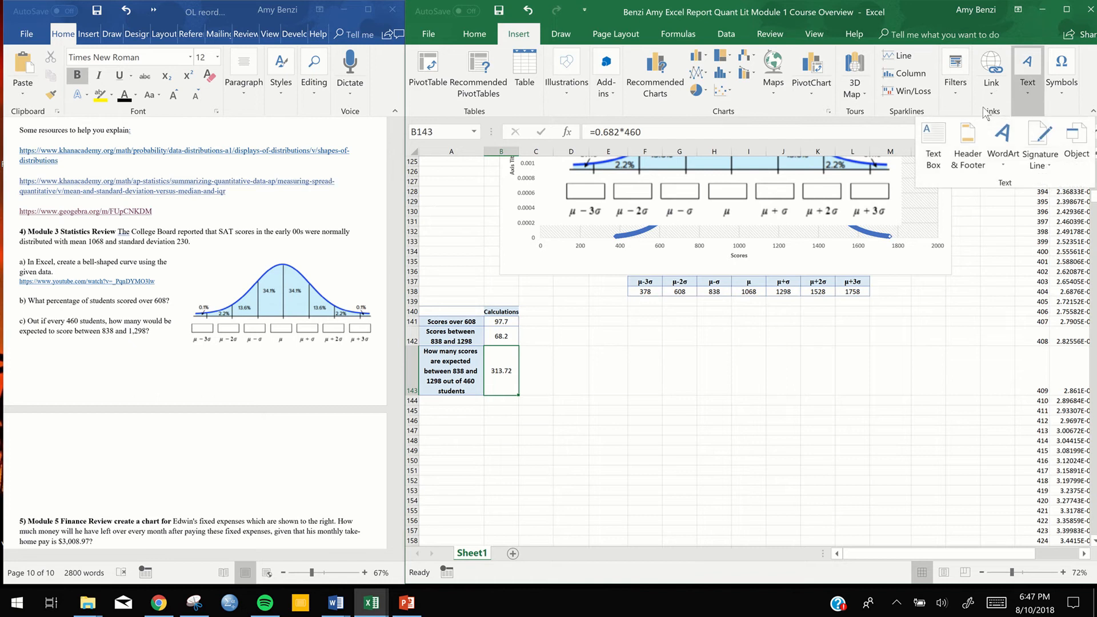
click(934, 146)
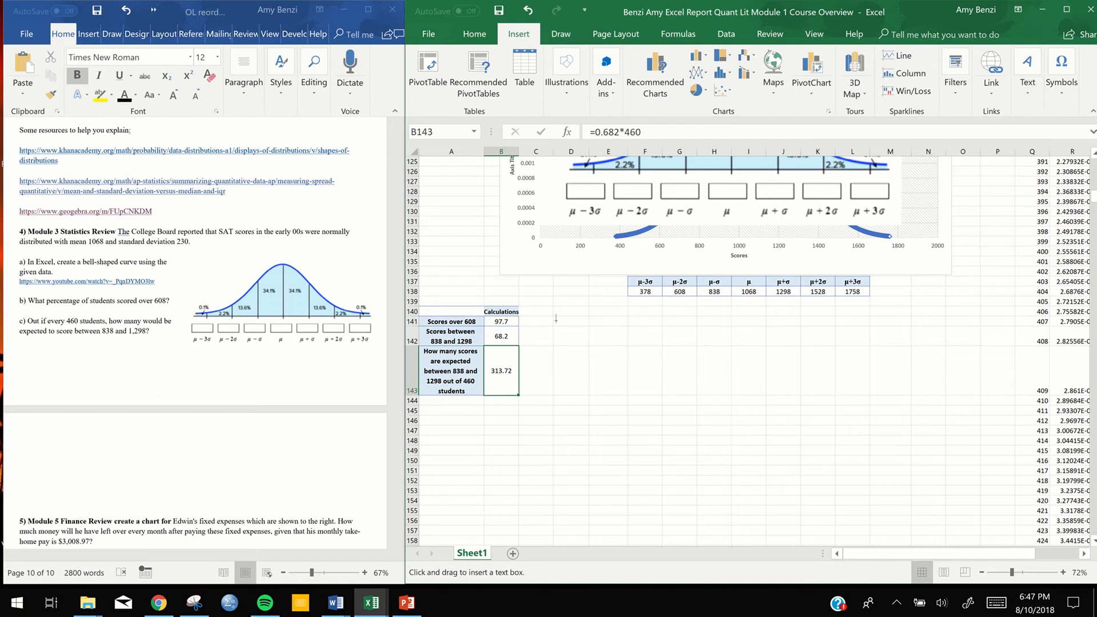
drag(547, 307, 924, 466)
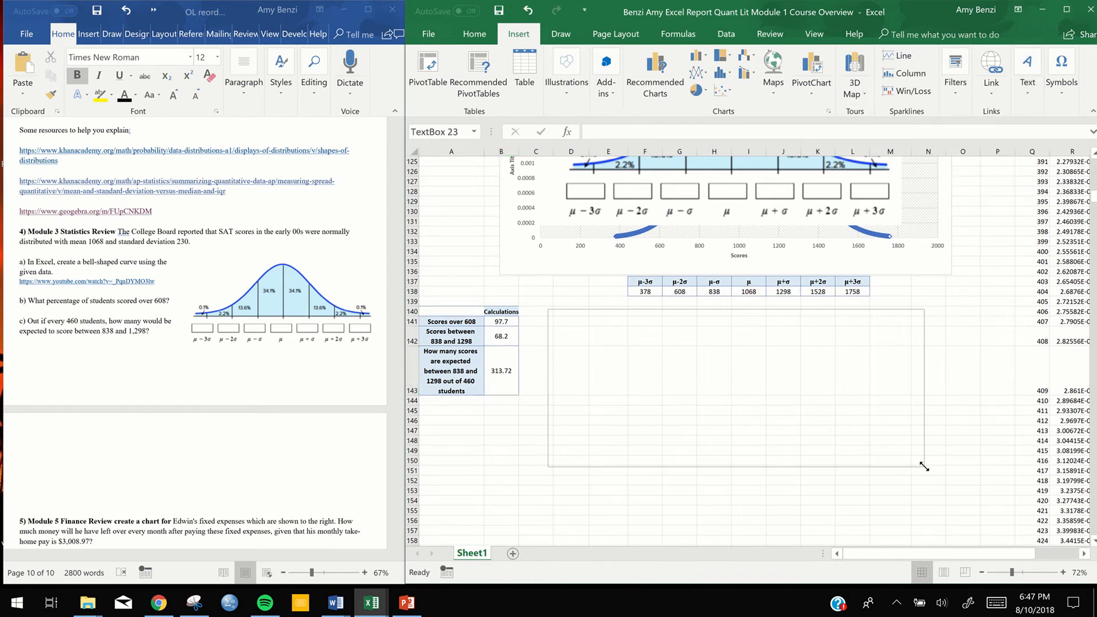
click(935, 374)
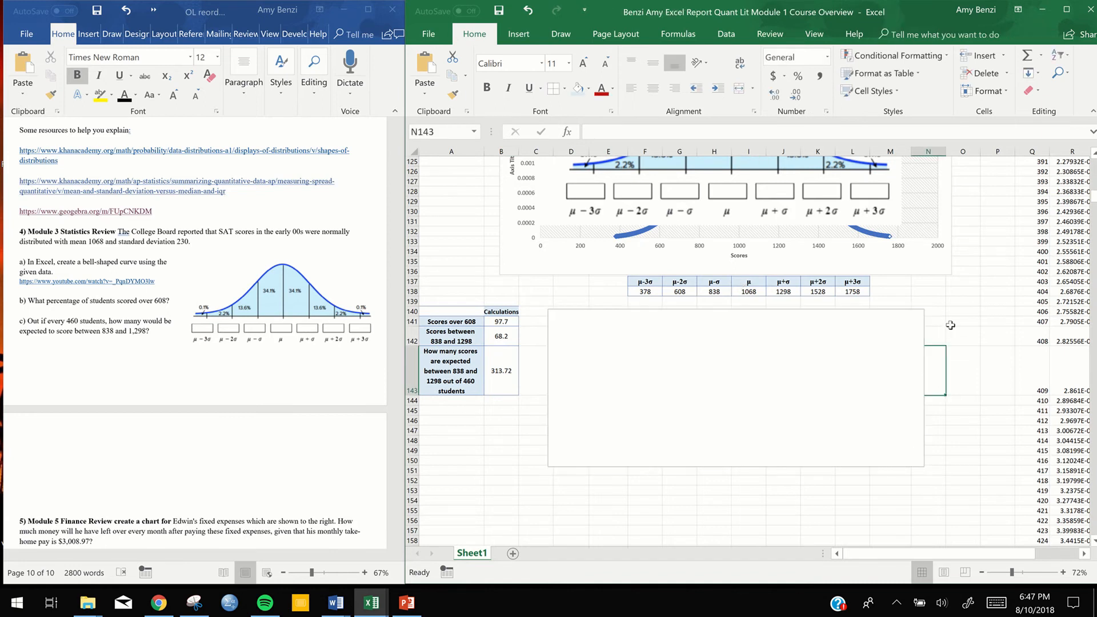
Delete the pasted bell-curve picture that covers the SAT scores chart
scroll(903, 276, up, 4)
click(841, 289)
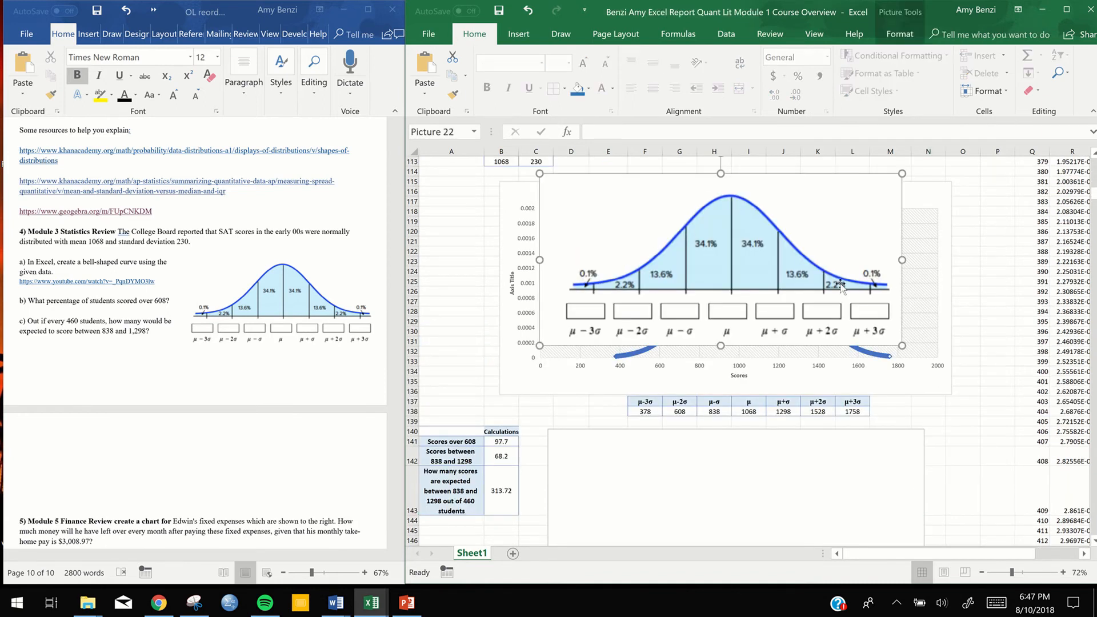
key(Delete)
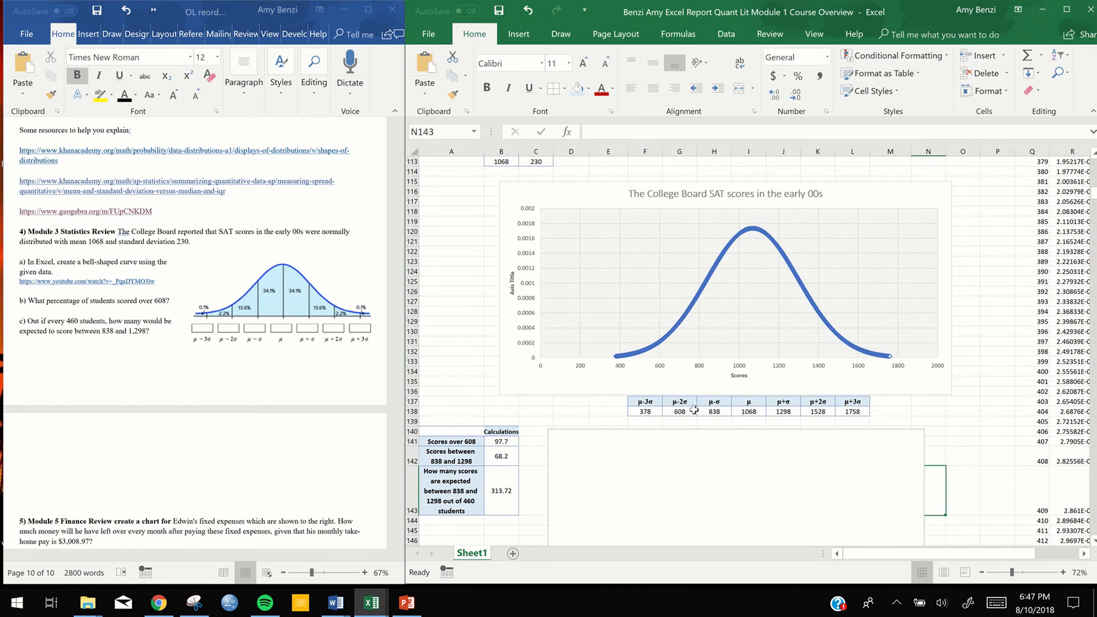
click(986, 419)
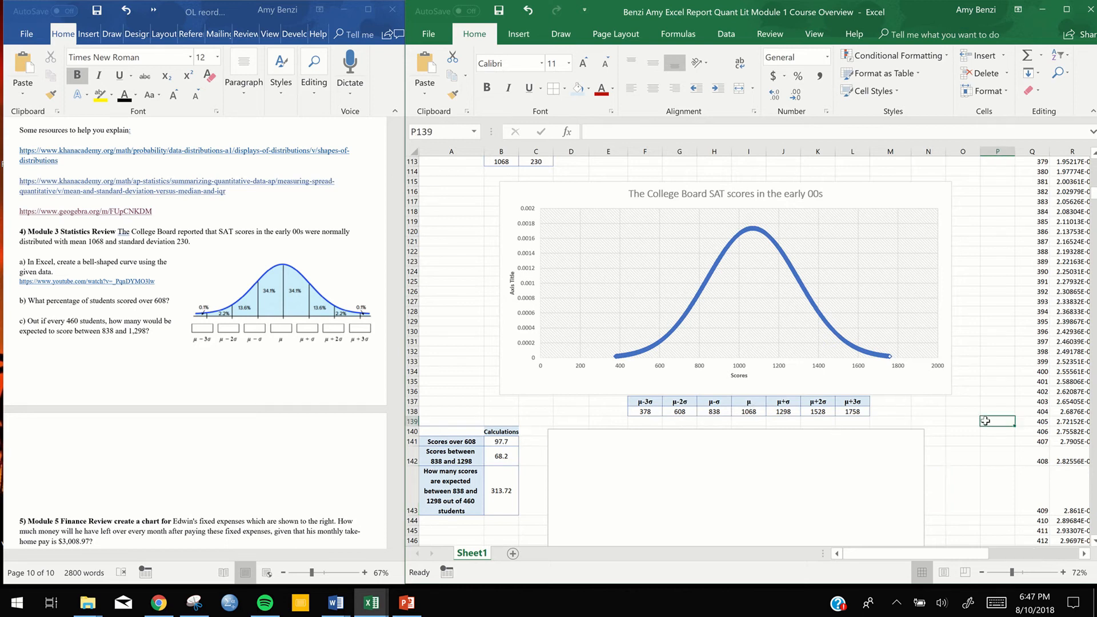
scroll(987, 419, down, 2)
scroll(985, 421, down, 1)
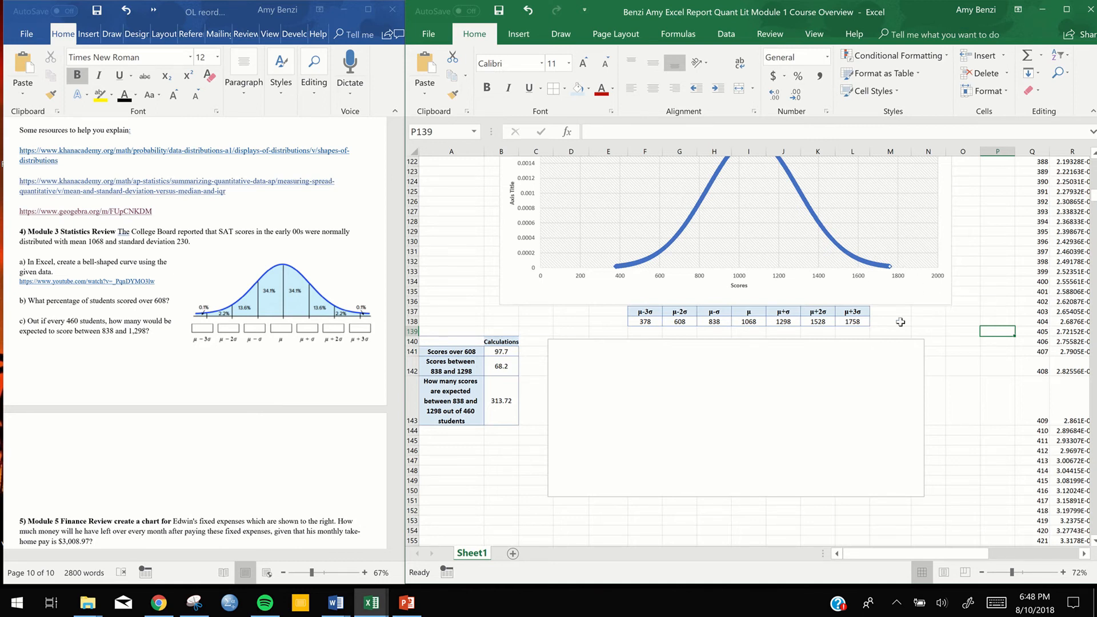
scroll(901, 321, down, 3)
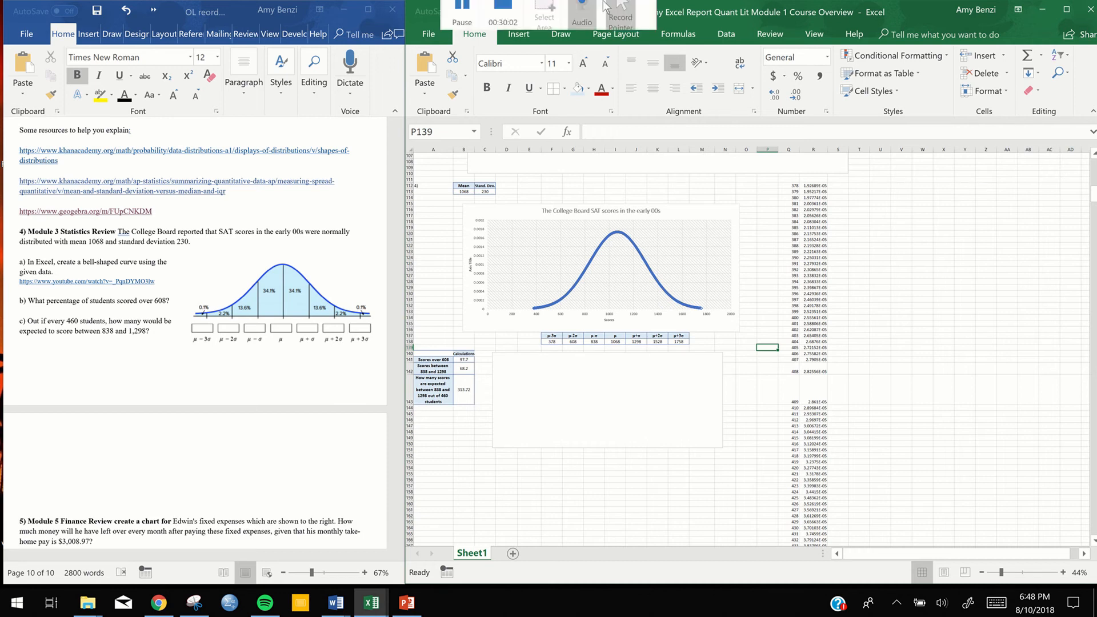
Bring up questions 5 and 6 in the Word document and enter the label "5 and 6" in cell A153 of the Excel sheet
mouse_move(518, 22)
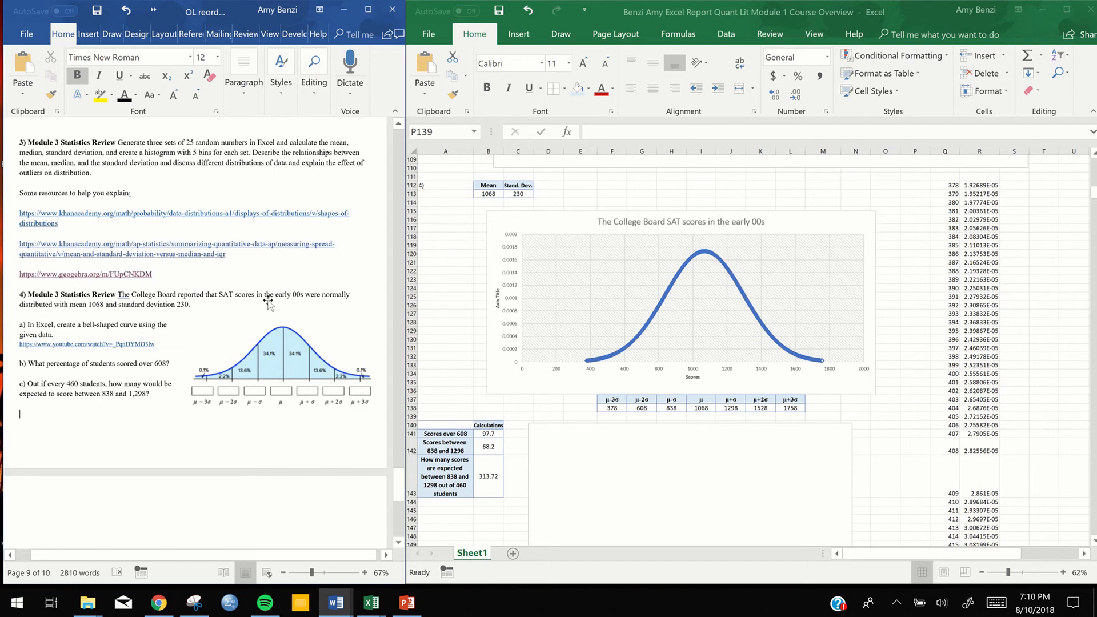
scroll(268, 301, down, 8)
scroll(269, 301, down, 3)
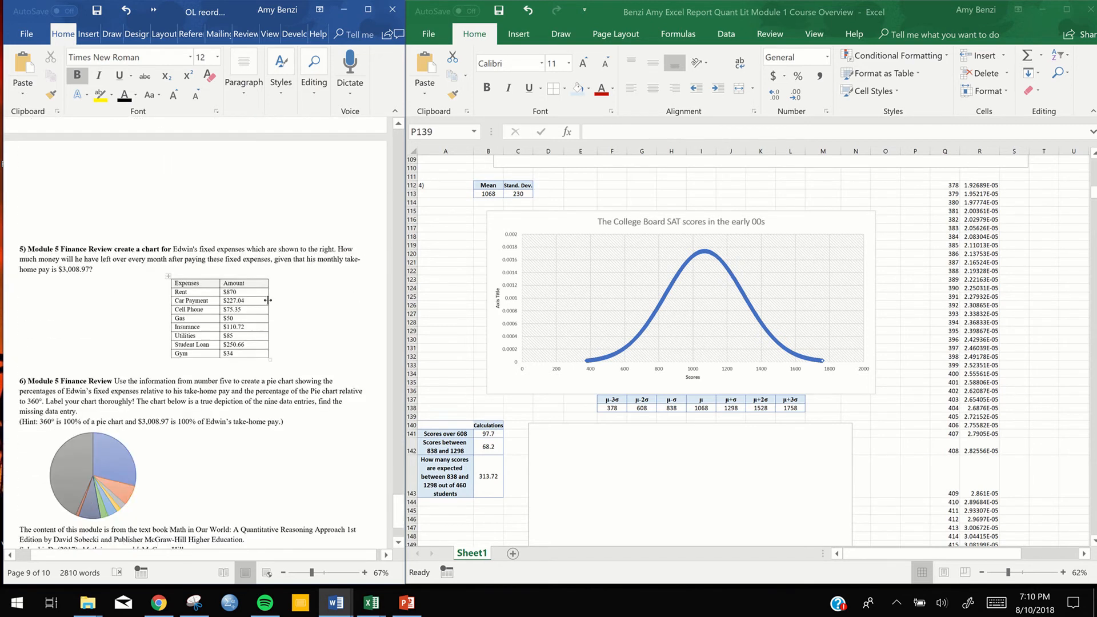
scroll(268, 300, down, 1)
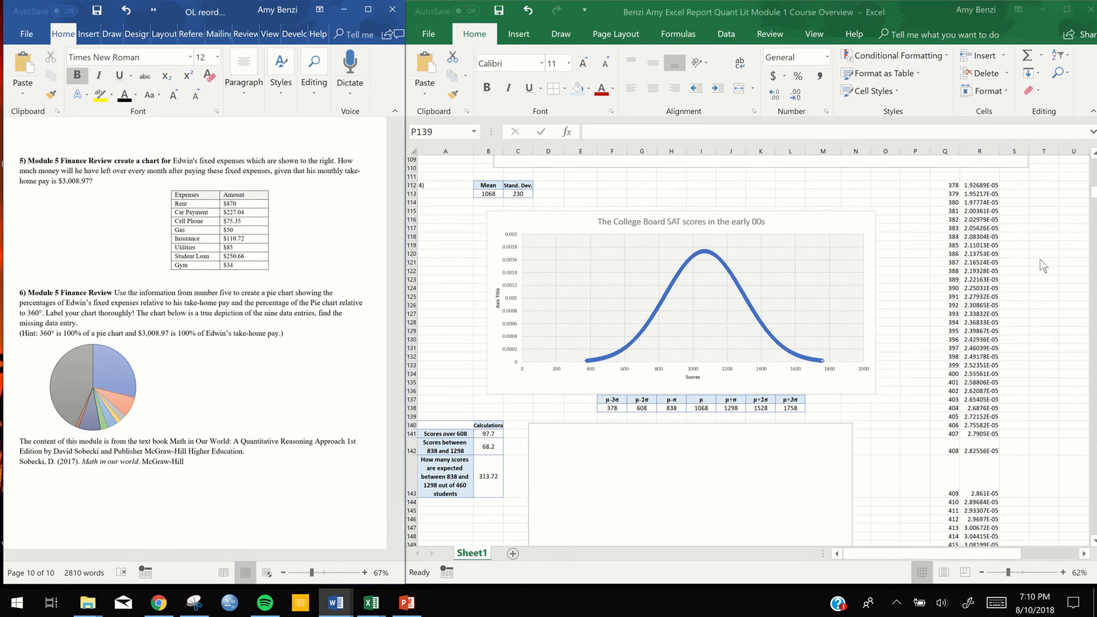
scroll(1040, 259, down, 10)
scroll(1040, 259, down, 2)
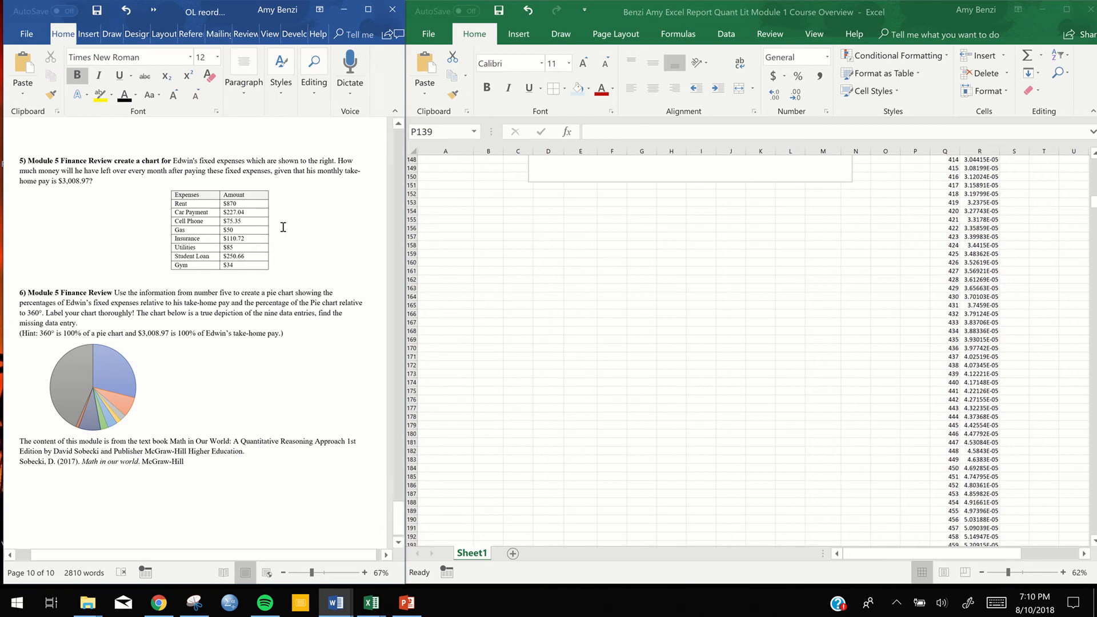
click(451, 210)
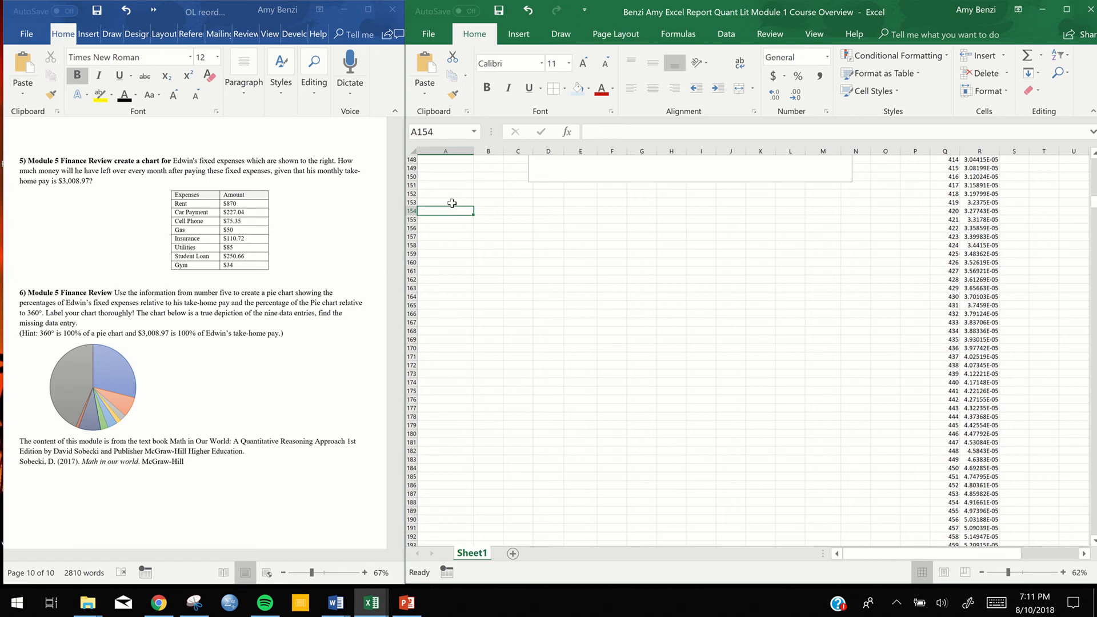
double_click(452, 203)
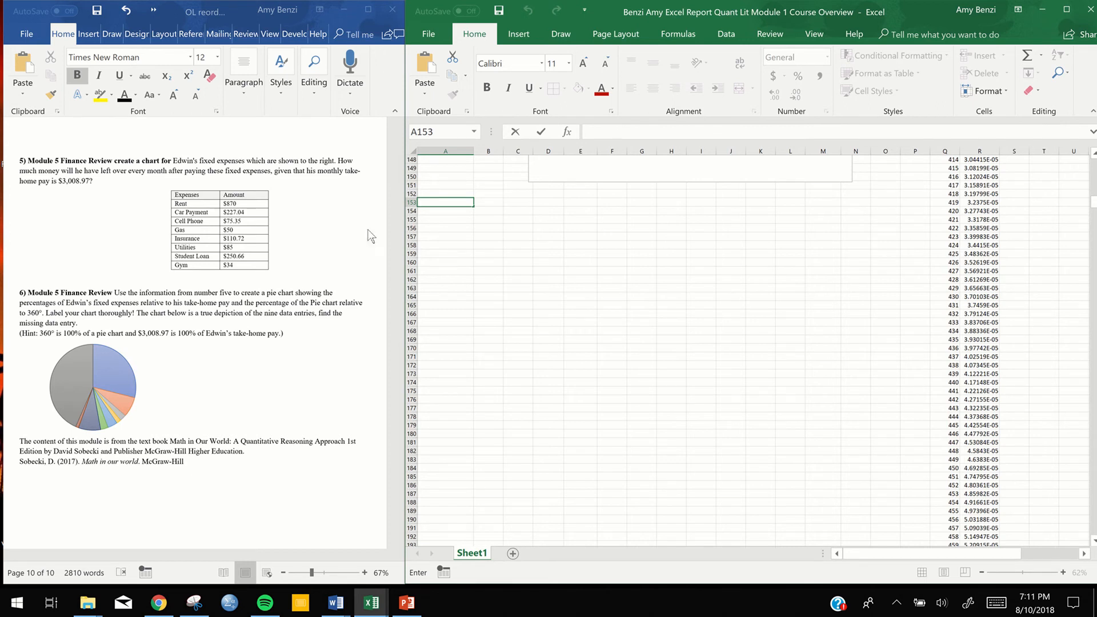
double_click(455, 204)
text(5 and 6)
click(518, 201)
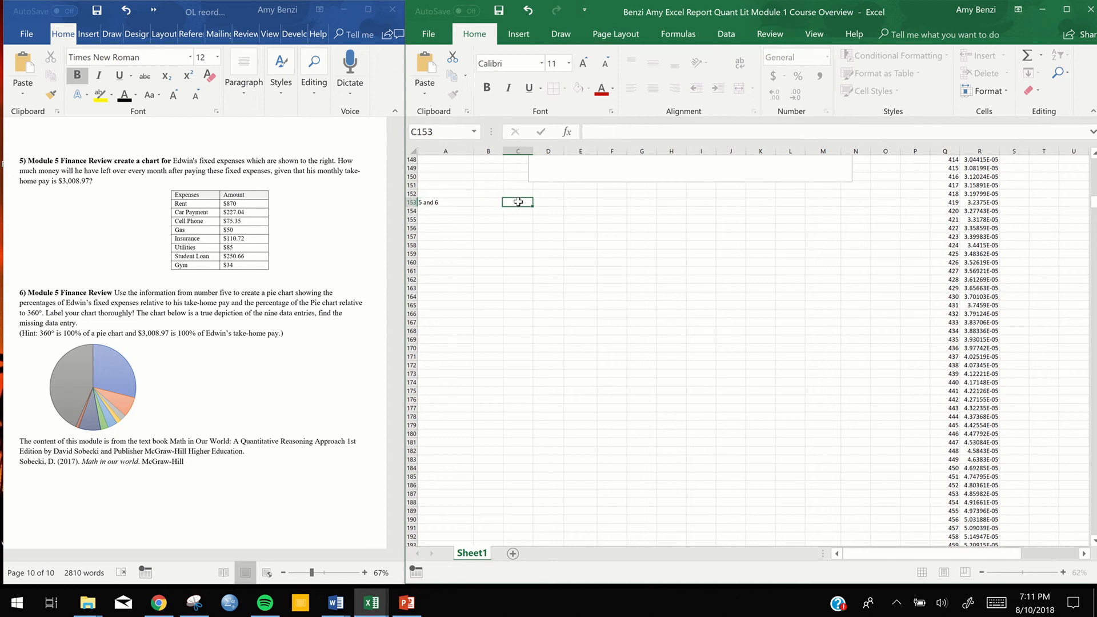
Copy Edwin's expenses table from question 5 in Word and paste it into the Excel sheet starting at cell B153
click(190, 200)
drag(189, 200, 231, 262)
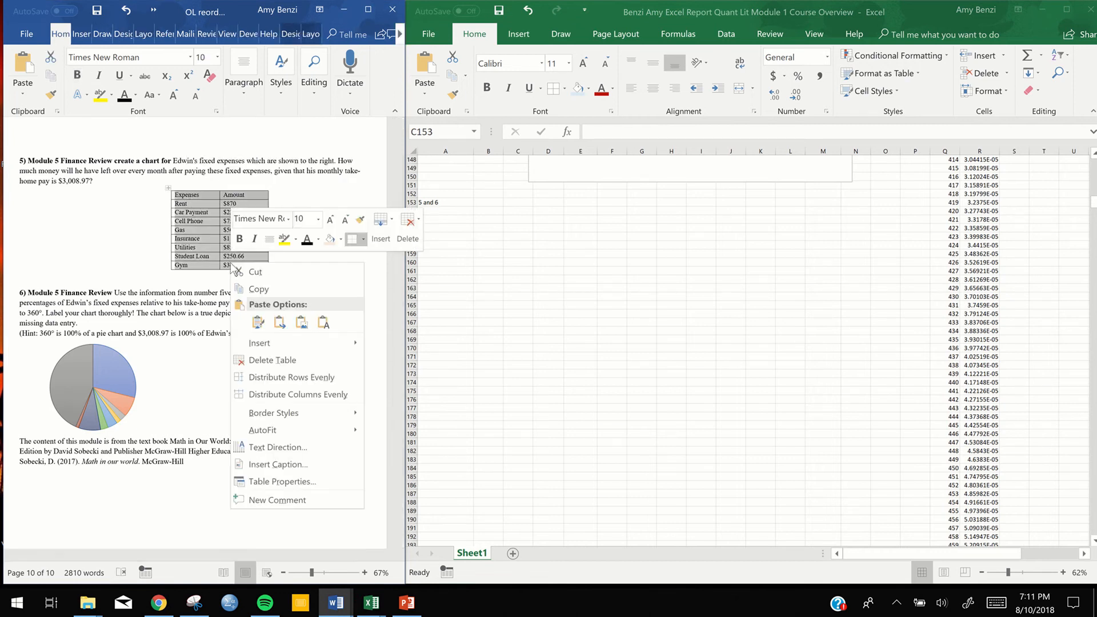
click(254, 289)
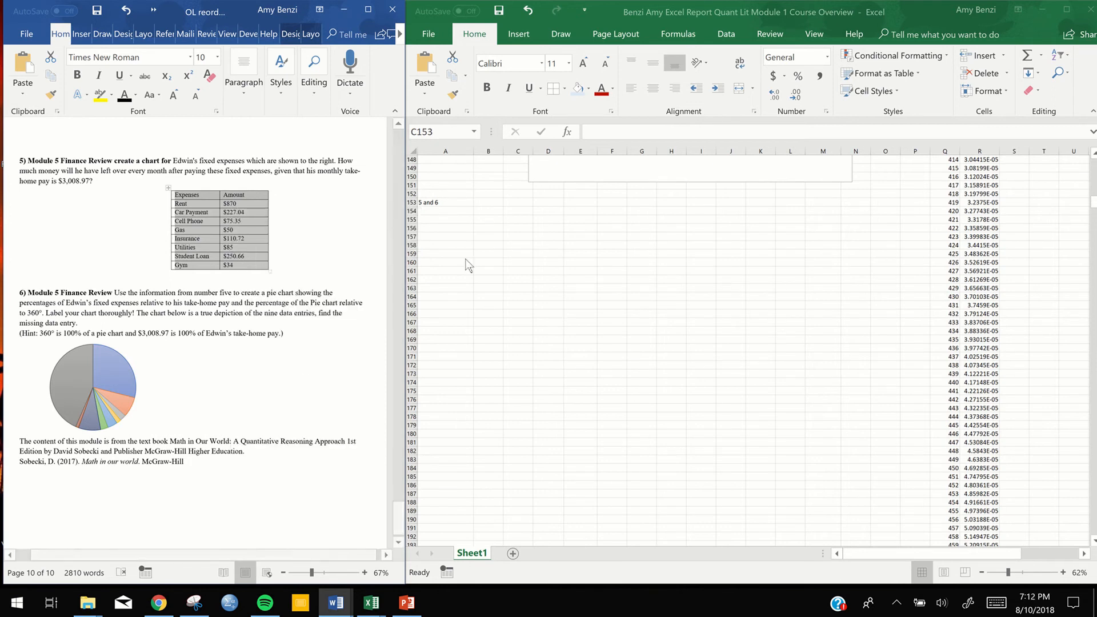
click(475, 242)
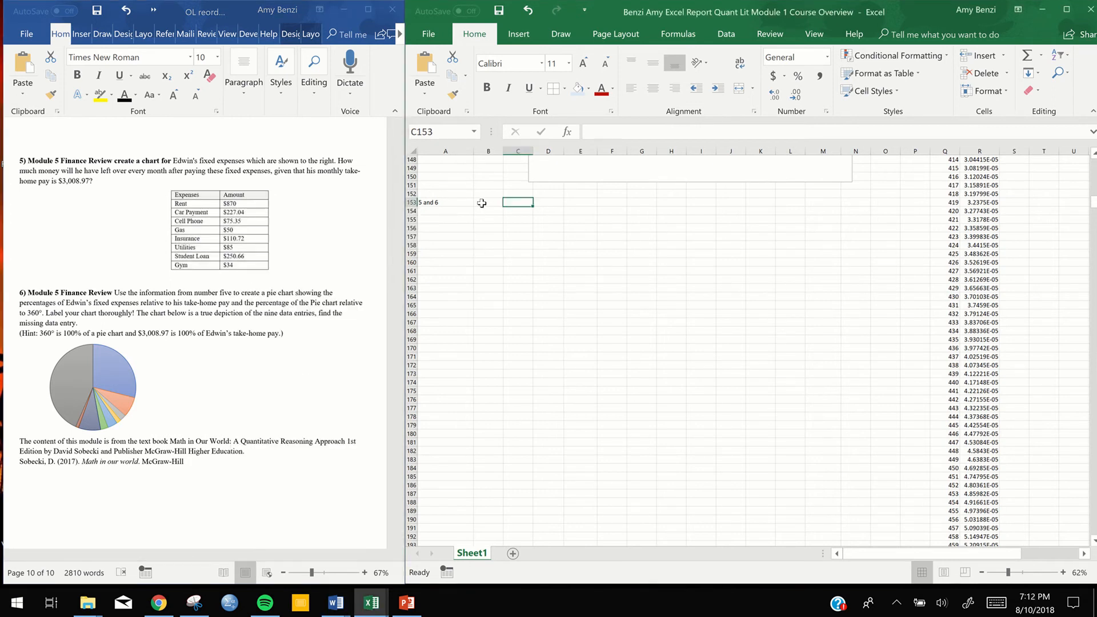
drag(482, 202, 518, 313)
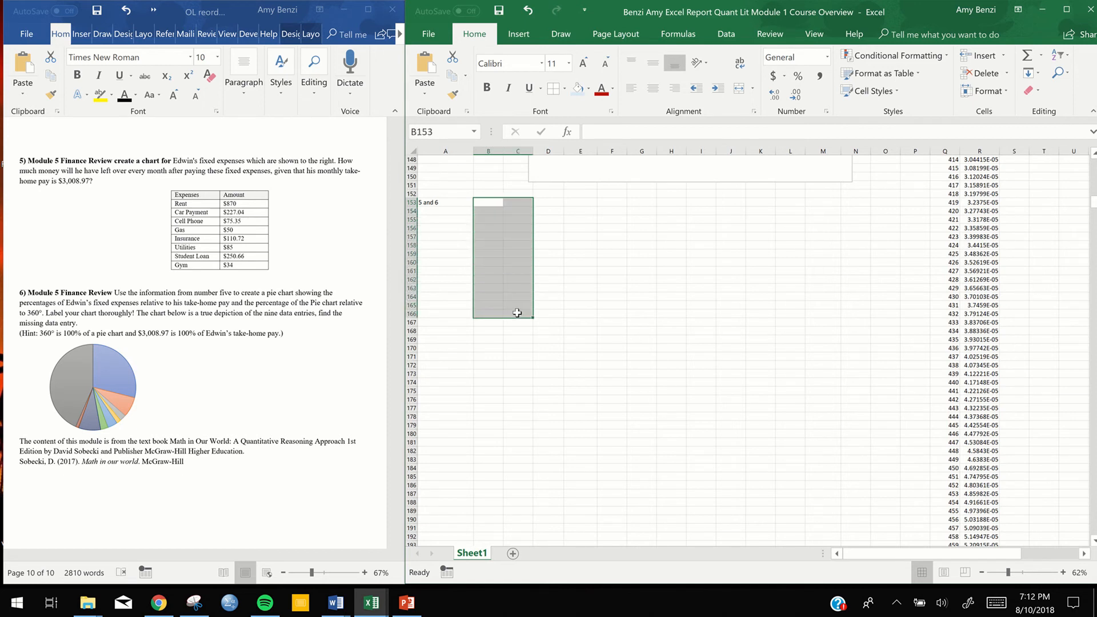
key(ctrl+v)
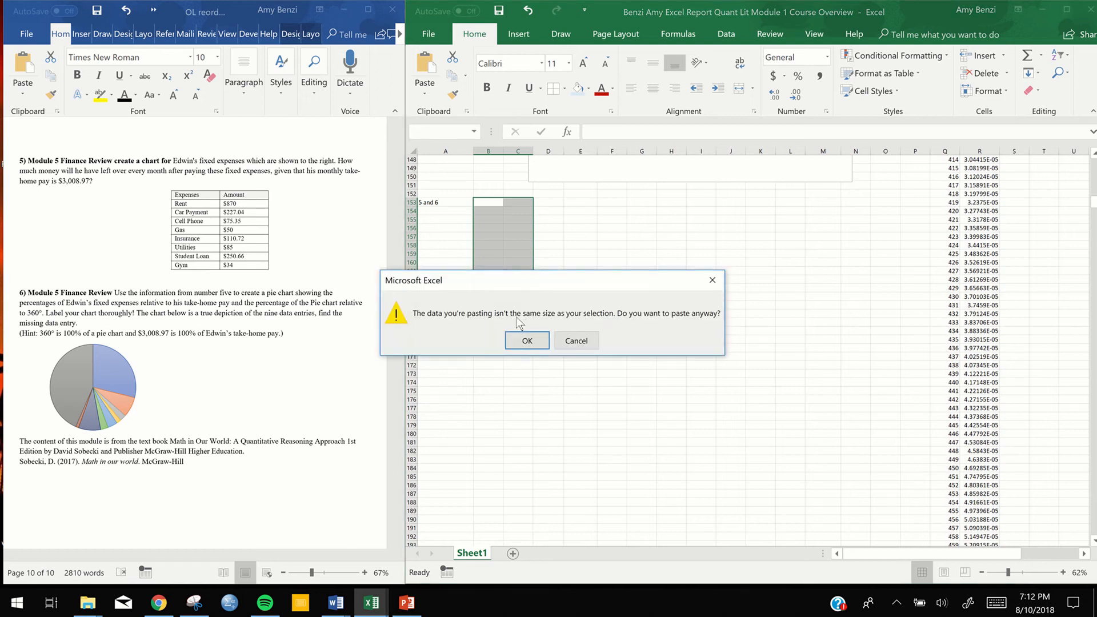
click(526, 341)
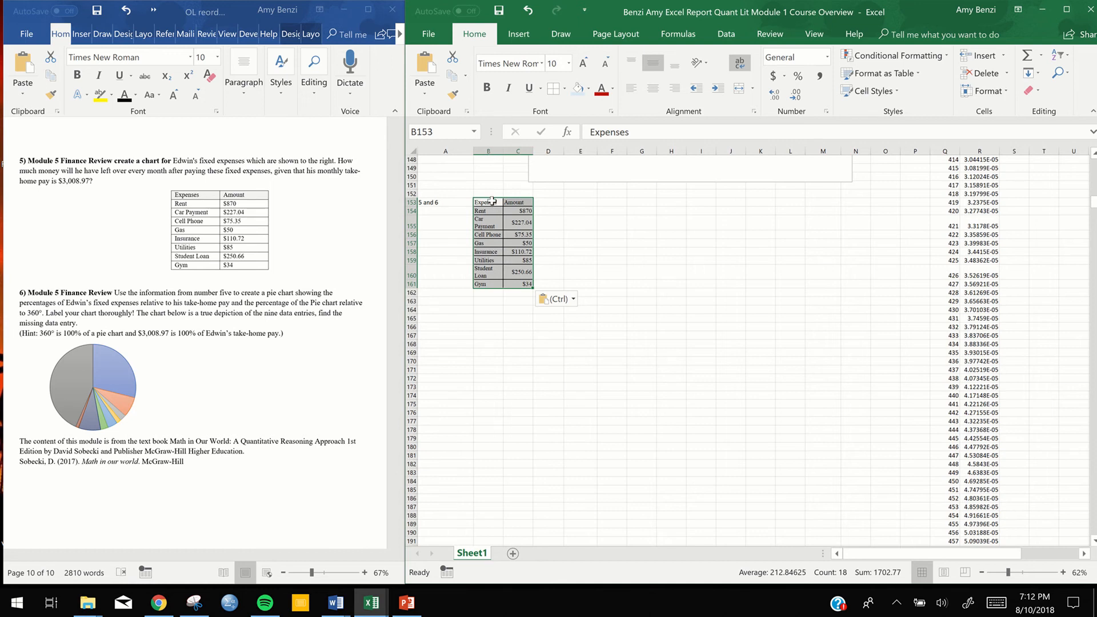
Set the pasted expenses table's font size to 12 and widen column B so each expense name fits on one line
click(569, 64)
click(551, 131)
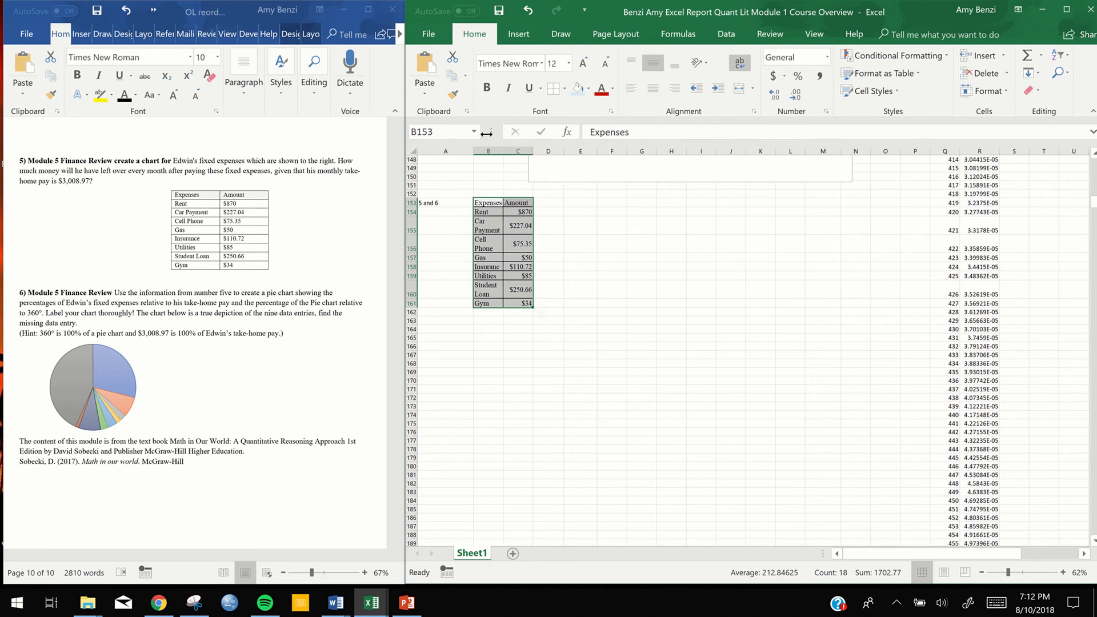
click(481, 151)
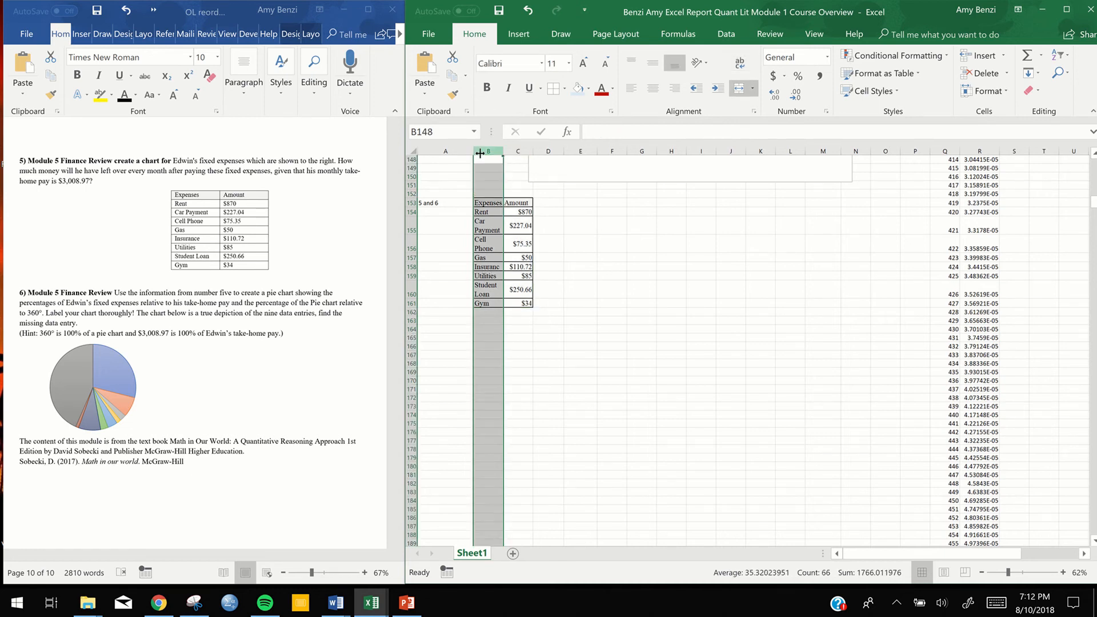
click(565, 245)
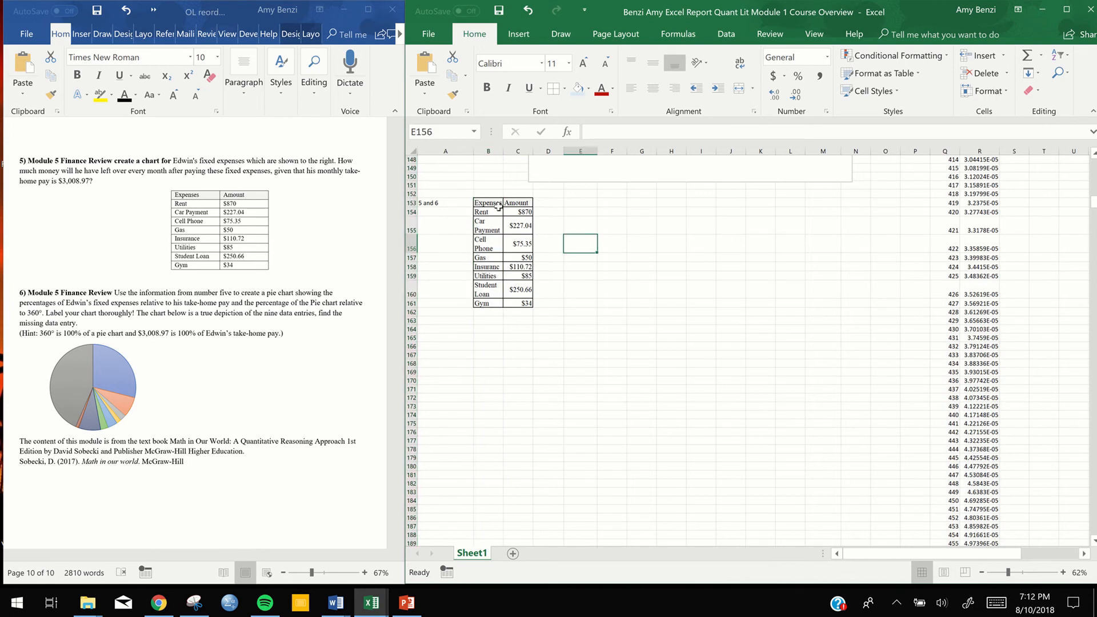
click(483, 150)
drag(504, 152, 518, 155)
click(651, 267)
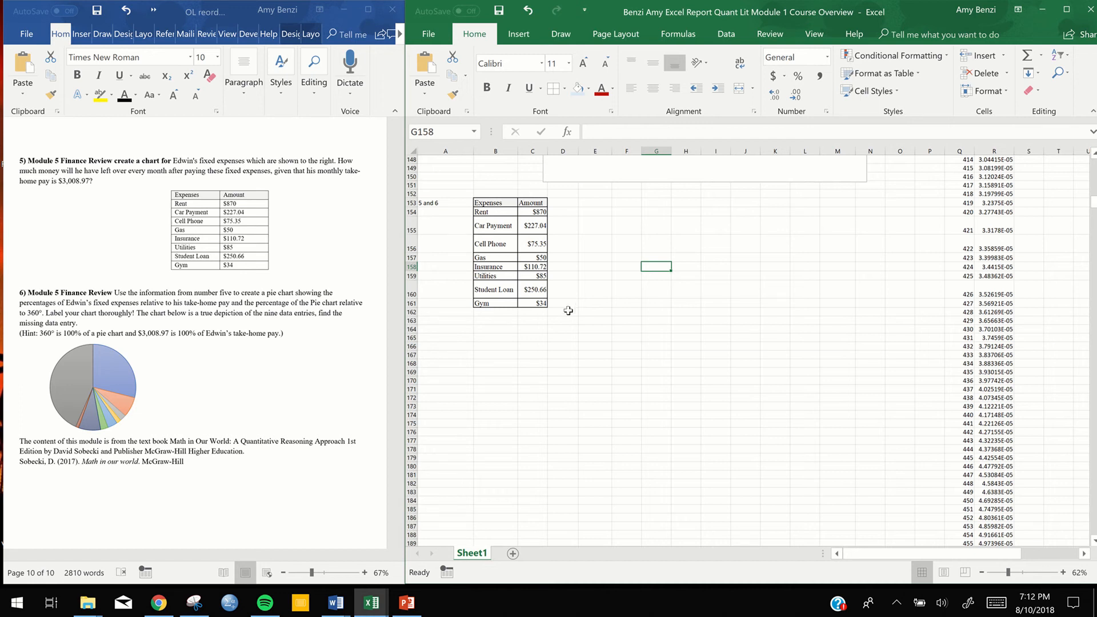
Insert the word "will" after "he" in the question 5 text of the Word document
click(84, 177)
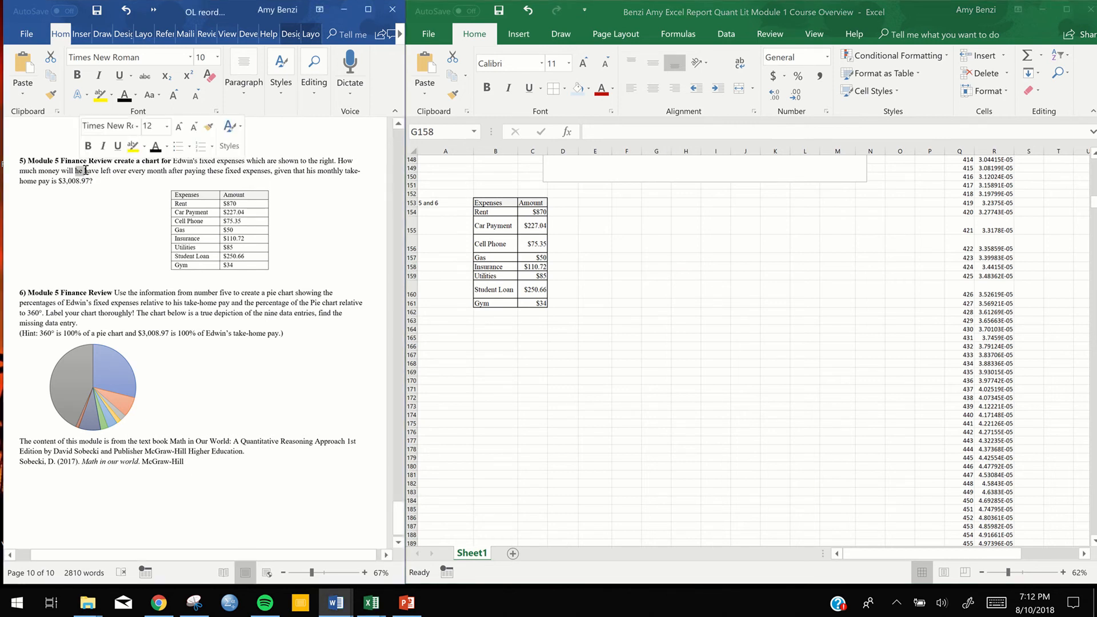
text(will)
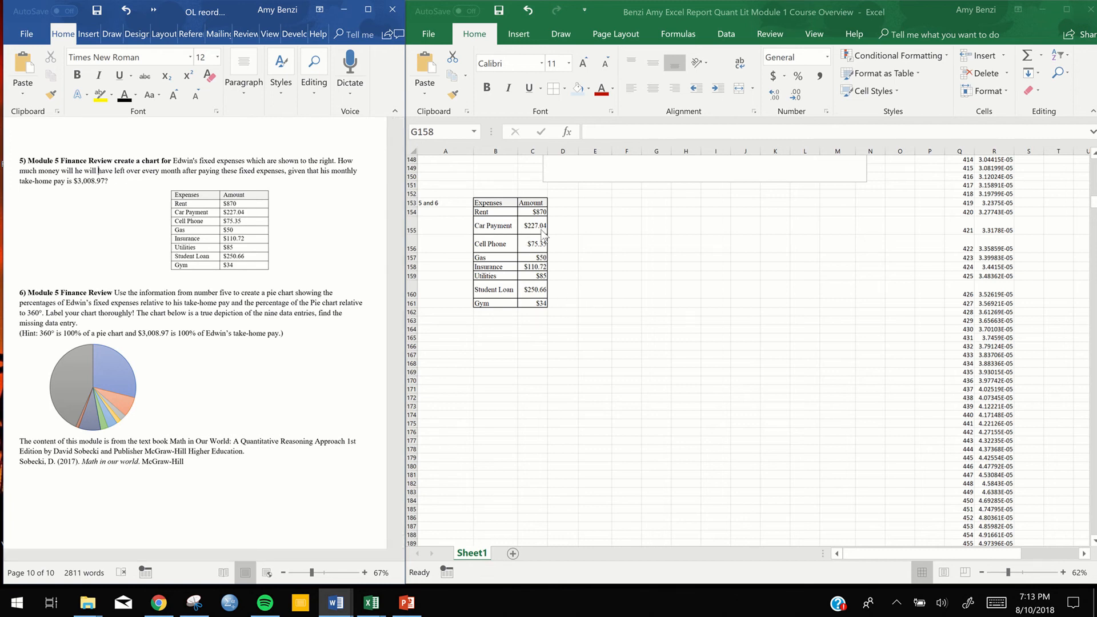
Label cell B162 of the Excel sheet "Total" and sum the expense amounts into C162 with AutoSum
click(479, 311)
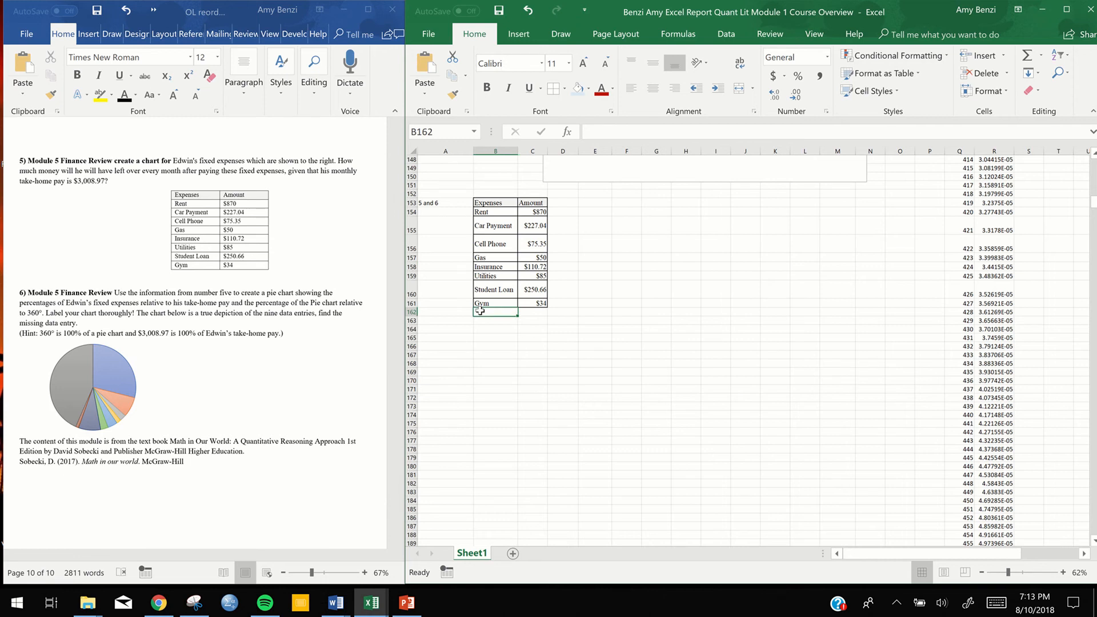
text(To)
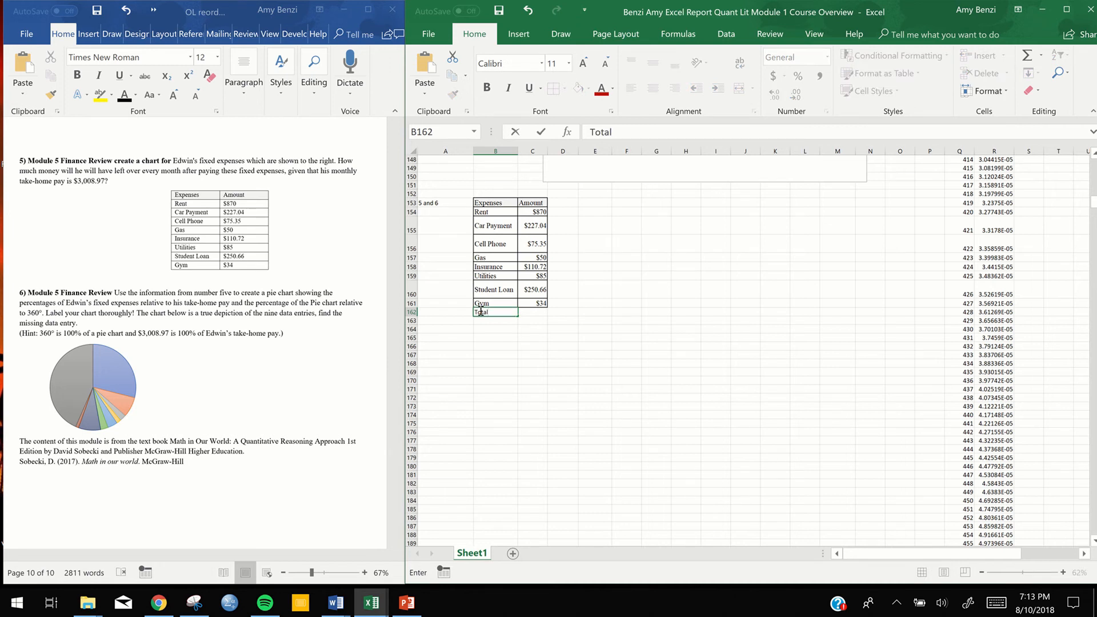
text(tal)
drag(534, 213, 529, 277)
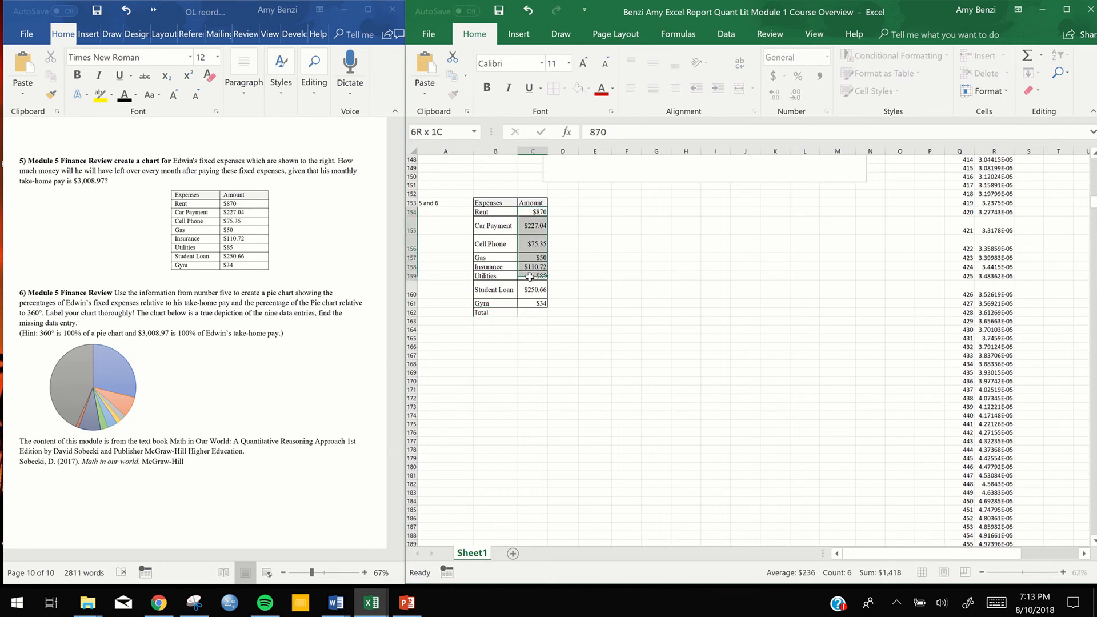
click(530, 211)
drag(530, 213, 525, 312)
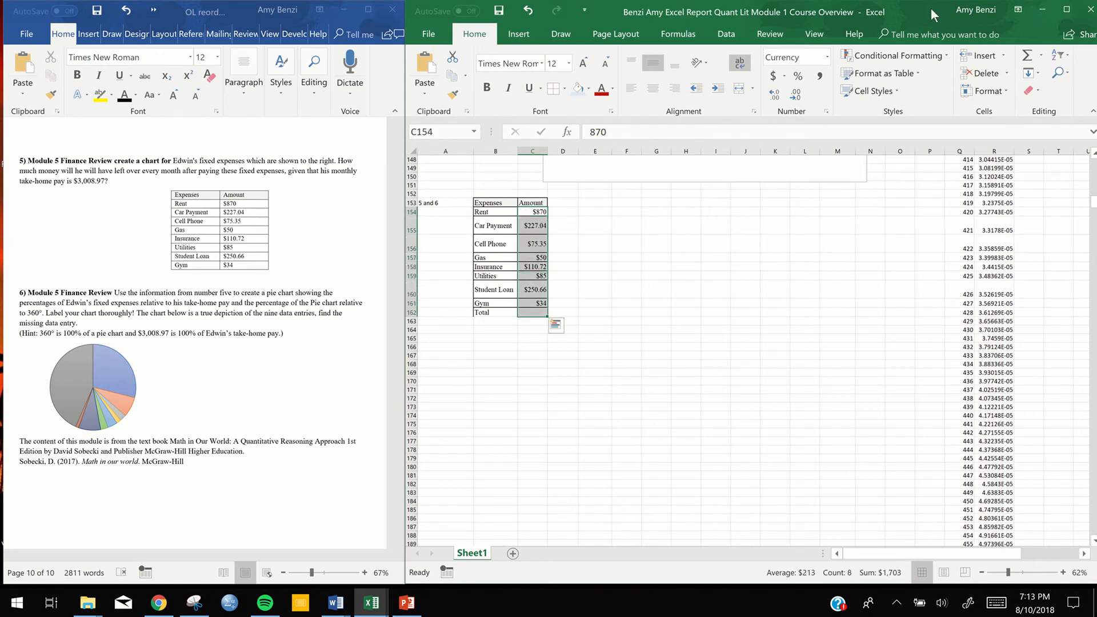
click(1028, 55)
Fill the Total row, B162:C162, with light orange
click(491, 312)
drag(524, 313, 530, 313)
click(578, 88)
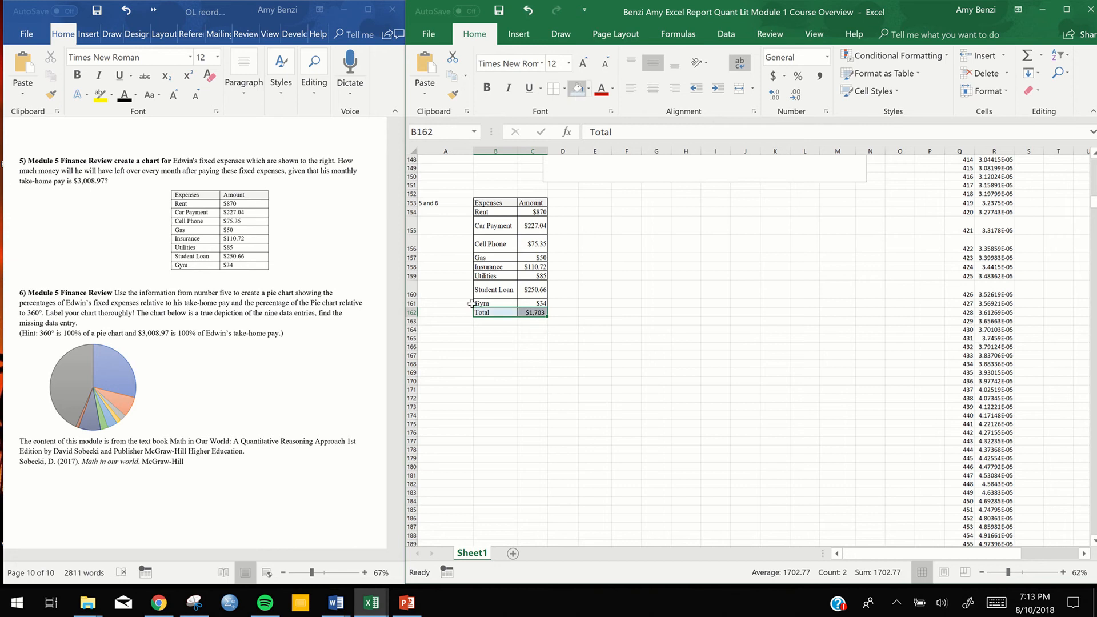
click(589, 88)
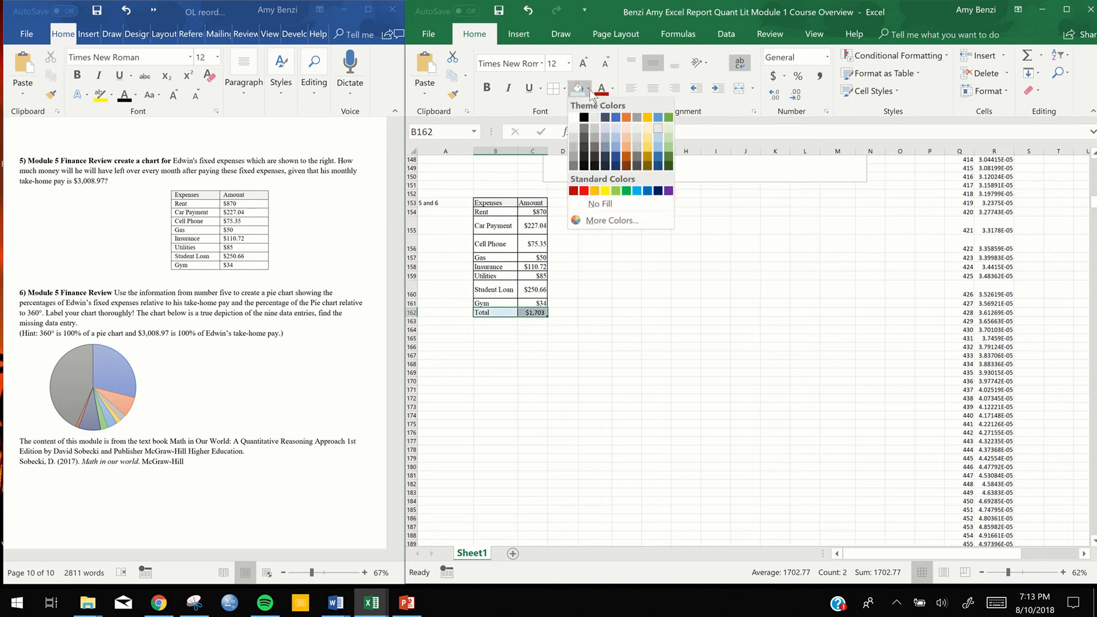
click(626, 129)
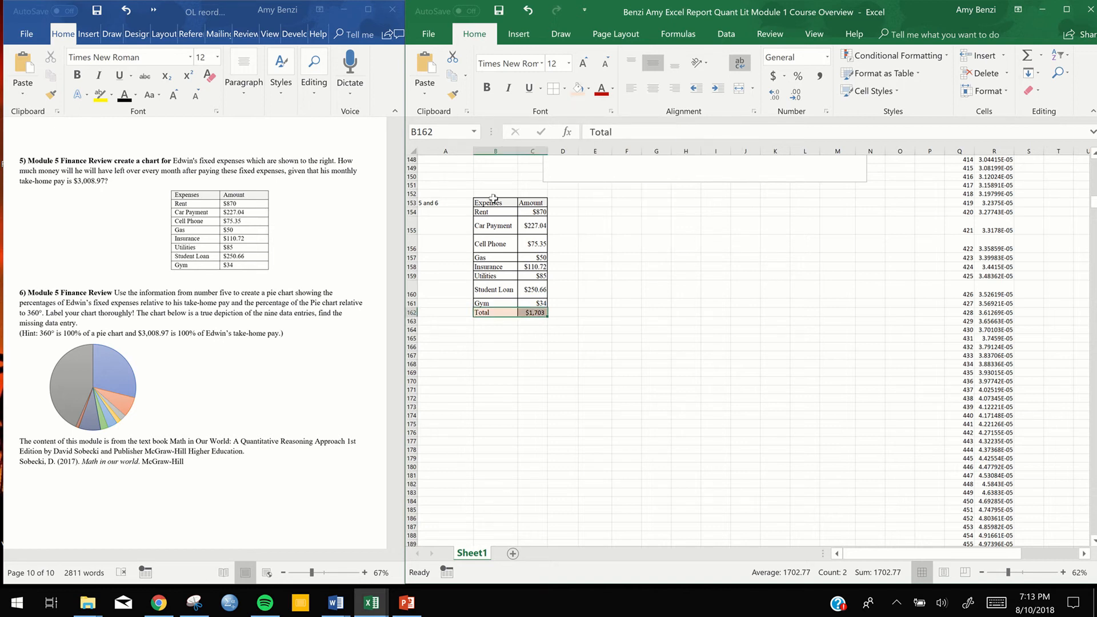
Apply All Borders to the expenses table and the blank row beneath it, B153:C163
drag(490, 206, 527, 316)
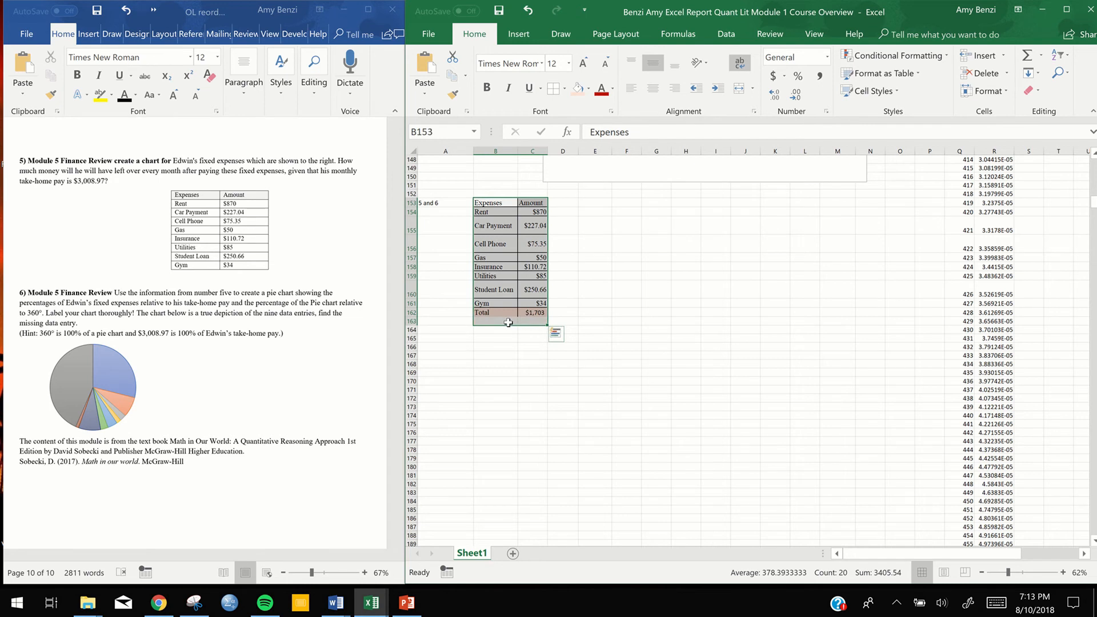
click(507, 320)
drag(498, 201, 520, 325)
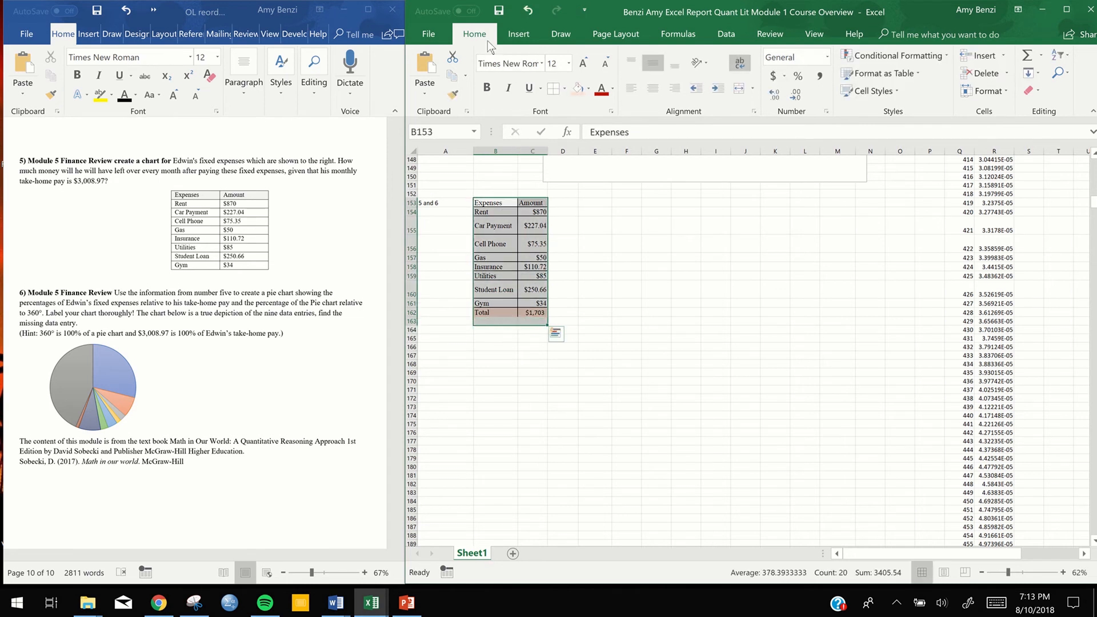
click(564, 87)
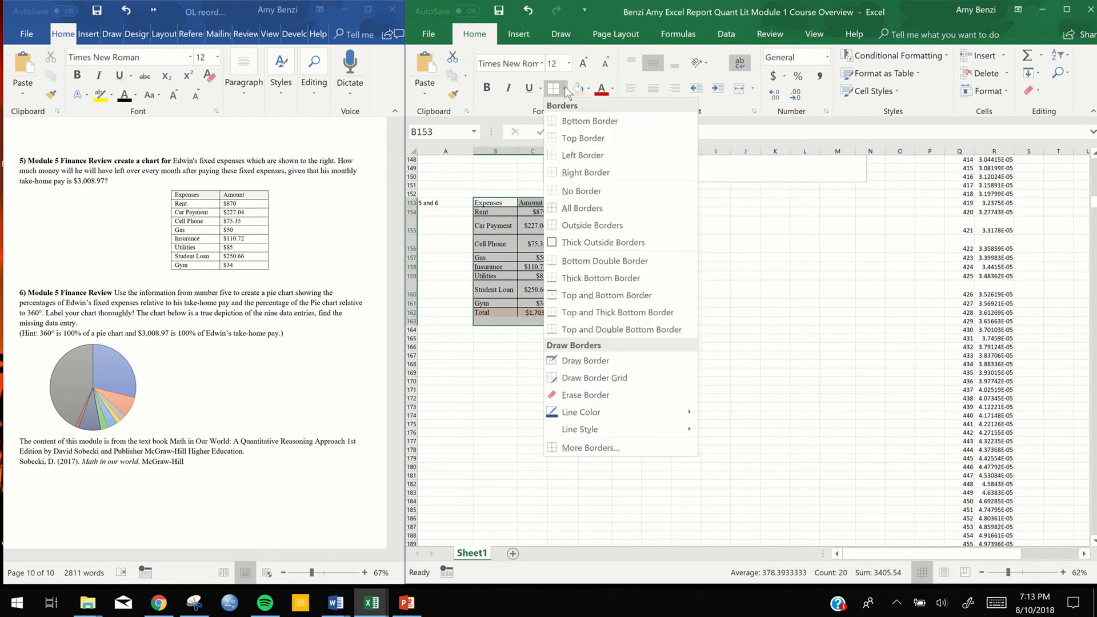
click(581, 208)
Enter the label "Difference" in cell B163 below the Total row
double_click(502, 293)
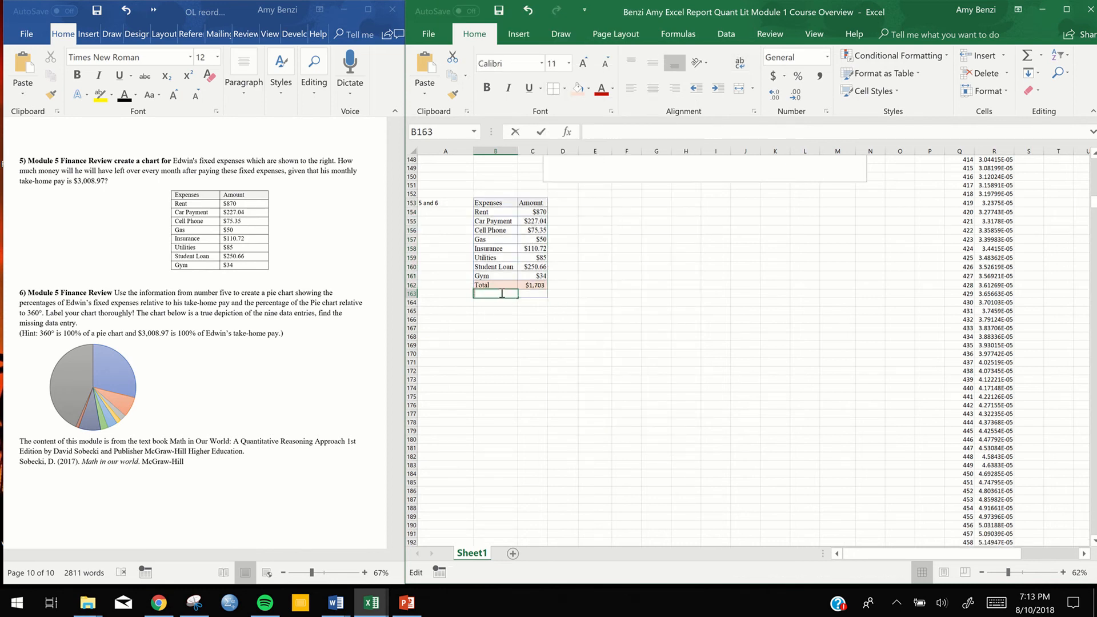
text(Difference)
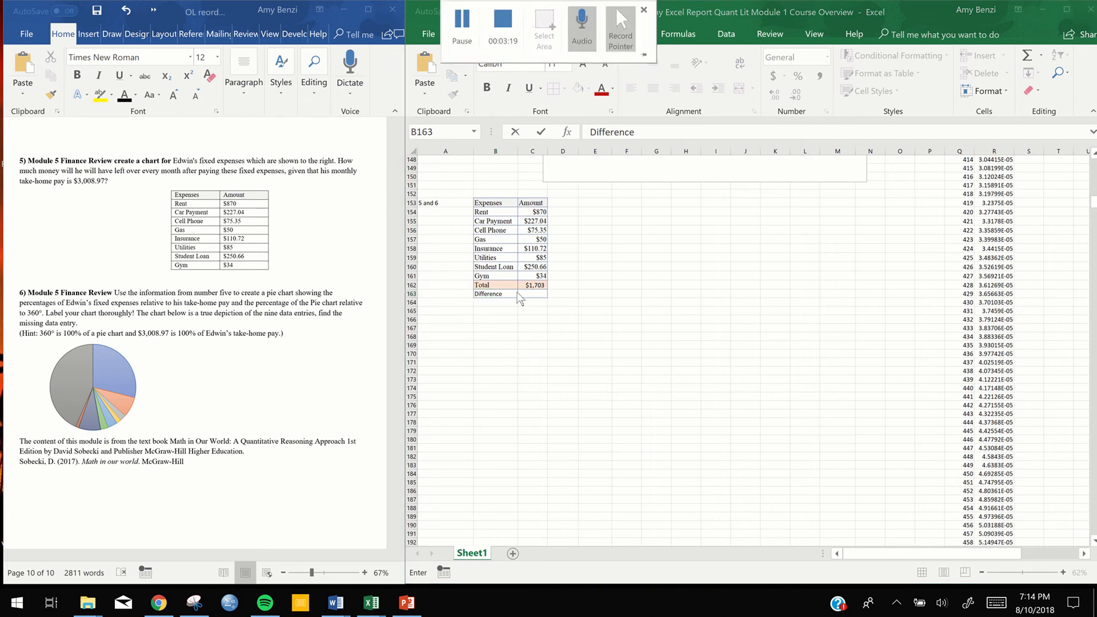
click(523, 294)
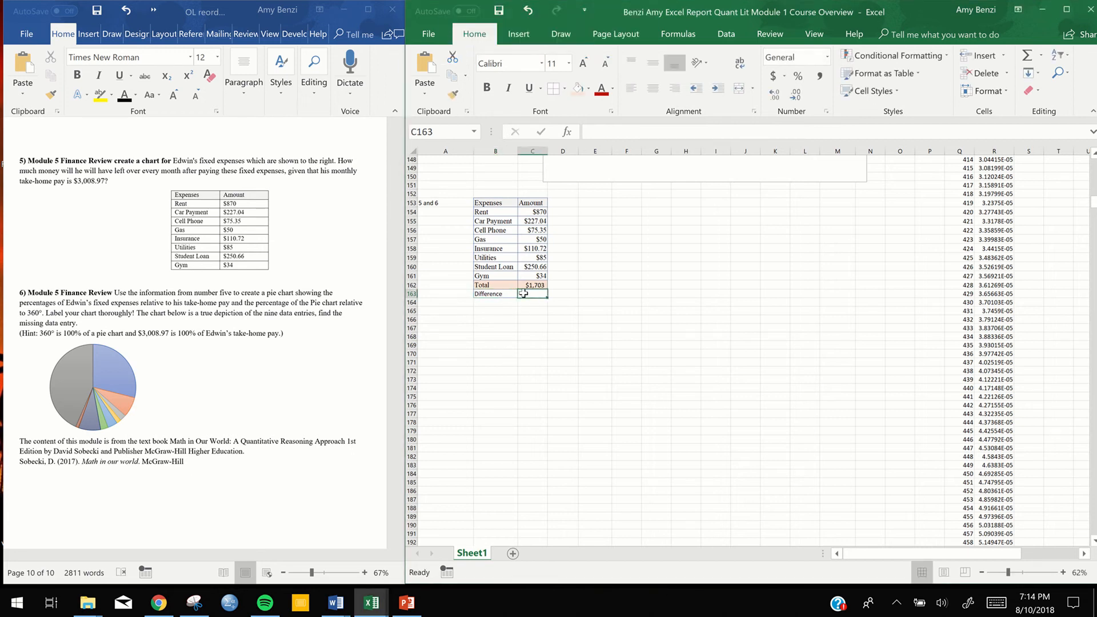
Enter the formula =3008.97-C162 in C163, copying the take-home pay from question 5 and accepting Excel's formula correction
click(80, 181)
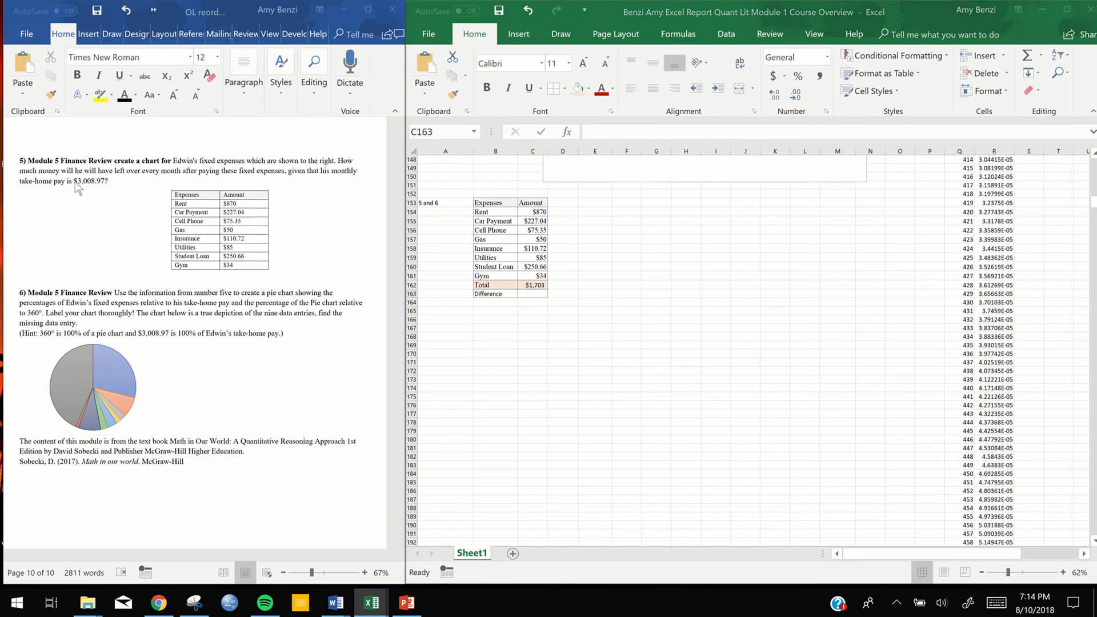
drag(75, 181, 106, 184)
key(ctrl+c)
click(536, 296)
click(537, 296)
double_click(535, 294)
text(=)
key(ctrl+v)
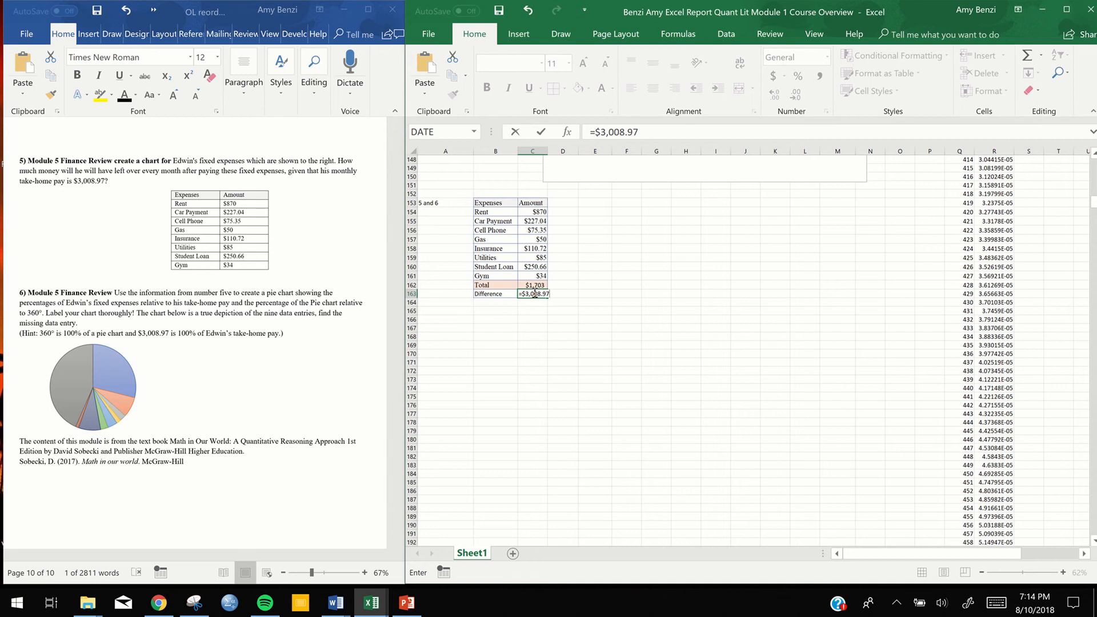
click(534, 284)
key(Return)
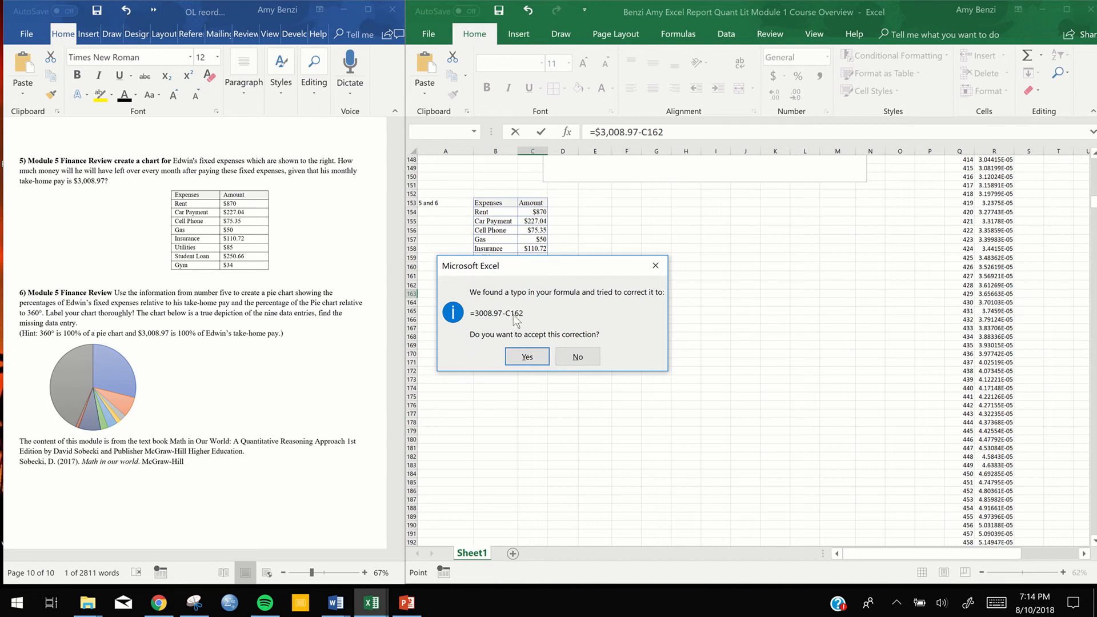
click(527, 357)
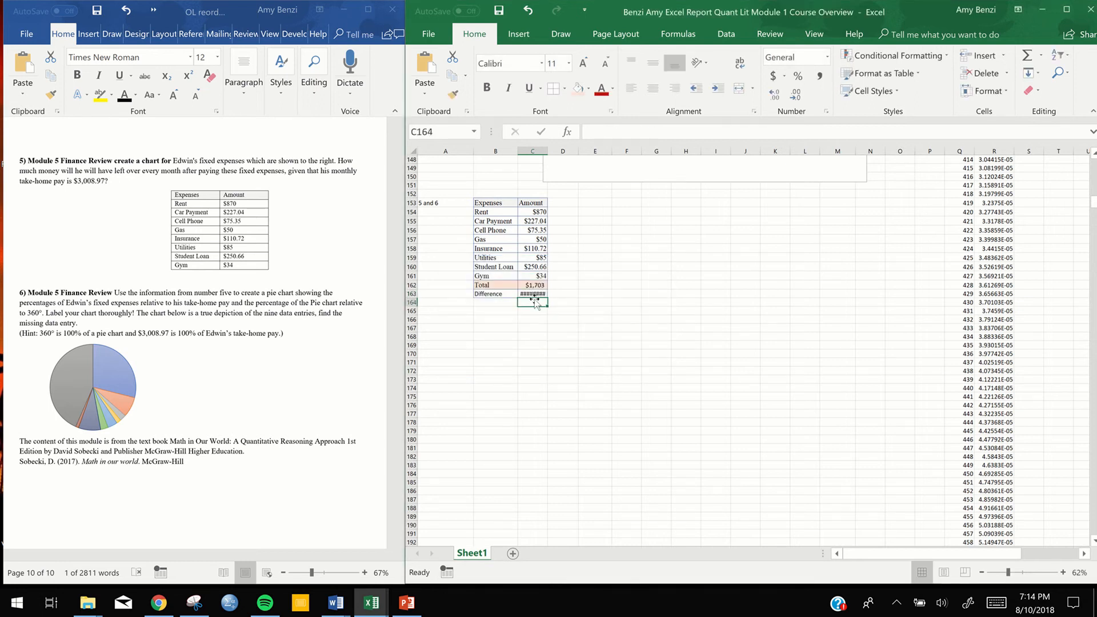
double_click(533, 293)
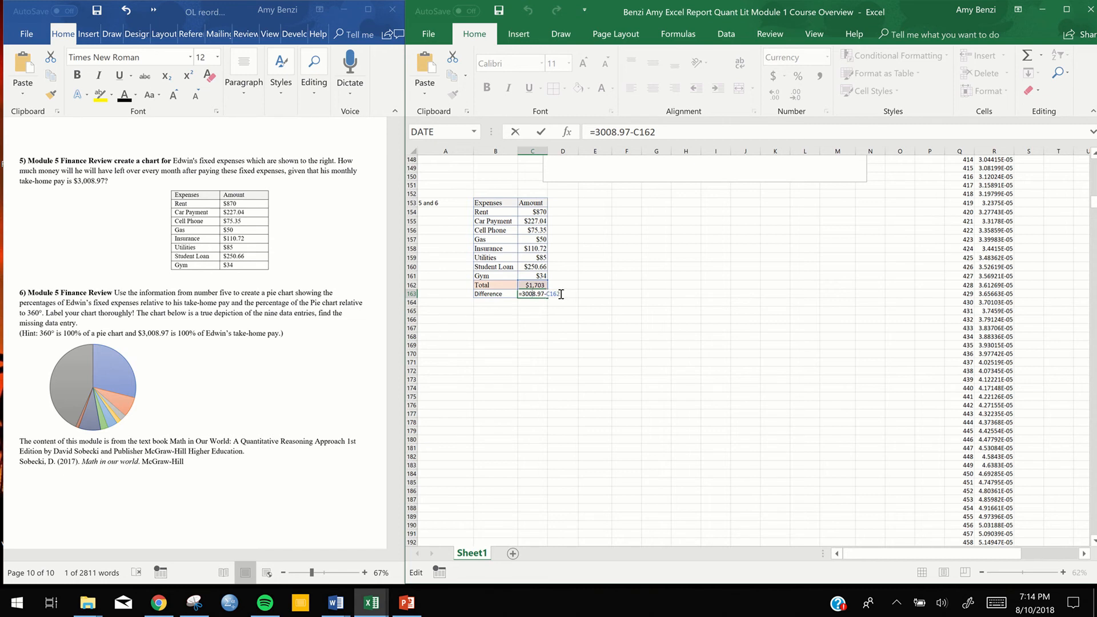
key(Return)
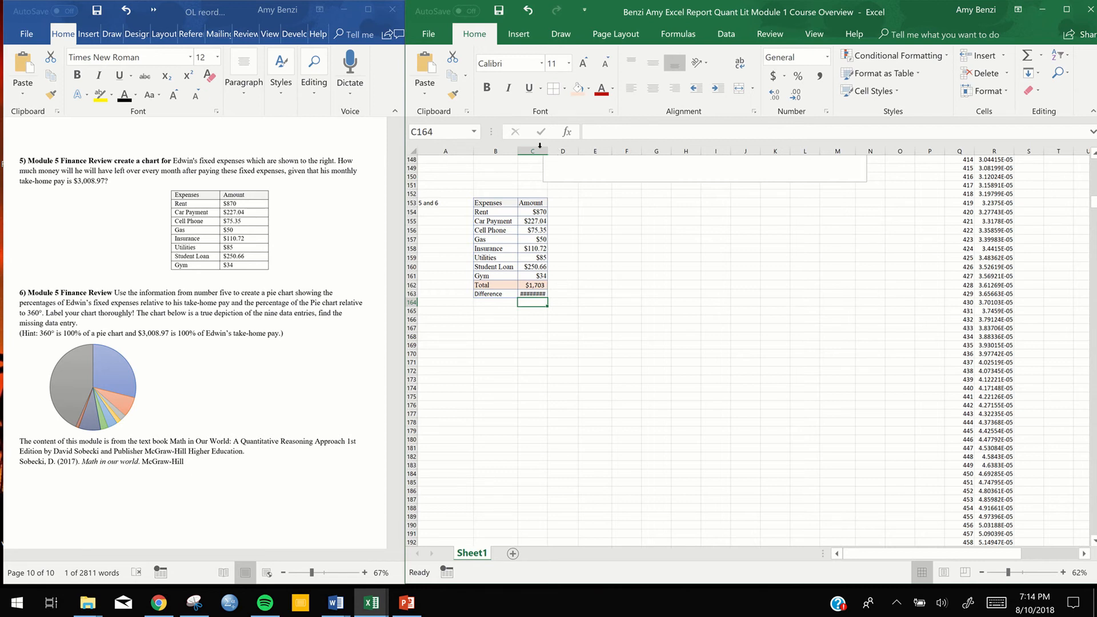
double_click(536, 292)
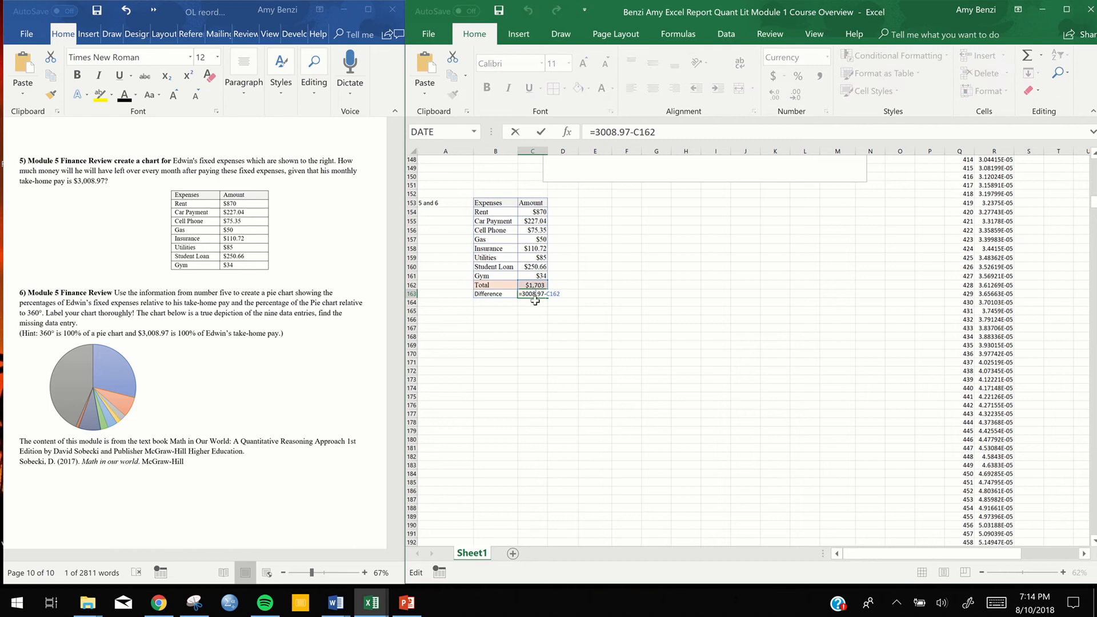
key(Escape)
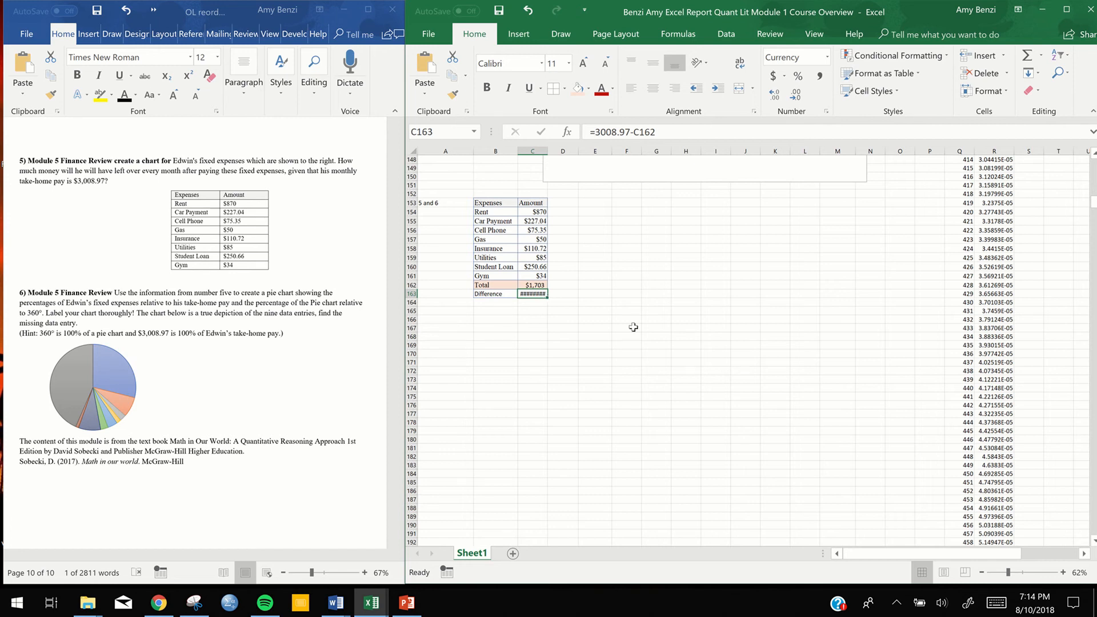
Widen column C slightly so the amount in C163 fits in its cell
click(538, 148)
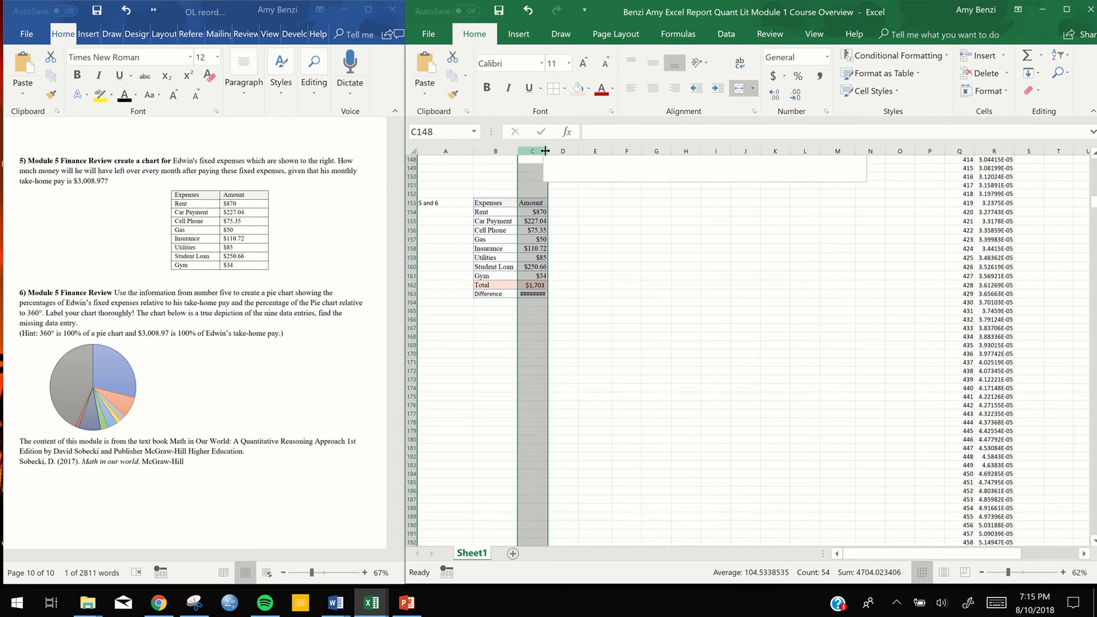
drag(548, 151, 554, 151)
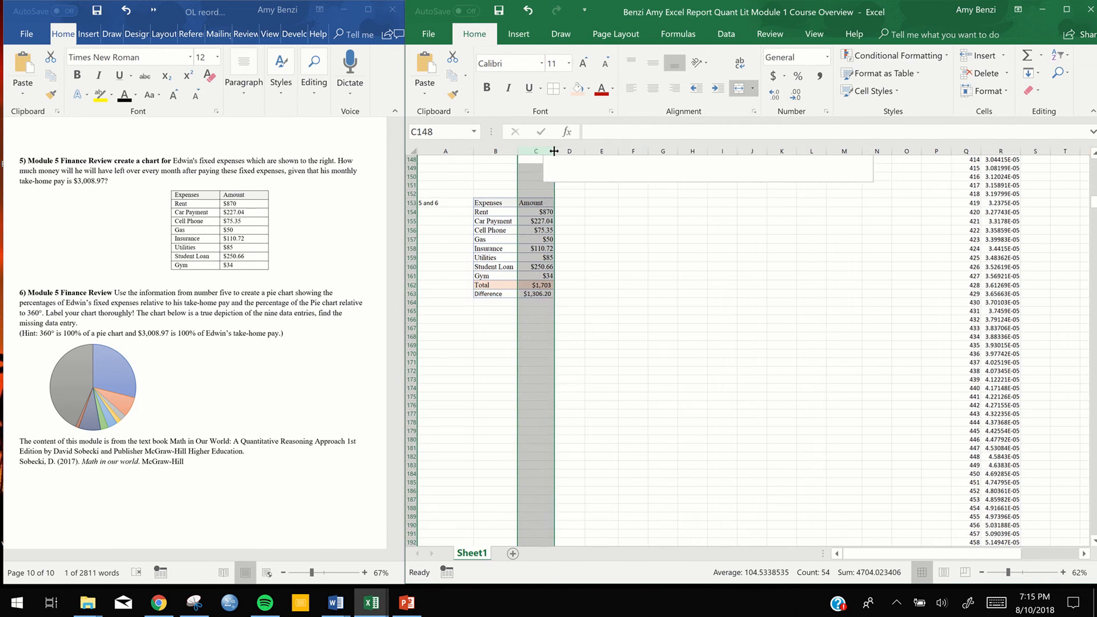
Undo the last widening of column C and widen the column again so the Difference amount fits
click(588, 343)
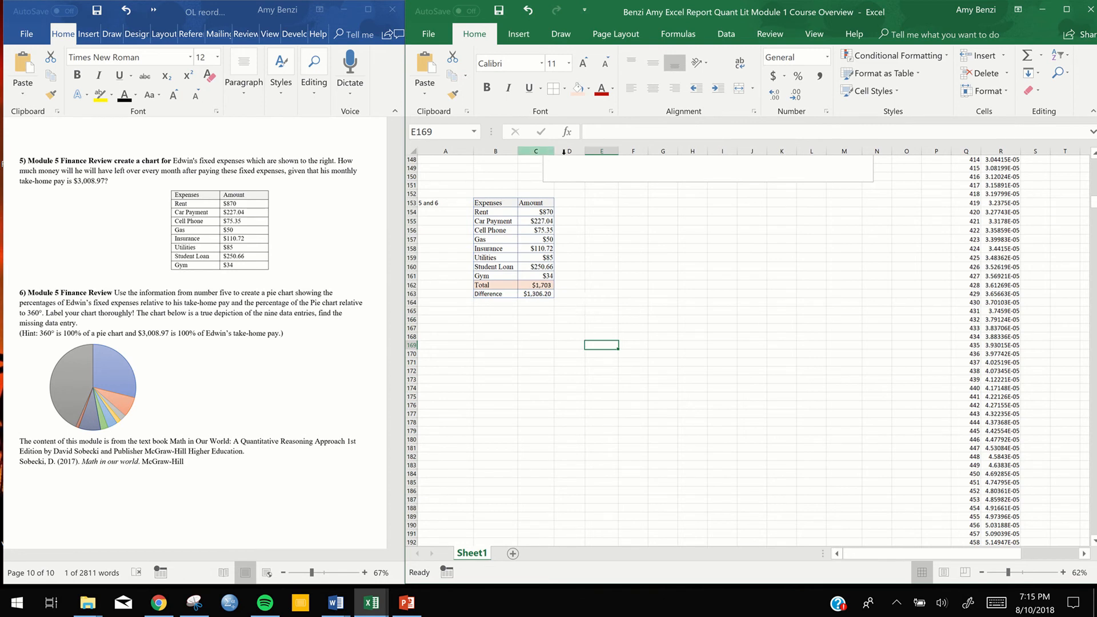
click(529, 10)
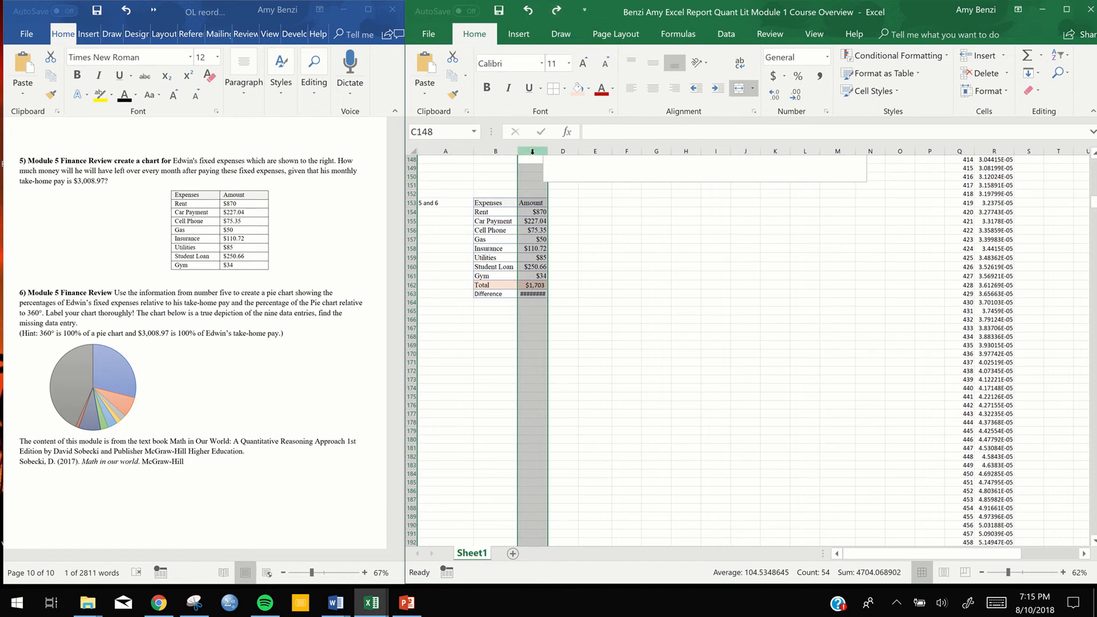
drag(545, 151, 558, 151)
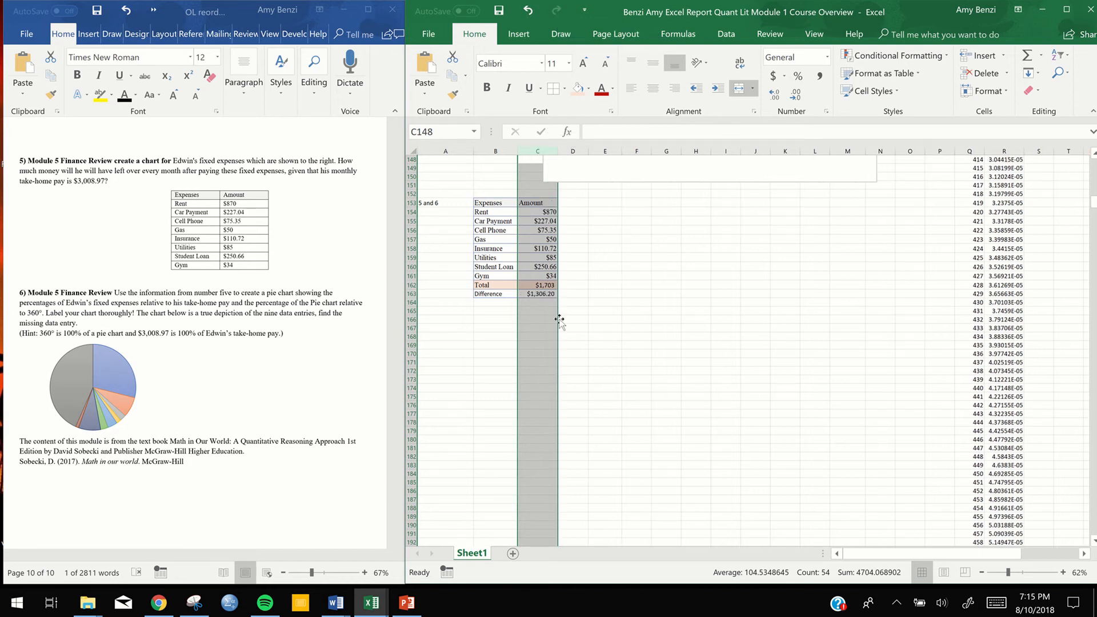
click(598, 348)
Fill the Difference row, B163:C163, with a light gold colour
drag(503, 294, 536, 295)
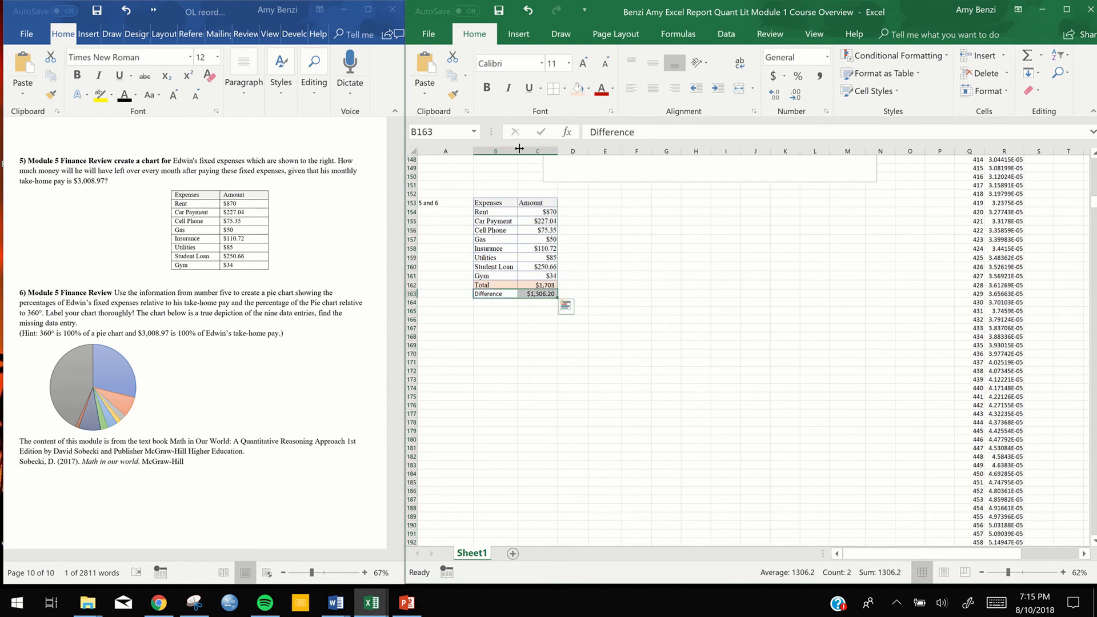
click(588, 89)
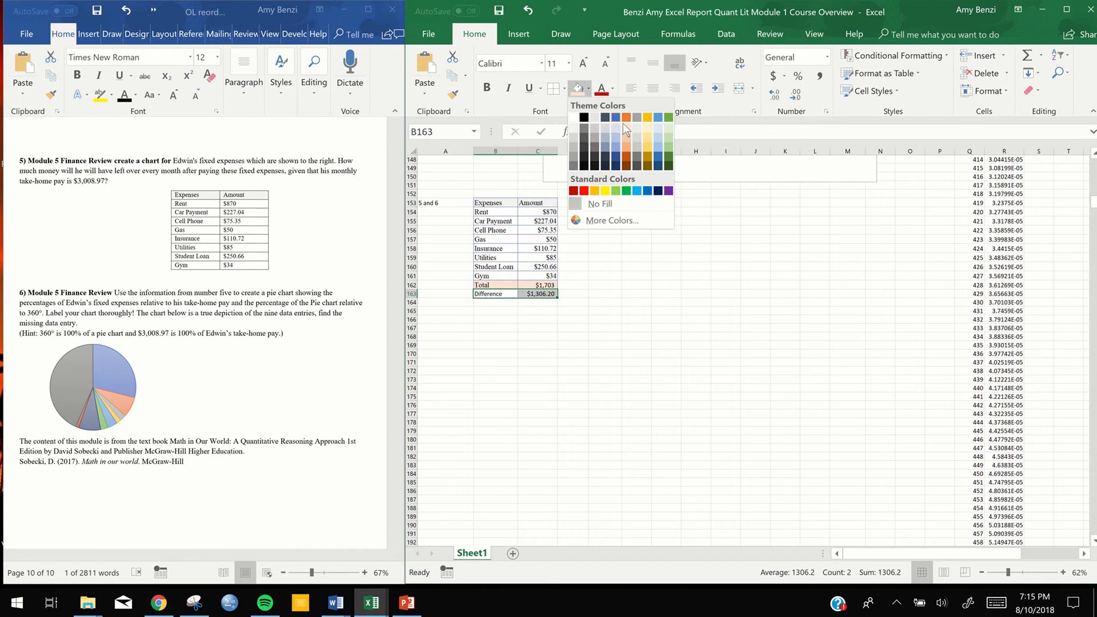
click(649, 128)
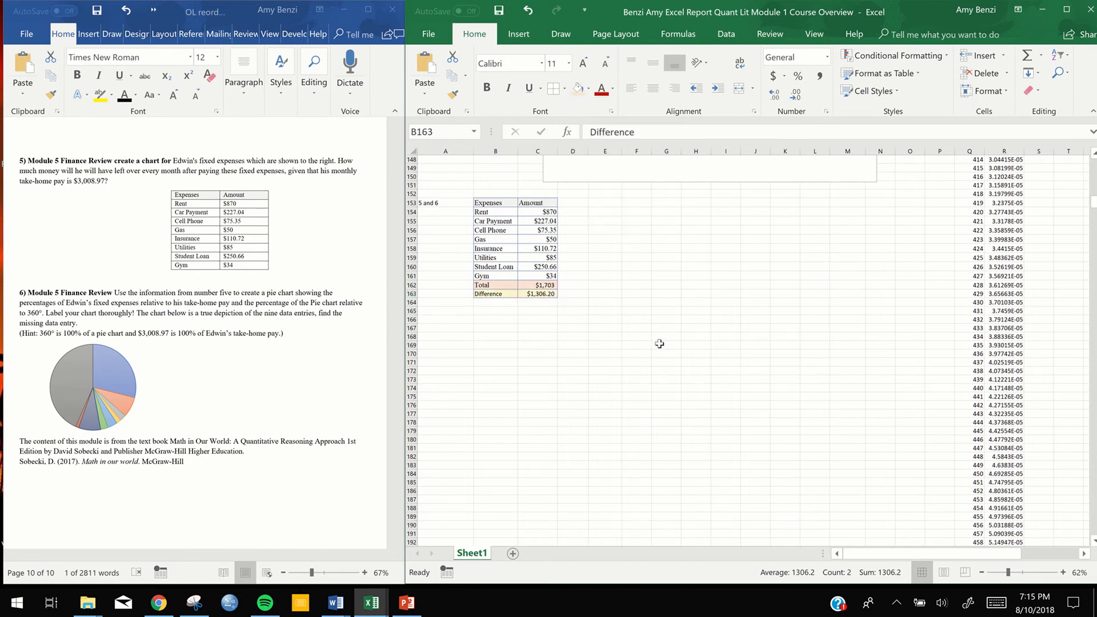
click(666, 371)
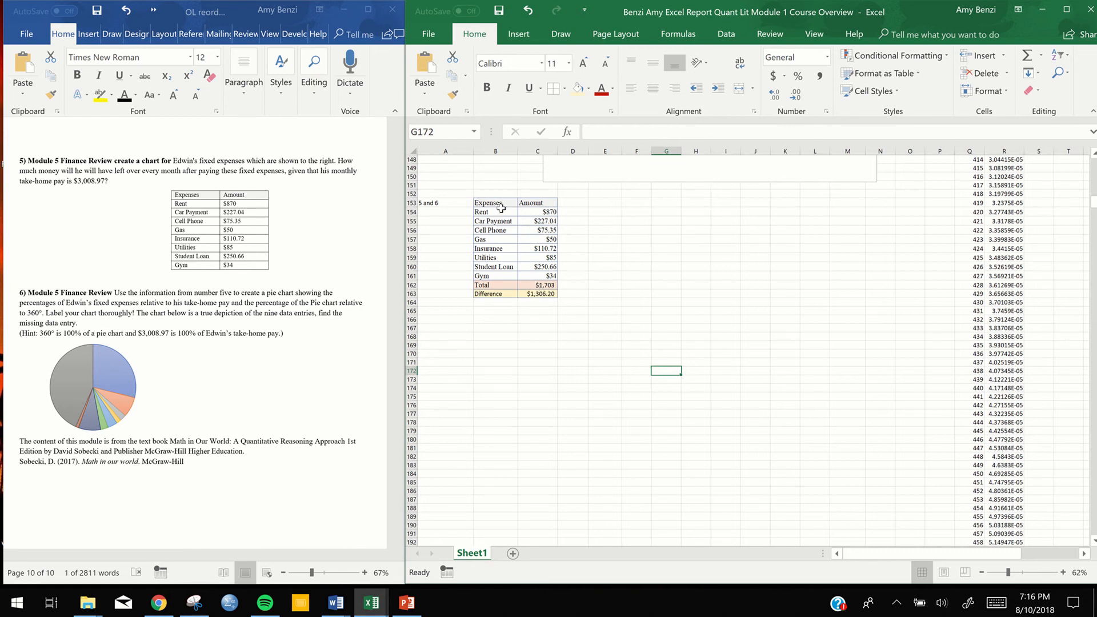
Copy the expenses table without its Total and Difference rows, B153:C161, to the cells starting at E153
drag(501, 203, 542, 275)
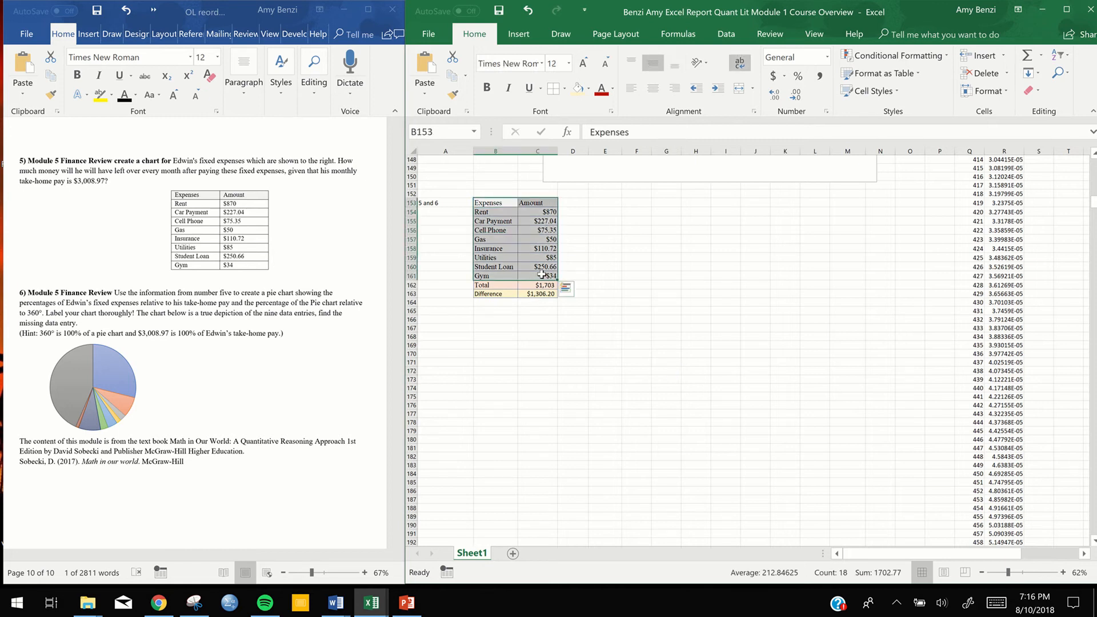
key(ctrl+c)
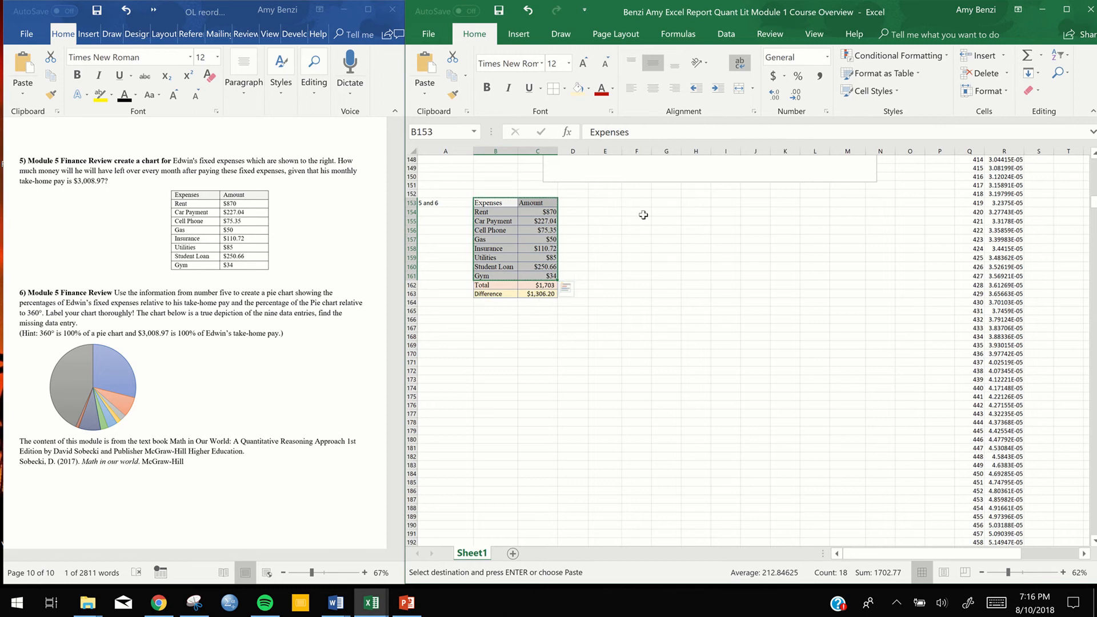
drag(597, 203, 633, 284)
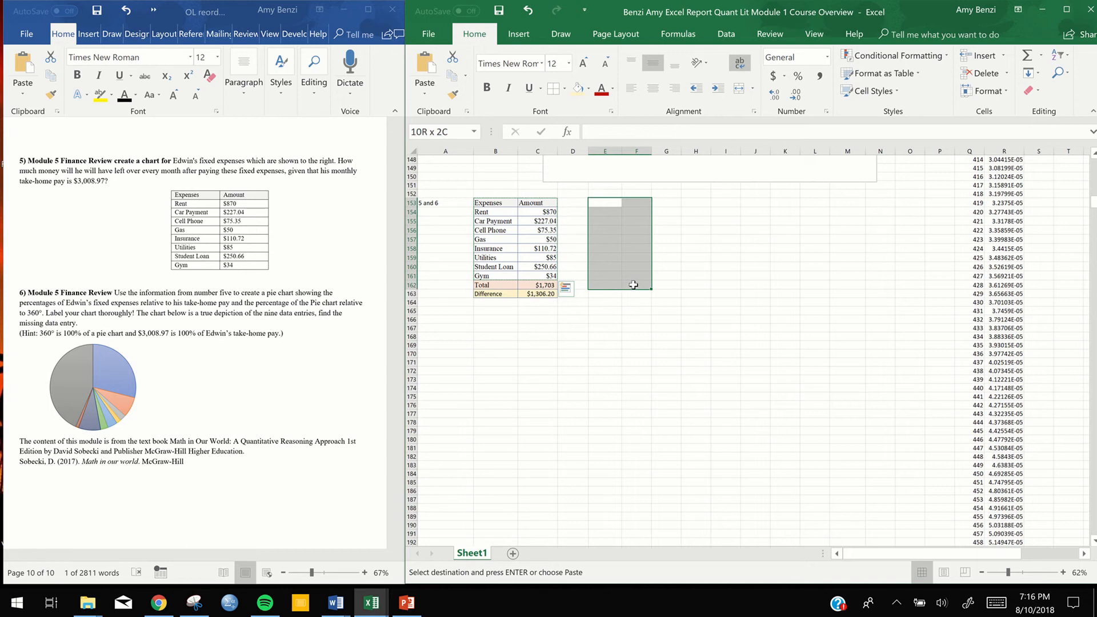
drag(634, 284, 634, 285)
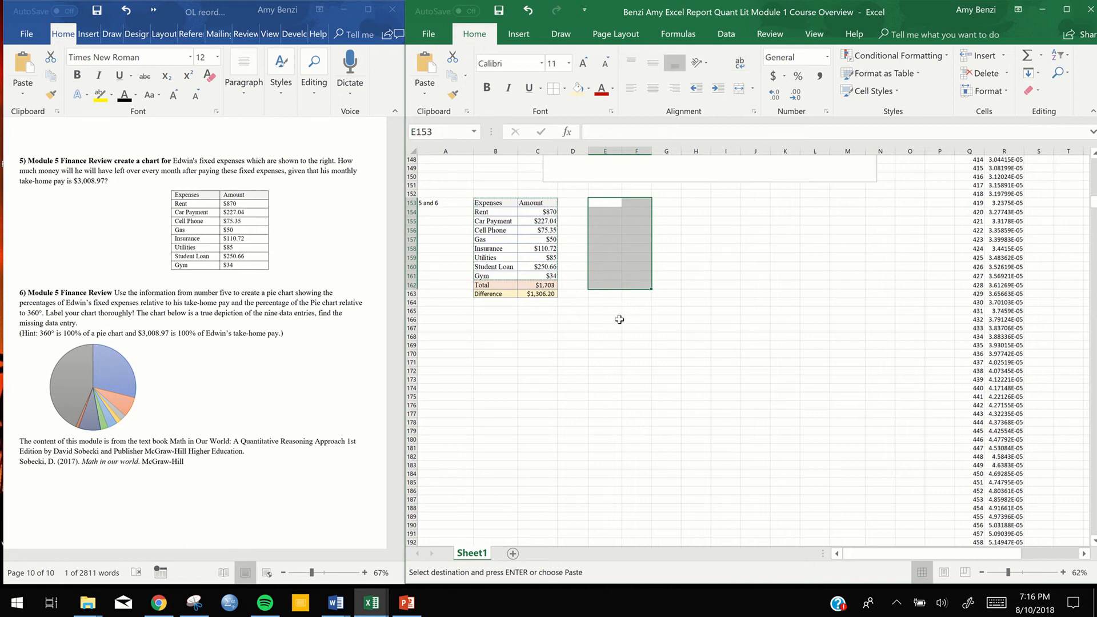
key(ctrl+v)
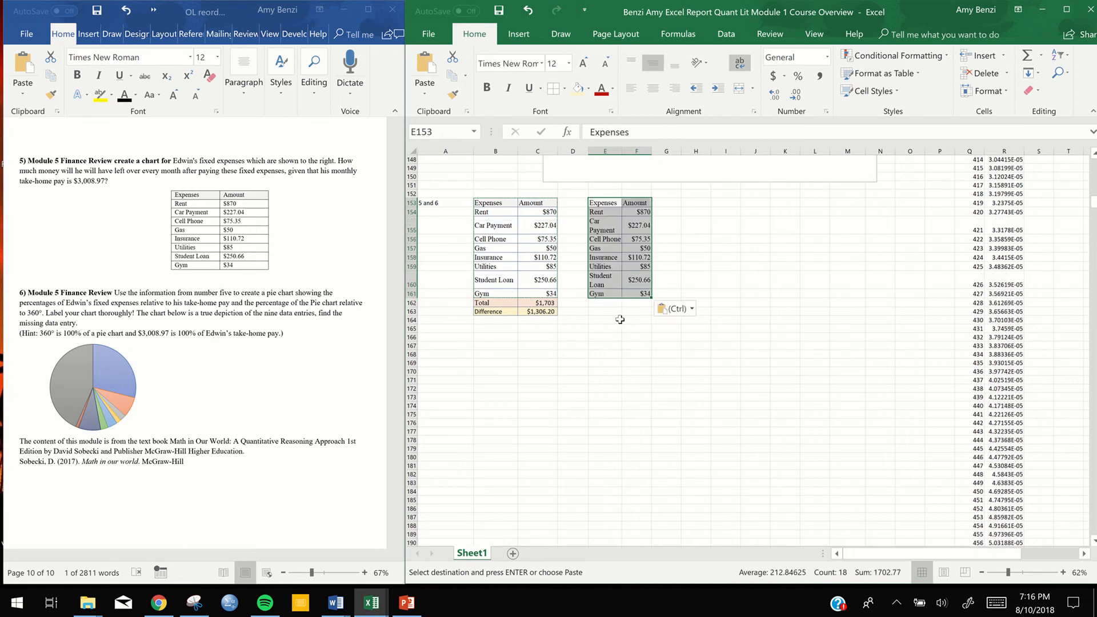
Widen column E so each expense name in the copied table fits on one line
click(606, 150)
drag(622, 152, 638, 153)
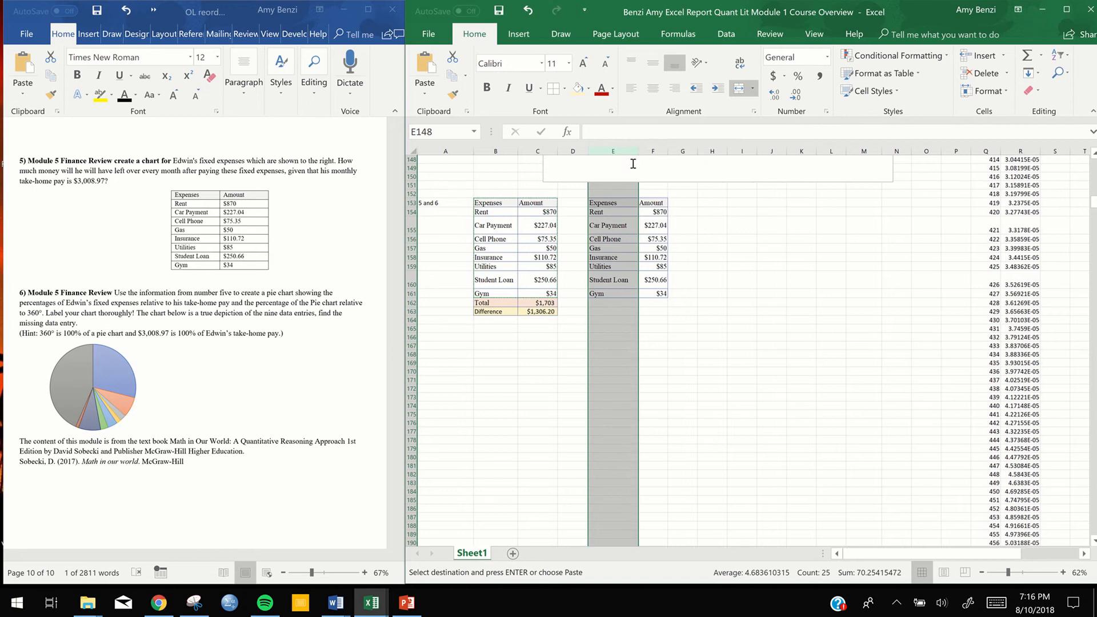
drag(638, 152, 634, 152)
click(677, 328)
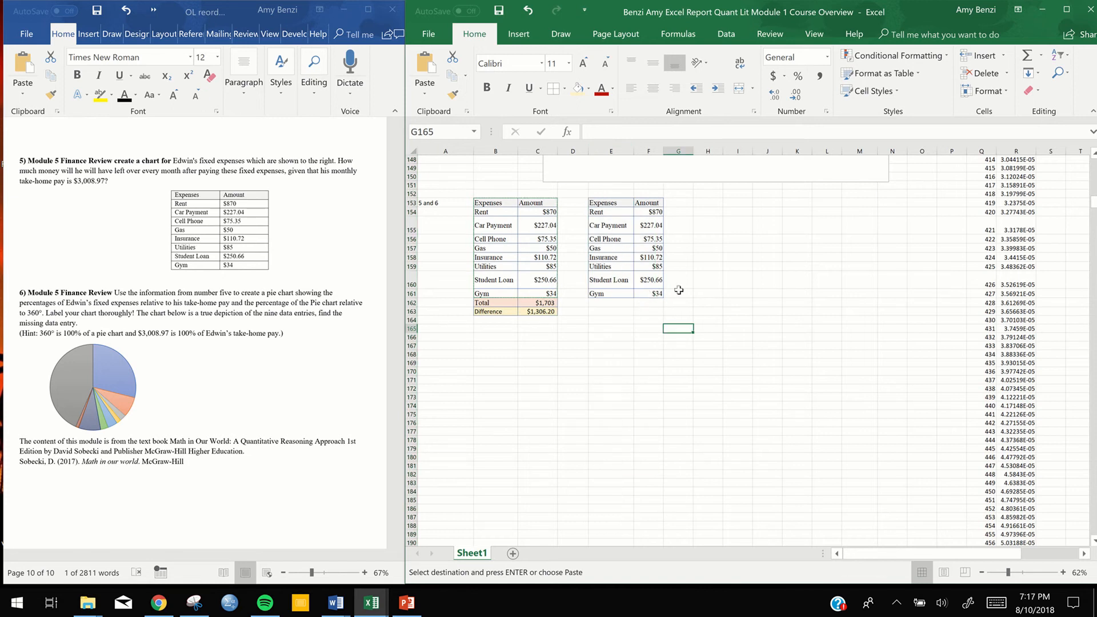
Copy the Difference row B163:C163 to E162:F162 and widen column F so the amount fits
drag(489, 312, 530, 313)
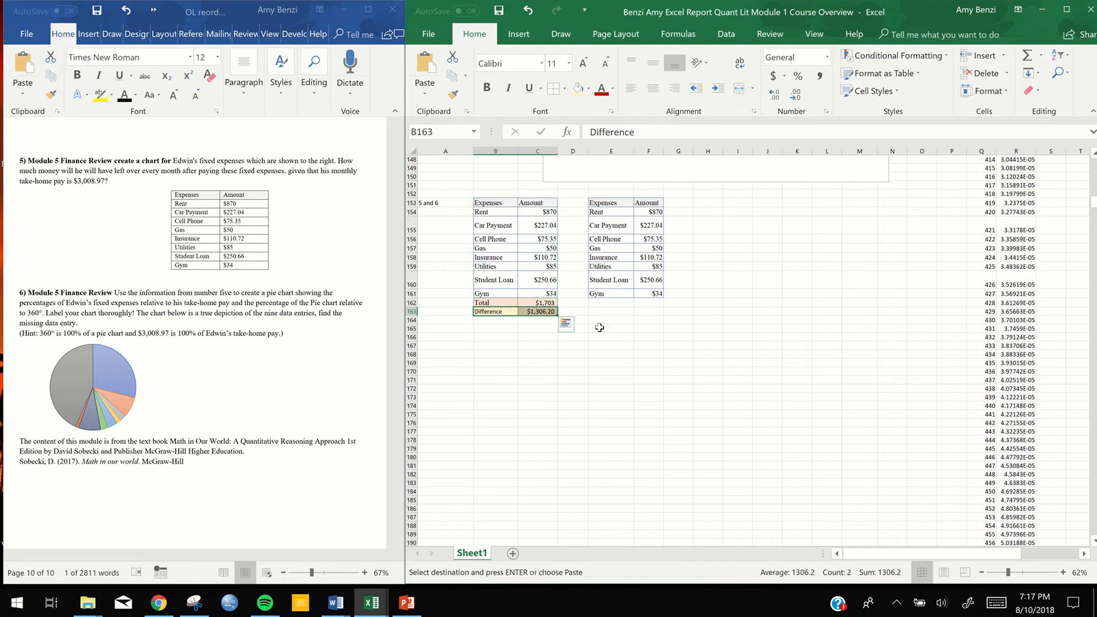
drag(611, 303, 641, 304)
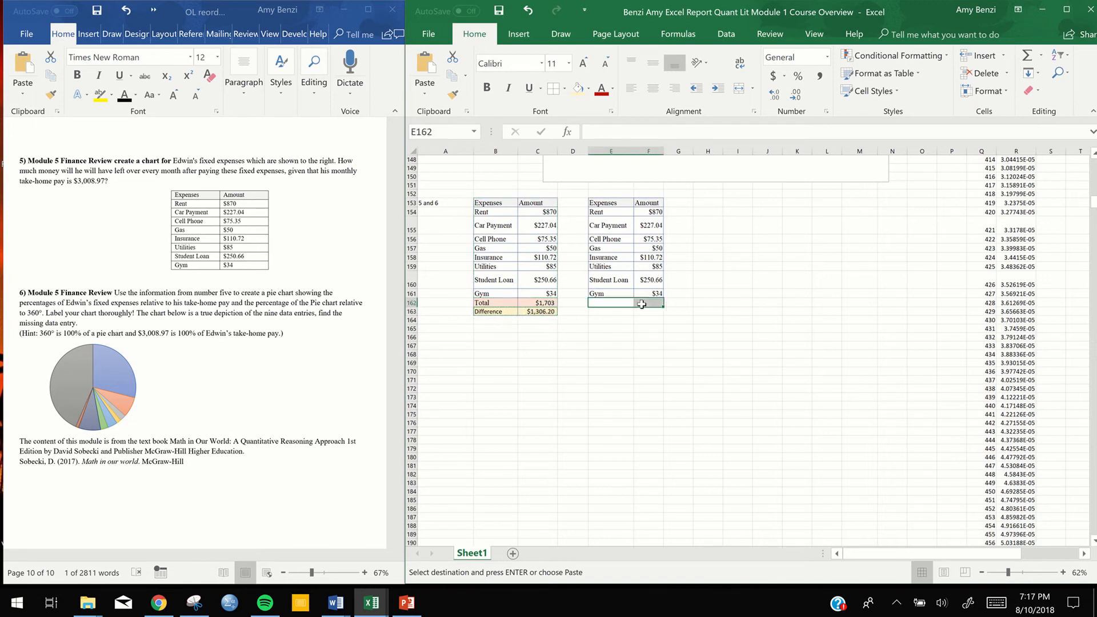
text(Difference	########)
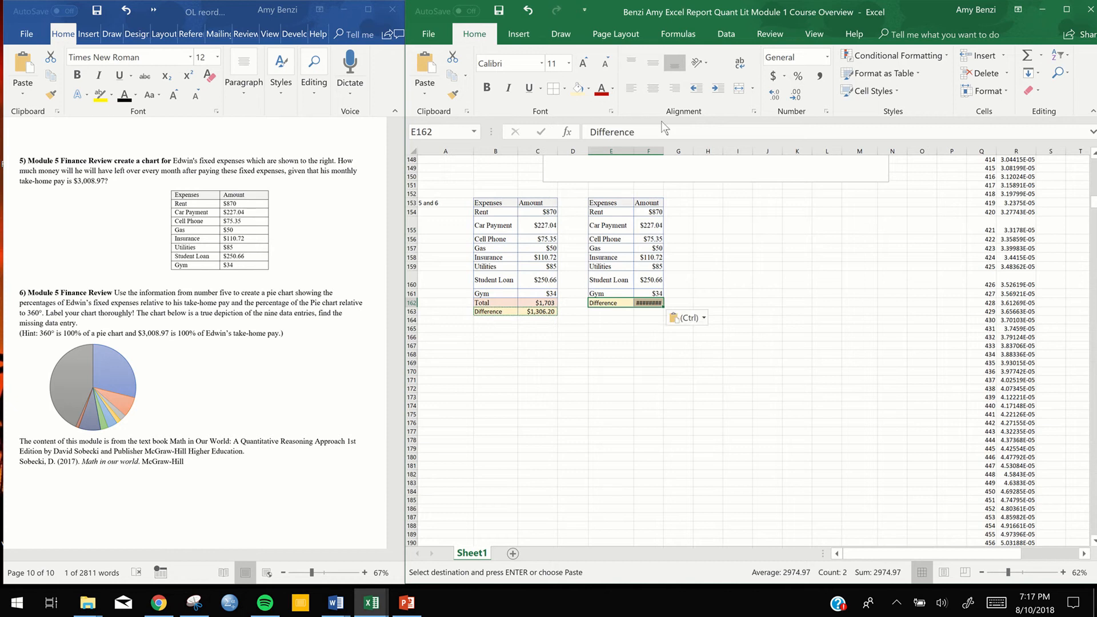
click(658, 151)
drag(658, 151, 670, 151)
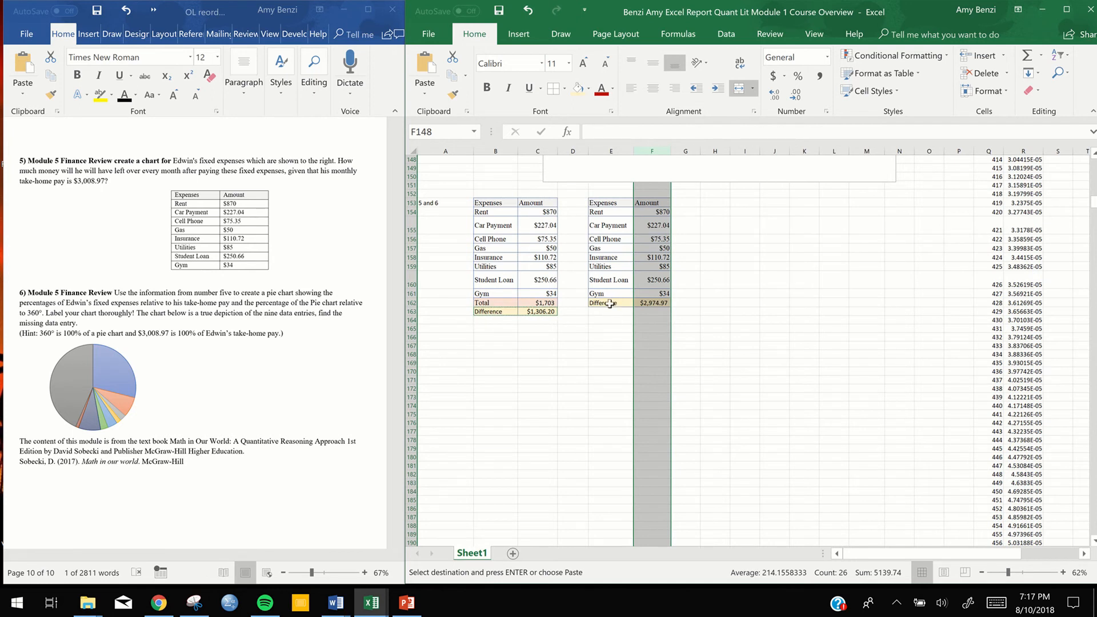
Delete the copied formula =3008.97-F161 from F162 beside the Difference label
click(659, 303)
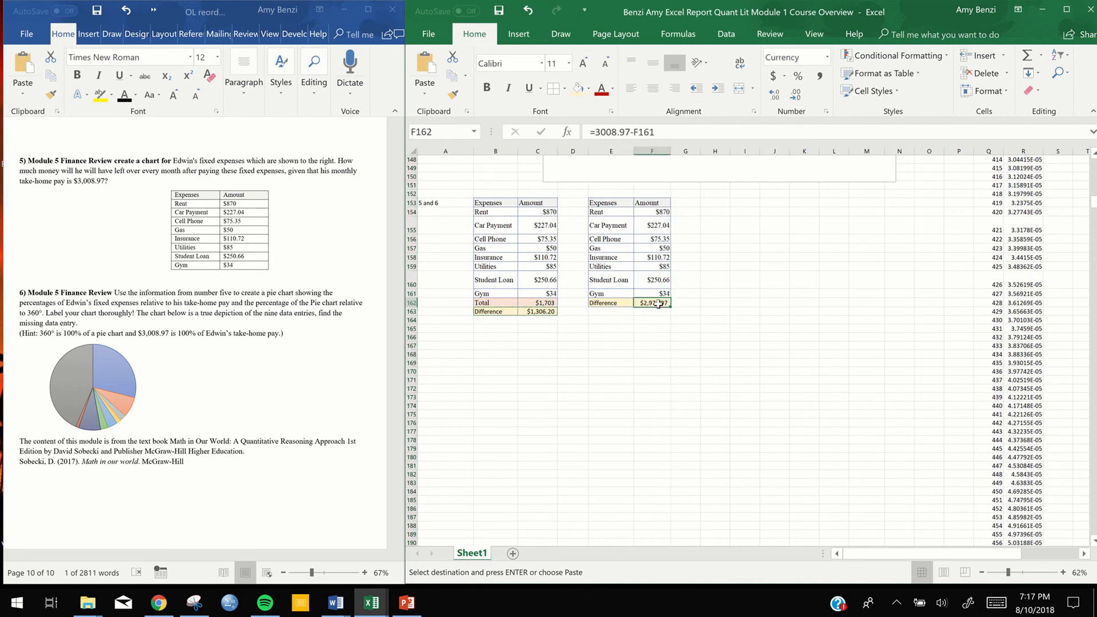
double_click(659, 304)
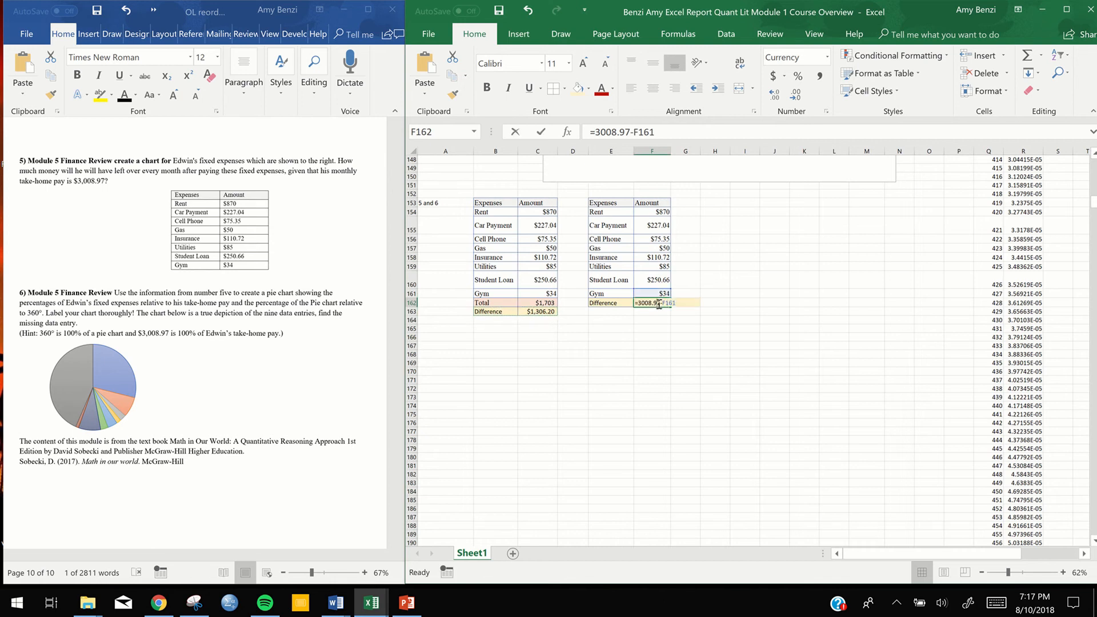
drag(680, 304, 634, 306)
key(BackSpace)
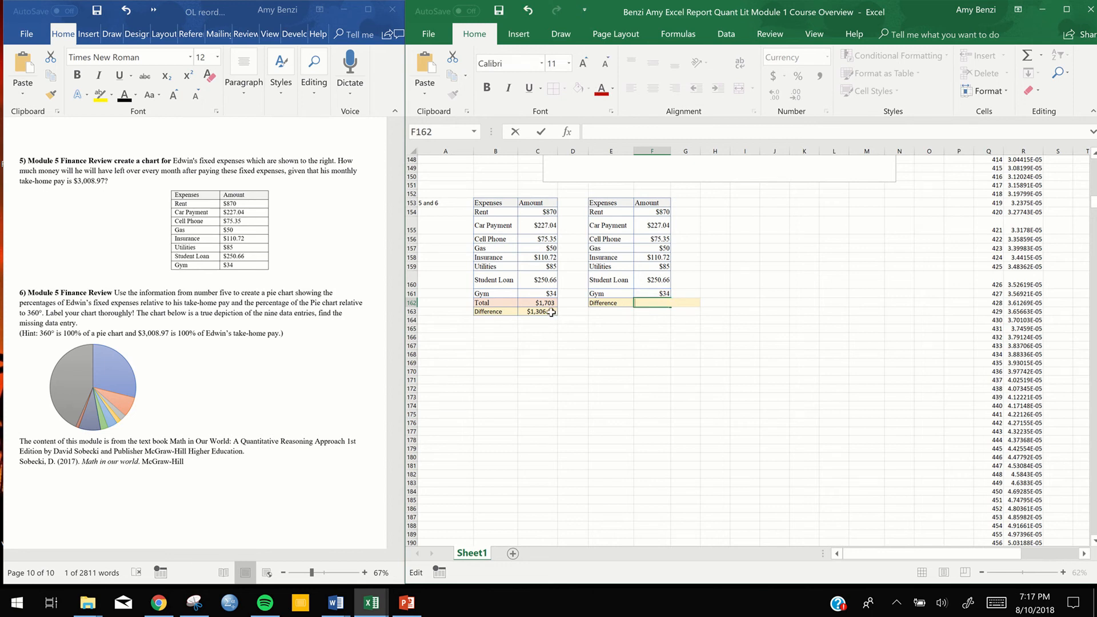
Try copying the Difference amount from C163 into F162, and erase the pasted formula again
click(552, 313)
key(ctrl+c)
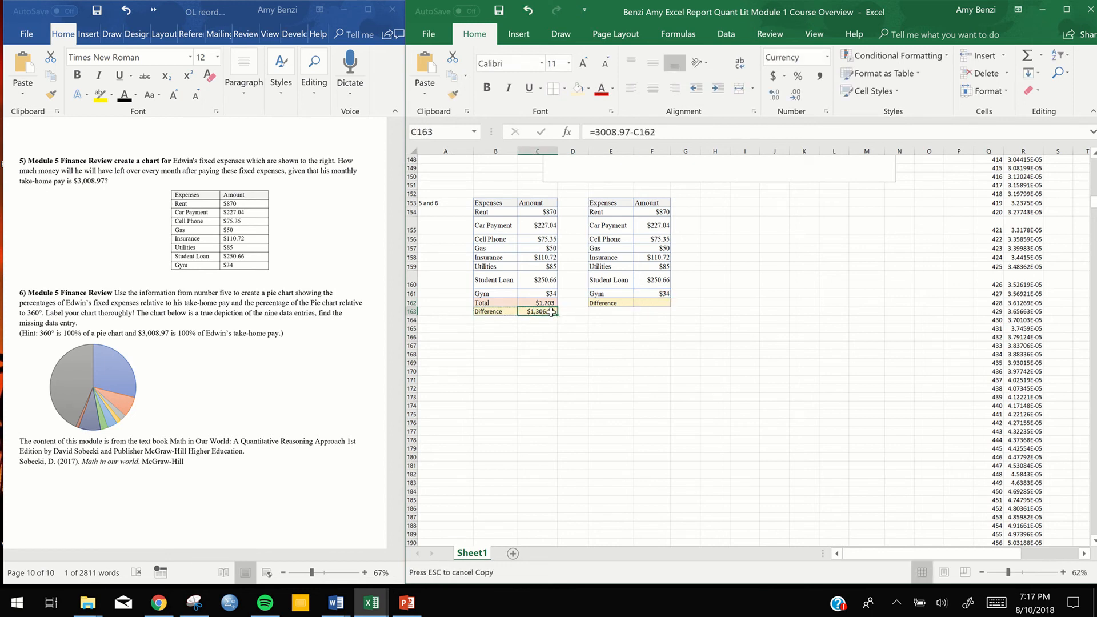
click(641, 301)
key(ctrl+v)
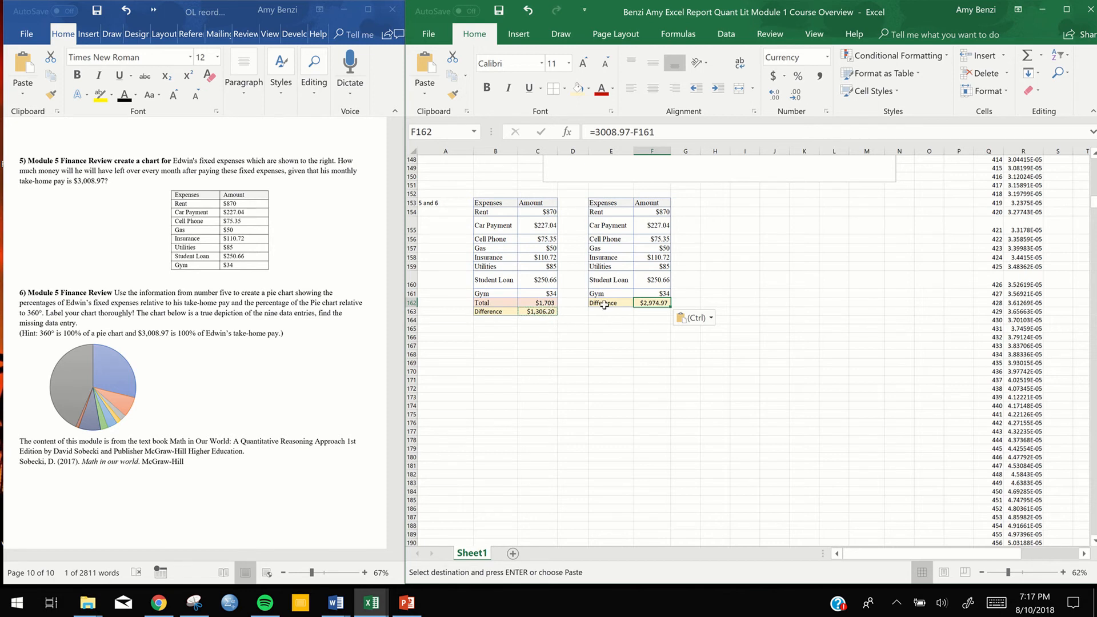
double_click(655, 303)
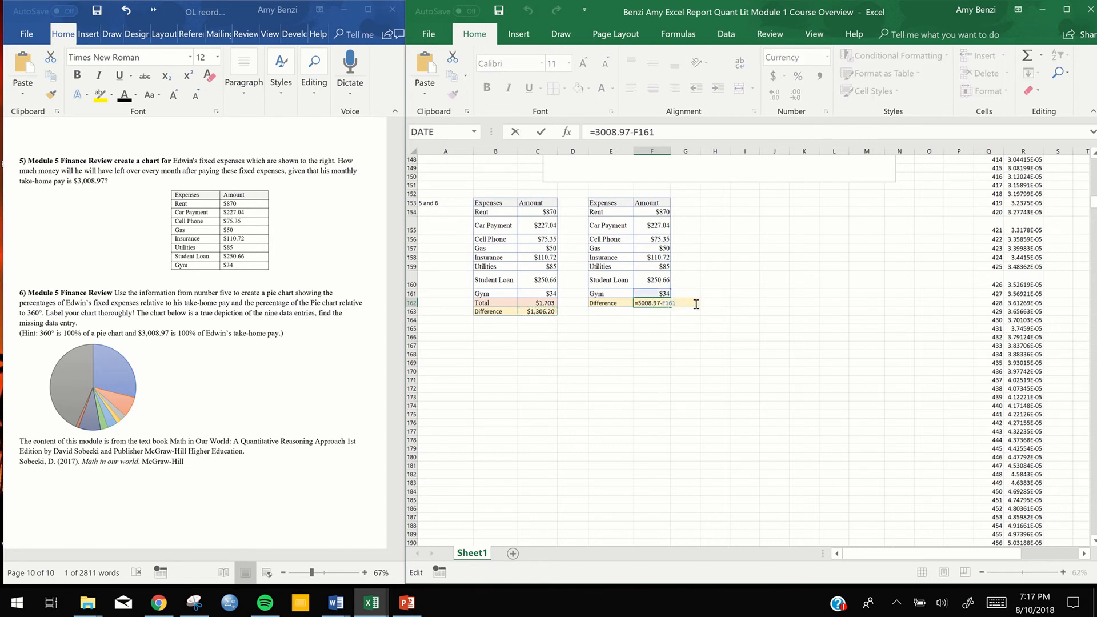
drag(686, 303, 636, 303)
key(BackSpace)
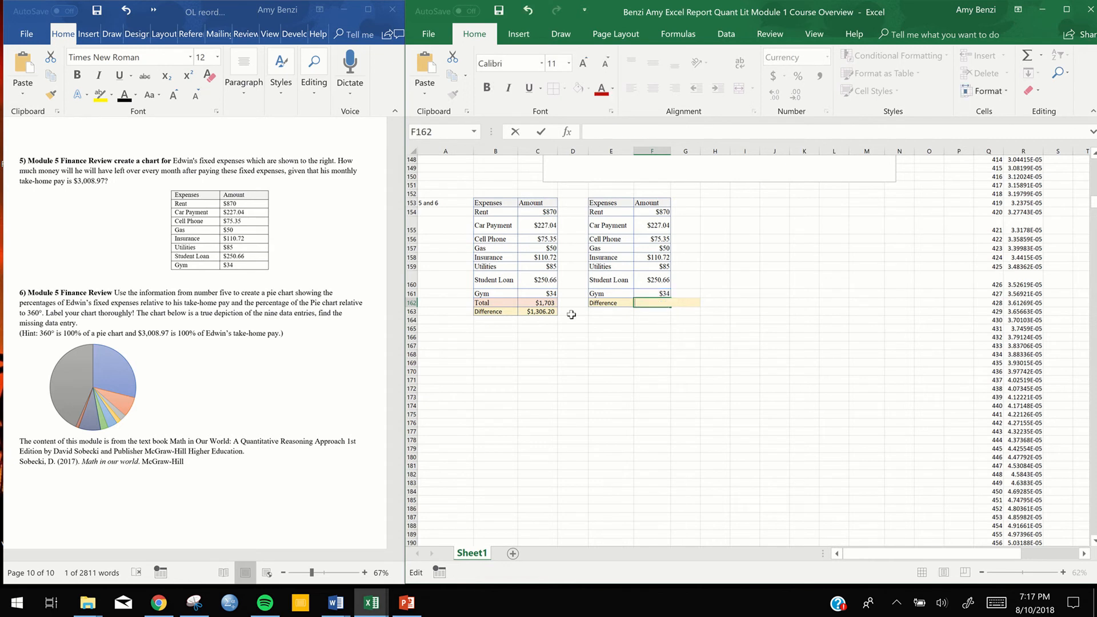
right_click(653, 303)
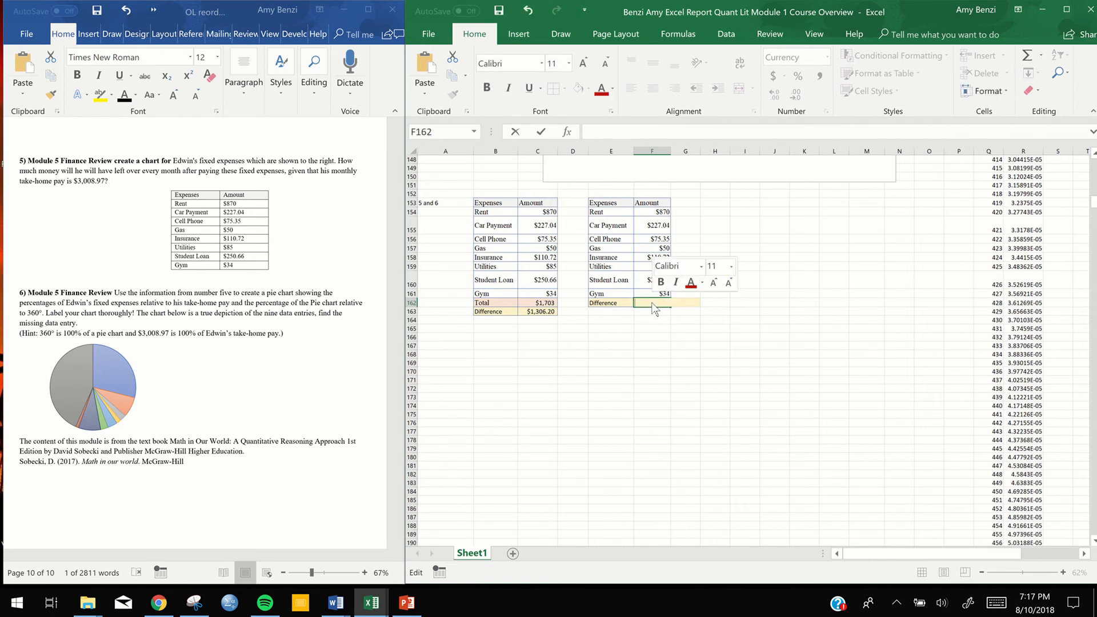
click(641, 361)
click(651, 337)
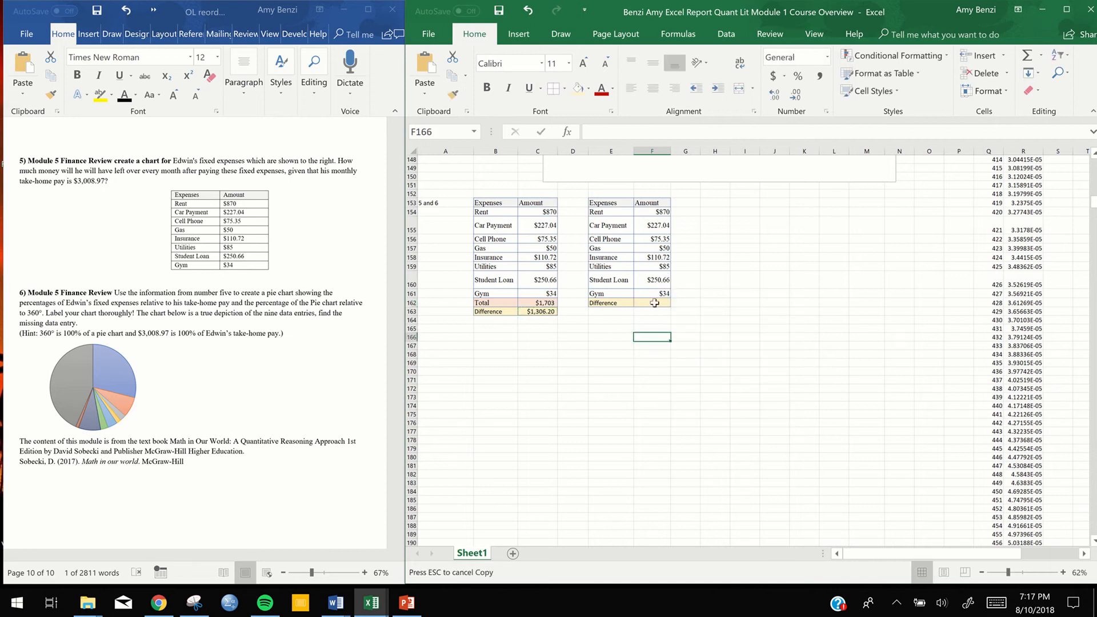
right_click(654, 303)
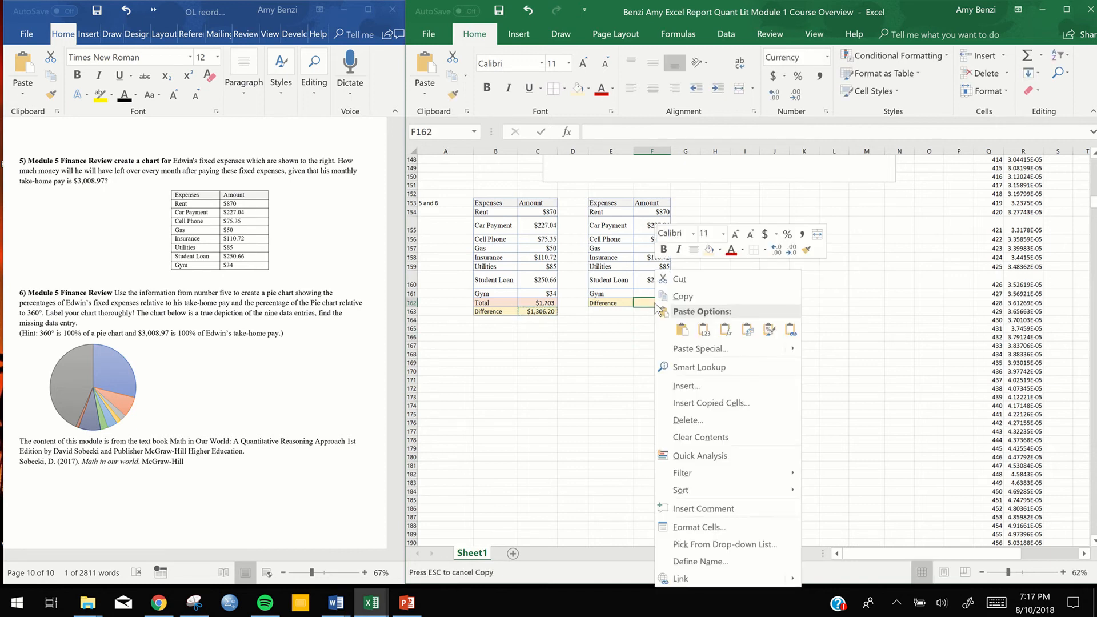
click(610, 349)
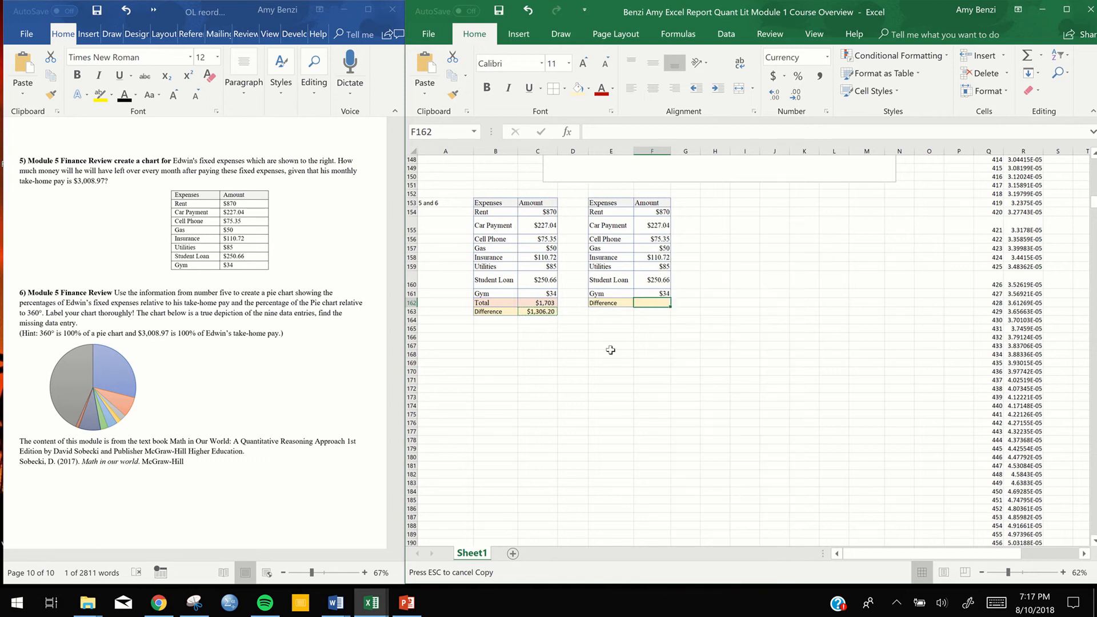
Copy the Difference amount from C163 and paste it into F162 as a value instead of a formula
click(536, 311)
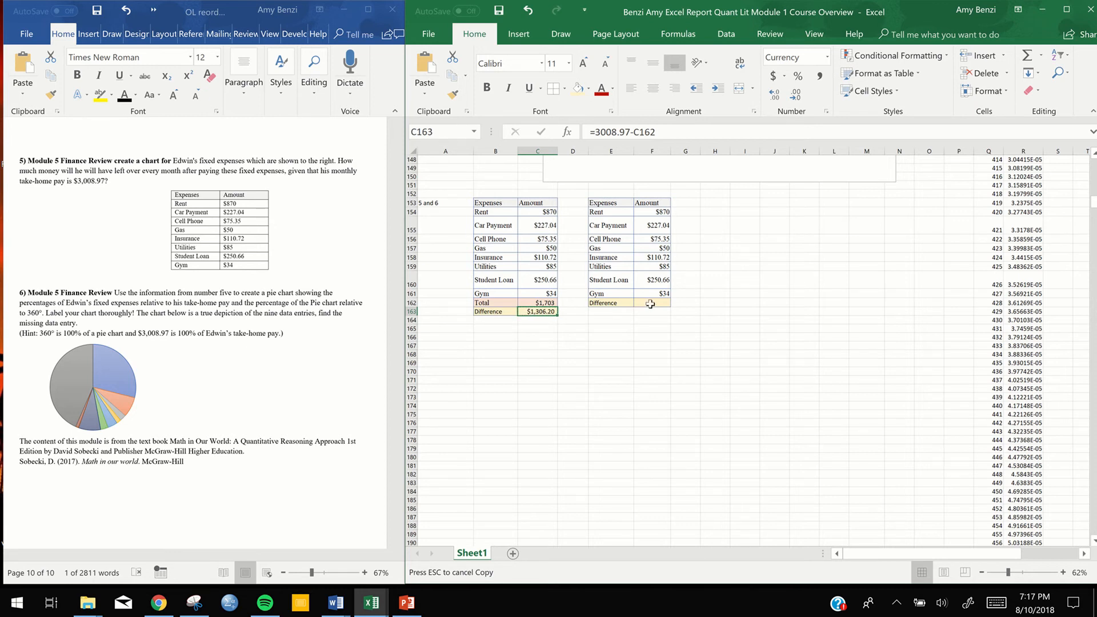
double_click(546, 311)
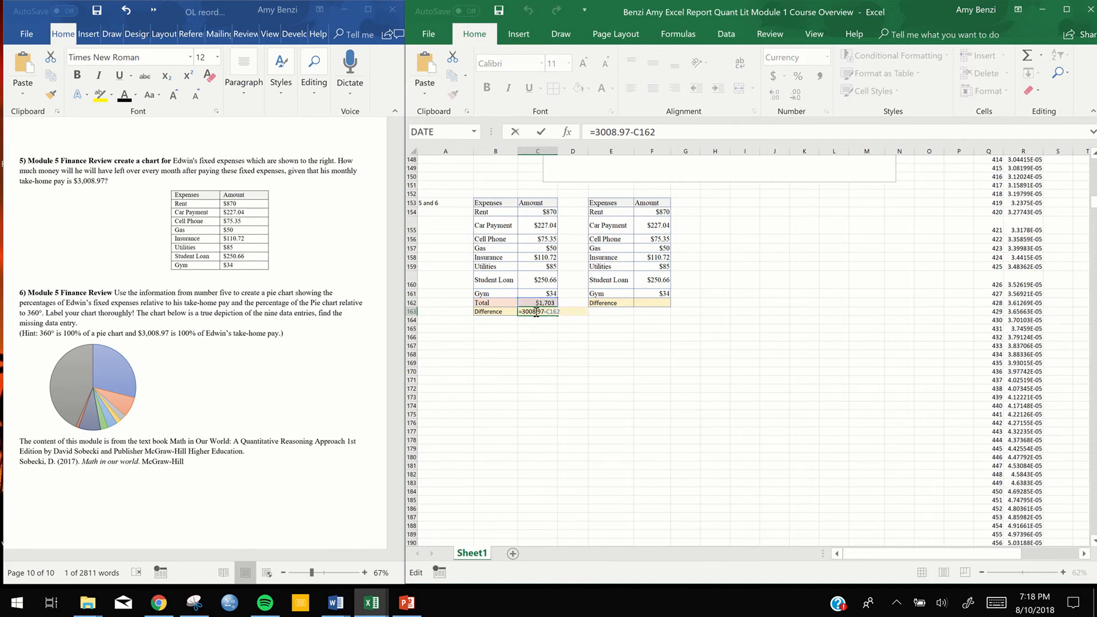
key(Return)
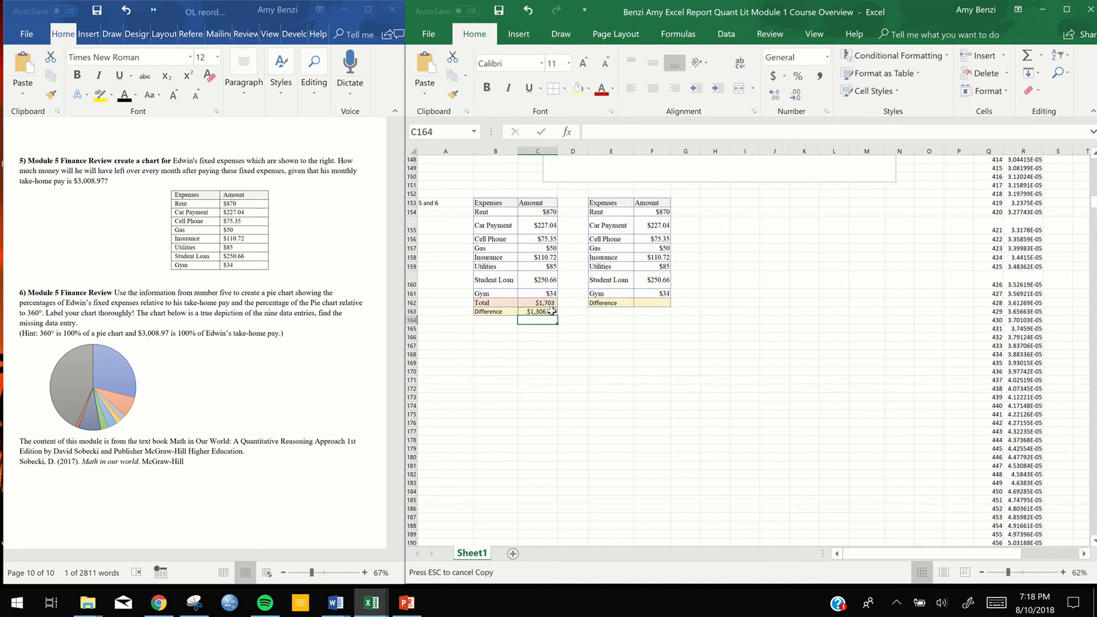
click(552, 311)
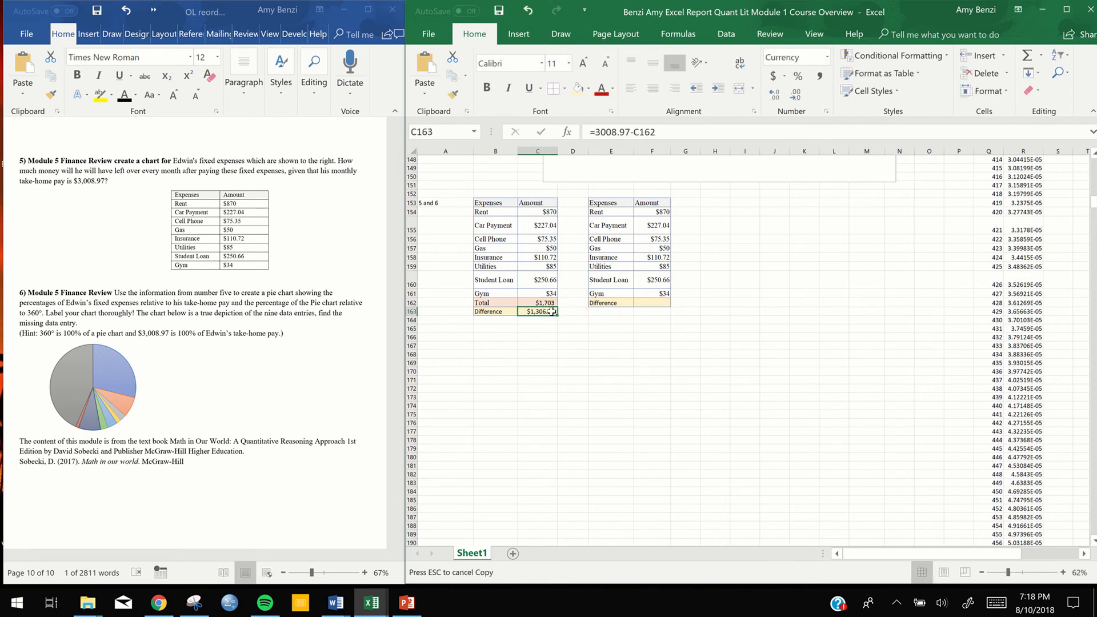
key(ctrl+c)
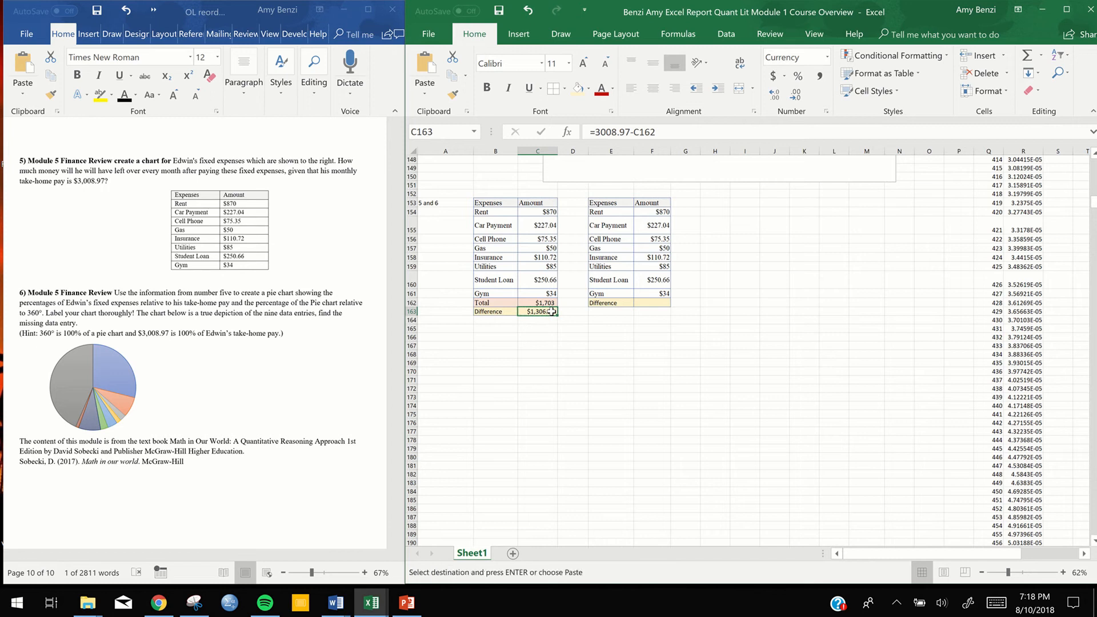
click(655, 304)
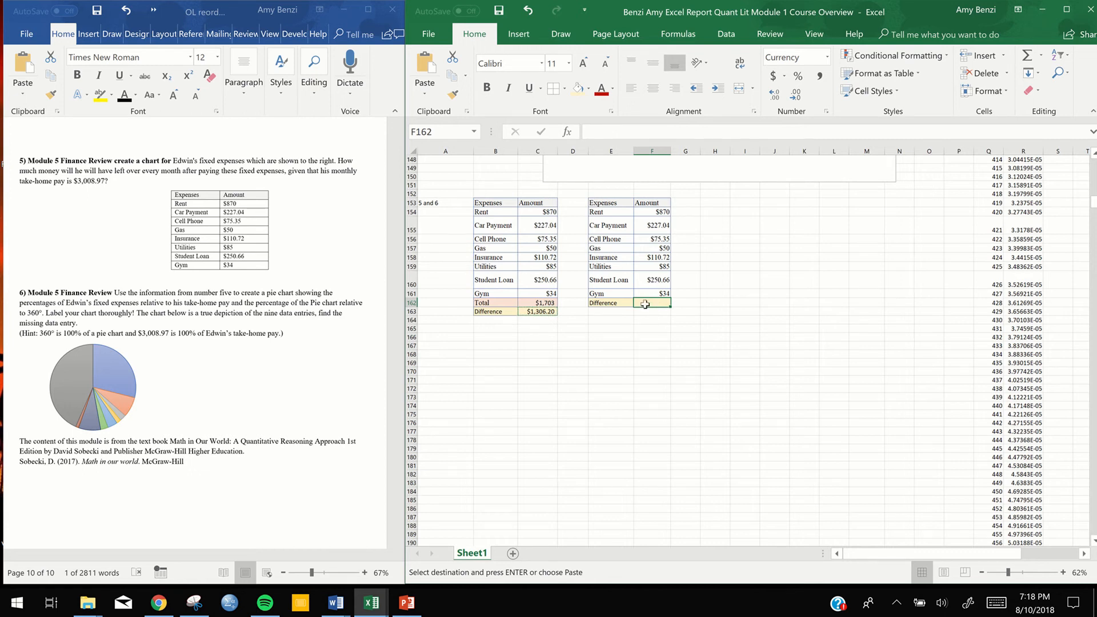
right_click(645, 305)
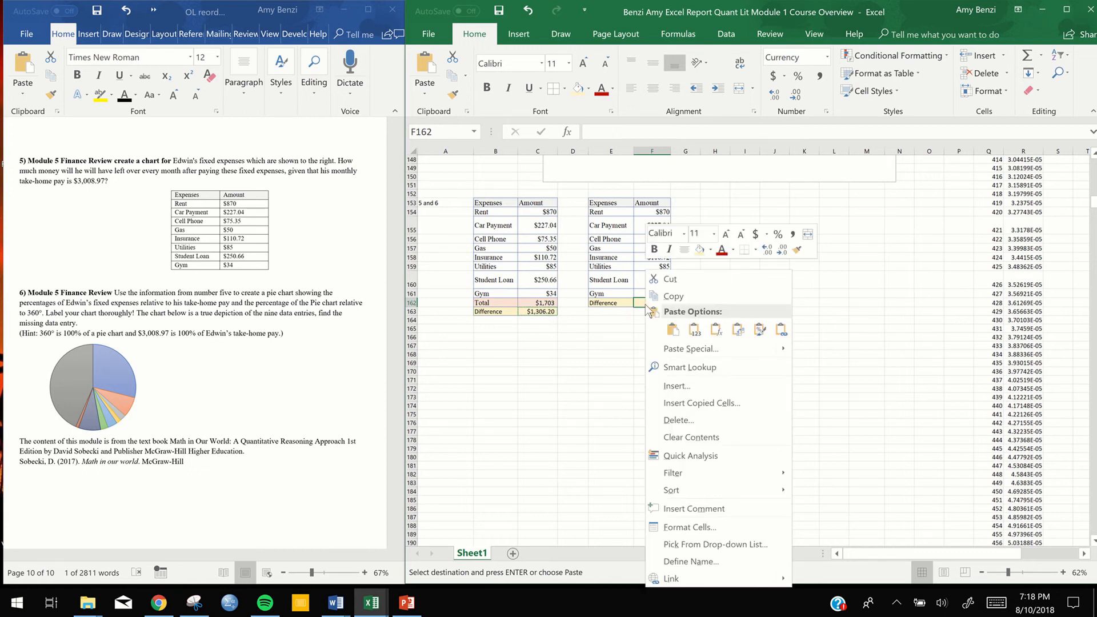
click(673, 330)
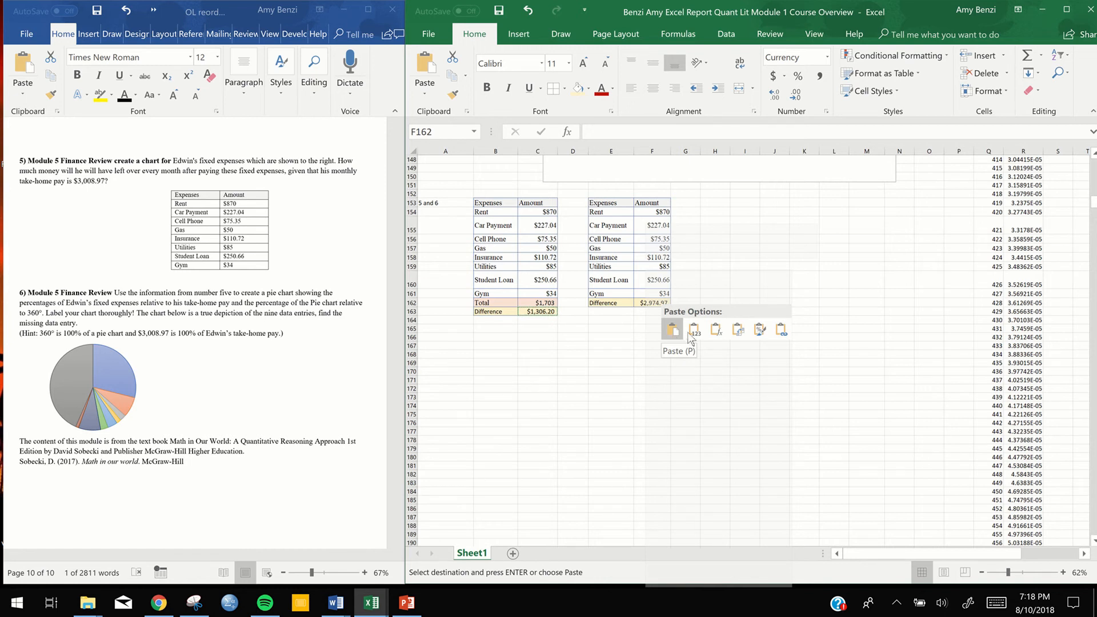
click(760, 332)
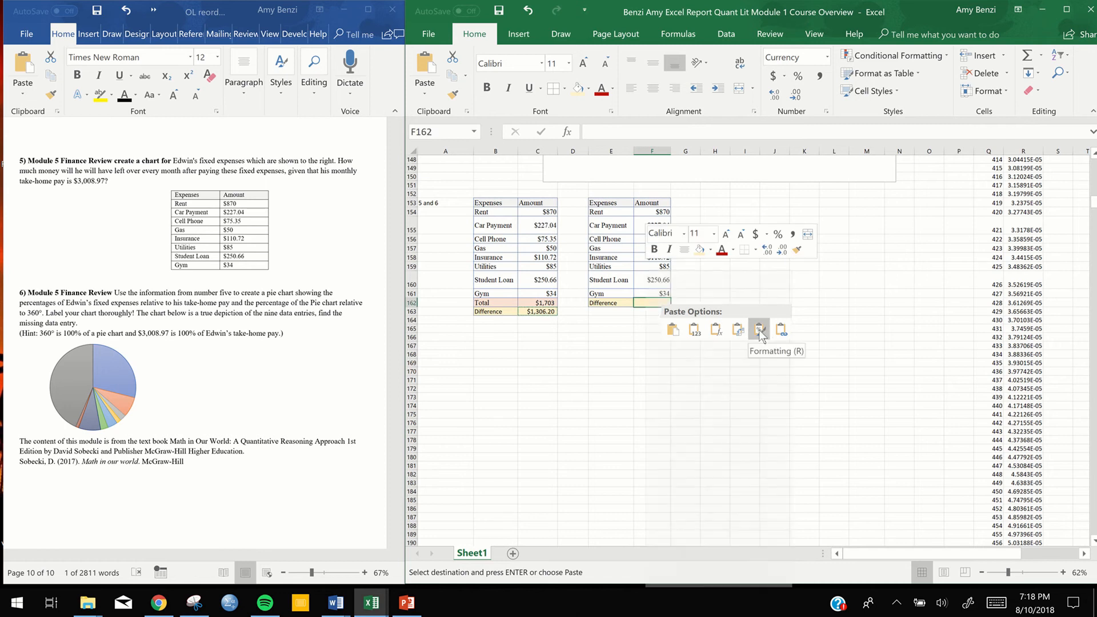
click(695, 330)
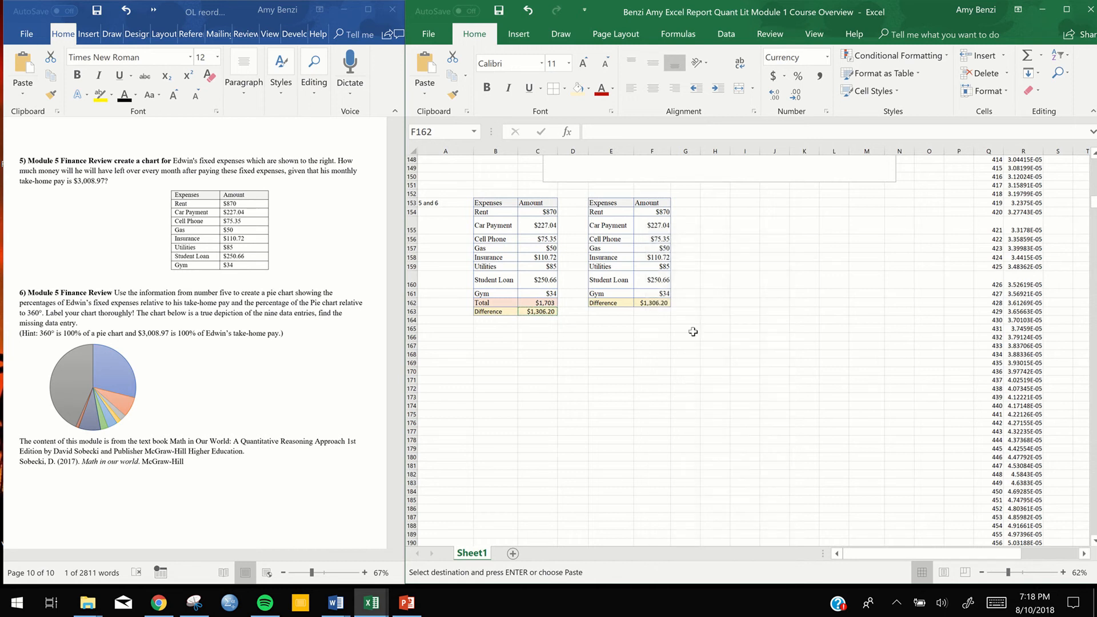
click(540, 328)
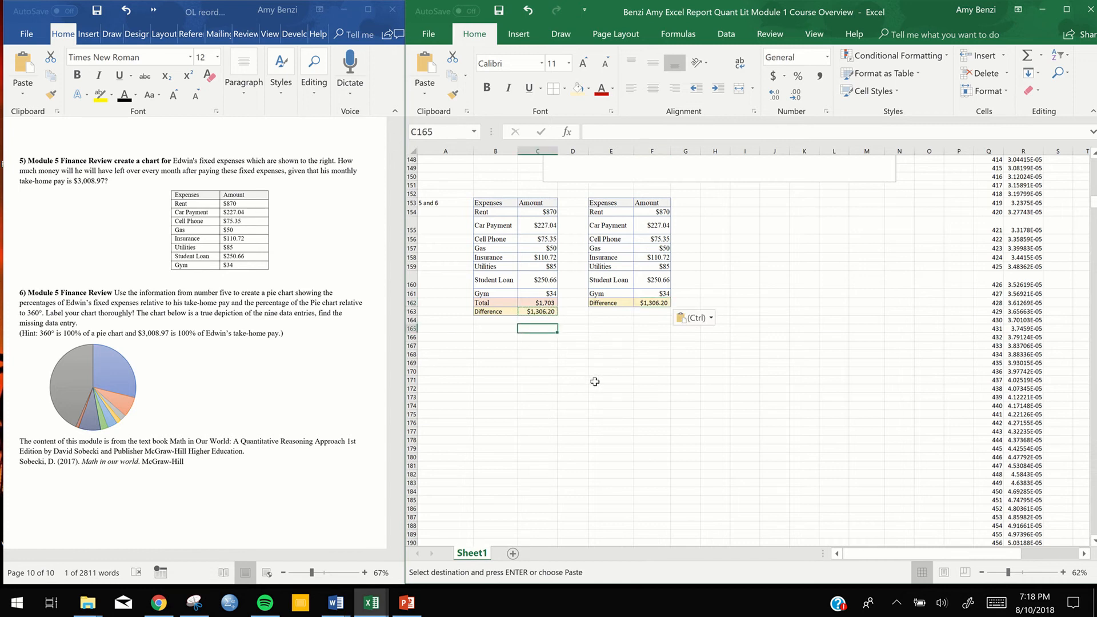
key(Escape)
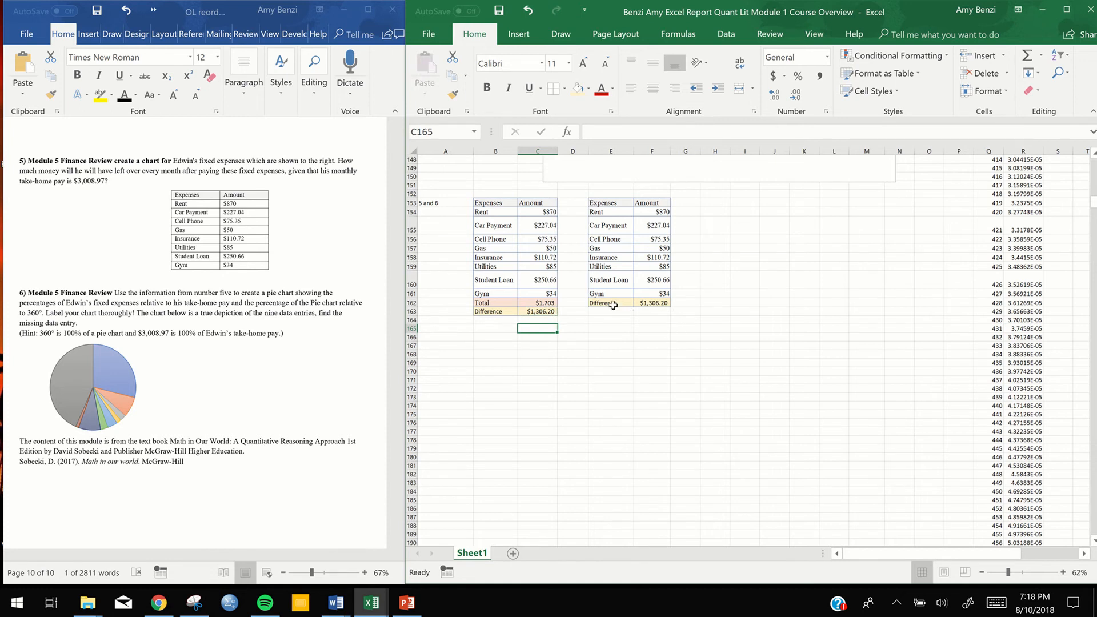
drag(628, 304, 652, 303)
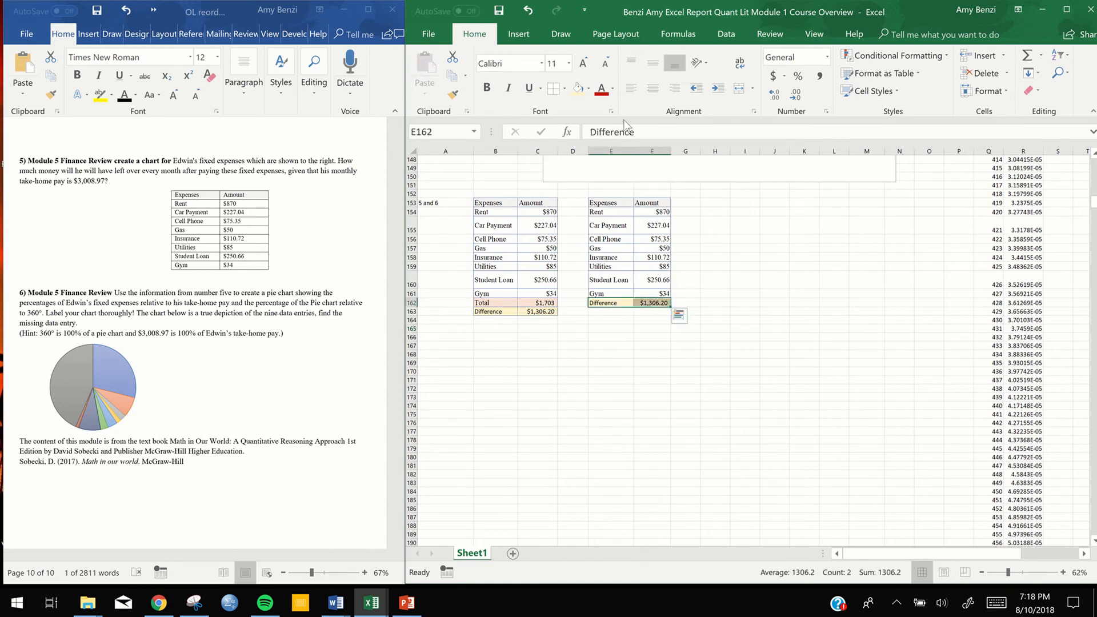
click(589, 89)
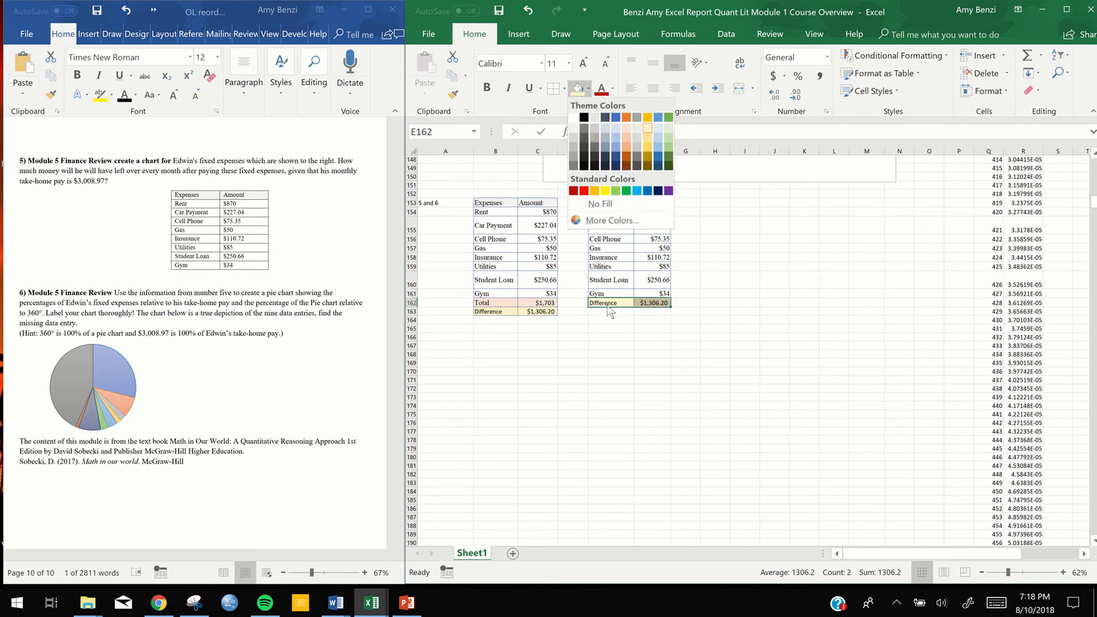
key(Escape)
Replace the Difference label in E162 of the copied table with "Misc"
double_click(621, 303)
drag(621, 303, 588, 303)
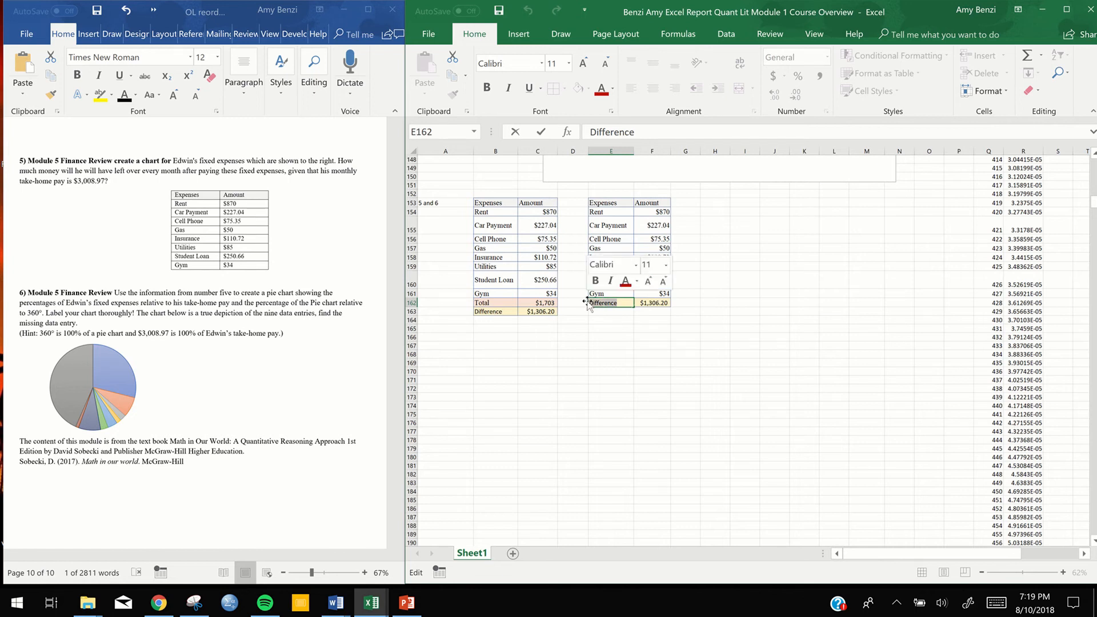
text(Misc)
Remove the yellow fill from the Misc row cells E162:F162 by setting them to No Fill
drag(652, 303, 622, 305)
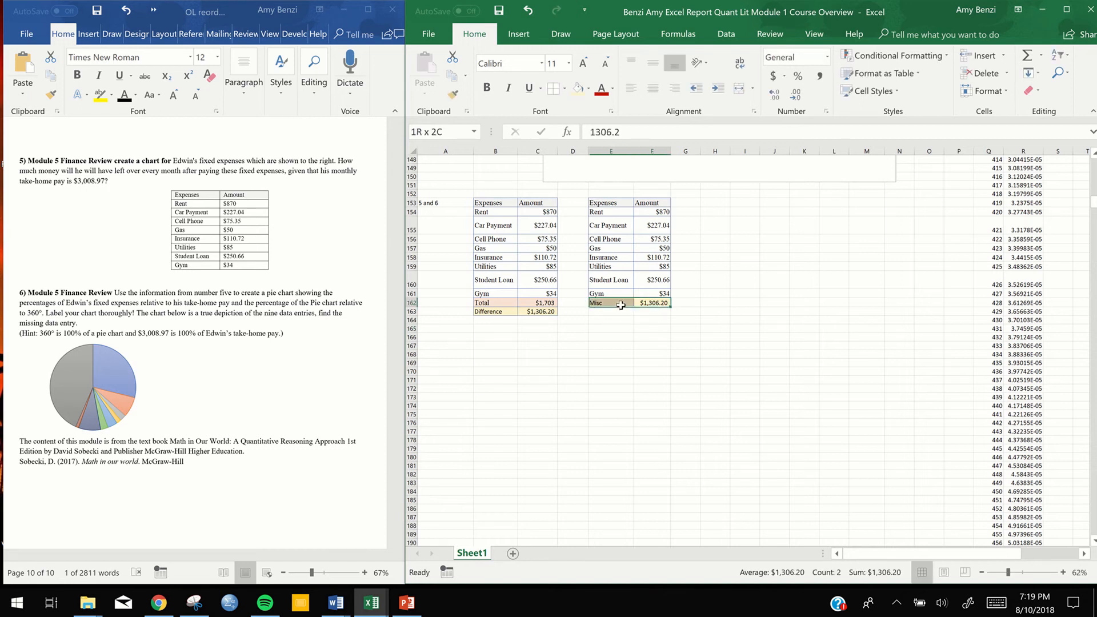
click(589, 89)
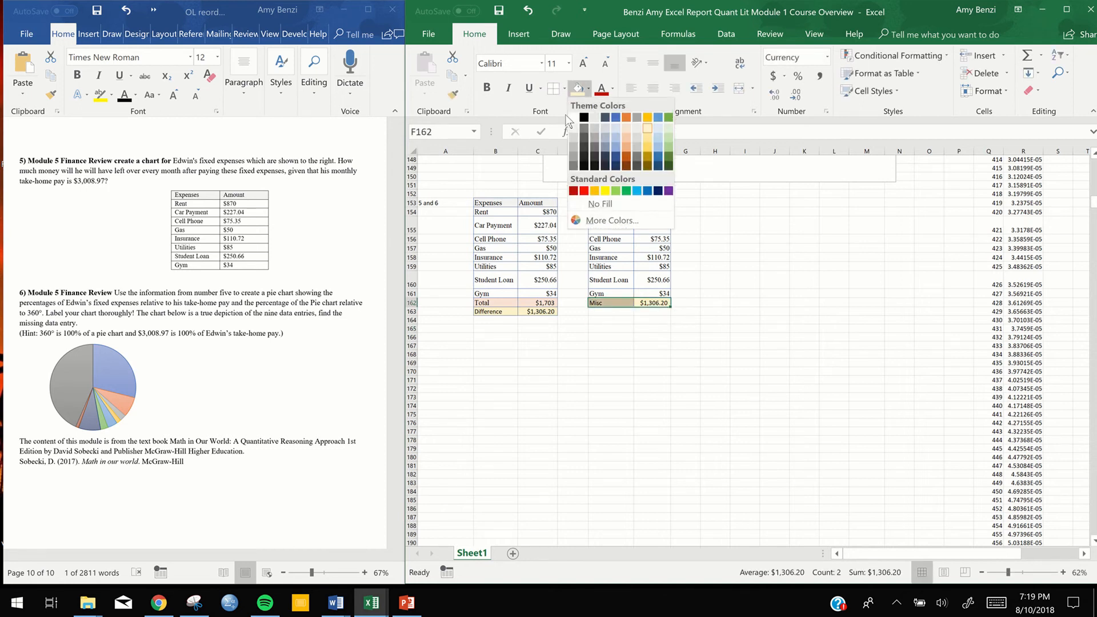
click(572, 116)
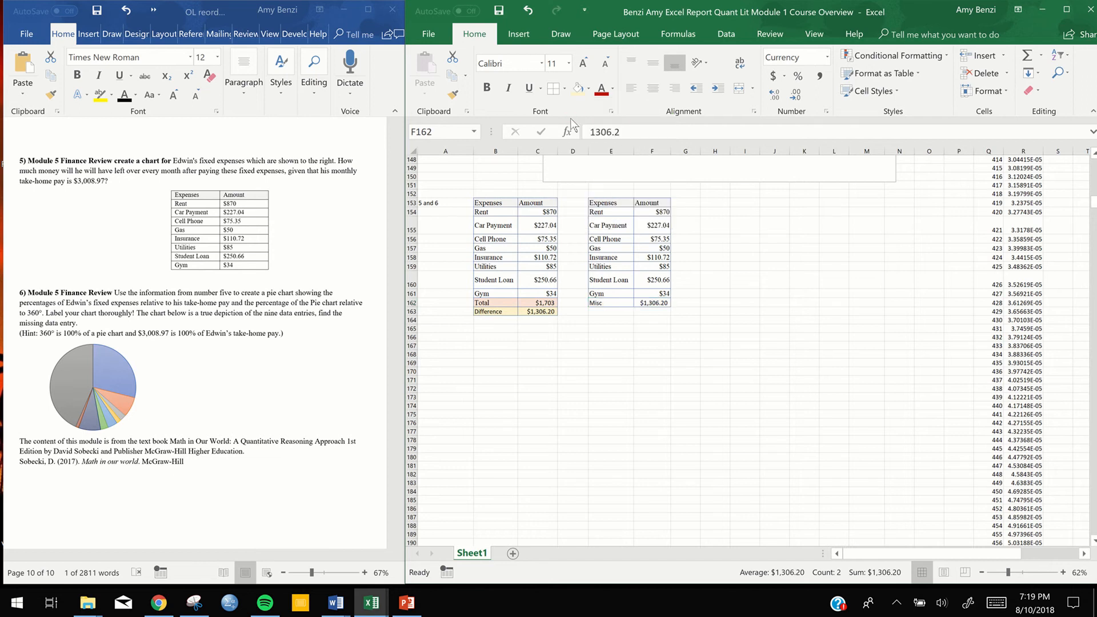
click(589, 88)
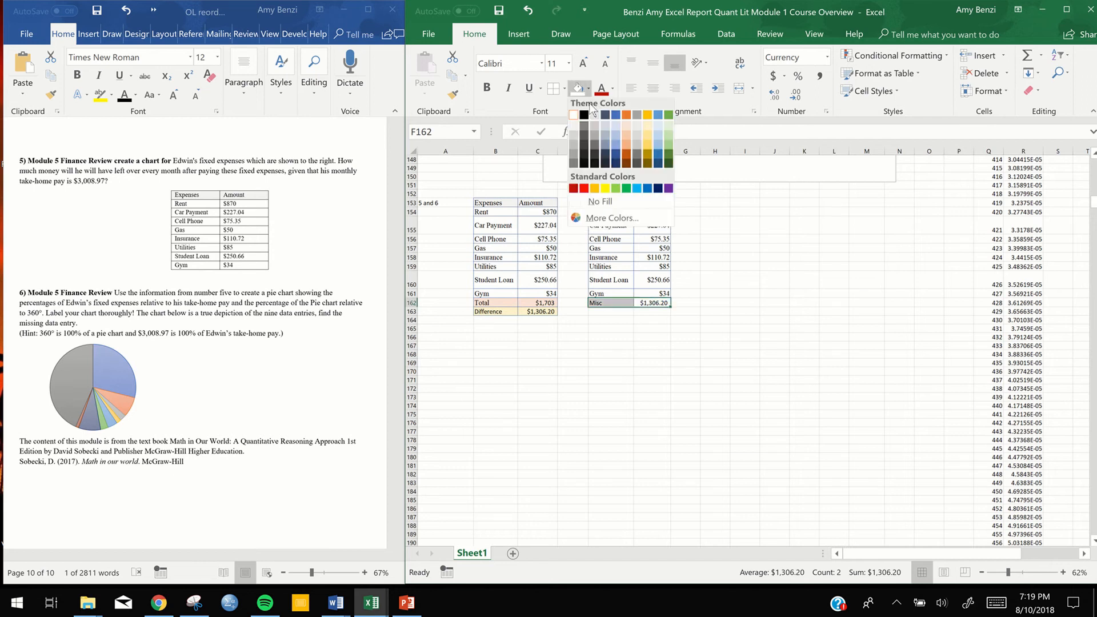
click(599, 202)
click(833, 281)
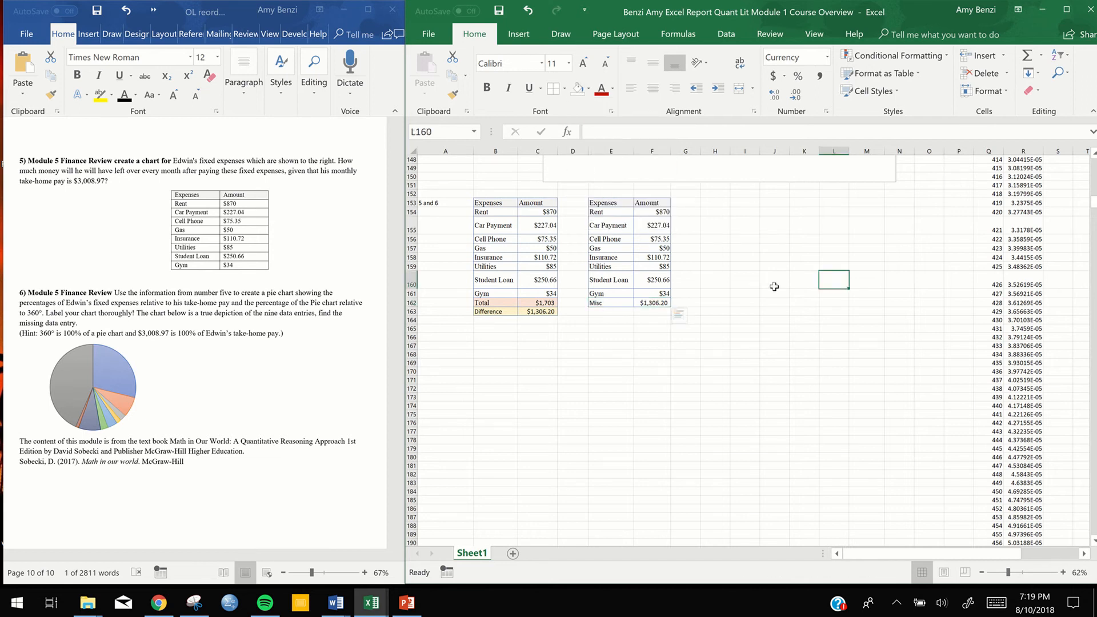
Set the Misc label in E162 to font size 12 to match the Gym row
click(607, 295)
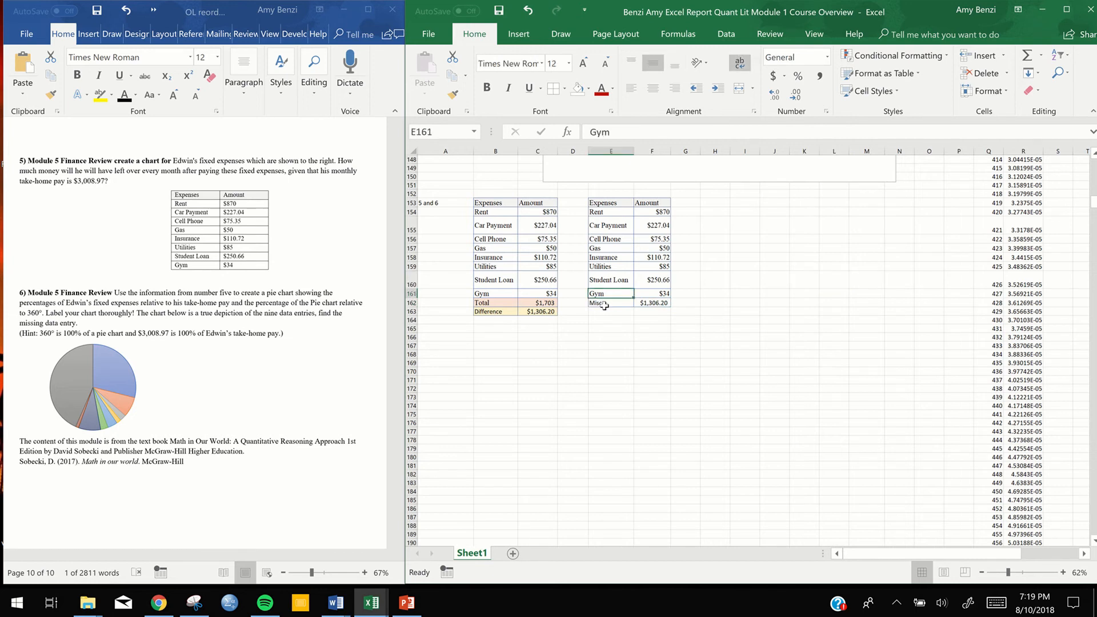
click(605, 303)
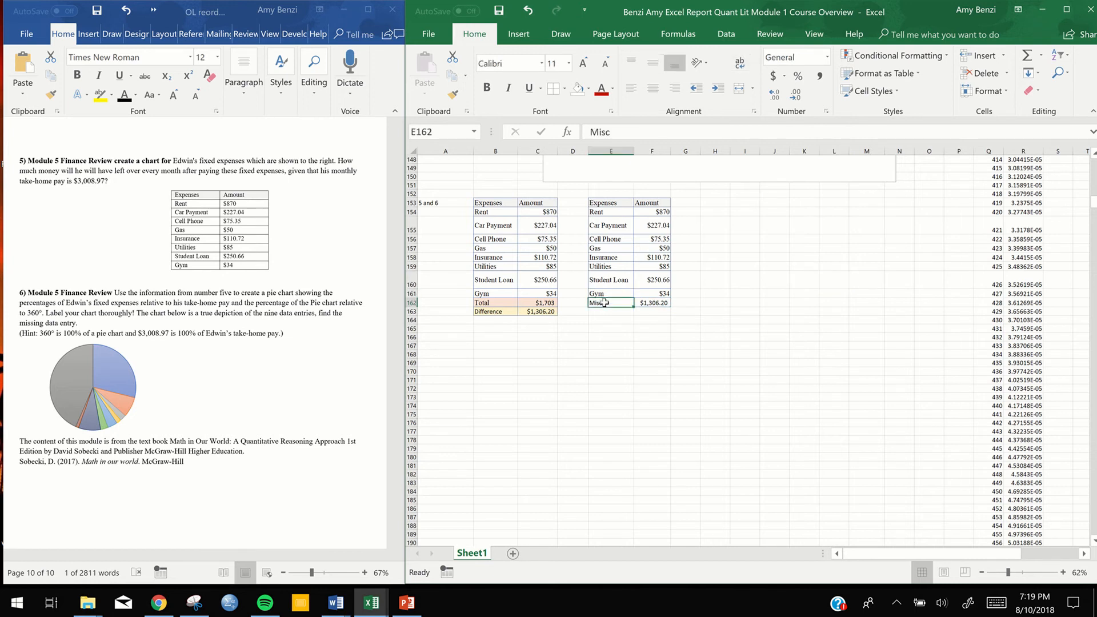
click(569, 63)
click(553, 132)
click(606, 283)
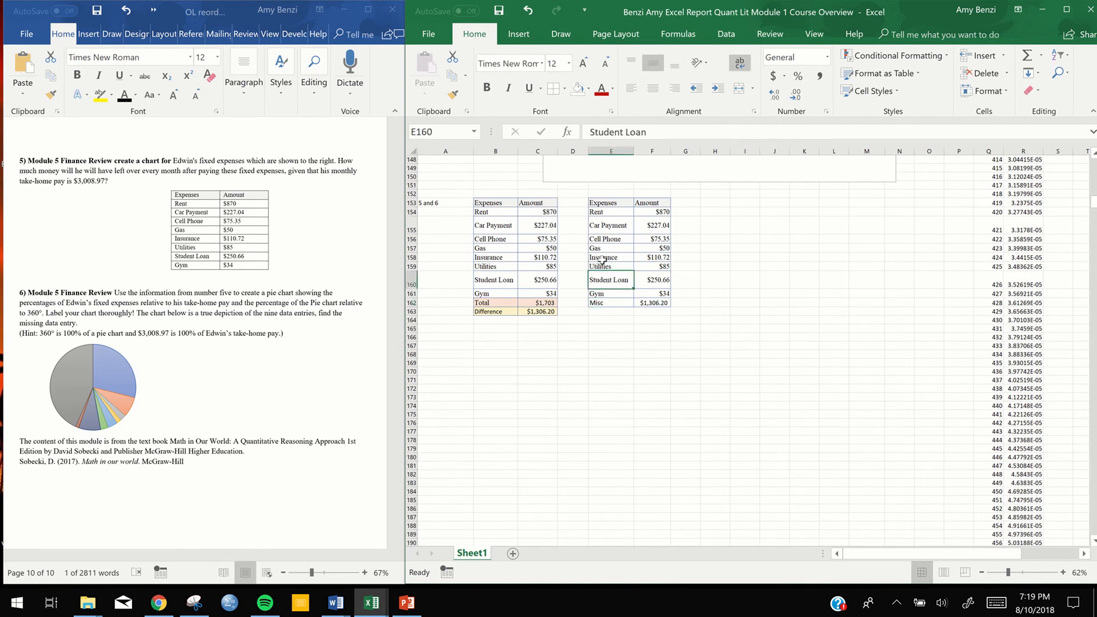
Apply the Times New Roman font to the whole copied table E153:F162
drag(605, 204, 651, 305)
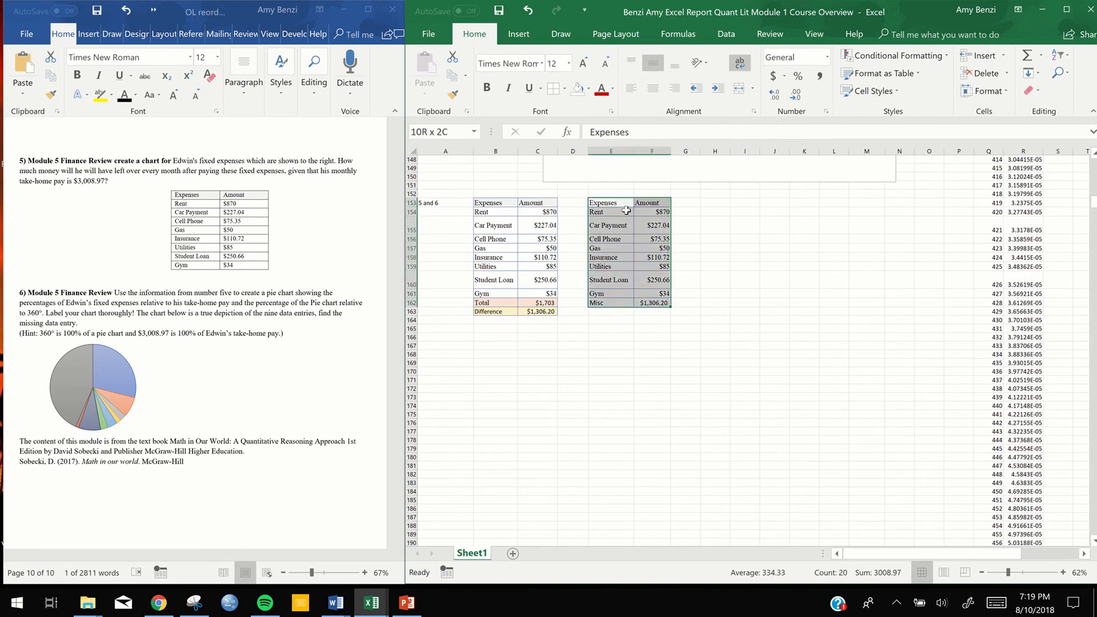
click(541, 63)
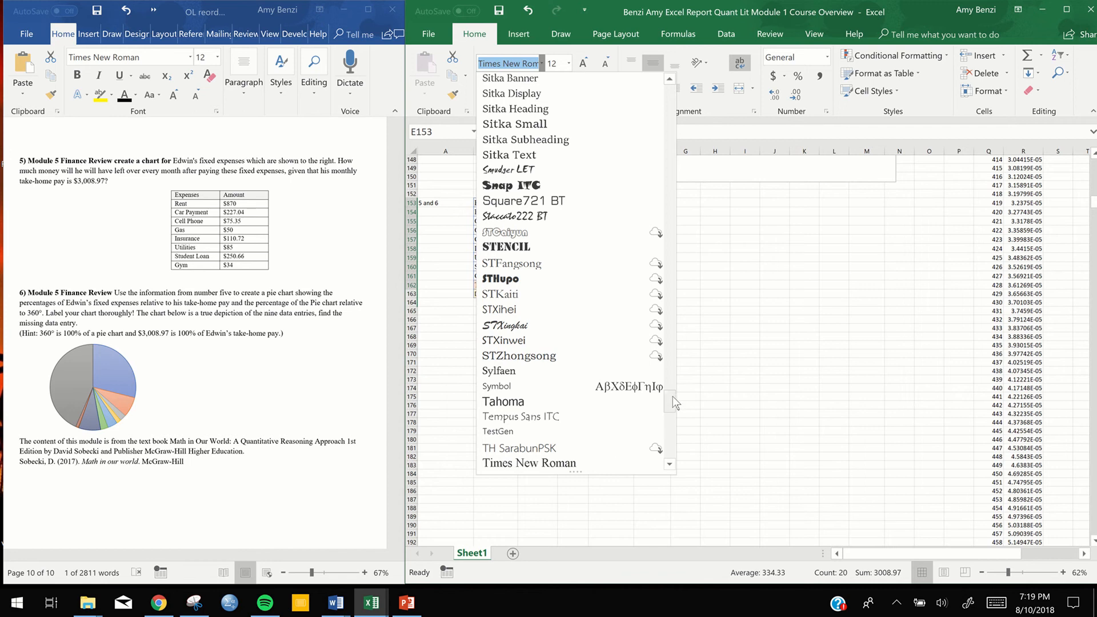
click(566, 464)
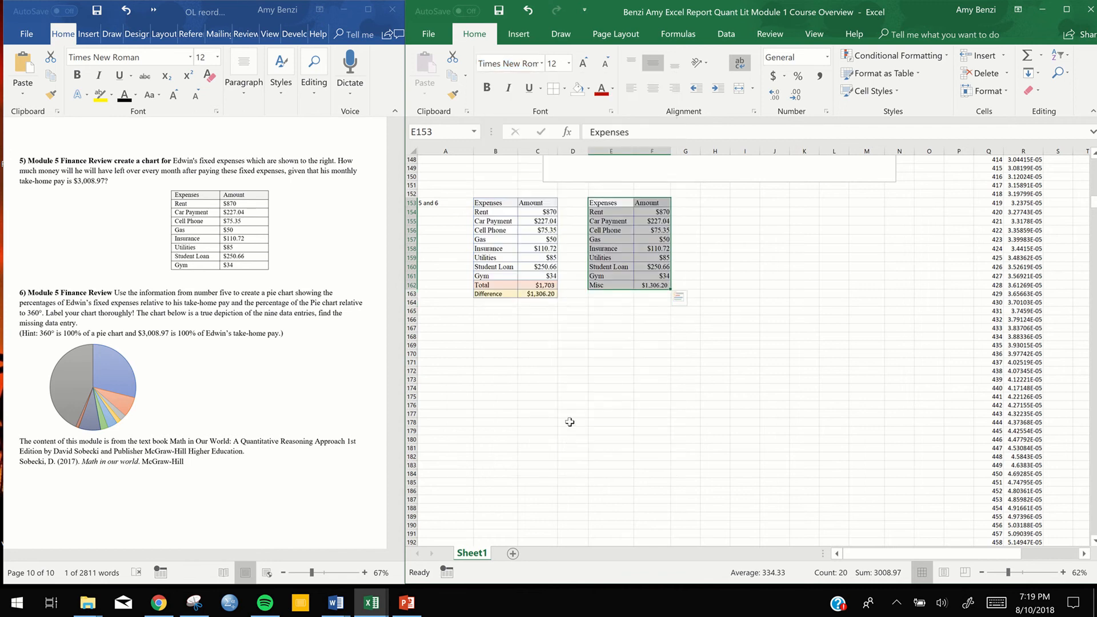
click(660, 329)
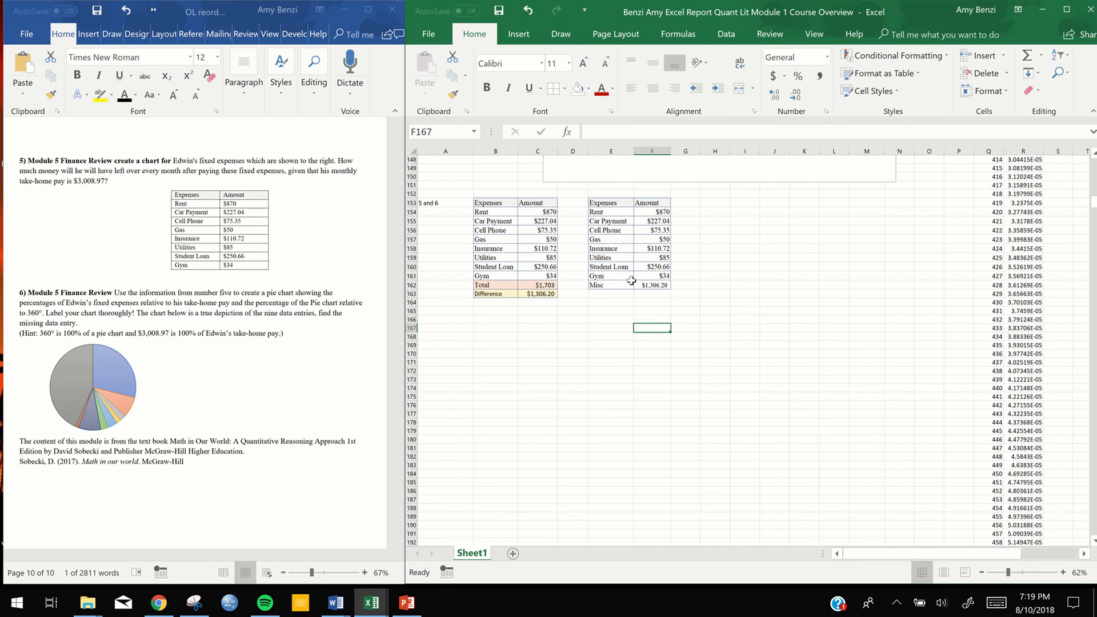
Sum the amounts F154:F162 into F163 and display the total with two decimal places
drag(660, 212, 652, 294)
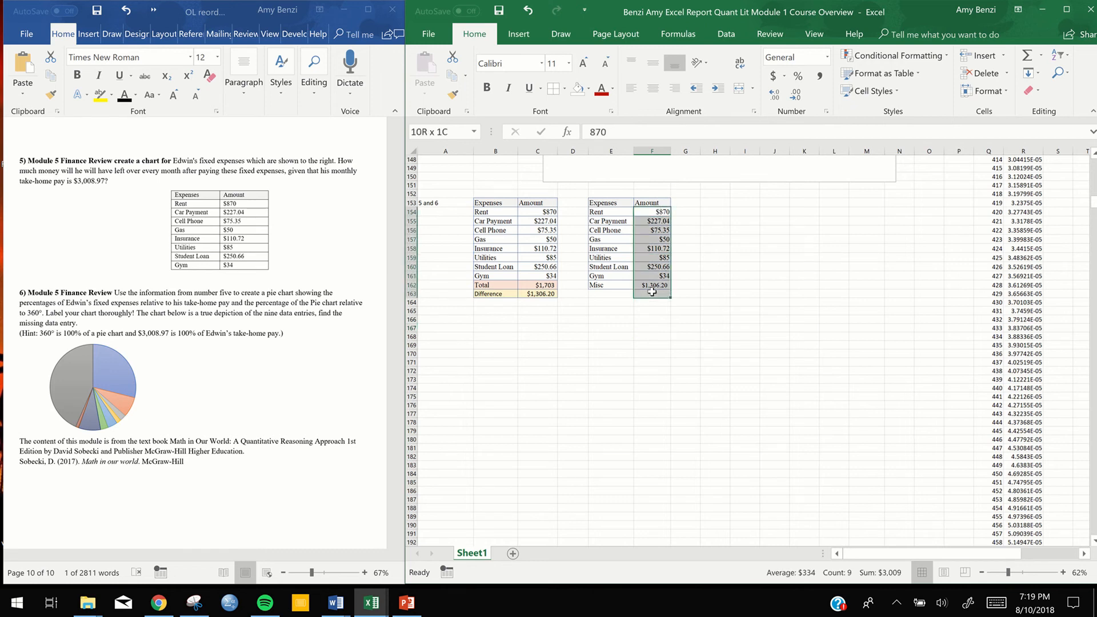
click(1027, 55)
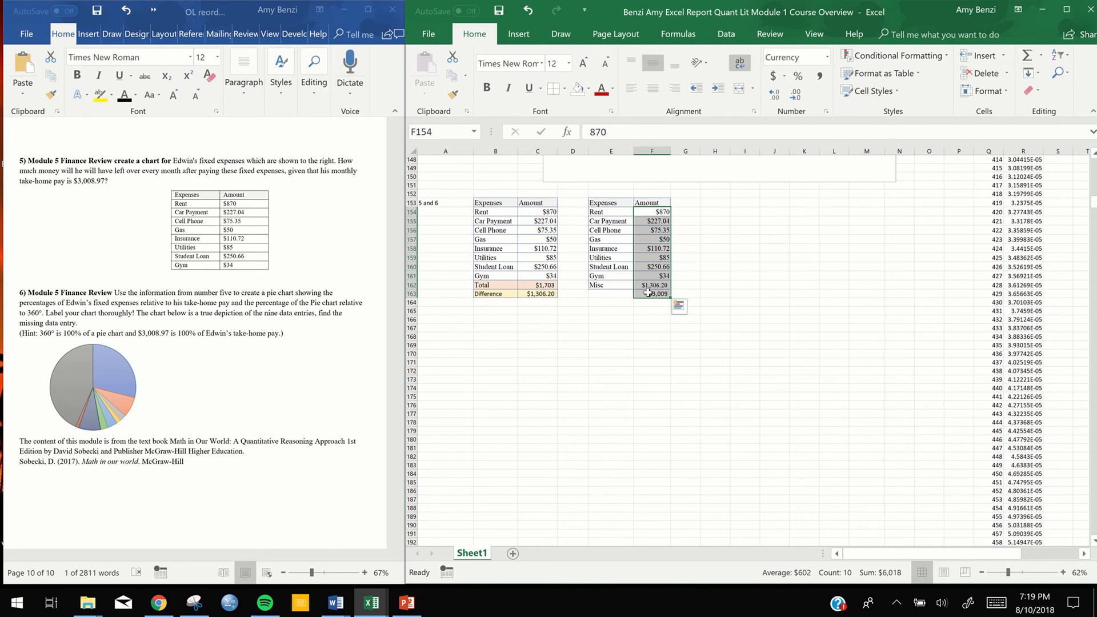
click(654, 294)
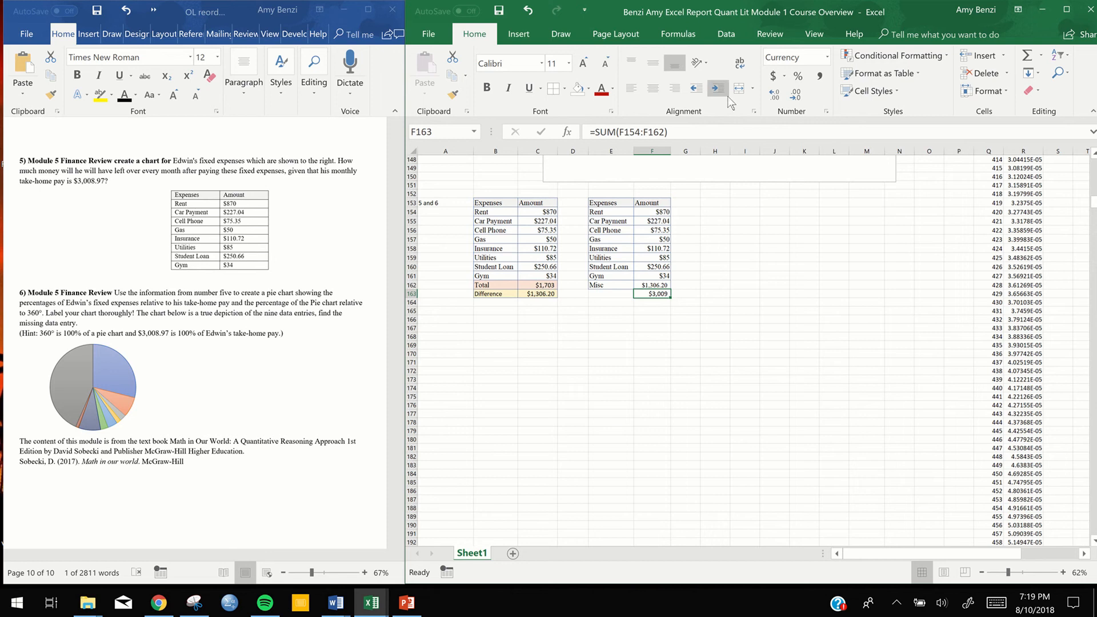
click(771, 92)
click(771, 92)
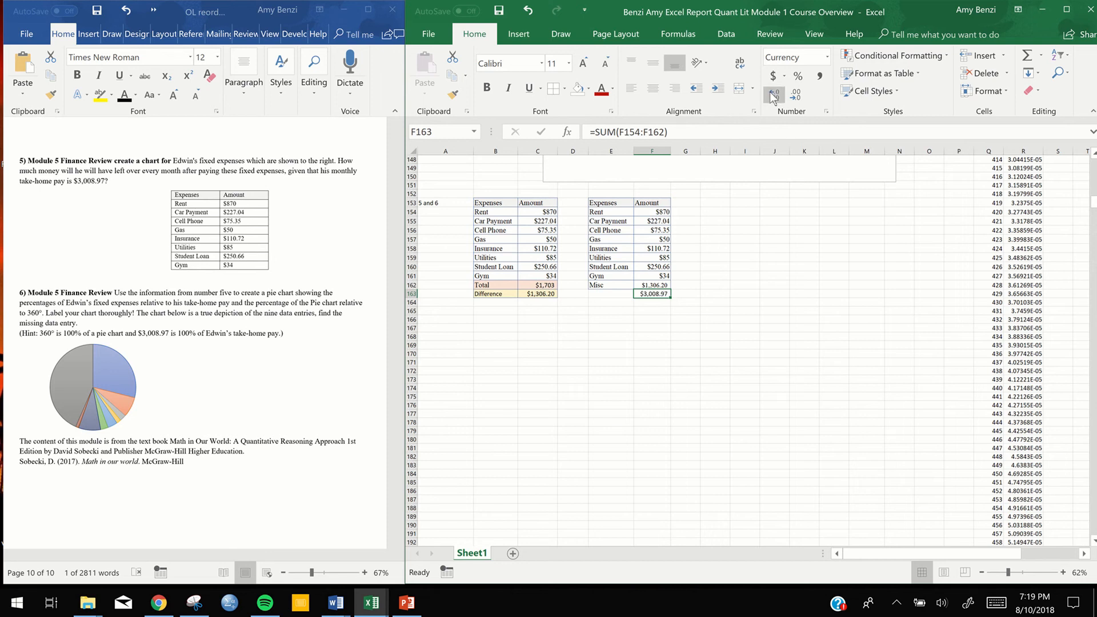
click(796, 94)
click(796, 95)
click(777, 96)
click(777, 96)
click(798, 309)
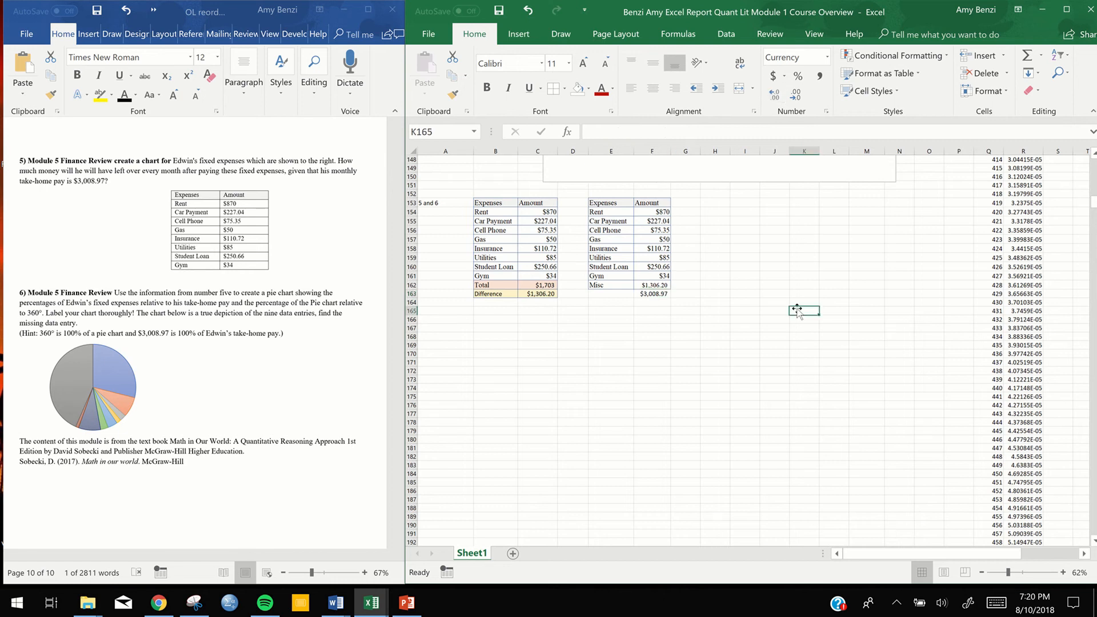
Enter the column header "Percent of Takehome Pay" in G153 beside the Amount header of the copied table
click(621, 294)
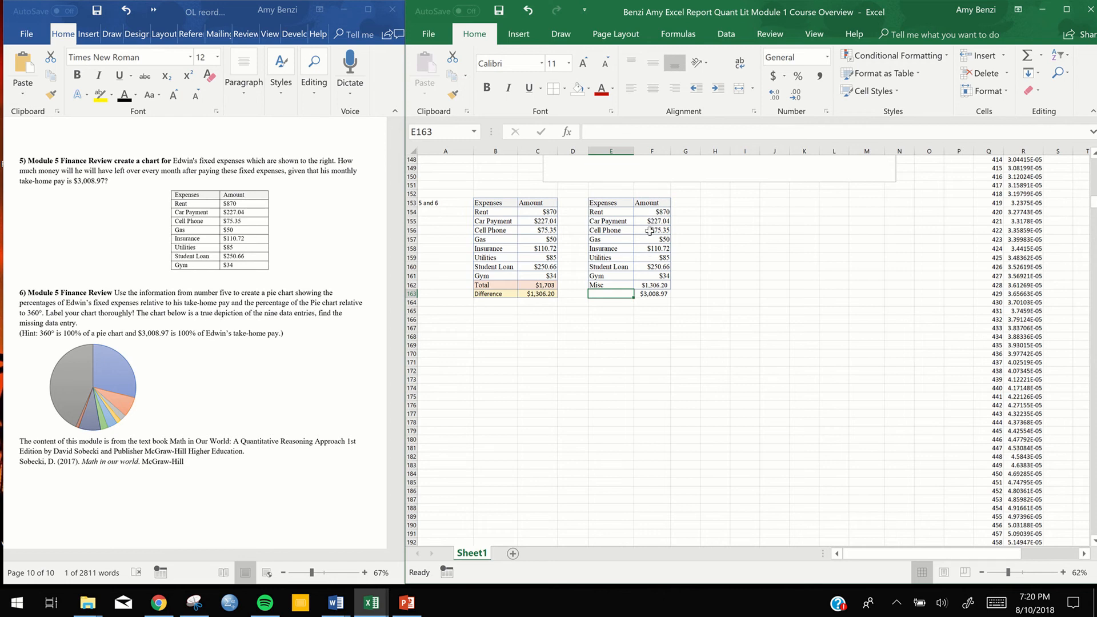
double_click(680, 203)
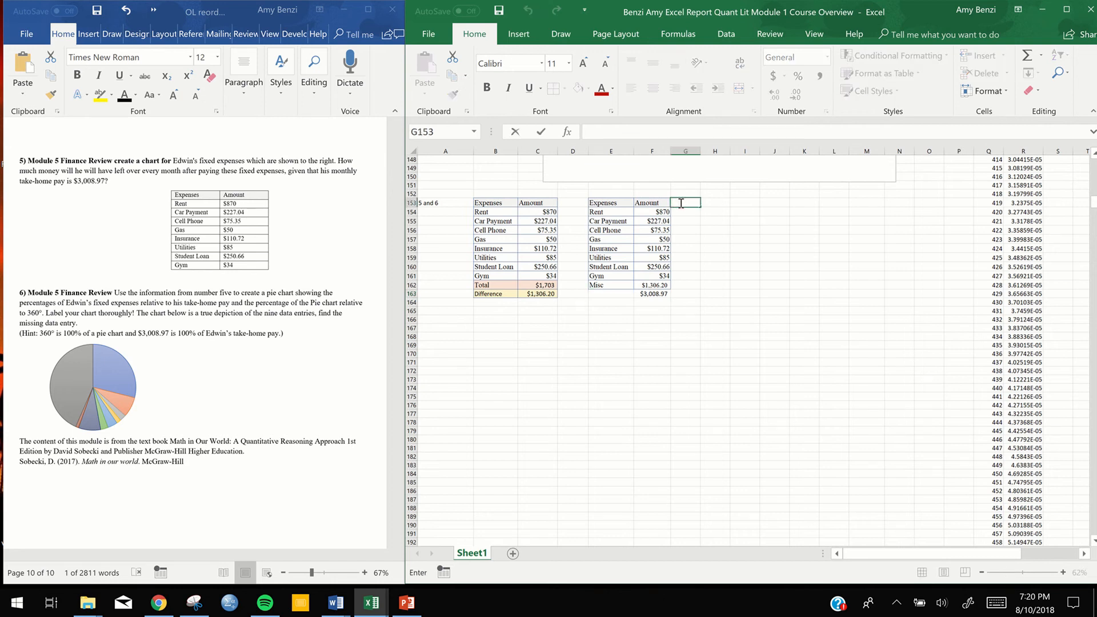
text(Perce)
key(BackSpace)
key(BackSpace)
key(BackSpace)
text(cent of Takehome)
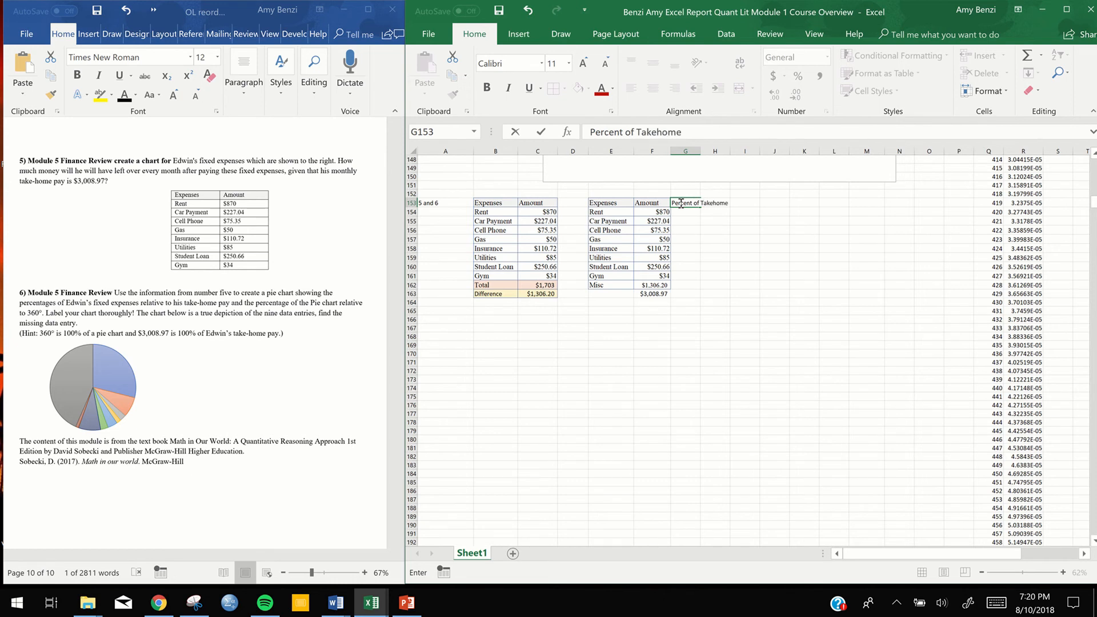
text( Pay)
key(Return)
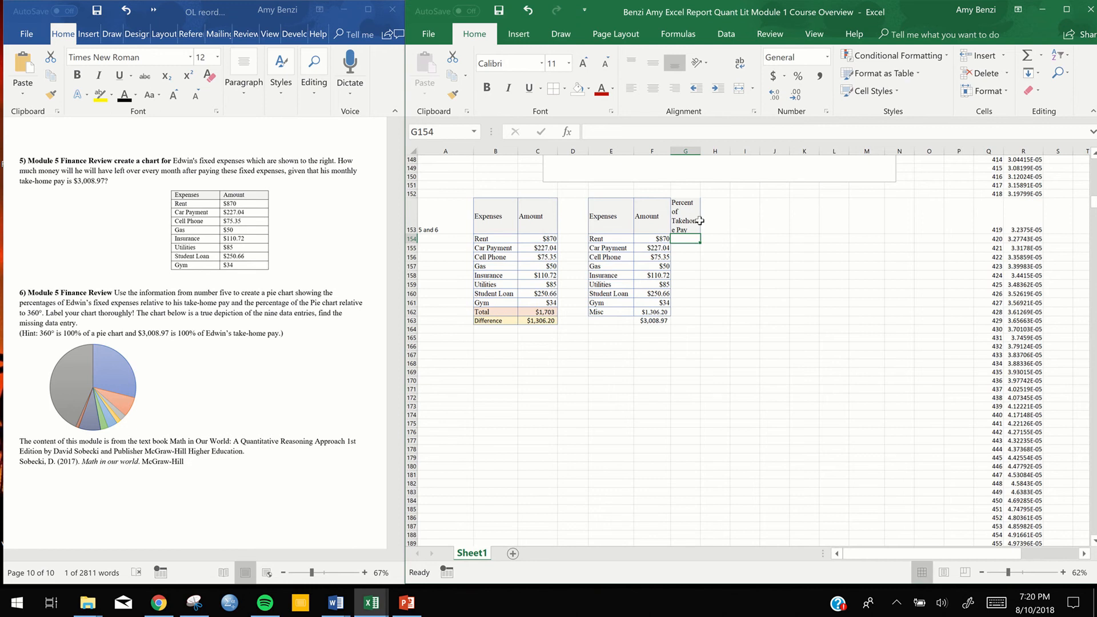
Center the header in G153 and widen column G so its text wraps onto two lines
click(693, 221)
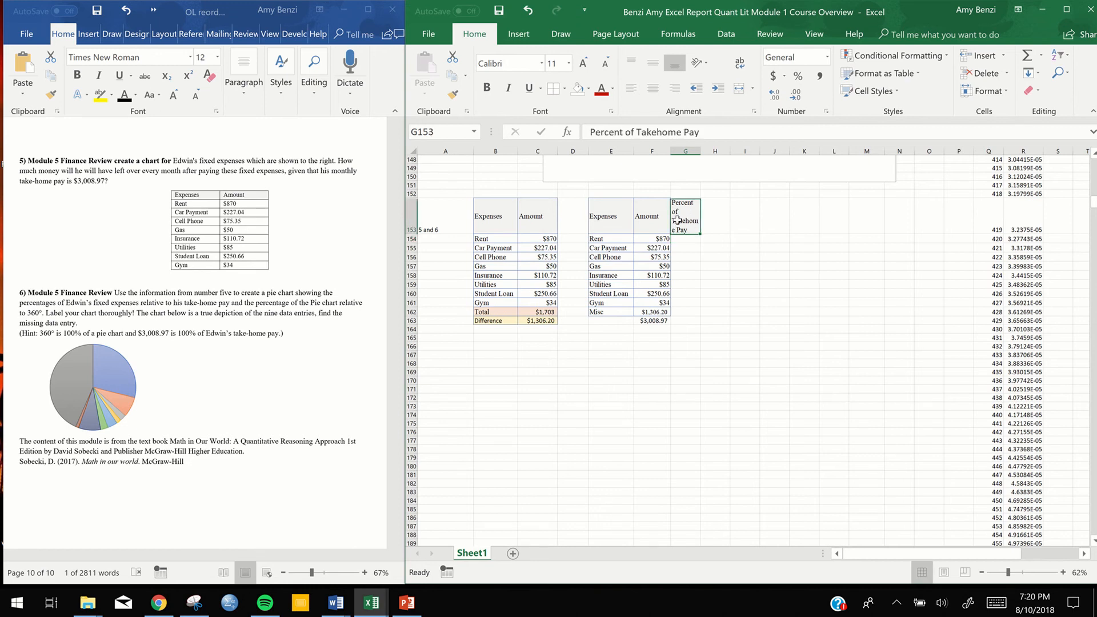
click(655, 87)
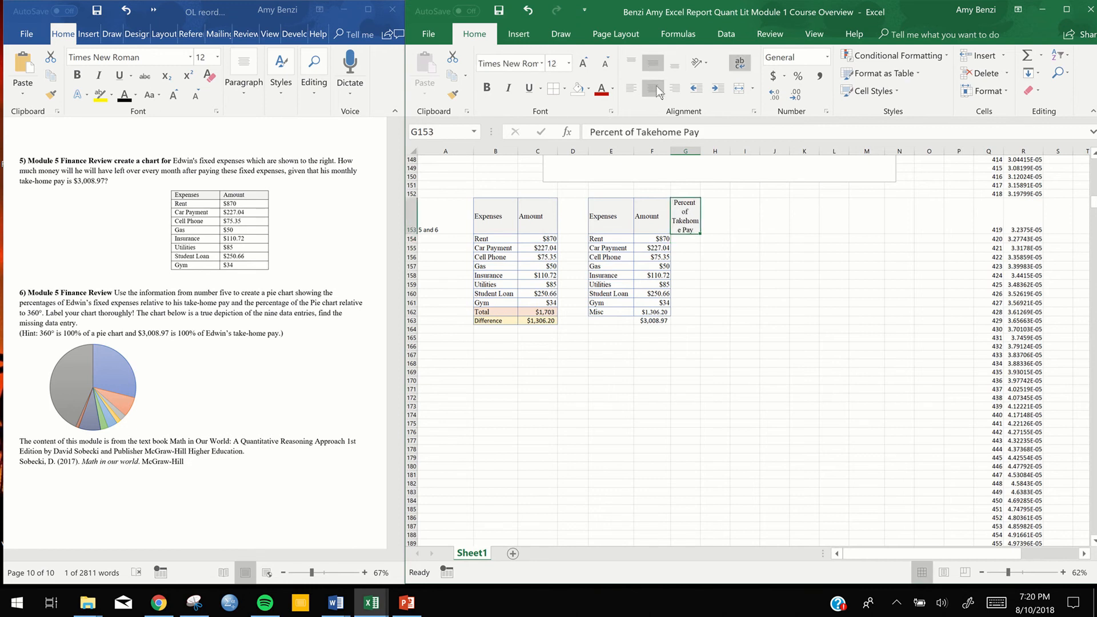
click(680, 152)
drag(696, 152, 720, 152)
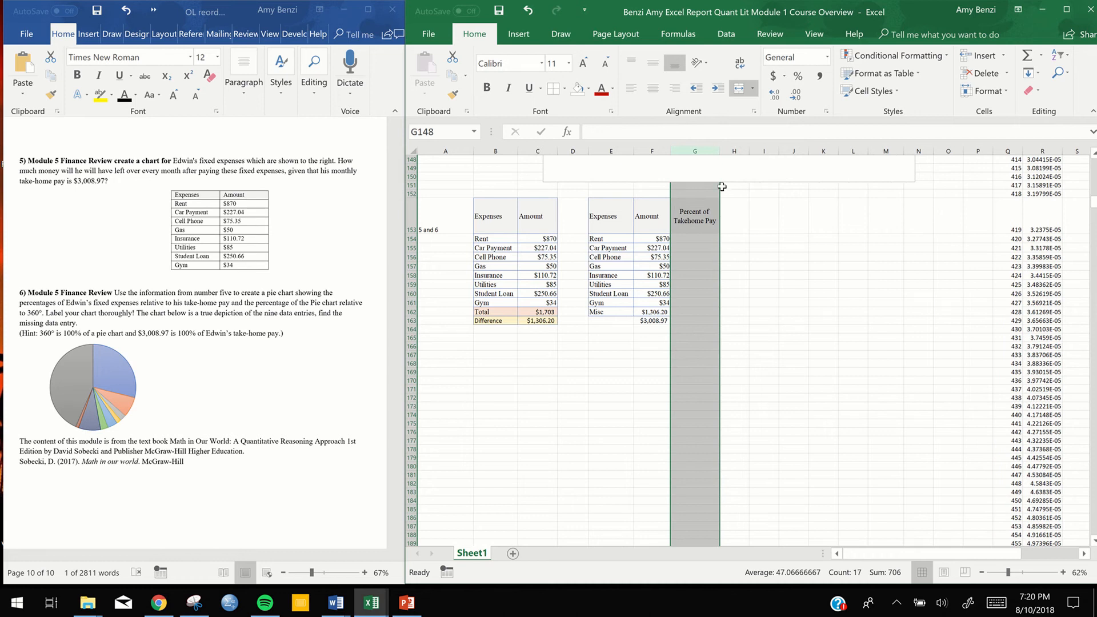
click(734, 250)
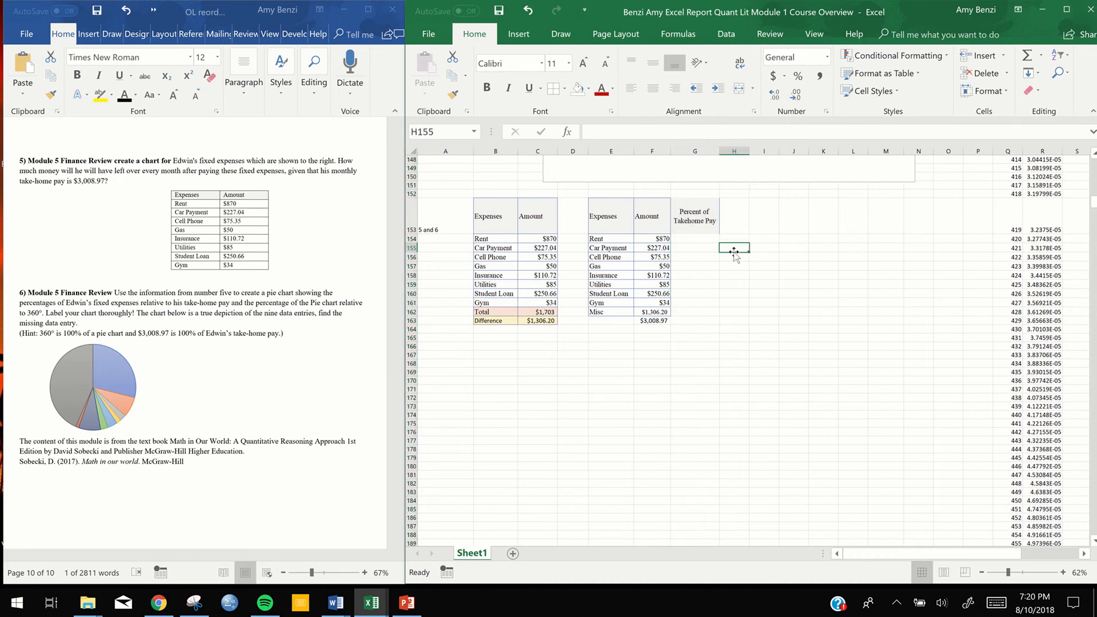
Enter the formula =F154/$F$163 in G154 to calculate the rent's share of the take-home pay
click(688, 239)
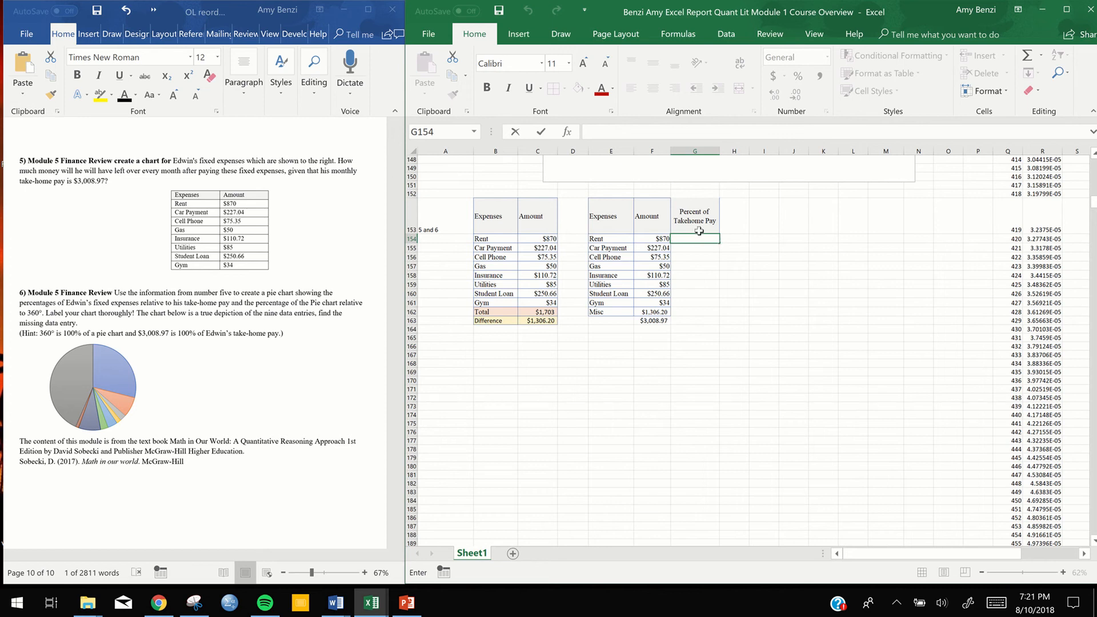
text(=)
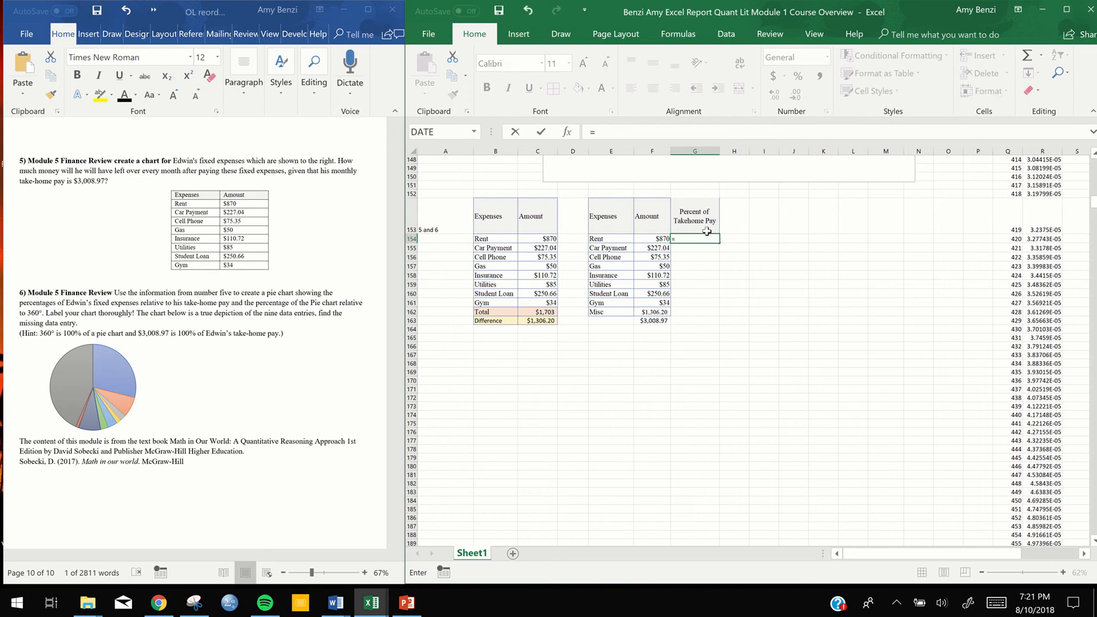
click(660, 238)
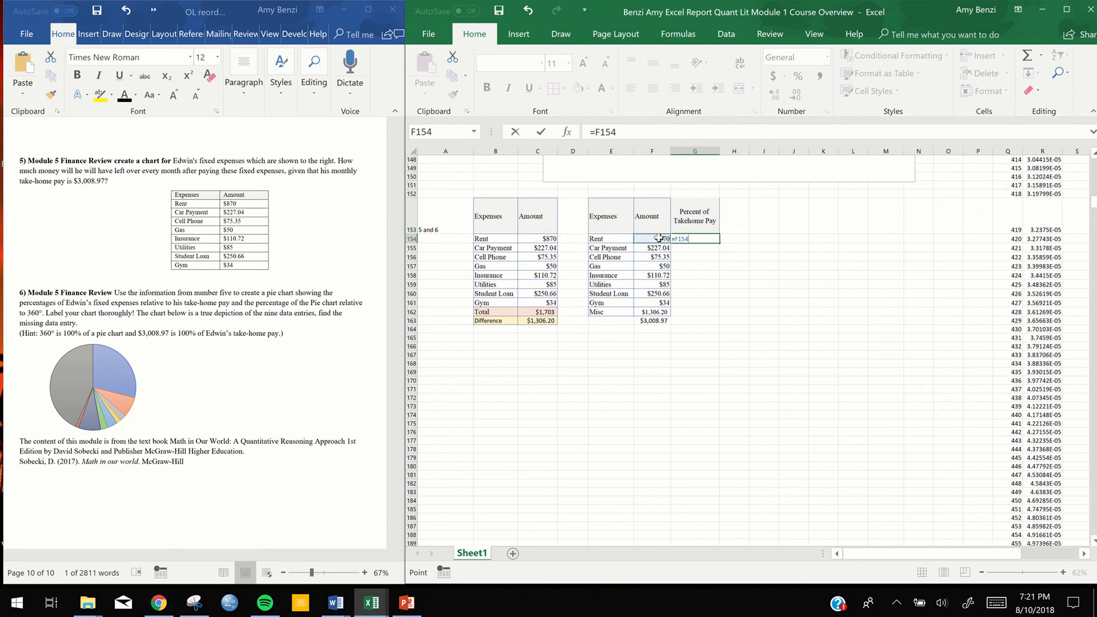
text(/)
click(654, 323)
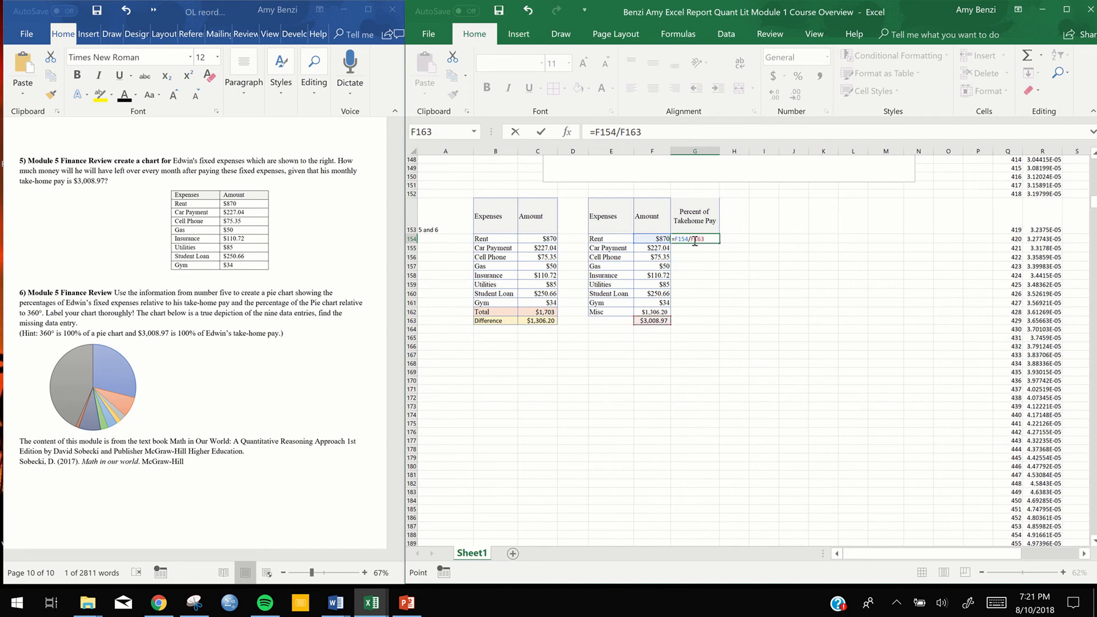
click(690, 239)
text($F$)
key(Return)
key(Return)
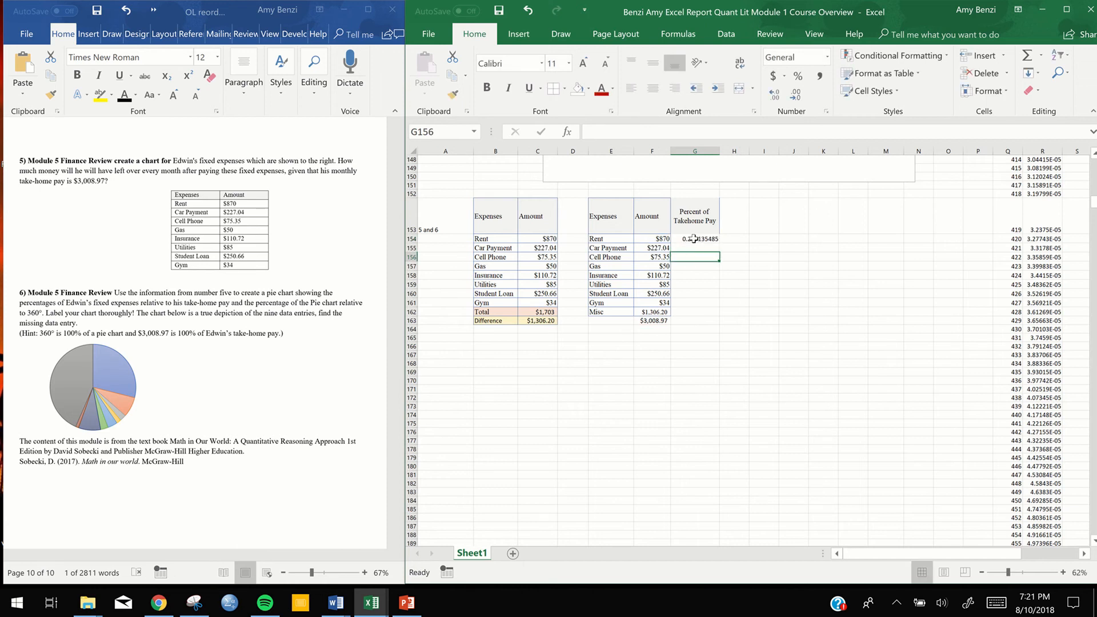
Fill the G154 formula down through G162 and format the results as percentages
click(693, 238)
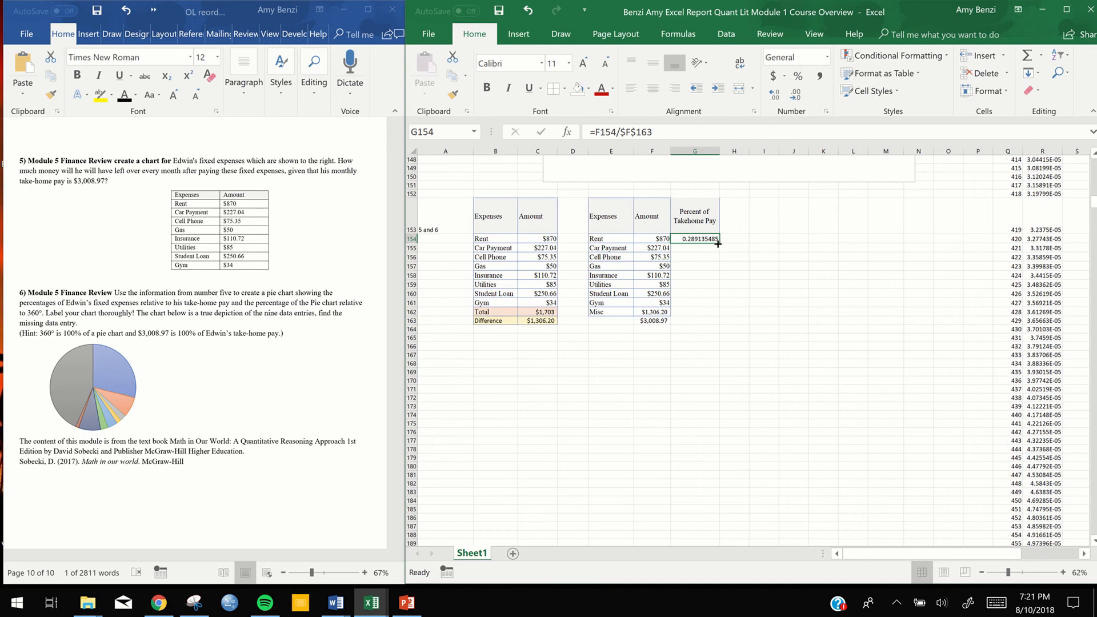
drag(718, 242, 713, 311)
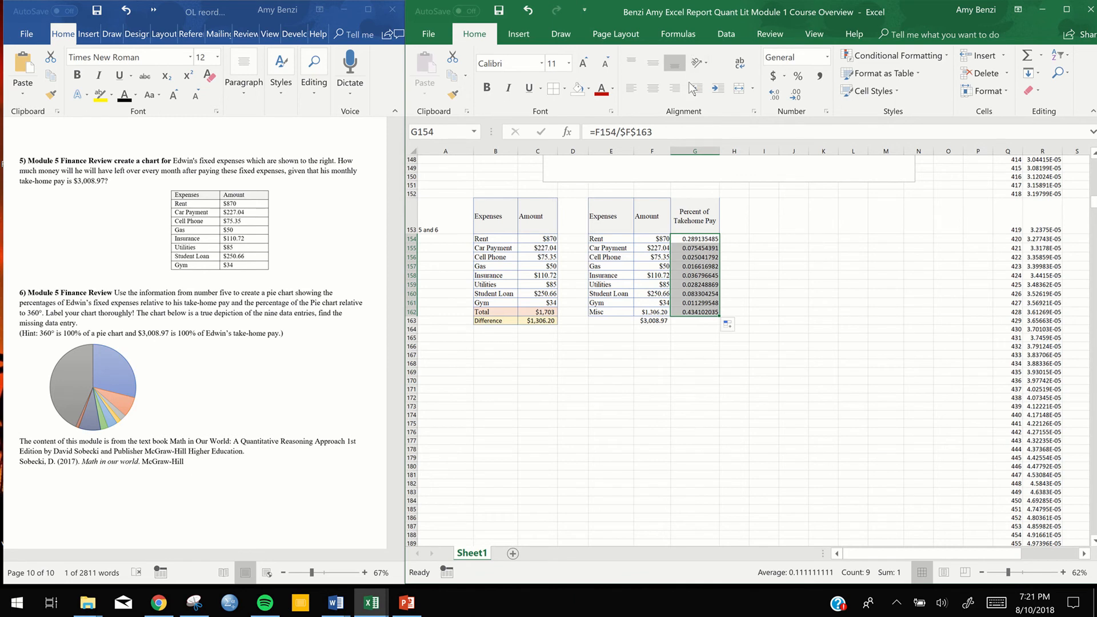
click(797, 76)
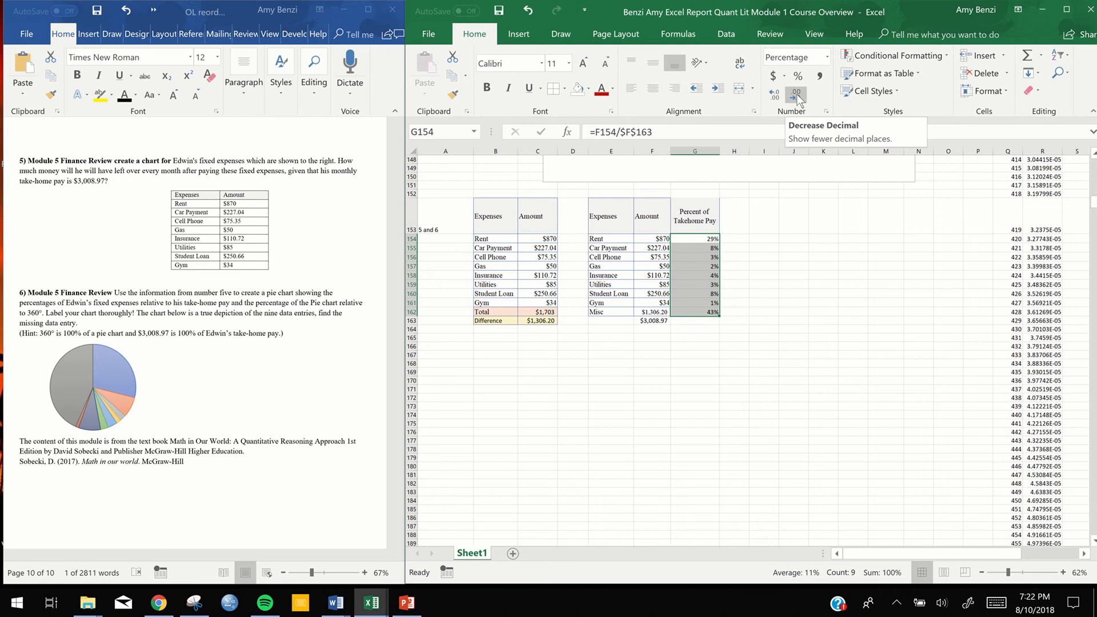
Try displaying the percentages in G154:G162 with two decimal places and return them to whole percentages
click(775, 95)
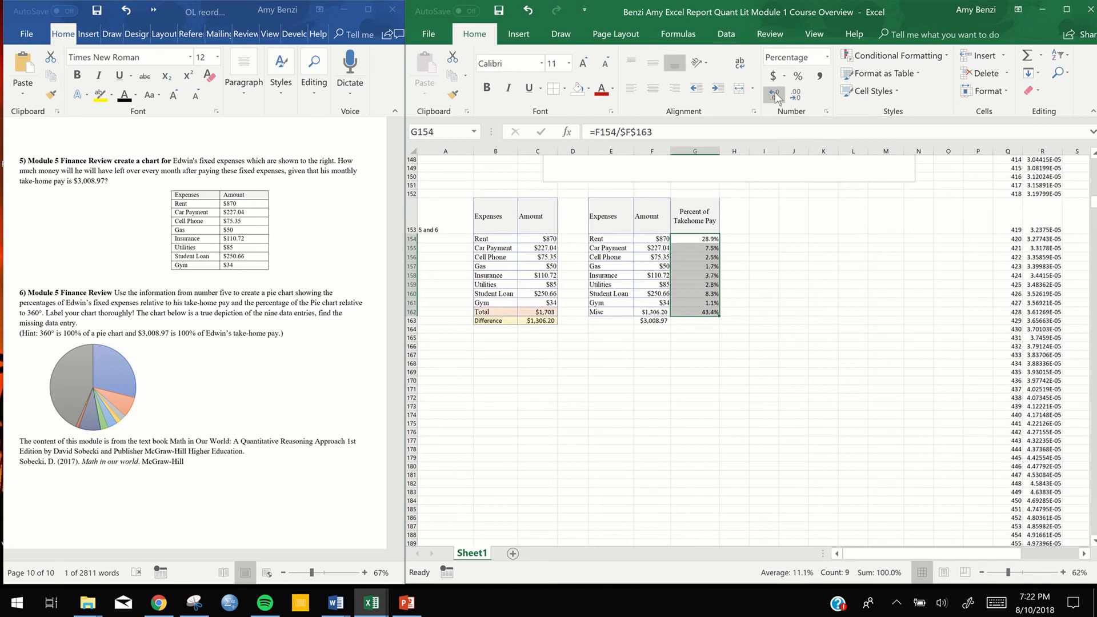
click(774, 95)
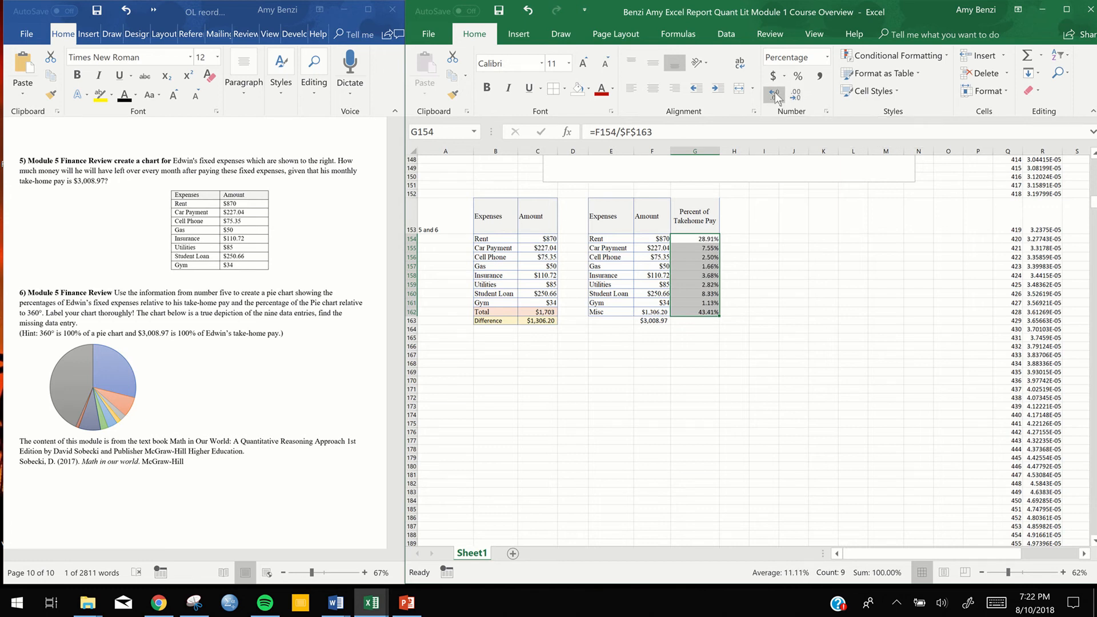
click(796, 94)
click(797, 94)
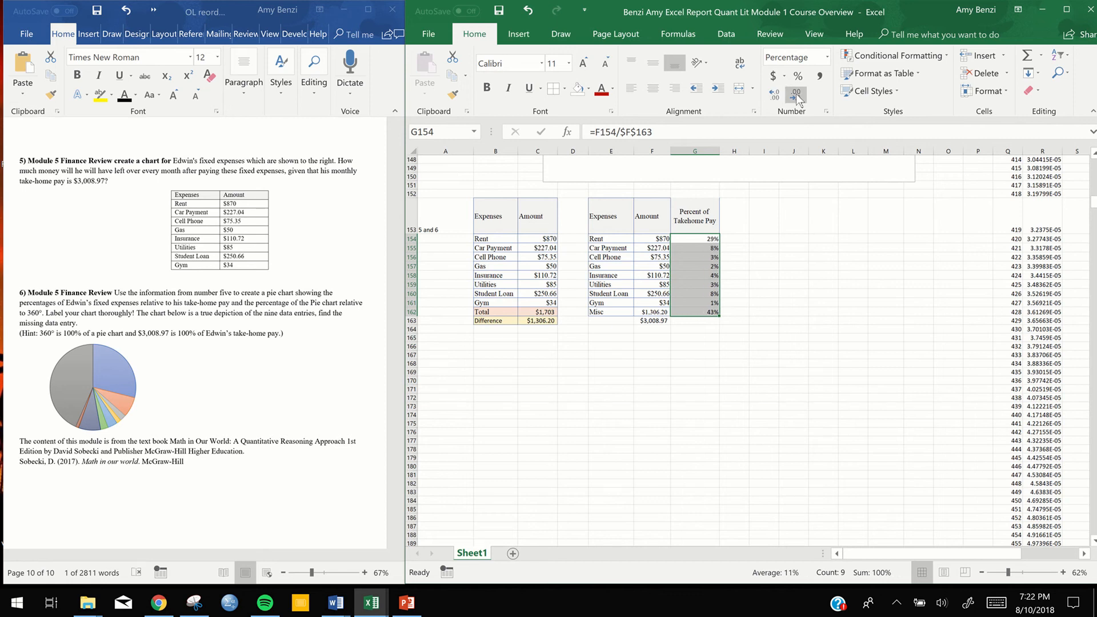
click(764, 348)
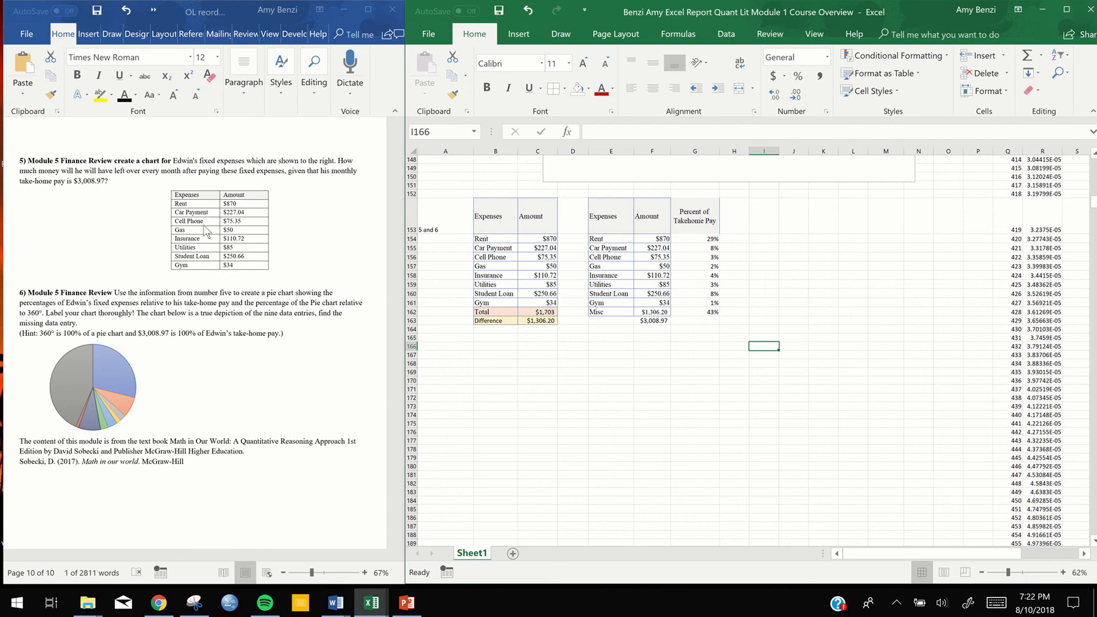
click(682, 336)
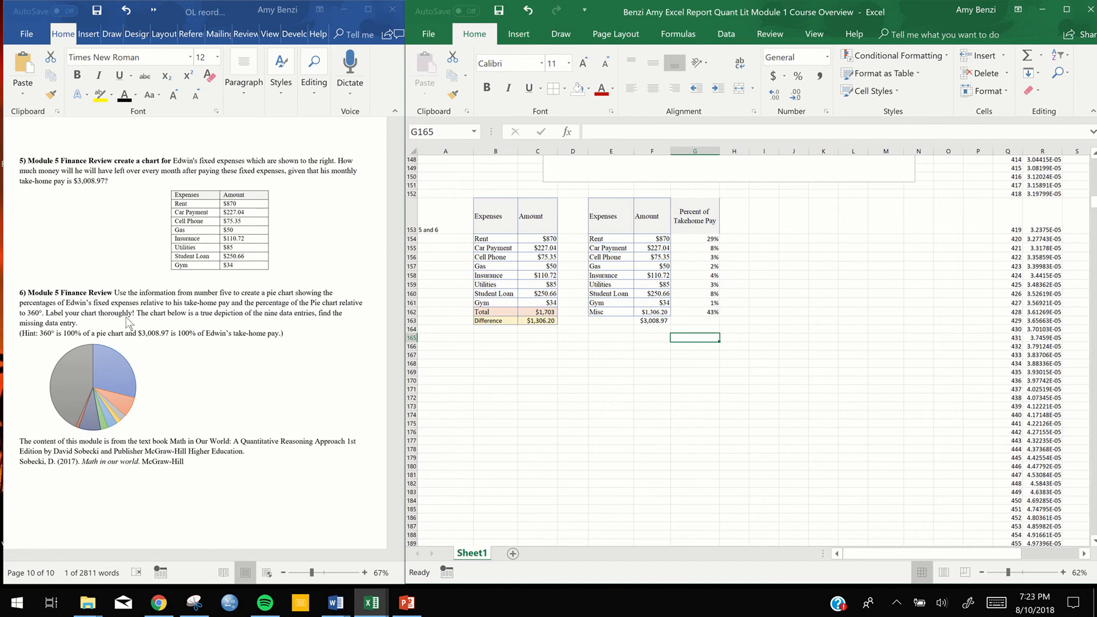
Enter the column header "Percent of 360" in H153 beside the Percent of Takehome Pay header
double_click(737, 237)
double_click(736, 221)
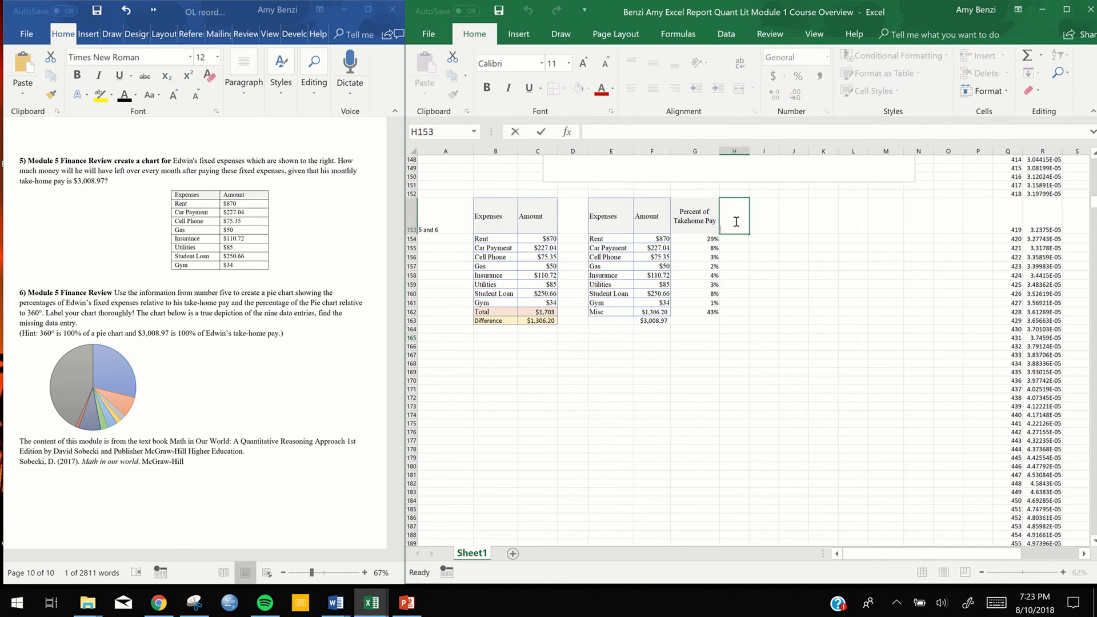
text(Percent of 360)
click(717, 250)
click(755, 247)
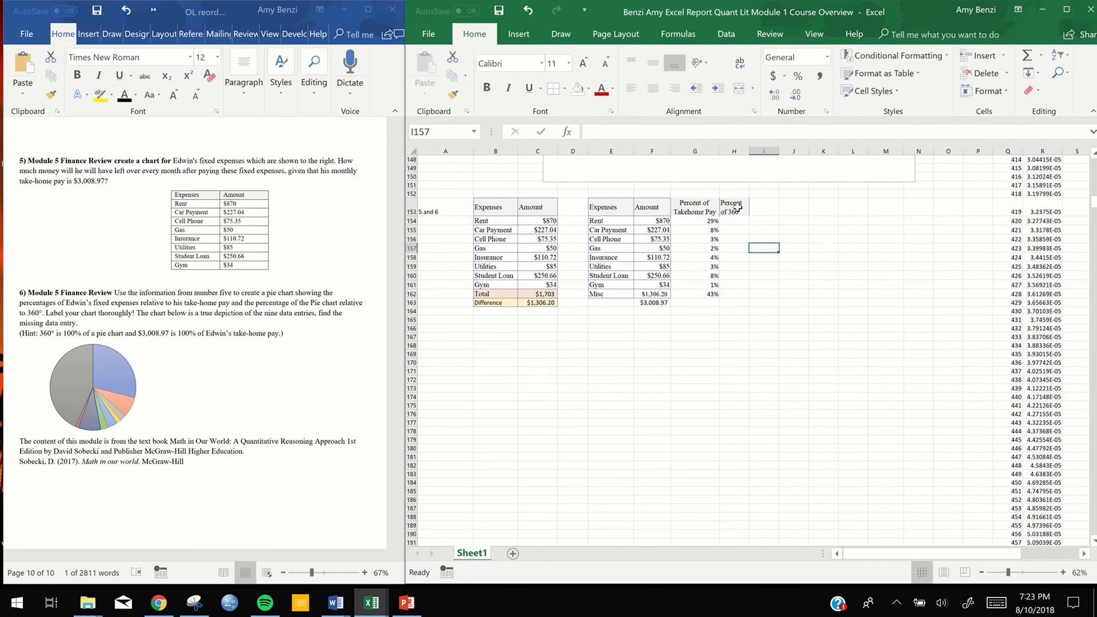
Insert the Times New Roman Degree Sign symbol after 360 in the H153 header so it reads "Percent of 360°"
click(737, 210)
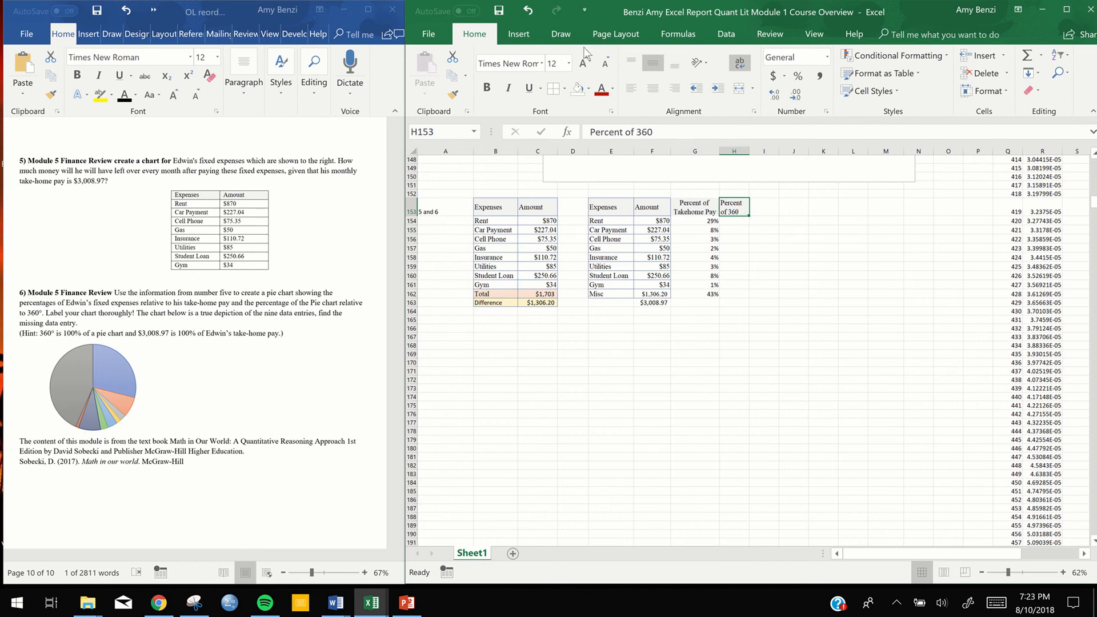
click(516, 33)
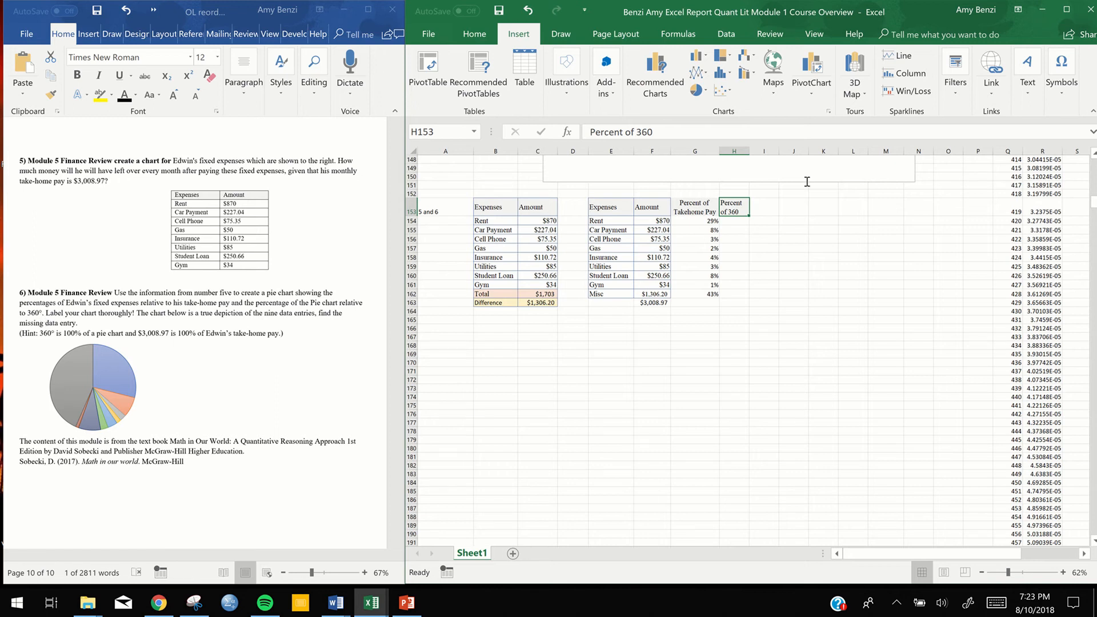
click(1063, 90)
click(1076, 132)
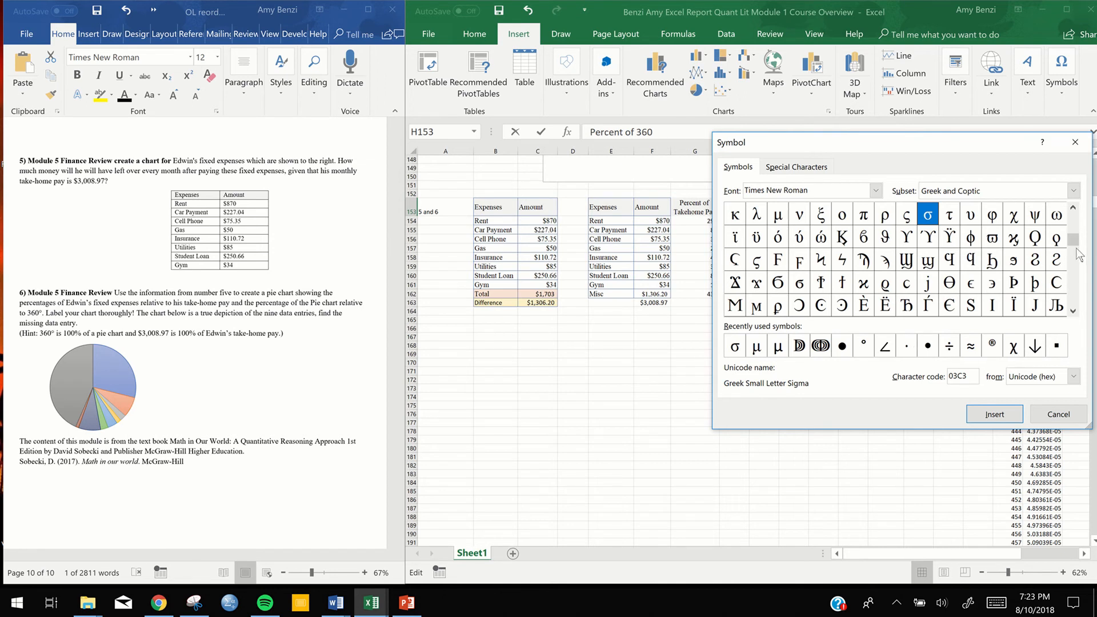
drag(1074, 240, 1080, 216)
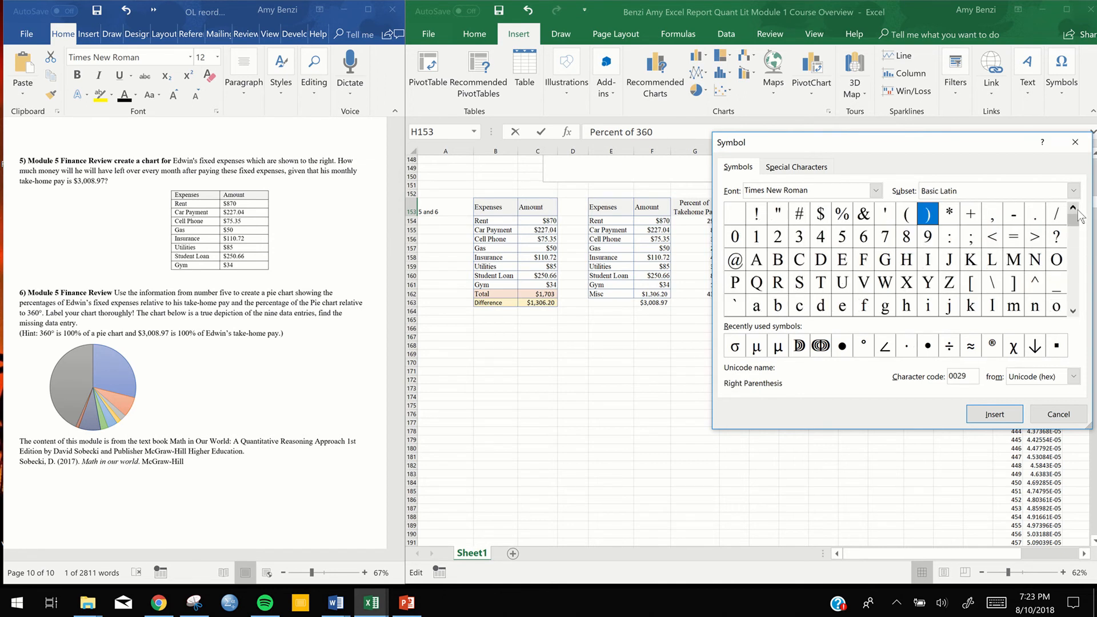
drag(963, 145, 920, 171)
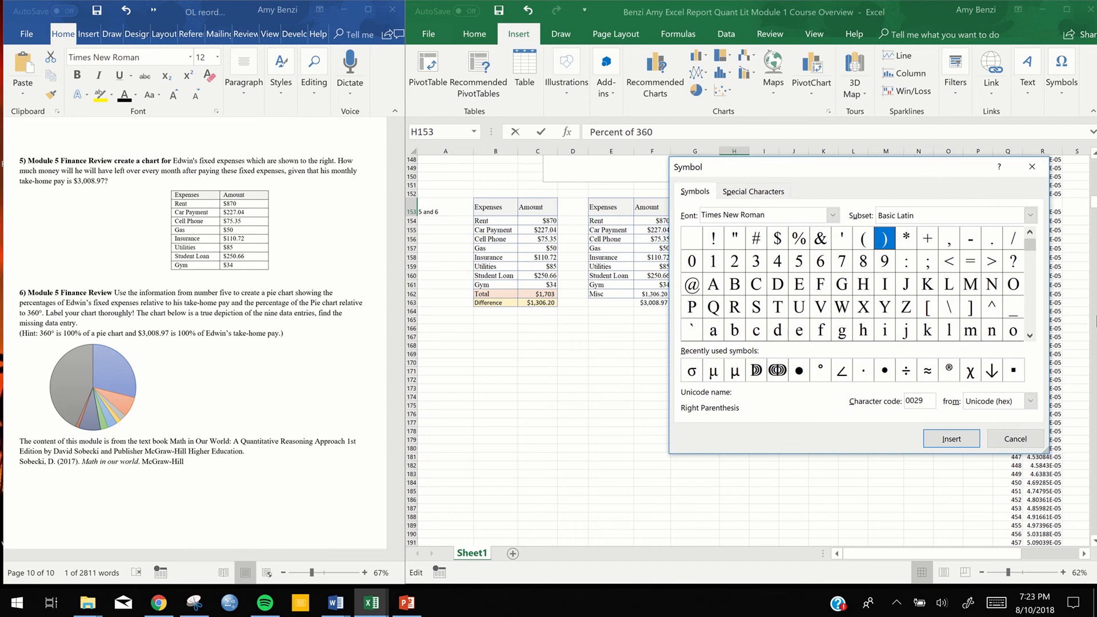
click(1030, 317)
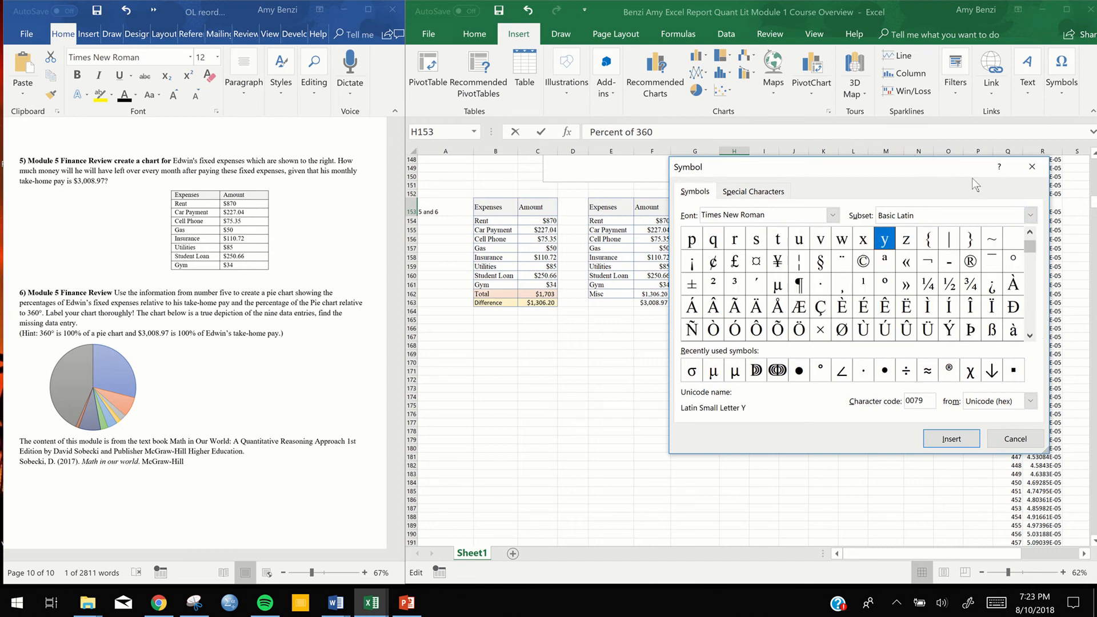
drag(965, 170, 769, 262)
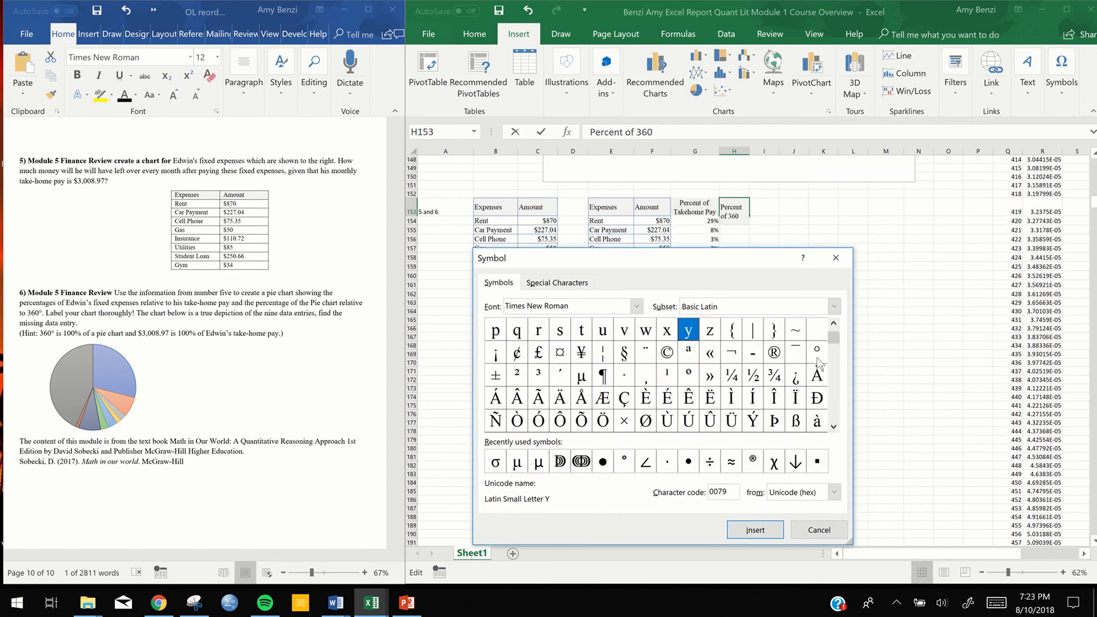
click(819, 352)
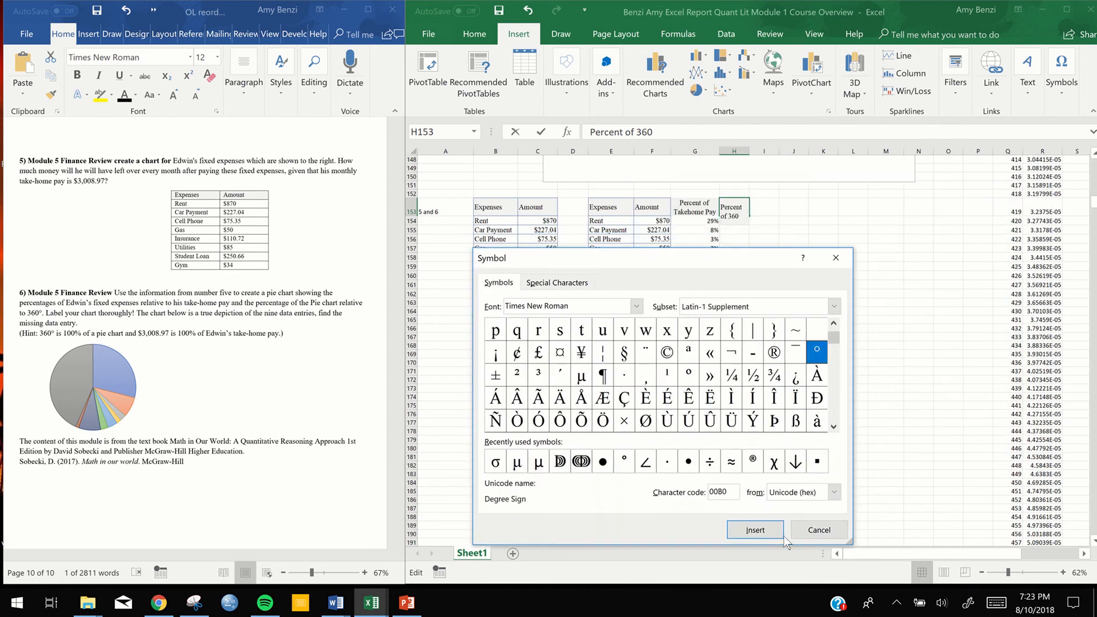
click(768, 533)
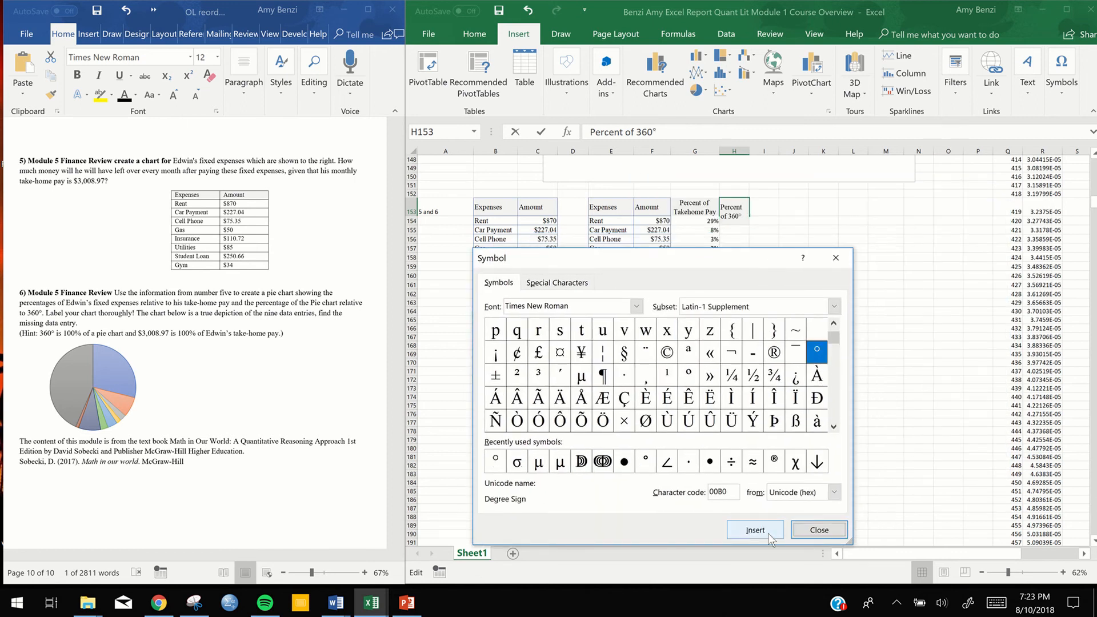
click(819, 530)
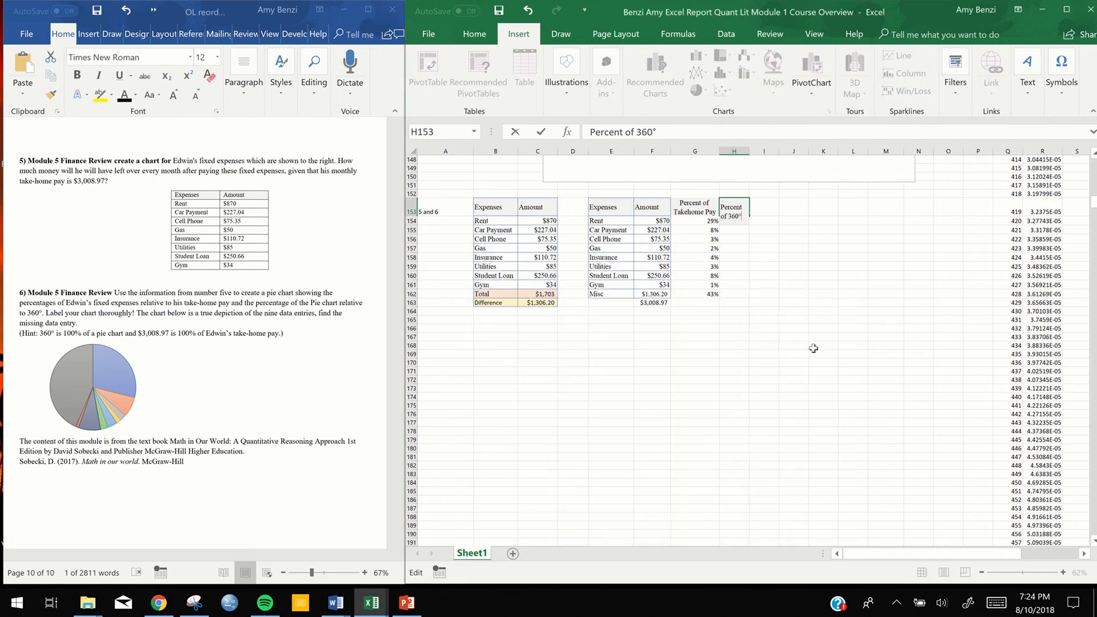
click(767, 274)
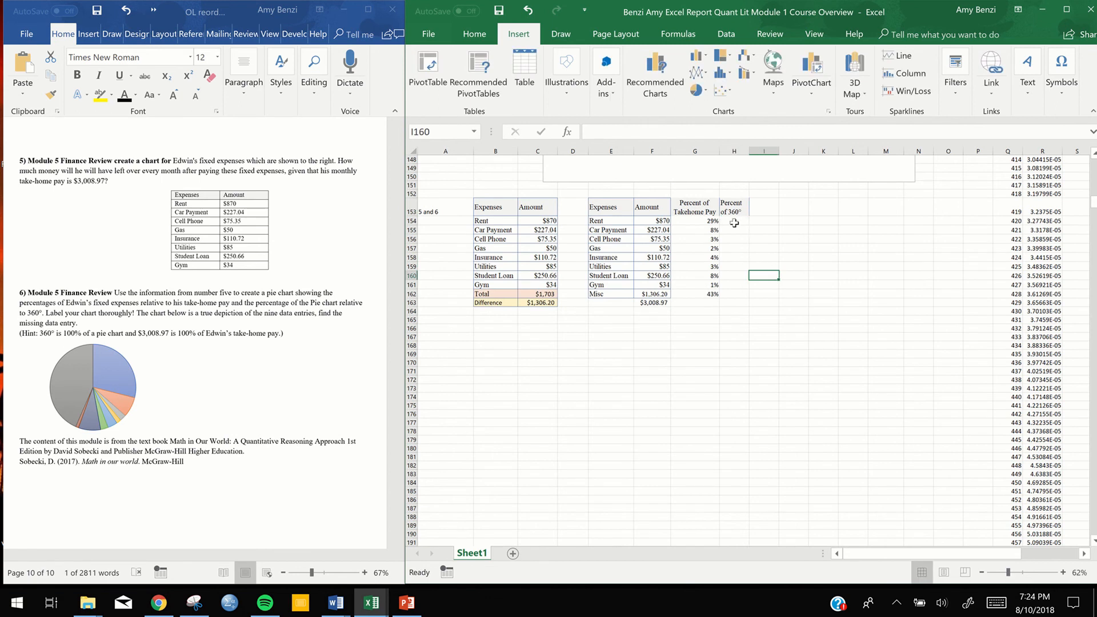
Enter the formula =G154*360 in H154 to compute Rent's share of the 360° pie
double_click(734, 223)
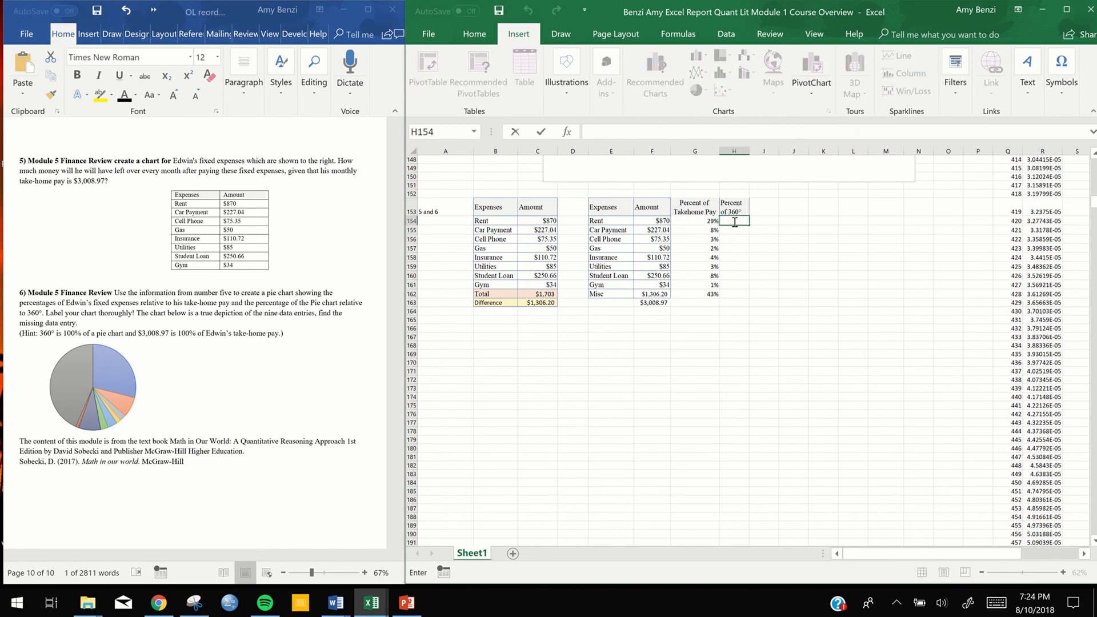
click(703, 220)
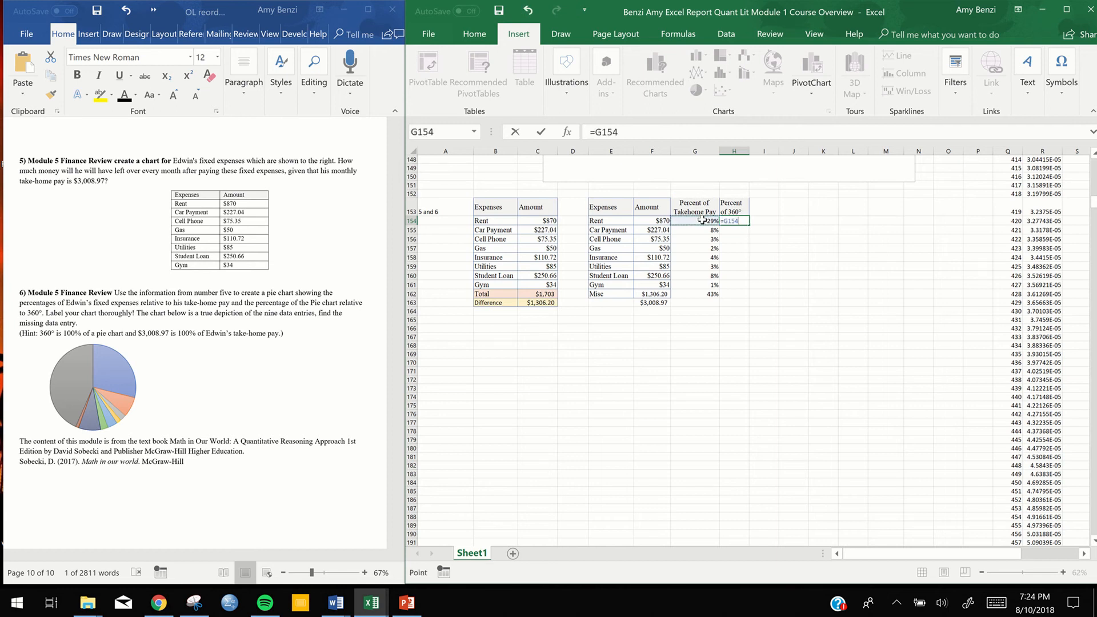
text(*360)
key(Return)
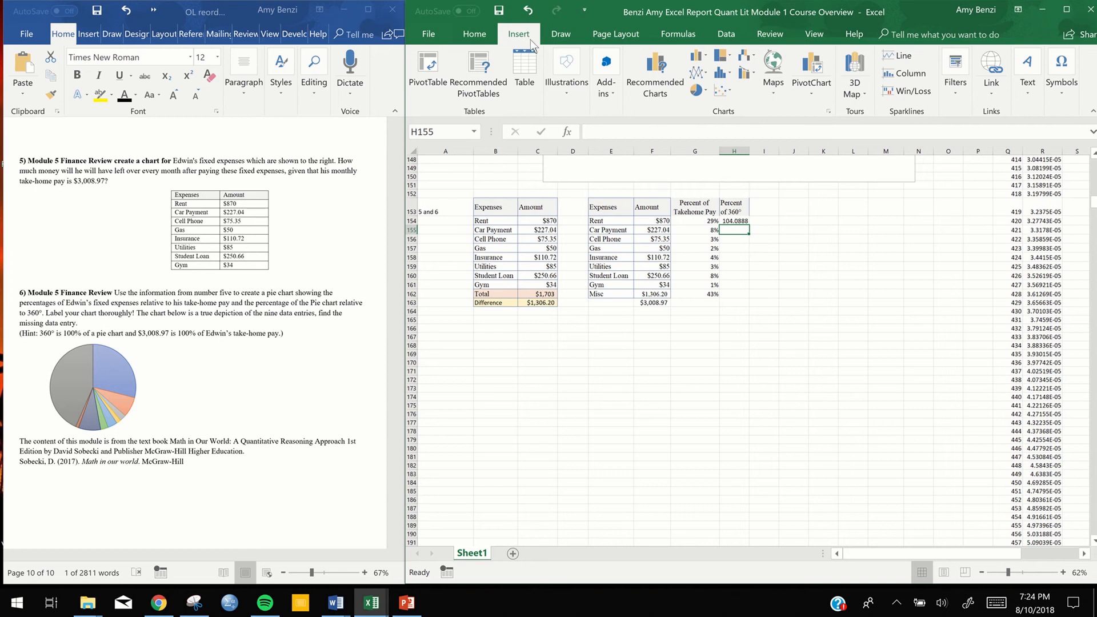
click(475, 36)
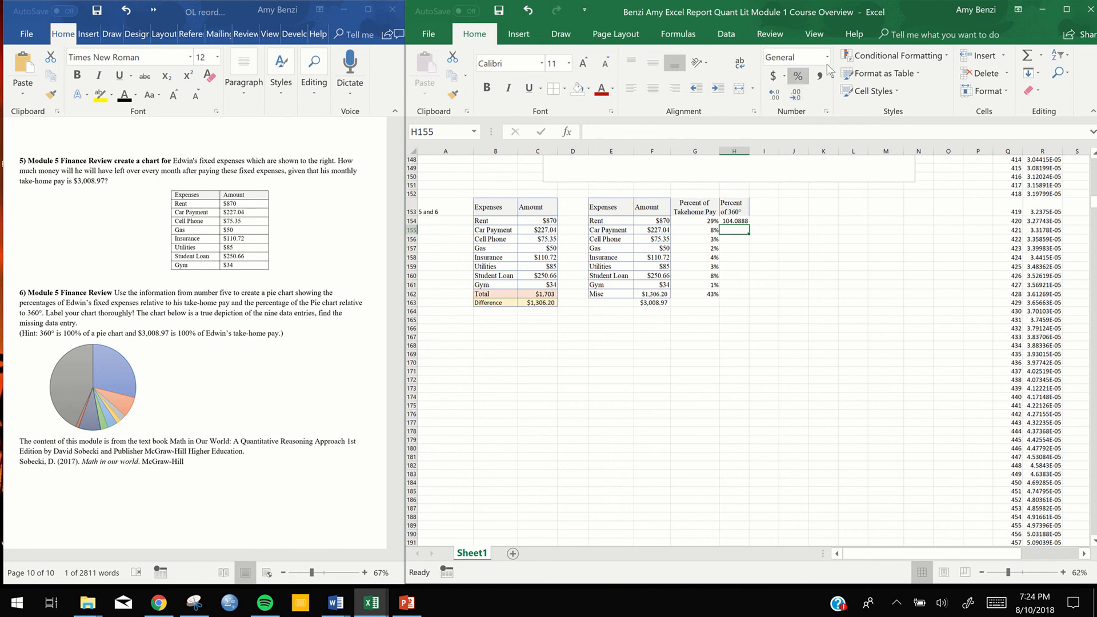
click(828, 57)
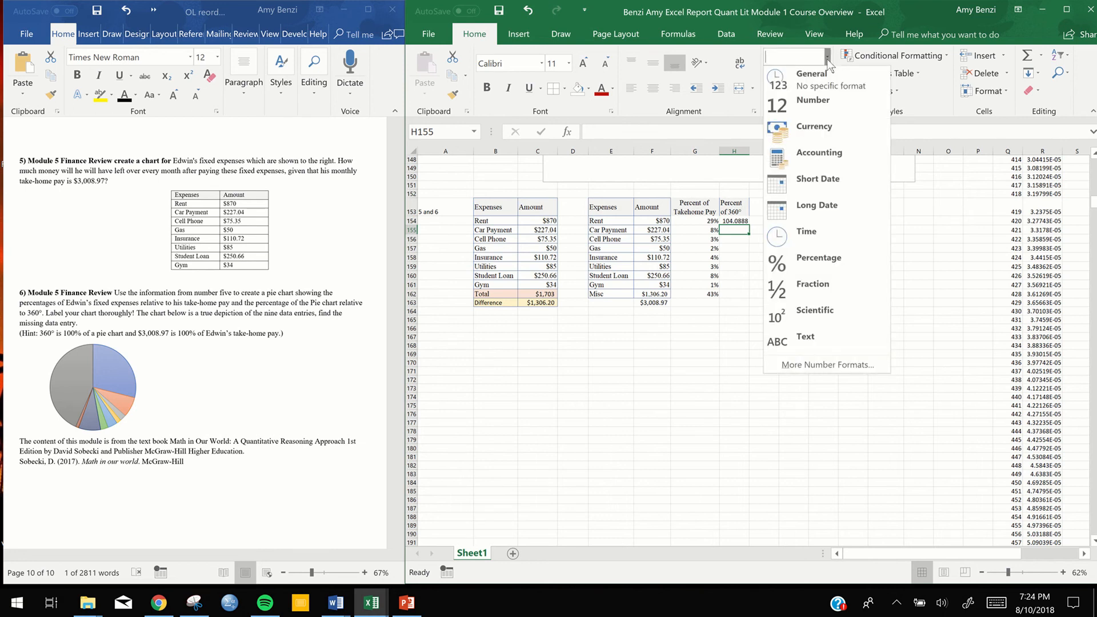
click(818, 365)
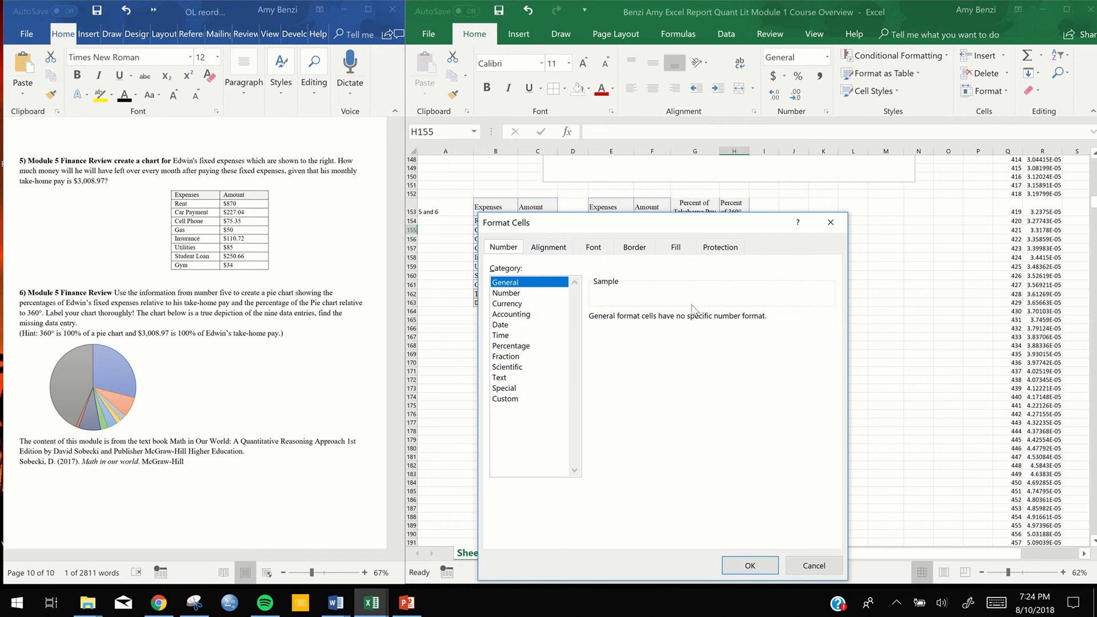
click(827, 222)
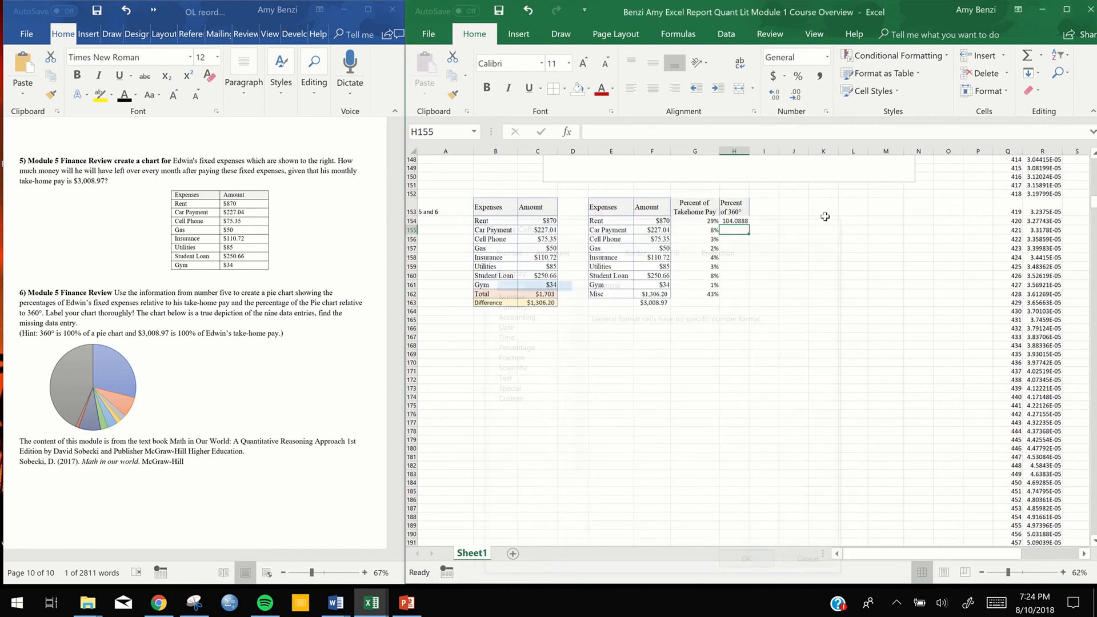
Reduce the decimal places of H154 so Rent's degree value displays as a whole number
click(743, 222)
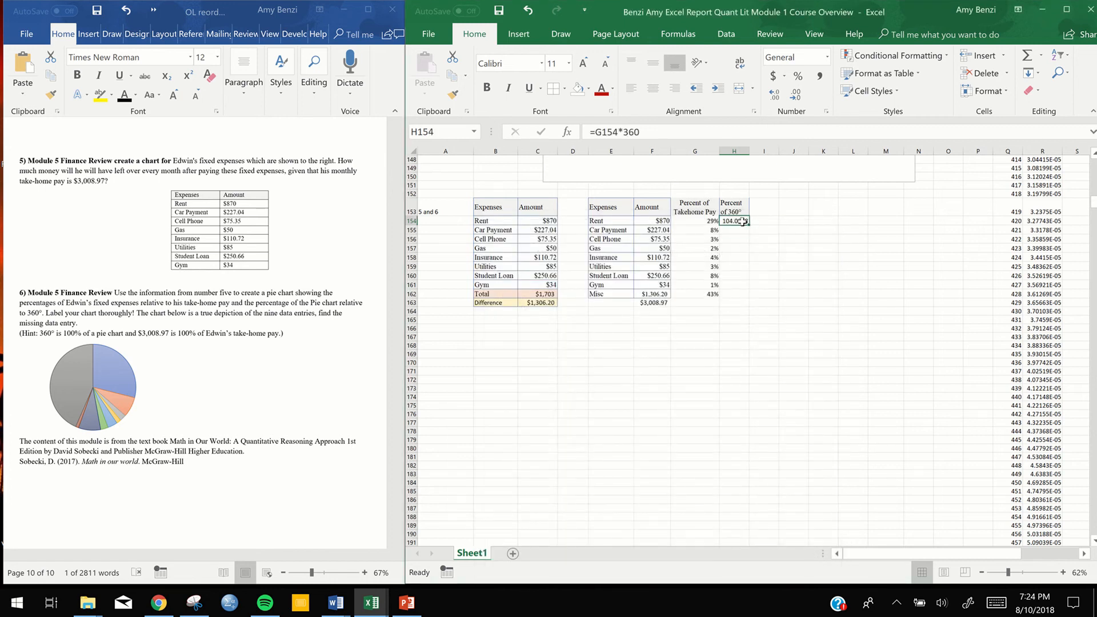
click(799, 93)
click(799, 92)
click(799, 93)
click(799, 93)
double_click(744, 220)
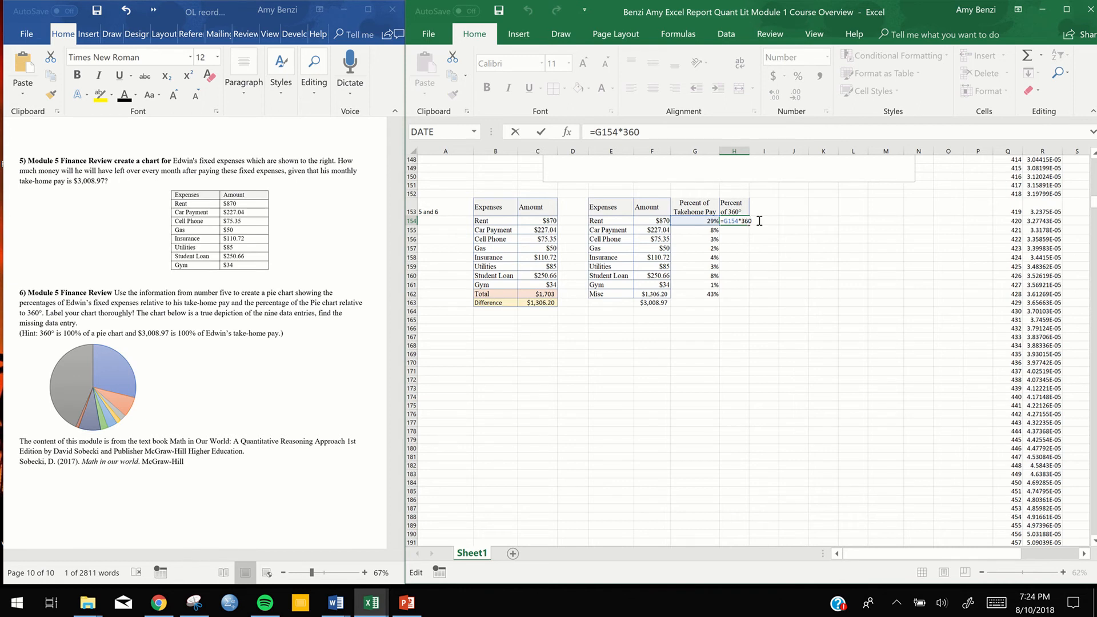
key(Return)
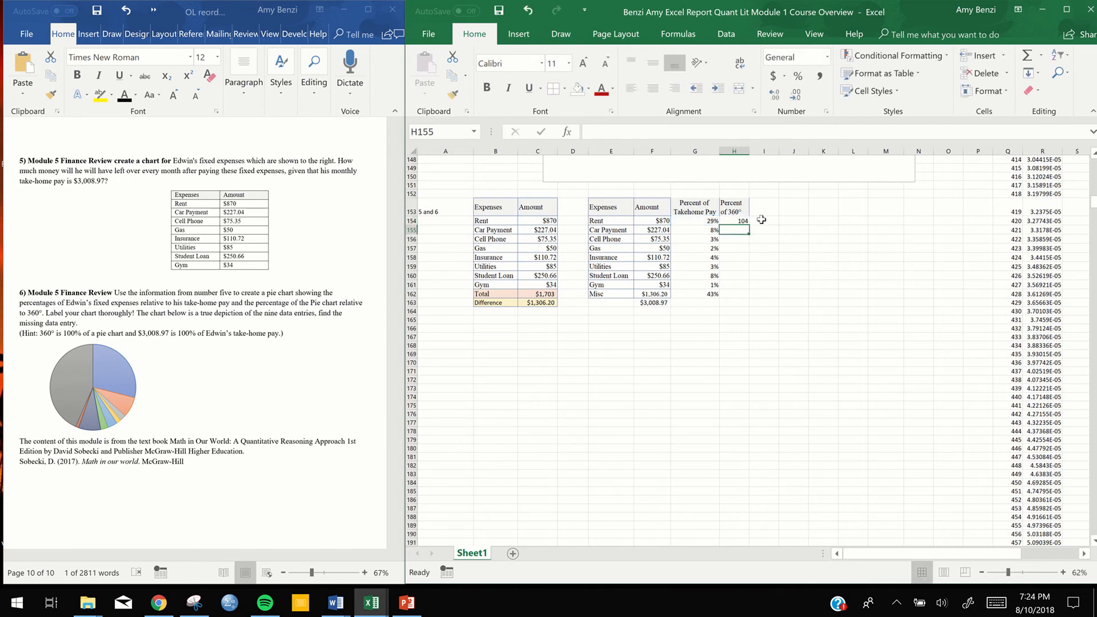
Fill the H154 formula down through H162 for the remaining expenses
click(746, 221)
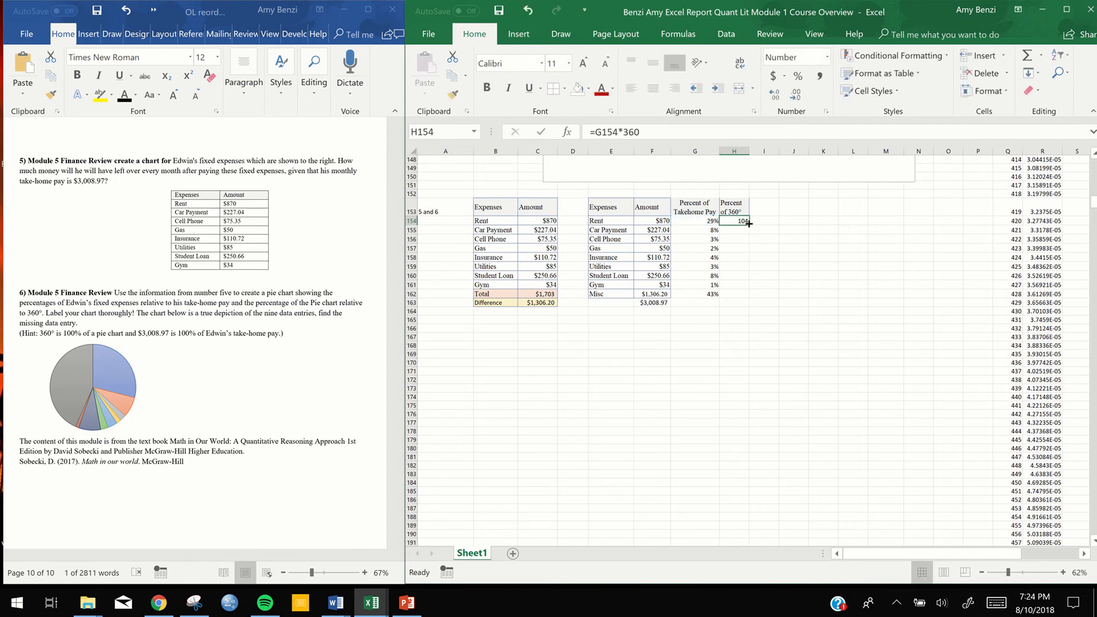
drag(749, 223, 743, 297)
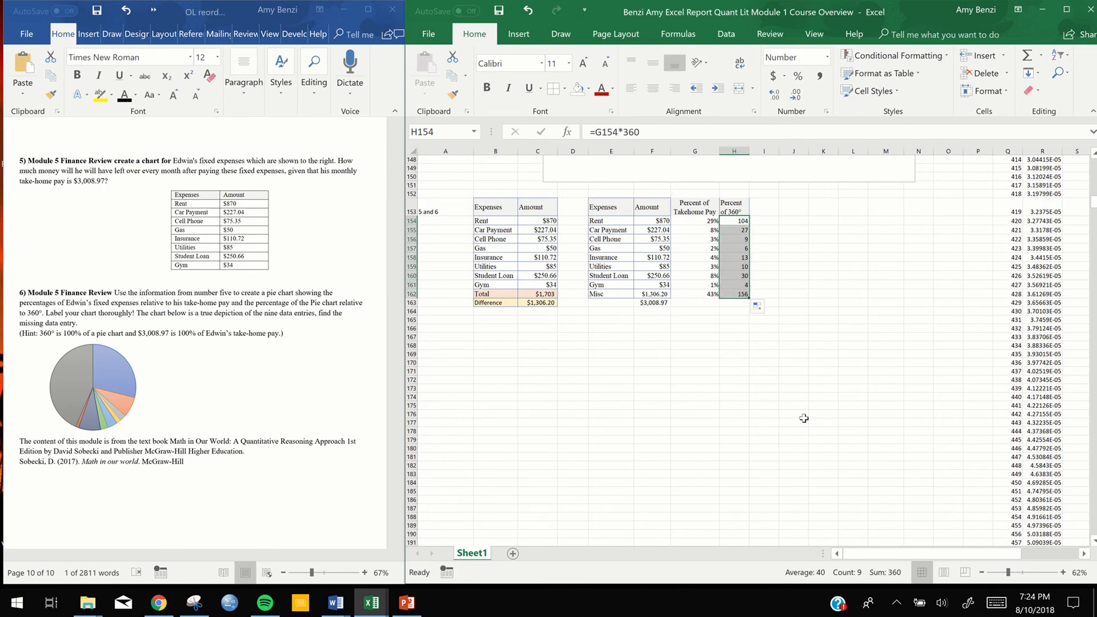
click(729, 361)
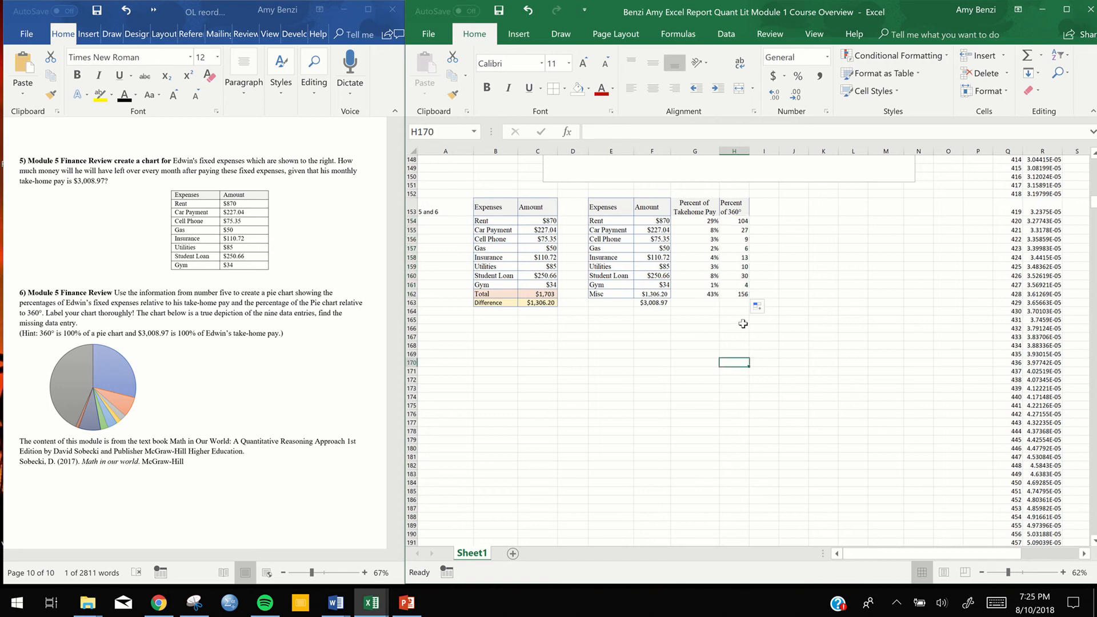
Total the Percent of Takehome Pay and Percent of 360° columns in row 163 with the Sum function
drag(710, 221, 706, 281)
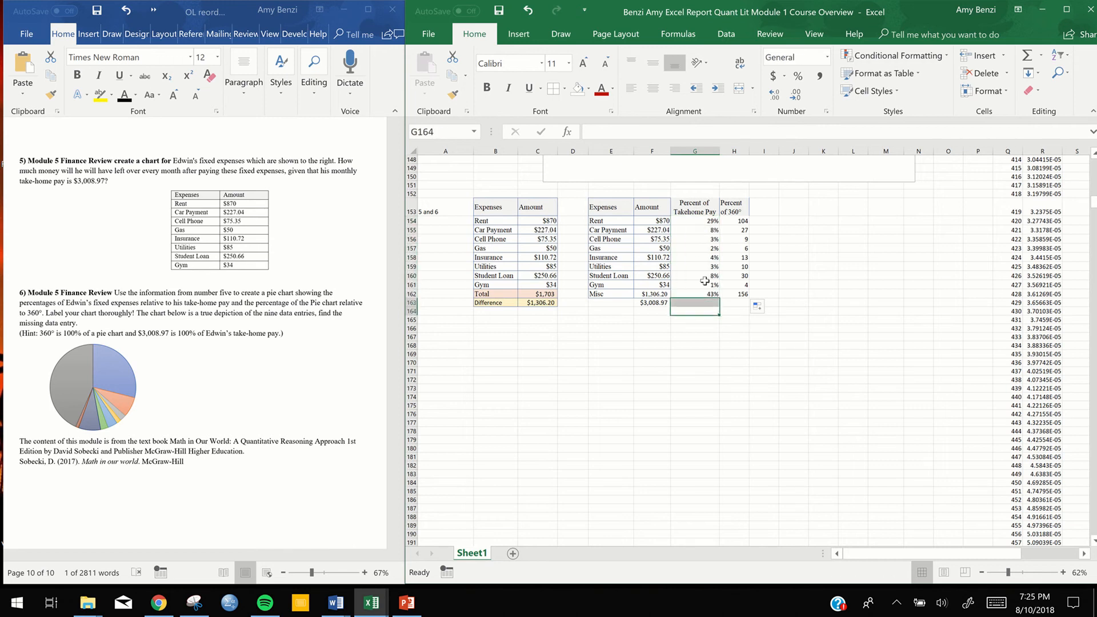
drag(712, 221, 709, 301)
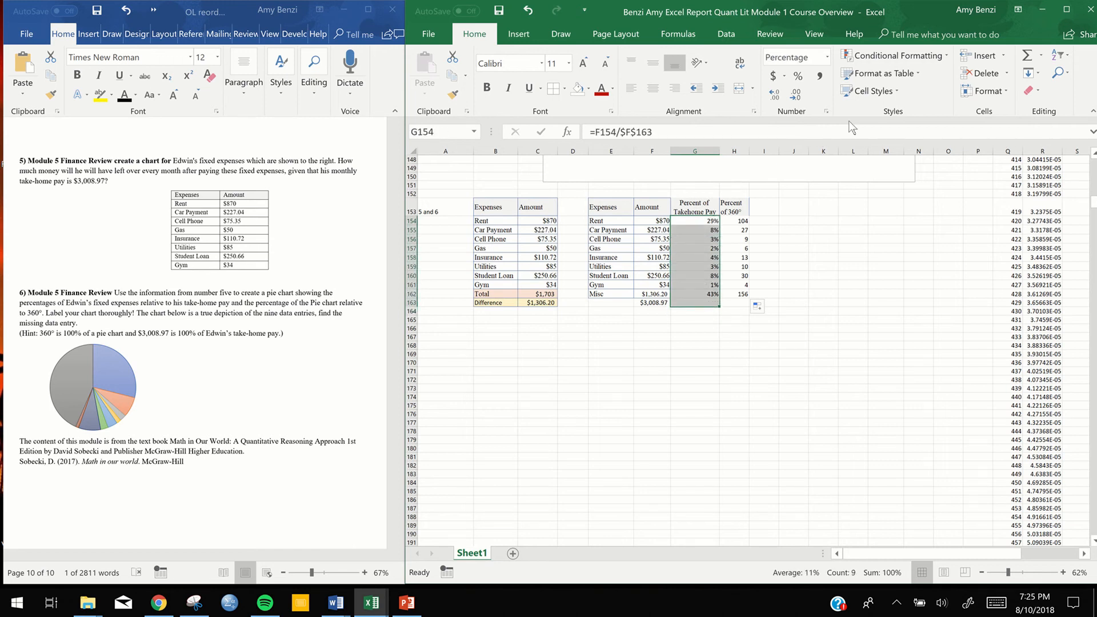
click(1040, 54)
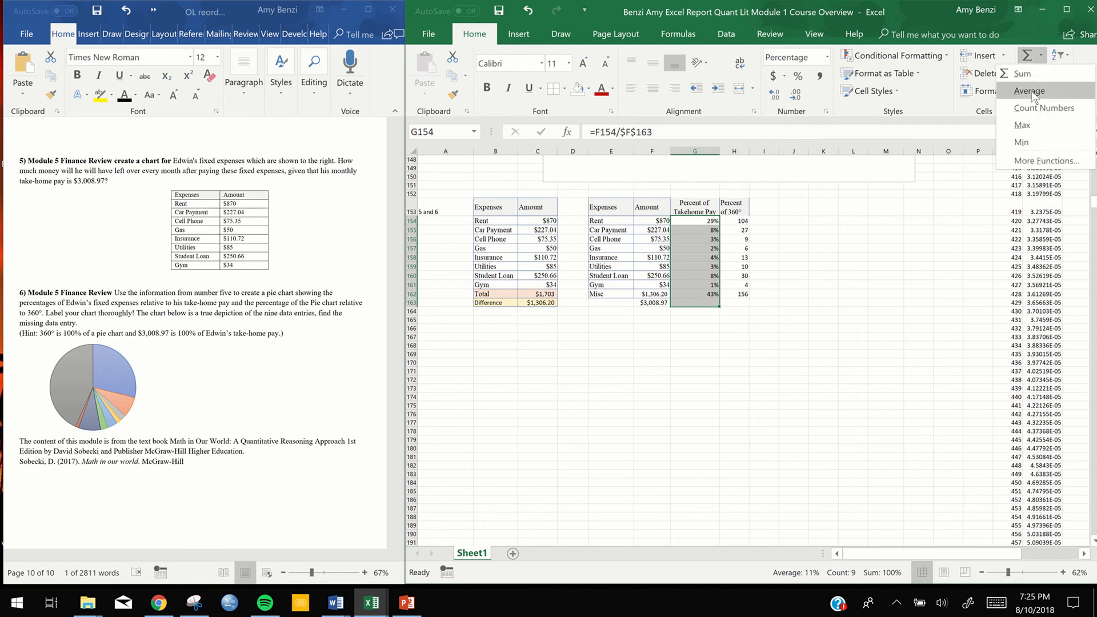
click(1032, 77)
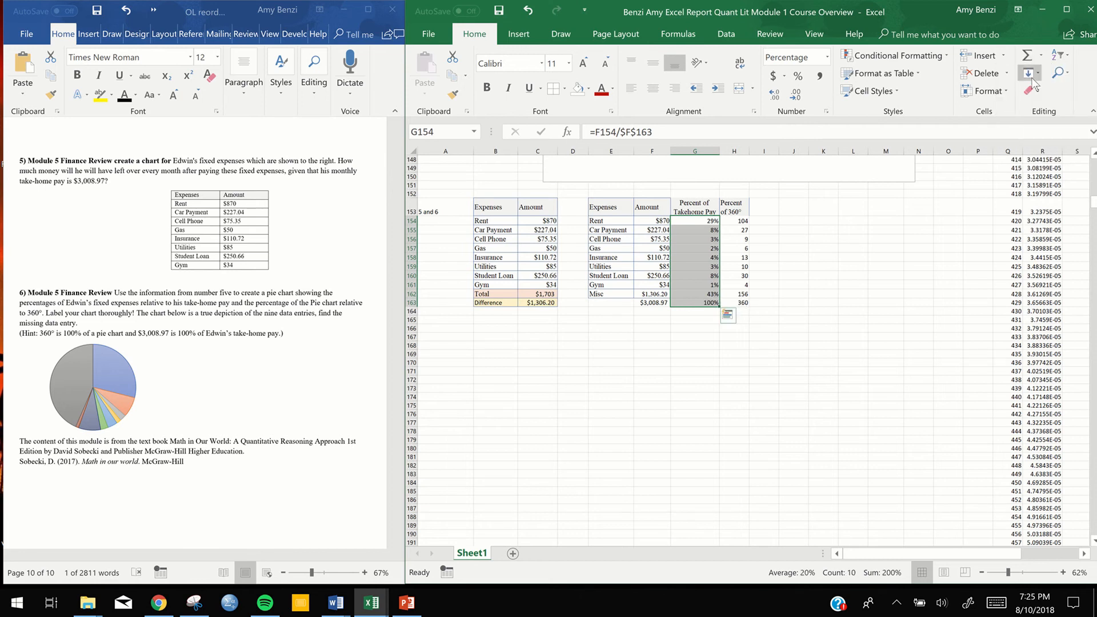
click(777, 320)
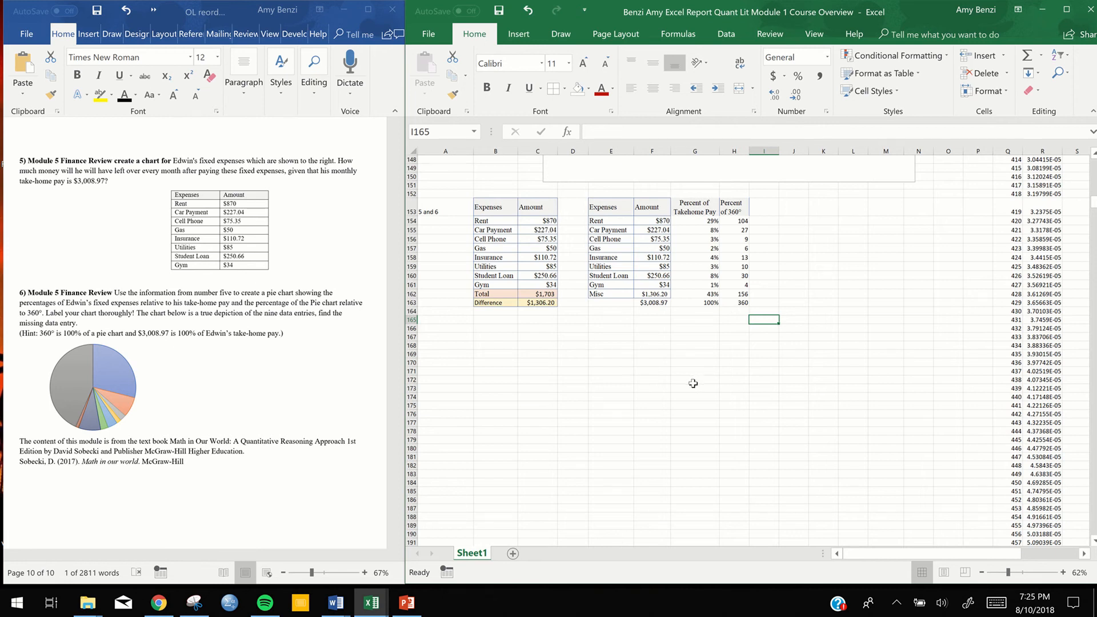
Insert a 3-D pie chart from the expenses and amounts in E153:F162
drag(616, 208, 653, 294)
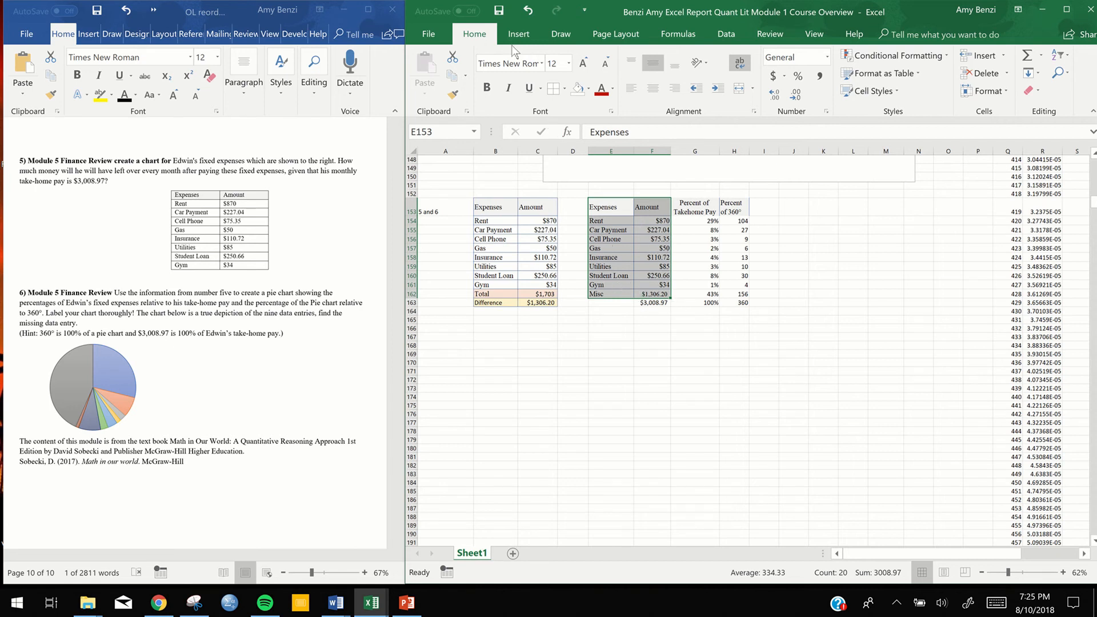
click(531, 35)
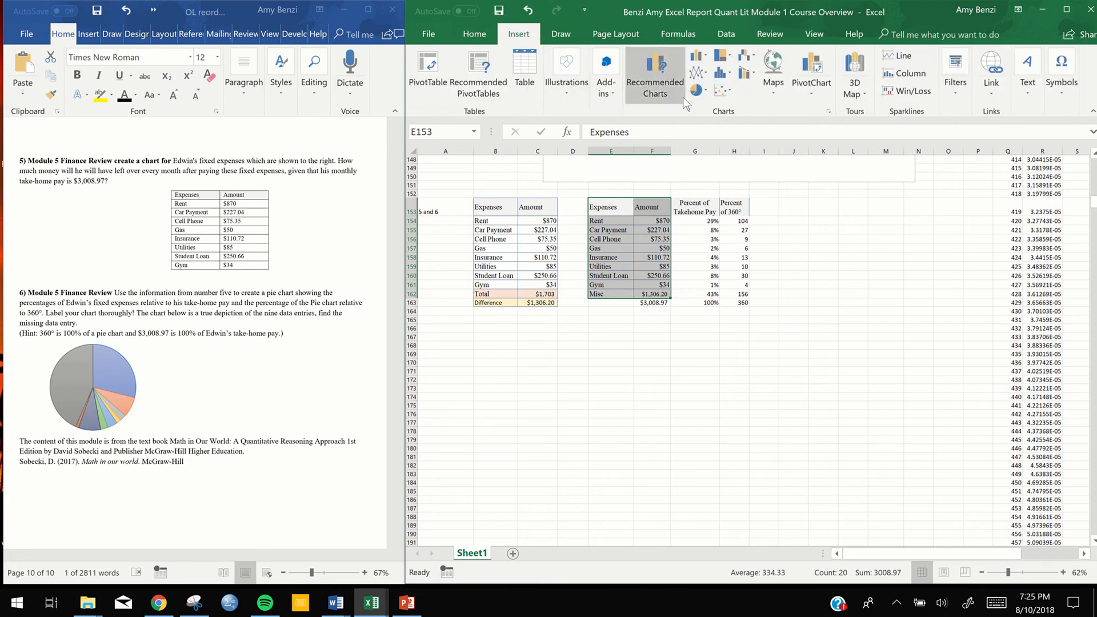
click(705, 95)
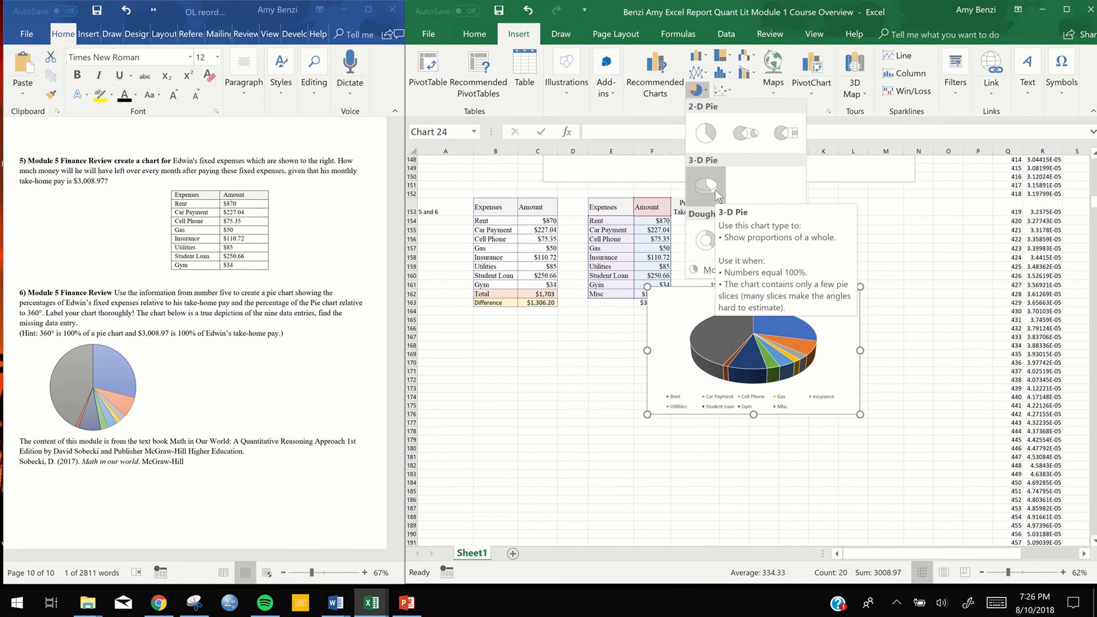
click(715, 190)
click(806, 317)
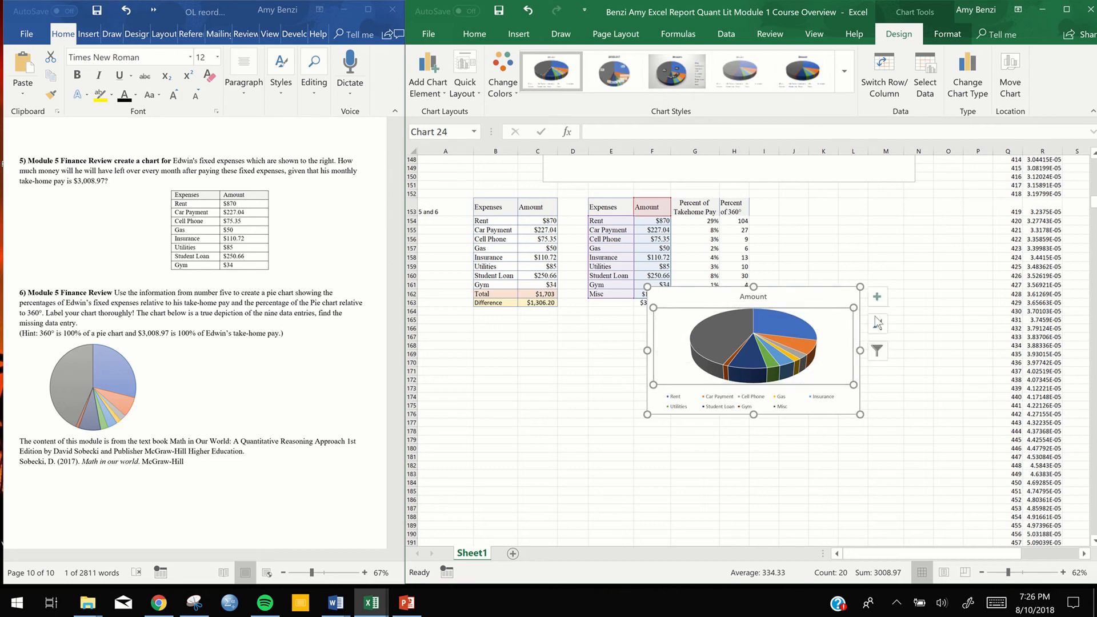
Add data labels to the 3-D pie chart and open the label placement options
click(876, 298)
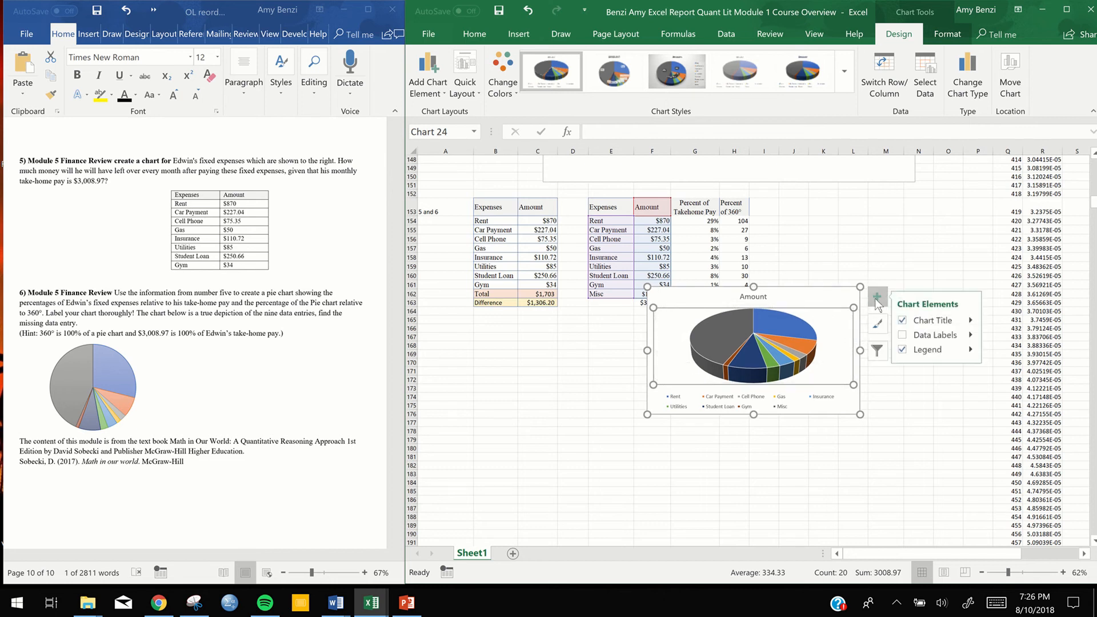
click(903, 335)
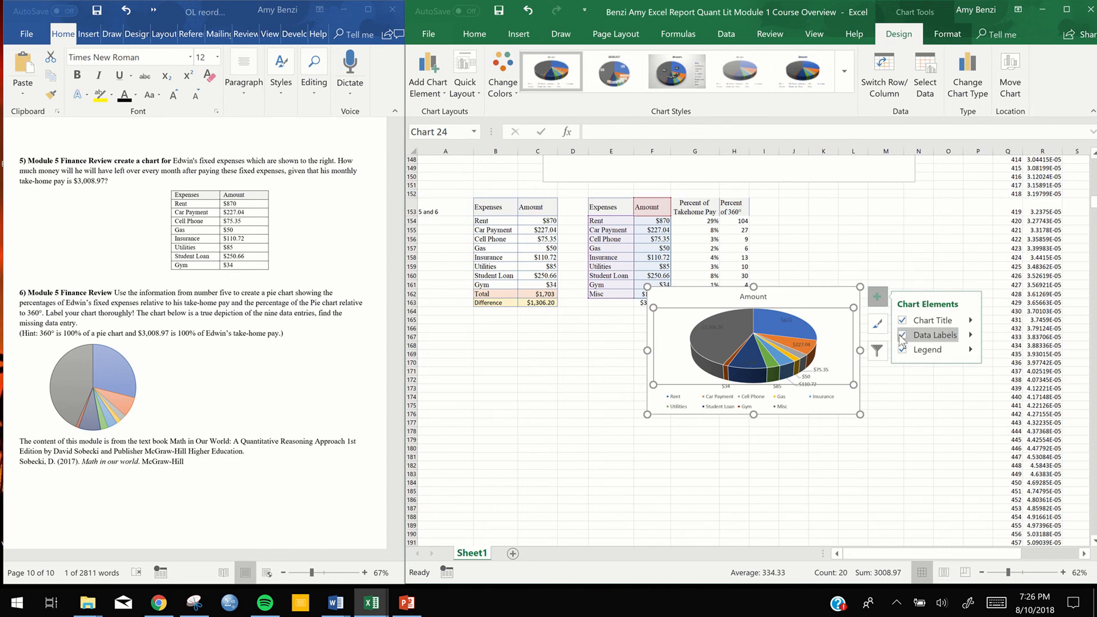
click(972, 338)
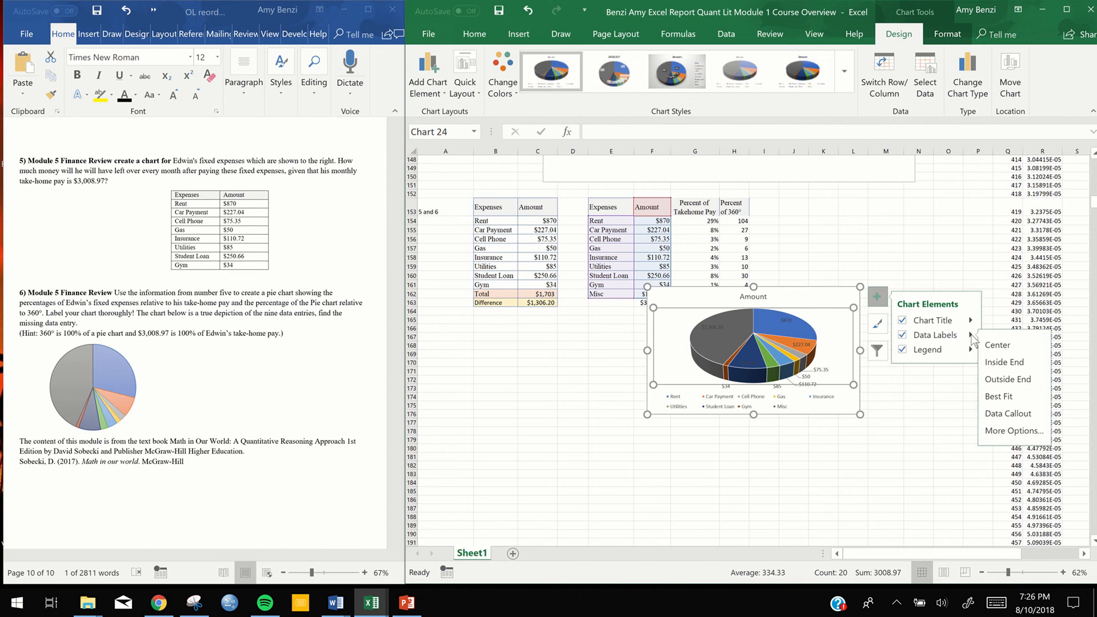
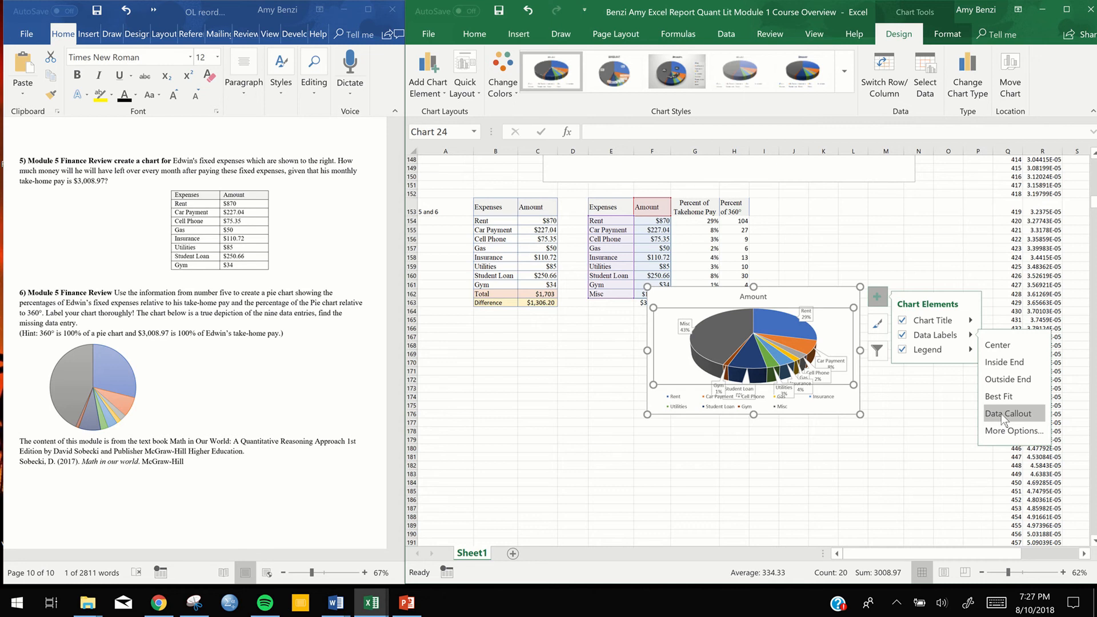
Label the pie slices with data callouts, then enlarge the chart and place it below the expense tables
click(1001, 414)
drag(648, 414, 463, 480)
drag(835, 307, 833, 338)
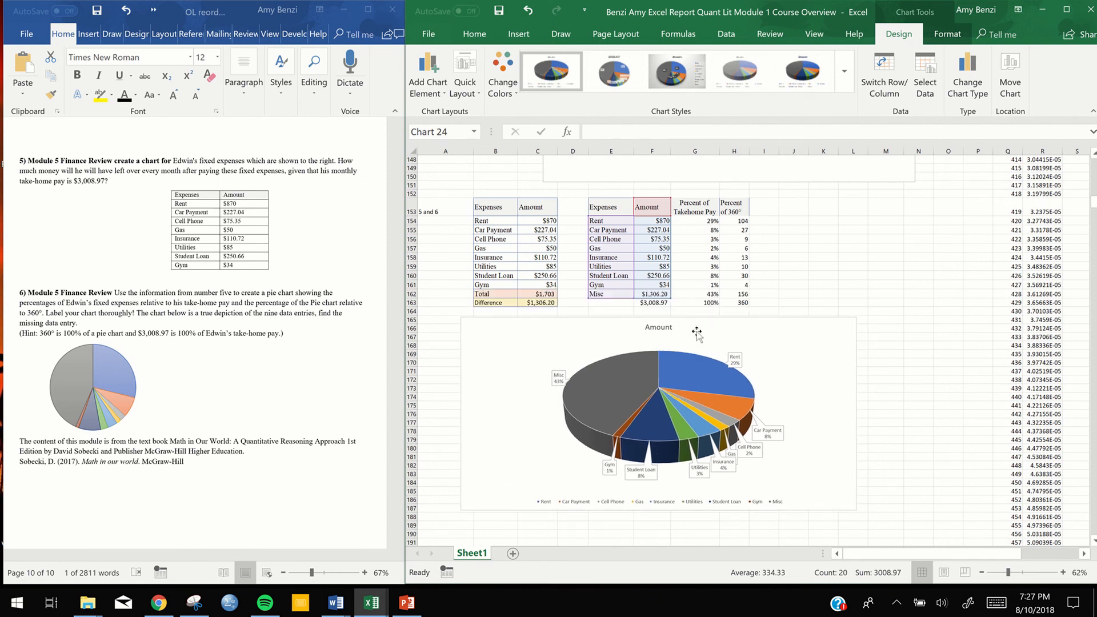
Replace the chart title with the fixed-expenses phrase copied from question 5 in the Word document
double_click(658, 327)
double_click(659, 327)
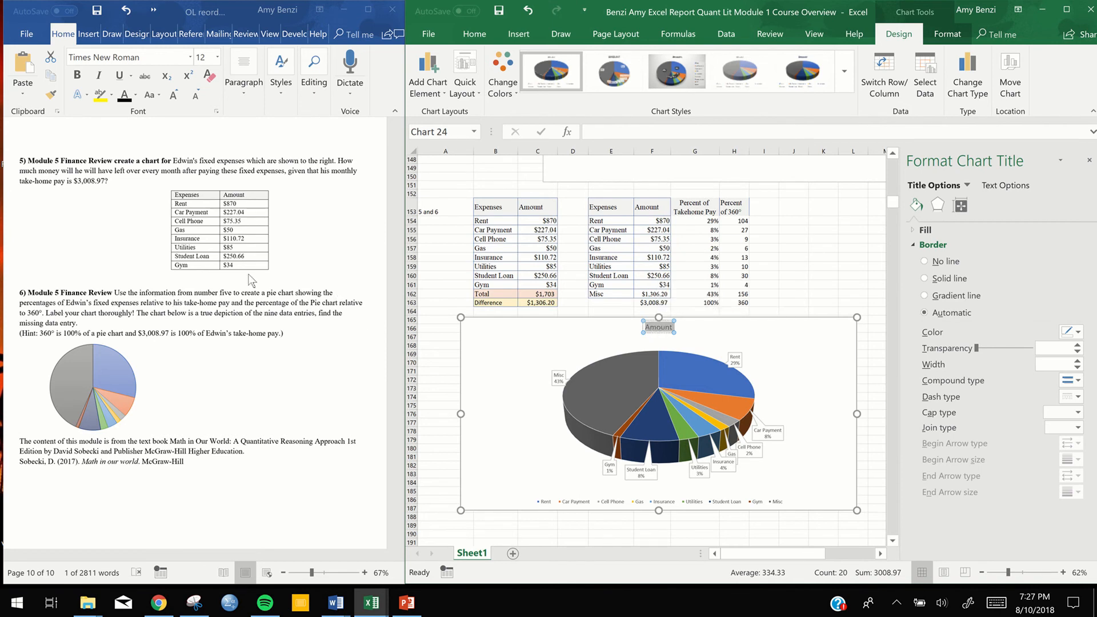
click(175, 158)
drag(174, 160, 245, 161)
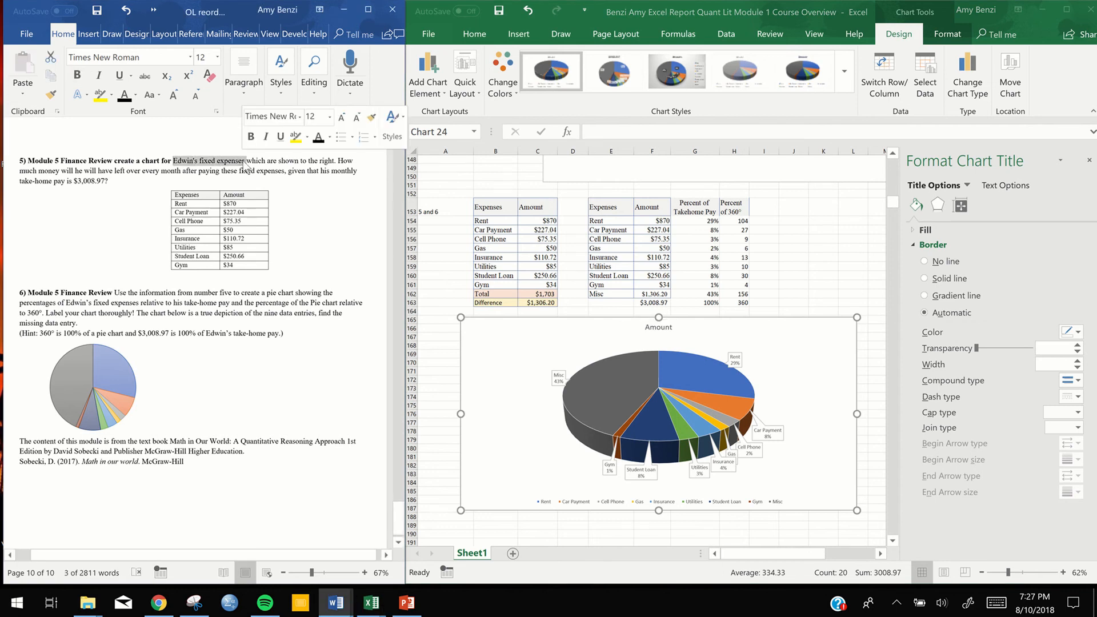
click(662, 333)
click(661, 329)
text(Edwin's fixed expenses)
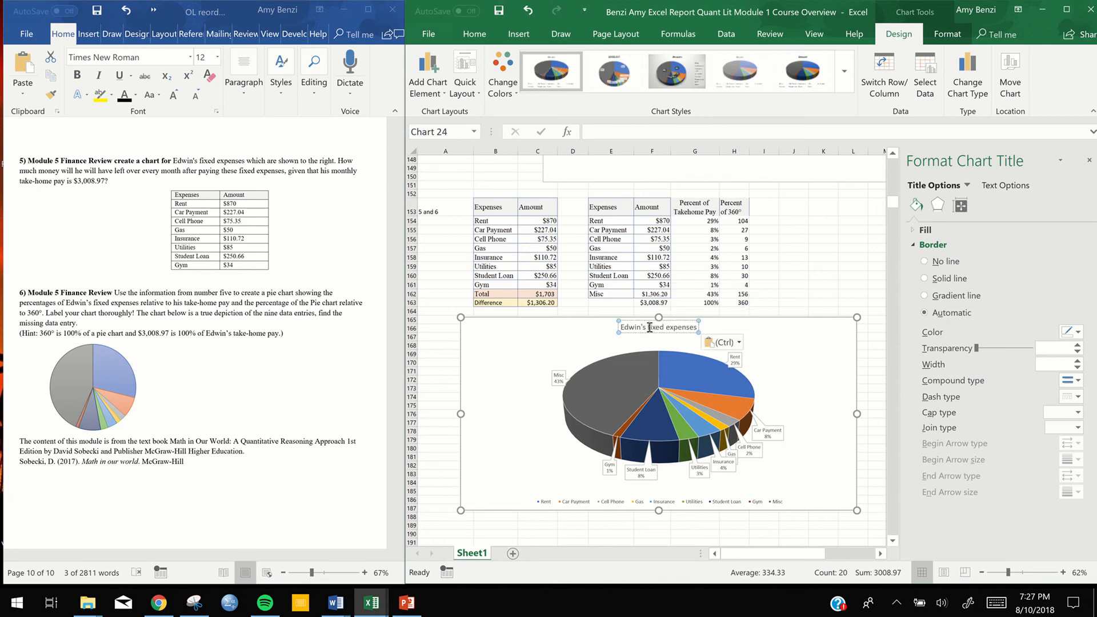
Capitalize the first letters of "Fixed" and "Expenses" in the chart title
right_click(650, 328)
text(F)
drag(671, 327, 665, 328)
text(E)
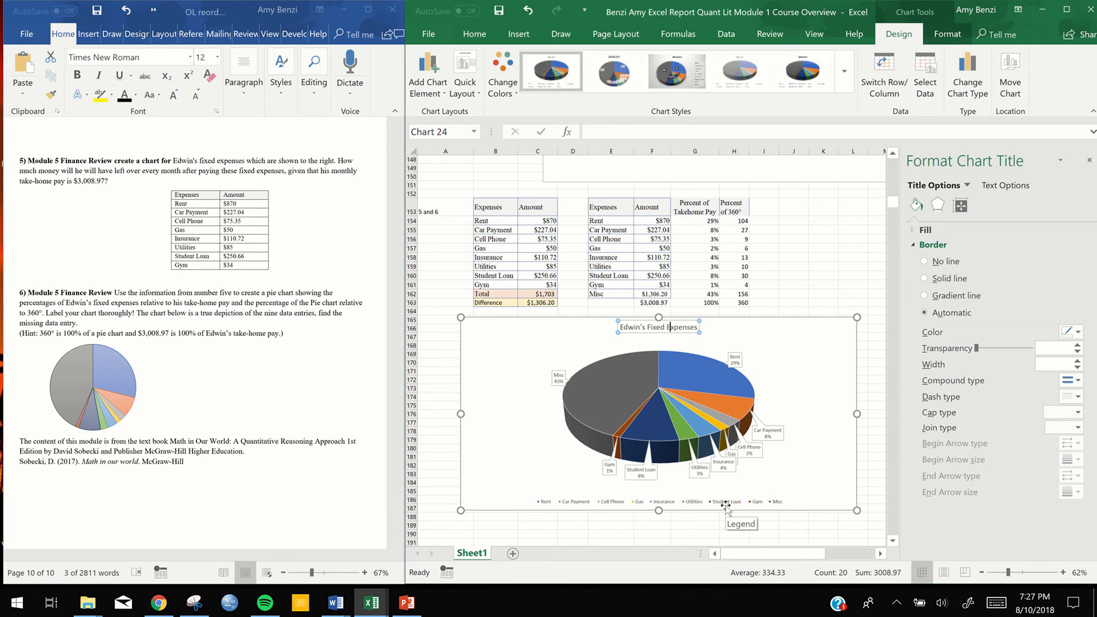
Enlarge the legend box beneath the pie and keep the whole legend selected
click(617, 502)
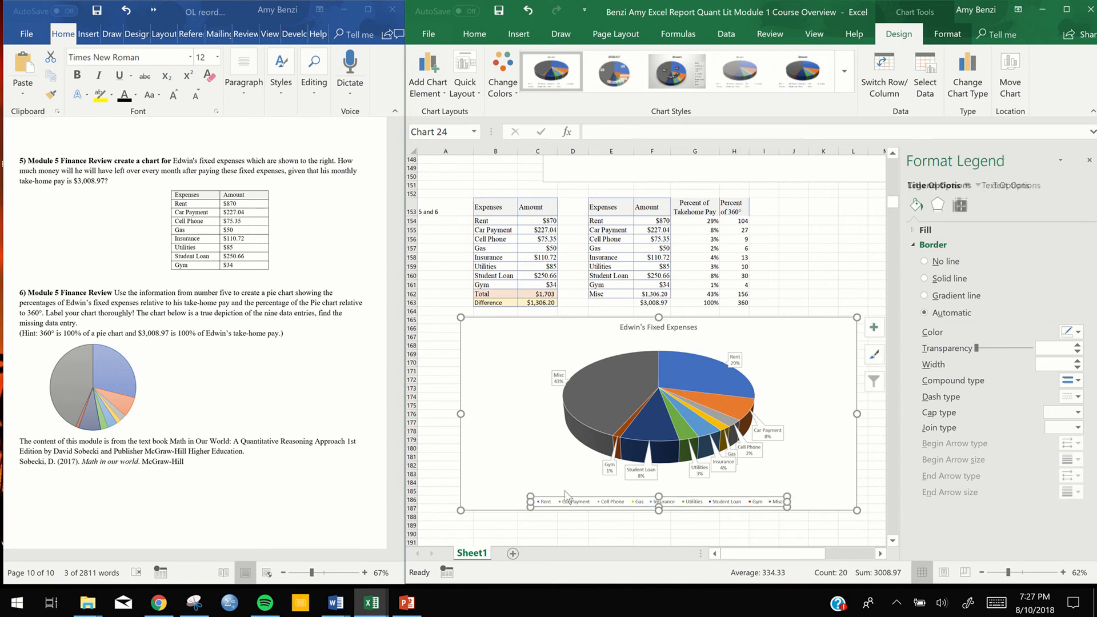
drag(531, 496, 496, 481)
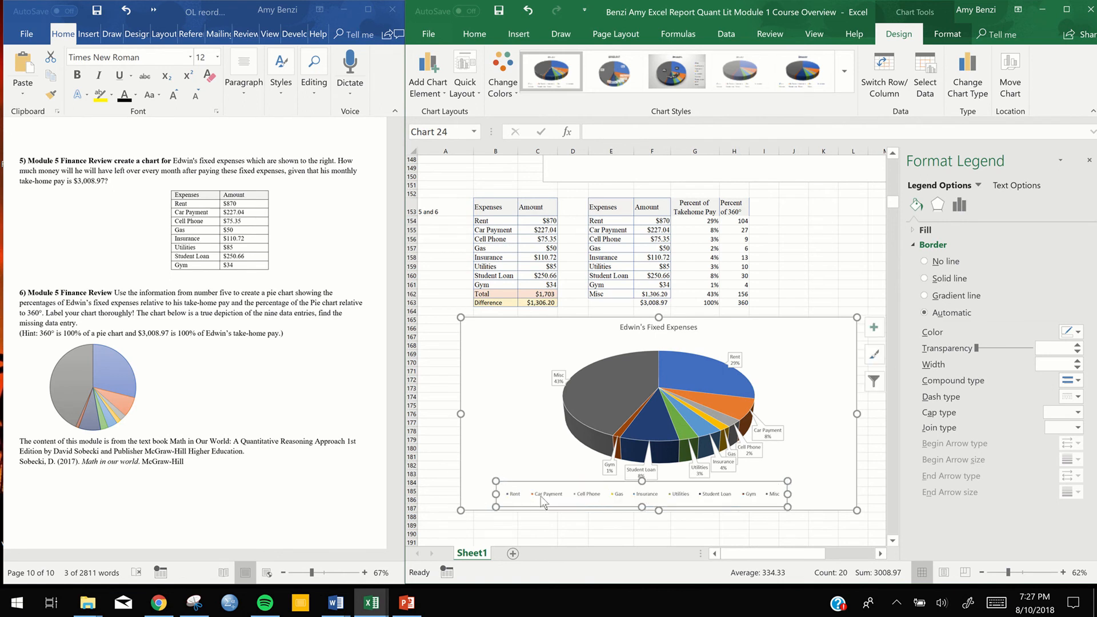
click(558, 495)
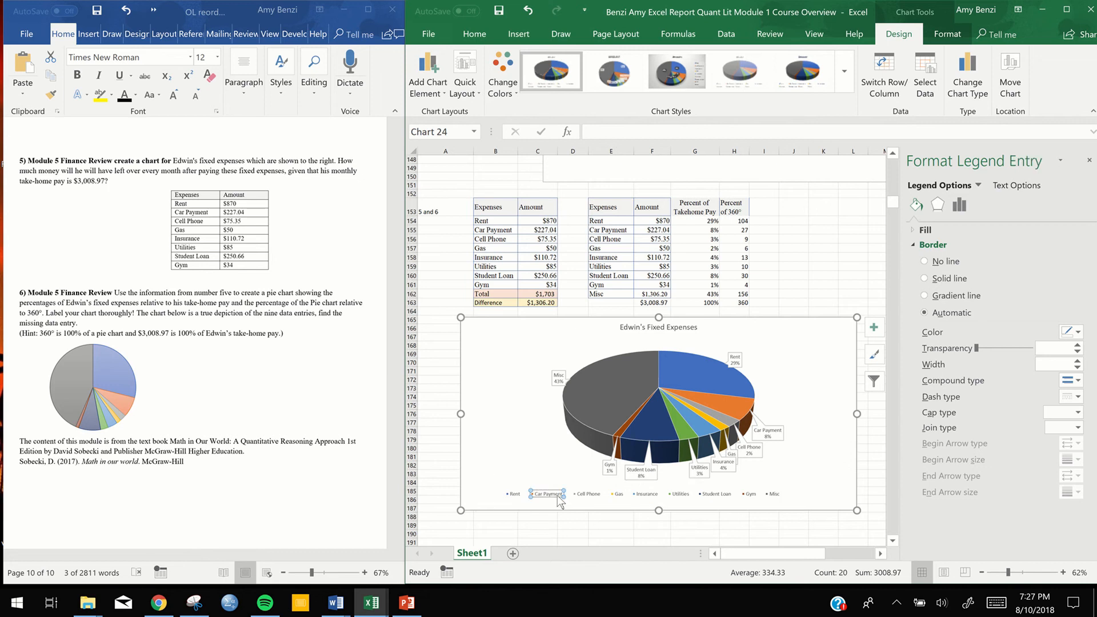
click(507, 492)
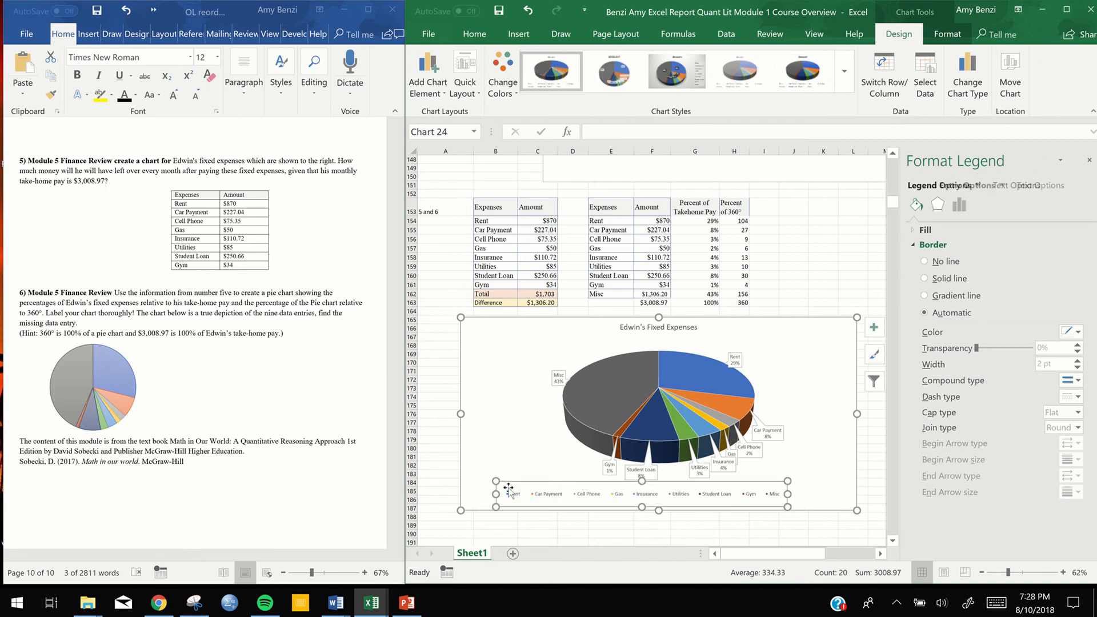
click(1033, 186)
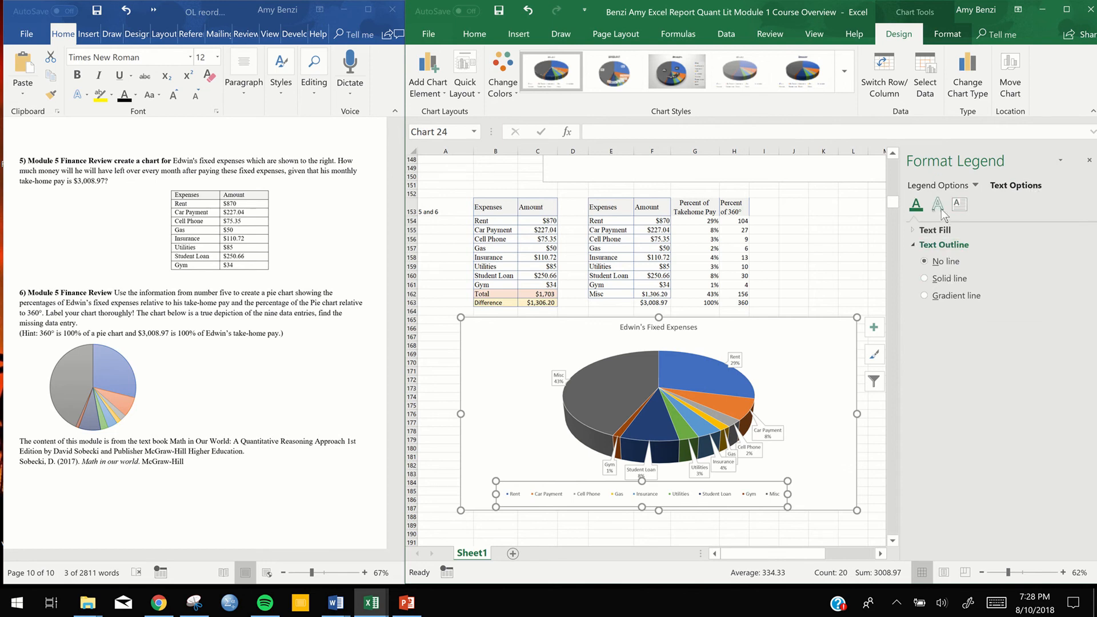
click(958, 211)
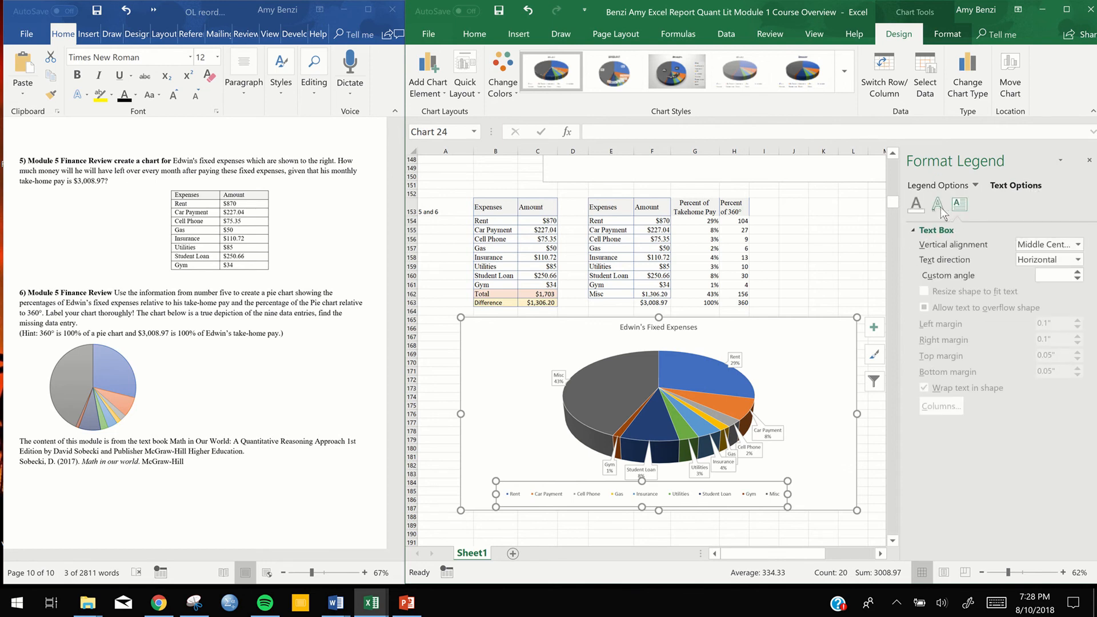
click(941, 207)
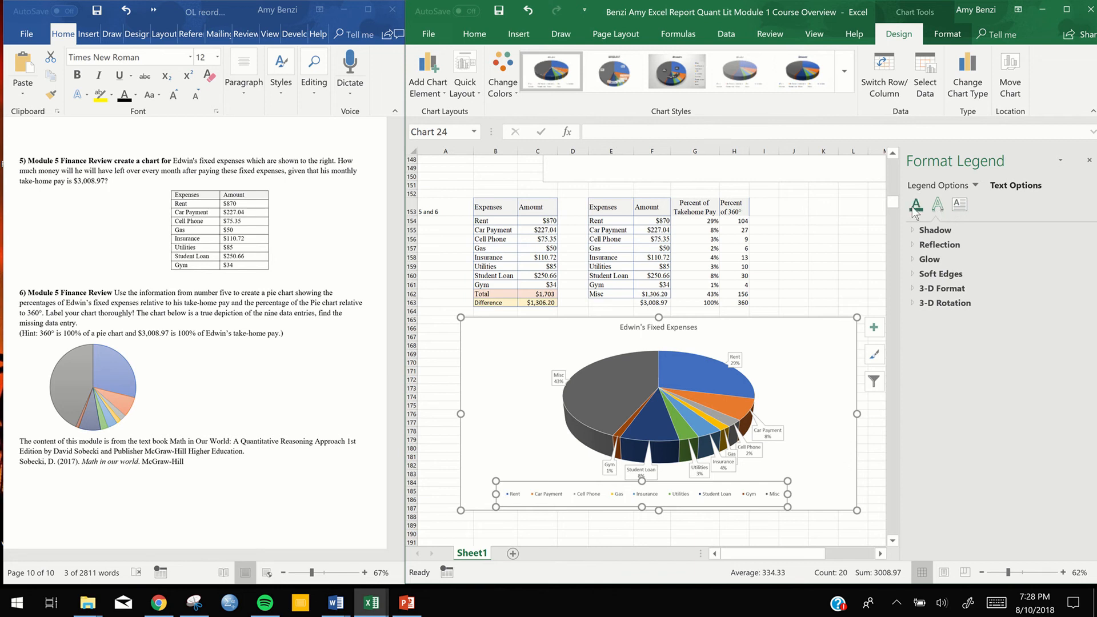
click(917, 231)
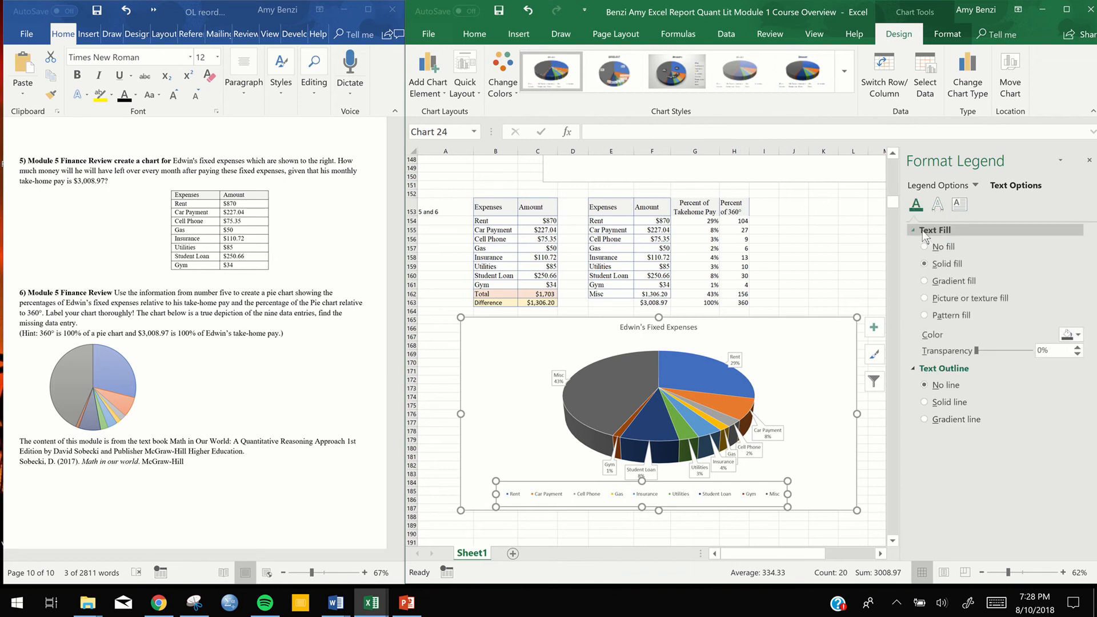
click(938, 205)
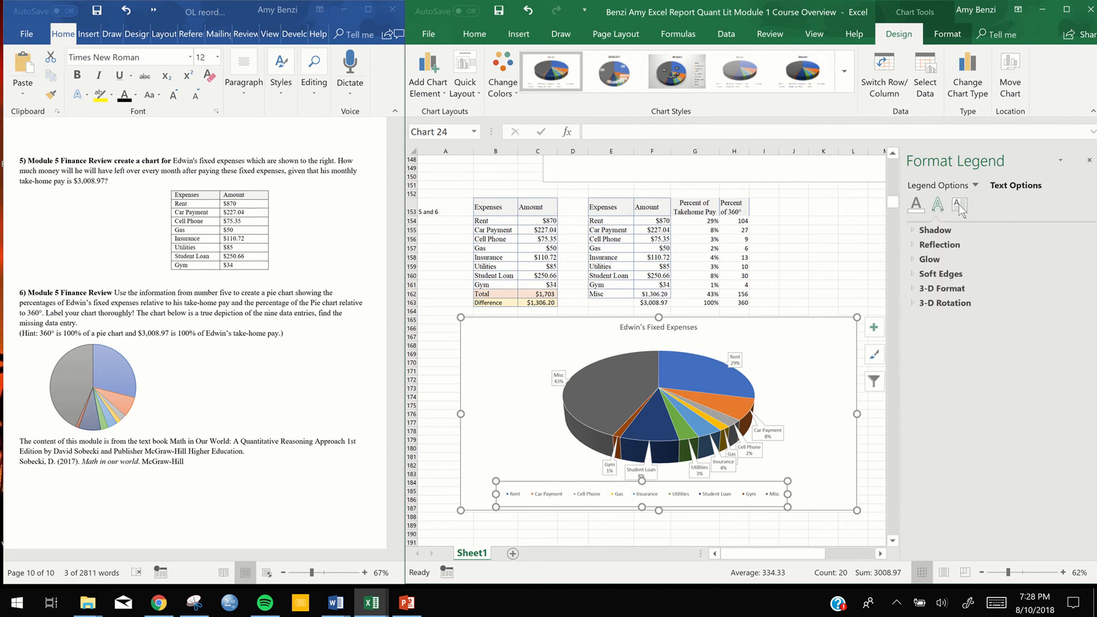
click(960, 205)
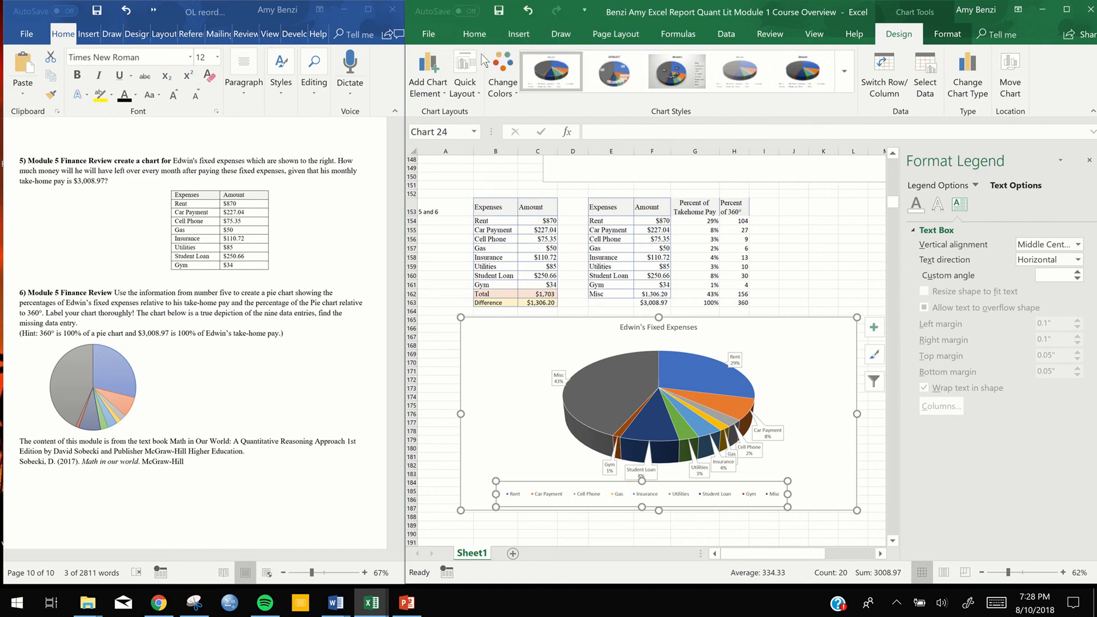
Set the legend's font size to 16 and widen its box enough to show all nine expense entries
click(474, 34)
click(570, 63)
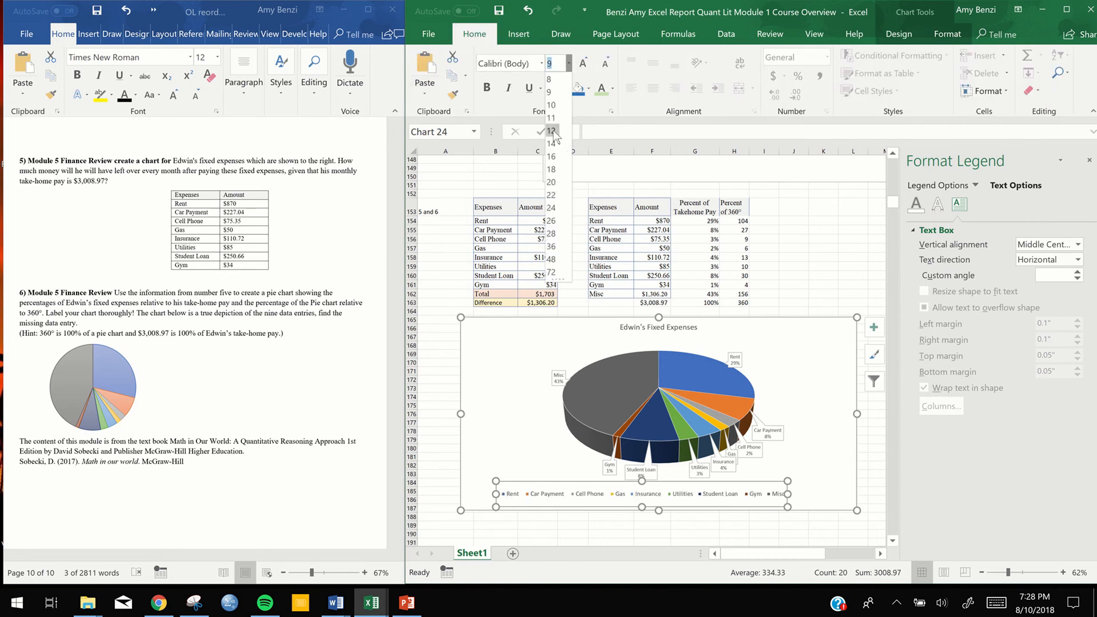
click(552, 163)
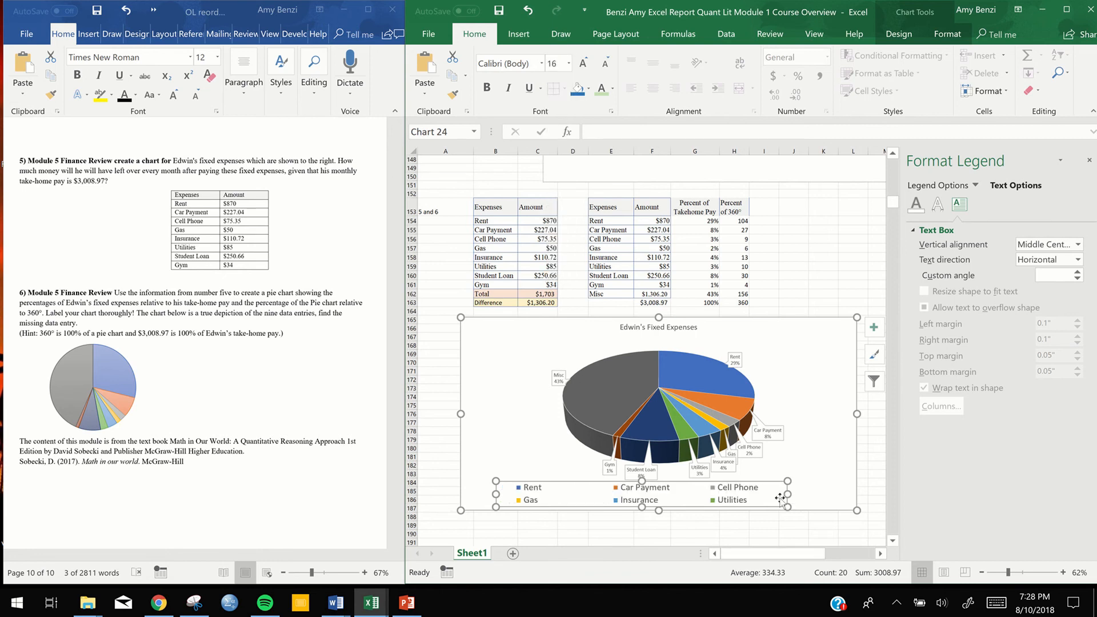
drag(781, 498, 834, 495)
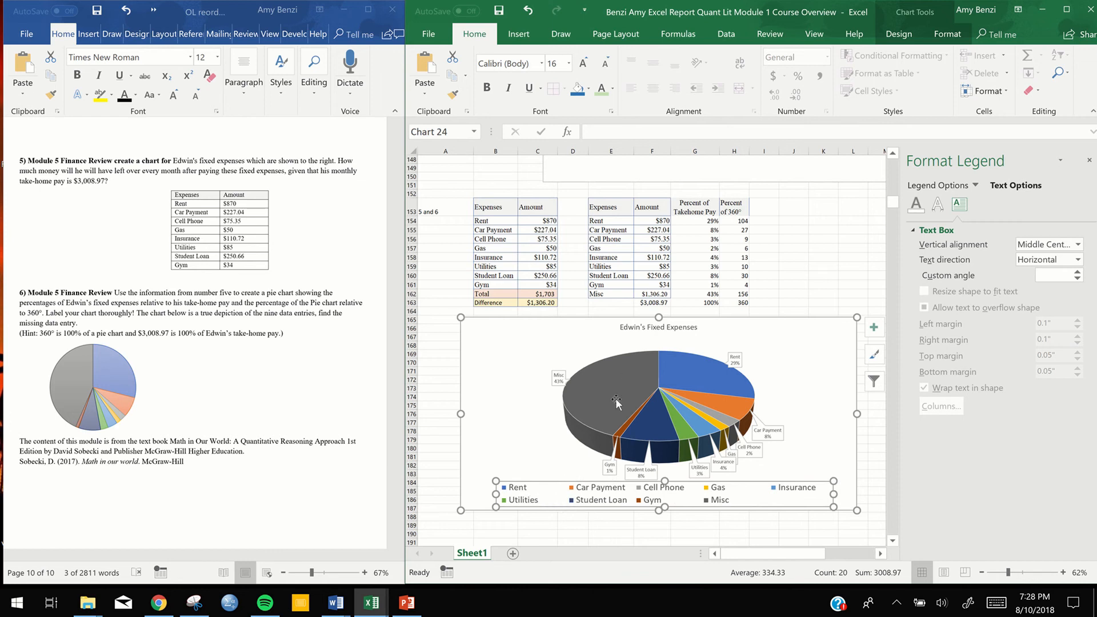
Move the pie's plot area slightly upward, away from the legend
click(609, 360)
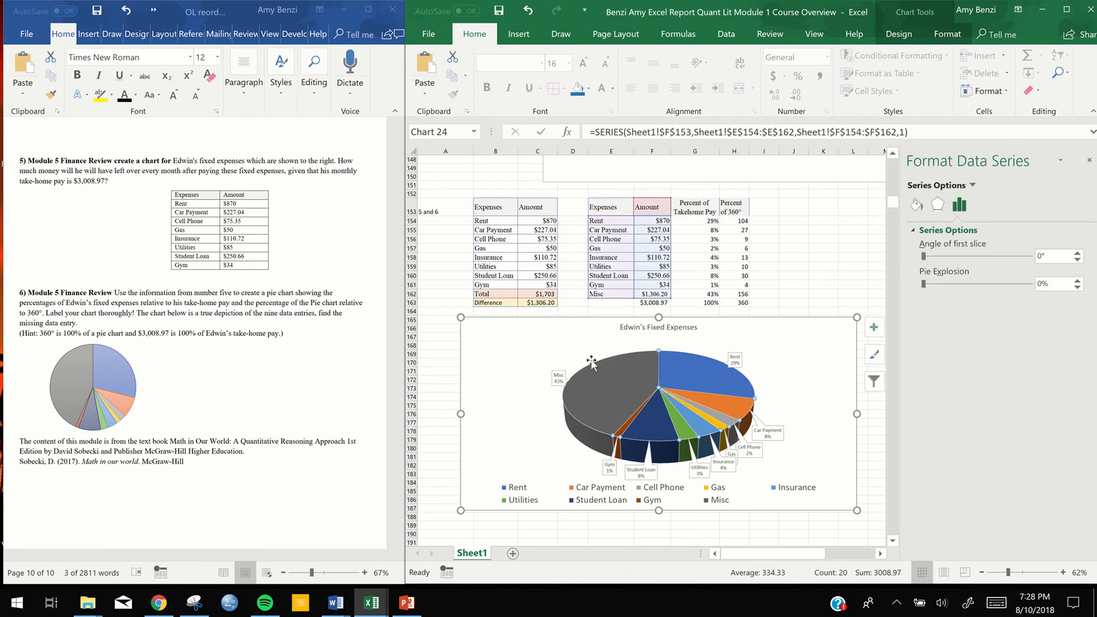
click(592, 361)
drag(583, 353, 583, 343)
Stretch the legend to nearly the full chart width so its entries fit on a single row
click(610, 484)
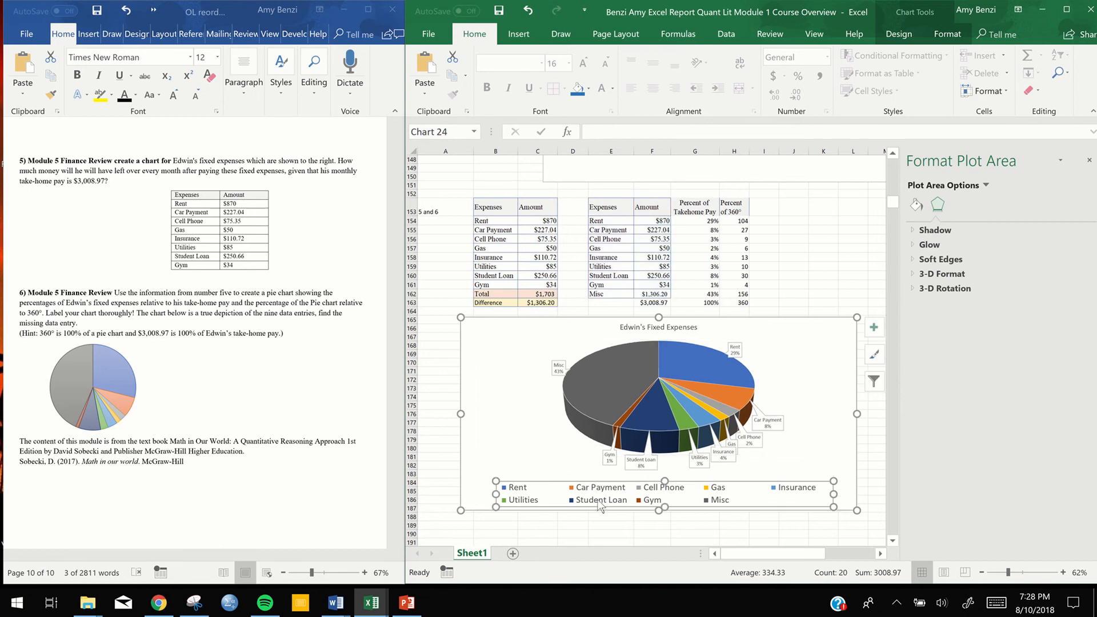
drag(496, 495, 465, 495)
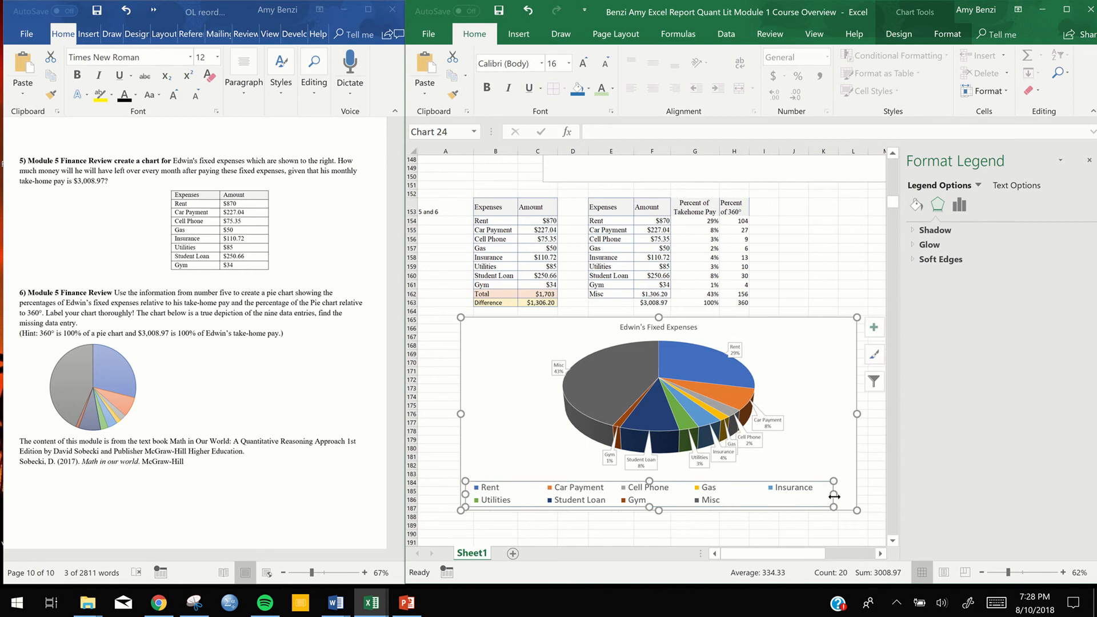
drag(847, 497, 847, 498)
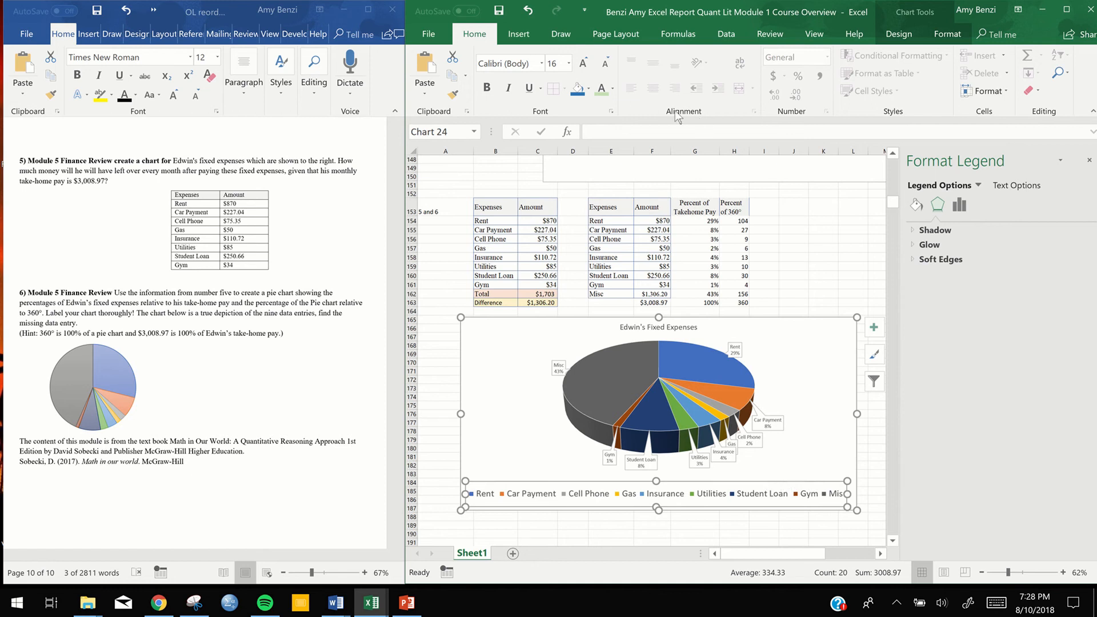
click(752, 508)
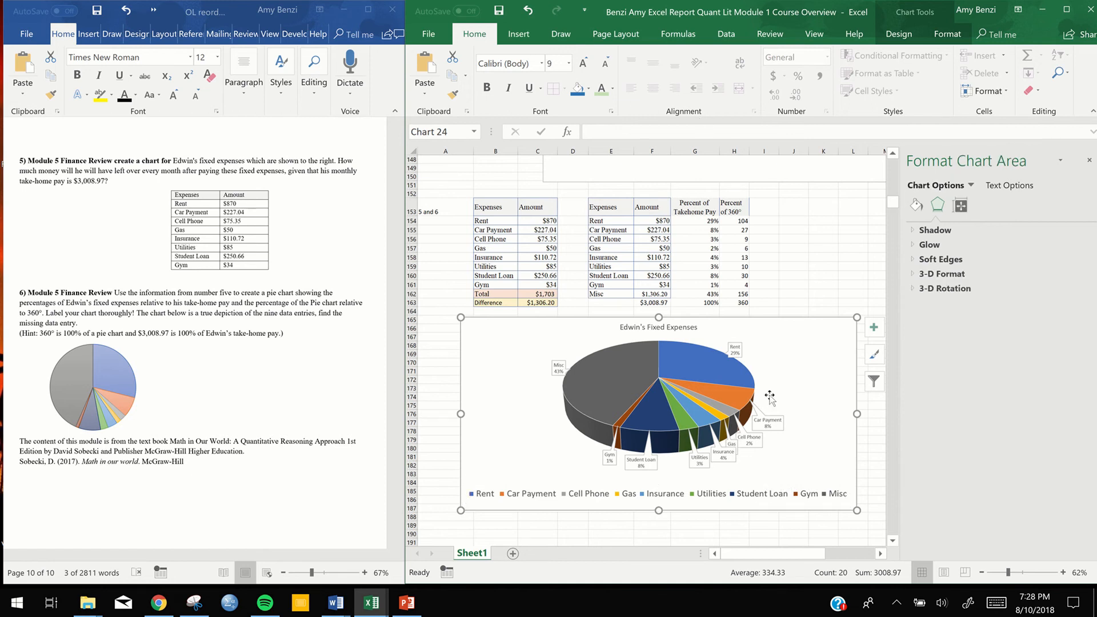
Deselect the chart, close the formatting pane and maximize the workbook window
click(844, 265)
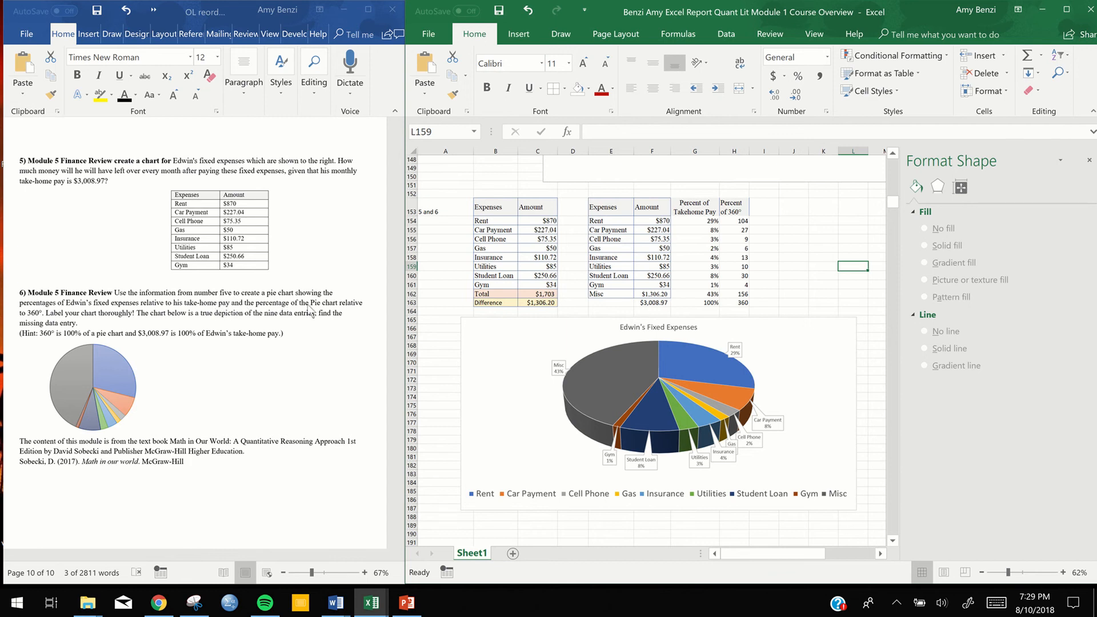
click(1089, 160)
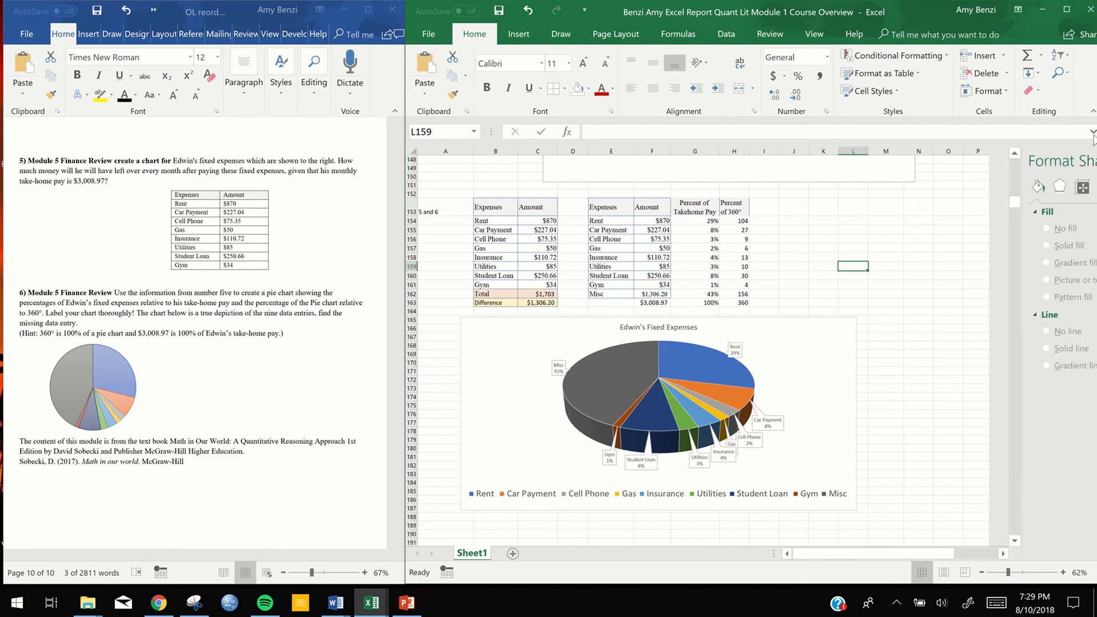
click(1067, 10)
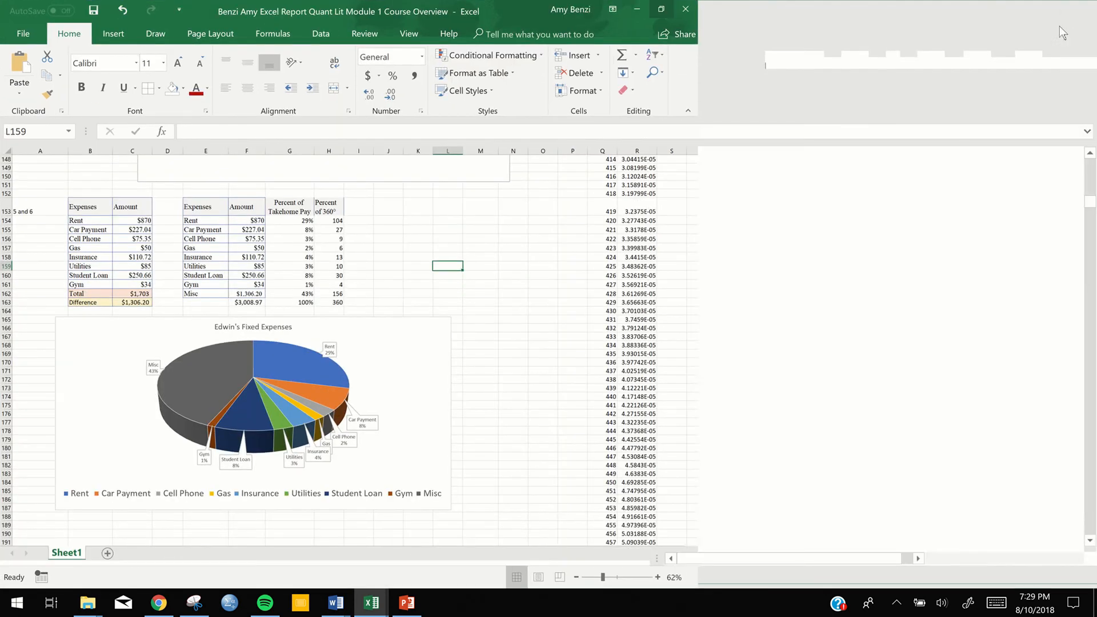
click(819, 275)
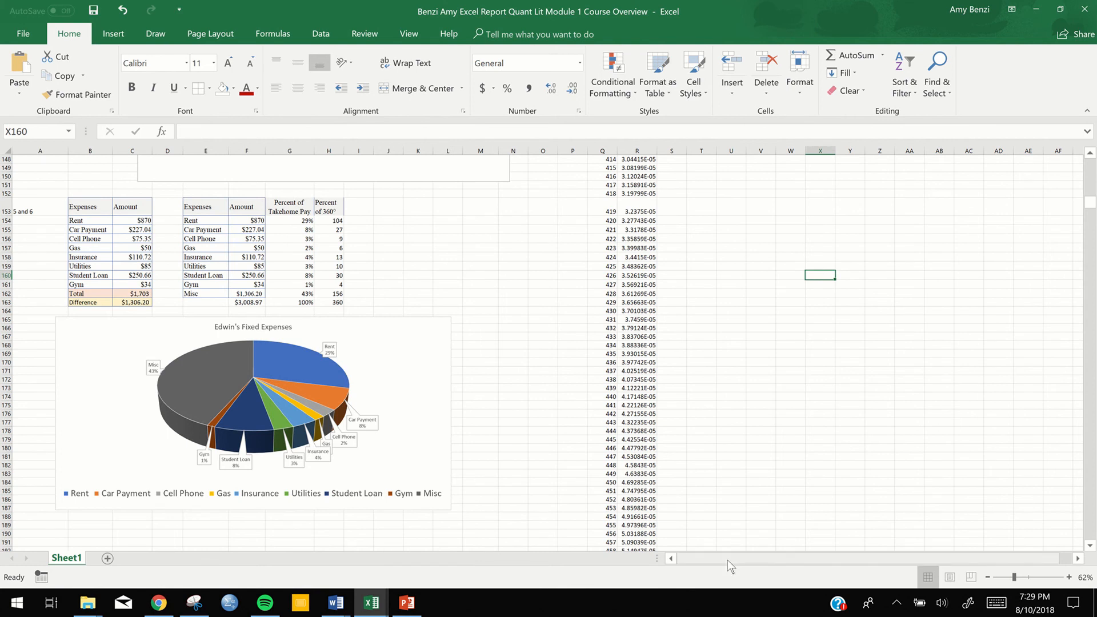
Apply All Borders to the second expense table, E153:H162
drag(223, 211, 328, 293)
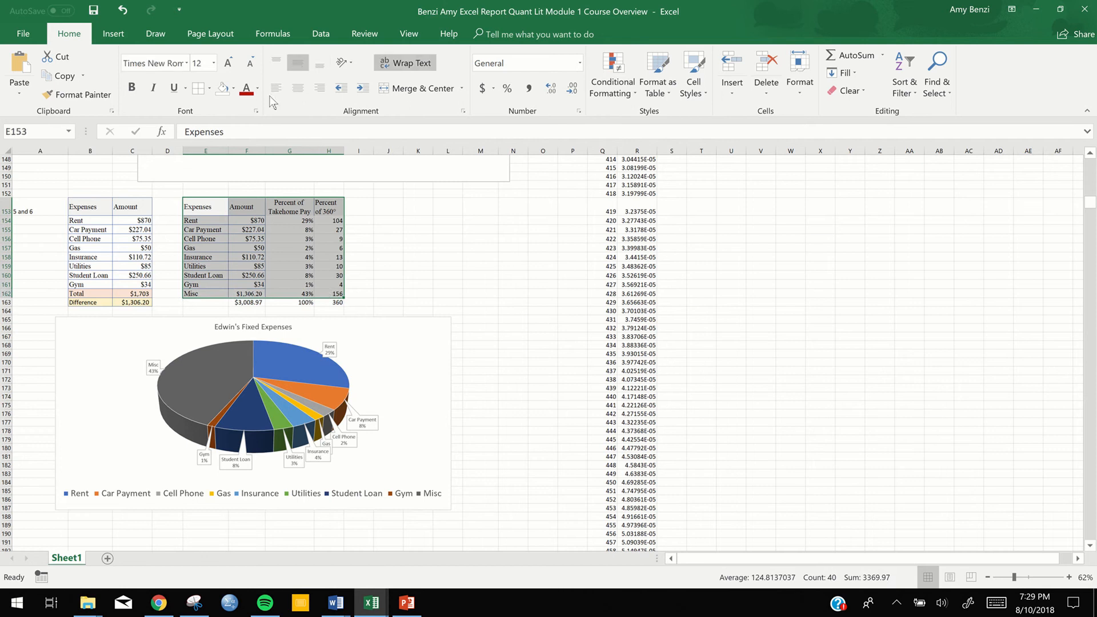
click(209, 89)
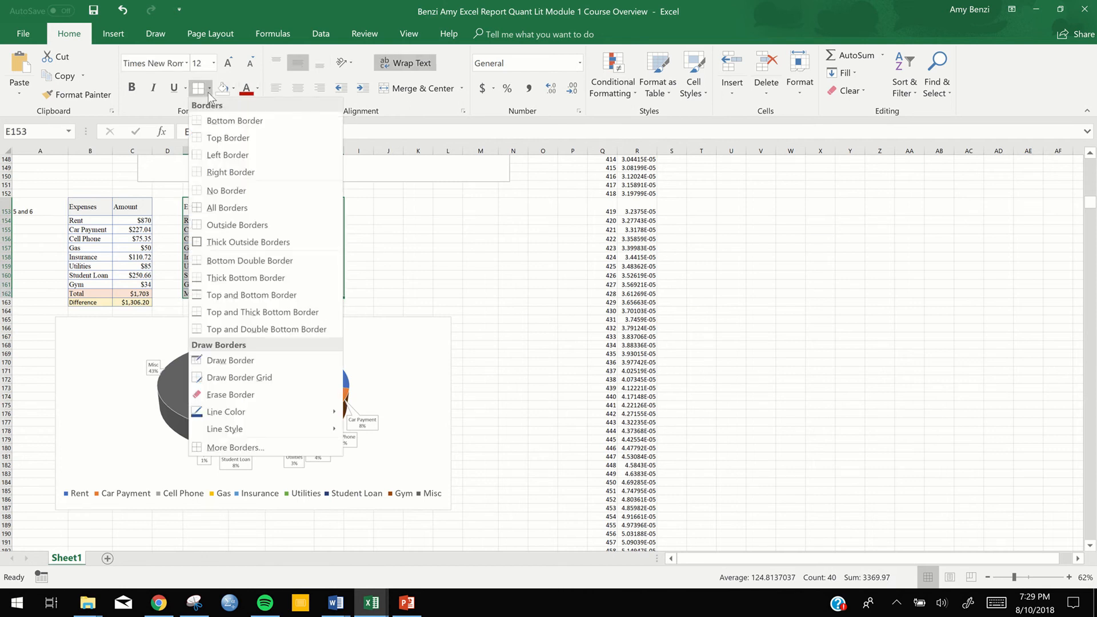
click(214, 213)
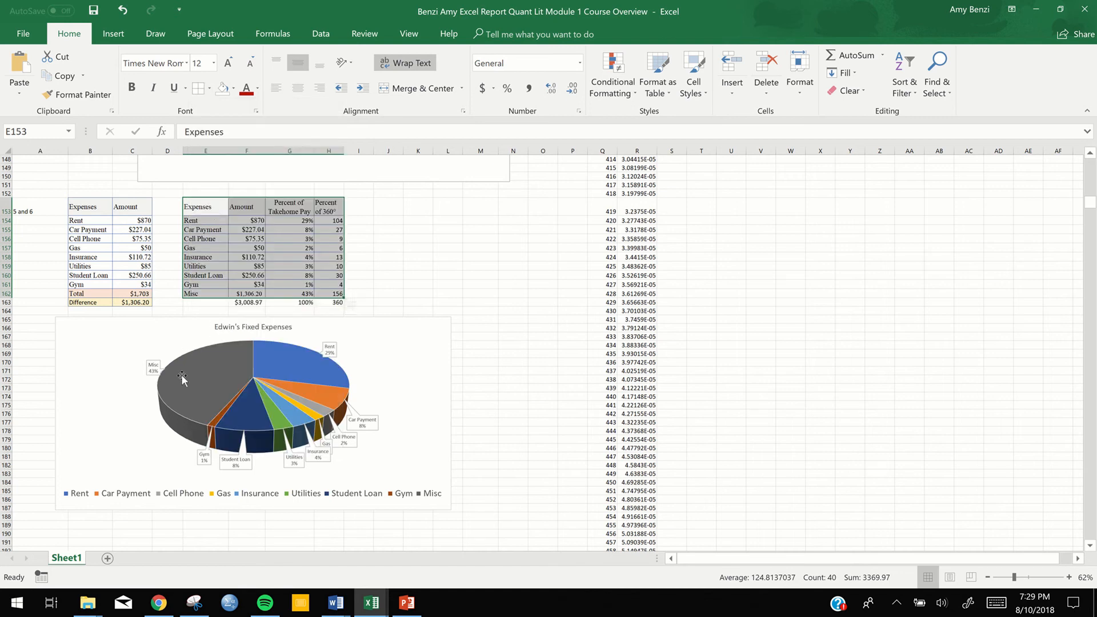
mouse_move(218, 353)
click(543, 284)
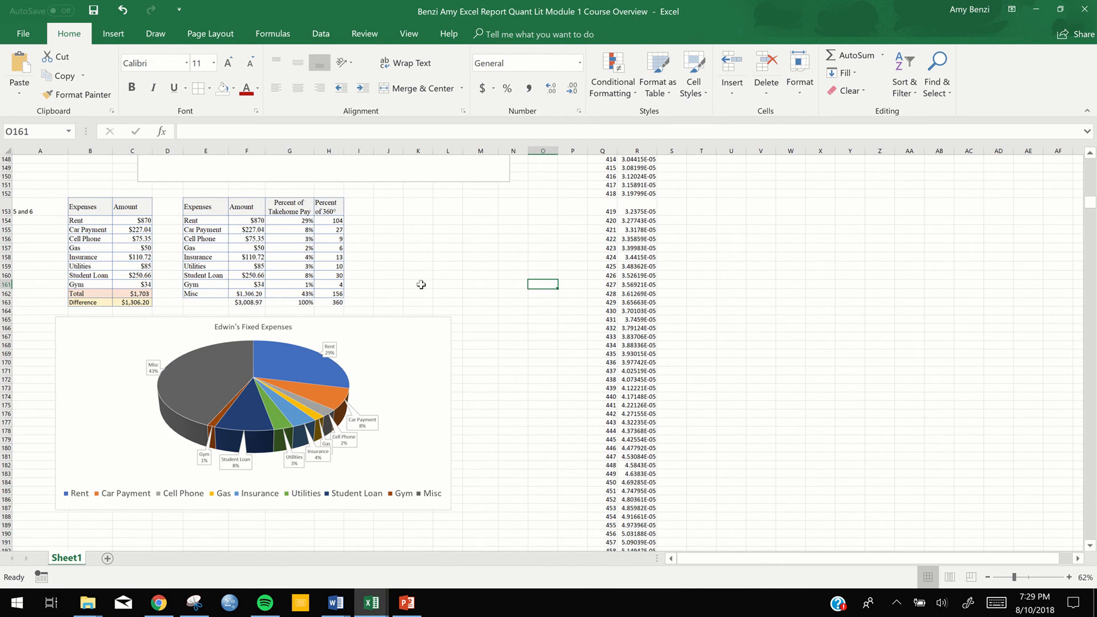
Label the sums row of the second expense table "Total" in cell E163
click(216, 303)
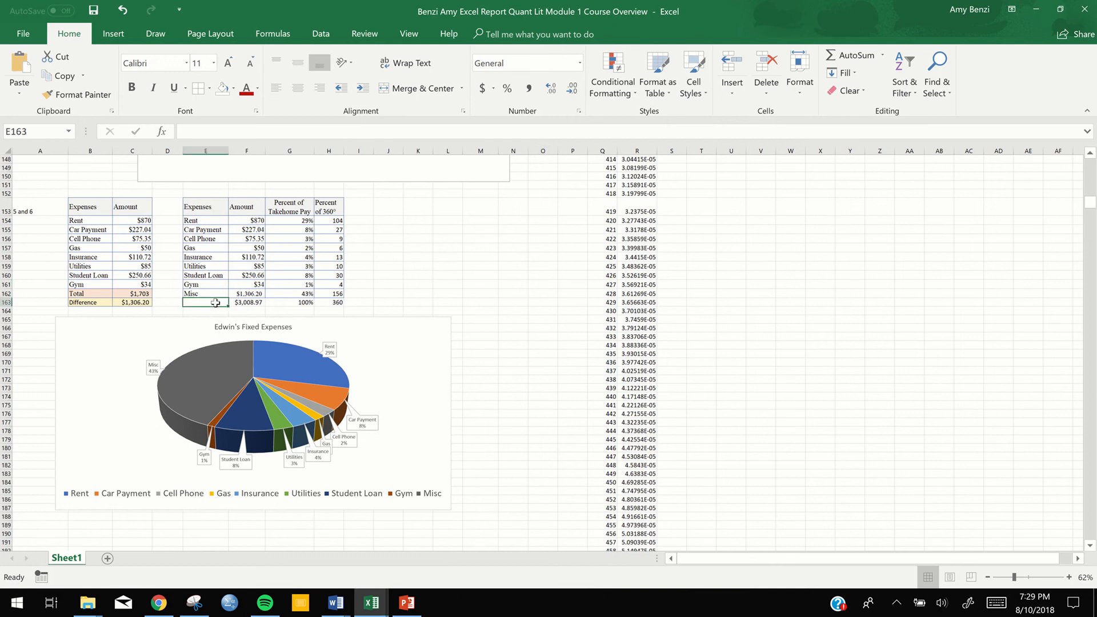
text(Total)
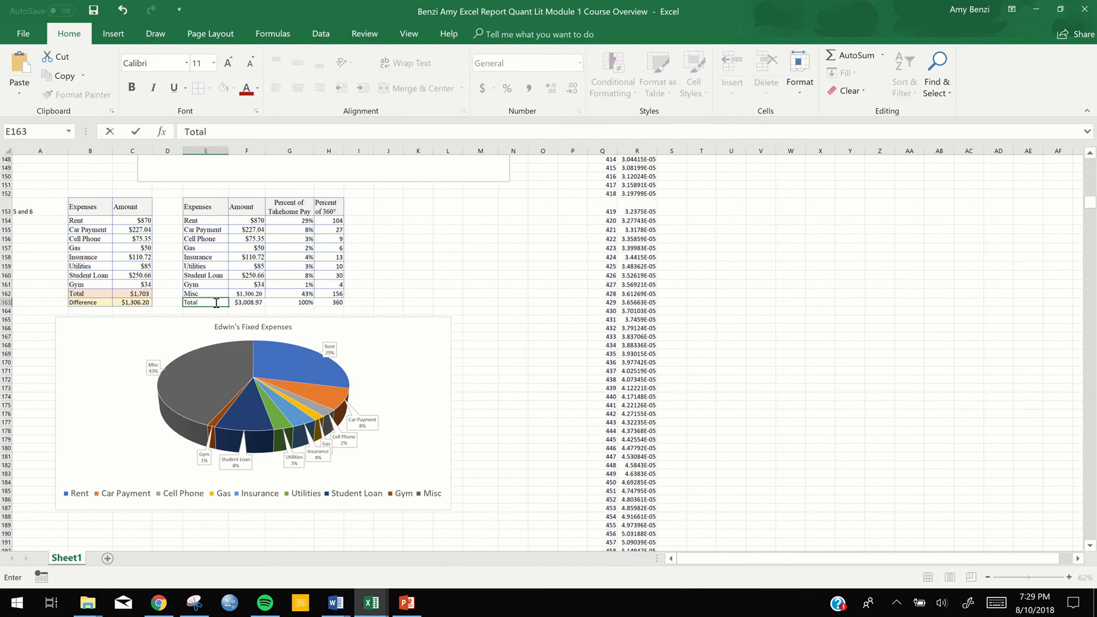
click(494, 315)
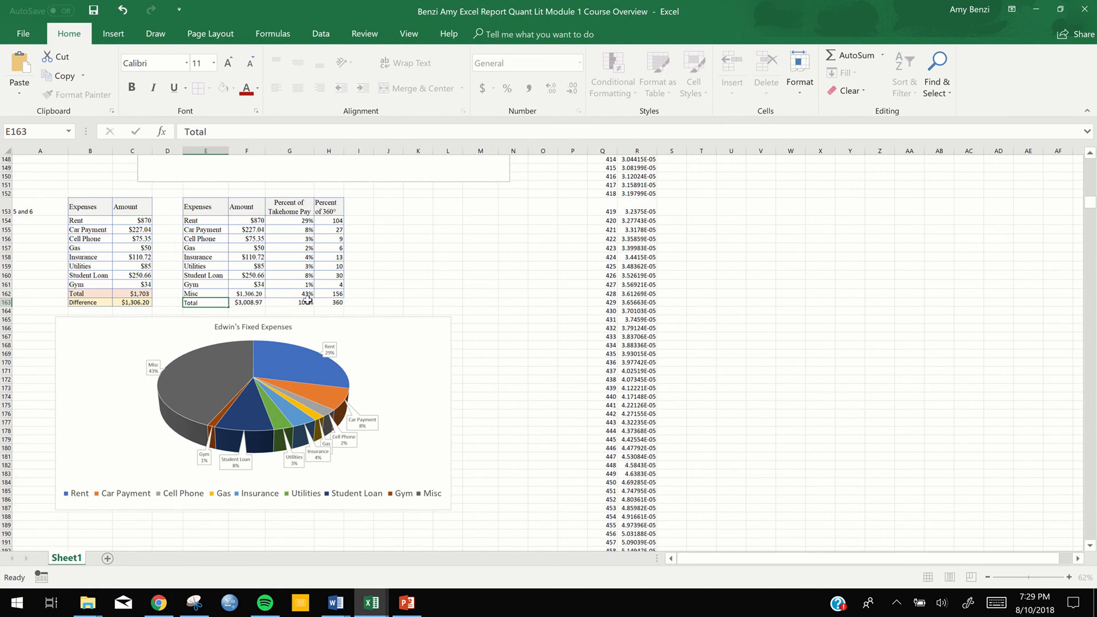
Fill the Total row of the second expense table, E163:H163, with the same light orange as the first table's Total row
click(198, 302)
drag(263, 302, 337, 303)
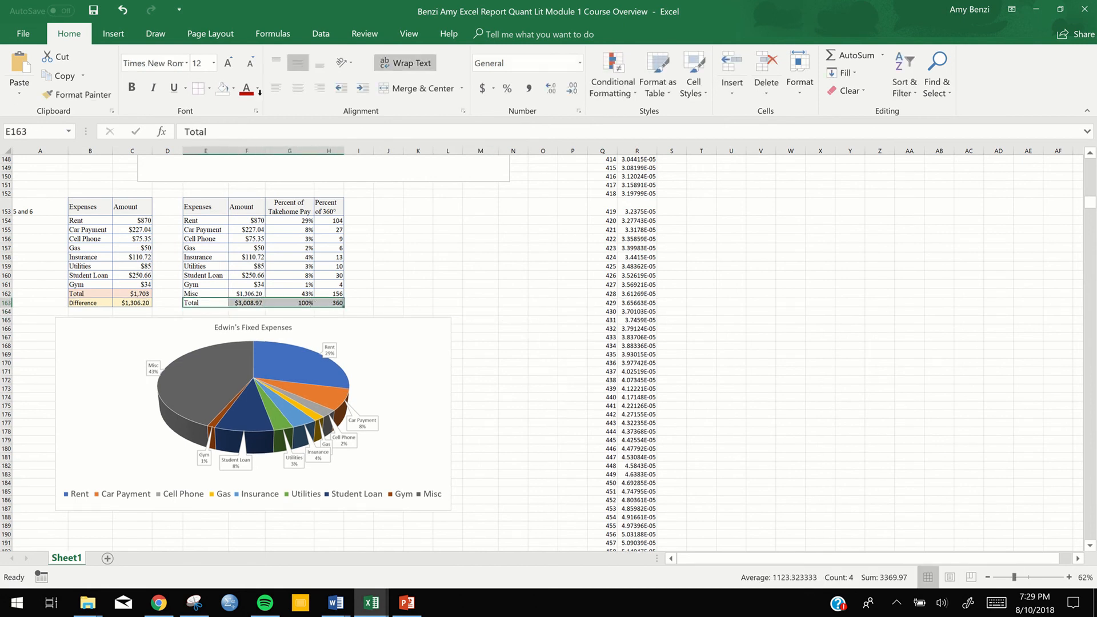
click(258, 89)
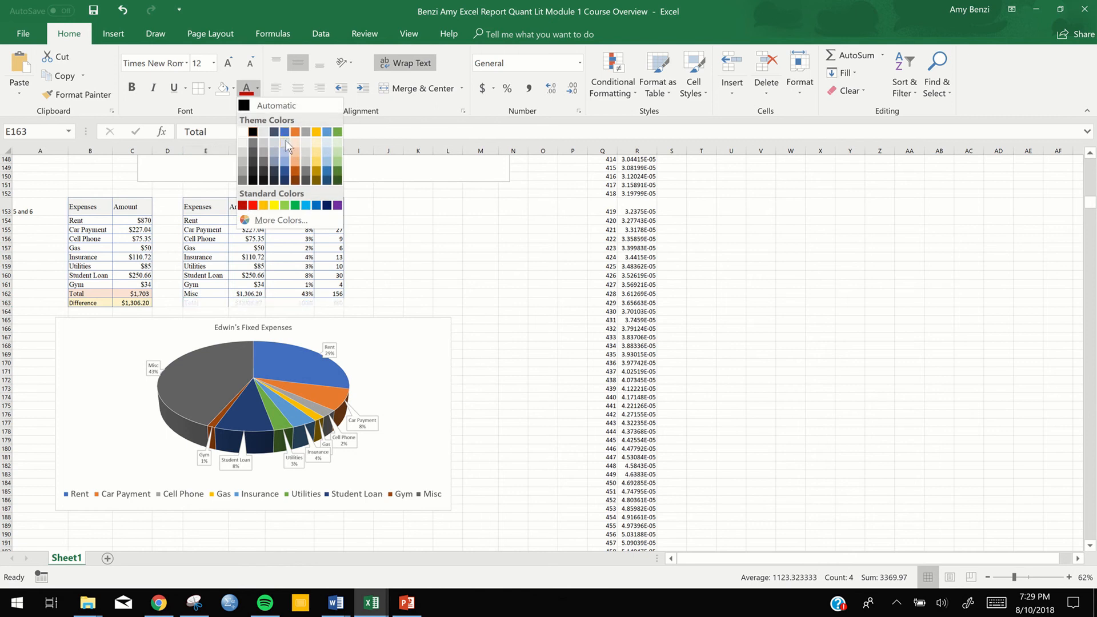
click(233, 88)
click(233, 89)
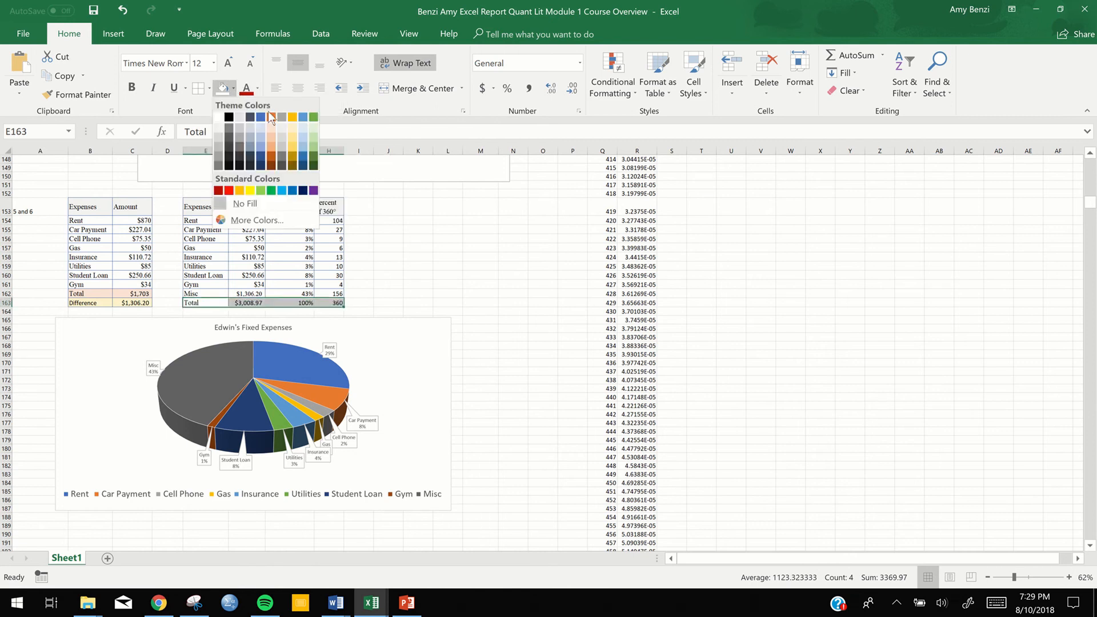
click(273, 129)
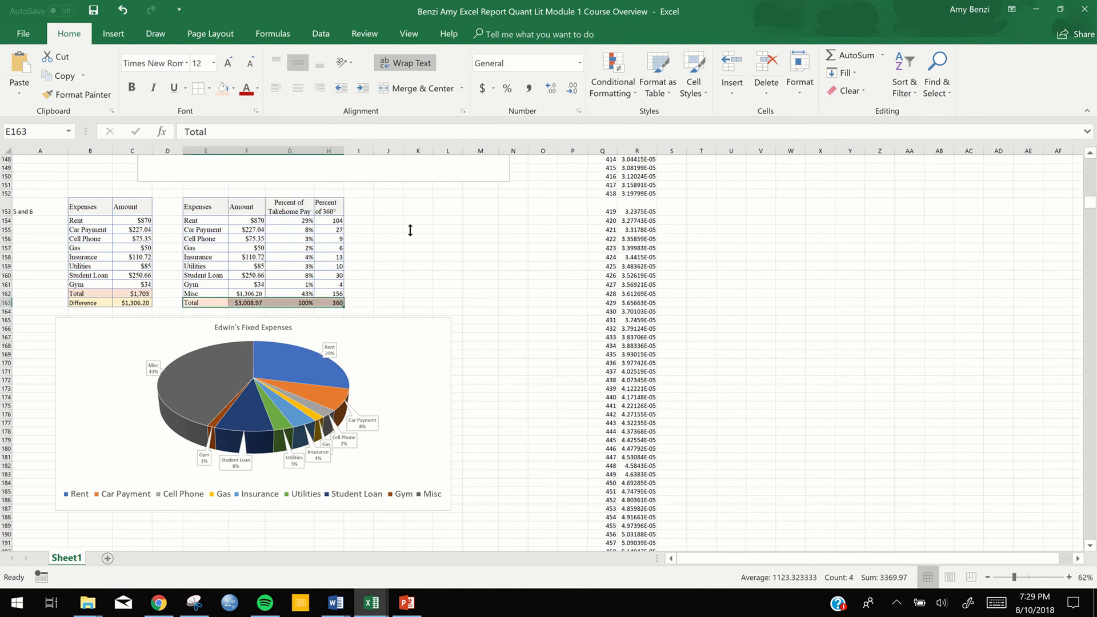
click(485, 346)
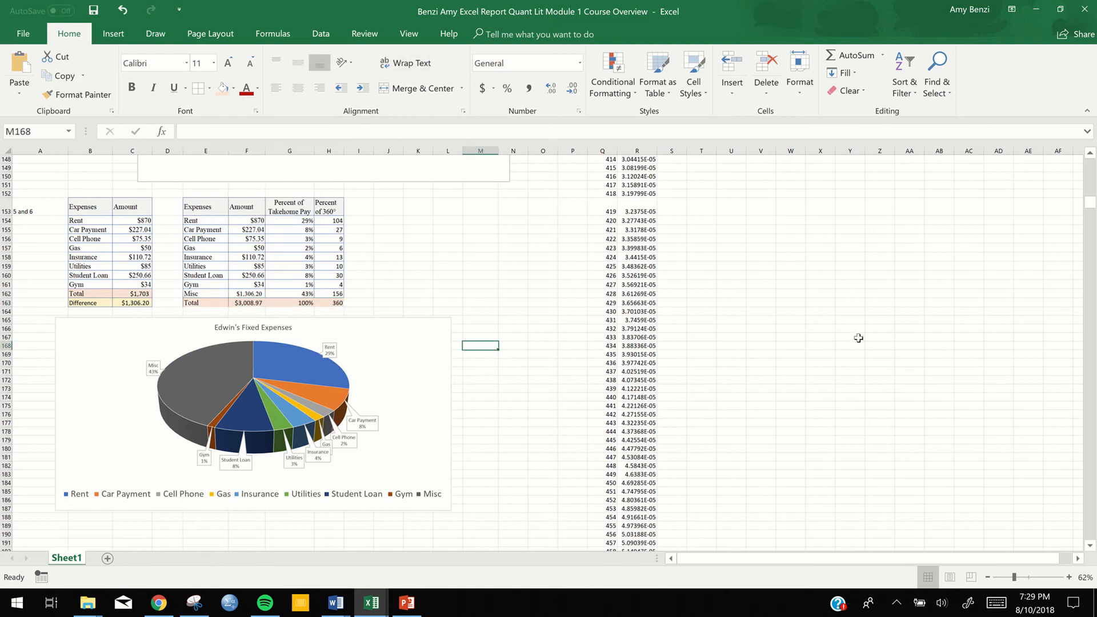
Review the whole report from question 1 down to the expense tables and pie chart of questions 5 and 6
scroll(859, 338, down, 3)
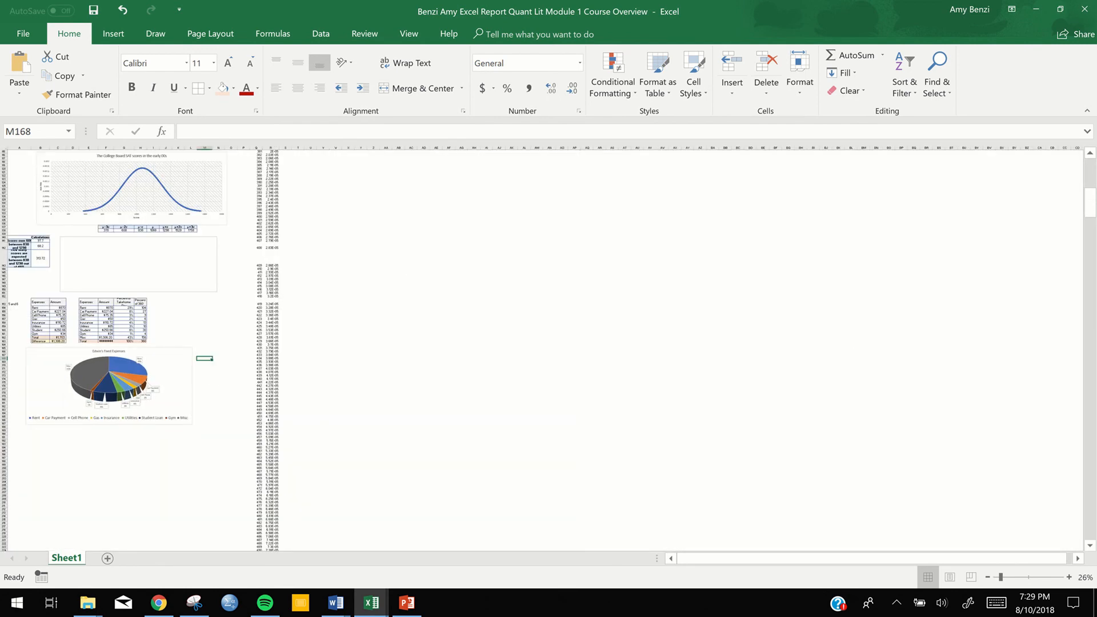
scroll(542, 349, up, 3)
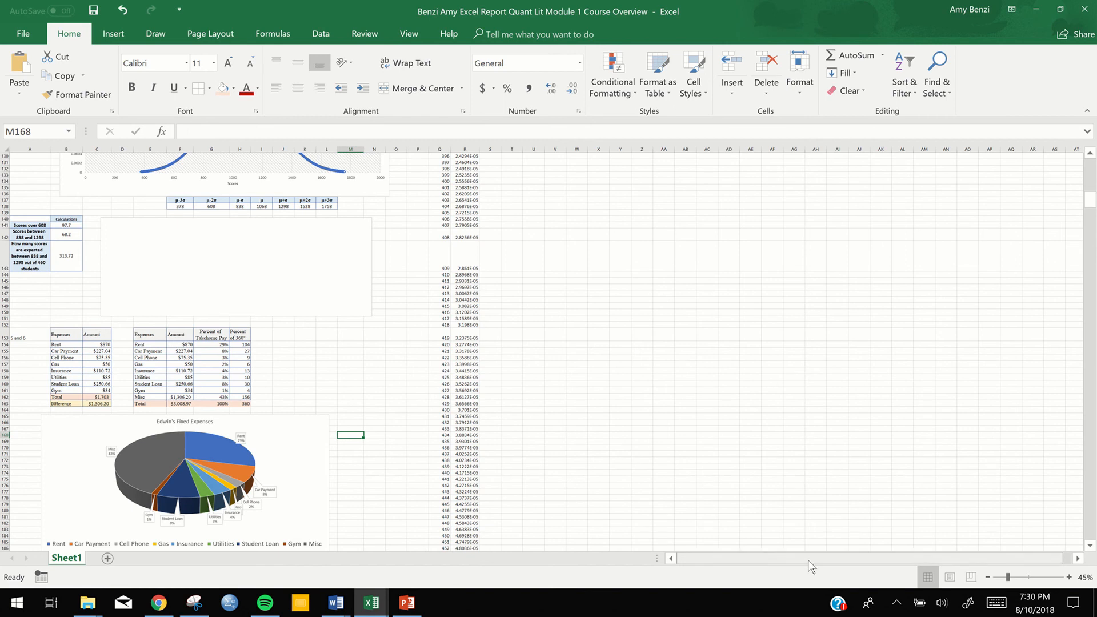
drag(1084, 204, 1084, 167)
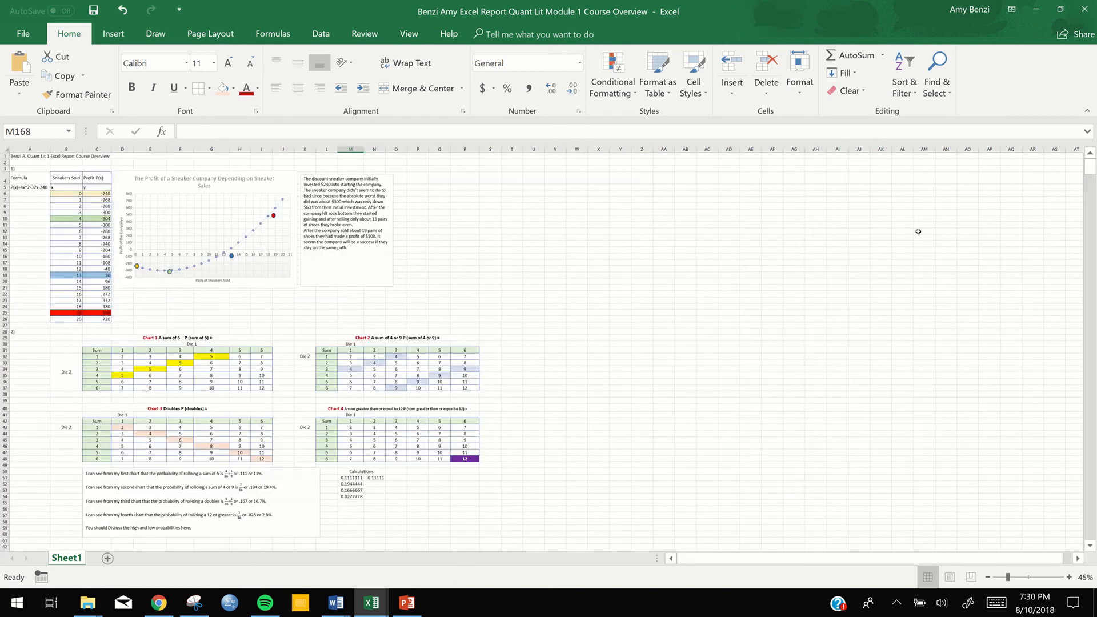
scroll(549, 349, up, 2)
scroll(549, 348, down, 1)
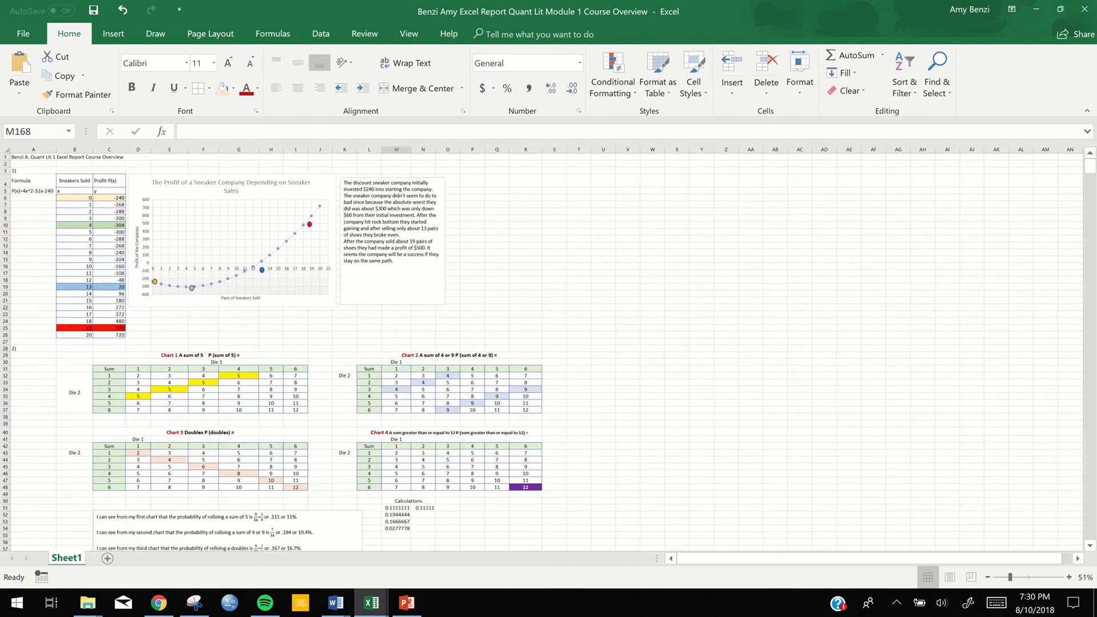
scroll(549, 348, down, 3)
scroll(549, 348, down, 6)
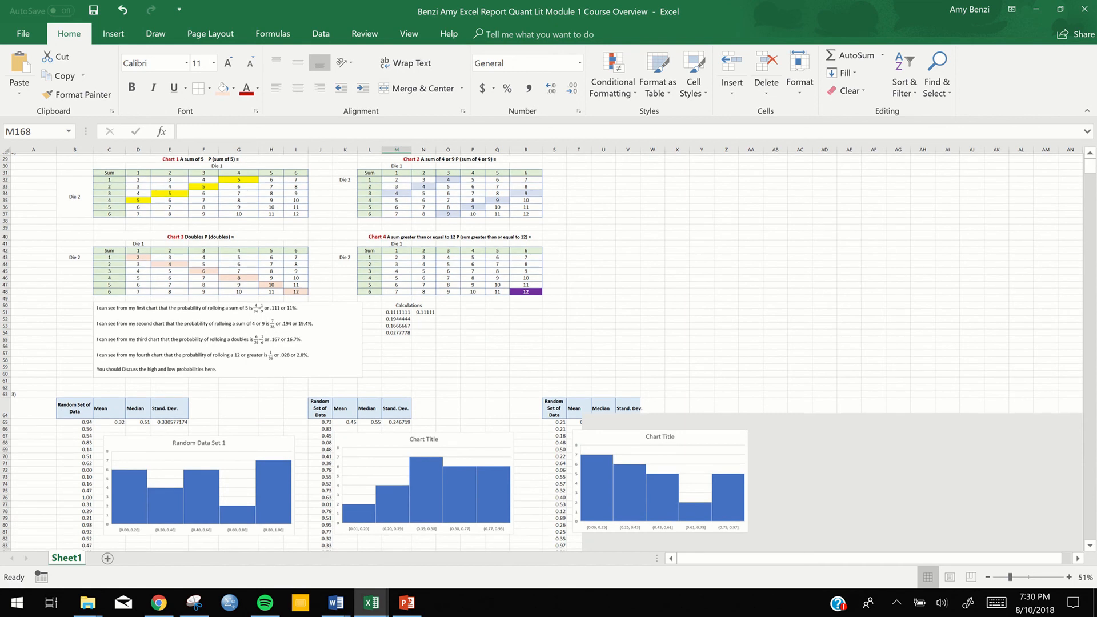
scroll(549, 348, down, 8)
scroll(548, 349, down, 12)
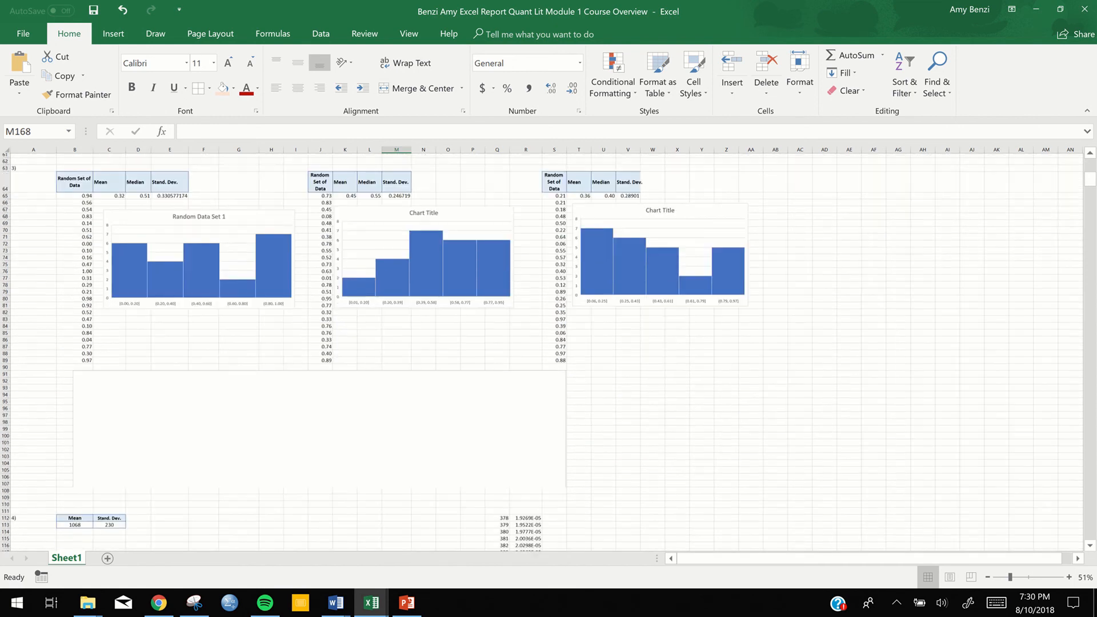
scroll(549, 348, down, 2)
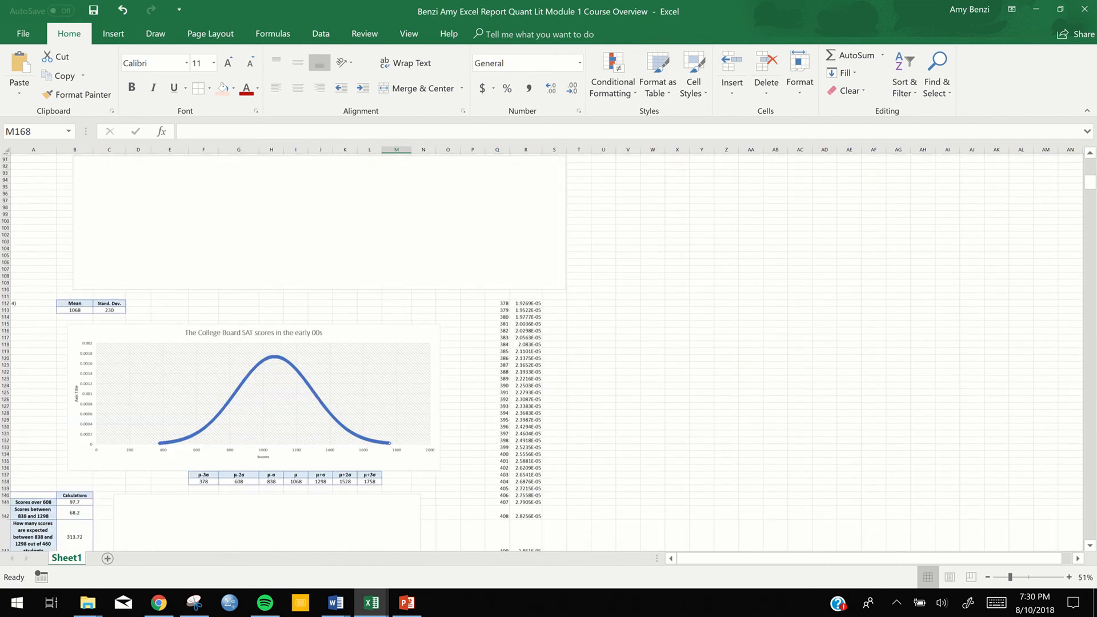
scroll(548, 348, down, 9)
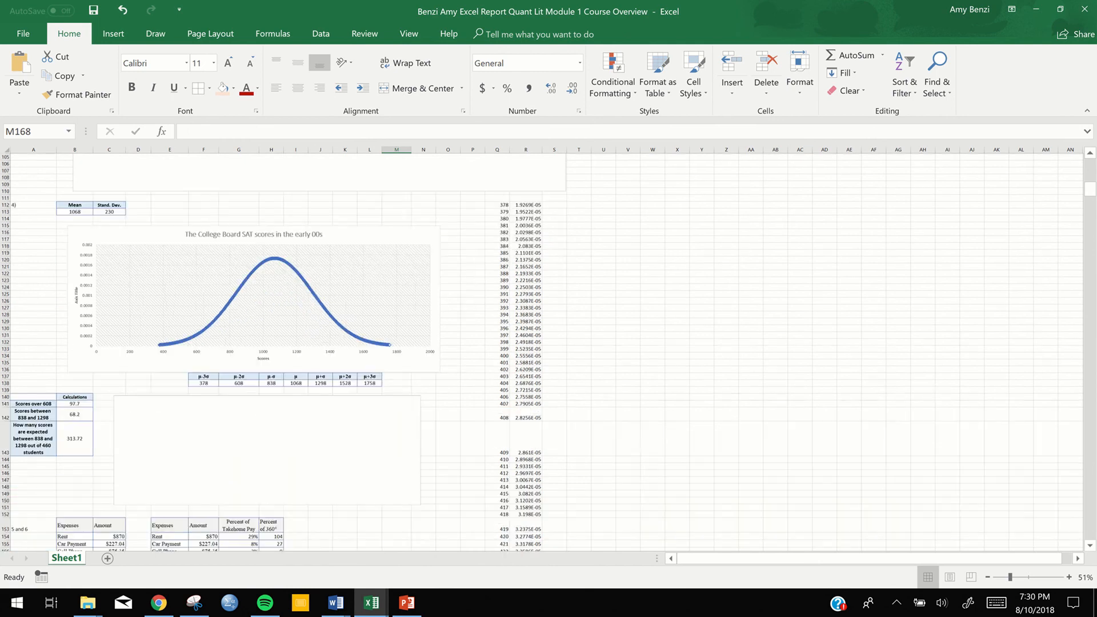
scroll(549, 348, down, 9)
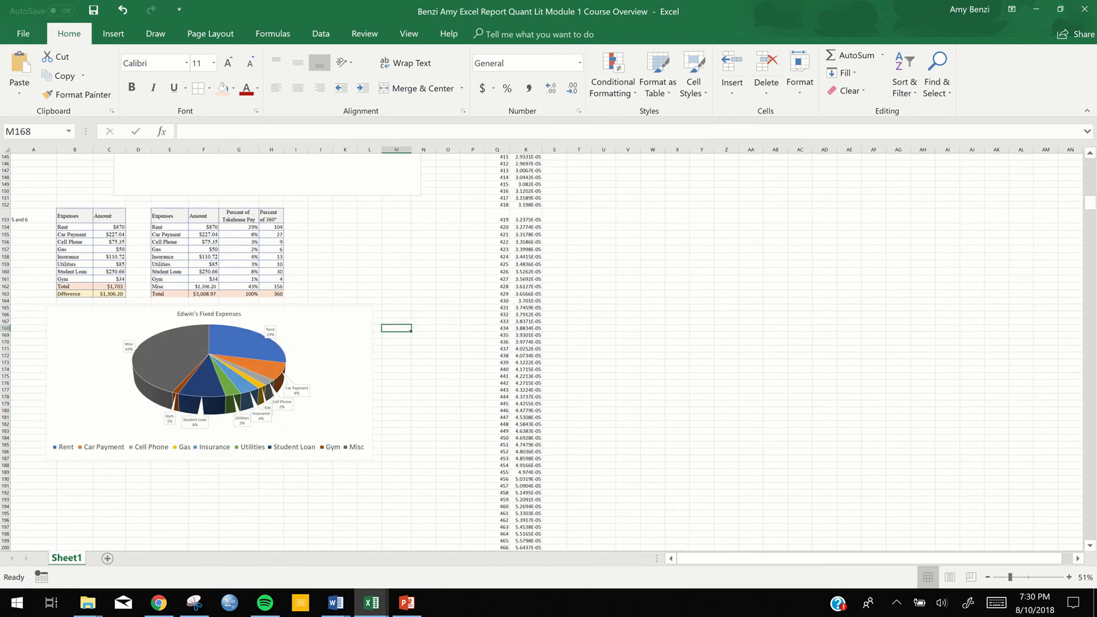
Insert an empty text box below the expense pie chart, nearly as wide as the chart, across about rows 190 to 199
click(112, 35)
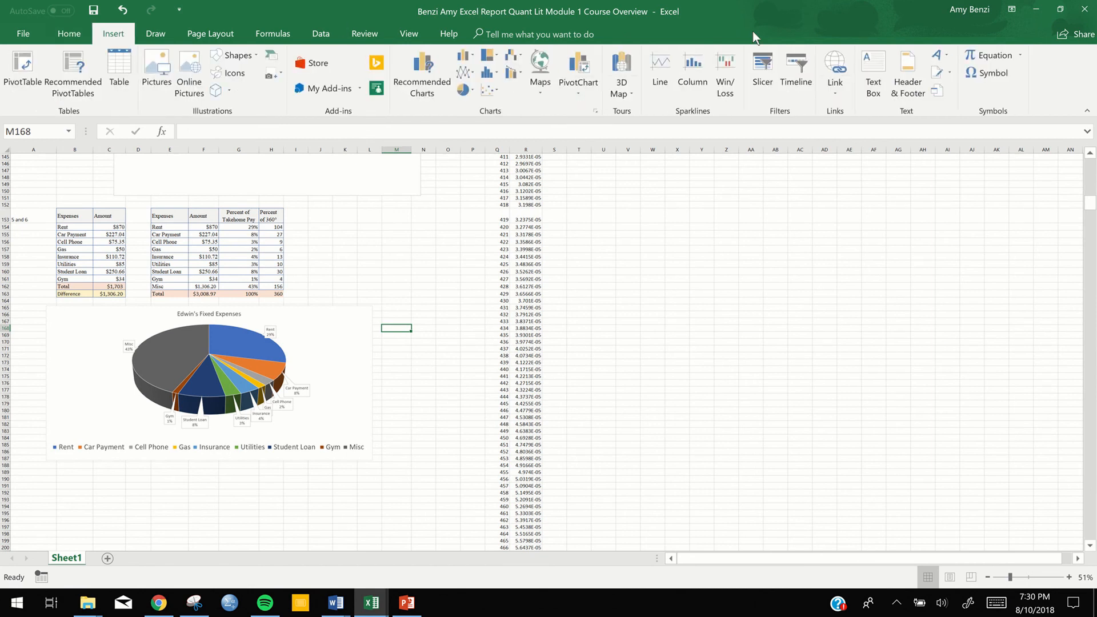
click(874, 83)
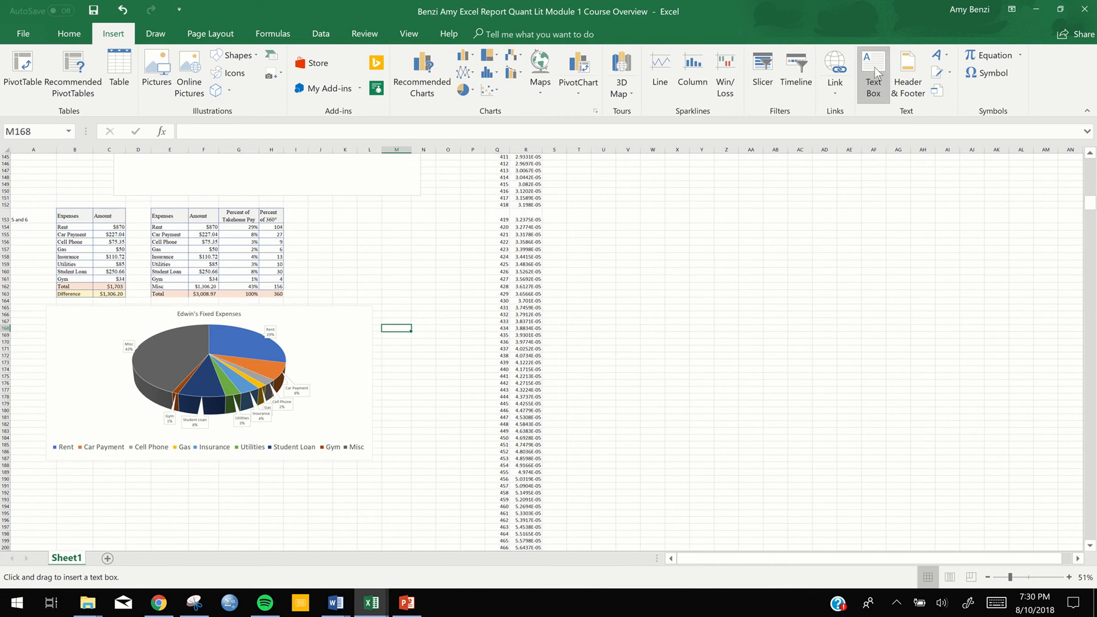
click(876, 75)
click(875, 74)
click(874, 73)
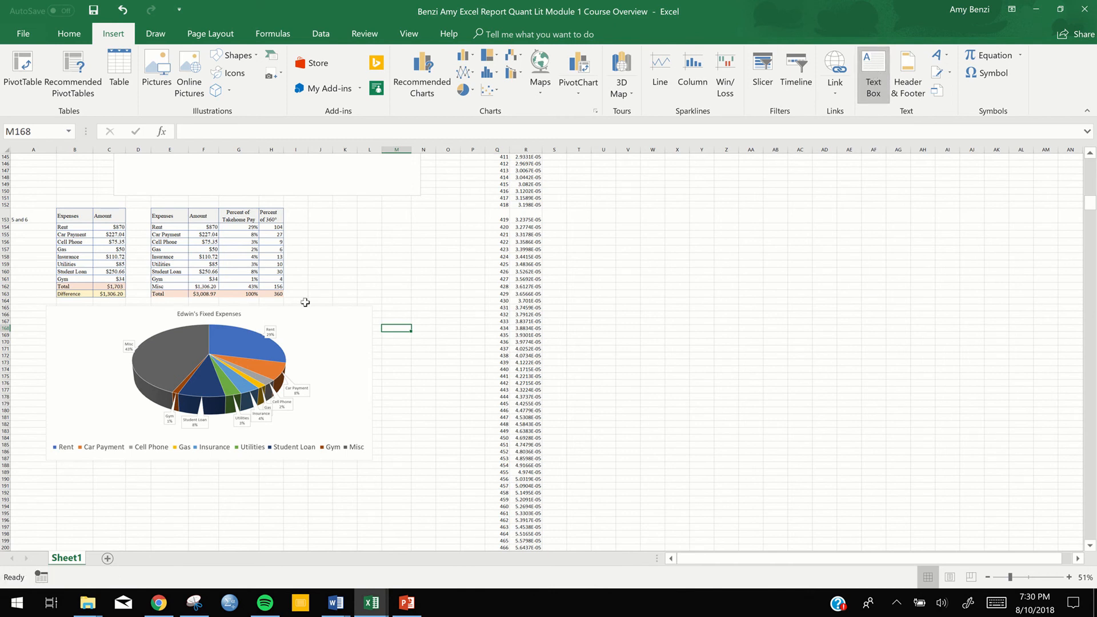
click(872, 71)
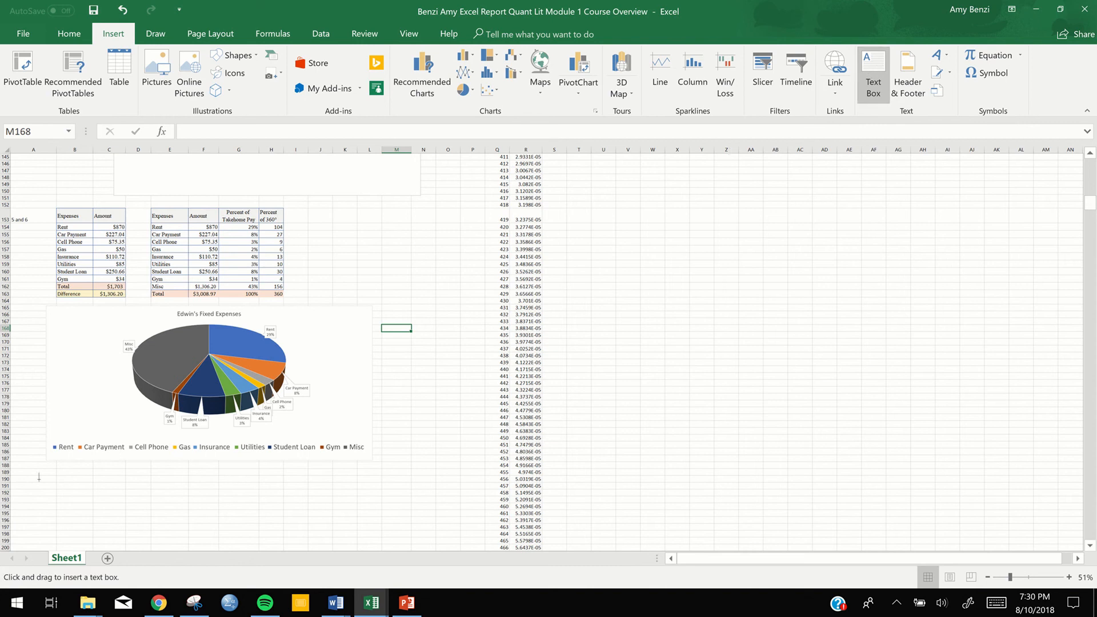
drag(44, 475, 360, 537)
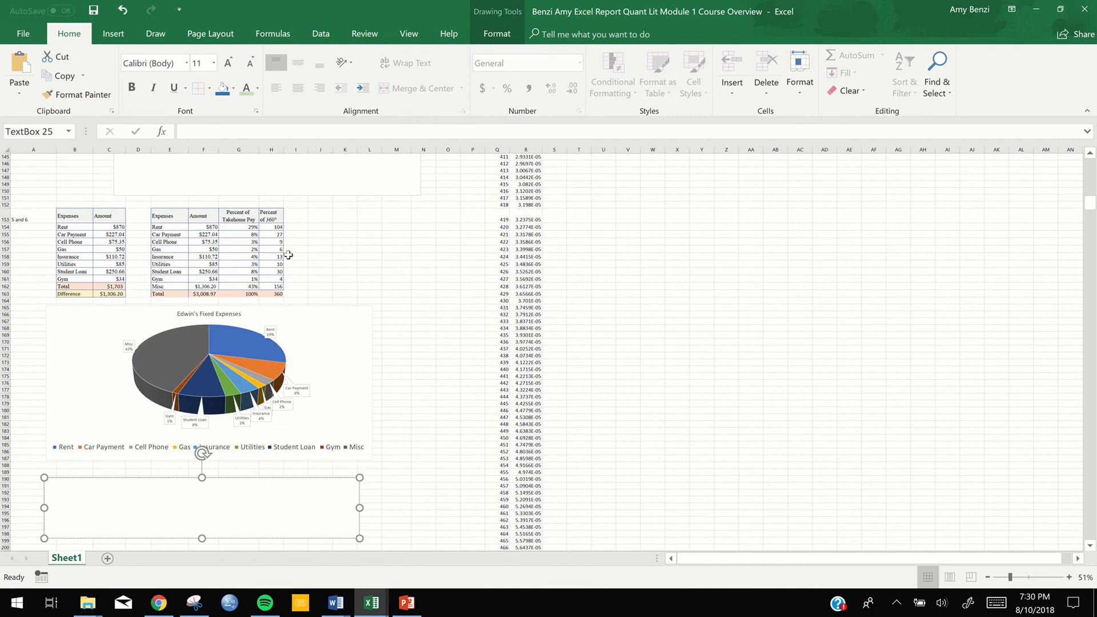
Bring the Word instructions back beside the workbook and snip the bell-curve percentage diagram from question 4
scroll(460, 335, up, 7)
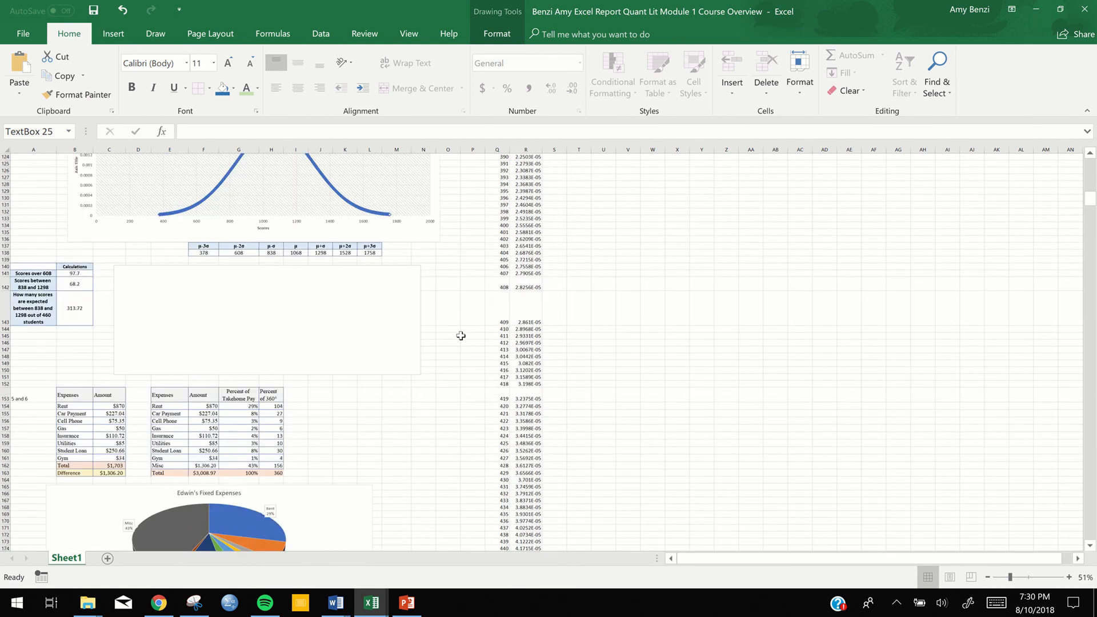
scroll(460, 336, up, 1)
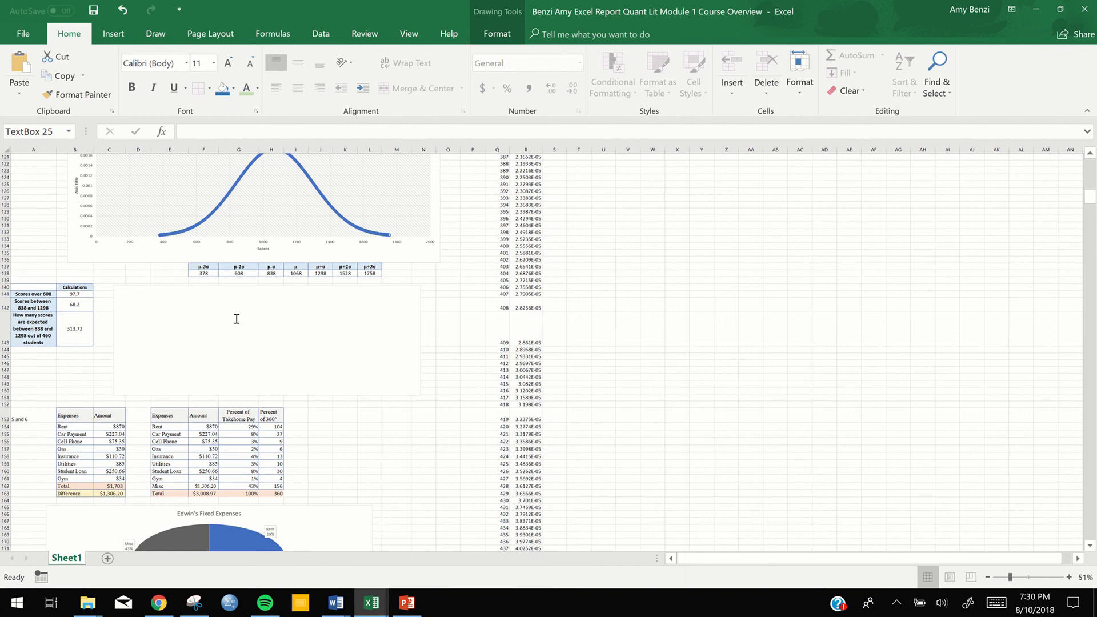
scroll(235, 316, up, 2)
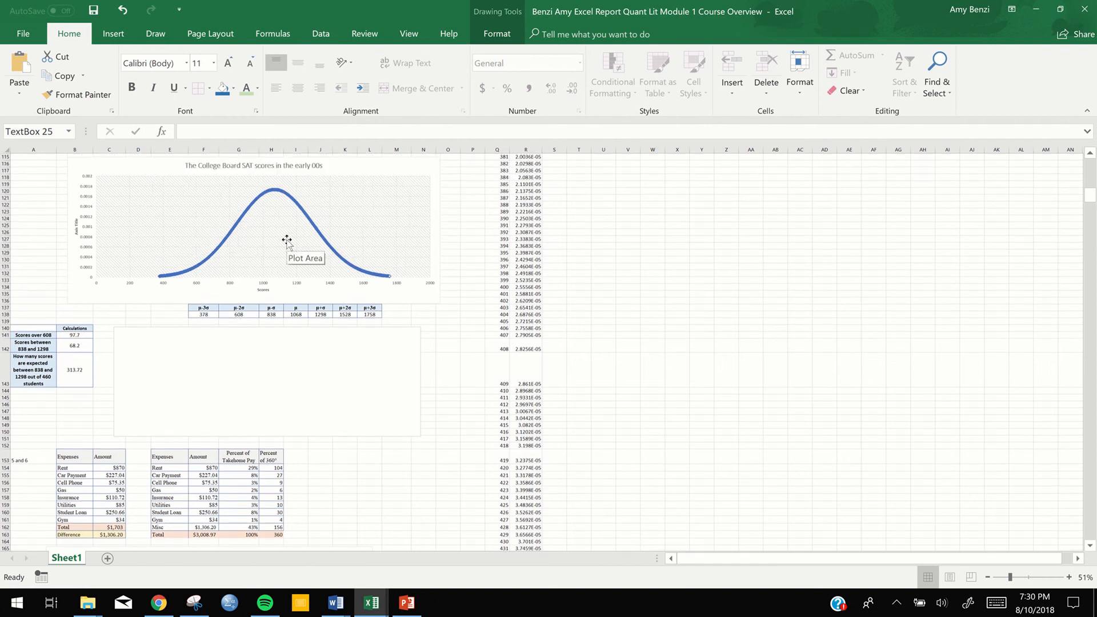
click(1059, 14)
click(295, 381)
scroll(295, 382, up, 8)
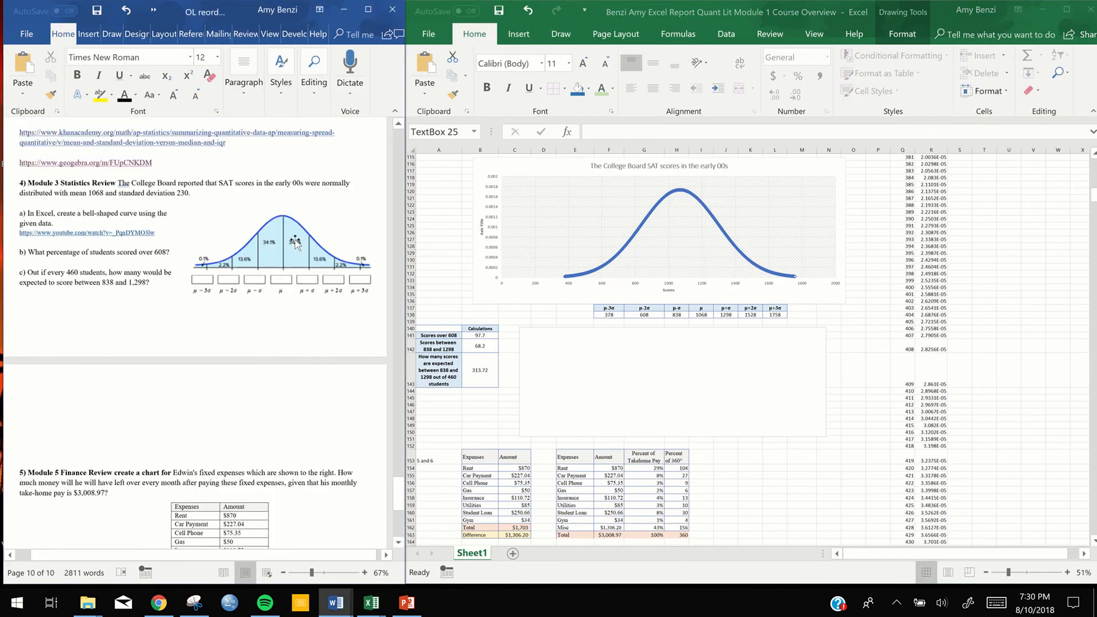
click(194, 603)
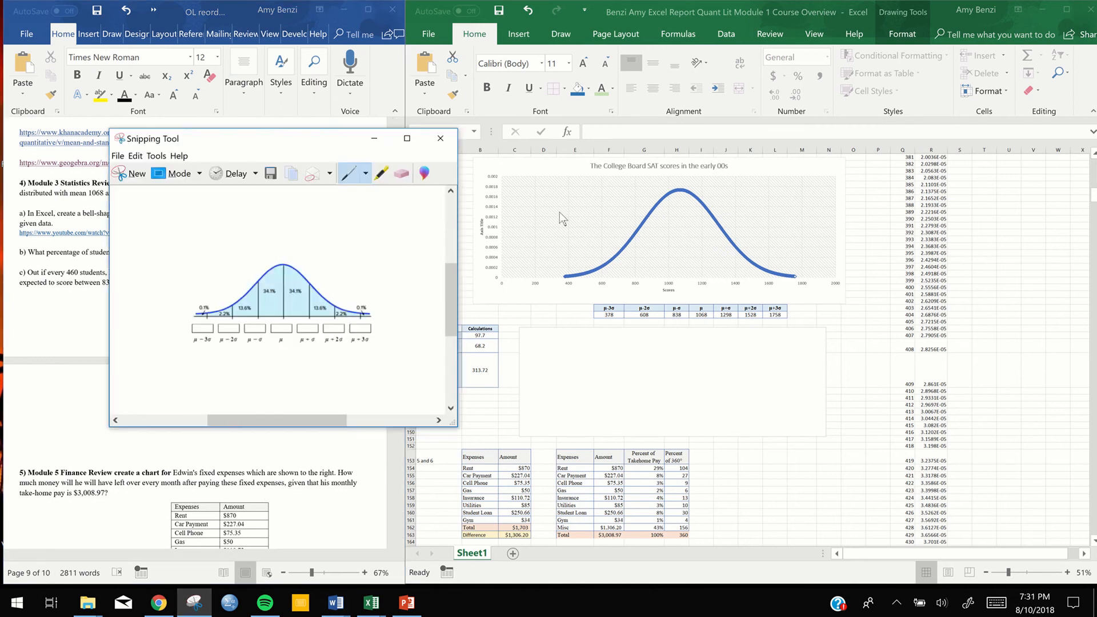
Paste the bell-curve snip into the worksheet and place it beside the College Board SAT scores chart, clear of the plot
click(975, 245)
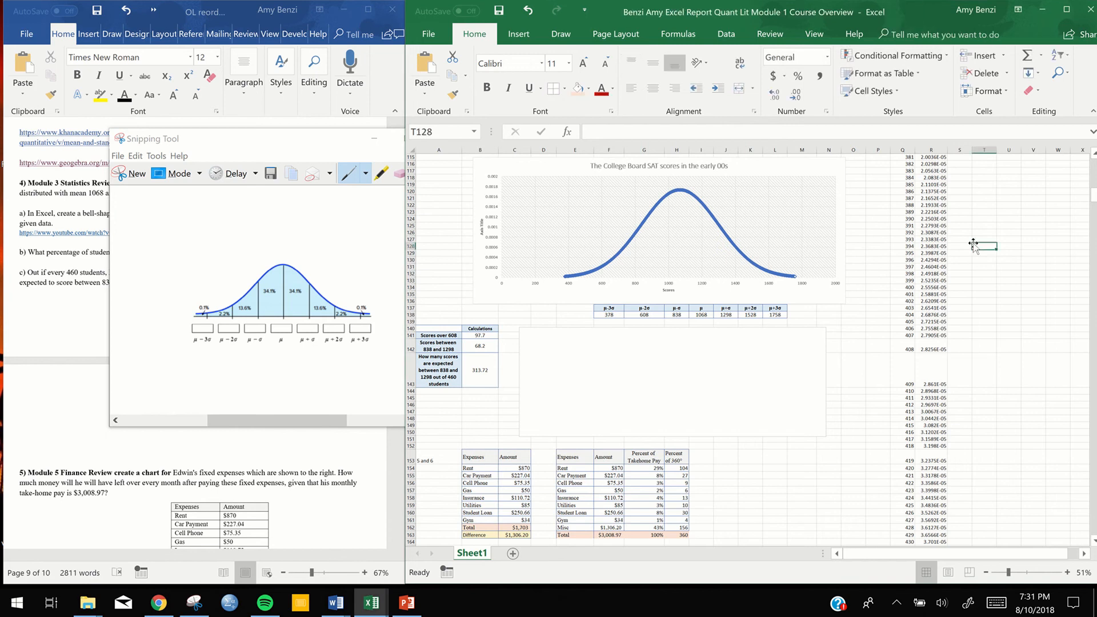
key(ctrl+v)
drag(983, 255, 835, 268)
mouse_move(834, 206)
mouse_down()
mouse_move(905, 242)
mouse_move(821, 203)
mouse_up()
drag(882, 234, 935, 255)
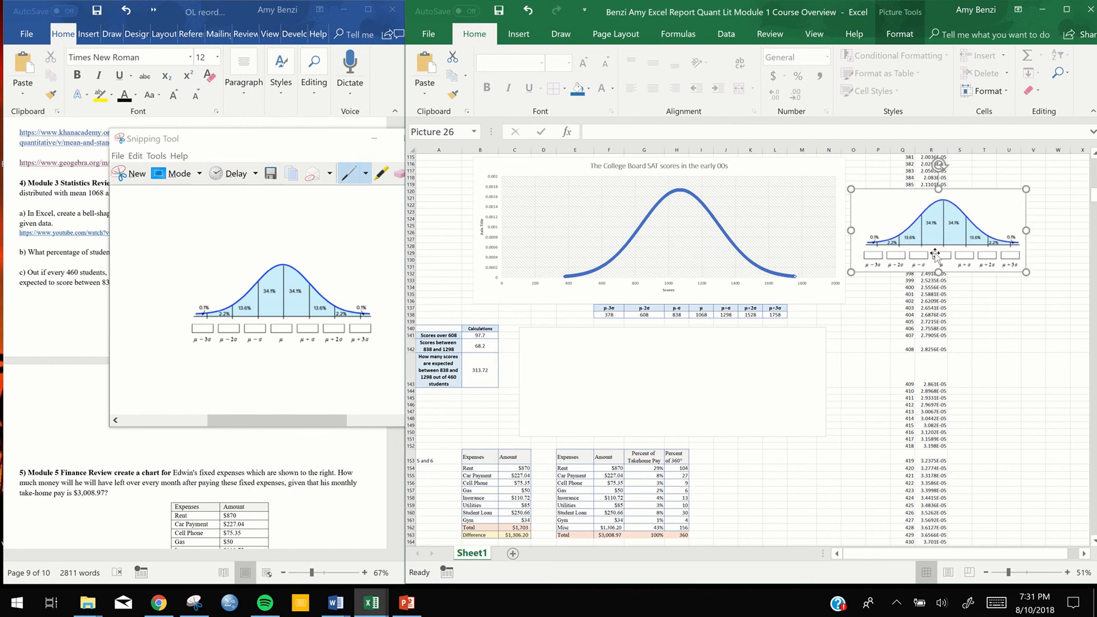
Deselect the pasted picture and look over the report's layout from the SAT scores section up to the first questions
scroll(825, 384, up, 1)
scroll(825, 384, down, 4)
scroll(826, 385, up, 5)
scroll(825, 384, up, 3)
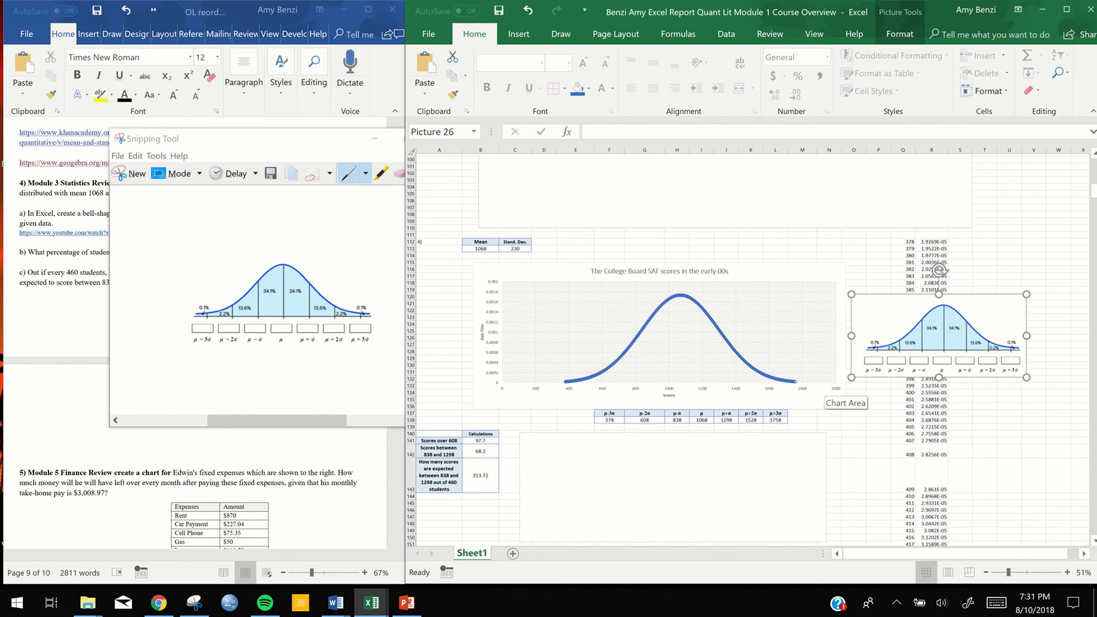
scroll(828, 383, up, 5)
click(1035, 322)
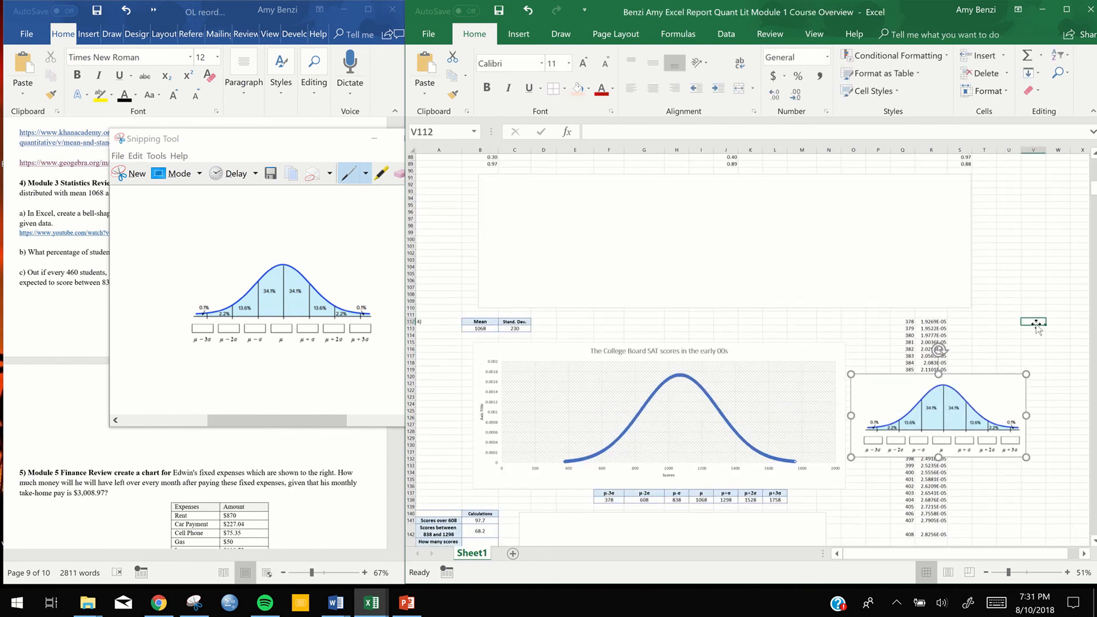
scroll(1035, 322, down, 5)
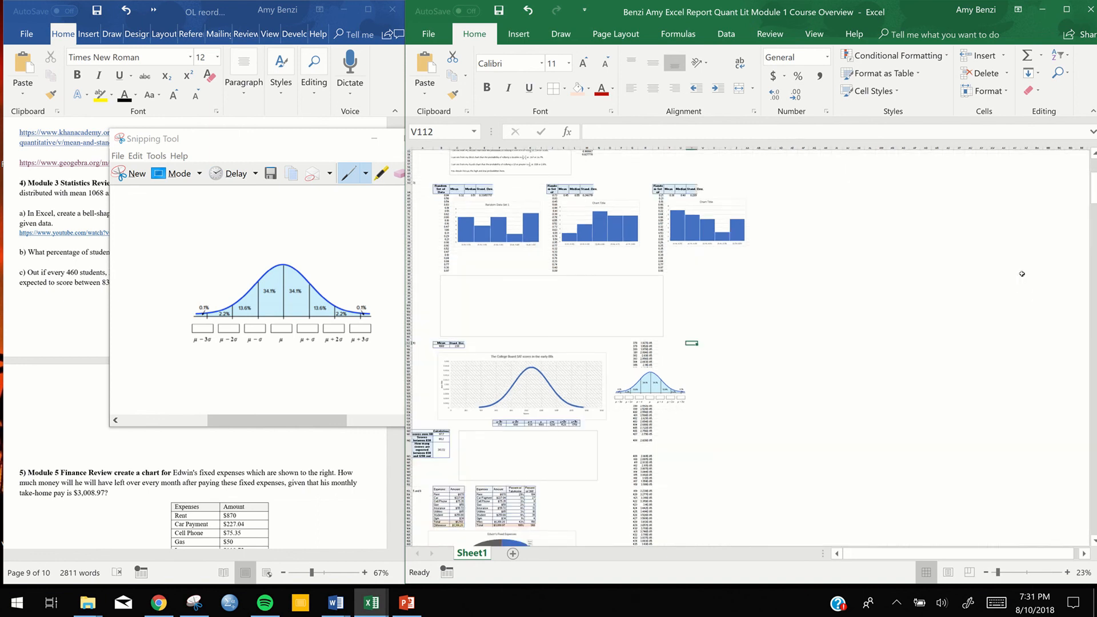
scroll(1022, 274, up, 5)
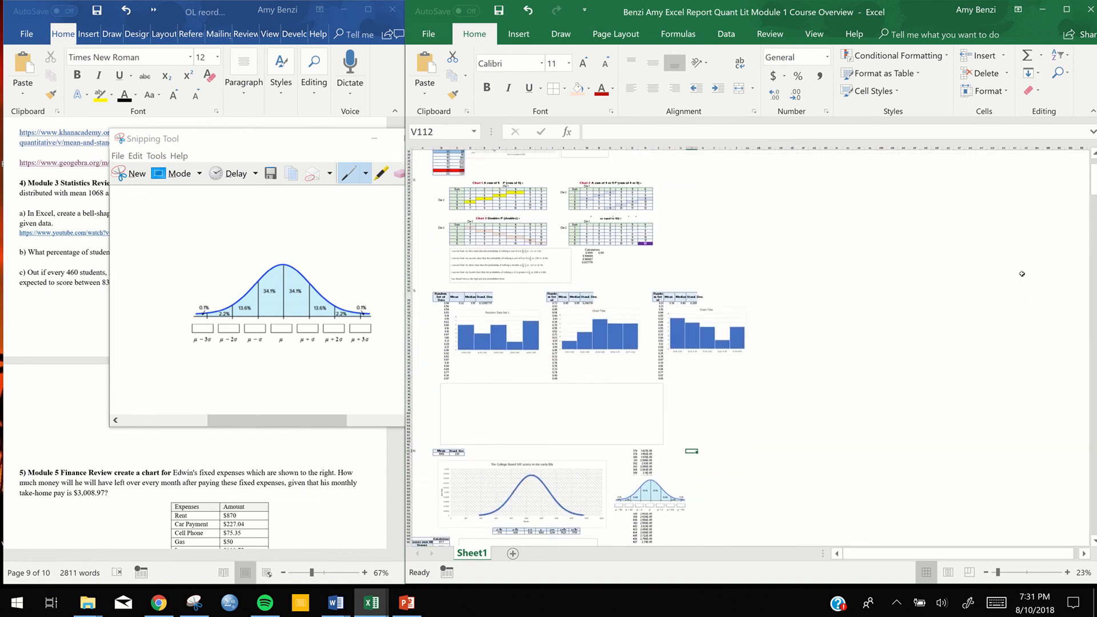
scroll(1022, 274, up, 2)
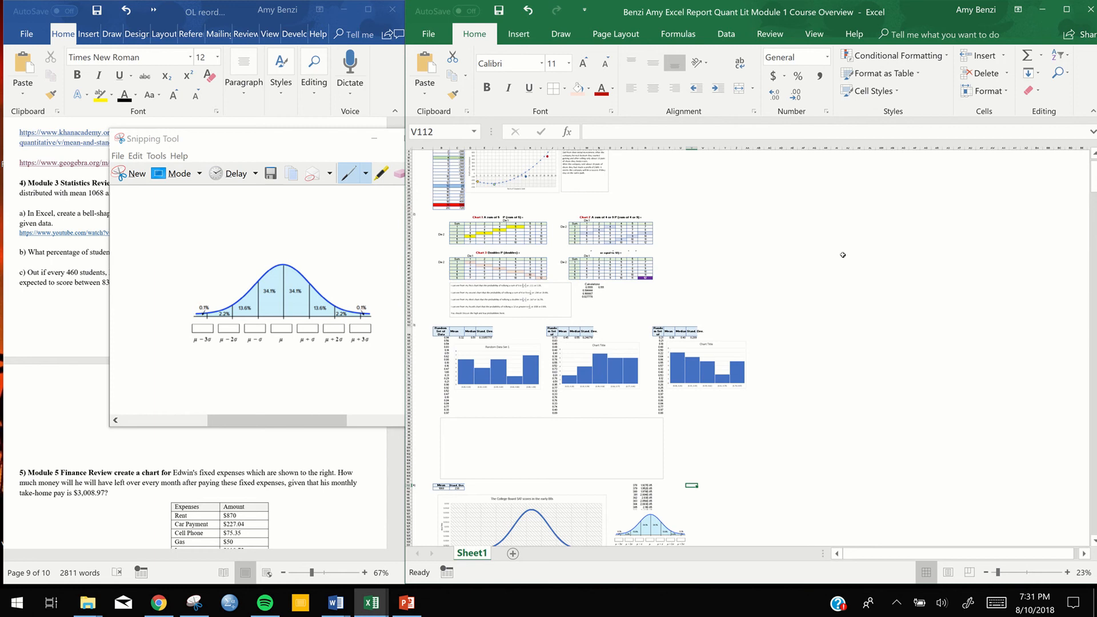
scroll(778, 282, up, 1)
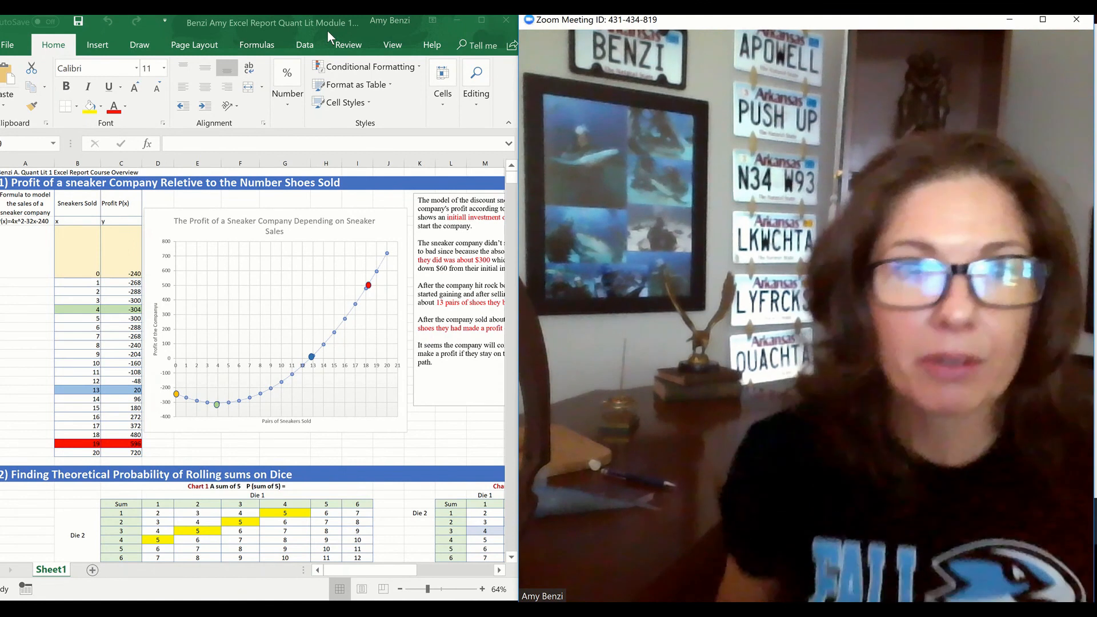
Widen the Excel window beside the Zoom meeting so the full explanation text box next to the sneaker profit chart shows
click(357, 26)
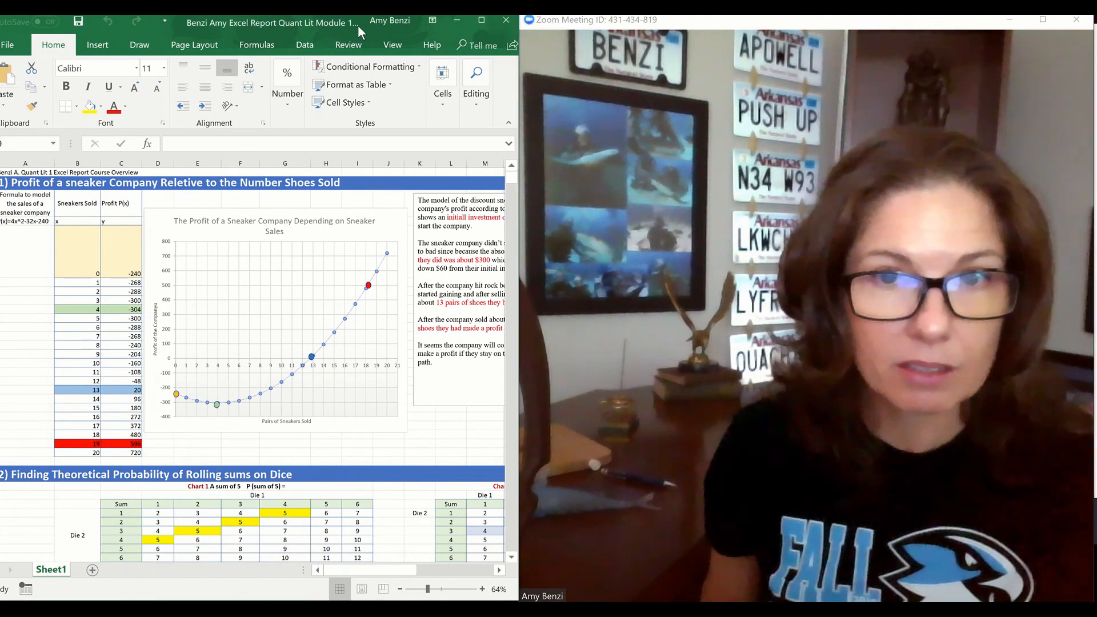
mouse_move(578, 87)
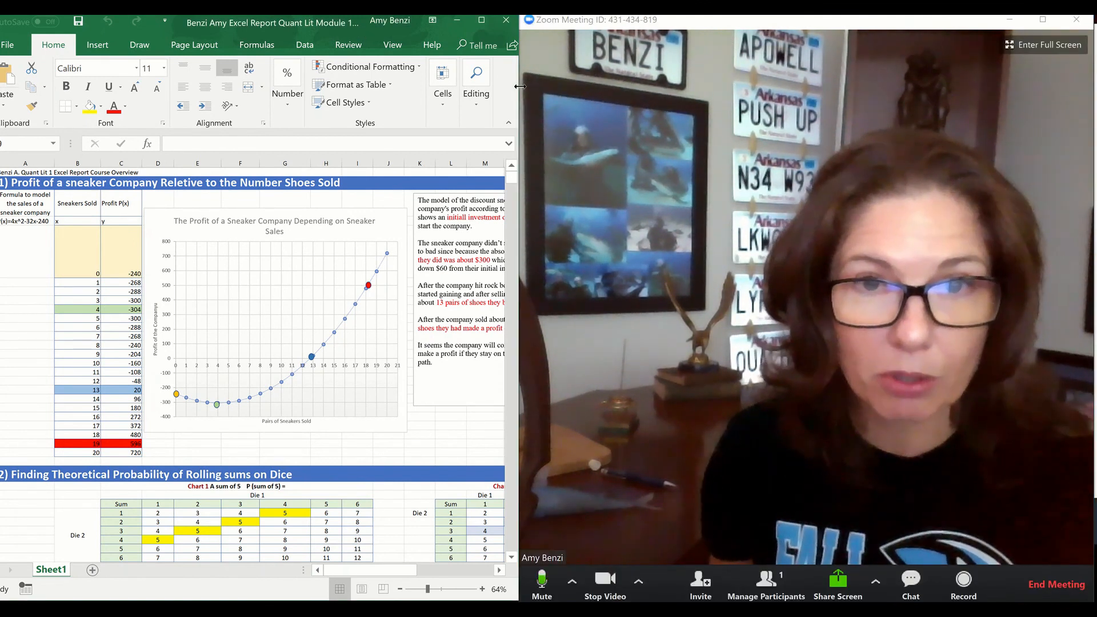
drag(519, 86, 673, 86)
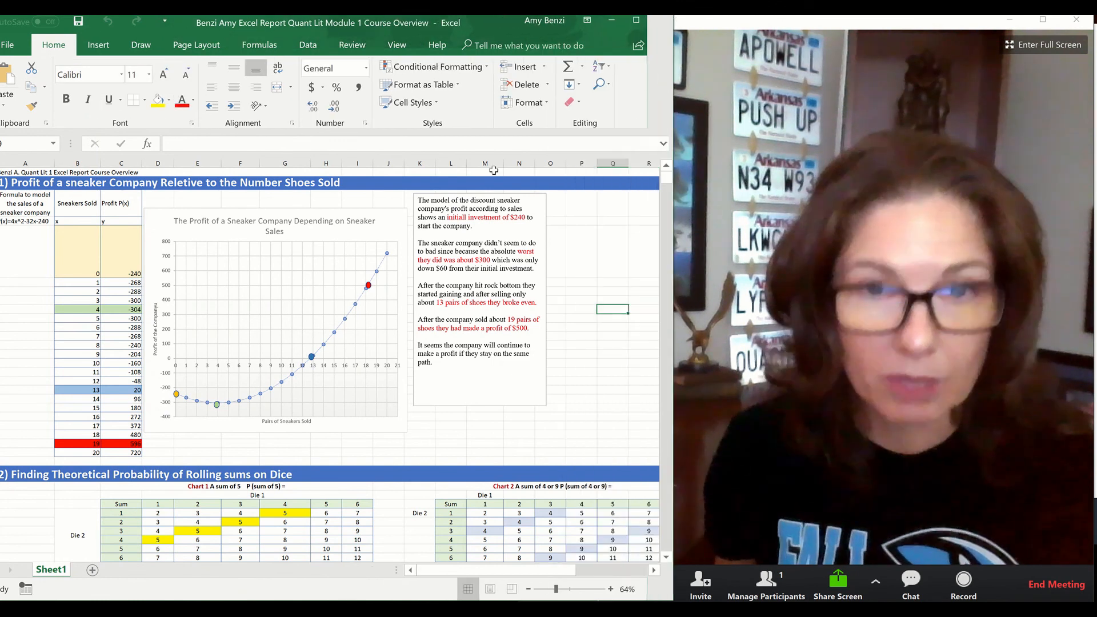
Look over the dice probability tables and their explanations below the sneaker profit section, returning to the start of the report
scroll(402, 198, down, 6)
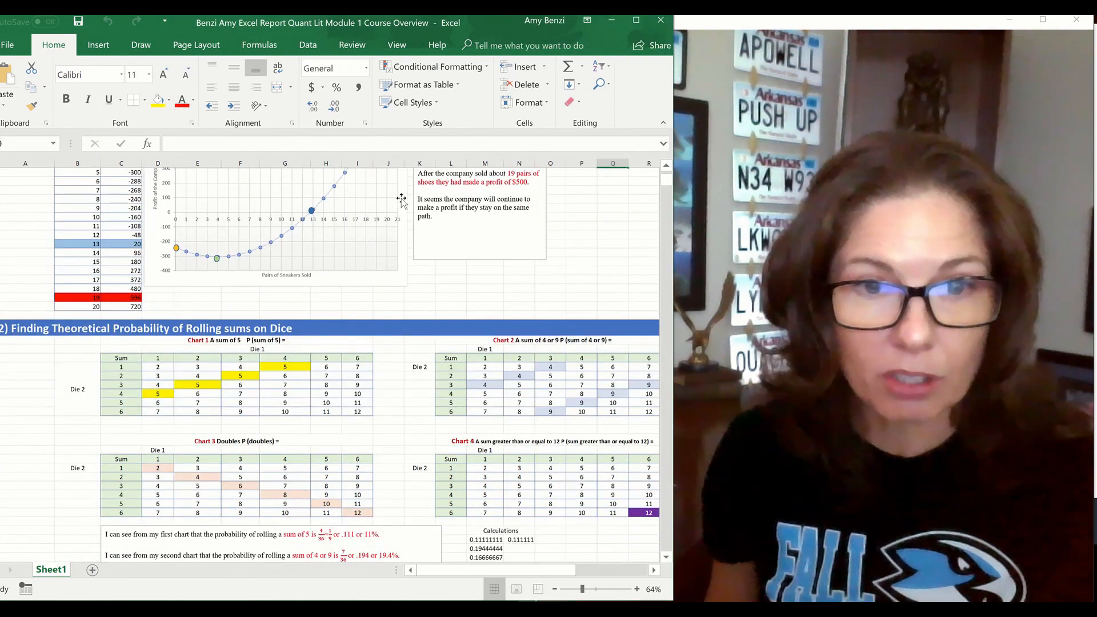
scroll(401, 198, up, 1)
scroll(401, 198, up, 5)
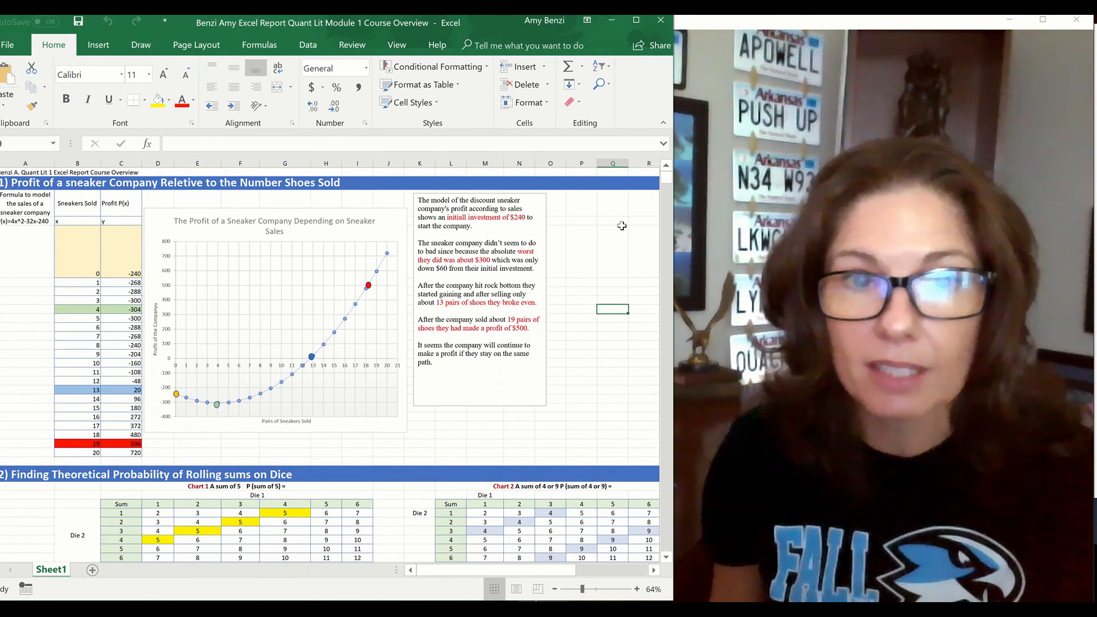
Bring the Zoom meeting in front of the workbook, end it for everyone and close the Zoom home window
click(714, 27)
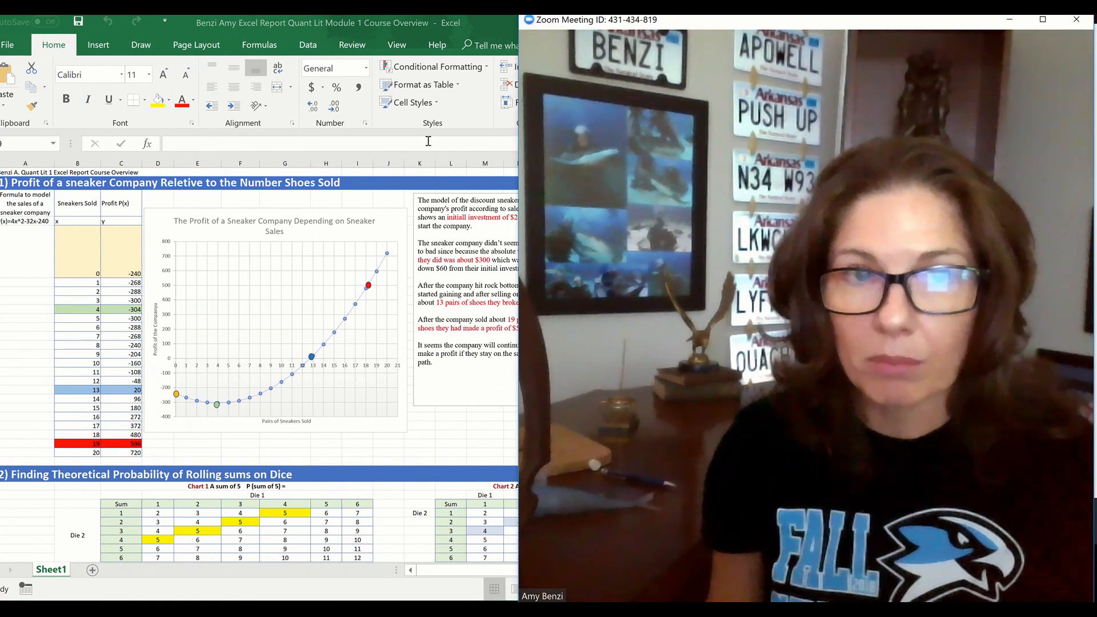
mouse_move(619, 15)
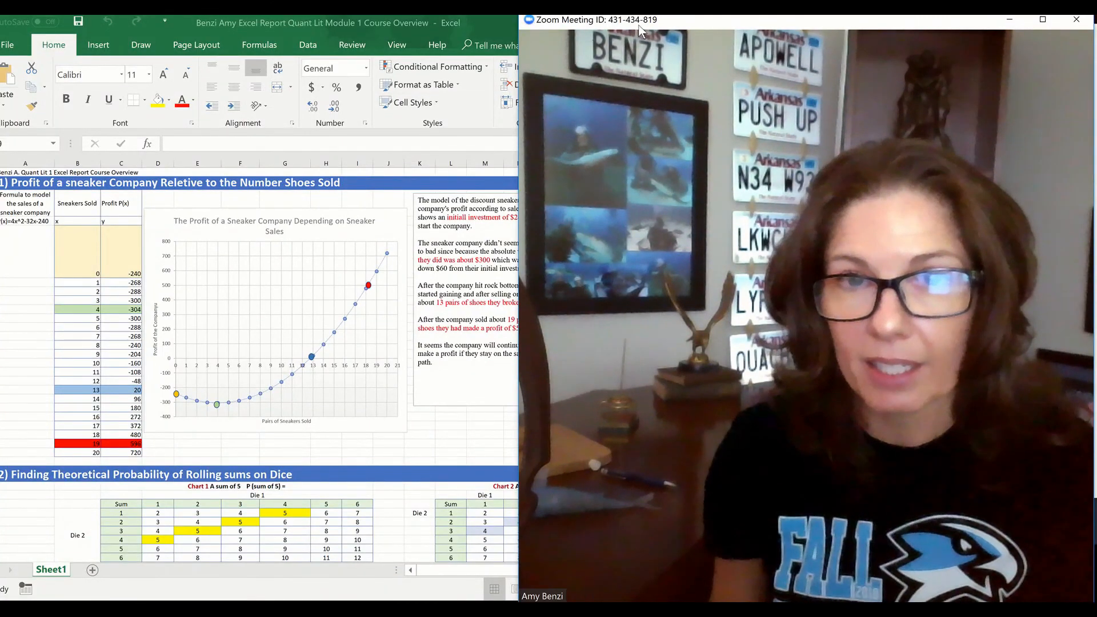
drag(640, 29, 463, 57)
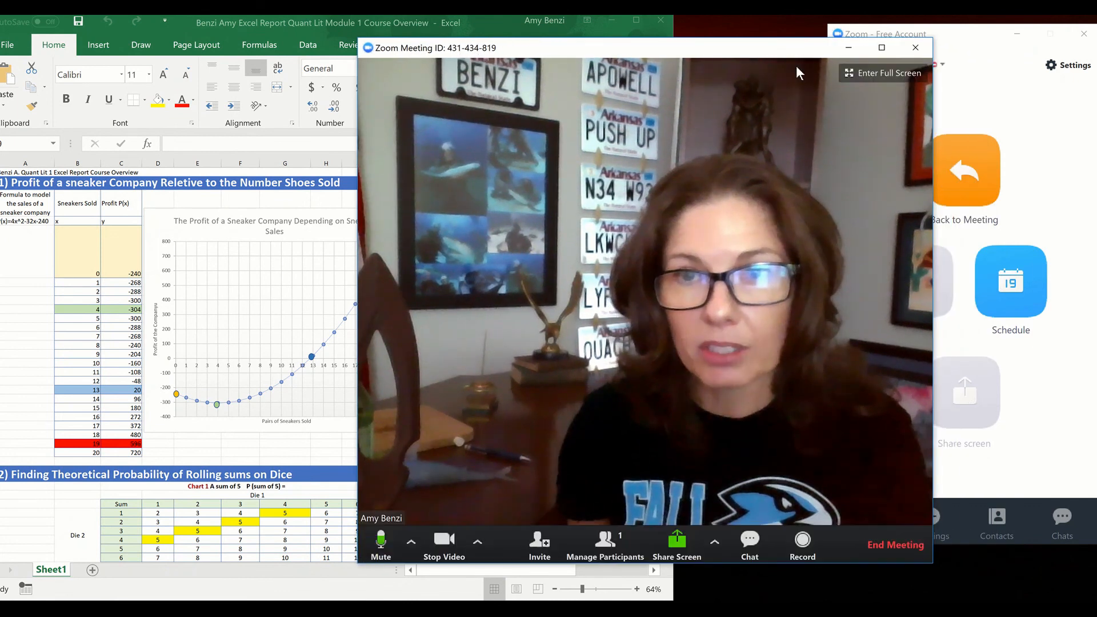
click(916, 48)
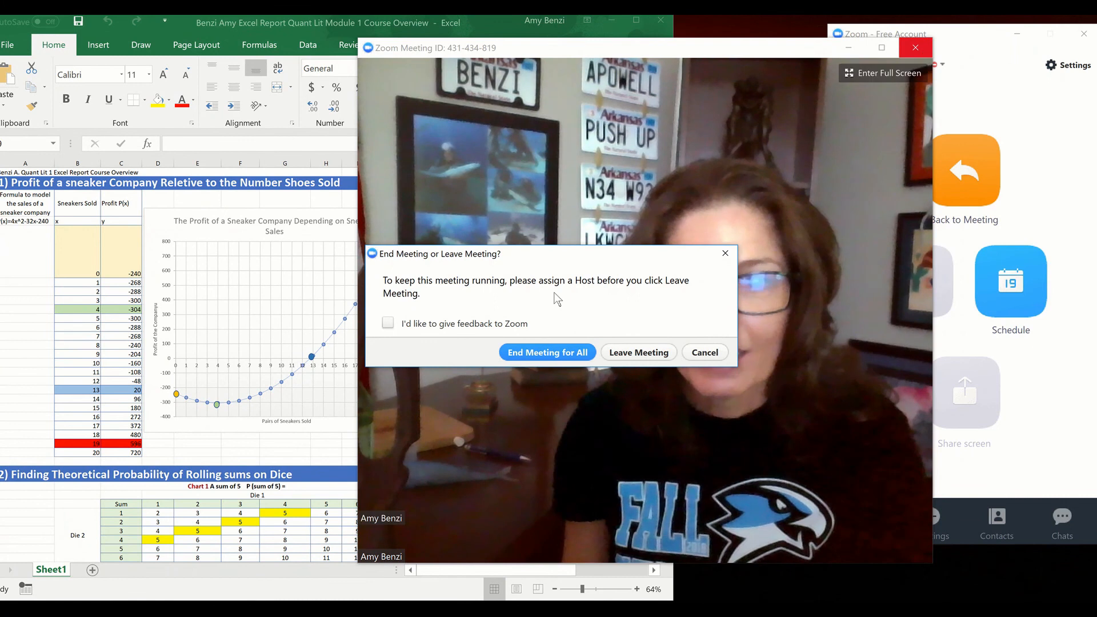
click(526, 356)
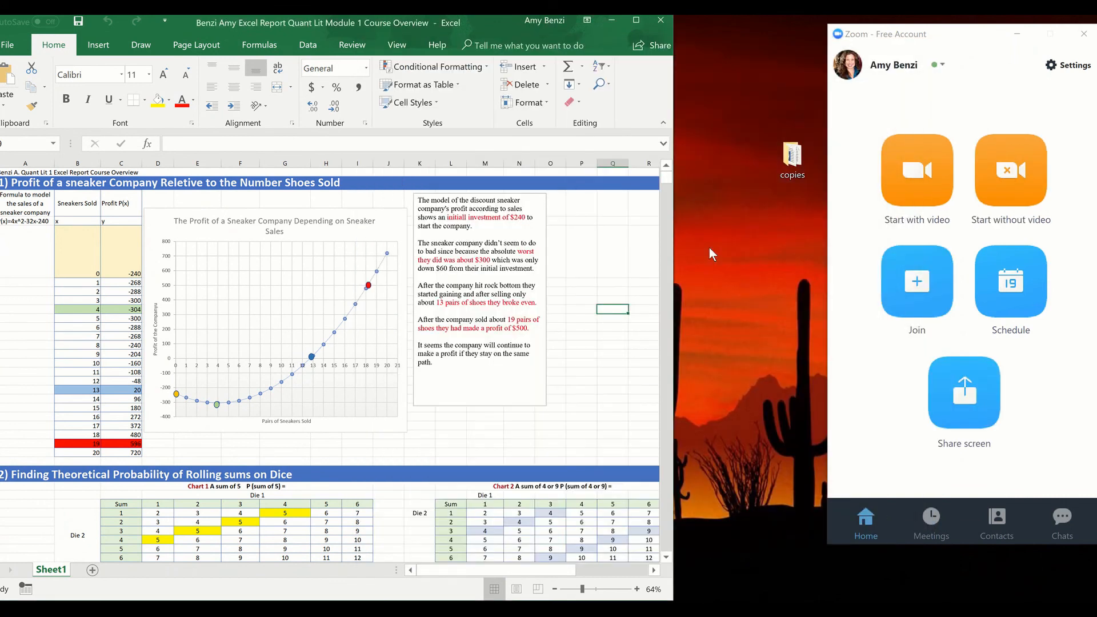
click(1084, 33)
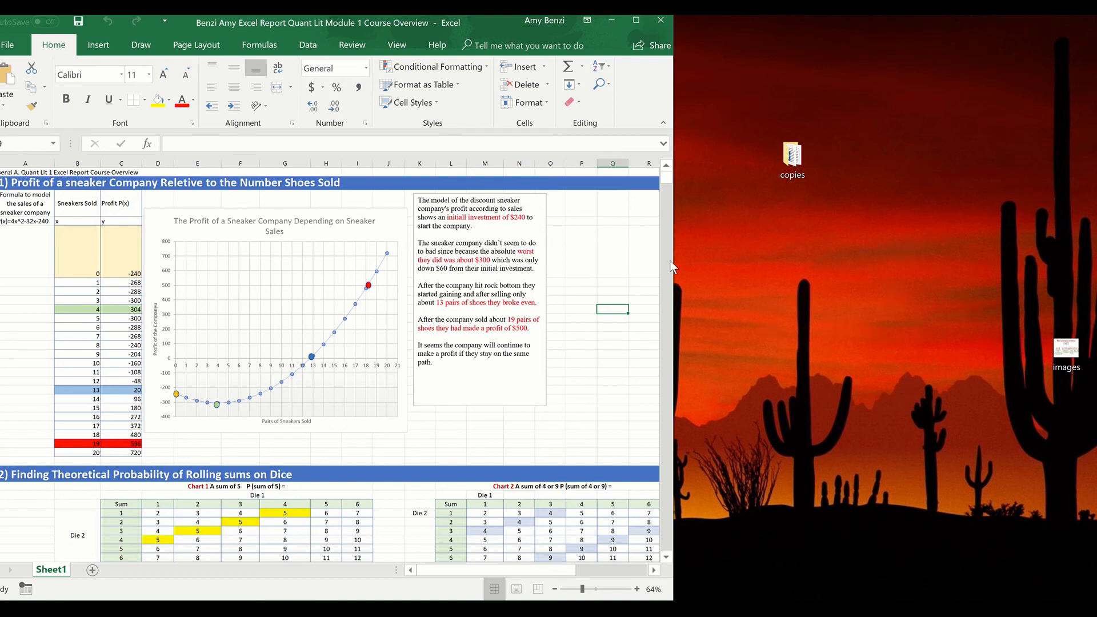
Widen and reposition the Excel window so columns A to R show fully, and switch to the Zoom launch page in Chrome
mouse_move(676, 268)
mouse_down()
mouse_move(538, 271)
mouse_move(691, 282)
mouse_up()
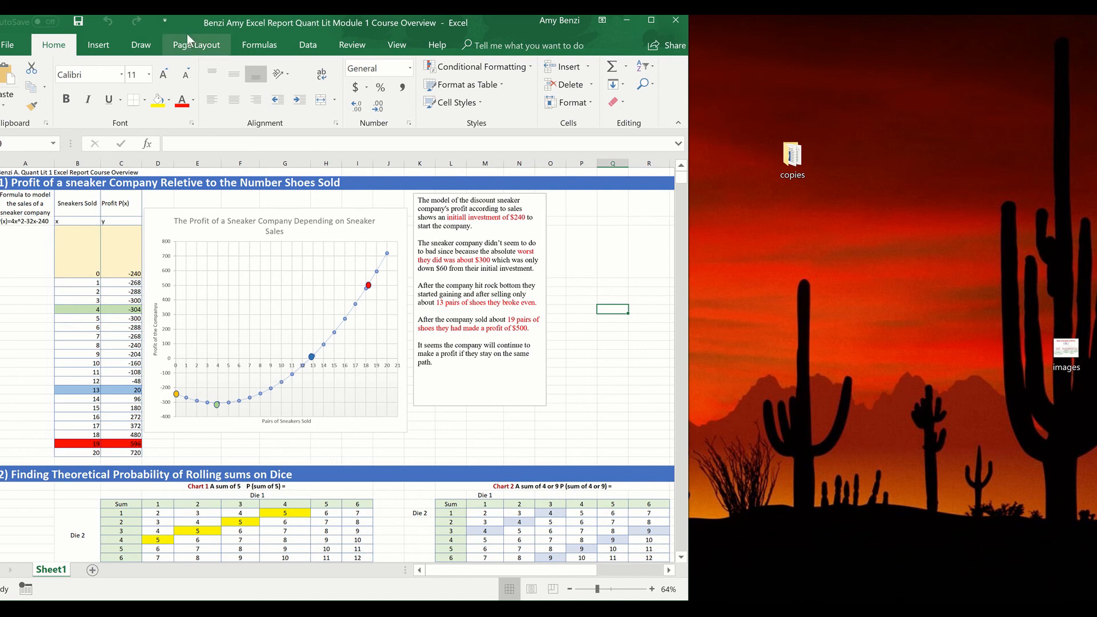
drag(201, 33, 225, 42)
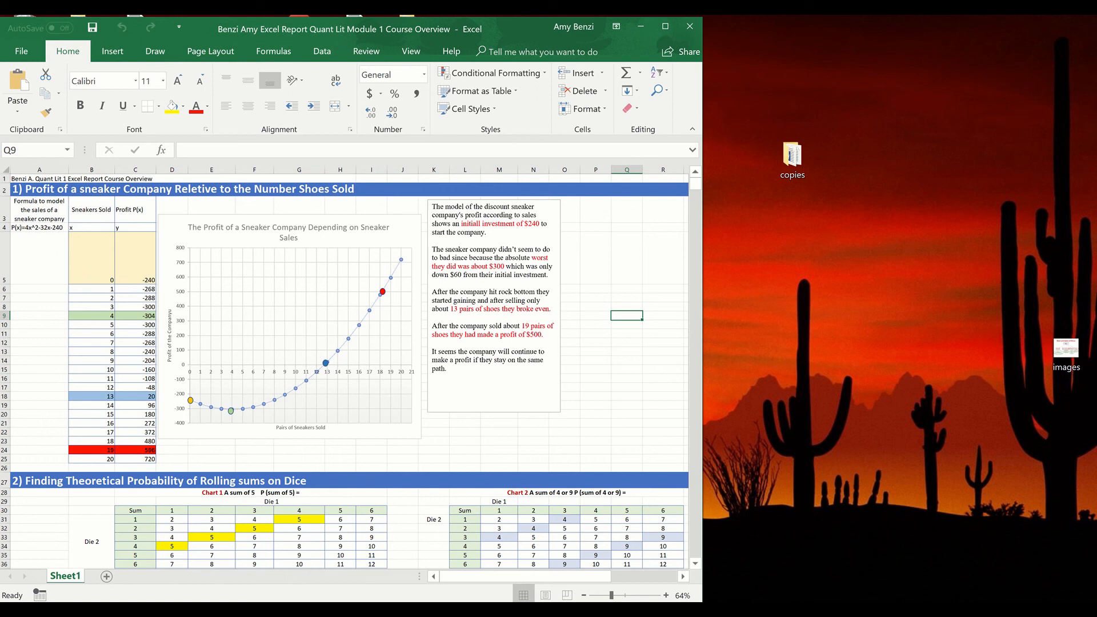
mouse_move(158, 609)
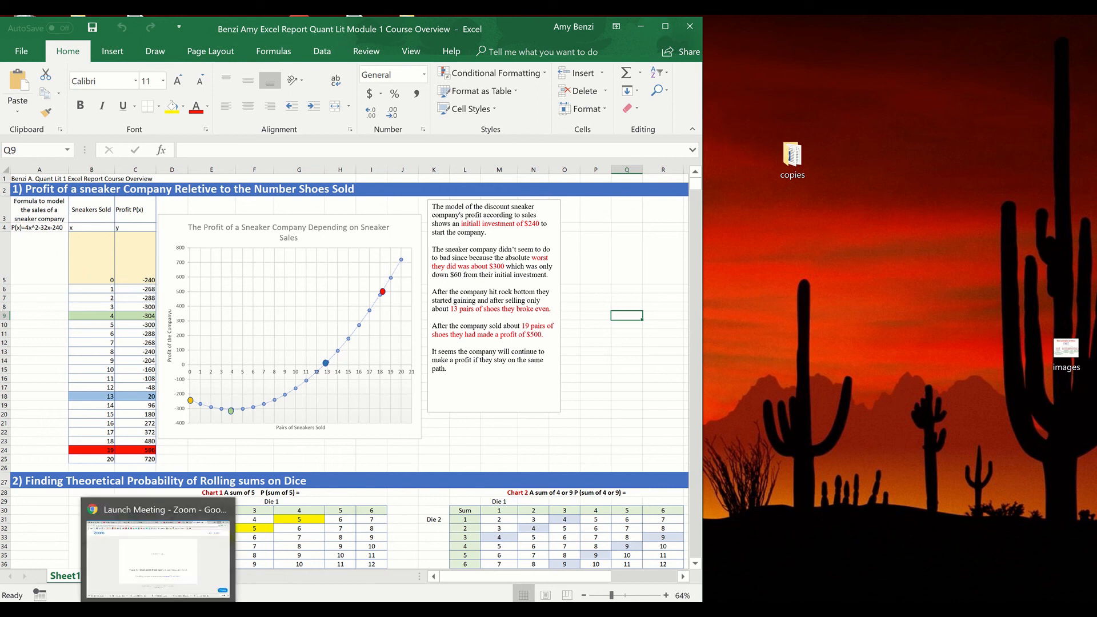
click(158, 610)
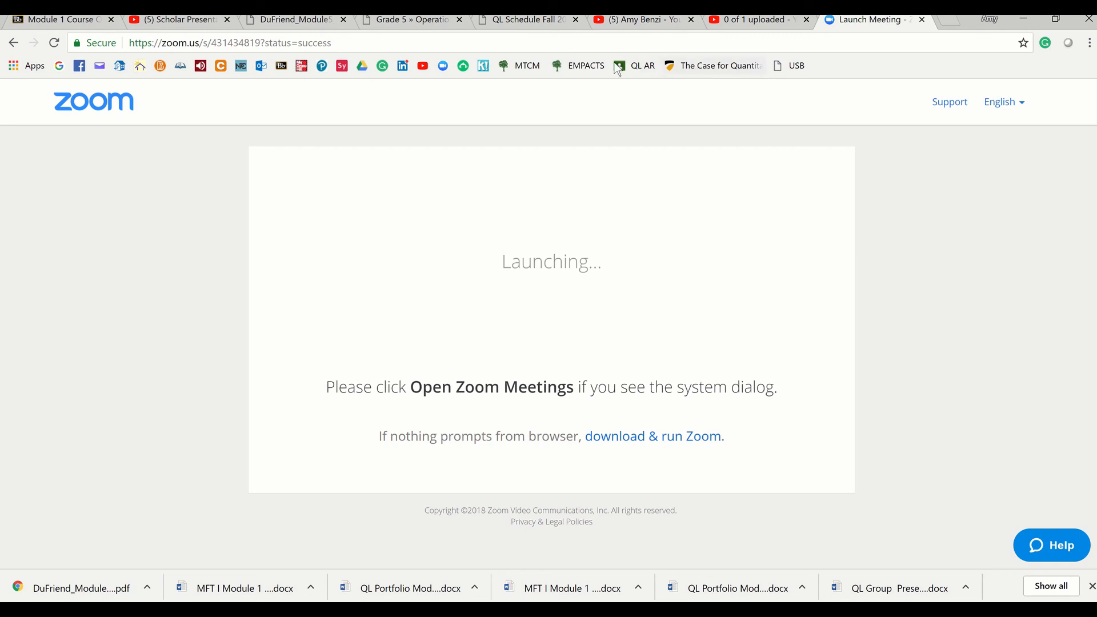
click(442, 66)
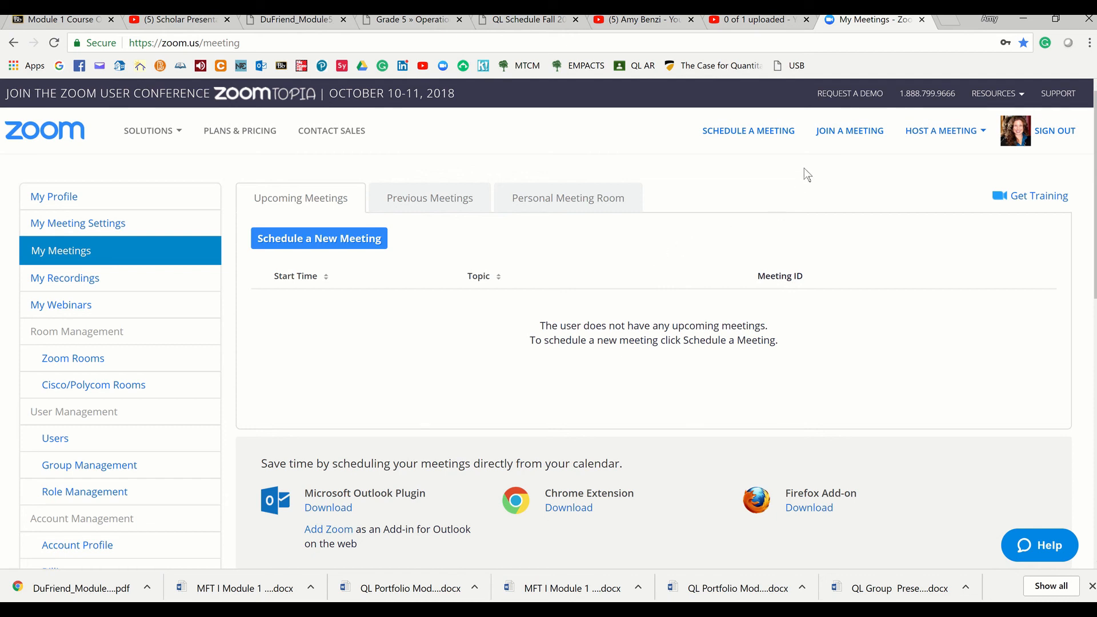
click(938, 137)
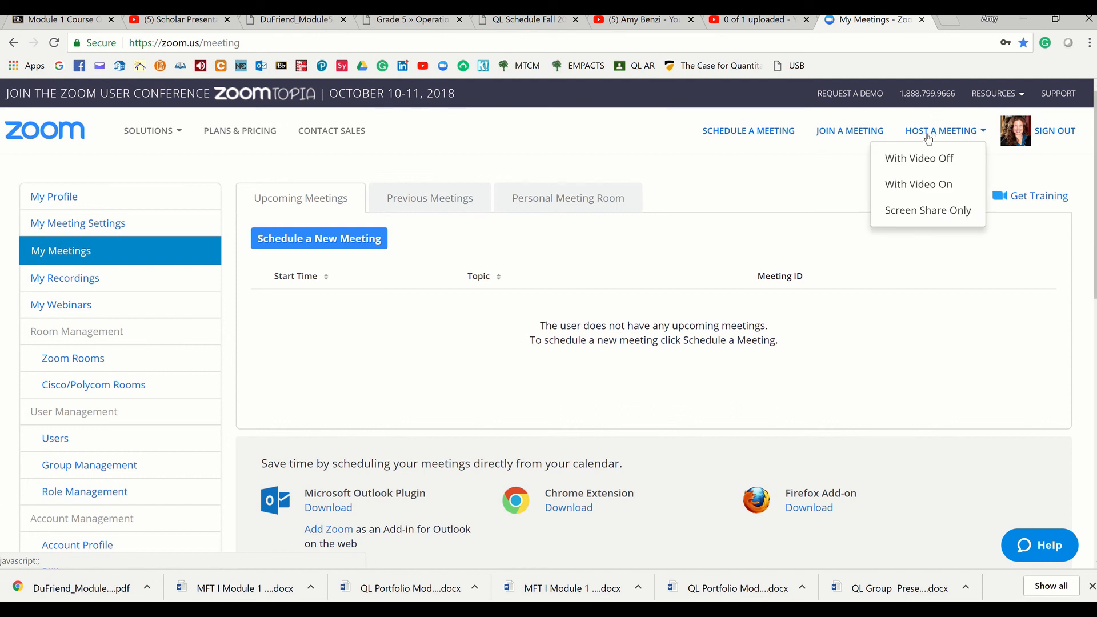
click(914, 185)
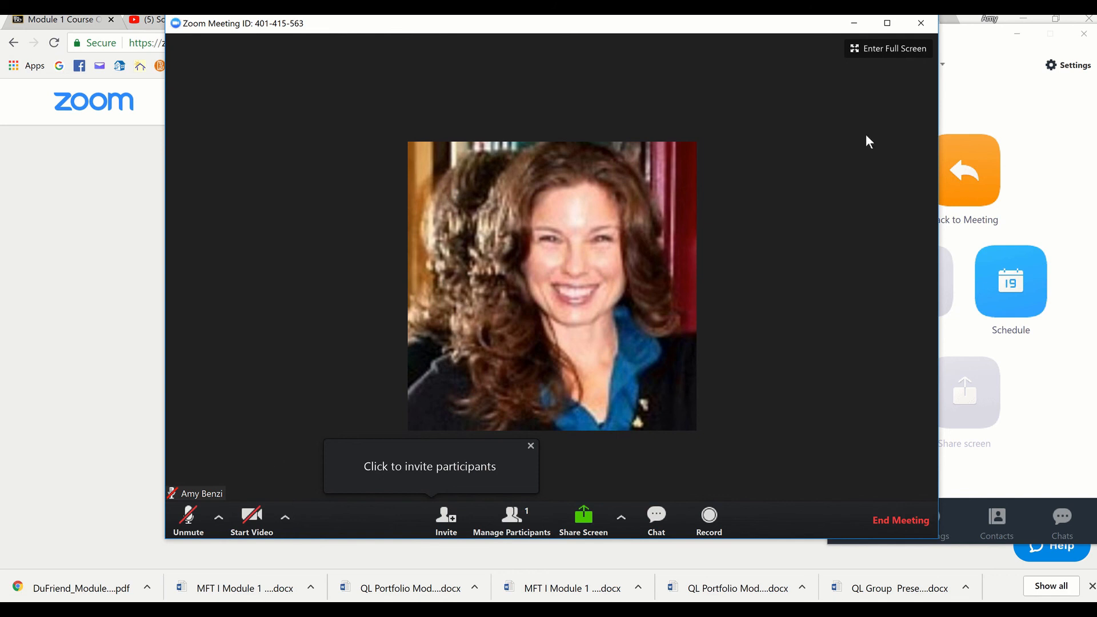
click(921, 24)
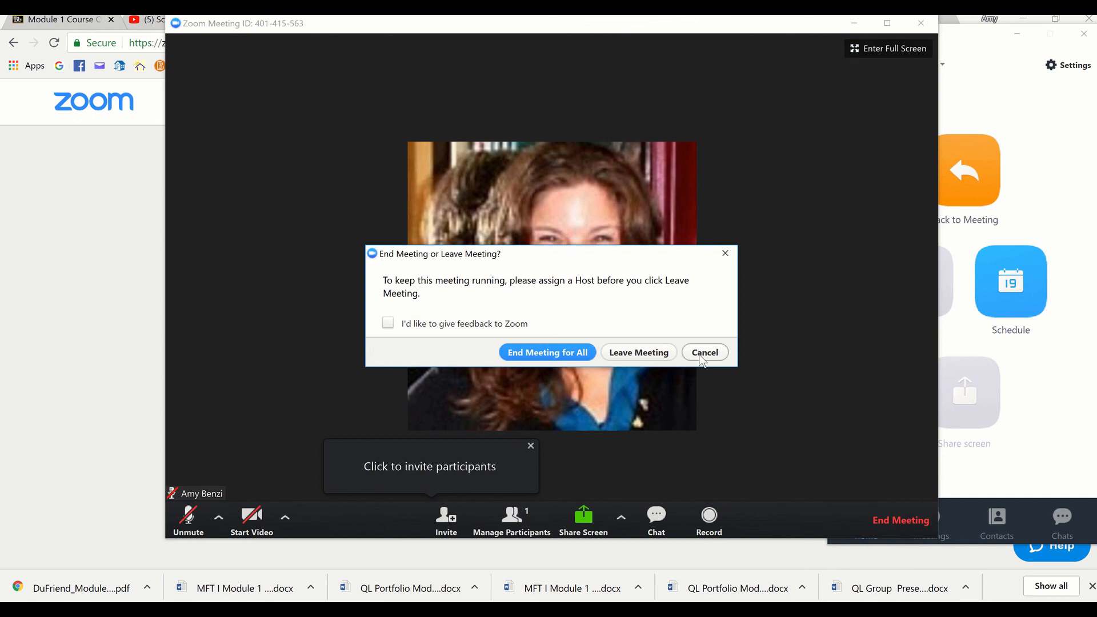
click(643, 355)
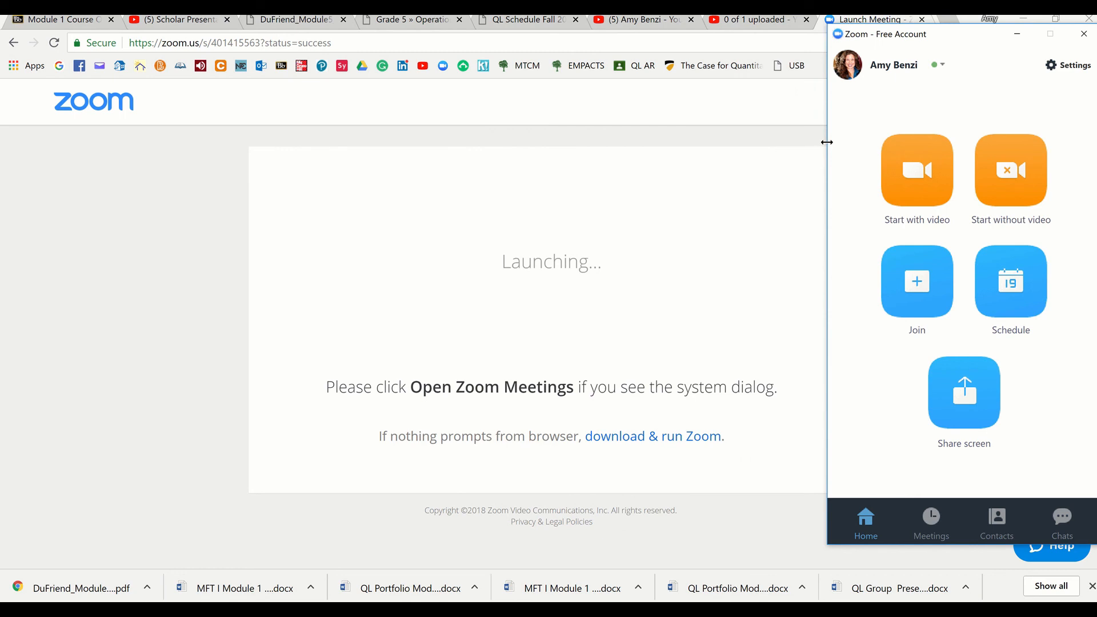
click(1084, 33)
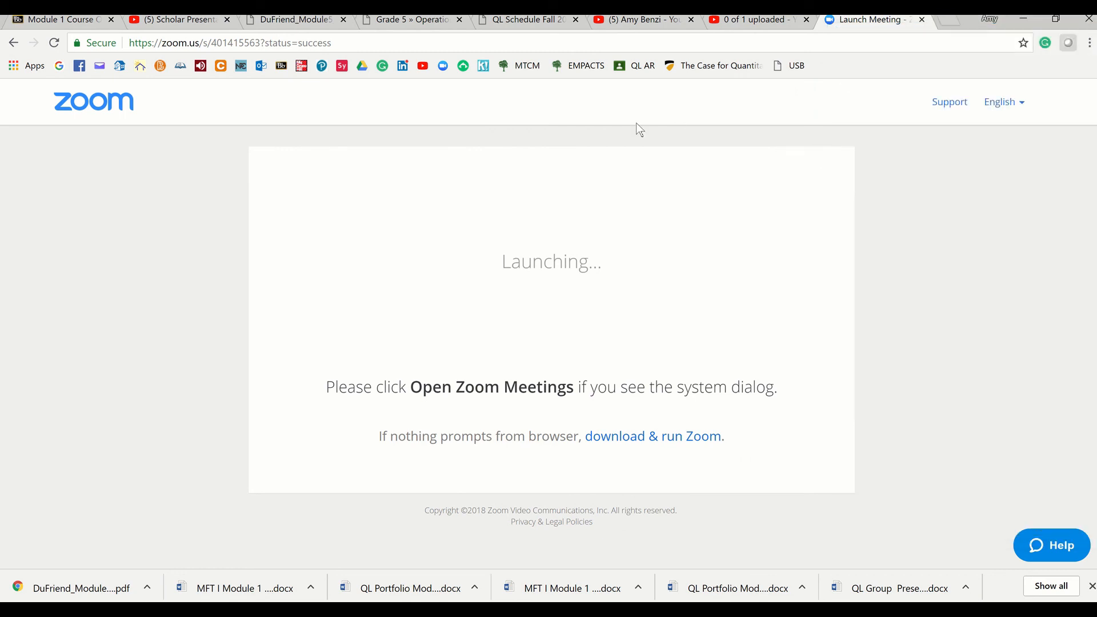
Open the Zoom website's home page and host a new meeting with video on
click(104, 109)
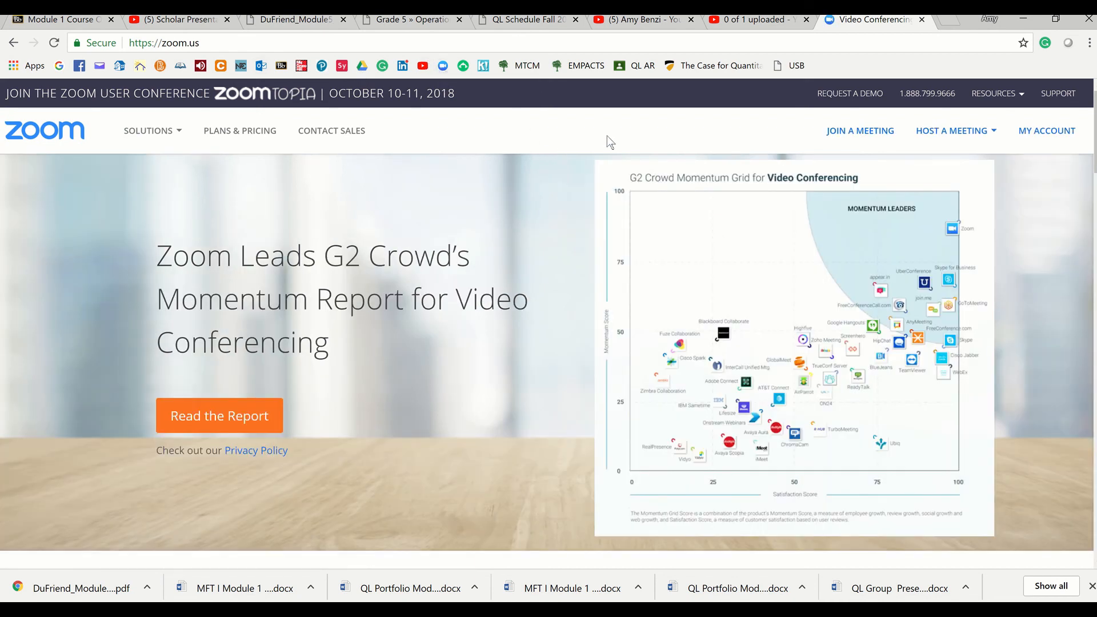
click(940, 134)
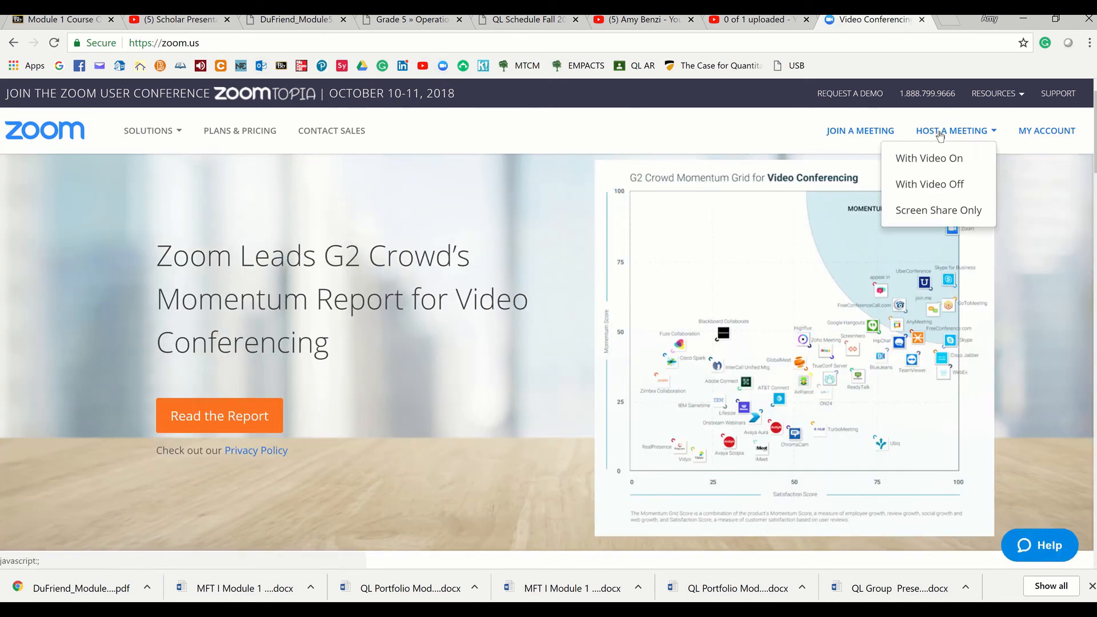
click(928, 160)
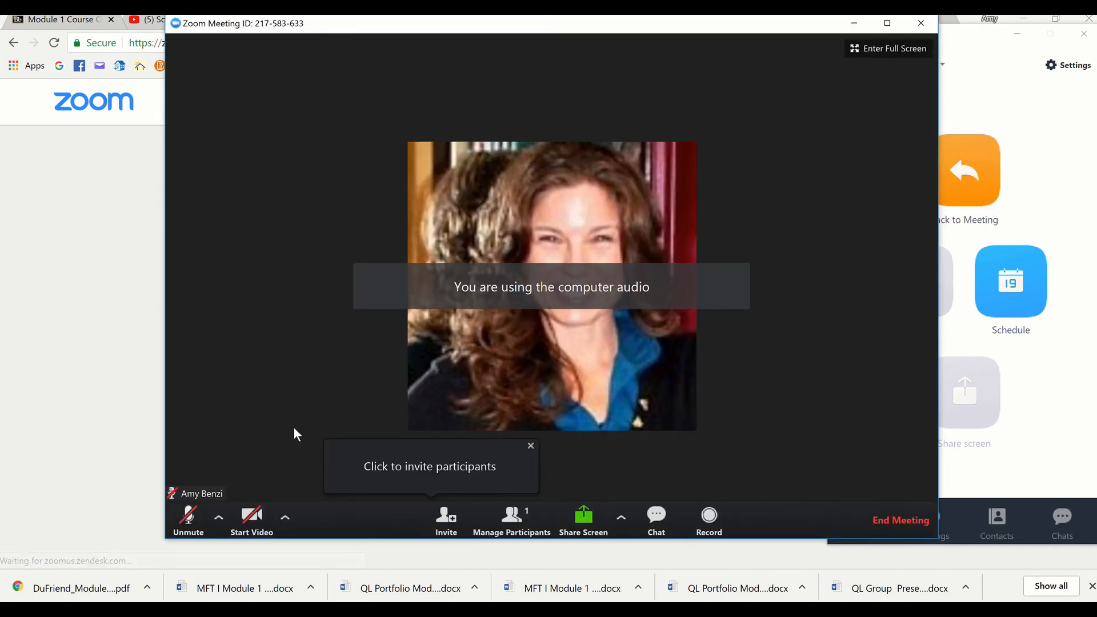
Compare the camera preview with HD disabled and enabled in the meeting's video settings, and review the recording and advanced feature settings
click(287, 520)
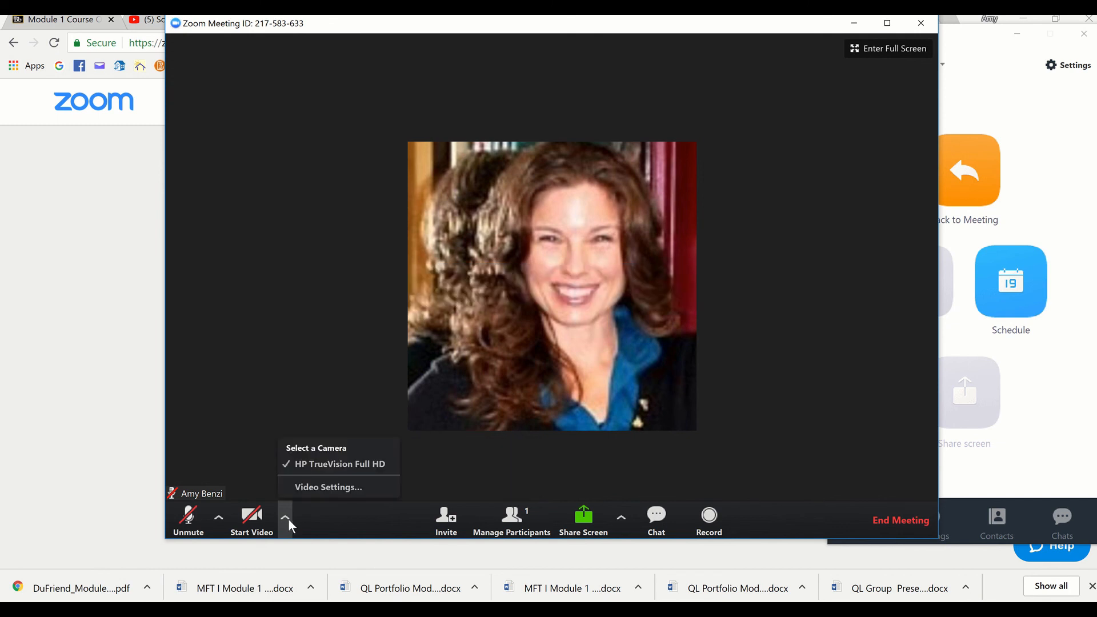
click(303, 489)
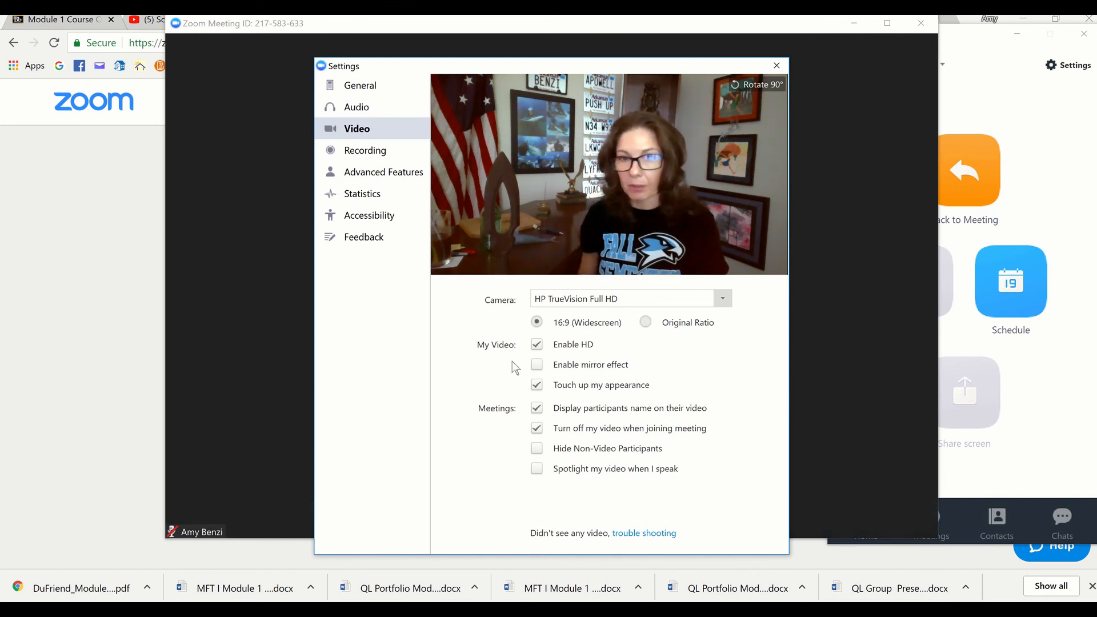
click(536, 345)
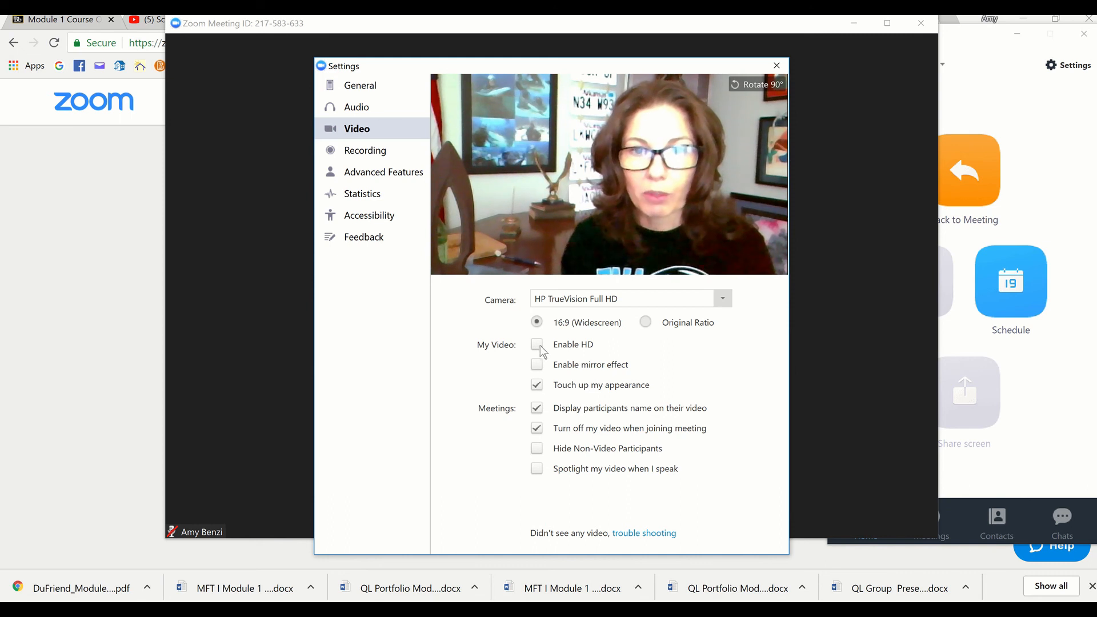
click(540, 346)
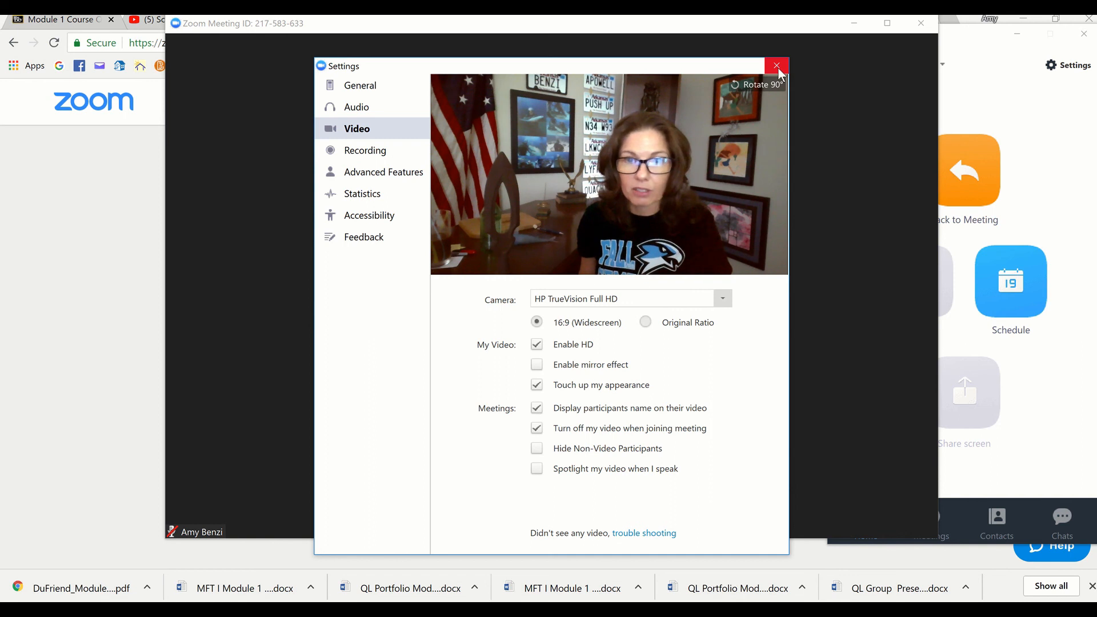
click(372, 160)
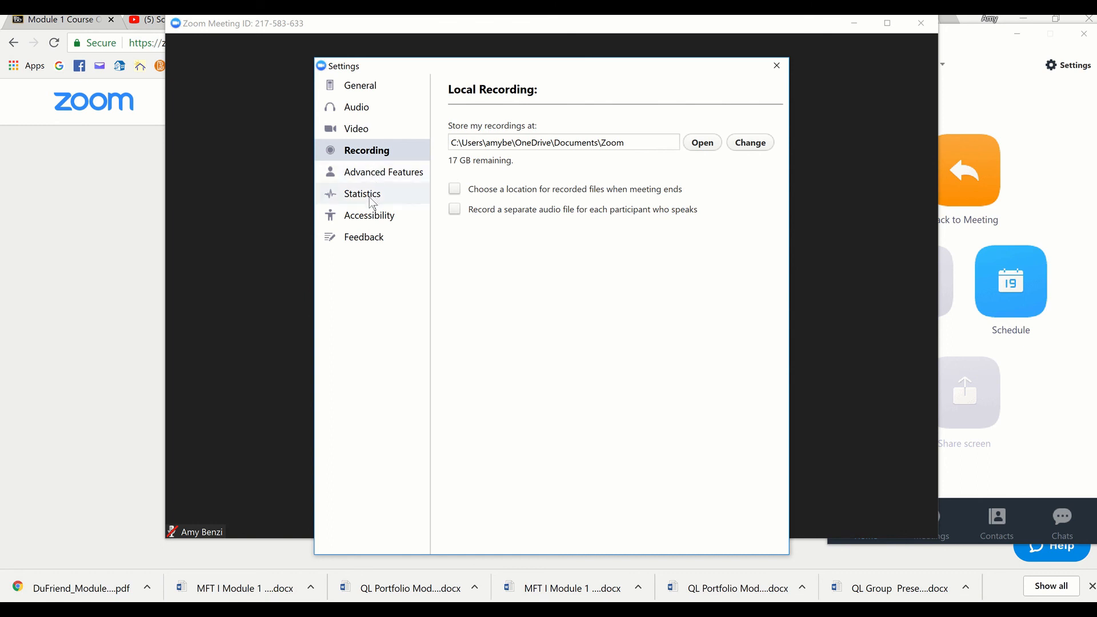
click(371, 172)
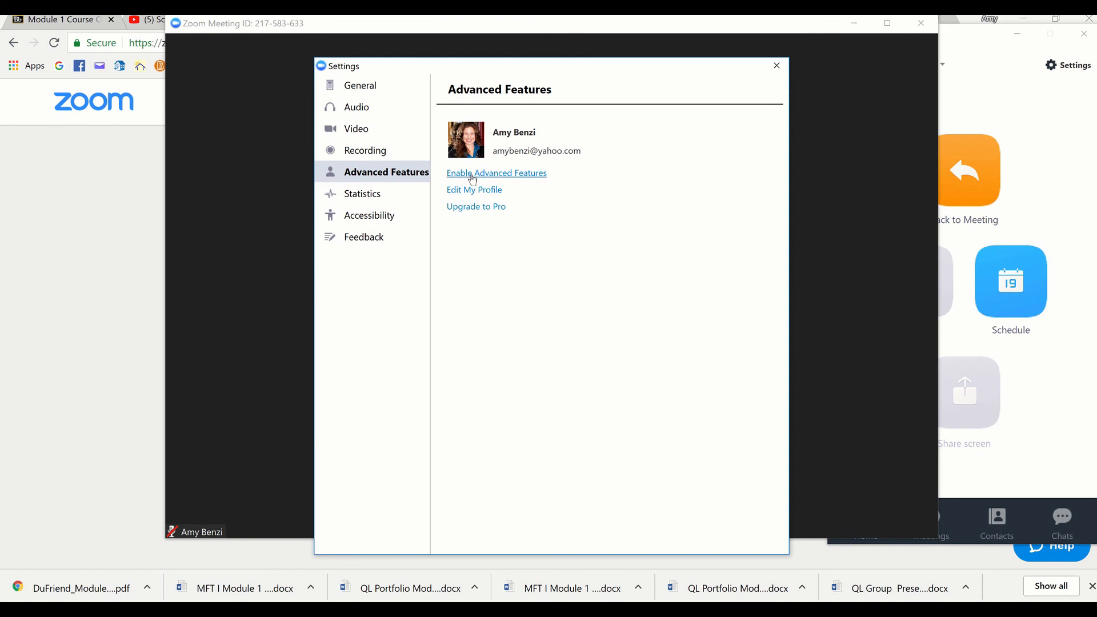
click(777, 67)
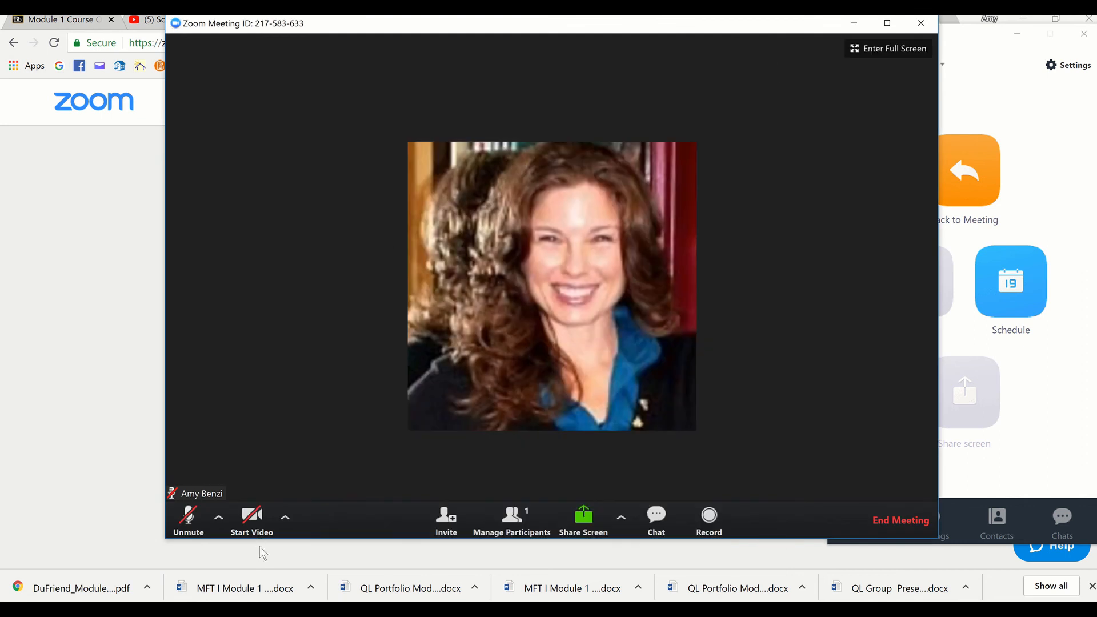
Turn on the camera and microphone in the new meeting, and minimize the blank PowerPoint presentation
click(256, 520)
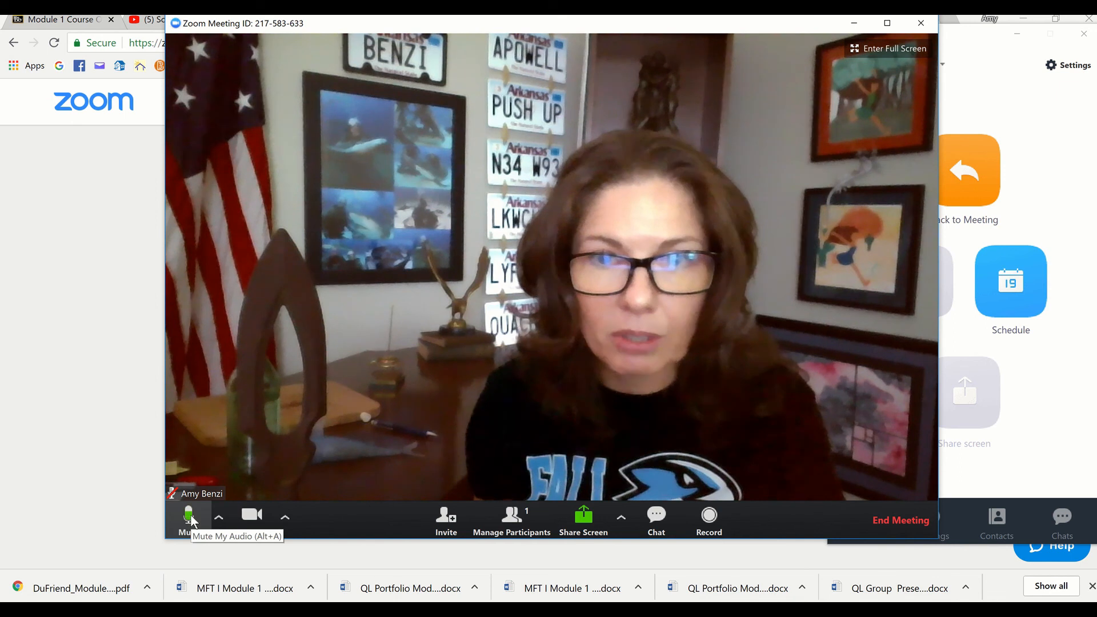
click(190, 517)
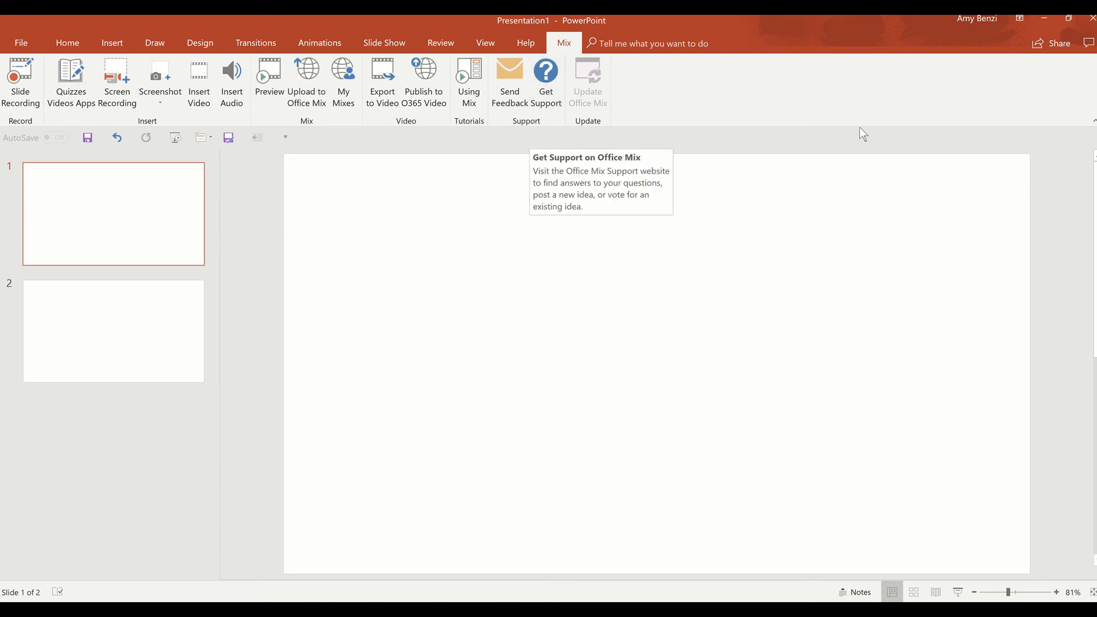
click(1044, 24)
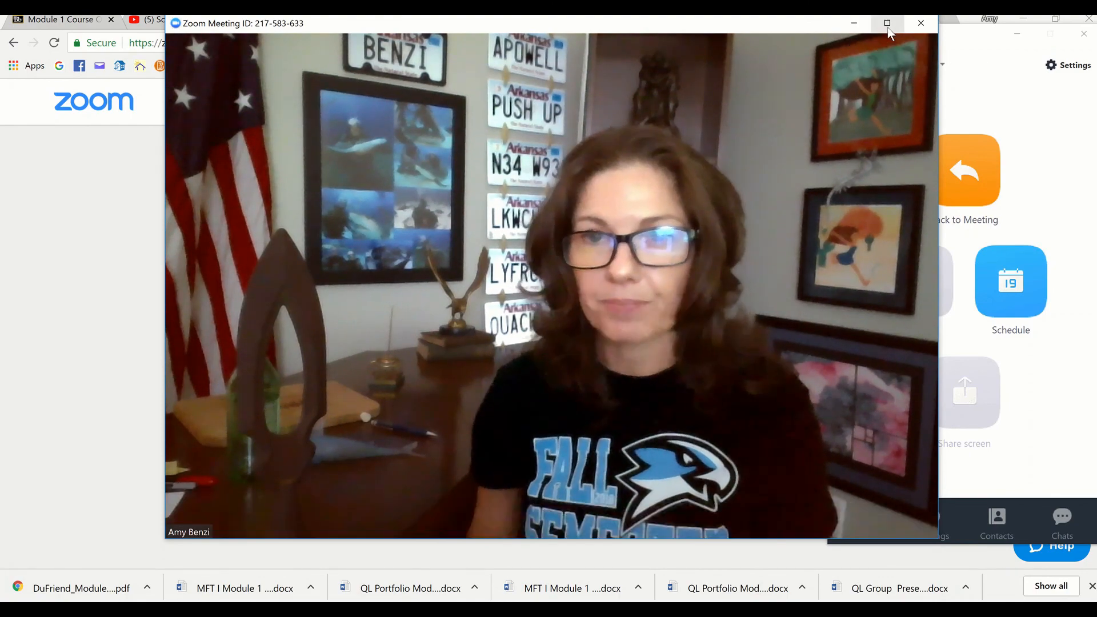
Start recording the meeting from full-screen view, and restore its window and move it aside to uncover part of the browser page
click(900, 51)
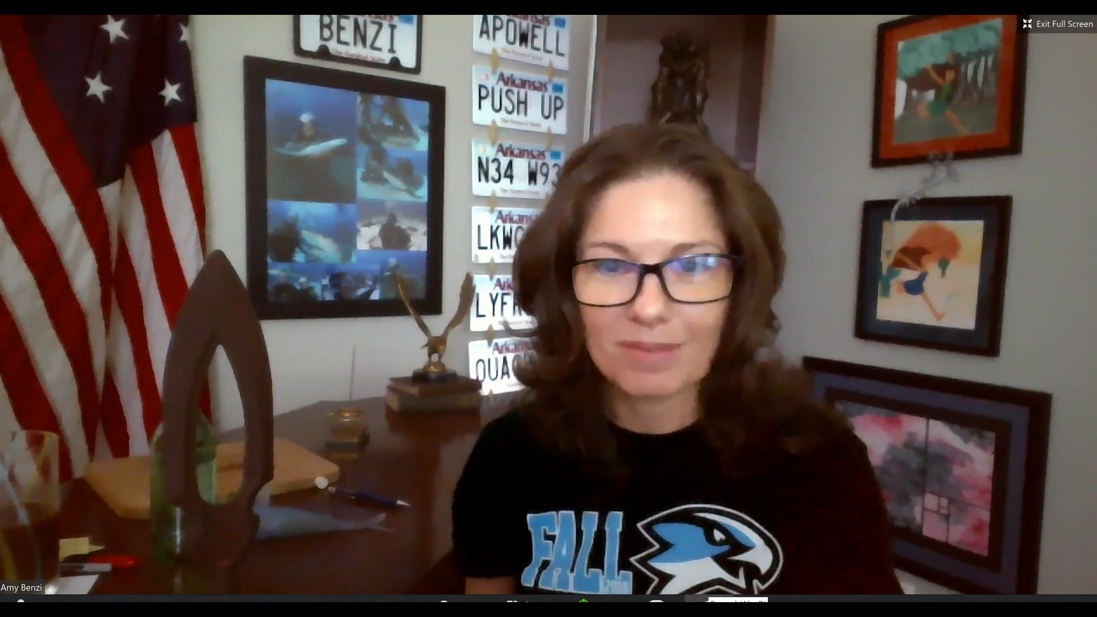
click(707, 606)
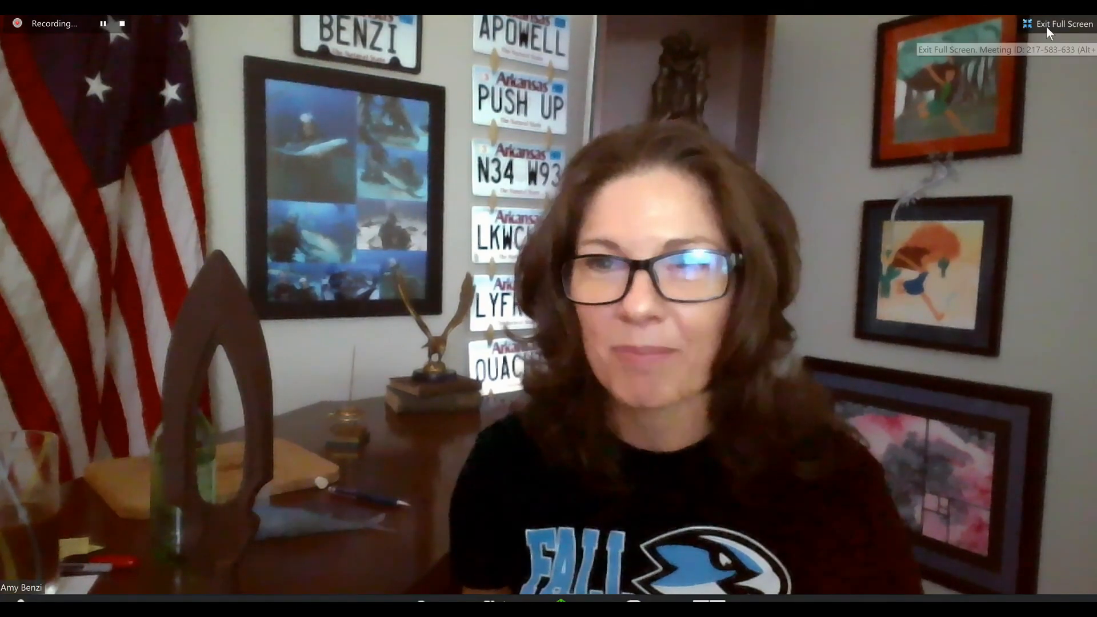
click(1047, 26)
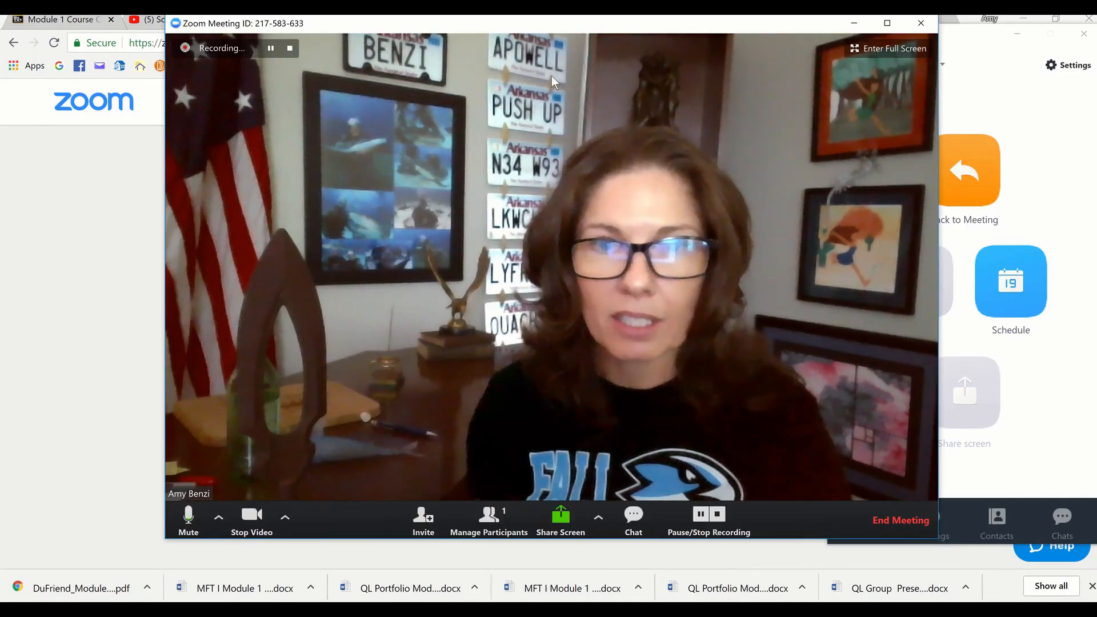
drag(544, 25, 708, 40)
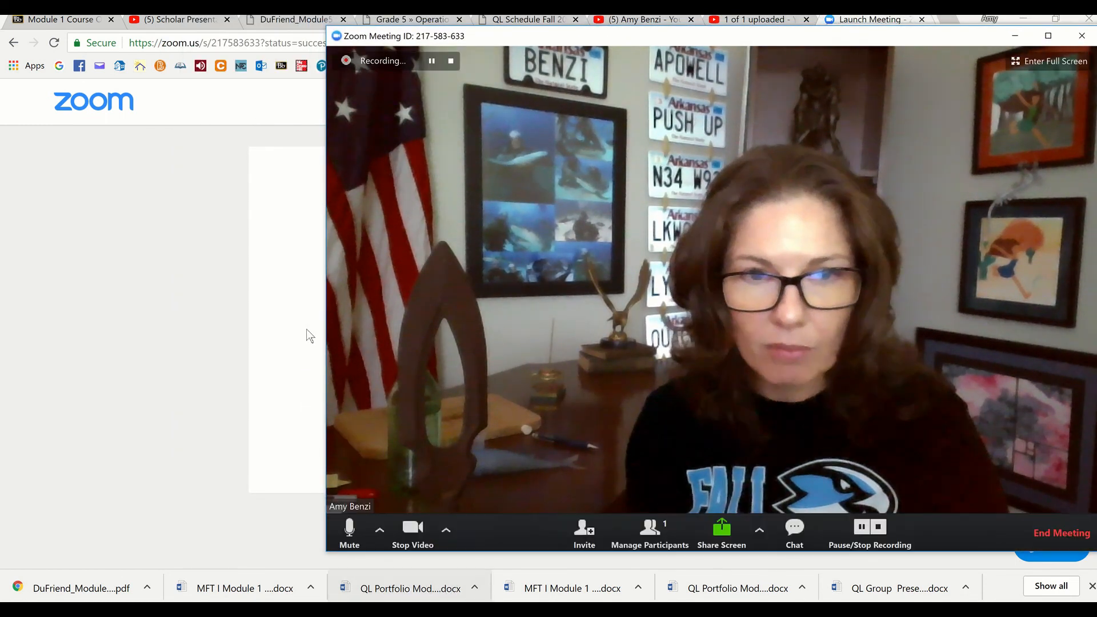
Narrow the meeting window to uncover more of the browser page, and share the whole desktop in the meeting
drag(326, 349, 599, 389)
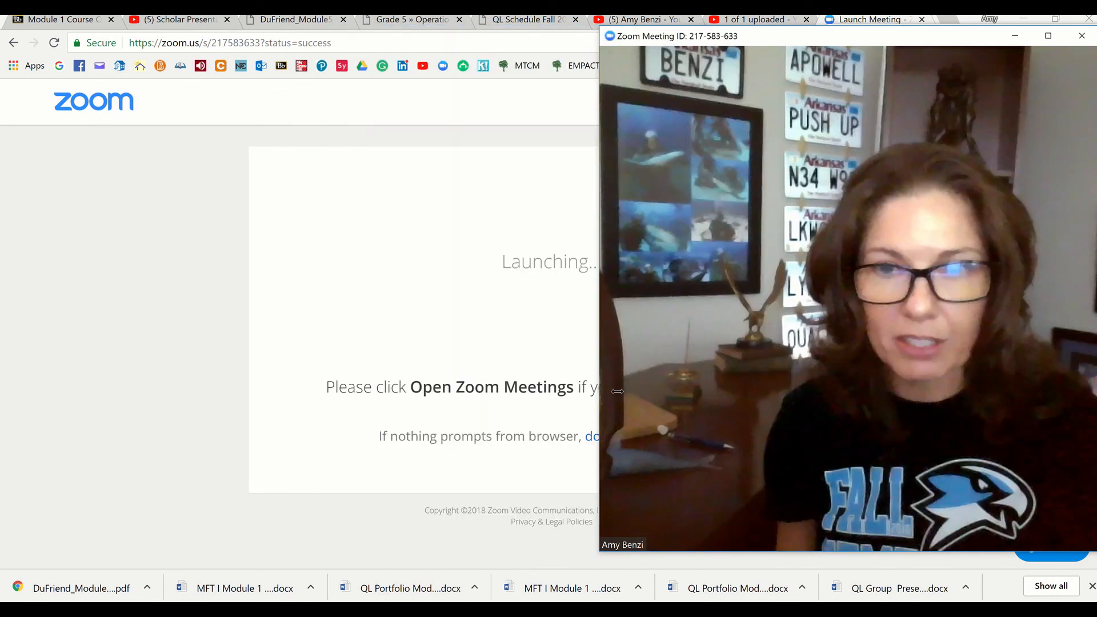
mouse_move(733, 433)
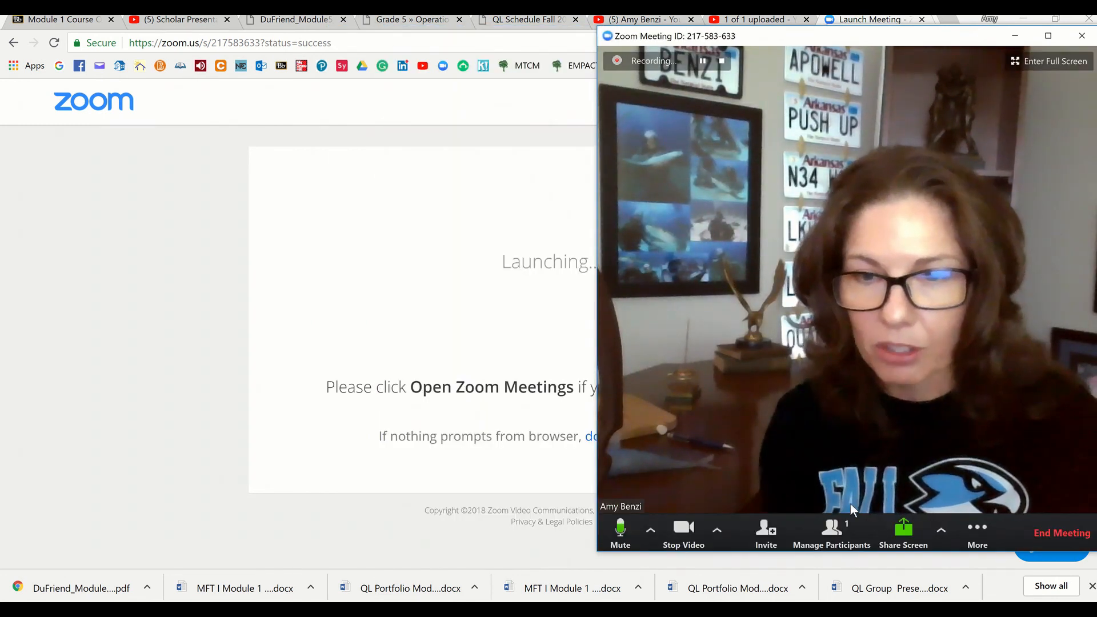
click(903, 532)
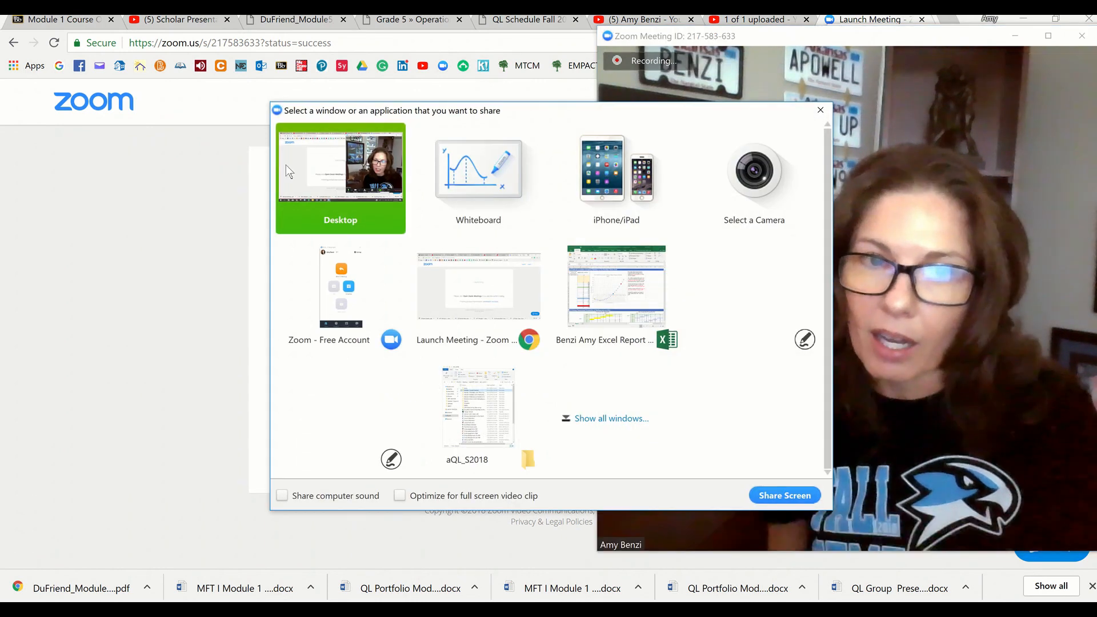
double_click(303, 166)
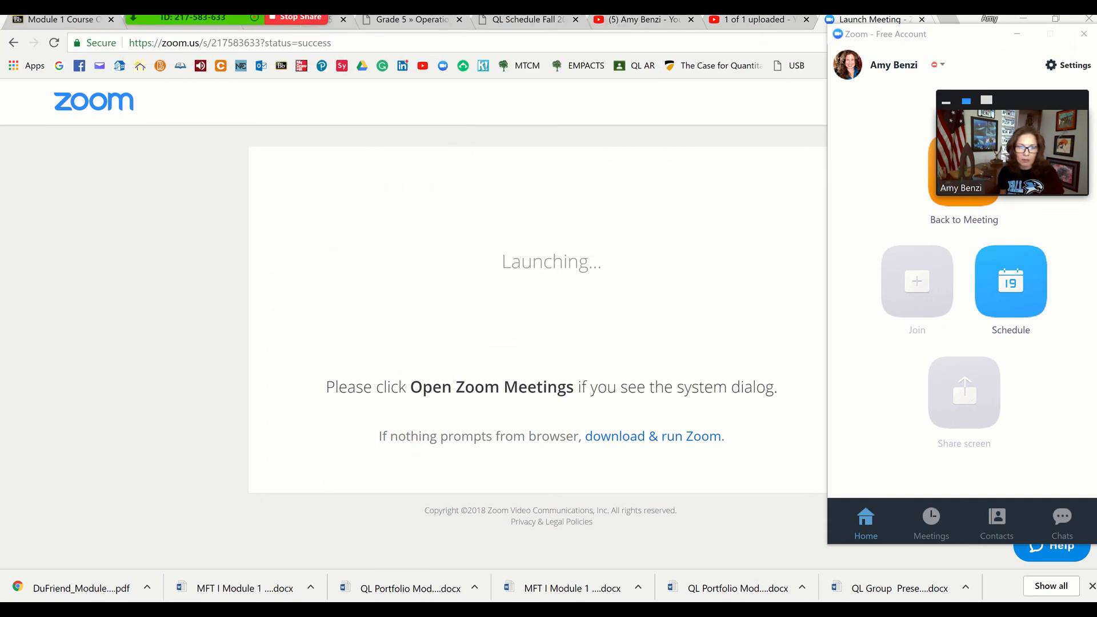
Switch to the Excel Report Quant Lit Module 1 Course Overview workbook, widen its window and maximize it
mouse_move(372, 609)
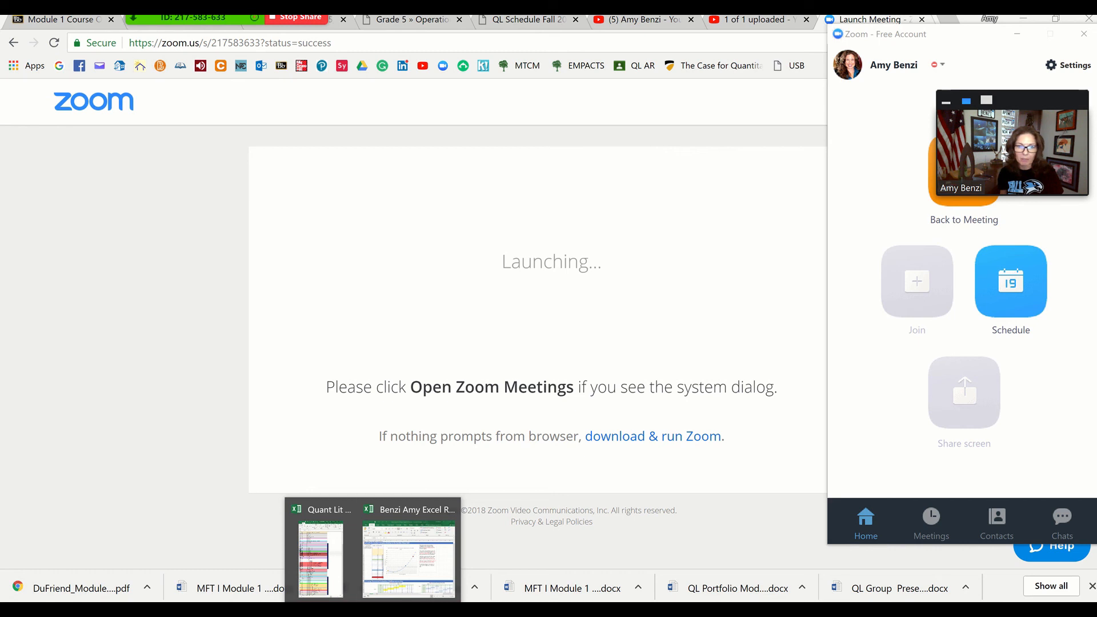
click(387, 580)
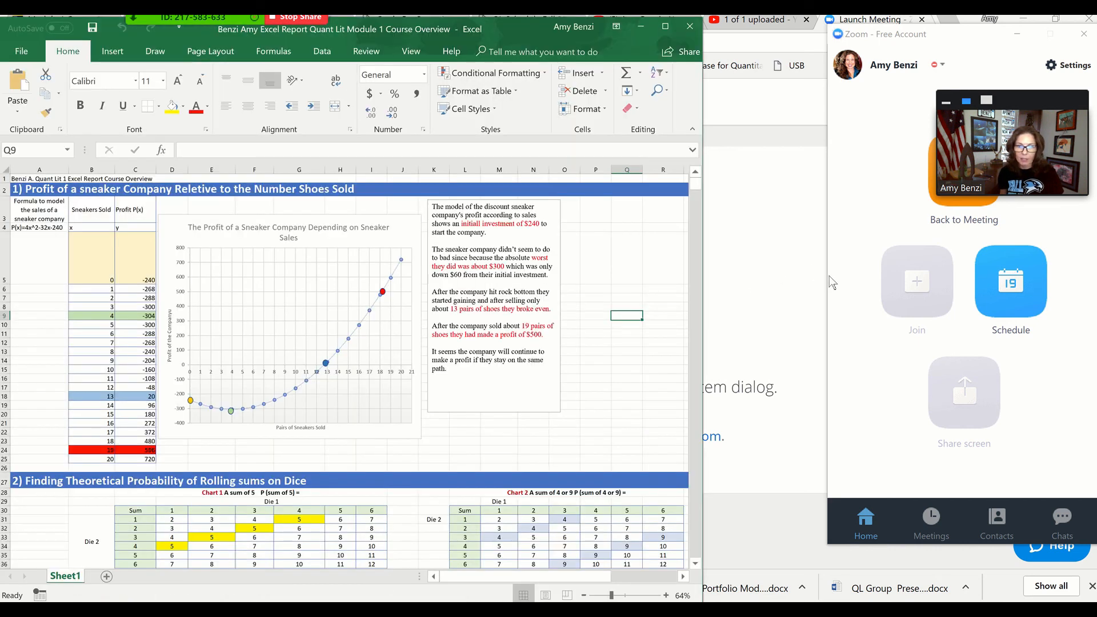
drag(705, 281, 1036, 283)
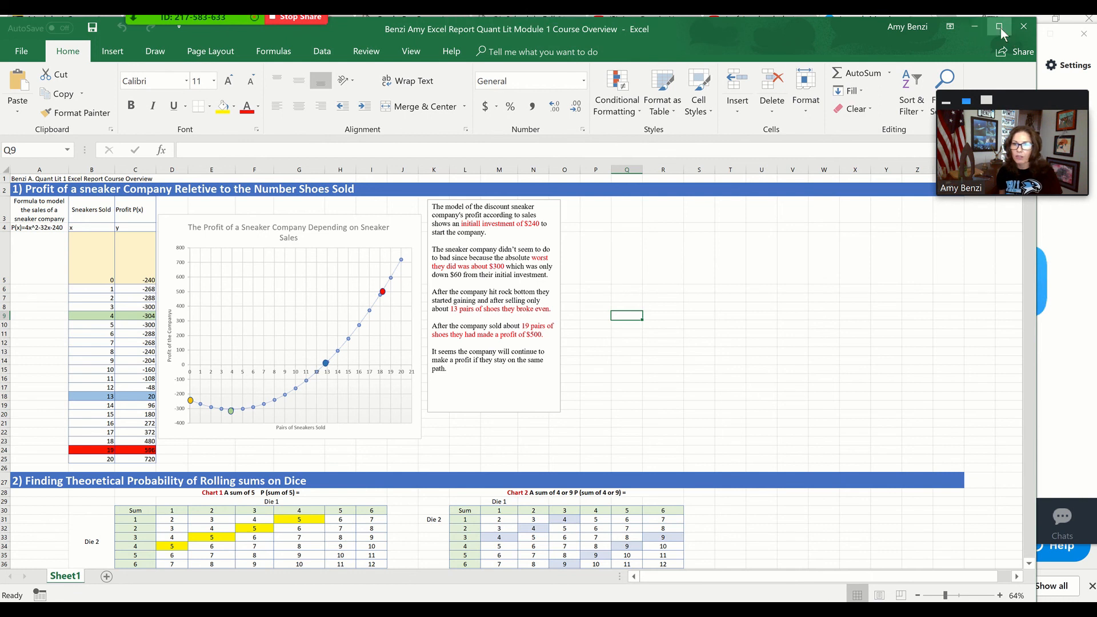
click(1000, 27)
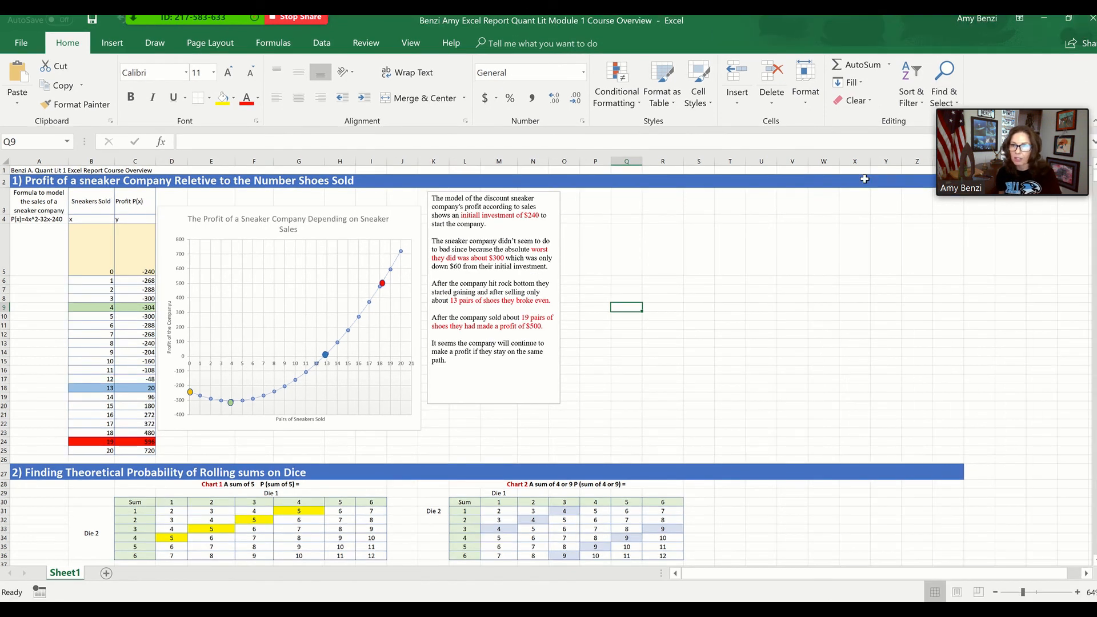
Review the sneaker company profit model, the dice sum probability charts and the histogram section of the report
mouse_move(1037, 167)
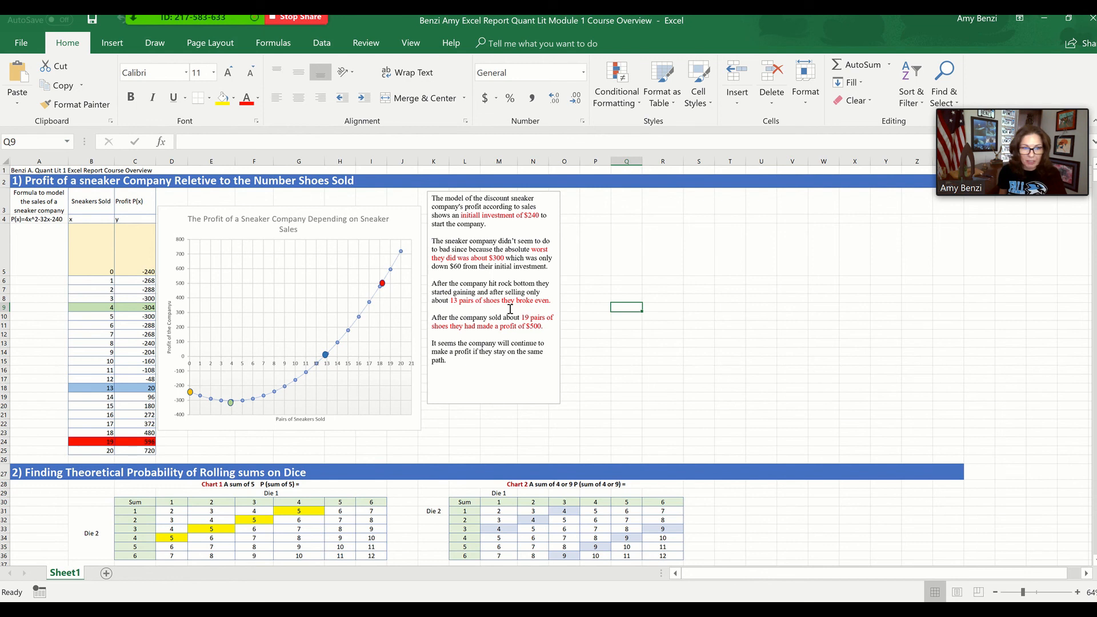
scroll(510, 309, down, 5)
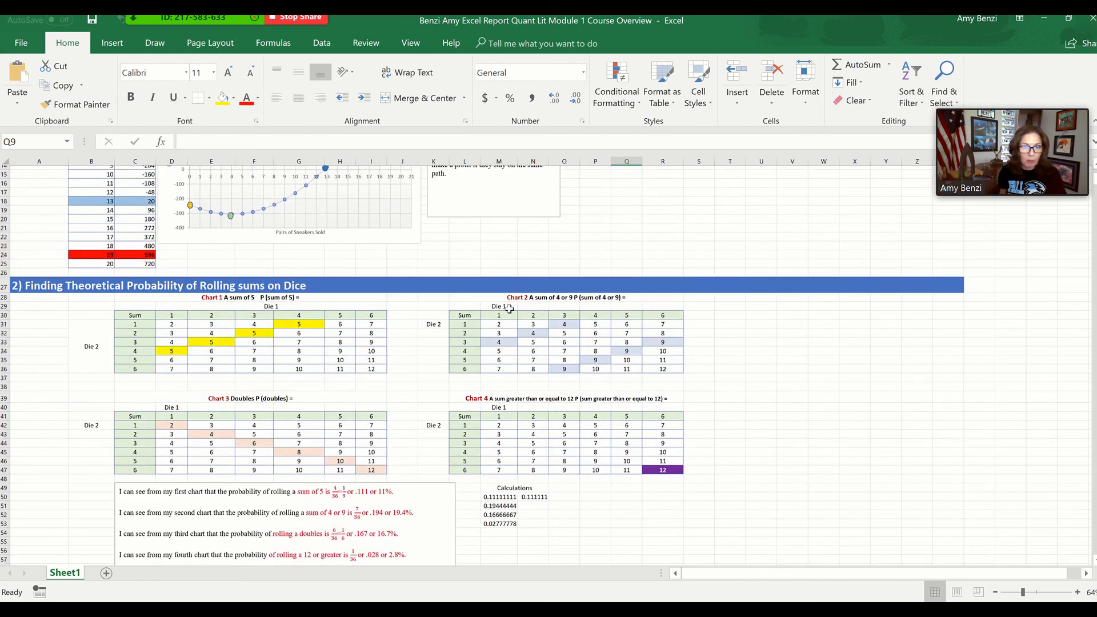
scroll(509, 309, down, 2)
scroll(510, 309, down, 1)
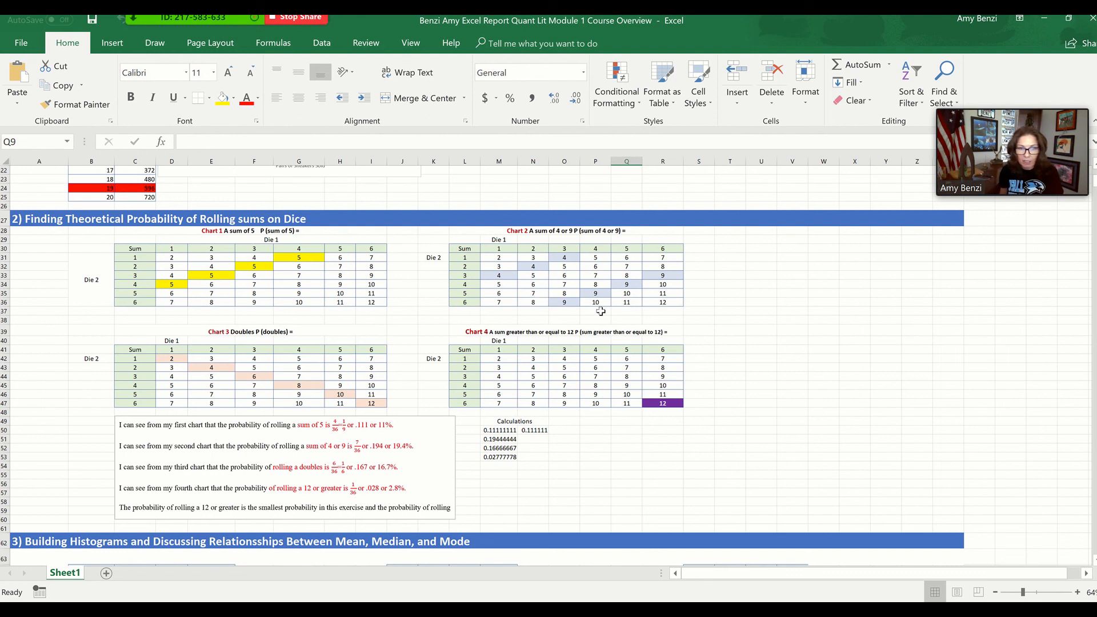
scroll(600, 311, down, 8)
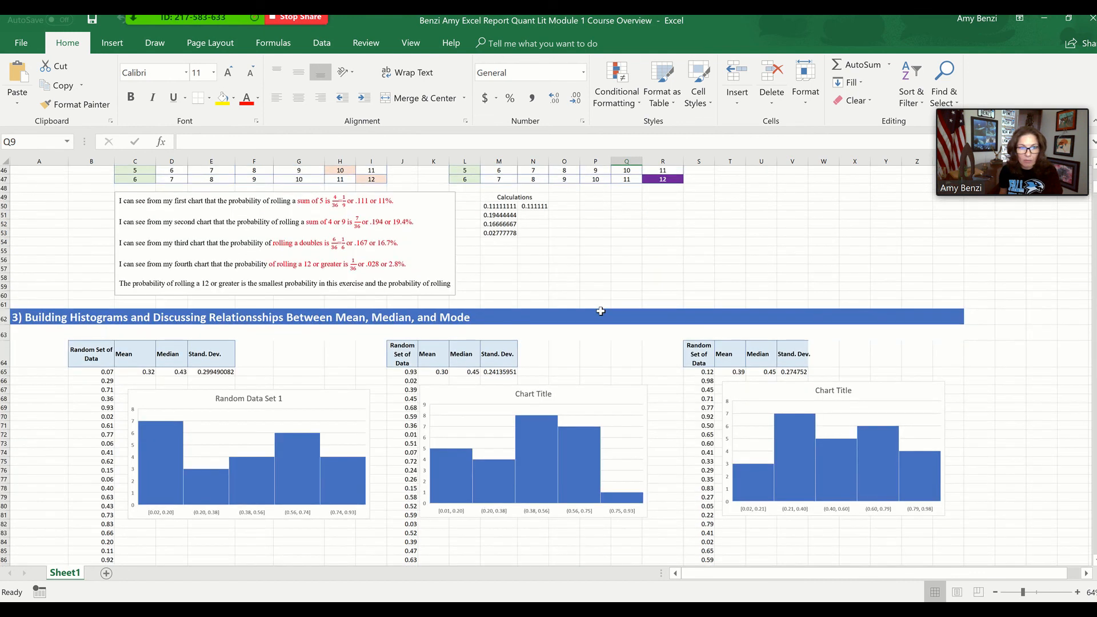
scroll(601, 311, down, 2)
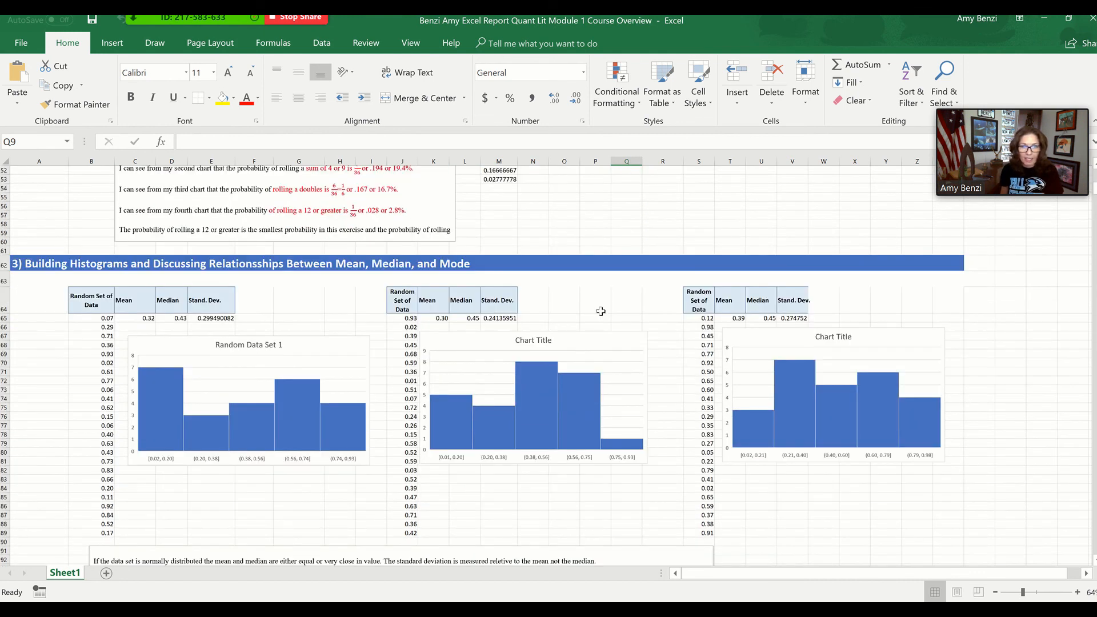
Re-enter the =RAND() formula in cell B65 twice to regenerate the random data sets and their histograms
double_click(105, 319)
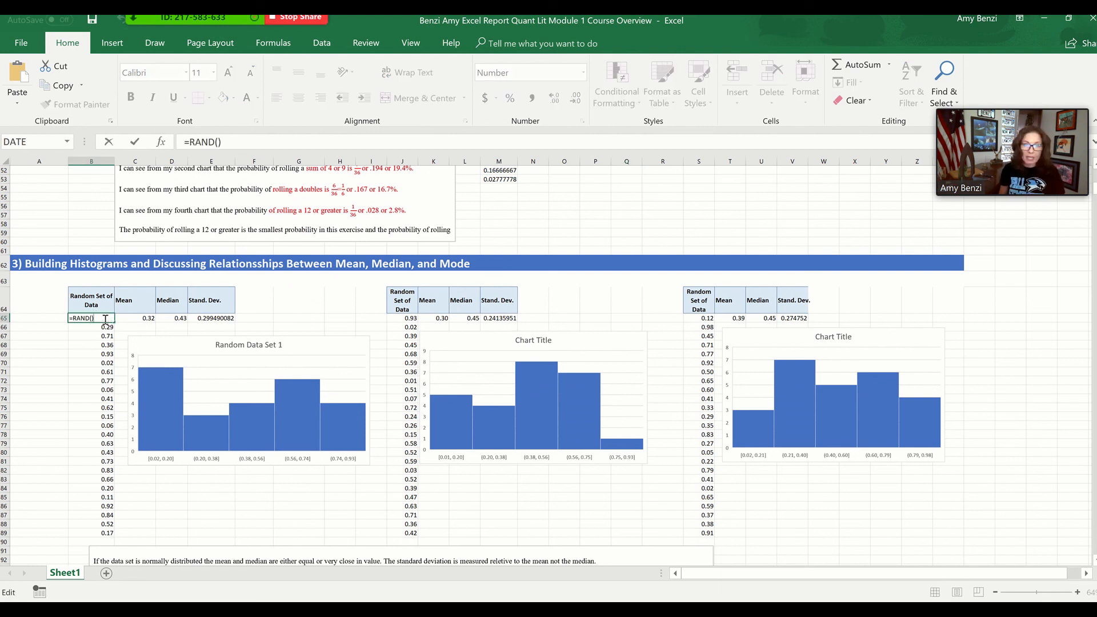
key(Return)
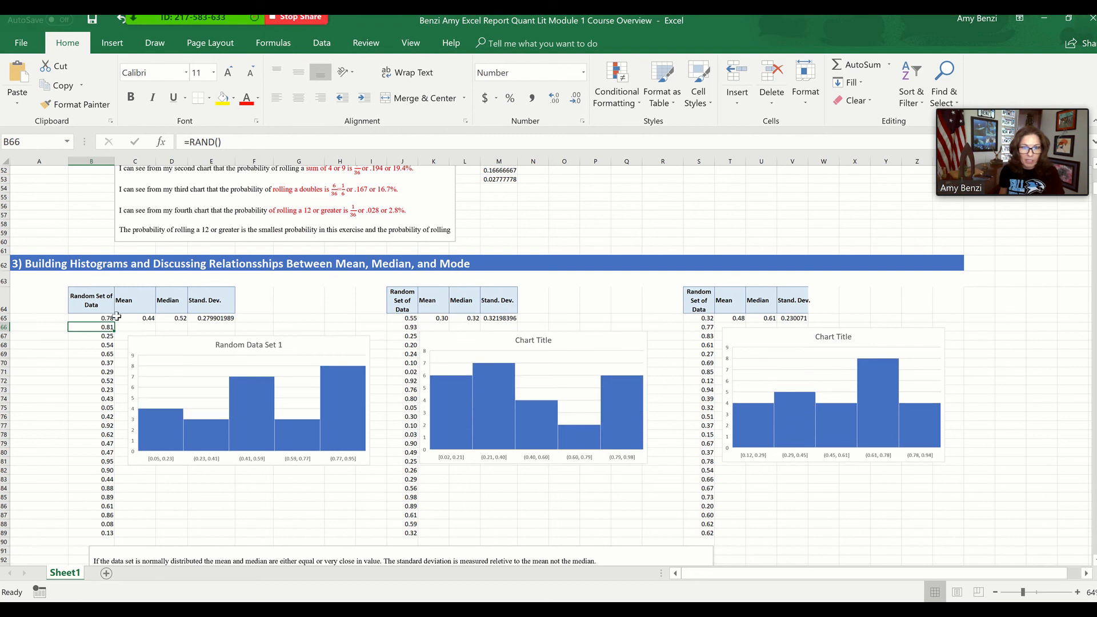
double_click(105, 319)
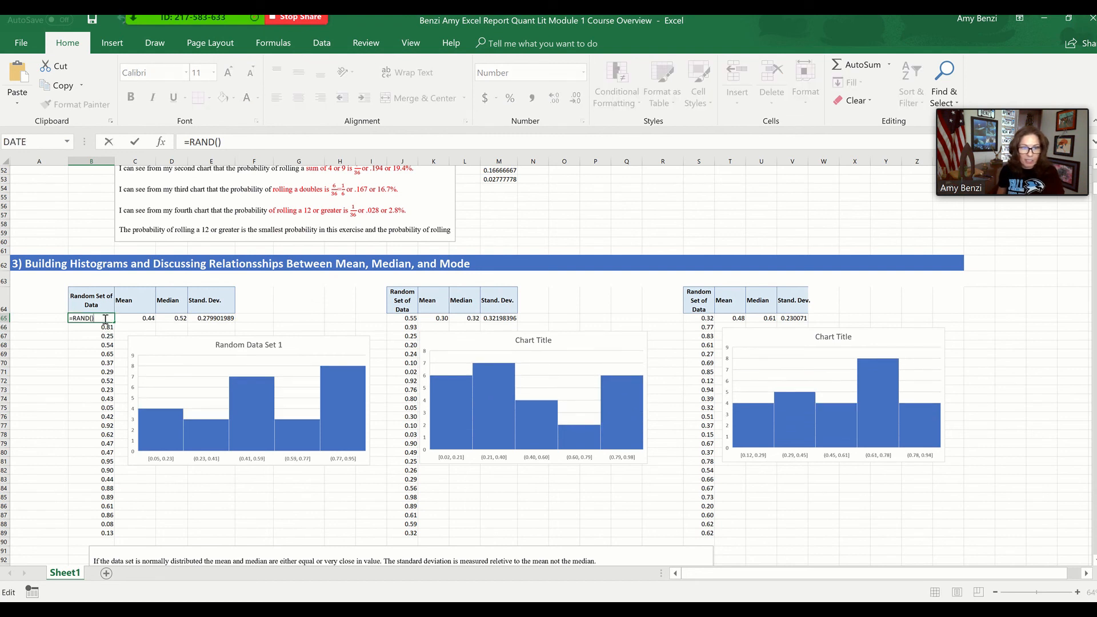
key(Return)
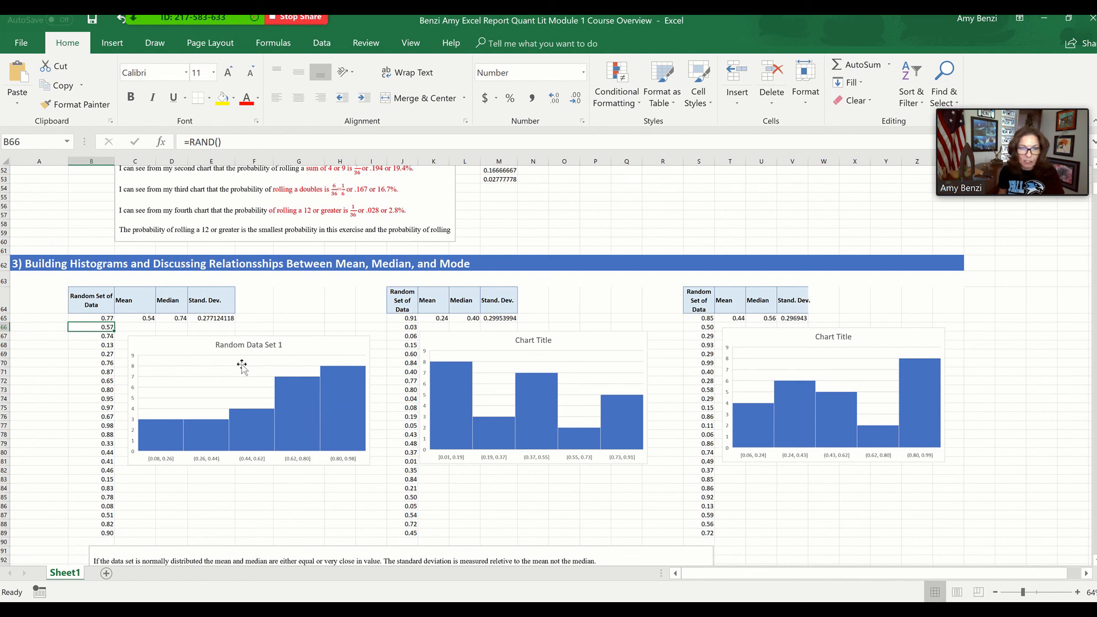
Review the text box below the histograms explaining mean, median, standard deviation and skewed data
scroll(248, 367, down, 4)
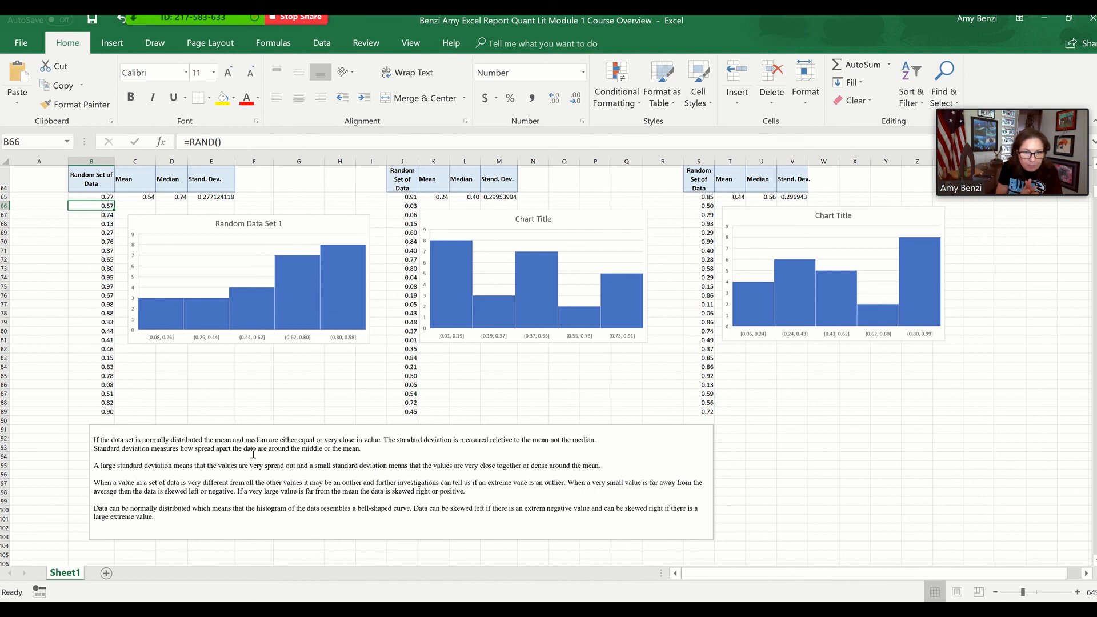
click(301, 471)
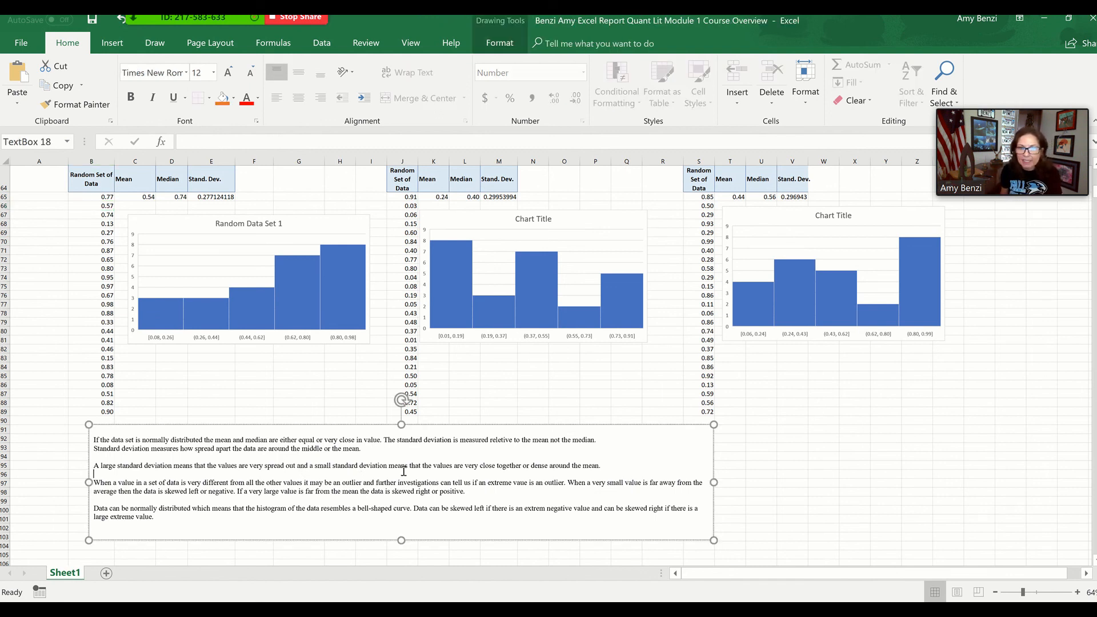
scroll(305, 460, down, 3)
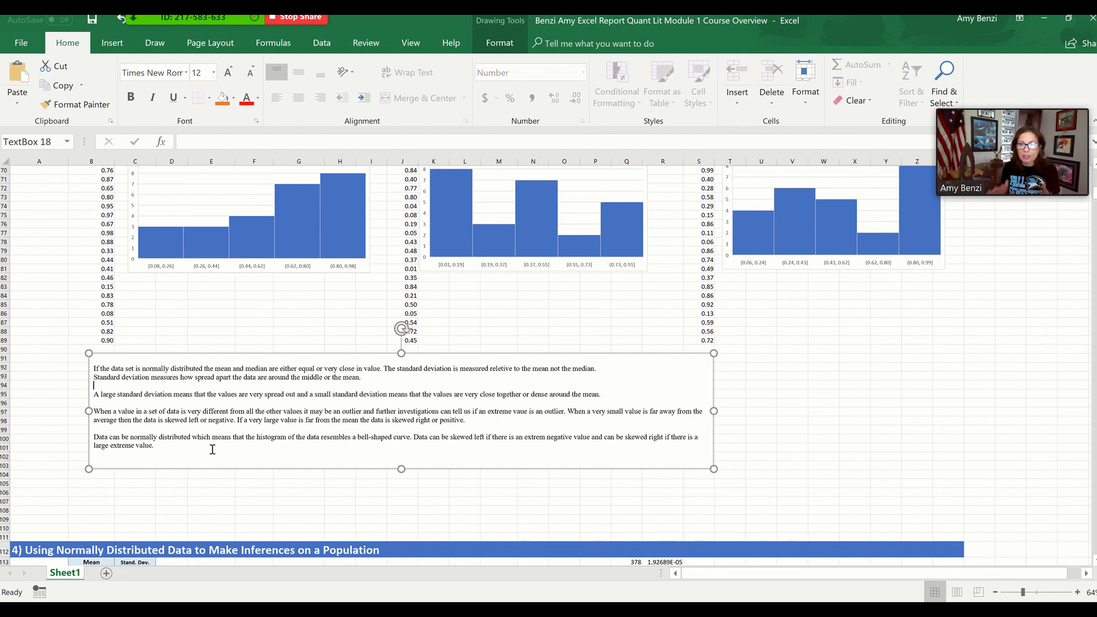
scroll(212, 450, down, 7)
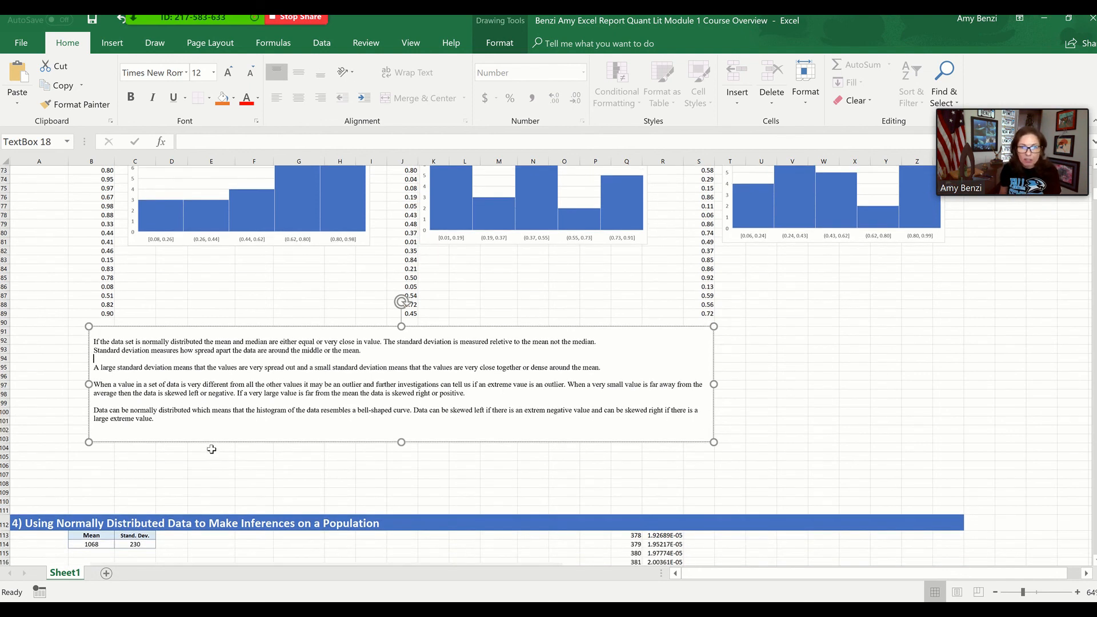
Examine the normal distribution section: the SAT scores curve, the standard deviation table, and the calculation labels for scores over 608 and between 838 and 1298
scroll(212, 450, down, 5)
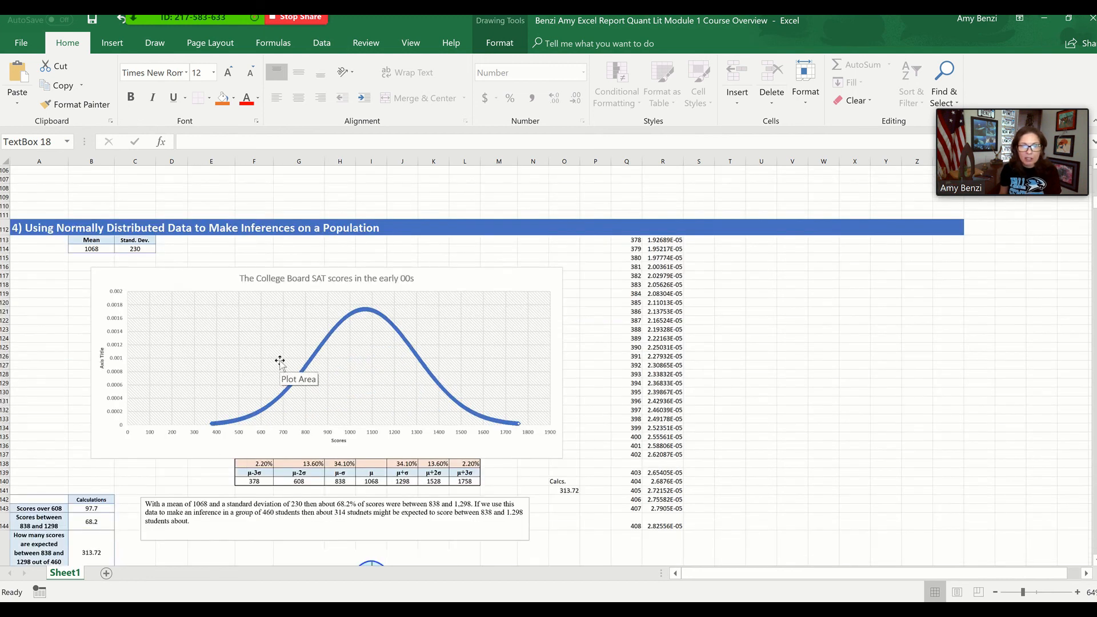
scroll(280, 362, up, 3)
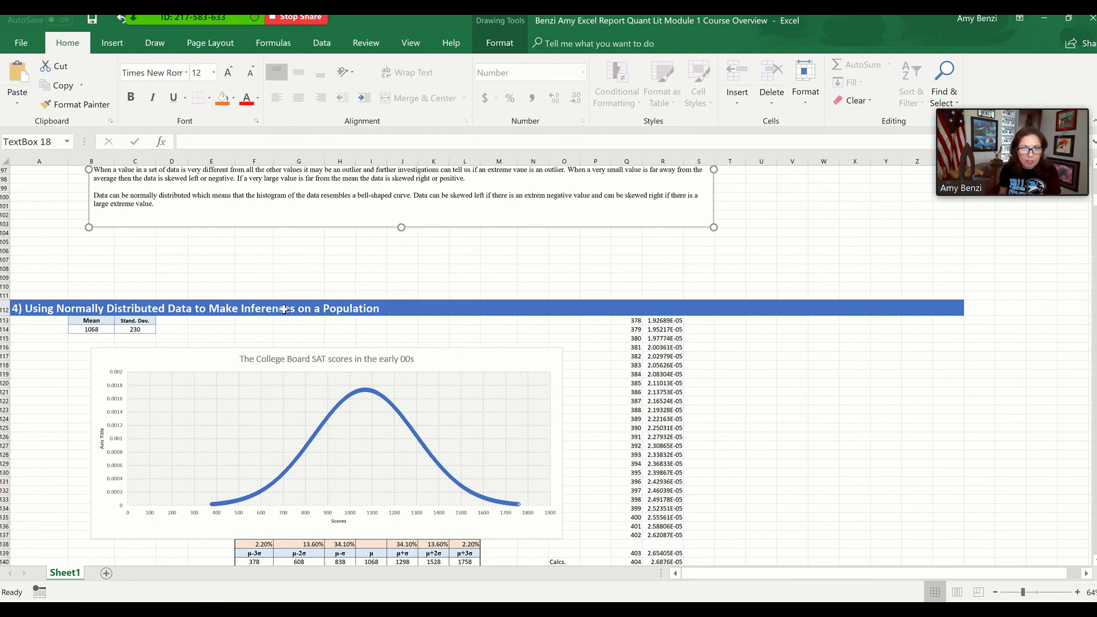
scroll(284, 310, down, 4)
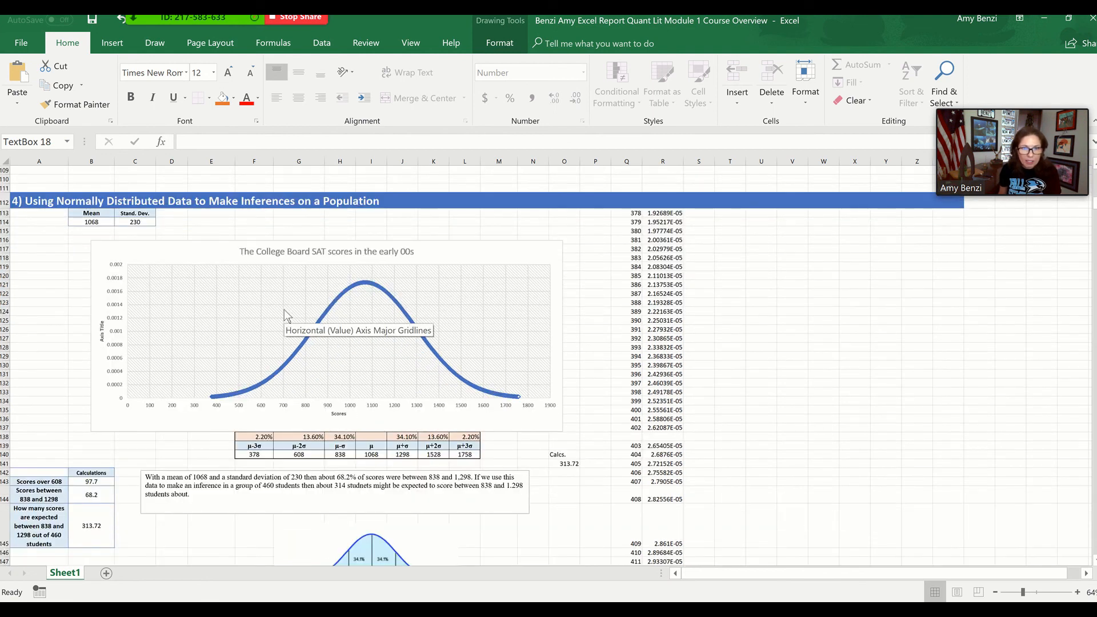
scroll(284, 313, down, 2)
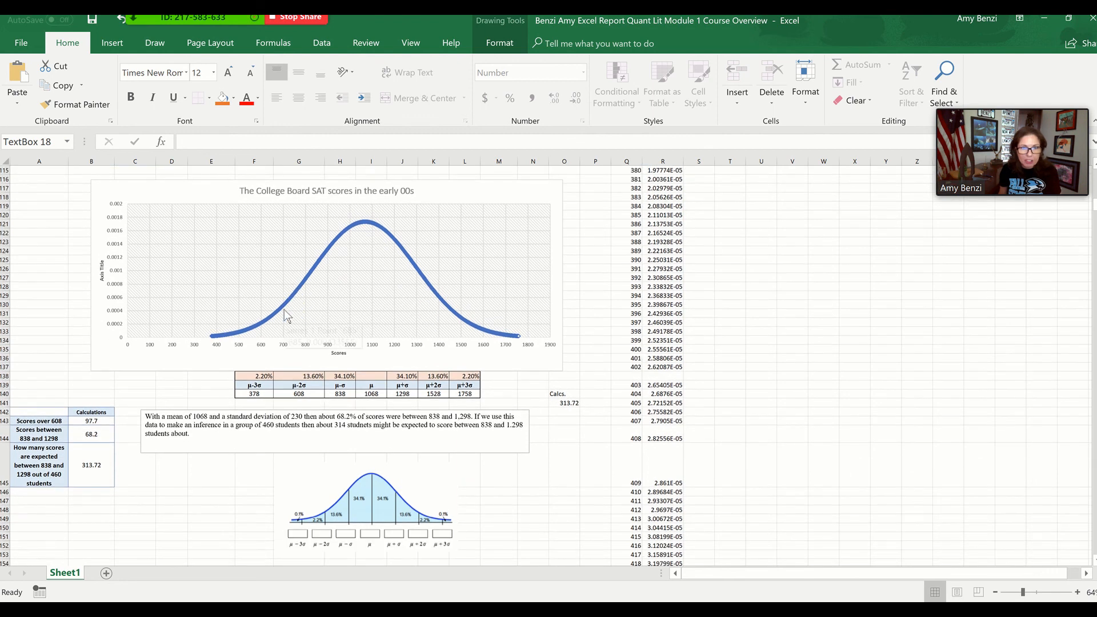
scroll(286, 315, up, 1)
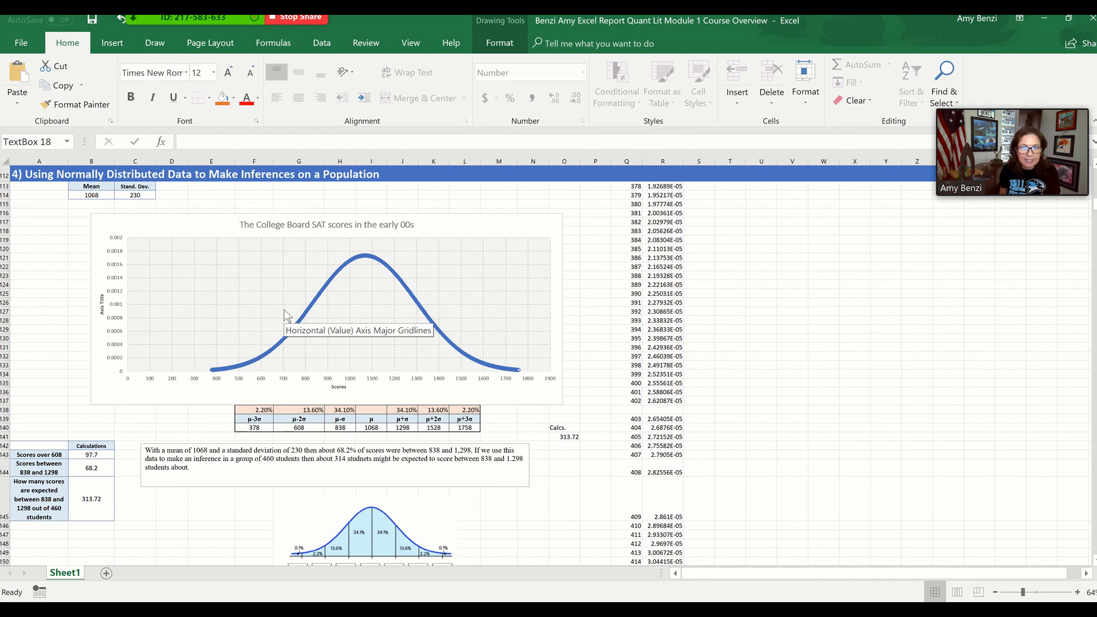
scroll(286, 316, down, 1)
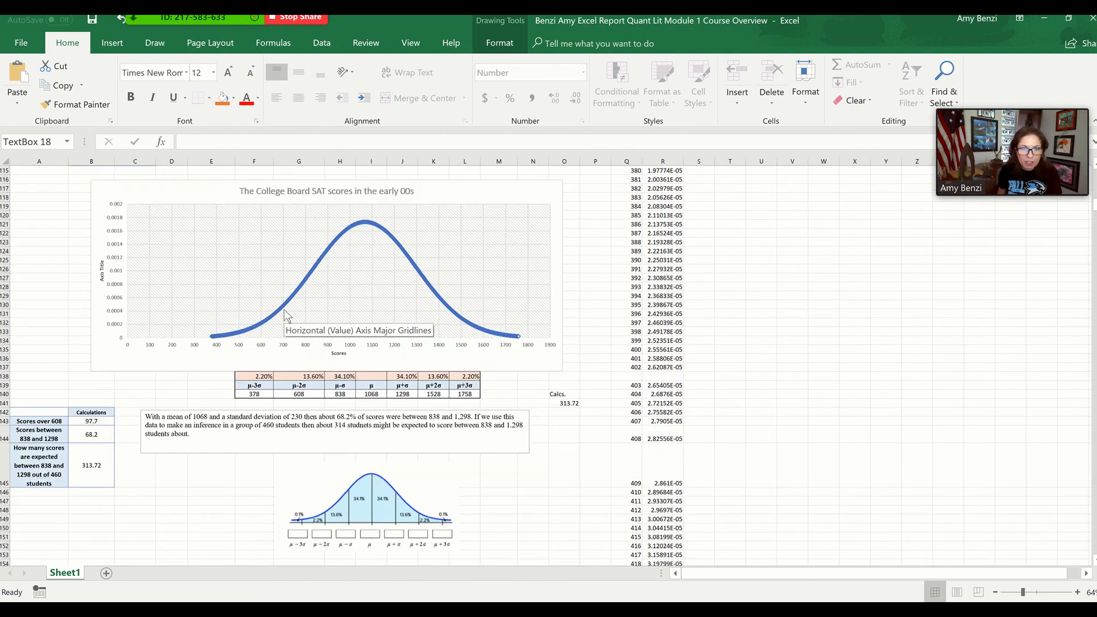
scroll(286, 316, down, 1)
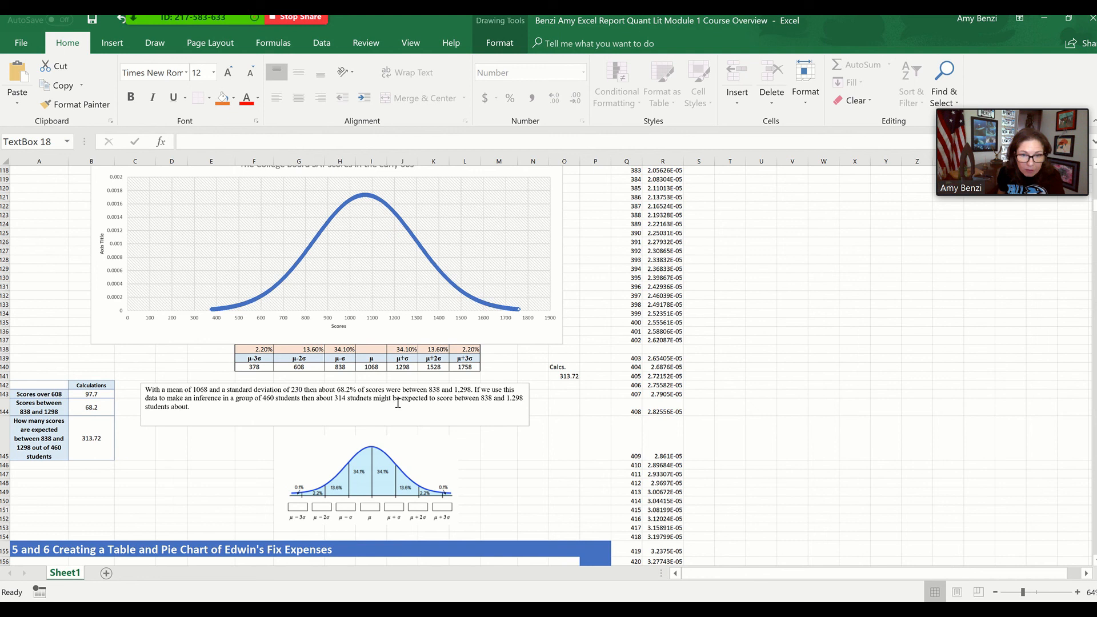
click(46, 395)
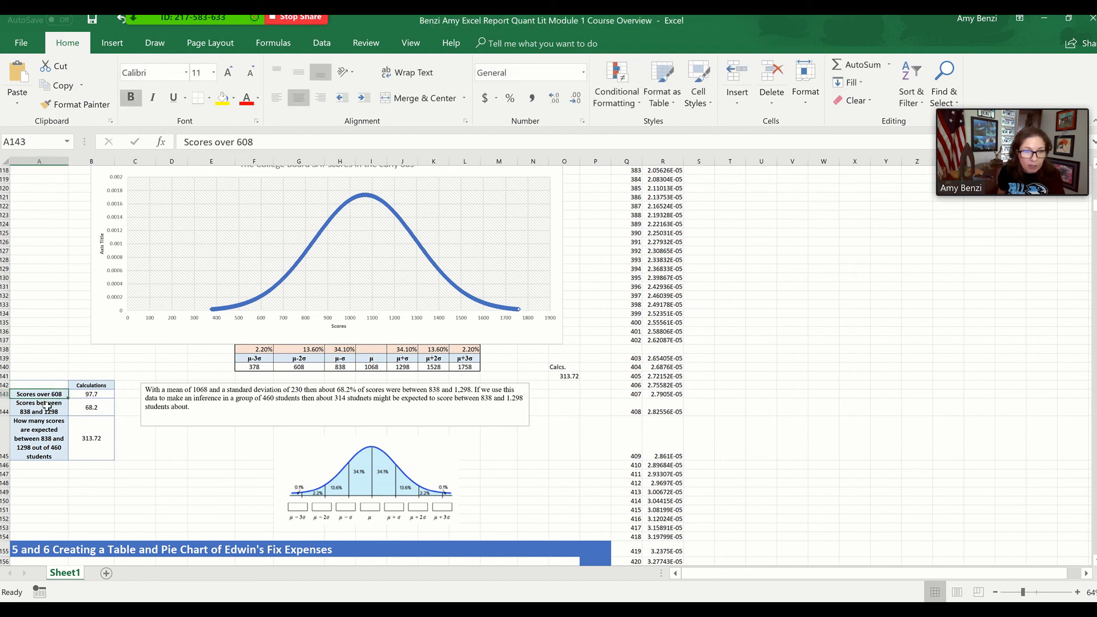
click(47, 407)
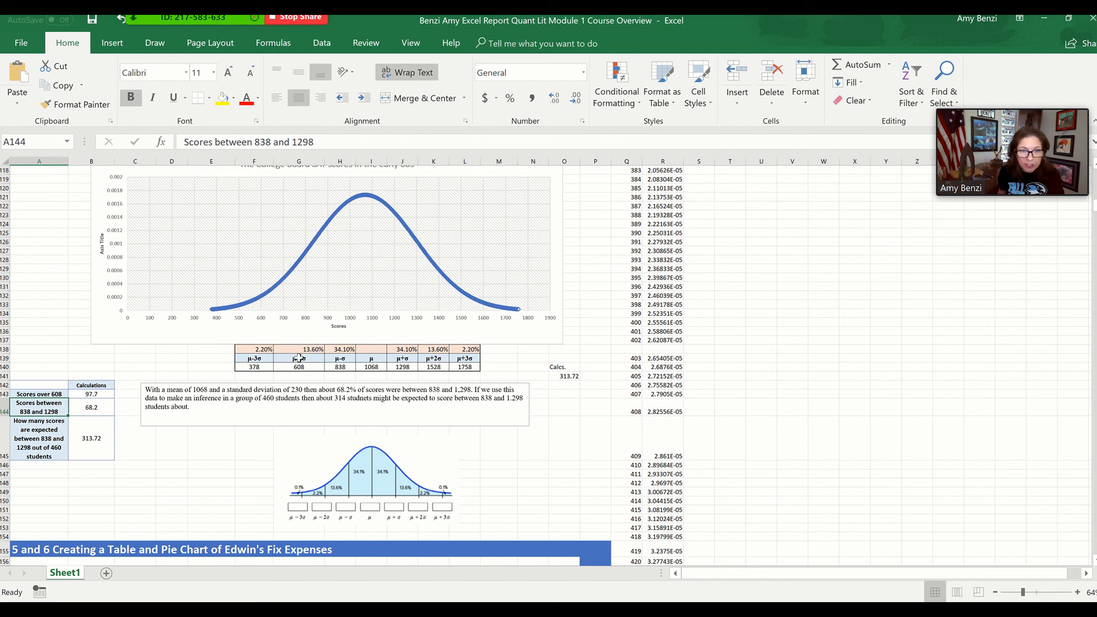
Enlarge the bell curve percentages picture, overlay it on the SAT scores chart for comparison, and return it below the summary text box
drag(337, 478, 165, 198)
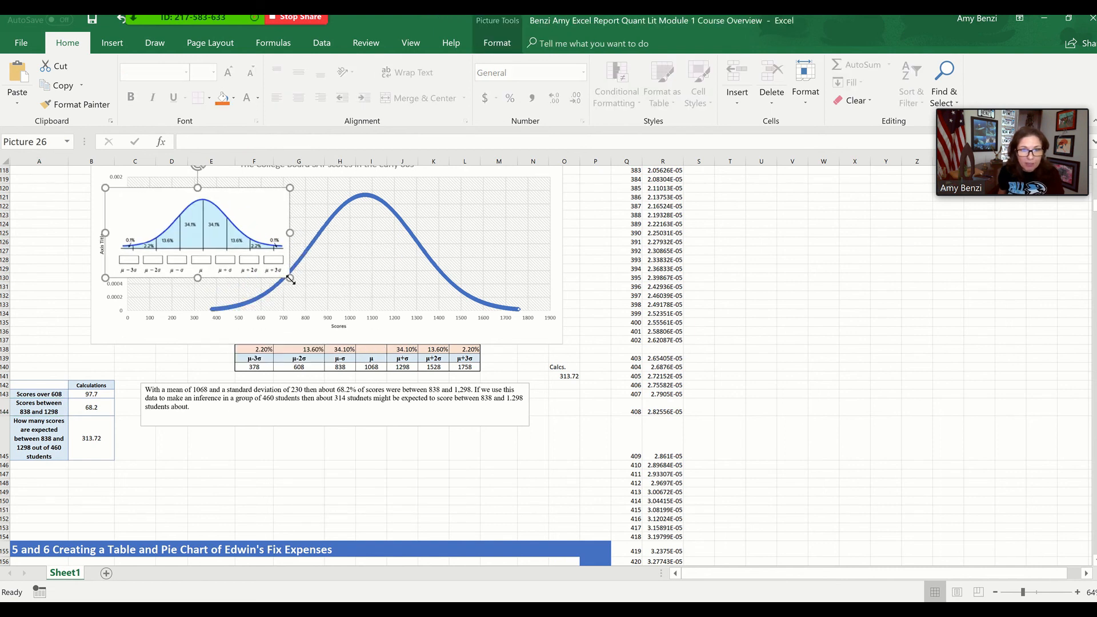
drag(290, 277, 348, 307)
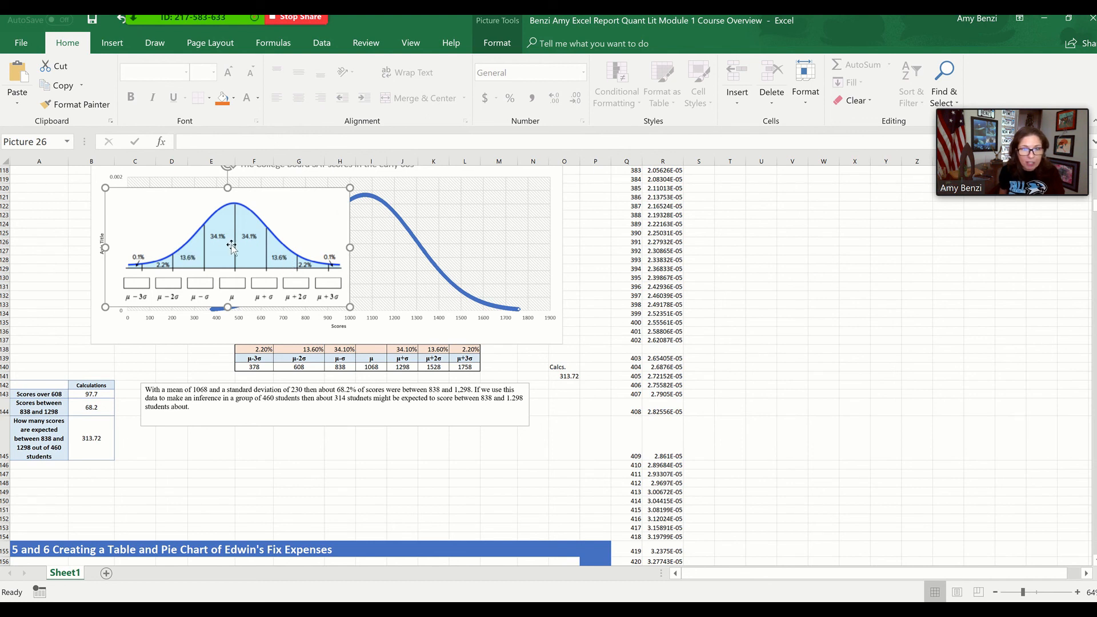
drag(286, 291, 473, 485)
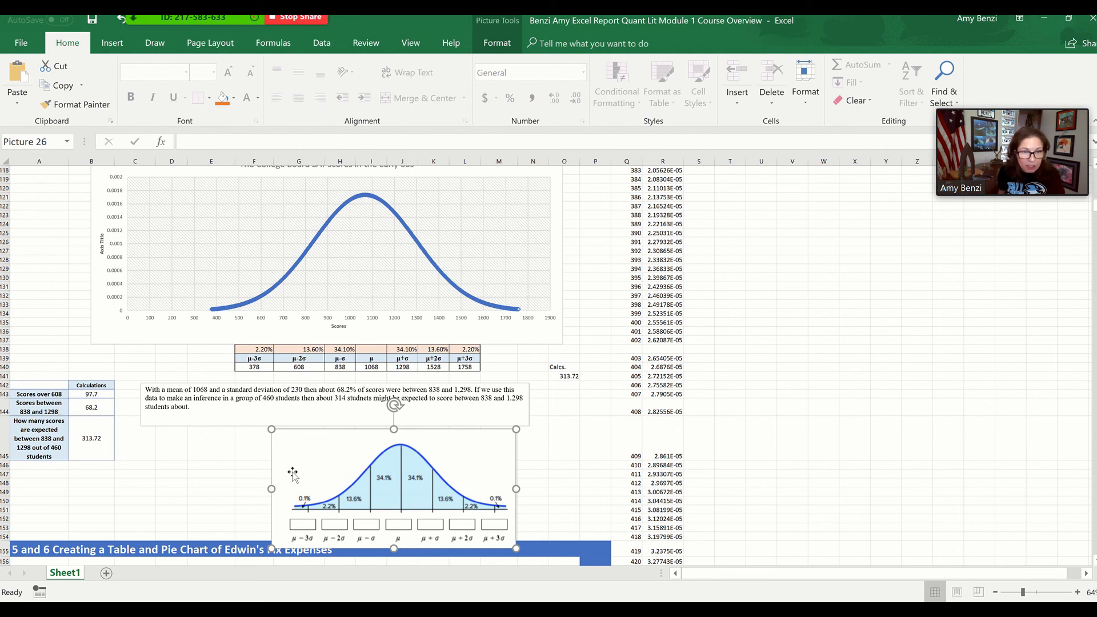
drag(326, 488, 301, 283)
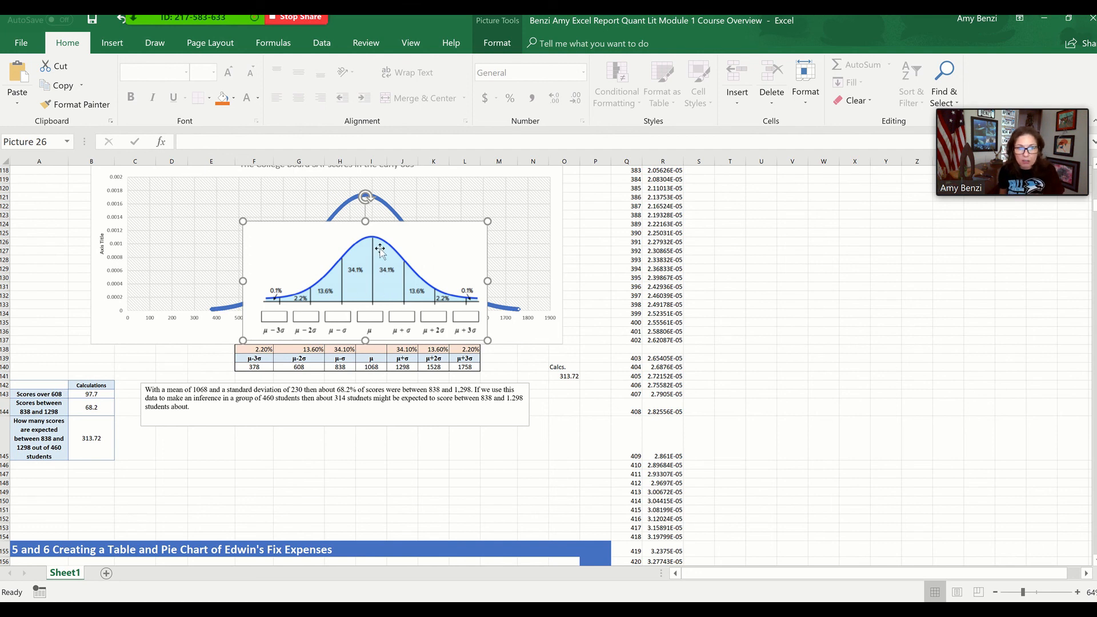
drag(381, 250, 380, 466)
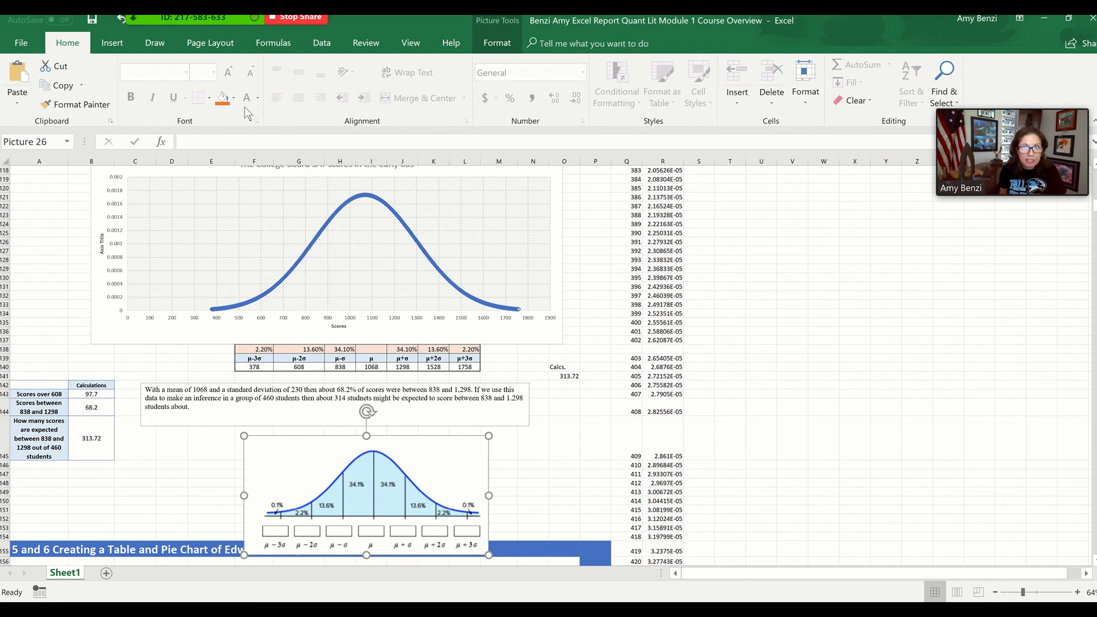
Show the worksheet's formulas to inspect the standard deviation table and SAT score calculations, and return to displaying the values
click(271, 49)
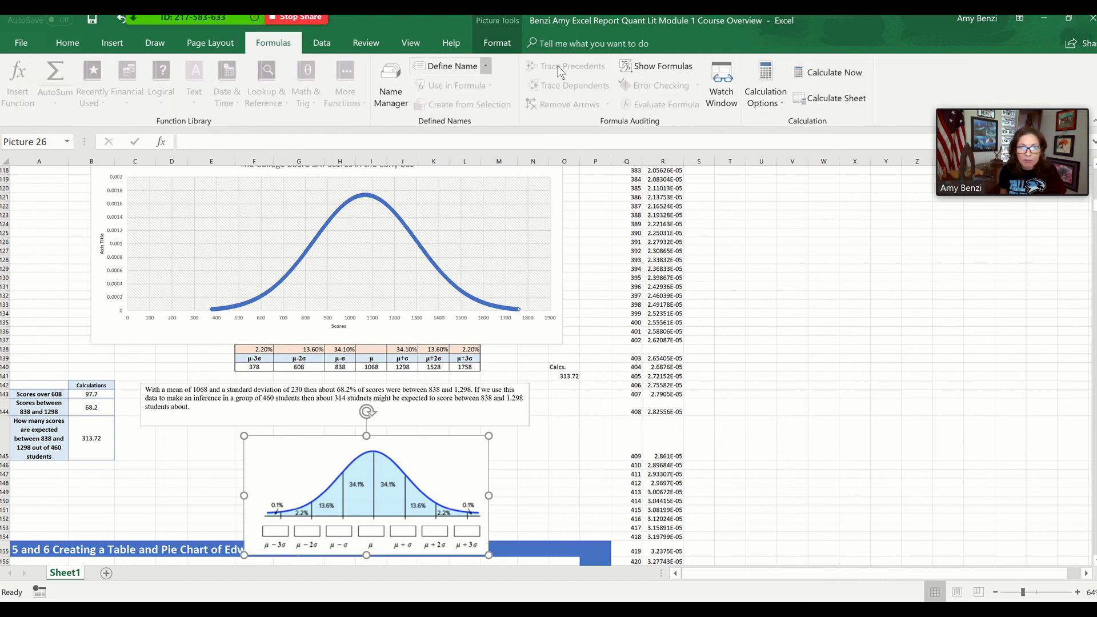
click(653, 69)
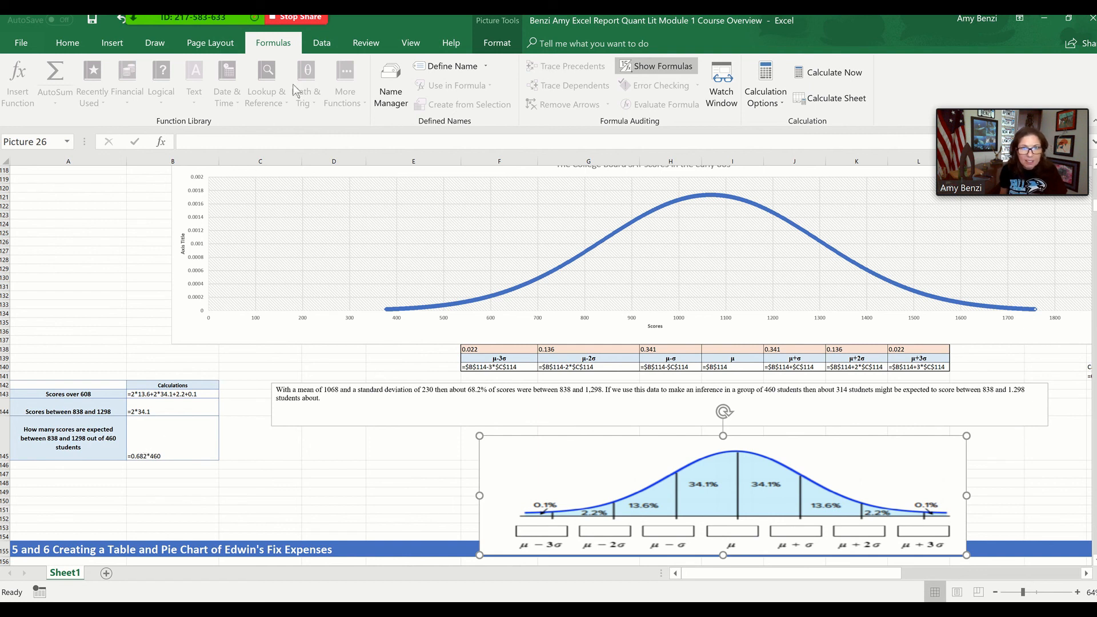
click(640, 67)
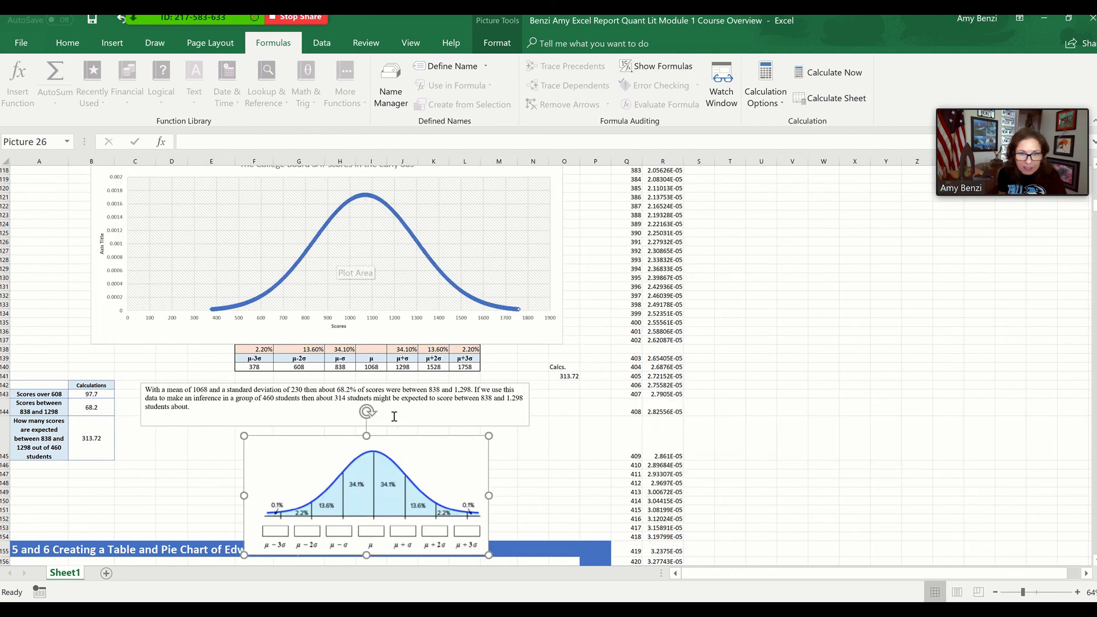
Shrink the bell curve percentages picture and move it clear of the section 5 and 6 heading
scroll(779, 424, down, 2)
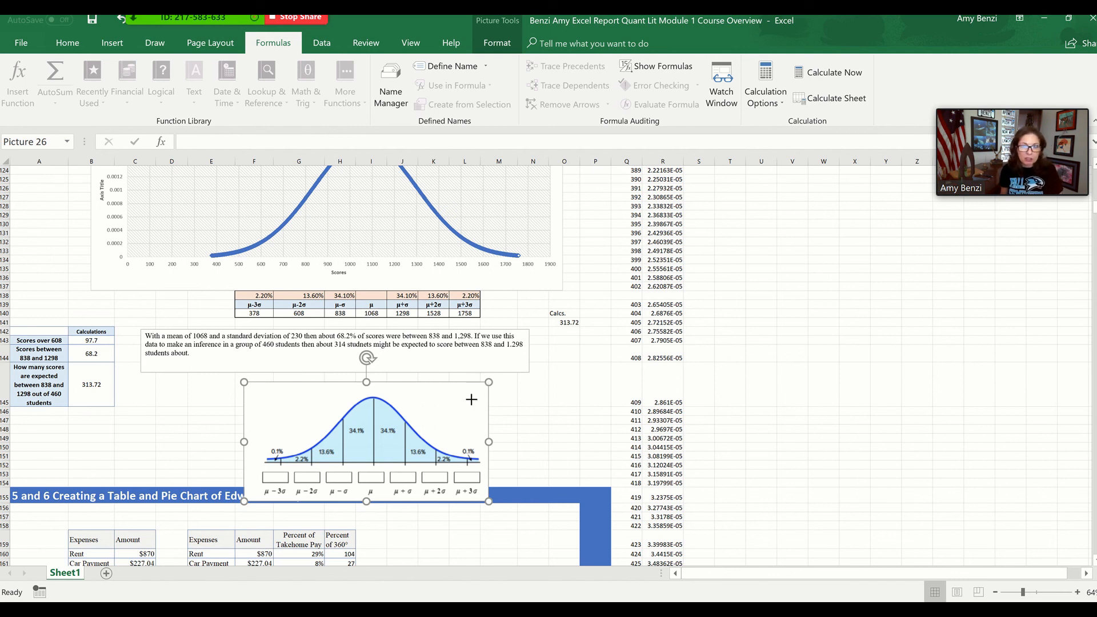
drag(489, 382, 464, 395)
drag(345, 424, 341, 406)
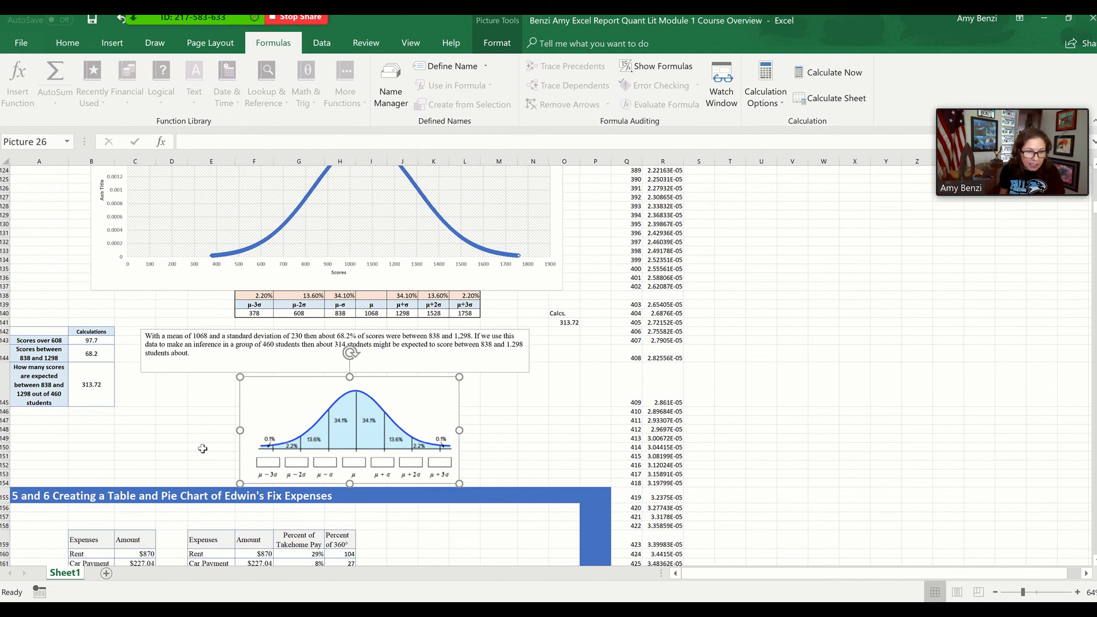
Review the fixed expenses section's tables, pie chart and summary text, and return to the heading of section 4
scroll(203, 449, down, 11)
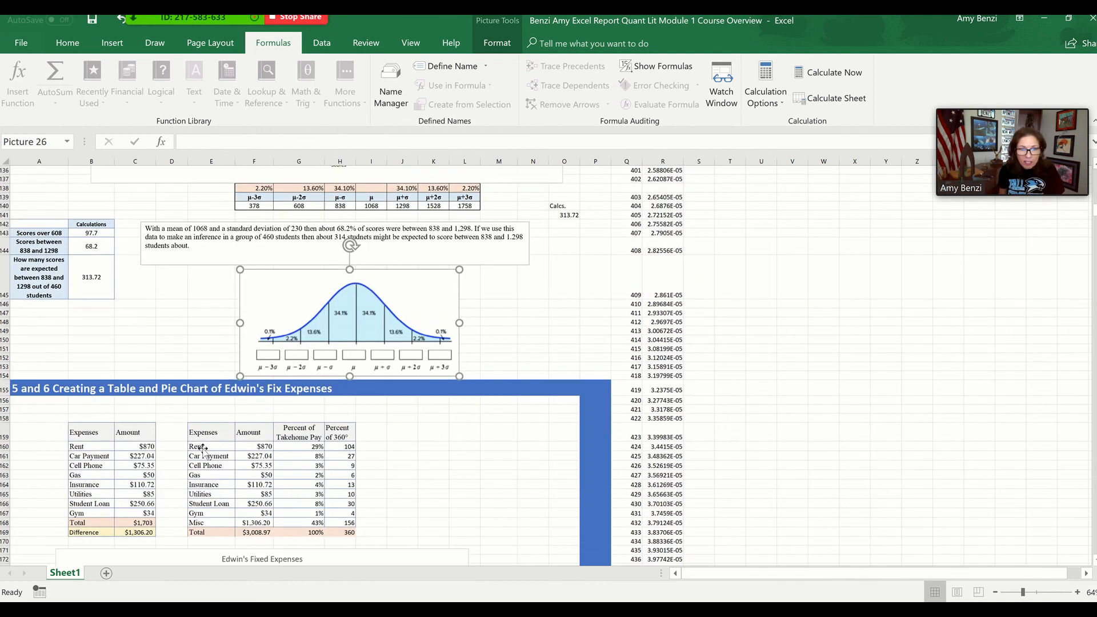
scroll(202, 449, up, 1)
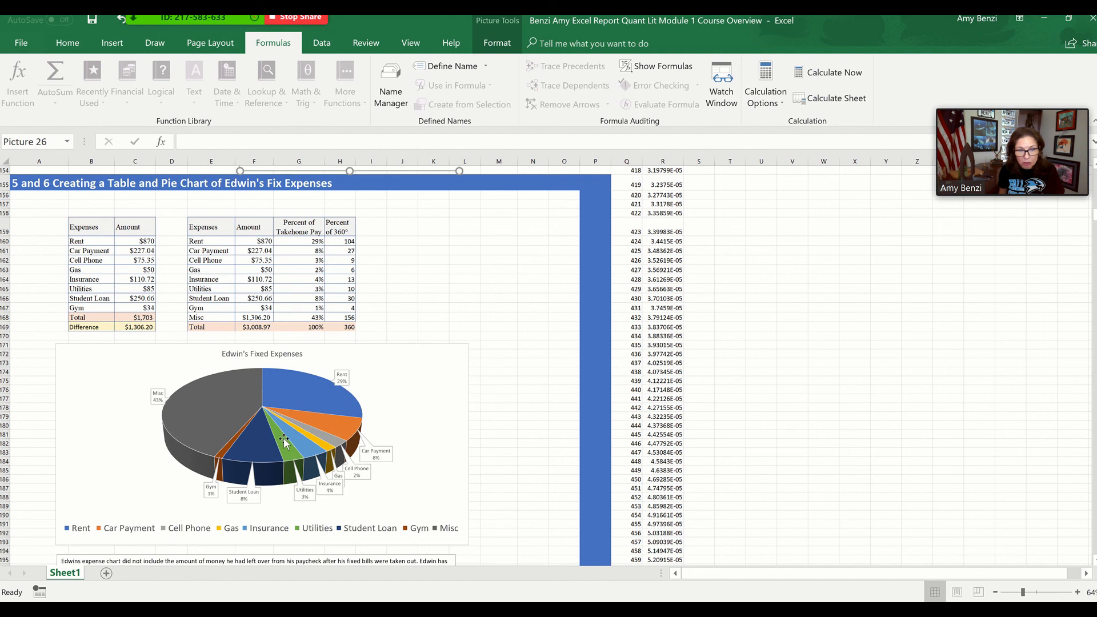
mouse_move(279, 440)
scroll(278, 440, down, 2)
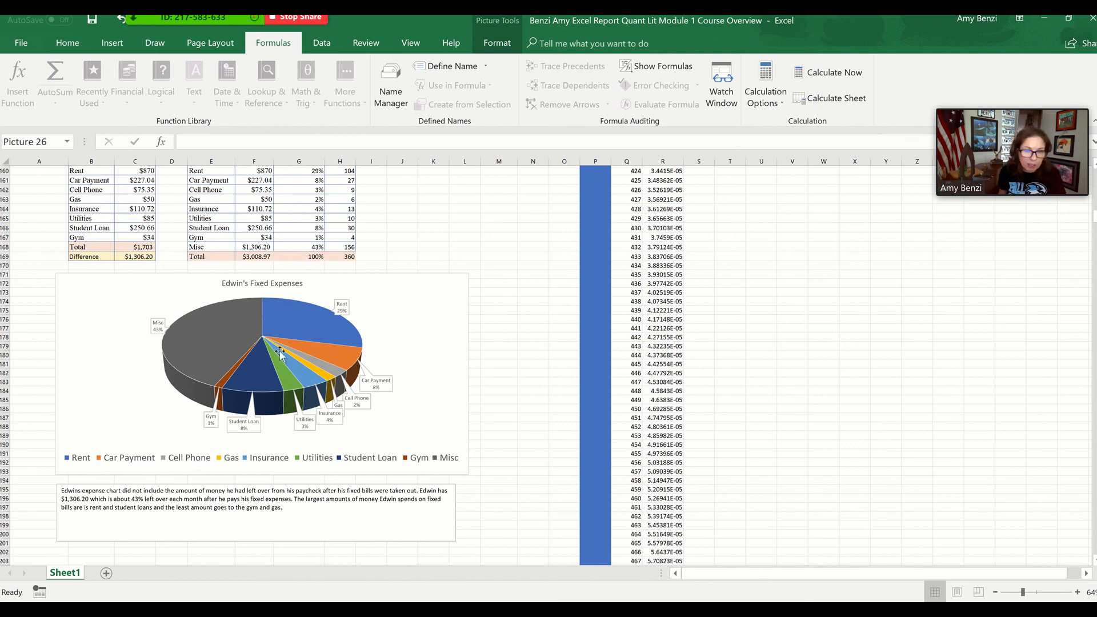
mouse_move(280, 359)
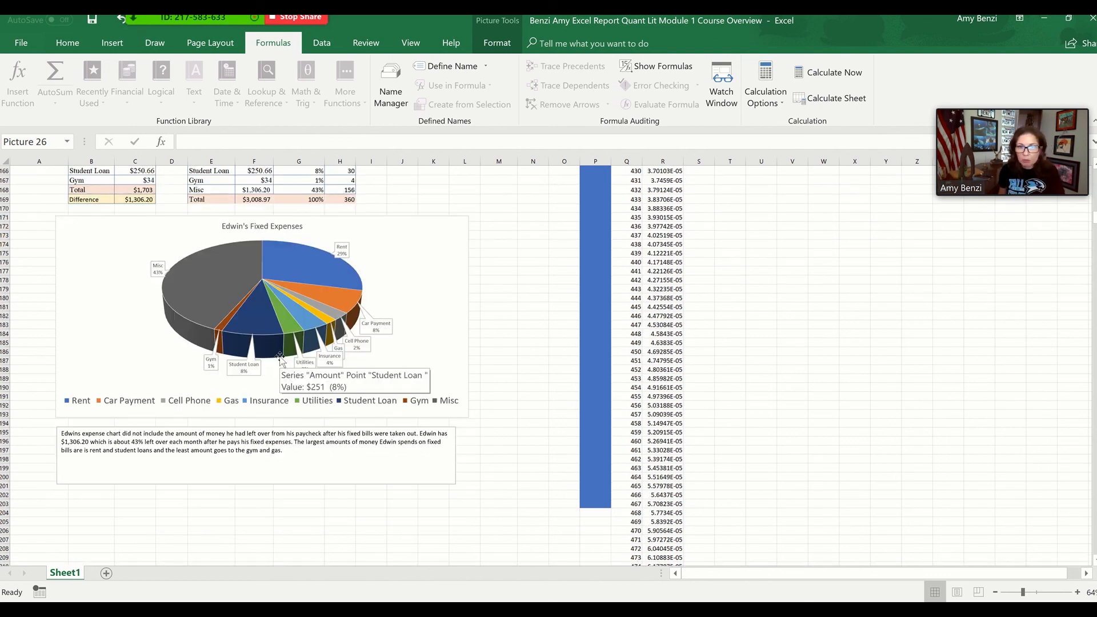
scroll(281, 358, up, 6)
scroll(280, 356, up, 4)
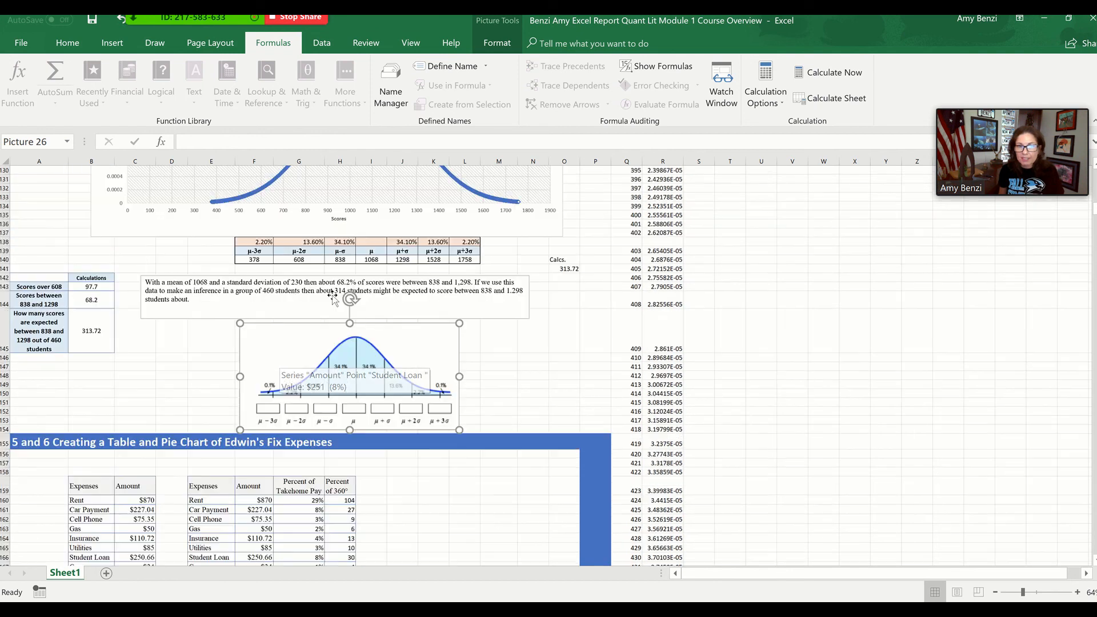
scroll(333, 297, up, 6)
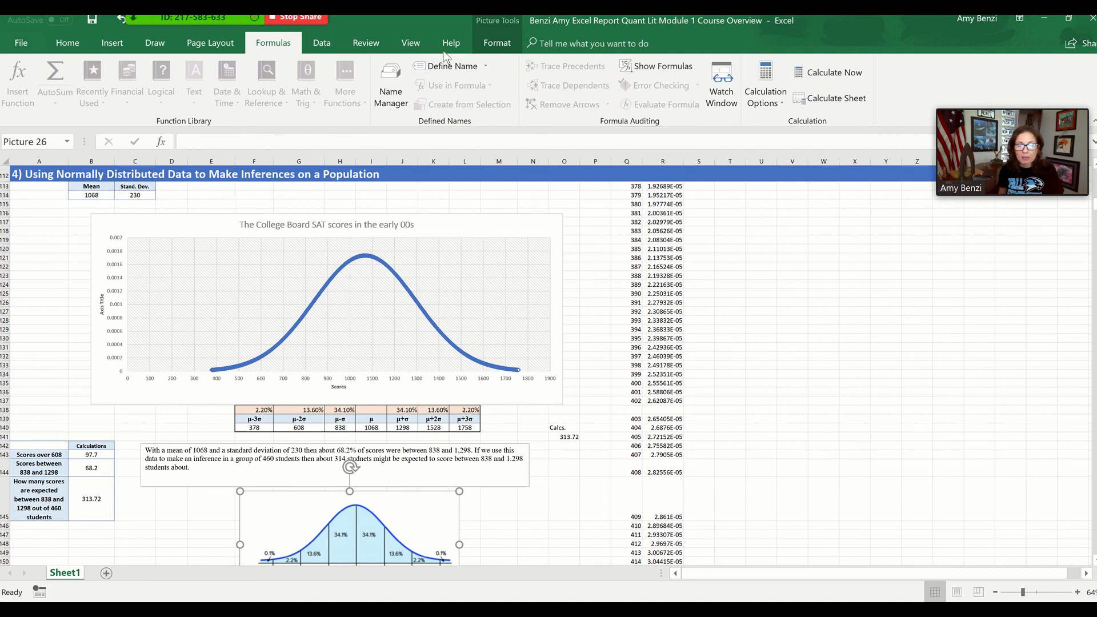
Stop sharing the screen and end the Zoom meeting for all participants
mouse_move(1012, 176)
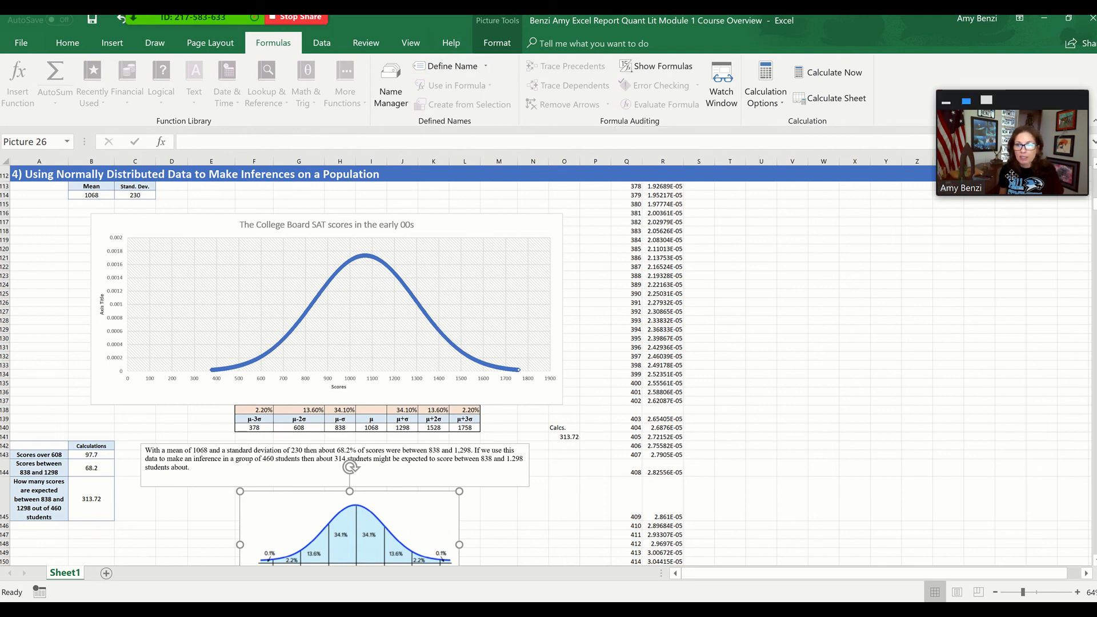
click(301, 18)
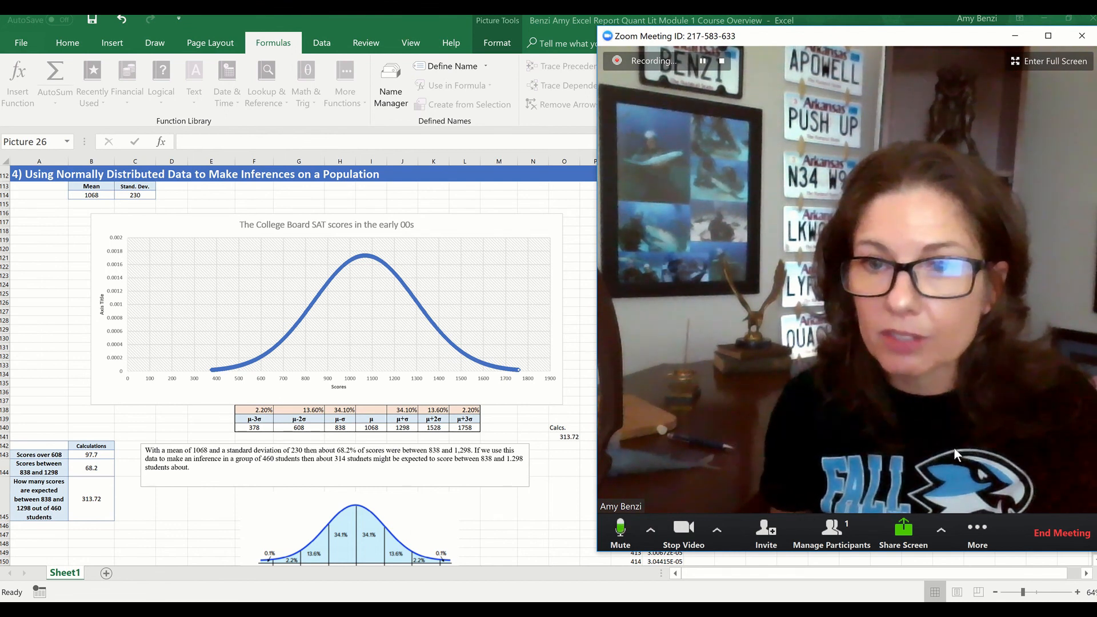
click(1044, 531)
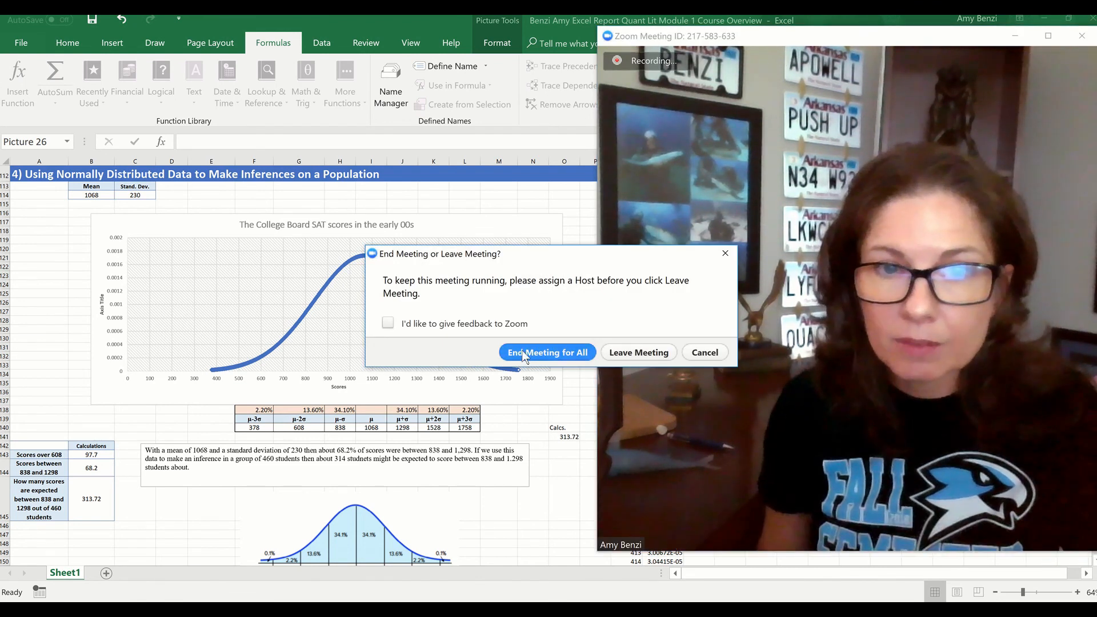
click(524, 353)
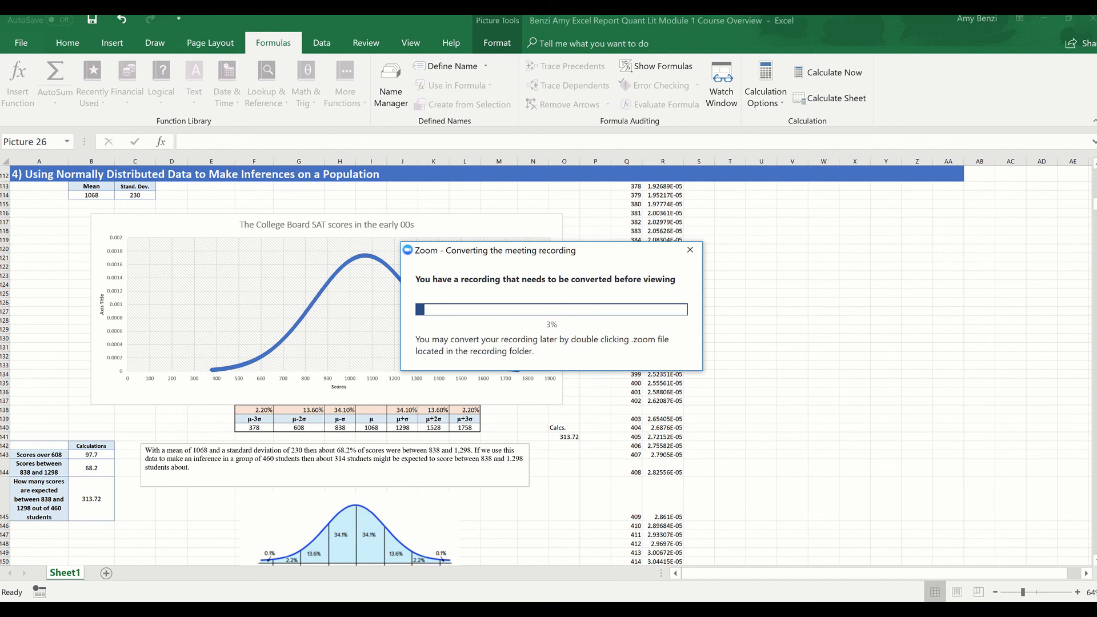
Switch to Google Chrome and bring up the Module 5 Statistics and Probability Exam PDF
mouse_move(158, 610)
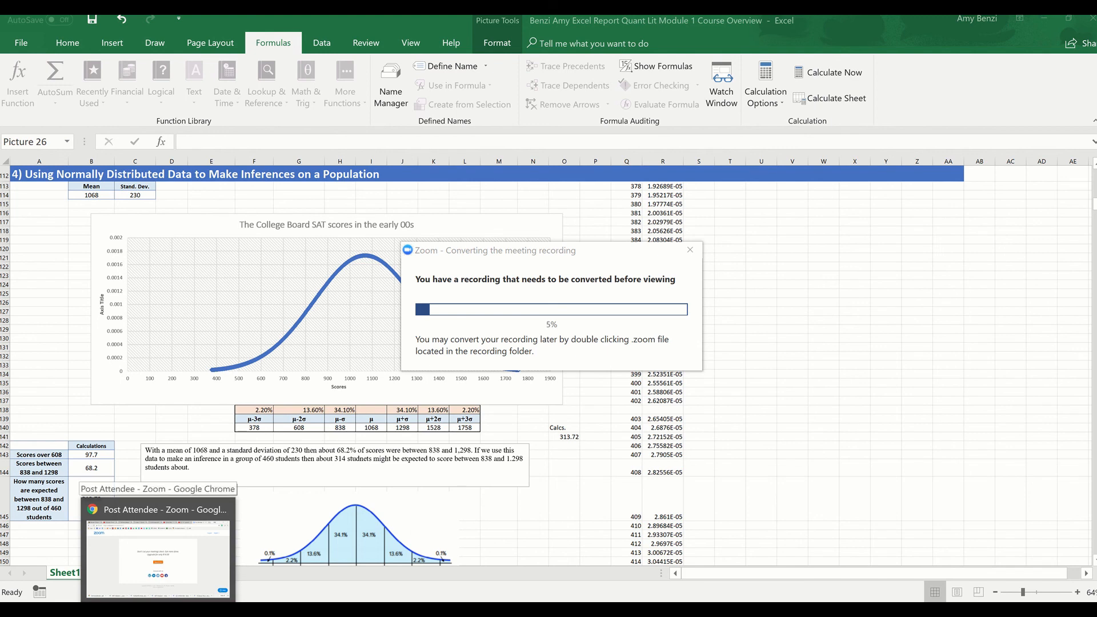
mouse_move(86, 610)
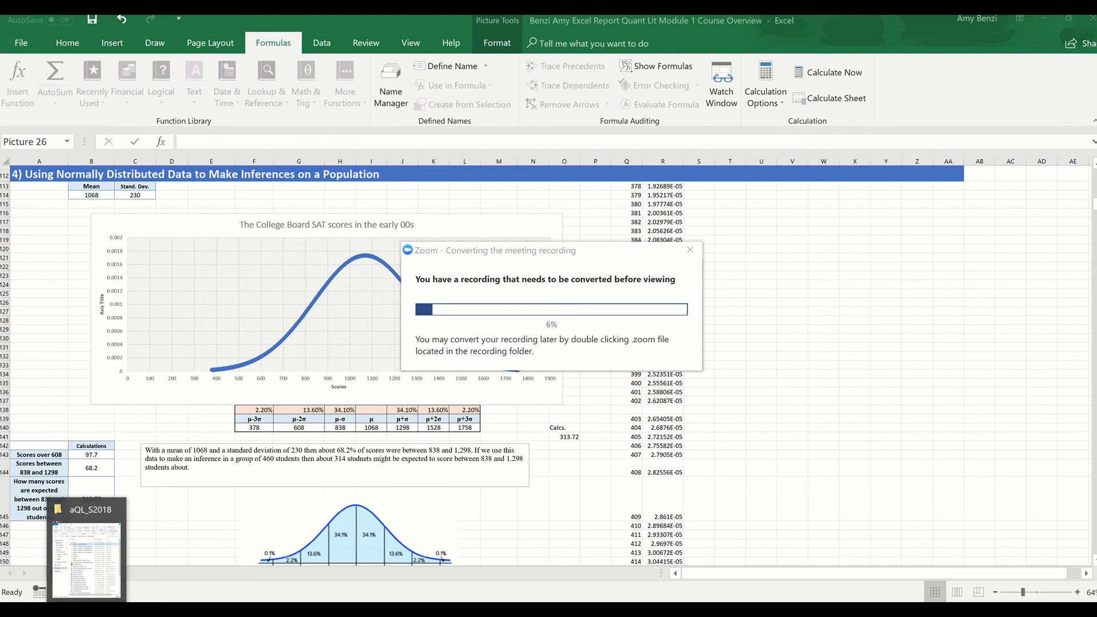
mouse_move(337, 610)
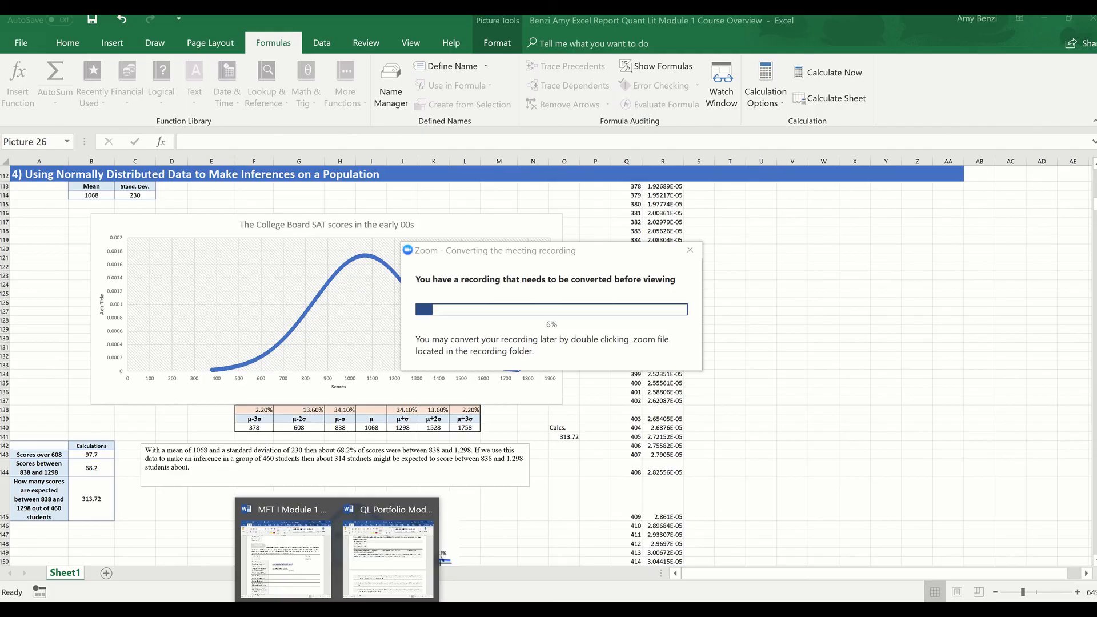
click(160, 611)
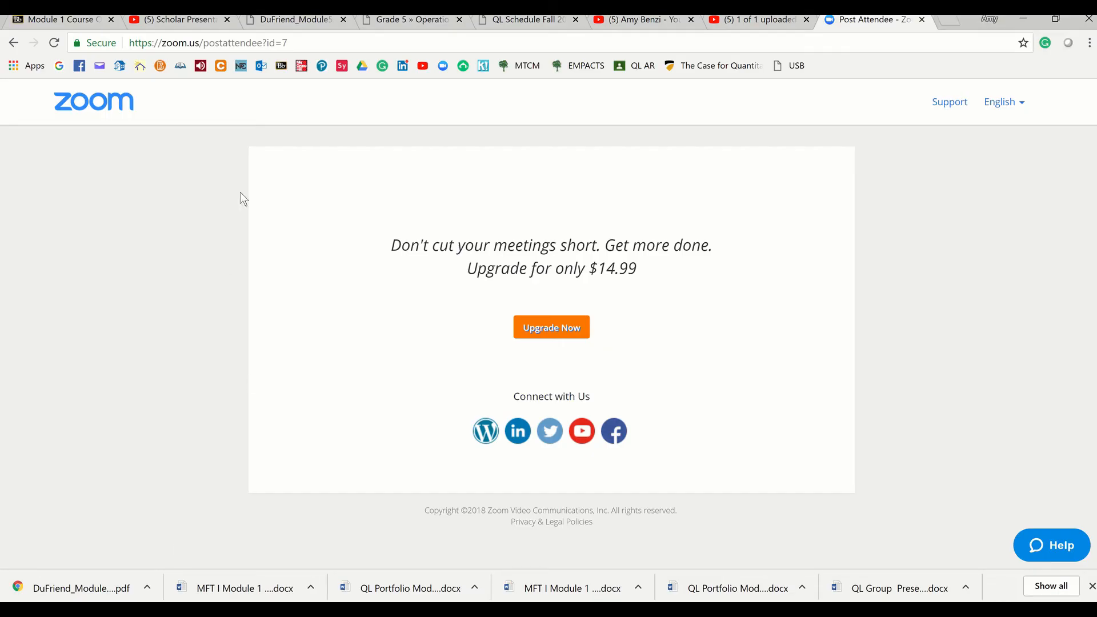
click(297, 22)
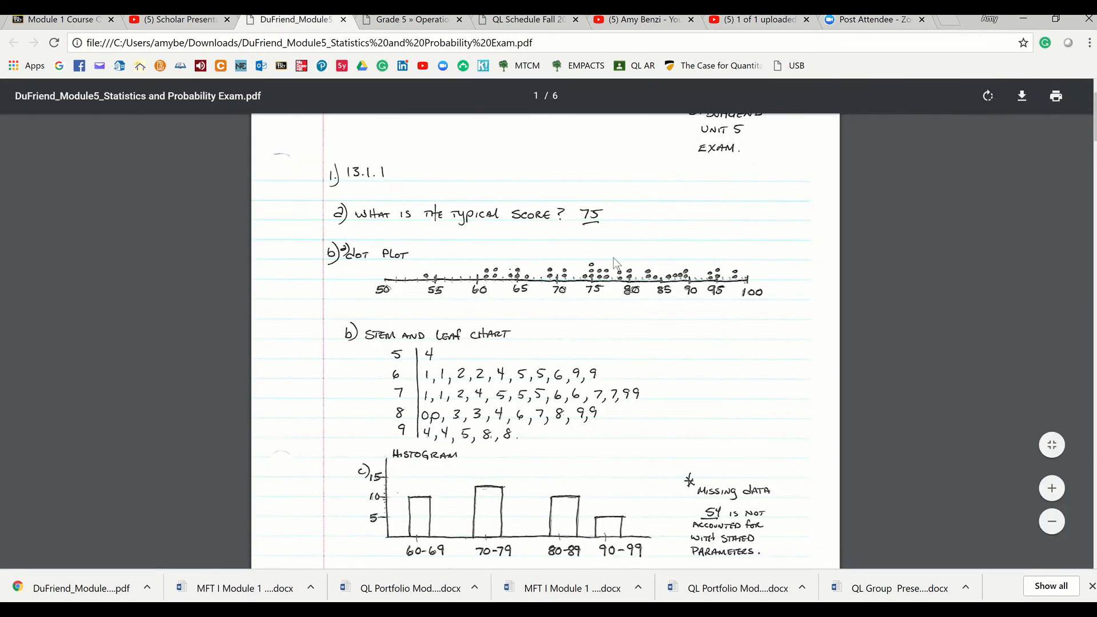
Examine the handwritten exam's dot plot, stem and leaf chart, histogram, line graph, written answers and education-level pie chart
scroll(612, 257, down, 2)
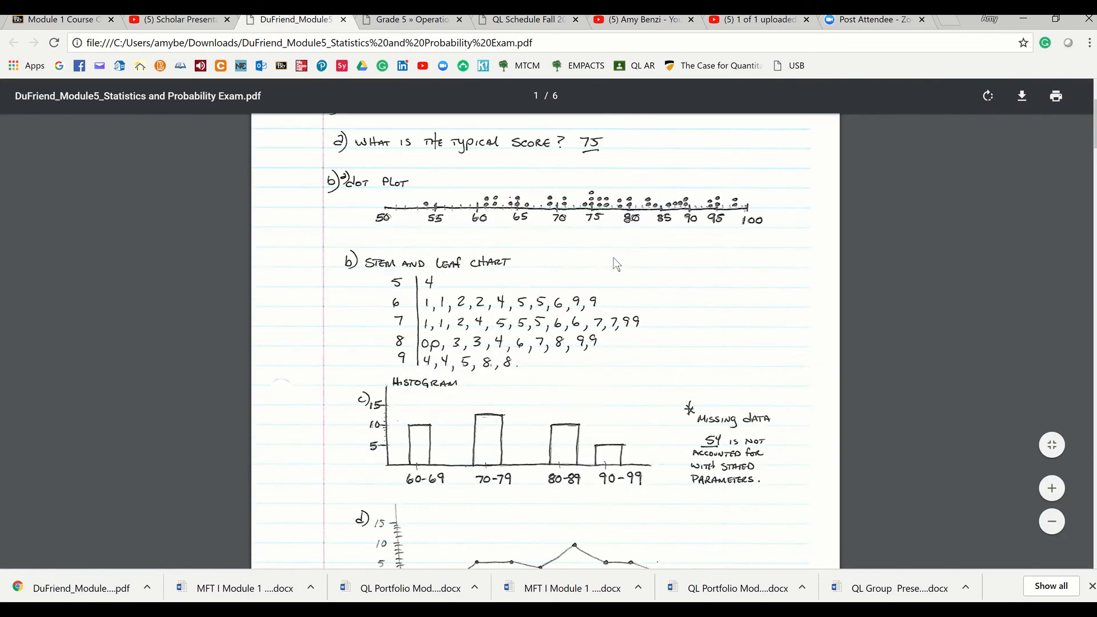
scroll(613, 257, down, 4)
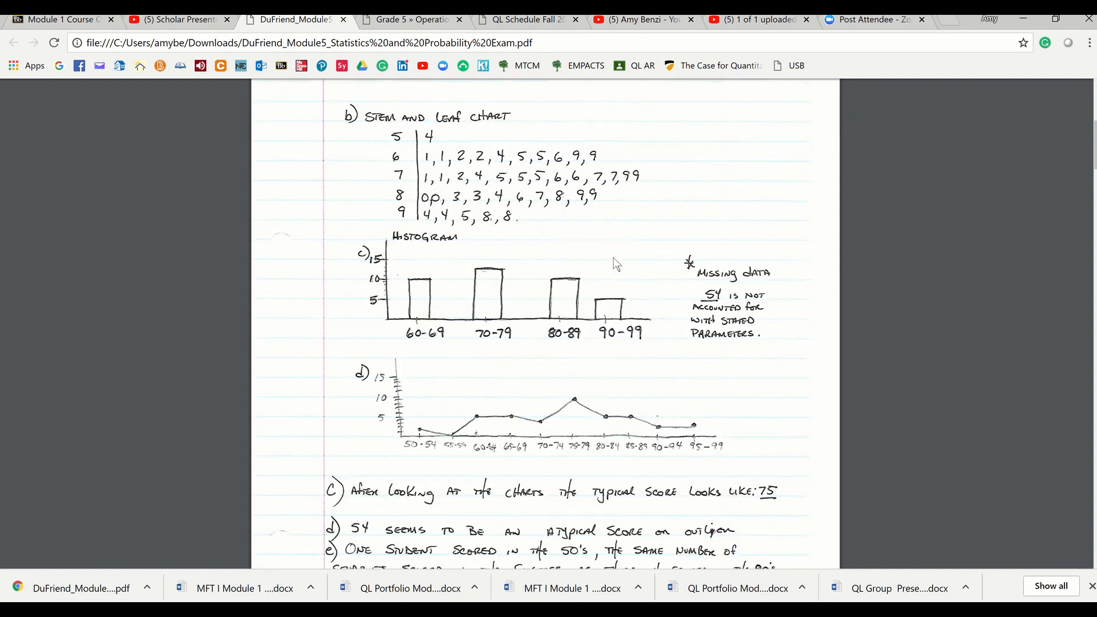
scroll(613, 258, down, 2)
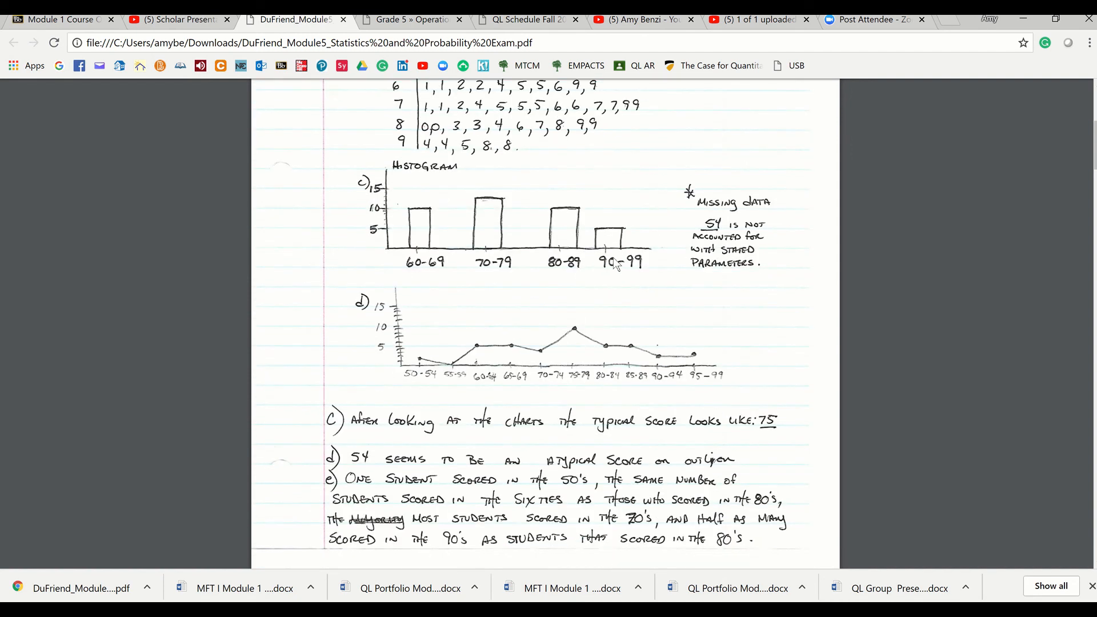
scroll(615, 264, up, 4)
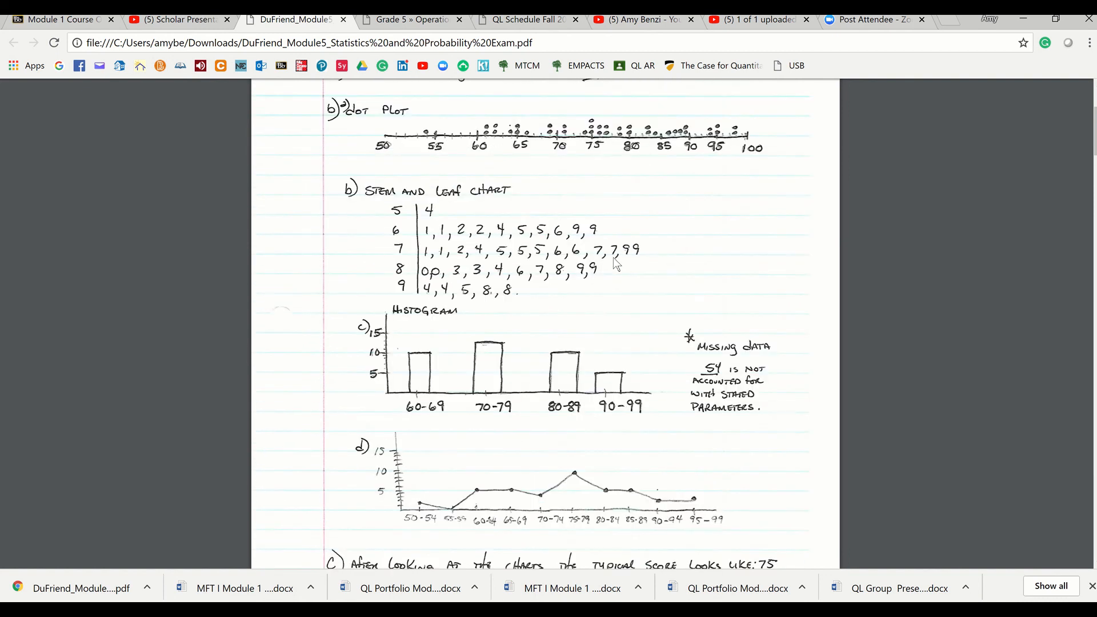
scroll(614, 258, up, 4)
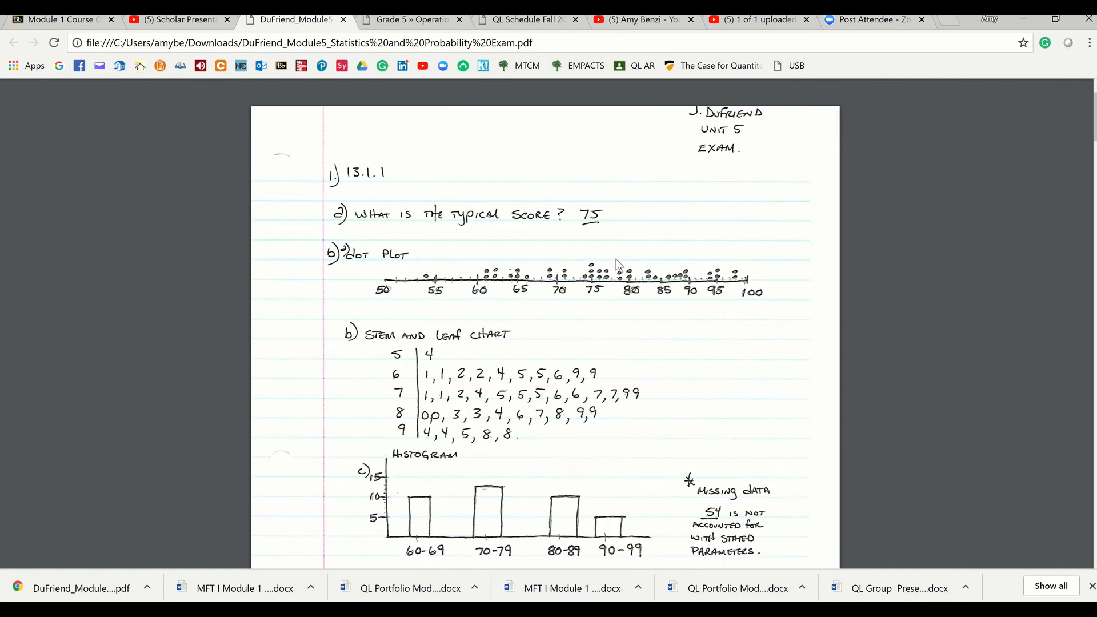
scroll(618, 266, down, 4)
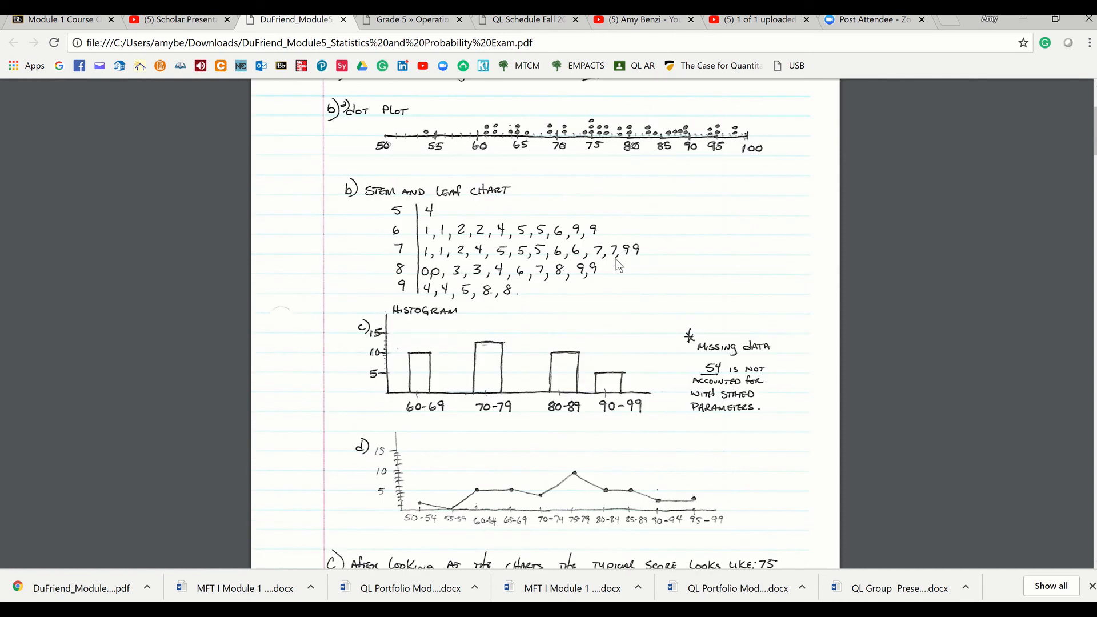
scroll(619, 266, down, 2)
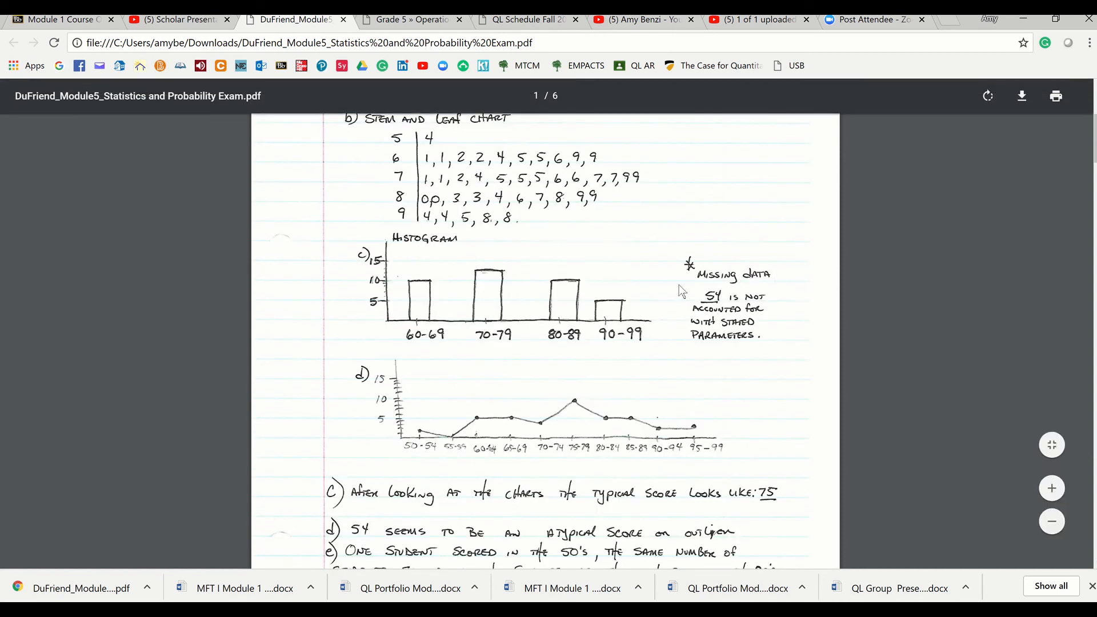
scroll(582, 339, down, 6)
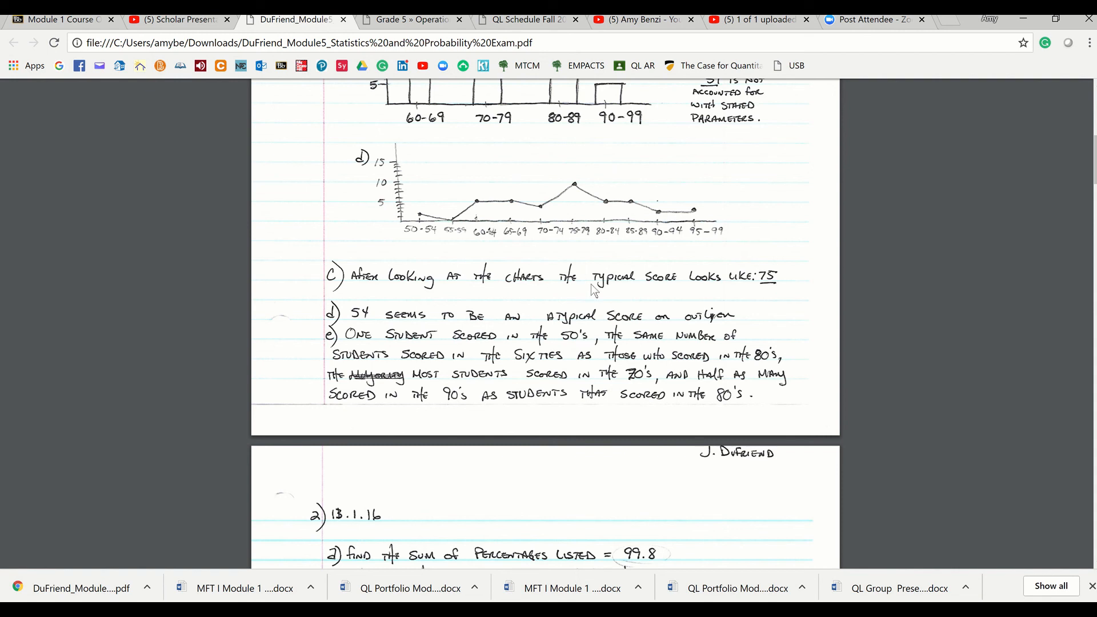
scroll(552, 293, down, 8)
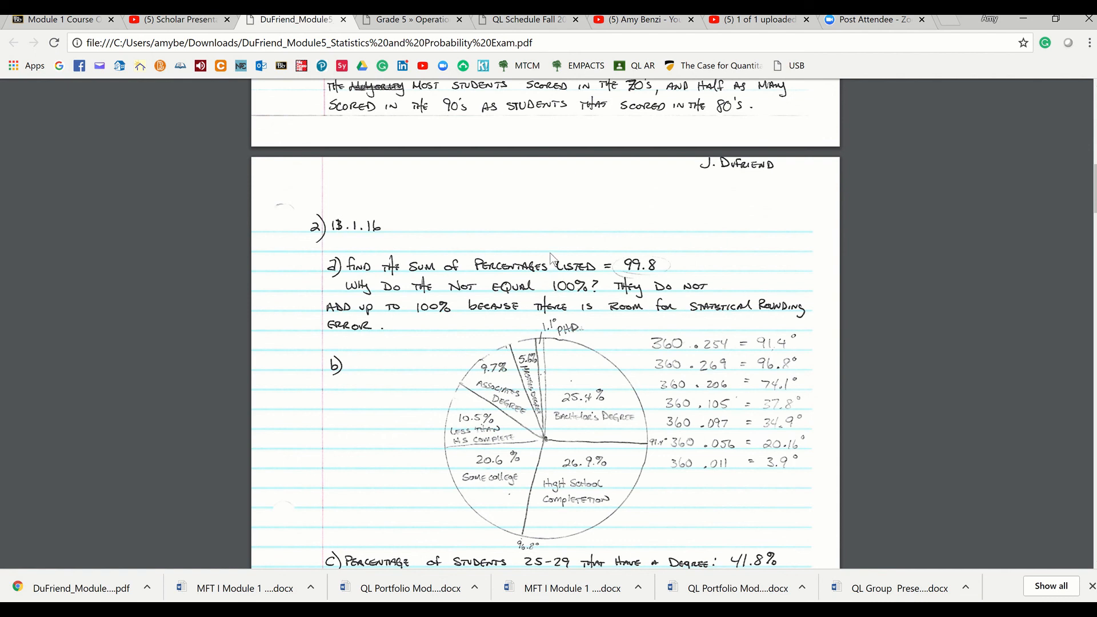
scroll(552, 258, up, 15)
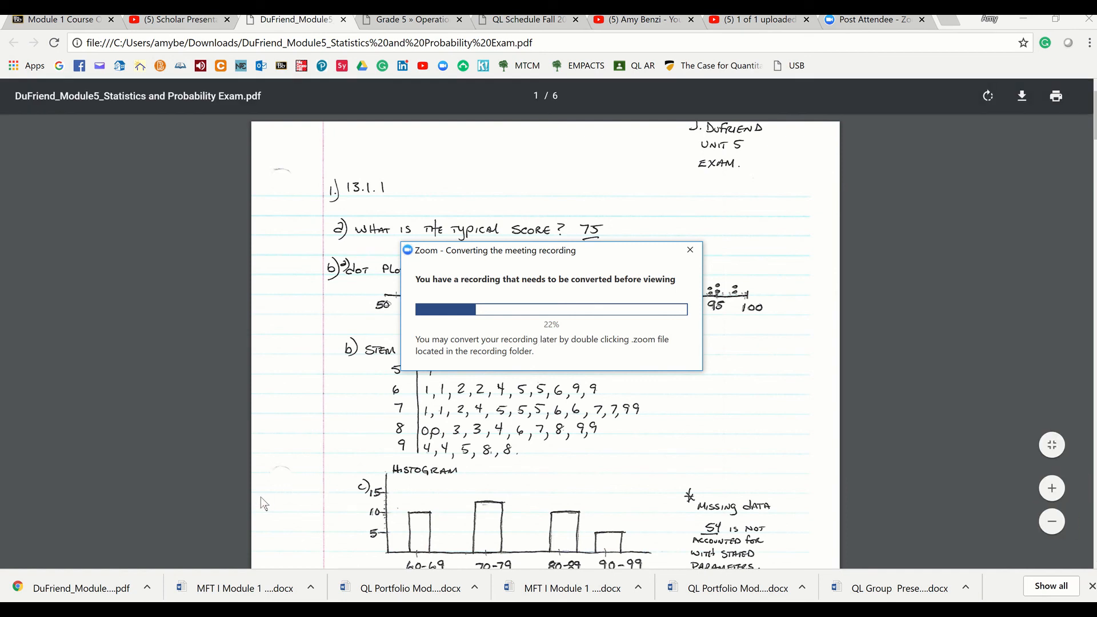
mouse_move(86, 610)
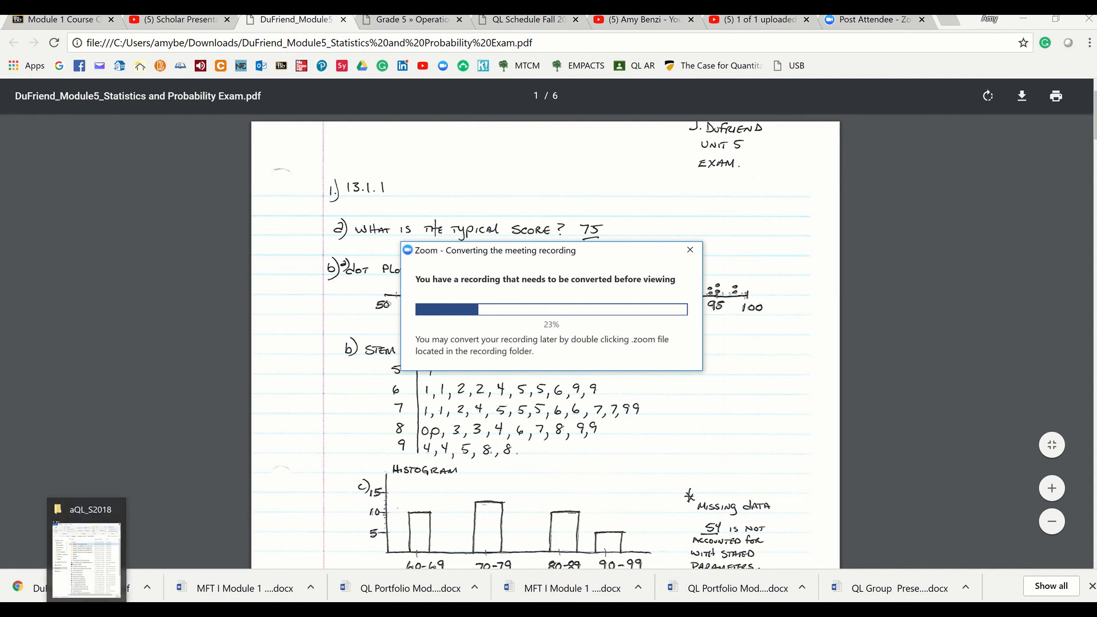
click(87, 610)
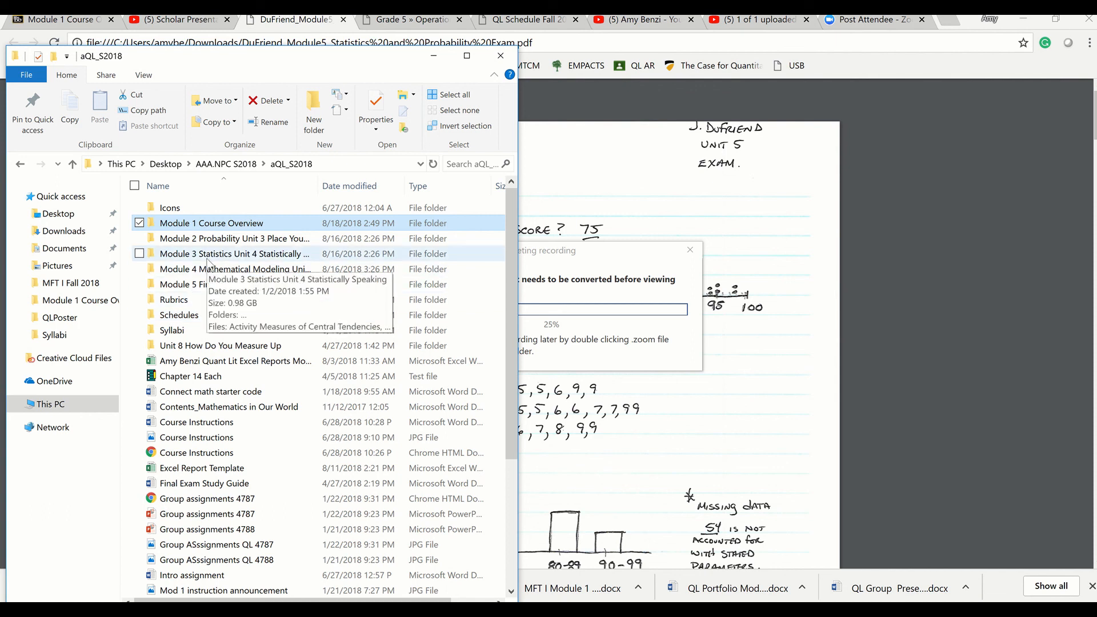
click(433, 55)
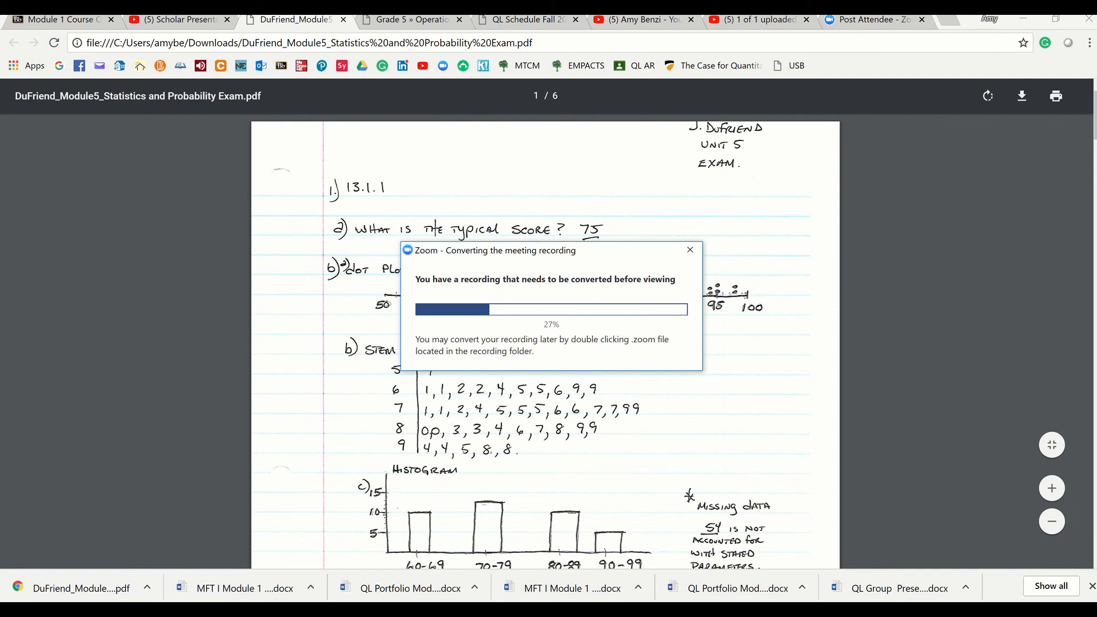
Switch to File Explorer and search the Desktop folder for "zoom"
click(88, 609)
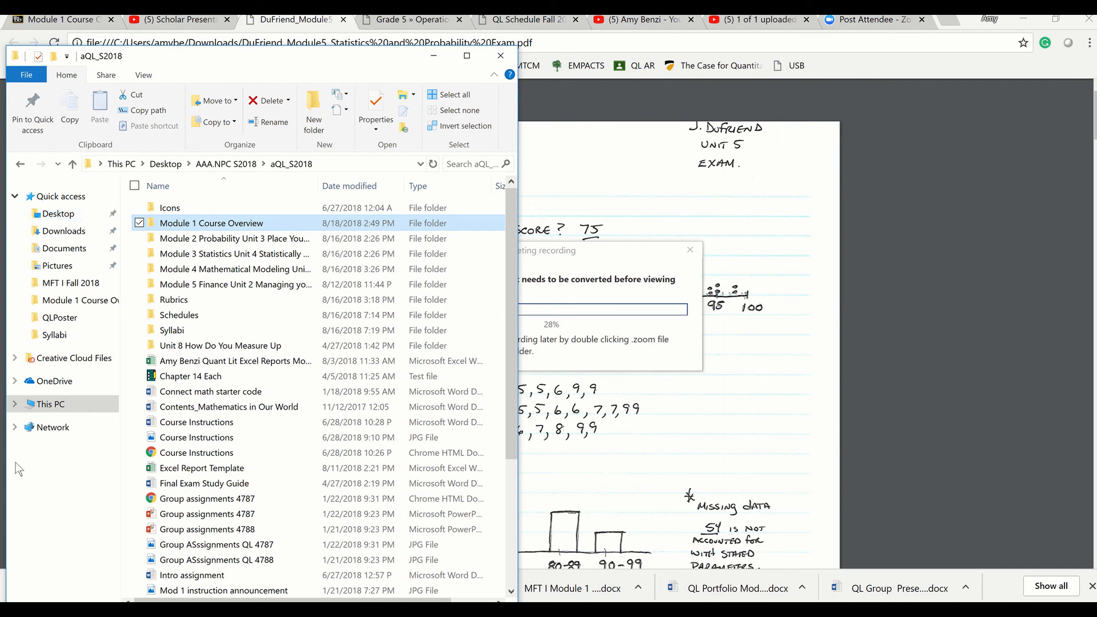
click(56, 214)
click(465, 165)
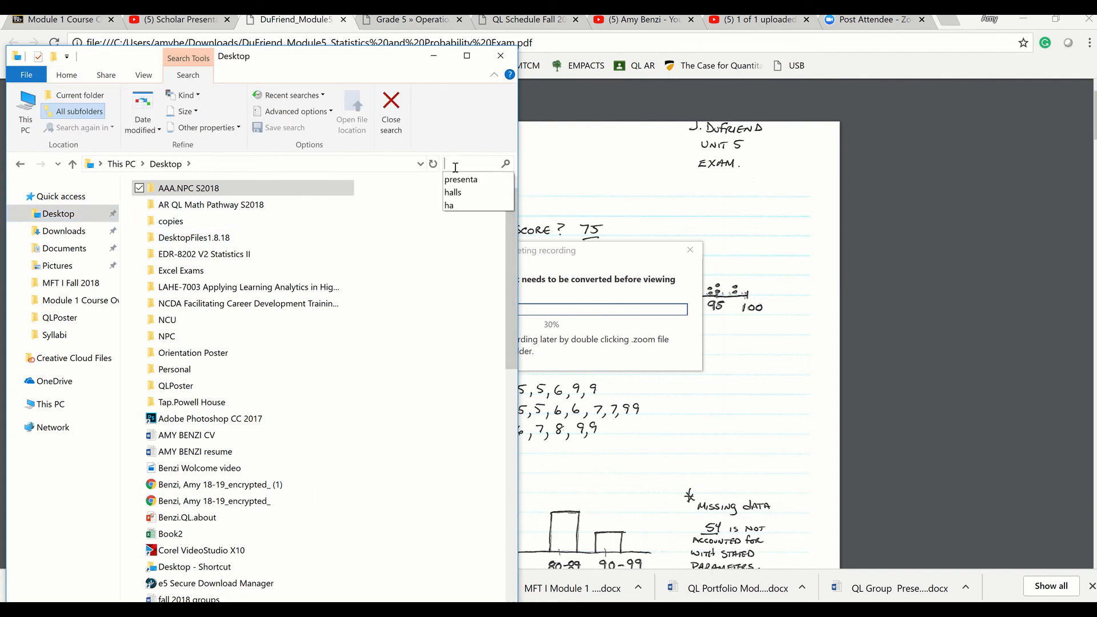
text(zoom)
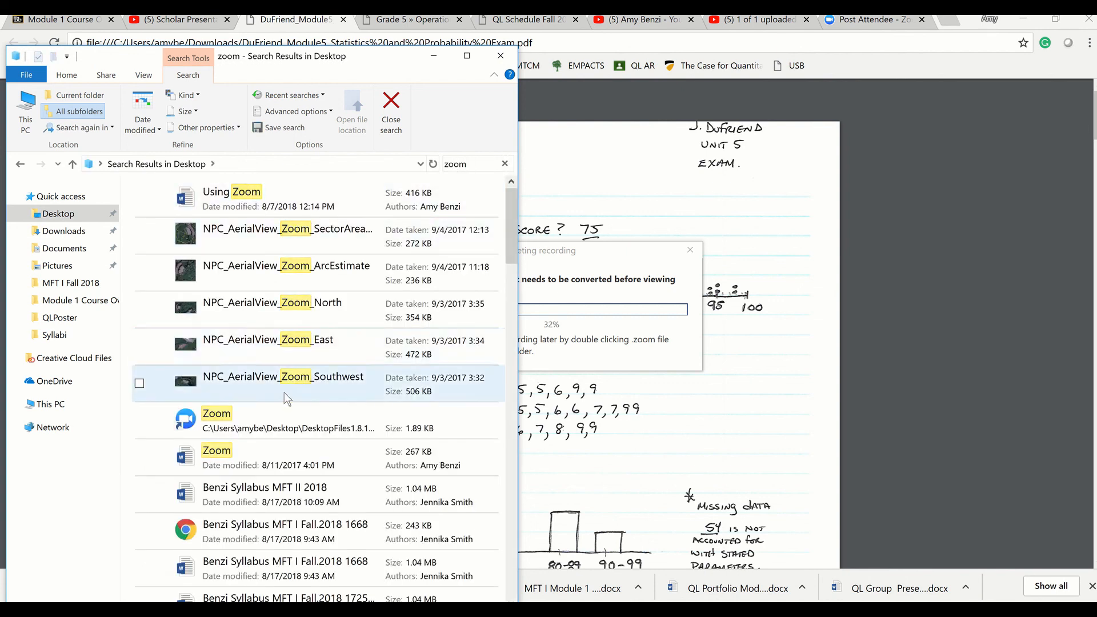
click(273, 422)
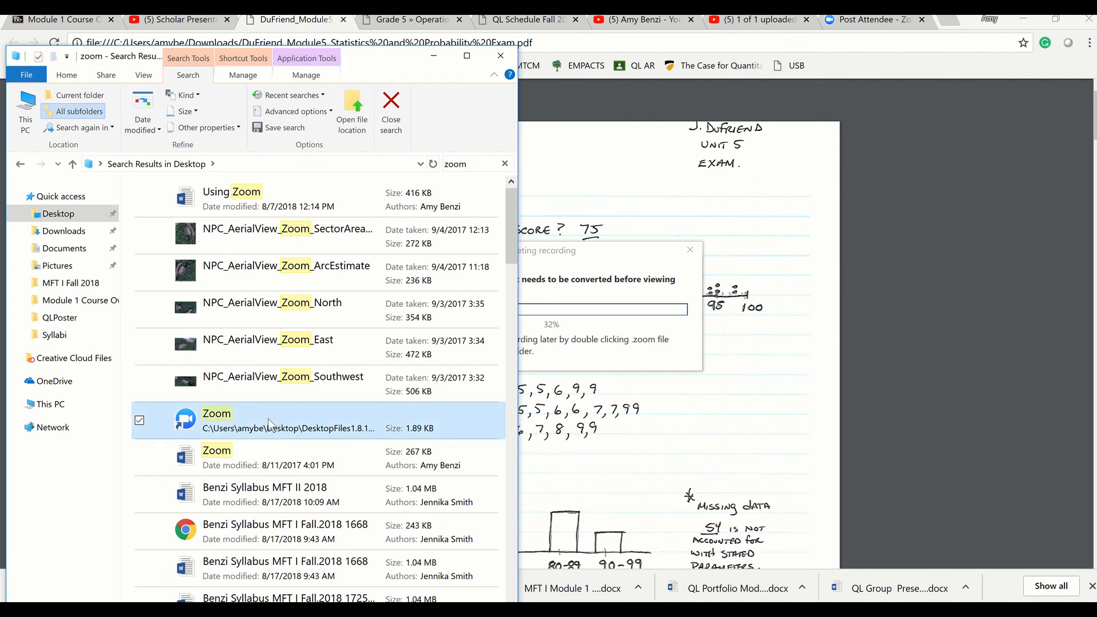
double_click(197, 429)
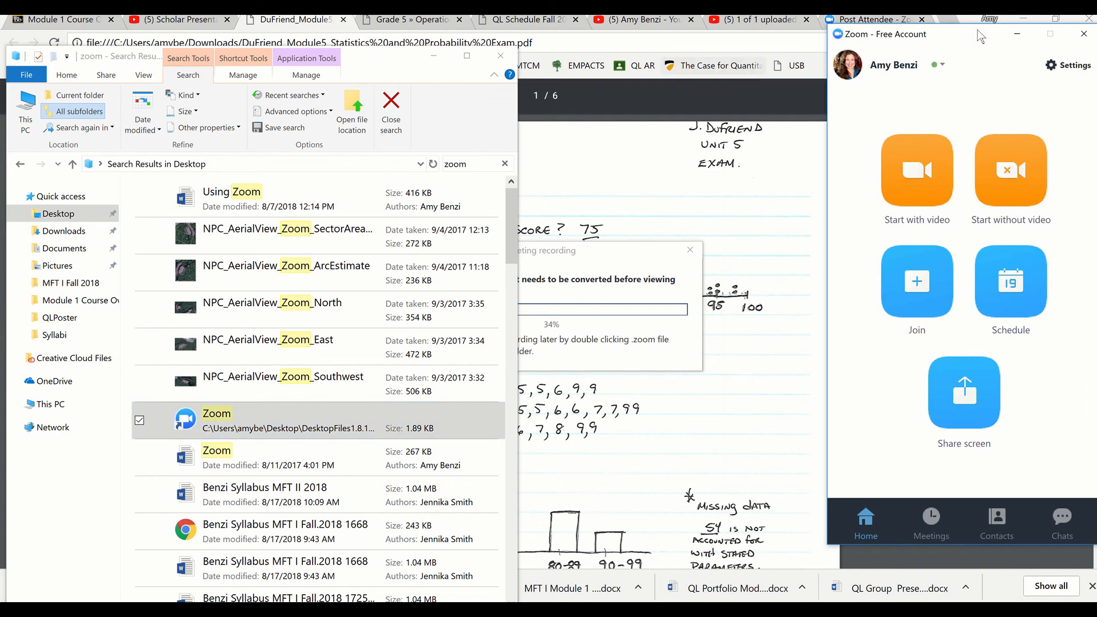
click(1083, 35)
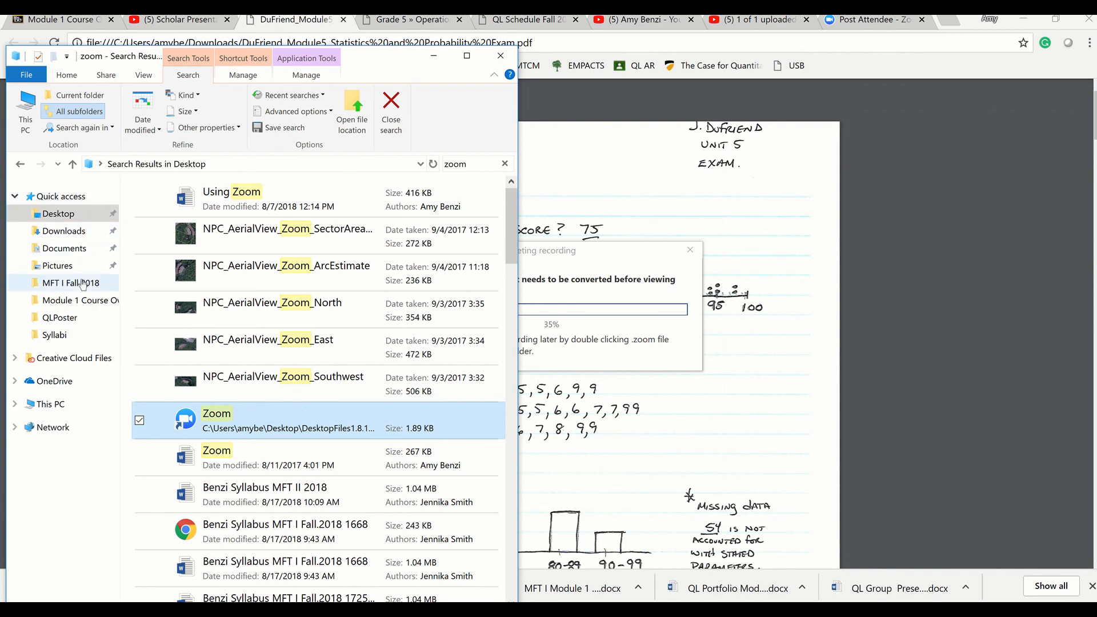
Search the whole of This PC for "zoom", keeping the search window beside the recording conversion progress
click(55, 406)
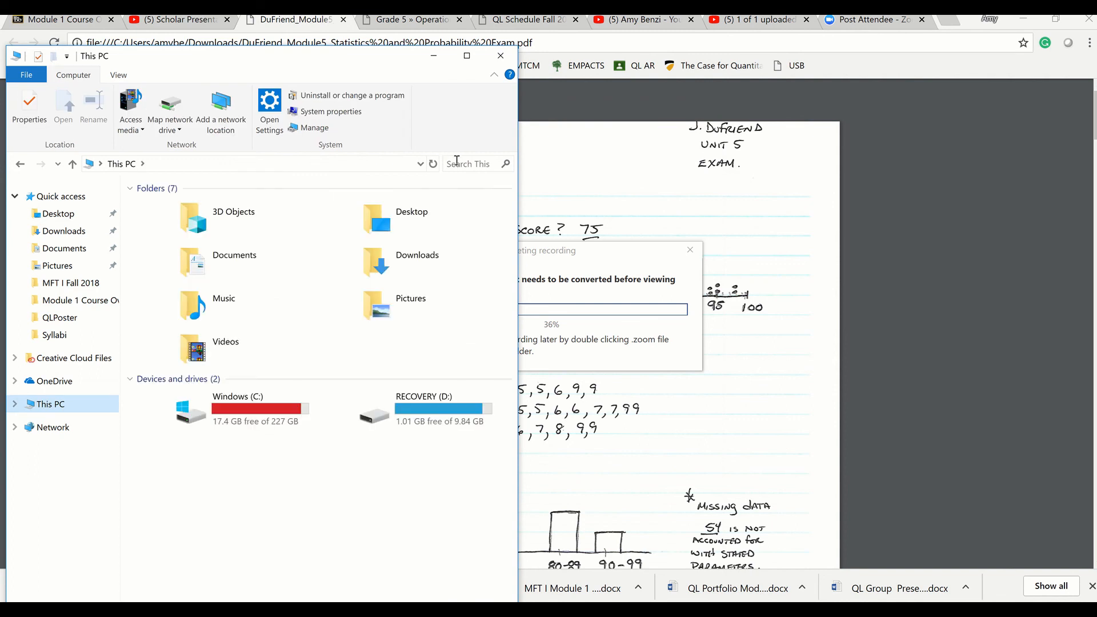
click(457, 163)
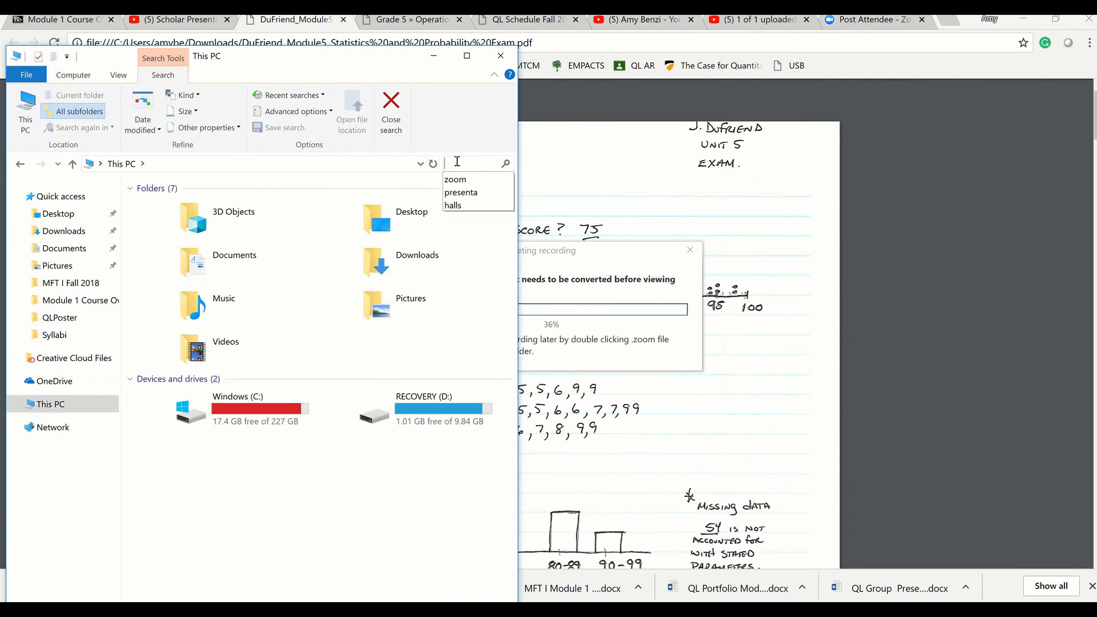
click(457, 180)
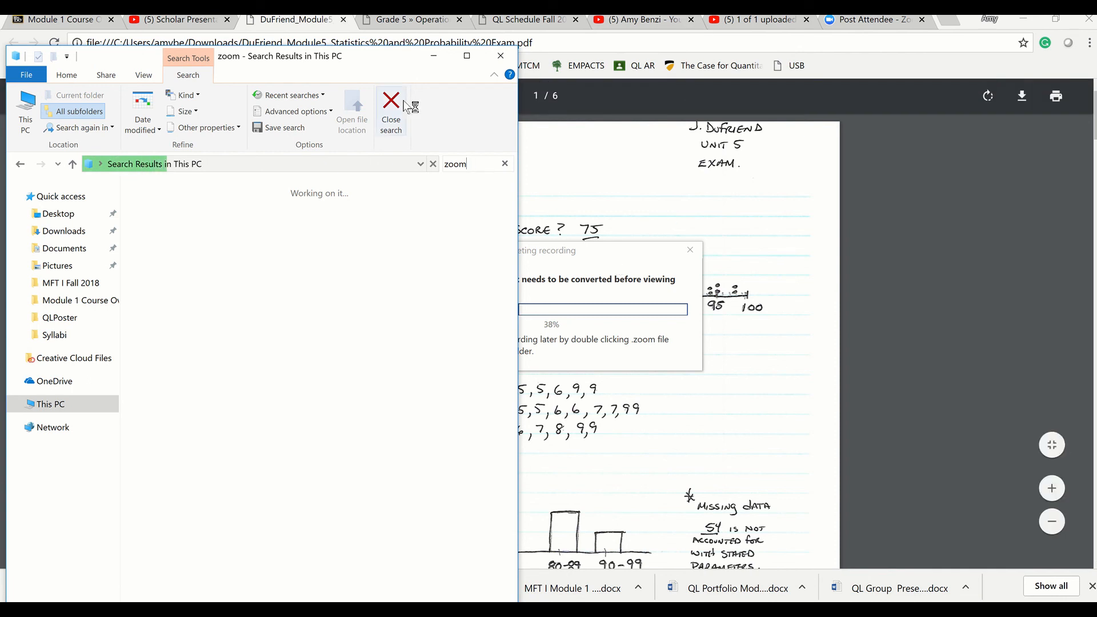
drag(370, 72, 444, 75)
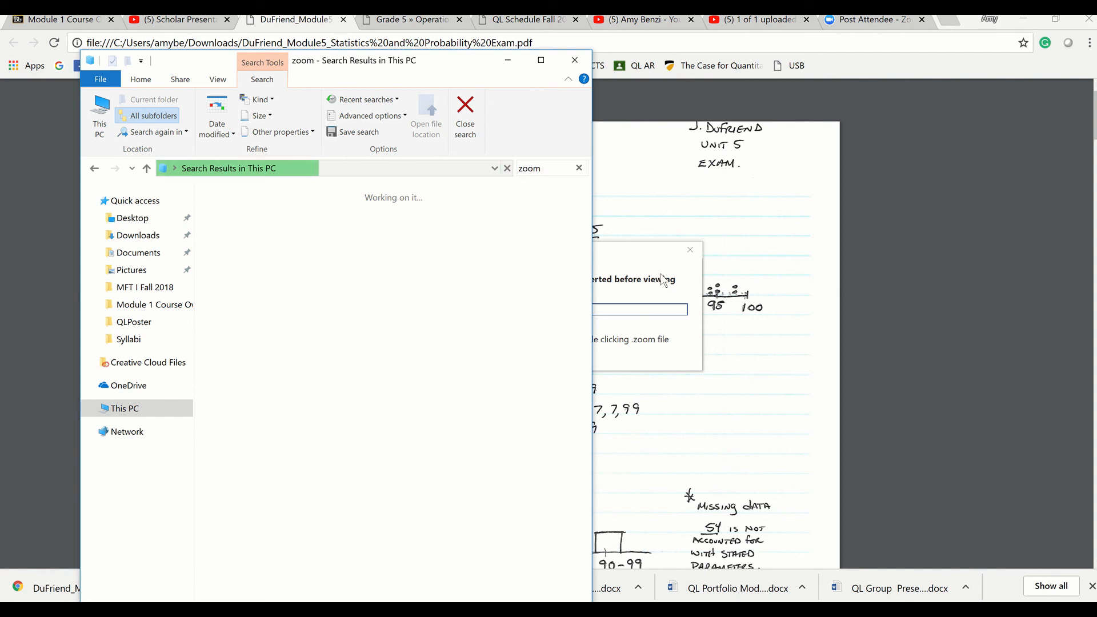
drag(427, 71, 365, 66)
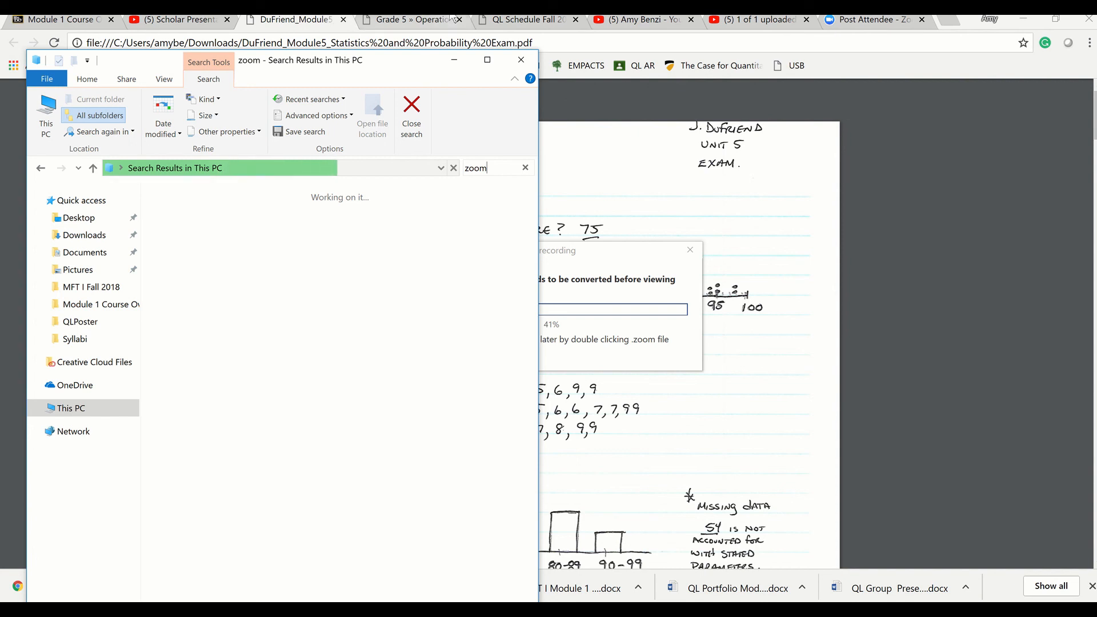
mouse_move(463, 23)
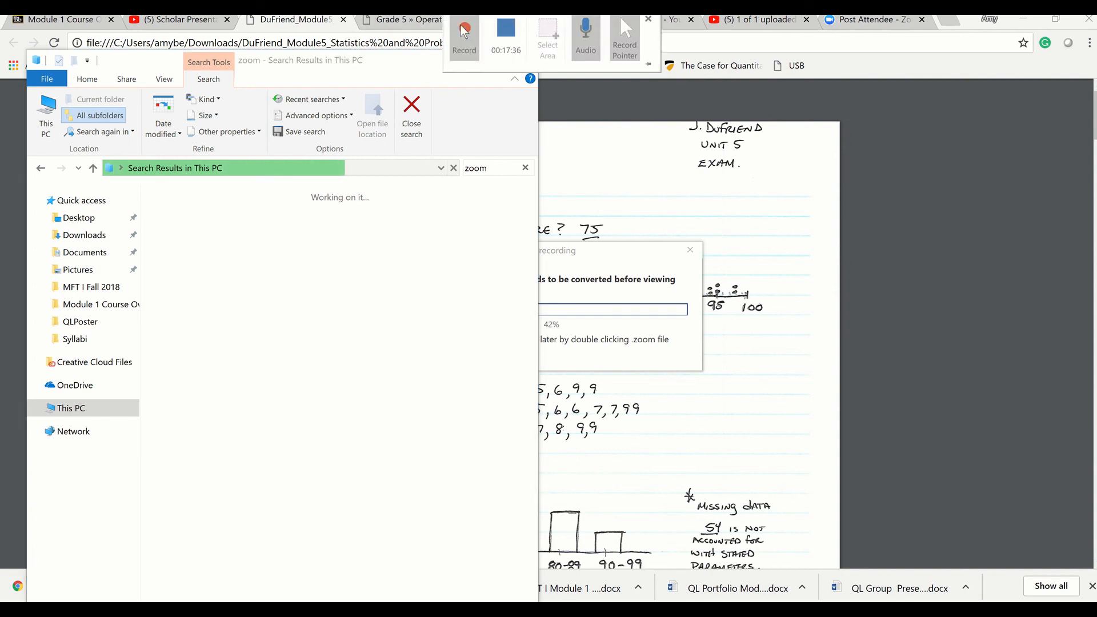
click(463, 31)
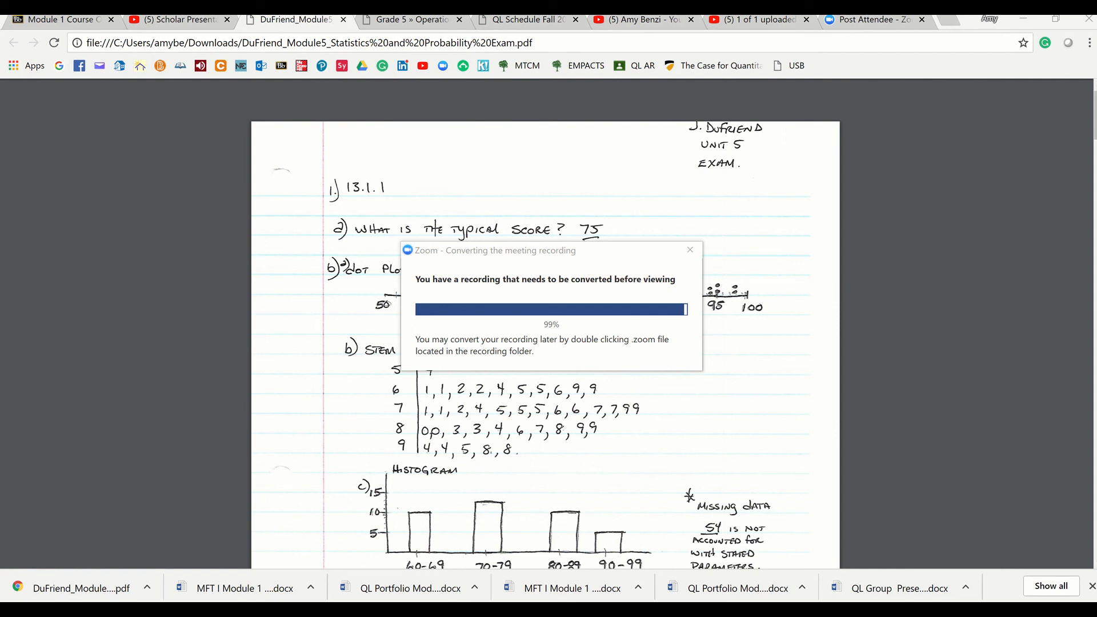
Check the Zoom folder among the search results, minimise it, and keep the converted meeting recording's folder window open
click(200, 609)
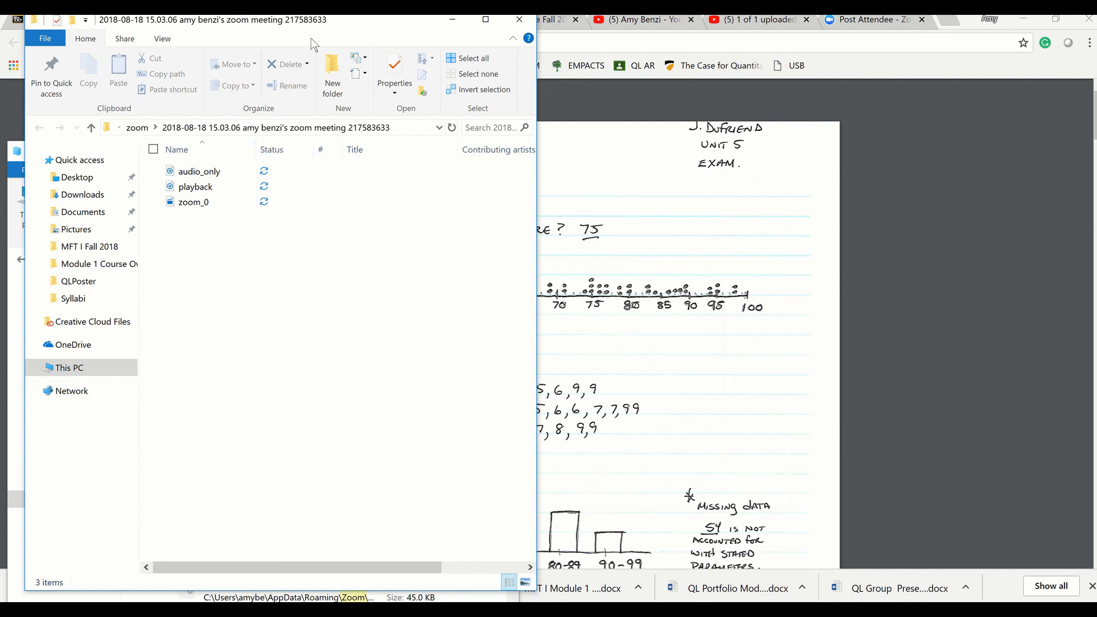
drag(462, 23, 992, 103)
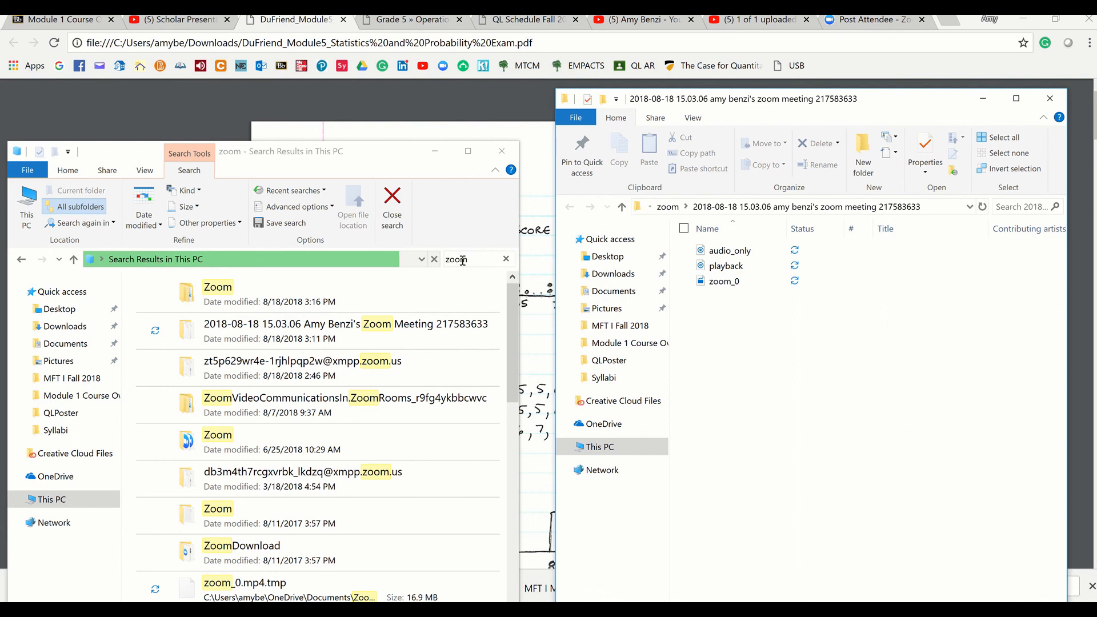
double_click(212, 305)
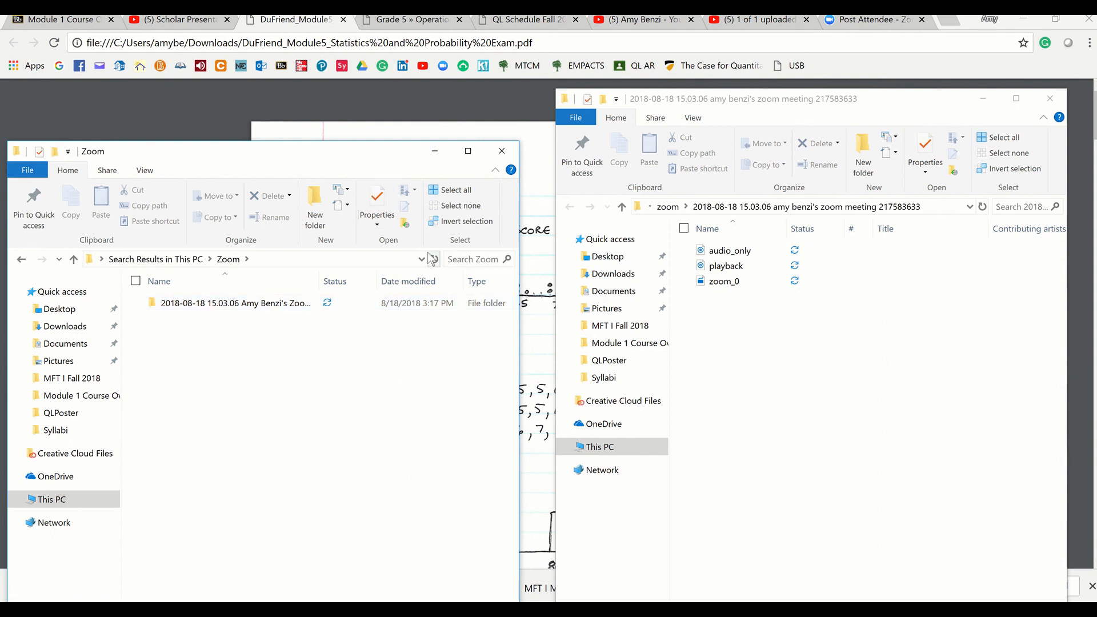
click(435, 152)
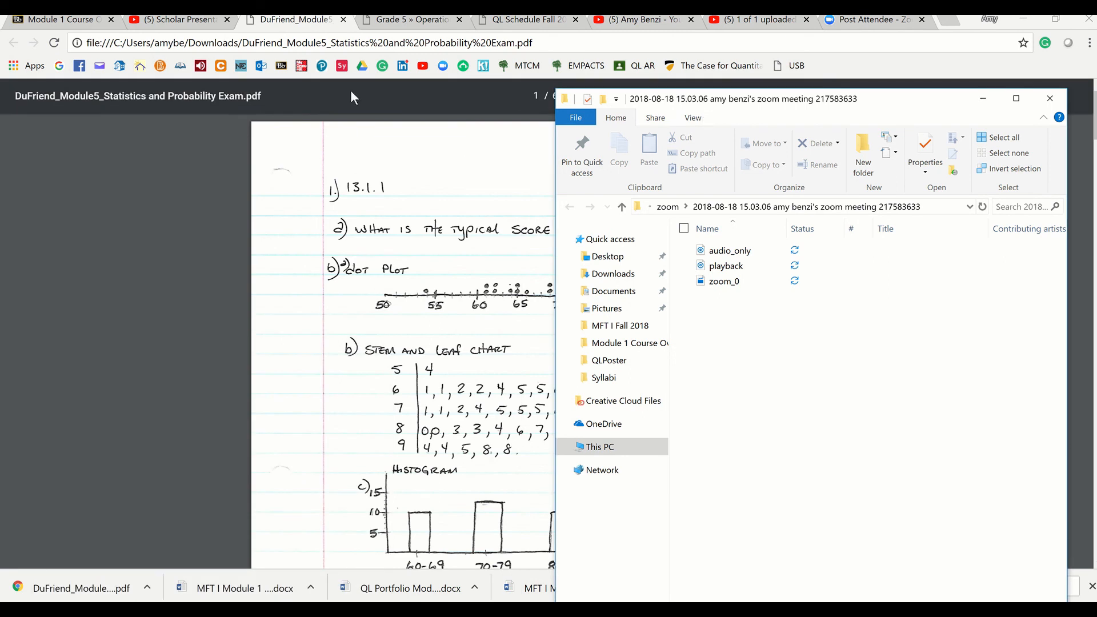
drag(743, 110, 206, 49)
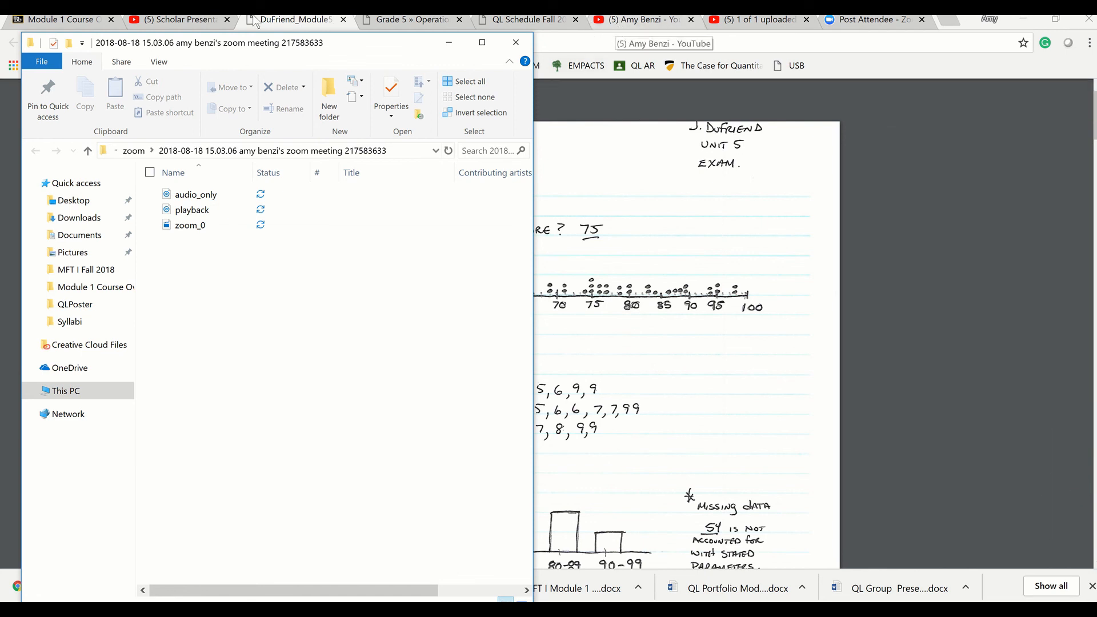
Open QL Group Presentations Instructions_Rubric_Formats_Tips.pdf from the Presentation item on Blackboard's Module 1 Course Overview page
click(176, 22)
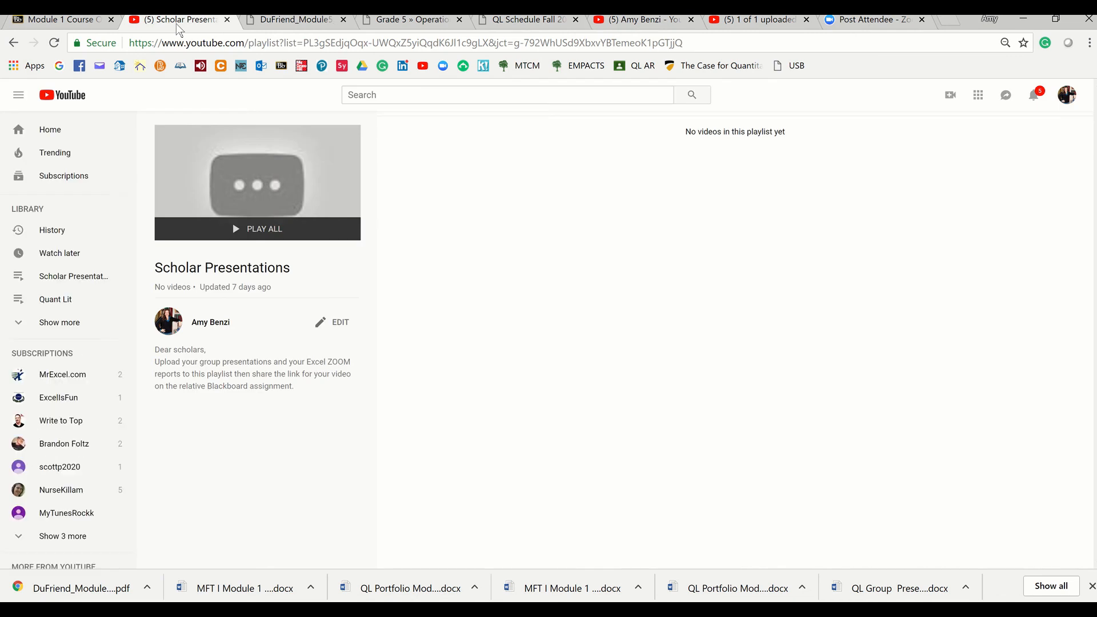
click(62, 22)
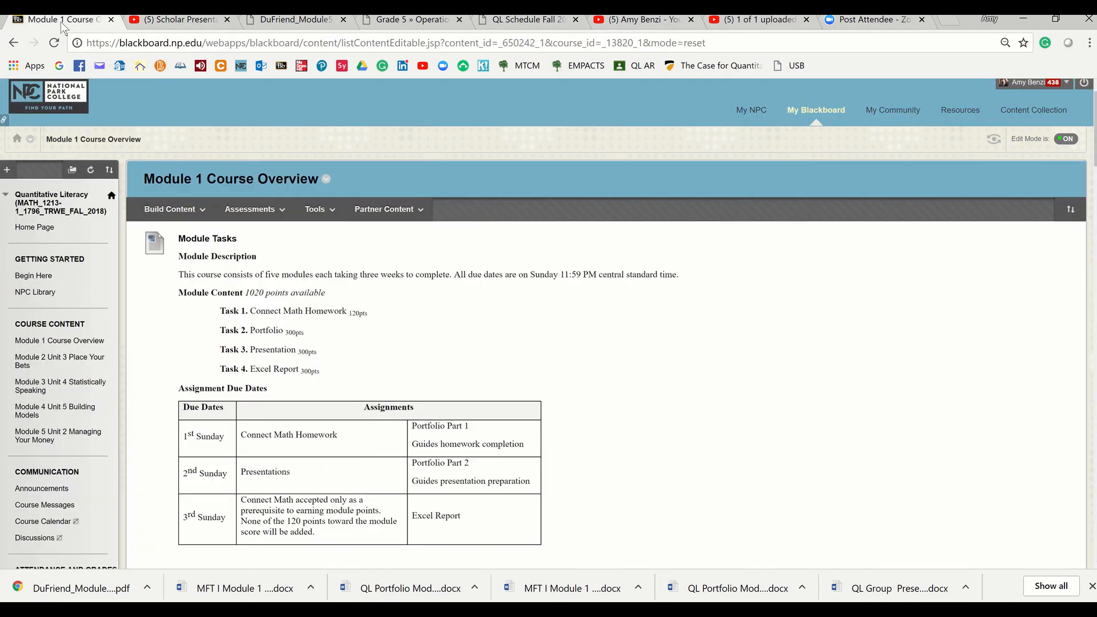
click(172, 209)
scroll(252, 347, down, 9)
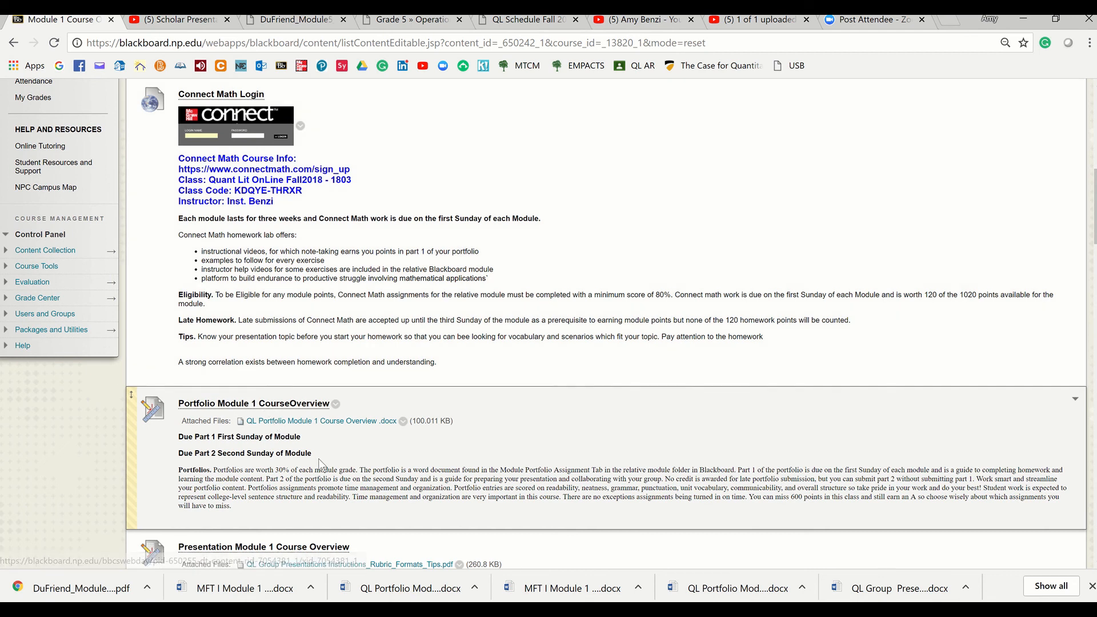
scroll(320, 466, down, 3)
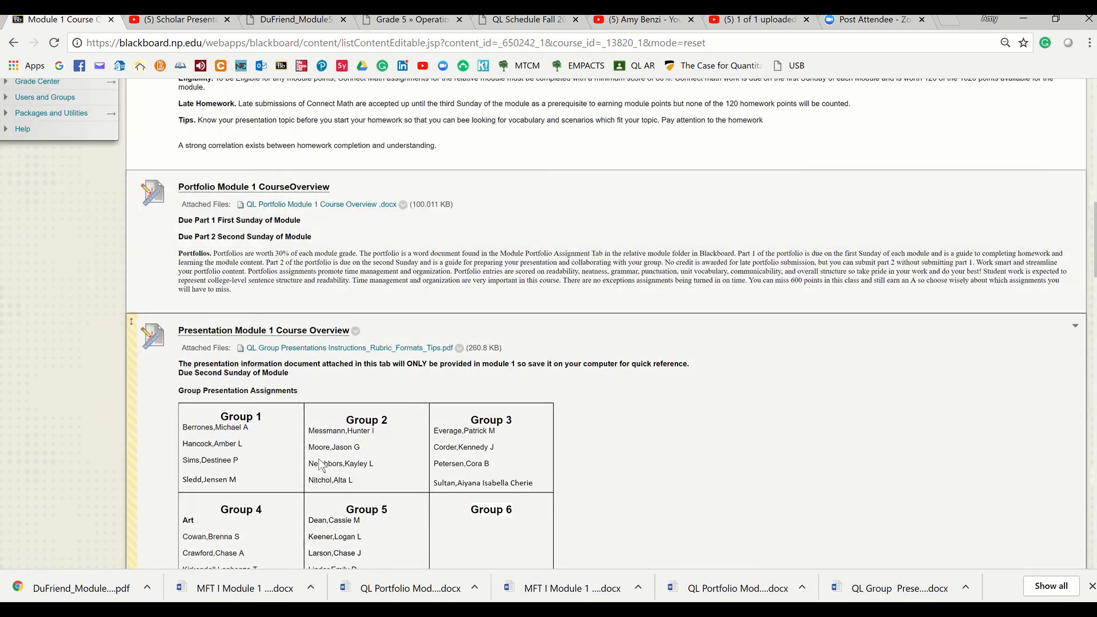
click(295, 349)
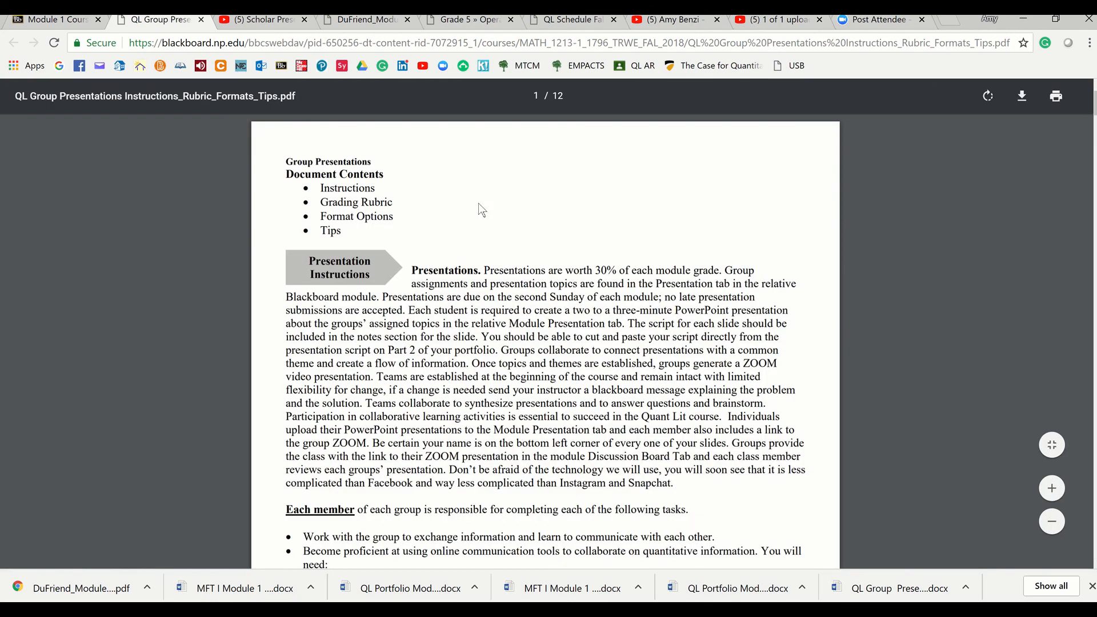
Follow the class YouTube playlist link in the PDF's group tasks and open the YouTube video upload page
scroll(461, 328, down, 10)
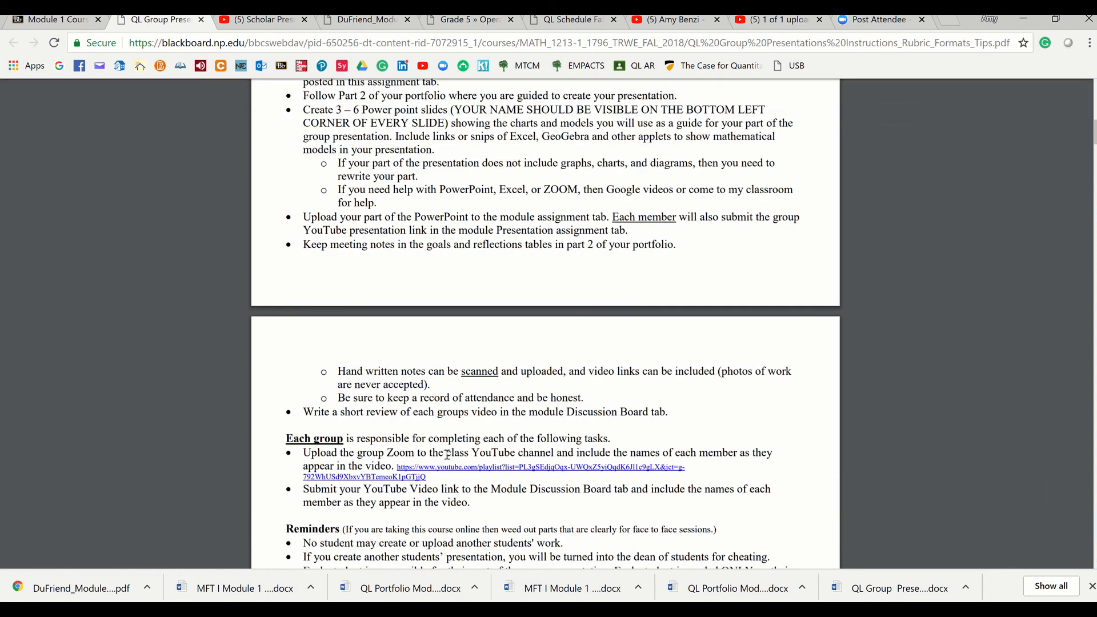
click(447, 472)
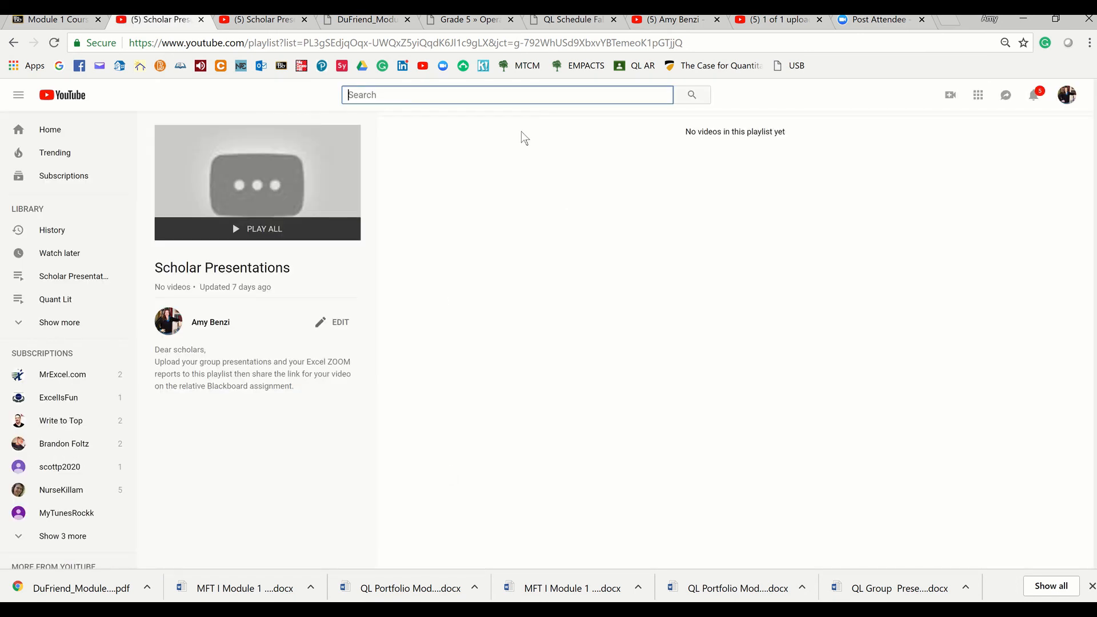
click(951, 97)
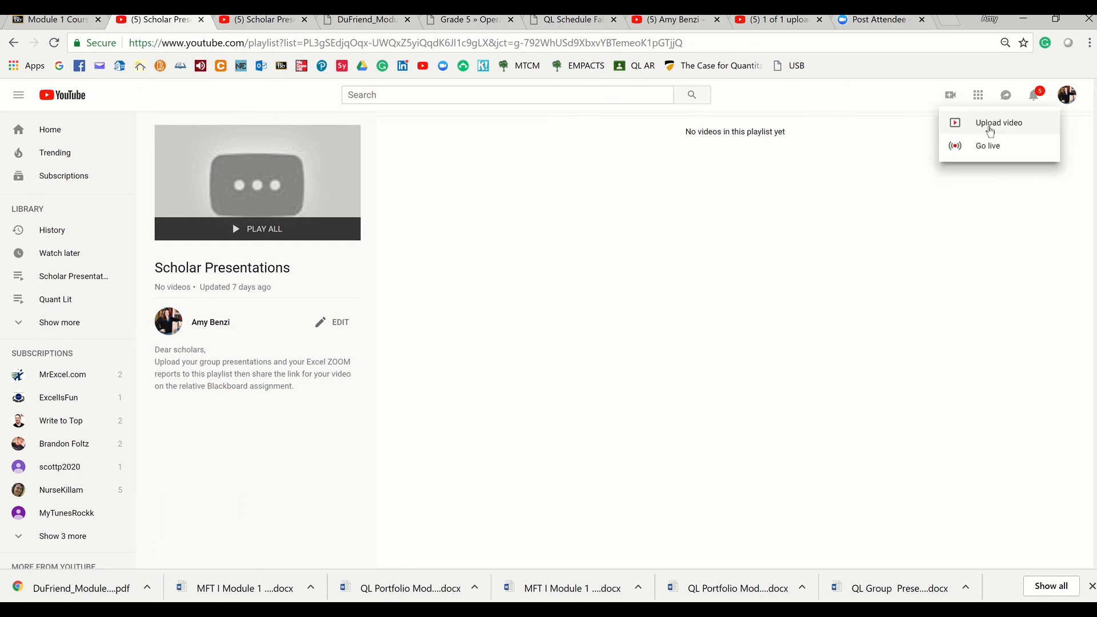
click(988, 125)
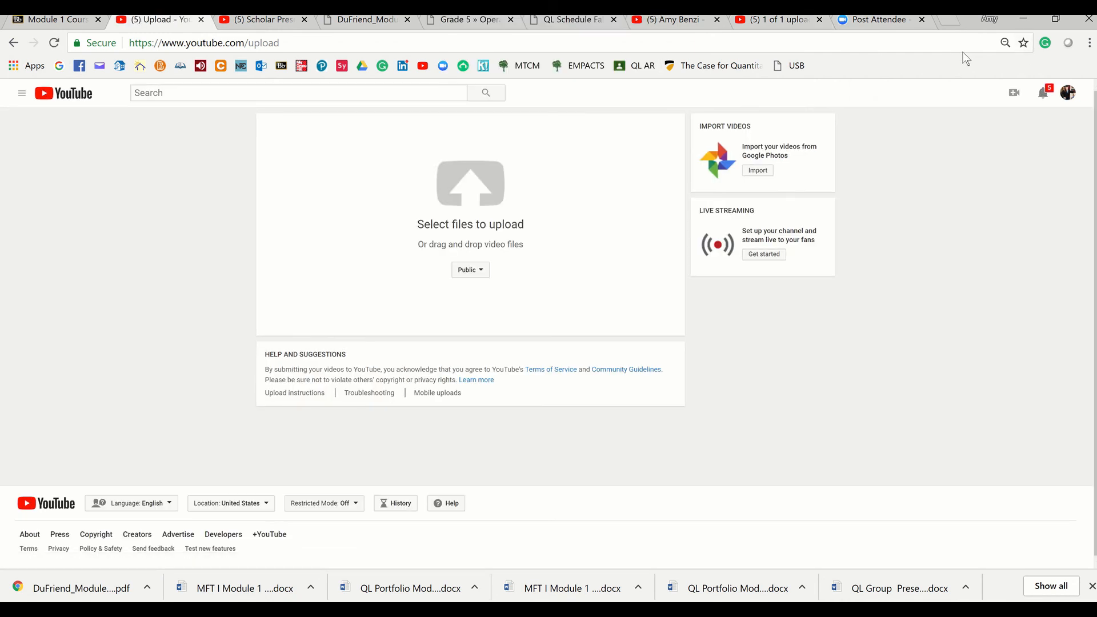
Shrink the browser window beside the recording folder and upload the zoom_0 video file to YouTube
click(1057, 19)
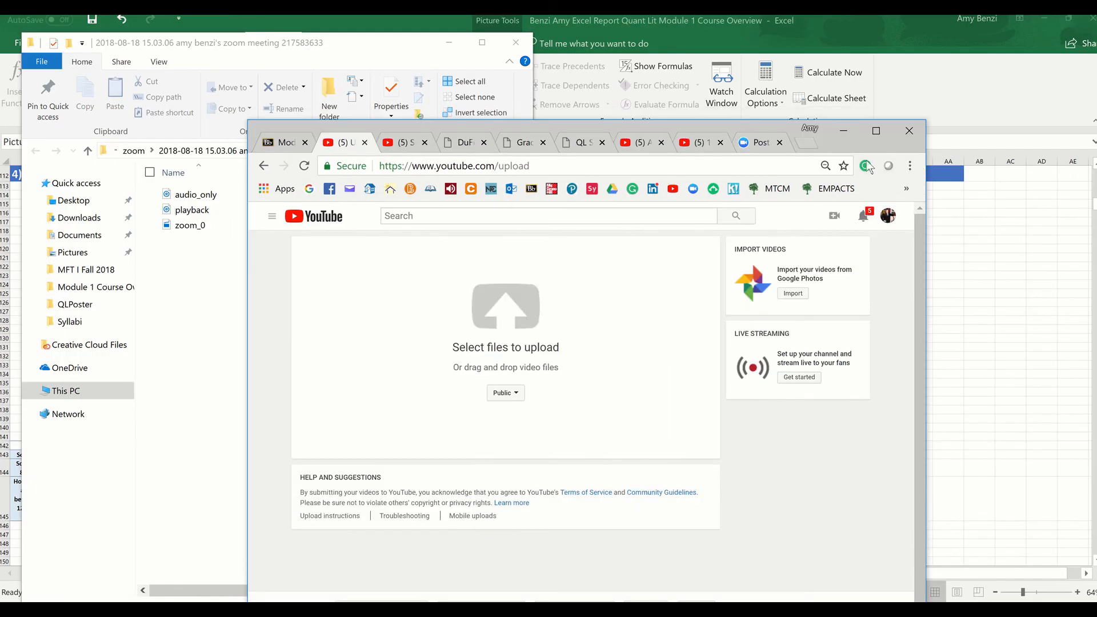
mouse_move(864, 15)
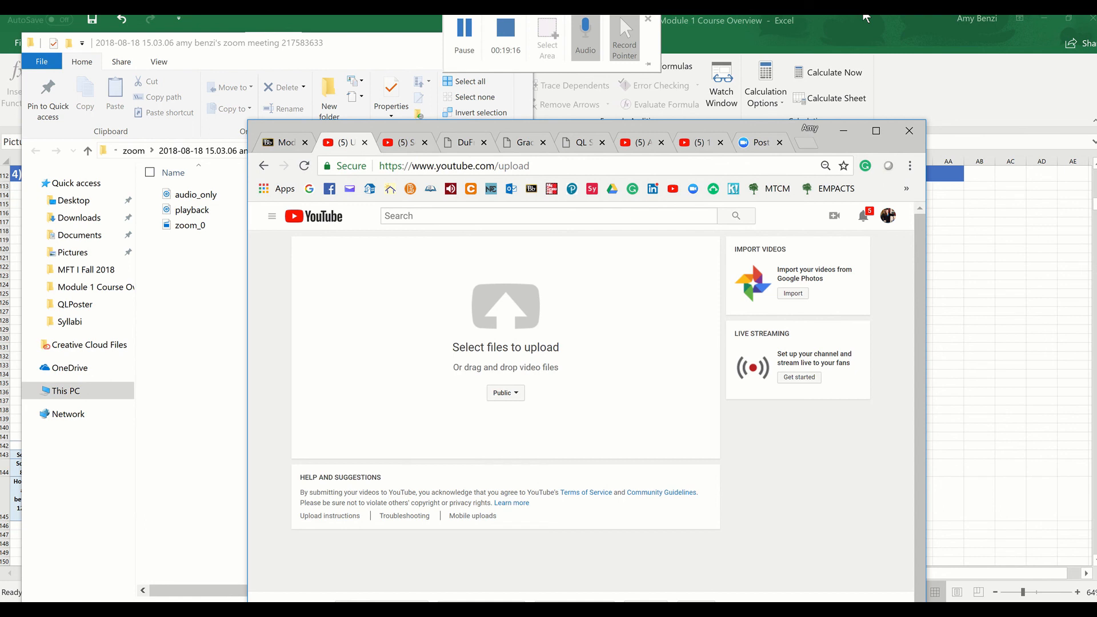
drag(191, 225, 543, 309)
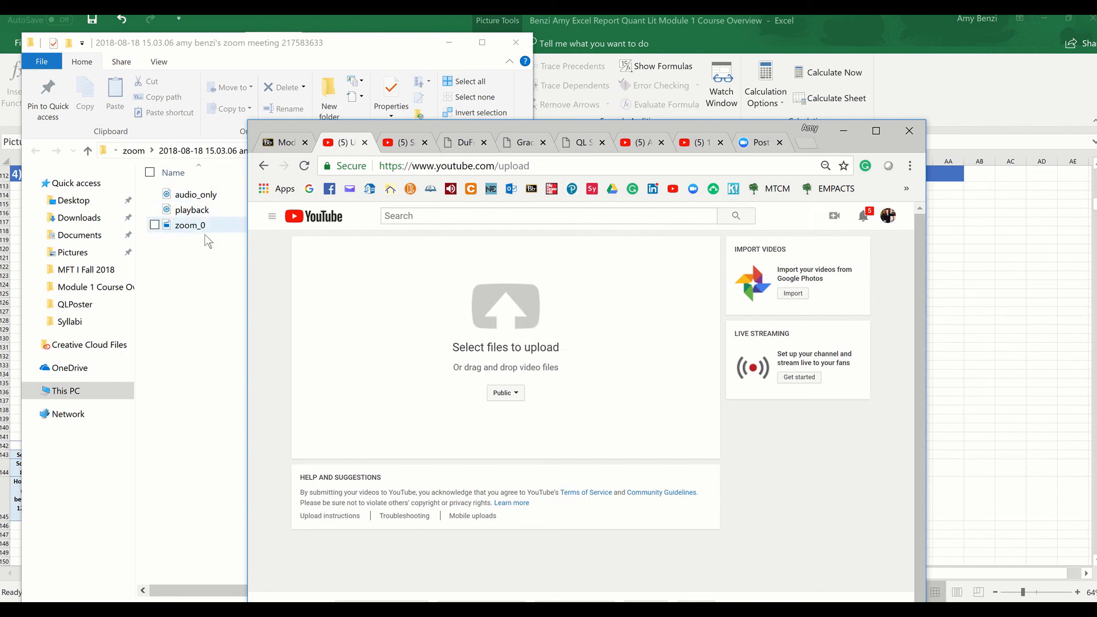
drag(177, 225, 497, 343)
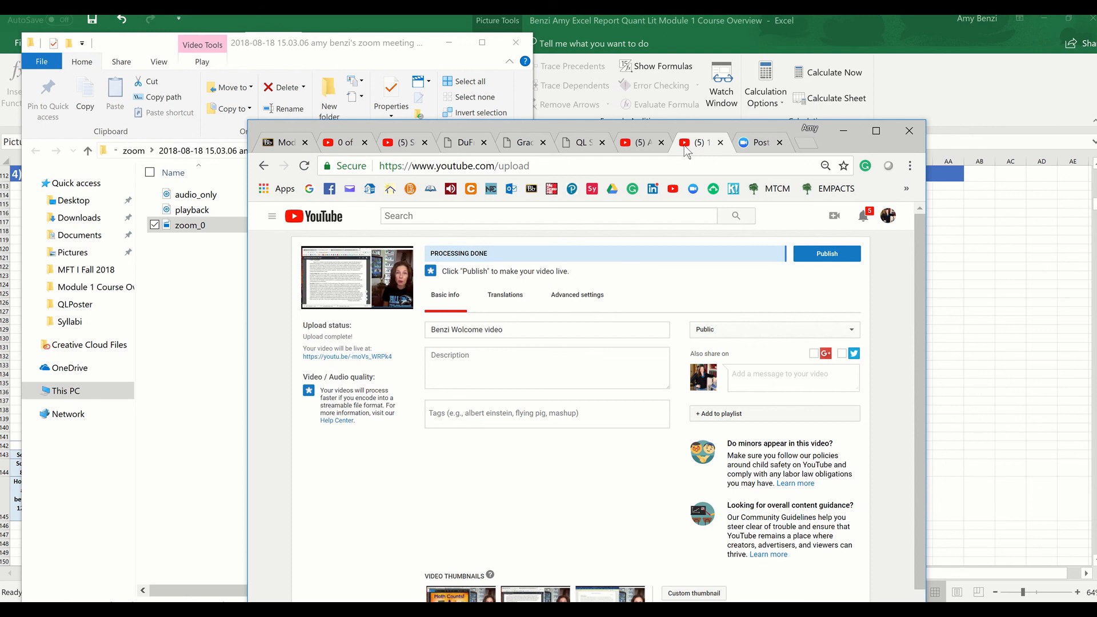
Publish the processed welcome video as public and bring up the Scholar Presentations playlist
click(825, 260)
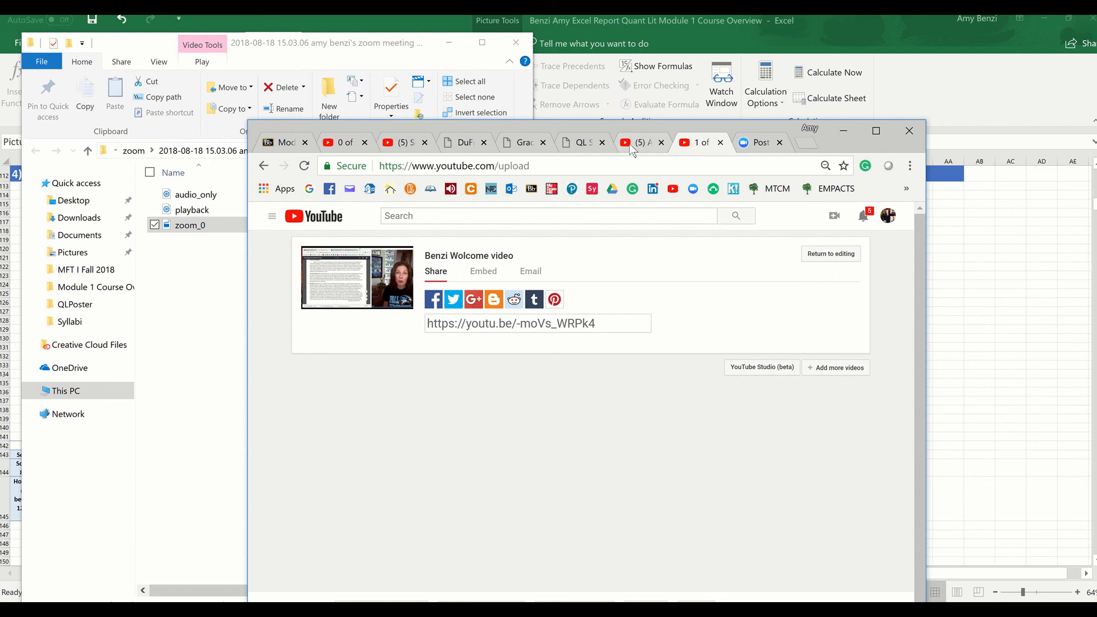
click(632, 147)
click(695, 147)
click(759, 147)
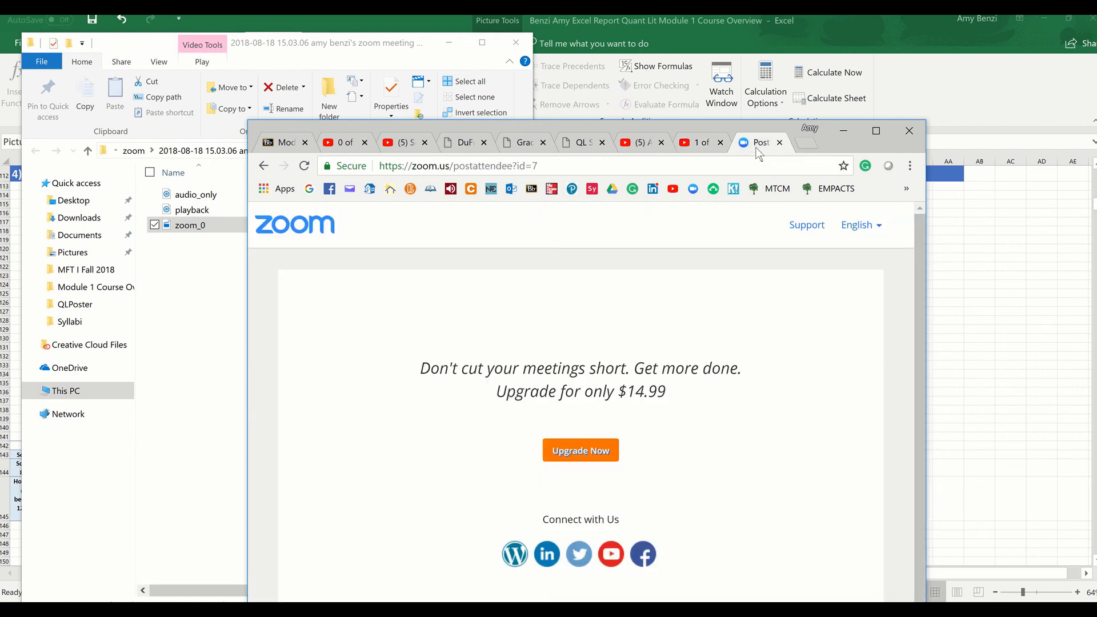
click(697, 146)
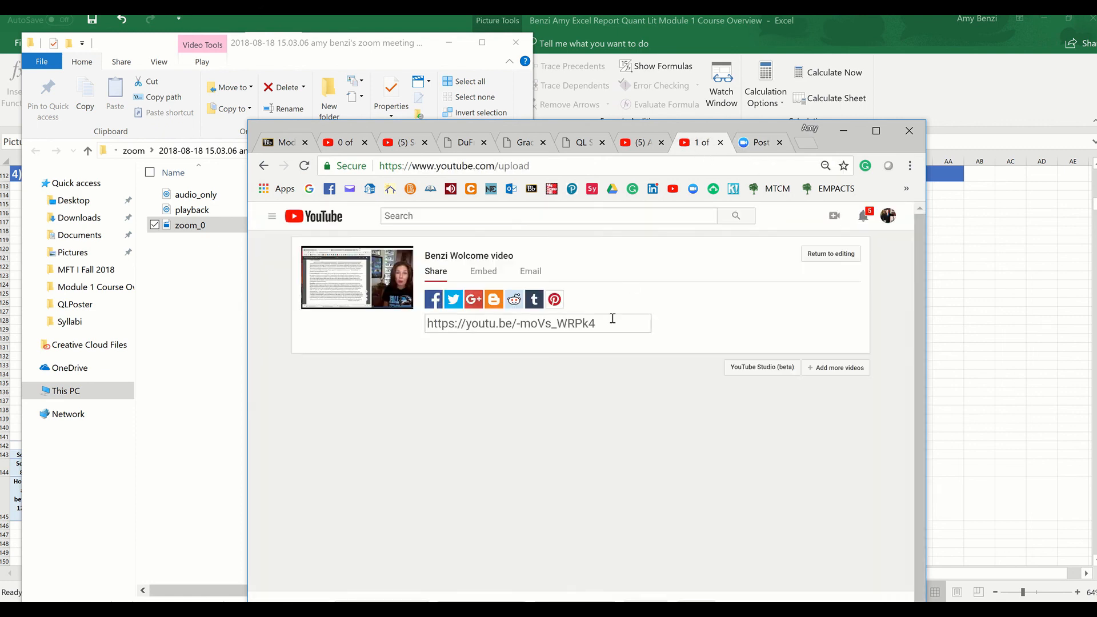
click(396, 147)
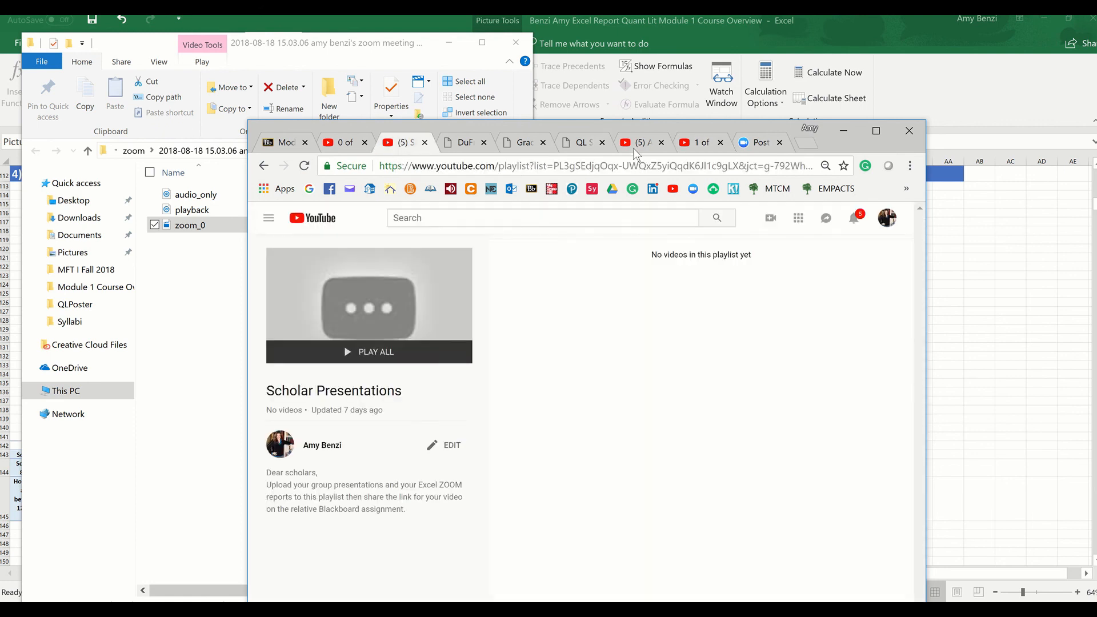
View the YouTube channel's created playlists and the uploaded welcome video's share page
click(635, 147)
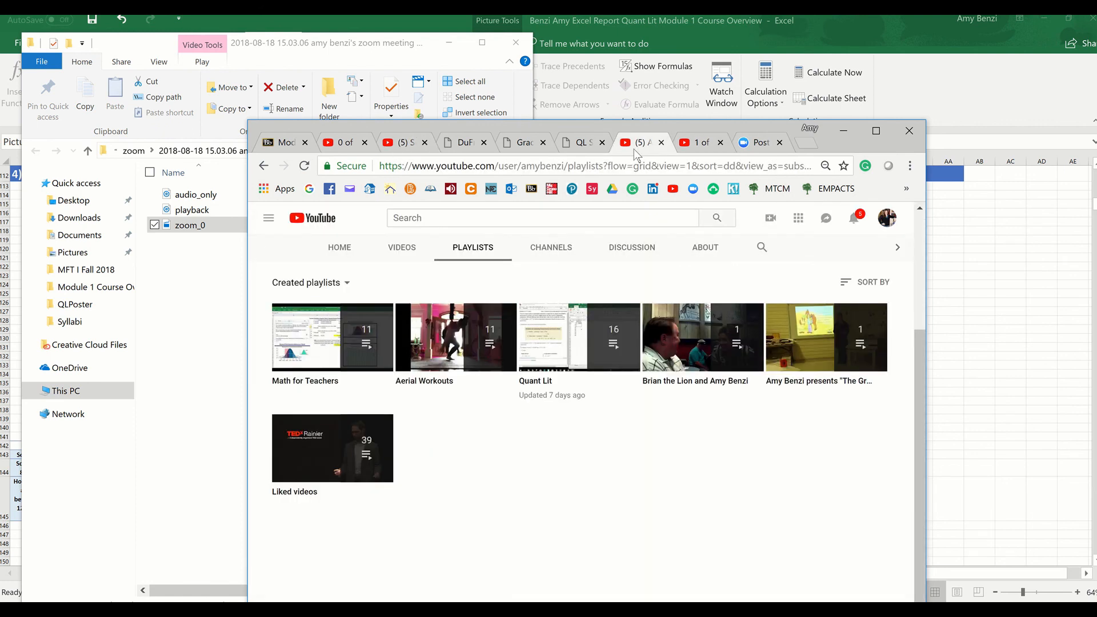
click(706, 147)
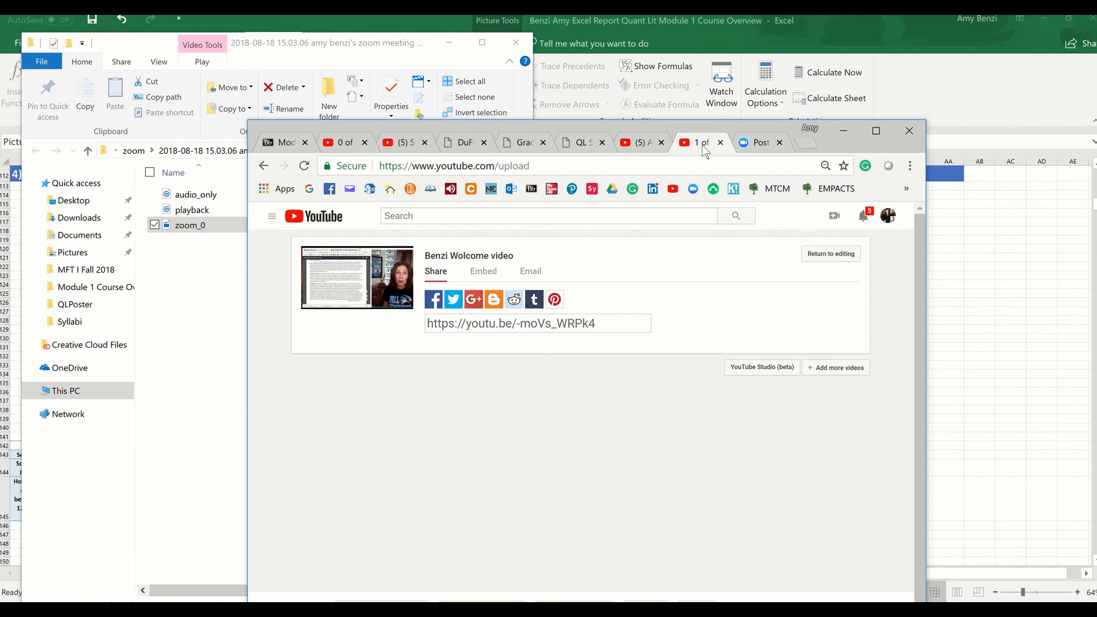
click(633, 144)
Move the browser window over the recording folder window and select the uploaded welcome video's share link
drag(622, 132, 647, 97)
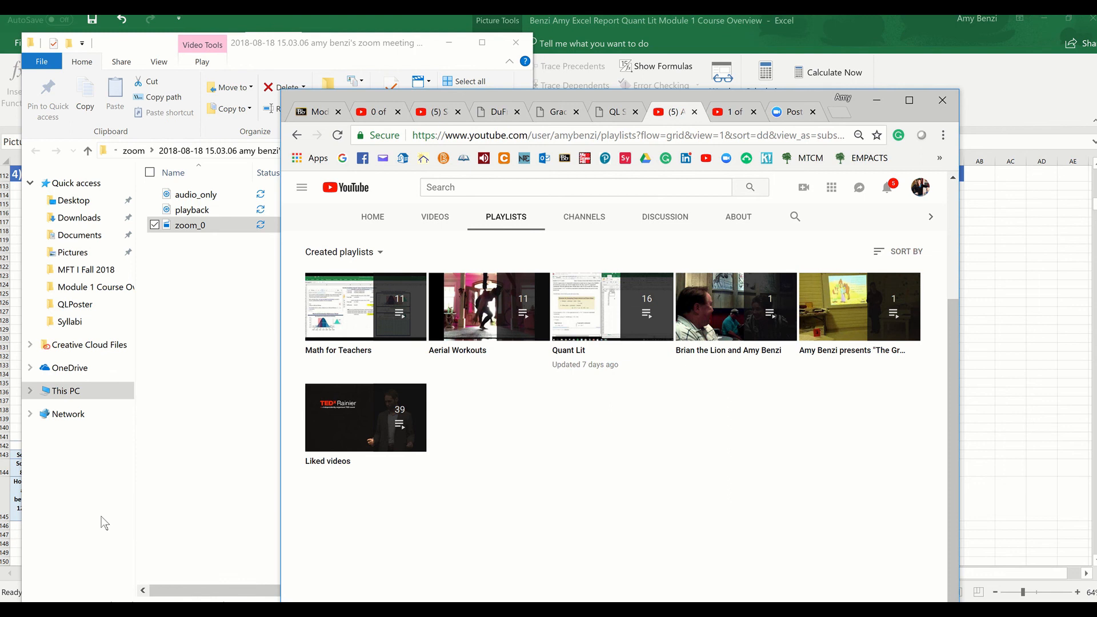
click(135, 609)
click(135, 609)
drag(638, 92, 478, 72)
drag(427, 52, 425, 53)
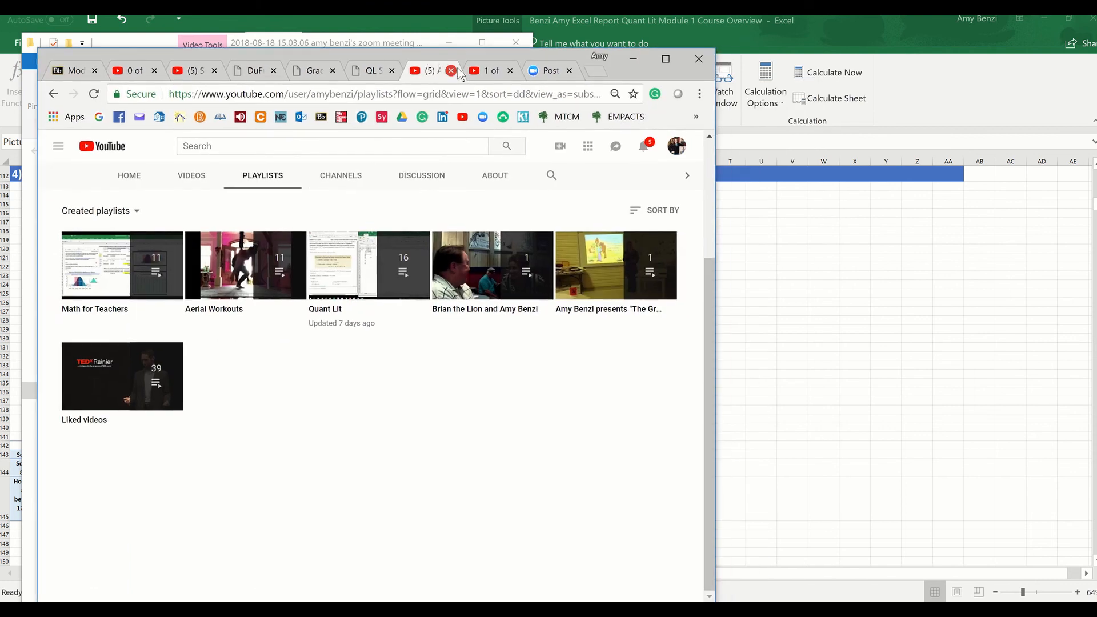
click(480, 73)
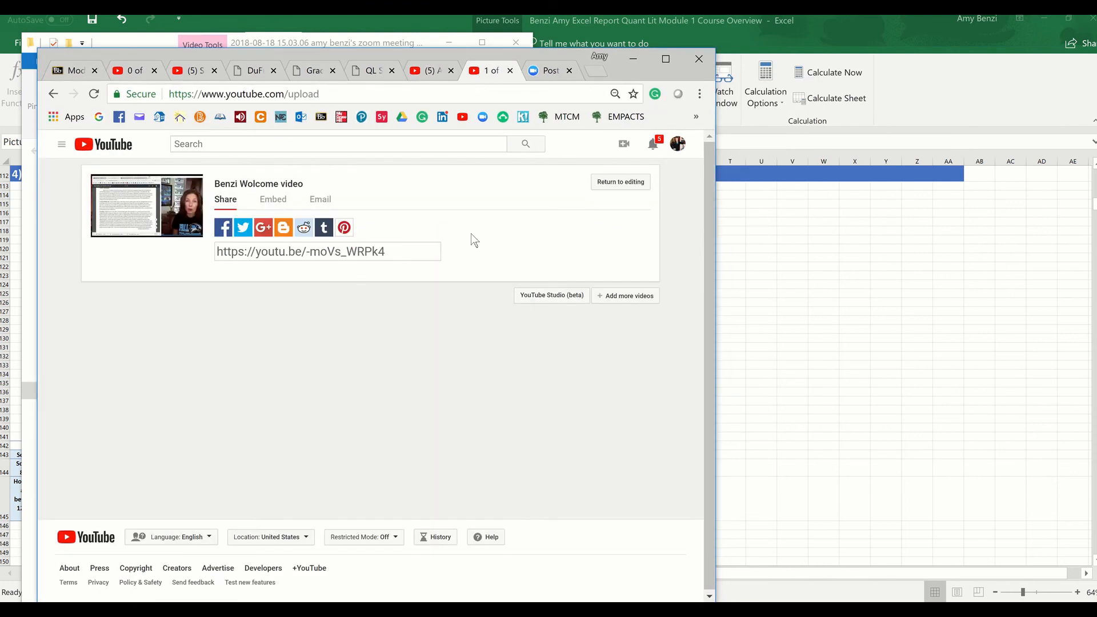
drag(394, 254, 230, 256)
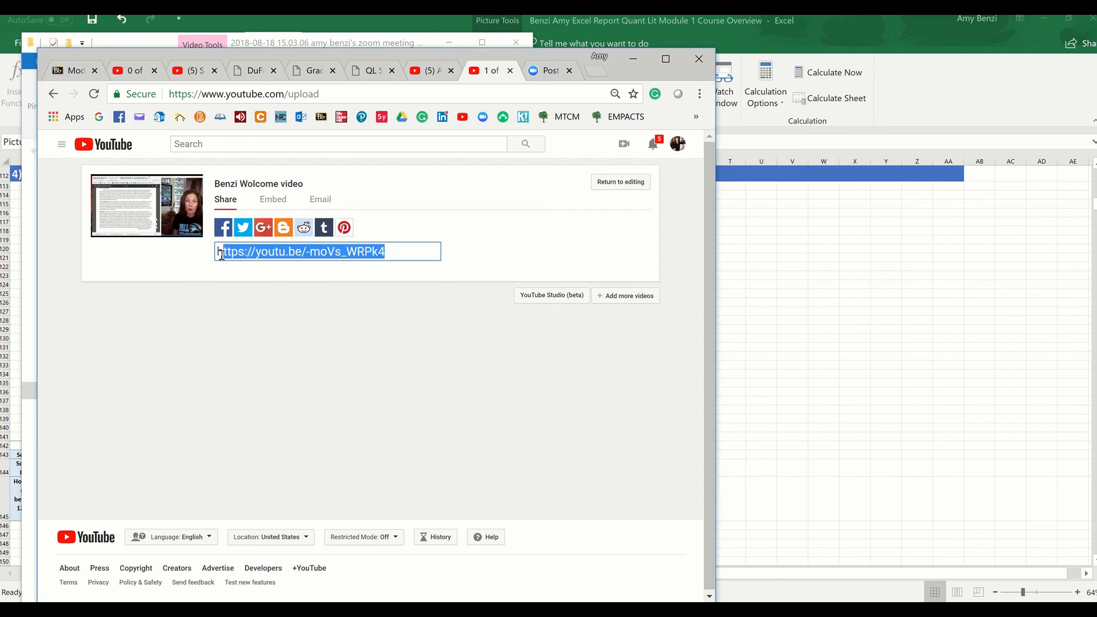
Host a new Zoom meeting with video on from the Zoom home page
click(536, 74)
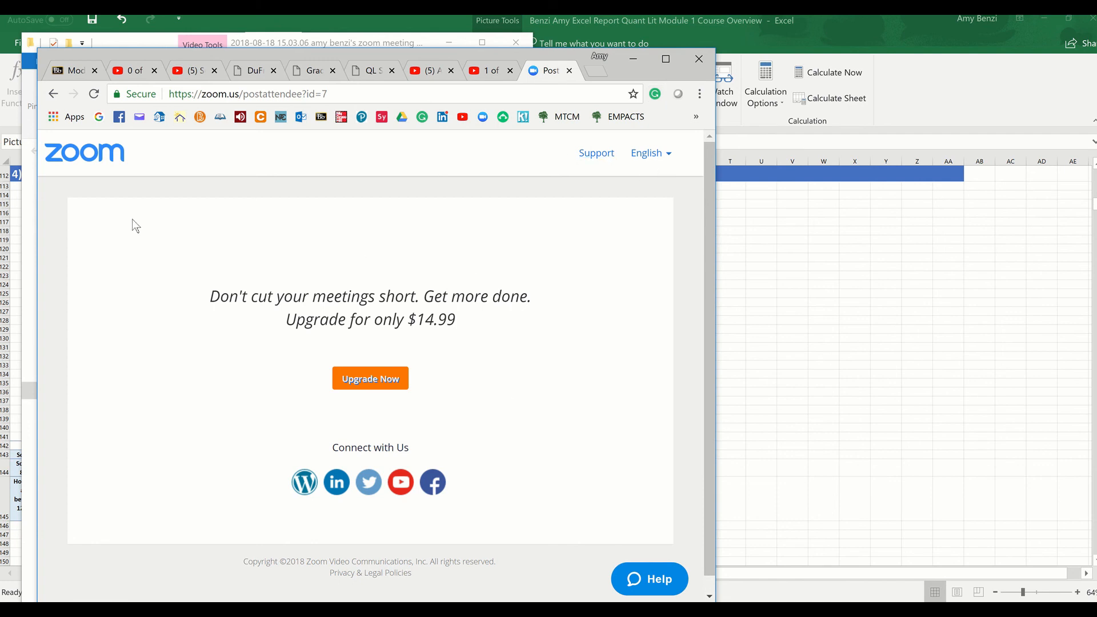
click(98, 163)
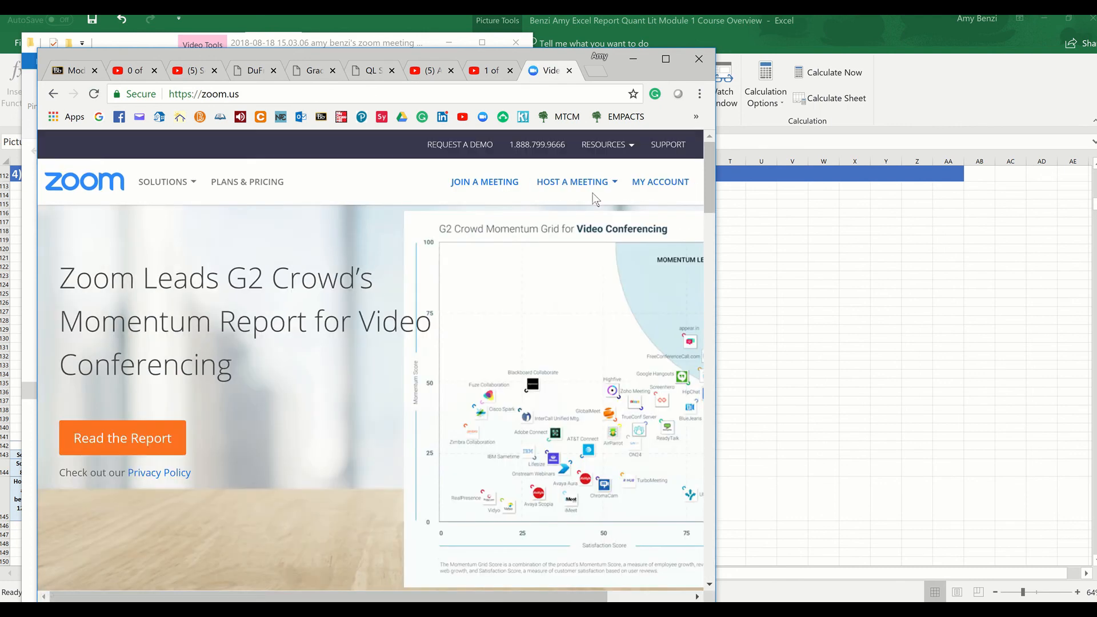
click(588, 189)
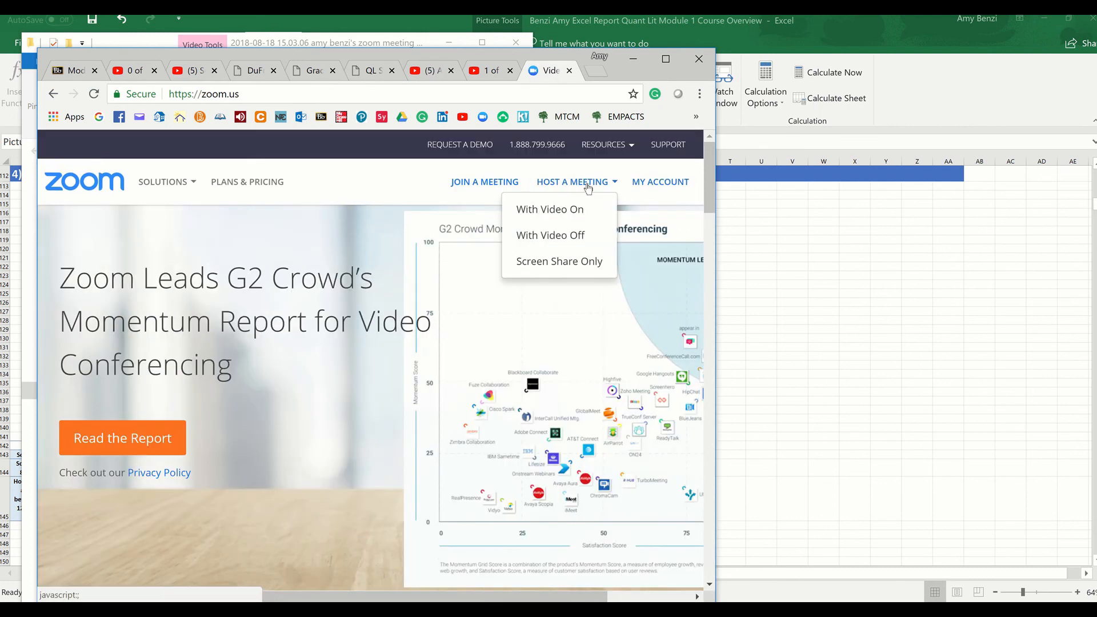
click(564, 210)
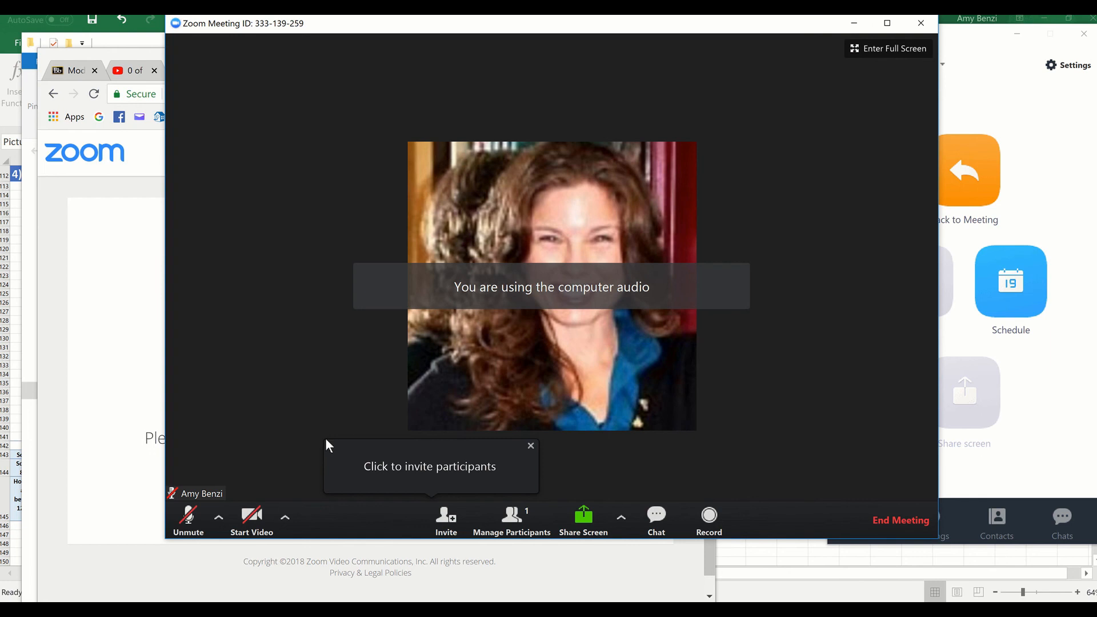
Turn on the meeting's camera and microphone, and narrow the Zoom window and place it beside the browser
click(251, 519)
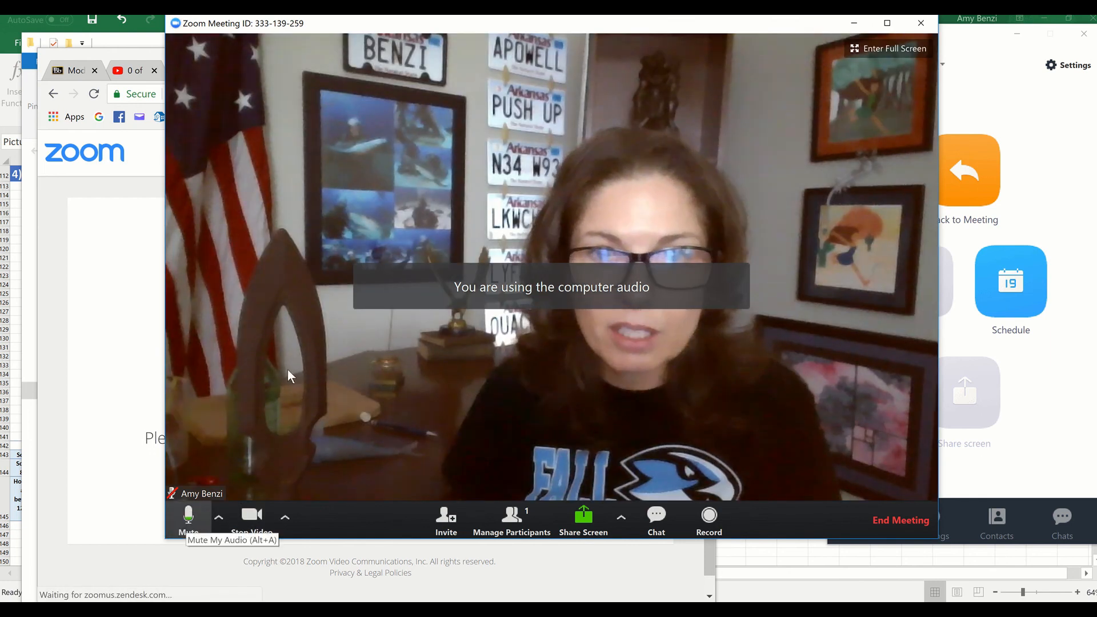
click(187, 520)
drag(170, 311, 530, 335)
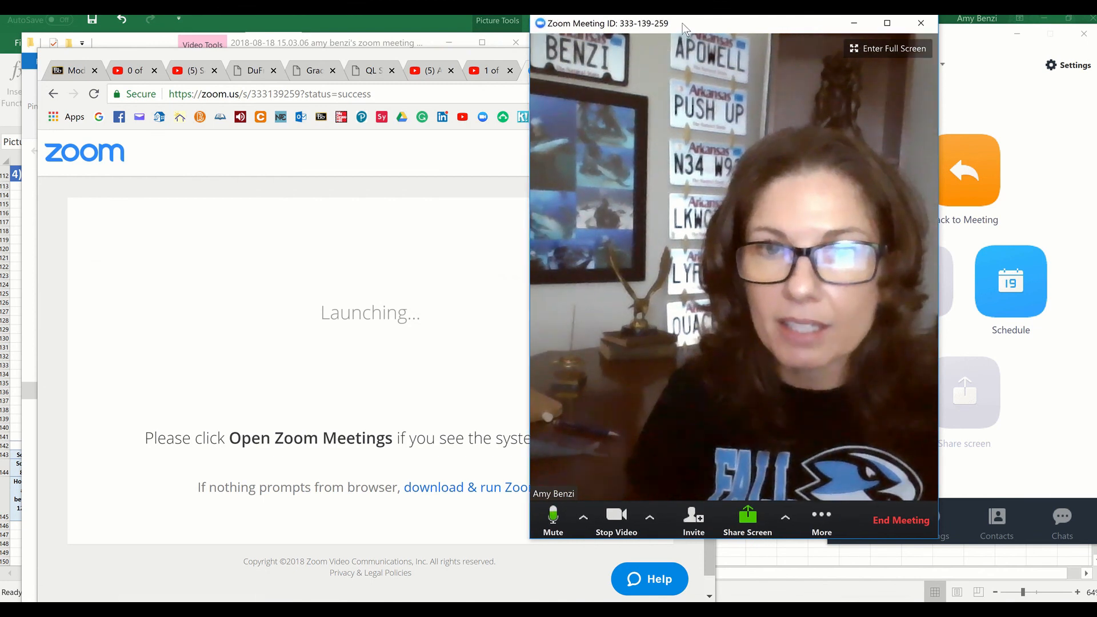
drag(683, 22, 845, 26)
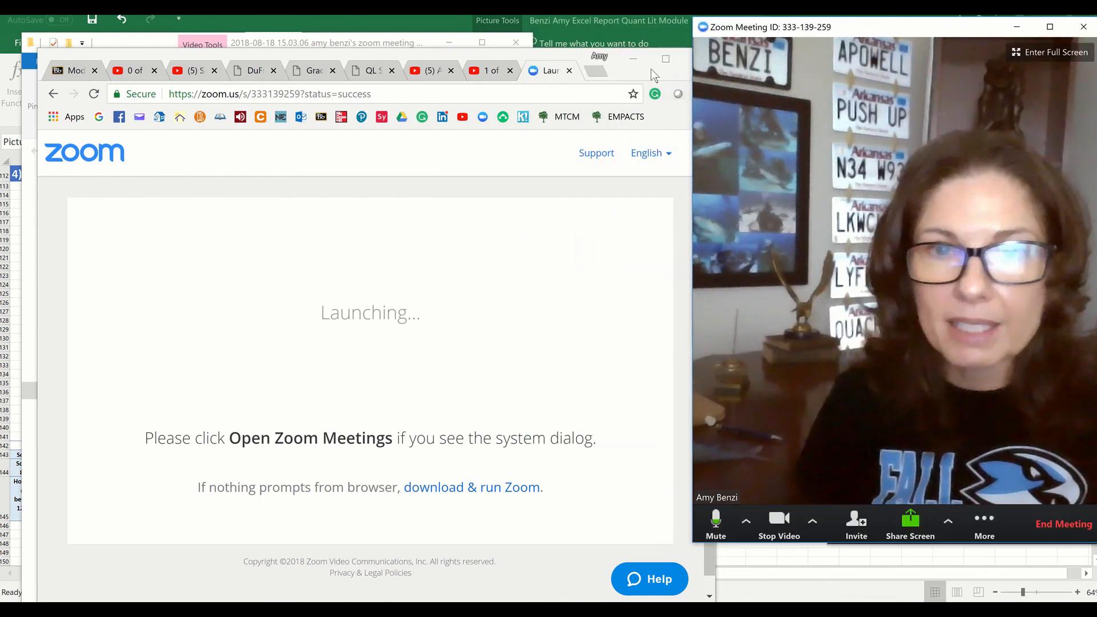
Copy the uploaded welcome video's share link from the YouTube upload page
click(476, 72)
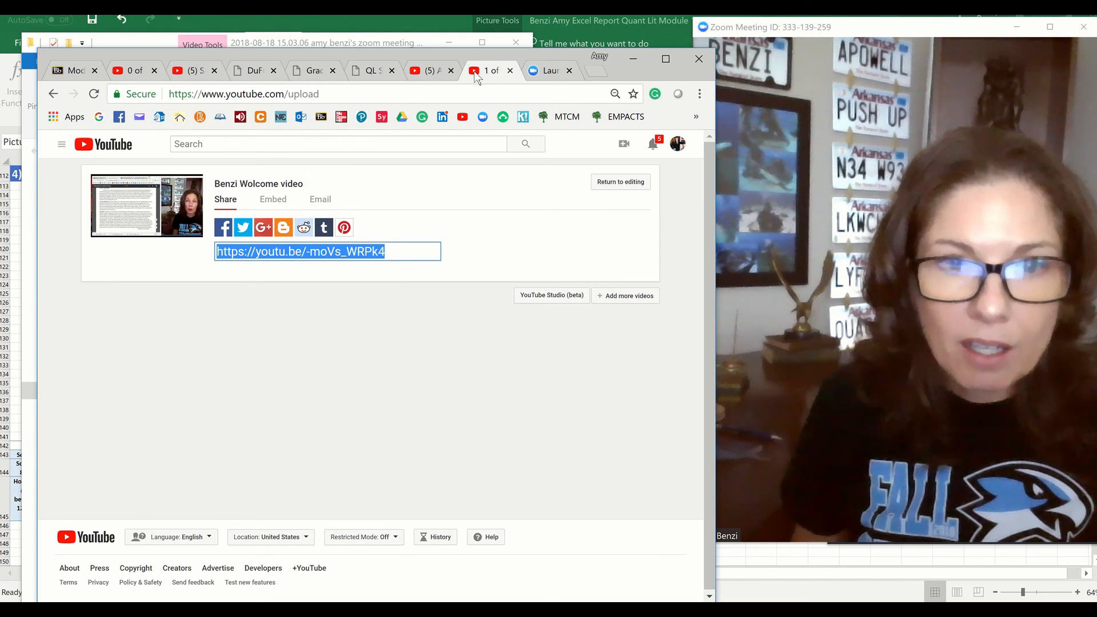
right_click(351, 252)
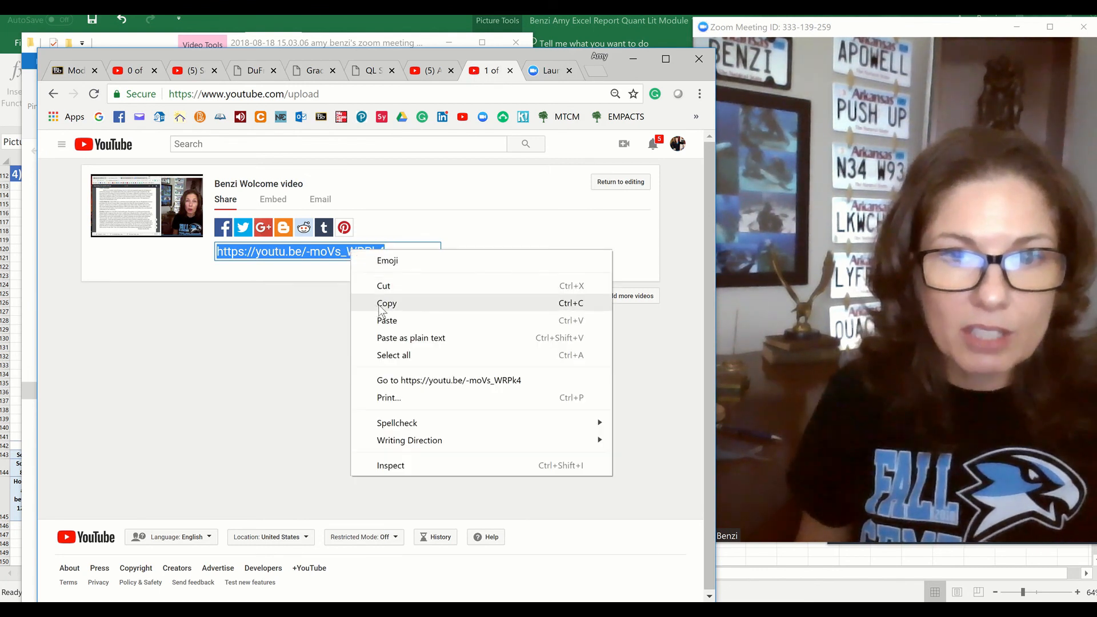
click(382, 305)
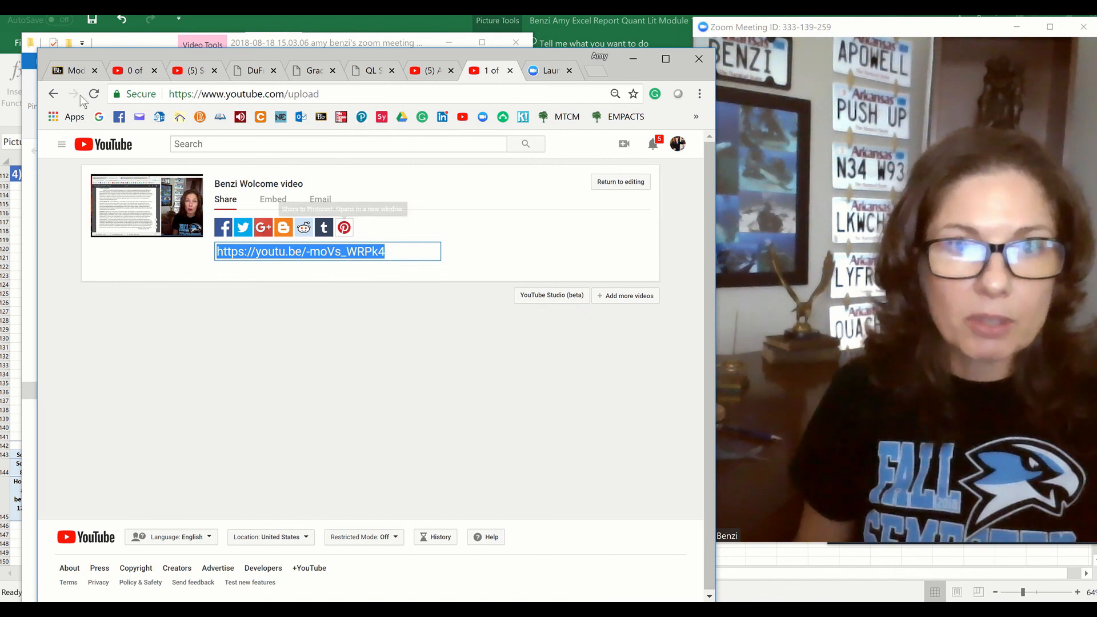
Review the Excel Zoom Report 1 submission item and the task overview on Blackboard's Module 1 Course Overview page
click(58, 73)
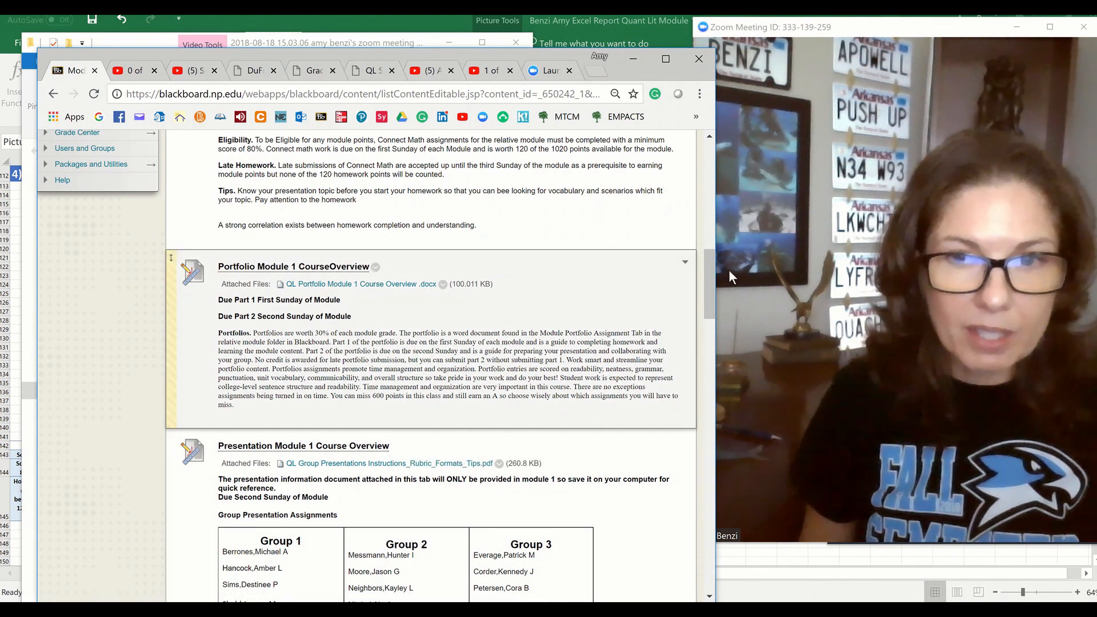
scroll(705, 344, down, 10)
drag(705, 344, 706, 446)
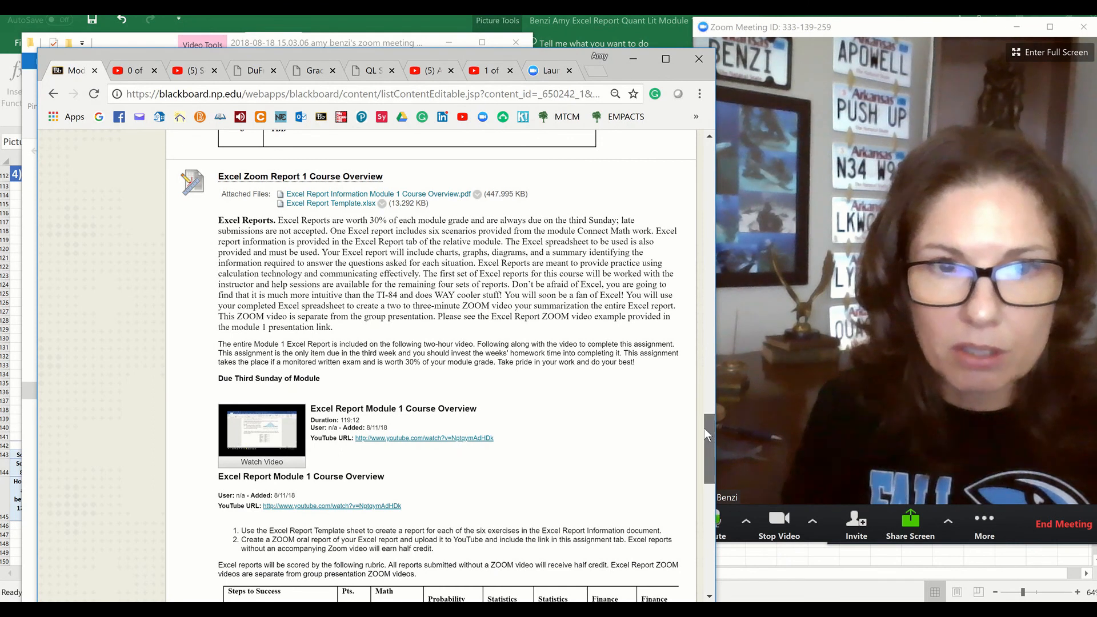
scroll(704, 428, up, 2)
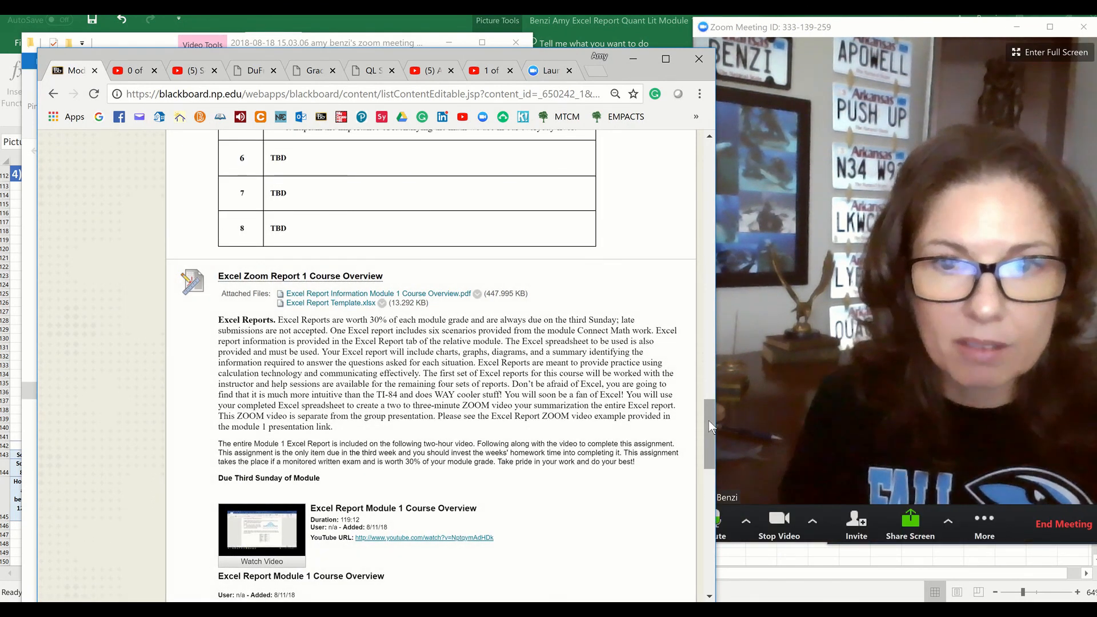
drag(709, 417, 709, 166)
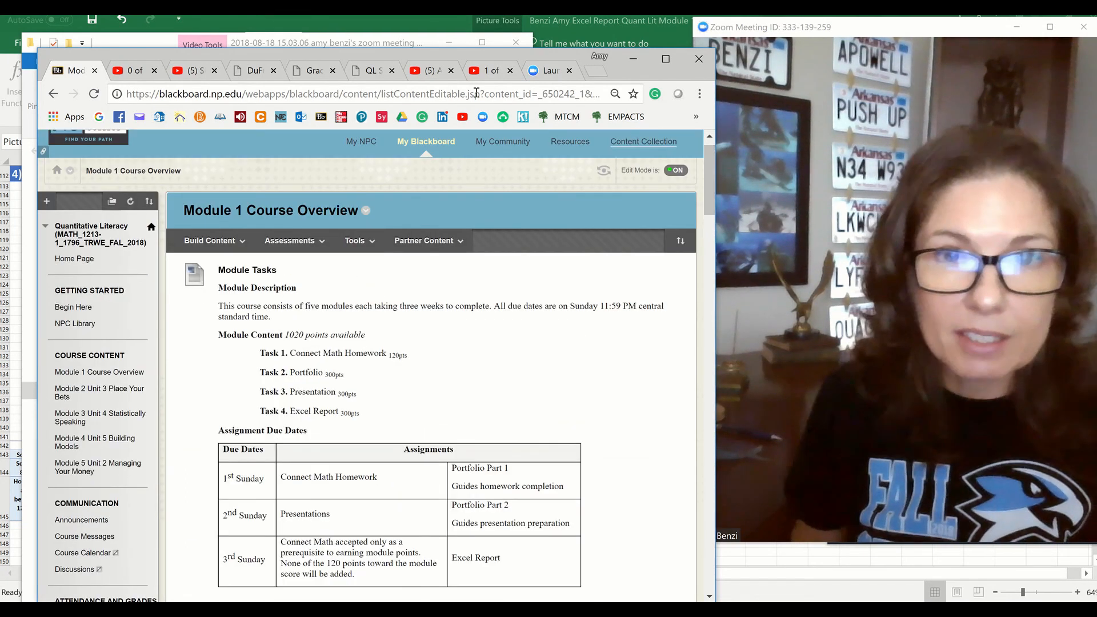
Close the YouTube channel's playlists page and return to the uploaded video's share page
click(480, 72)
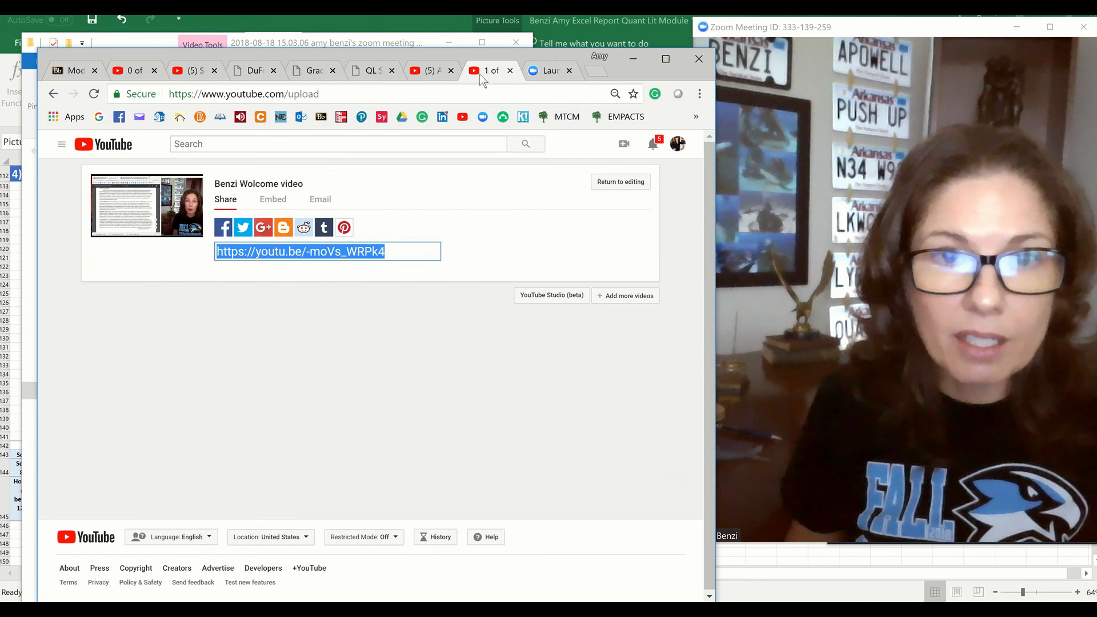
click(421, 76)
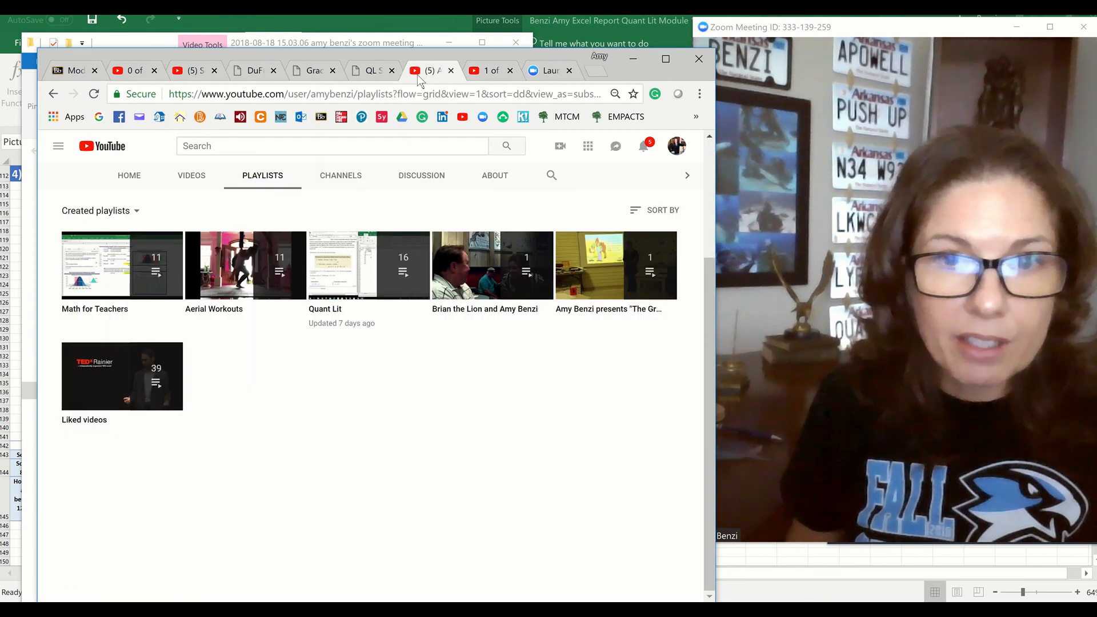
click(451, 70)
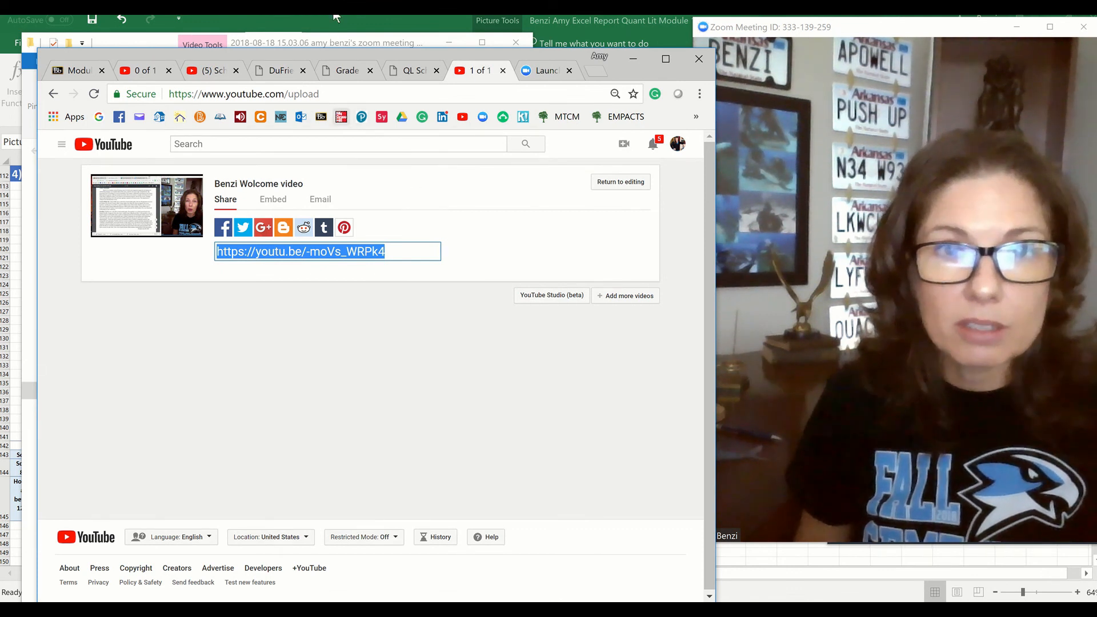
mouse_move(342, 14)
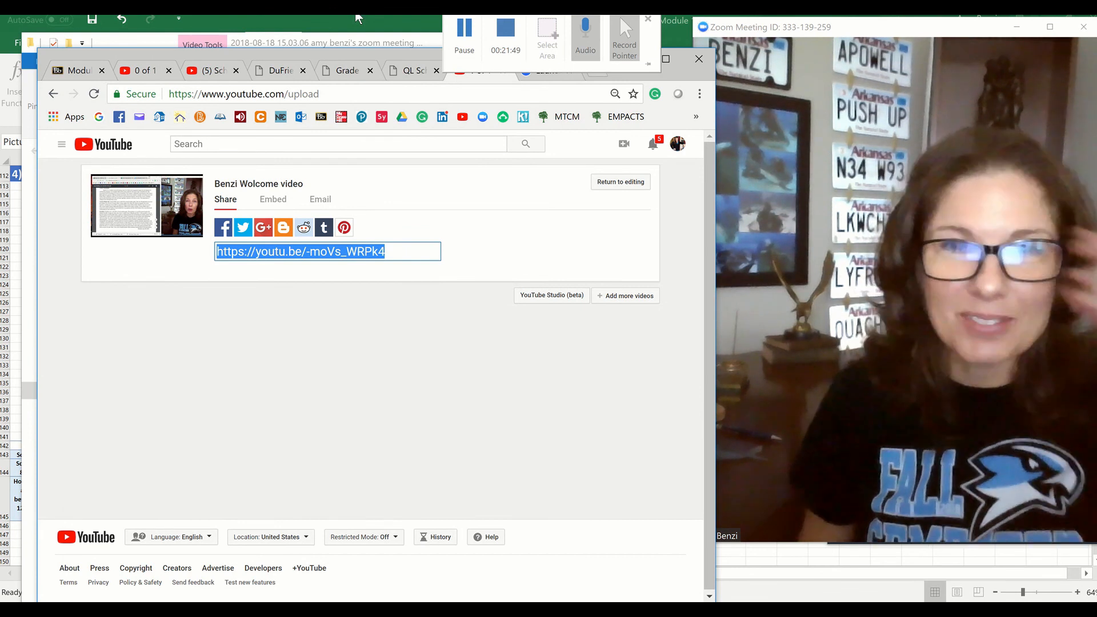
mouse_move(501, 23)
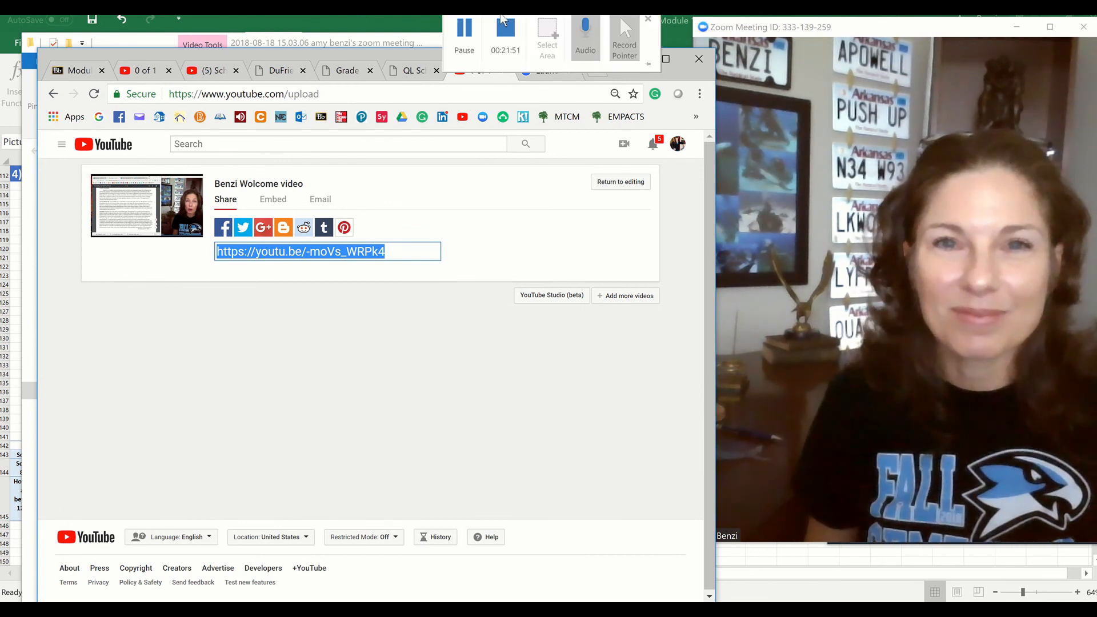